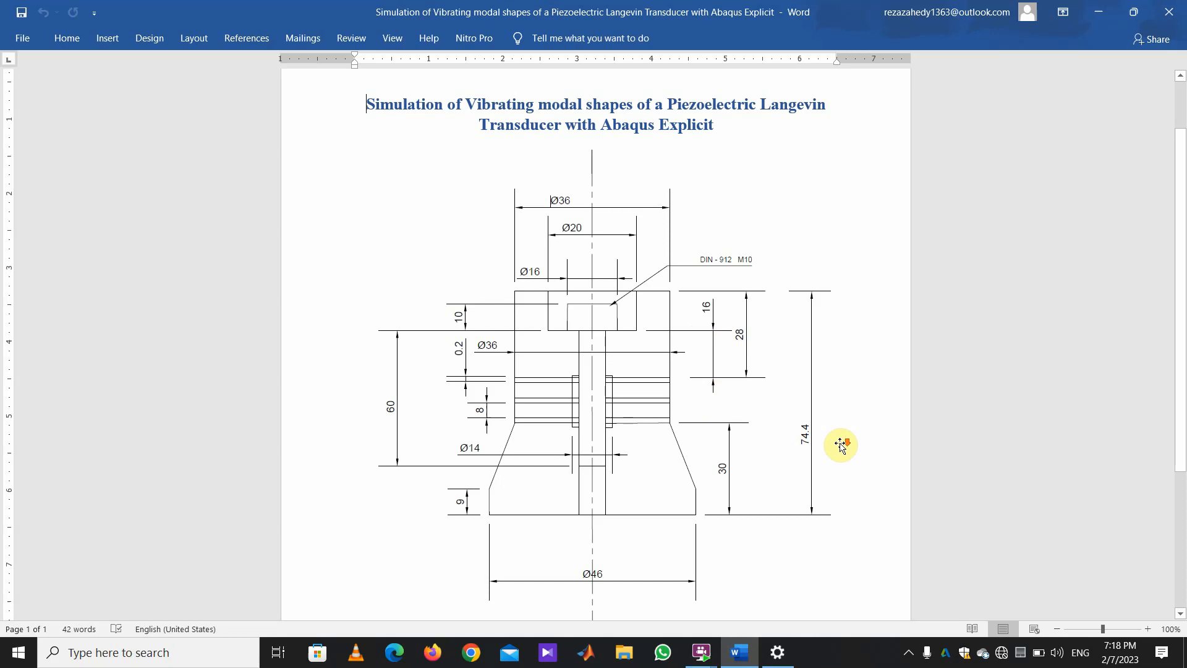
Scroll through the transducer drawing down to its reference text, then minimize the Word document.
{"action": "scroll", "coordinate": [841, 445], "scroll_direction": "down", "scroll_amount": 5}
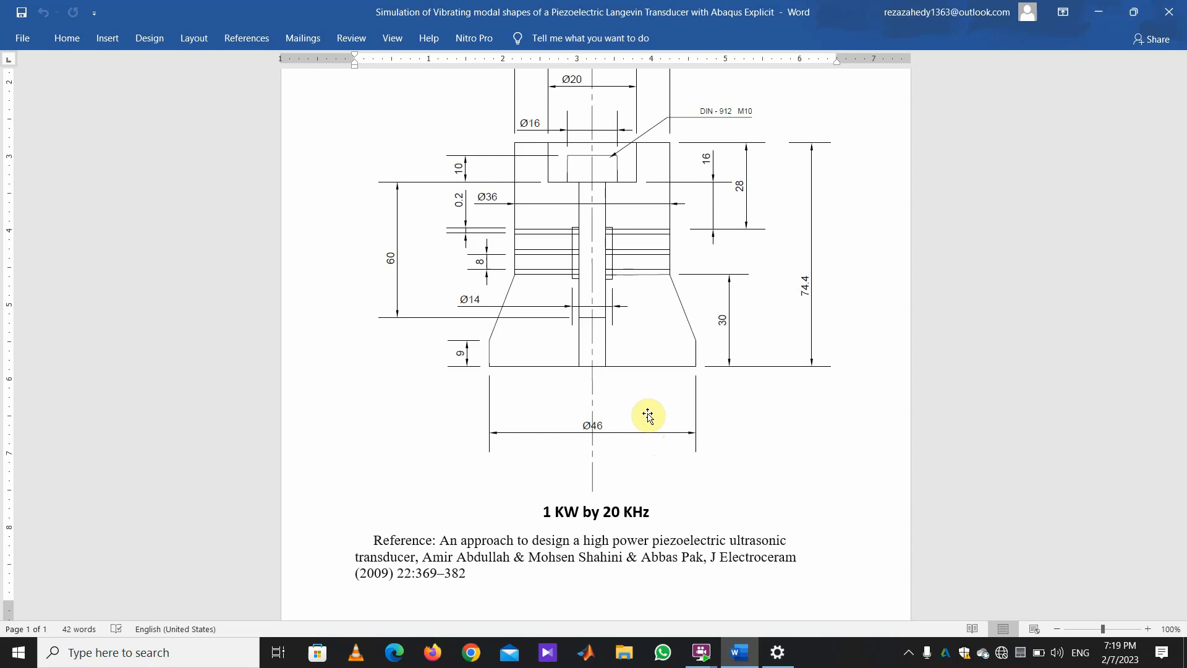
{"action": "scroll", "coordinate": [621, 460], "scroll_direction": "down", "scroll_amount": 1}
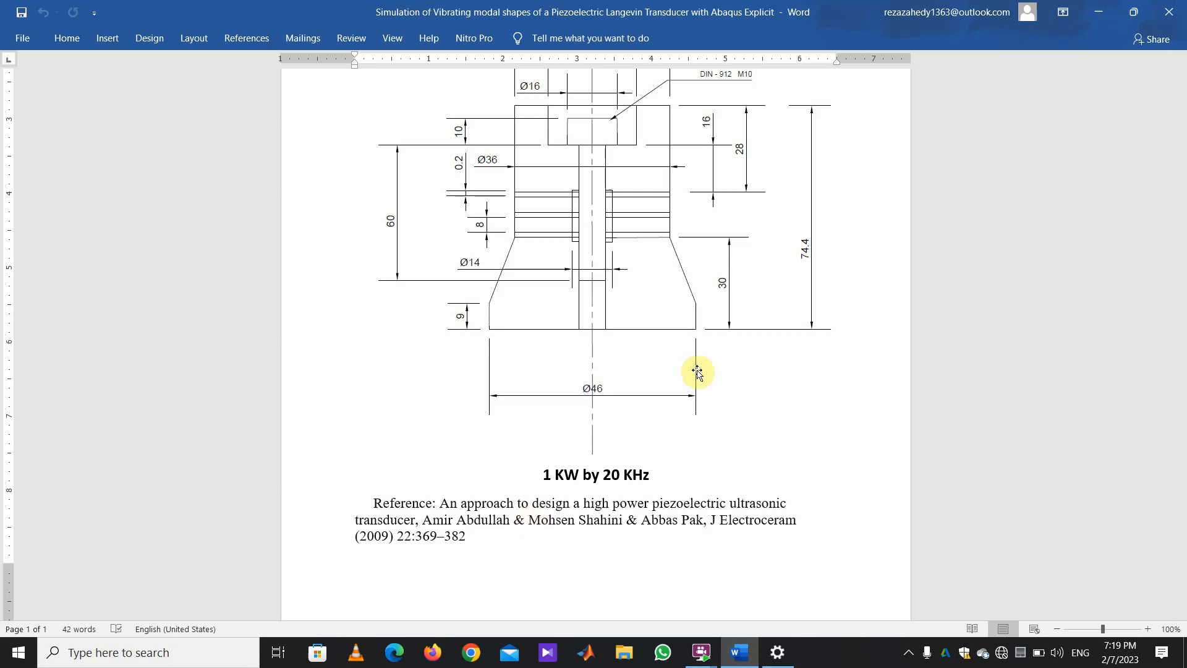
{"action": "left_click", "coordinate": [1086, 8]}
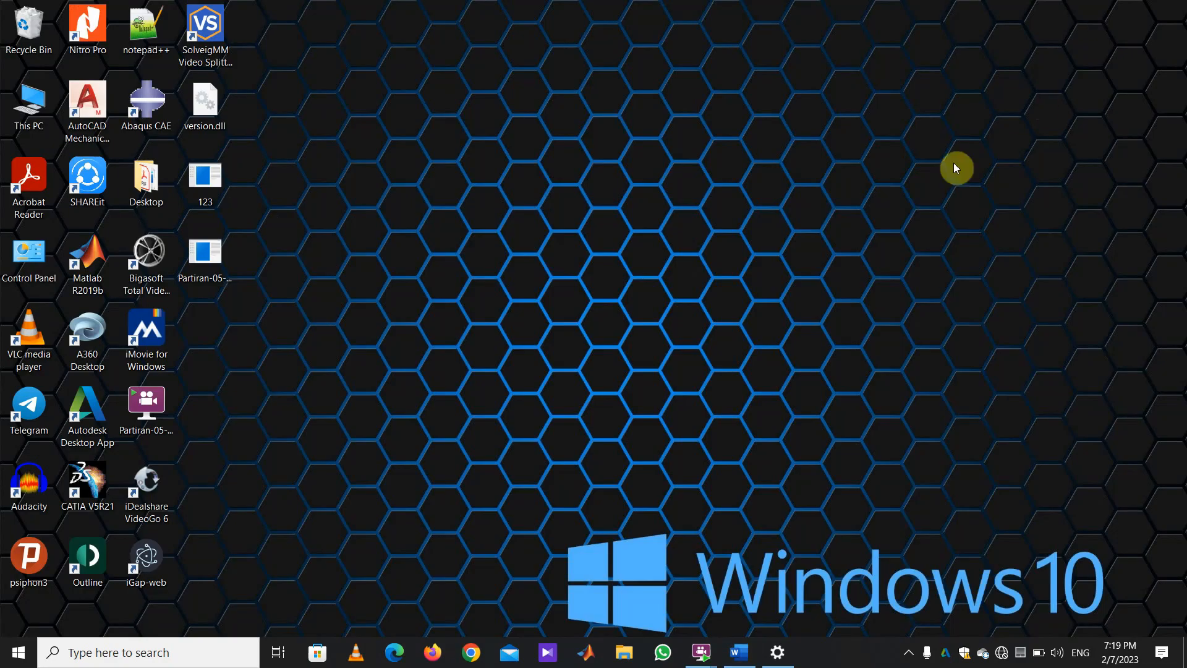
Launch Abaqus/CAE with a new Standard/Explicit model database and bring up Create Part.
{"action": "double_click", "coordinate": [152, 114]}
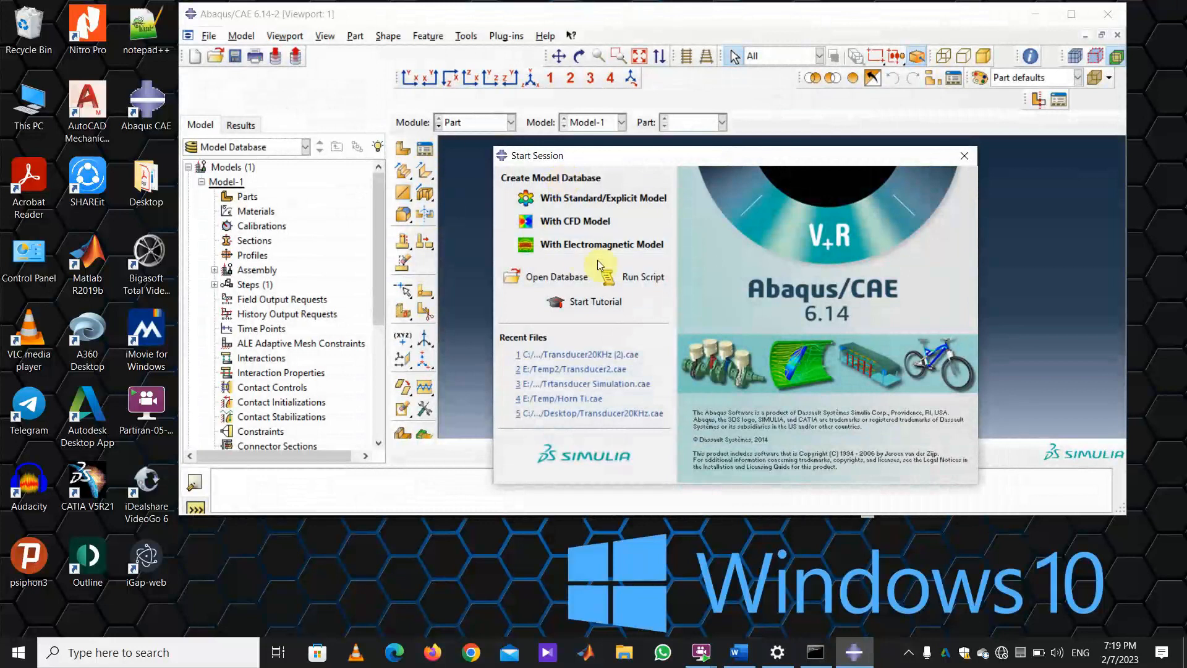
{"action": "left_click", "coordinate": [601, 199]}
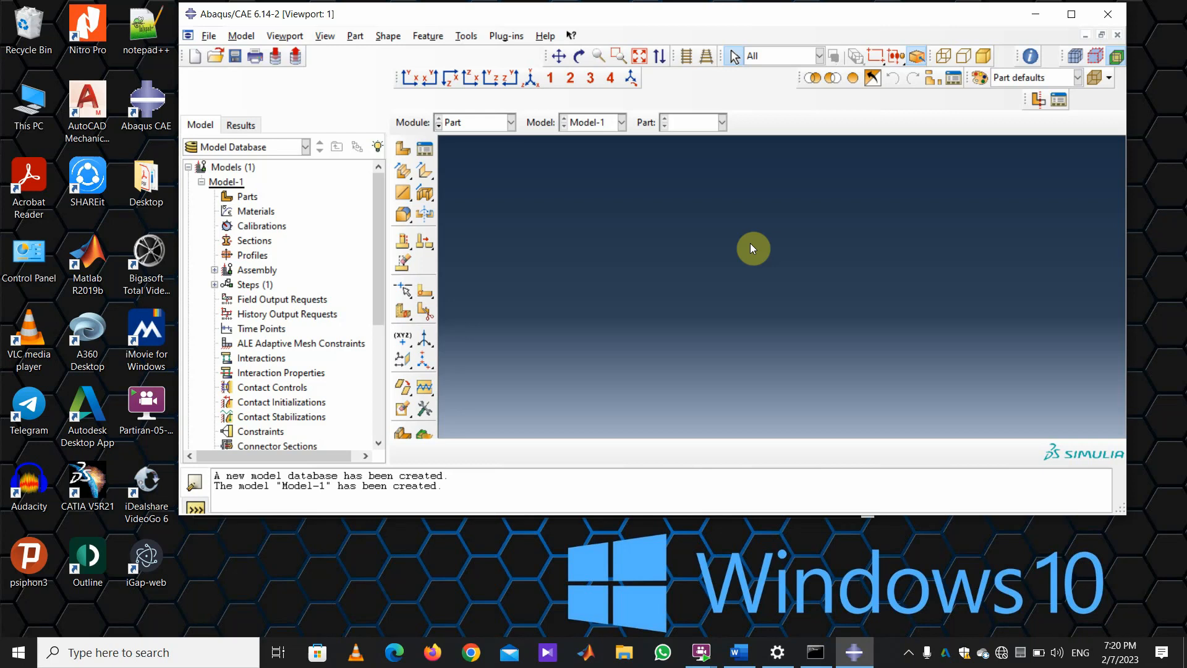
{"action": "left_click", "coordinate": [403, 149]}
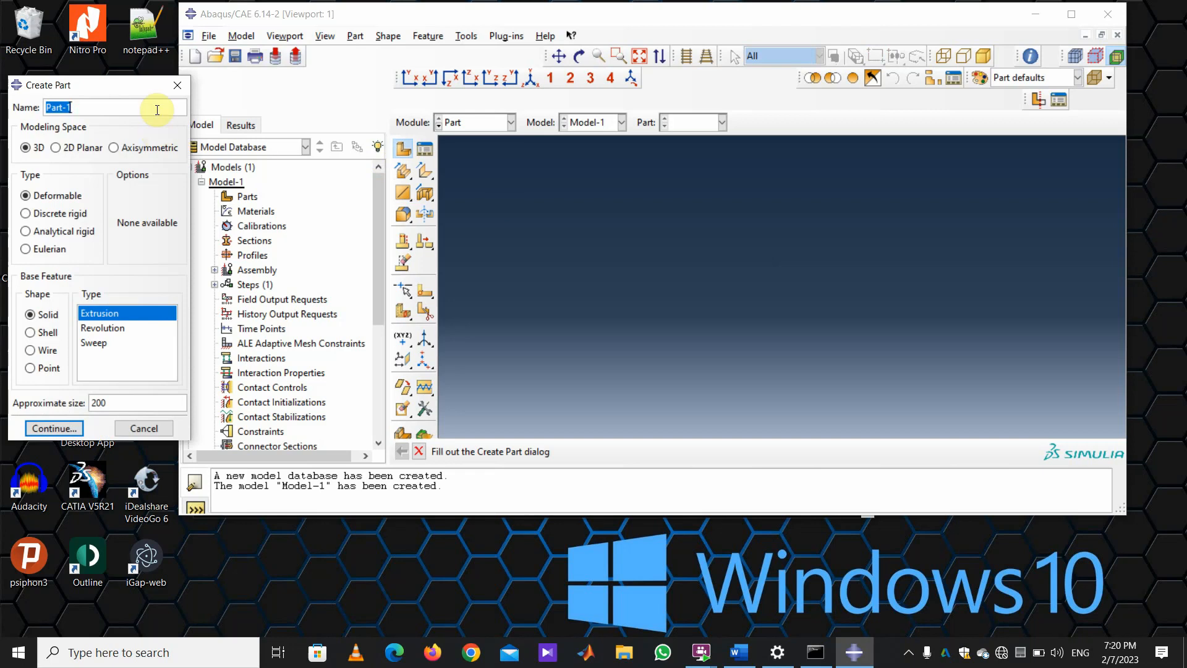
Define part 'Frint Mass' as a revolved solid with approximate size 0.1.
{"action": "type", "text": "Frint Mass"}
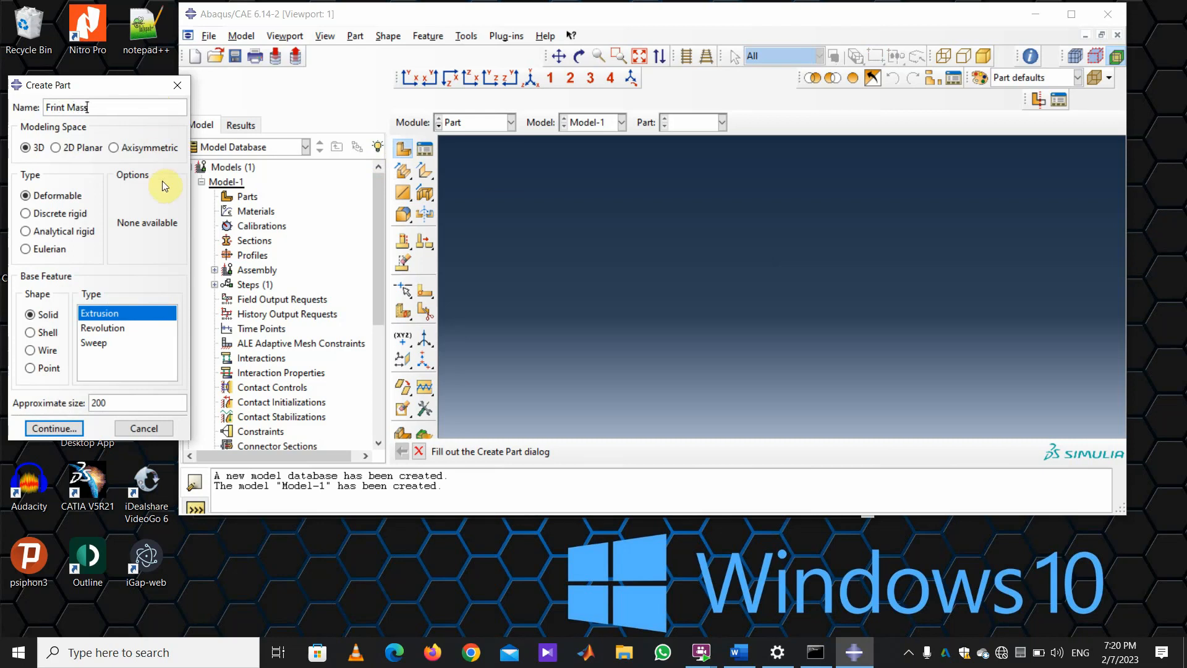
{"action": "left_click", "coordinate": [90, 328]}
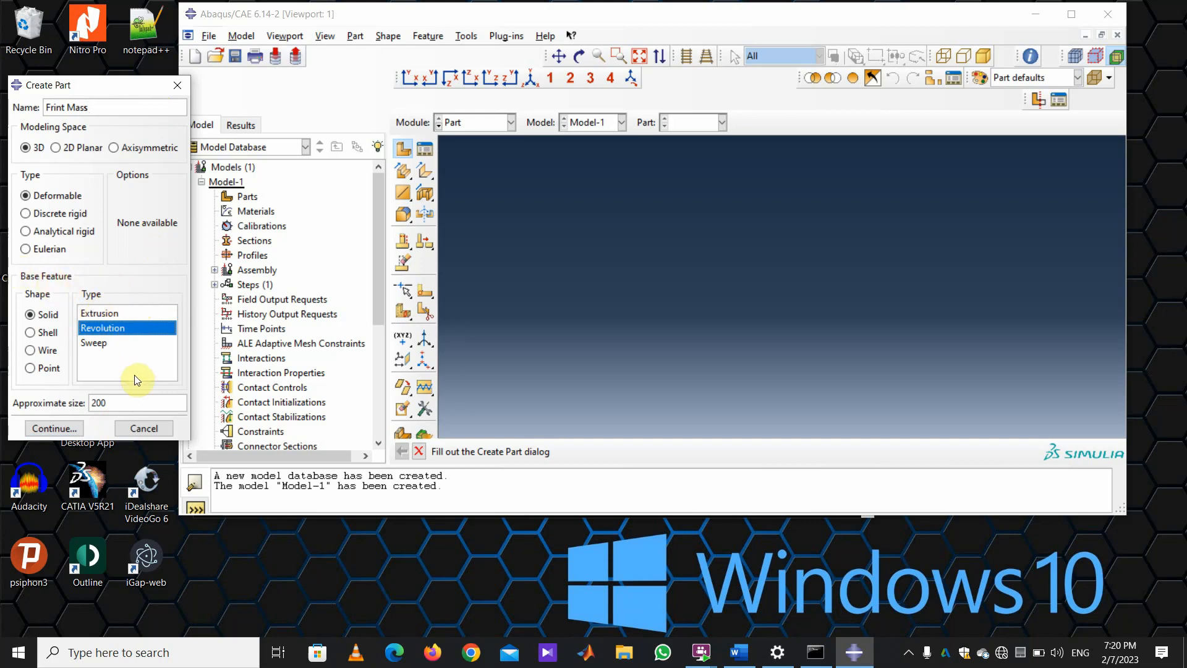
{"action": "left_click_drag", "start_coordinate": [132, 402], "coordinate": [64, 401]}
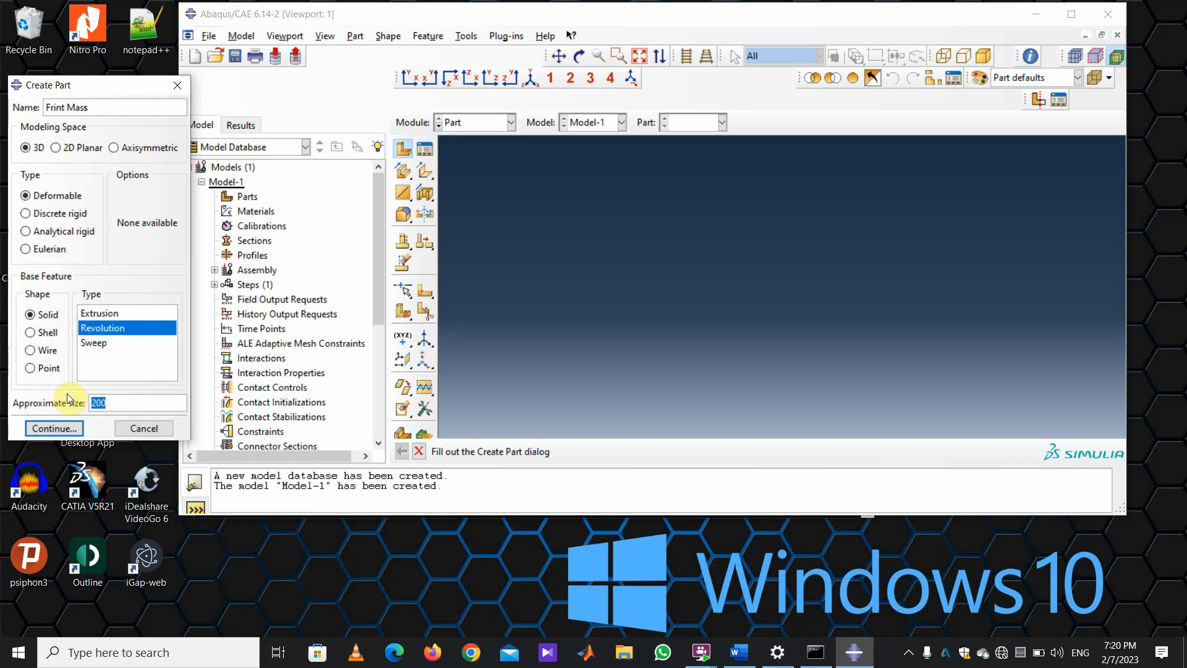
{"action": "type", "text": "0.1"}
{"action": "left_click", "coordinate": [55, 428]}
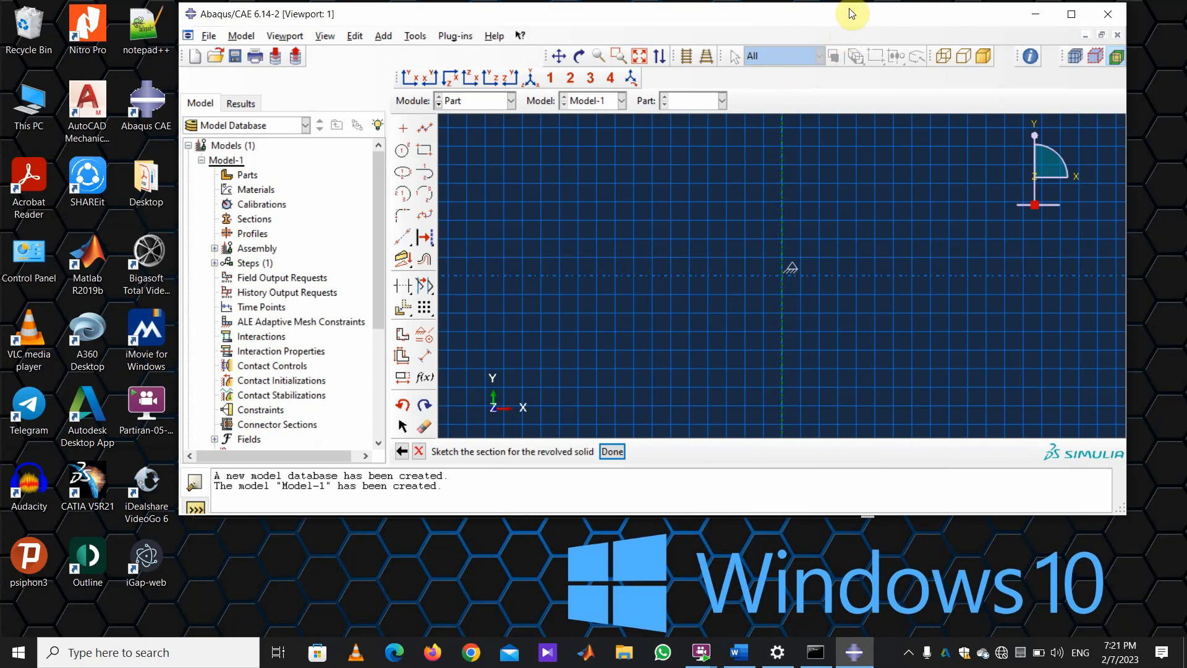
Maximize the Abaqus window and begin a connected-line outline just right of the axis.
{"action": "left_click_drag", "start_coordinate": [829, 16], "coordinate": [751, 55]}
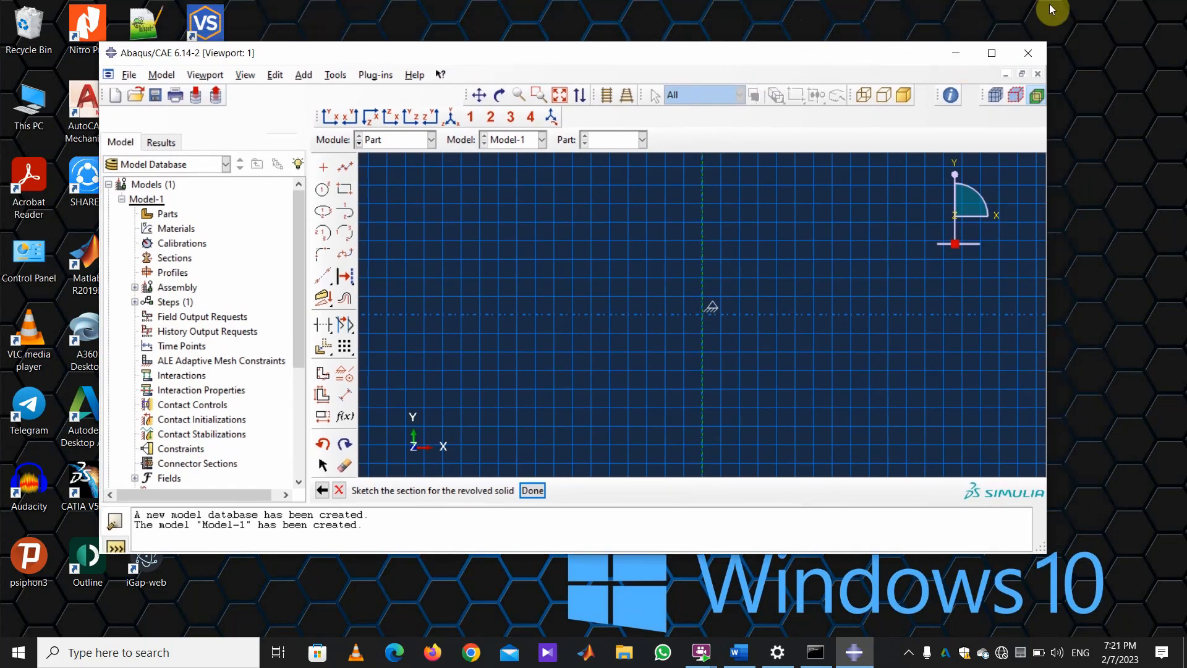
{"action": "left_click", "coordinate": [993, 53]}
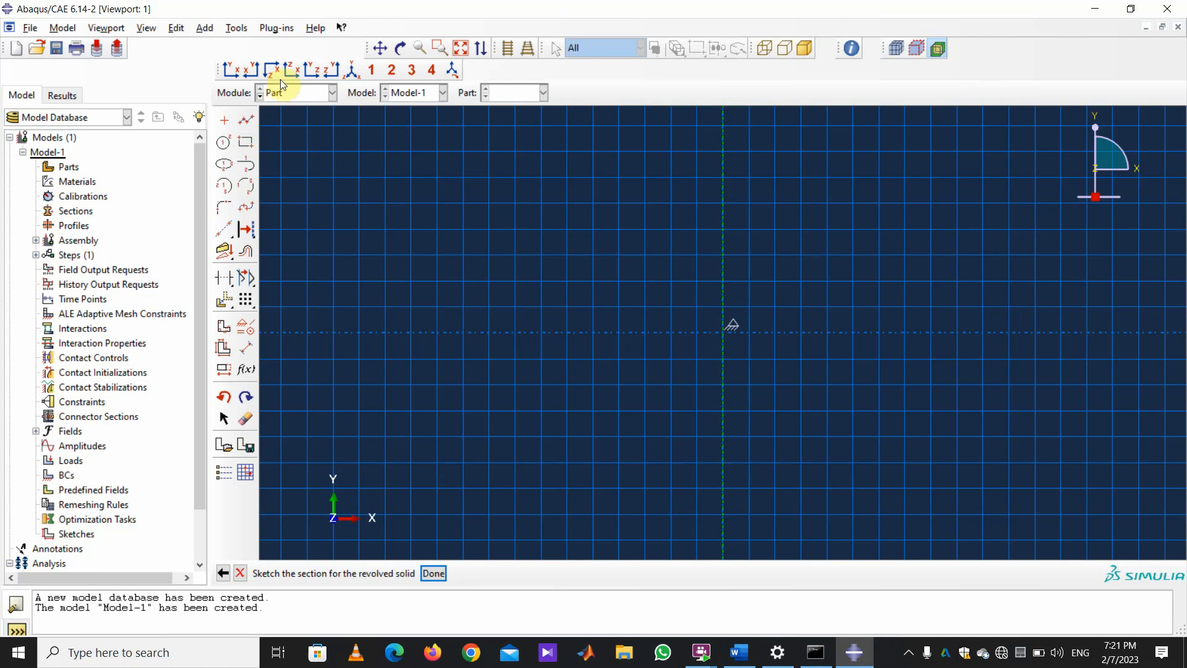
{"action": "left_click", "coordinate": [246, 118]}
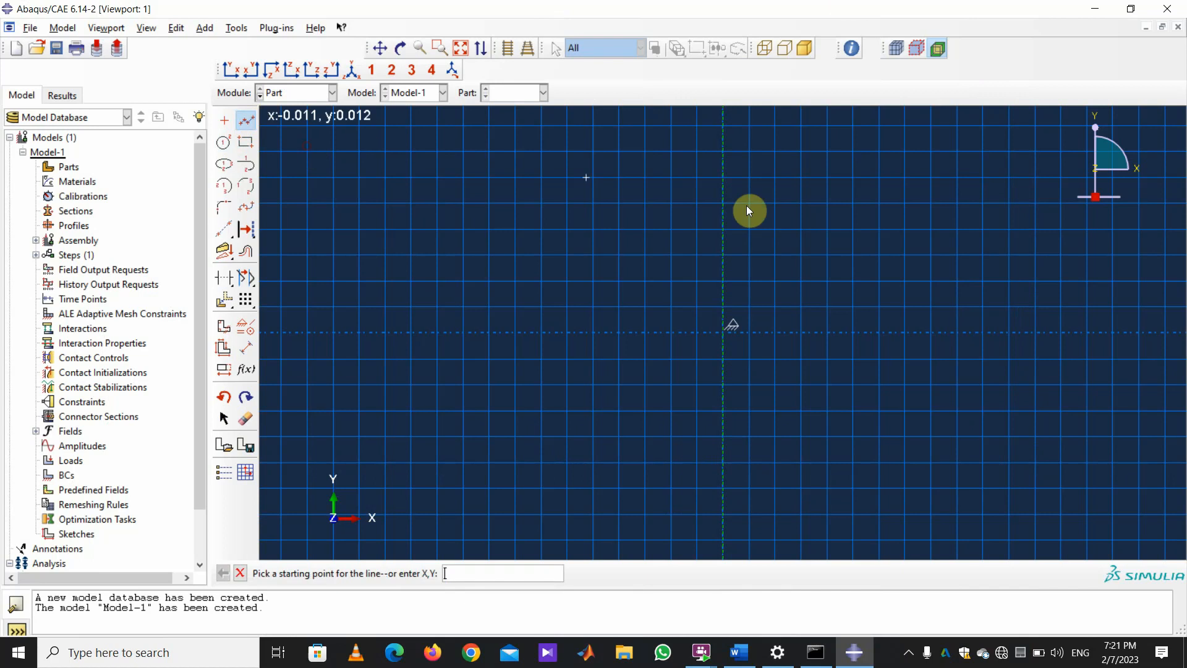
{"action": "left_click", "coordinate": [775, 319]}
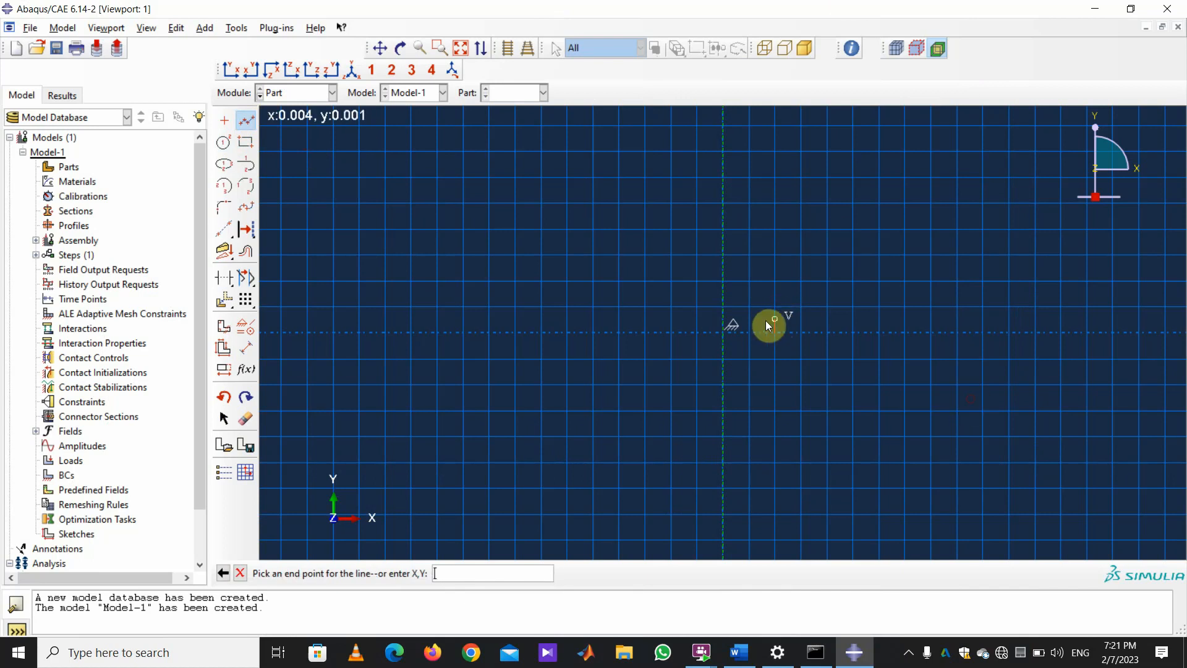
{"action": "left_click", "coordinate": [770, 328]}
{"action": "left_click", "coordinate": [749, 319]}
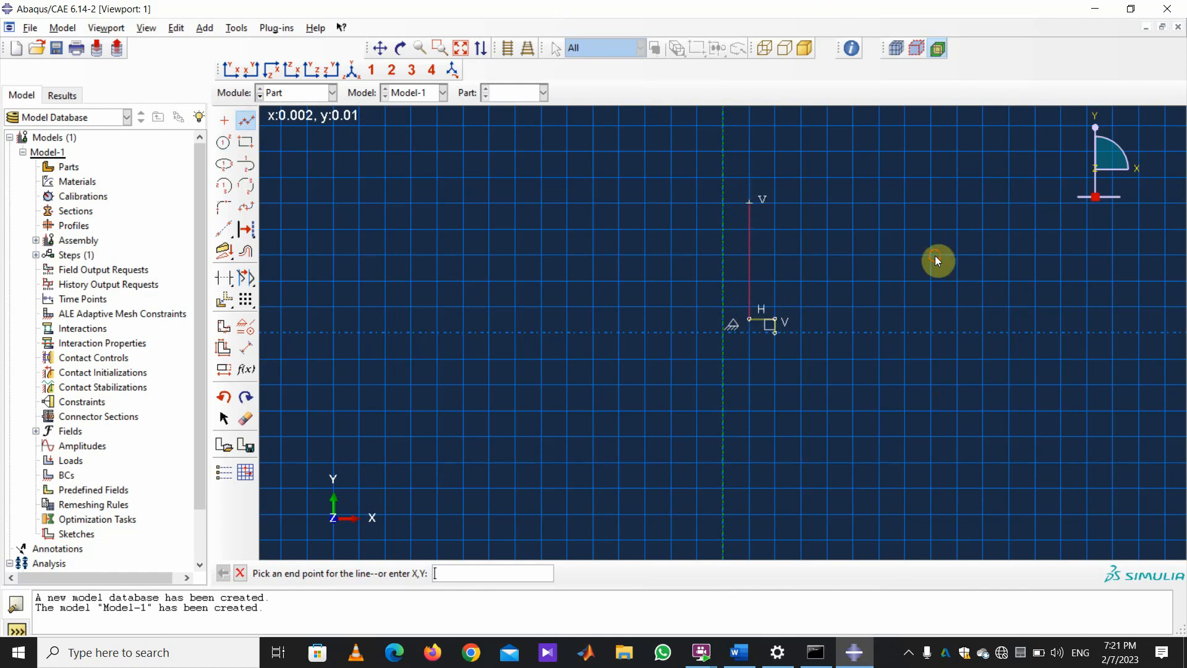
Complete the stepped outline up to the top and back down to its start.
{"action": "left_click", "coordinate": [749, 204]}
{"action": "left_click", "coordinate": [853, 202]}
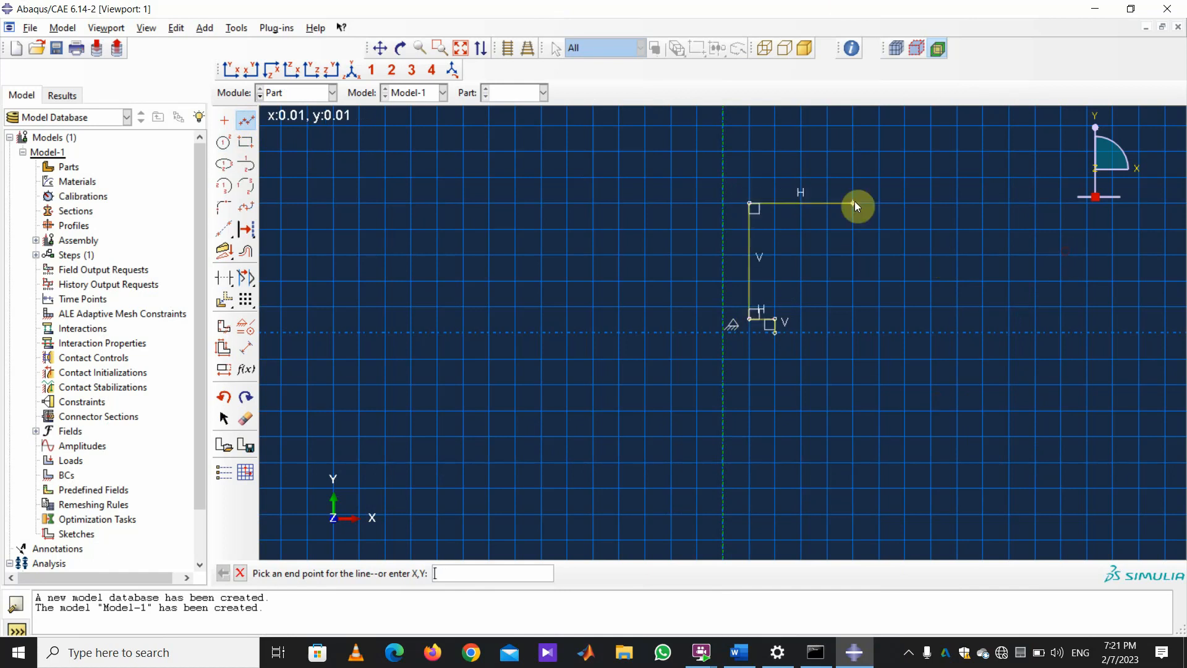
{"action": "scroll", "coordinate": [837, 234], "scroll_direction": "down", "scroll_amount": 4}
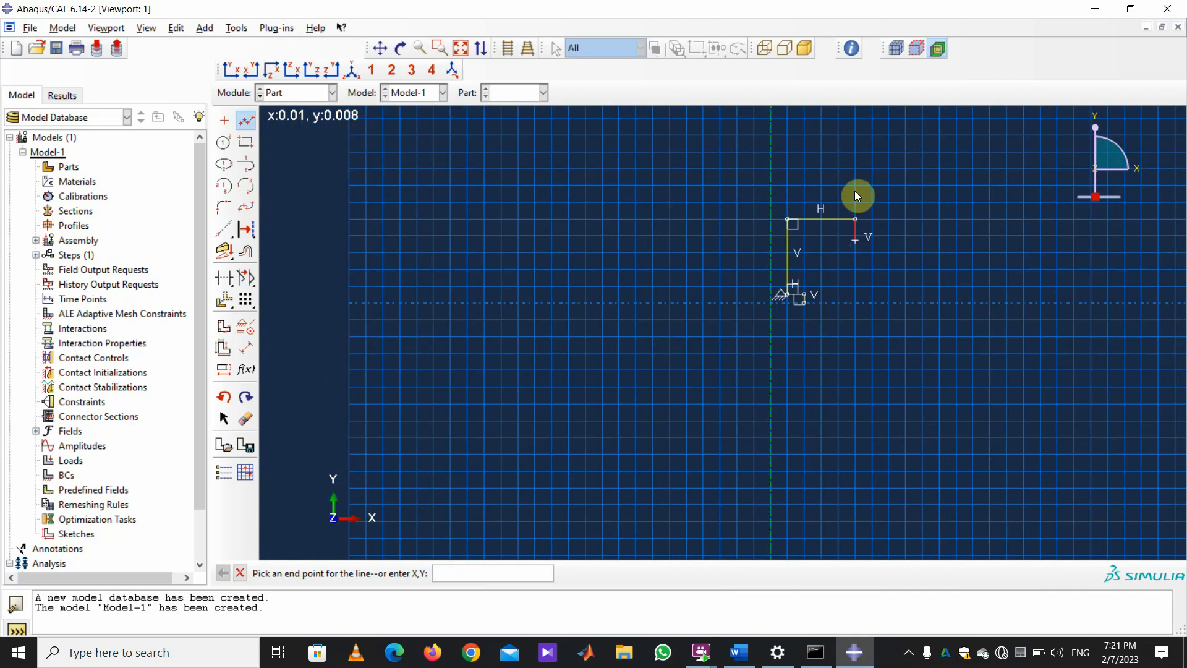
{"action": "left_click", "coordinate": [855, 135]}
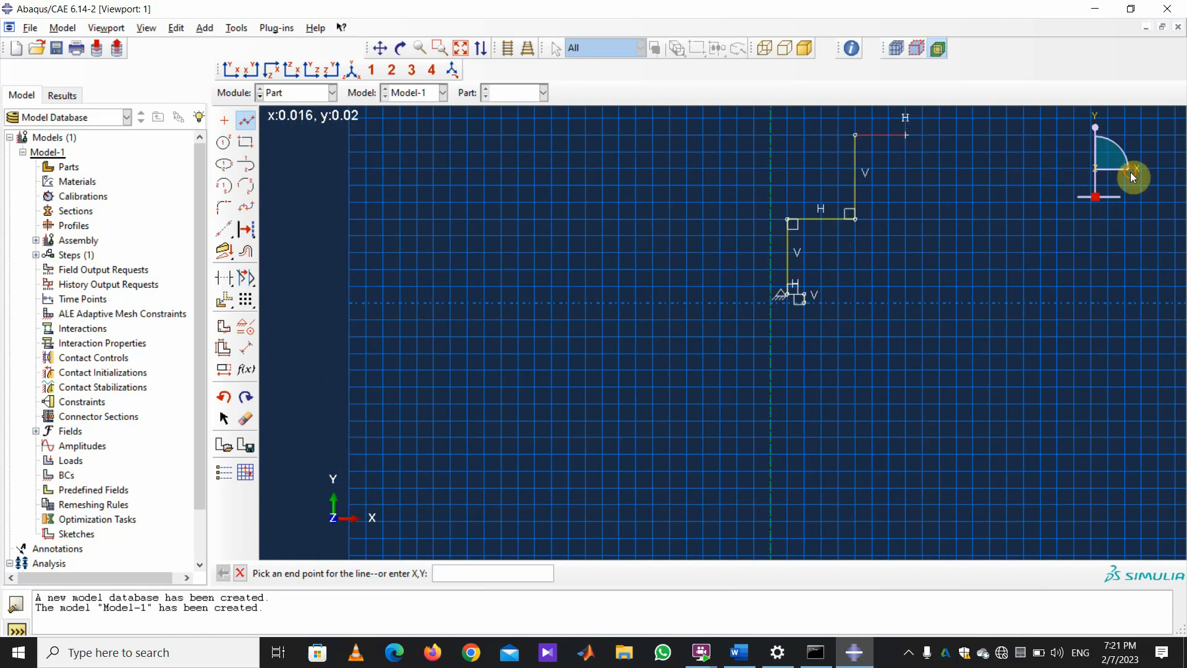
{"action": "left_click", "coordinate": [906, 135]}
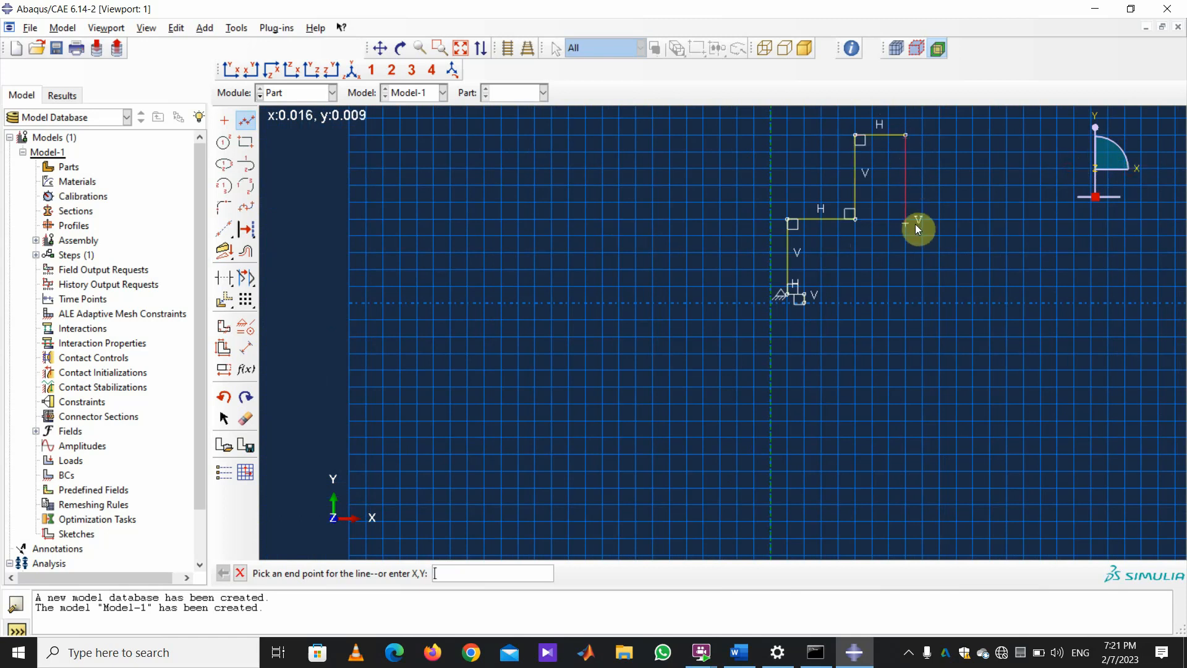
{"action": "left_click", "coordinate": [907, 306]}
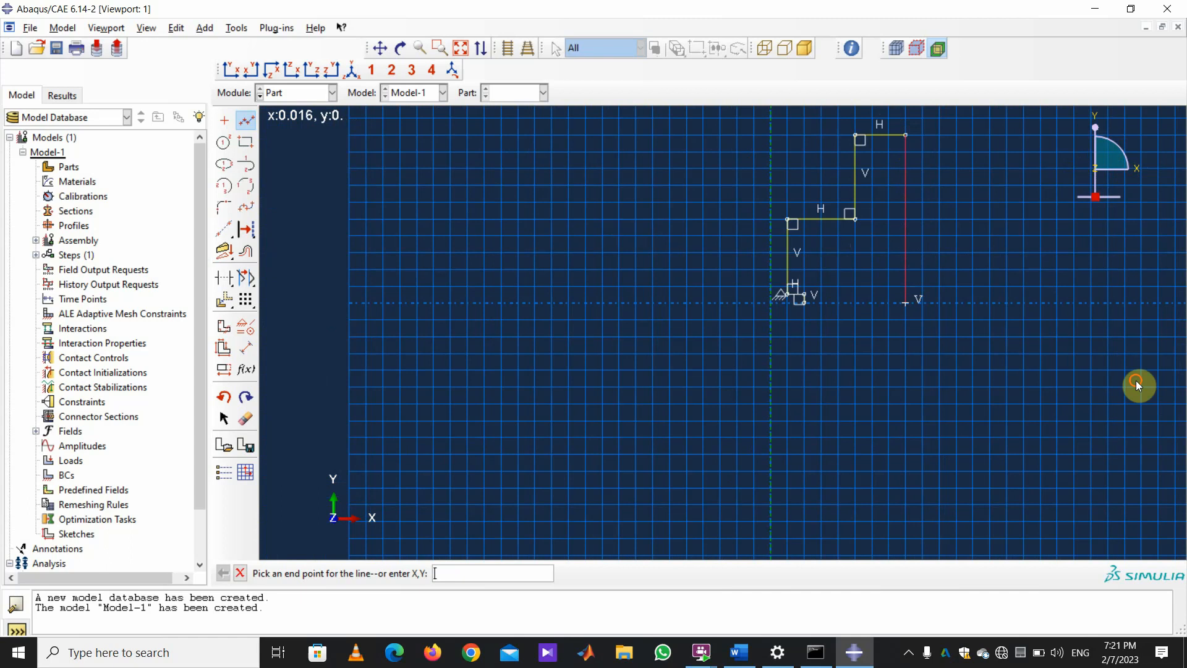
{"action": "left_click", "coordinate": [806, 303]}
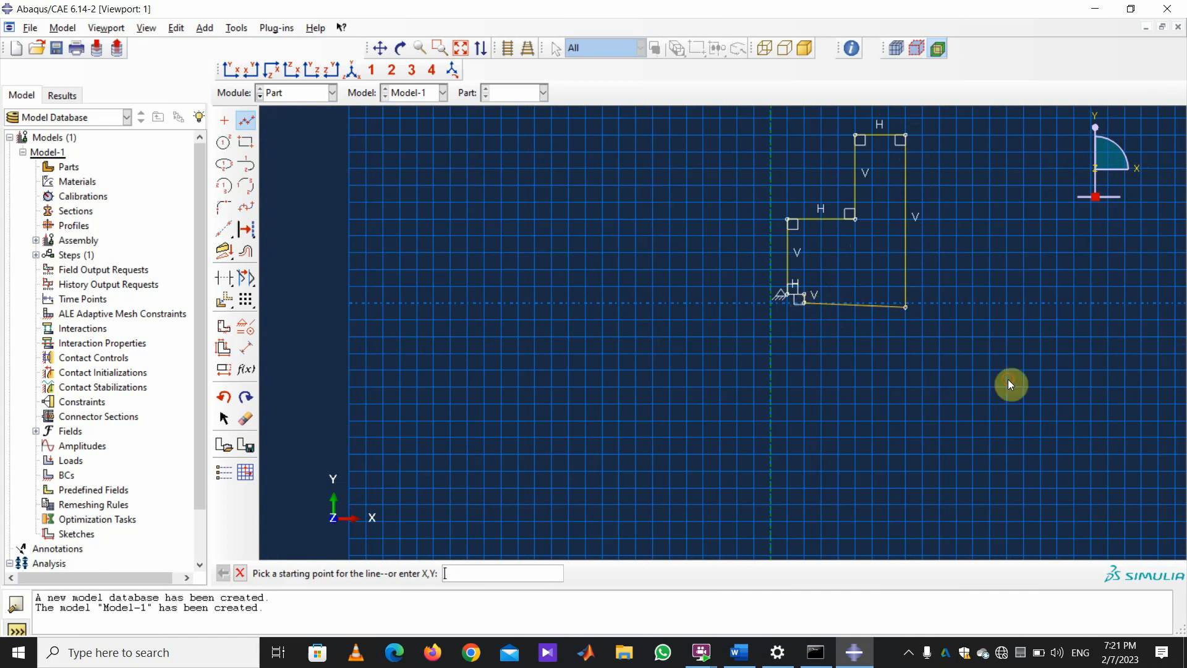
Constrain the slanted bottom edge of the outline to be horizontal.
{"action": "left_click", "coordinate": [245, 254]}
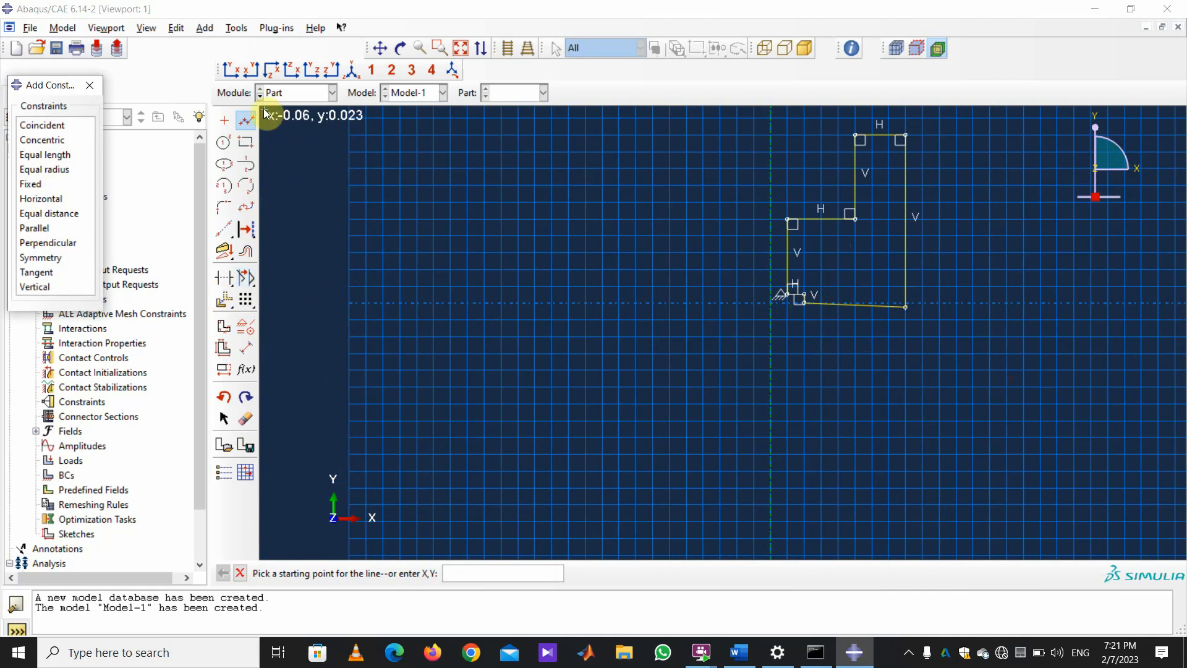
{"action": "middle_click", "coordinate": [318, 140]}
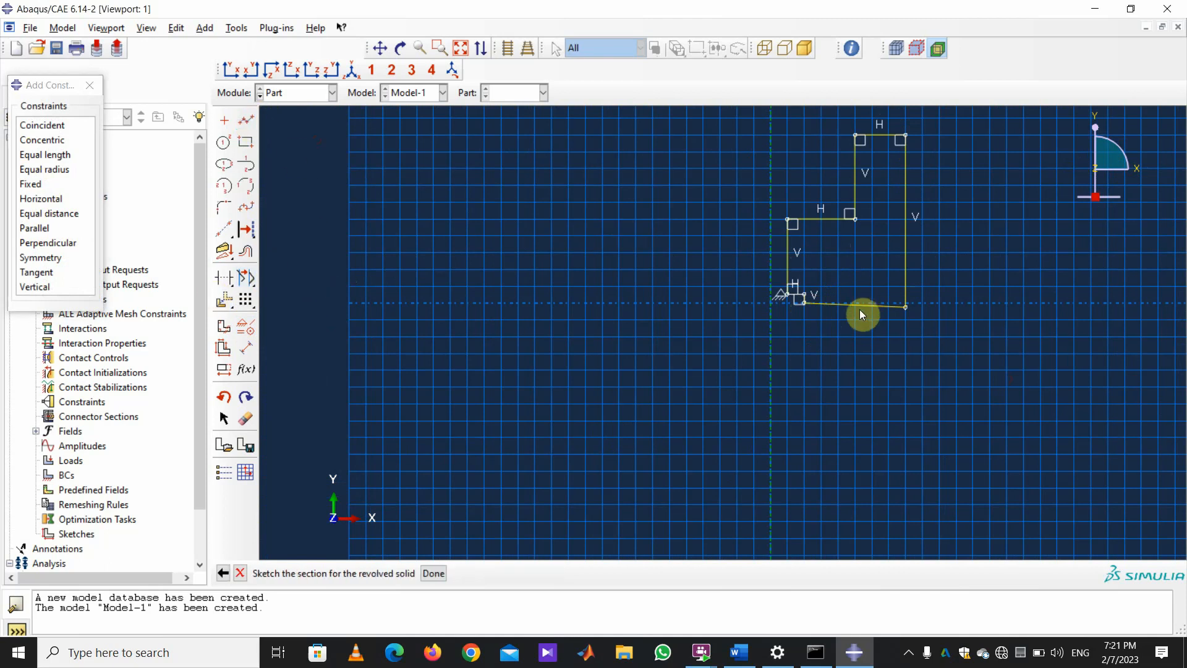
{"action": "left_click", "coordinate": [46, 199]}
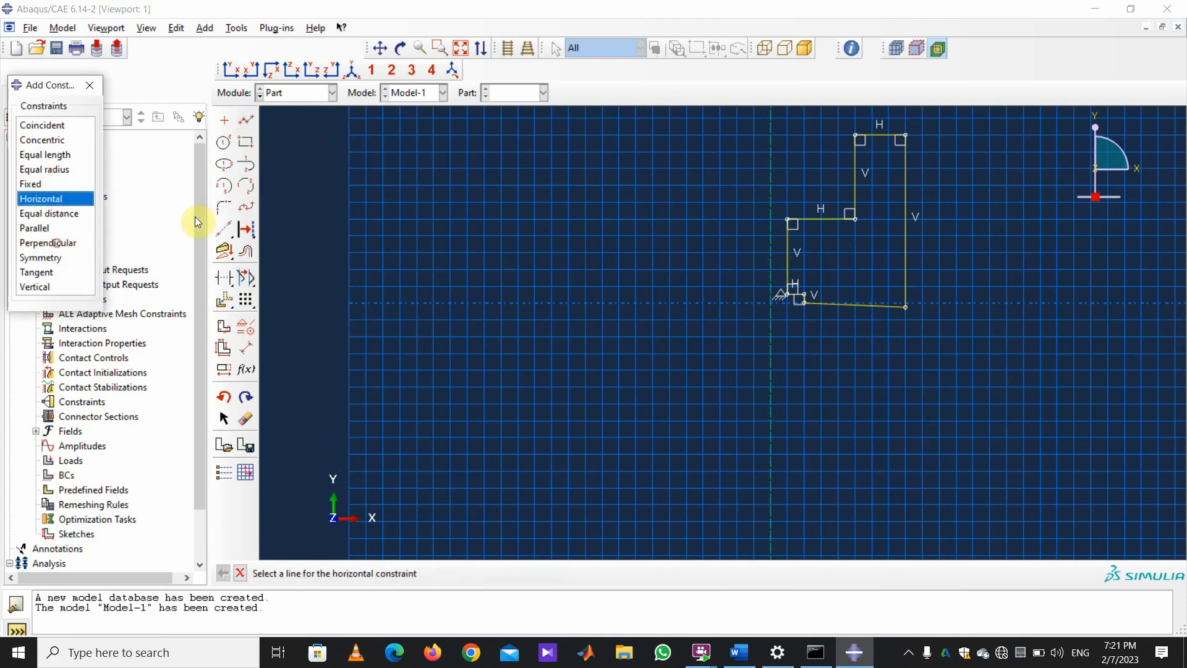
{"action": "left_click", "coordinate": [855, 303]}
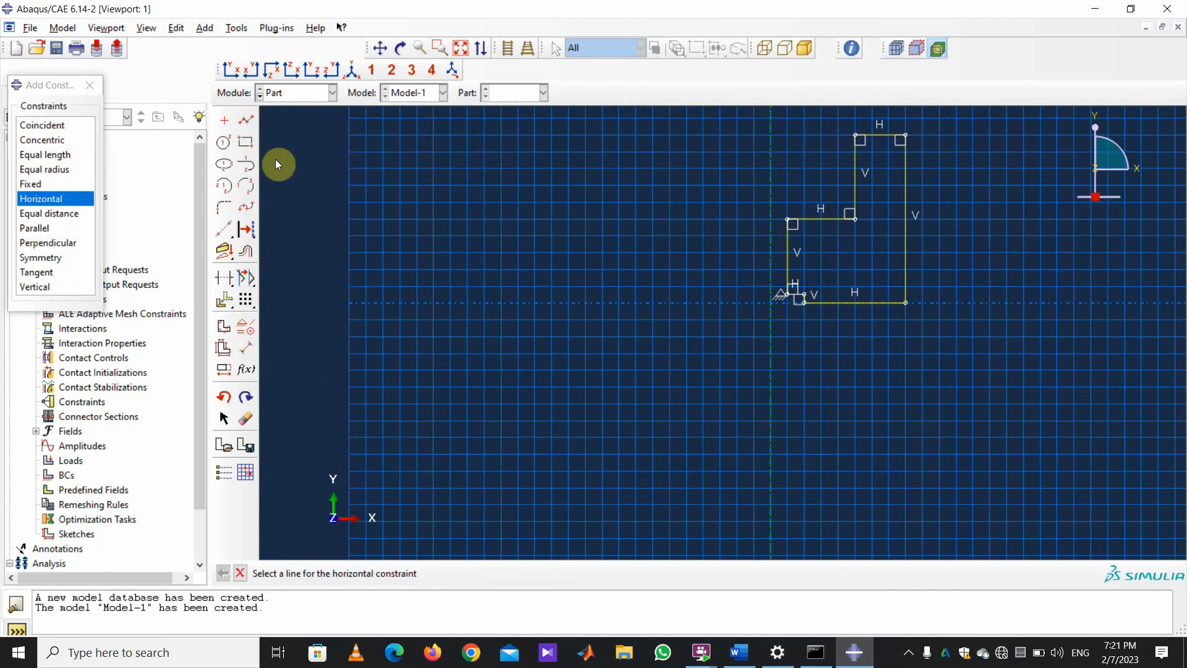
{"action": "left_click", "coordinate": [248, 352]}
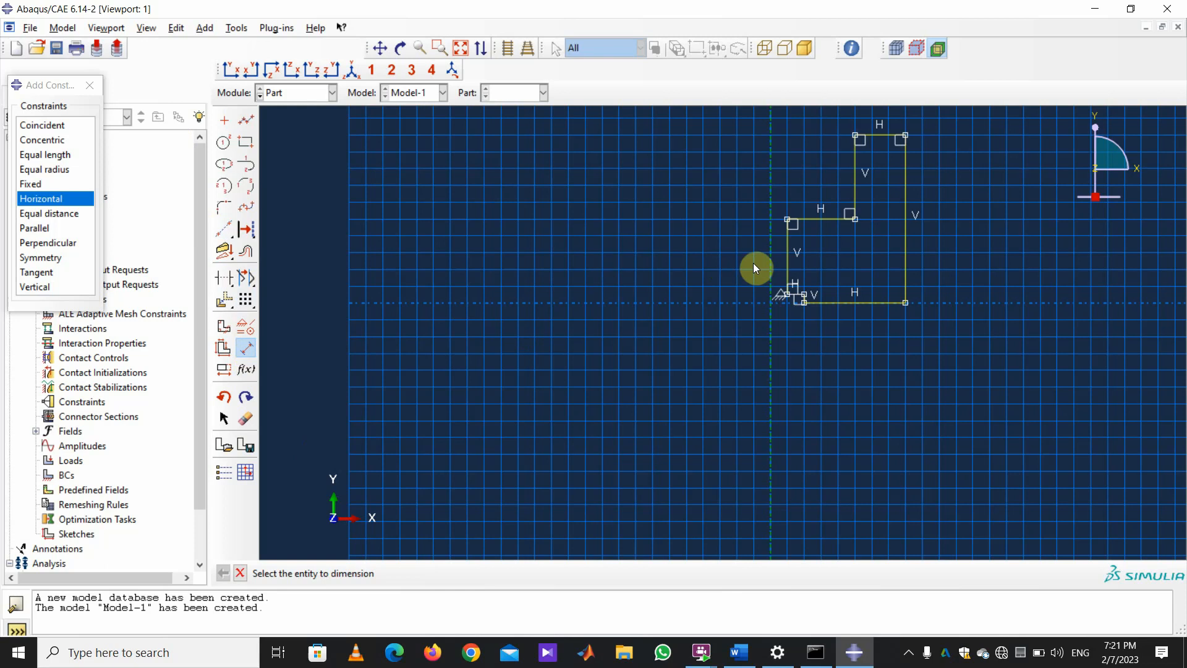
Dimension the 0.005 offset from the axis and the 0.028 overall height.
{"action": "left_click", "coordinate": [787, 255]}
{"action": "left_click", "coordinate": [772, 258]}
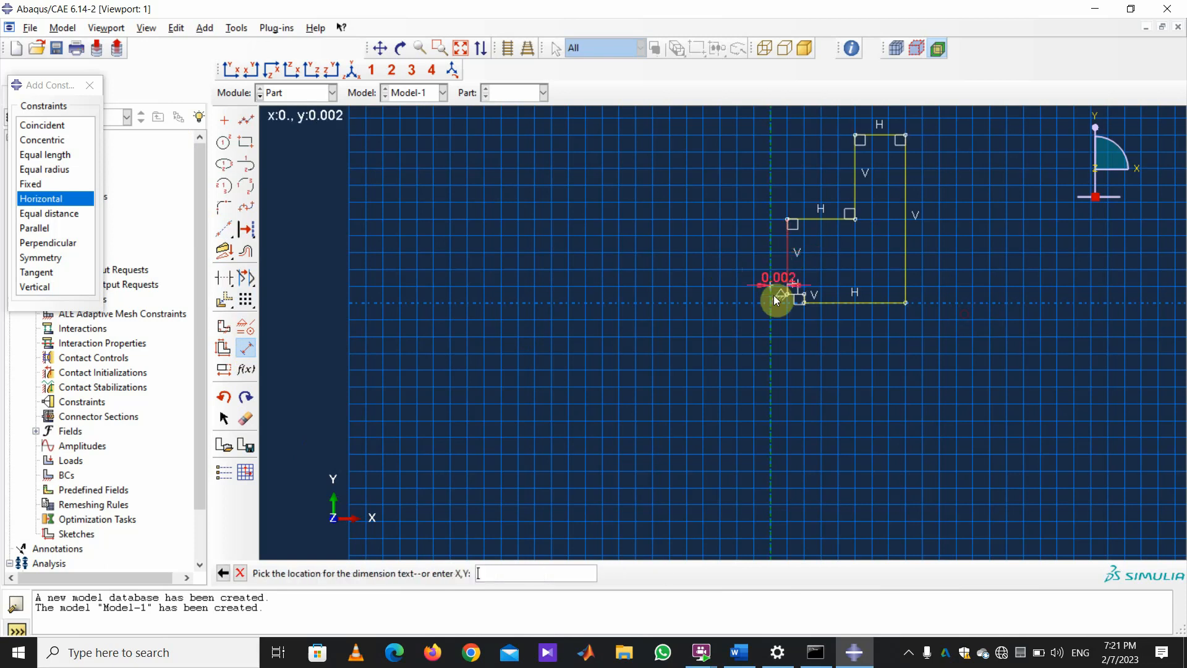
{"action": "left_click", "coordinate": [783, 349]}
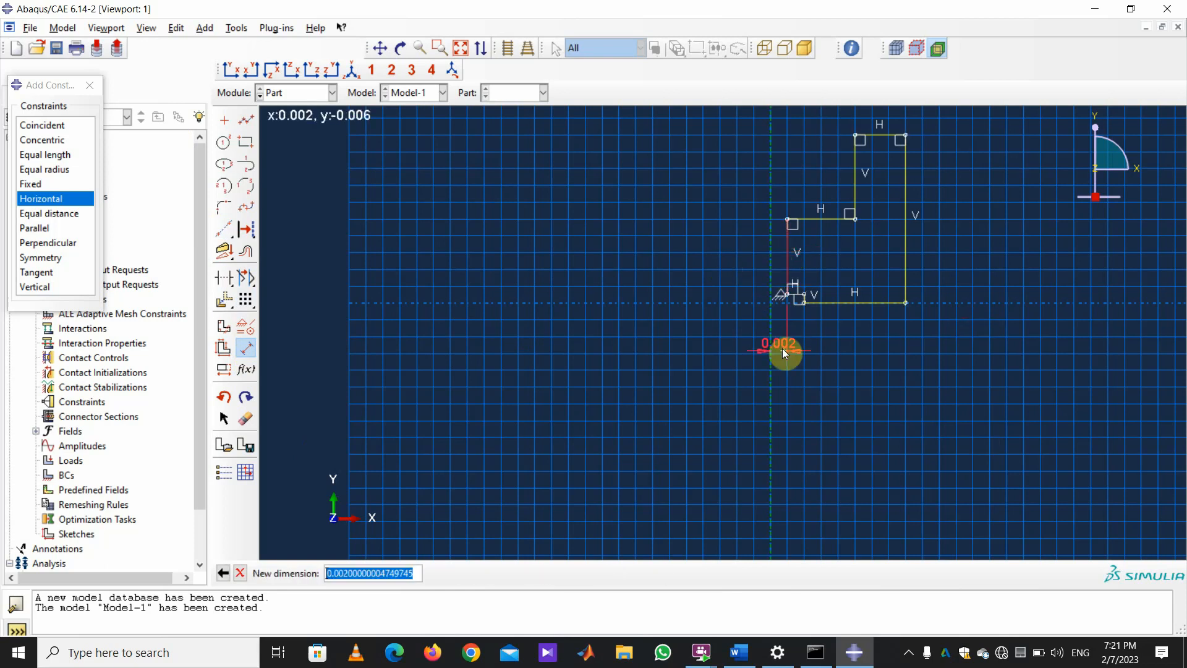
{"action": "type", "text": "0.005"}
{"action": "key", "text": "Return"}
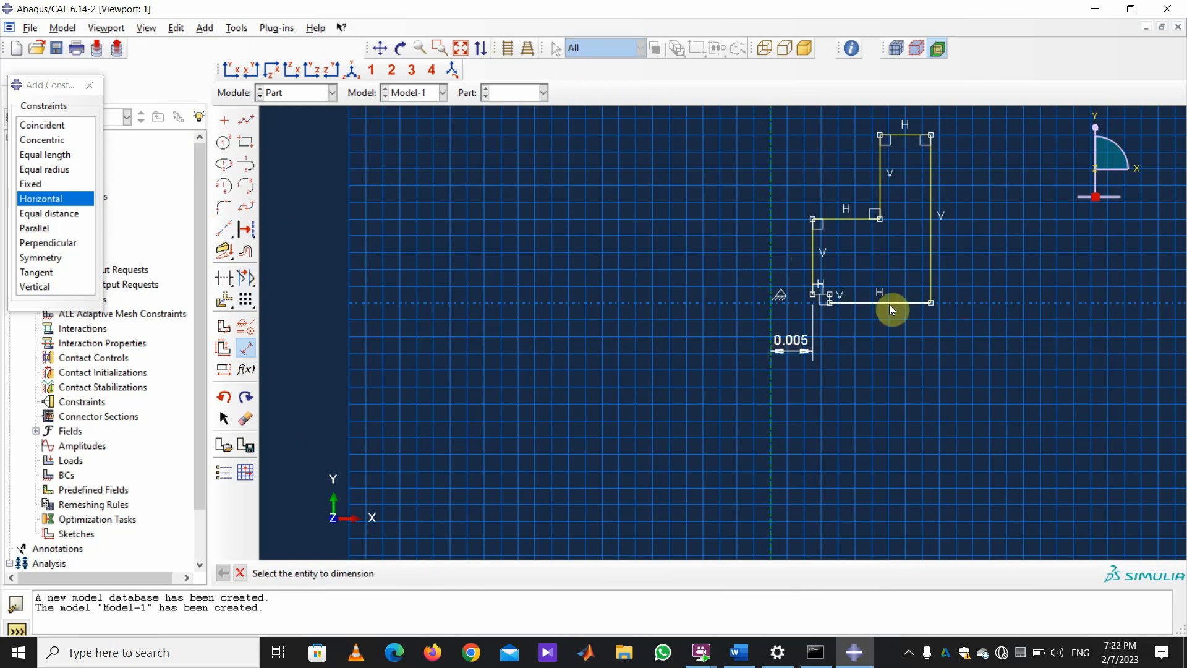
{"action": "left_click", "coordinate": [928, 305]}
{"action": "left_click", "coordinate": [932, 136]}
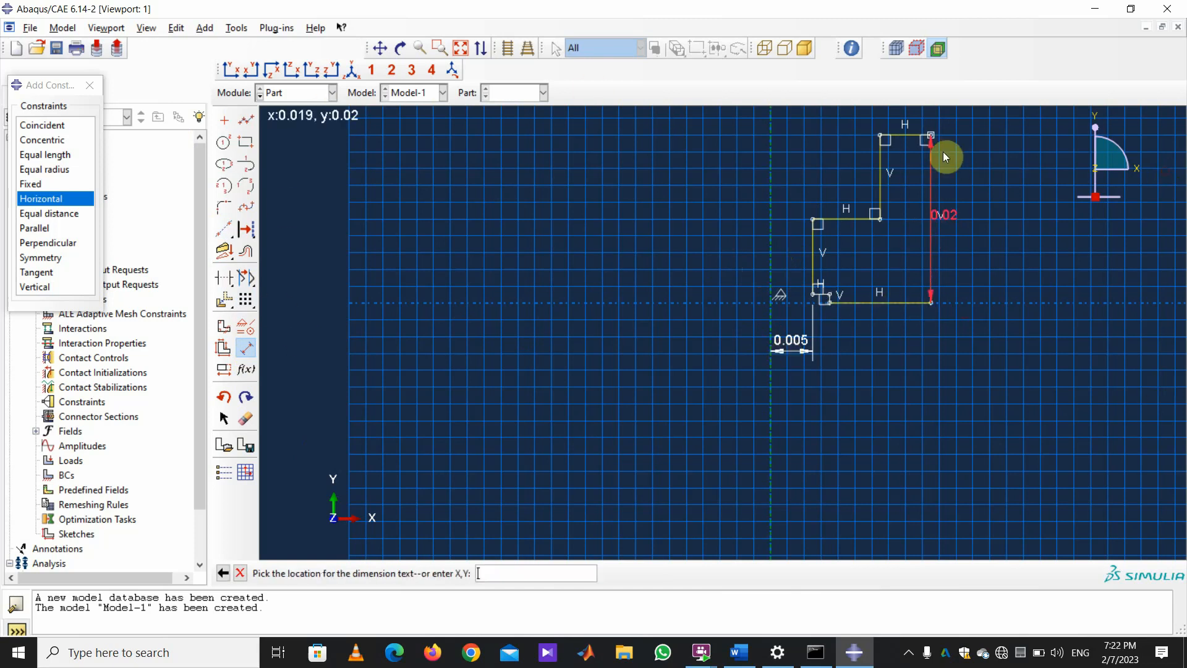
{"action": "left_click", "coordinate": [1003, 192]}
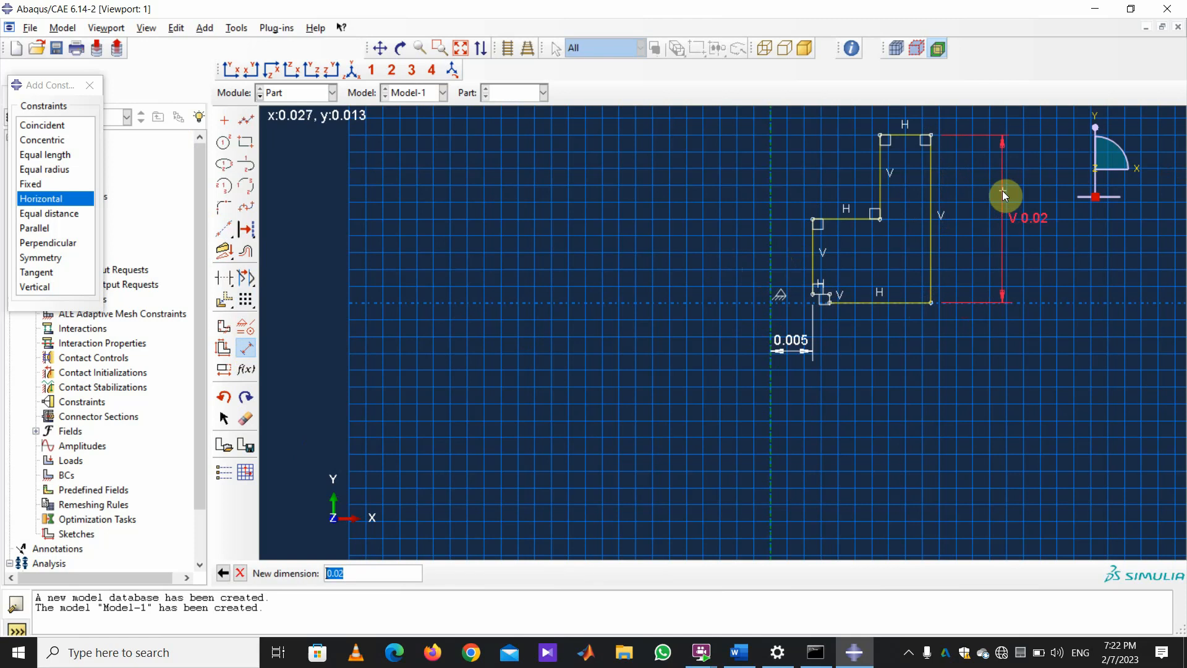
{"action": "type", "text": "0.028"}
{"action": "key", "text": "Return"}
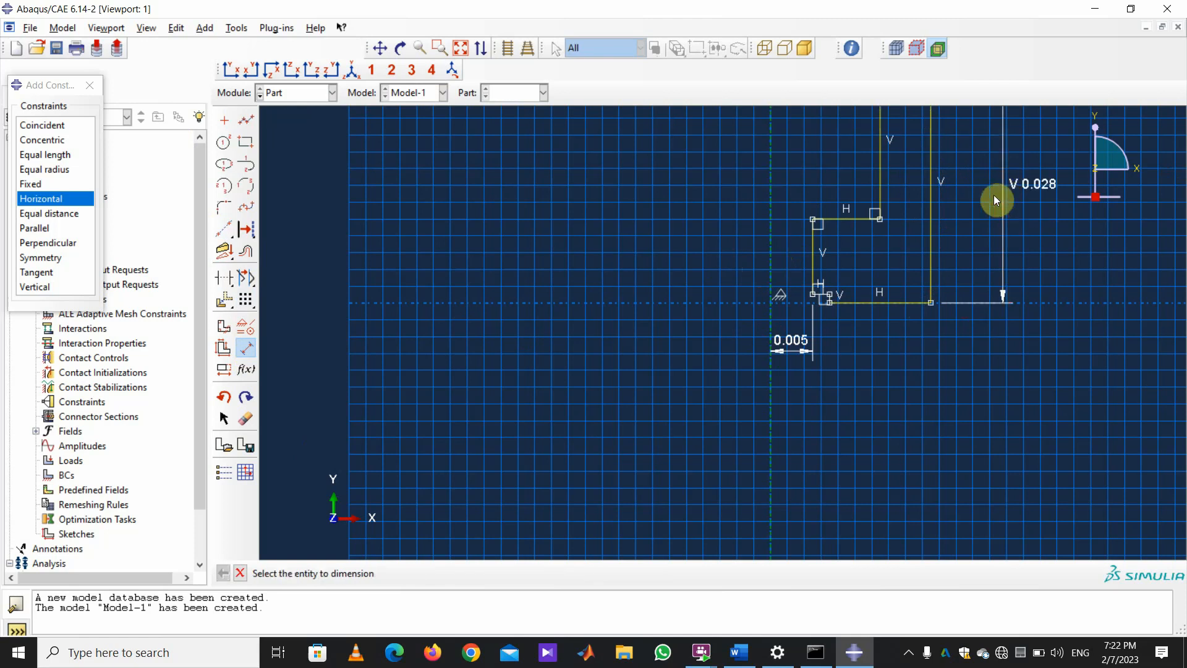
Add the 0.018 overall width and 0.016 lower step height dimensions.
{"action": "scroll", "coordinate": [892, 315], "scroll_direction": "down", "scroll_amount": 1}
{"action": "scroll", "coordinate": [1093, 454], "scroll_direction": "up", "scroll_amount": 2}
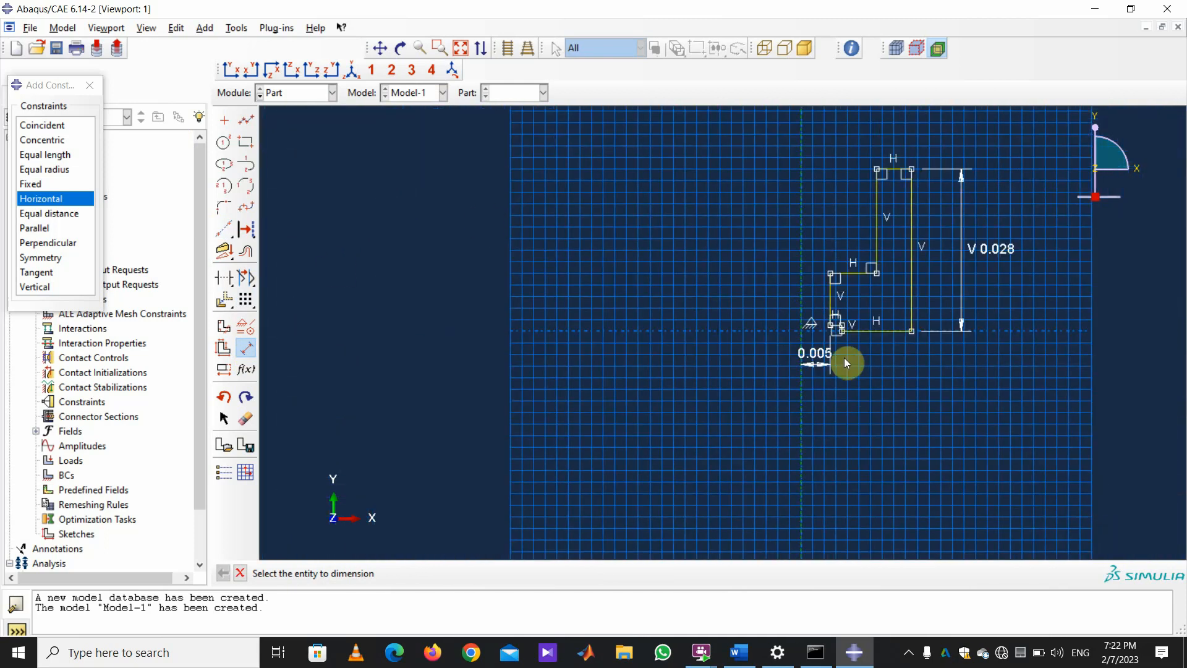
{"action": "left_click", "coordinate": [910, 332]}
{"action": "left_click", "coordinate": [801, 403]}
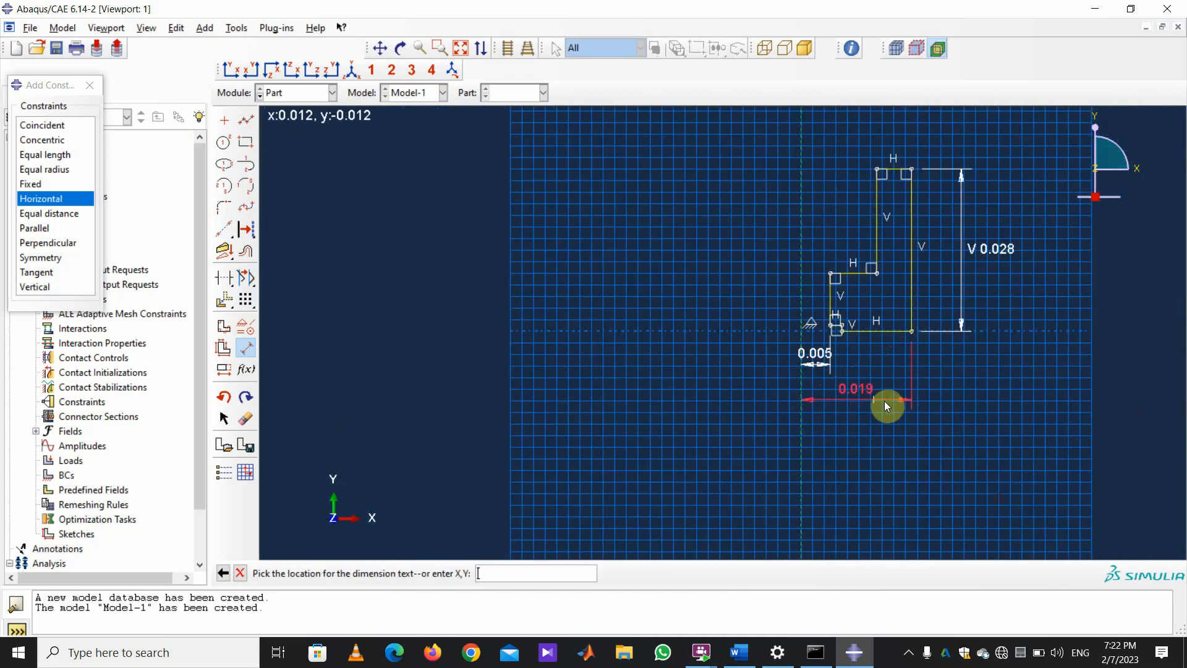
{"action": "left_click", "coordinate": [887, 401]}
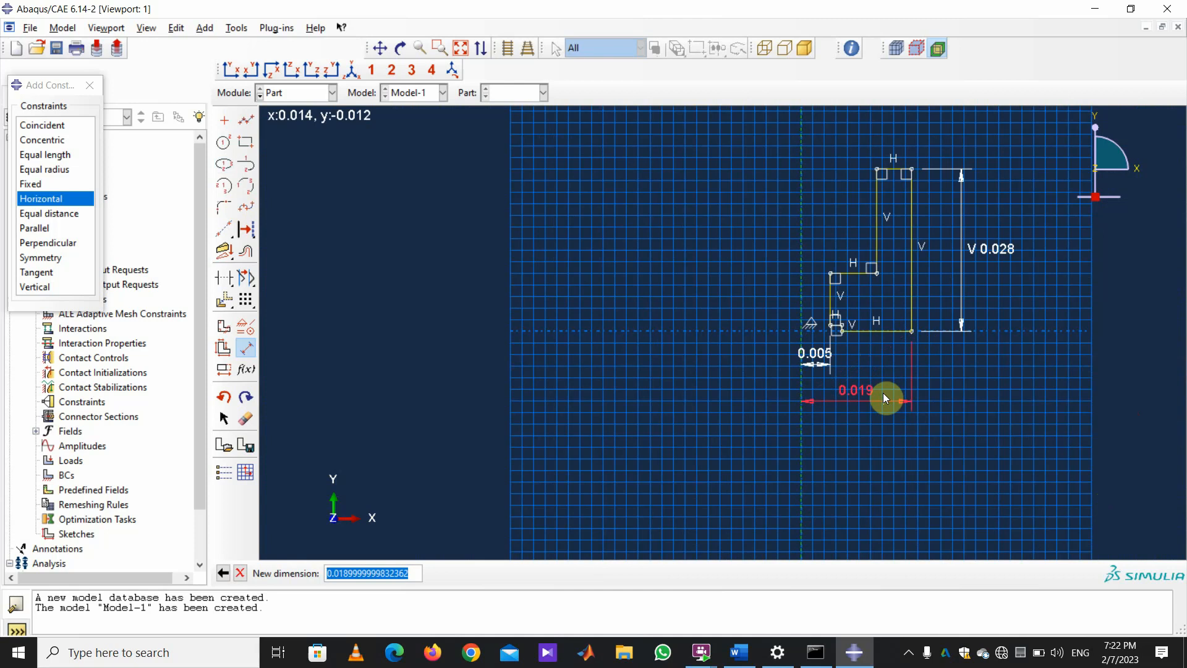
{"action": "type", "text": "0.03"}
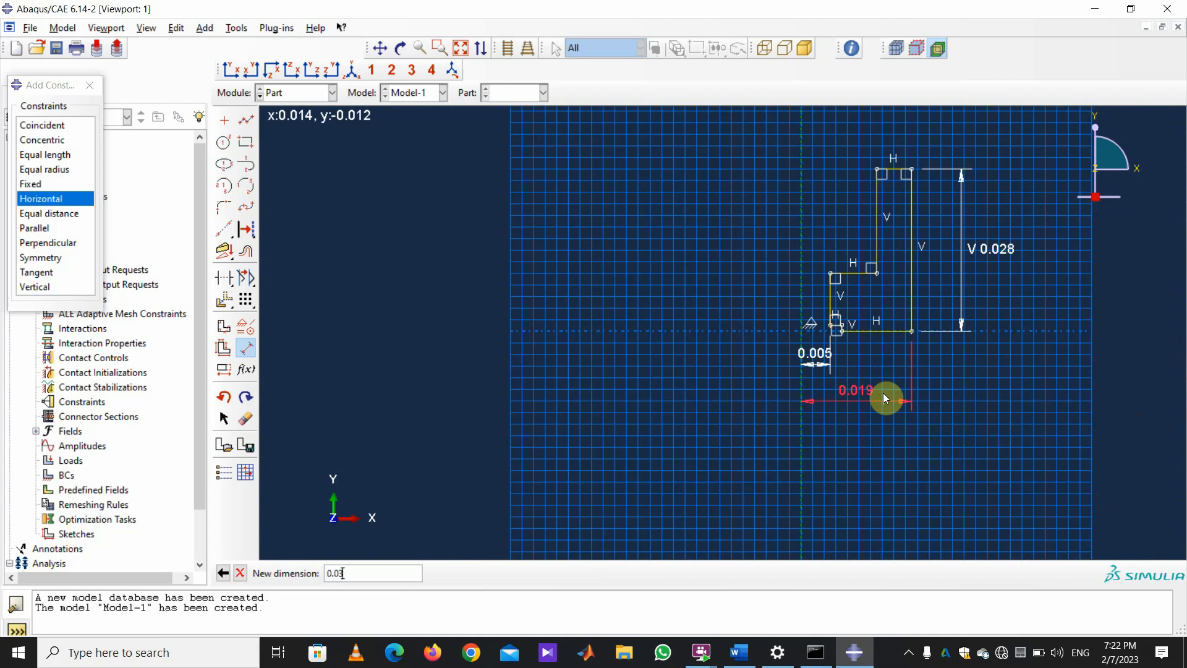
{"action": "key", "text": "BackSpace"}
{"action": "type", "text": "18"}
{"action": "key", "text": "Return"}
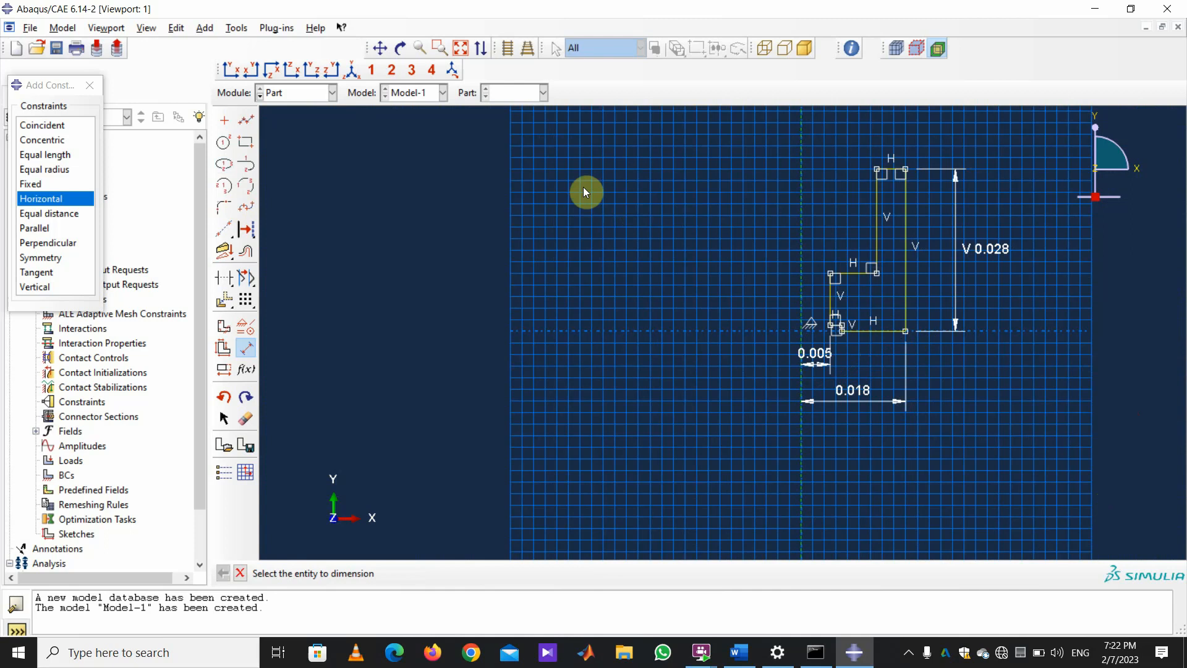
{"action": "left_click", "coordinate": [877, 273]}
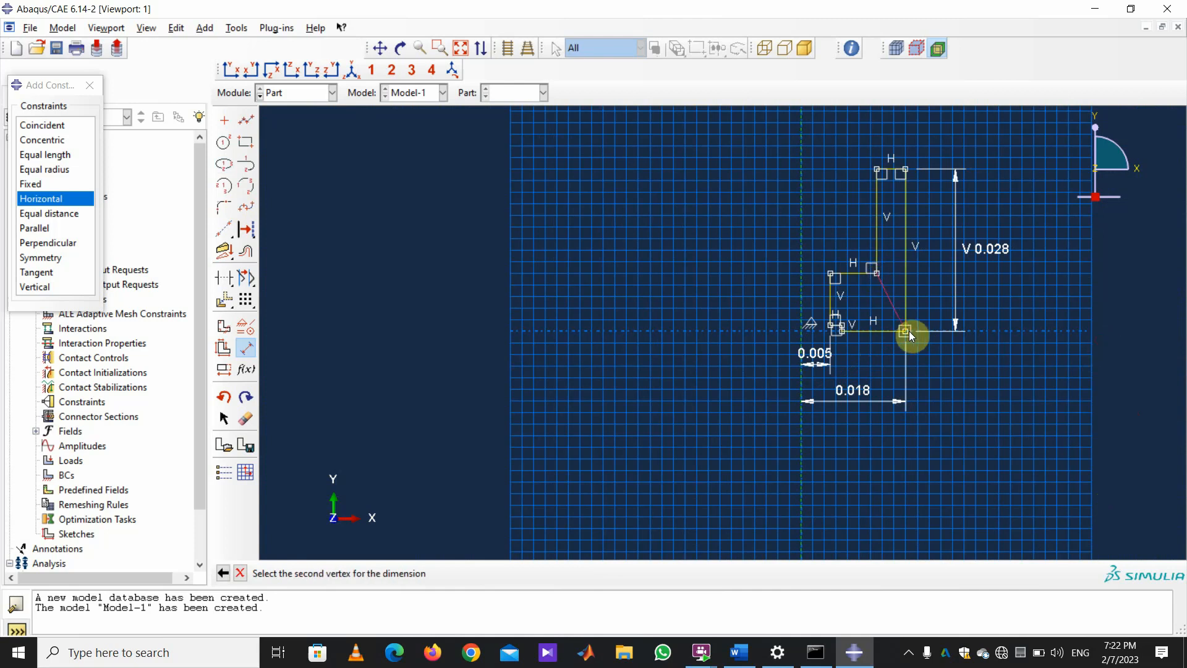
{"action": "left_click", "coordinate": [905, 331]}
{"action": "left_click", "coordinate": [694, 316]}
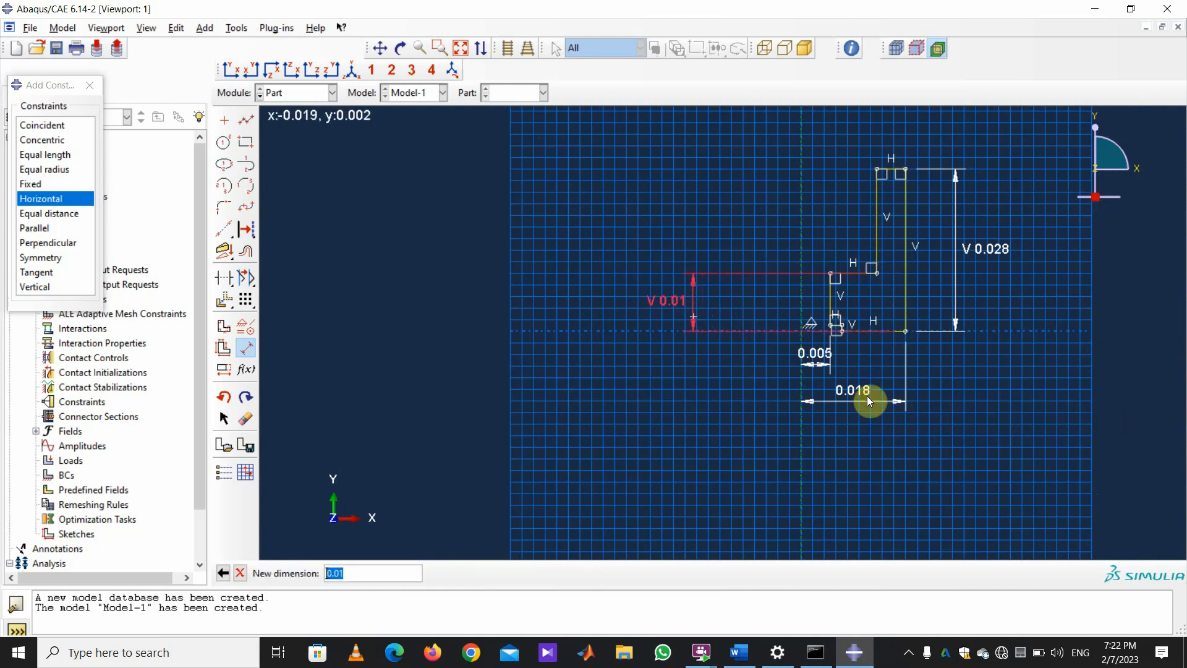
{"action": "type", "text": ".016"}
{"action": "key", "text": "Return"}
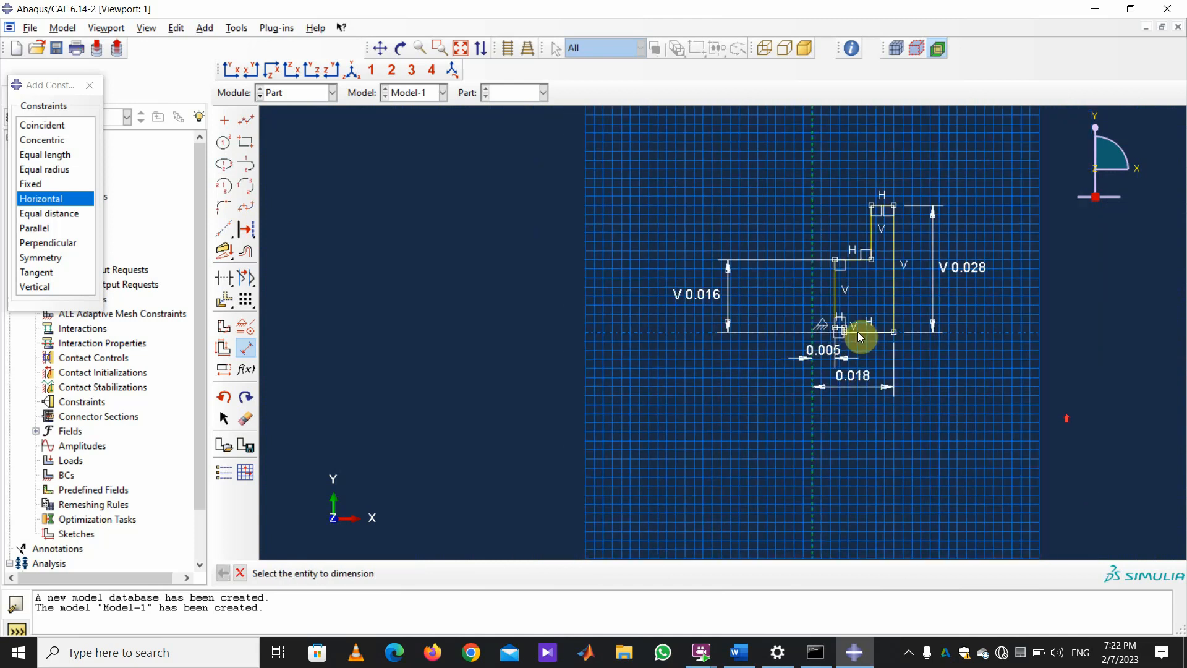
Dimension the small notch as 0.002 high and 0.002 wide.
{"action": "scroll", "coordinate": [857, 329], "scroll_direction": "up", "scroll_amount": 6}
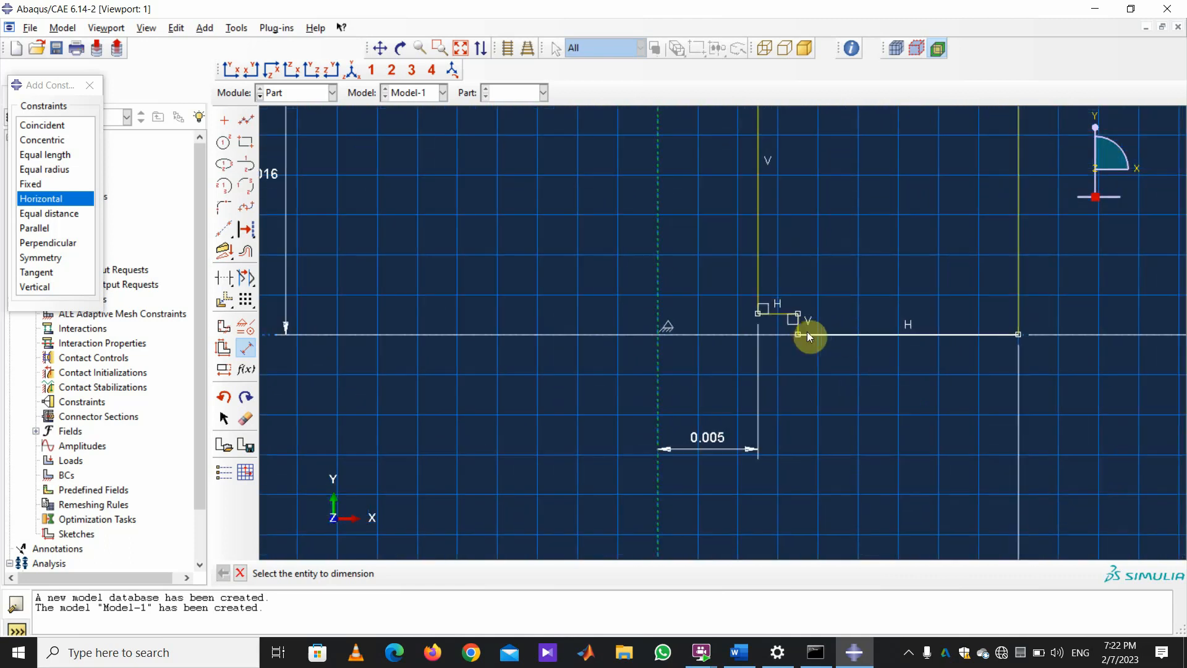
{"action": "left_click", "coordinate": [799, 331]}
{"action": "left_click", "coordinate": [1018, 334]}
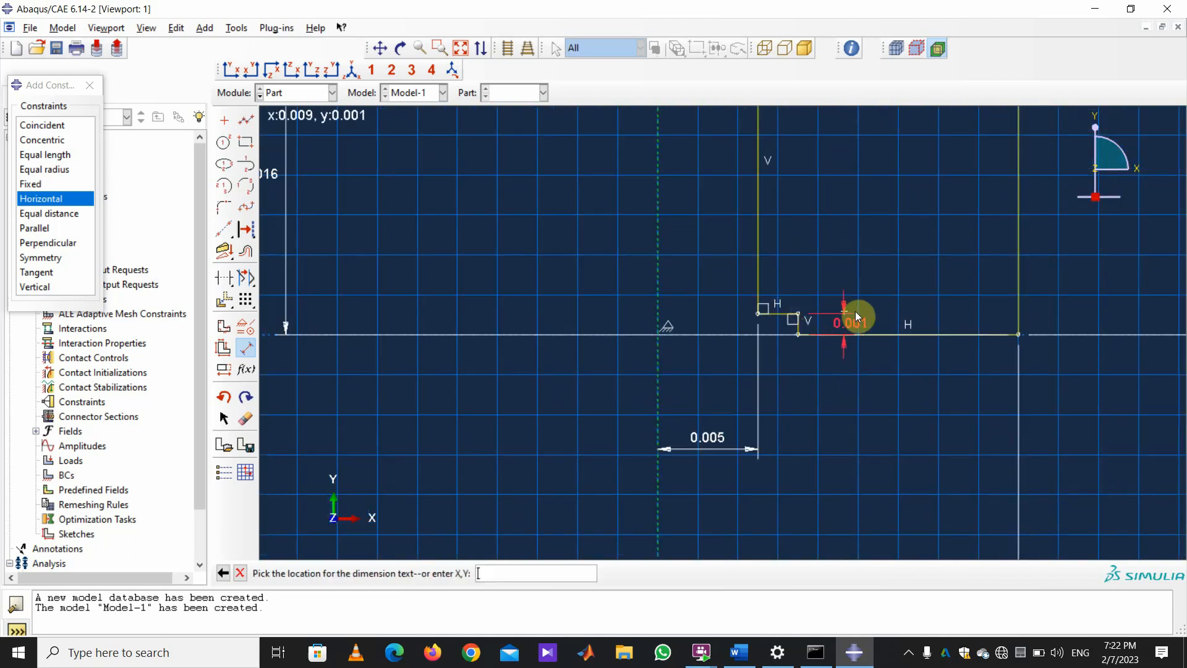
{"action": "left_click", "coordinate": [855, 313]}
{"action": "type", "text": ".0"}
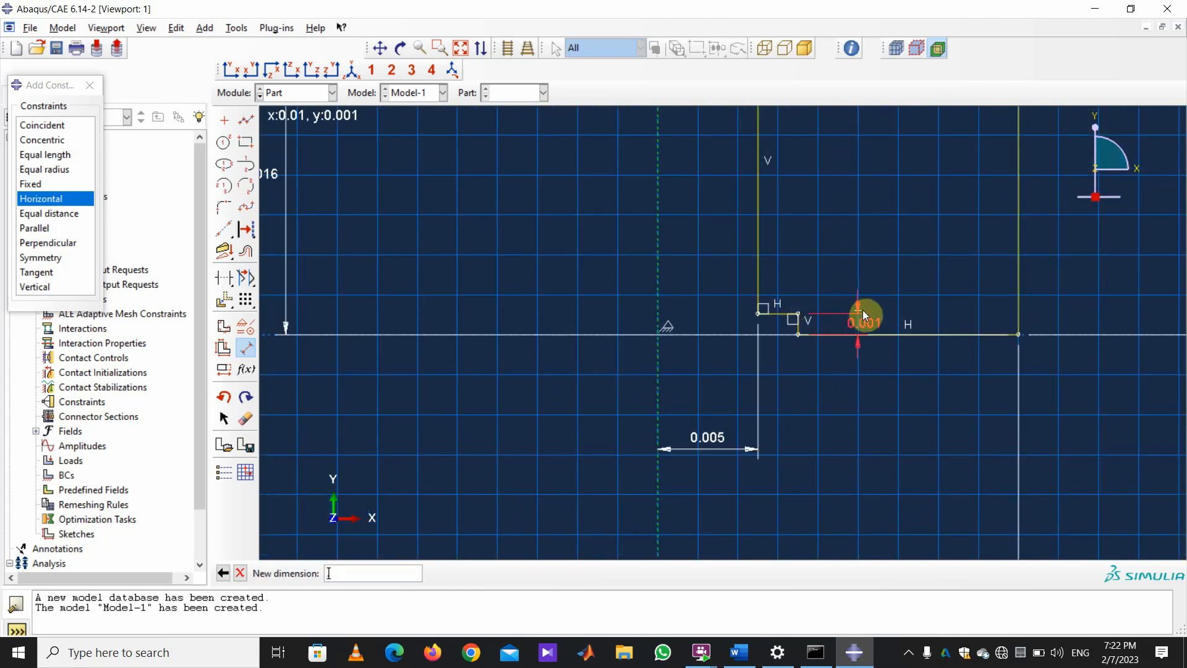
{"action": "type", "text": "02"}
{"action": "key", "text": "Return"}
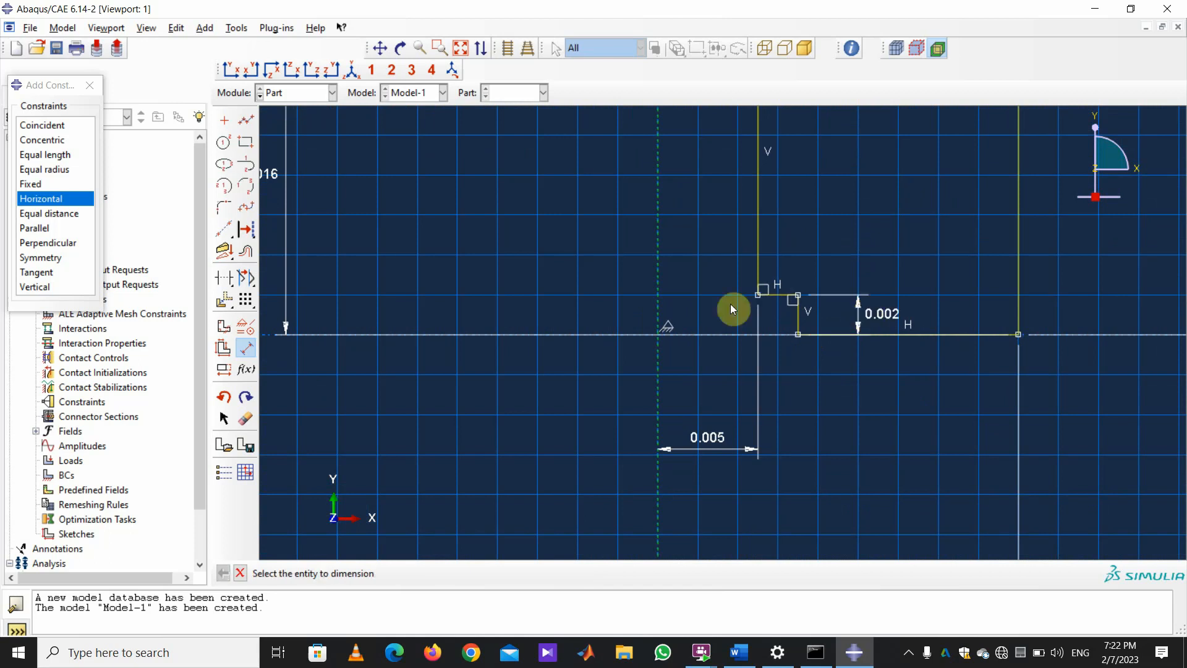
{"action": "left_click", "coordinate": [797, 297]}
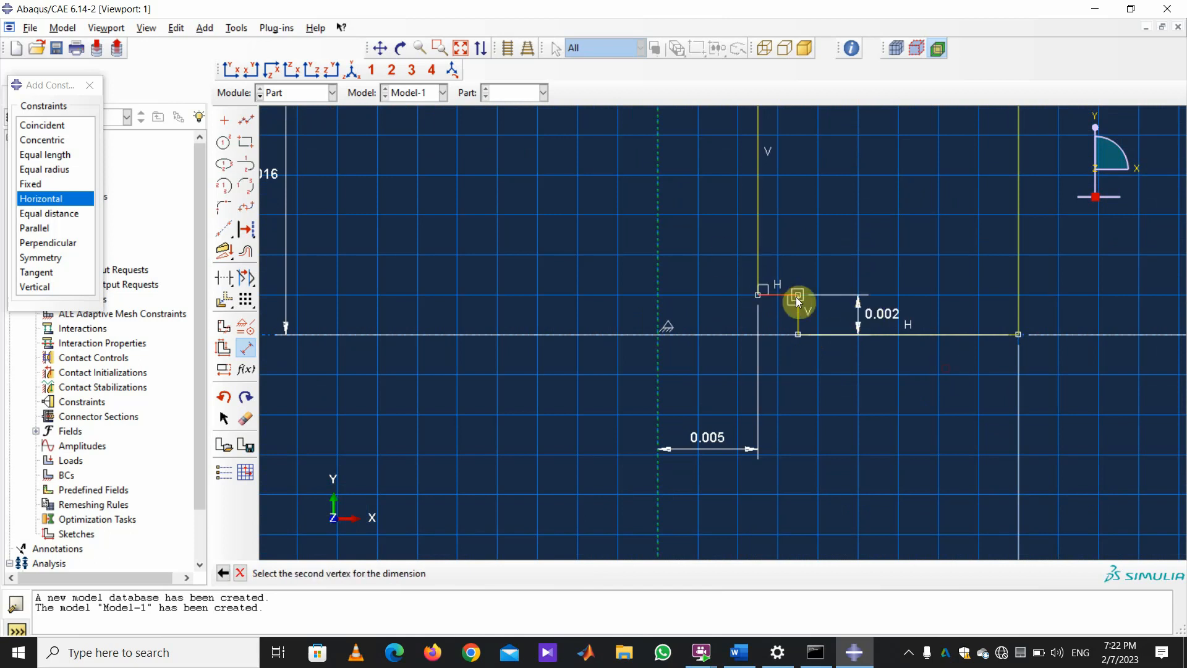
{"action": "left_click", "coordinate": [827, 239]}
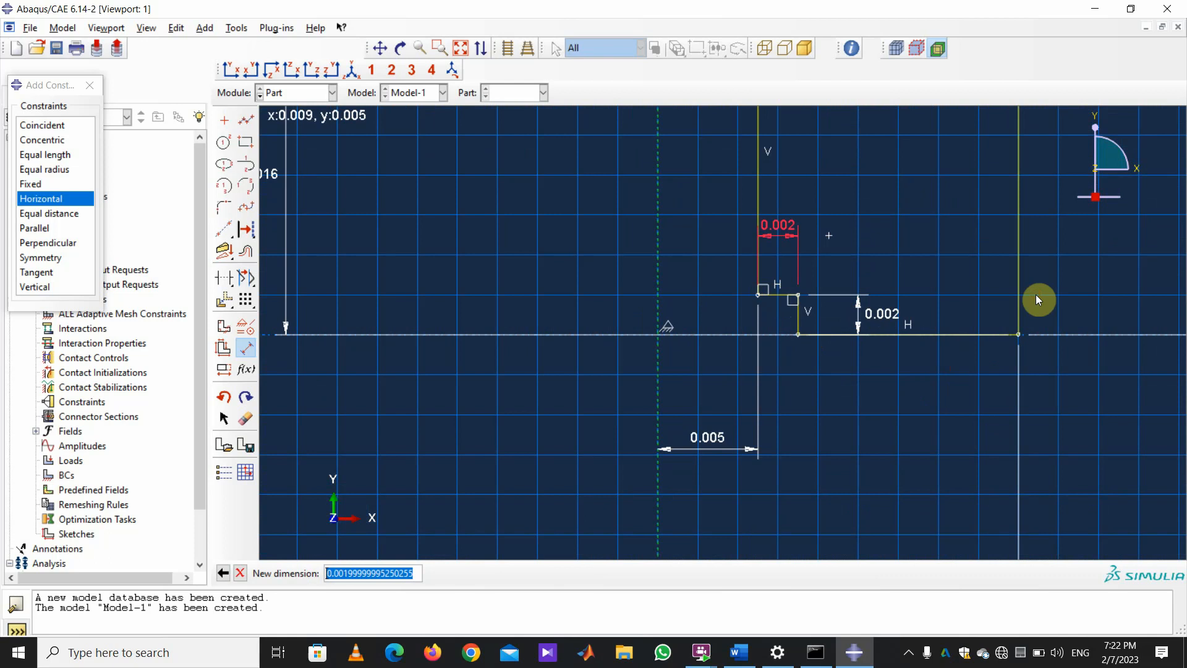
{"action": "type", "text": "0.002"}
{"action": "key", "text": "Return"}
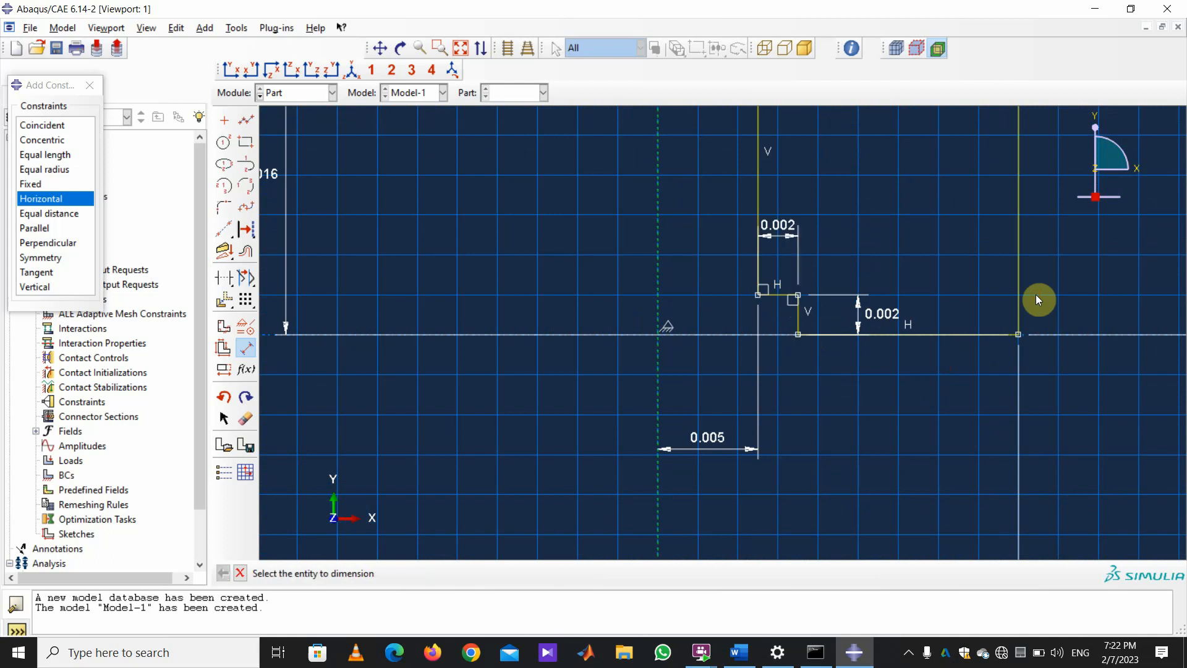
Dimension the upper inner edge from the centreline, leaving its offset at 0.013.
{"action": "scroll", "coordinate": [742, 371], "scroll_direction": "down", "scroll_amount": 2}
{"action": "scroll", "coordinate": [717, 449], "scroll_direction": "up", "scroll_amount": 6}
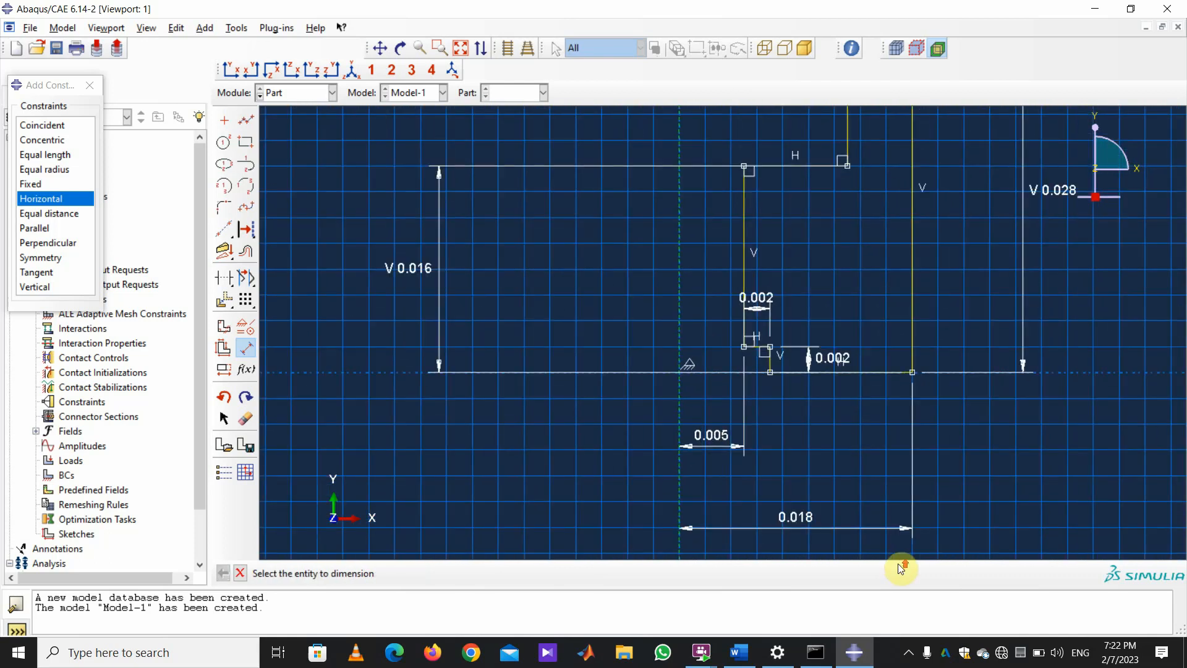
{"action": "scroll", "coordinate": [721, 456], "scroll_direction": "up", "scroll_amount": 3}
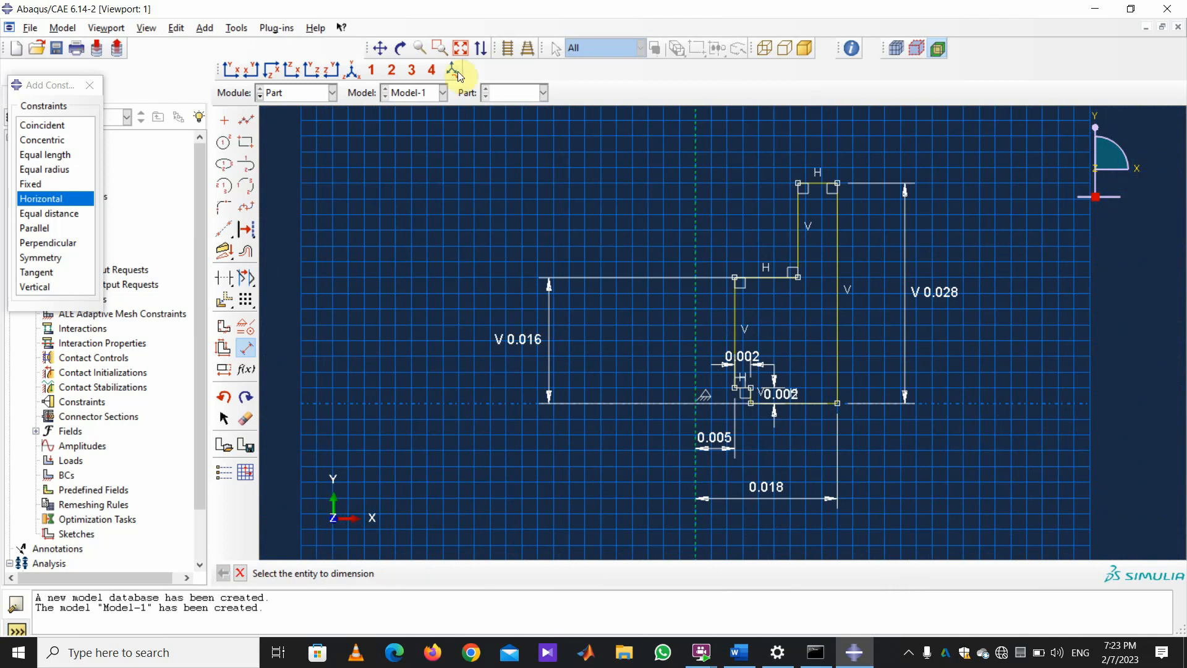
{"action": "left_click", "coordinate": [797, 224]}
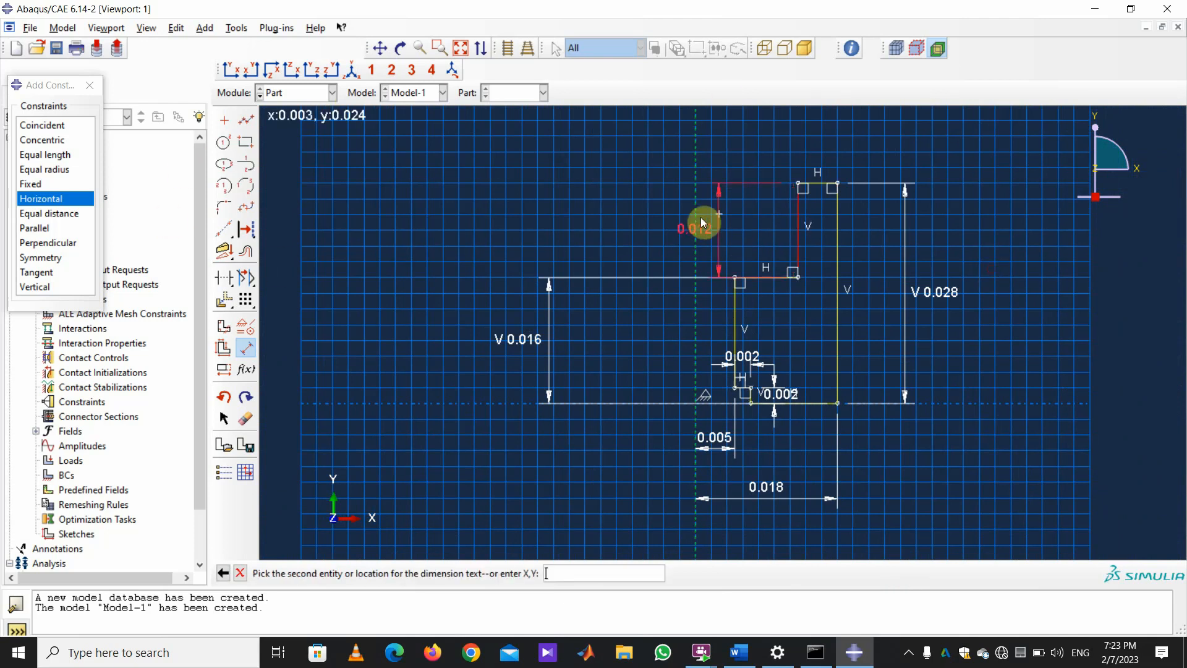
{"action": "left_click", "coordinate": [692, 224]}
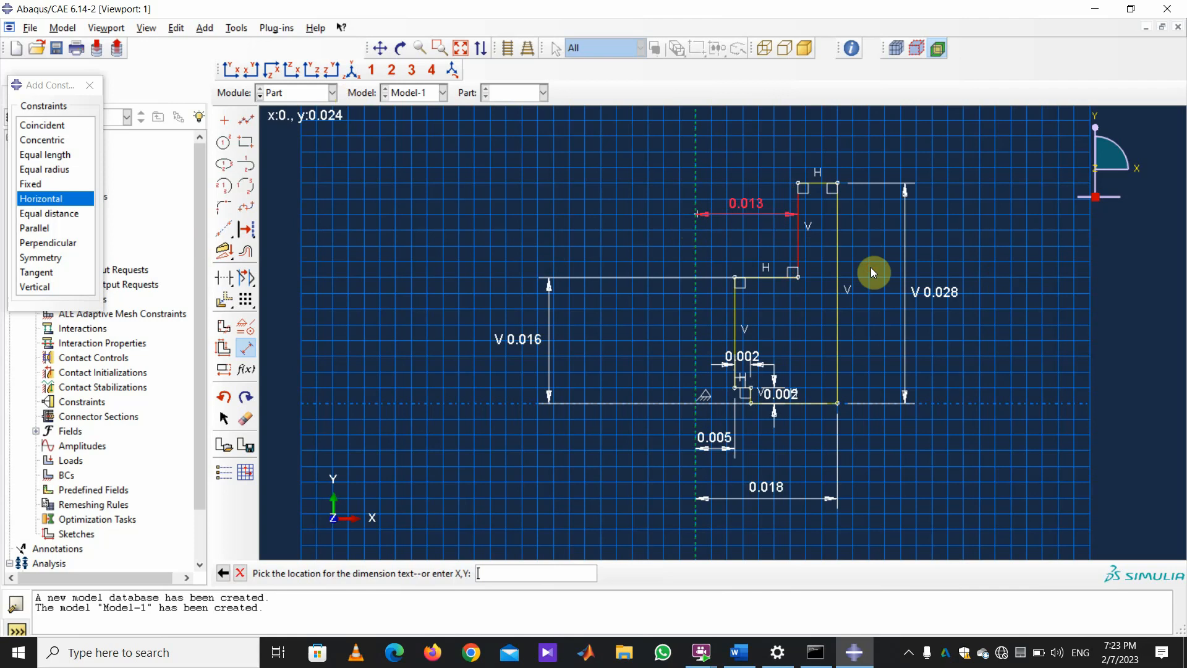
{"action": "type", "text": "0.01"}
{"action": "key", "text": "Return"}
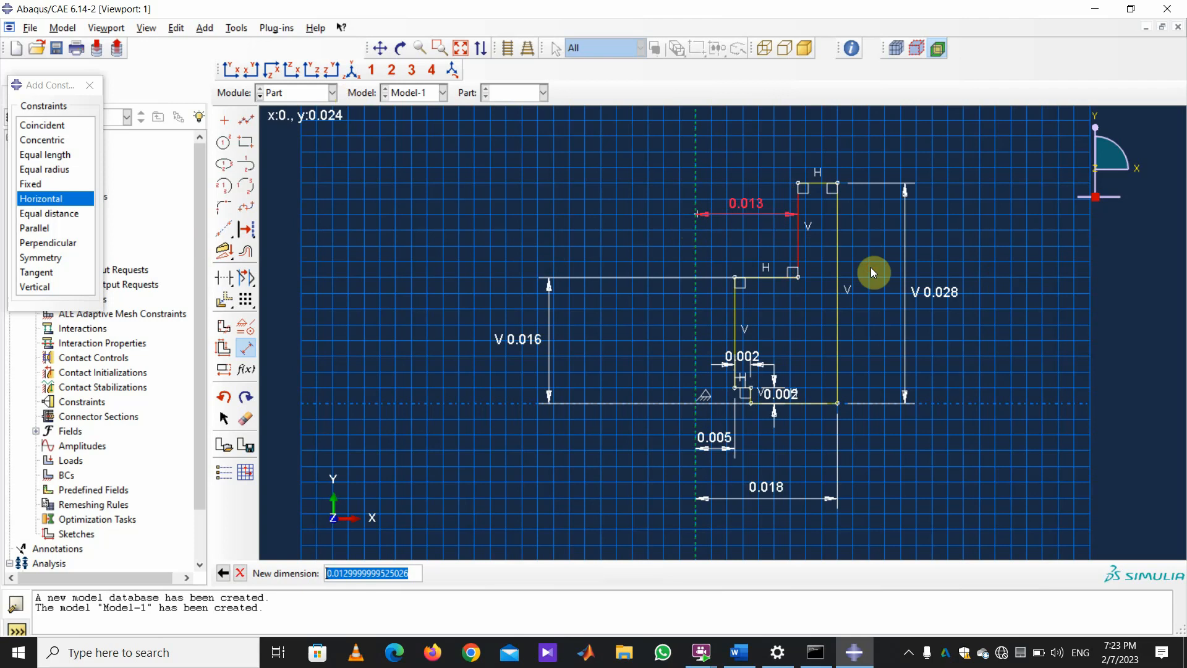
{"action": "key", "text": "Return"}
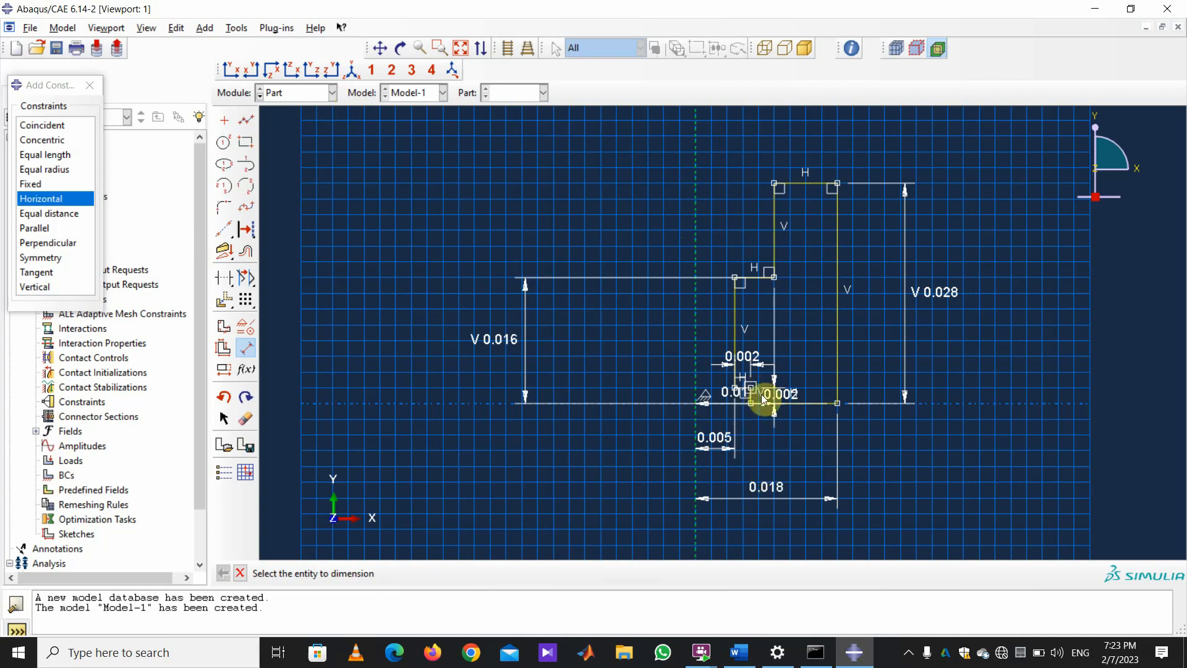
Delete the misplaced 0.01 dimension from the sketch.
{"action": "scroll", "coordinate": [965, 503], "scroll_direction": "down", "scroll_amount": 3}
{"action": "scroll", "coordinate": [966, 507], "scroll_direction": "up", "scroll_amount": 5}
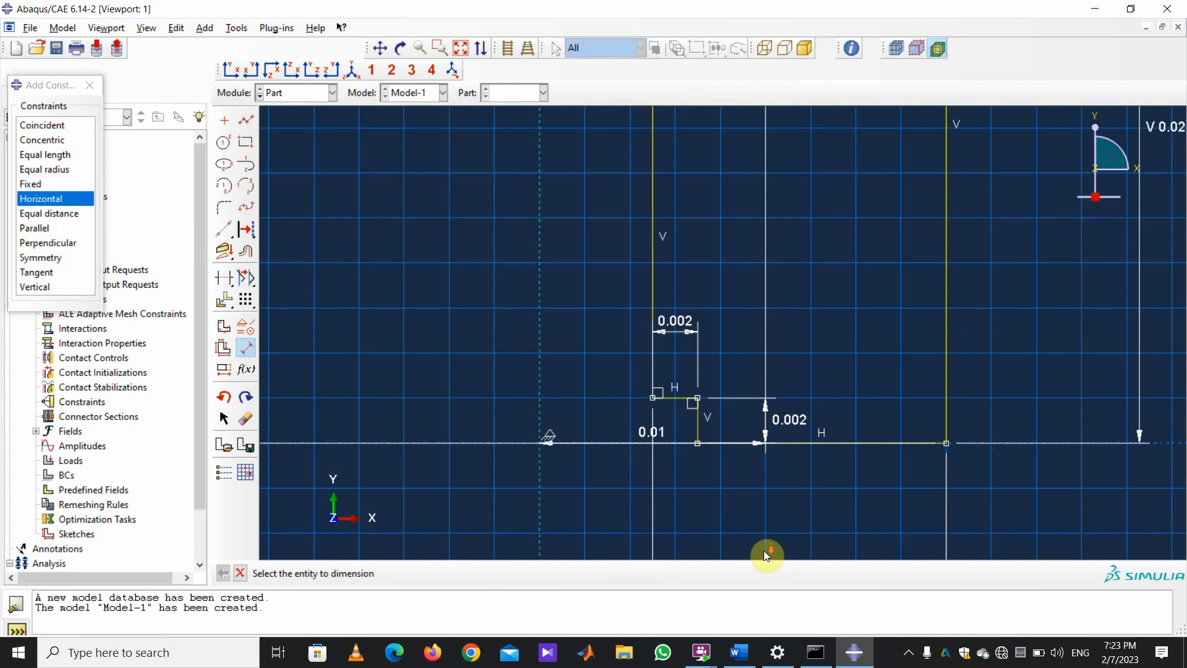
{"action": "scroll", "coordinate": [767, 552], "scroll_direction": "down", "scroll_amount": 3}
{"action": "scroll", "coordinate": [876, 456], "scroll_direction": "down", "scroll_amount": 2}
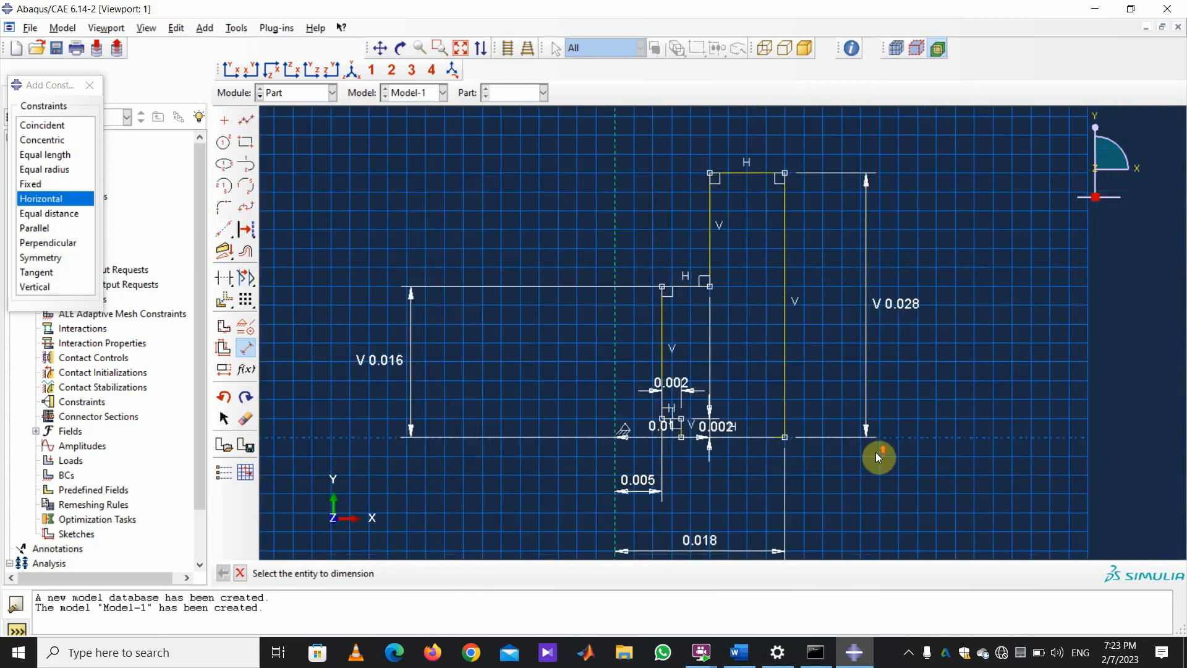
{"action": "left_click", "coordinate": [245, 418]}
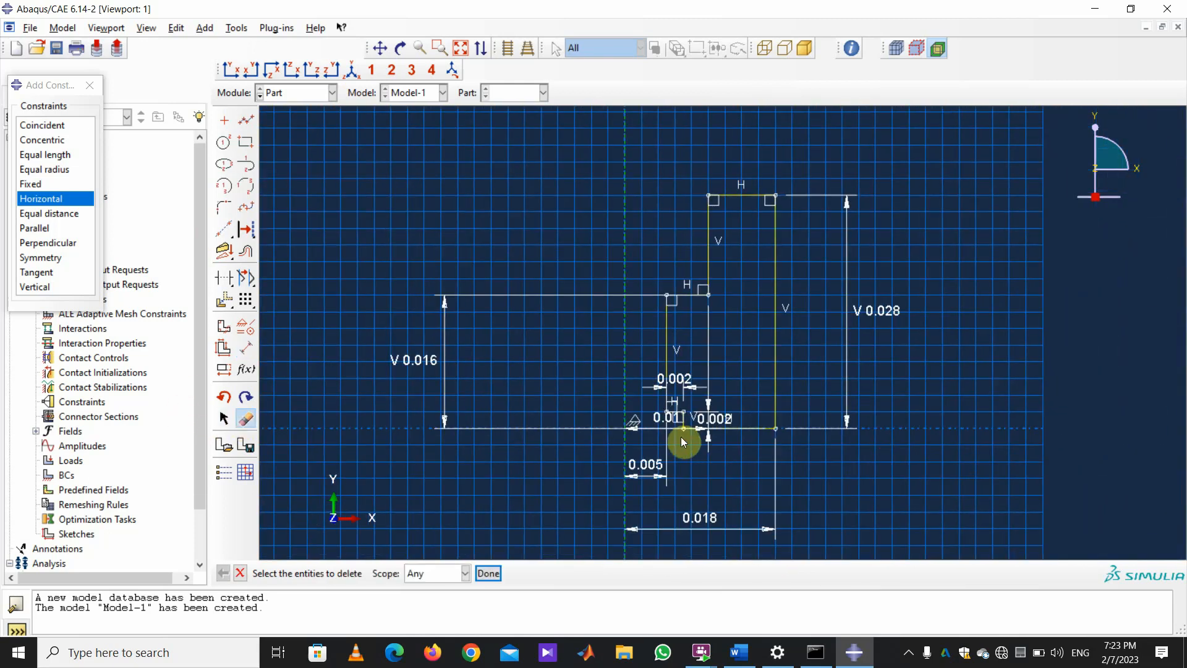
{"action": "left_click", "coordinate": [680, 430]}
{"action": "left_click", "coordinate": [488, 573]}
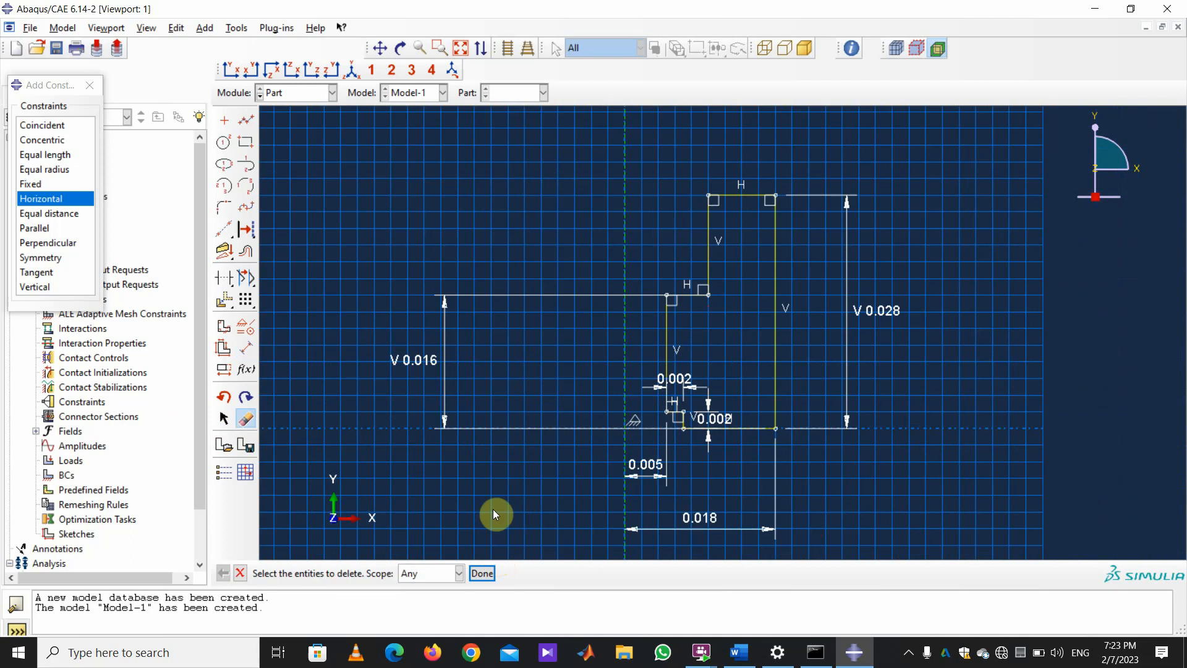
Re-add the 0.01 offset between the upper step and the centreline, then exit dimensioning.
{"action": "left_click", "coordinate": [245, 348]}
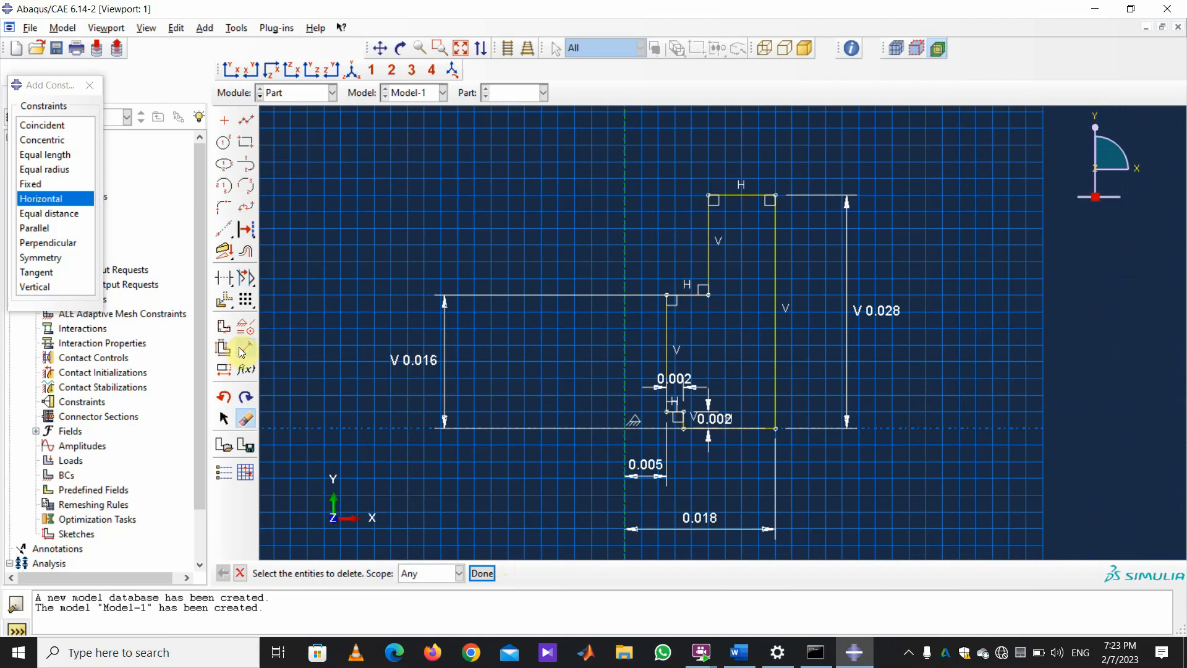
{"action": "left_click", "coordinate": [709, 195]}
{"action": "left_click", "coordinate": [626, 195]}
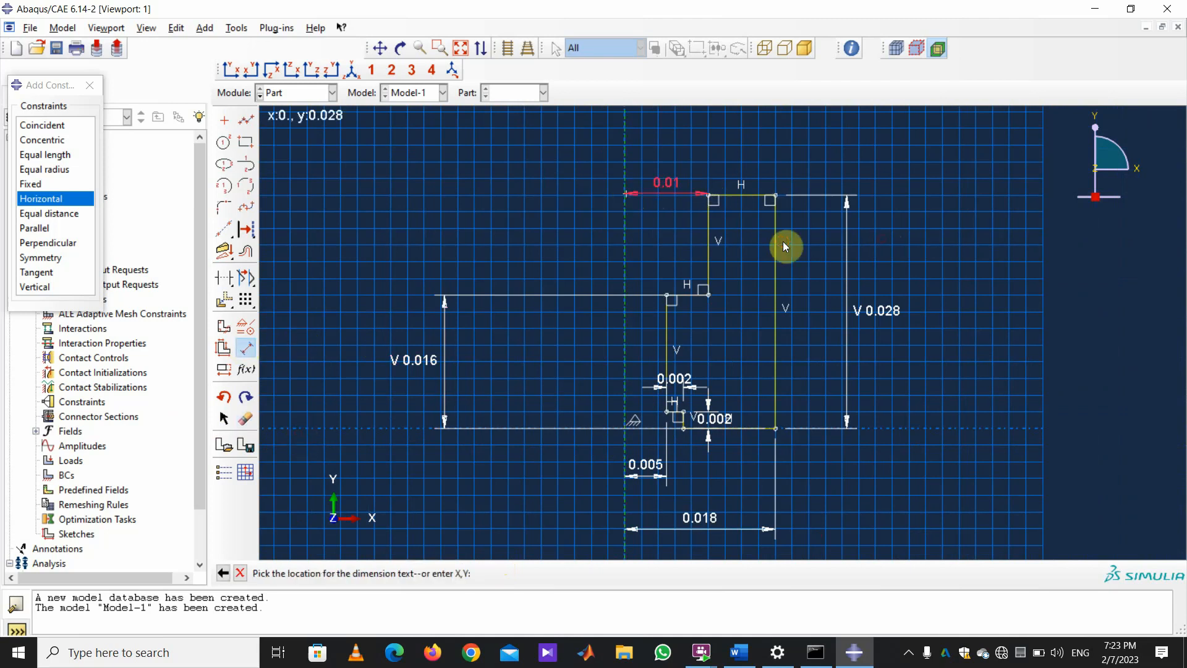
{"action": "left_click", "coordinate": [647, 205]}
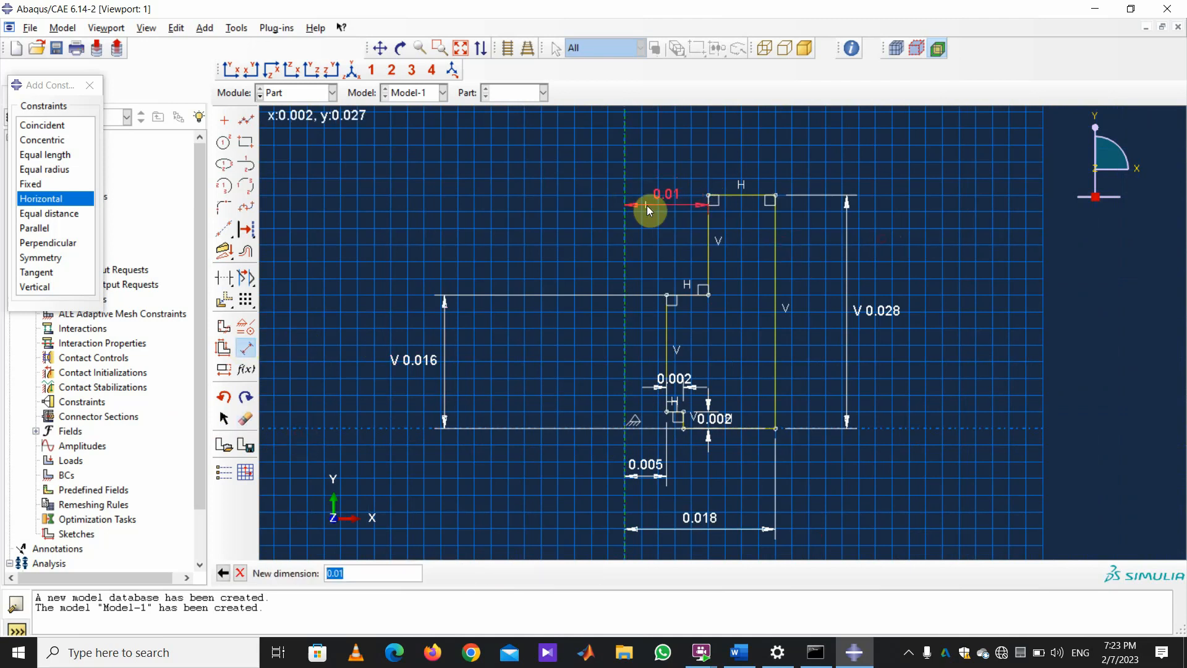
{"action": "key", "text": "Return"}
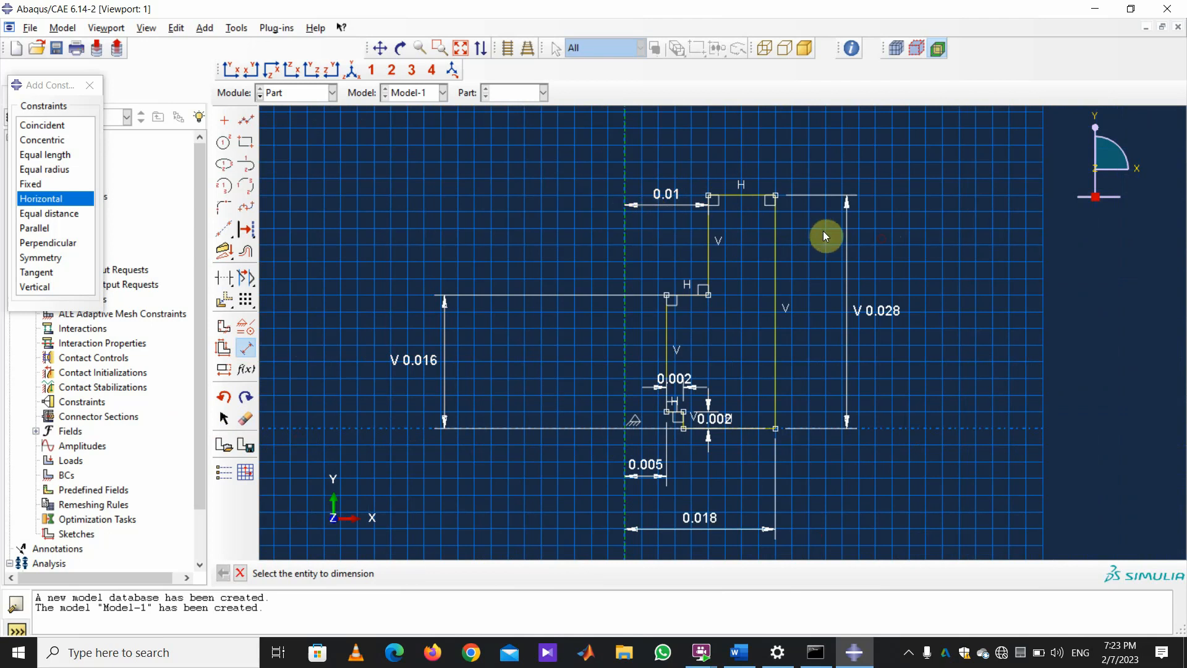
{"action": "left_click", "coordinate": [240, 573]}
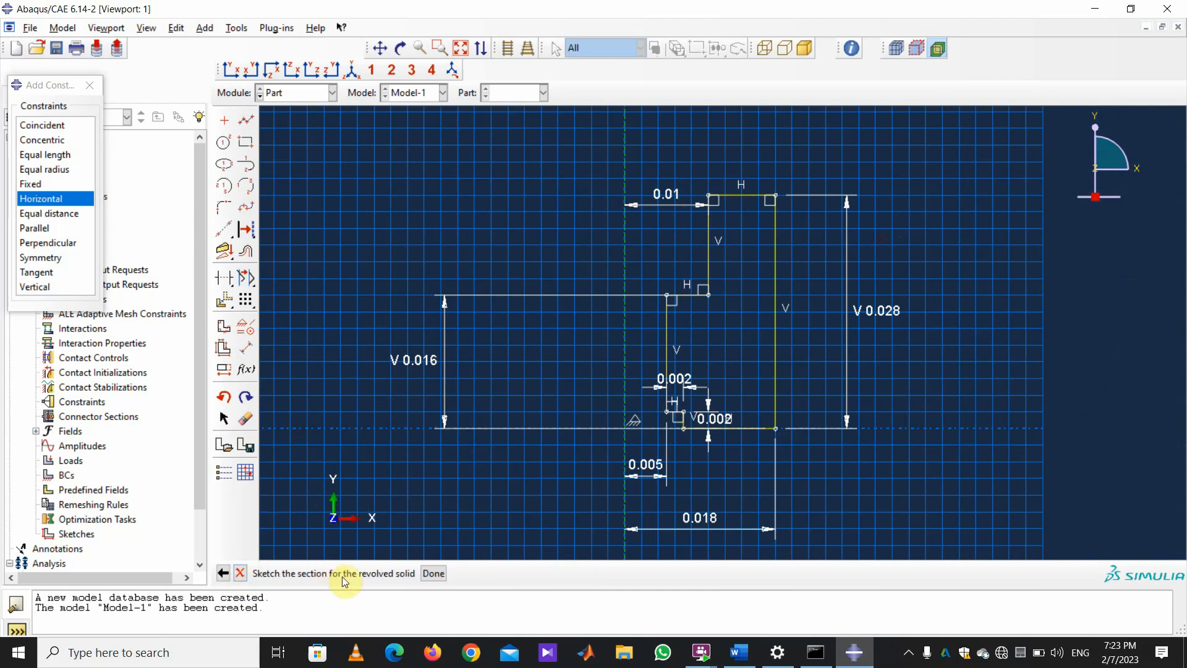
Revolve the Frint Mass profile through 360 degrees.
{"action": "left_click", "coordinate": [433, 574]}
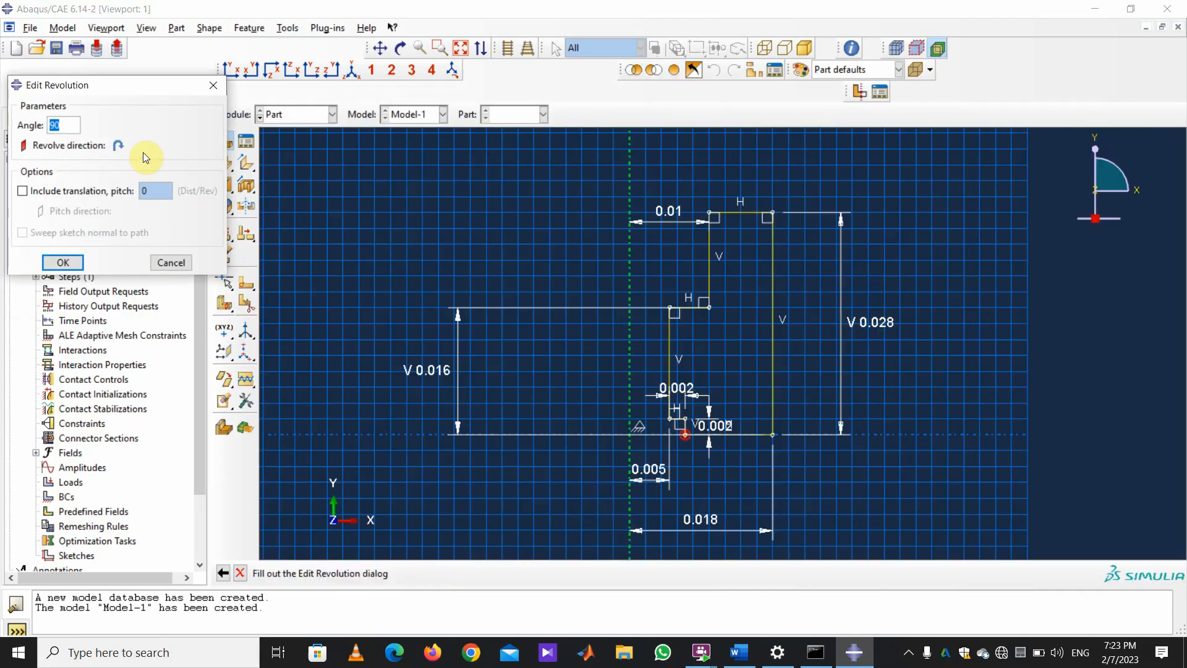
{"action": "type", "text": "360"}
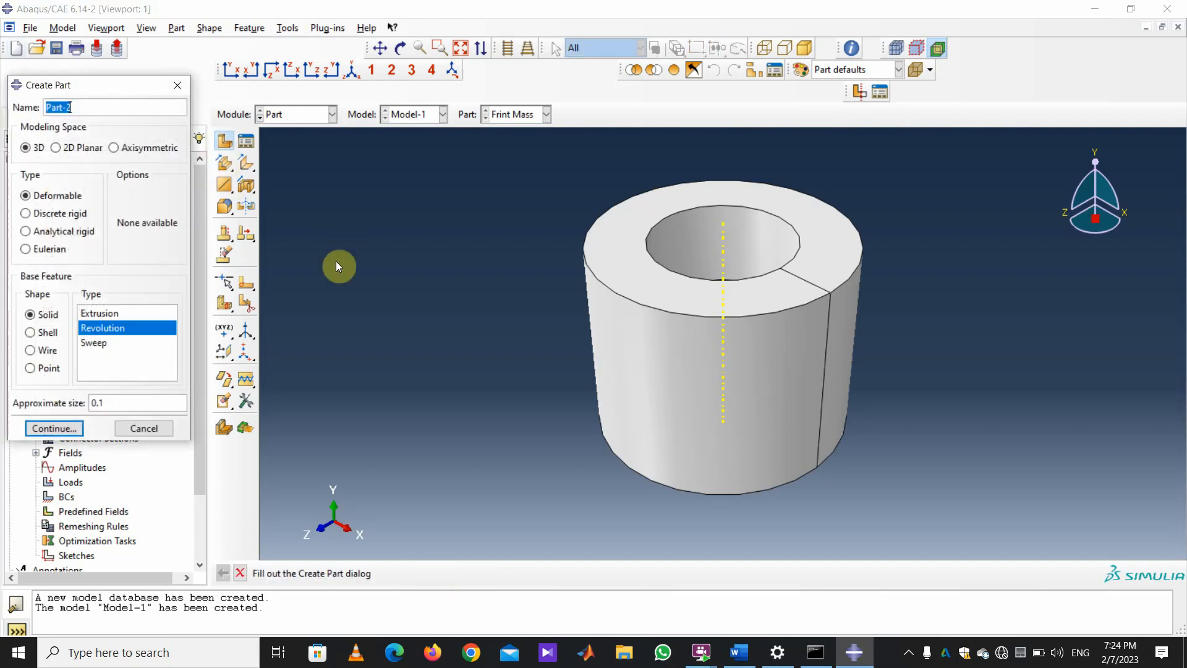
Name the second part Back Mass and draw its outer vertical and slanted edges.
{"action": "type", "text": "Back Mass"}
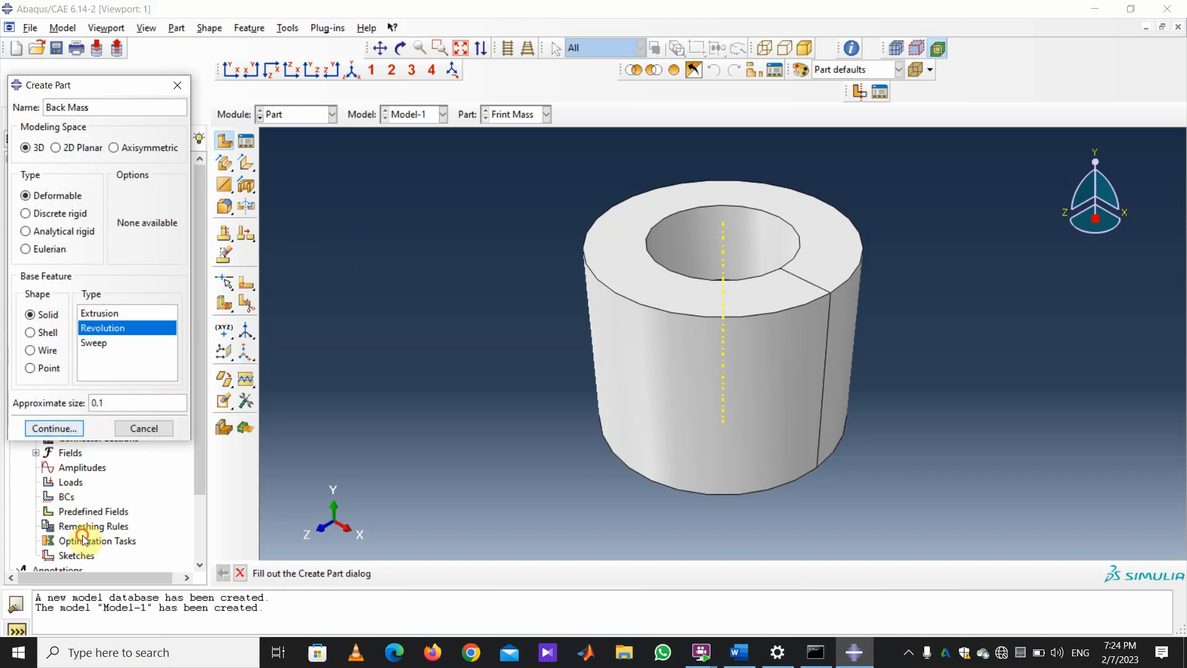
{"action": "left_click", "coordinate": [73, 431]}
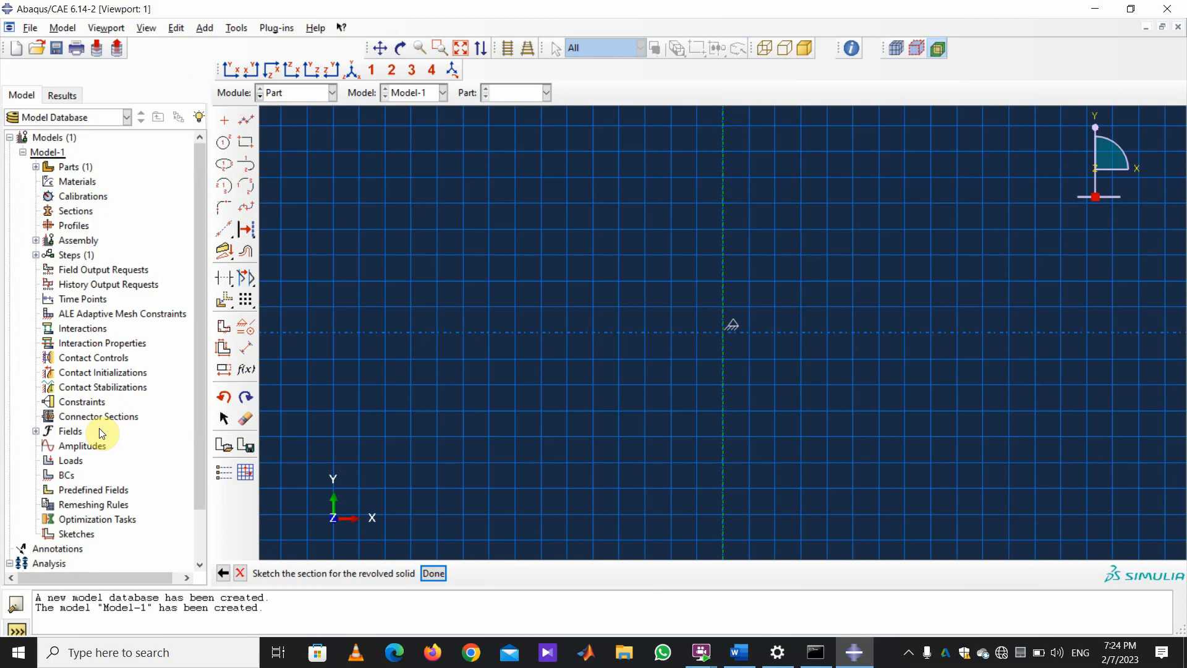
{"action": "left_click", "coordinate": [244, 121]}
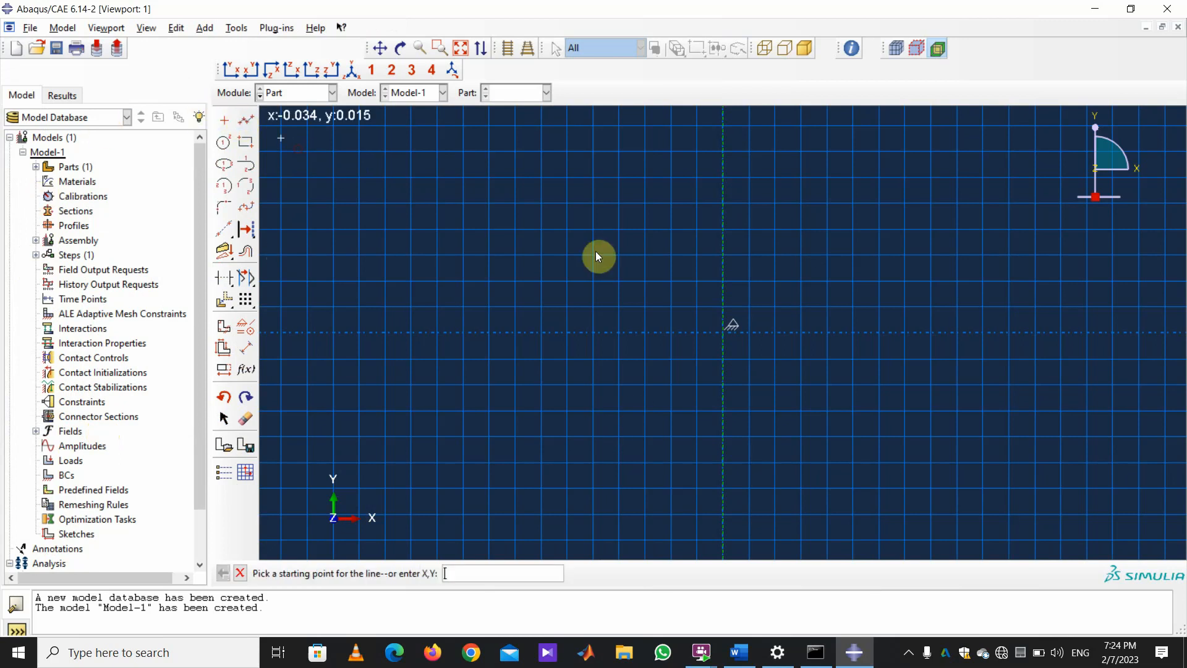
{"action": "left_click", "coordinate": [931, 332]}
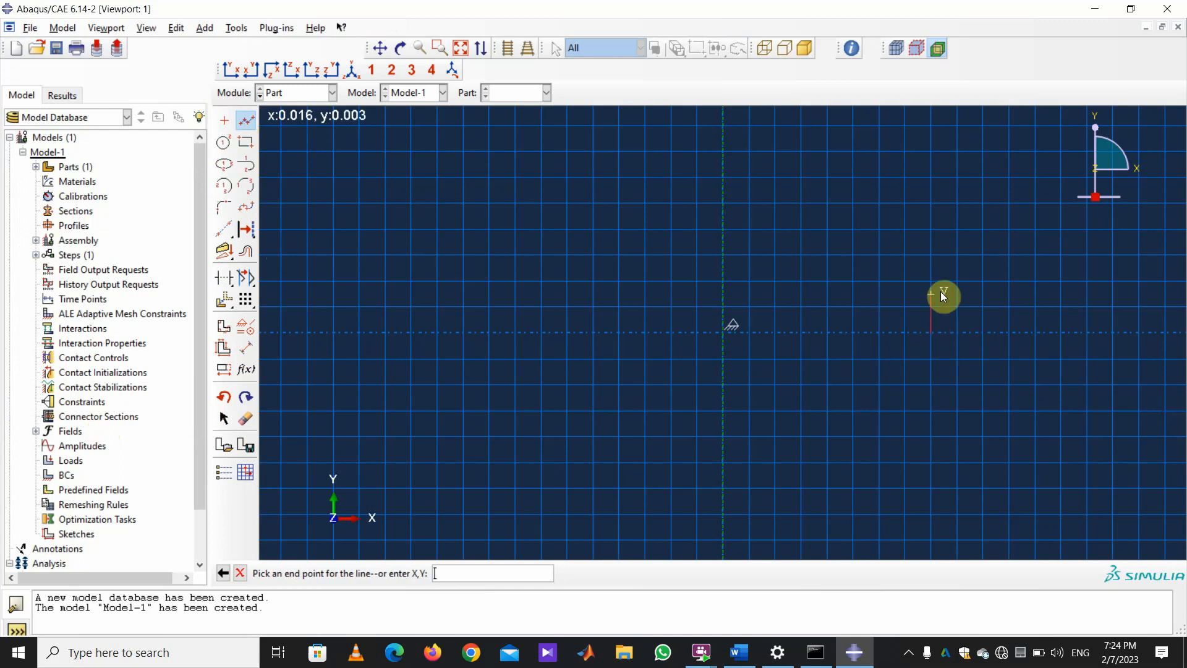
{"action": "left_click", "coordinate": [930, 281]}
{"action": "left_click", "coordinate": [886, 146]}
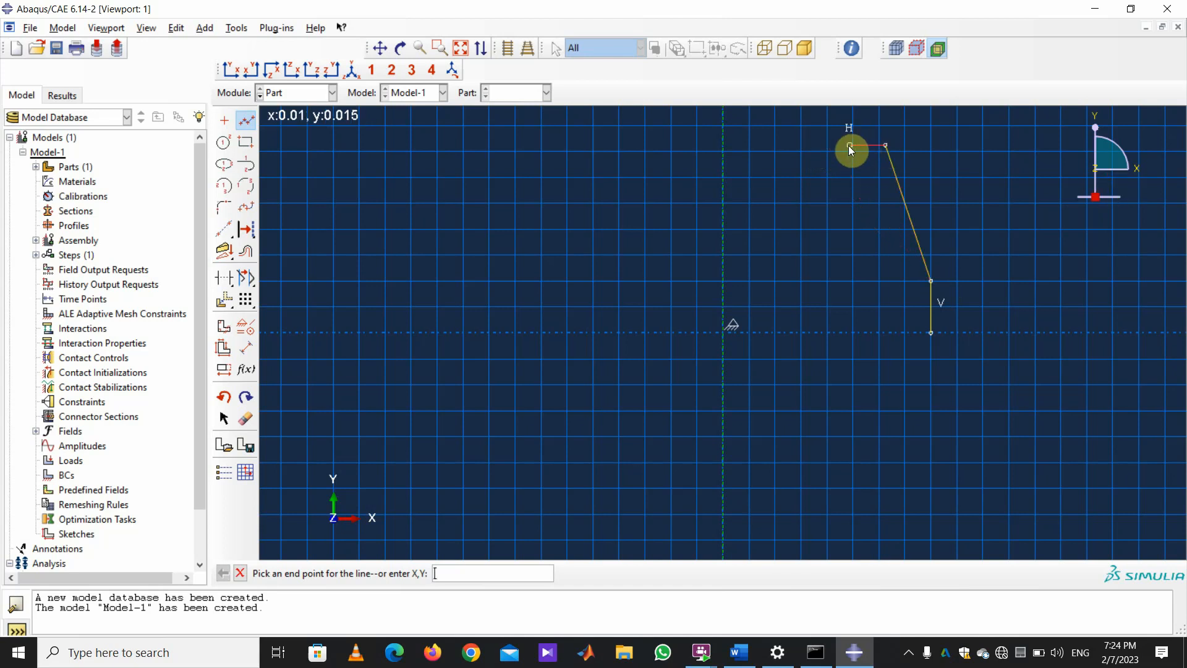
Finish the outline with the top edge, small step, inner edge and closing axis line.
{"action": "left_click", "coordinate": [801, 147]}
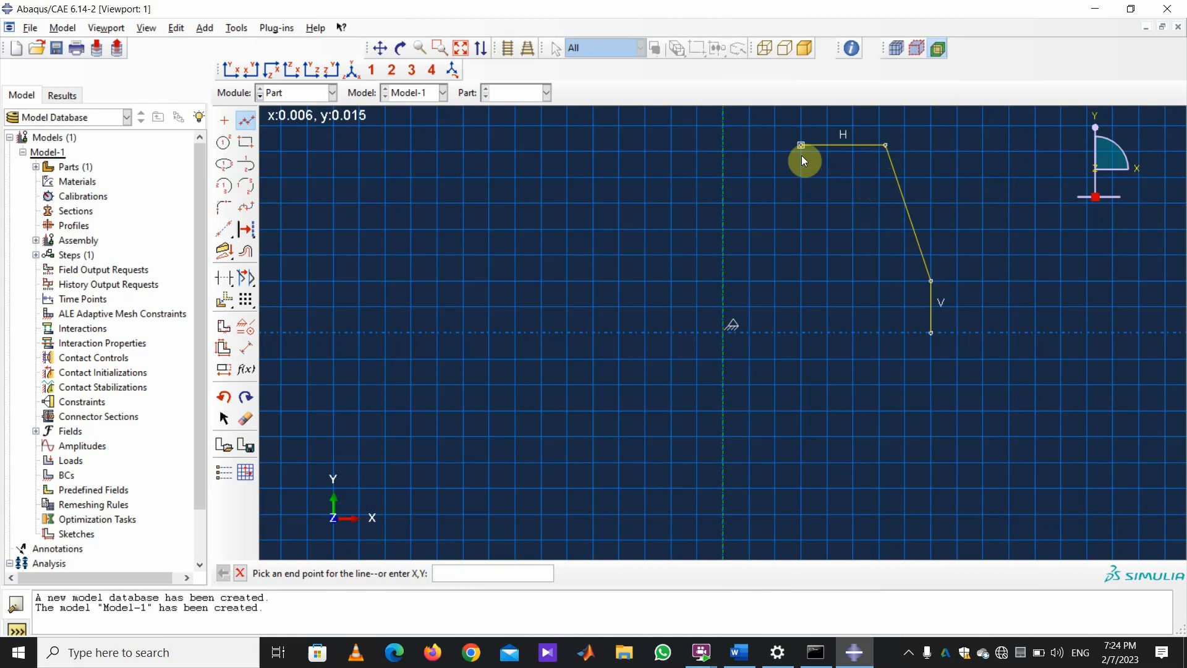
{"action": "left_click", "coordinate": [800, 165]}
{"action": "left_click", "coordinate": [775, 164]}
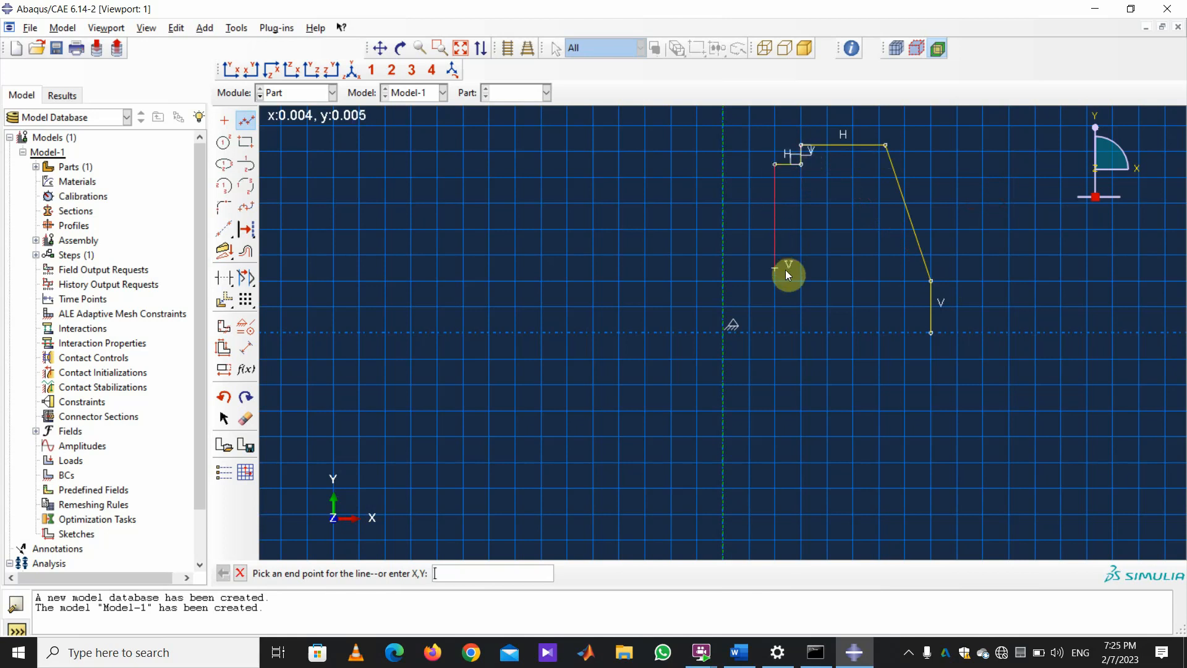
{"action": "left_click", "coordinate": [775, 332]}
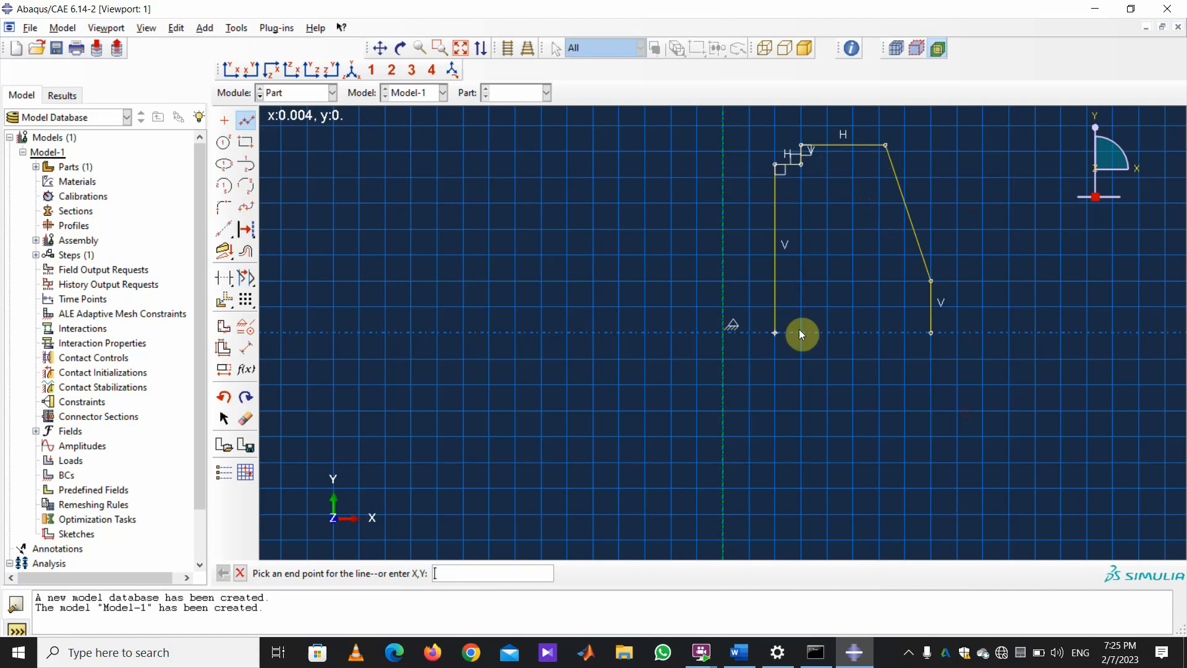
{"action": "left_click", "coordinate": [932, 334]}
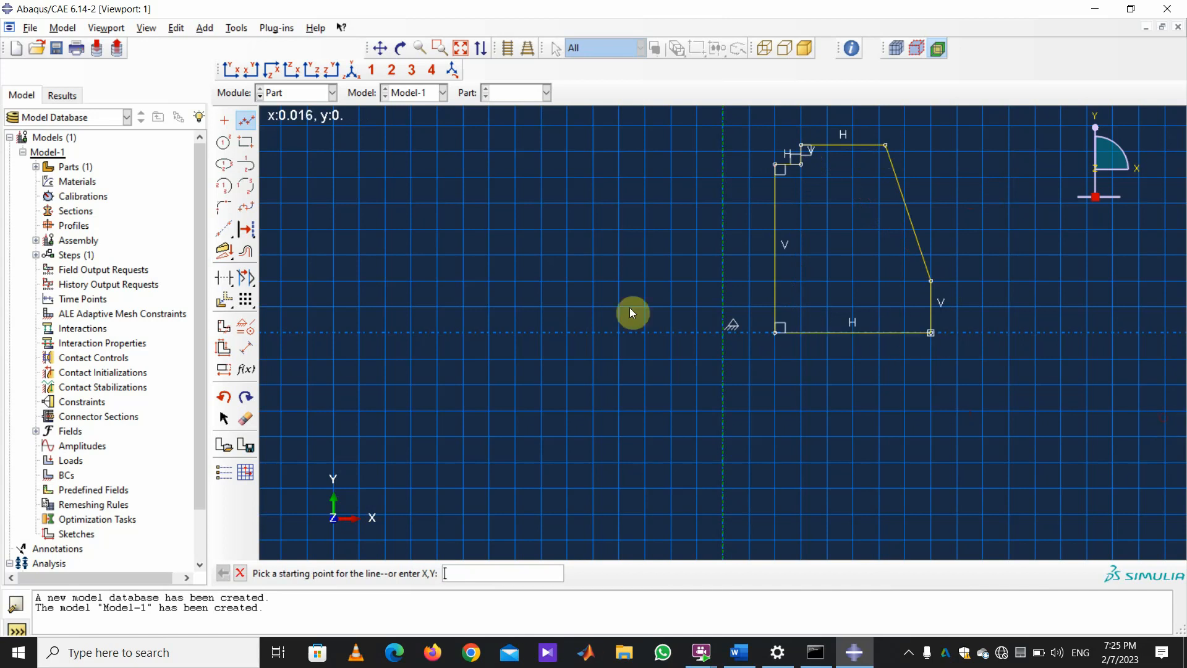
Try a 0.03 height dimension, undo it, and constrain the bottom line horizontal.
{"action": "left_click", "coordinate": [246, 348]}
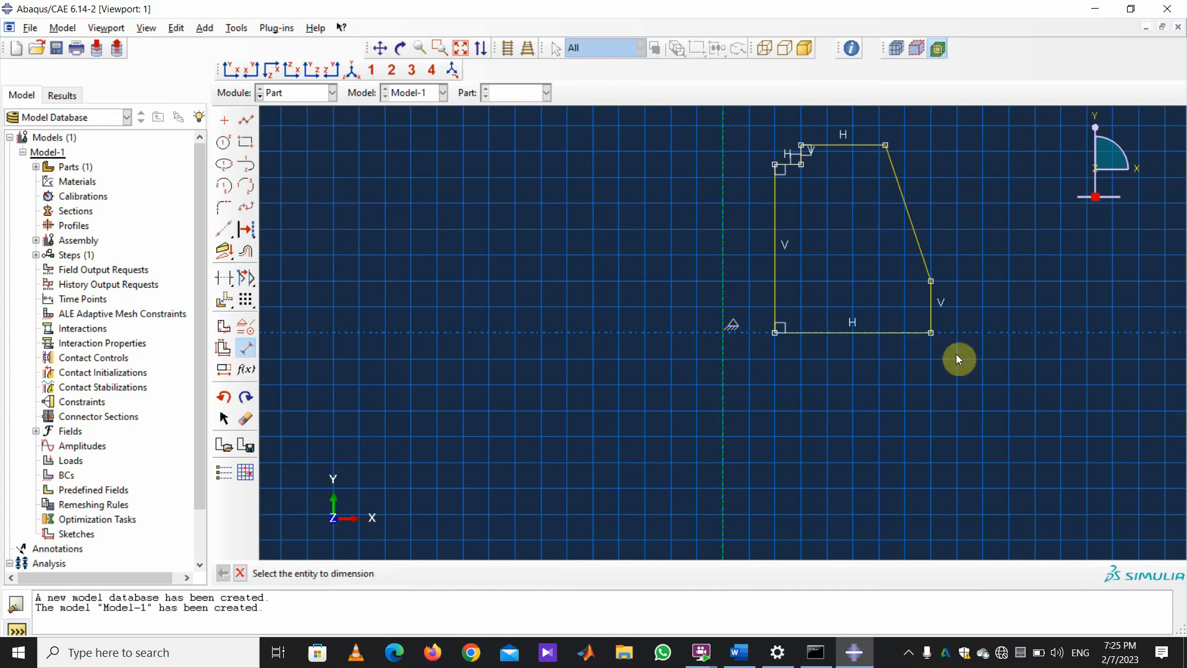
{"action": "left_click", "coordinate": [885, 332]}
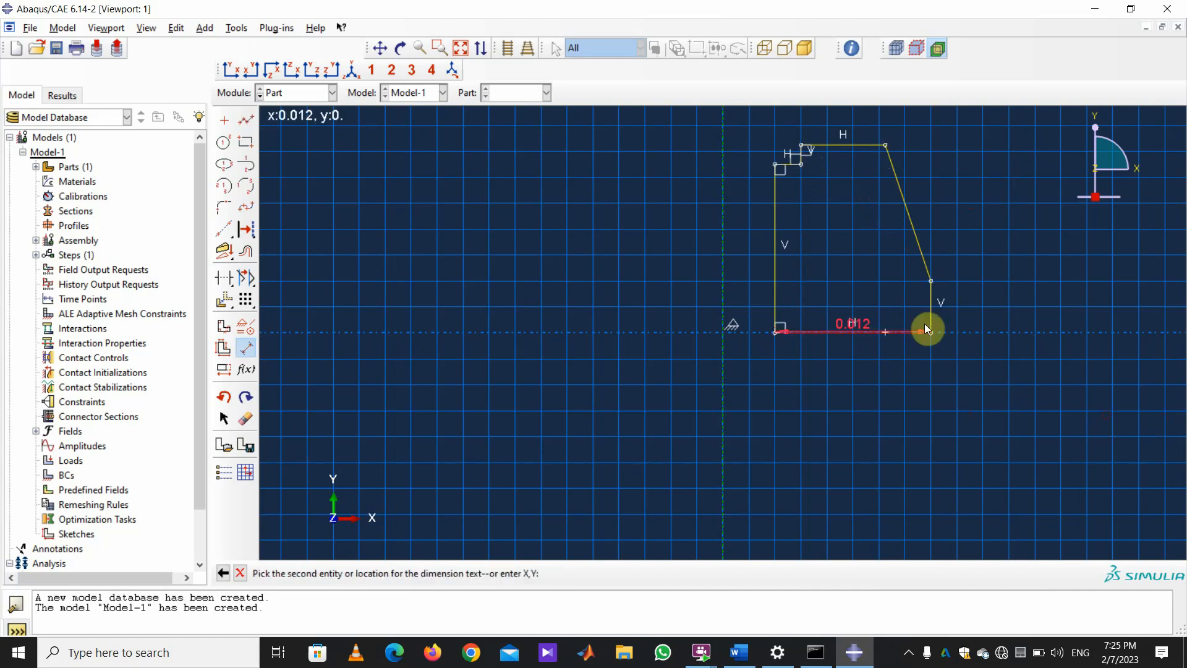
{"action": "left_click", "coordinate": [863, 151]}
{"action": "left_click", "coordinate": [1017, 221]}
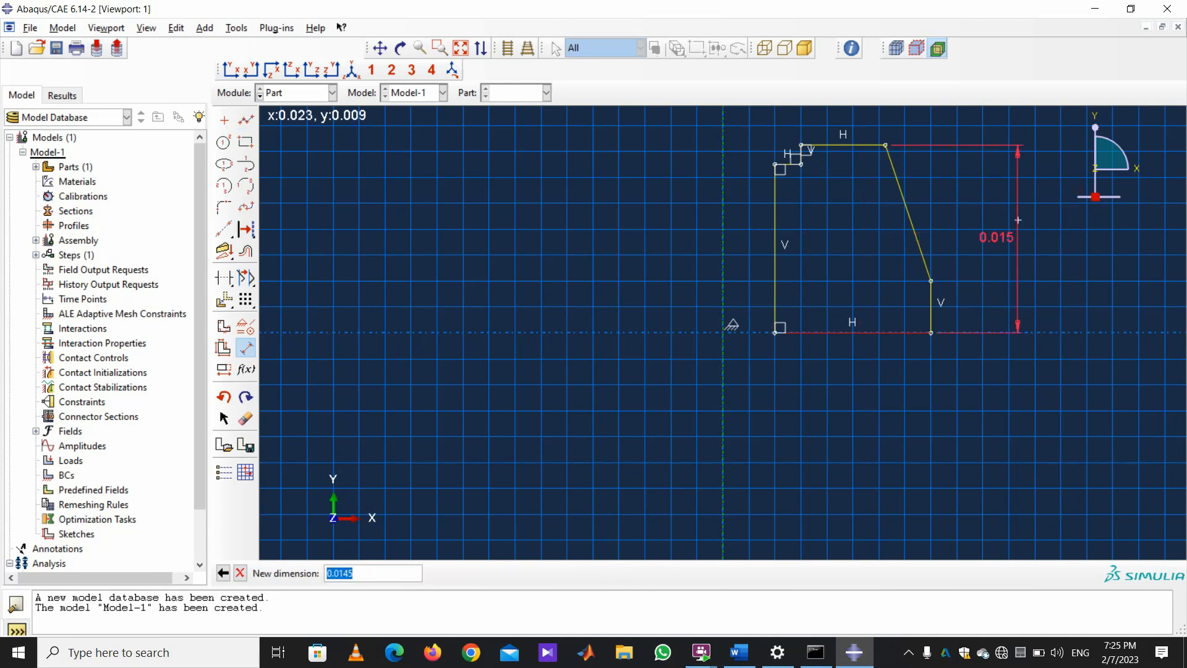
{"action": "type", "text": "0.03"}
{"action": "key", "text": "Return"}
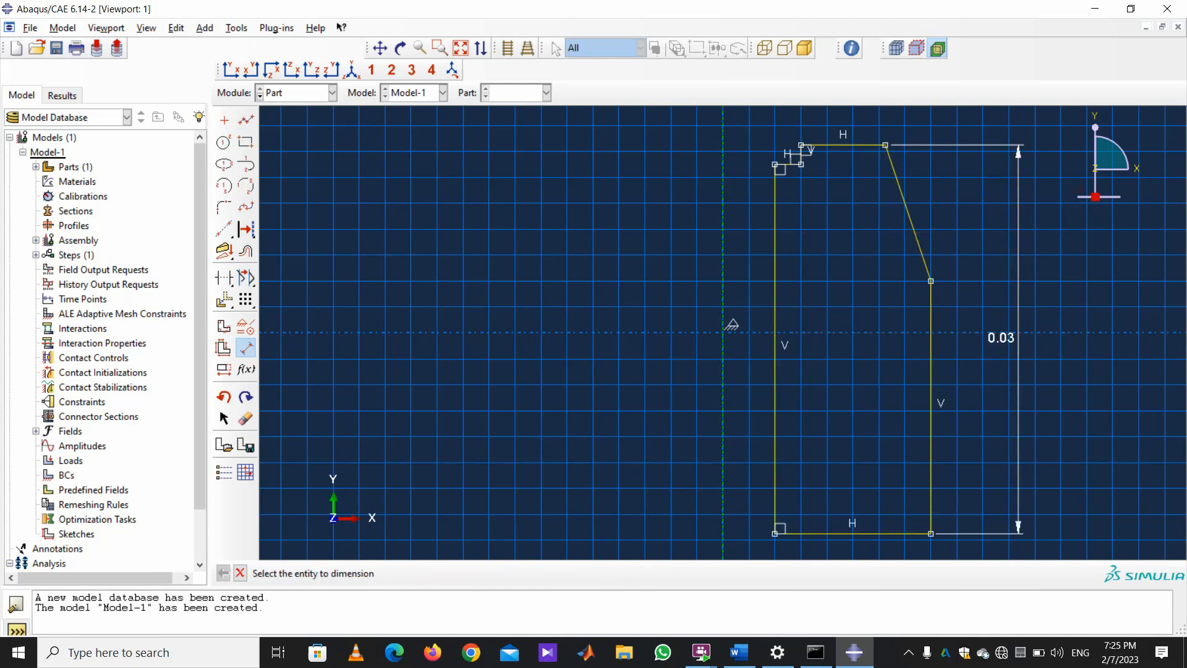
{"action": "key", "text": "ctrl+z"}
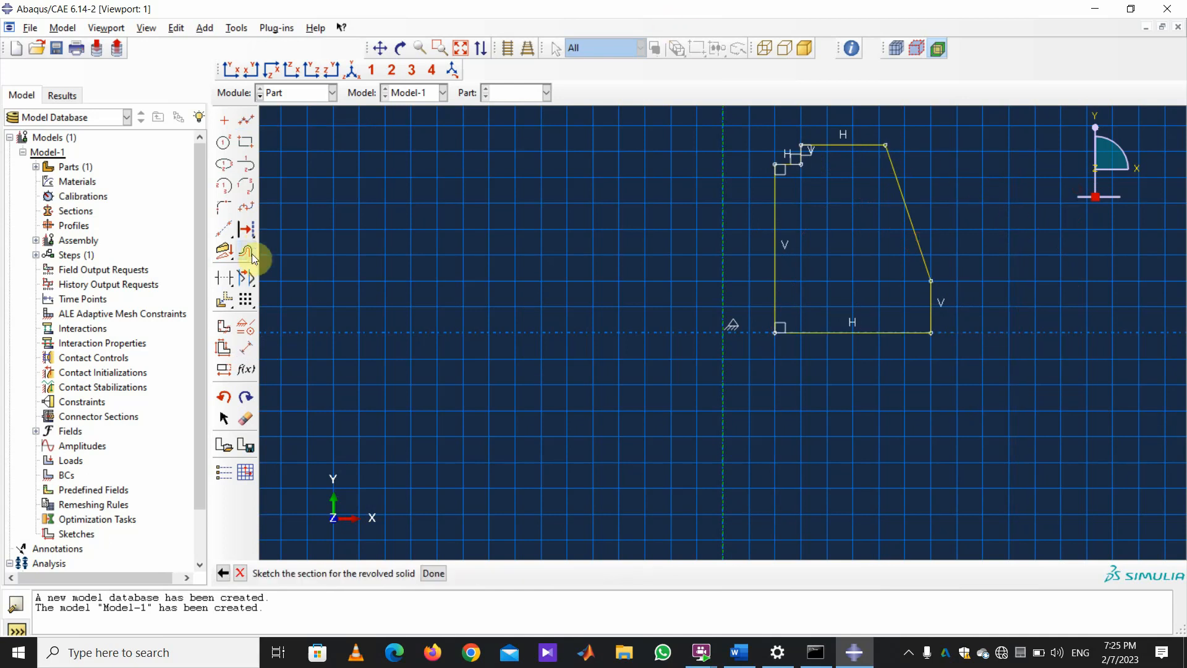
{"action": "left_click", "coordinate": [246, 251]}
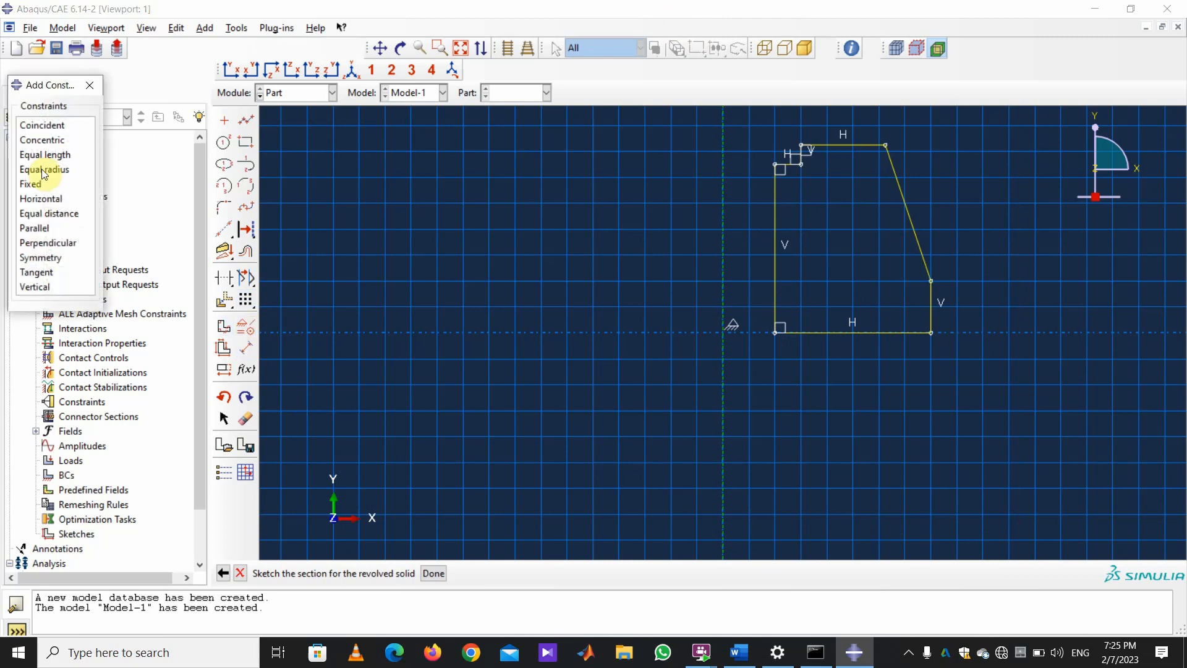
{"action": "left_click", "coordinate": [39, 199]}
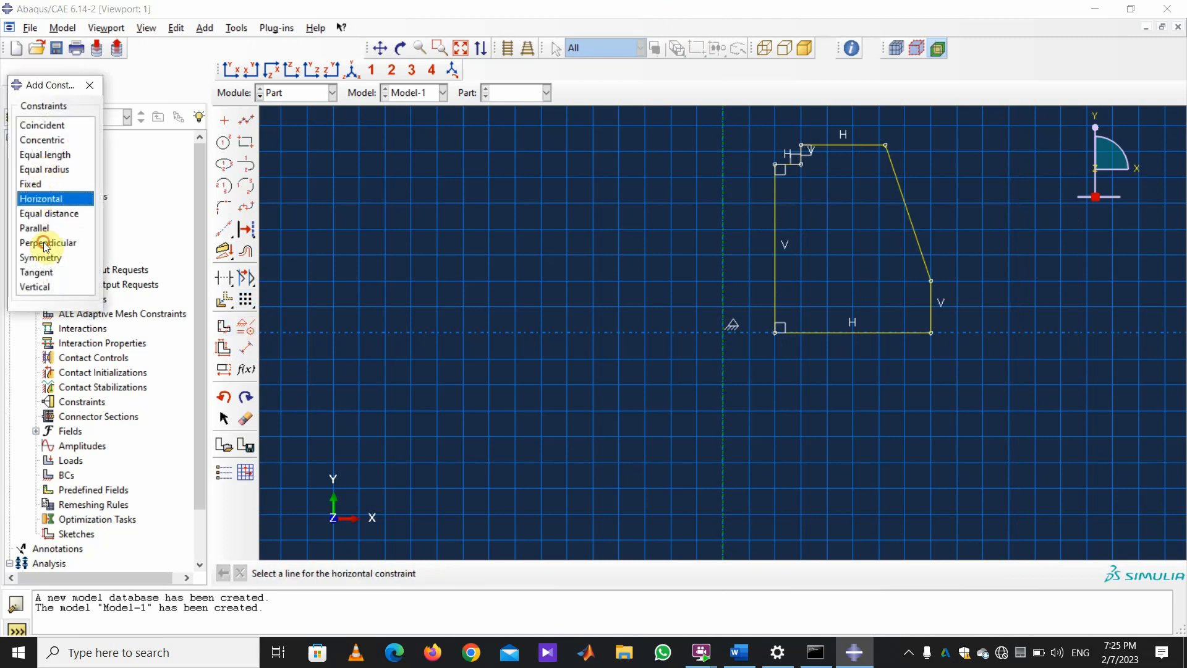
{"action": "left_click", "coordinate": [862, 331]}
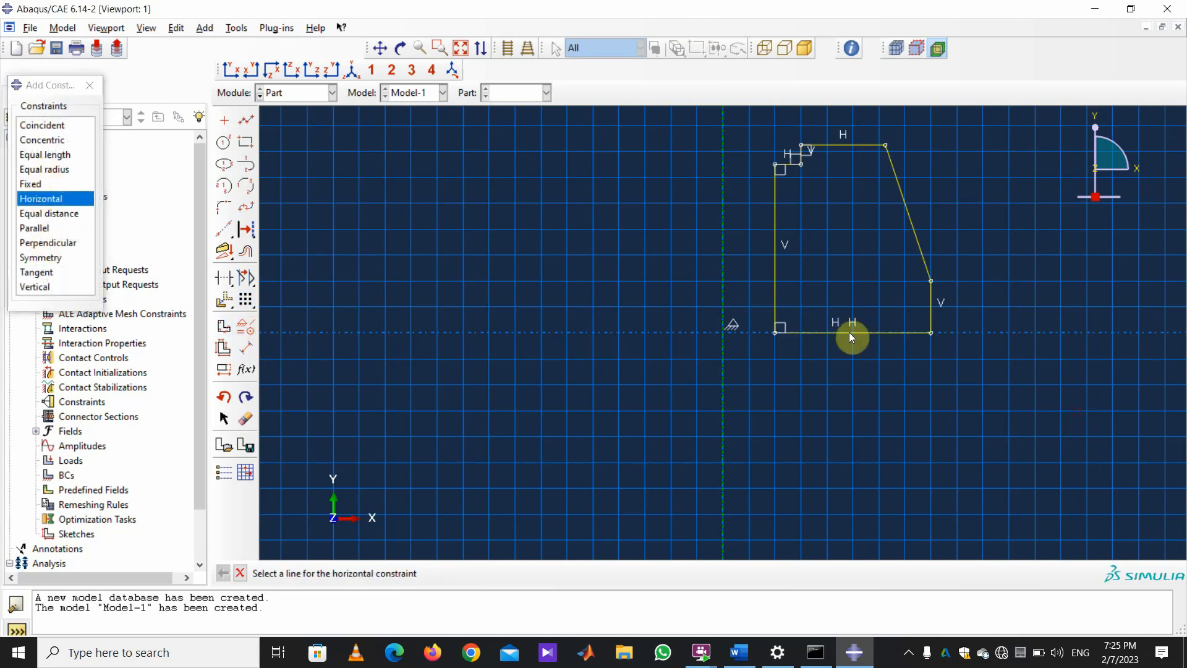
Add a 0.03 vertical height dimension again, then undo it.
{"action": "left_click", "coordinate": [246, 348]}
{"action": "left_click", "coordinate": [931, 332]}
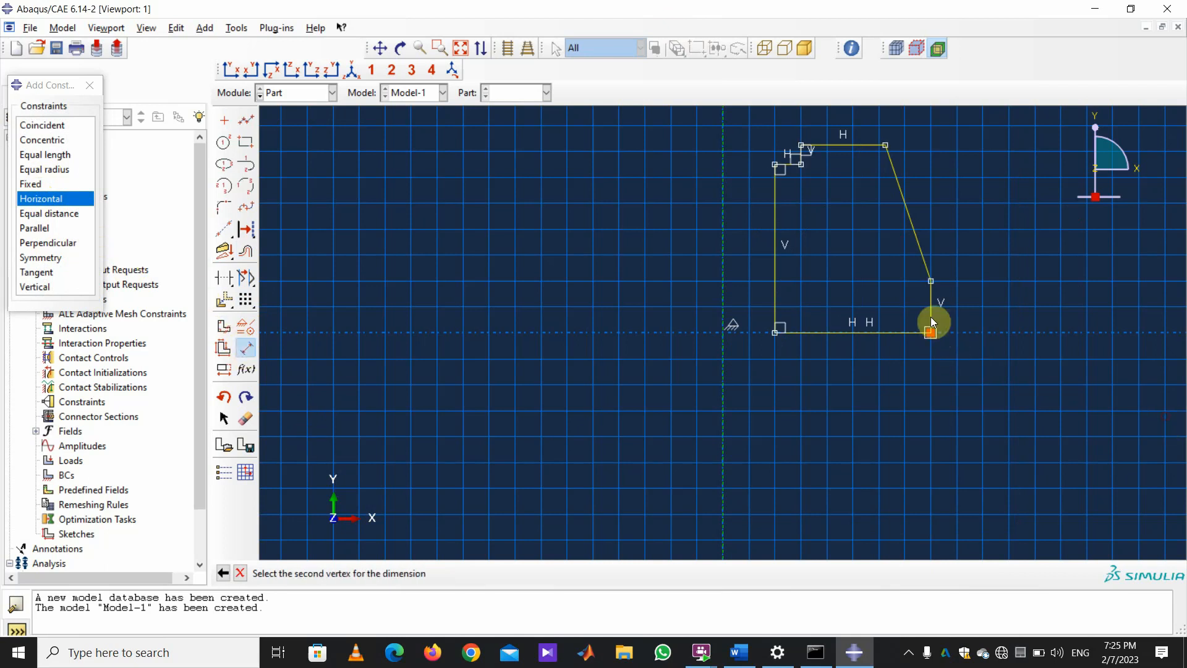
{"action": "left_click", "coordinate": [885, 144]}
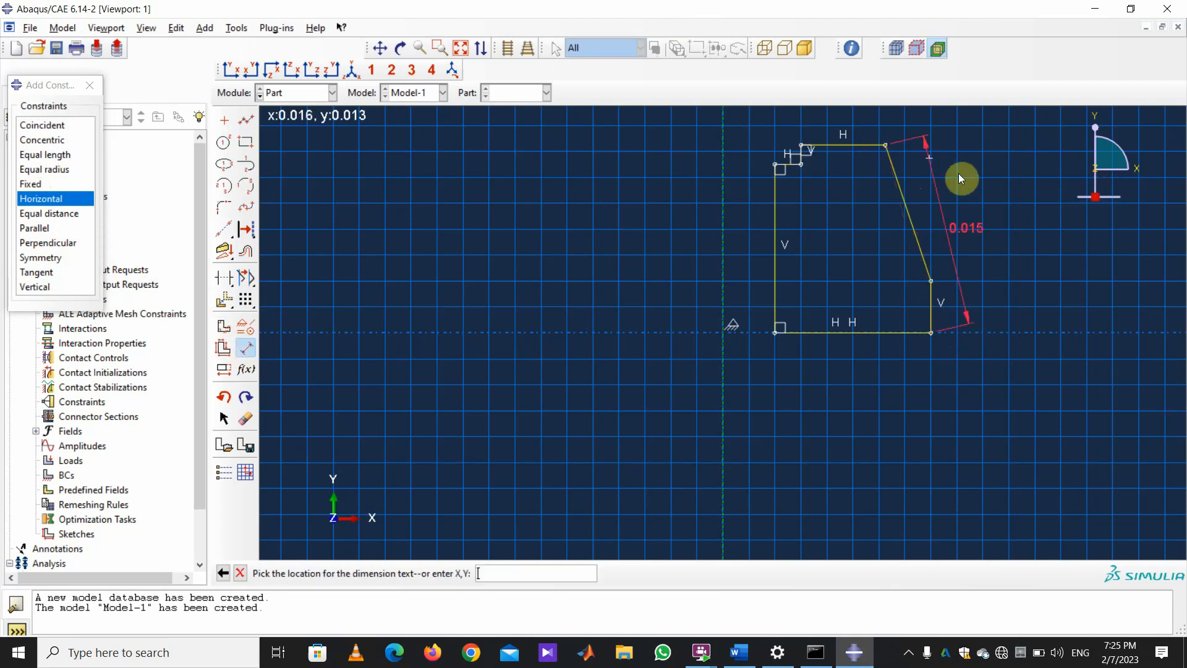
{"action": "left_click", "coordinate": [1018, 214]}
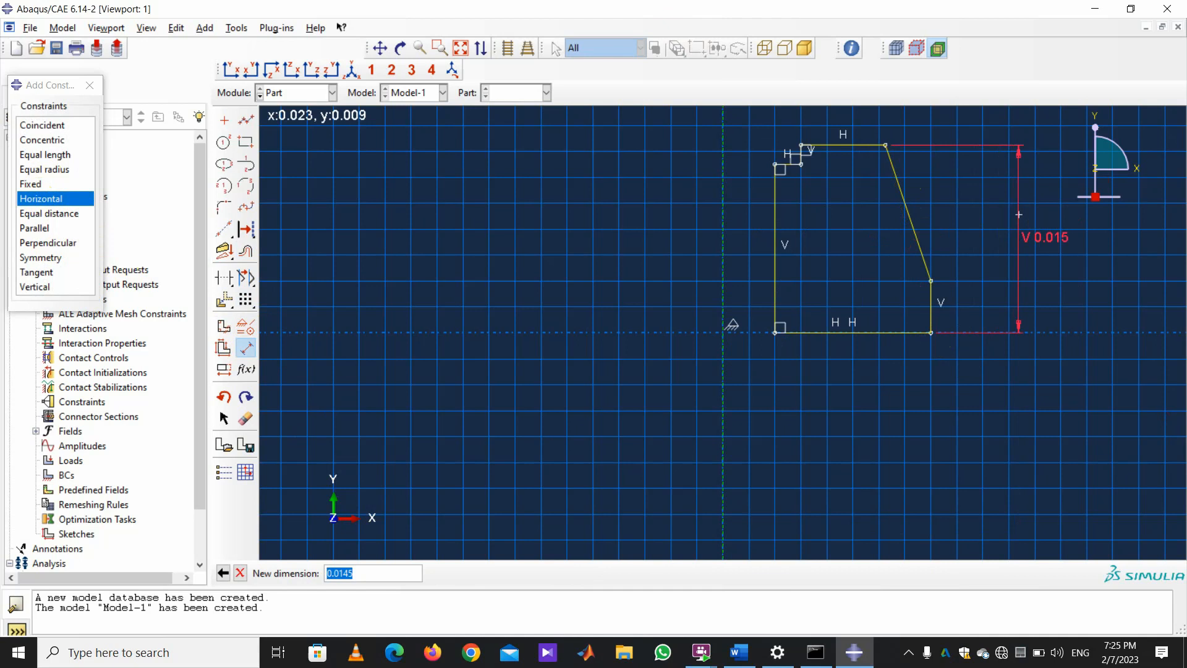
{"action": "type", "text": "0.03"}
{"action": "key", "text": "Return"}
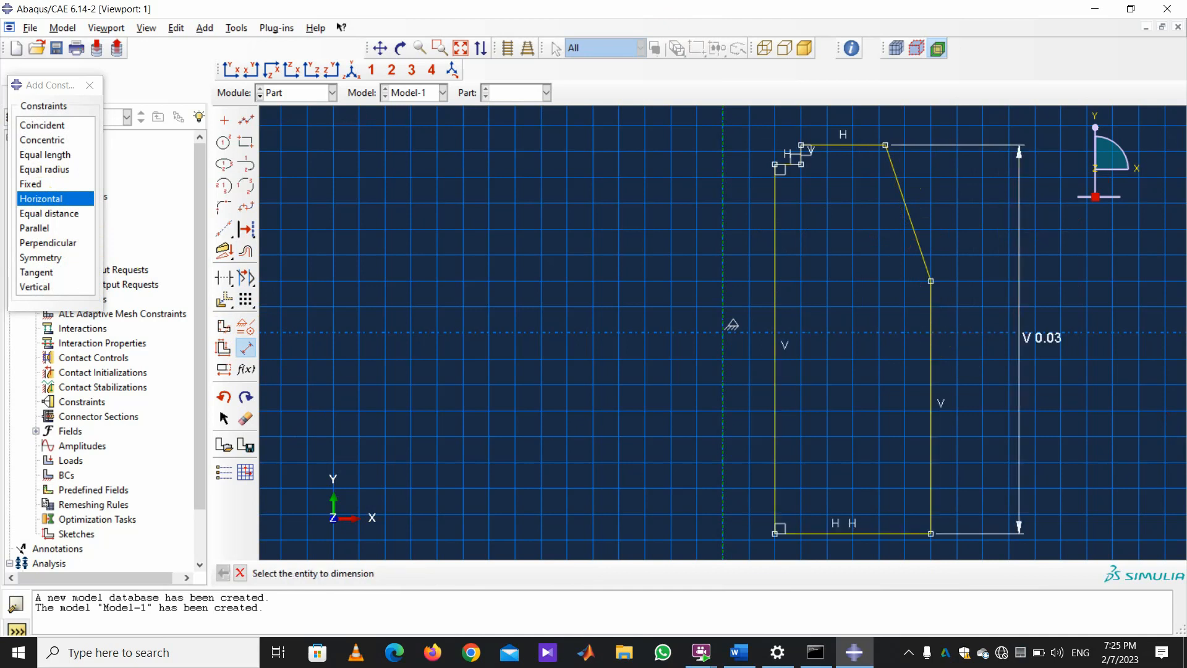
{"action": "key", "text": "ctrl+z"}
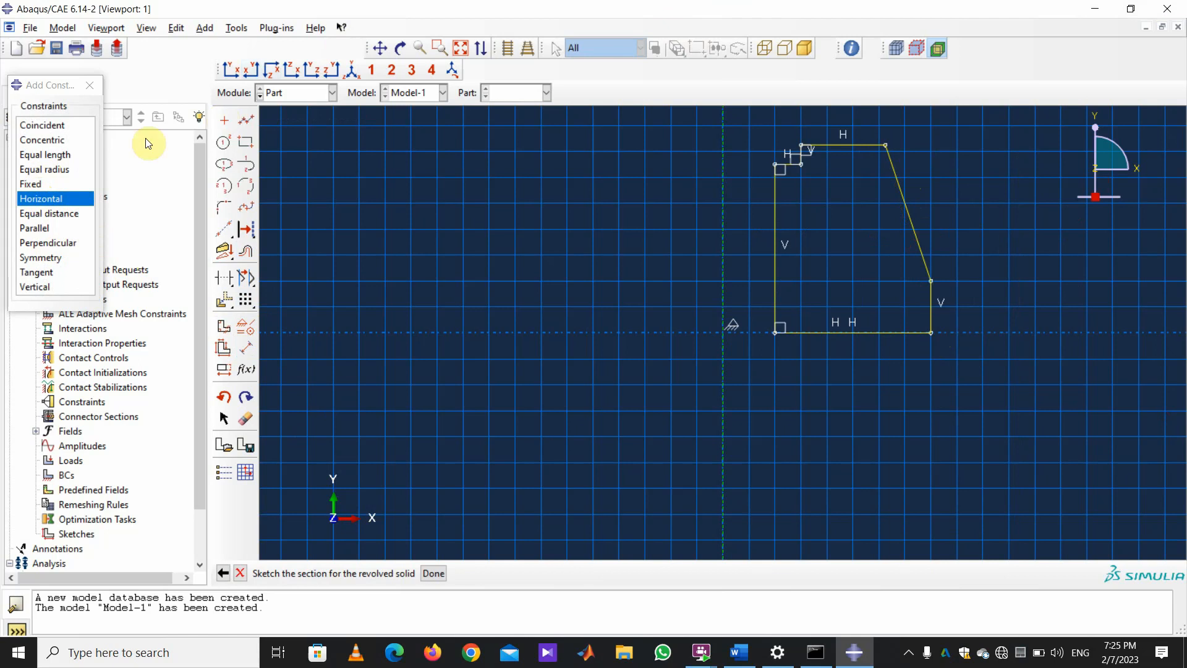
Fix the bottom edge in place and delete the redundant horizontal constraints.
{"action": "left_click", "coordinate": [31, 183]}
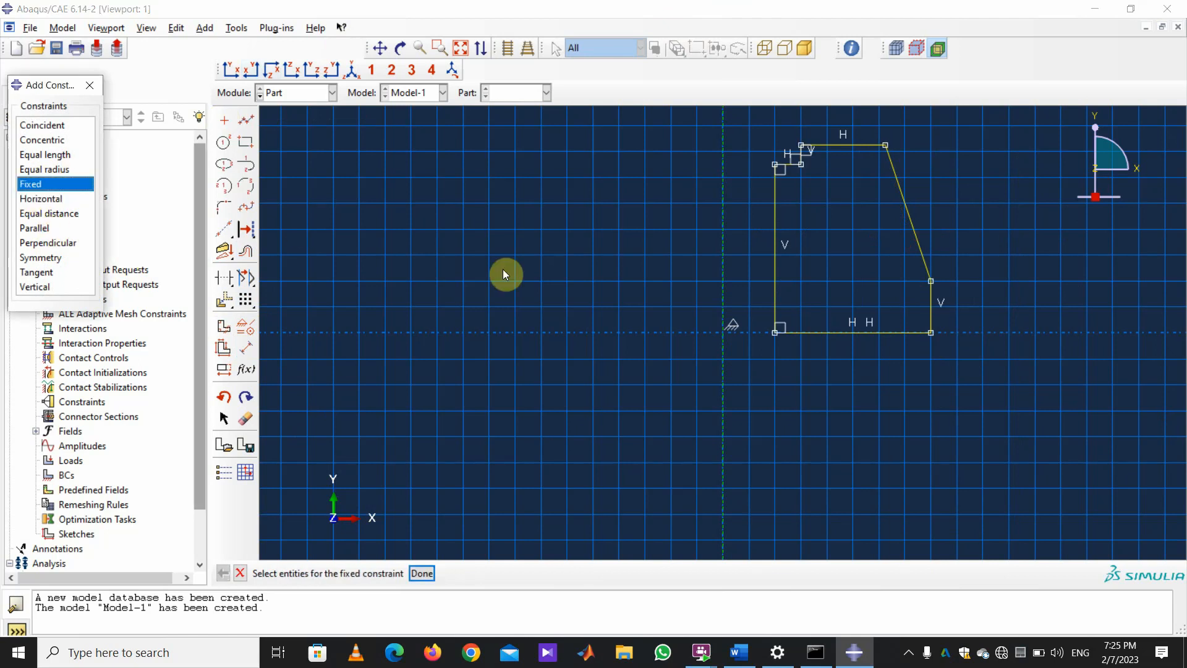
{"action": "left_click", "coordinate": [807, 333]}
{"action": "left_click", "coordinate": [422, 573]}
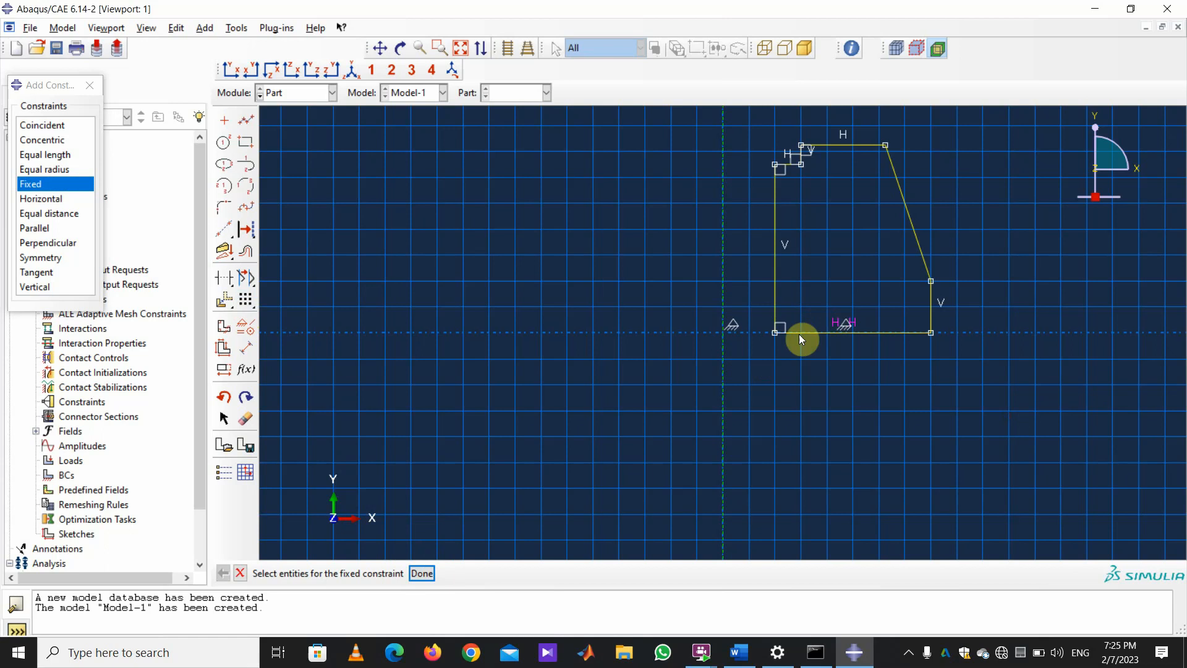
{"action": "left_click", "coordinate": [859, 323]}
{"action": "left_click", "coordinate": [483, 573]}
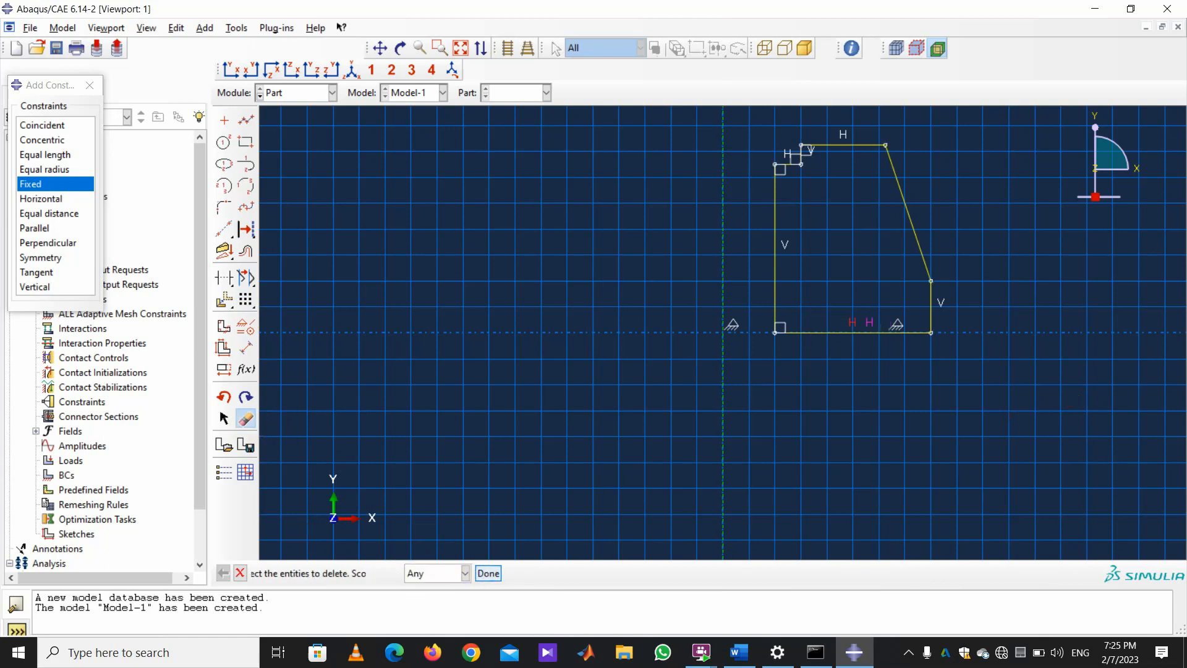
{"action": "left_click", "coordinate": [854, 323]}
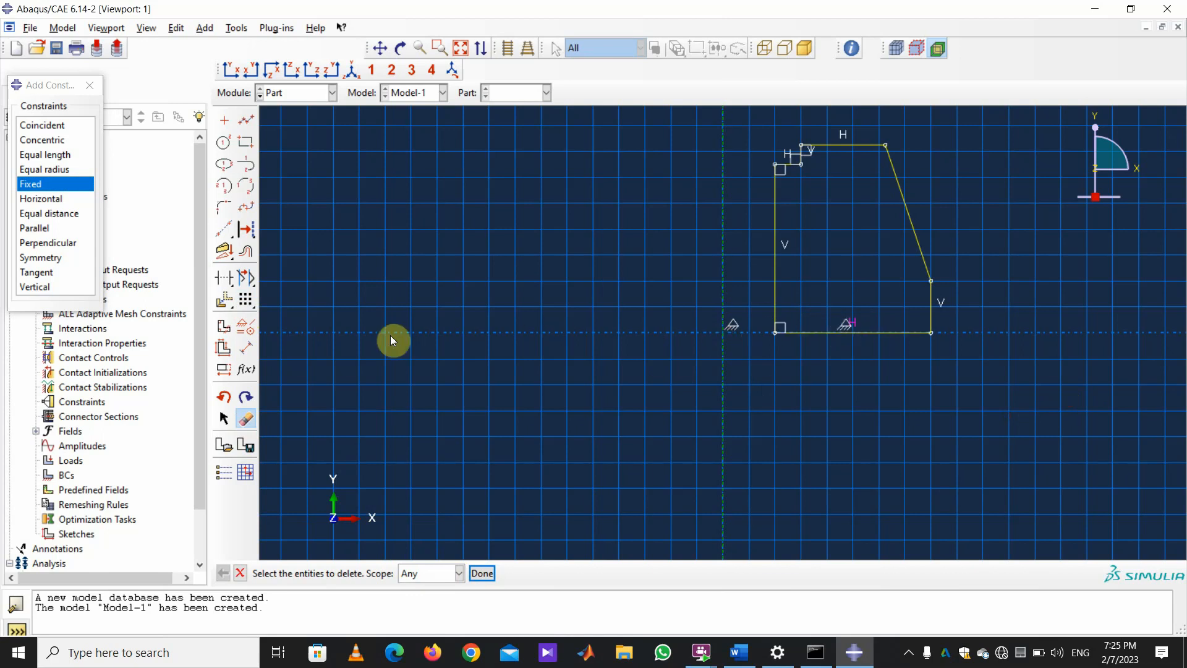
Dimension the back mass profile height to 0.03.
{"action": "left_click", "coordinate": [245, 348]}
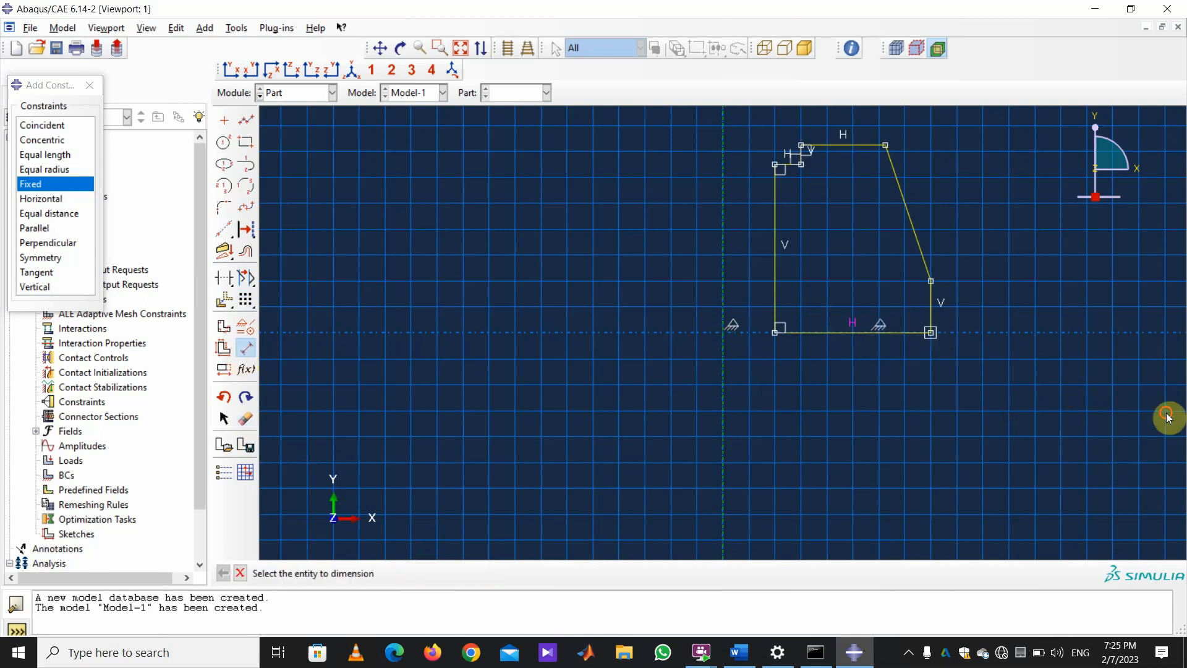
{"action": "left_click", "coordinate": [888, 146]}
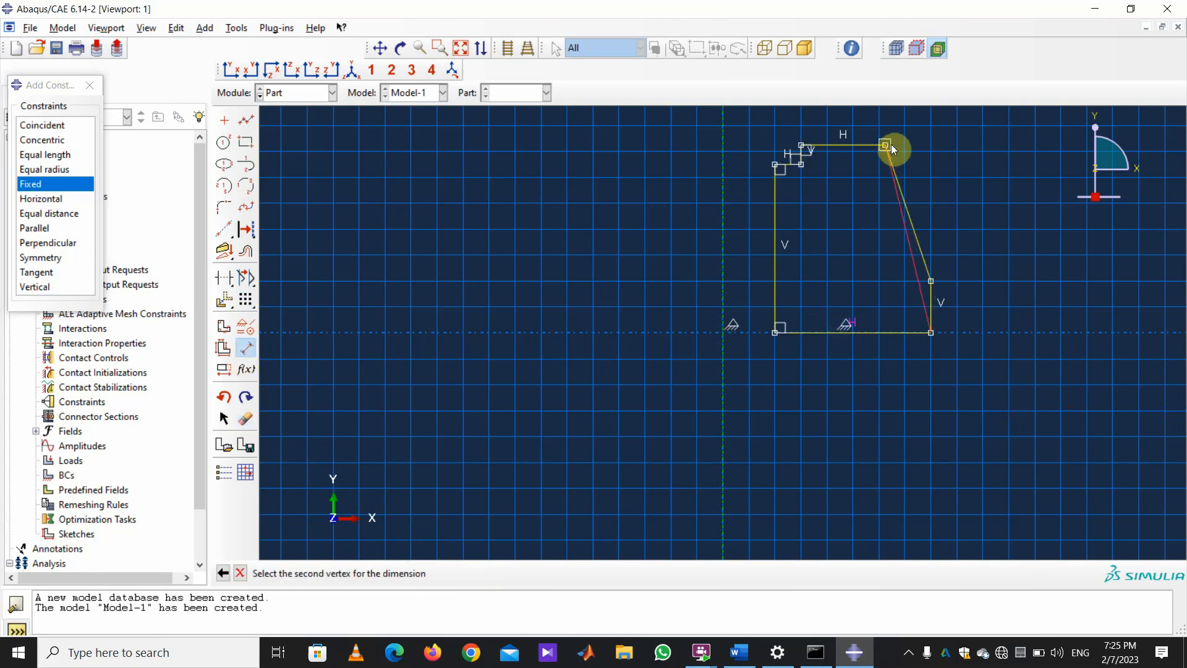
{"action": "left_click", "coordinate": [1004, 199]}
{"action": "type", "text": "0.03"}
{"action": "key", "text": "Return"}
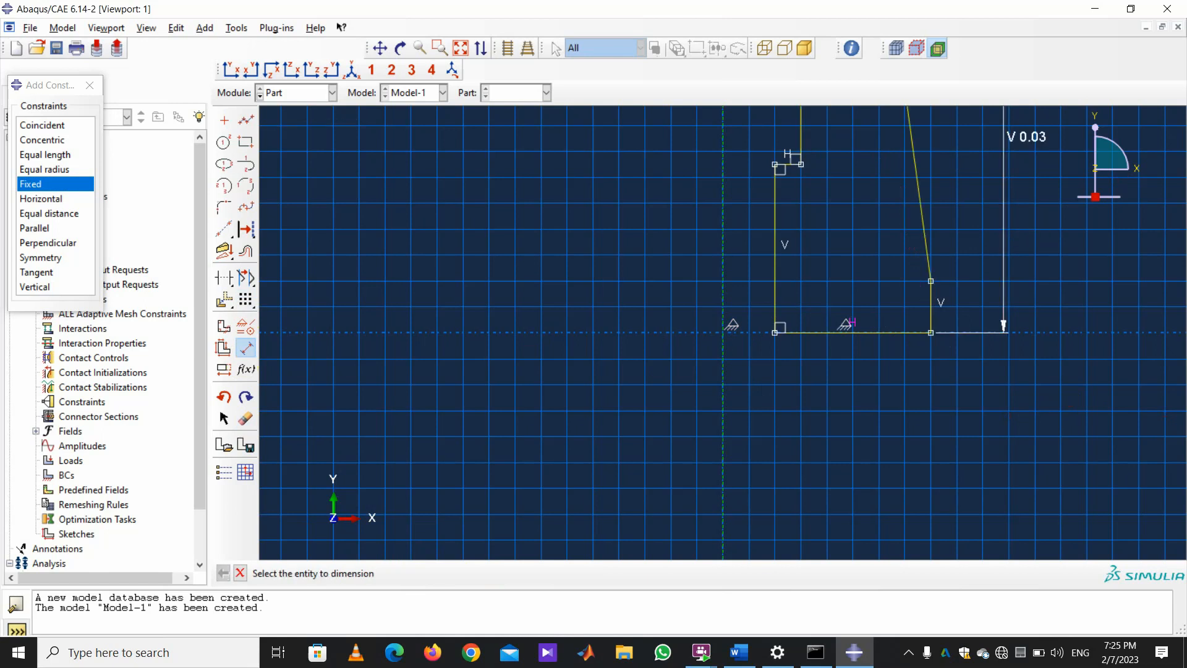
{"action": "scroll", "coordinate": [941, 459], "scroll_direction": "down", "scroll_amount": 3}
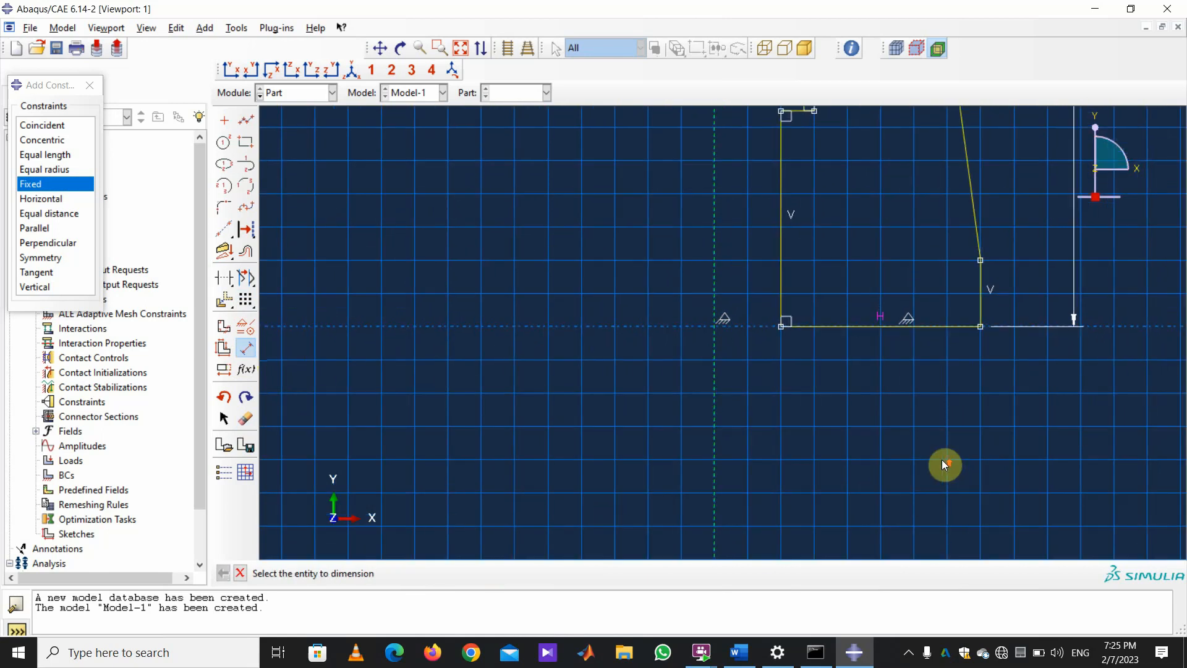
{"action": "scroll", "coordinate": [940, 489], "scroll_direction": "up", "scroll_amount": 6}
{"action": "scroll", "coordinate": [992, 242], "scroll_direction": "up", "scroll_amount": 3}
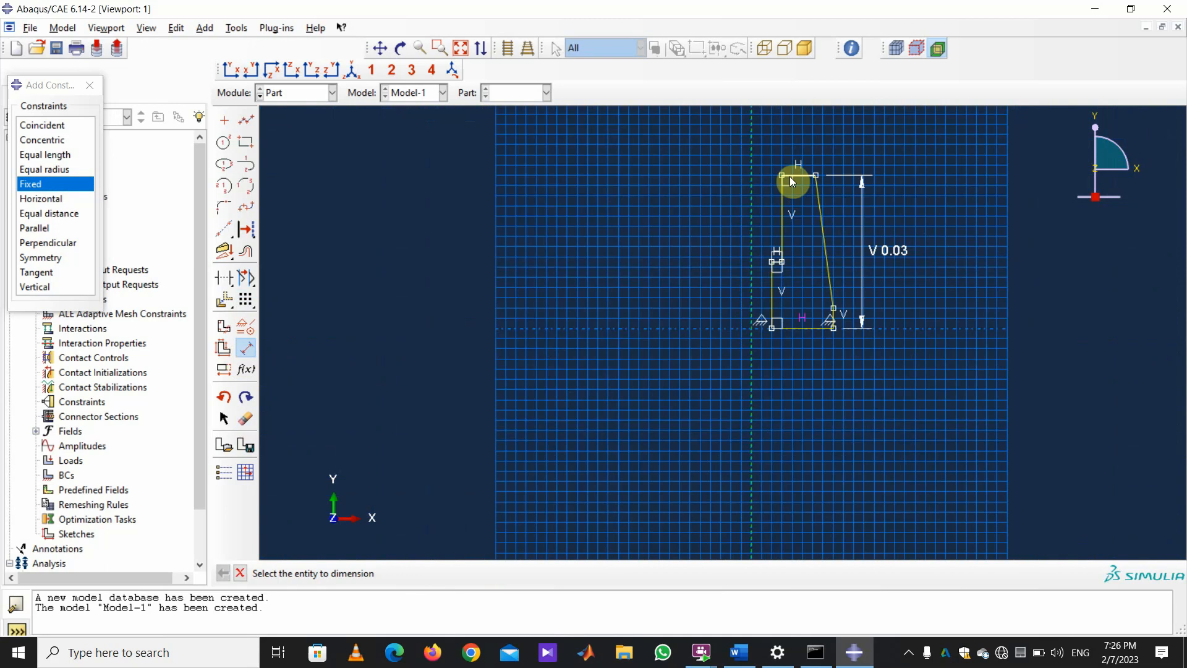
{"action": "scroll", "coordinate": [988, 221], "scroll_direction": "down", "scroll_amount": 3}
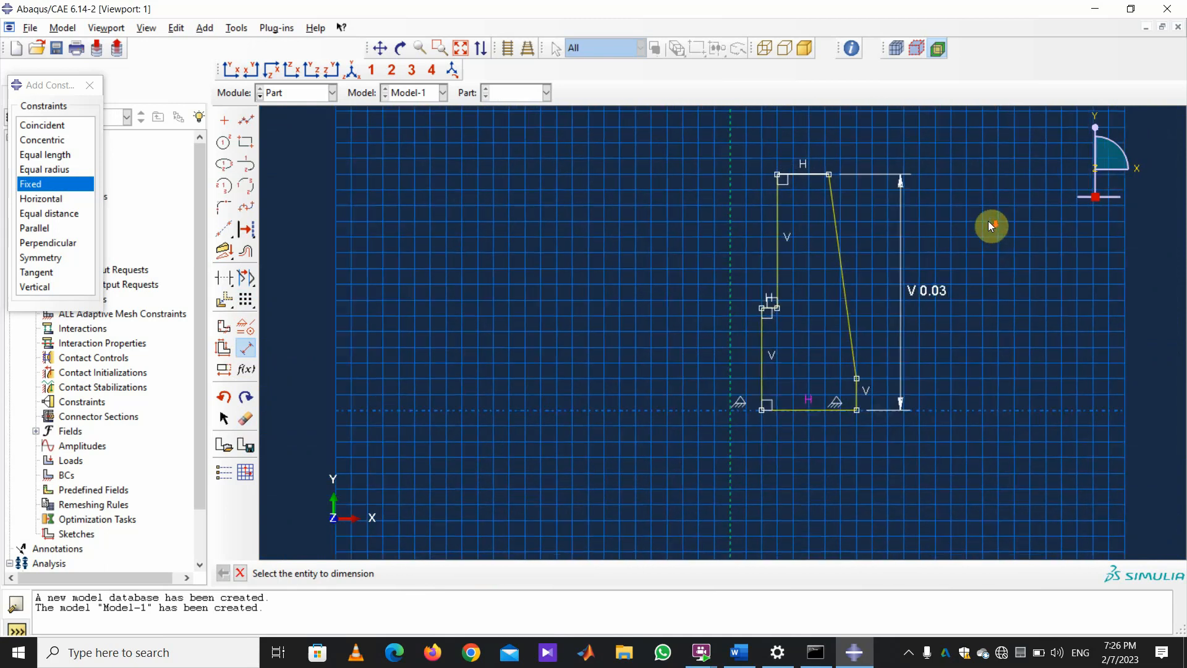
{"action": "scroll", "coordinate": [783, 178], "scroll_direction": "down", "scroll_amount": 4}
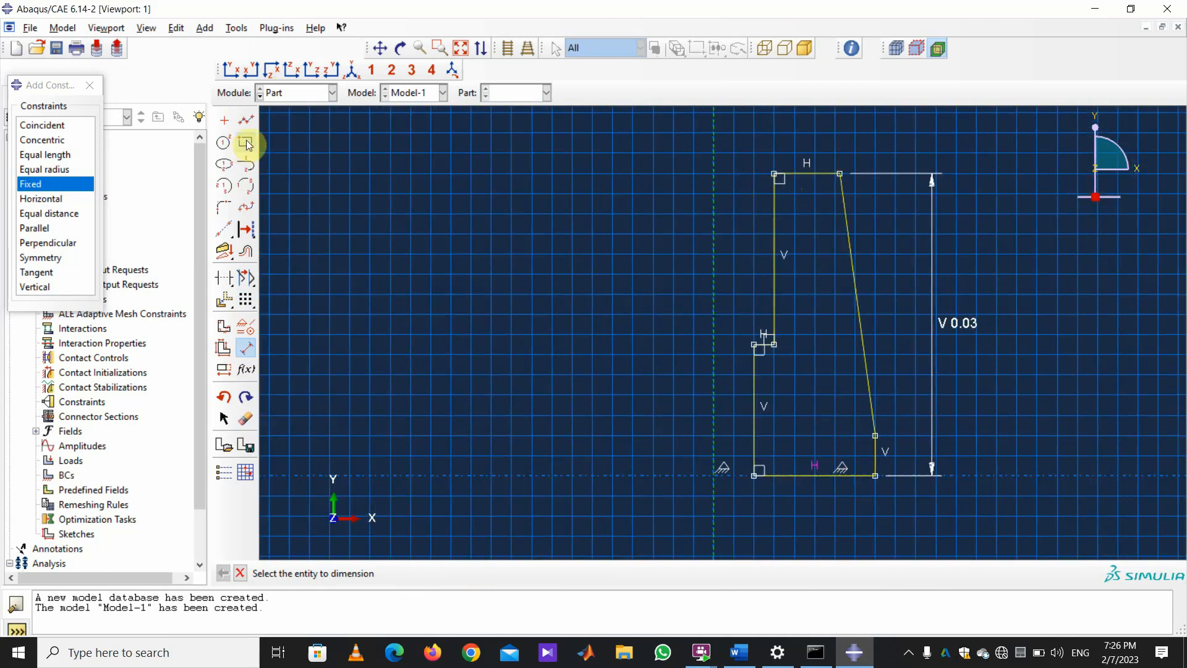
Set the step's height and width to 0.002 each.
{"action": "left_click", "coordinate": [774, 344]}
{"action": "left_click", "coordinate": [774, 178]}
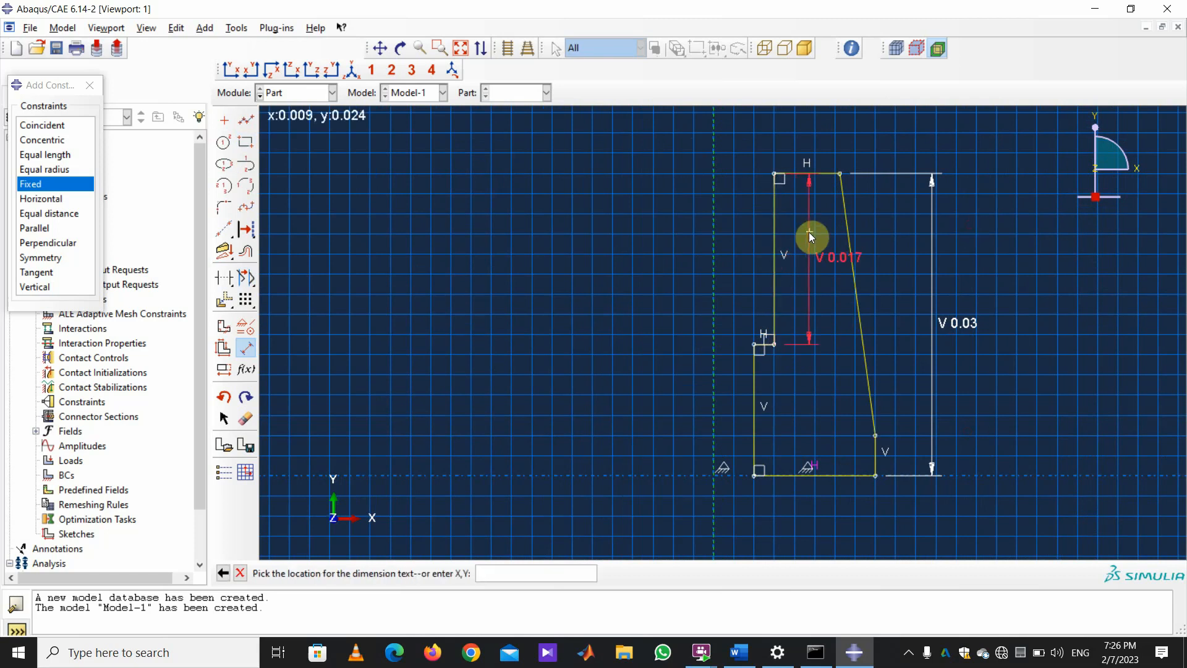
{"action": "left_click", "coordinate": [809, 232]}
{"action": "type", "text": "0.002"}
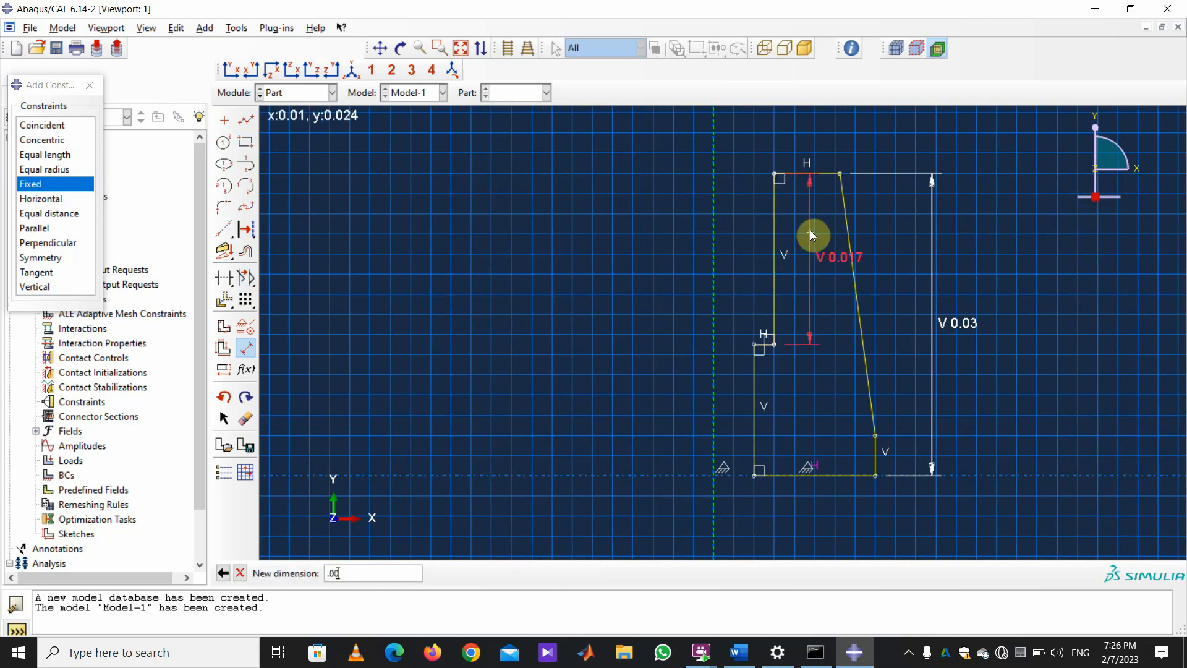
{"action": "key", "text": "Return"}
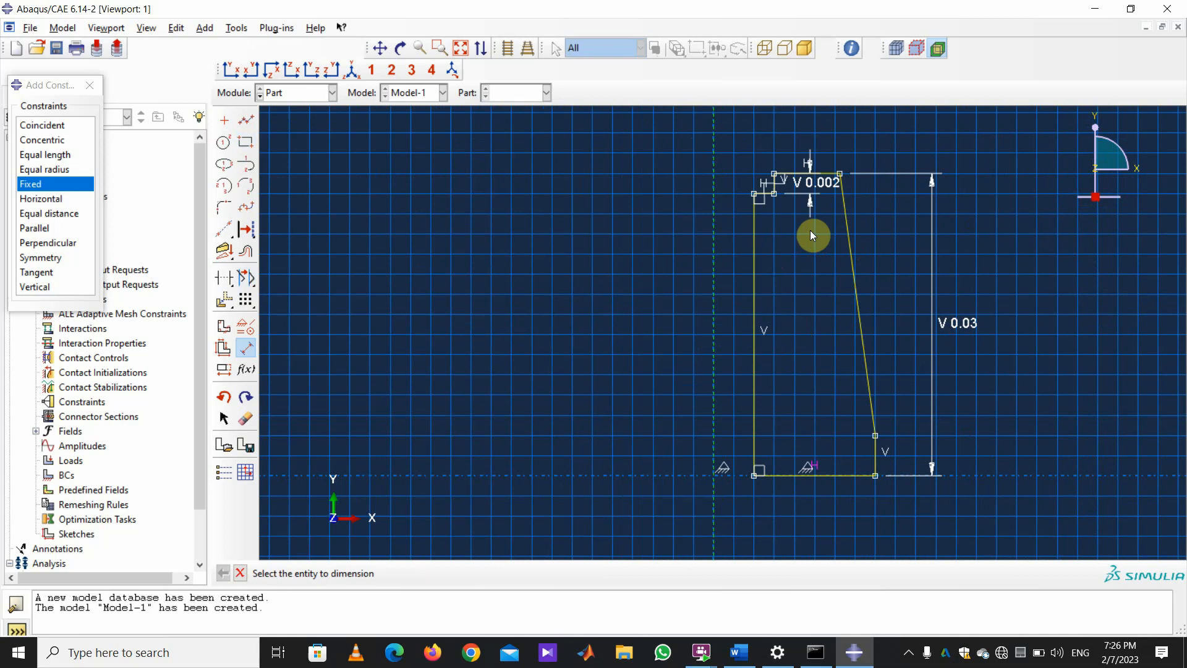
{"action": "scroll", "coordinate": [767, 157], "scroll_direction": "up", "scroll_amount": 2}
{"action": "scroll", "coordinate": [960, 195], "scroll_direction": "down", "scroll_amount": 7}
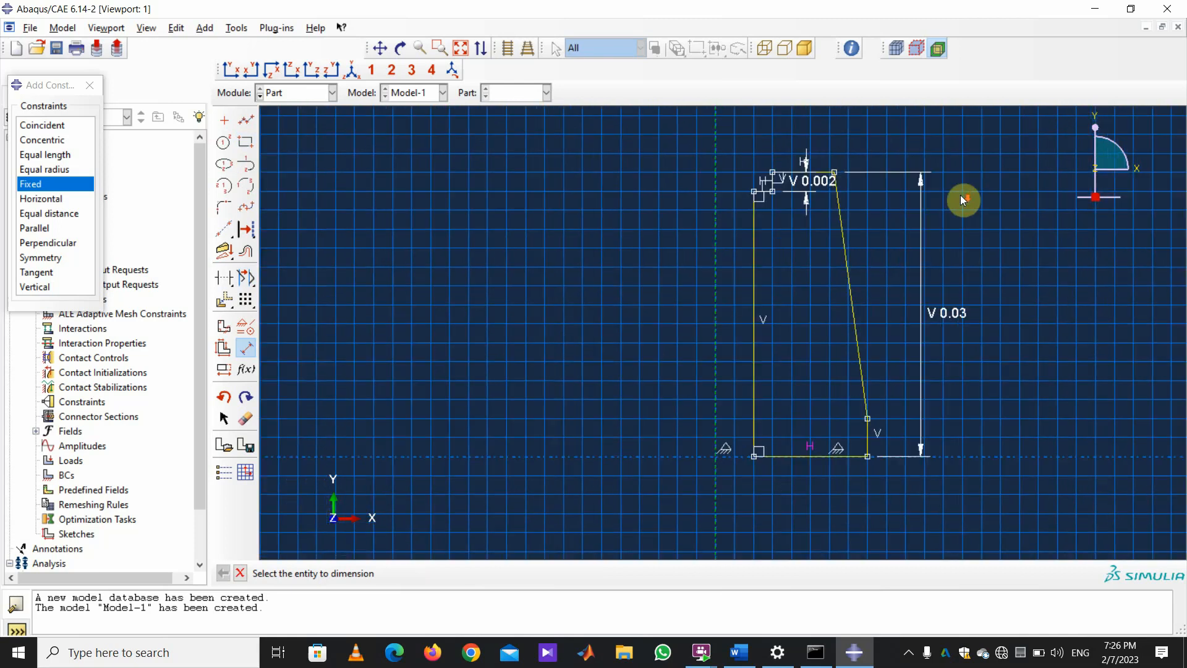
{"action": "left_click", "coordinate": [774, 209]}
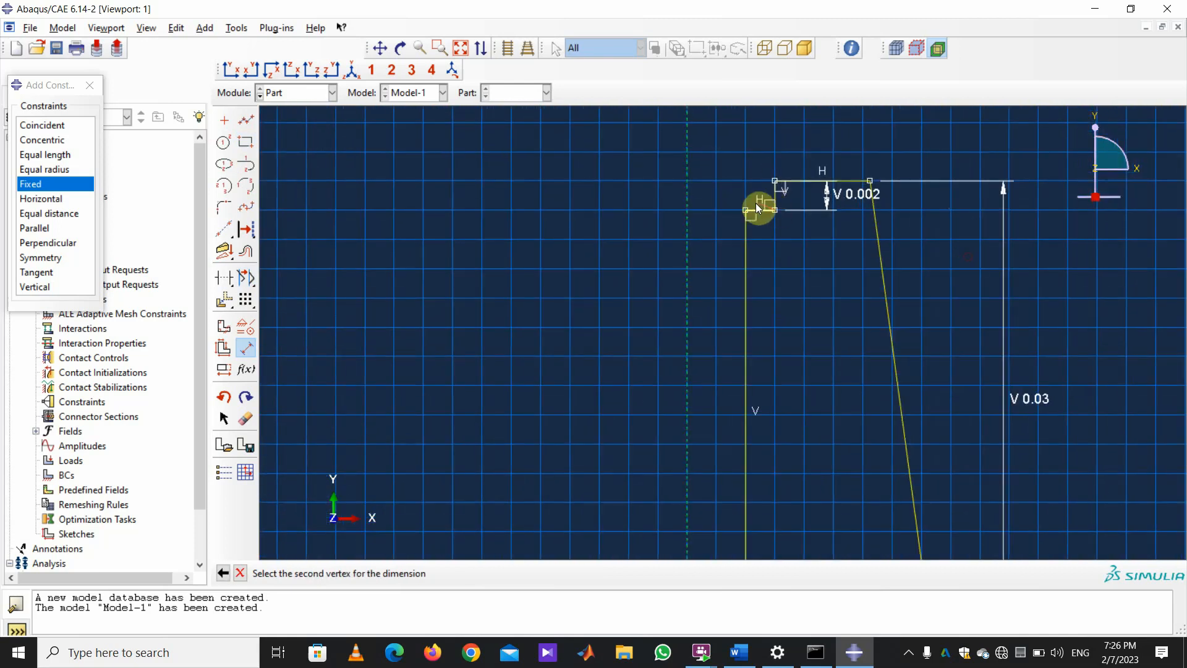
{"action": "left_click", "coordinate": [746, 210]}
{"action": "left_click", "coordinate": [753, 121]}
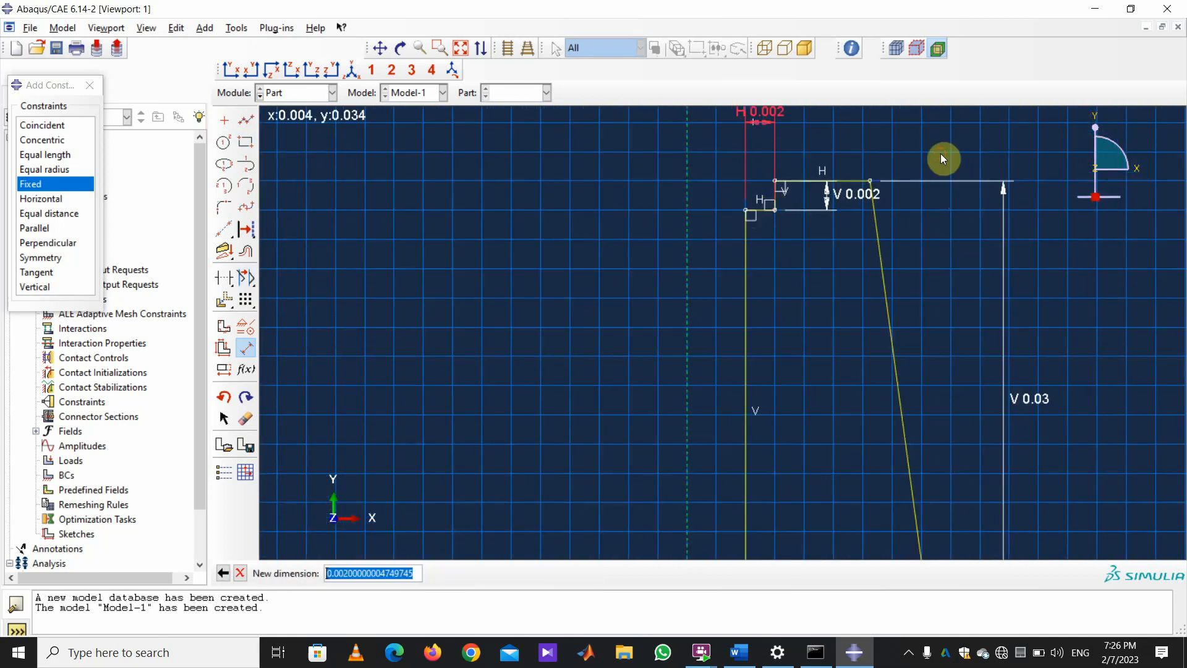
{"action": "type", "text": "0.002"}
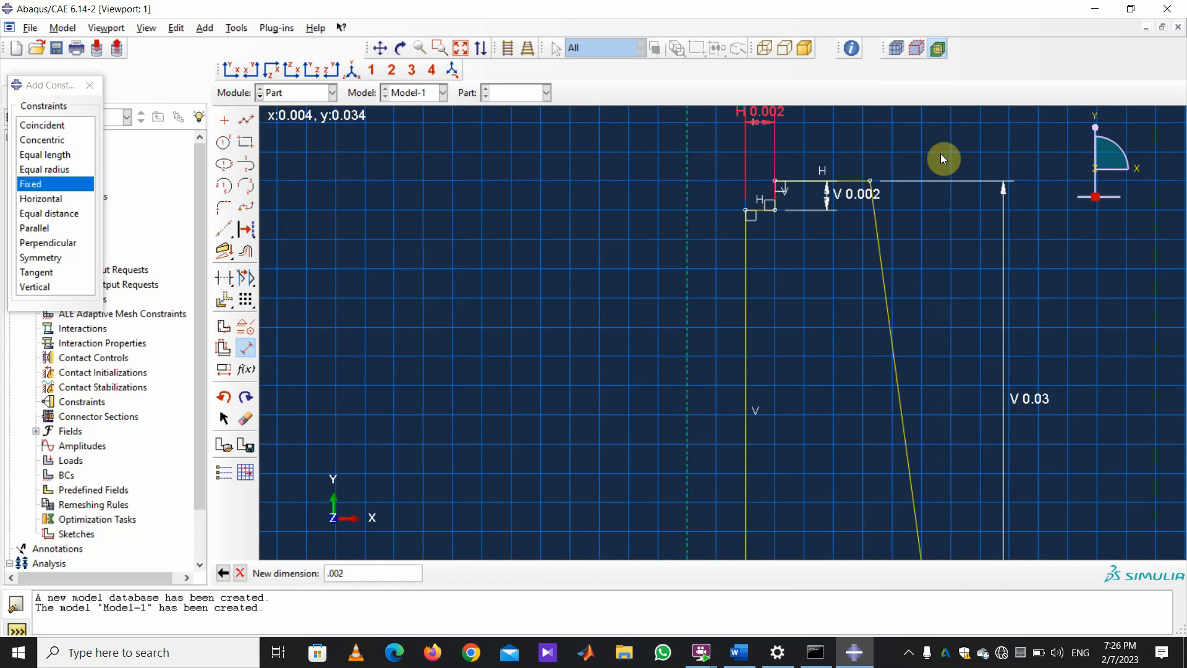
{"action": "key", "text": "Return"}
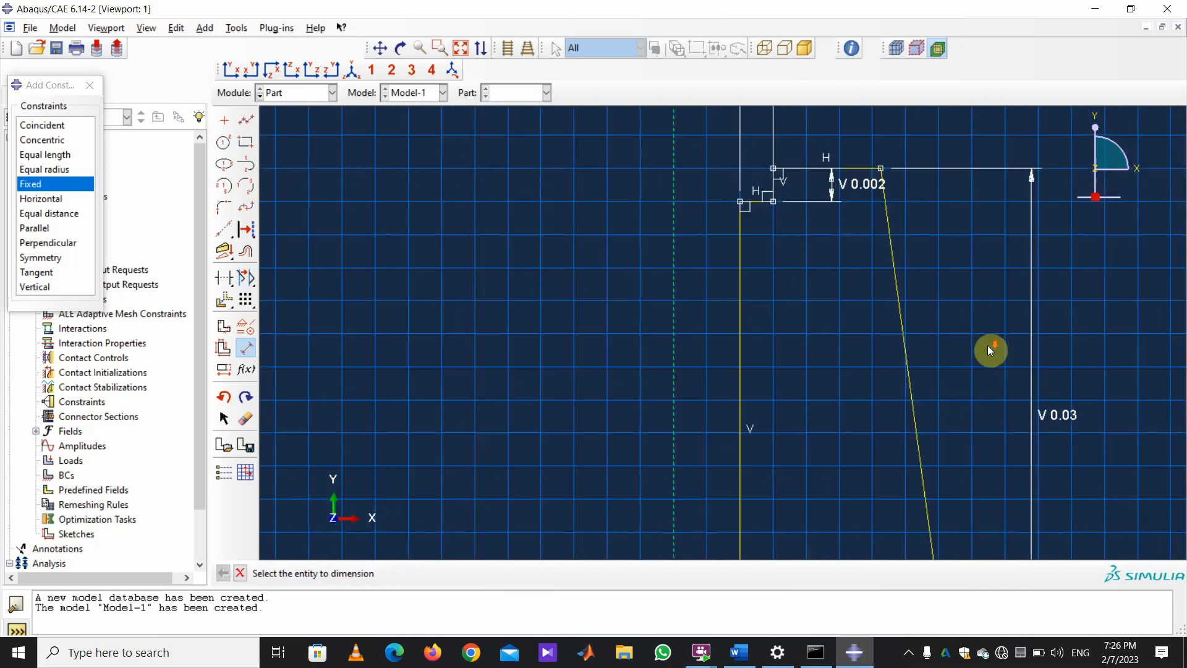
Add a 0.018 top radius dimension, then undo it.
{"action": "scroll", "coordinate": [804, 308], "scroll_direction": "down", "scroll_amount": 3}
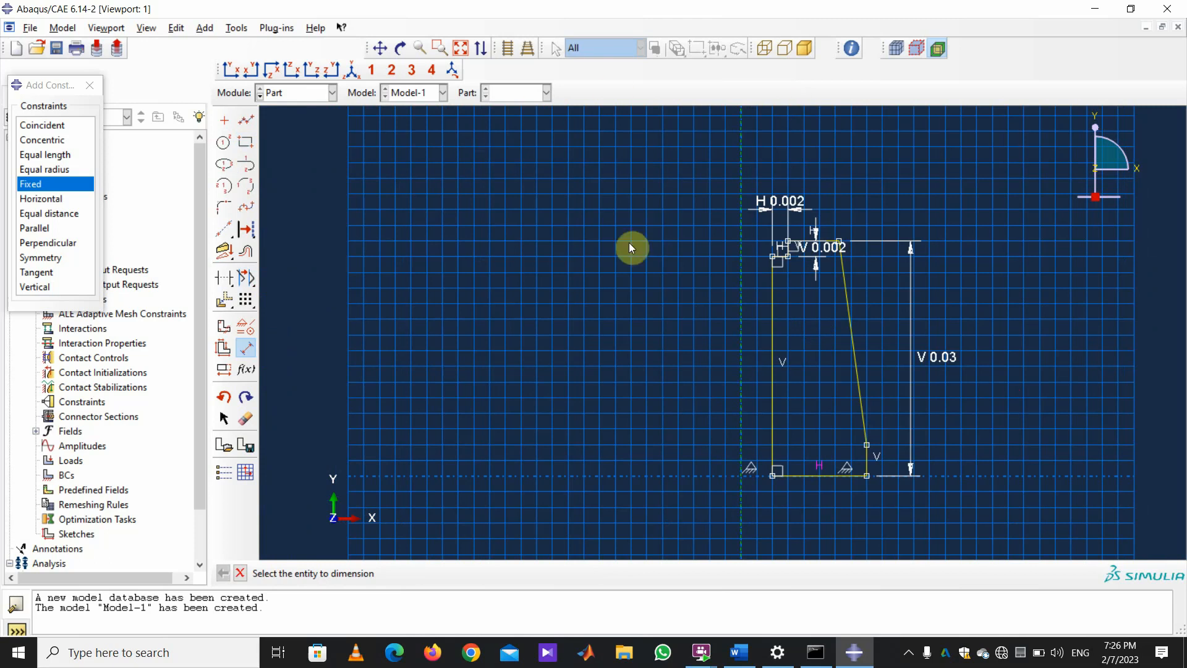
{"action": "left_click", "coordinate": [839, 241]}
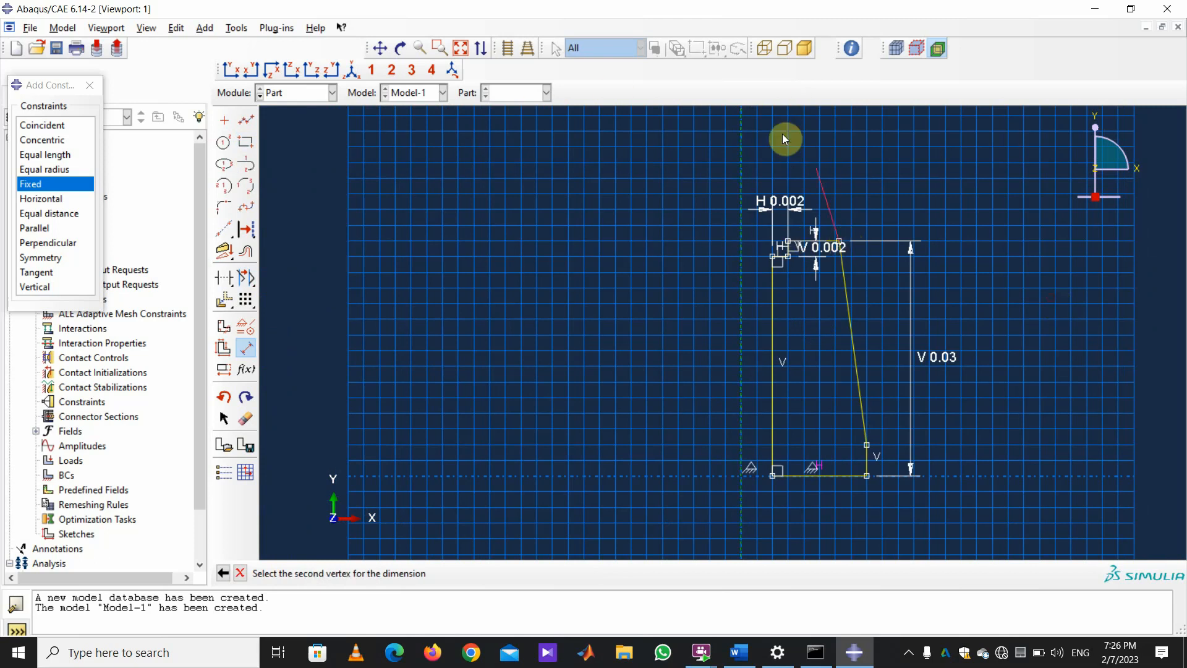
{"action": "left_click", "coordinate": [741, 138]}
{"action": "left_click", "coordinate": [794, 147]}
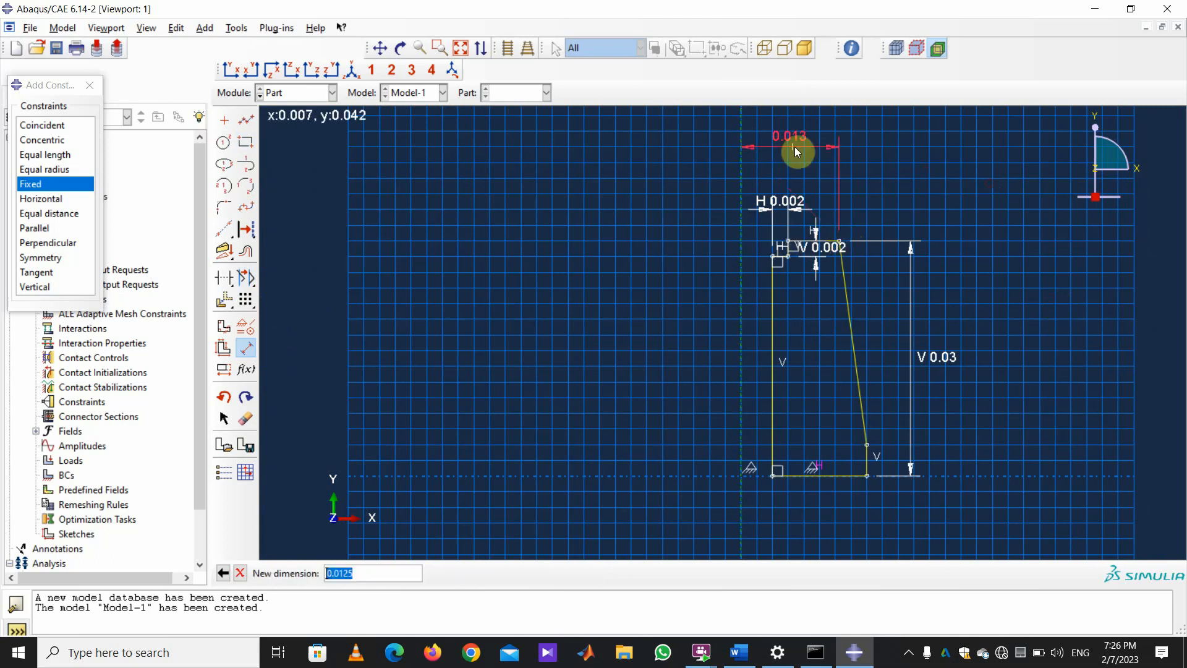
{"action": "type", "text": ".018"}
{"action": "key", "text": "Return"}
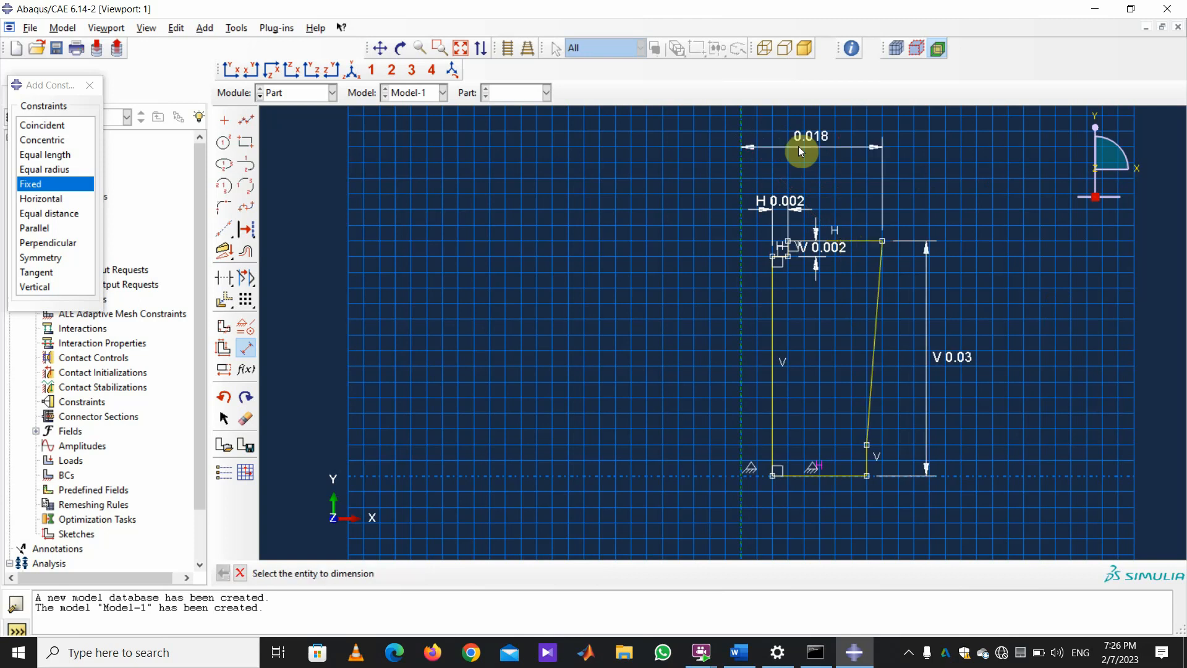
{"action": "key", "text": "ctrl+z"}
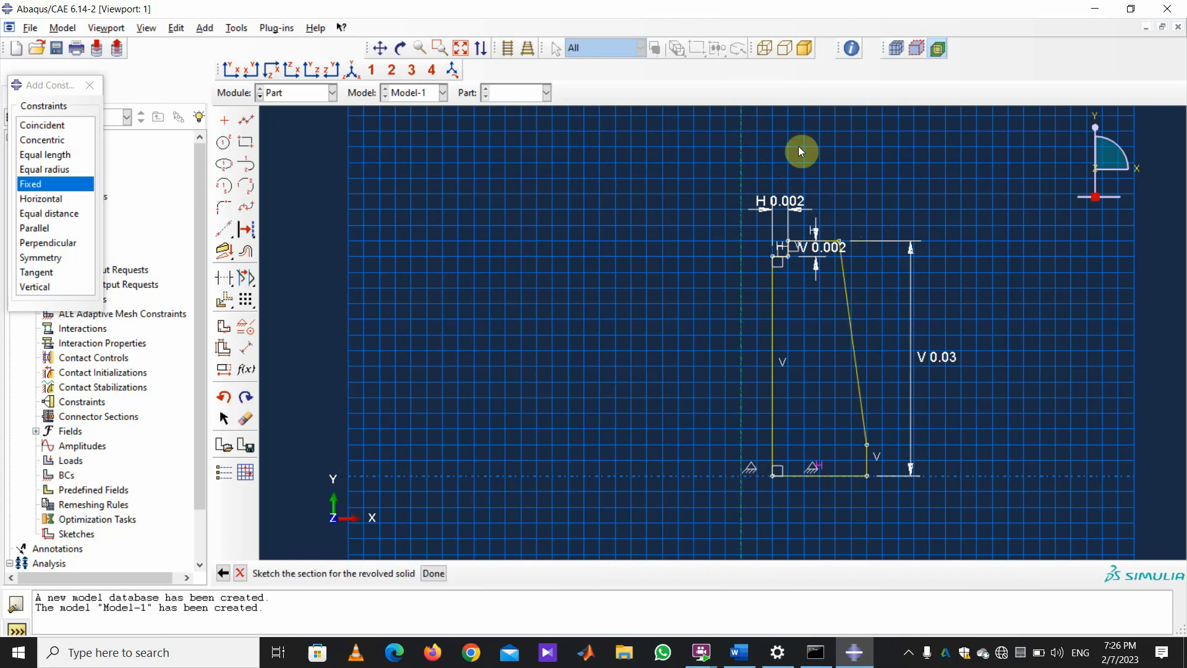
Dimension the base radius to 0.023 and the top radius to 0.018.
{"action": "left_click", "coordinate": [247, 349]}
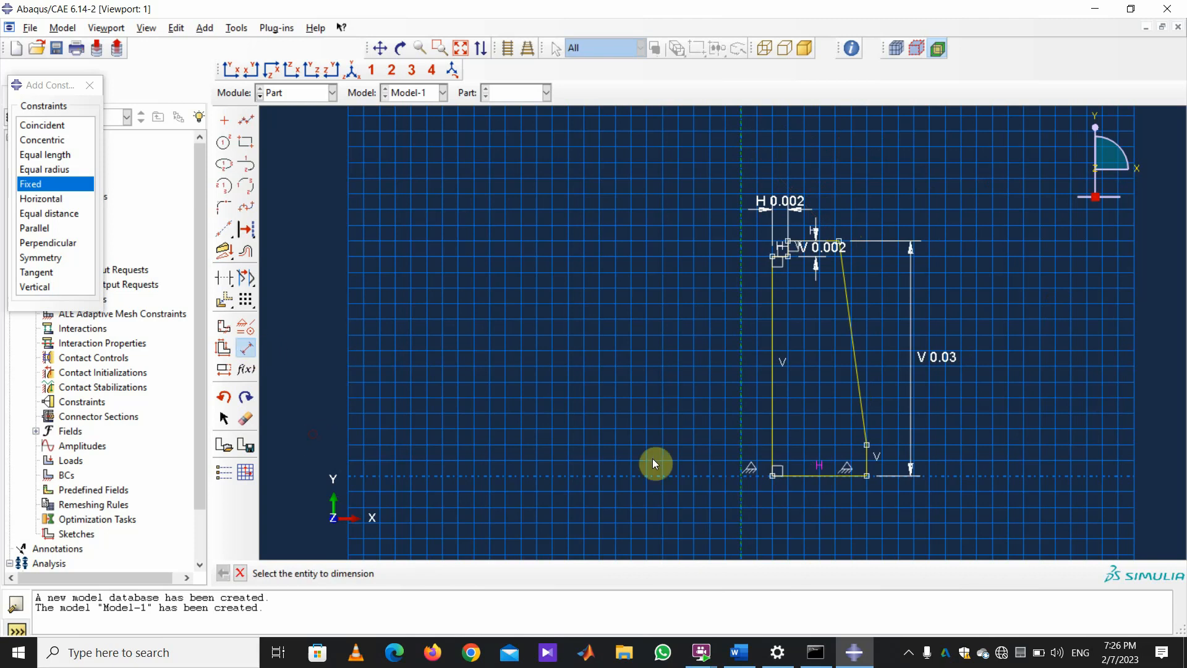
{"action": "left_click", "coordinate": [749, 491]}
{"action": "left_click", "coordinate": [867, 475]}
{"action": "left_click", "coordinate": [827, 517]}
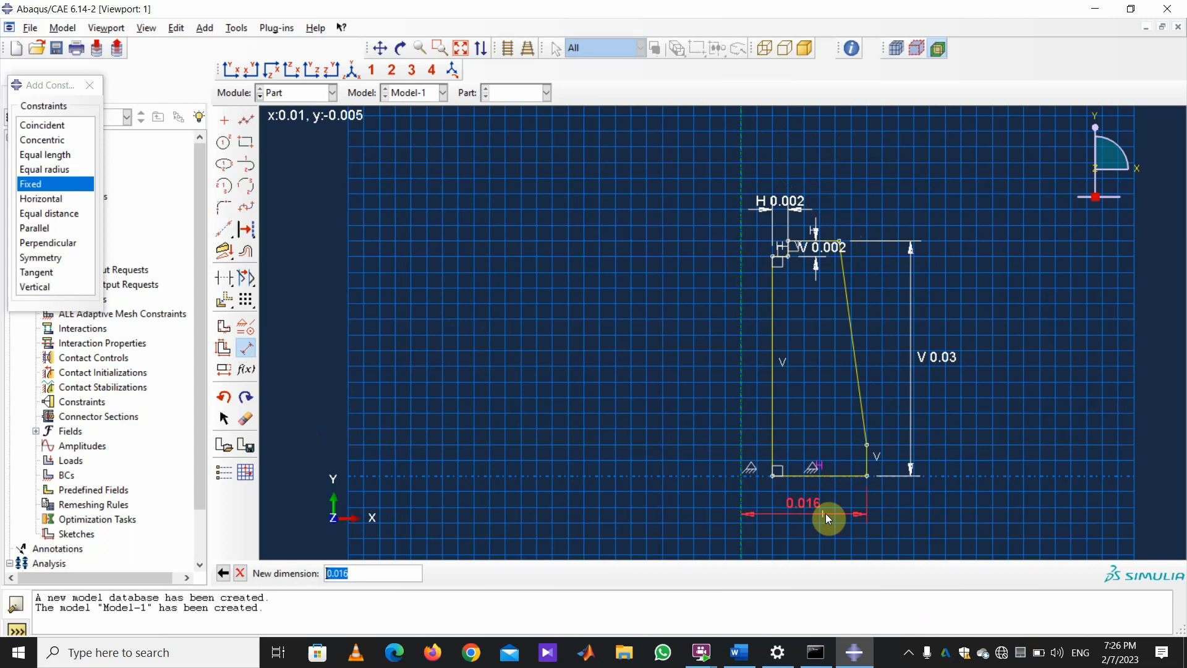
{"action": "type", "text": "0.023"}
{"action": "key", "text": "Return"}
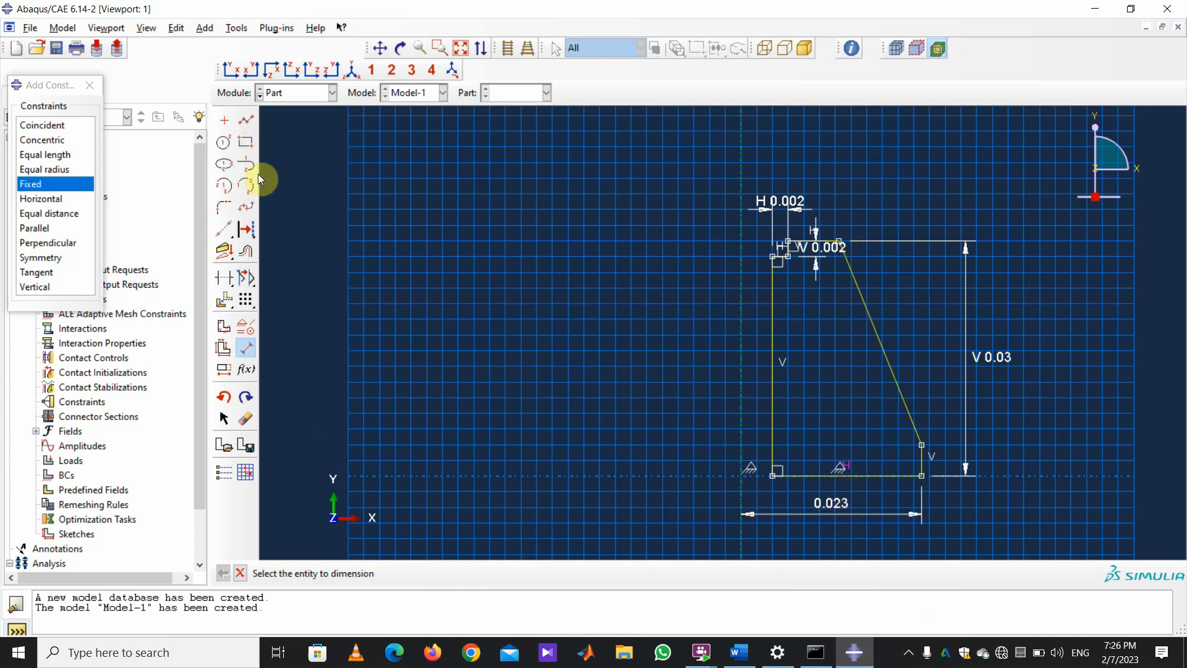
{"action": "left_click", "coordinate": [840, 241]}
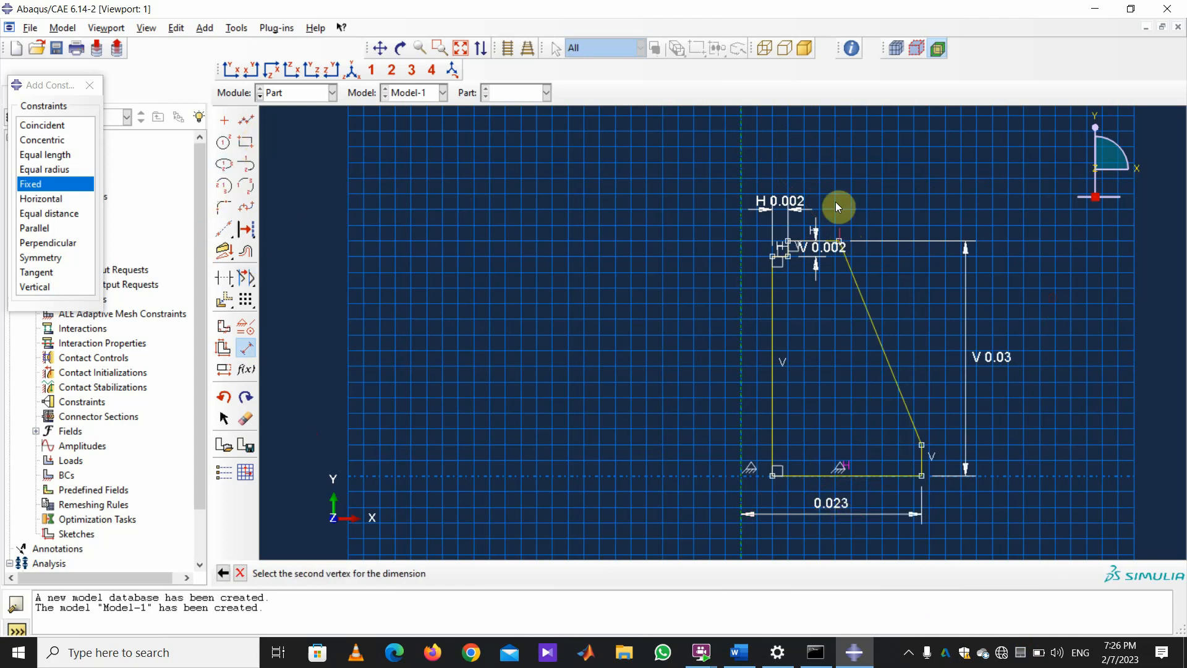
{"action": "left_click", "coordinate": [745, 154]}
{"action": "left_click", "coordinate": [781, 149]}
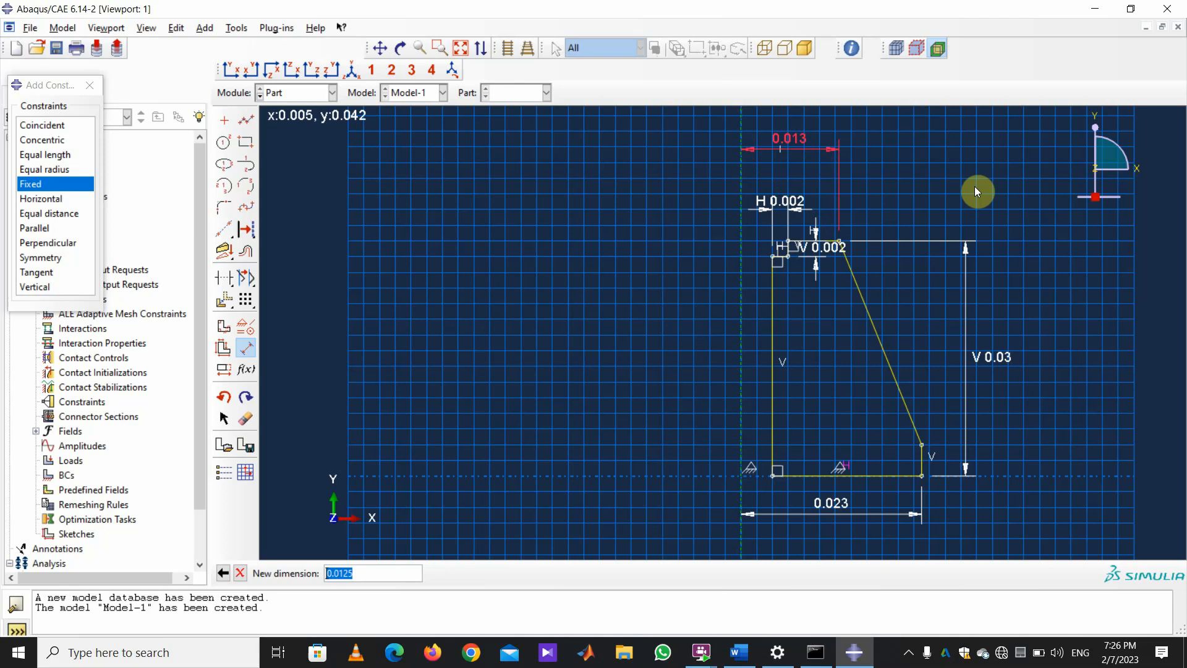
{"action": "type", "text": ".018"}
{"action": "key", "text": "Return"}
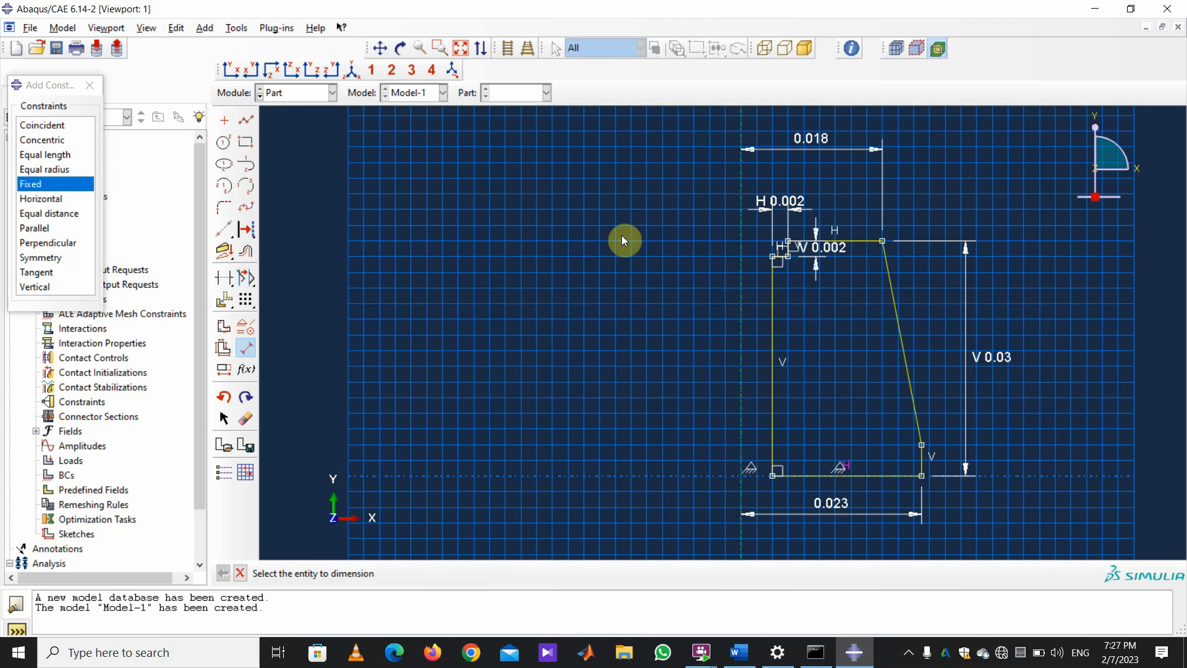
Finish the sketch, revolve it through 360°, and expand the Parts list in the model tree.
{"action": "left_click", "coordinate": [240, 574]}
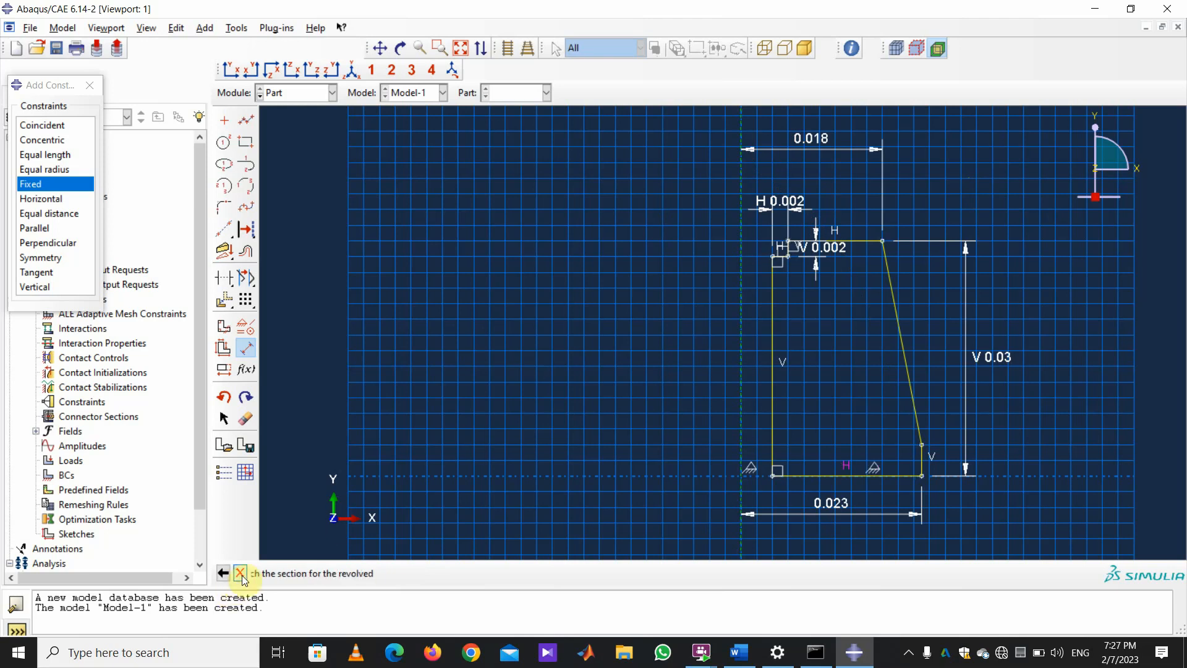
{"action": "left_click", "coordinate": [433, 573]}
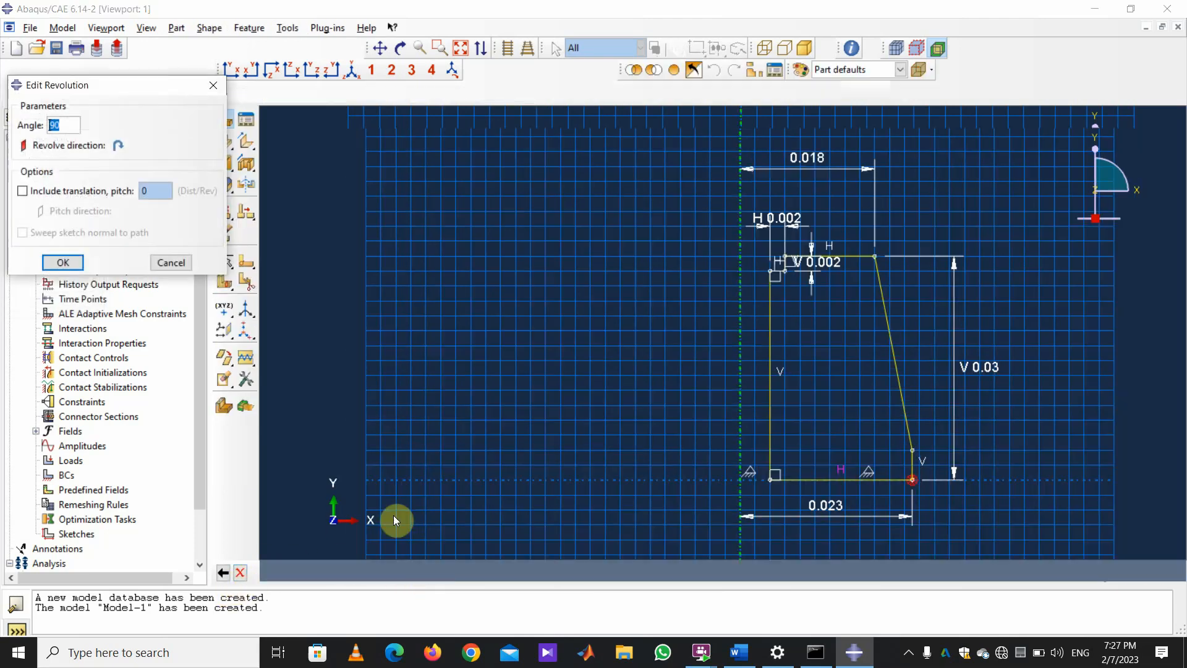
{"action": "type", "text": "360"}
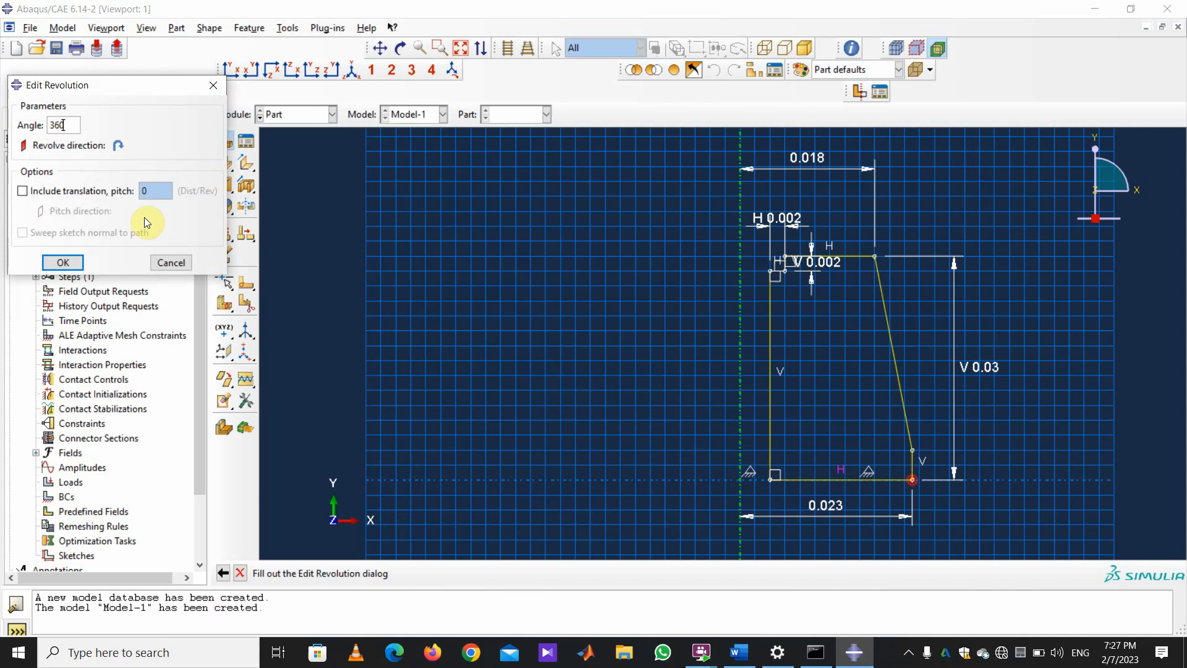
{"action": "key", "text": "Return"}
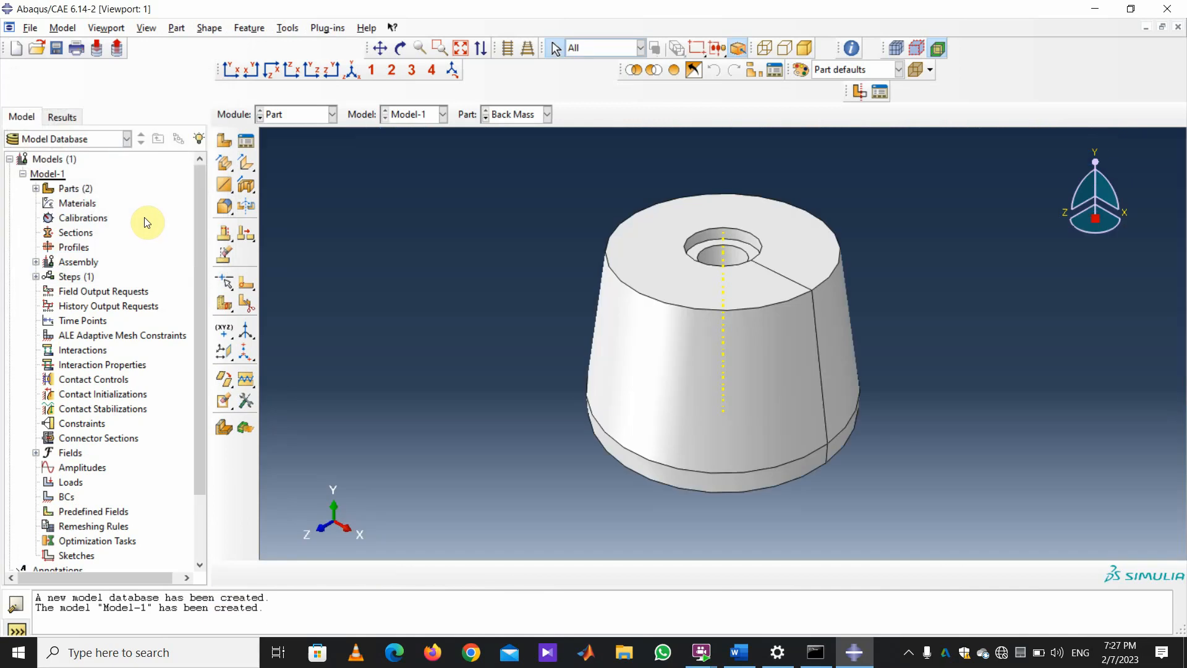
{"action": "left_click", "coordinate": [35, 188]}
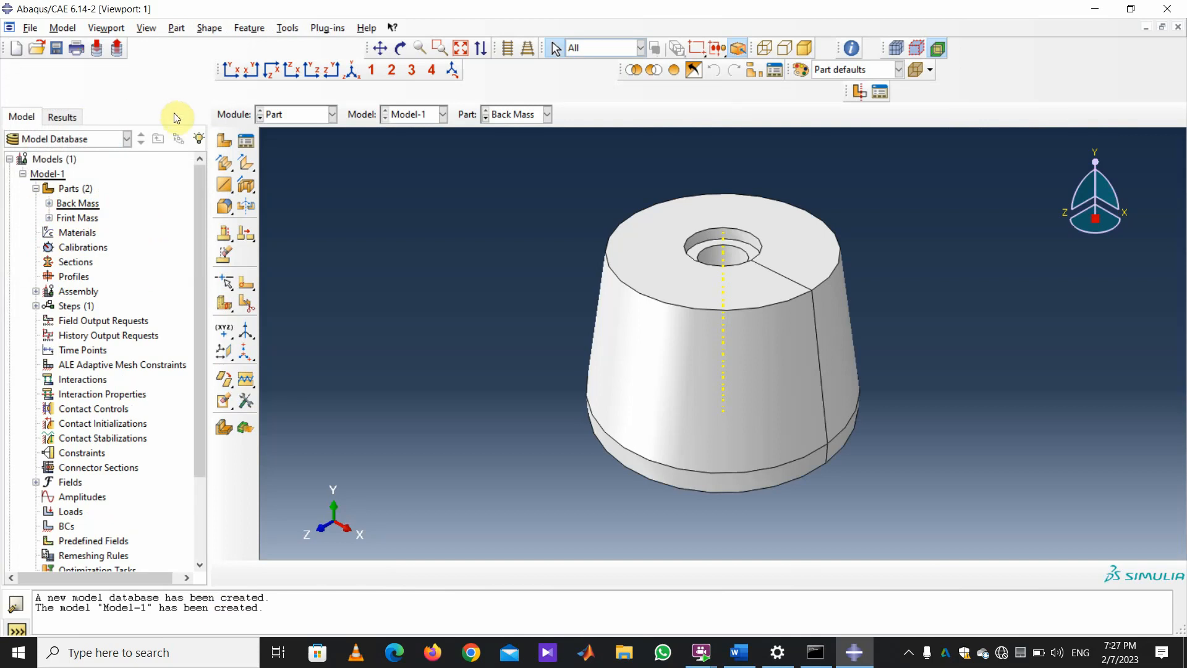
Rename the Back Mass part to 'B'.
{"action": "right_click", "coordinate": [72, 206]}
{"action": "left_click", "coordinate": [123, 280]}
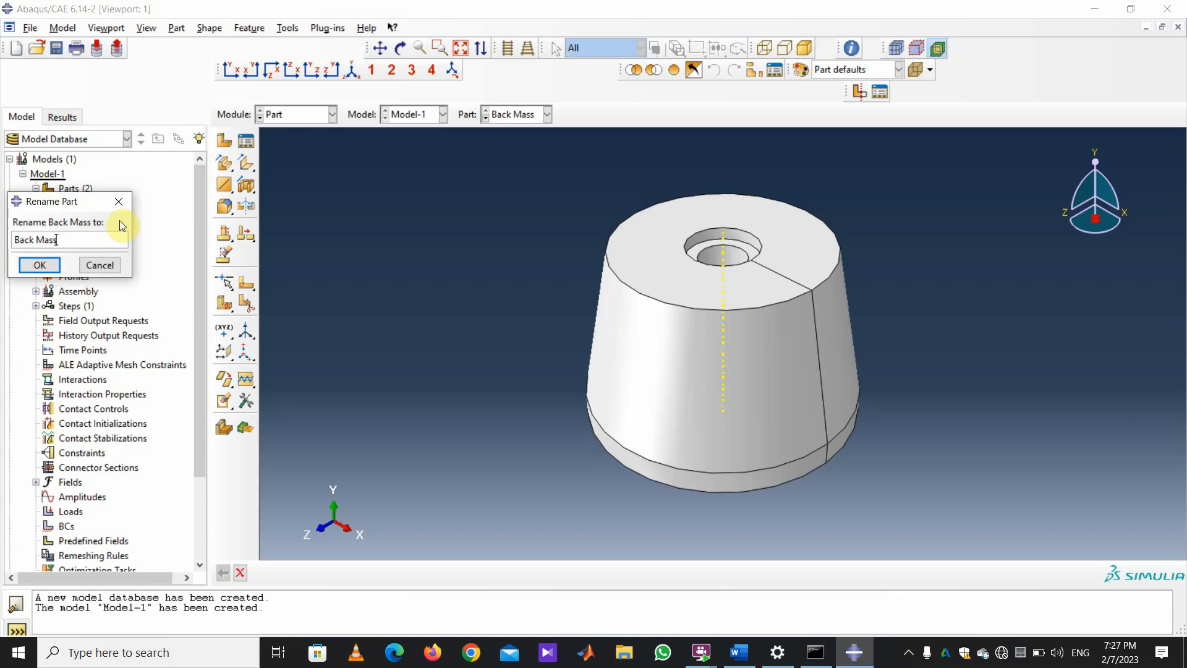
{"action": "key", "text": "BackSpace"}
{"action": "key", "text": "BackSpace"}
{"action": "key", "text": "BackSpace"}
{"action": "key", "text": "BackSpace"}
{"action": "key", "text": "BackSpace"}
{"action": "left_click", "coordinate": [40, 264]}
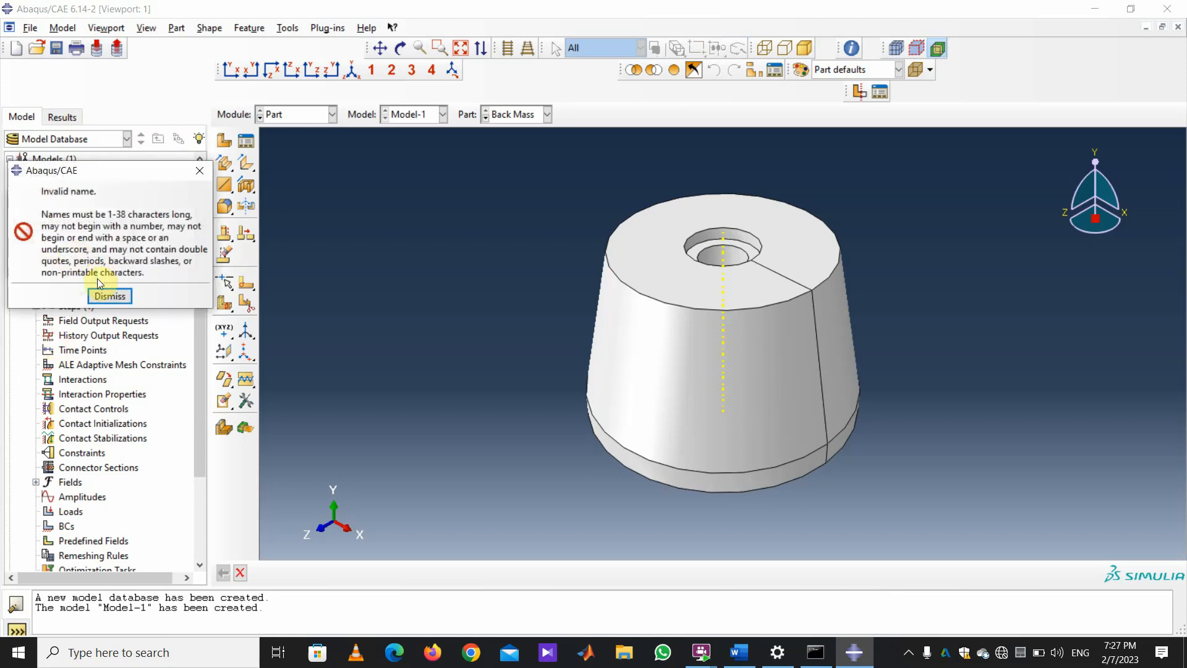
{"action": "left_click", "coordinate": [106, 295]}
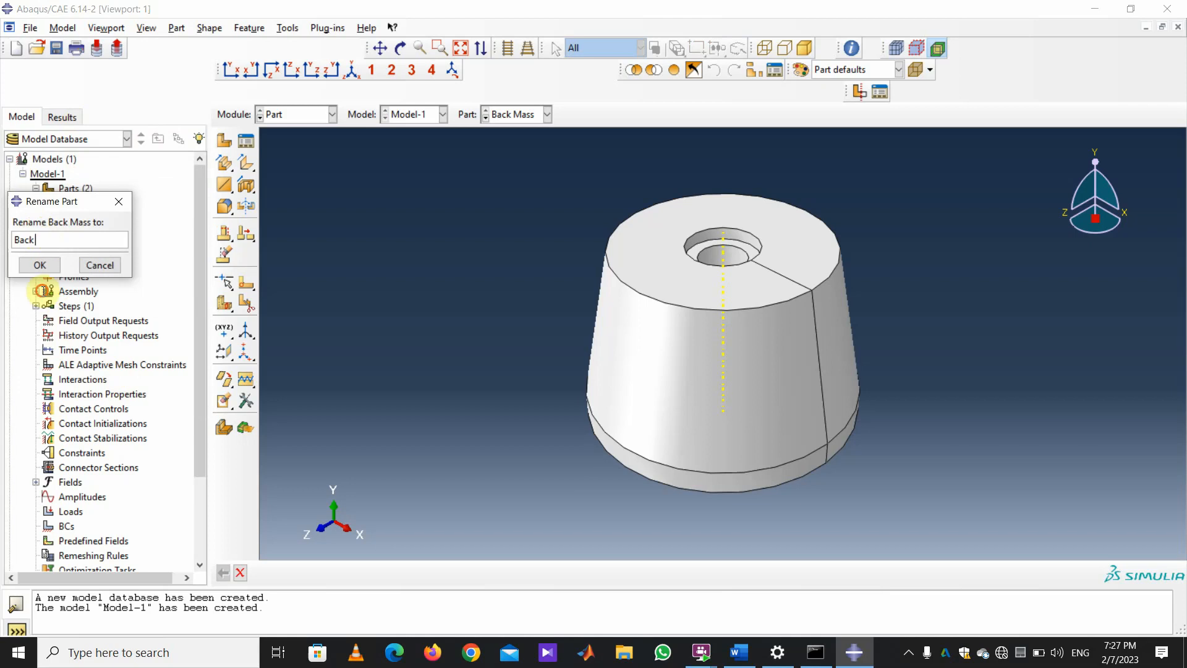
{"action": "key", "text": "BackSpace"}
{"action": "key", "text": "BackSpace"}
{"action": "key", "text": "BackSpace"}
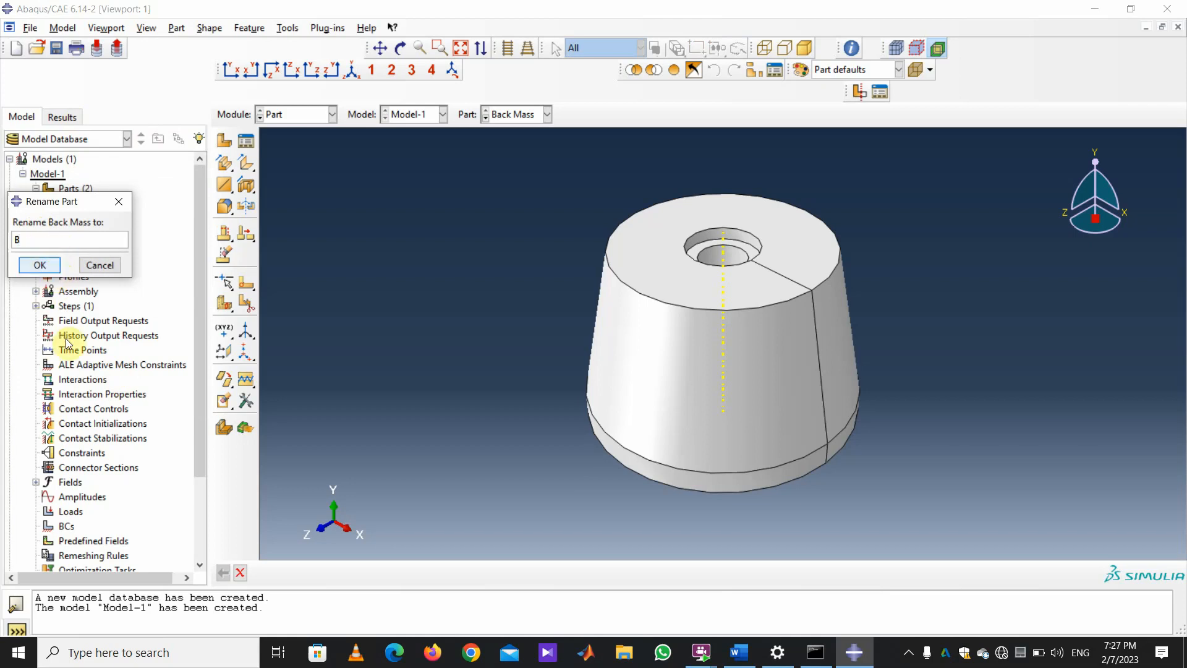
{"action": "left_click", "coordinate": [40, 264]}
Rename the Frint Mass part to 'Back Mass'.
{"action": "left_click", "coordinate": [77, 219]}
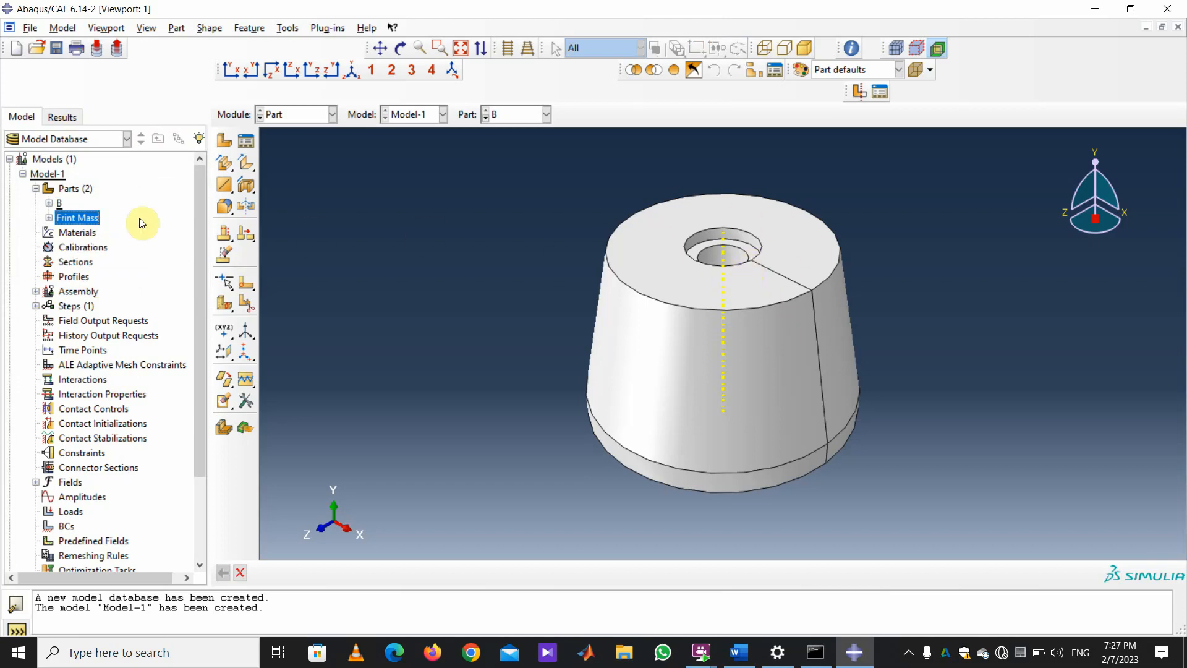
{"action": "right_click", "coordinate": [74, 221]}
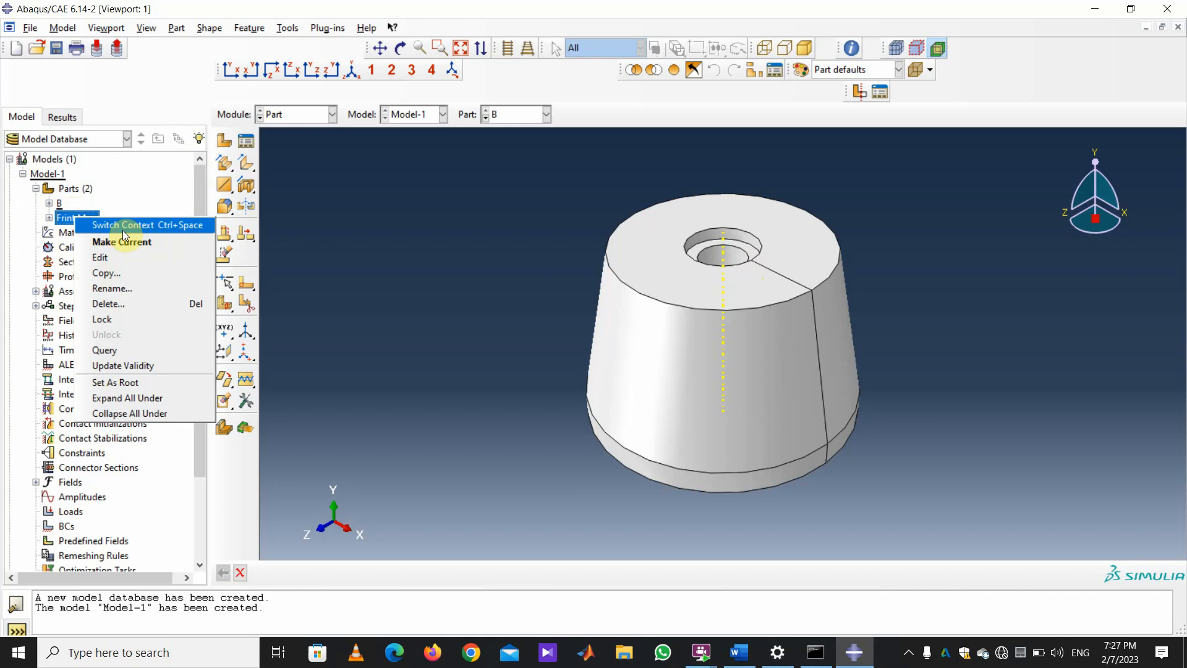
{"action": "left_click", "coordinate": [683, 155]}
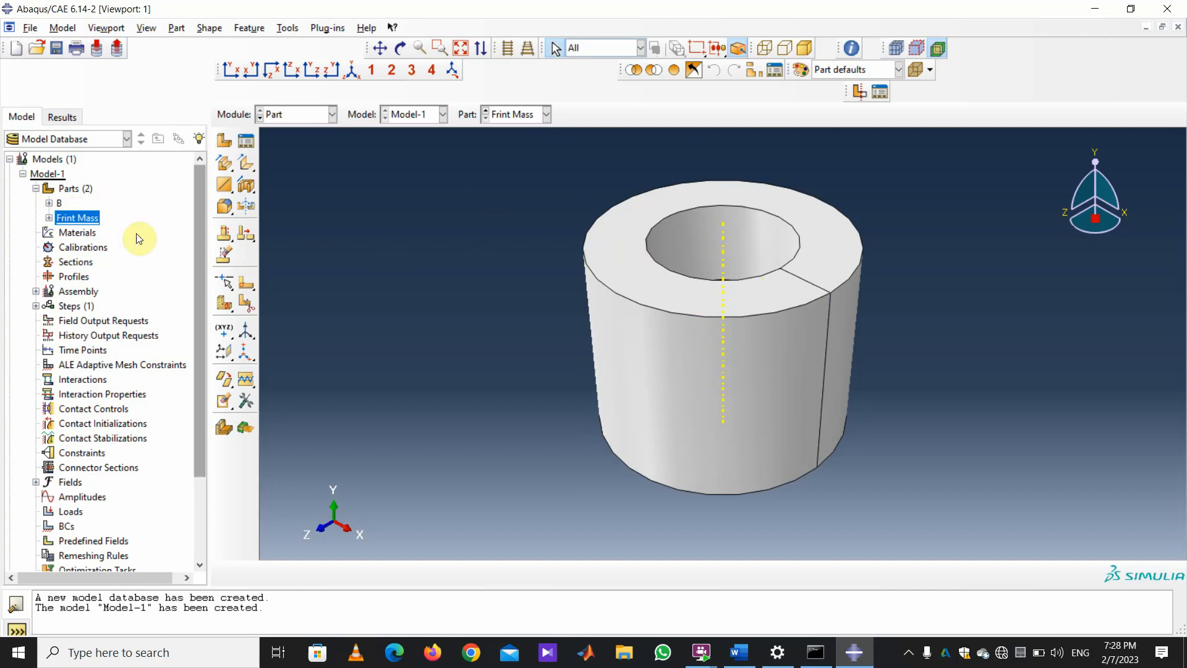
{"action": "right_click", "coordinate": [69, 219]}
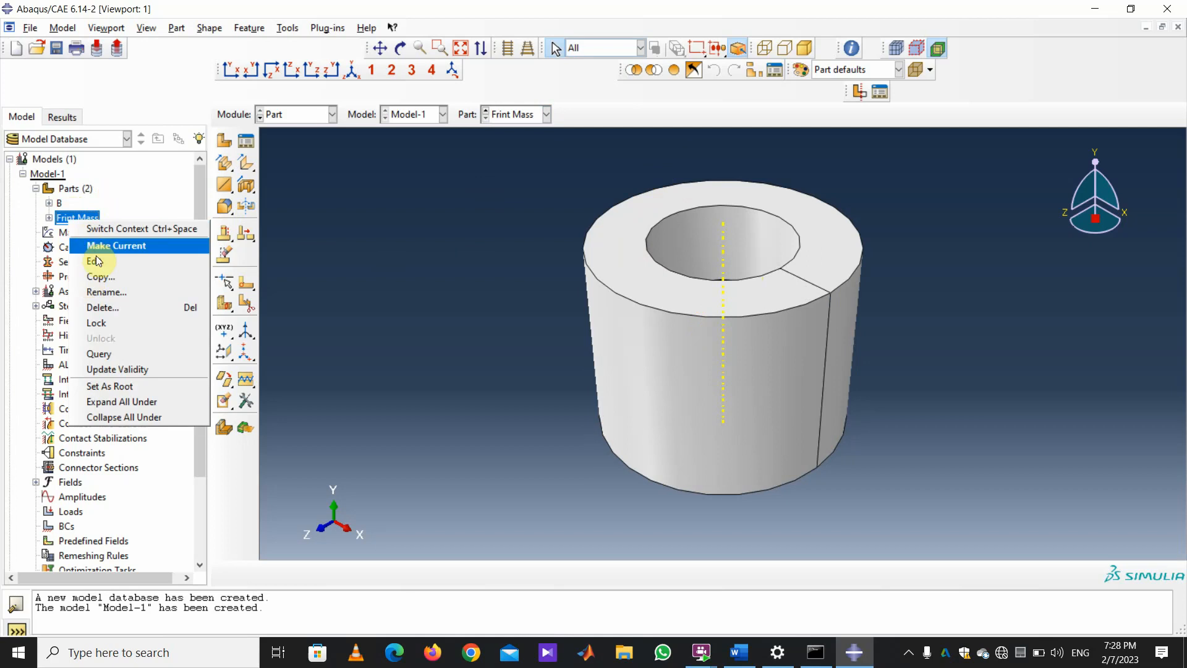
{"action": "left_click", "coordinate": [107, 291]}
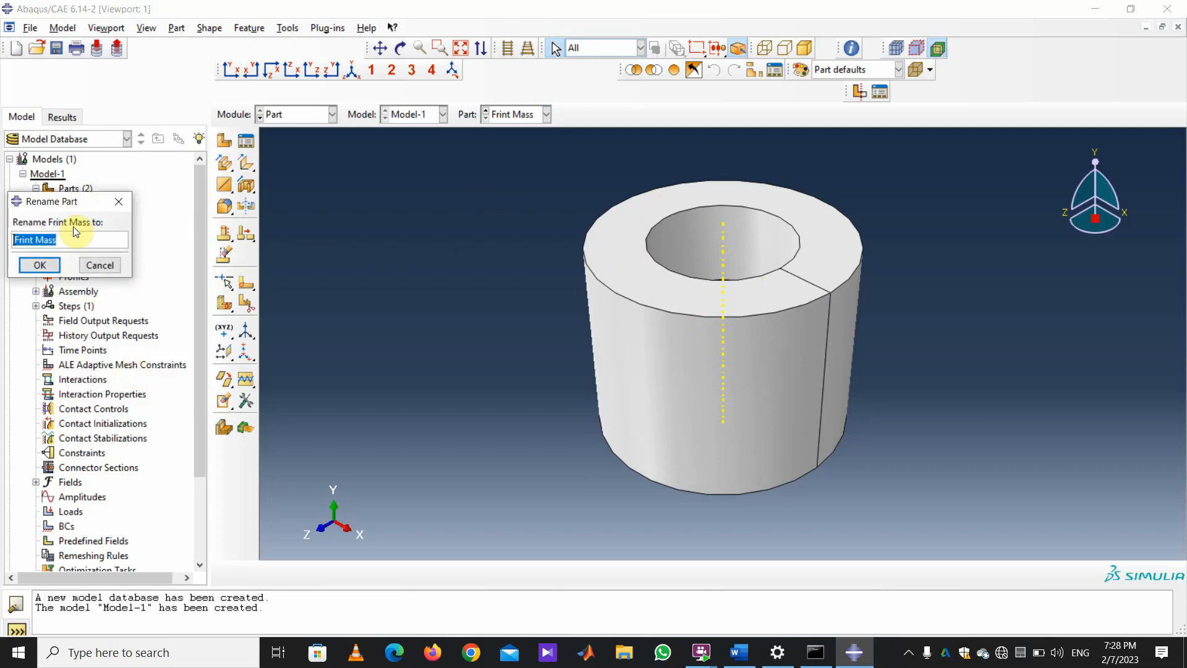
{"action": "type", "text": "Back"}
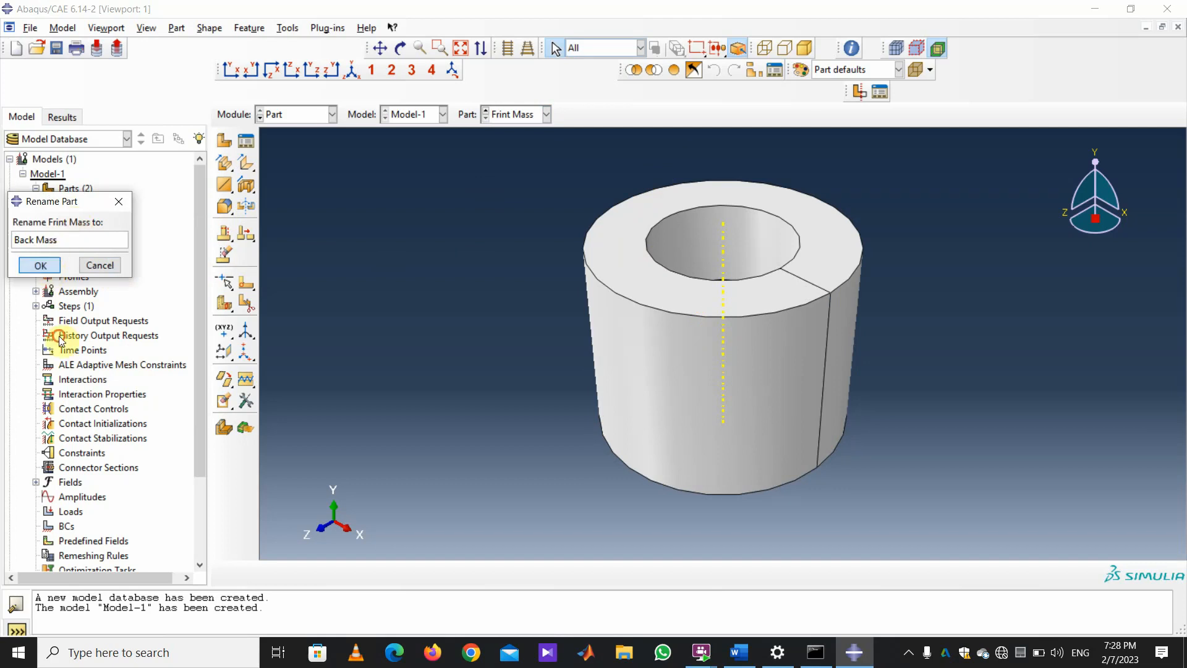
{"action": "left_click", "coordinate": [41, 265]}
Rename part B to 'Front Mass' and display Back Mass in the viewport.
{"action": "right_click", "coordinate": [61, 203]}
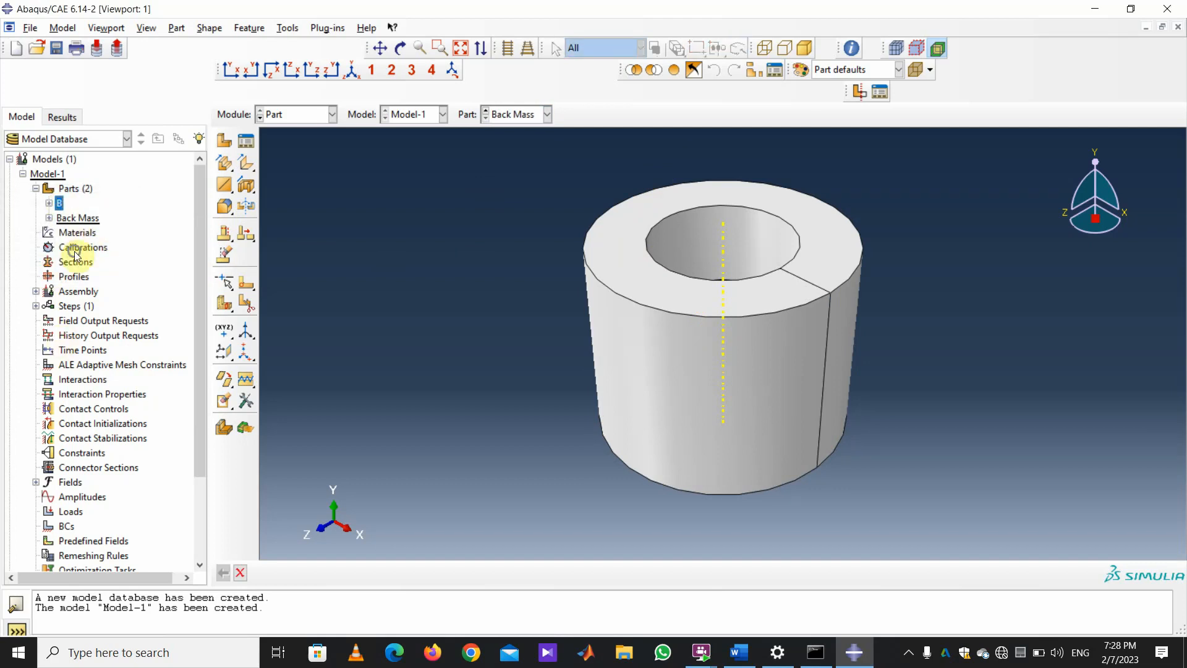
{"action": "left_click", "coordinate": [94, 273]}
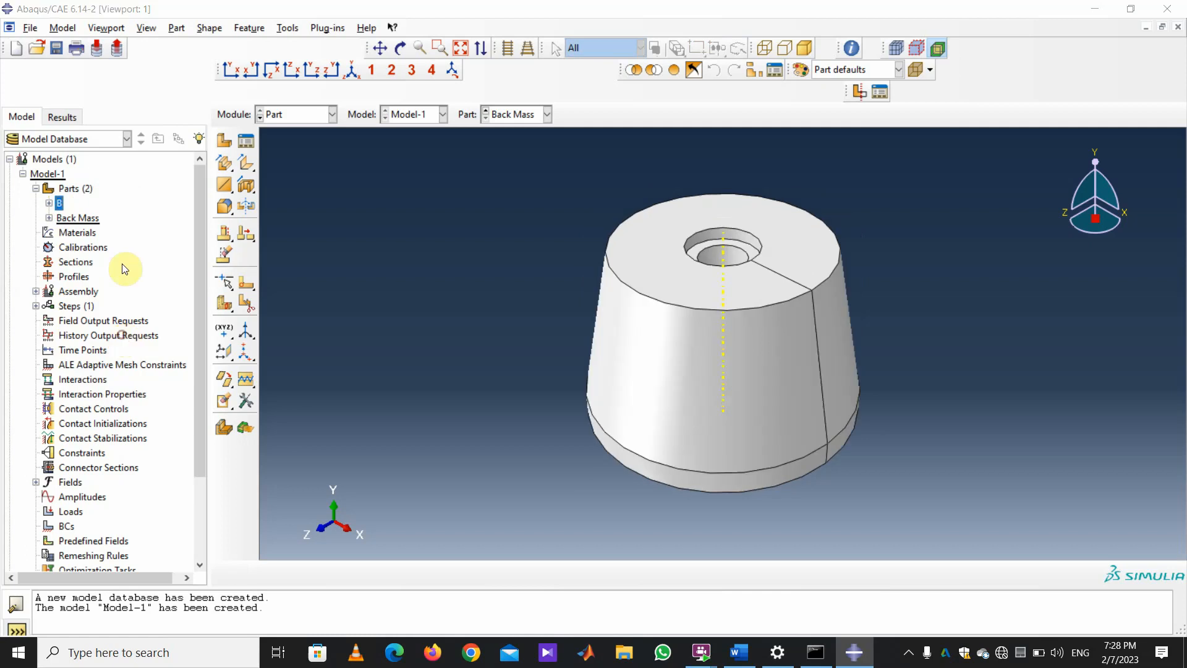
{"action": "type", "text": "Fr"}
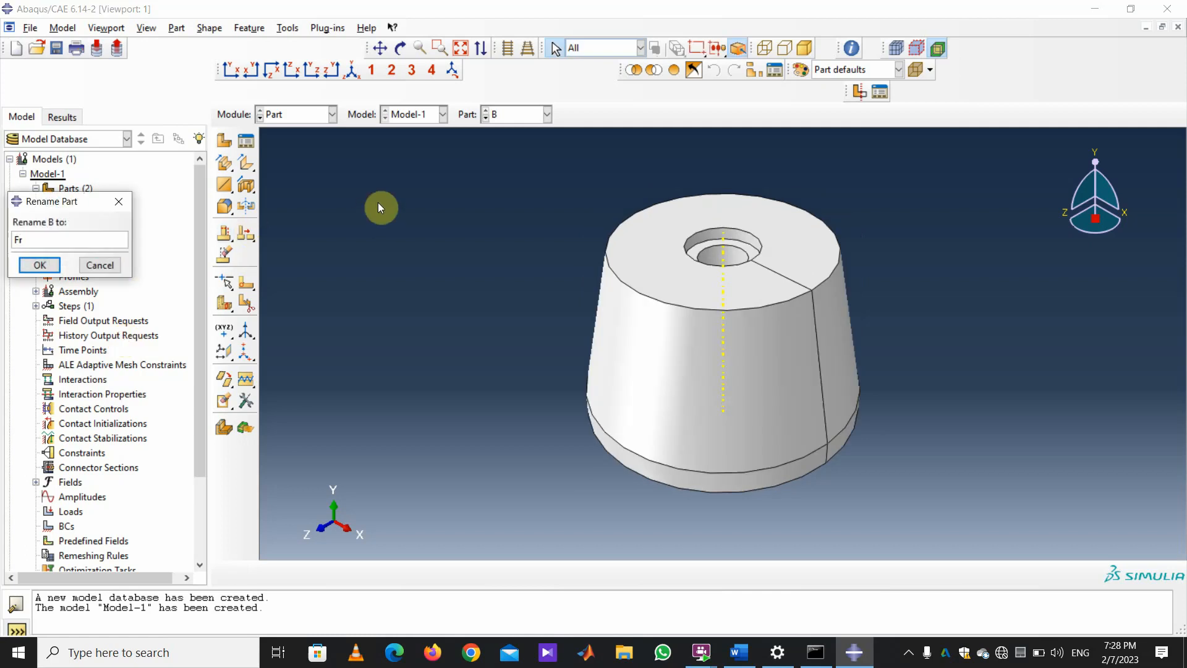
{"action": "type", "text": "ont Mass"}
{"action": "left_click", "coordinate": [39, 265]}
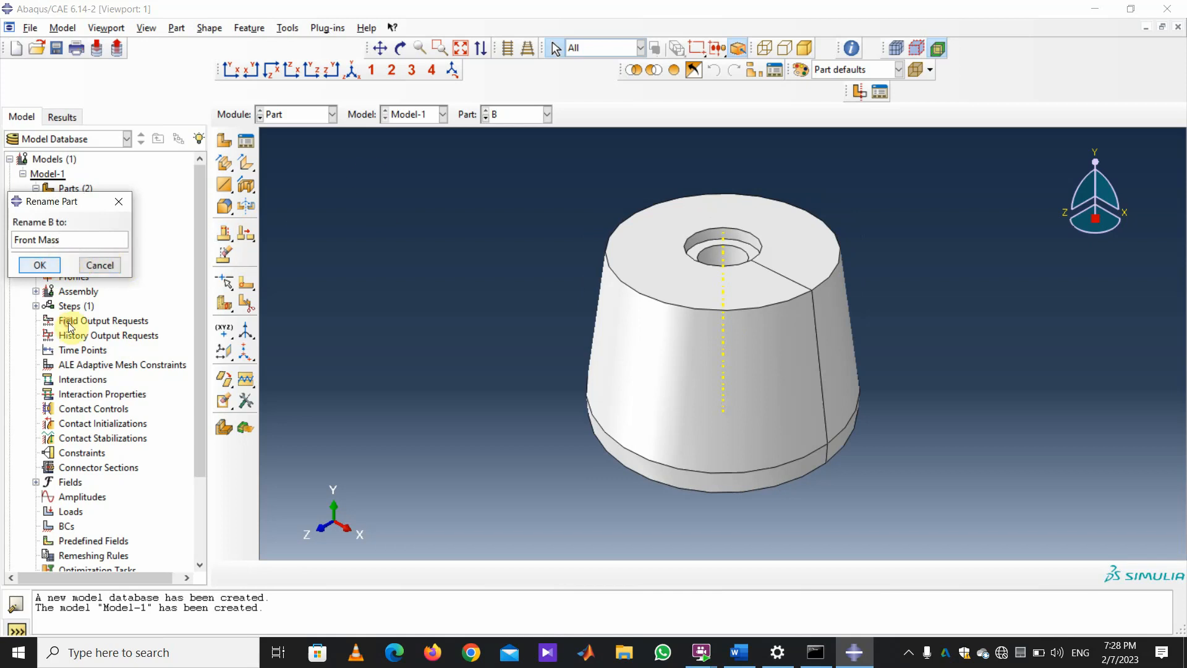
{"action": "left_click", "coordinate": [548, 115]}
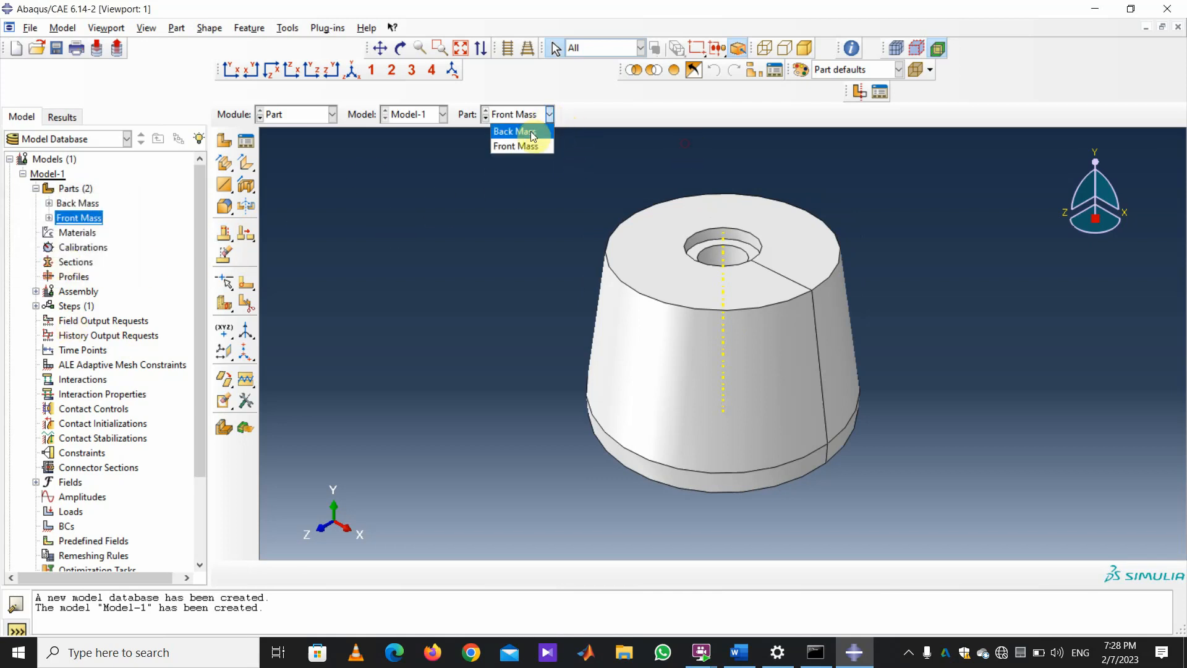
{"action": "left_click", "coordinate": [514, 130]}
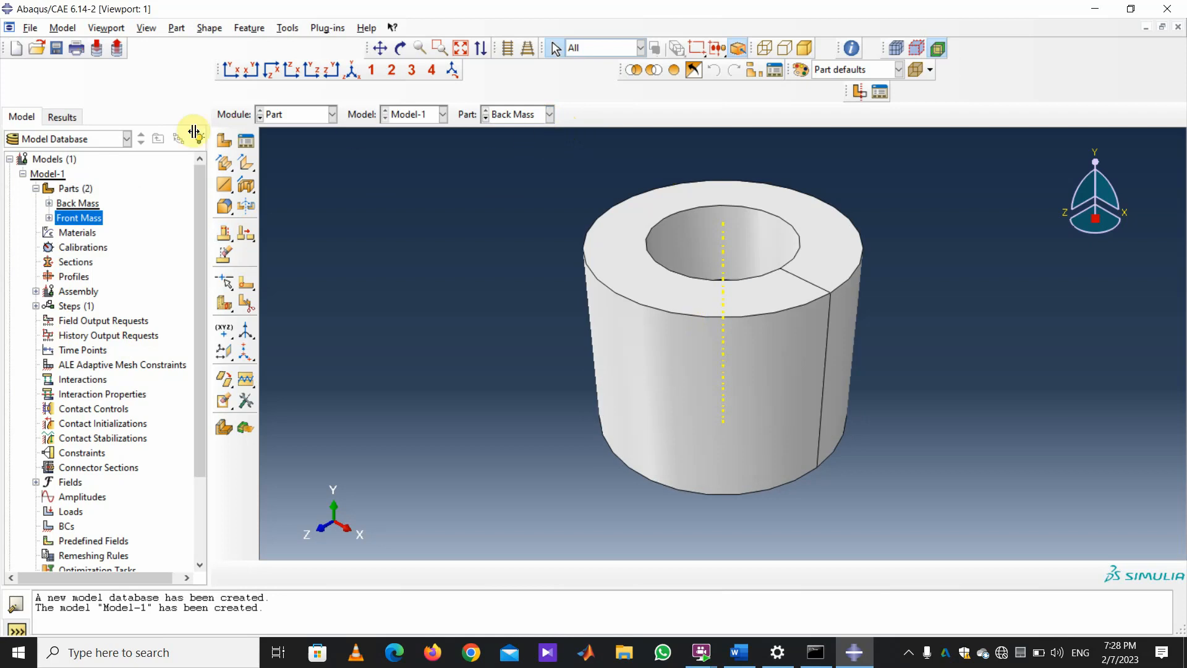
Create a 3D deformable revolved solid part named 'Pre-Stressing Bolt'.
{"action": "left_click", "coordinate": [222, 141]}
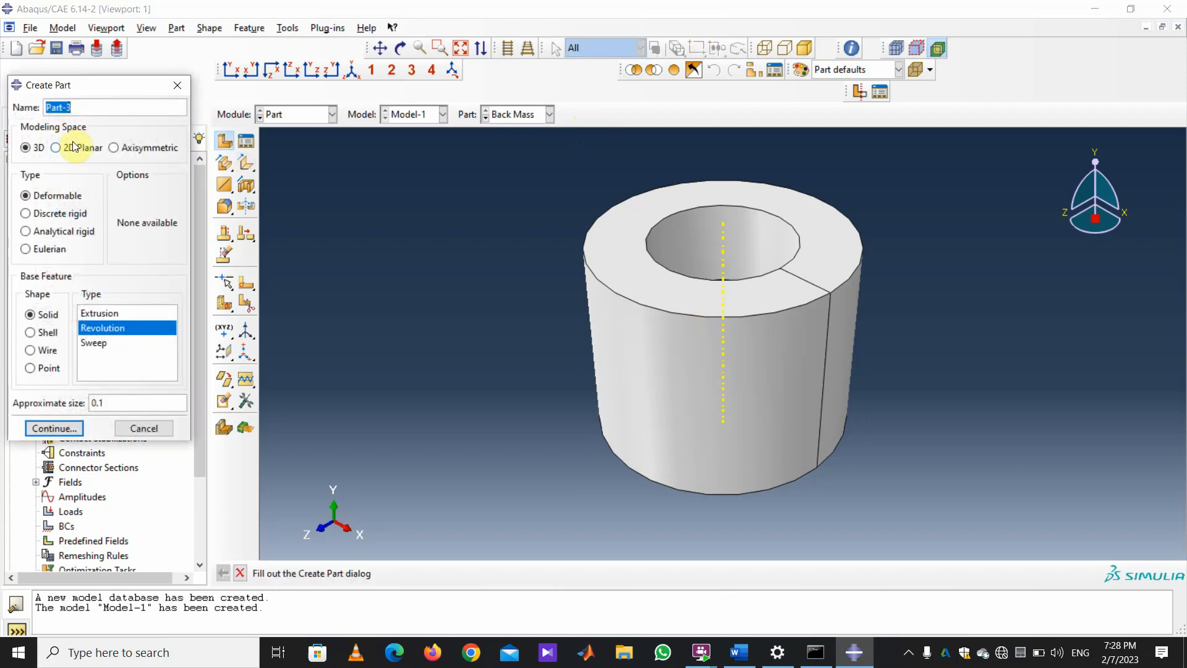
{"action": "type", "text": "Pre-Stress"}
{"action": "type", "text": "ing Bolt"}
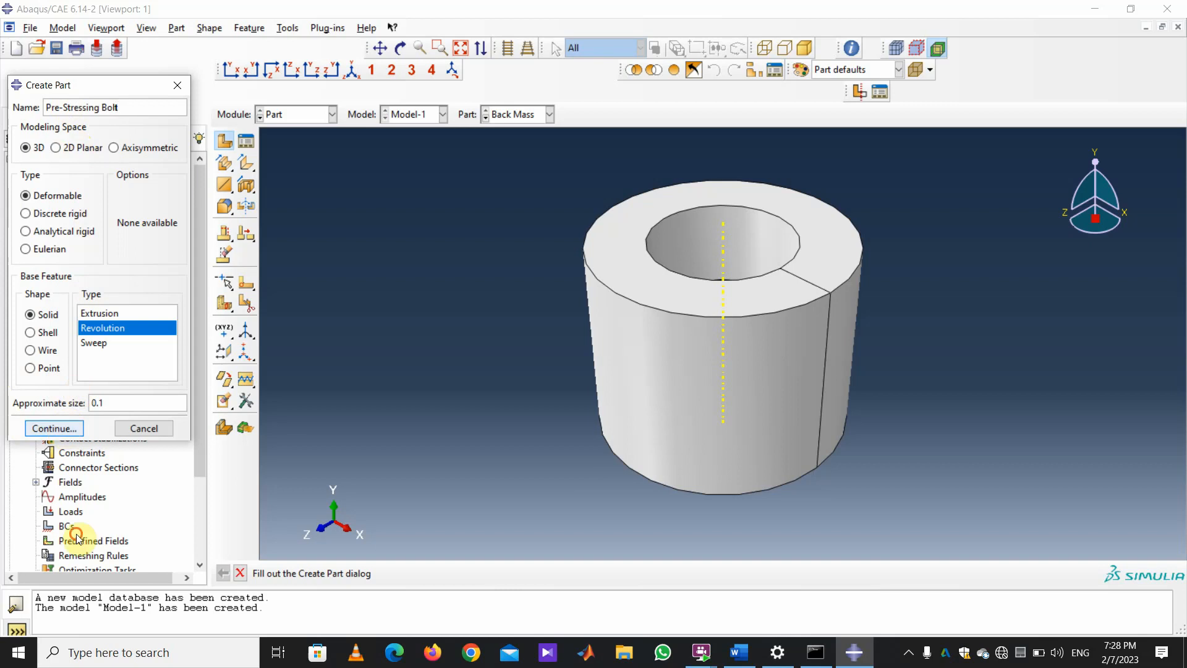
{"action": "left_click", "coordinate": [56, 428]}
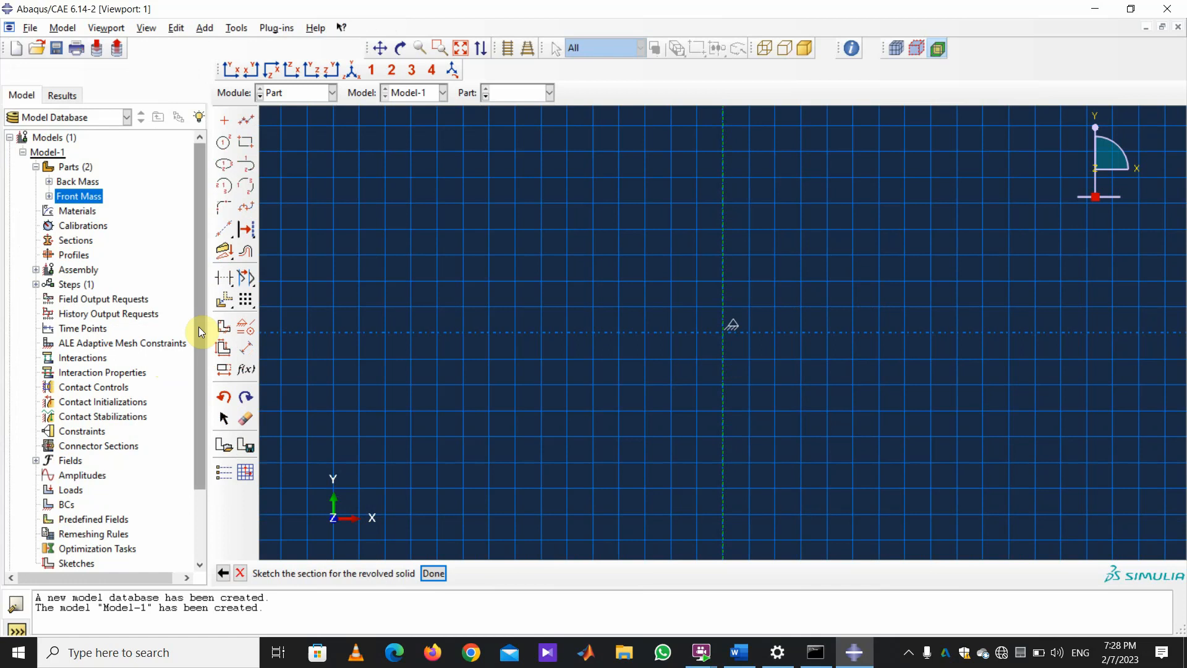
Draw a closed, tall, narrow outline with a small top step, starting at the origin.
{"action": "left_click", "coordinate": [245, 347]}
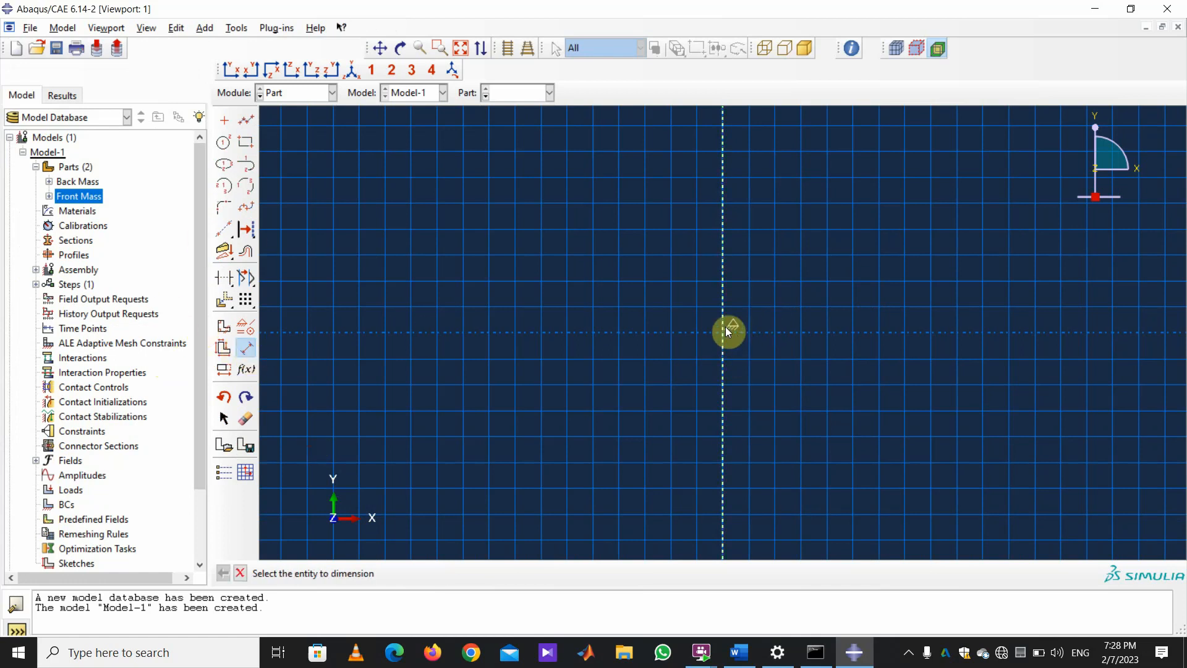
{"action": "left_click", "coordinate": [246, 120]}
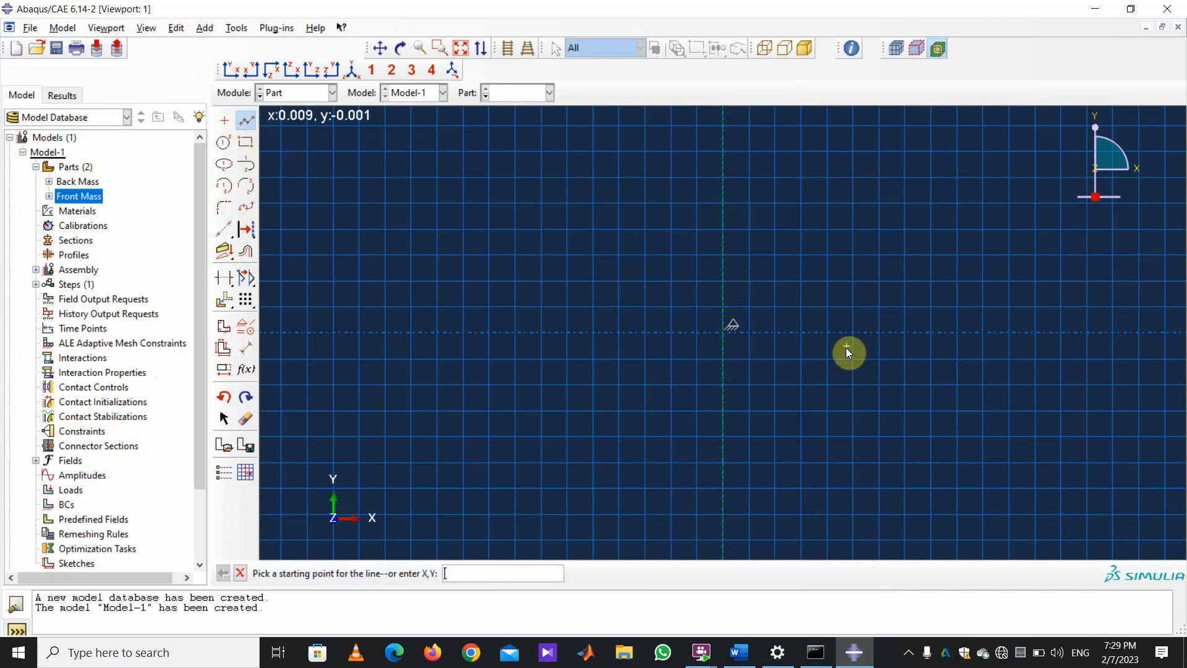
{"action": "left_click", "coordinate": [727, 332]}
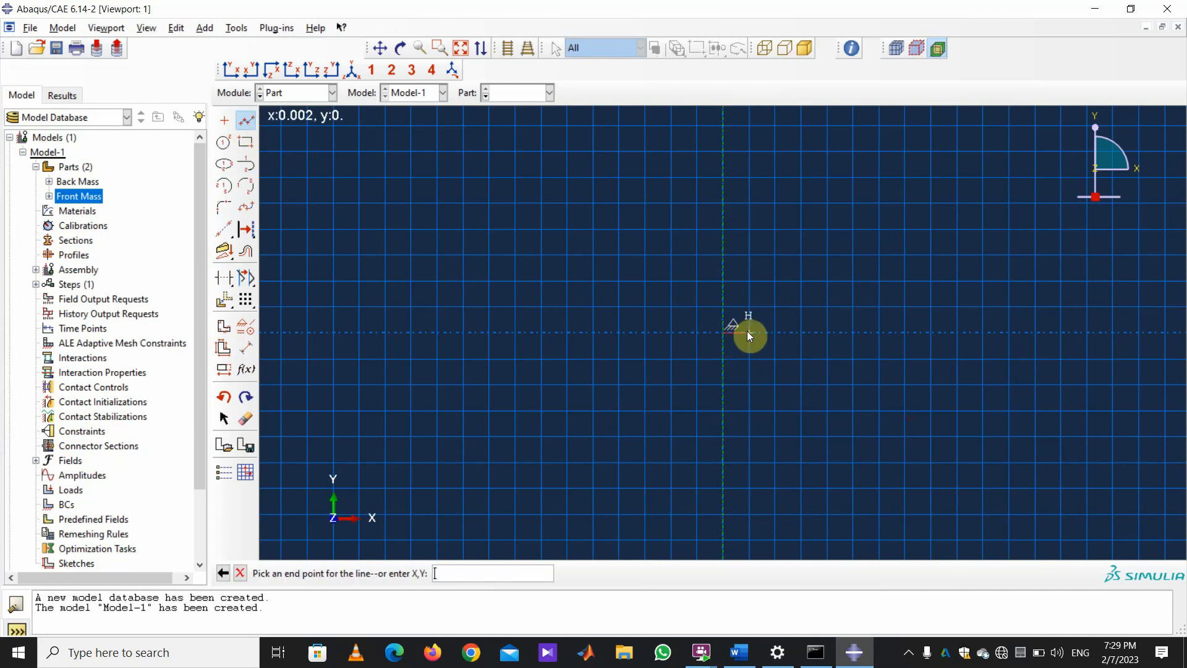
{"action": "left_click", "coordinate": [748, 332]}
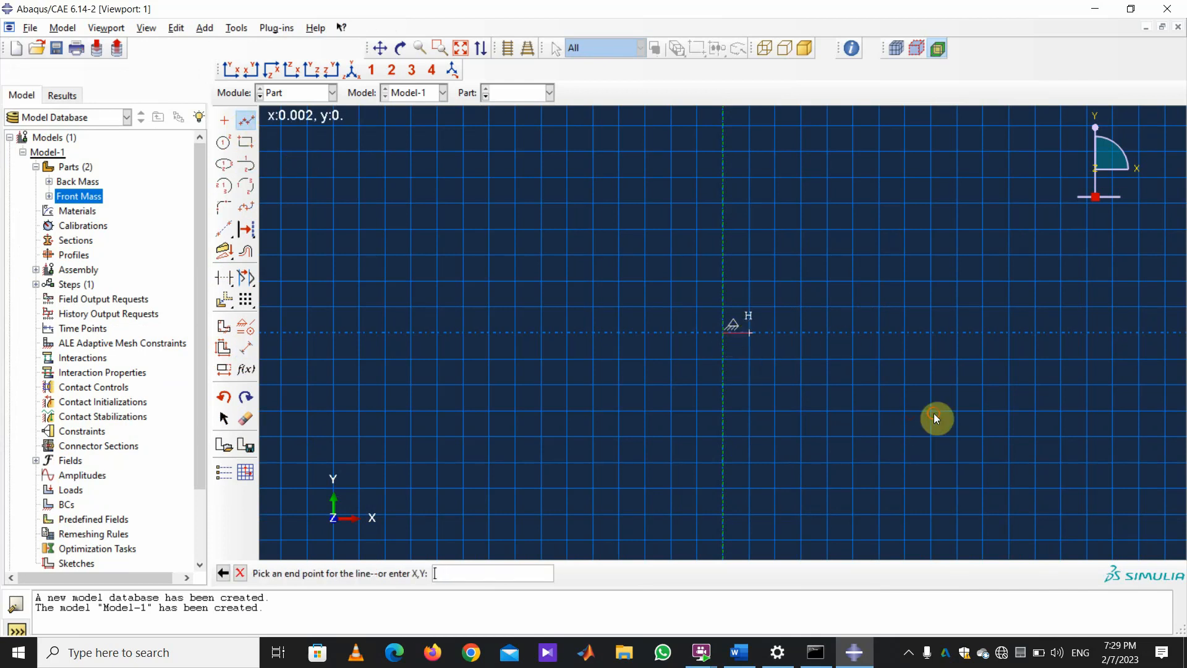
{"action": "left_click", "coordinate": [750, 203]}
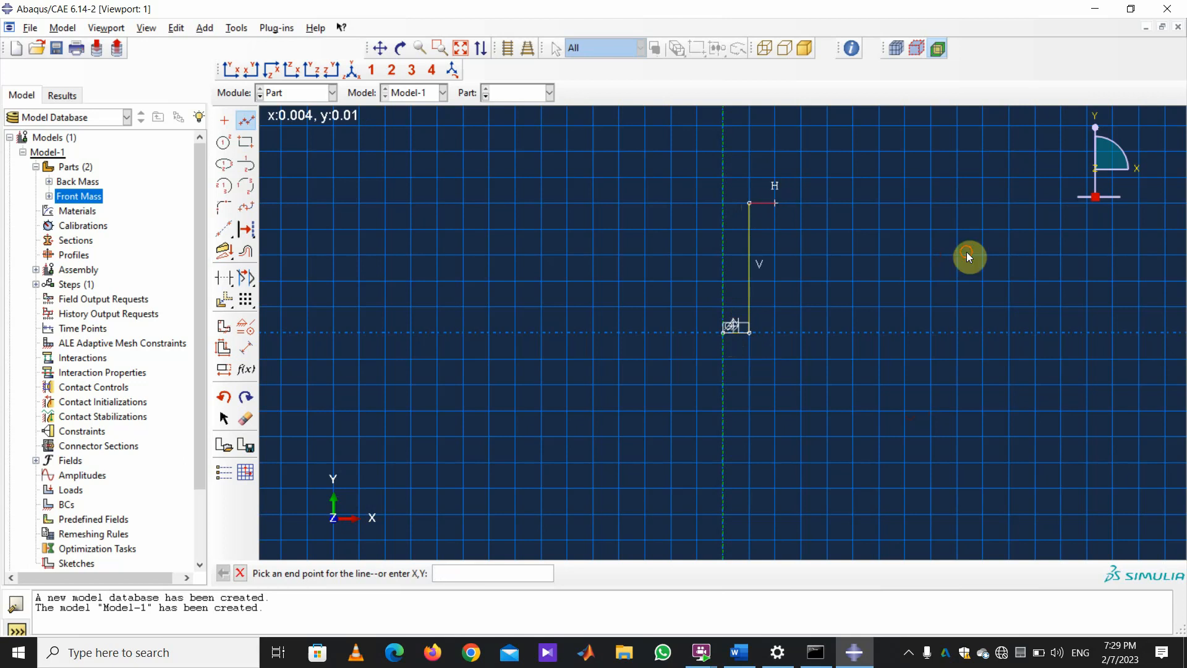
{"action": "left_click", "coordinate": [775, 203]}
{"action": "left_click", "coordinate": [776, 177]}
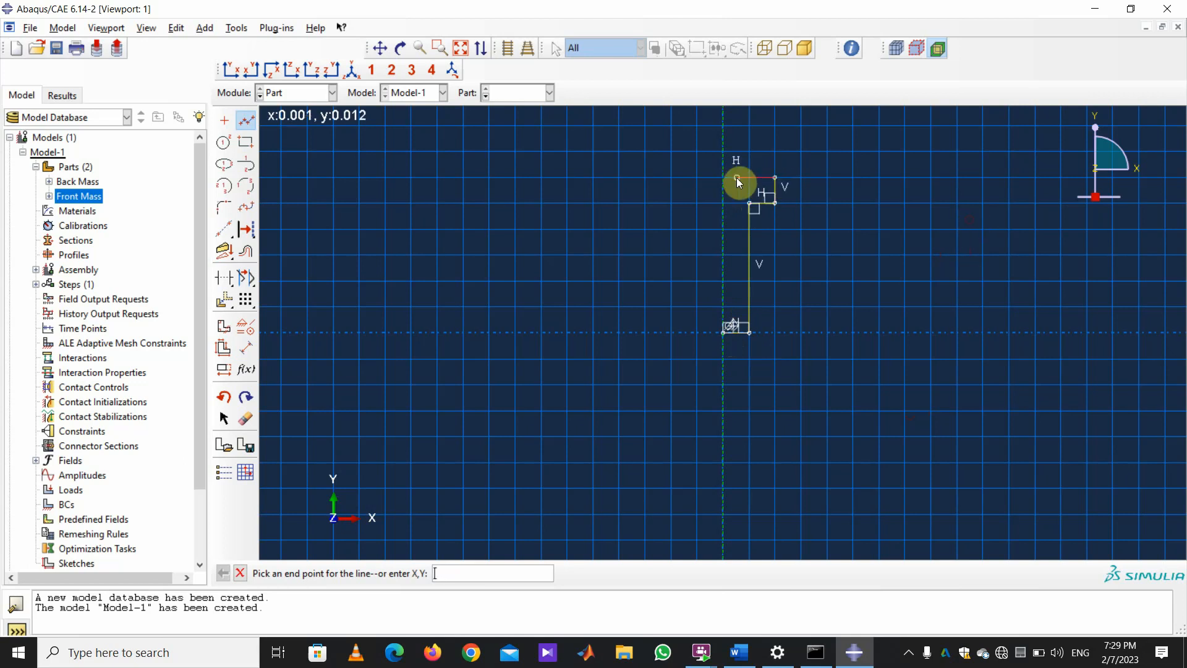
{"action": "left_click", "coordinate": [724, 178]}
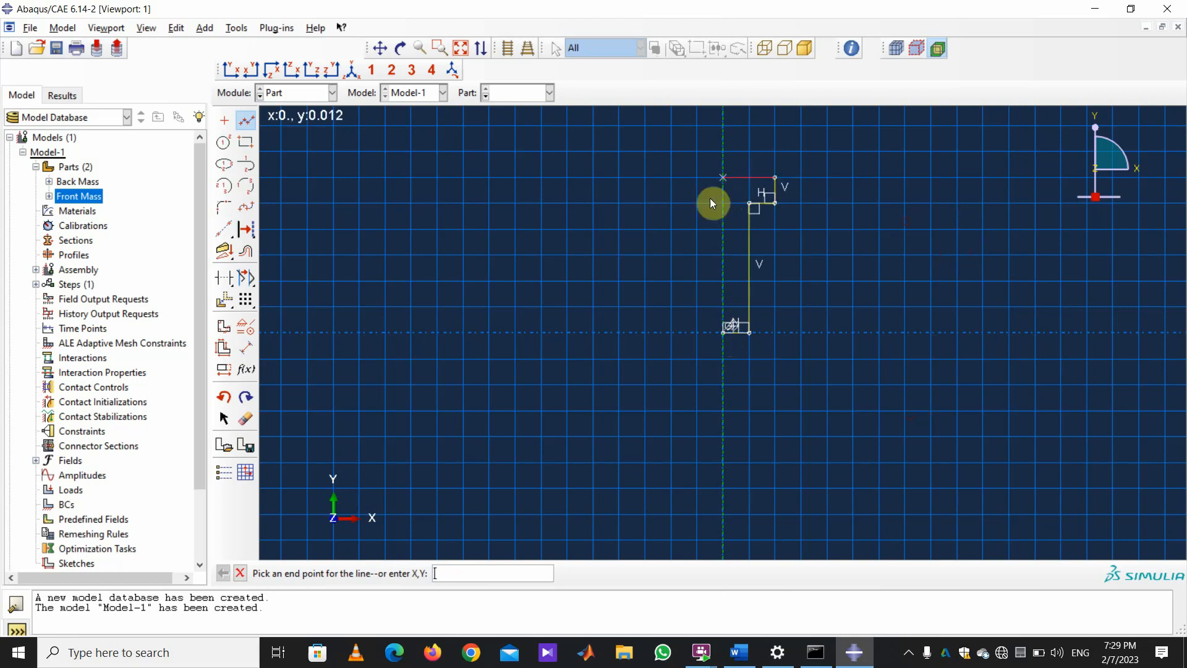
{"action": "left_click", "coordinate": [724, 332]}
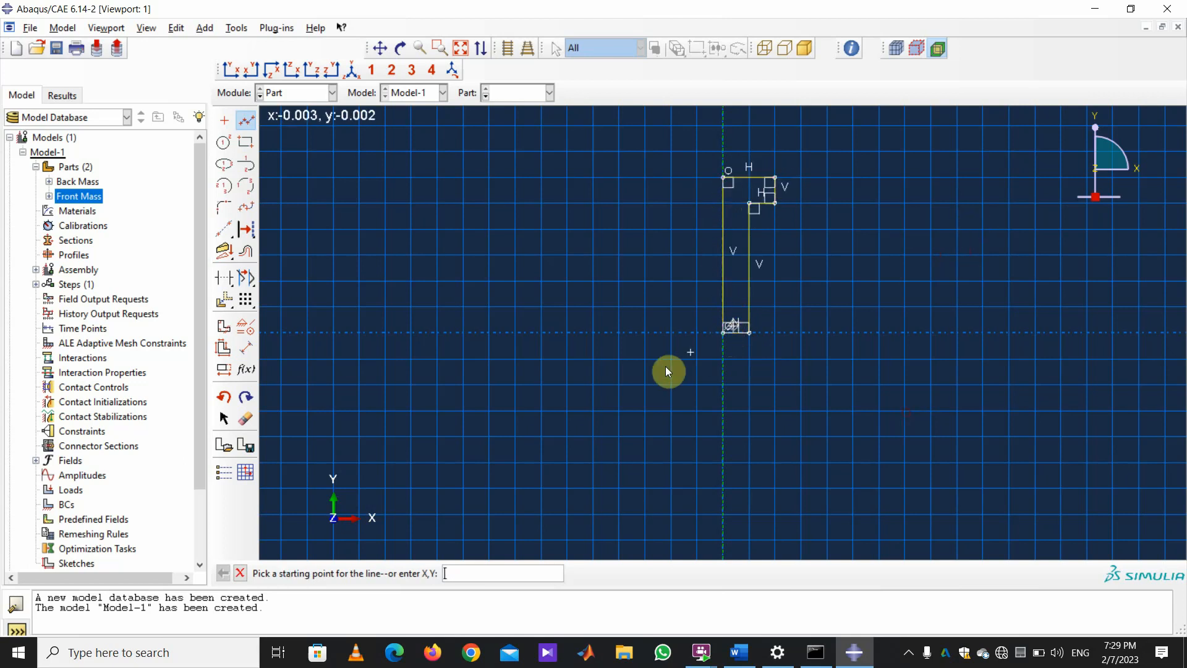
{"action": "left_click", "coordinate": [247, 349]}
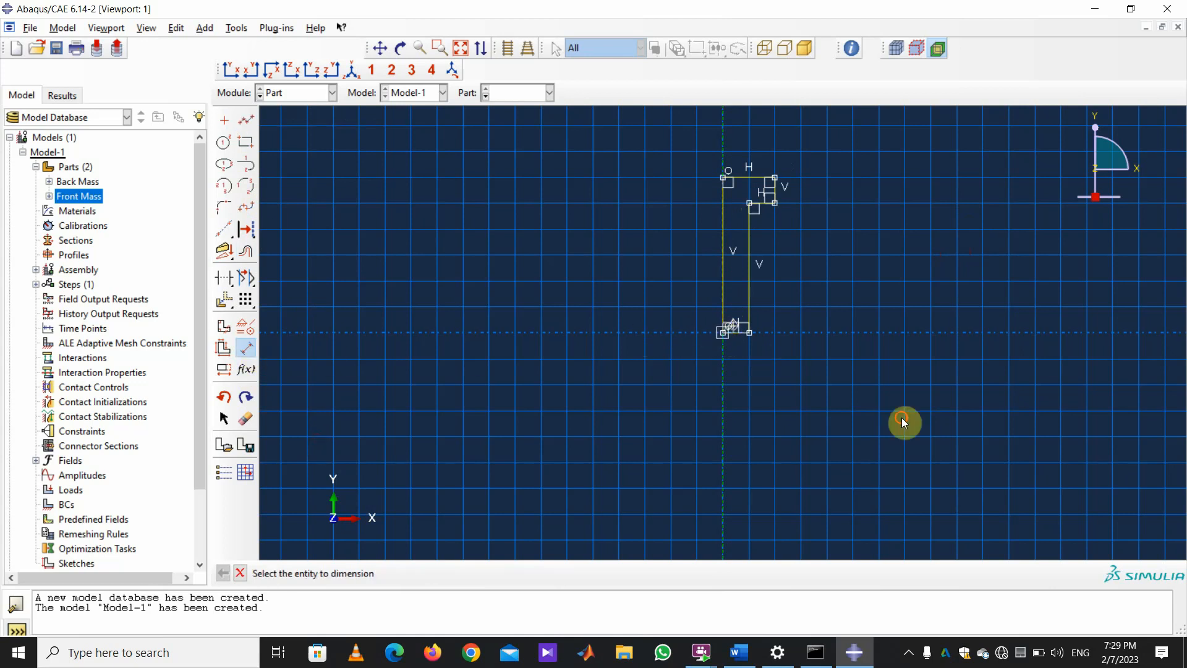
Add a 0.005 bottom width dimension, then undo it.
{"action": "left_click", "coordinate": [749, 333]}
{"action": "left_click", "coordinate": [746, 333]}
{"action": "left_click", "coordinate": [753, 388]}
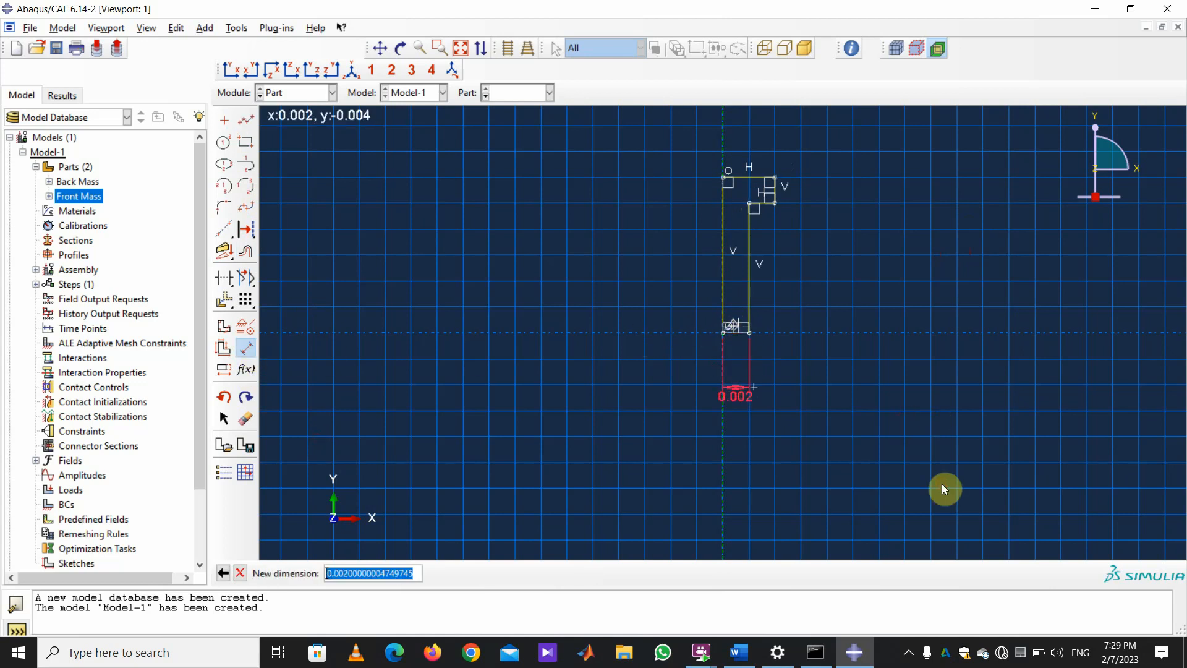
{"action": "type", "text": ".005"}
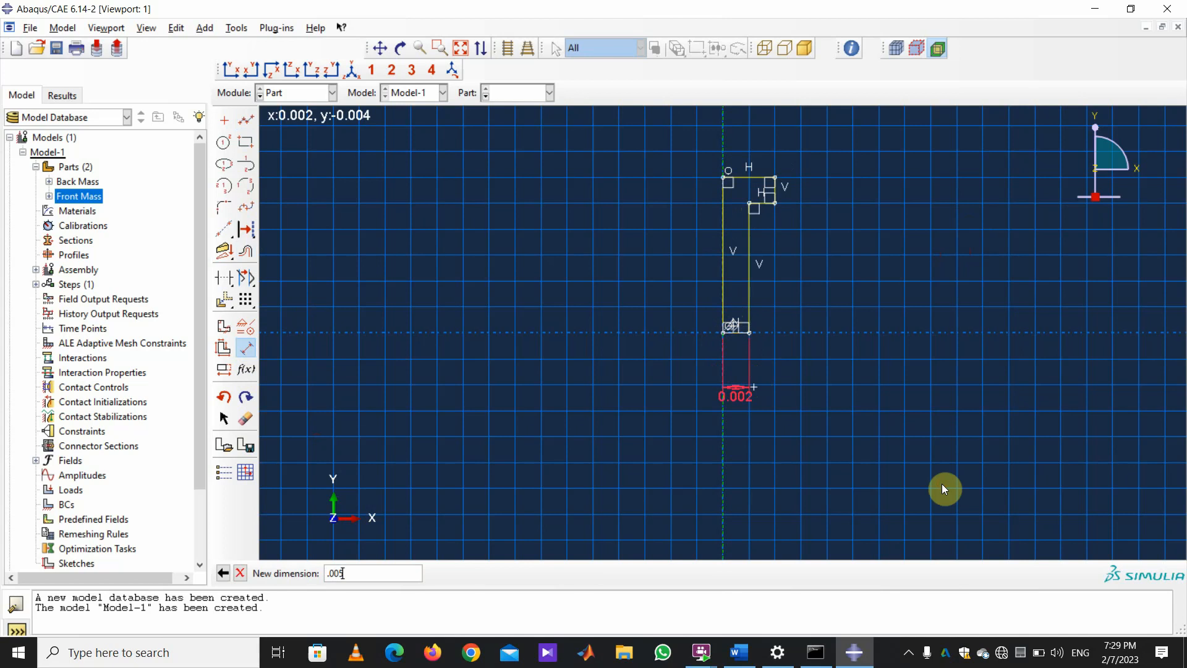
{"action": "key", "text": "Return"}
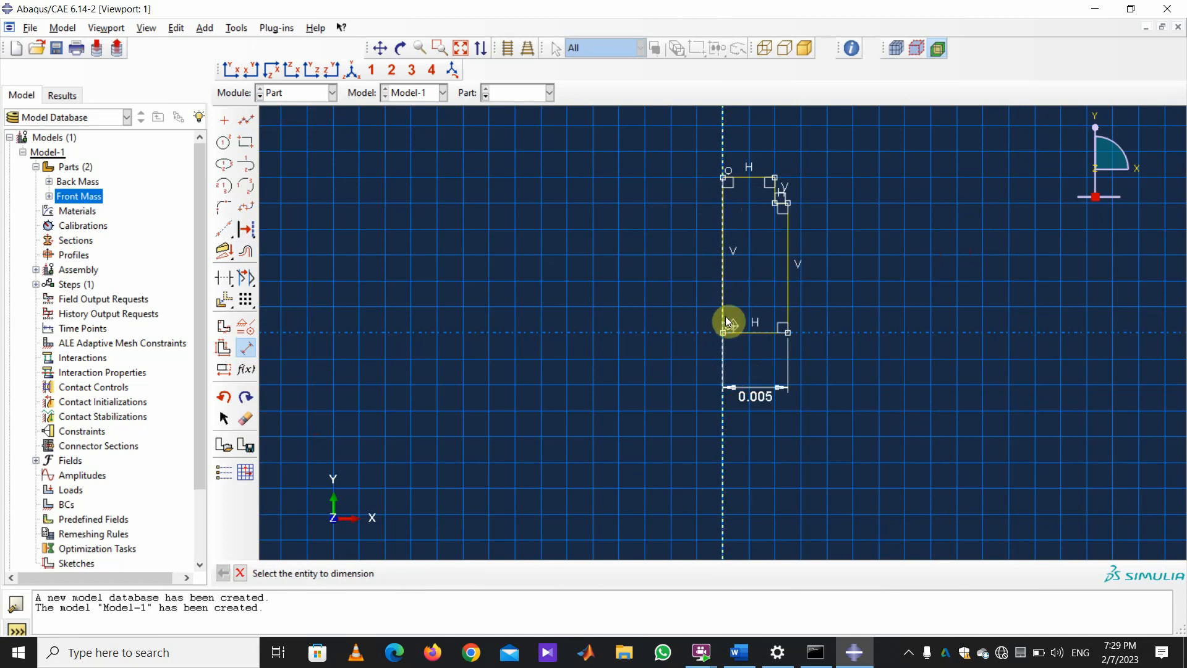
{"action": "key", "text": "ctrl+z"}
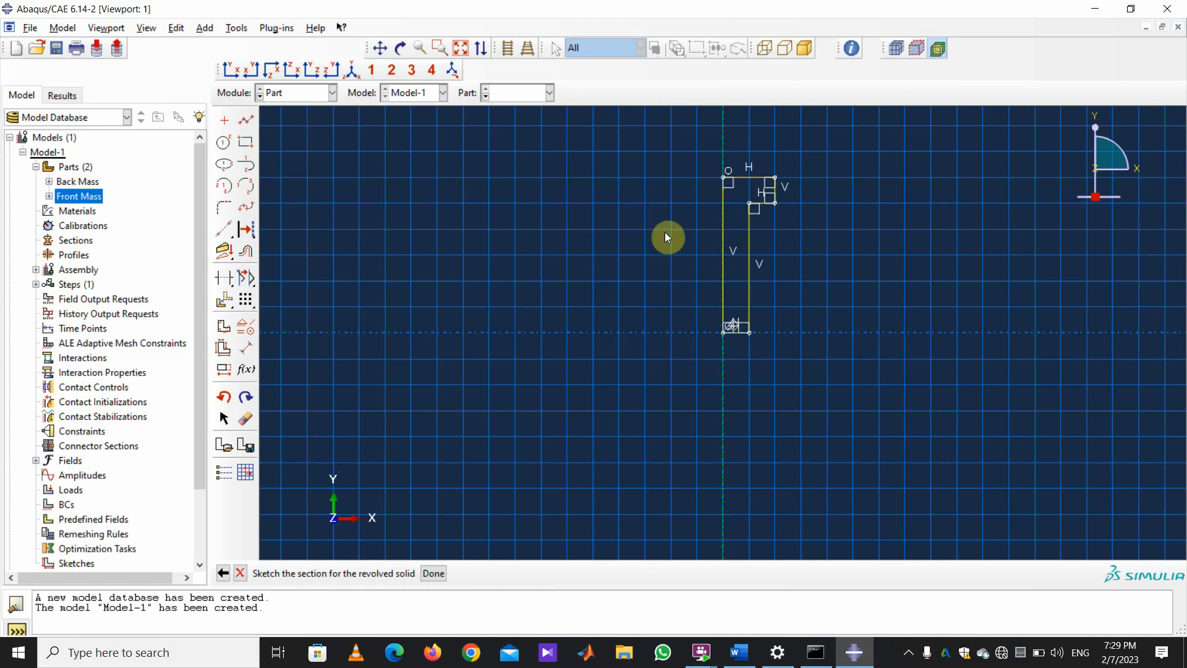
Dimension the head width to 0.008 and the shank width to 0.005.
{"action": "left_click", "coordinate": [246, 348]}
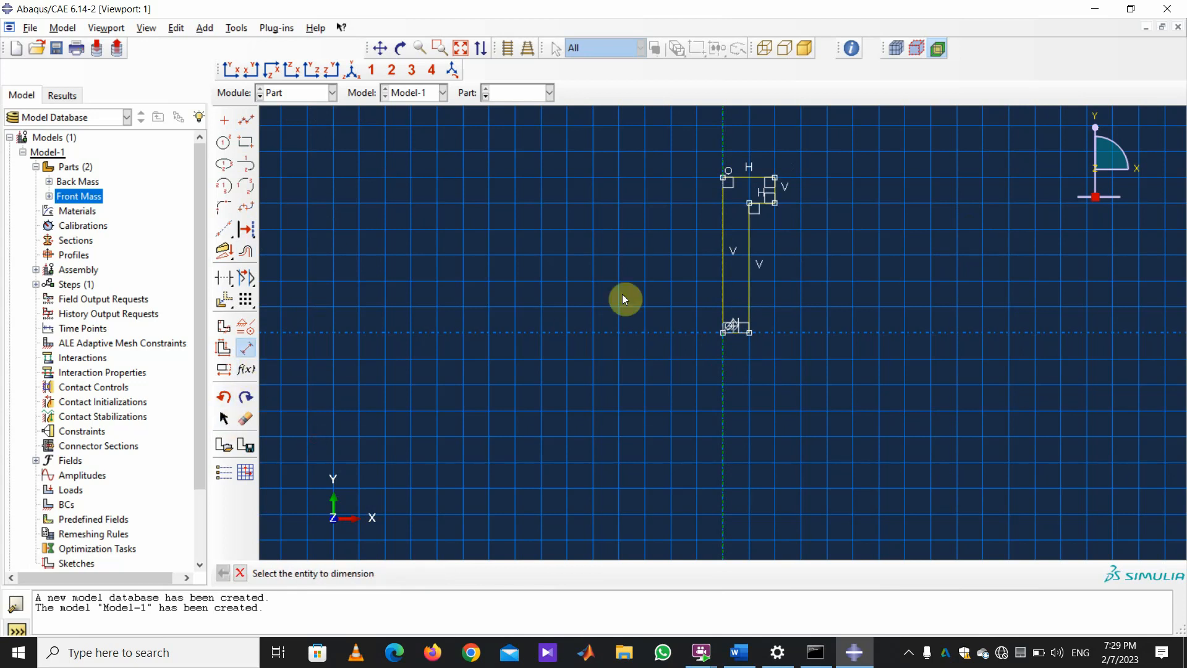
{"action": "left_click", "coordinate": [775, 202]}
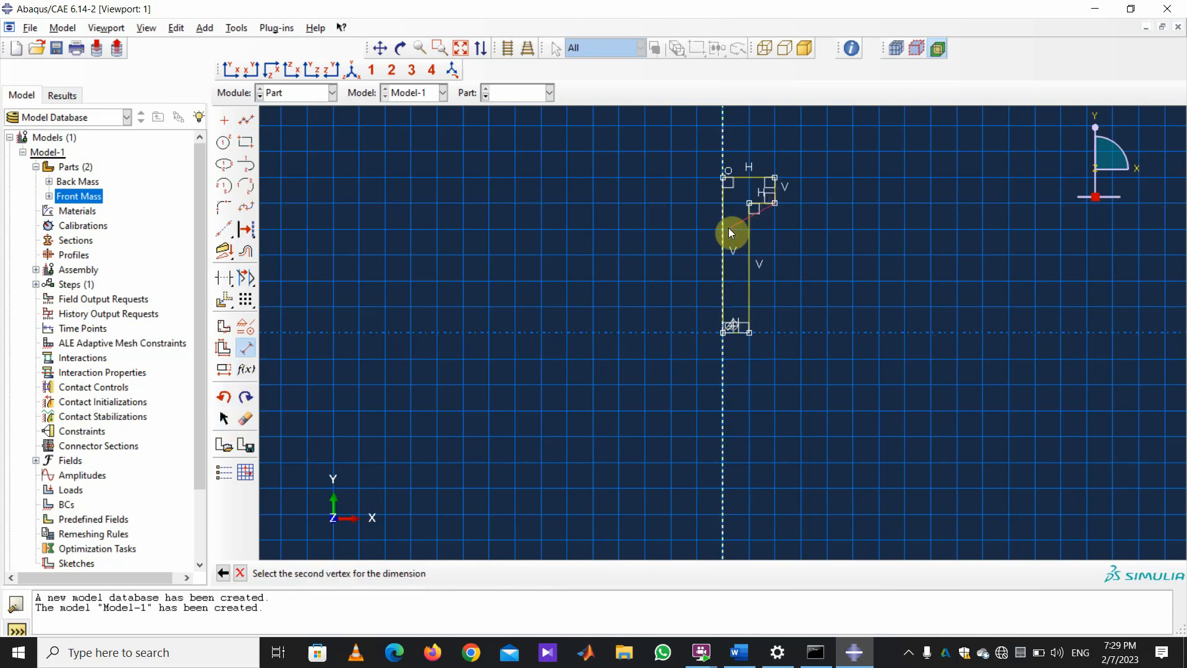
{"action": "left_click", "coordinate": [722, 232]}
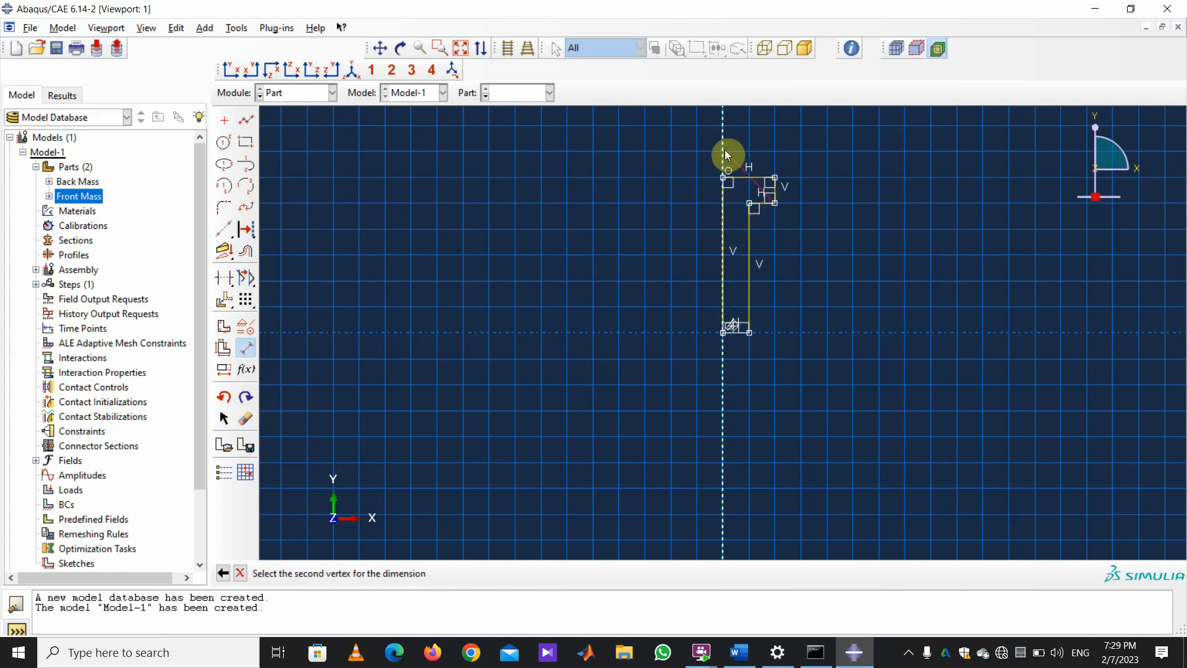
{"action": "left_click", "coordinate": [741, 142]}
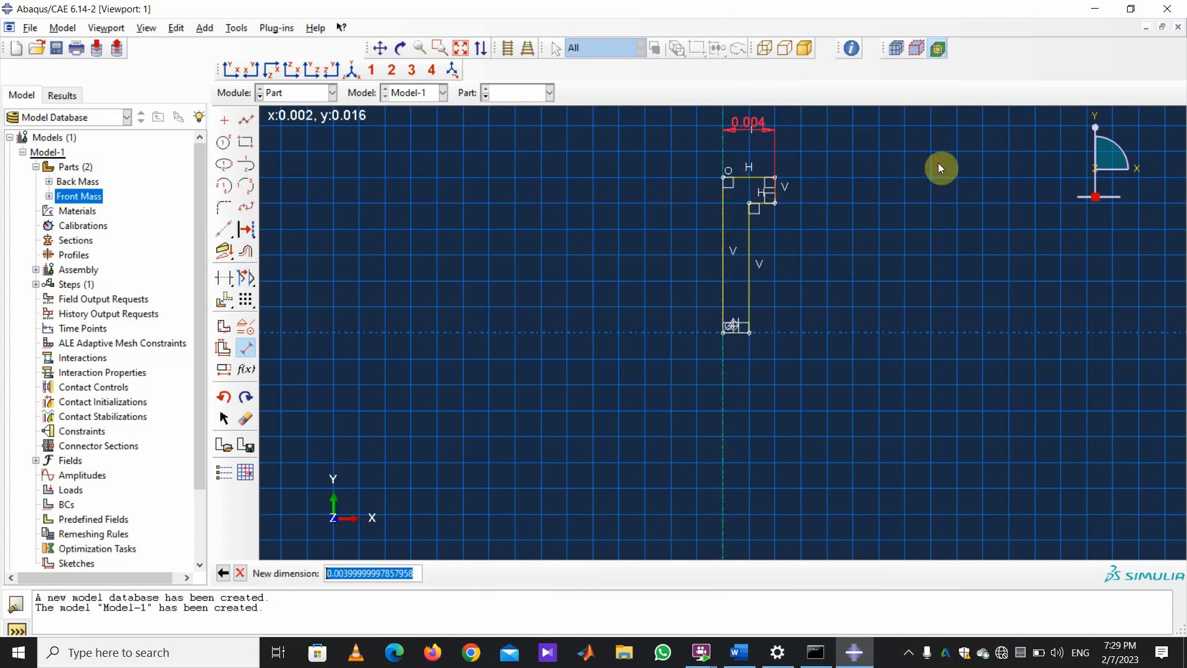
{"action": "type", "text": ".008"}
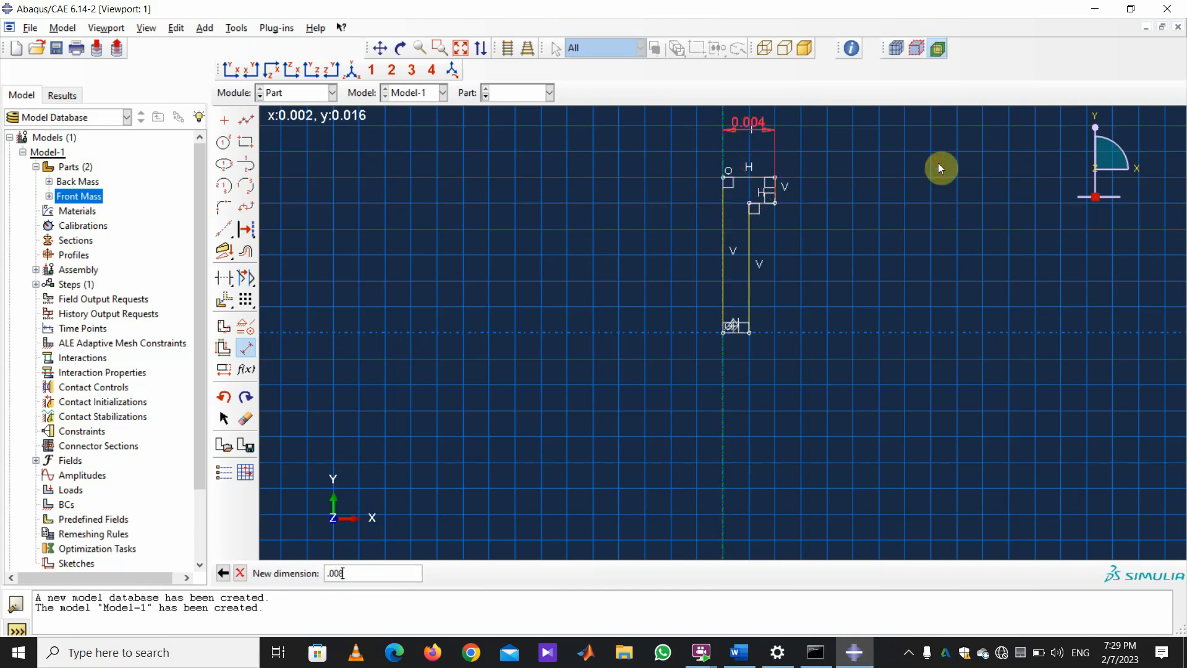
{"action": "key", "text": "Return"}
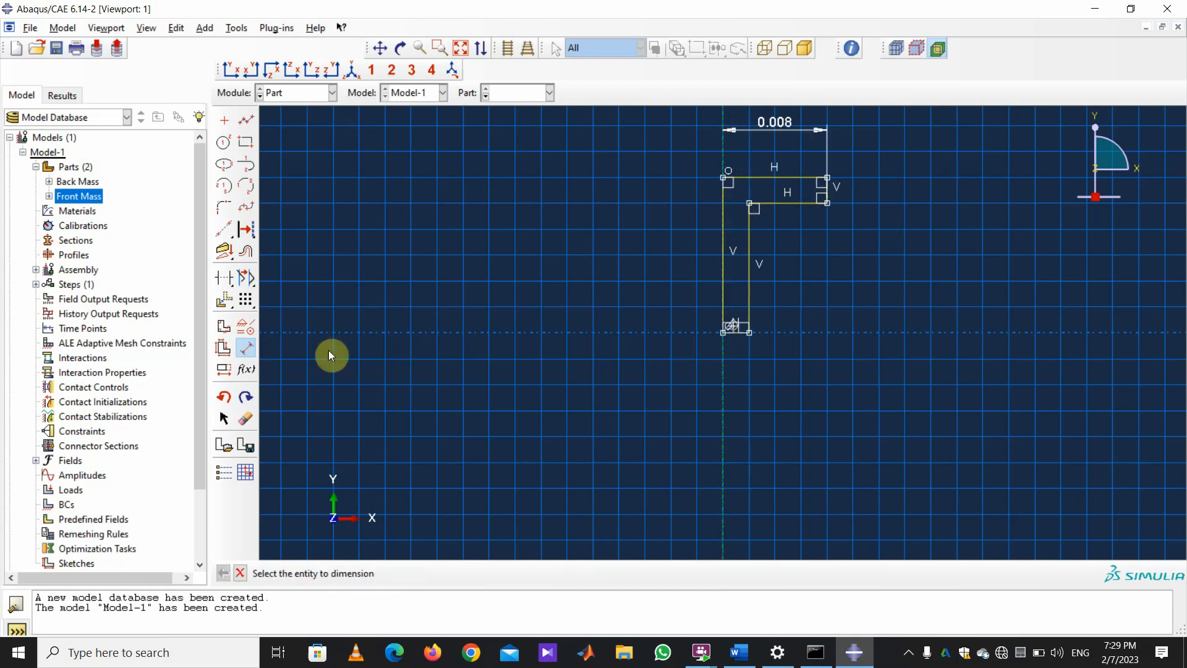
{"action": "left_click", "coordinate": [742, 335]}
{"action": "left_click", "coordinate": [729, 336]}
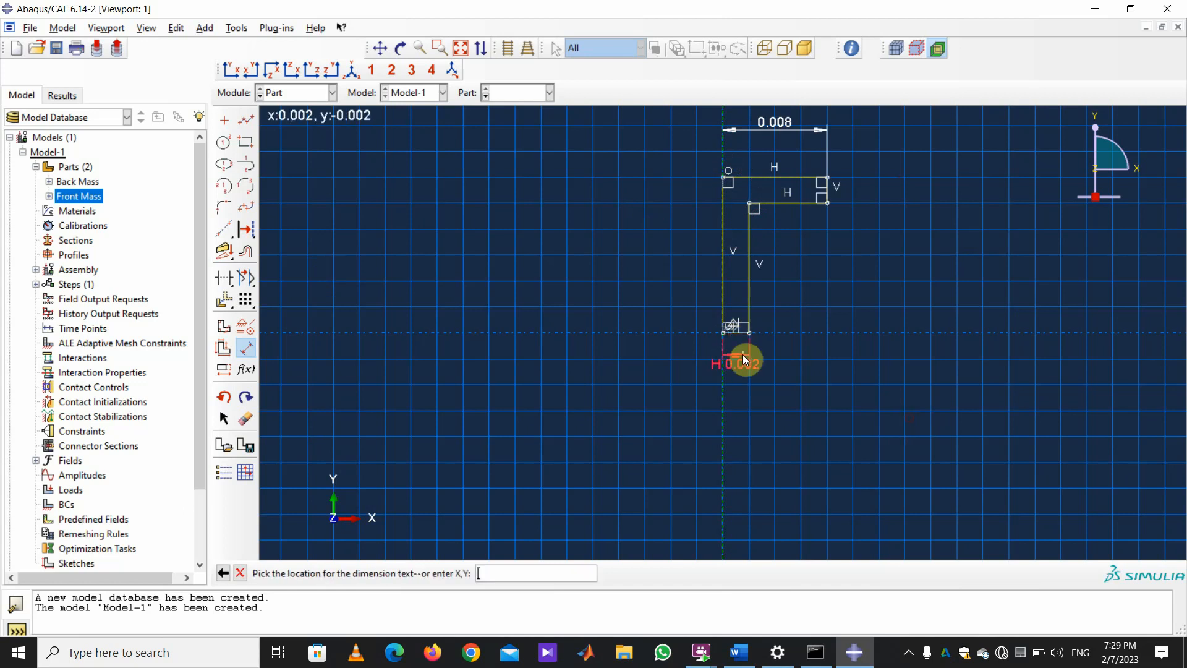
{"action": "left_click", "coordinate": [744, 354]}
{"action": "type", "text": ".005"}
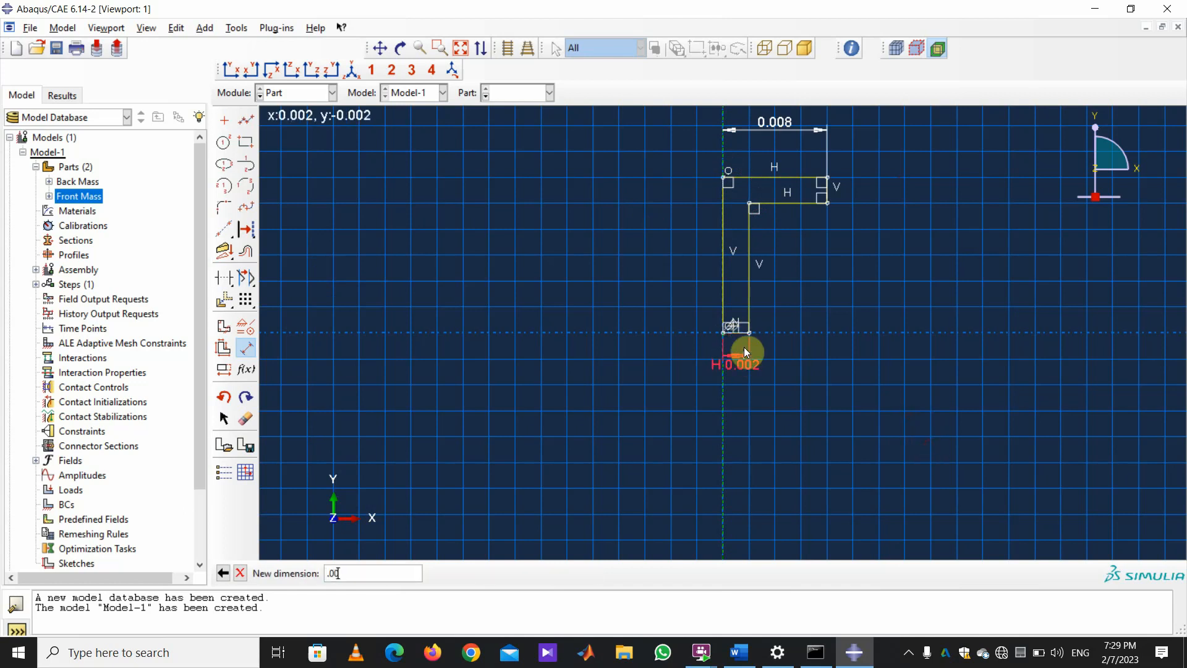
{"action": "key", "text": "Return"}
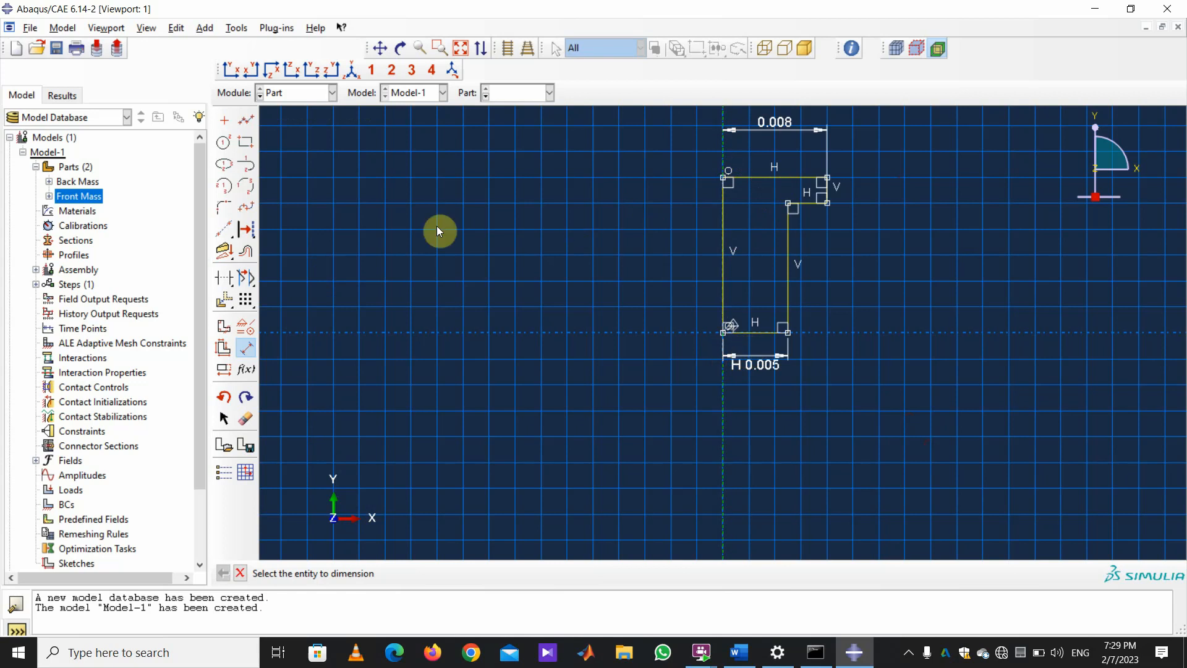
Dimension the head height to 0.01 and the shank length to 0.05.
{"action": "left_click", "coordinate": [827, 202]}
{"action": "left_click", "coordinate": [827, 179]}
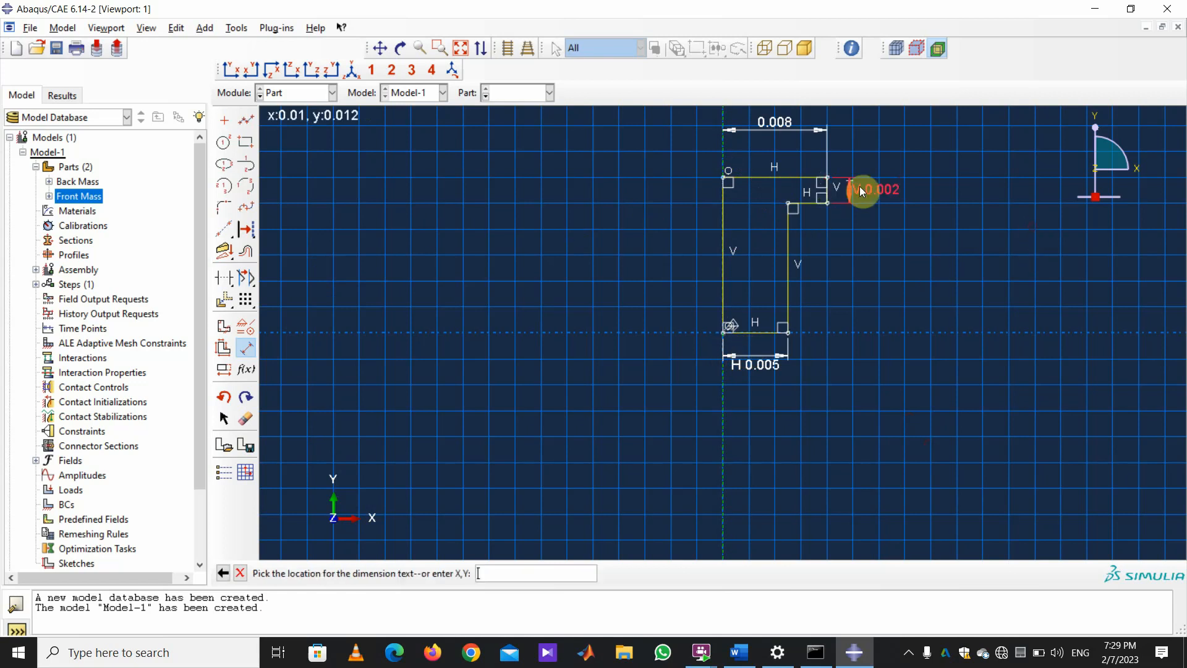
{"action": "left_click", "coordinate": [1108, 245]}
{"action": "type", "text": "0.01"}
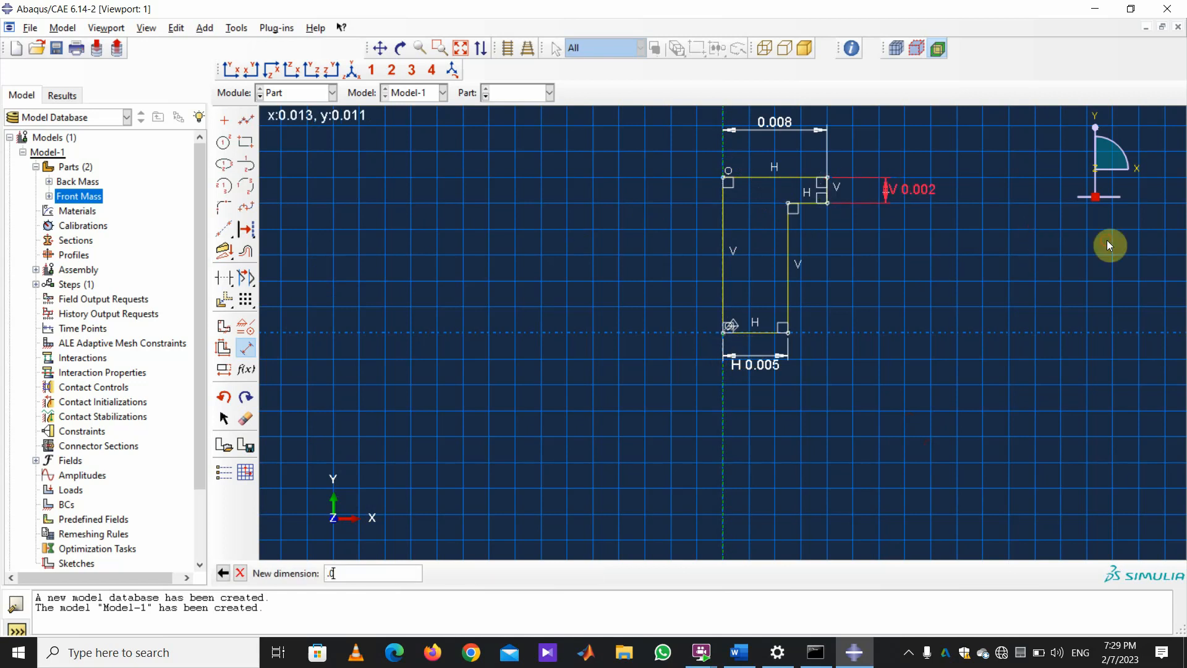
{"action": "key", "text": "Return"}
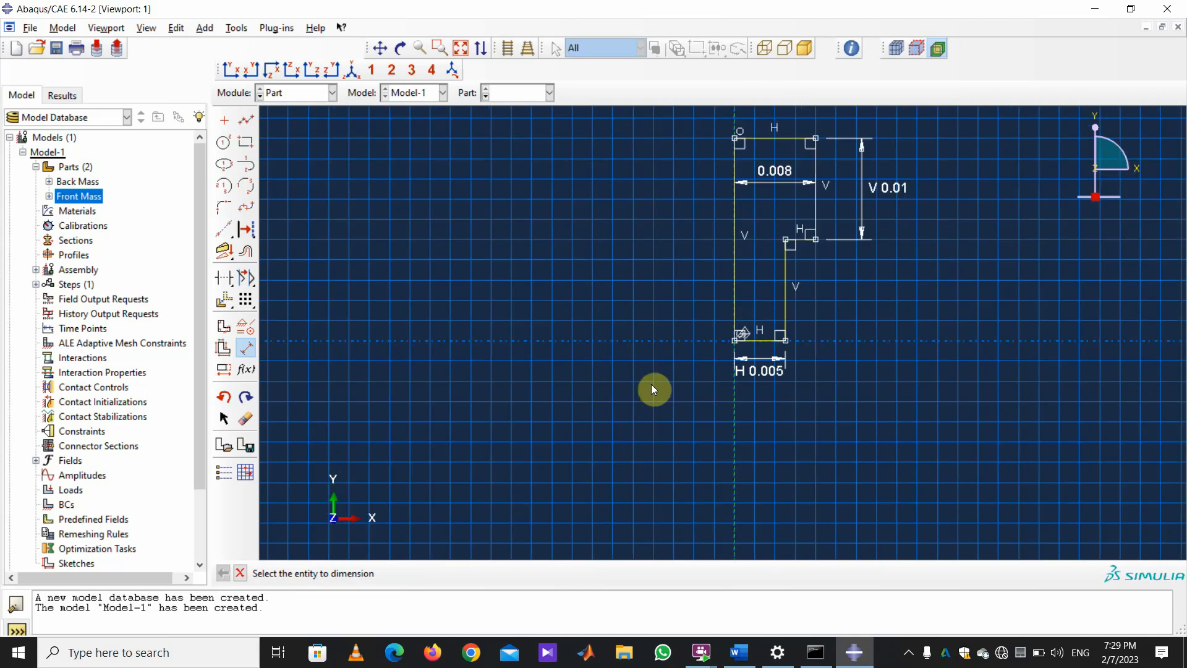
{"action": "left_click", "coordinate": [786, 340]}
{"action": "left_click", "coordinate": [786, 239]}
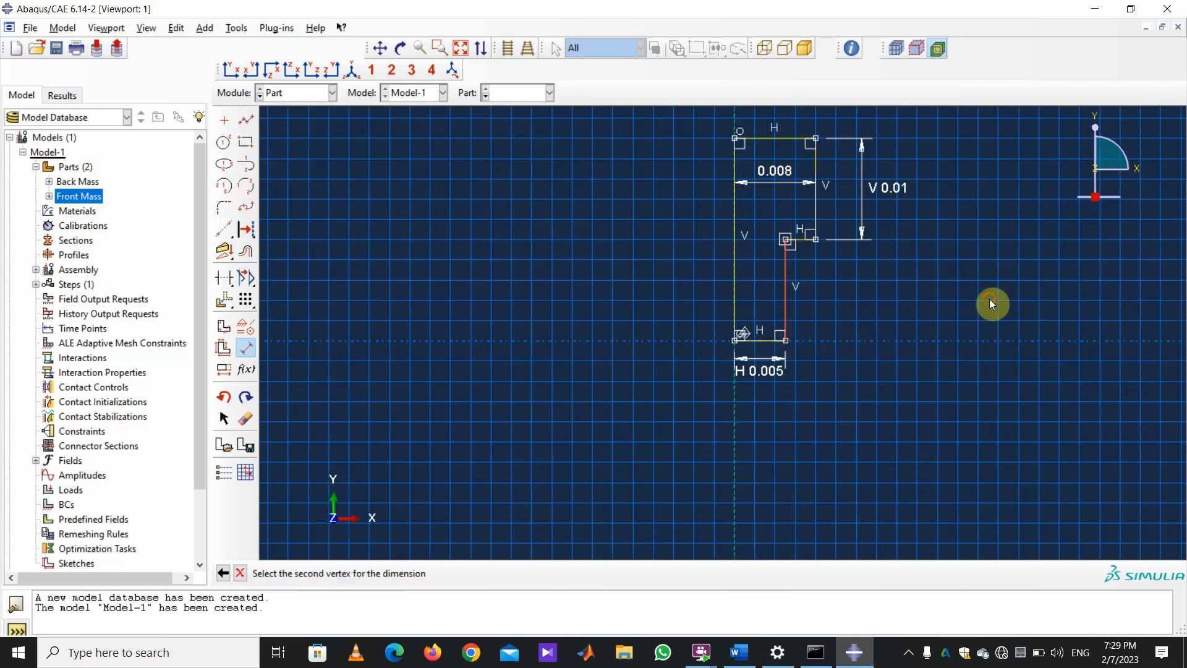
{"action": "left_click", "coordinate": [974, 285]}
{"action": "type", "text": ".0"}
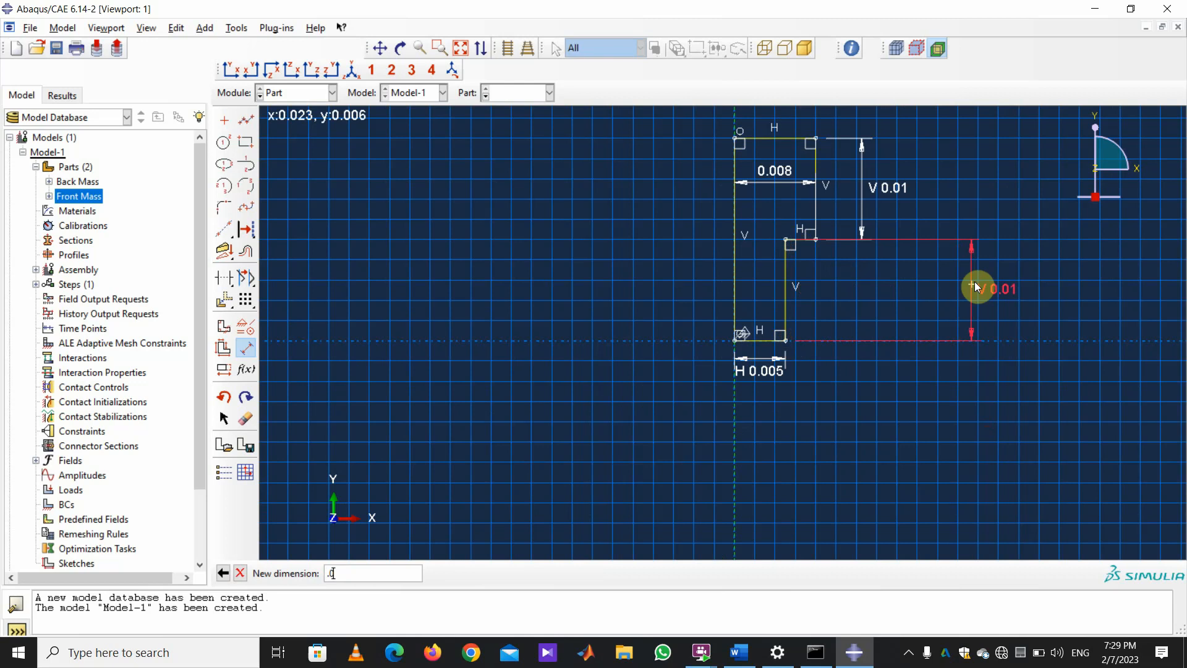
{"action": "key", "text": "Return"}
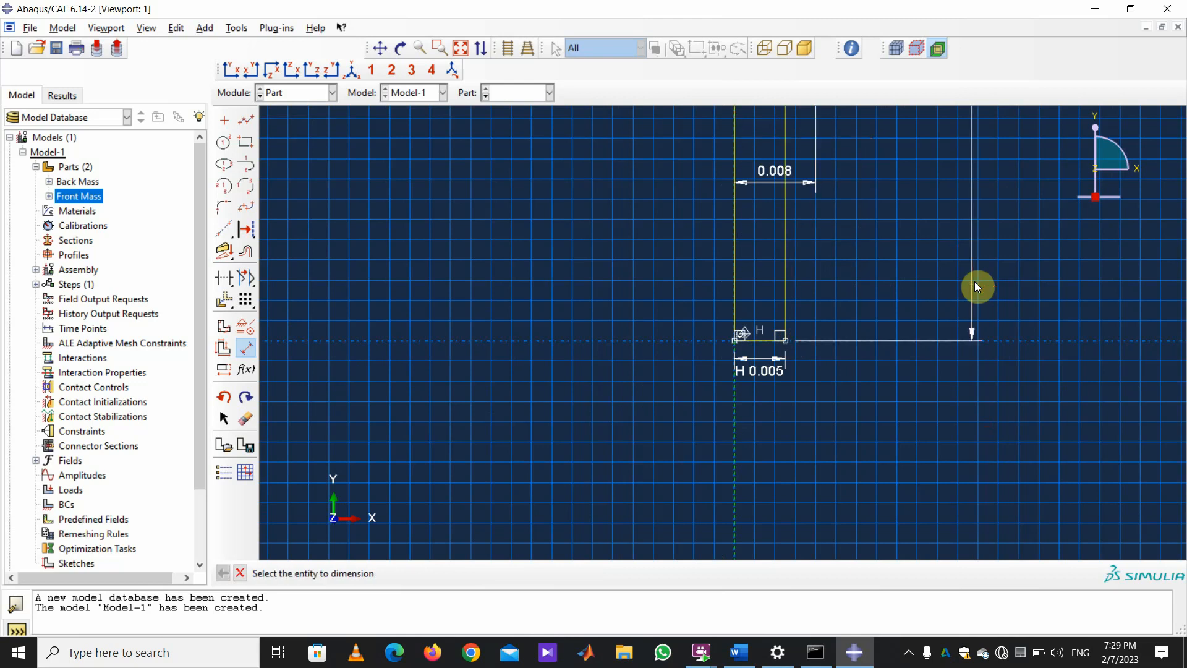
Exit dimensioning and finish the bolt section sketch.
{"action": "scroll", "coordinate": [863, 480], "scroll_direction": "down", "scroll_amount": 3}
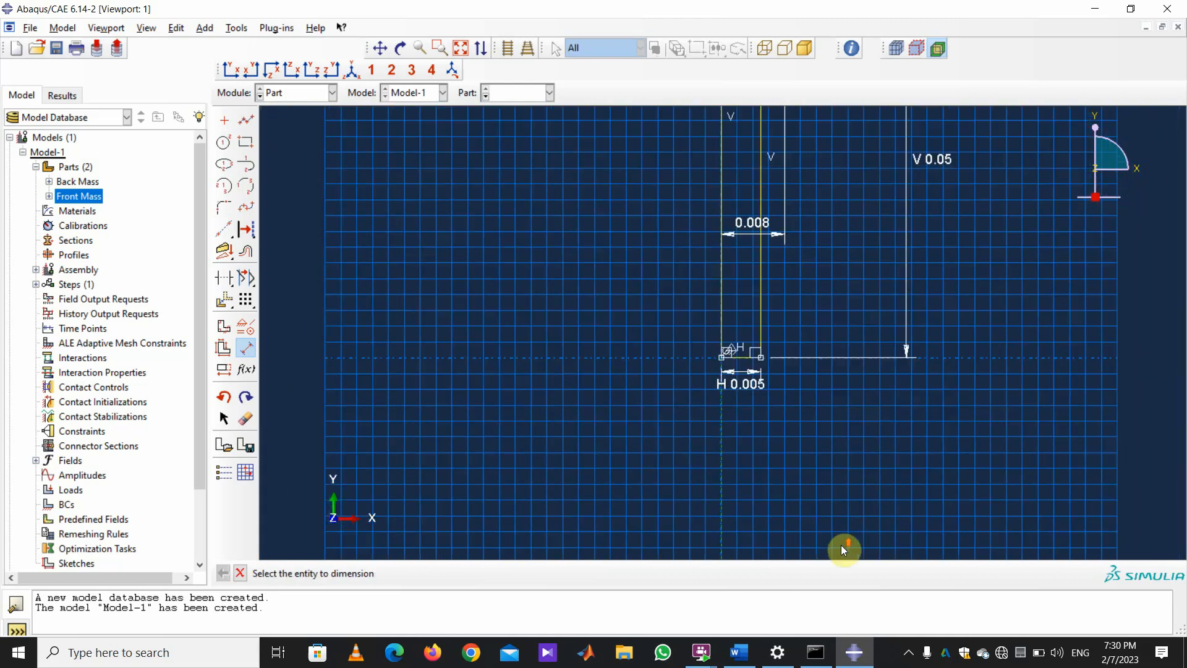
{"action": "scroll", "coordinate": [684, 440], "scroll_direction": "down", "scroll_amount": 3}
{"action": "scroll", "coordinate": [686, 436], "scroll_direction": "down", "scroll_amount": 1}
{"action": "scroll", "coordinate": [922, 194], "scroll_direction": "up", "scroll_amount": 1}
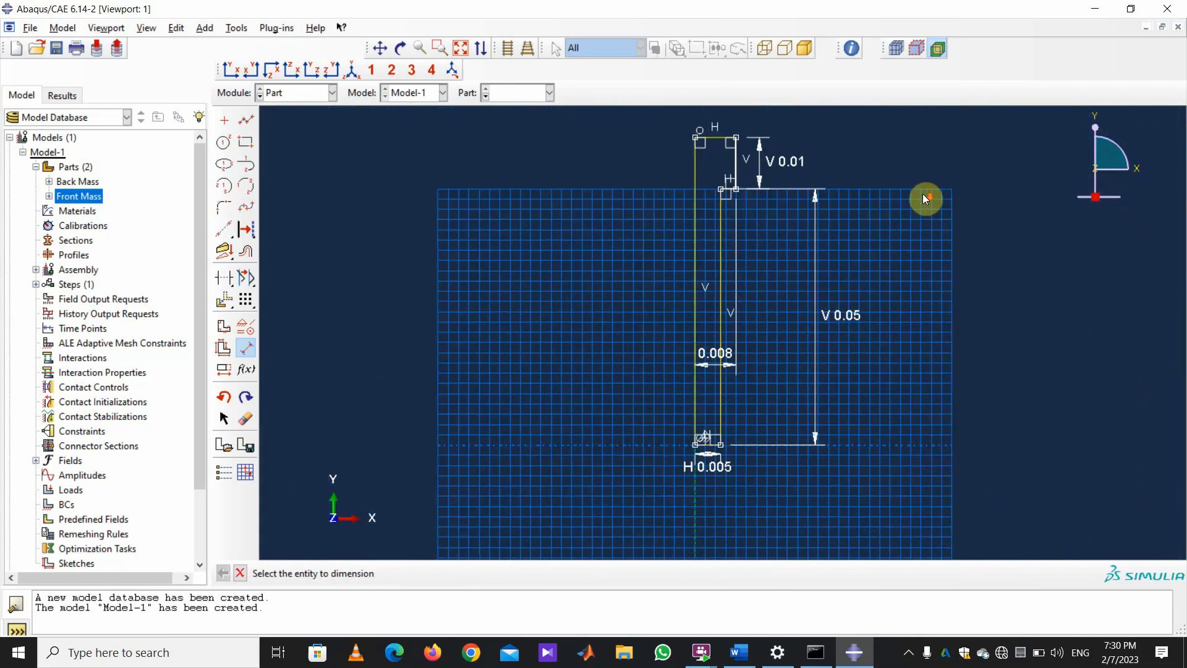
{"action": "left_click", "coordinate": [240, 573]}
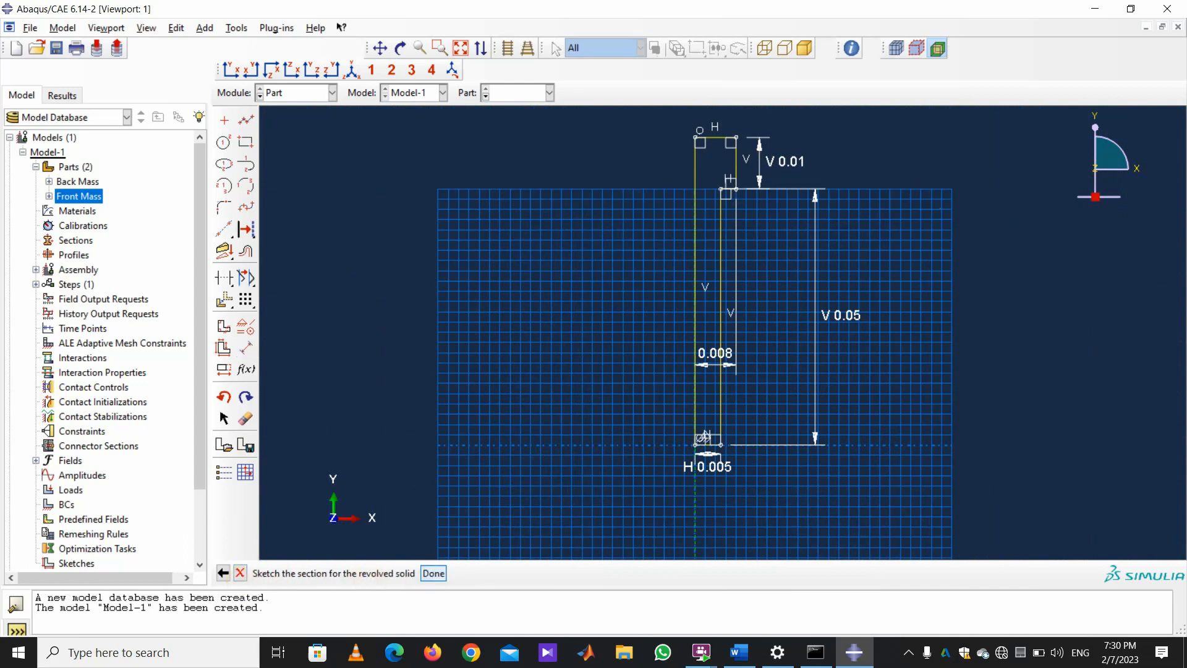
{"action": "left_click", "coordinate": [433, 573]}
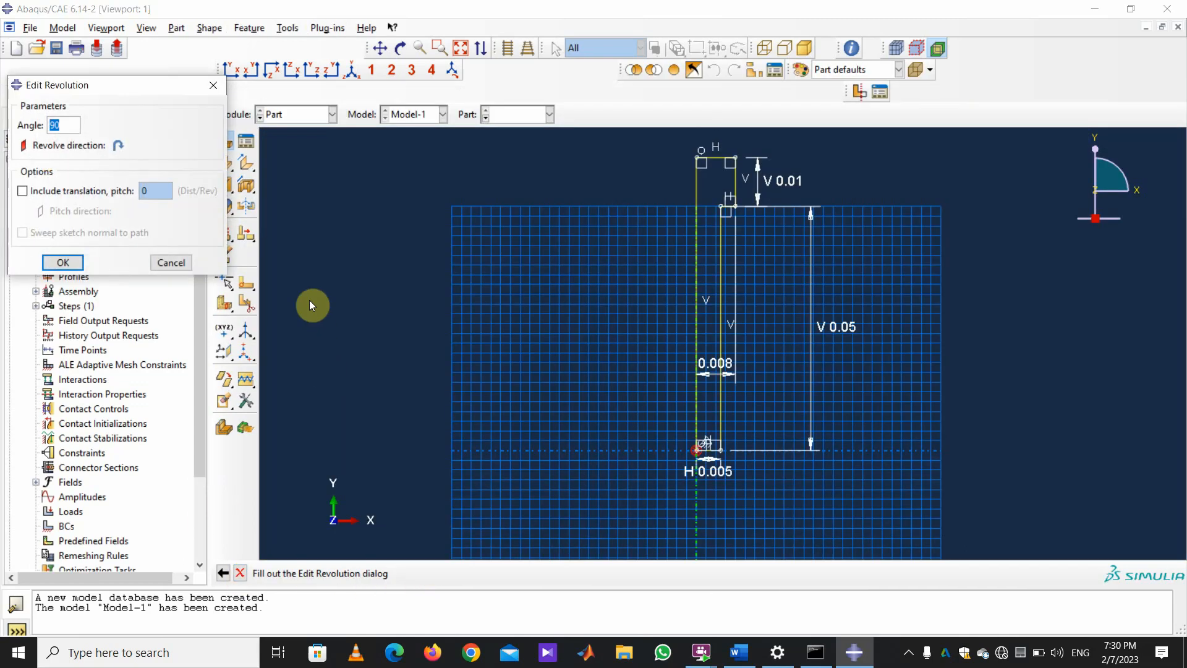
Revolve the bolt section through 360° and start a new part, Part-4.
{"action": "type", "text": "360"}
{"action": "key", "text": "Return"}
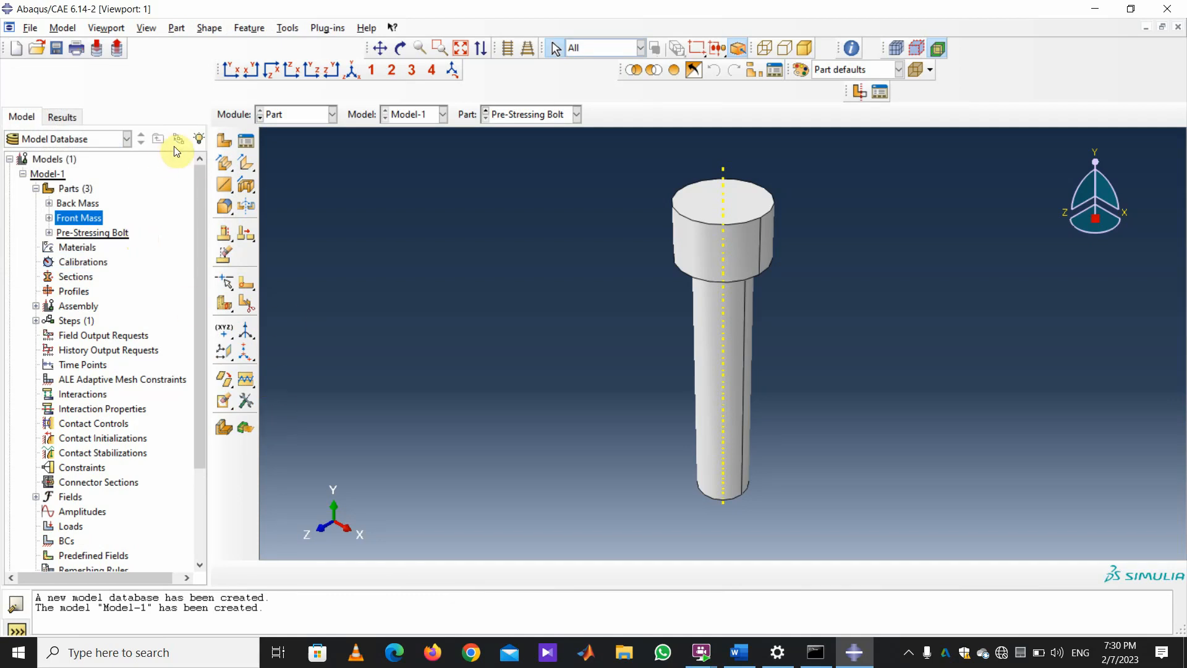
{"action": "left_click", "coordinate": [224, 140]}
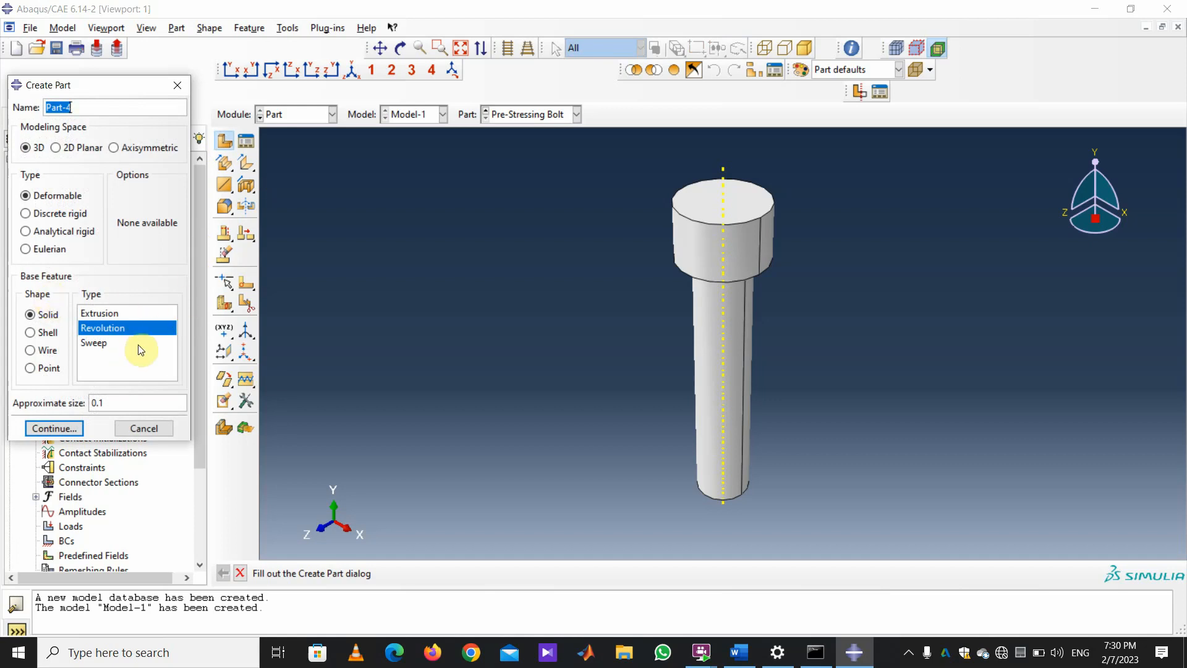
Define an extruded 3D deformable solid part named 'Piezoelectric Ring' and continue to its sketch.
{"action": "left_click", "coordinate": [93, 314]}
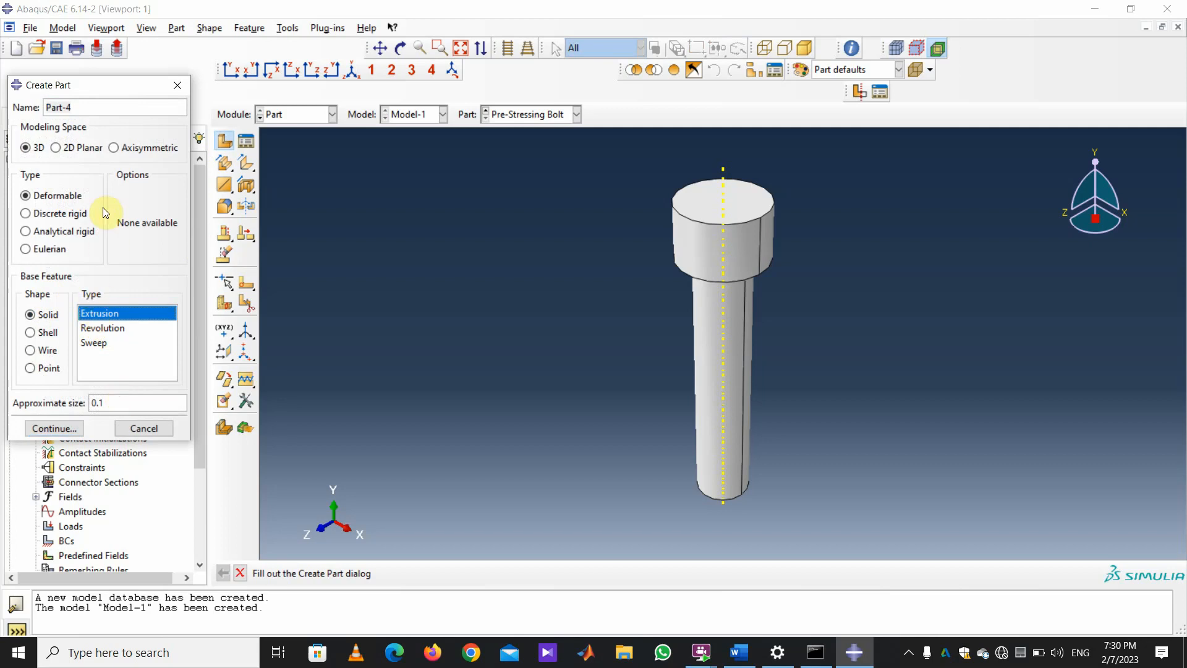
{"action": "left_click_drag", "start_coordinate": [72, 107], "coordinate": [53, 81]}
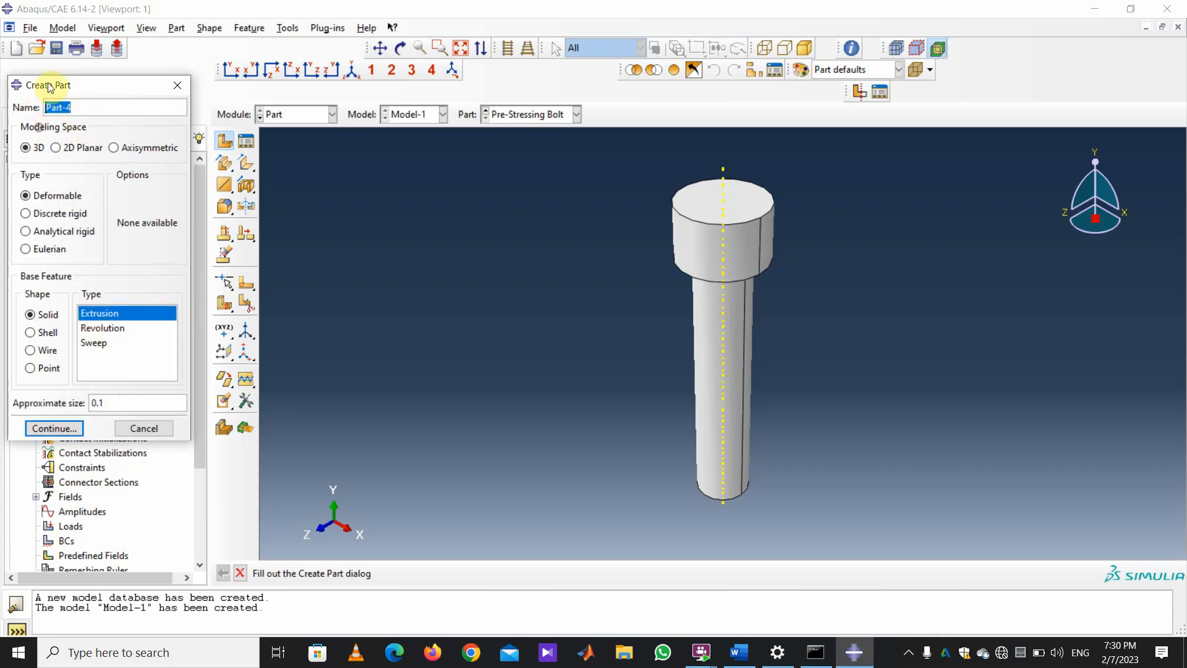
{"action": "type", "text": "Piezoelectric Ring"}
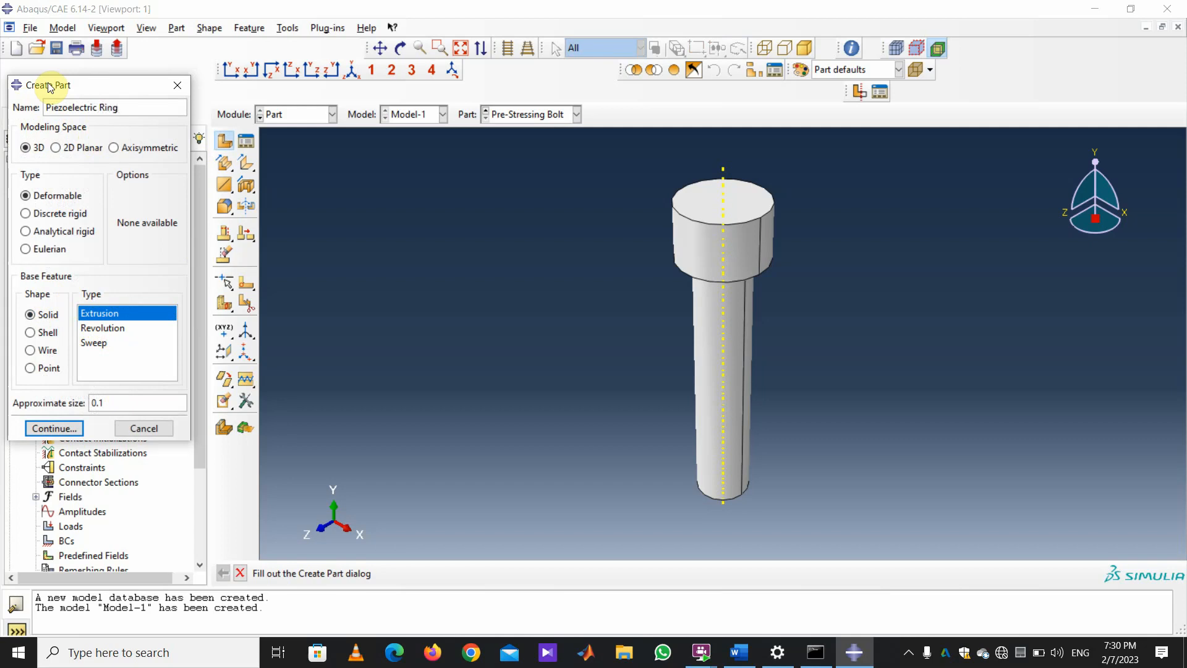
{"action": "left_click", "coordinate": [54, 428]}
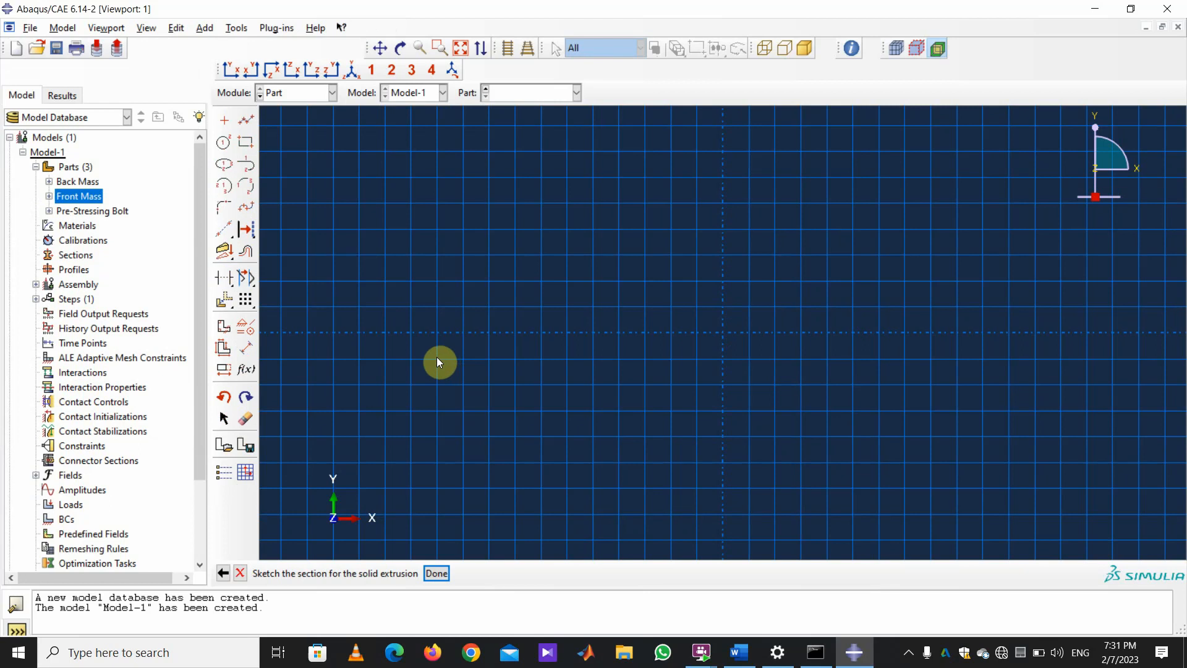
Draw two concentric circles centred at the origin, a small inner and a larger outer one.
{"action": "left_click", "coordinate": [226, 143]}
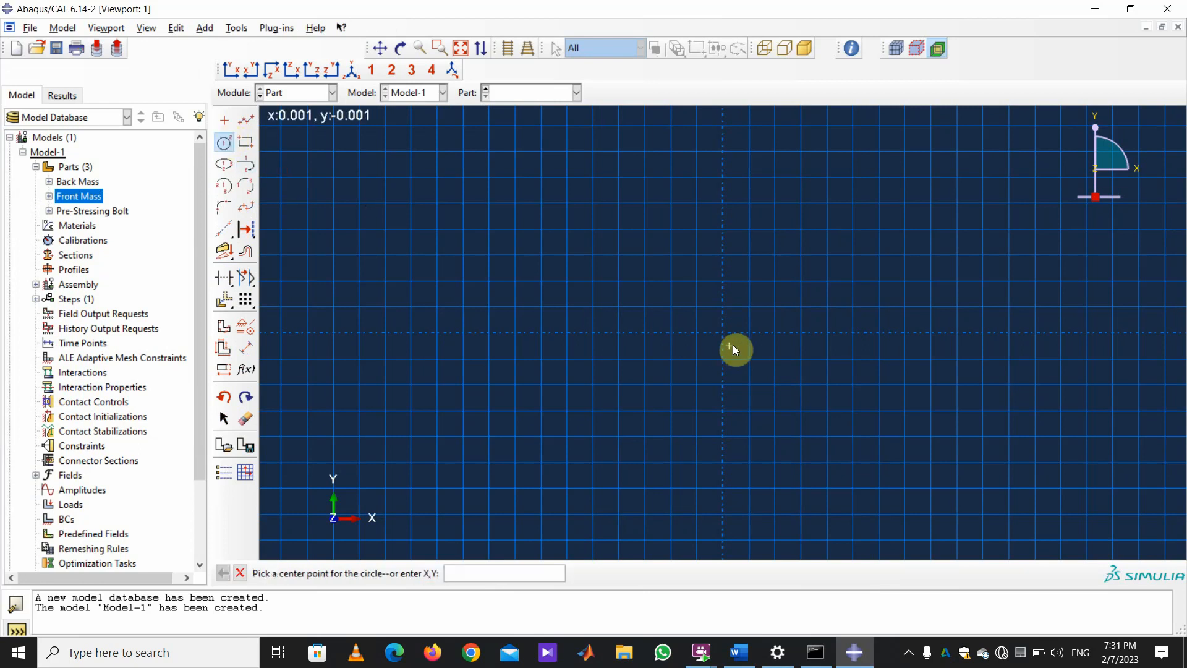
{"action": "left_click", "coordinate": [723, 332]}
{"action": "left_click", "coordinate": [716, 307]}
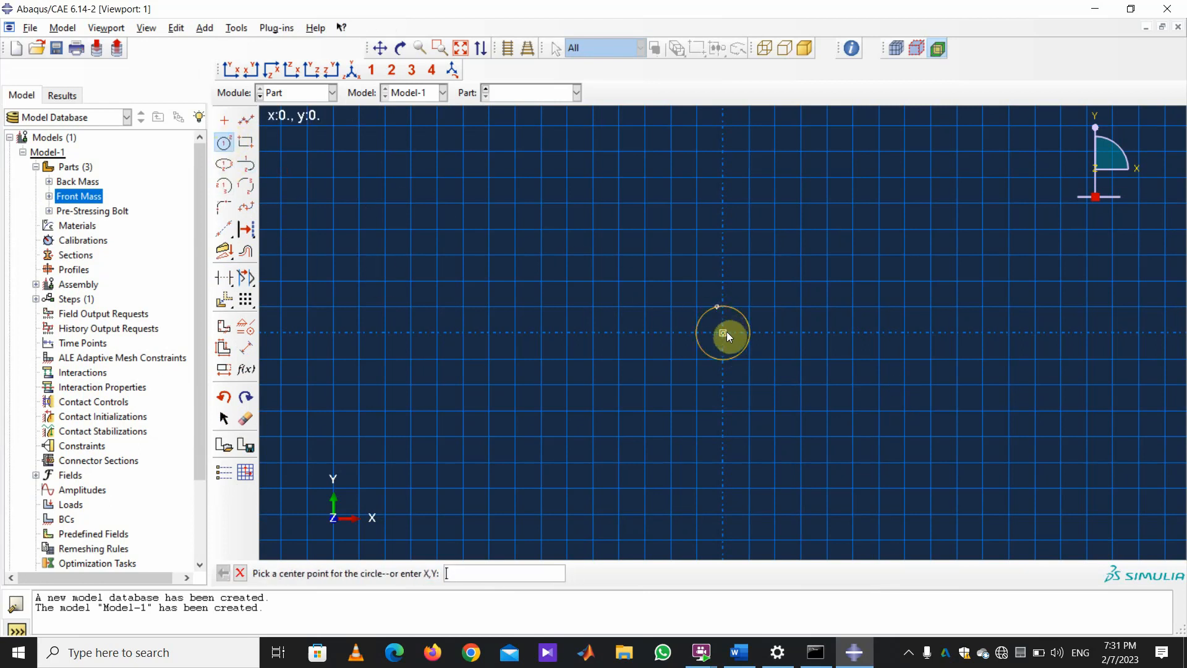
{"action": "left_click", "coordinate": [723, 332]}
{"action": "left_click", "coordinate": [639, 235]}
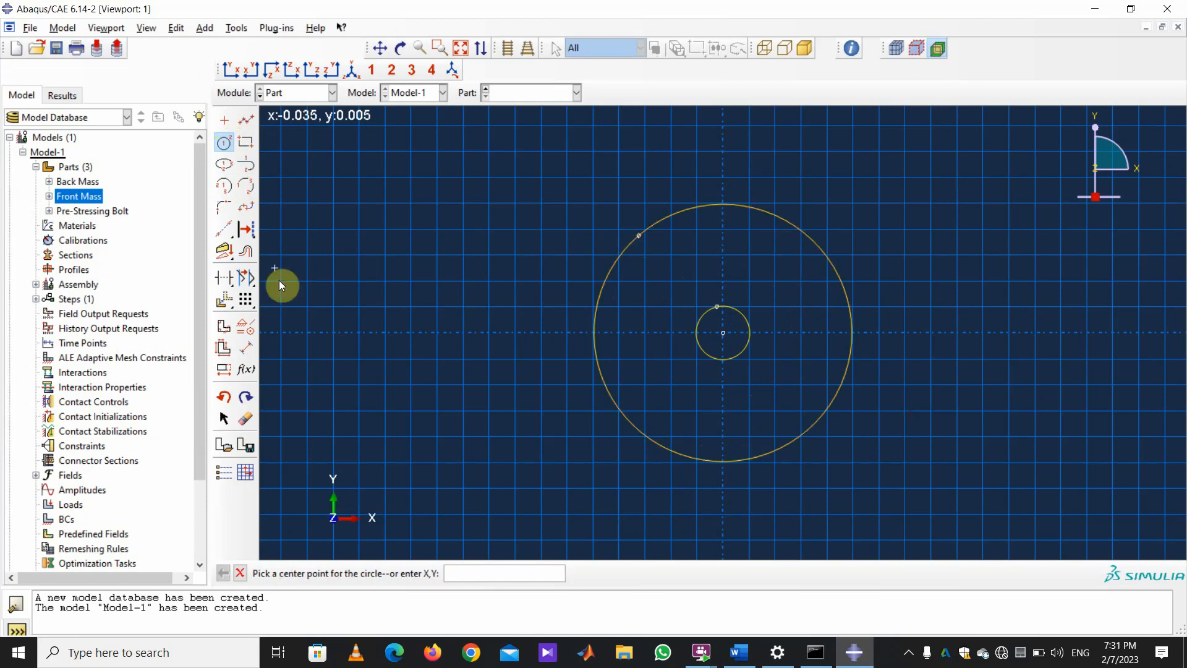
Dimension the outer circle to radius 0.018 and the inner circle to radius 0.007.
{"action": "left_click", "coordinate": [245, 347]}
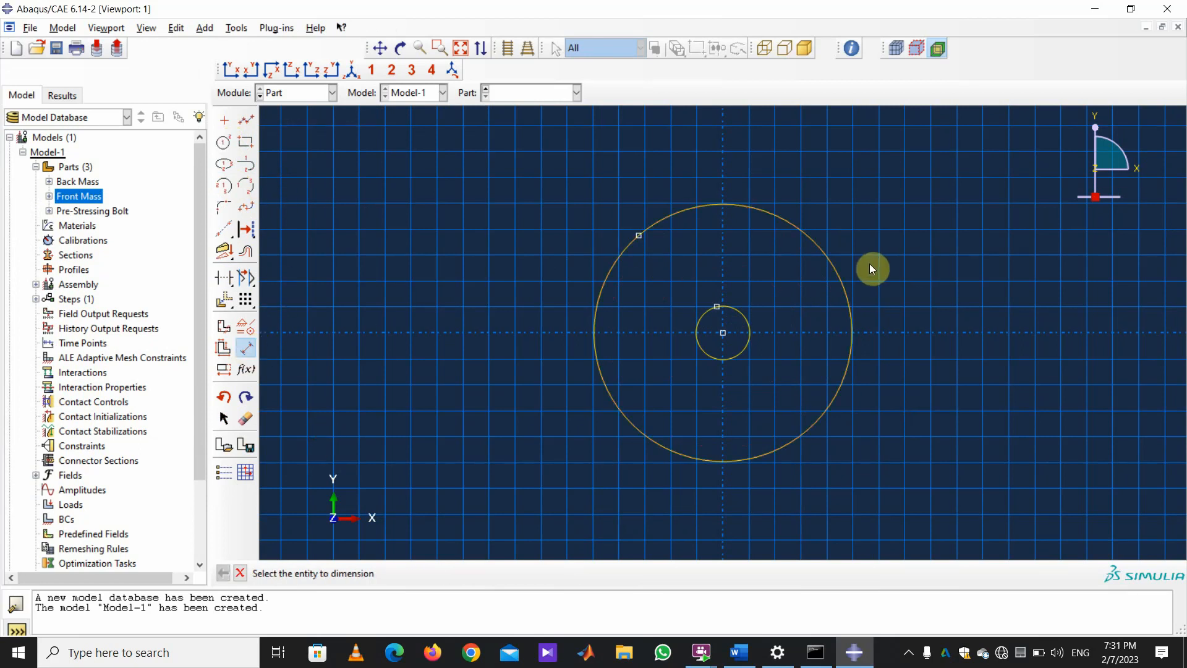
{"action": "left_click", "coordinate": [835, 262]}
{"action": "left_click", "coordinate": [888, 219]}
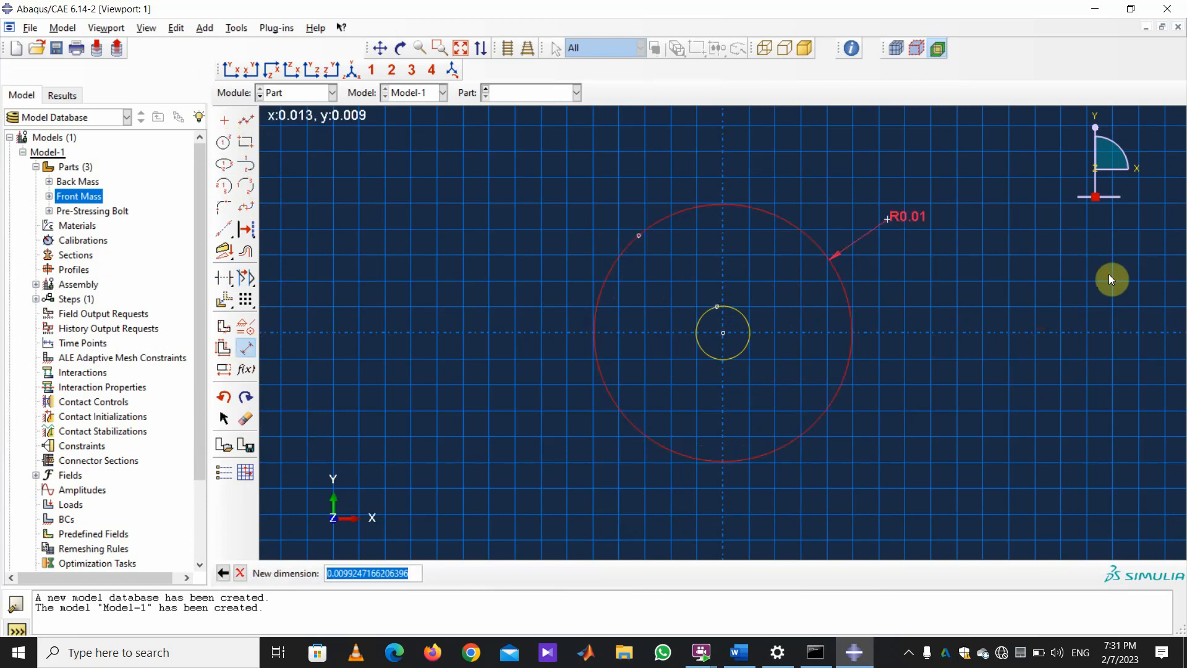
{"action": "type", "text": "0.018"}
{"action": "key", "text": "Return"}
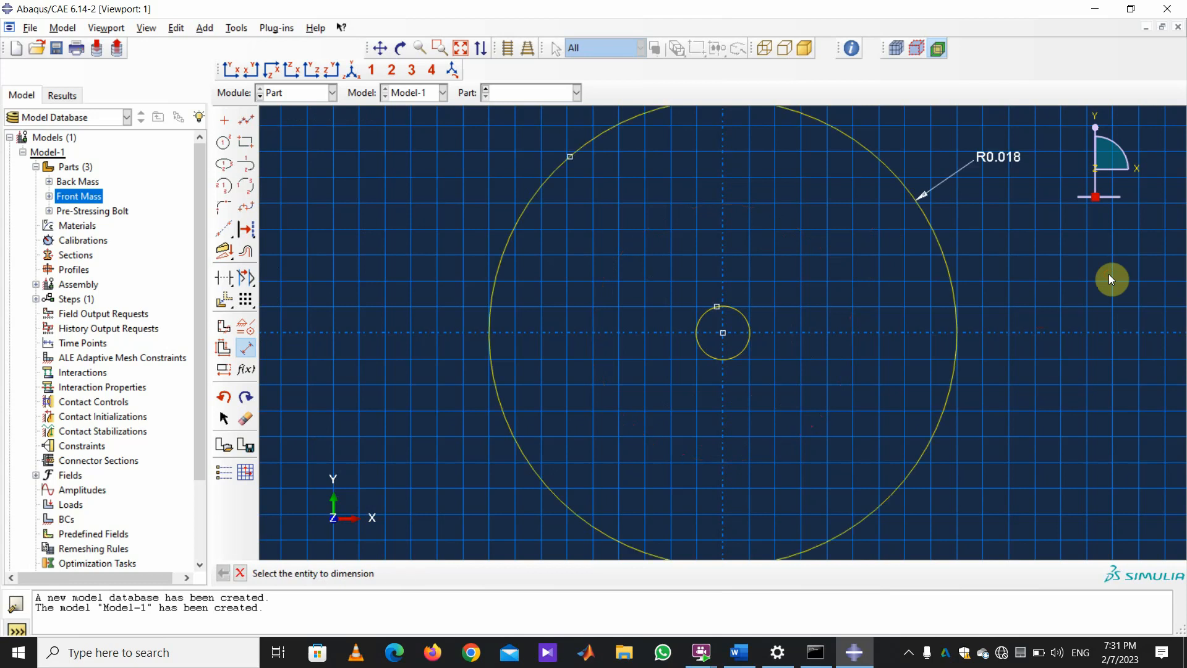
{"action": "left_click", "coordinate": [741, 311]}
{"action": "left_click", "coordinate": [774, 252]}
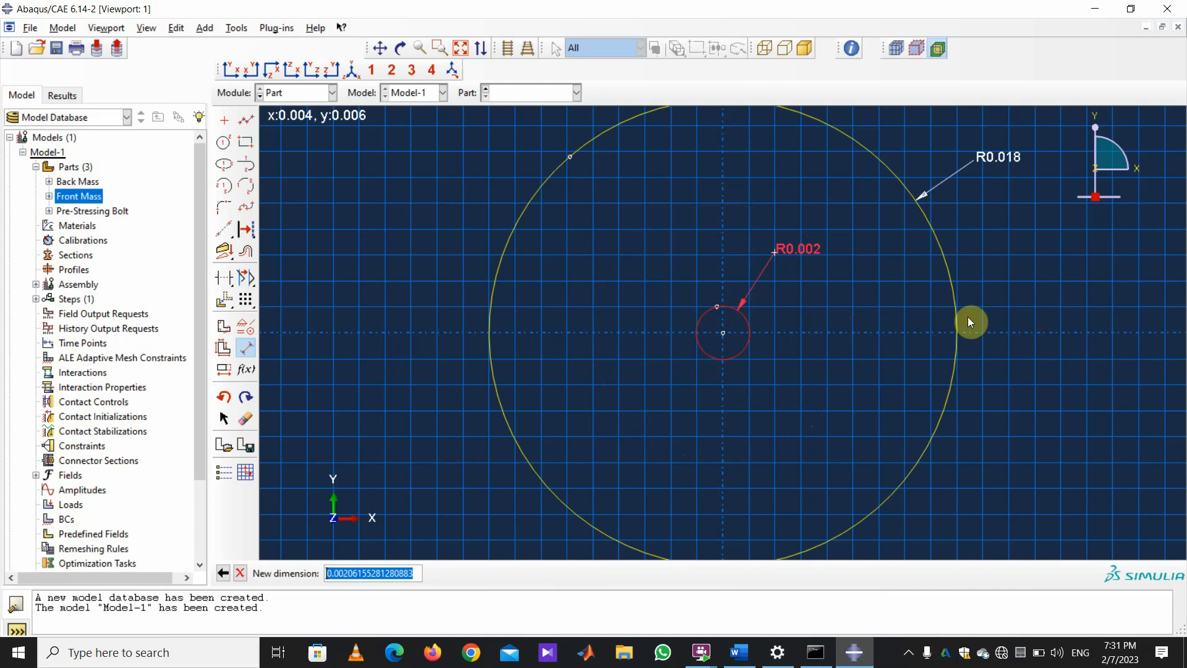
{"action": "type", "text": ".0"}
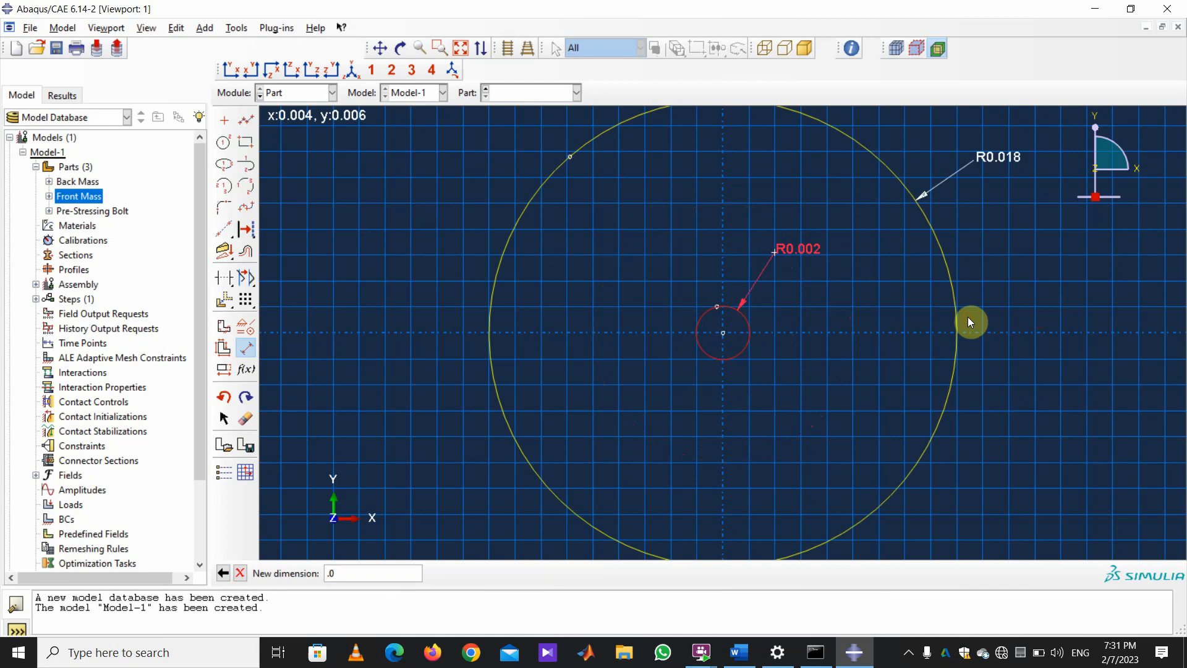
{"action": "type", "text": "07"}
{"action": "key", "text": "Return"}
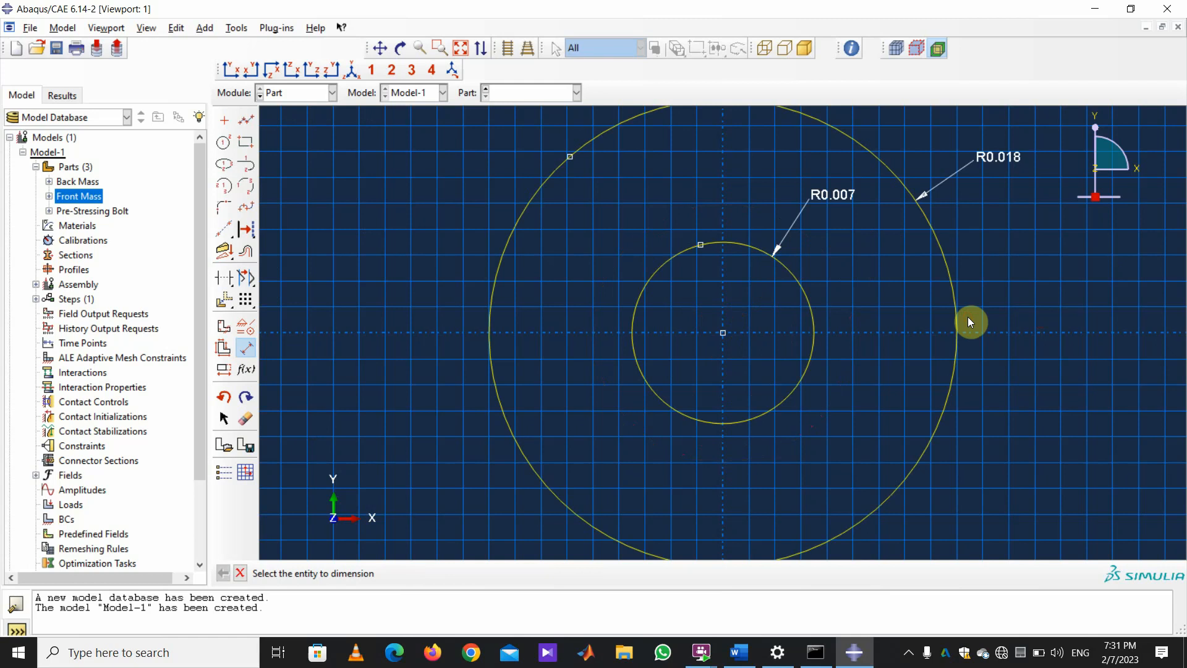
{"action": "left_click", "coordinate": [240, 573]}
Finish the ring sketch and extrude it to a depth of 0.006.
{"action": "left_click", "coordinate": [436, 574]}
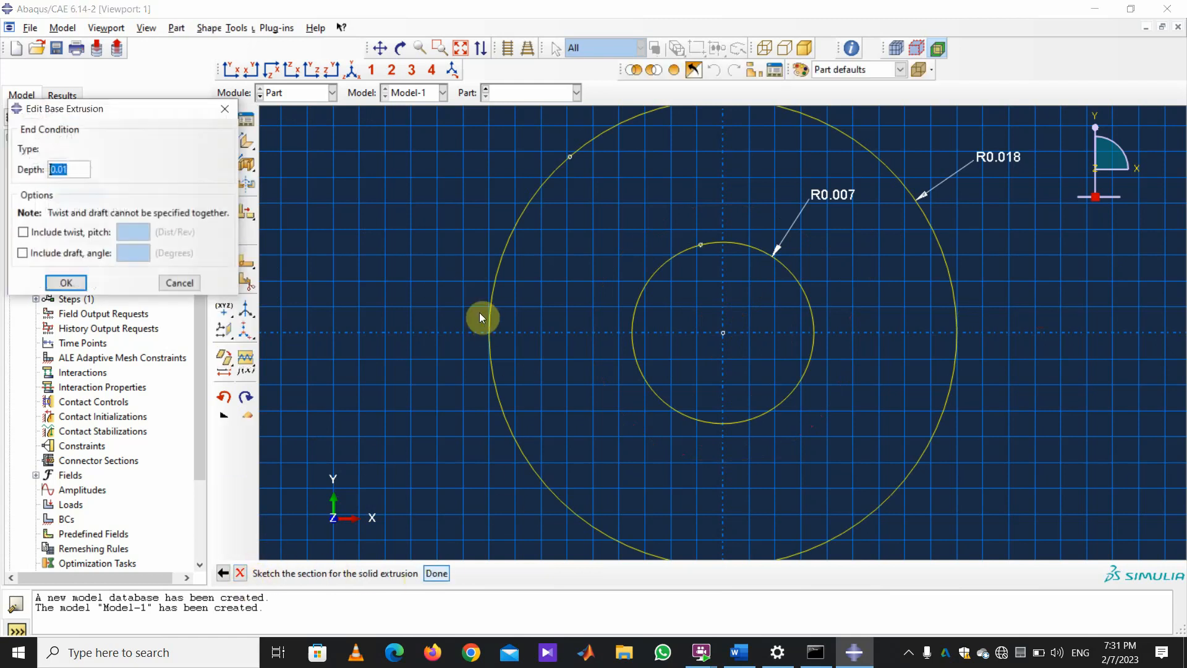
{"action": "type", "text": ".0"}
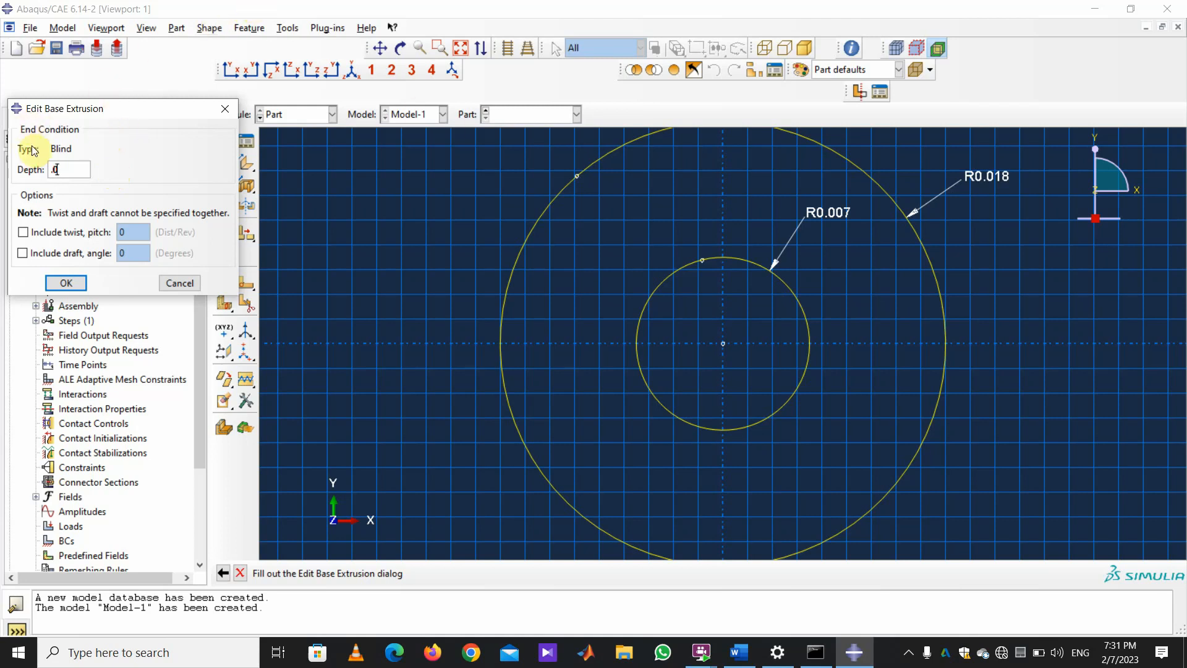
{"action": "type", "text": "06"}
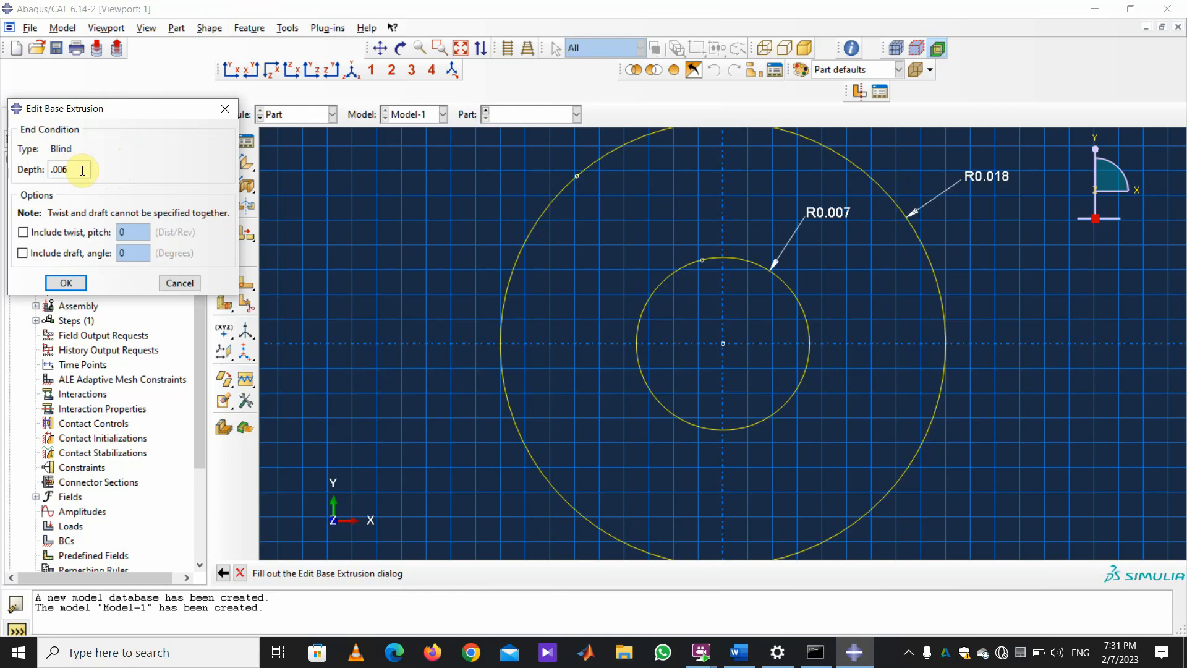
{"action": "left_click", "coordinate": [66, 283]}
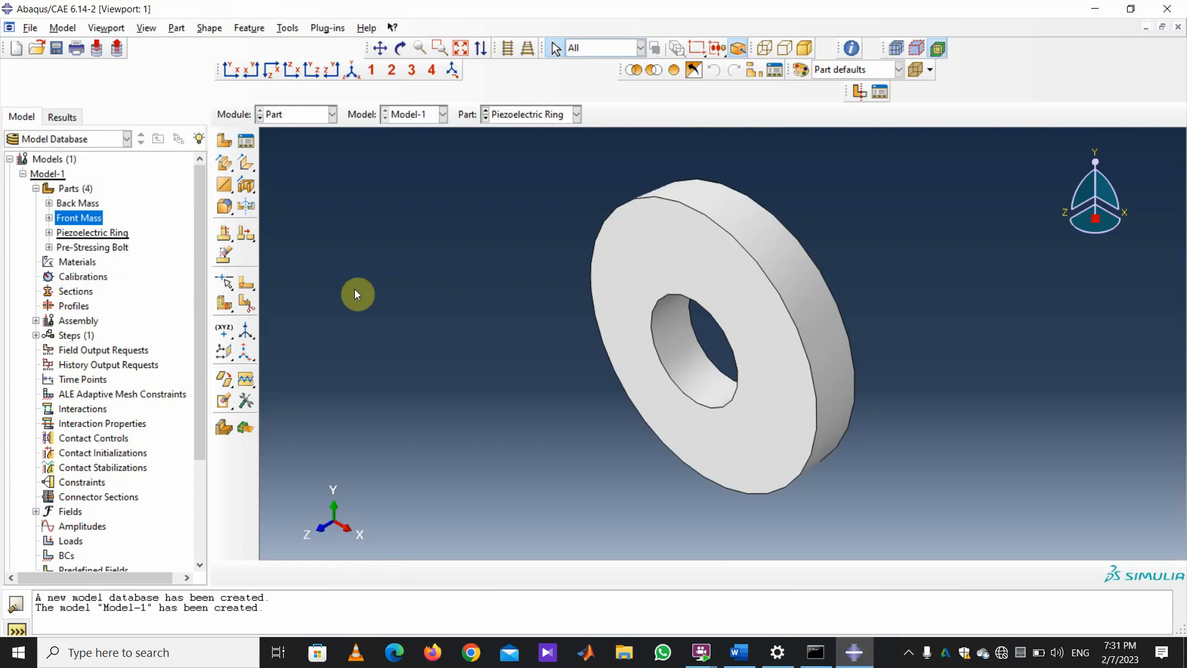
Create a new part named 'Electrode' and continue to its sketch.
{"action": "left_click", "coordinate": [224, 146]}
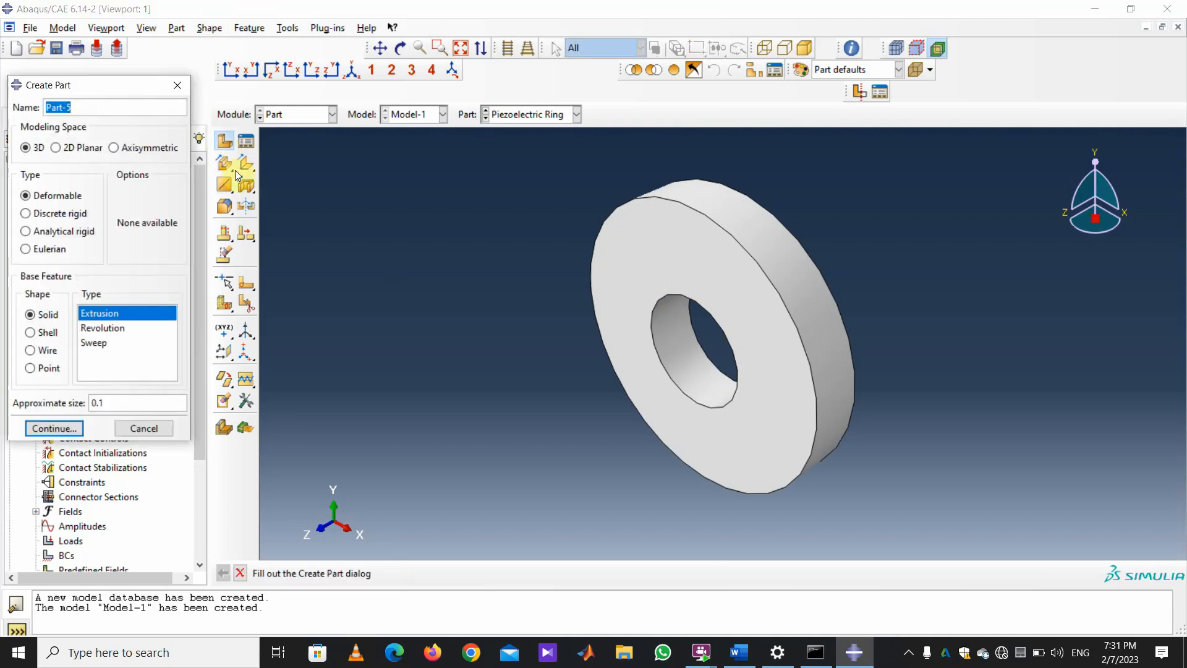
{"action": "type", "text": "El"}
{"action": "type", "text": "ectrode"}
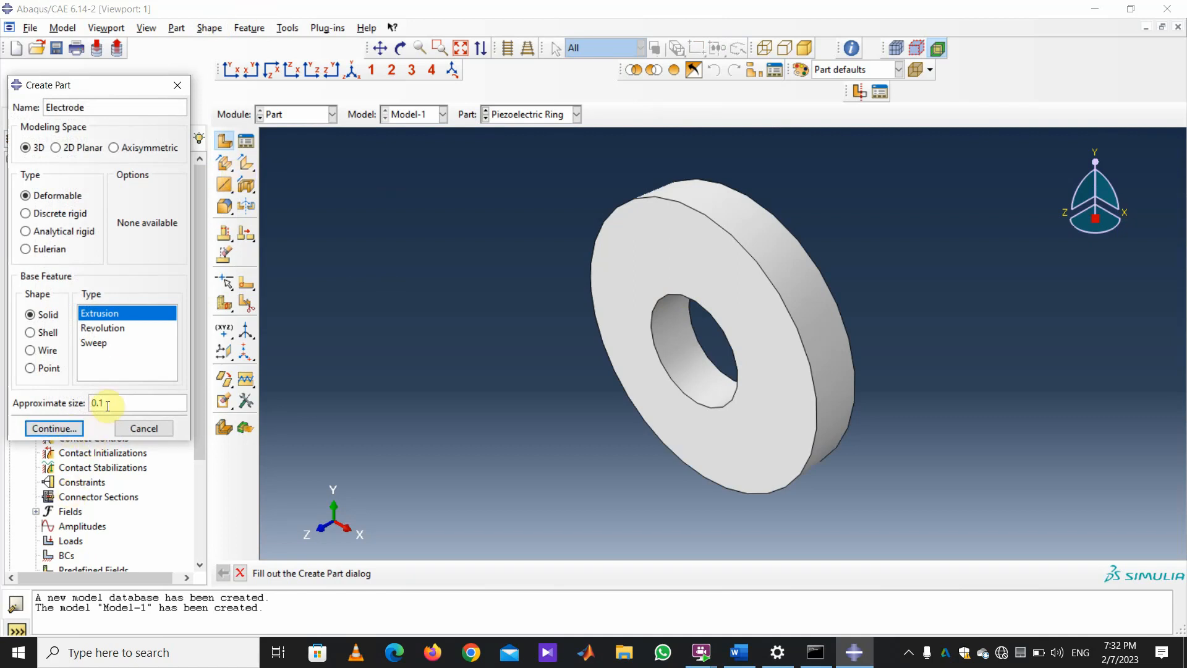
{"action": "key", "text": "Return"}
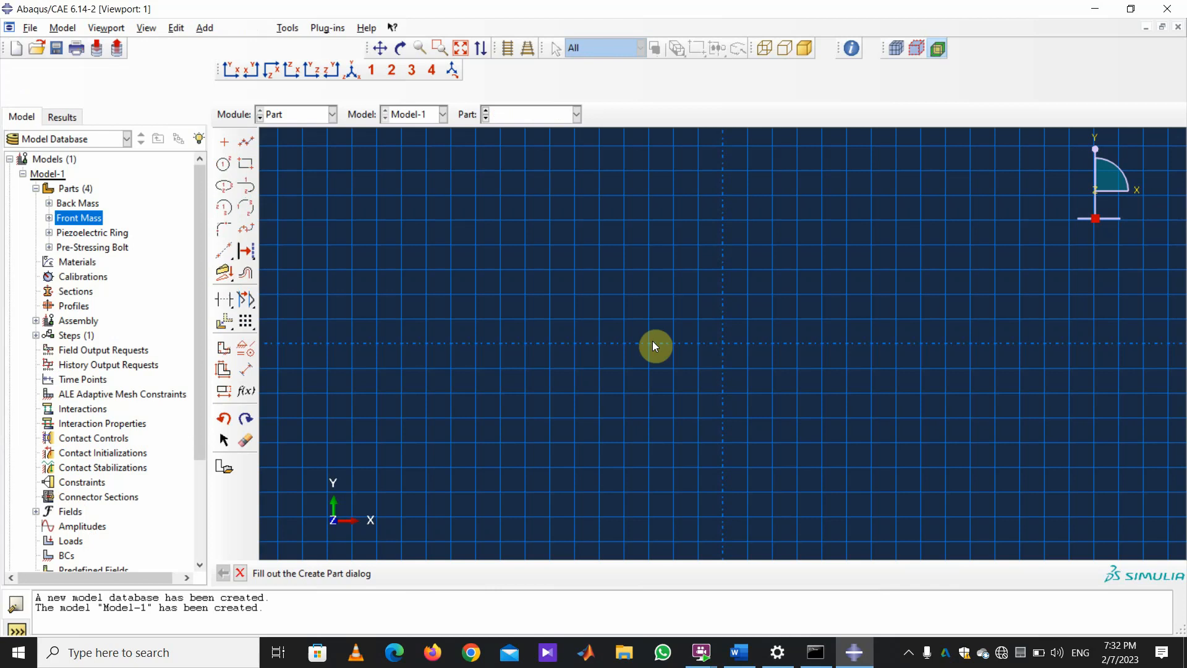
Draw inner and outer concentric circles centred at the origin.
{"action": "left_click", "coordinate": [225, 143]}
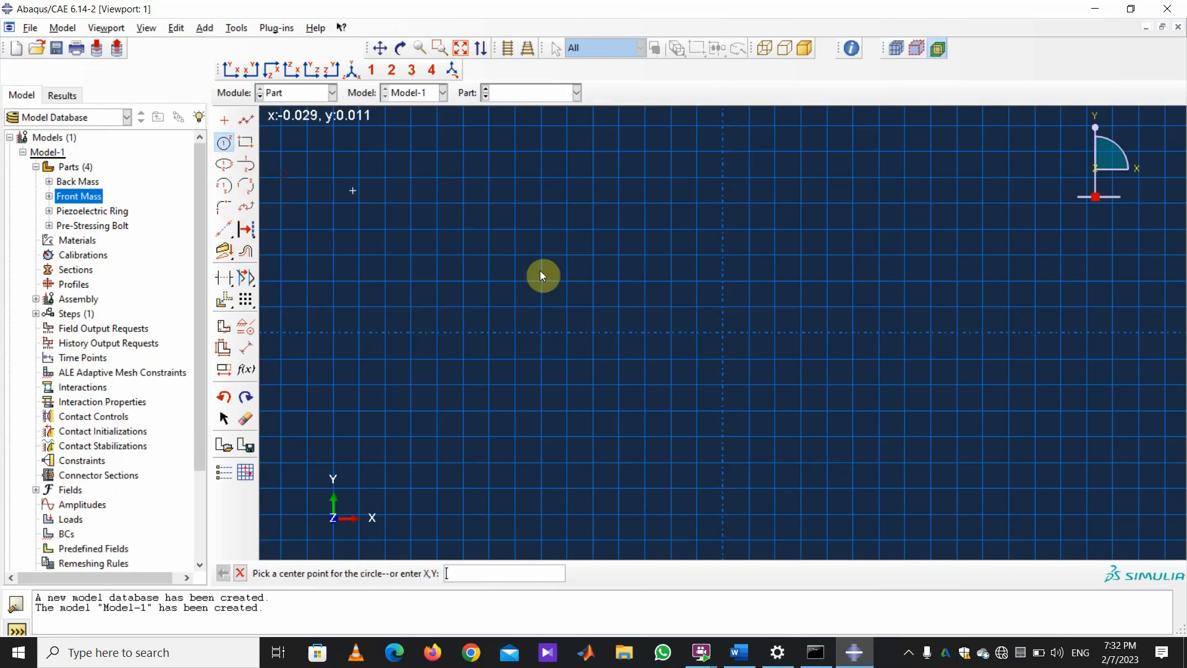
{"action": "left_click", "coordinate": [722, 333]}
{"action": "left_click", "coordinate": [697, 274]}
{"action": "left_click", "coordinate": [722, 333]}
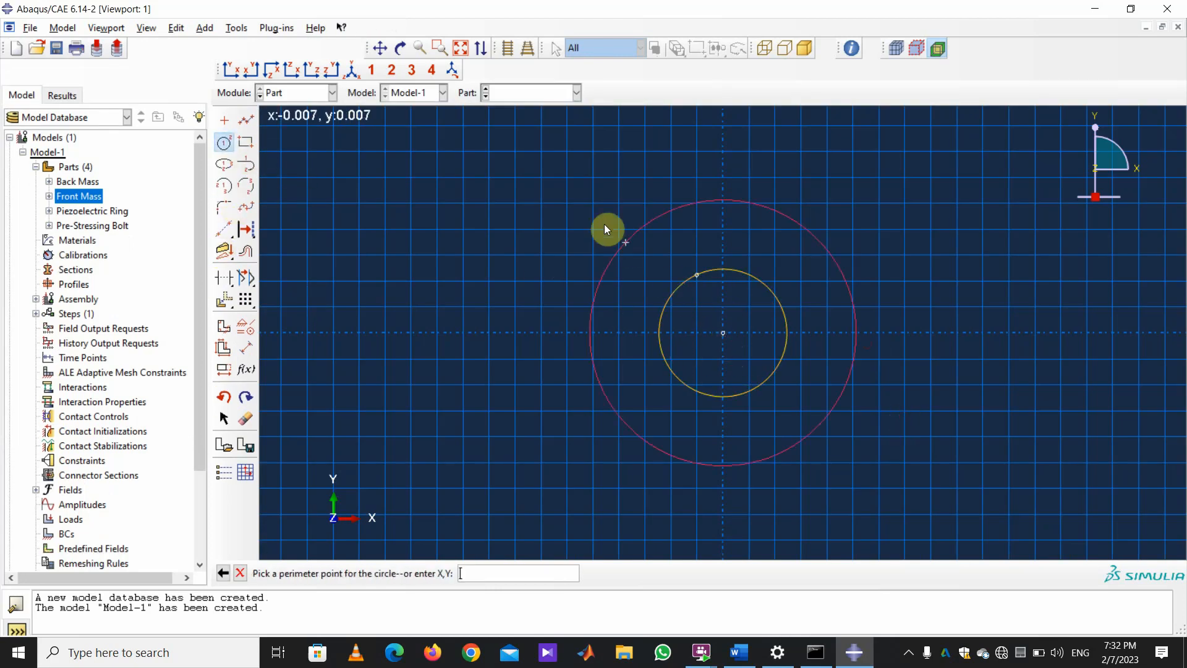
{"action": "left_click", "coordinate": [586, 203]}
Dimension the circles to radii 0.018 and 0.007 and finish the Electrode sketch.
{"action": "left_click", "coordinate": [244, 350]}
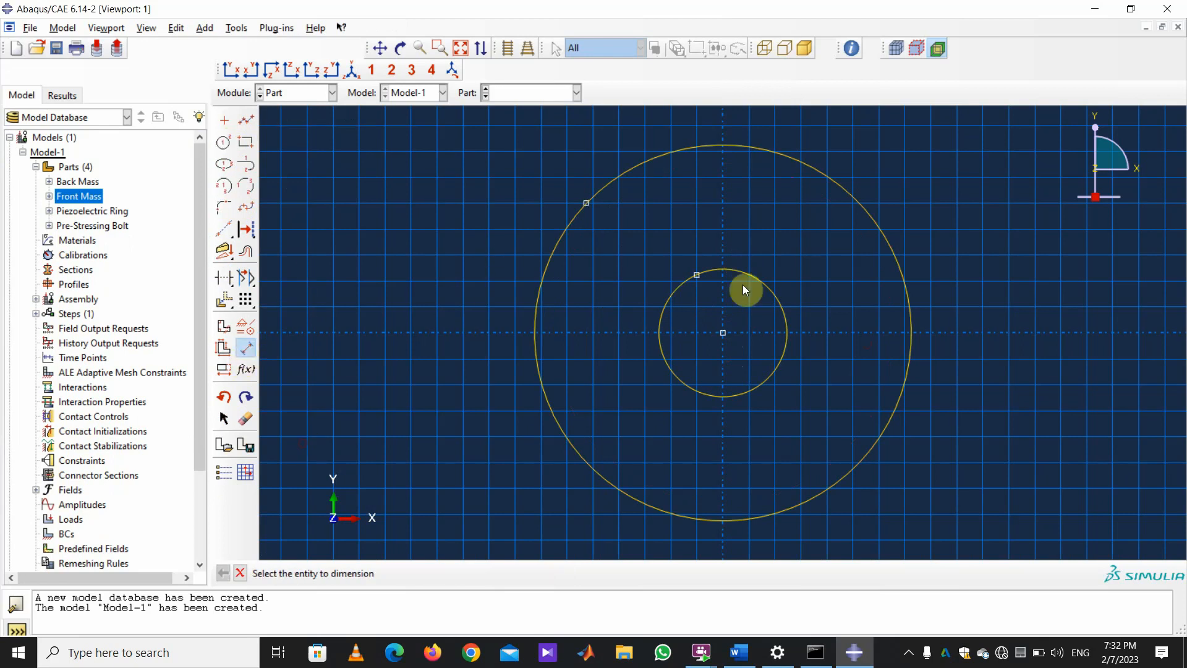
{"action": "left_click", "coordinate": [887, 241]}
{"action": "left_click", "coordinate": [929, 202]}
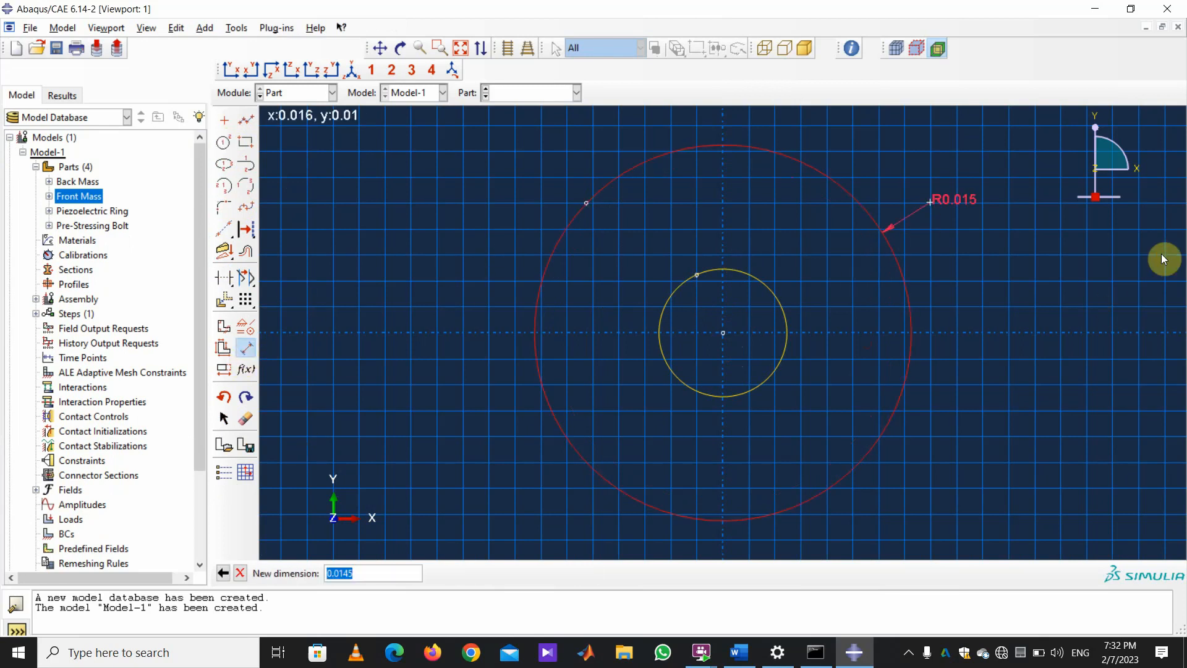
{"action": "type", "text": ".018"}
{"action": "key", "text": "Return"}
{"action": "left_click", "coordinate": [770, 292]}
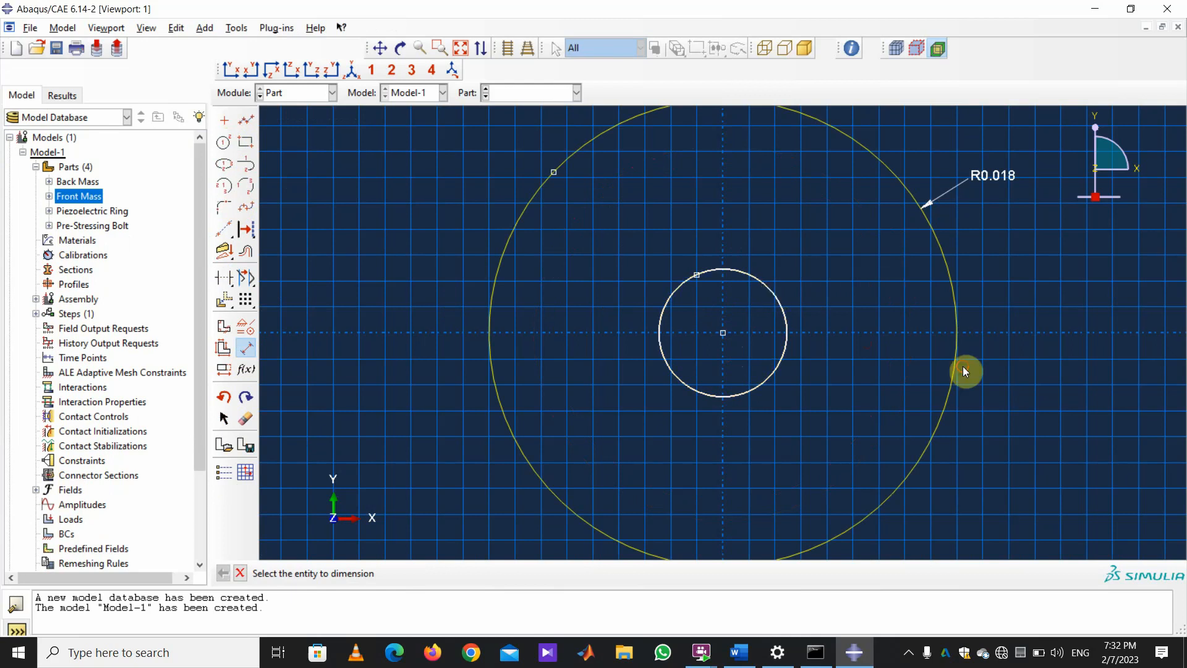
{"action": "left_click", "coordinate": [860, 322]}
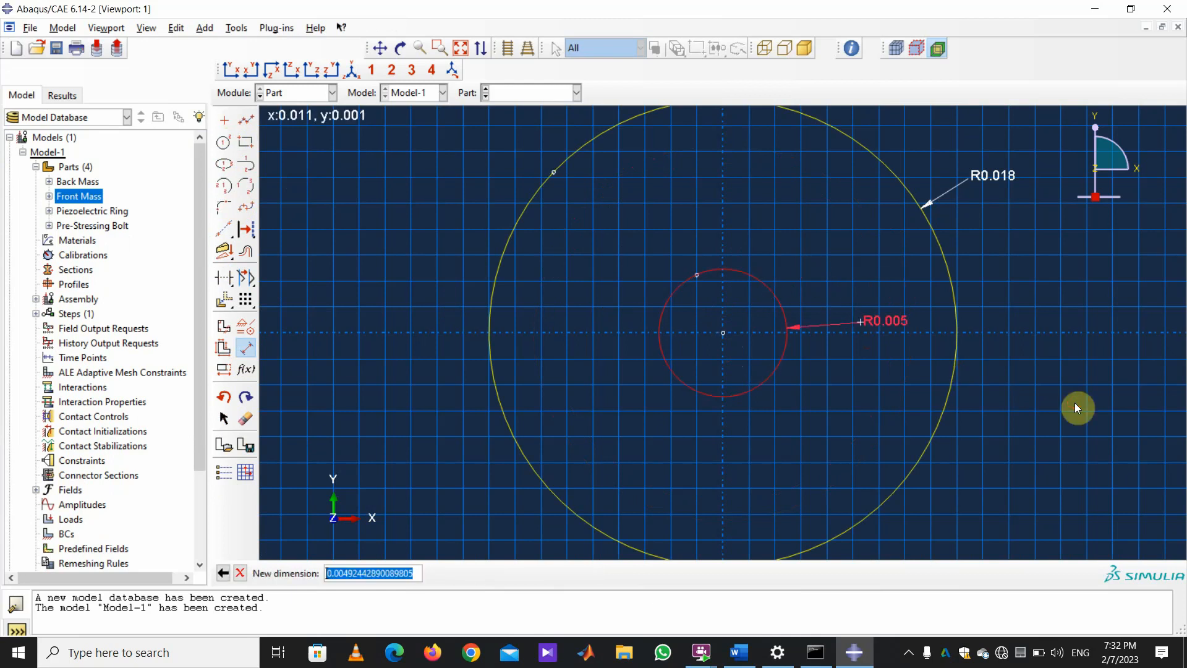
{"action": "type", "text": ".007"}
{"action": "key", "text": "Return"}
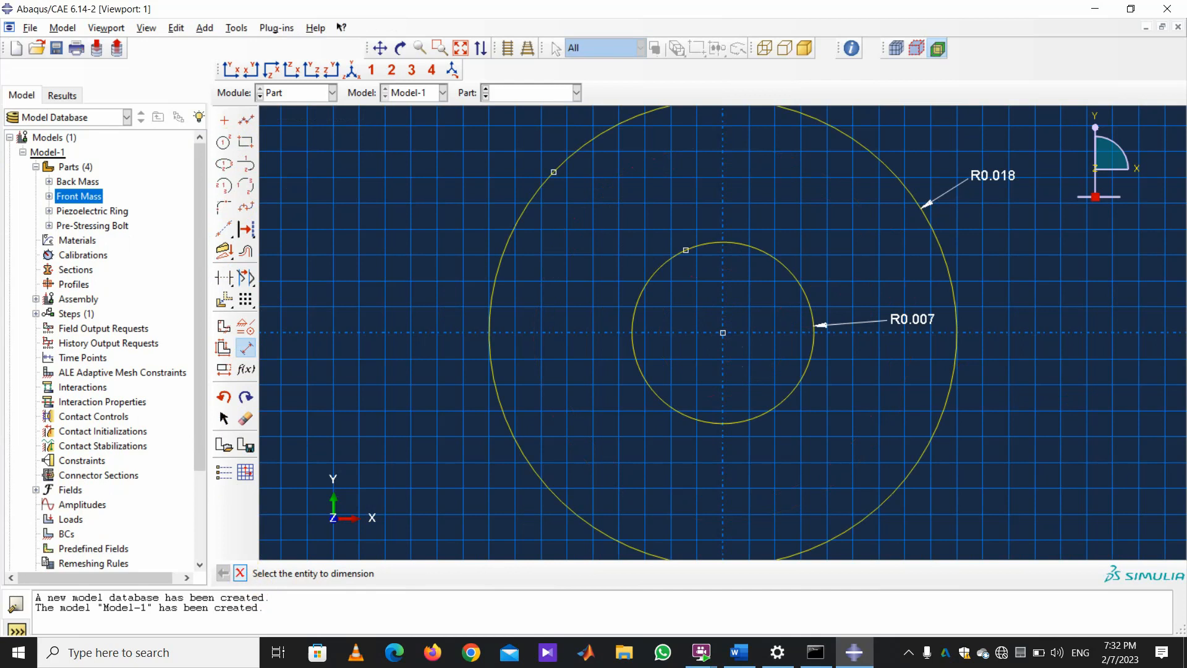
{"action": "left_click", "coordinate": [241, 572]}
{"action": "left_click", "coordinate": [435, 572]}
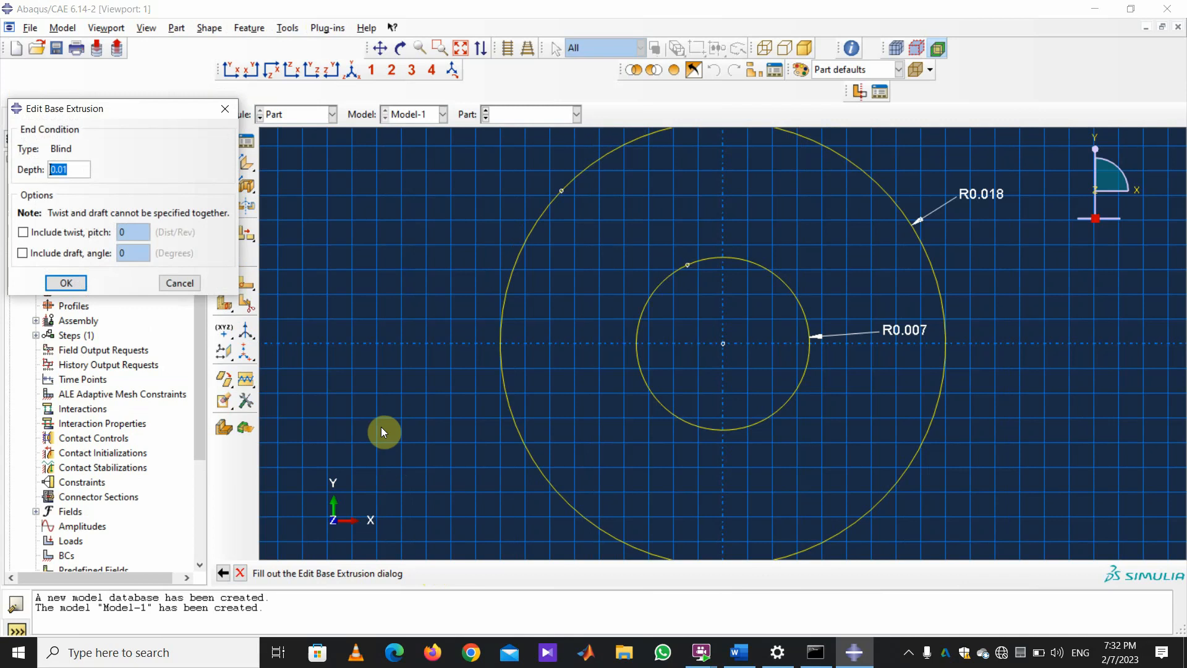
Extrude the Electrode sketch to a depth of 0.00025.
{"action": "key", "text": "BackSpace"}
{"action": "type", "text": ".02"}
{"action": "key", "text": "BackSpace"}
{"action": "type", "text": "0025"}
{"action": "left_click", "coordinate": [65, 283]}
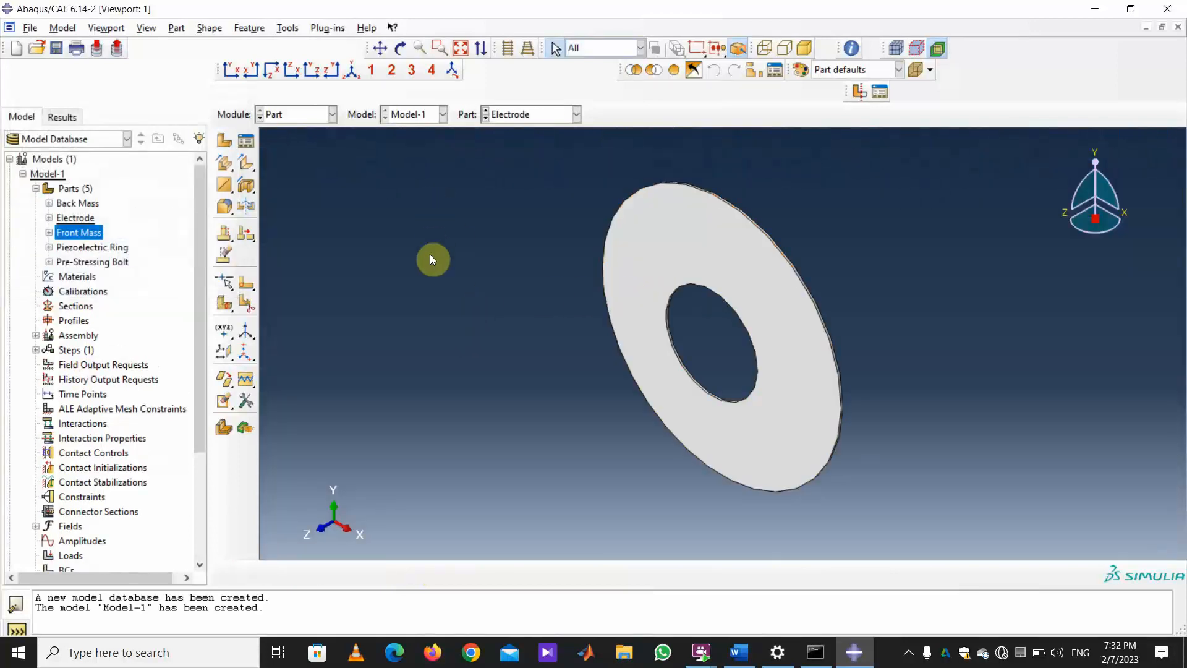
{"action": "left_click", "coordinate": [331, 117]}
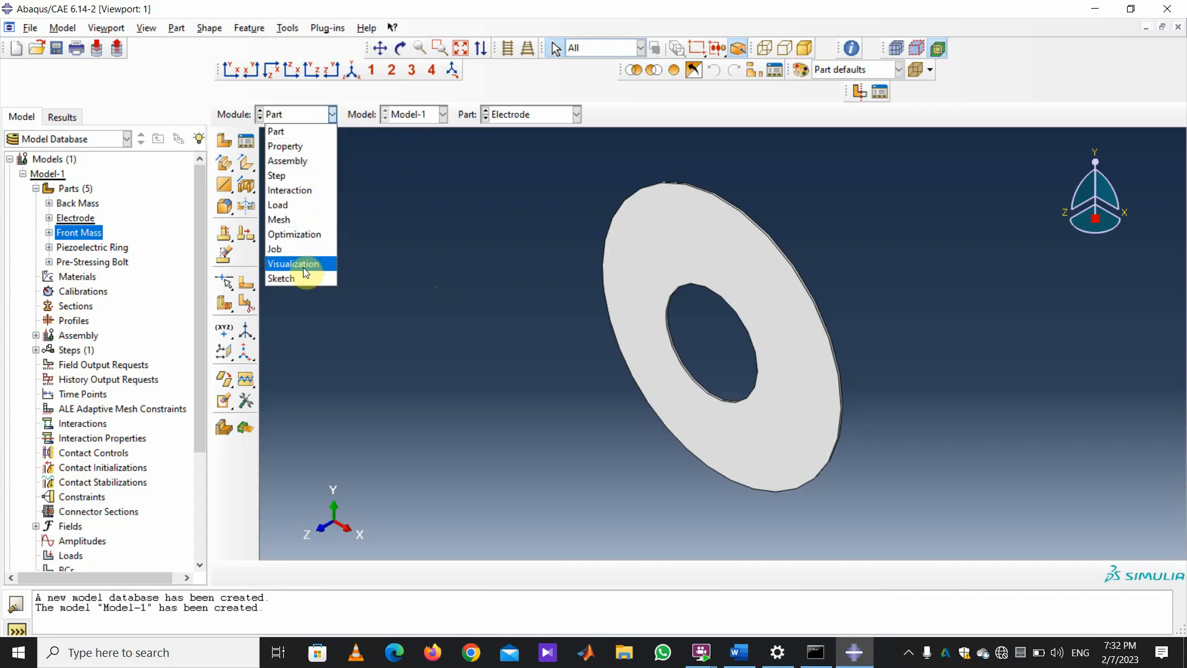
In the Mesh module, display Back Mass, Electrode, Front Mass, Piezoelectric Ring, then Pre-Stressing Bolt.
{"action": "left_click", "coordinate": [379, 284]}
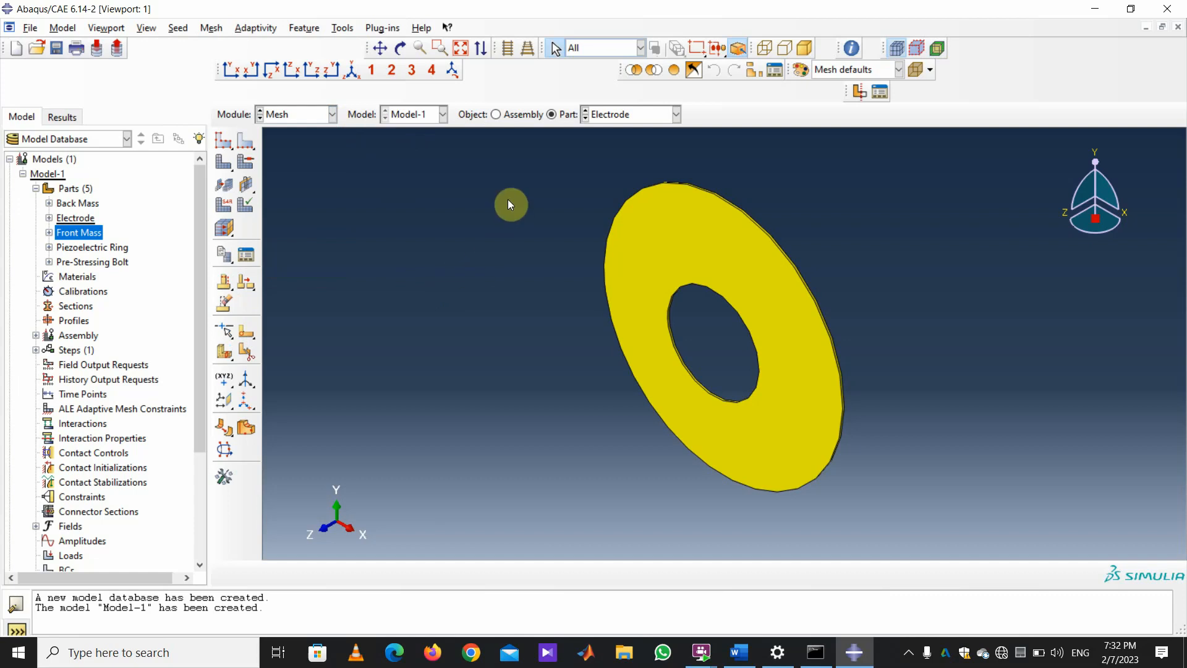
{"action": "left_click", "coordinate": [676, 115]}
{"action": "left_click", "coordinate": [663, 131]}
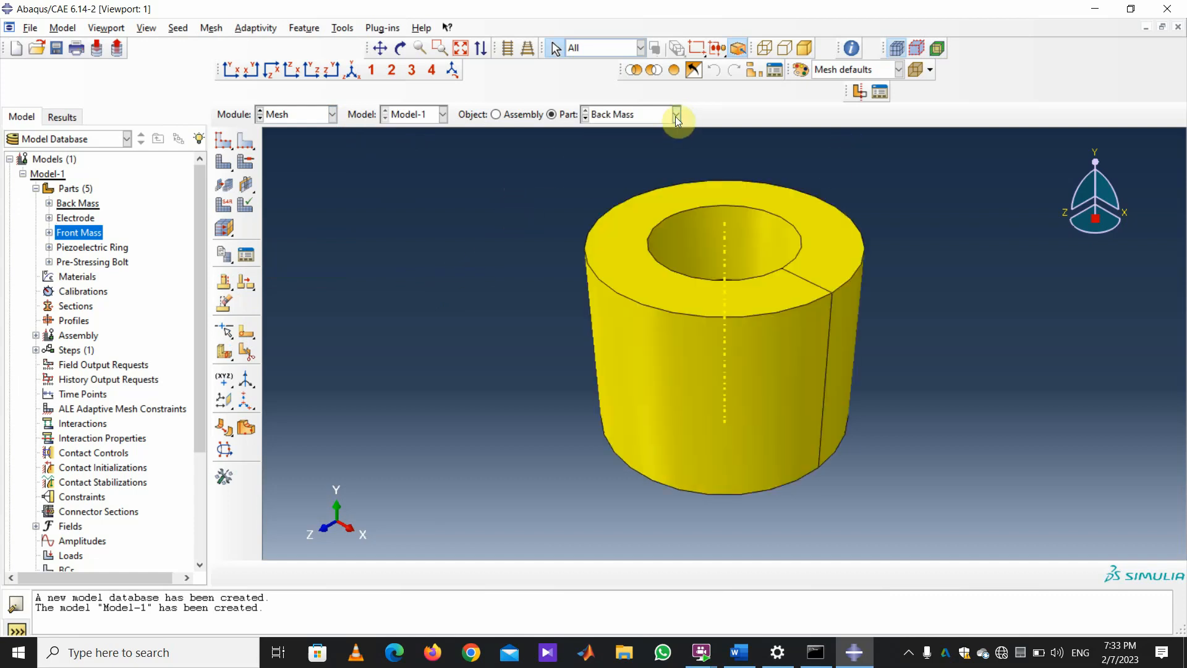
{"action": "left_click", "coordinate": [675, 116]}
{"action": "left_click", "coordinate": [663, 146]}
{"action": "left_click", "coordinate": [677, 115]}
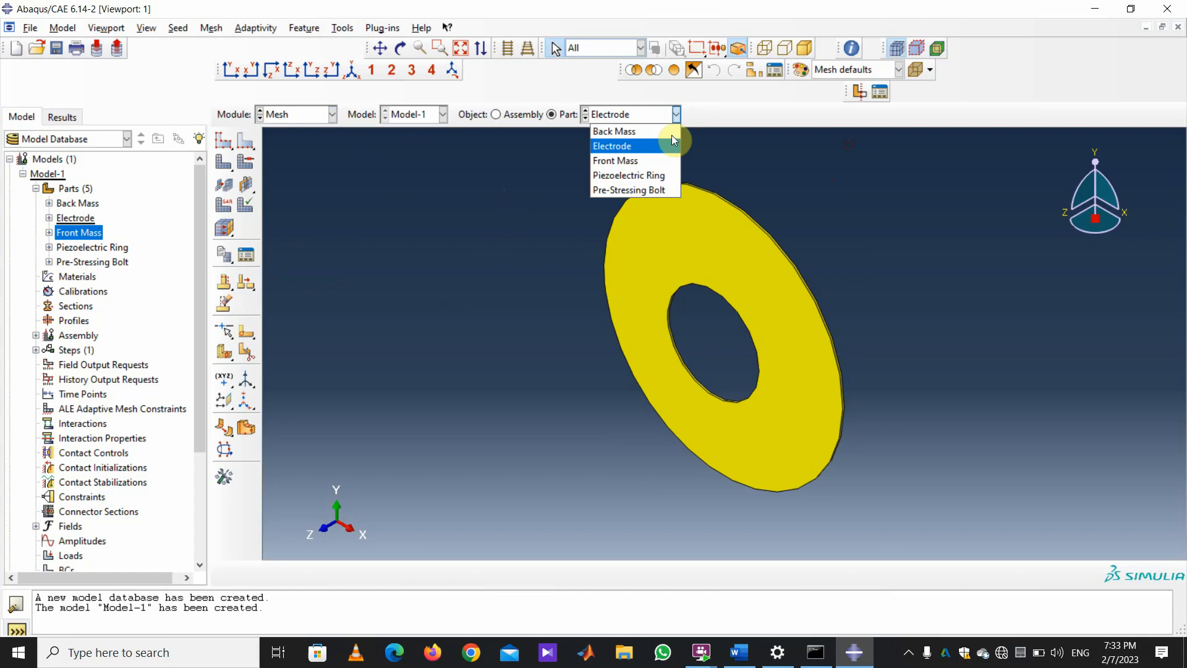
{"action": "left_click", "coordinate": [829, 195]}
{"action": "left_click", "coordinate": [677, 115]}
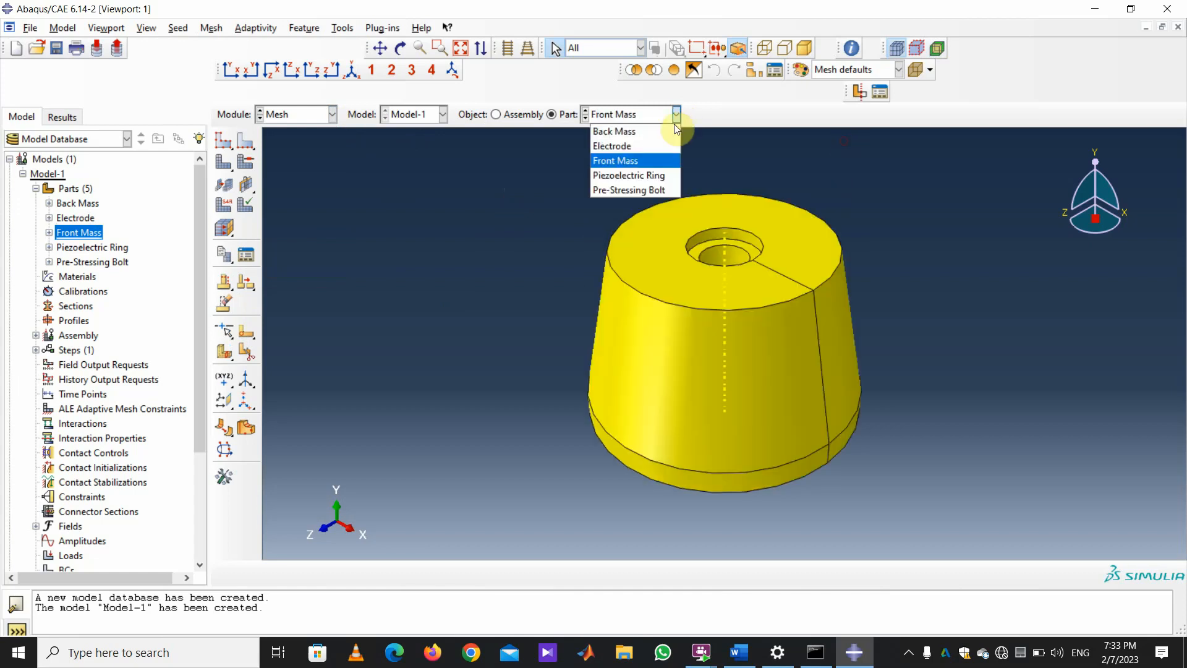
{"action": "left_click", "coordinate": [655, 176]}
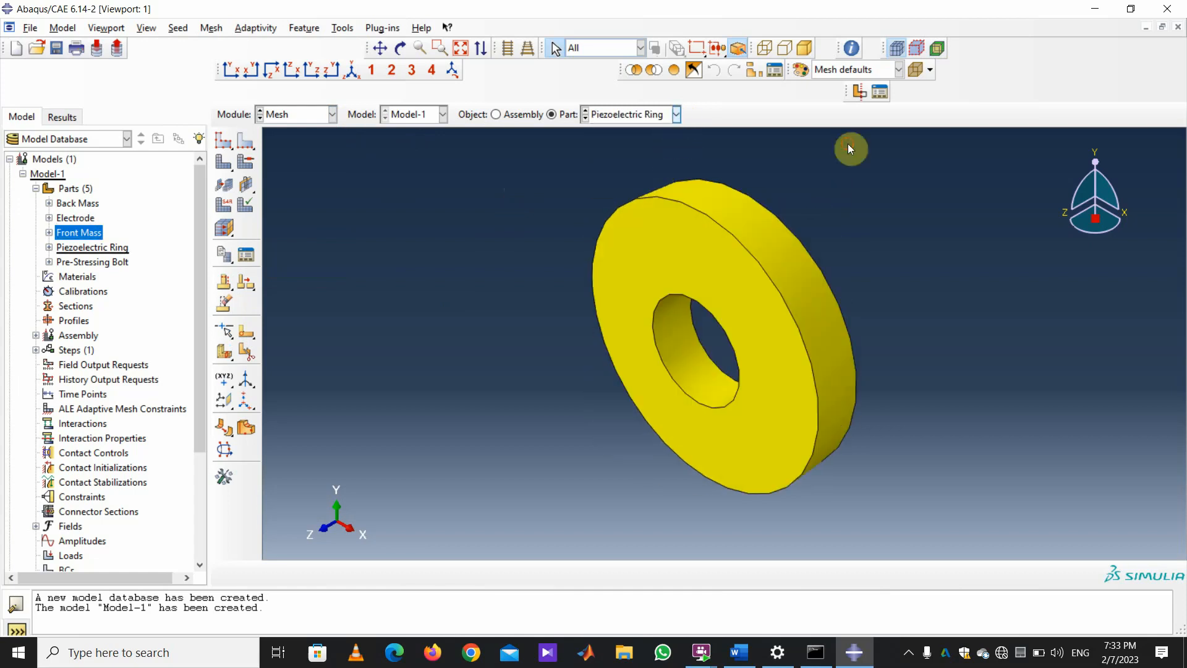
{"action": "left_click", "coordinate": [676, 115]}
{"action": "left_click", "coordinate": [656, 190]}
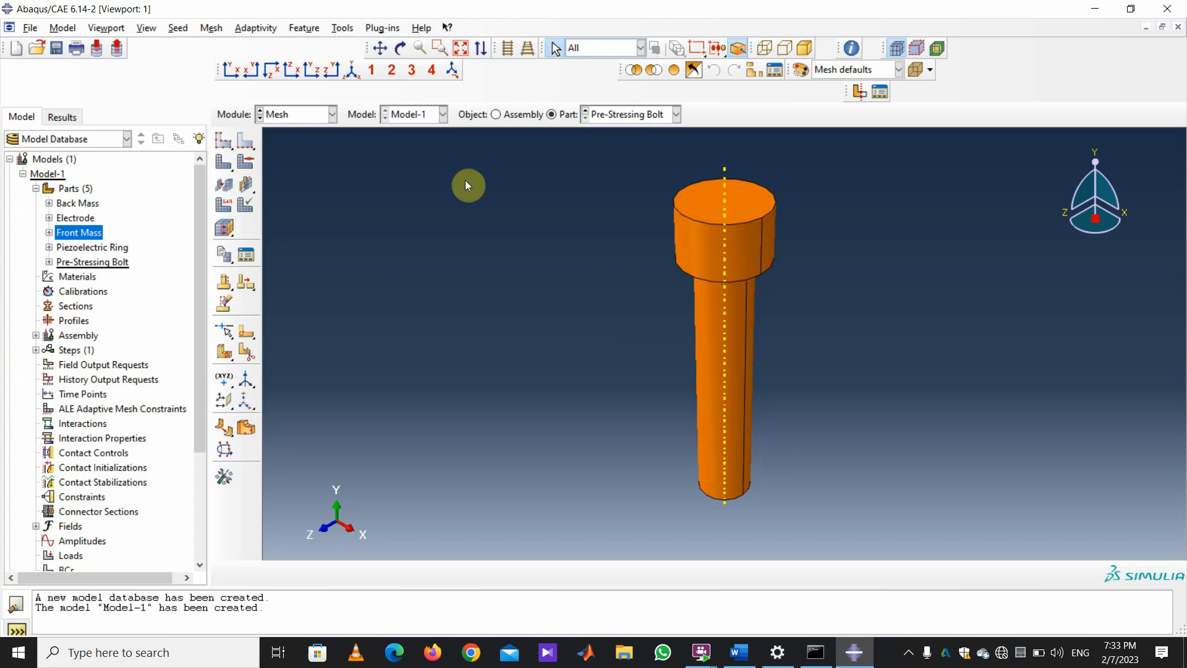
Return to the Part module and orbit the bolt to an oblique view.
{"action": "left_click", "coordinate": [332, 115]}
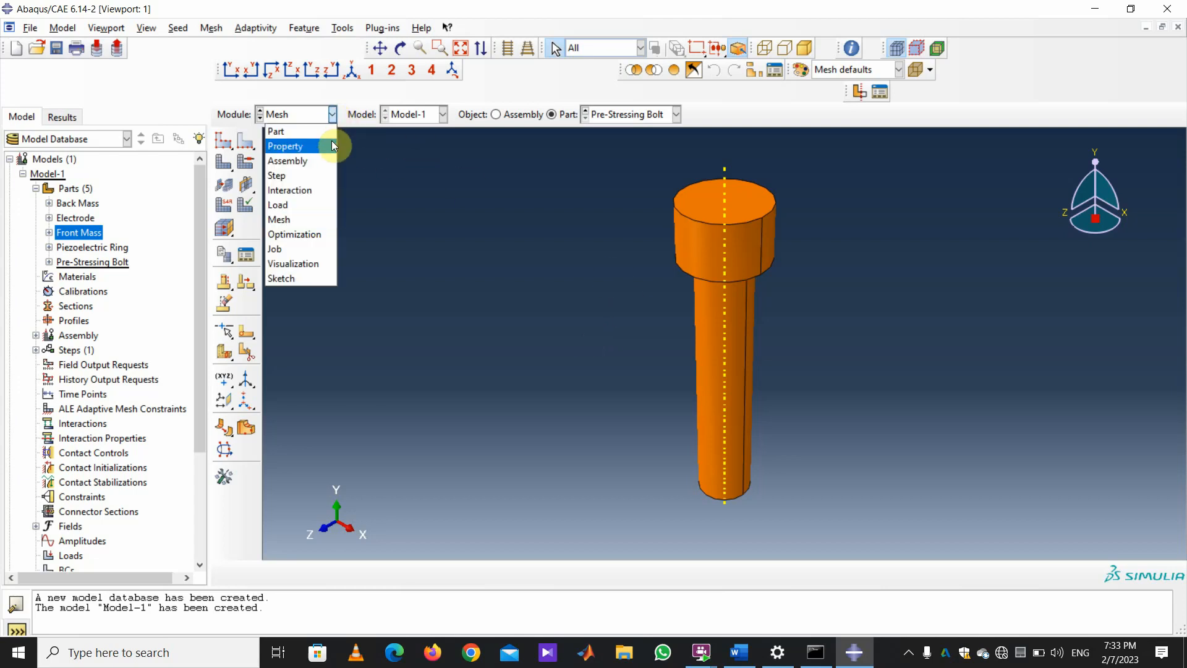
{"action": "left_click", "coordinate": [322, 128]}
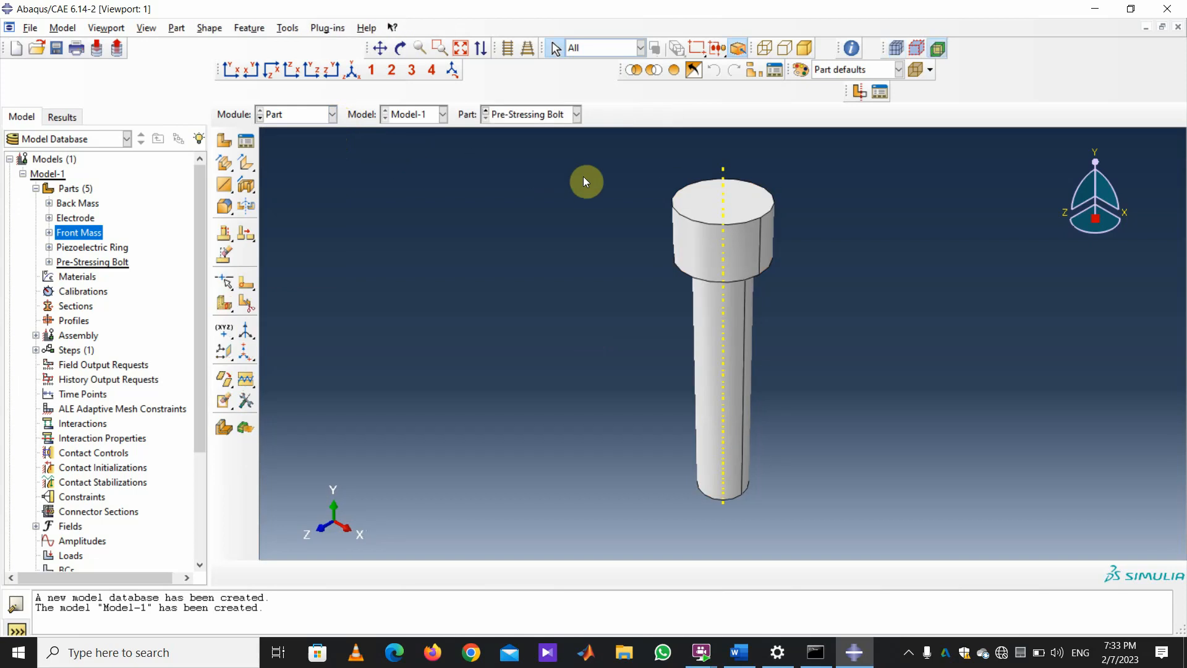
{"action": "left_click", "coordinate": [400, 48]}
{"action": "mouse_move", "coordinate": [777, 236]}
{"action": "left_mouse_down"}
{"action": "mouse_move", "coordinate": [620, 204]}
{"action": "mouse_move", "coordinate": [777, 340]}
{"action": "mouse_move", "coordinate": [697, 356]}
{"action": "left_mouse_up"}
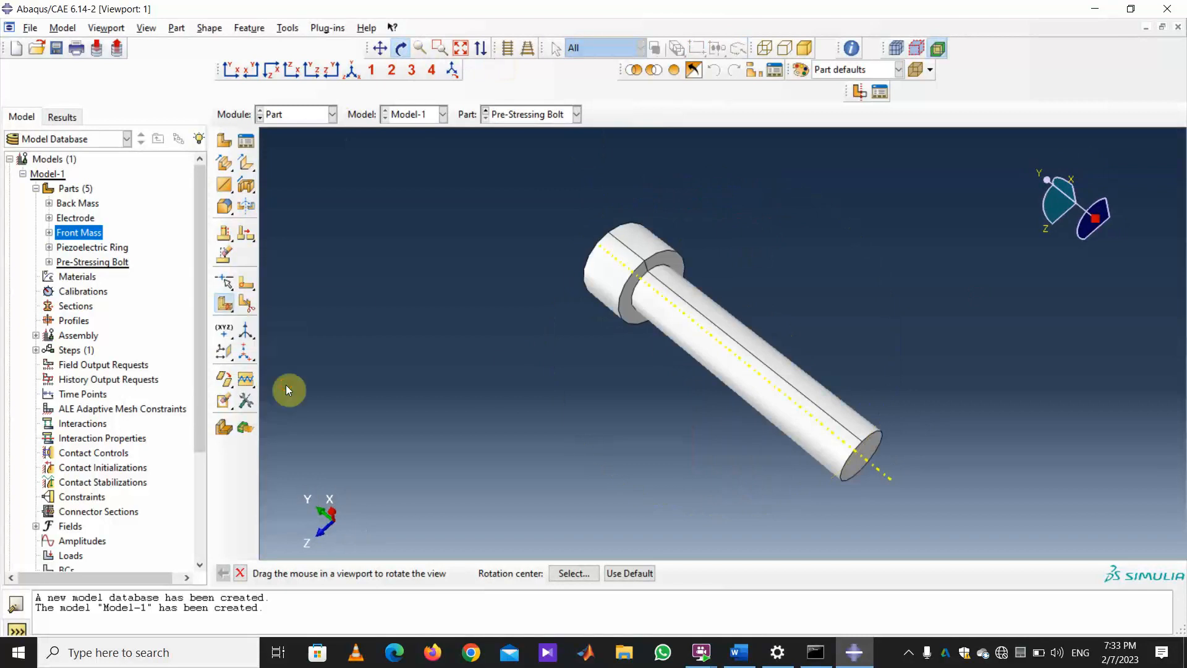
Partition the bolt's cells by extruding the collar edge along the bolt axis.
{"action": "left_click_drag", "start_coordinate": [224, 304], "coordinate": [314, 306]}
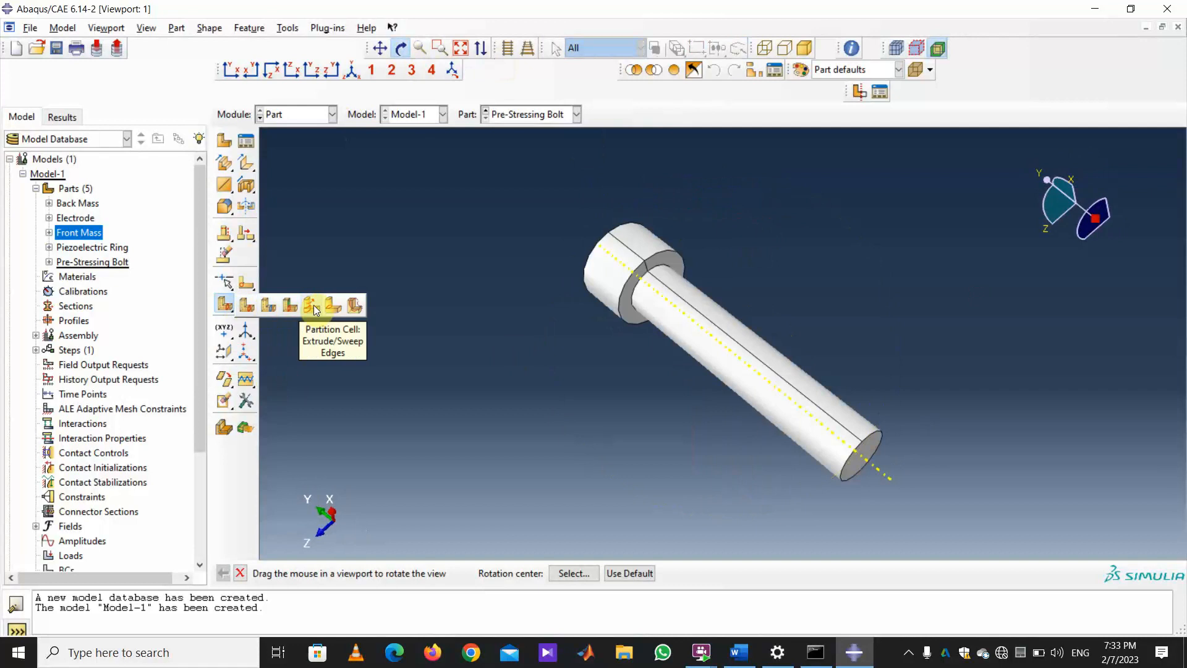
{"action": "left_click_drag", "start_coordinate": [315, 309], "coordinate": [315, 309]}
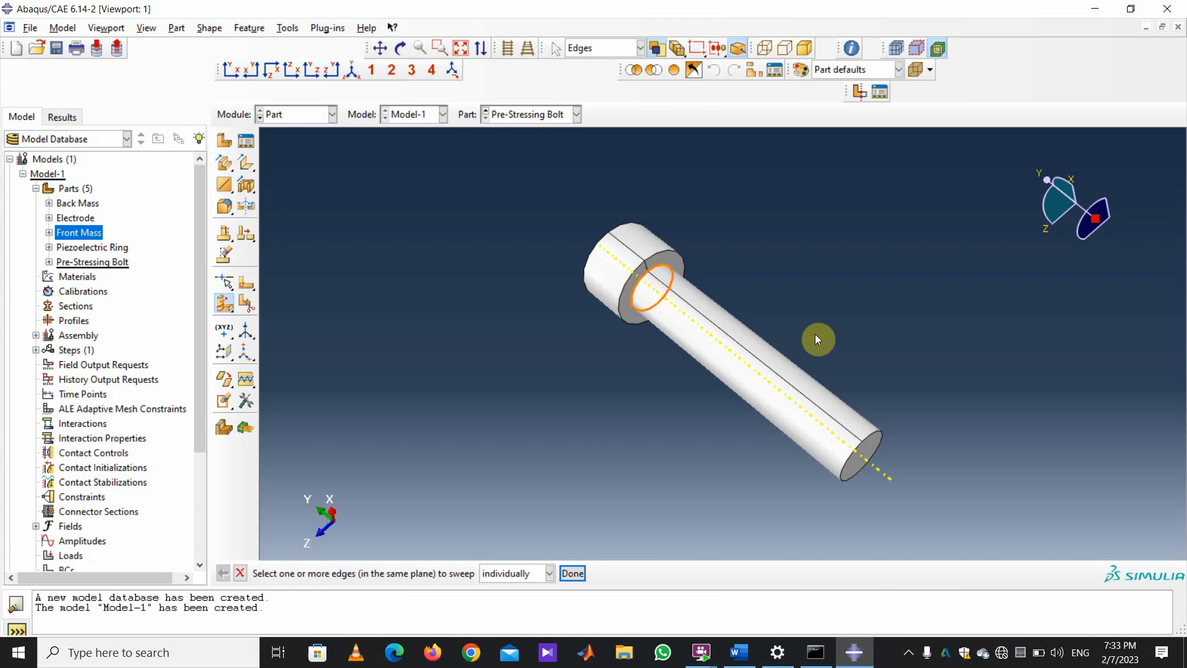
{"action": "left_click", "coordinate": [573, 574]}
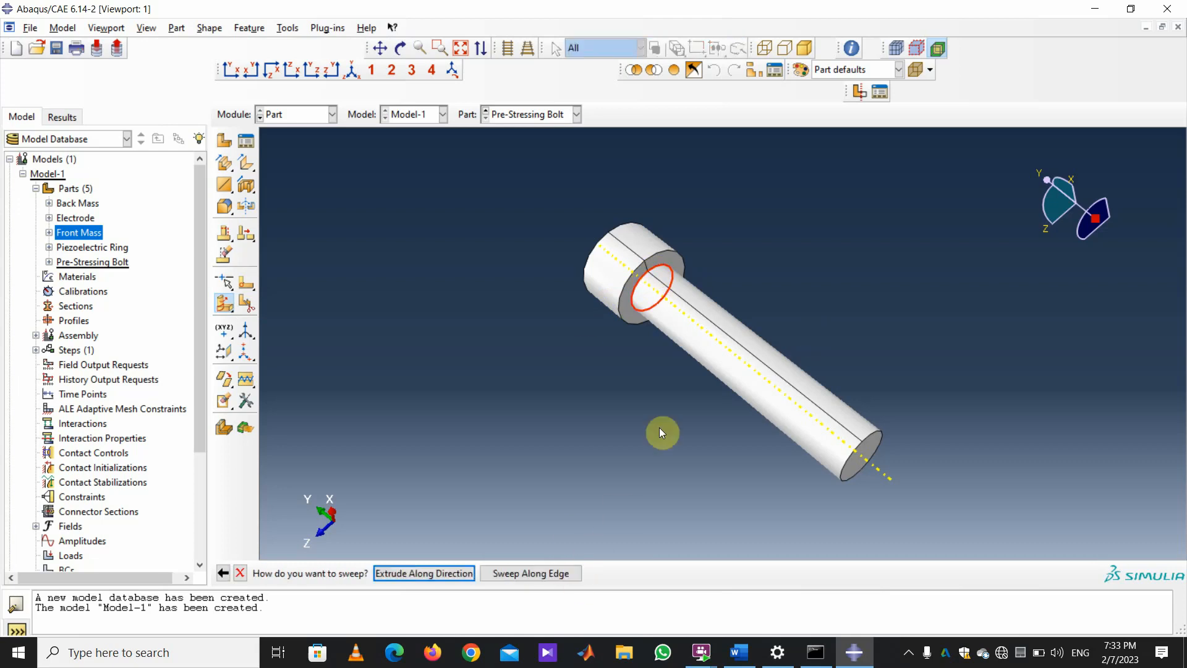
{"action": "left_click", "coordinate": [424, 572]}
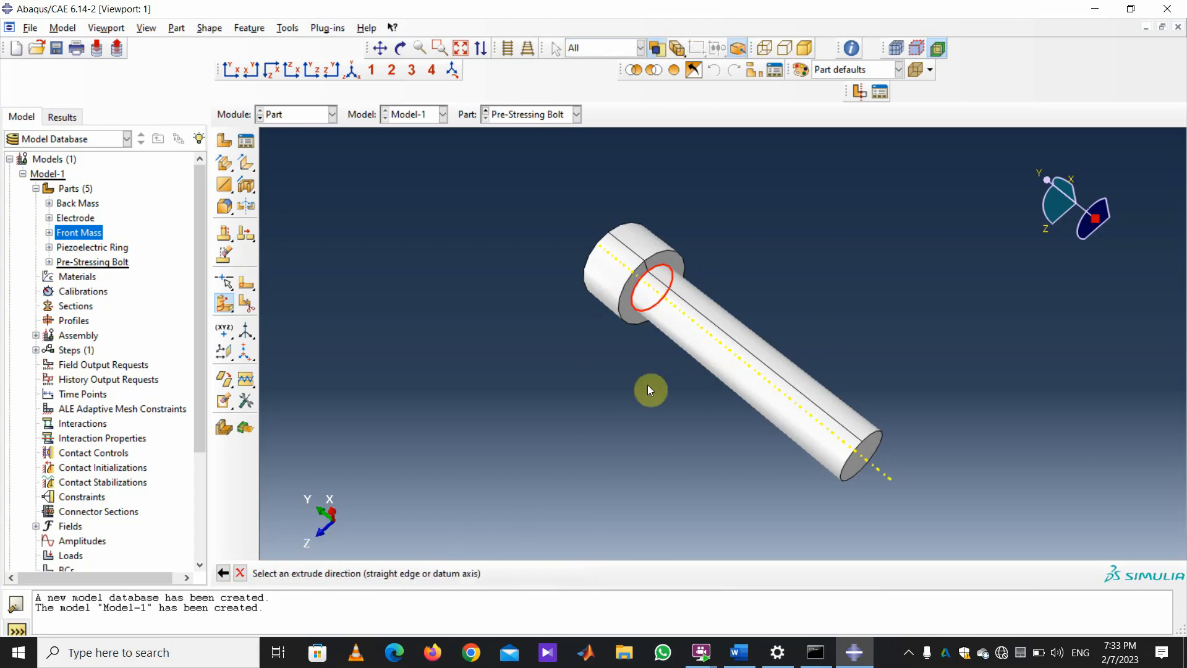
{"action": "left_click", "coordinate": [693, 324]}
{"action": "left_click", "coordinate": [409, 574]}
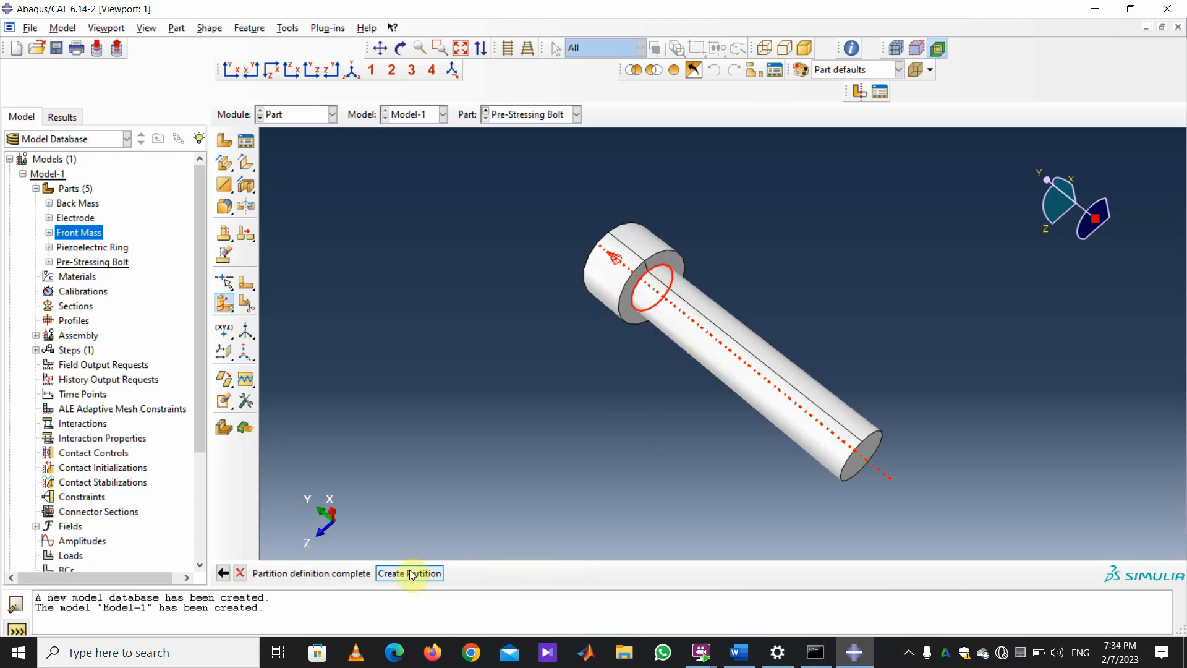
{"action": "left_click", "coordinate": [411, 574]}
{"action": "left_click", "coordinate": [400, 47]}
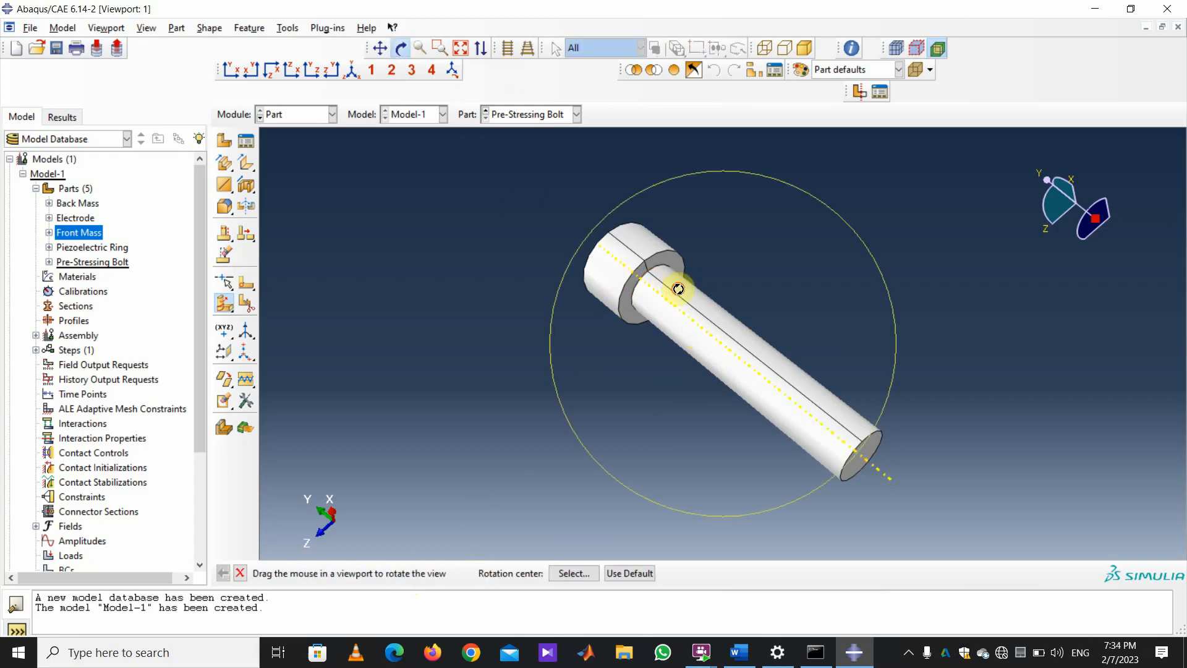
{"action": "mouse_move", "coordinate": [679, 289]}
{"action": "left_mouse_down"}
{"action": "mouse_move", "coordinate": [683, 333]}
{"action": "mouse_move", "coordinate": [667, 340]}
{"action": "left_mouse_up"}
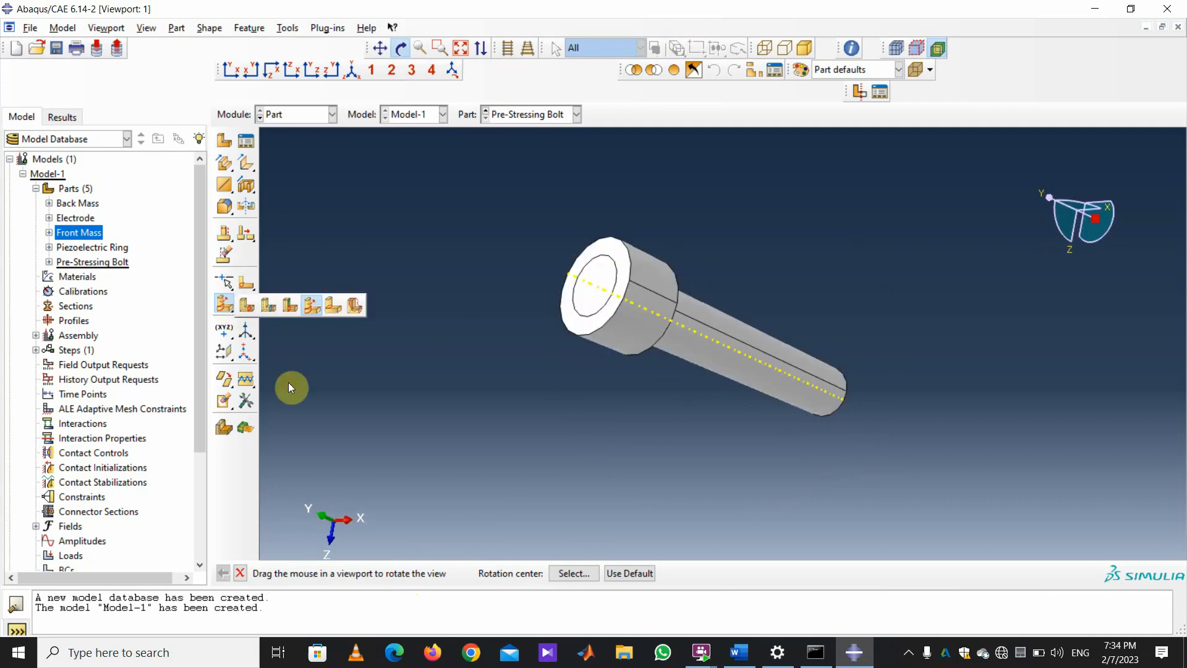
Split the bolt lengthwise with a cutting plane through three edge points.
{"action": "left_click", "coordinate": [247, 307]}
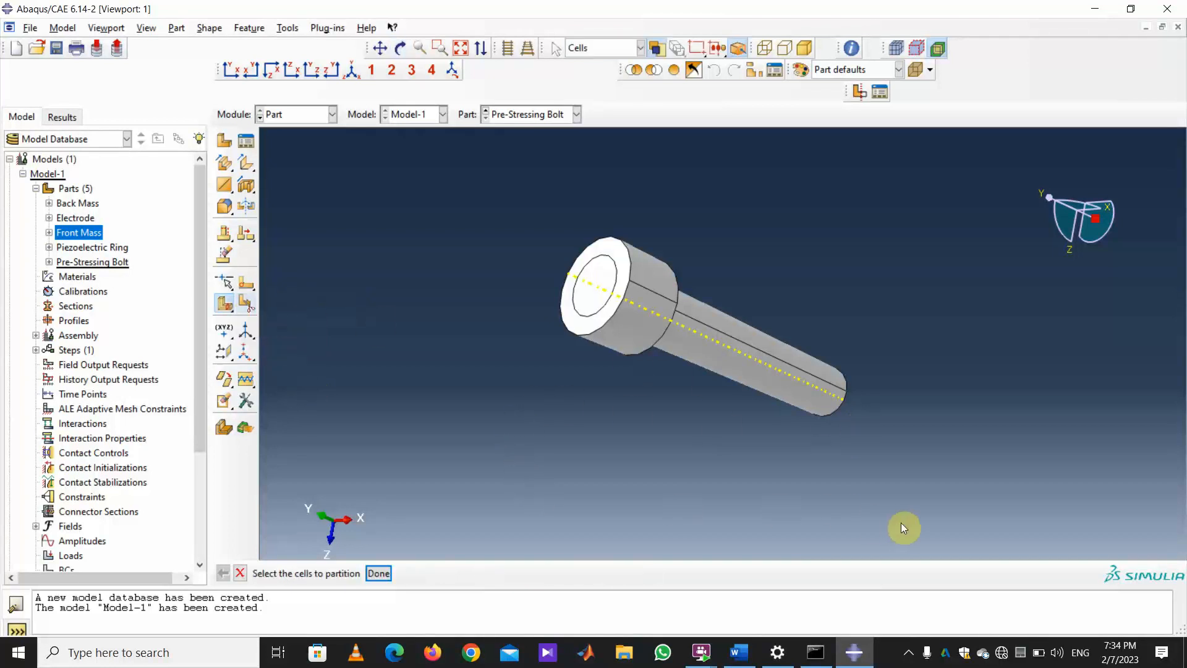
{"action": "left_click", "coordinate": [563, 248]}
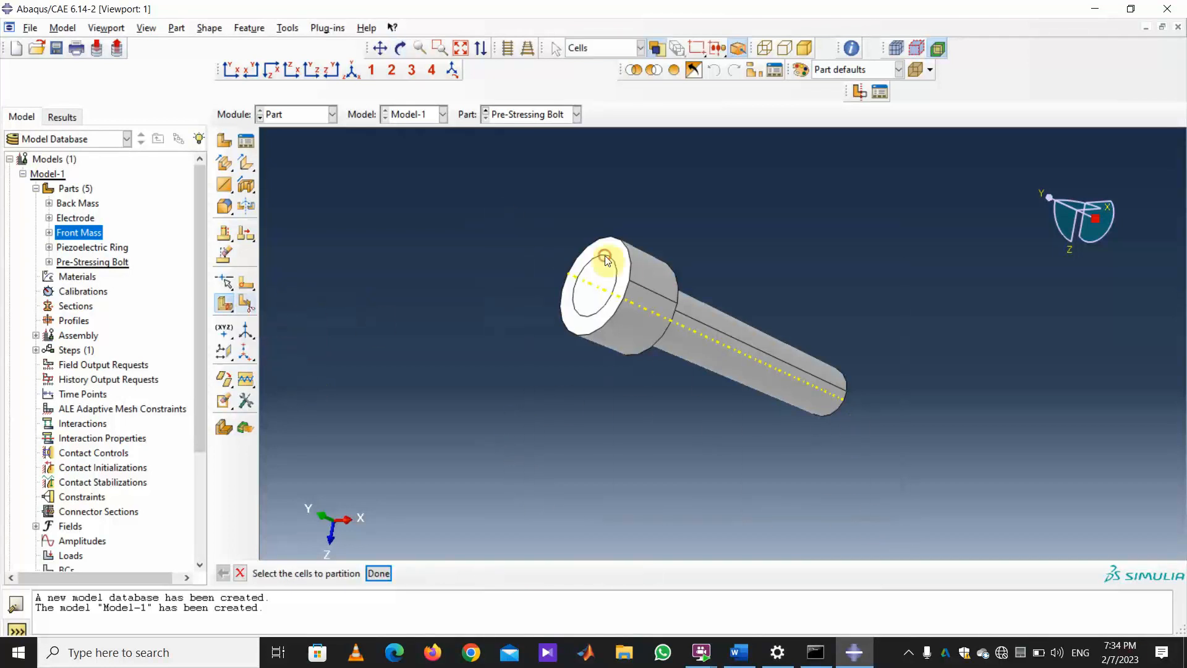
{"action": "left_click", "coordinate": [378, 574]}
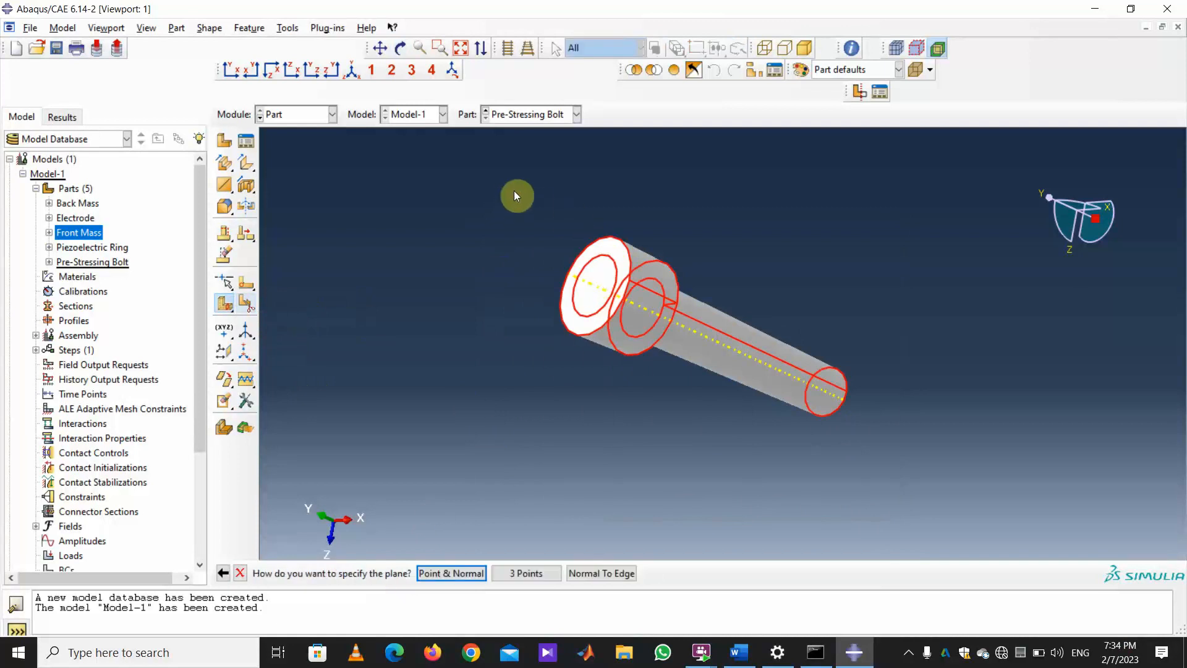
{"action": "left_click", "coordinate": [525, 574]}
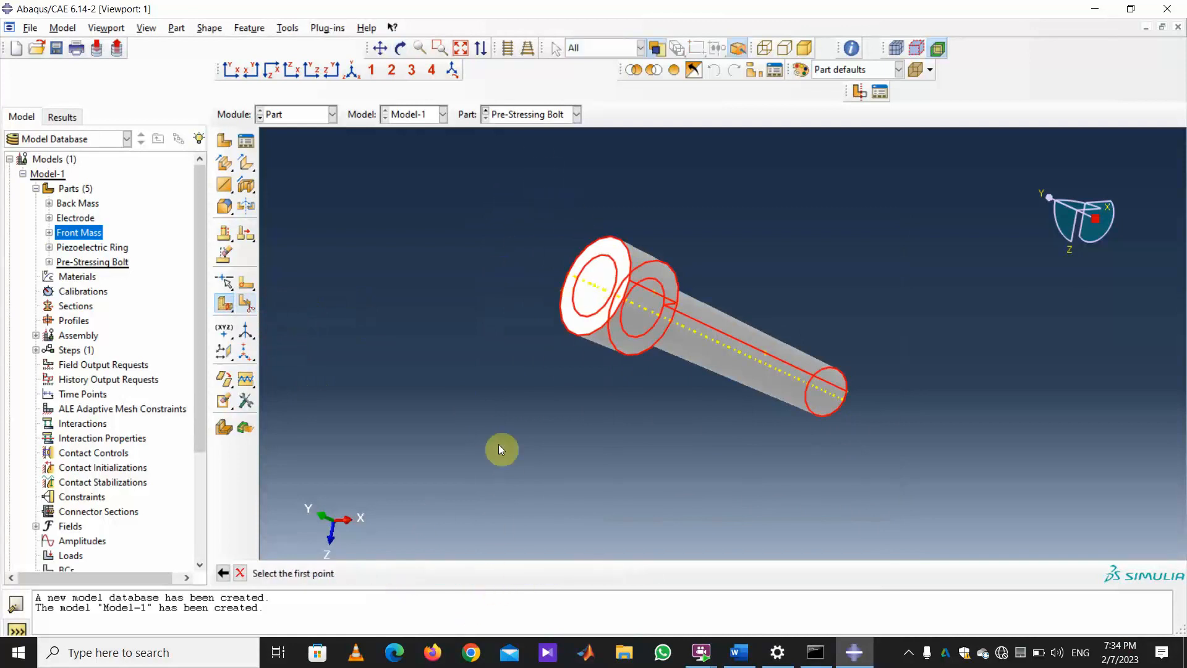
{"action": "left_click", "coordinate": [400, 49]}
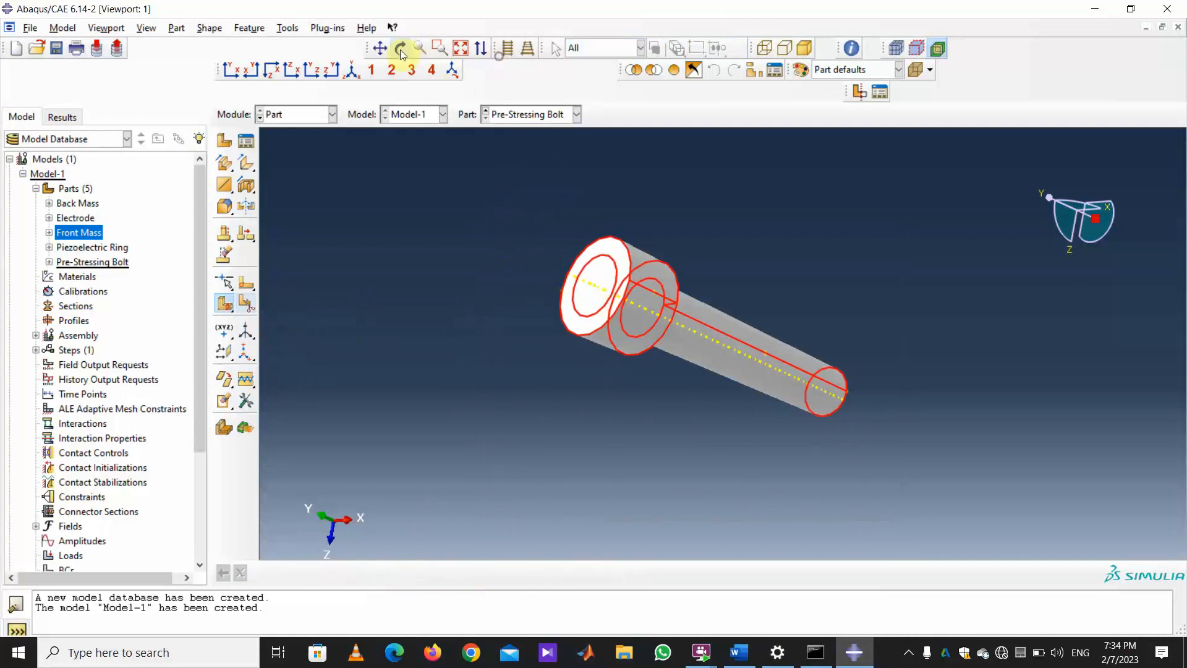
{"action": "mouse_move", "coordinate": [697, 432]}
{"action": "left_mouse_down"}
{"action": "mouse_move", "coordinate": [629, 347]}
{"action": "mouse_move", "coordinate": [670, 354]}
{"action": "mouse_move", "coordinate": [686, 331]}
{"action": "left_mouse_up"}
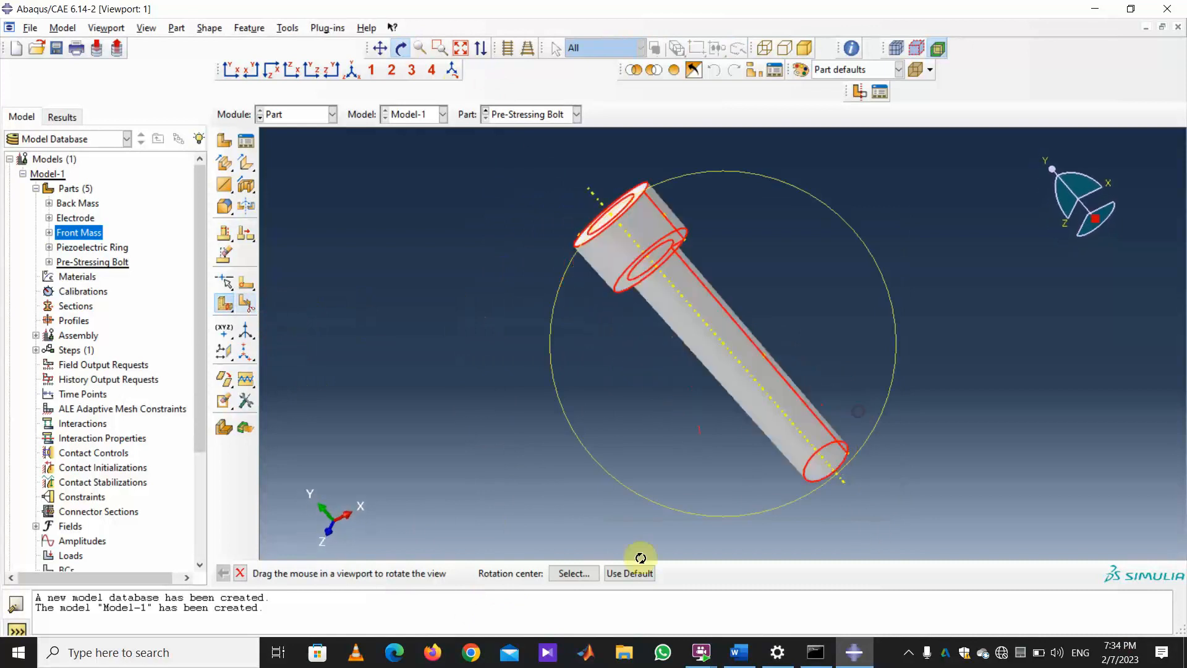
{"action": "left_click", "coordinate": [240, 574]}
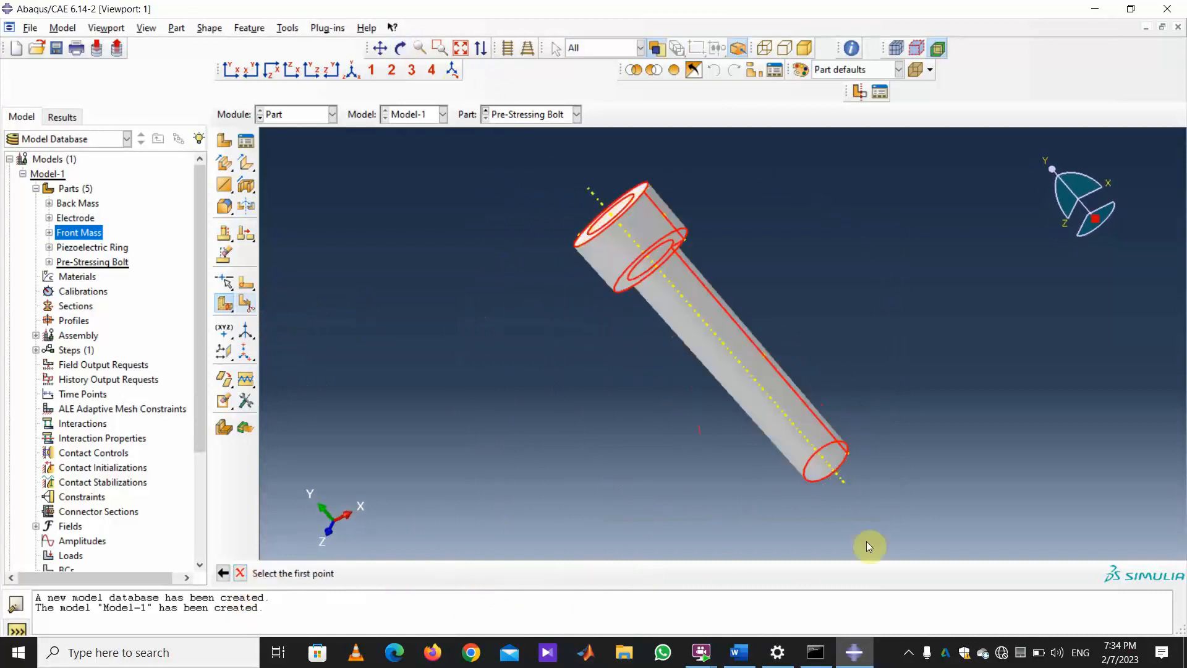
{"action": "left_click", "coordinate": [847, 453]}
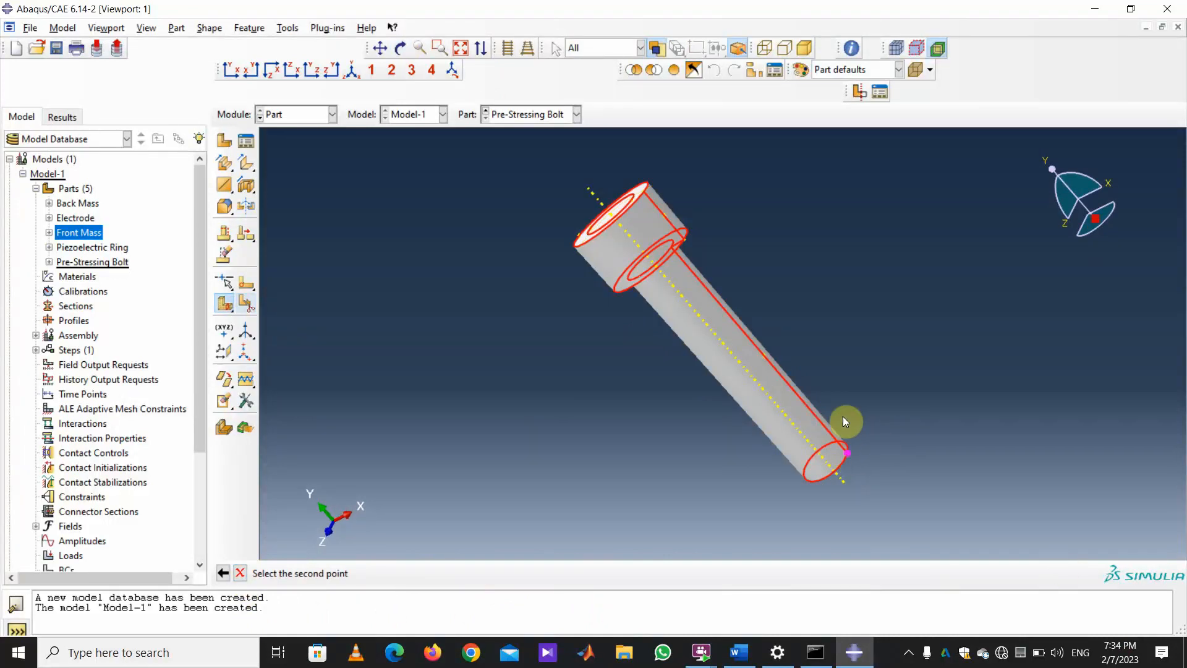
{"action": "left_click", "coordinate": [684, 235]}
{"action": "left_click", "coordinate": [659, 224]}
{"action": "left_click", "coordinate": [396, 571]}
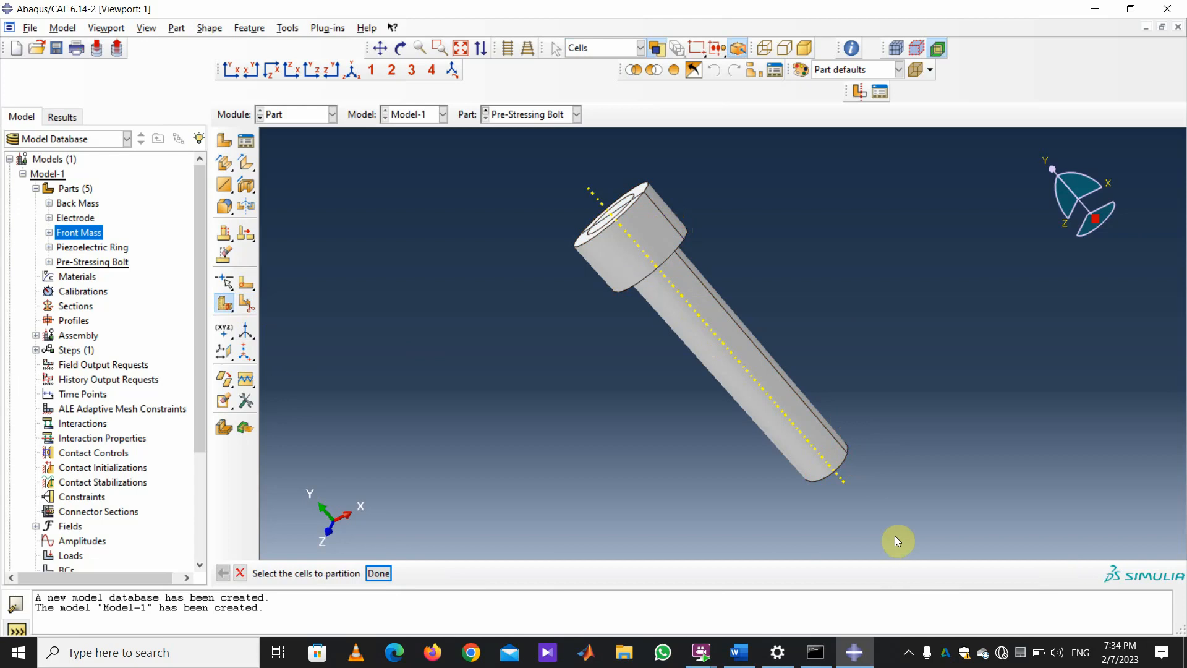
Add a second three-point cutting plane across all bolt cells through the head edge.
{"action": "left_click_drag", "start_coordinate": [895, 535], "coordinate": [434, 162]}
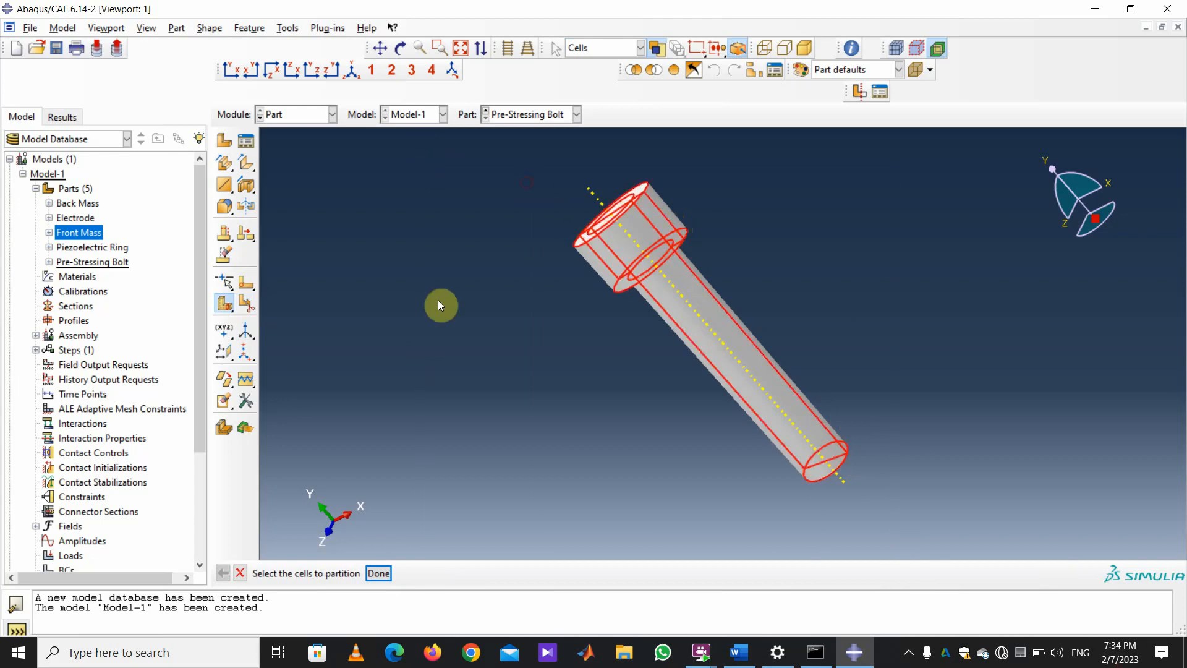
{"action": "left_click", "coordinate": [379, 573]}
{"action": "left_click", "coordinate": [523, 573]}
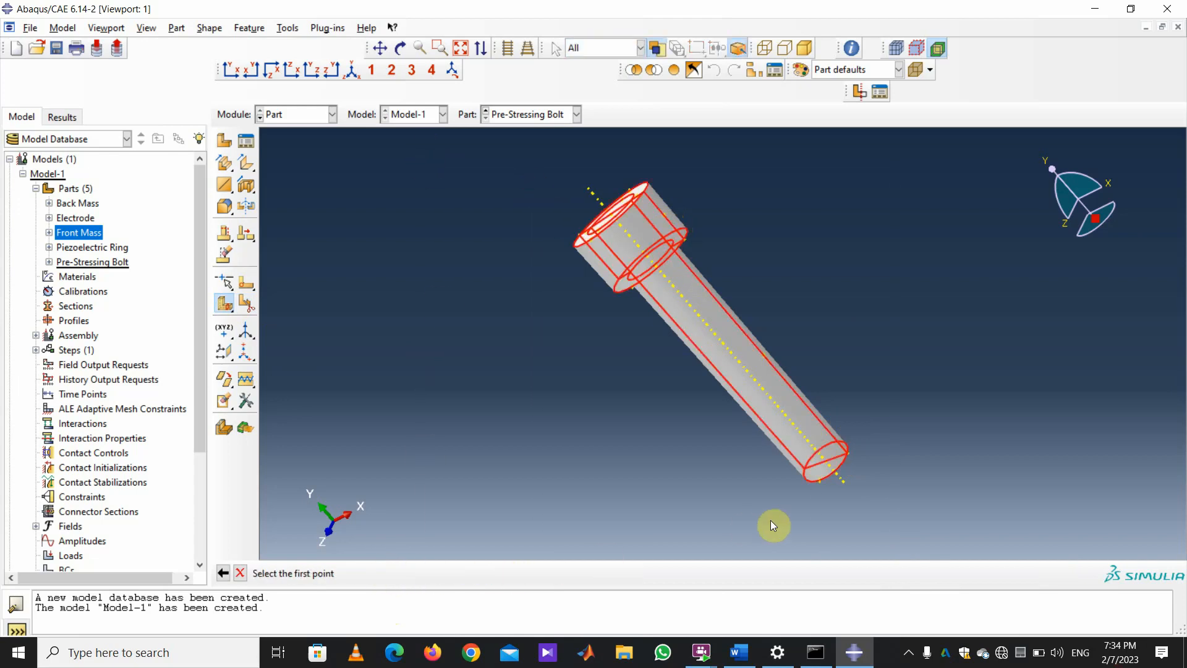
{"action": "left_click", "coordinate": [819, 477]}
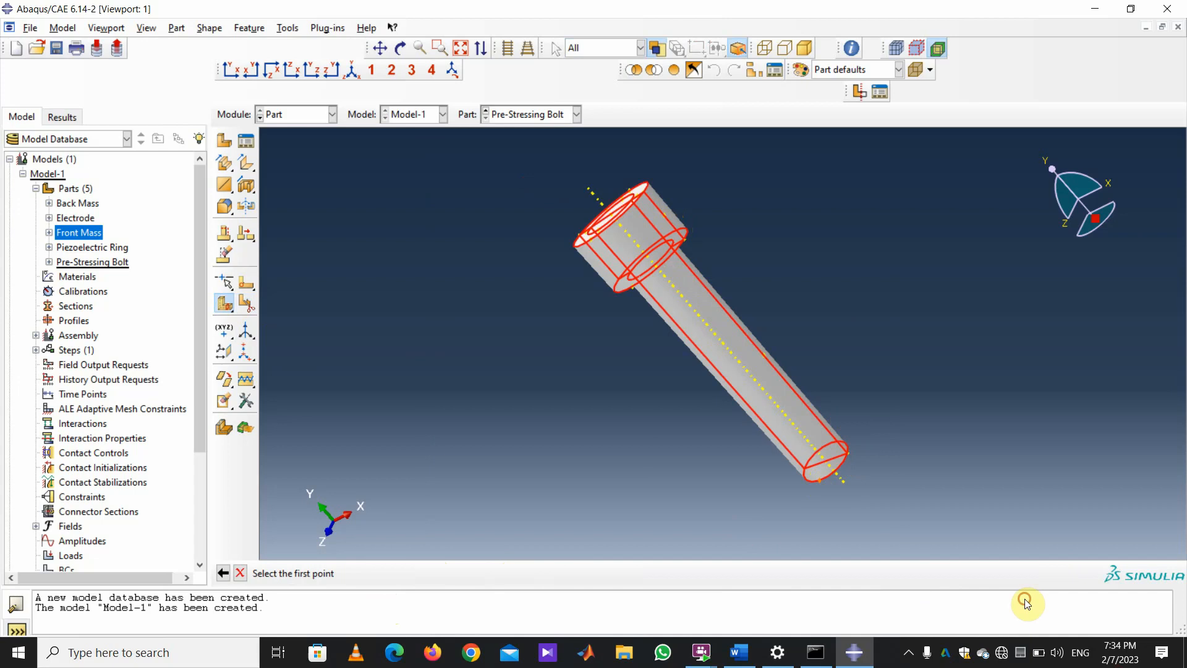
{"action": "left_click", "coordinate": [632, 288]}
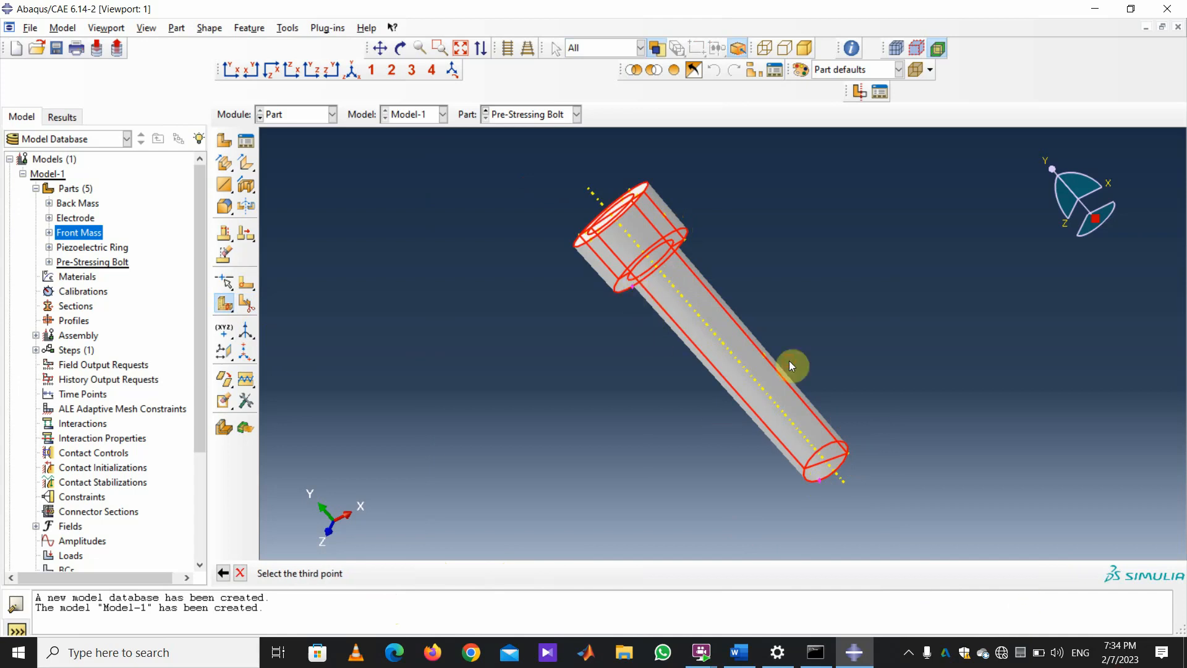
{"action": "left_click", "coordinate": [591, 240]}
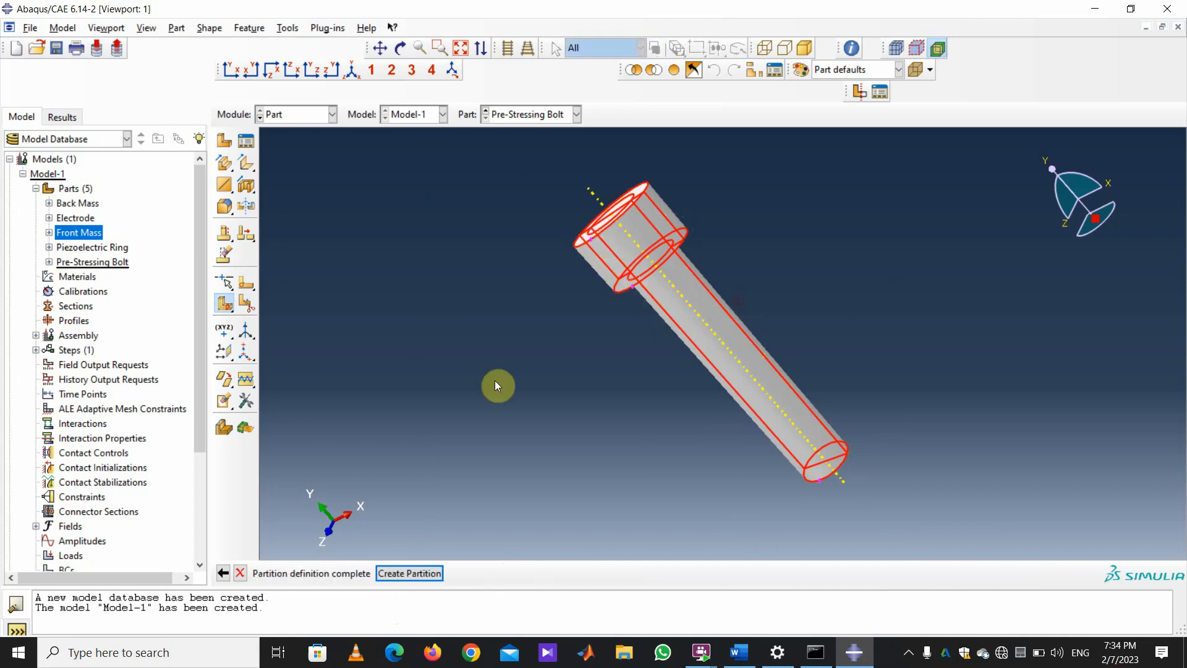
{"action": "left_click", "coordinate": [400, 570]}
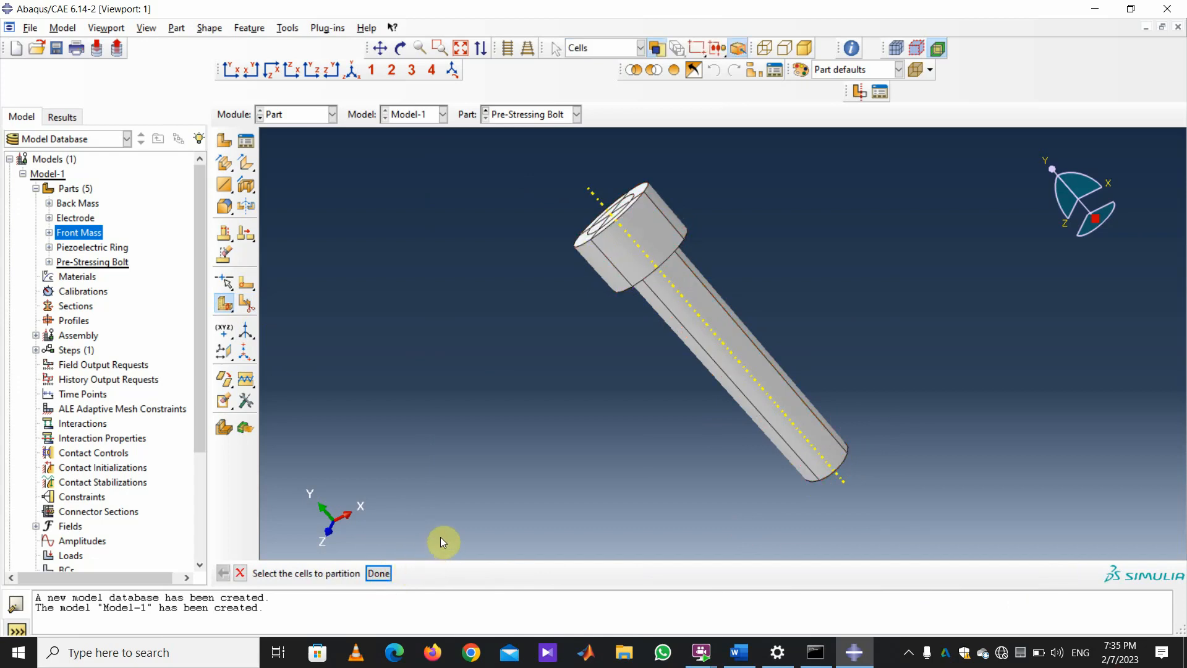
{"action": "left_click", "coordinate": [332, 114]}
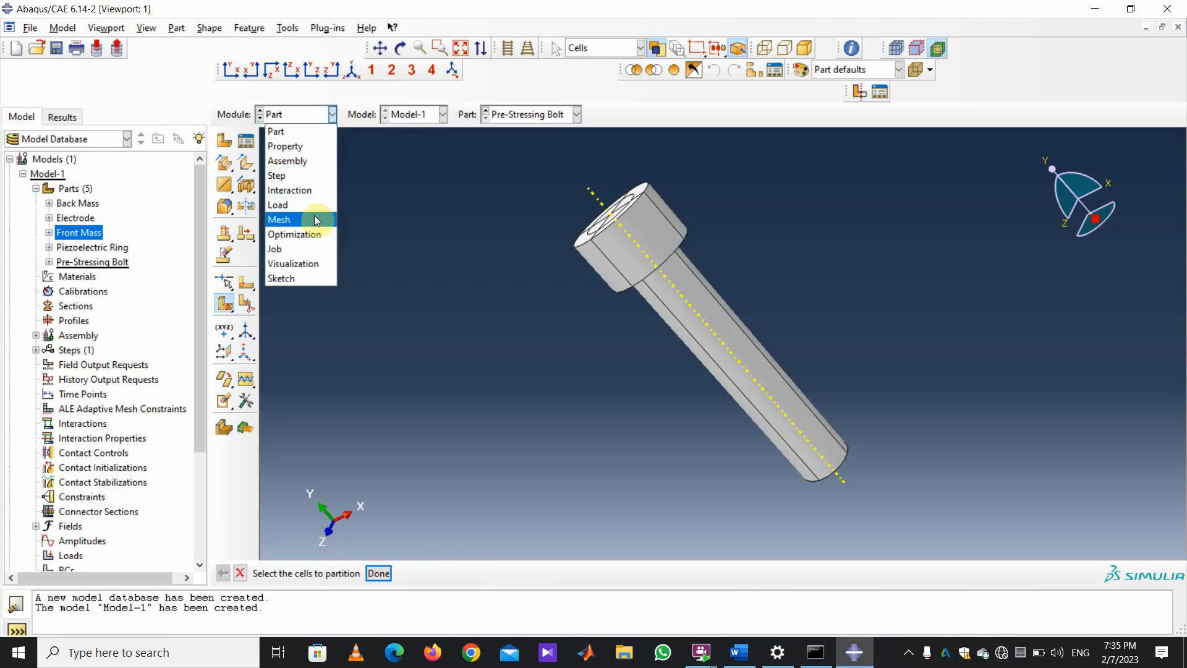
Inspect the partitioned bolt's meshability colours in the Mesh module, then switch to Property.
{"action": "left_click", "coordinate": [395, 274]}
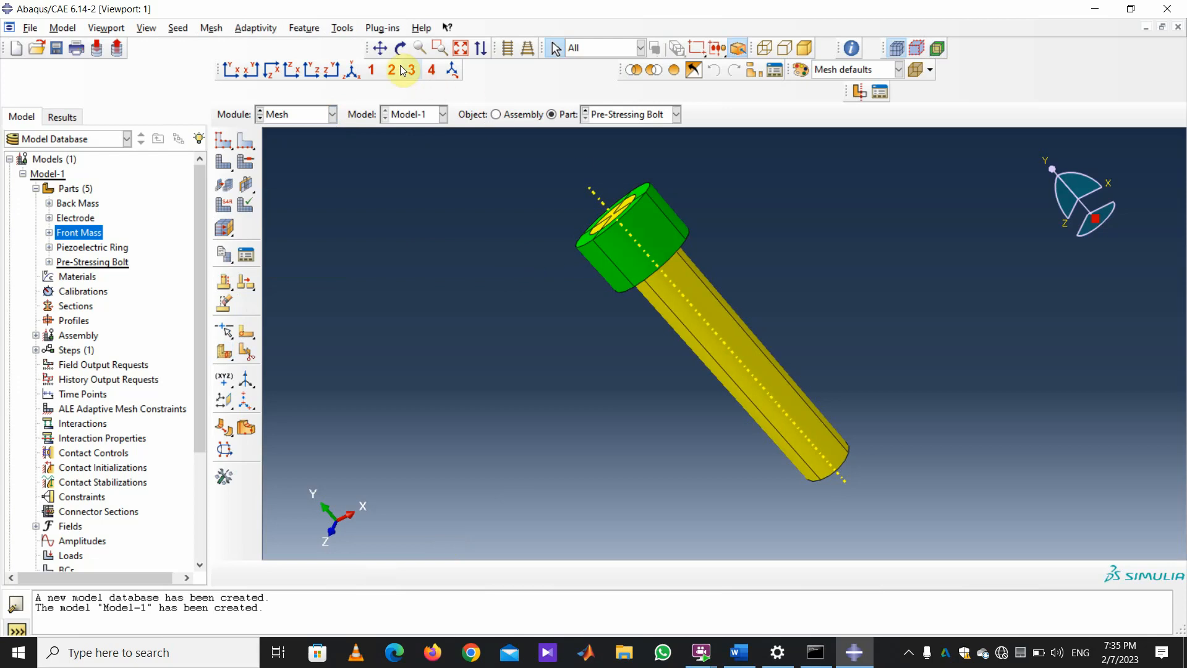
{"action": "left_click", "coordinate": [400, 47]}
{"action": "mouse_move", "coordinate": [626, 333]}
{"action": "left_mouse_down"}
{"action": "mouse_move", "coordinate": [712, 370]}
{"action": "mouse_move", "coordinate": [858, 501]}
{"action": "left_mouse_up"}
{"action": "mouse_move", "coordinate": [682, 396]}
{"action": "left_mouse_down"}
{"action": "mouse_move", "coordinate": [694, 344]}
{"action": "mouse_move", "coordinate": [744, 344]}
{"action": "left_mouse_up"}
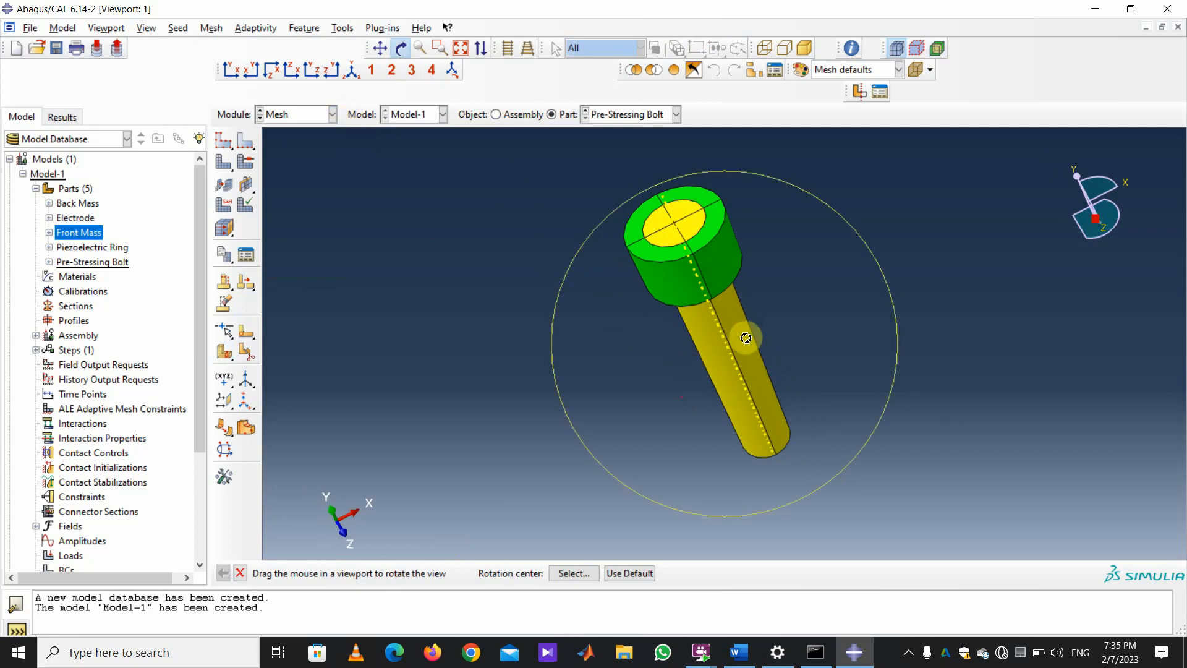
{"action": "mouse_move", "coordinate": [749, 344]}
{"action": "left_mouse_down"}
{"action": "mouse_move", "coordinate": [665, 318]}
{"action": "mouse_move", "coordinate": [644, 355]}
{"action": "left_mouse_up"}
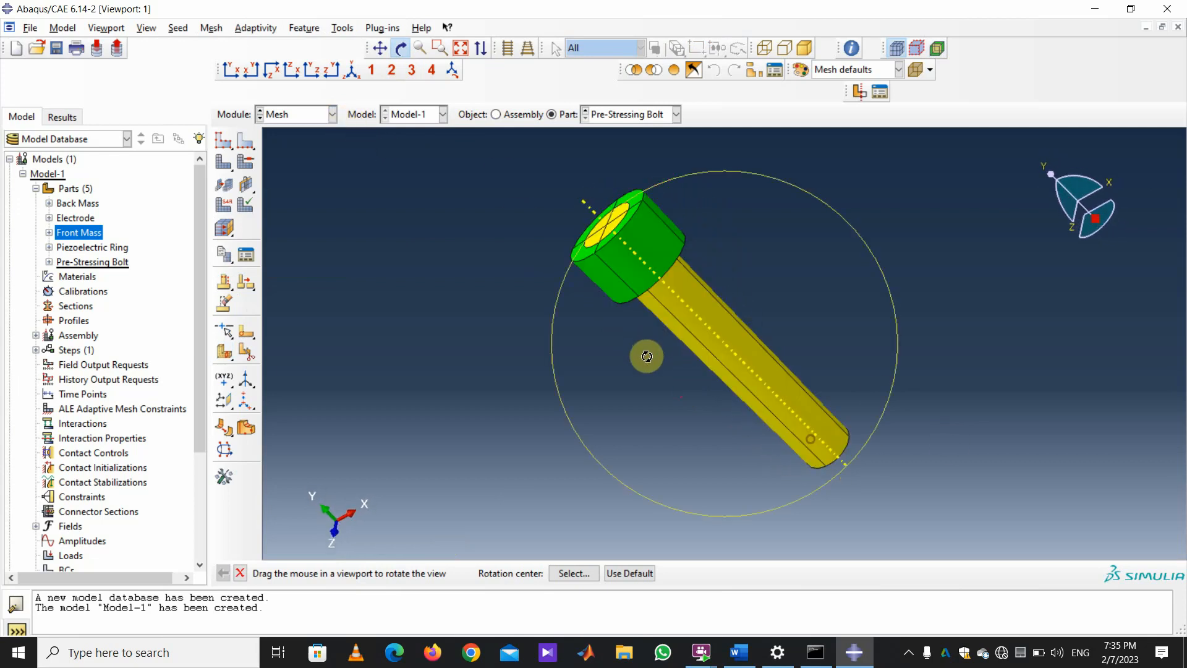
{"action": "left_click", "coordinate": [333, 114]}
{"action": "left_click", "coordinate": [319, 146]}
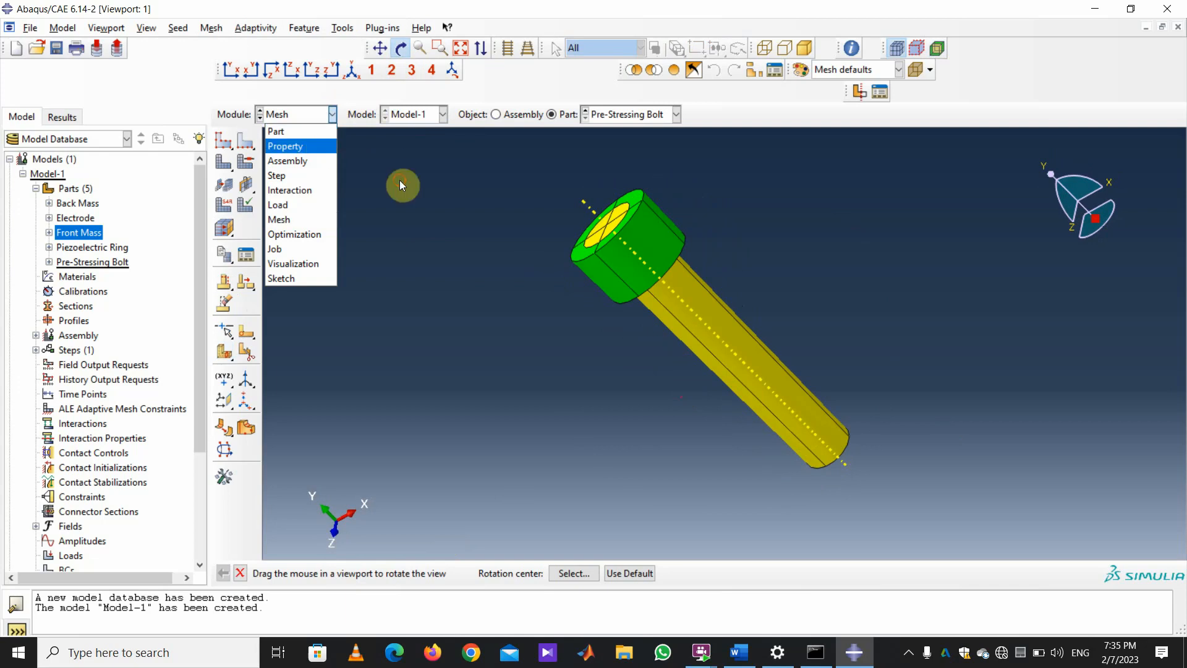
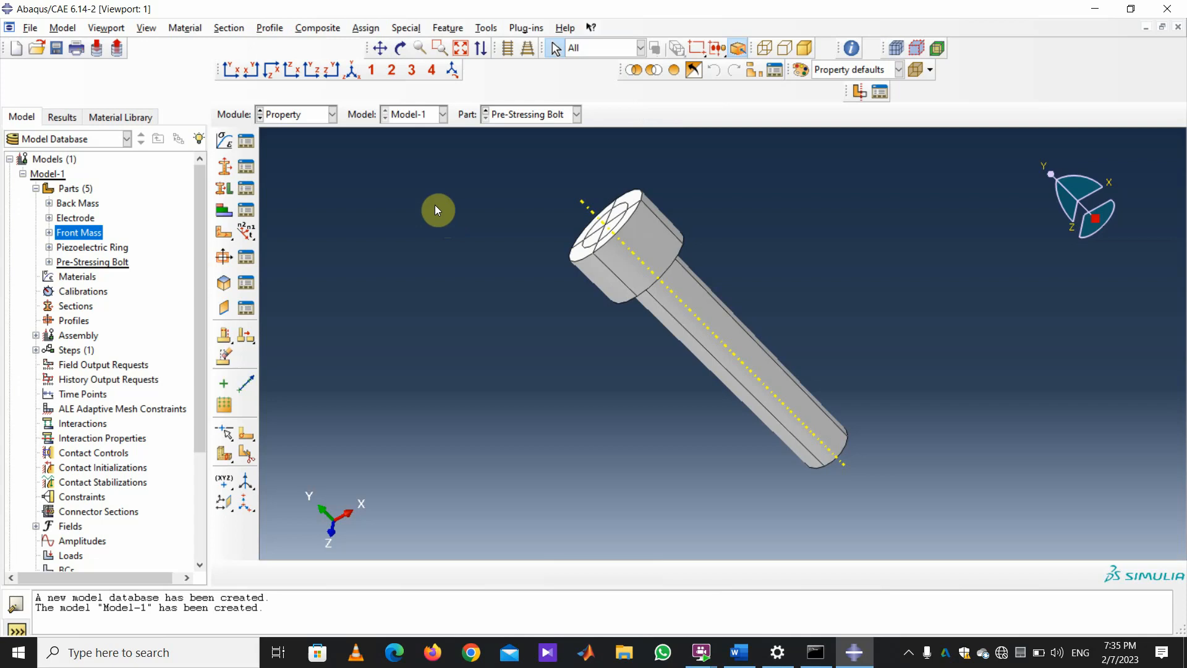
Create a material named Steel with a mass density of 7860.
{"action": "left_click", "coordinate": [223, 141]}
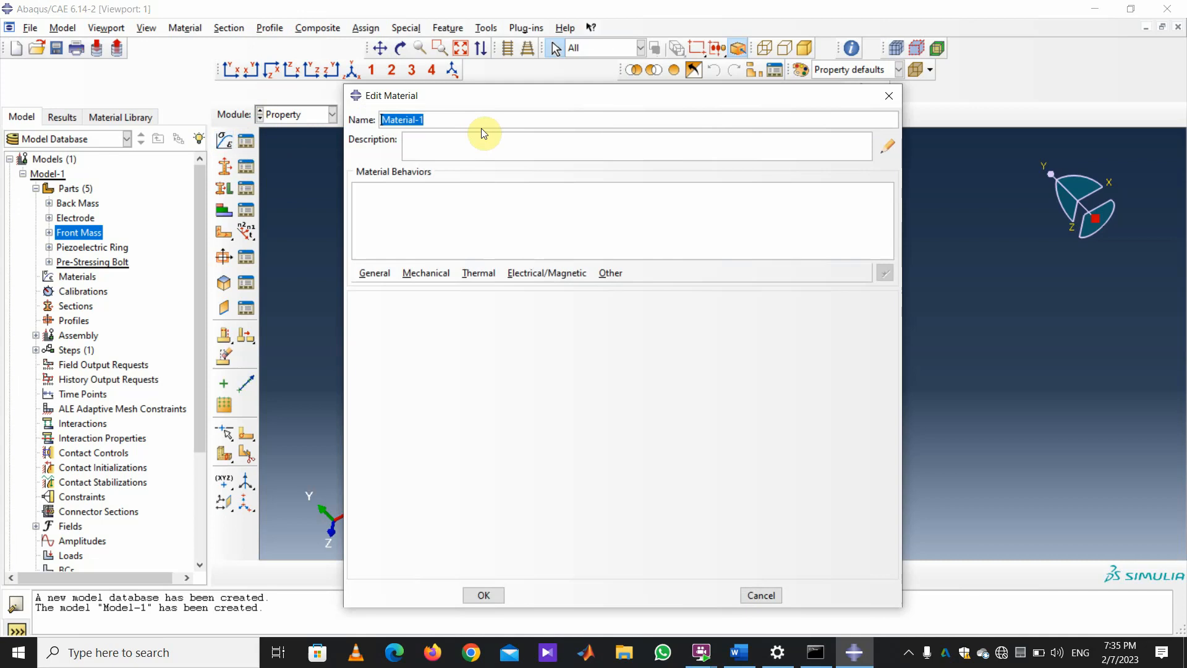
{"action": "type", "text": "Steel"}
{"action": "left_click", "coordinate": [376, 273]}
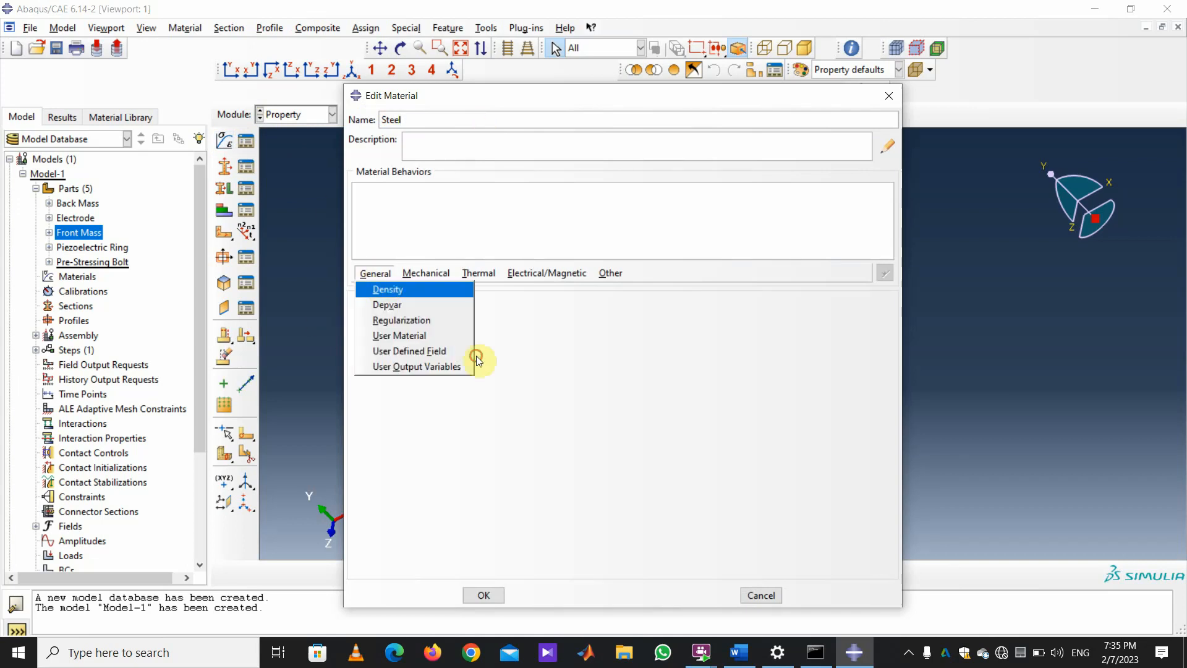
{"action": "left_click", "coordinate": [389, 291]}
{"action": "left_click", "coordinate": [405, 432]}
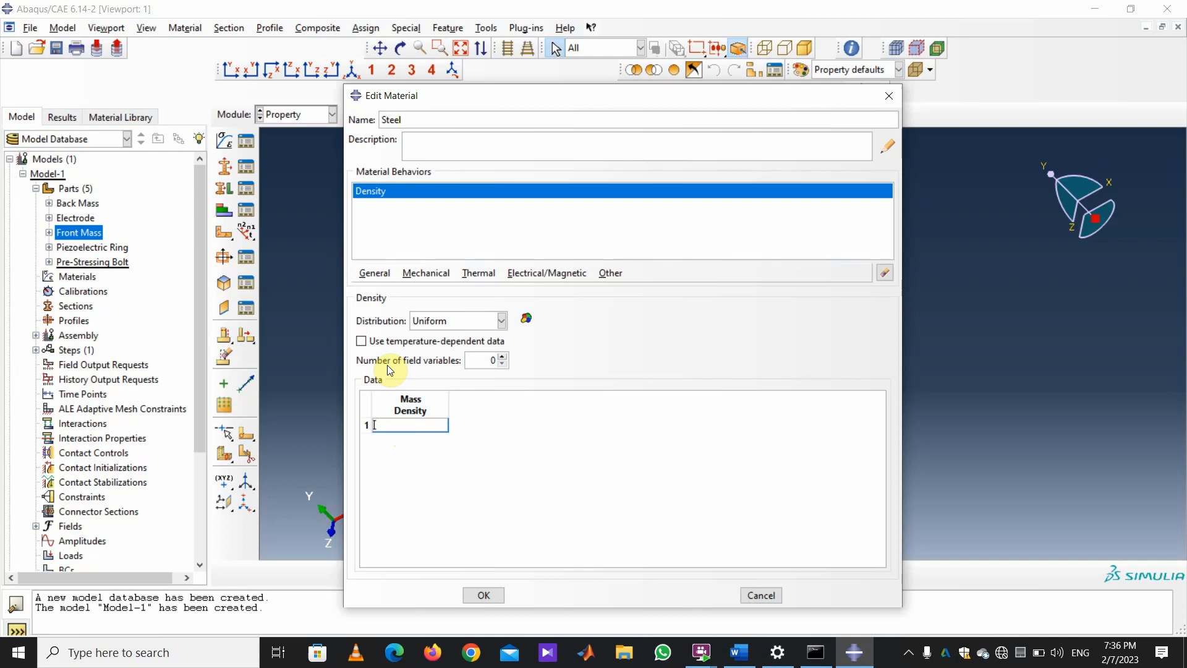
{"action": "type", "text": "860"}
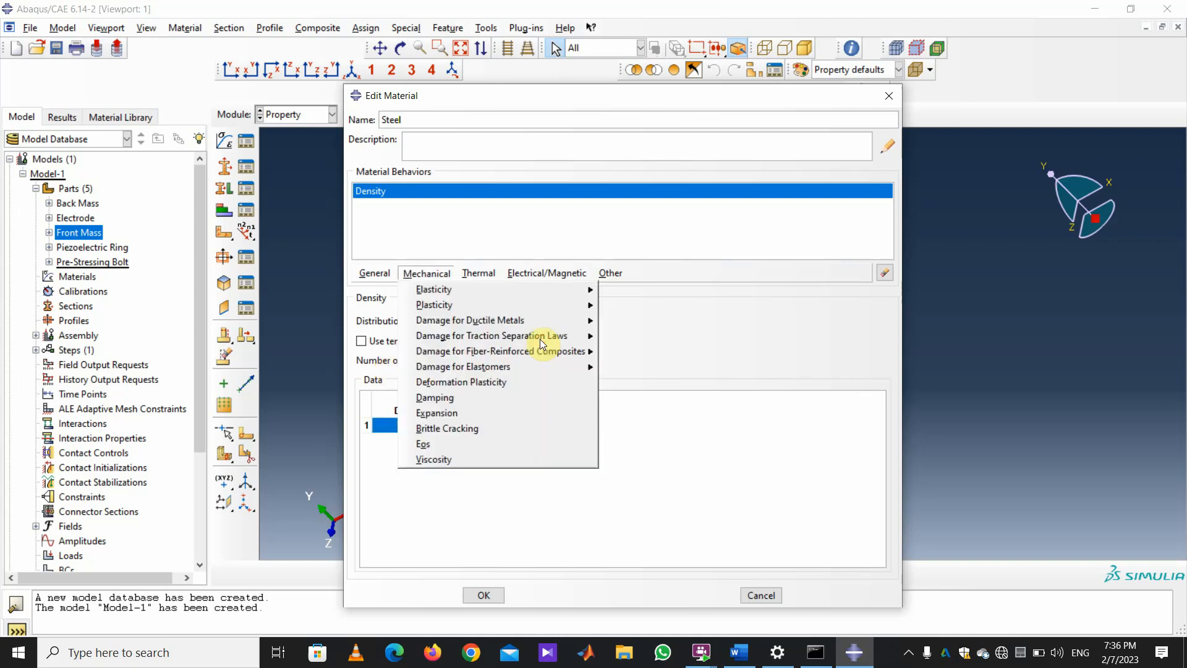
{"action": "mouse_move", "coordinate": [437, 288]}
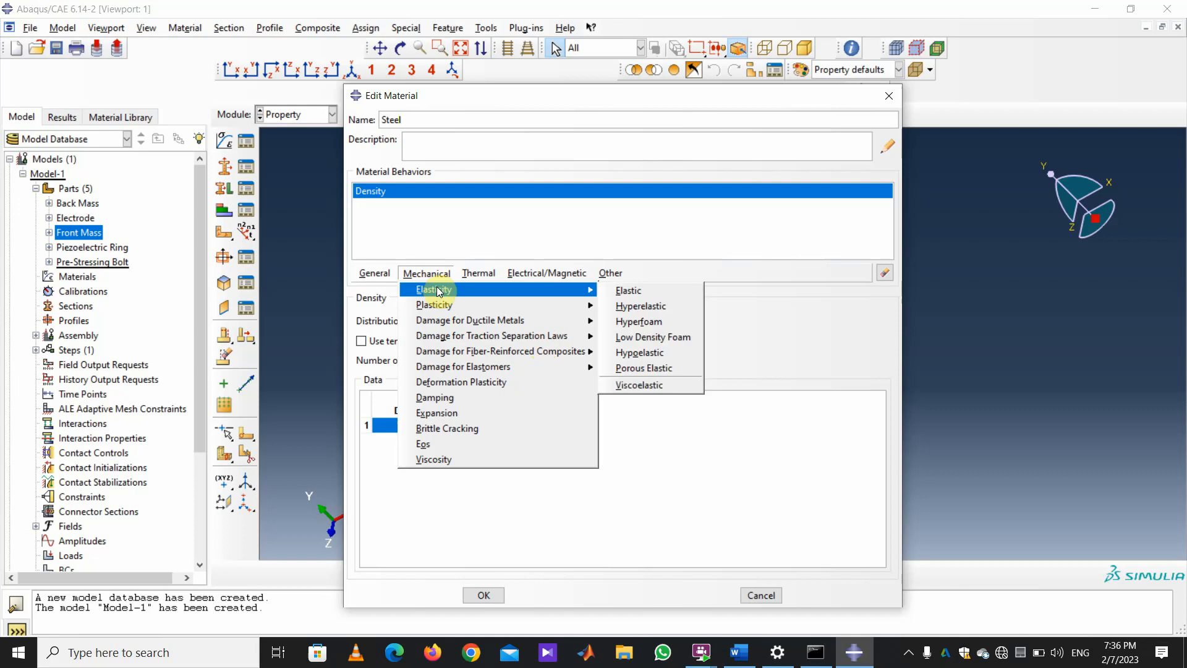
Add isotropic elasticity to Steel with Young's modulus 180e9 and Poisson's ratio 0.3.
{"action": "left_click", "coordinate": [637, 292]}
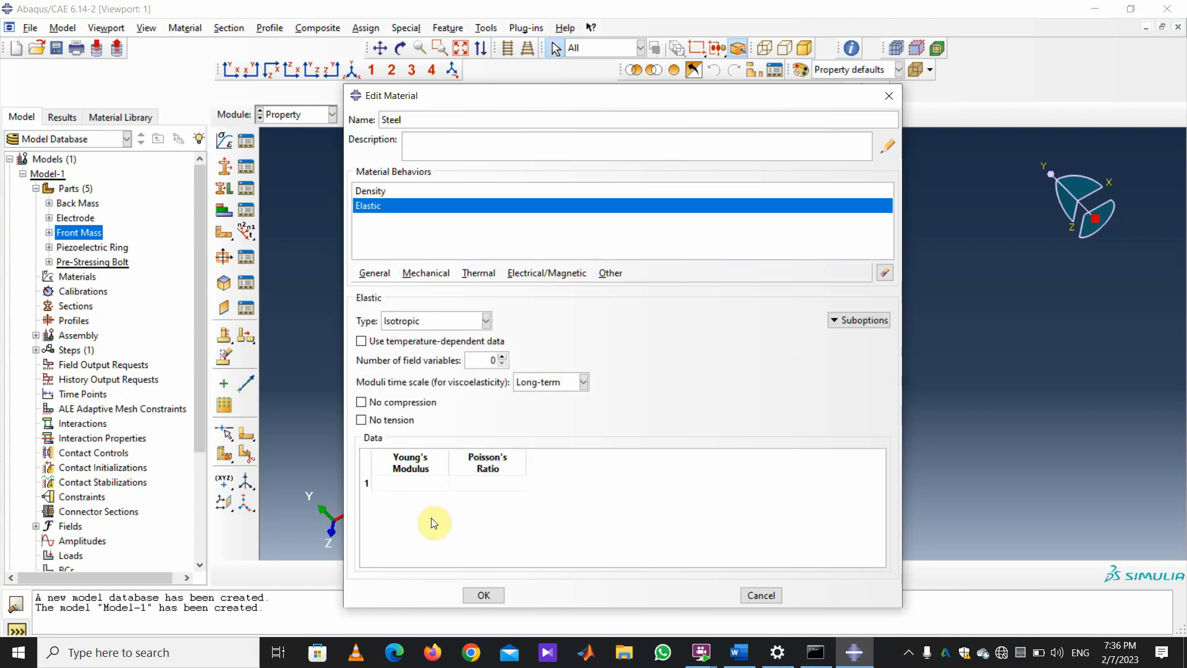
{"action": "left_click", "coordinate": [403, 481]}
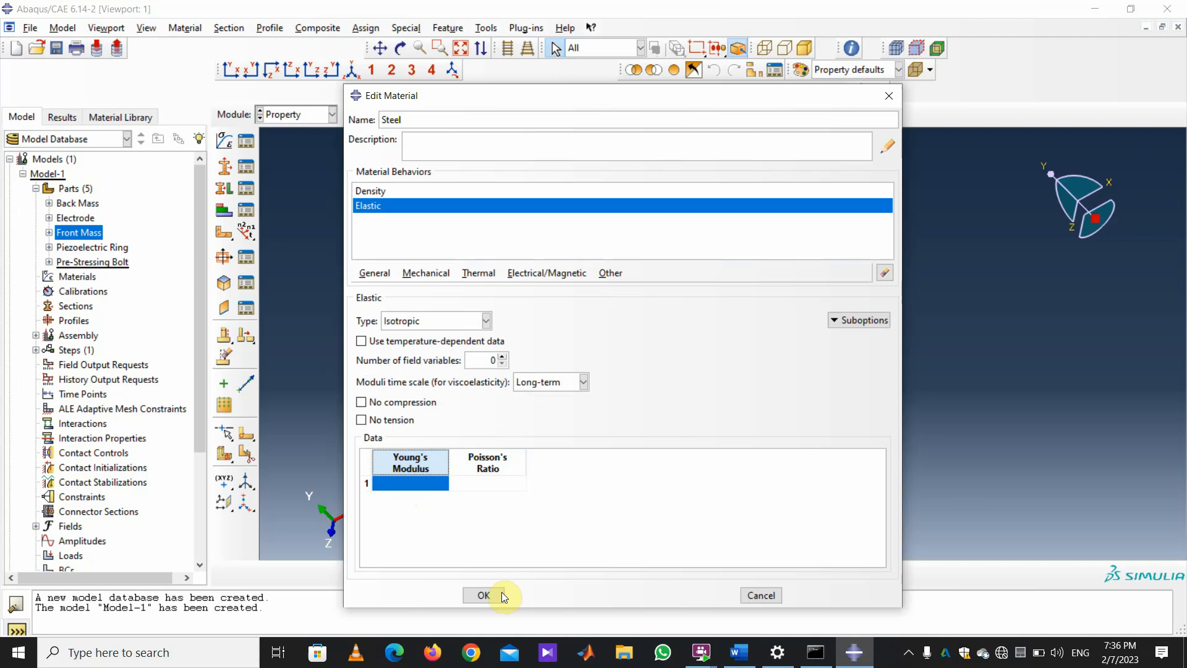
{"action": "left_click", "coordinate": [406, 485]}
{"action": "type", "text": "180"}
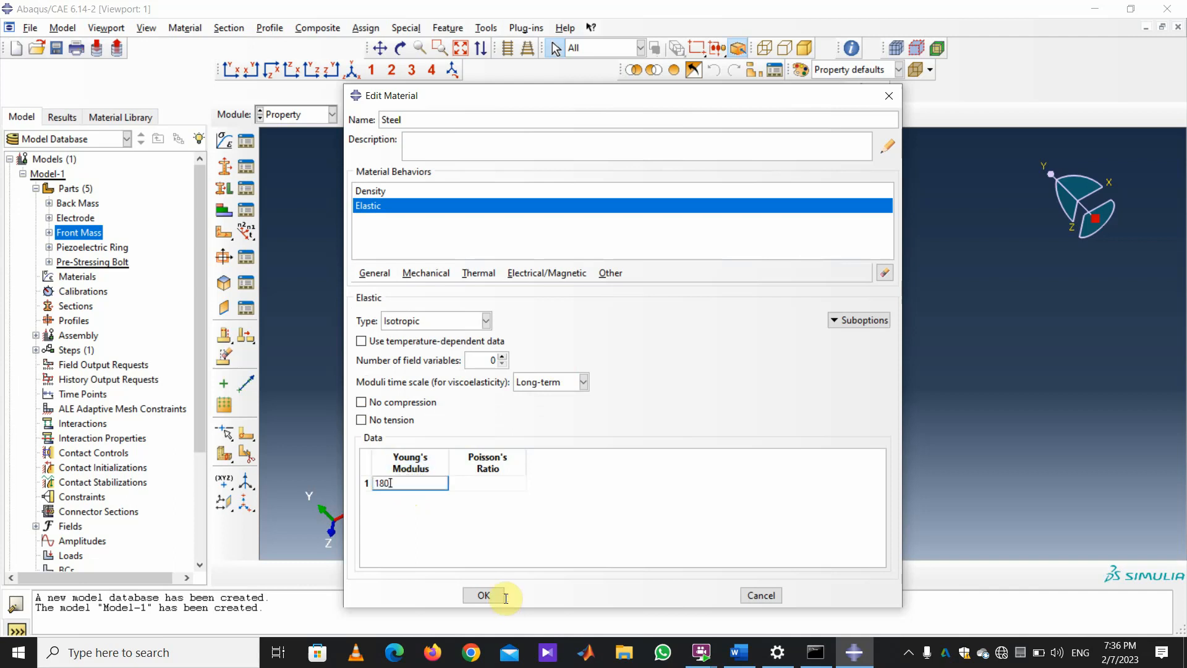
{"action": "type", "text": " e9"}
{"action": "left_click", "coordinate": [500, 482]}
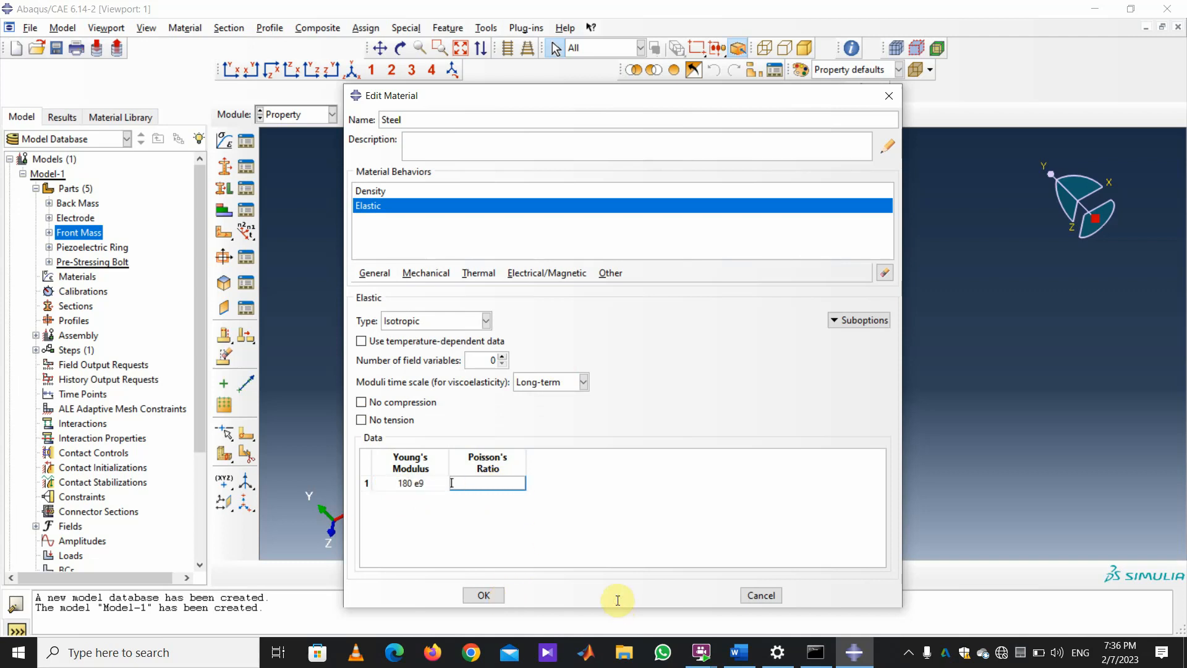
{"action": "type", "text": "0.33"}
{"action": "key", "text": "BackSpace"}
Fix the modulus entry to read 180e9 after the syntax error and save Steel.
{"action": "left_click", "coordinate": [470, 596]}
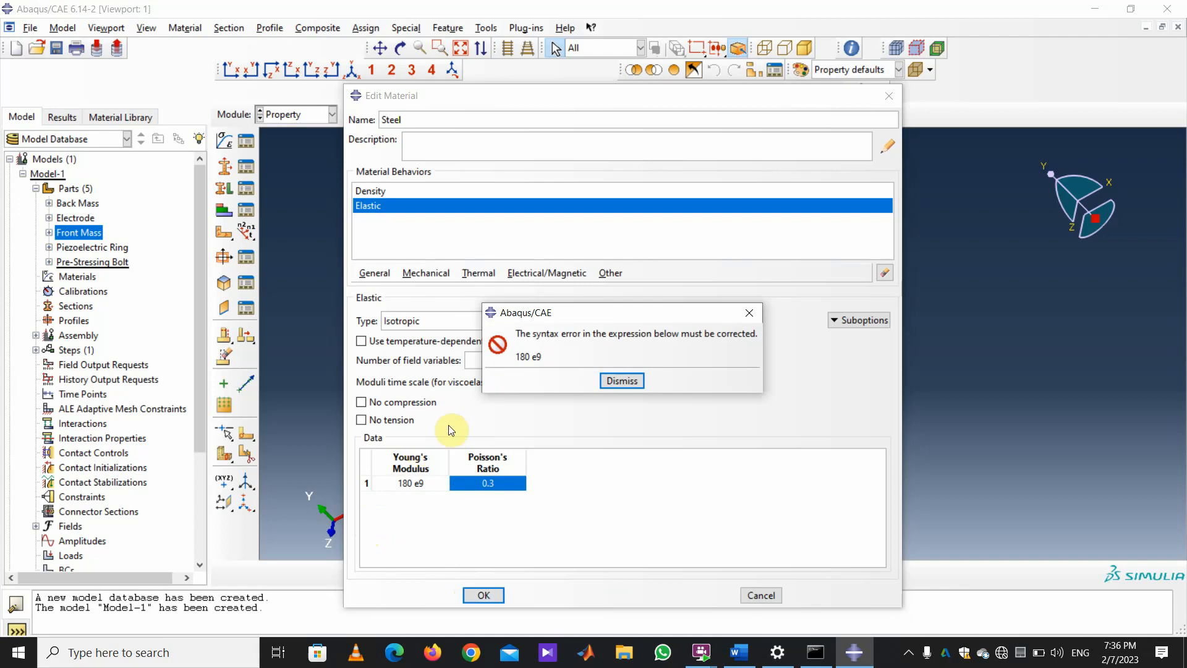
{"action": "left_click", "coordinate": [611, 381]}
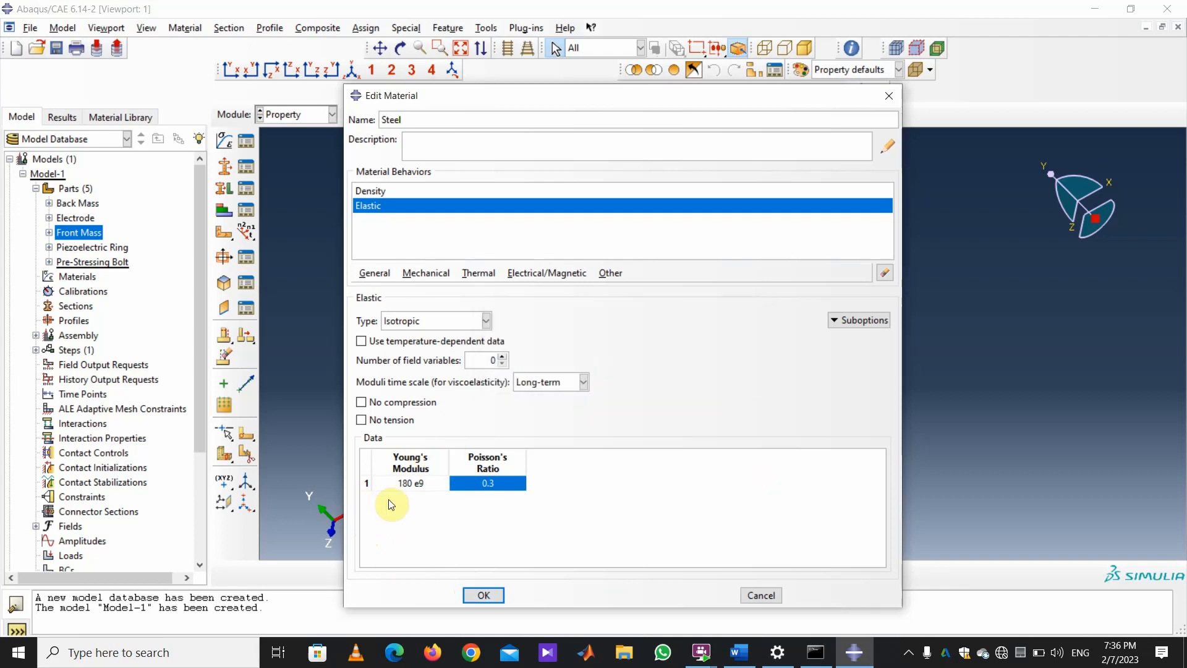
{"action": "double_click", "coordinate": [410, 484]}
{"action": "left_click", "coordinate": [391, 484]}
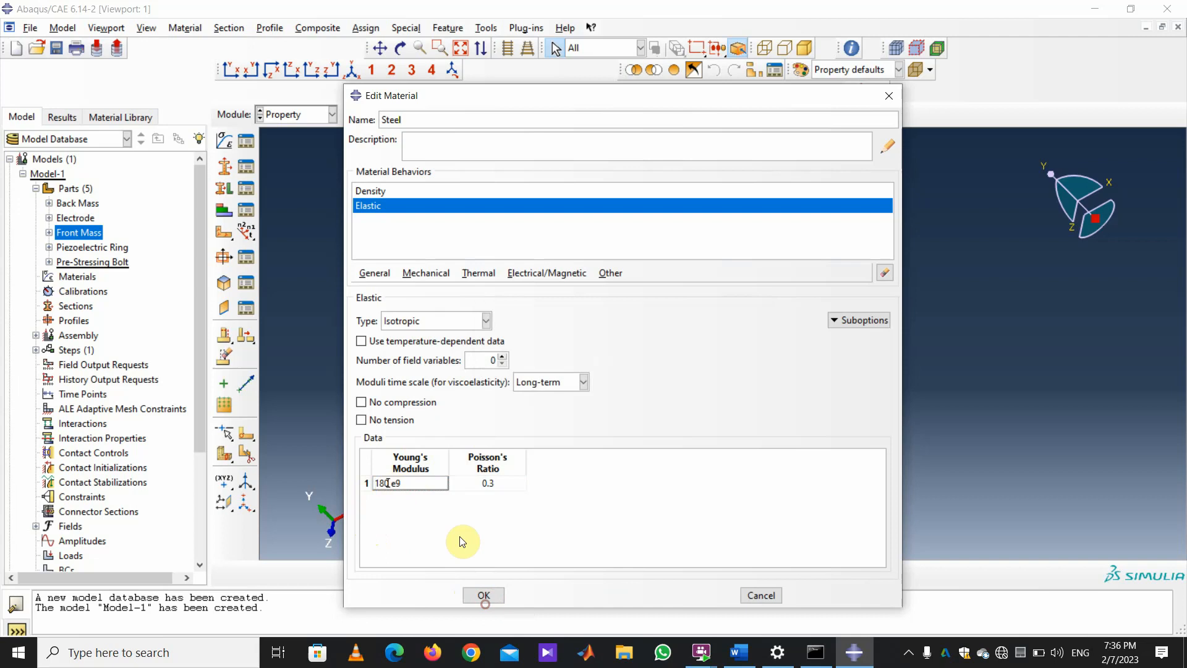
{"action": "key", "text": "Delete"}
{"action": "left_click", "coordinate": [483, 594]}
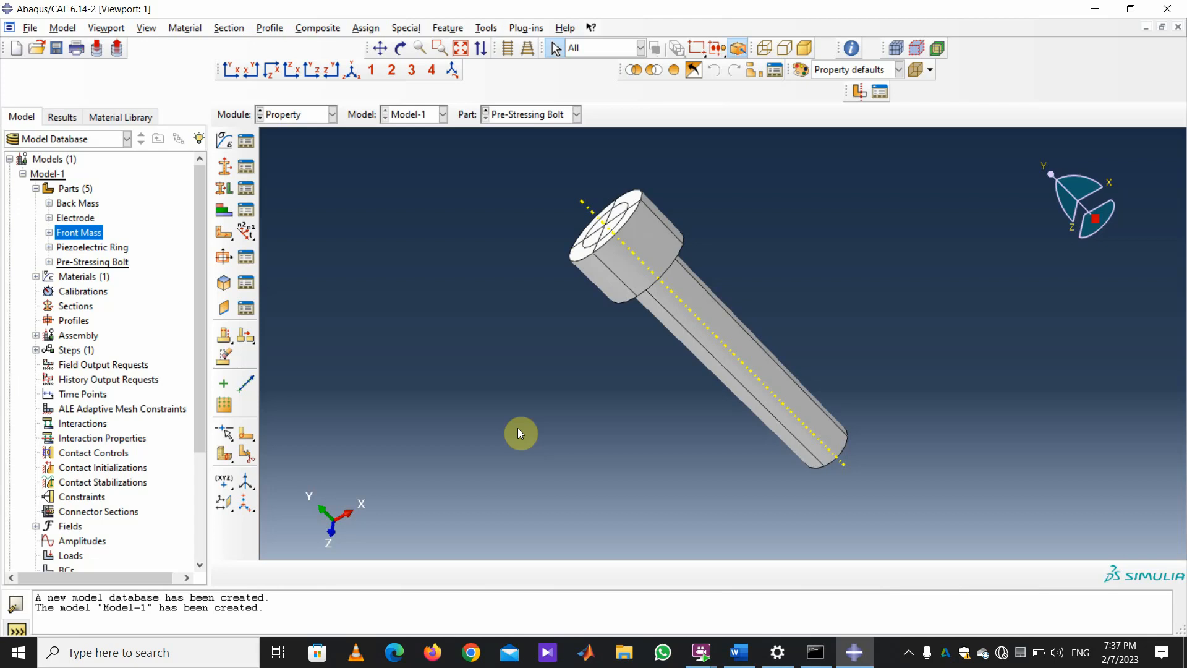
{"action": "left_click", "coordinate": [224, 141]}
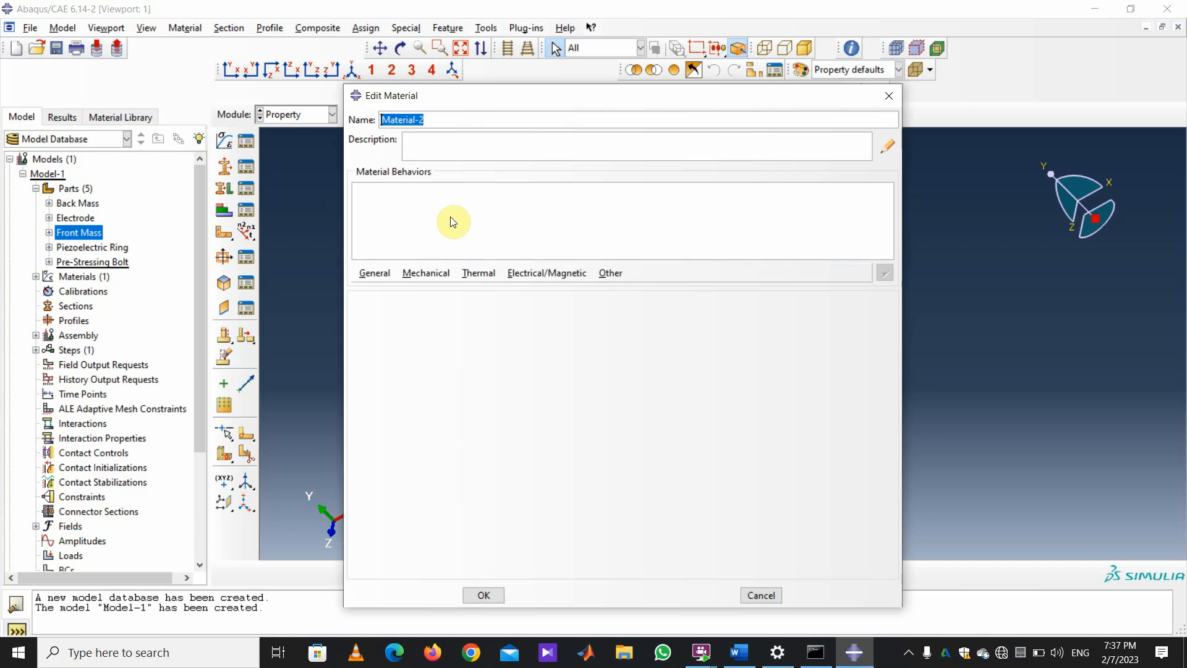
Name the new material Copper and give it a mass density of 8942.
{"action": "type", "text": "/copper"}
{"action": "key", "text": "Delete"}
{"action": "key", "text": "Delete"}
{"action": "type", "text": "C"}
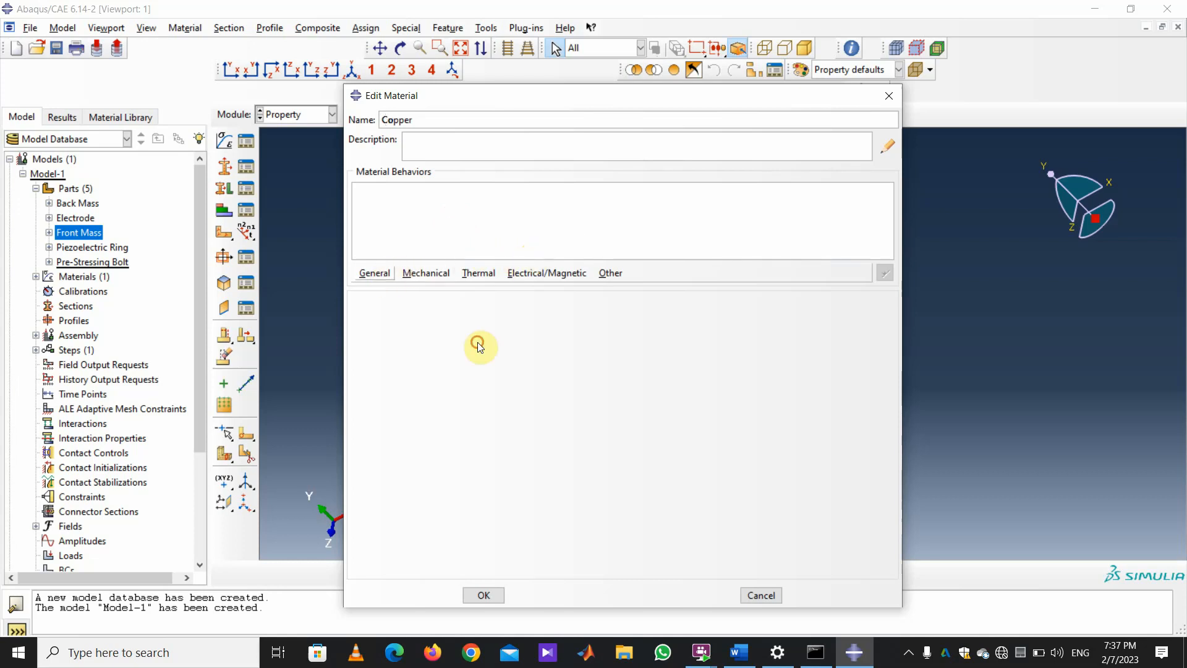
{"action": "left_click", "coordinate": [375, 273]}
{"action": "left_click", "coordinate": [424, 289]}
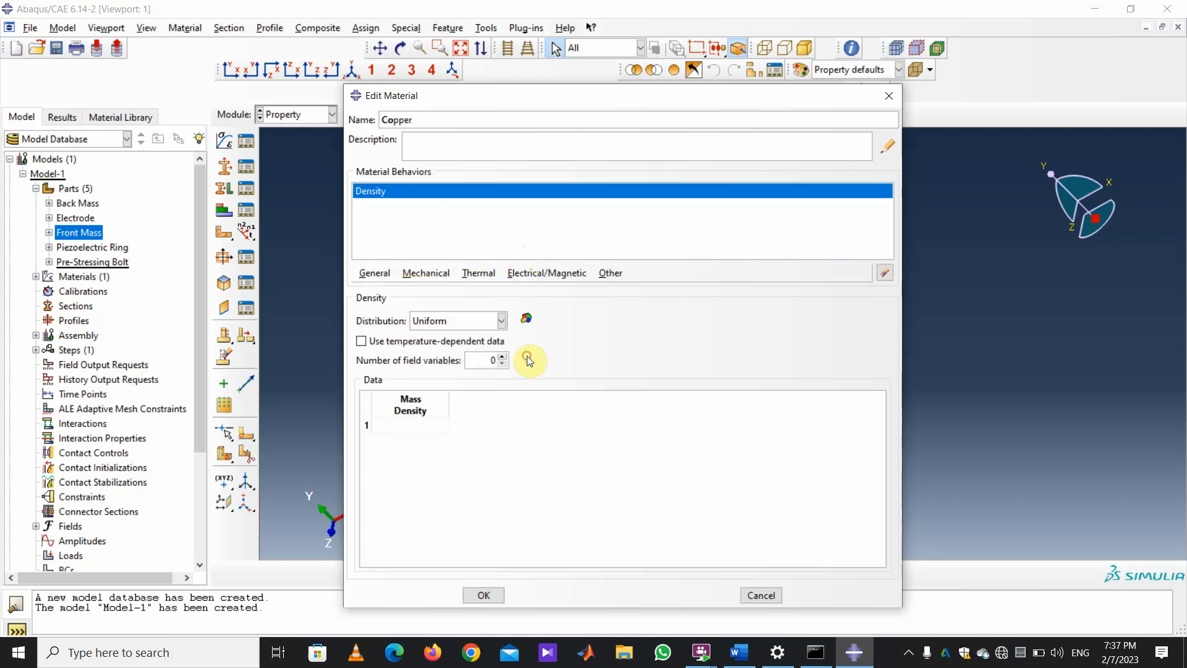
{"action": "left_click", "coordinate": [398, 427]}
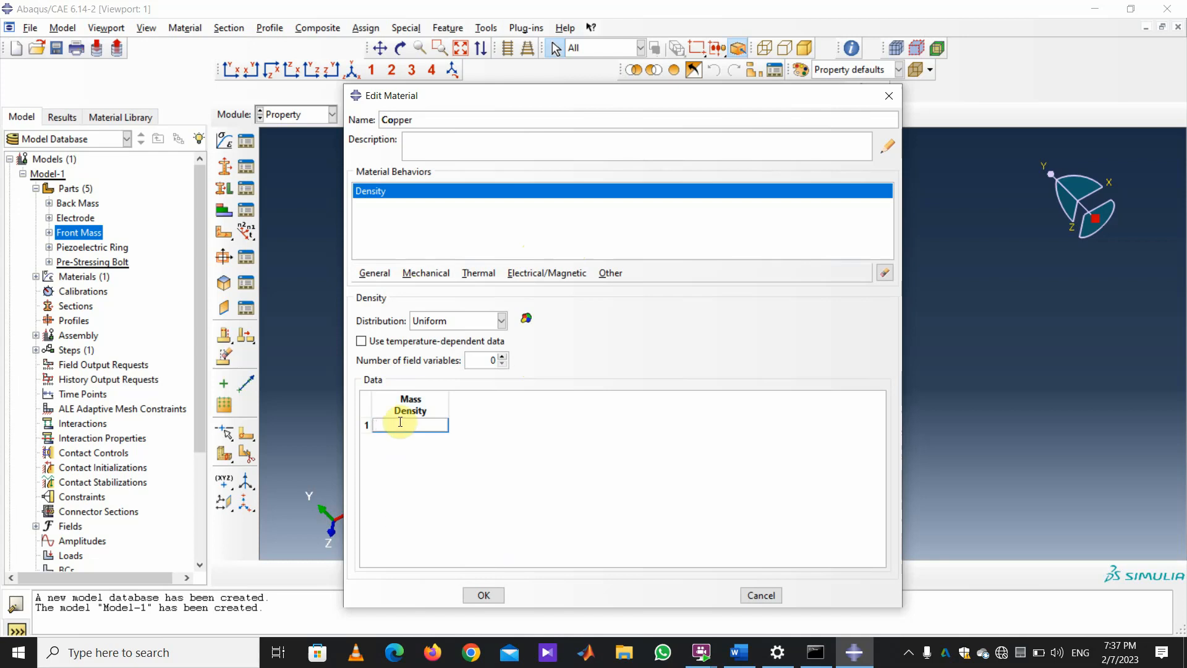
{"action": "type", "text": "8942"}
{"action": "left_click", "coordinate": [531, 342]}
Give Copper Young's modulus 115e9 and Poisson's ratio 0.3, then save it.
{"action": "left_click", "coordinate": [426, 273]}
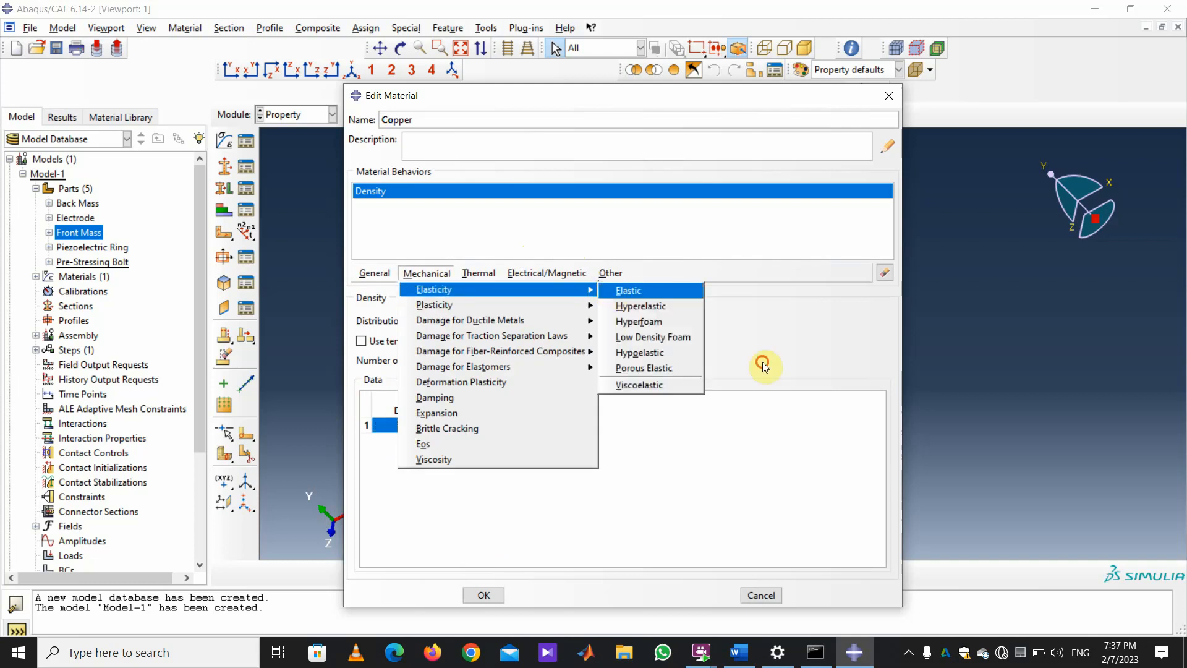
{"action": "left_click", "coordinate": [624, 289]}
{"action": "left_click", "coordinate": [421, 484]}
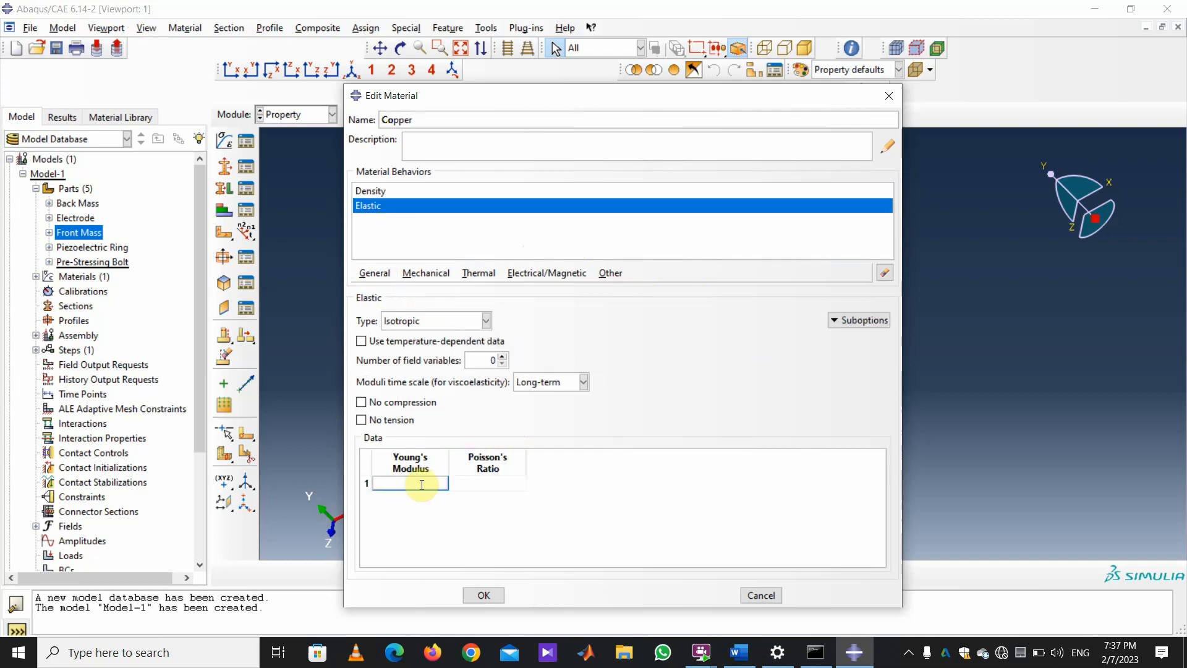
{"action": "type", "text": "115e9"}
{"action": "left_click", "coordinate": [490, 483]}
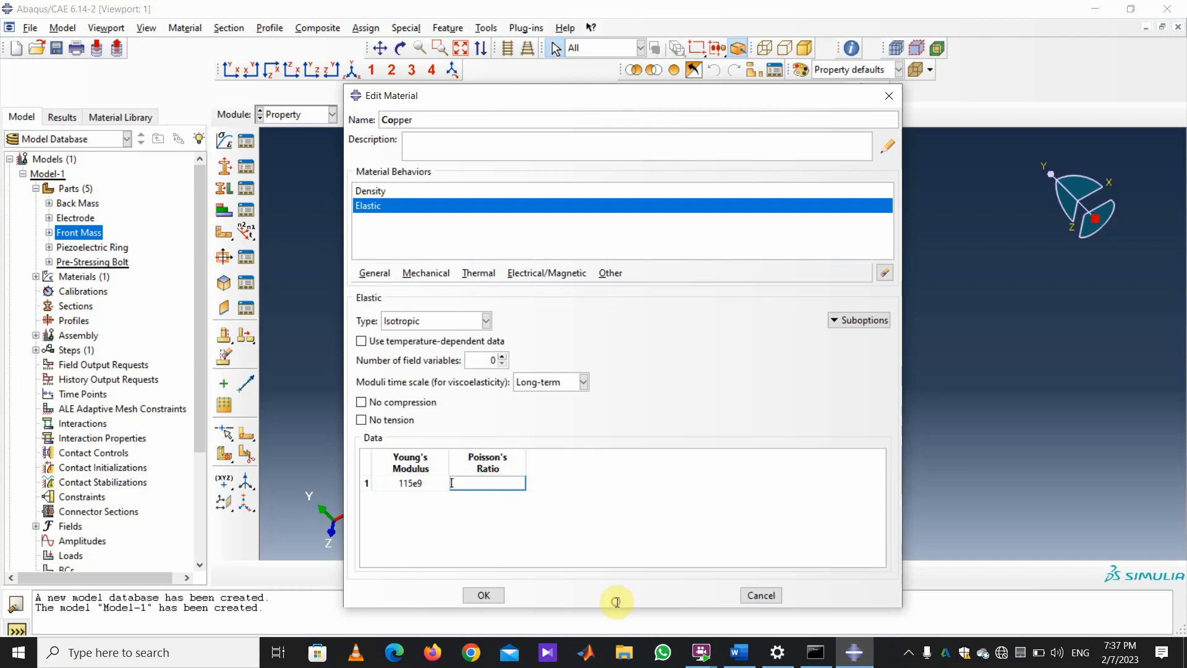
{"action": "type", "text": "0.3"}
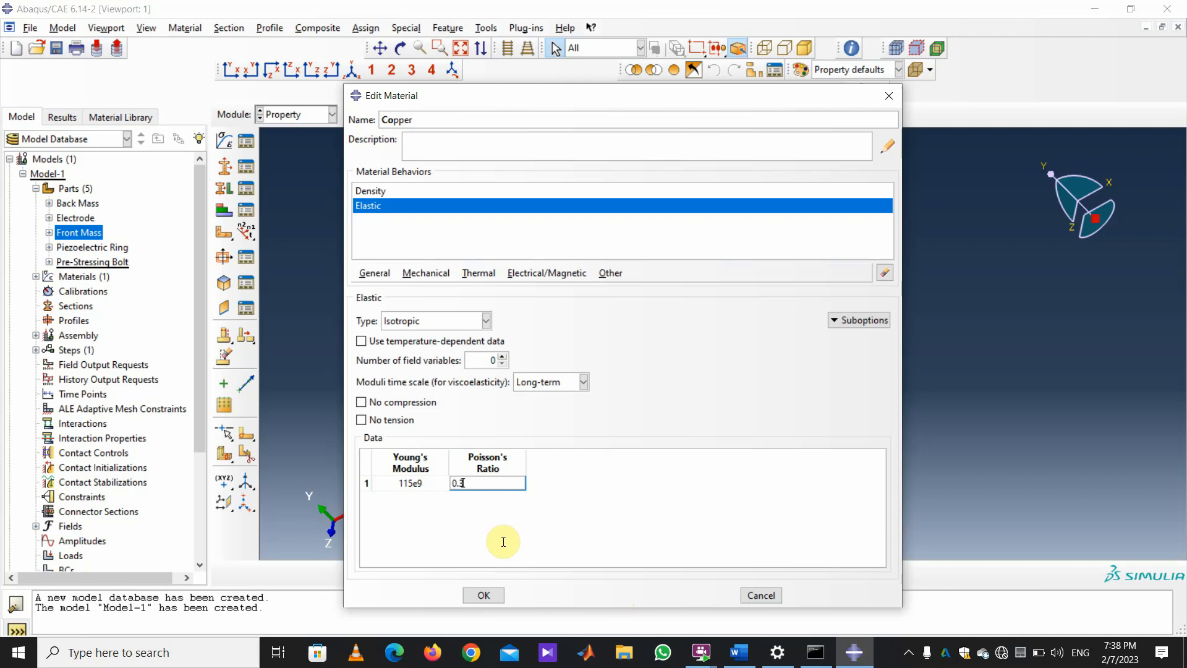
{"action": "left_click", "coordinate": [484, 596]}
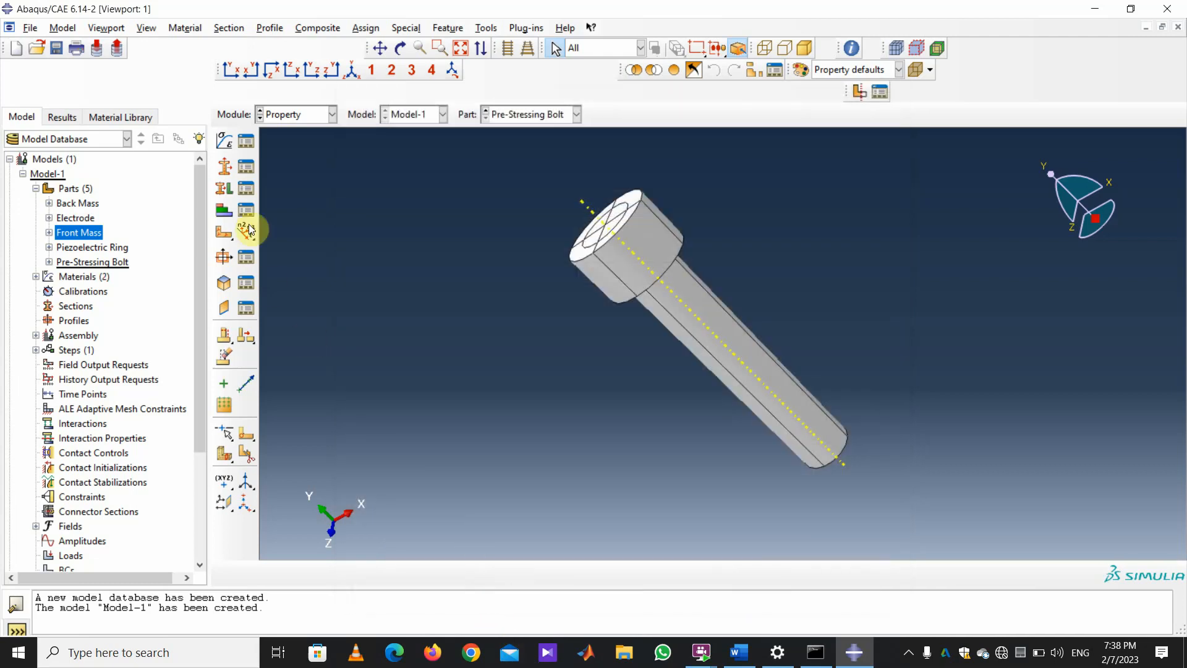
{"action": "left_click", "coordinate": [246, 168]}
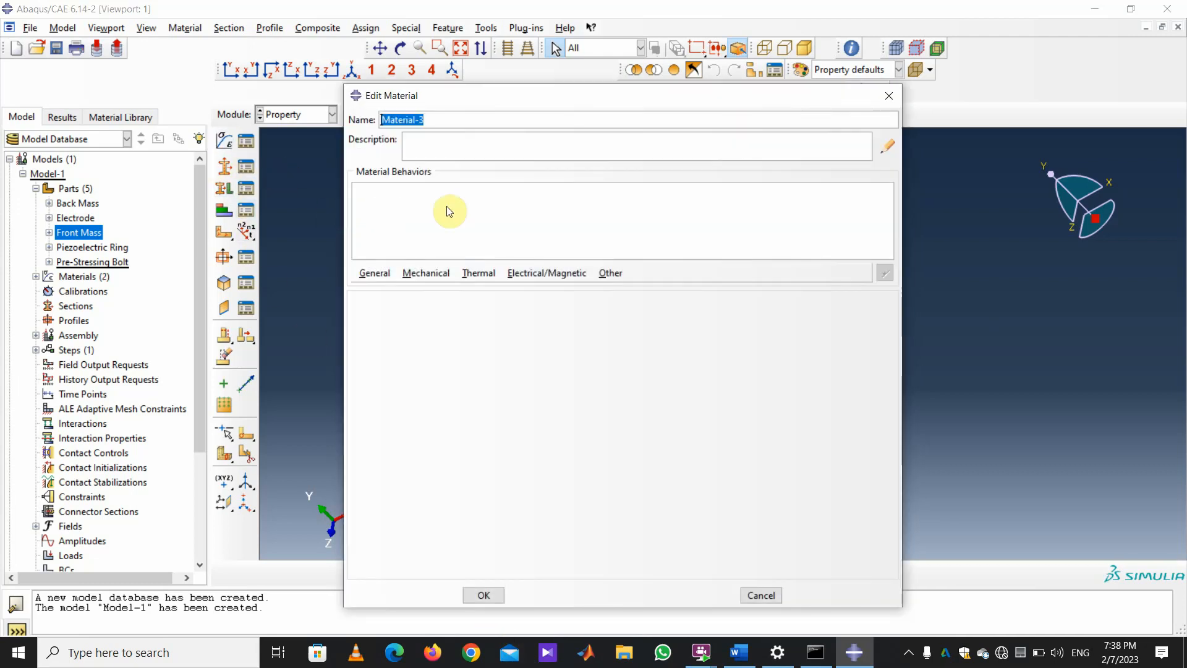
Name the third material Aluminium 7075 and give it a mass density of 2730.
{"action": "type", "text": "Aluminium 70"}
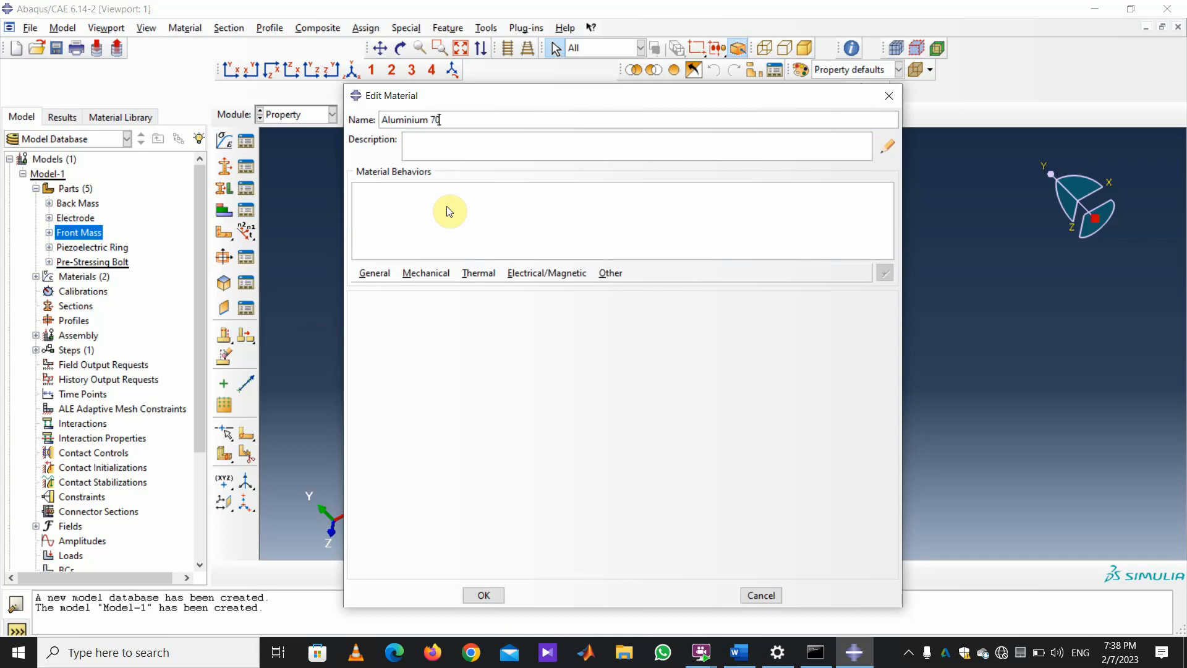
{"action": "type", "text": "75"}
{"action": "left_click", "coordinate": [387, 272]}
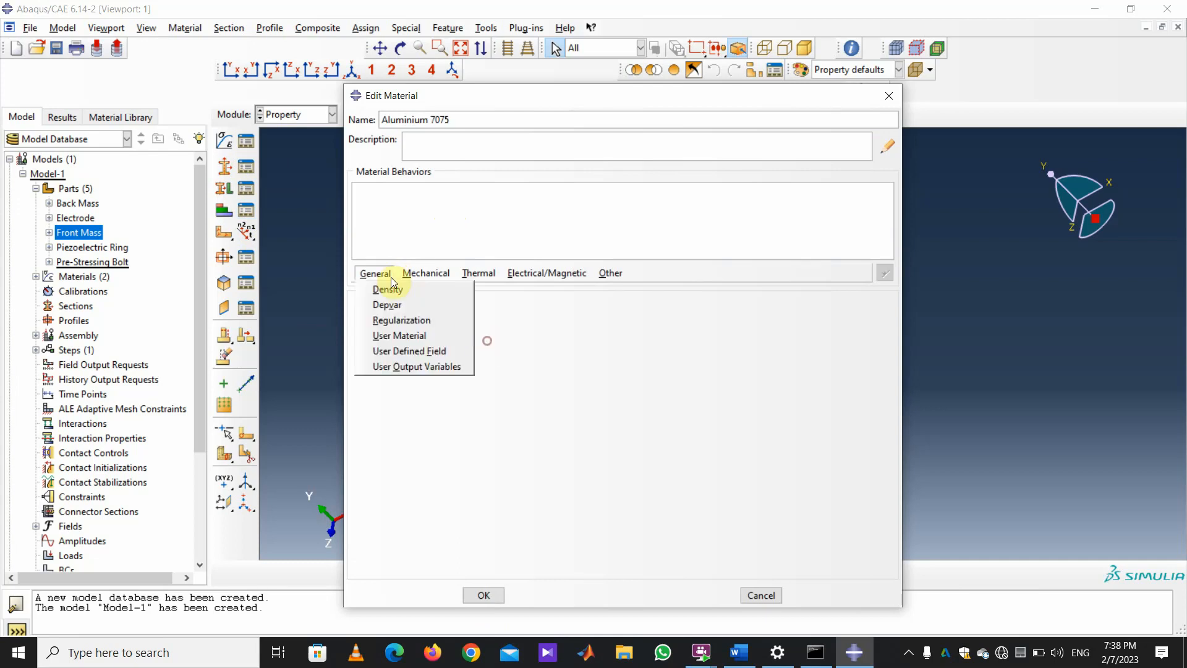
{"action": "left_click", "coordinate": [387, 288]}
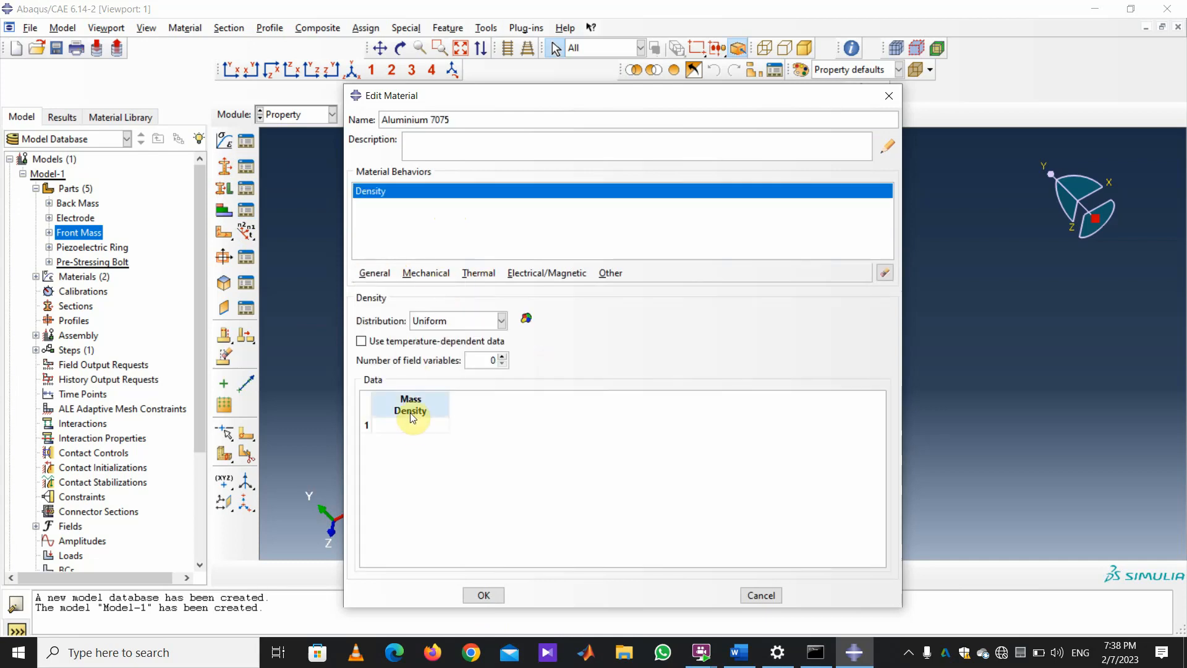
{"action": "left_click", "coordinate": [410, 426]}
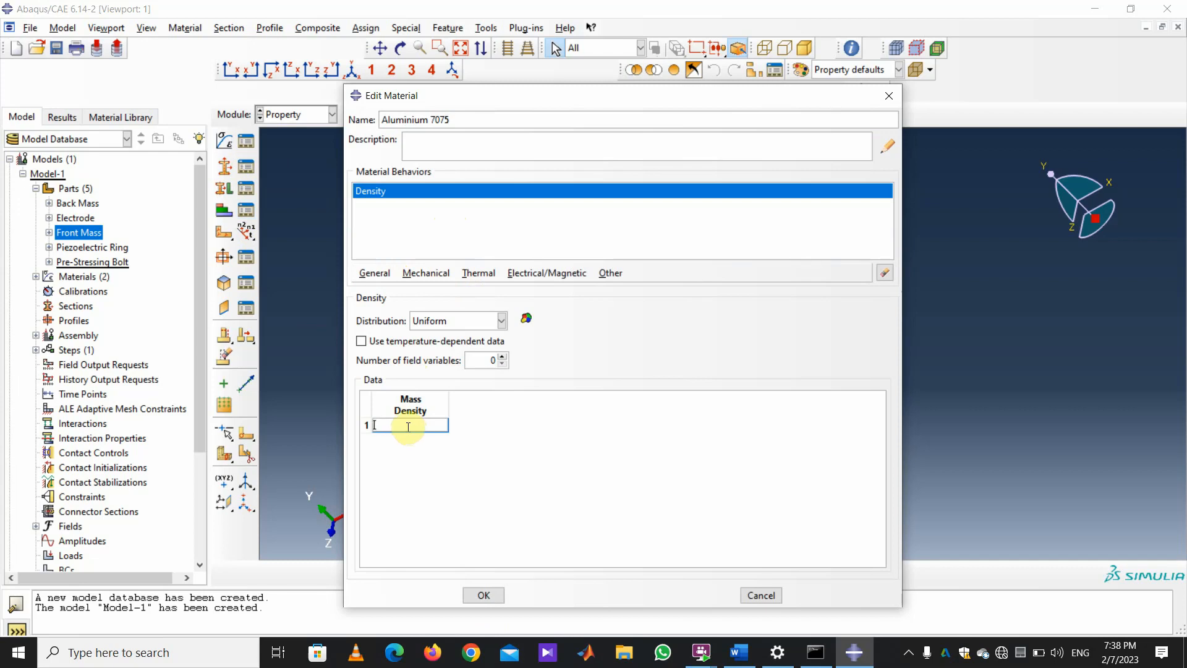
{"action": "type", "text": "2730"}
Give Aluminium 7075 Young's modulus 71e9 and Poisson's ratio 0.33, then save it.
{"action": "left_click", "coordinate": [426, 273]}
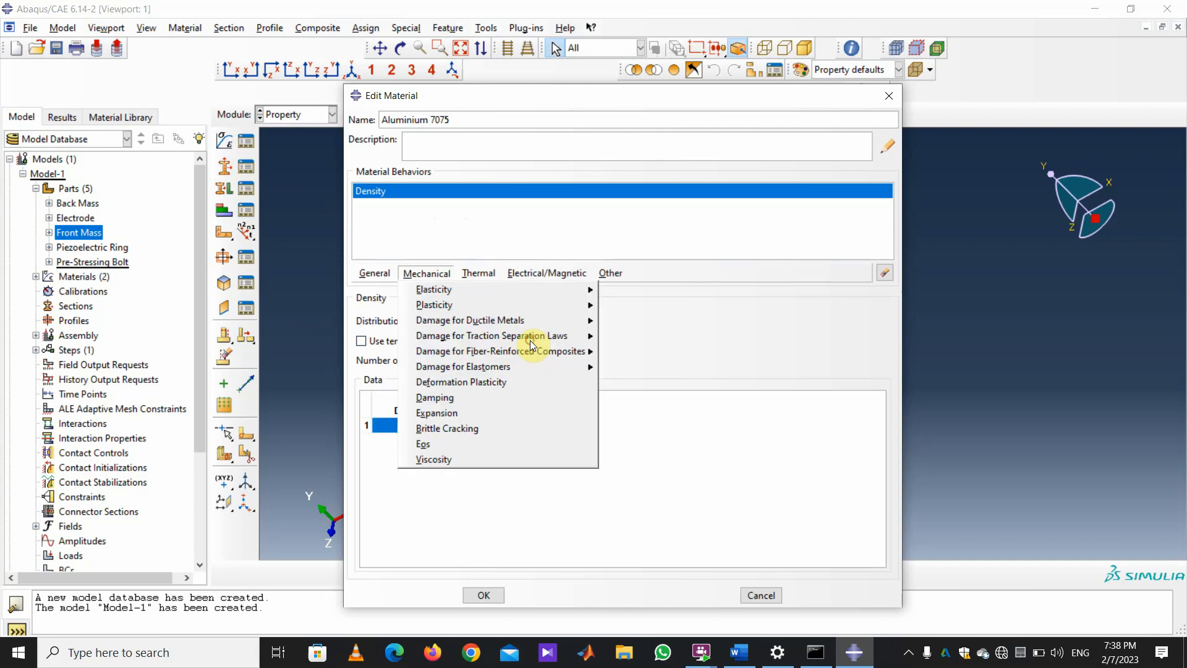
{"action": "mouse_move", "coordinate": [442, 290]}
{"action": "left_click", "coordinate": [656, 290]}
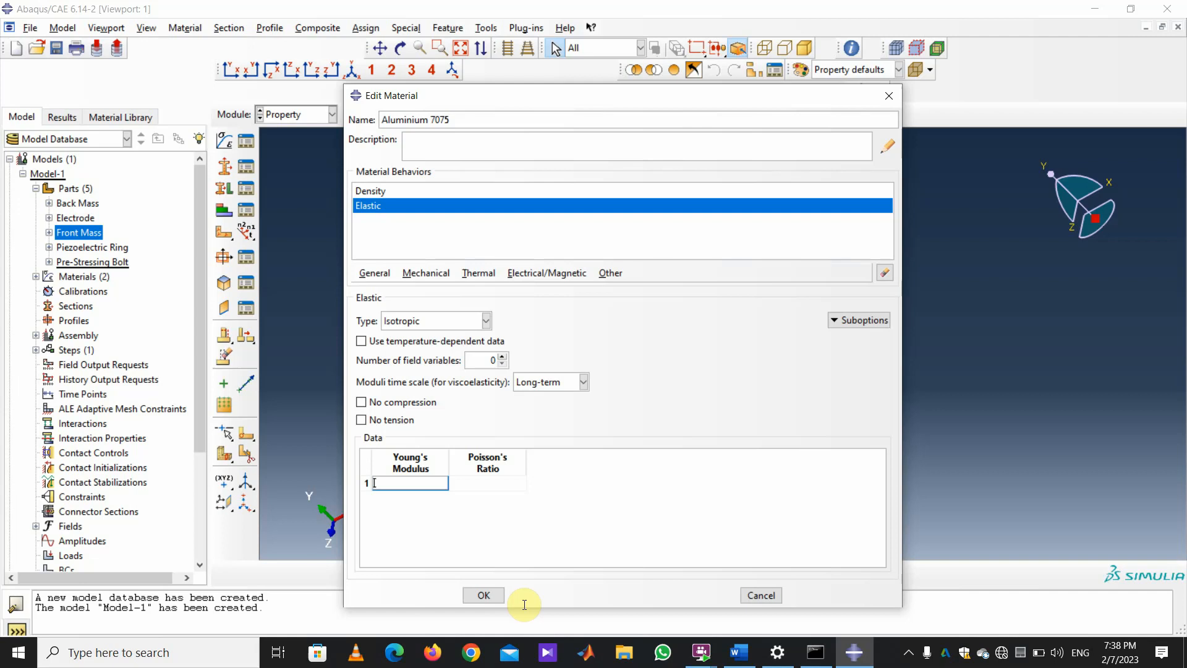
{"action": "type", "text": "71e9"}
{"action": "key", "text": "Tab"}
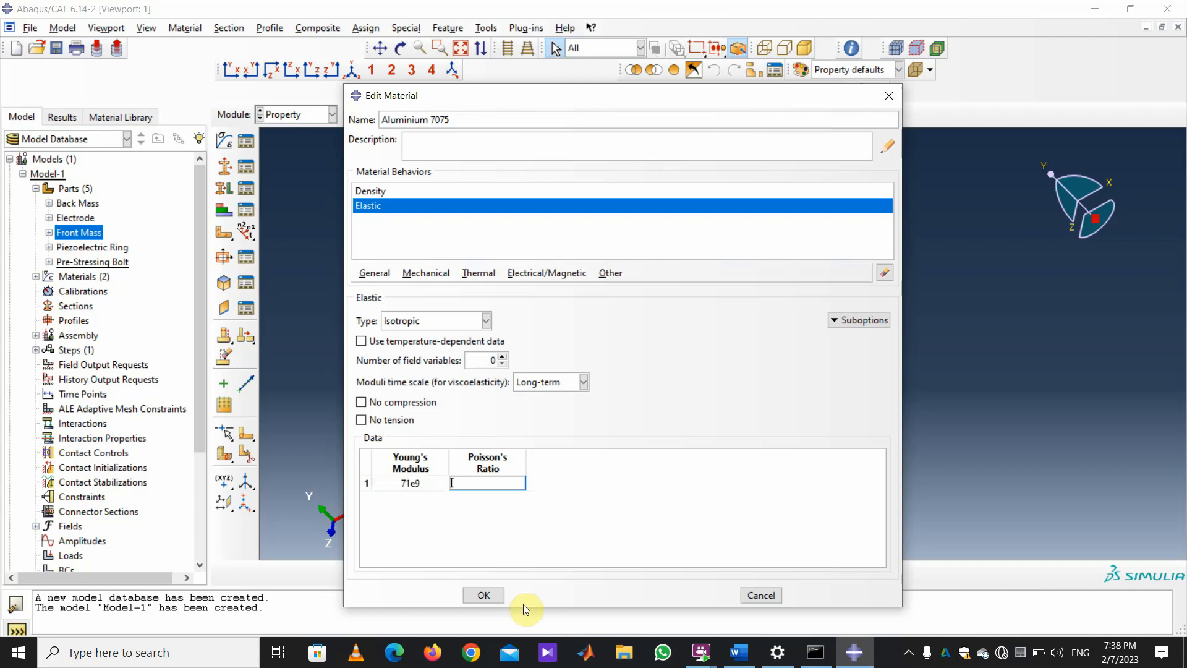
{"action": "type", "text": "0.33"}
{"action": "left_click", "coordinate": [476, 595]}
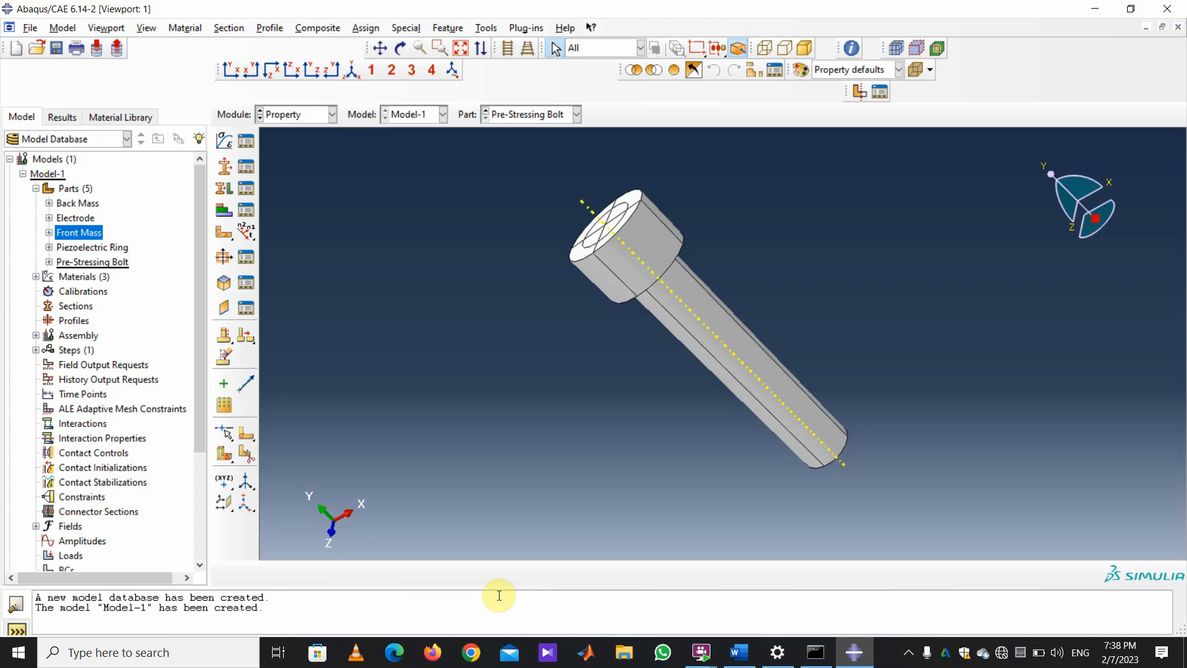
Create a material named piezoelectric with a mass density of 7700.
{"action": "left_click", "coordinate": [224, 141]}
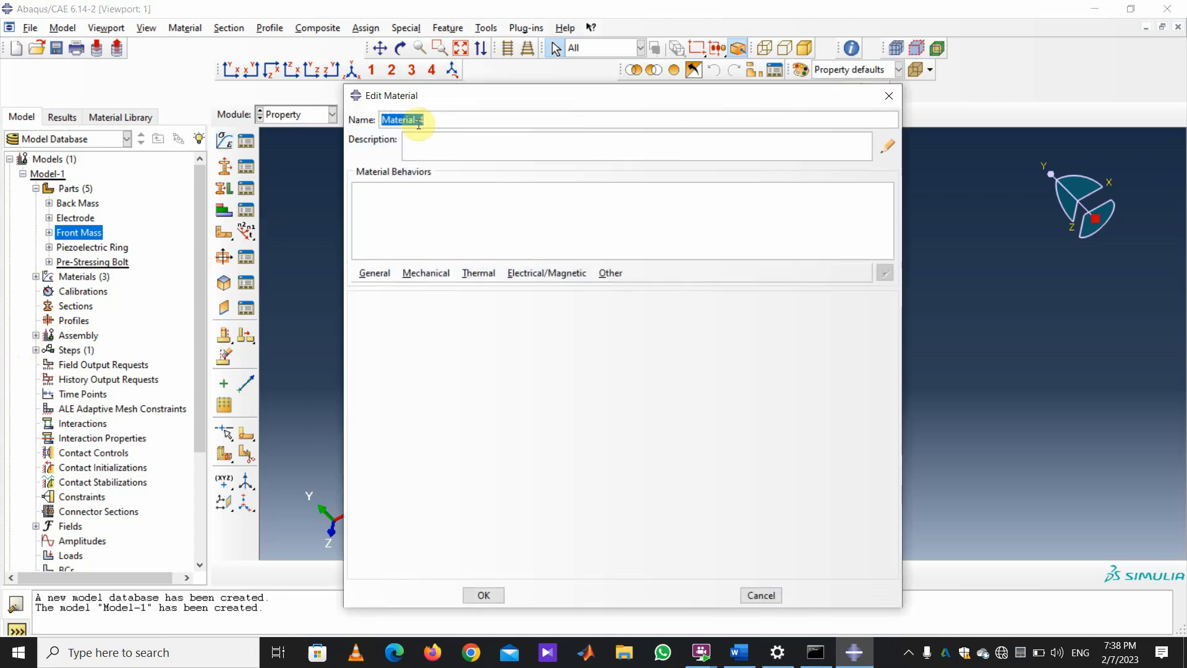
{"action": "type", "text": "piezoelec"}
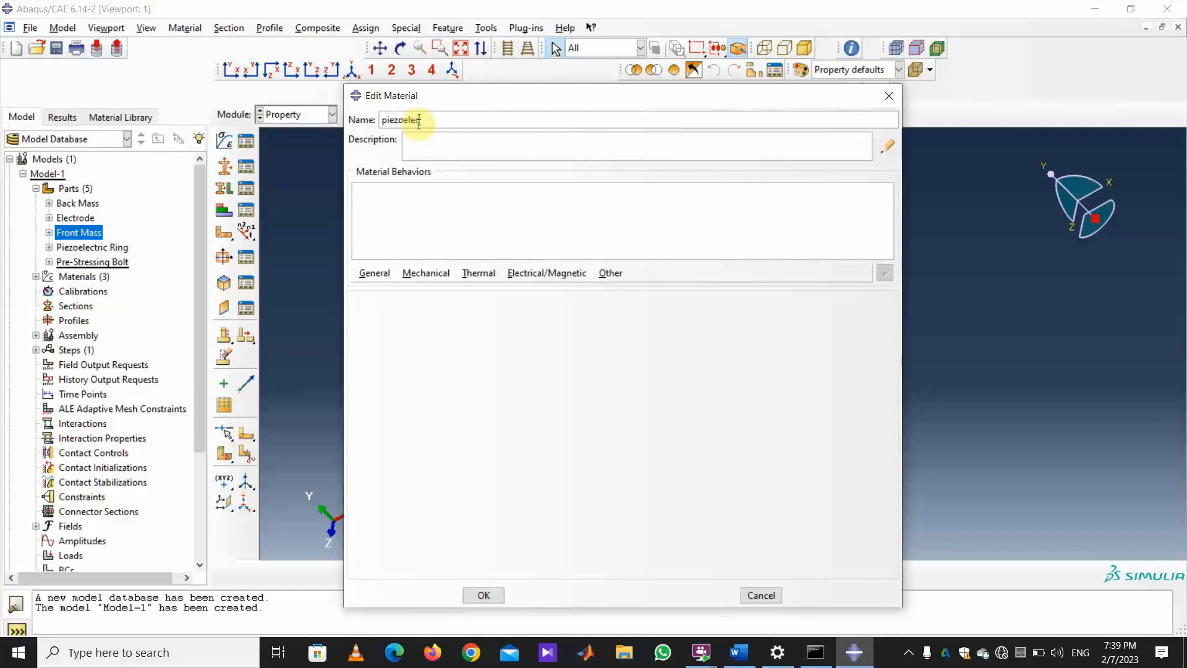
{"action": "type", "text": "tric"}
{"action": "left_click", "coordinate": [376, 272]}
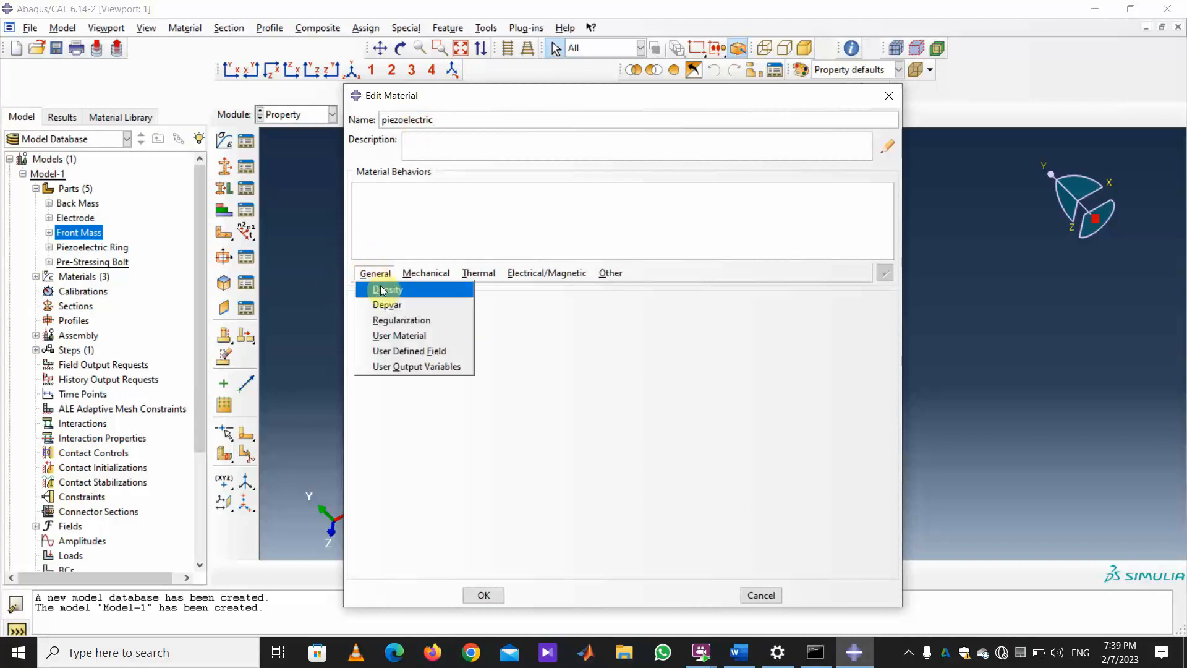
{"action": "left_click", "coordinate": [381, 290]}
{"action": "left_click", "coordinate": [406, 439]}
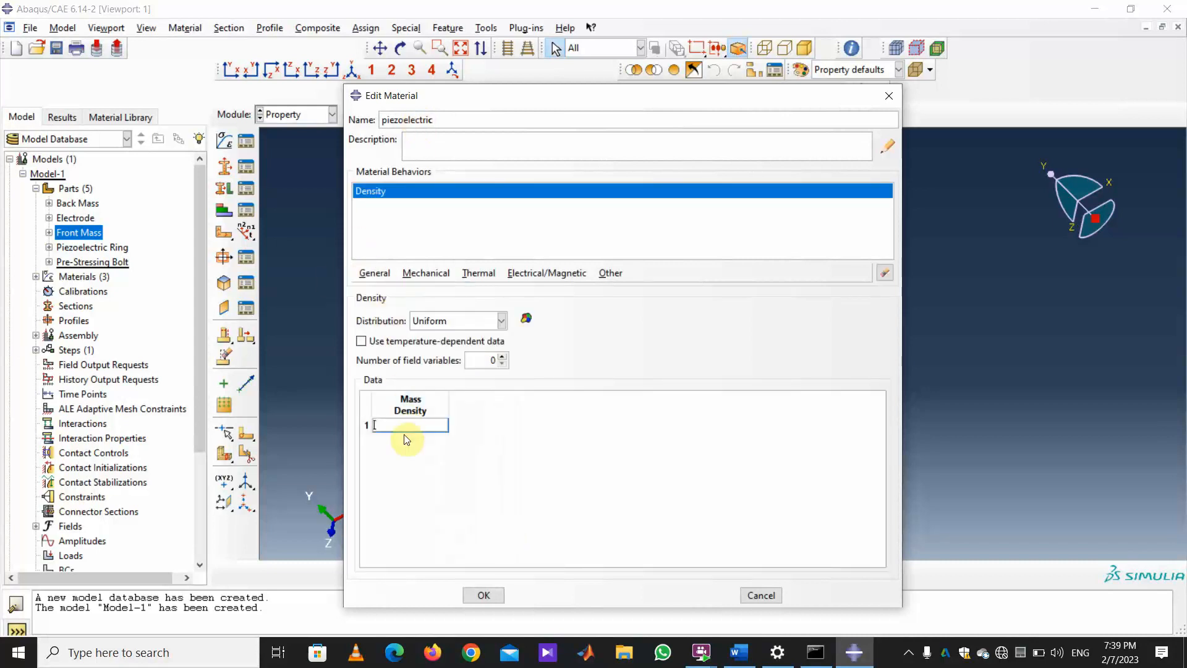
{"action": "type", "text": "7700"}
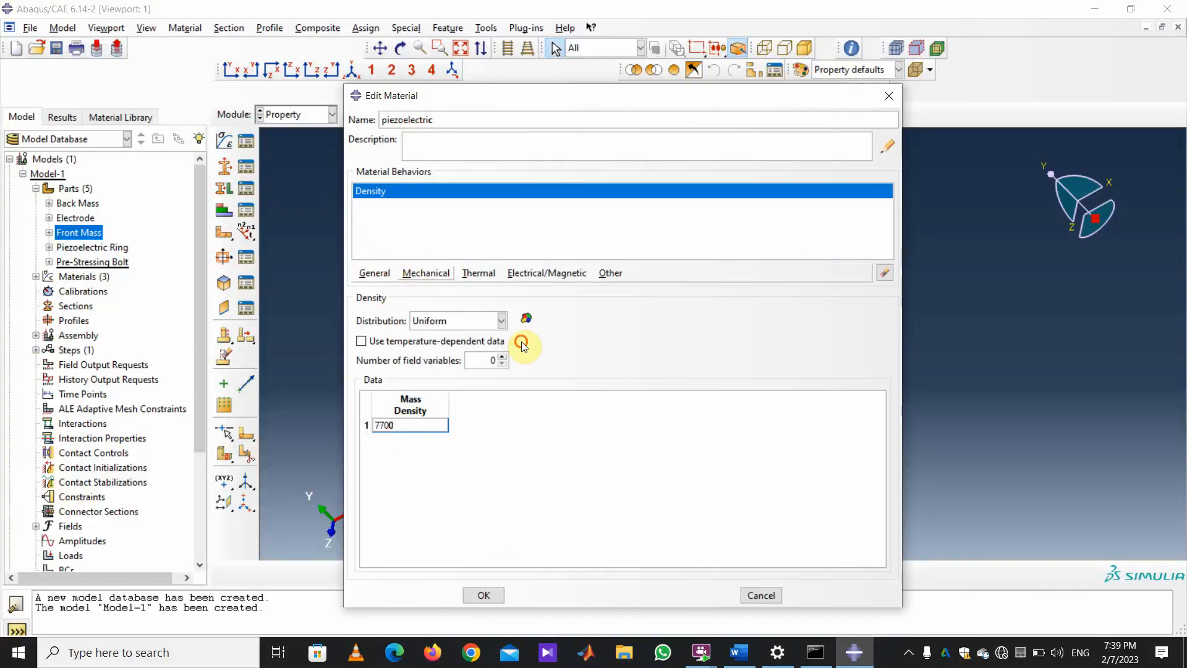
Give piezoelectric elastic Young's modulus 46e9 and Poisson's ratio .3.
{"action": "left_click", "coordinate": [426, 273]}
{"action": "mouse_move", "coordinate": [443, 294]}
{"action": "left_click", "coordinate": [631, 289]}
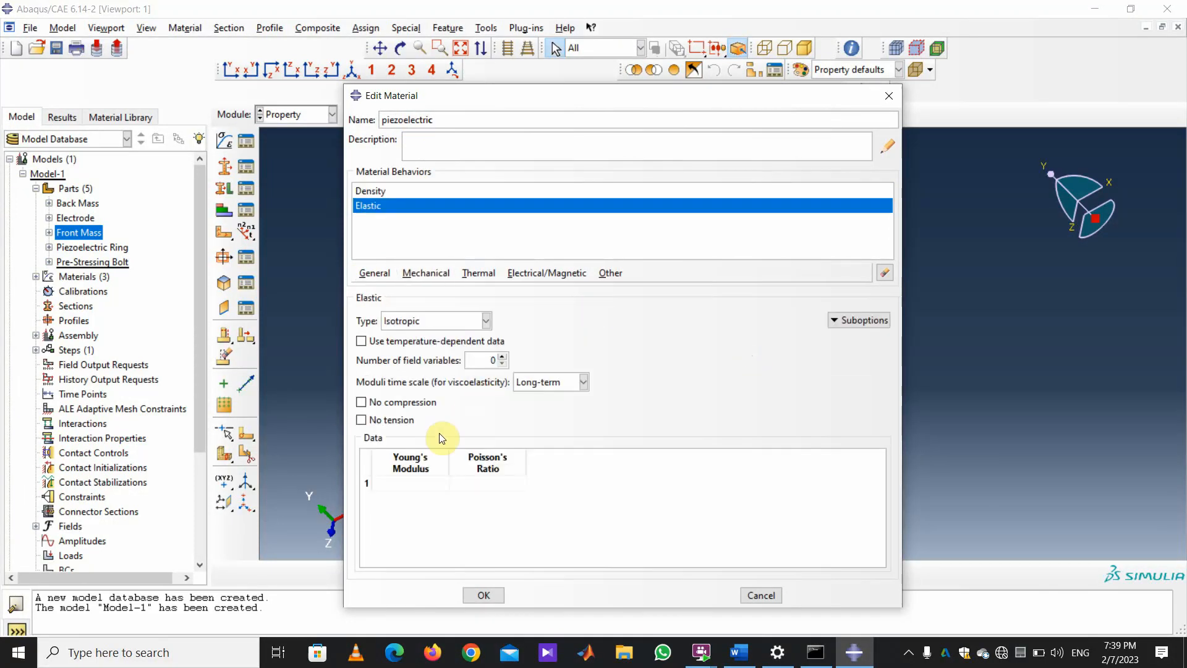
{"action": "left_click", "coordinate": [411, 484]}
{"action": "type", "text": "46e9"}
{"action": "key", "text": "Tab"}
{"action": "type", "text": ".3"}
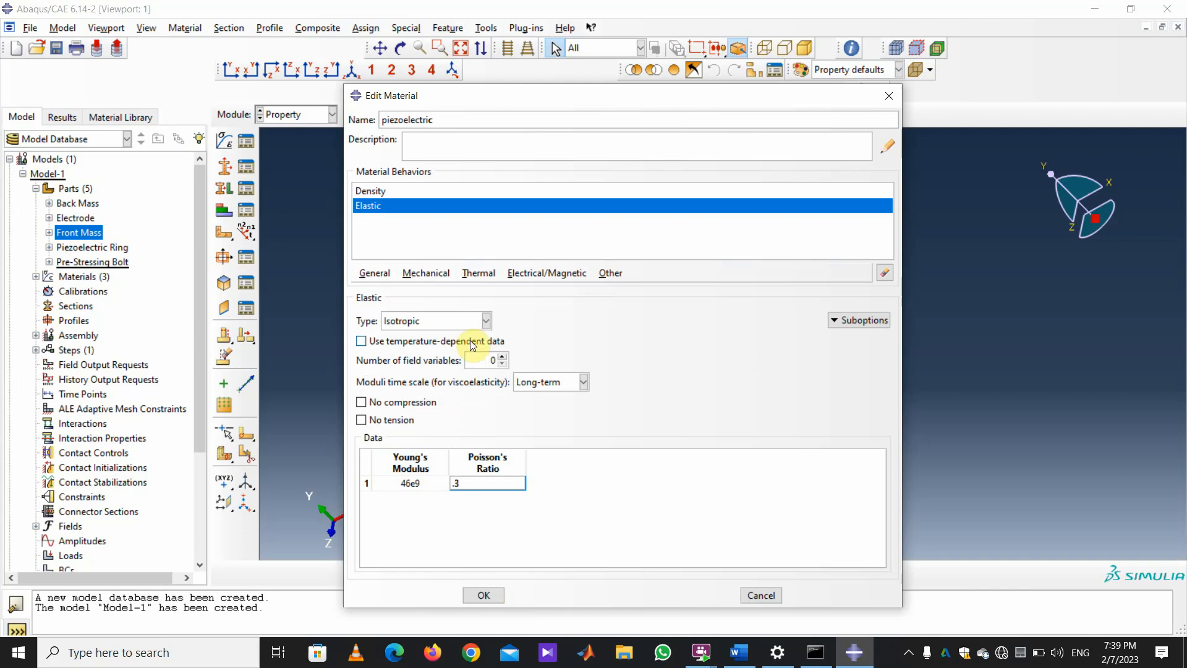
Add orthotropic dielectric permittivity D11 and D22 1.505e-8, D33 1.301e-8.
{"action": "left_click", "coordinate": [545, 275]}
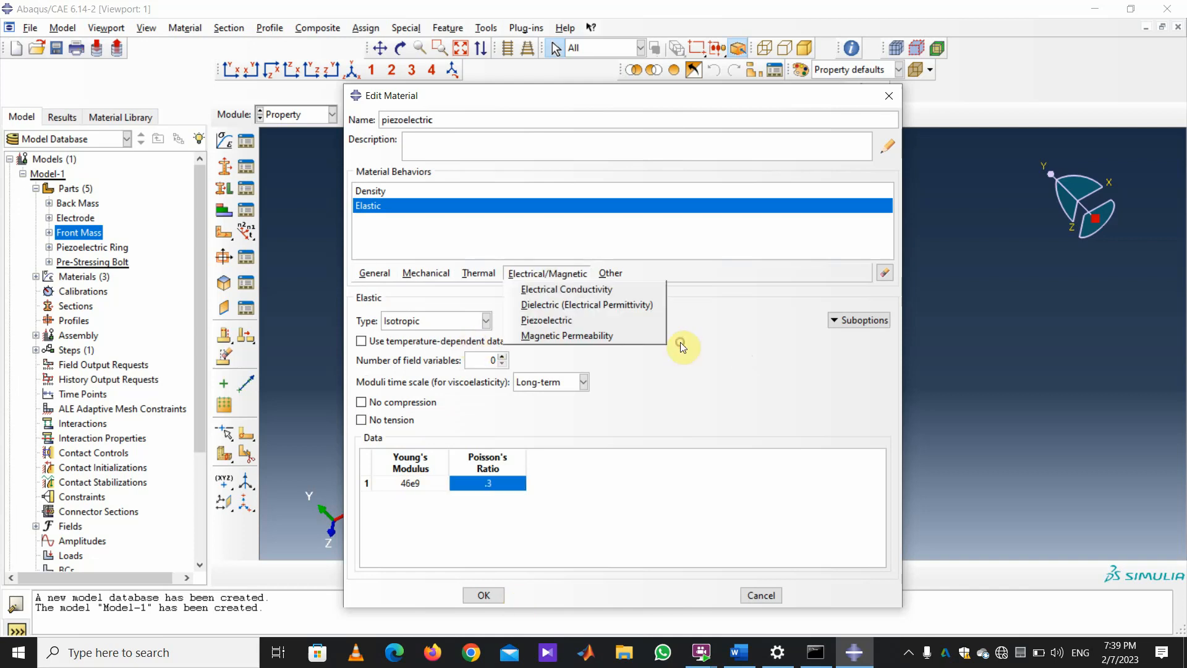
{"action": "left_click", "coordinate": [533, 306]}
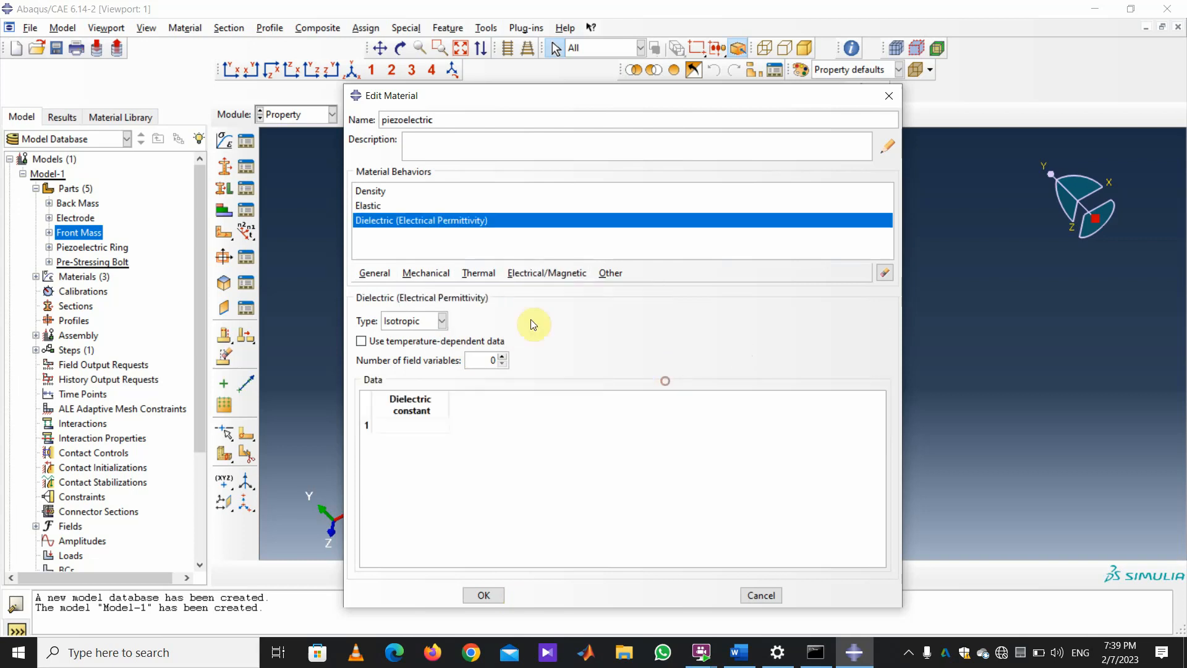
{"action": "left_click", "coordinate": [442, 320]}
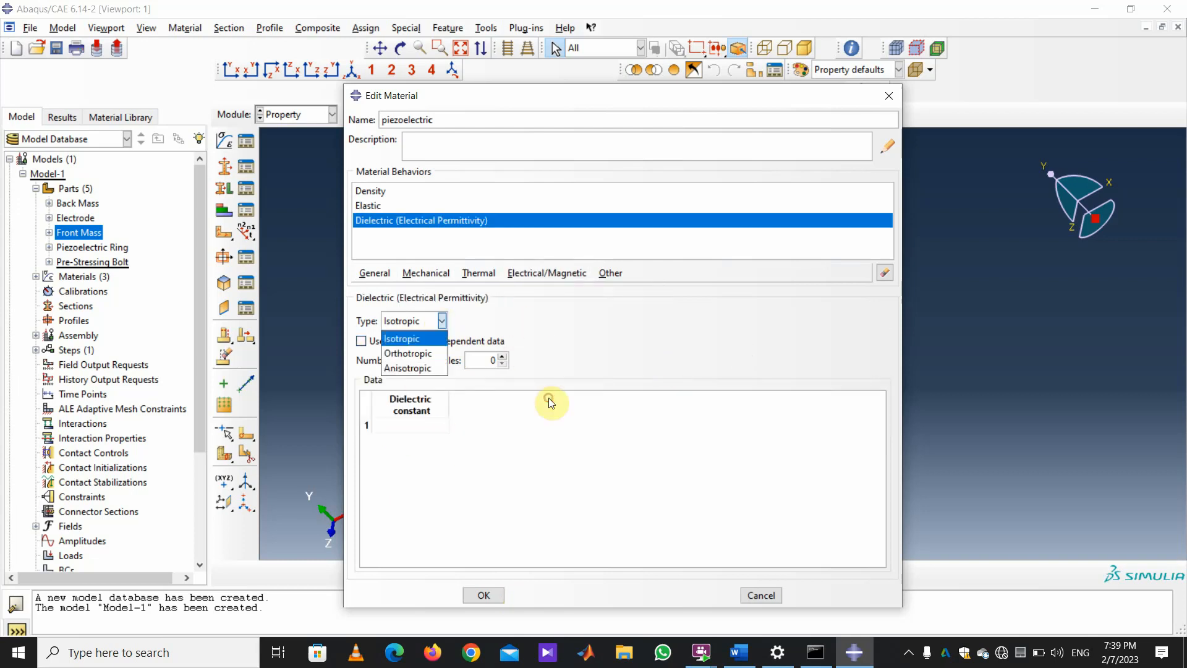
{"action": "left_click", "coordinate": [431, 361]}
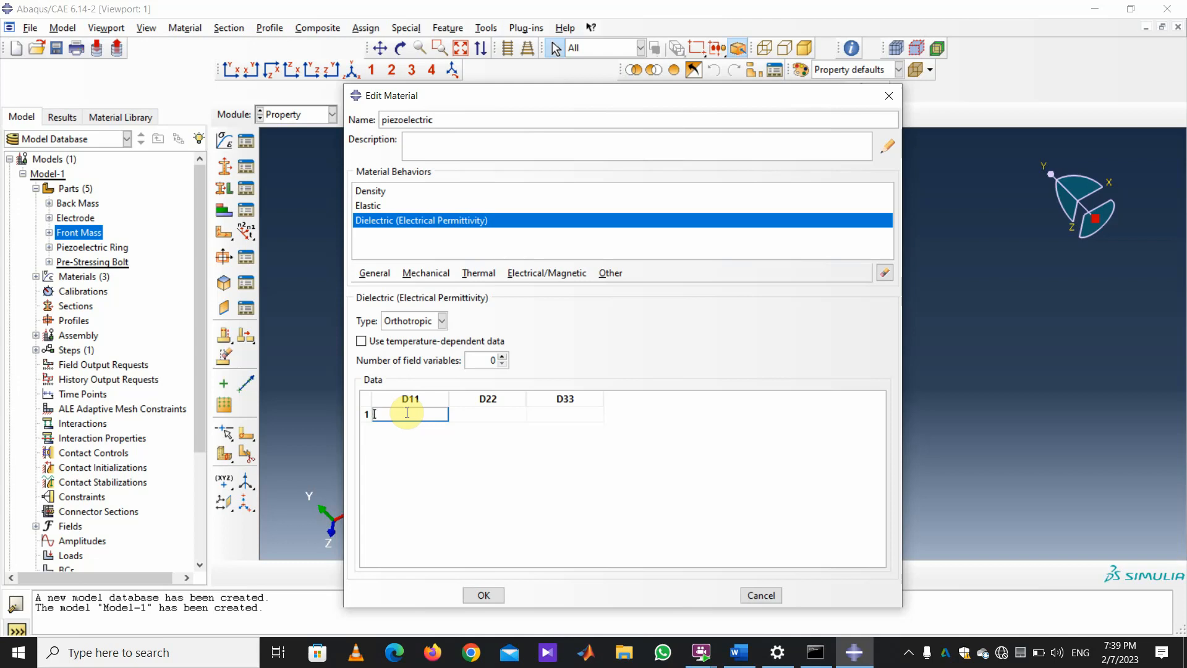
{"action": "type", "text": "1.505e-8"}
{"action": "key", "text": "Tab"}
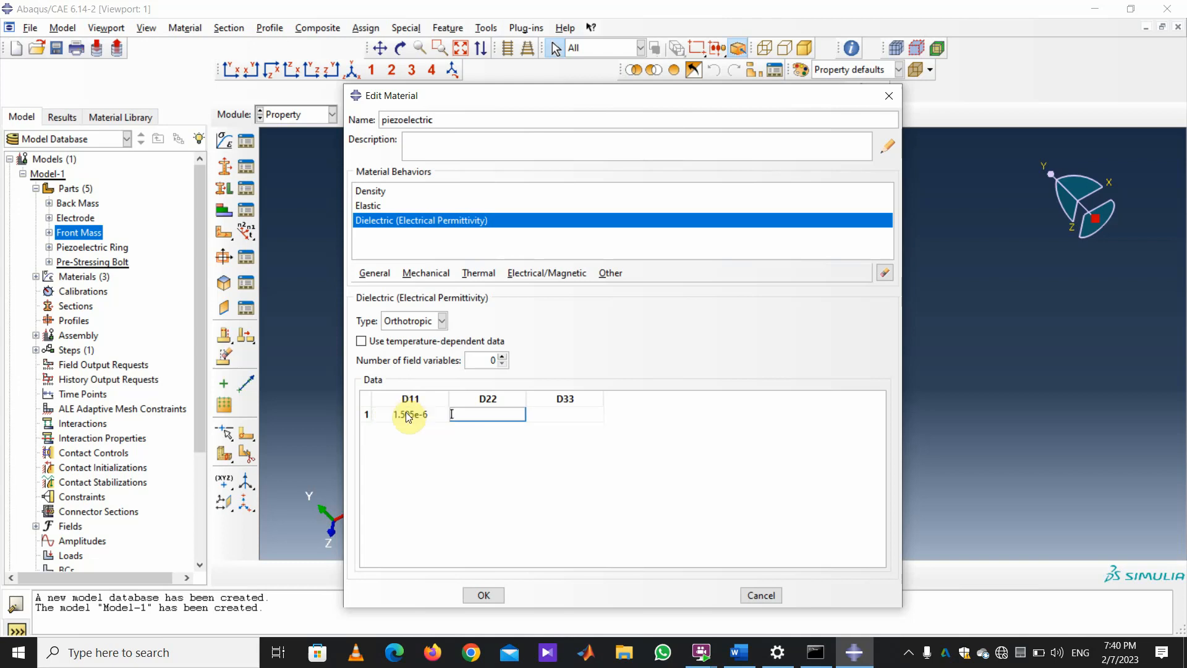
{"action": "type", "text": "1.505e-8"}
{"action": "key", "text": "shift+Tab"}
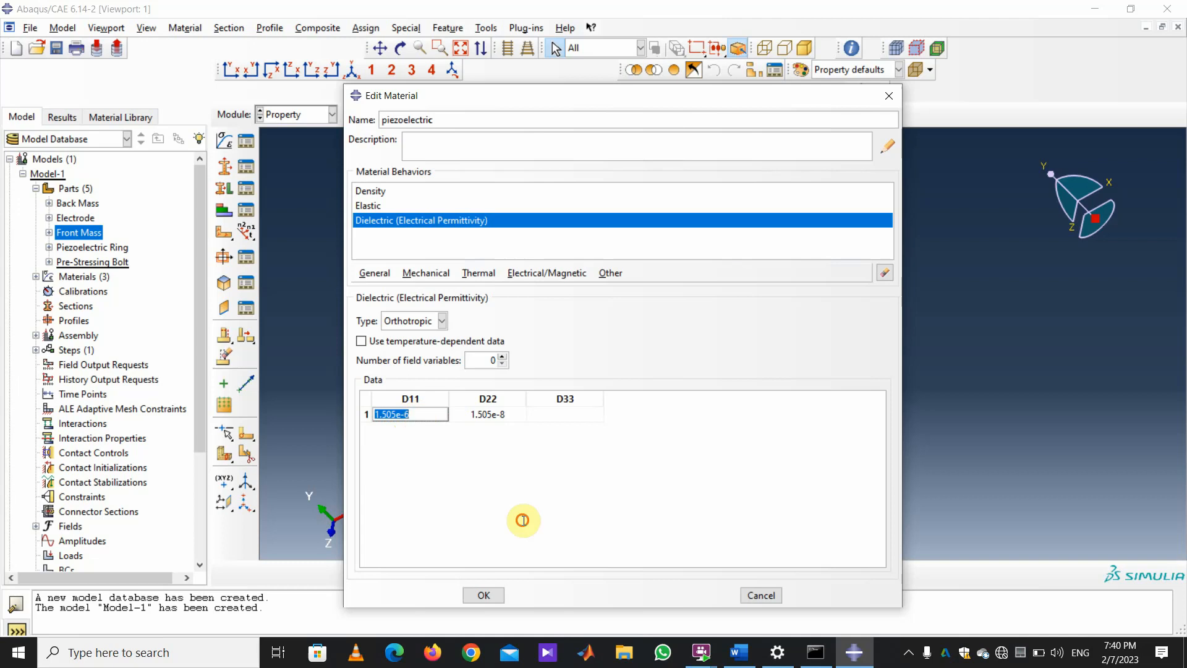
{"action": "key", "text": "End"}
{"action": "key", "text": "BackSpace"}
{"action": "type", "text": "8"}
{"action": "key", "text": "Tab"}
{"action": "key", "text": "Tab"}
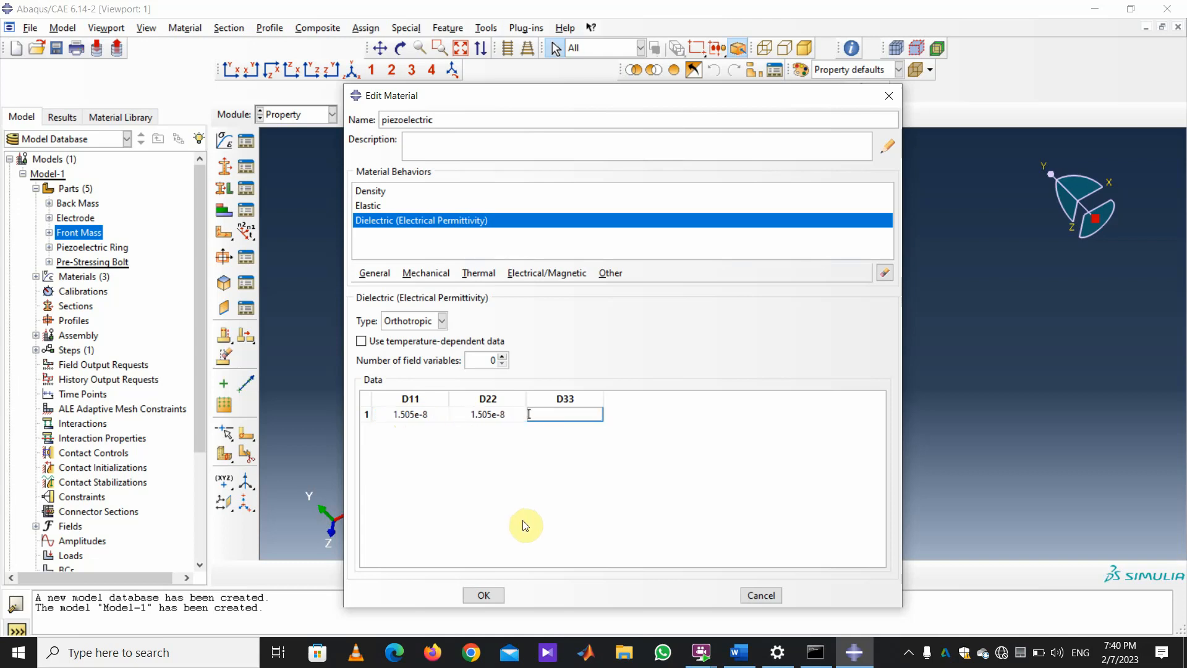
{"action": "type", "text": "1.301e-8"}
{"action": "left_click", "coordinate": [557, 273]}
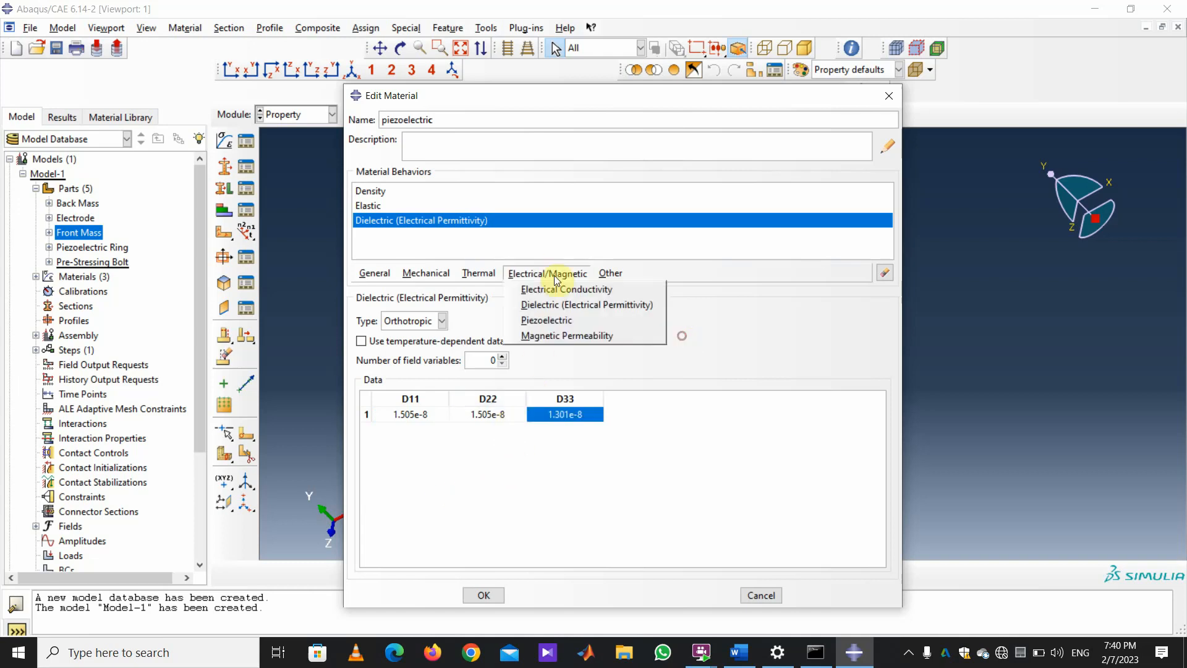
Add a piezoelectric (stress) behaviour with all e1 and e2 coefficients set to 0.
{"action": "left_click", "coordinate": [570, 321]}
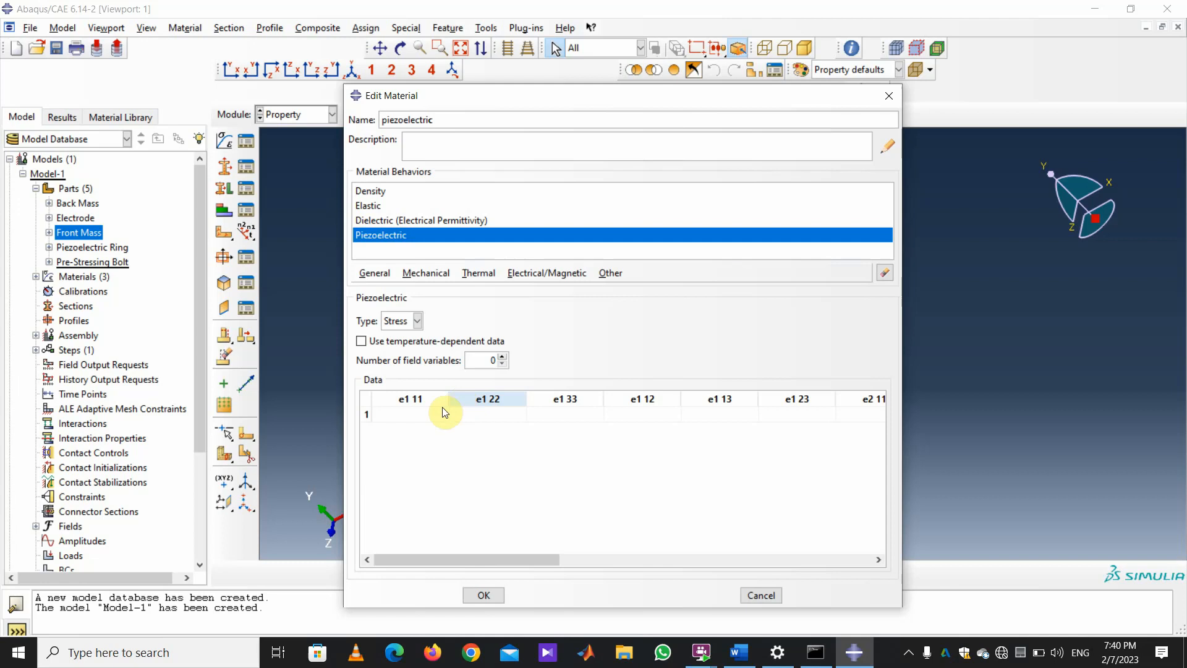
{"action": "left_click", "coordinate": [433, 414]}
{"action": "type", "text": "0"}
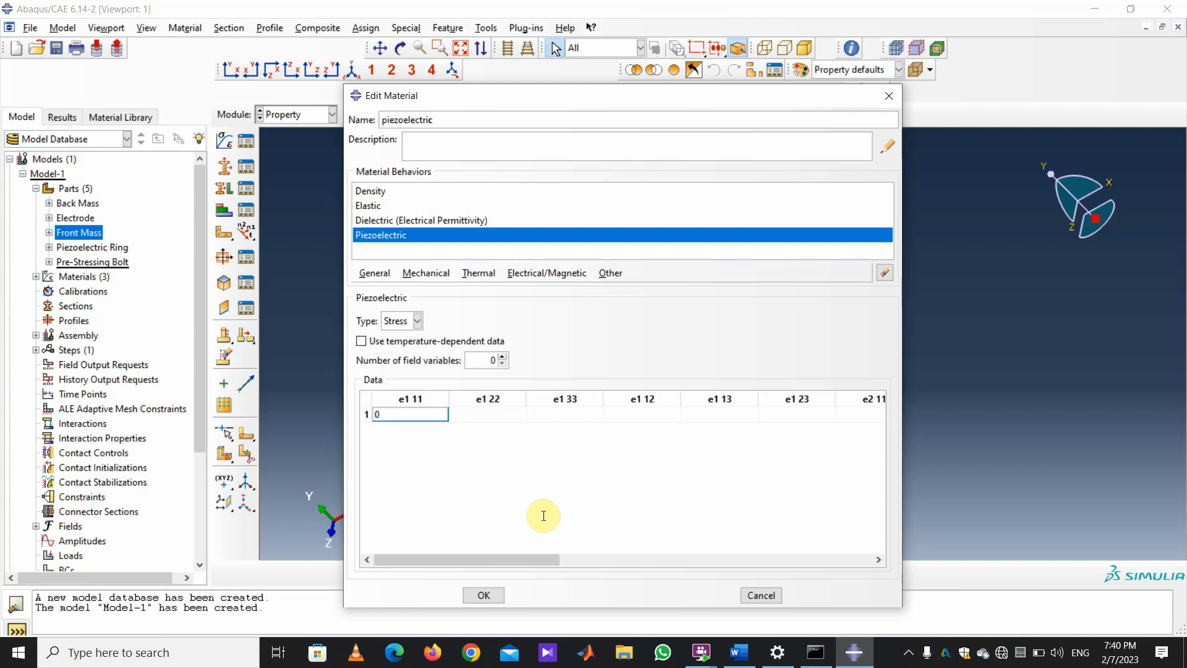
{"action": "key", "text": "Tab"}
{"action": "type", "text": "0"}
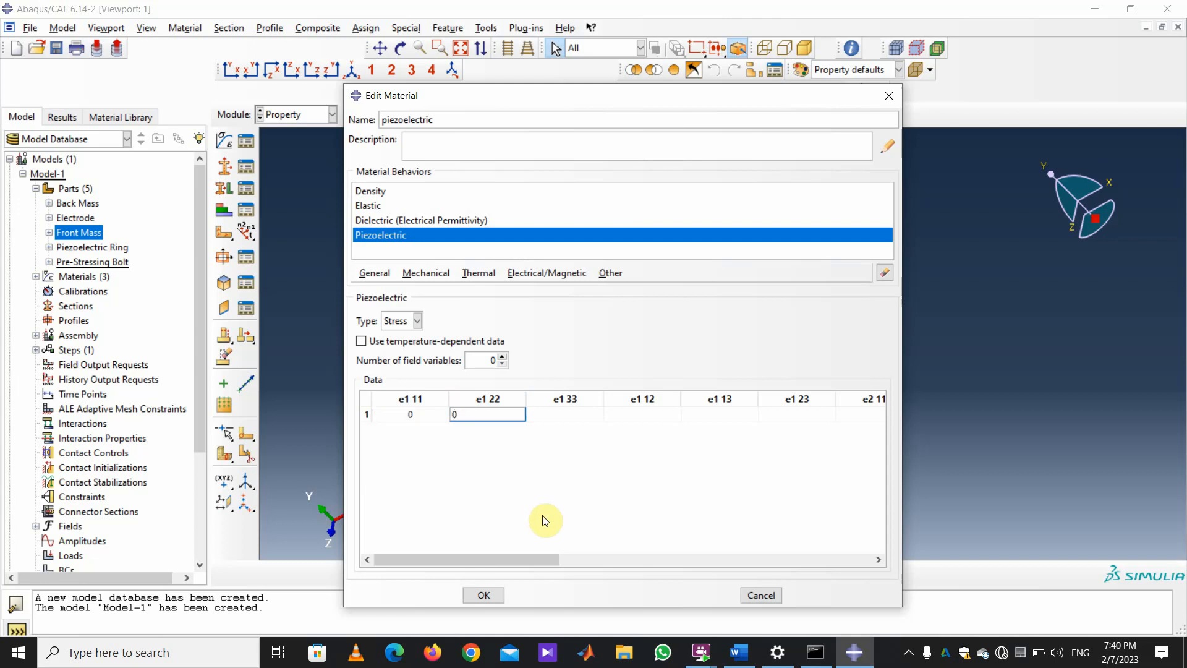
{"action": "key", "text": "Tab"}
{"action": "type", "text": "0"}
{"action": "key", "text": "Tab"}
{"action": "type", "text": "0"}
{"action": "key", "text": "Tab"}
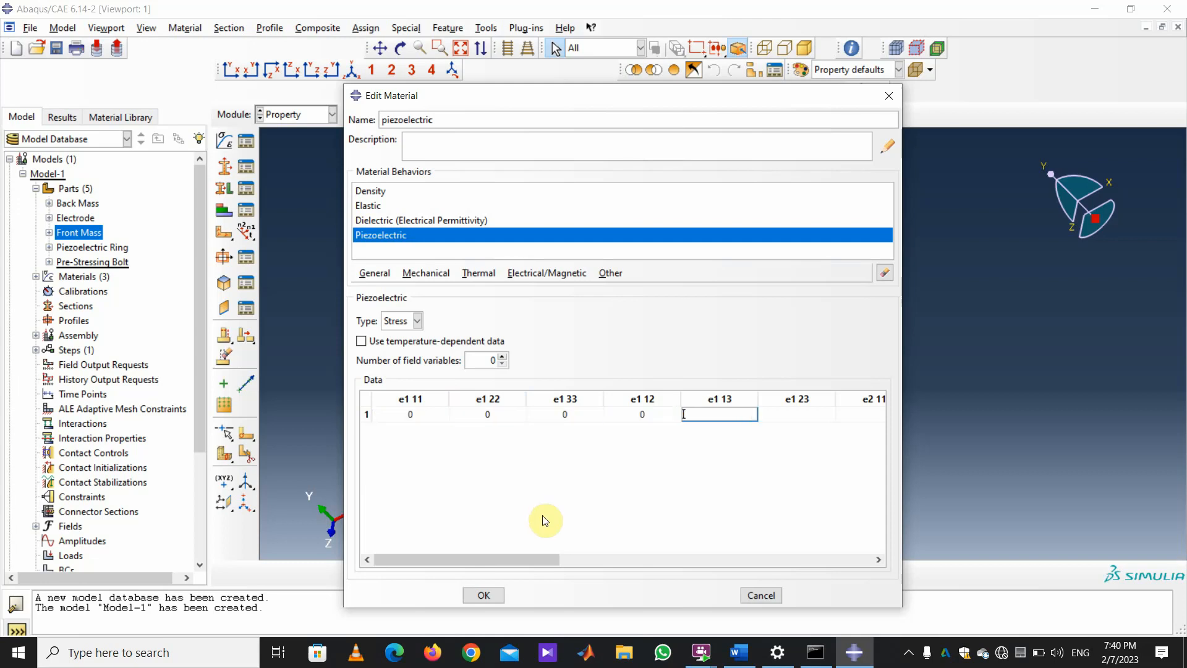
{"action": "type", "text": "0"}
{"action": "key", "text": "Tab"}
{"action": "type", "text": "0"}
{"action": "key", "text": "Tab"}
{"action": "type", "text": "0"}
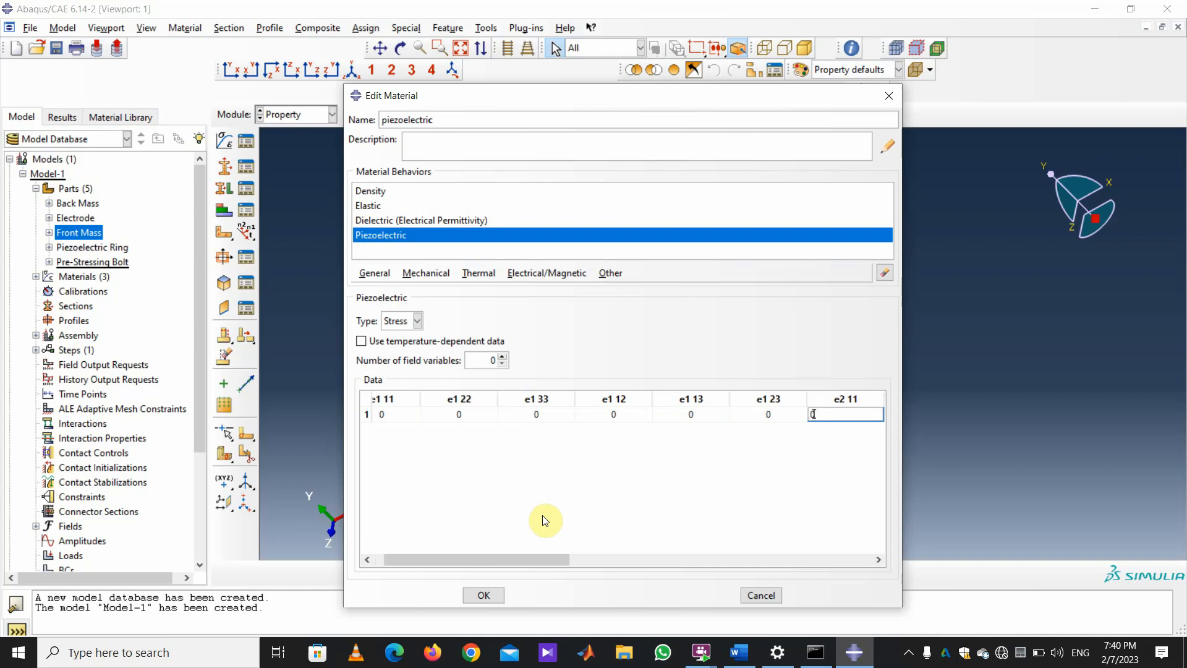
{"action": "key", "text": "Tab"}
{"action": "type", "text": "0"}
{"action": "key", "text": "Tab"}
{"action": "type", "text": "0"}
{"action": "key", "text": "Tab"}
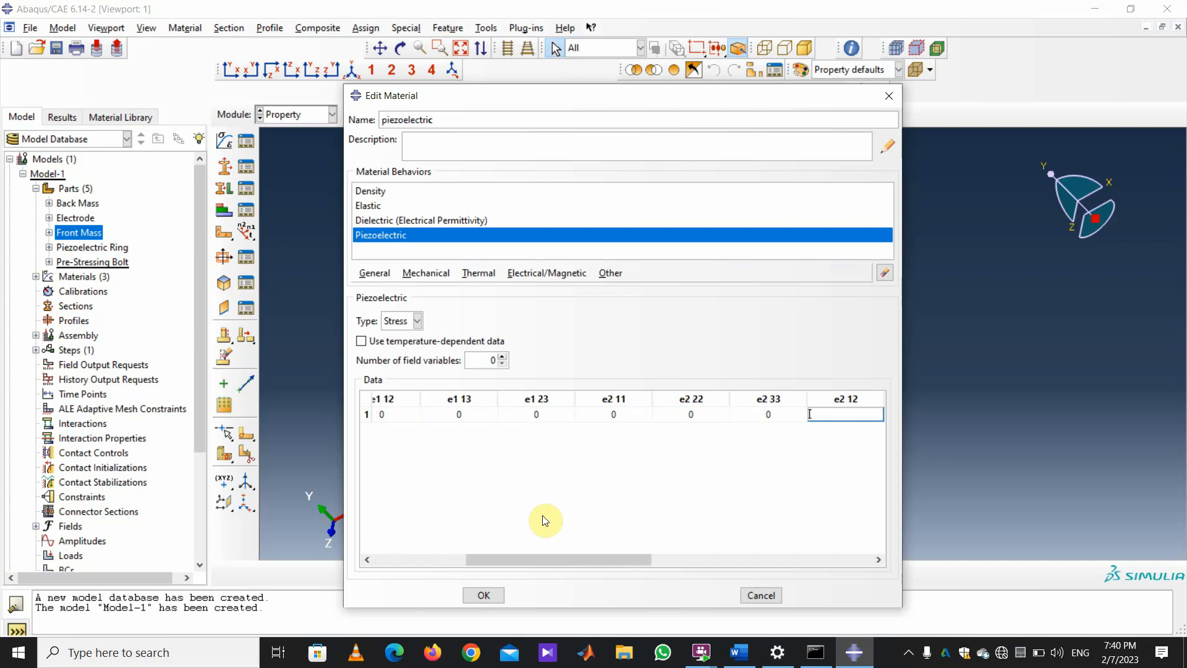
{"action": "type", "text": "0"}
{"action": "key", "text": "Tab"}
{"action": "type", "text": "0"}
{"action": "key", "text": "Tab"}
{"action": "type", "text": "0"}
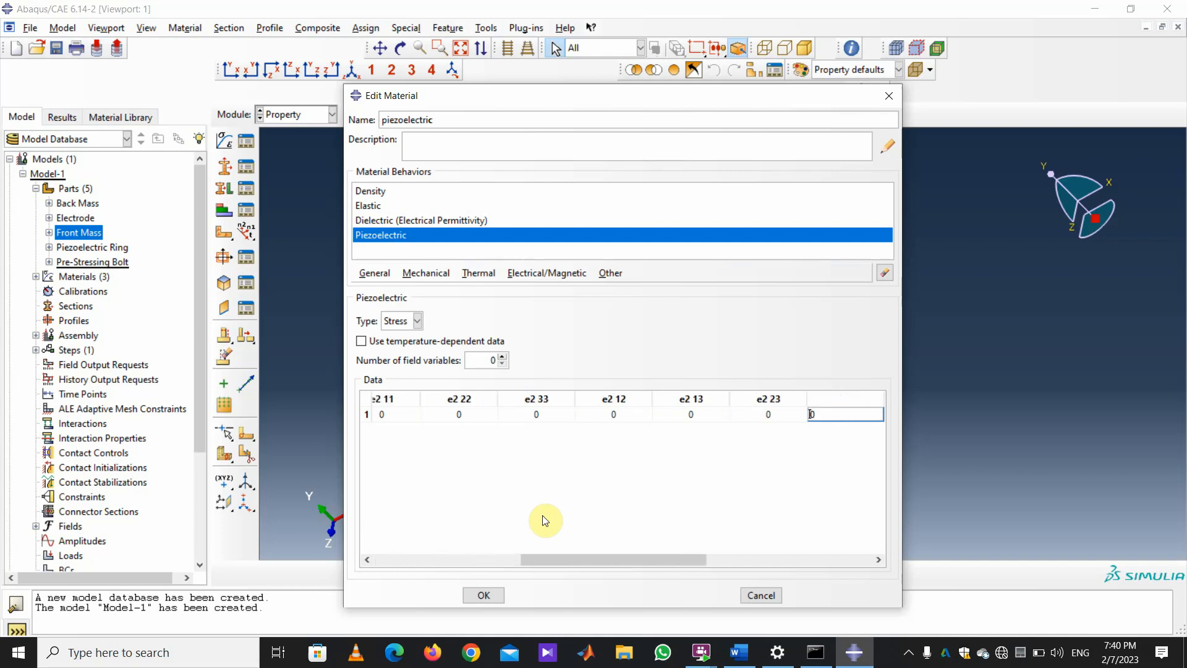
{"action": "key", "text": "Tab"}
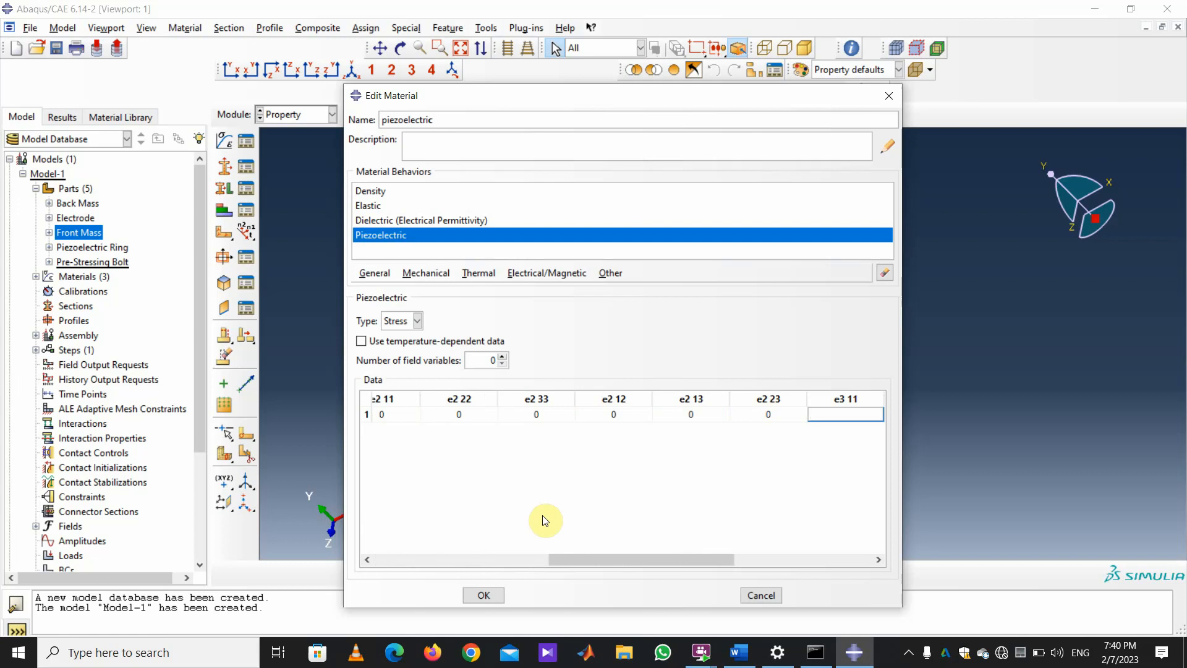
Set e3 11 and e3 22 to -1.86e-10, e3 33 to 7.2e-10, other e3 to 0, and save.
{"action": "type", "text": "-1.86e-10"}
{"action": "key", "text": "Tab"}
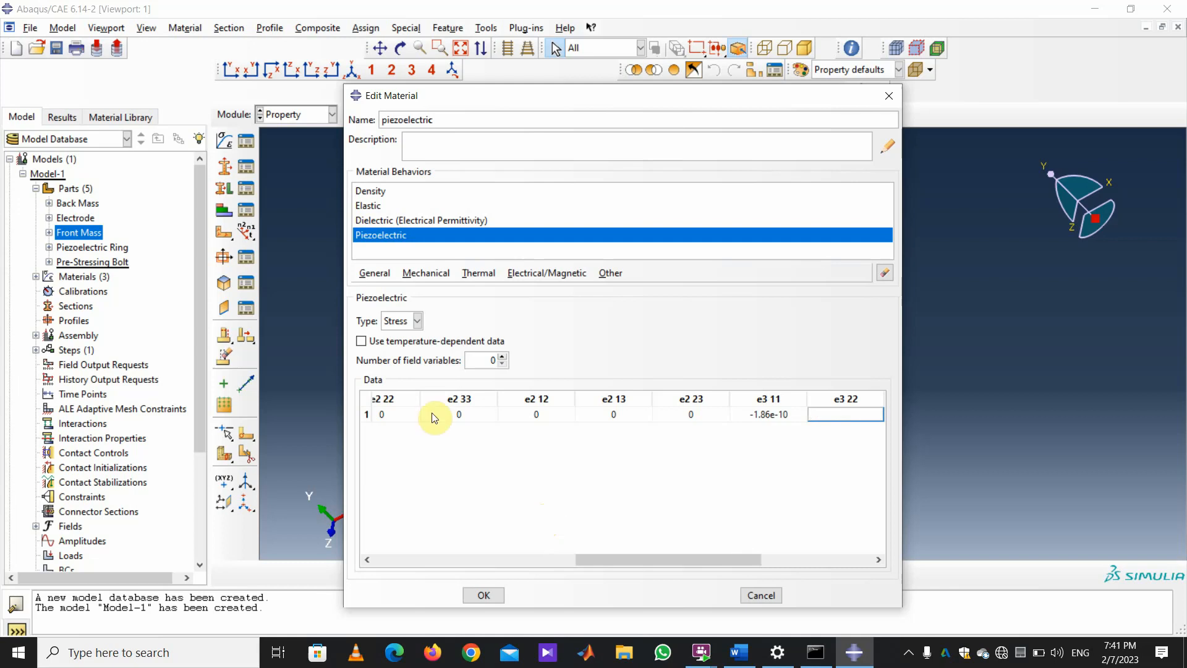
{"action": "type", "text": "-1.86e-10"}
{"action": "key", "text": "Tab"}
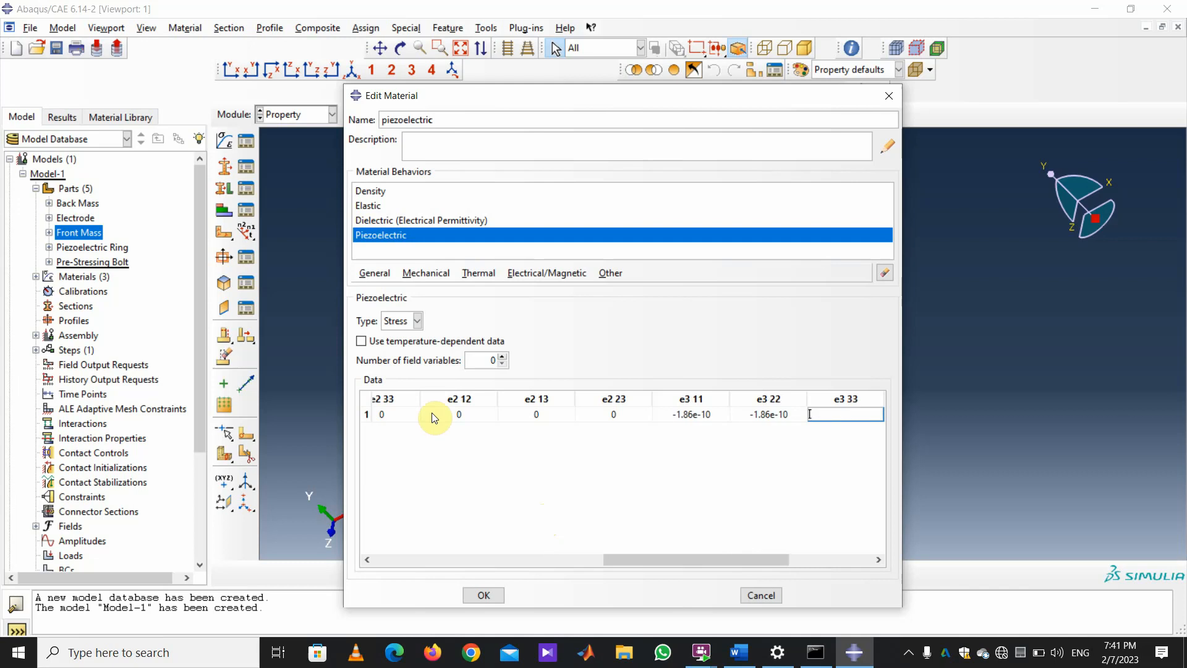
{"action": "type", "text": "7.2e-10"}
{"action": "key", "text": "Tab"}
{"action": "type", "text": "0"}
{"action": "key", "text": "Tab"}
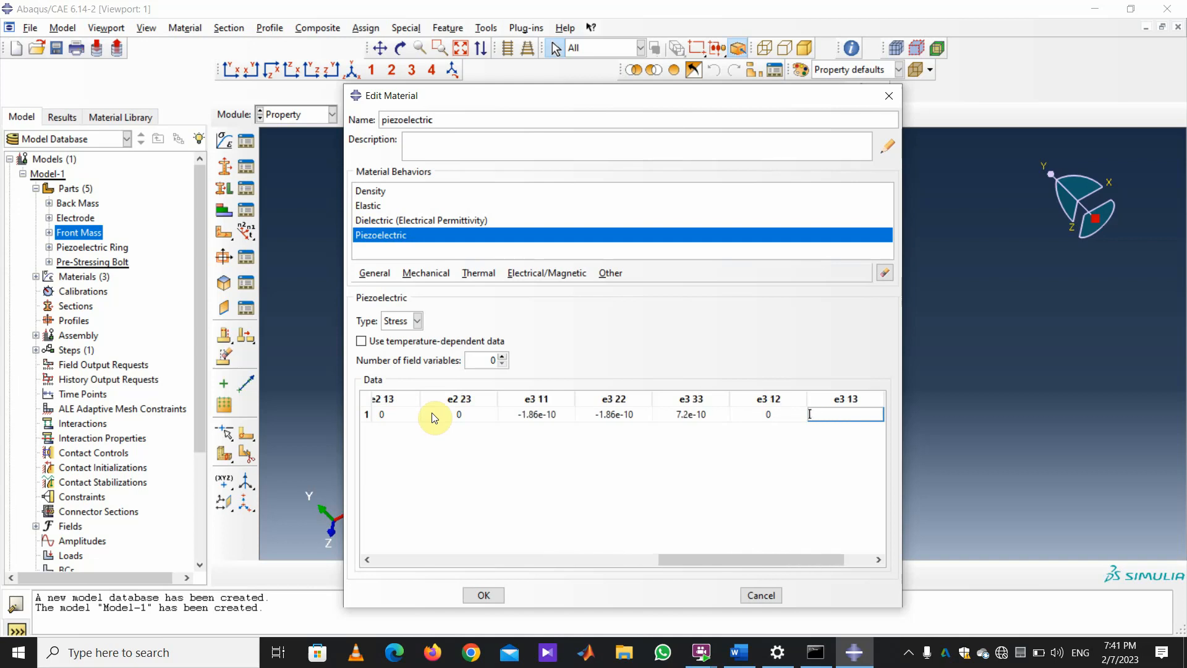
{"action": "type", "text": "0"}
{"action": "key", "text": "Tab"}
{"action": "type", "text": "0"}
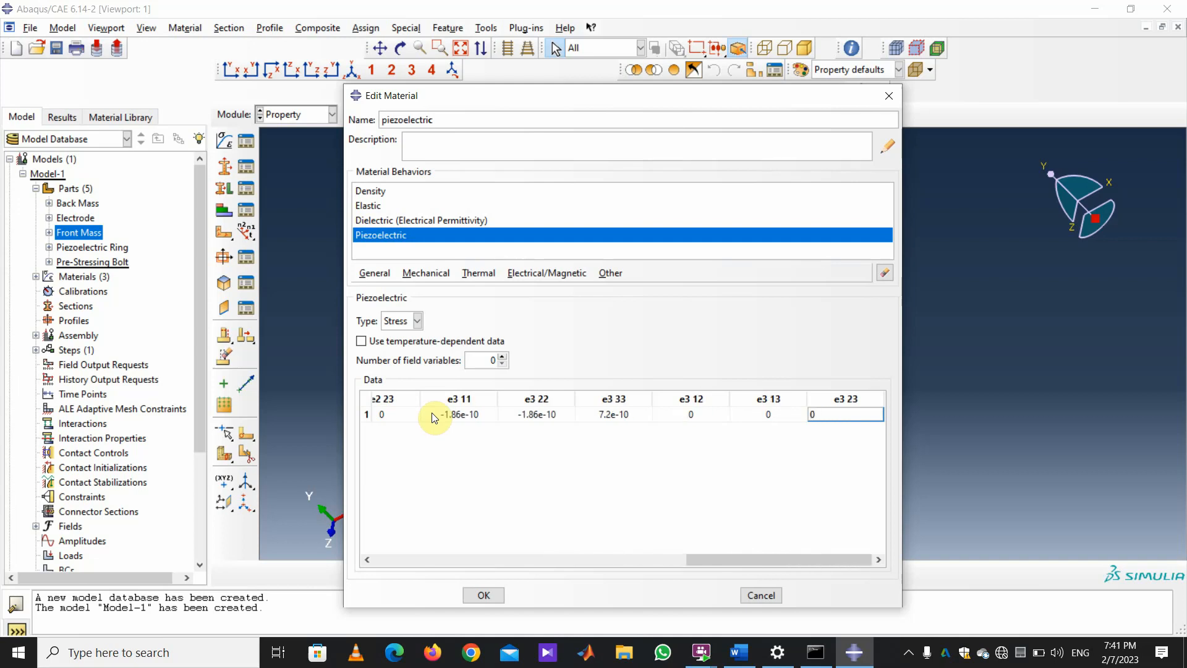
{"action": "key", "text": "Tab"}
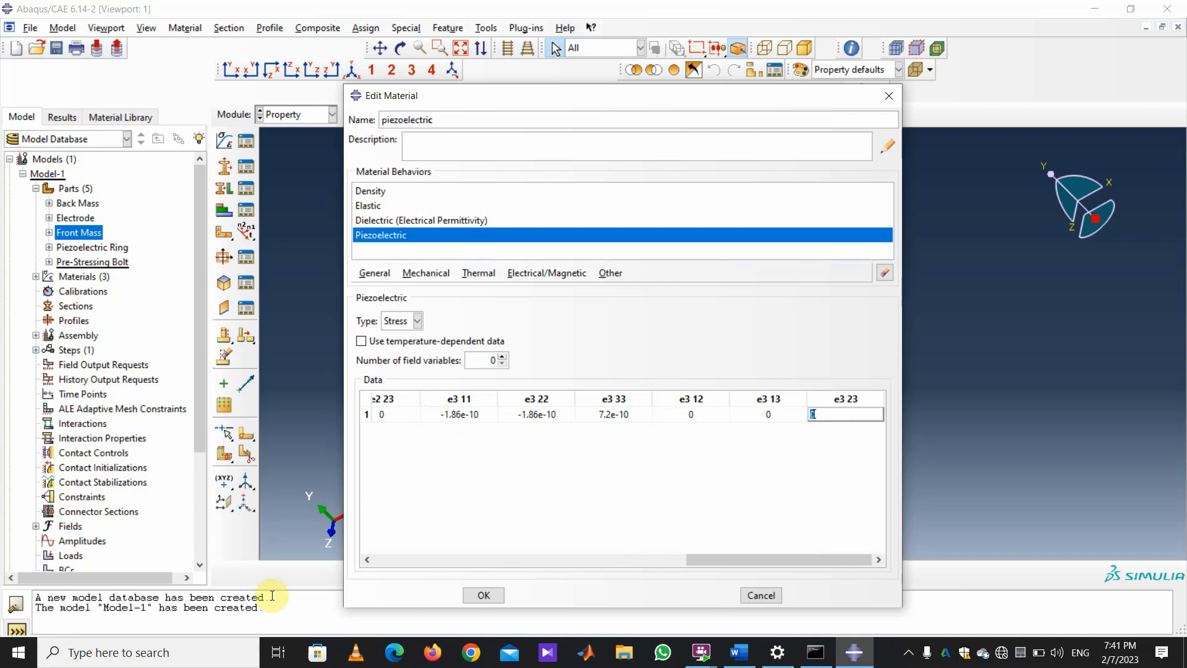
{"action": "left_click", "coordinate": [484, 595]}
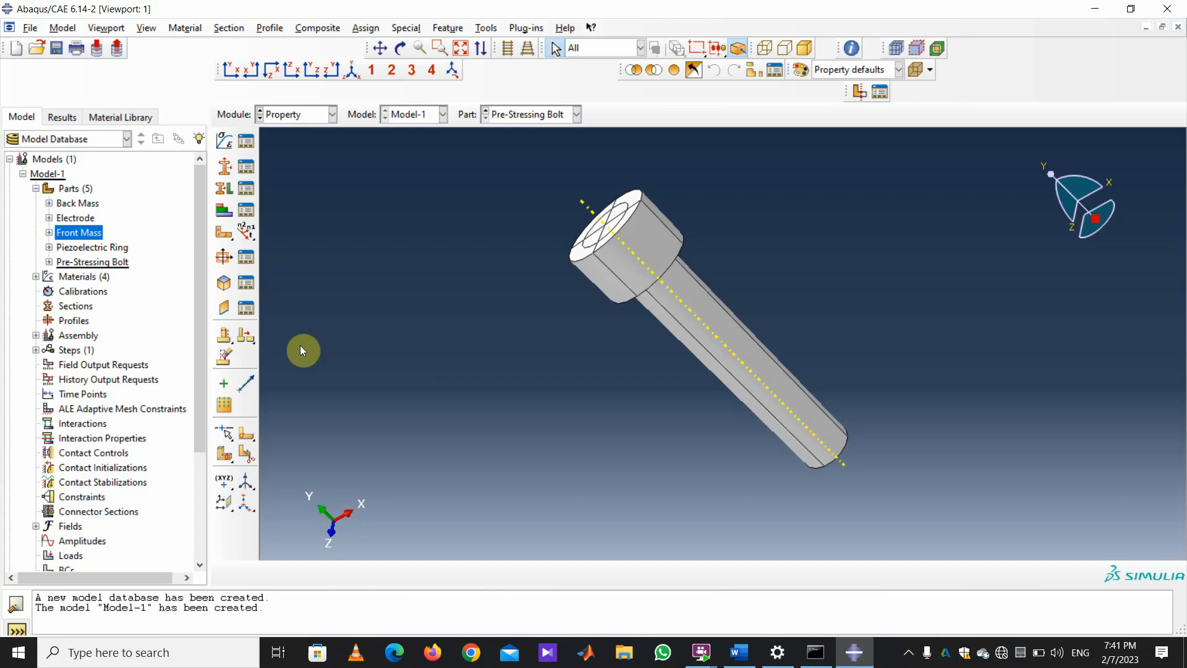
Create a solid homogeneous section named STEEL using the Steel material.
{"action": "left_click", "coordinate": [226, 166]}
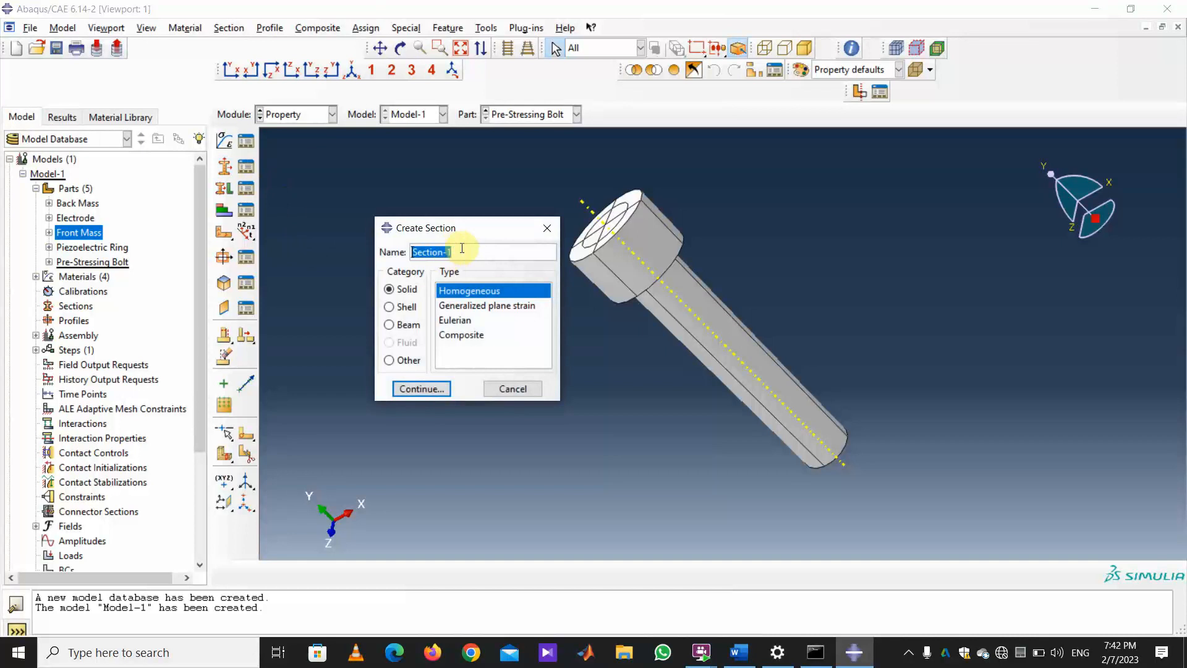
{"action": "type", "text": "STEEL"}
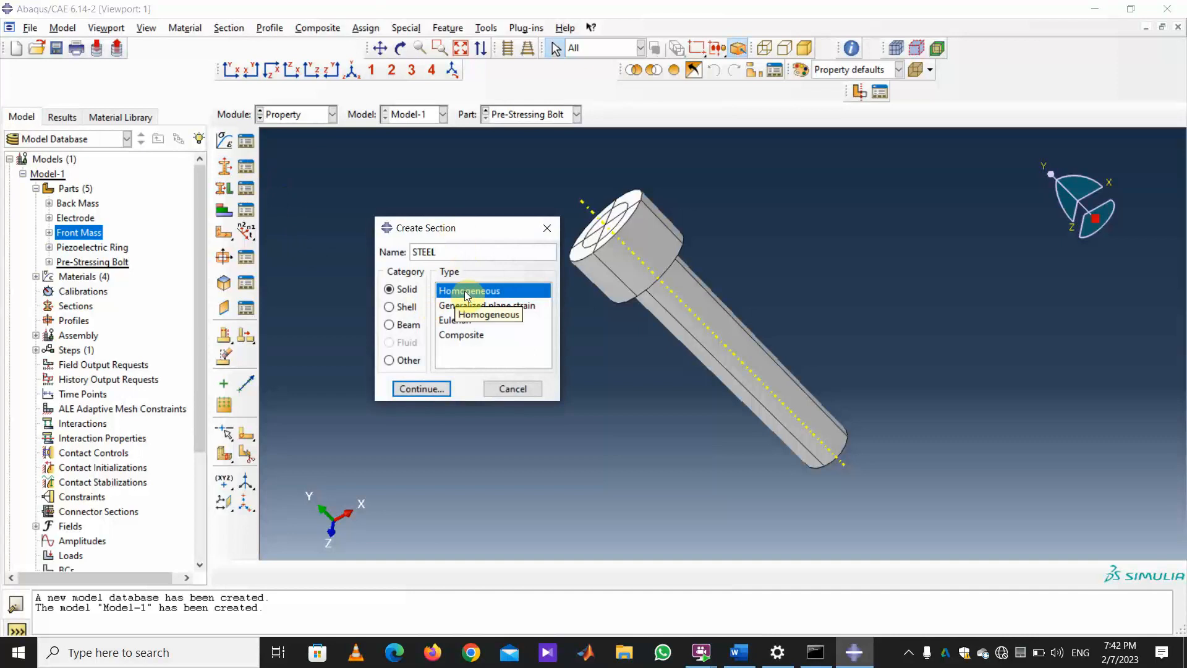
{"action": "left_click", "coordinate": [436, 390]}
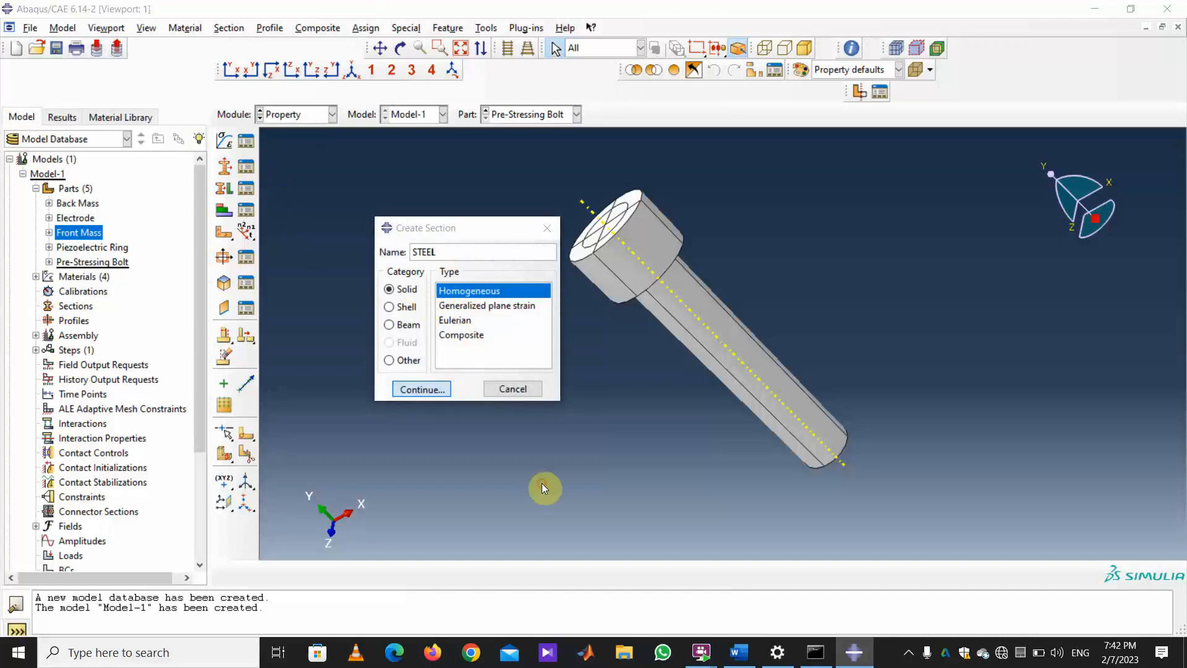
{"action": "left_click", "coordinate": [153, 217]}
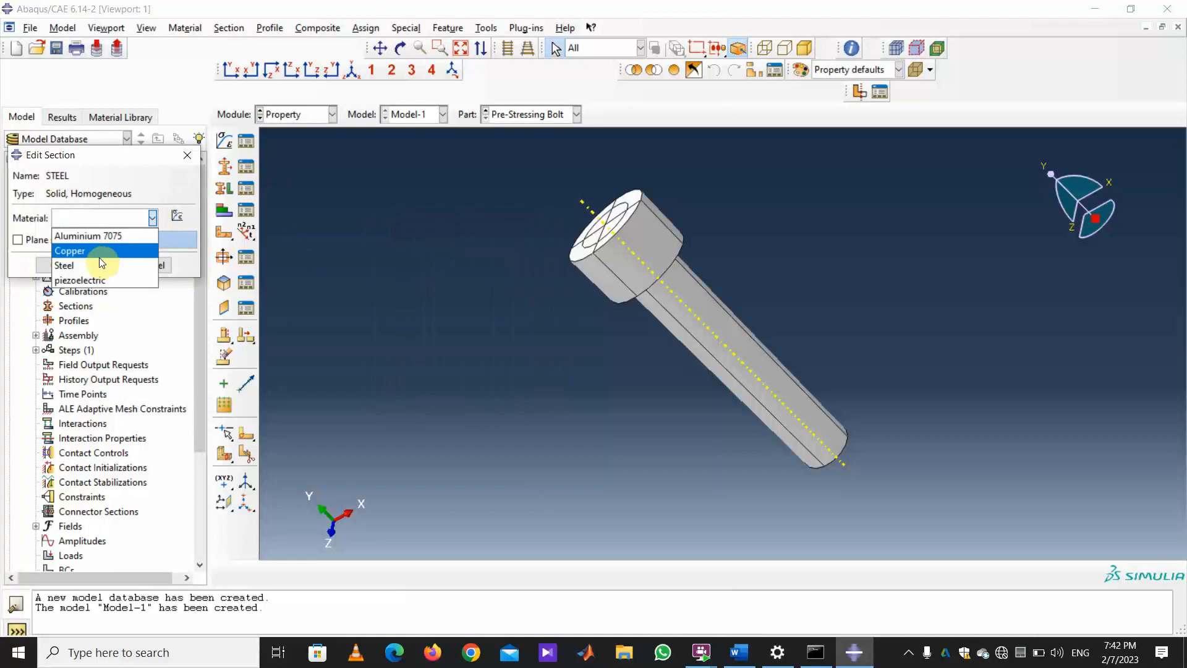
{"action": "left_click", "coordinate": [68, 264]}
{"action": "left_click", "coordinate": [58, 265]}
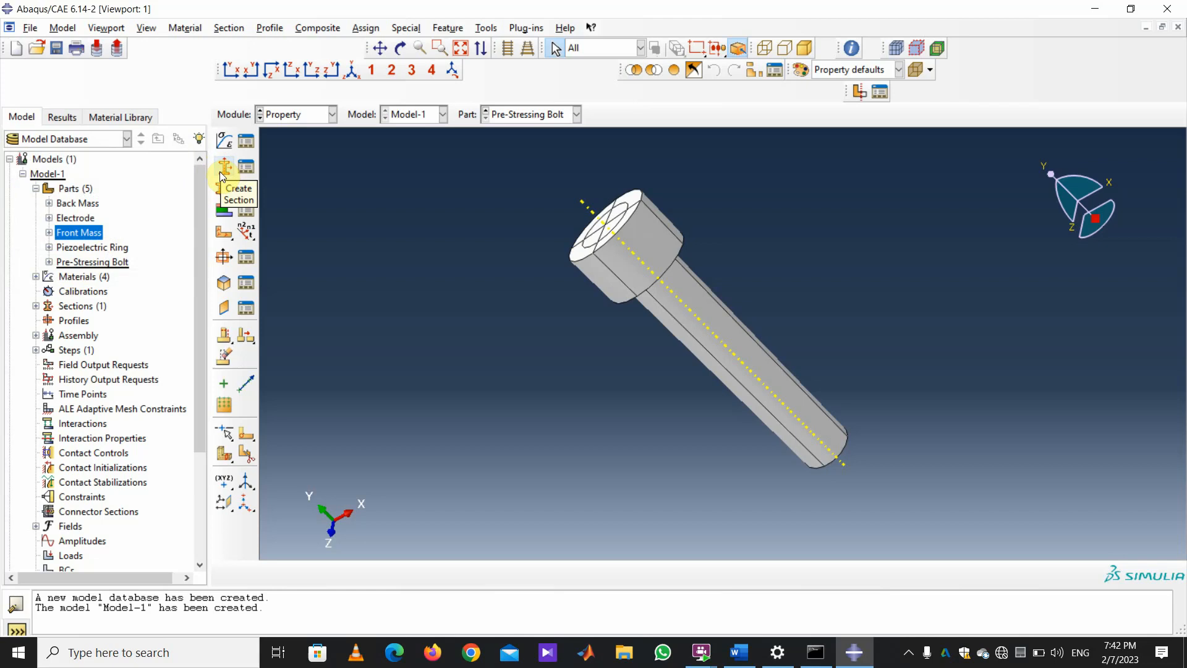
Create a solid homogeneous section named Al 7075 using the Aluminium 7075 material.
{"action": "left_click", "coordinate": [224, 172]}
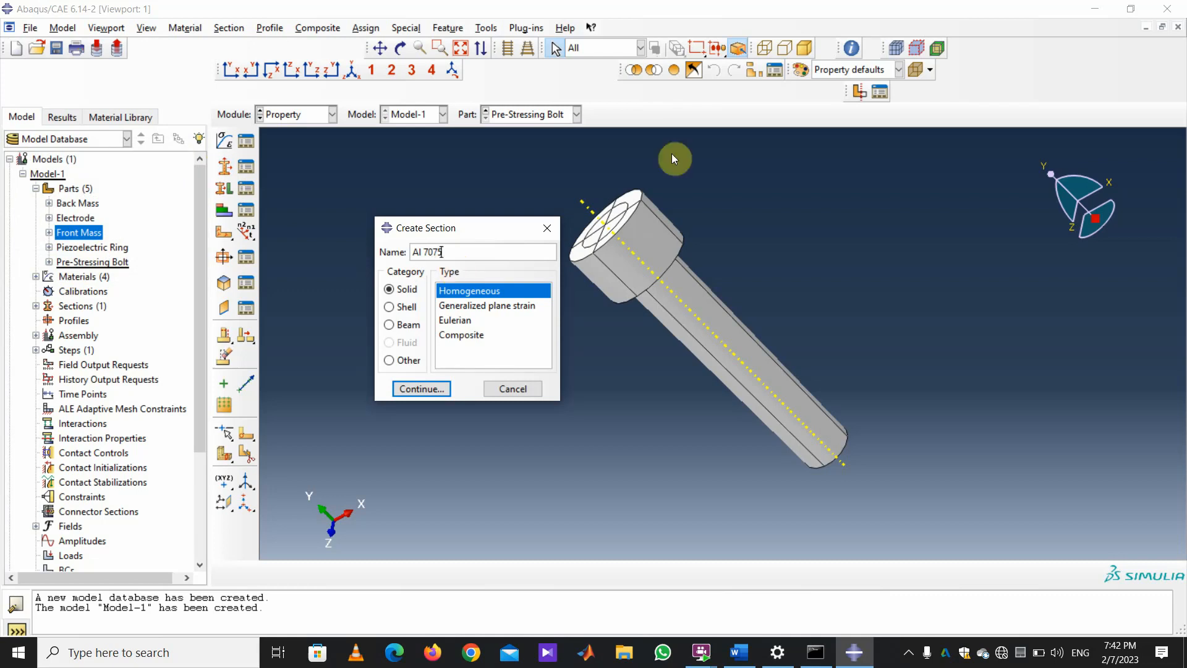
{"action": "left_click", "coordinate": [422, 388]}
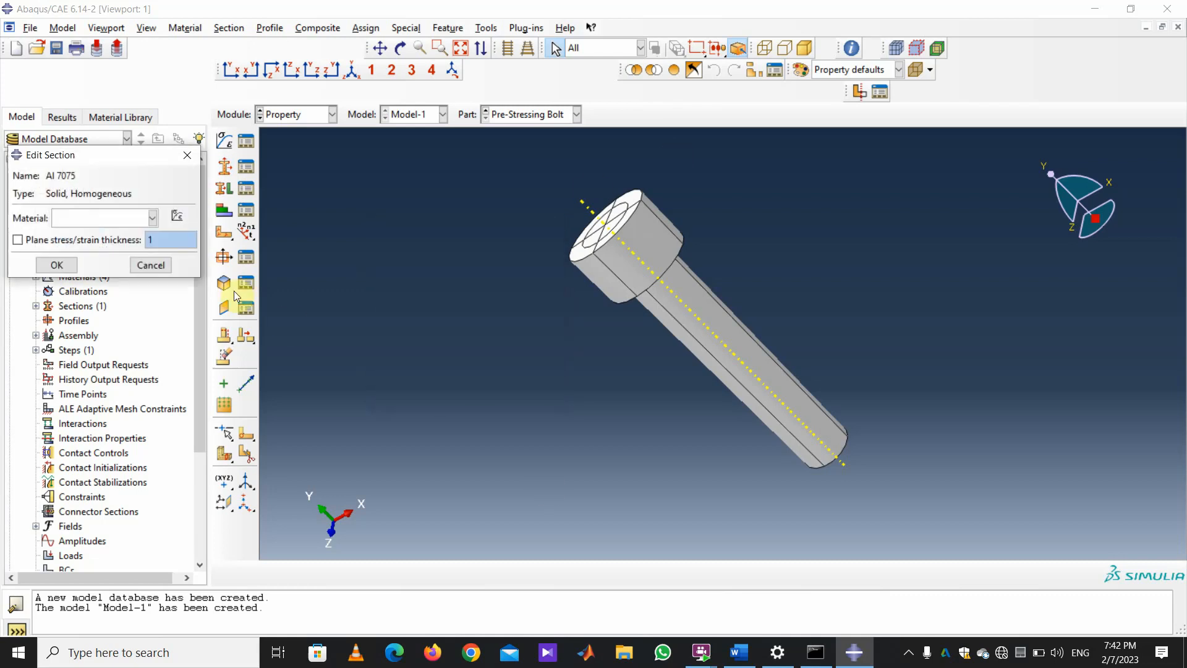
{"action": "left_click", "coordinate": [152, 218]}
{"action": "left_click", "coordinate": [120, 233]}
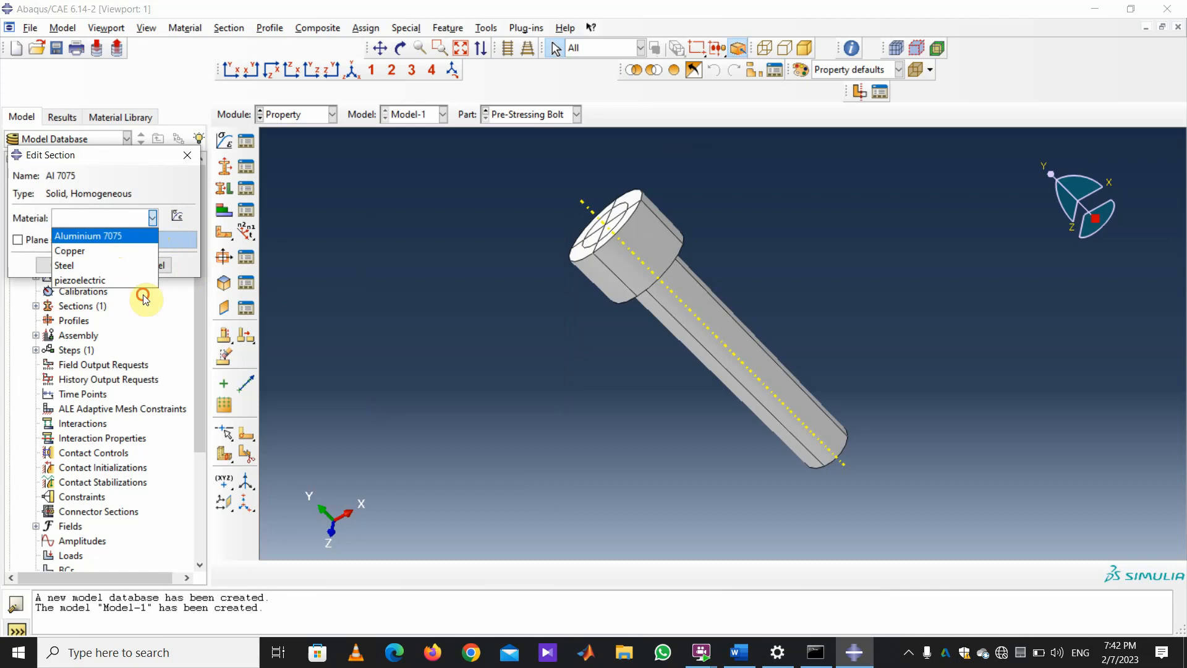
{"action": "left_click", "coordinate": [57, 265]}
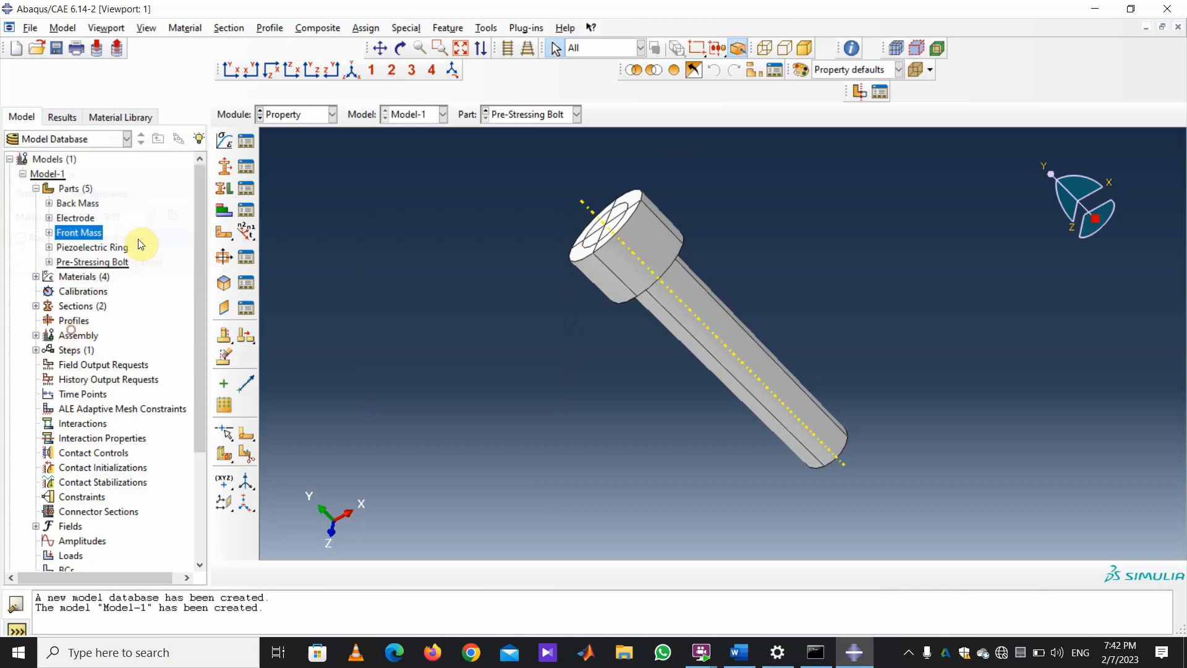
{"action": "left_click", "coordinate": [223, 167]}
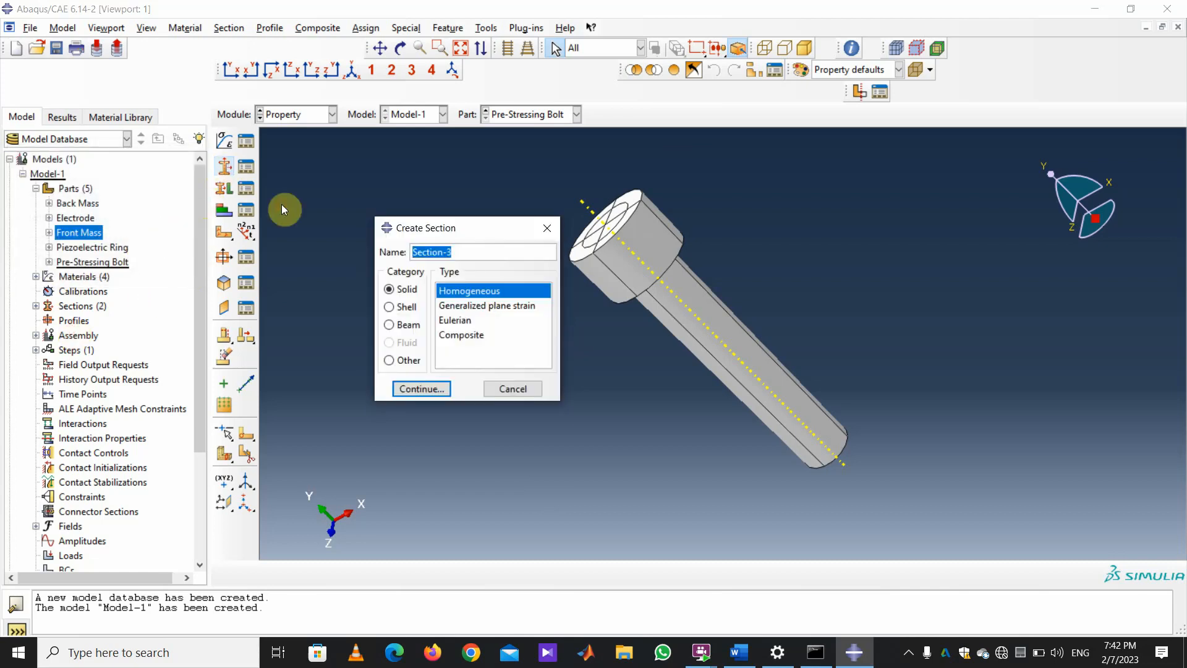
Create a solid homogeneous section named Cpper using the Copper material.
{"action": "type", "text": "Cpper"}
{"action": "left_click", "coordinate": [441, 385]}
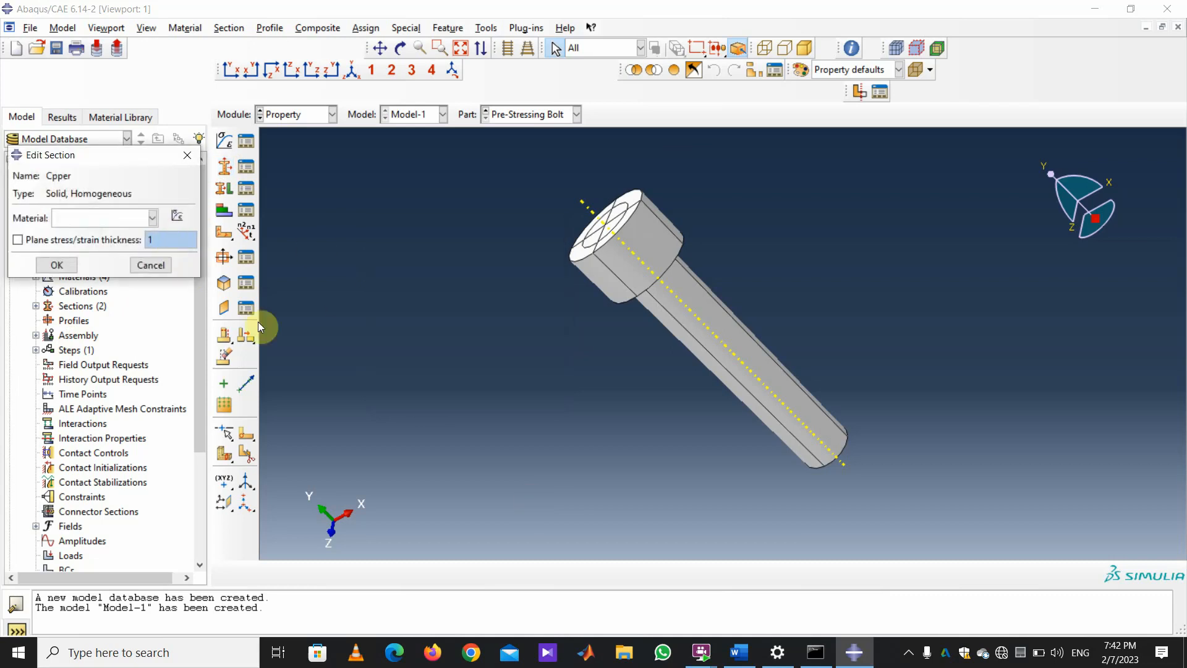
{"action": "left_click", "coordinate": [152, 217]}
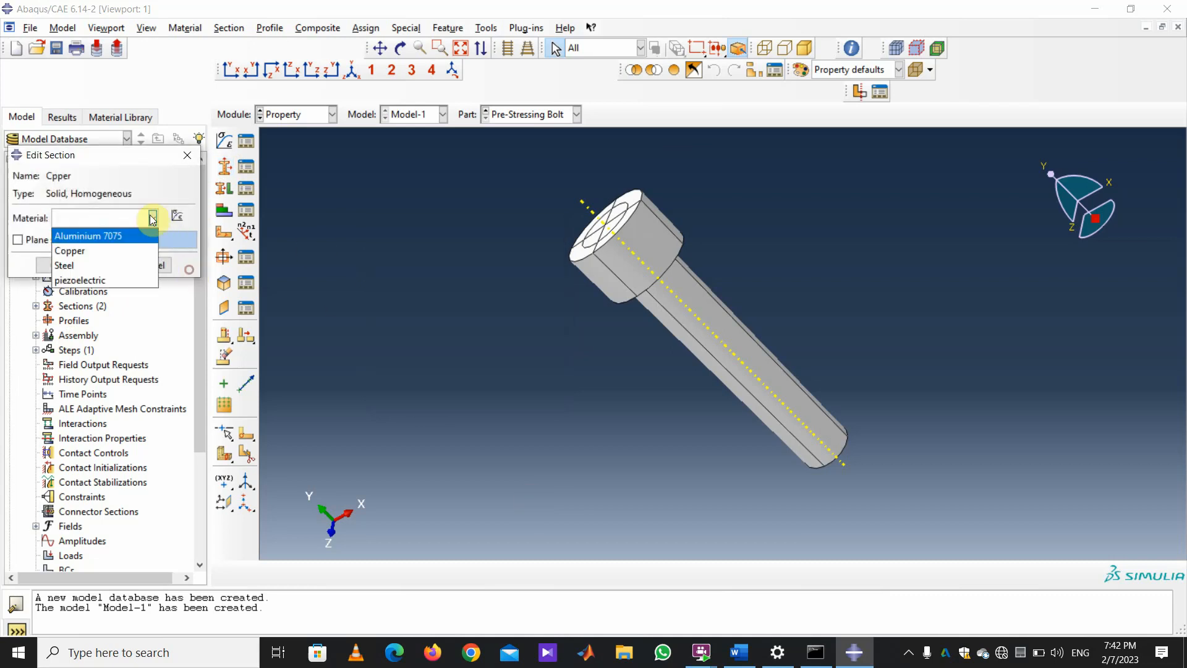
{"action": "left_click", "coordinate": [106, 250]}
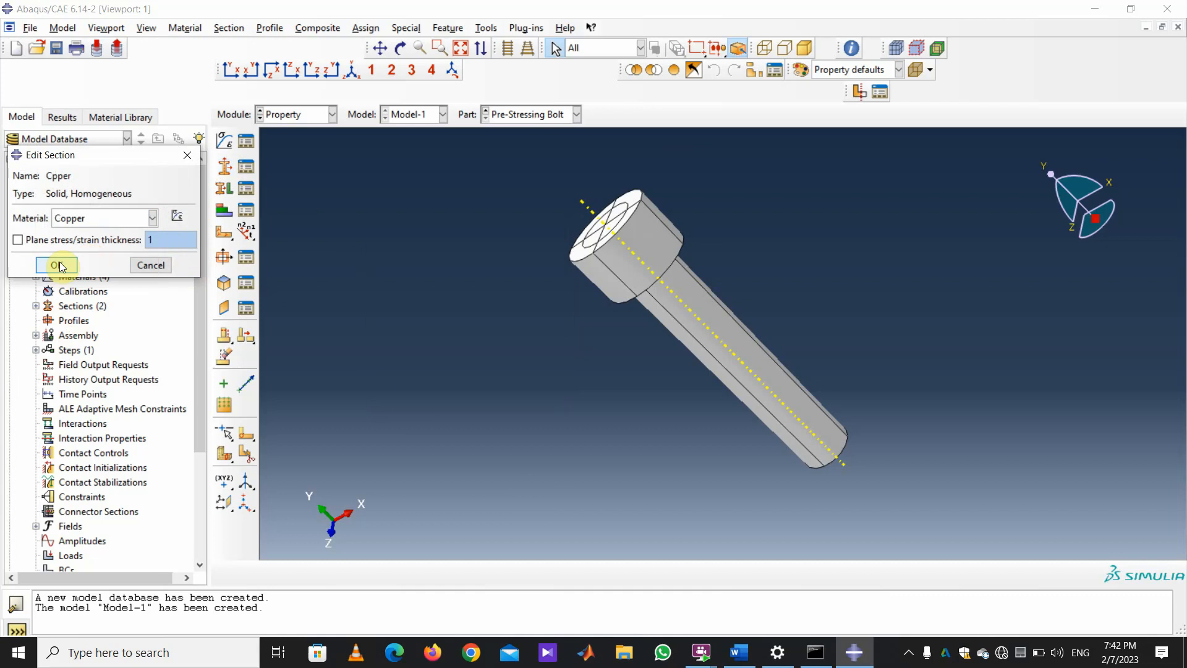
{"action": "left_click", "coordinate": [60, 266]}
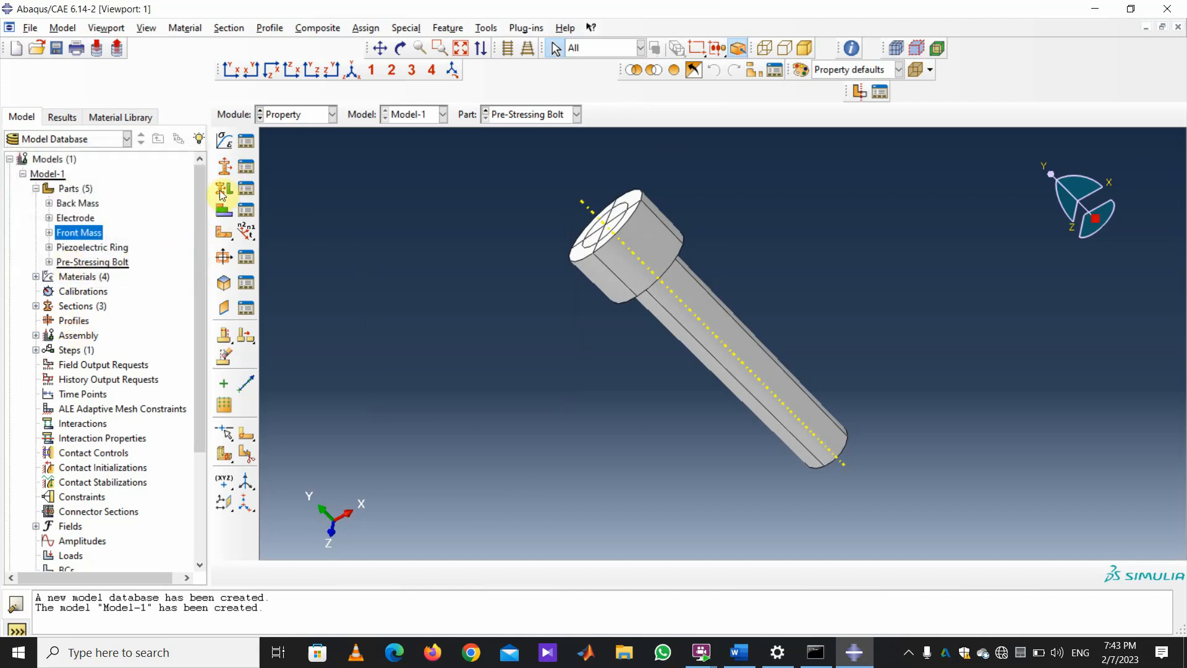
Create a solid homogeneous section named Piezoelectric using the piezoelectric material.
{"action": "left_click", "coordinate": [224, 165]}
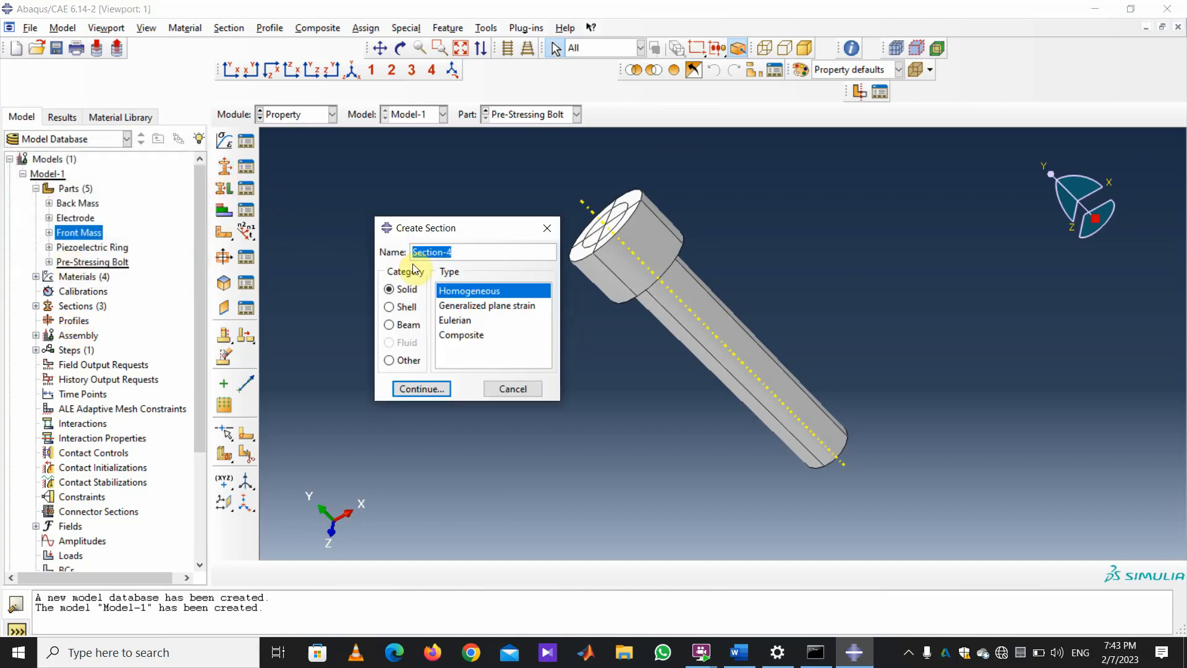
{"action": "type", "text": "Piezoelectric"}
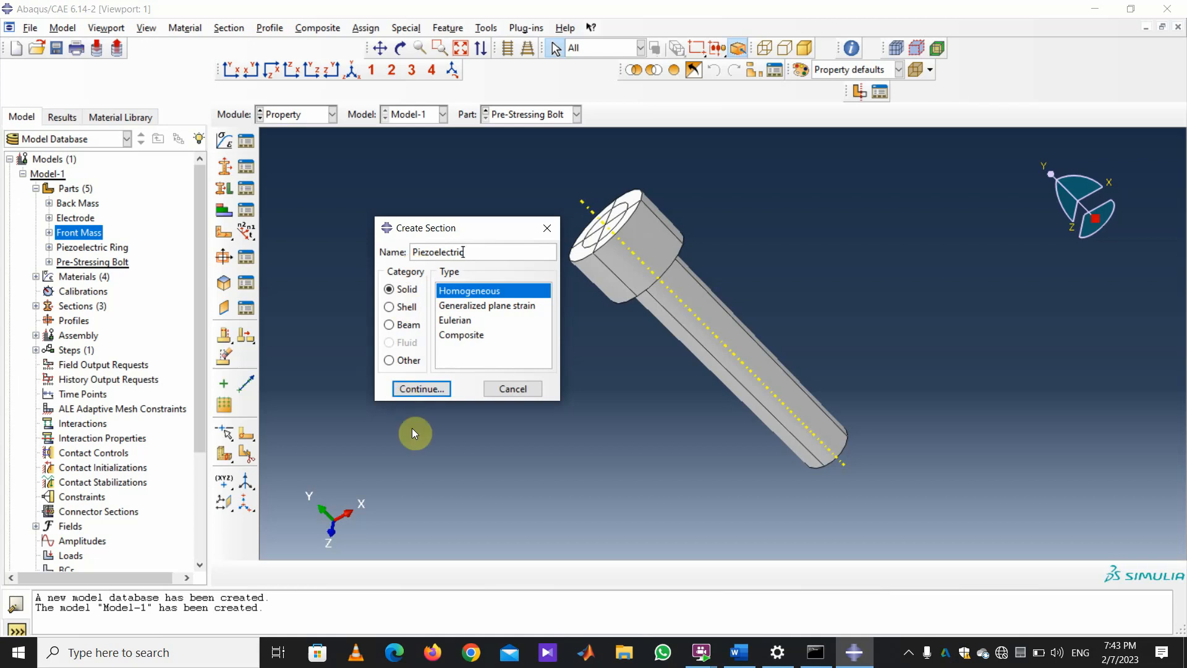
{"action": "left_click", "coordinate": [413, 391]}
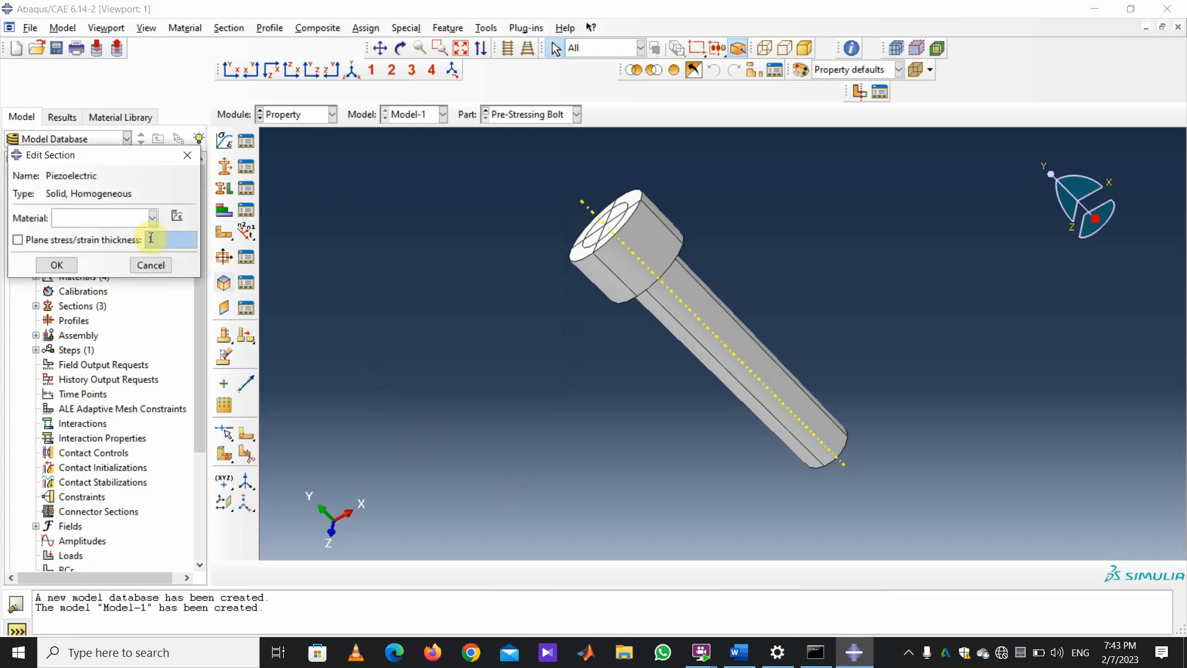
{"action": "left_click", "coordinate": [154, 222]}
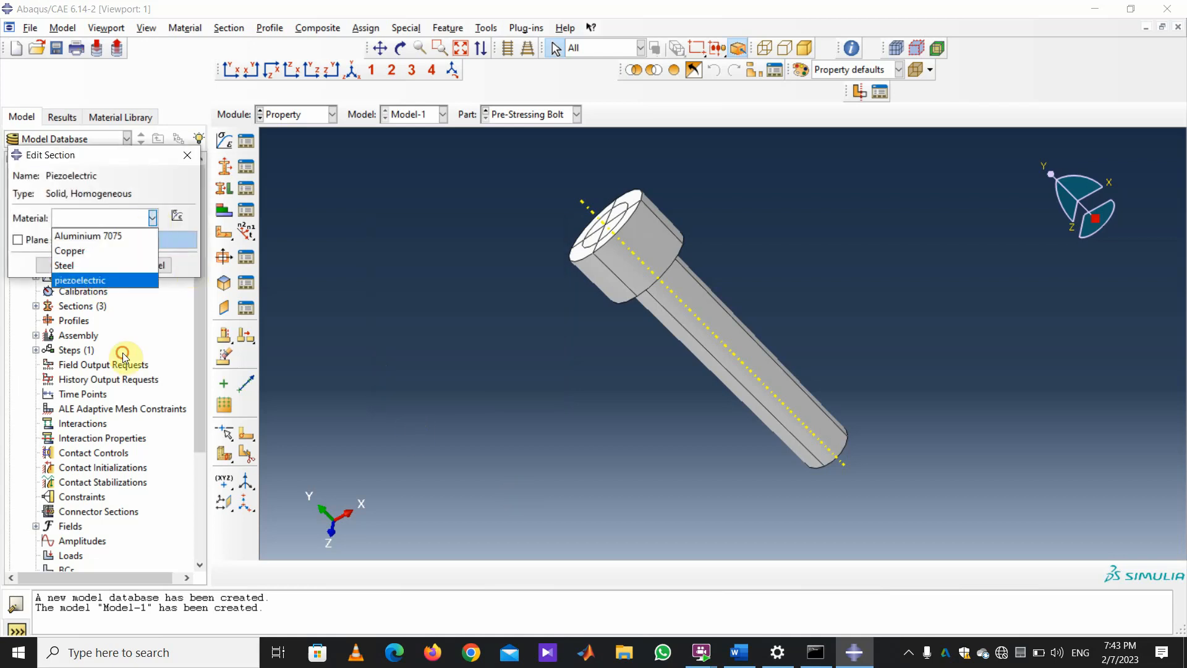
{"action": "left_click", "coordinate": [93, 276]}
{"action": "left_click", "coordinate": [56, 266]}
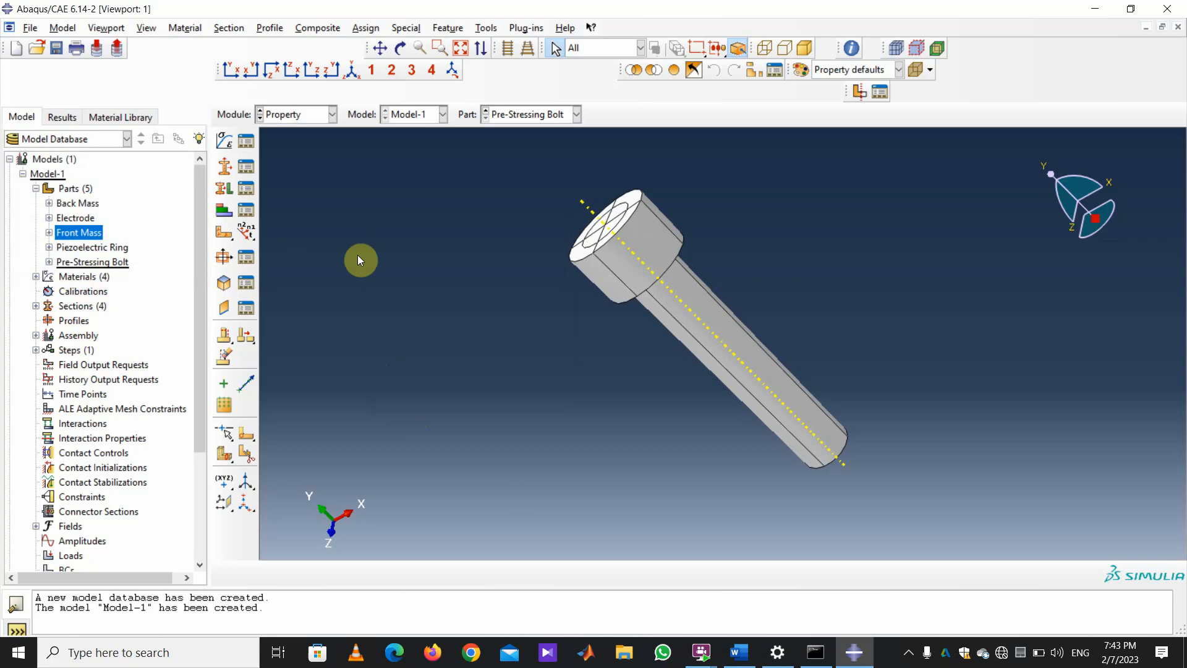
Assign the Al 7075 section to the entire Front Mass part.
{"action": "left_click", "coordinate": [578, 115]}
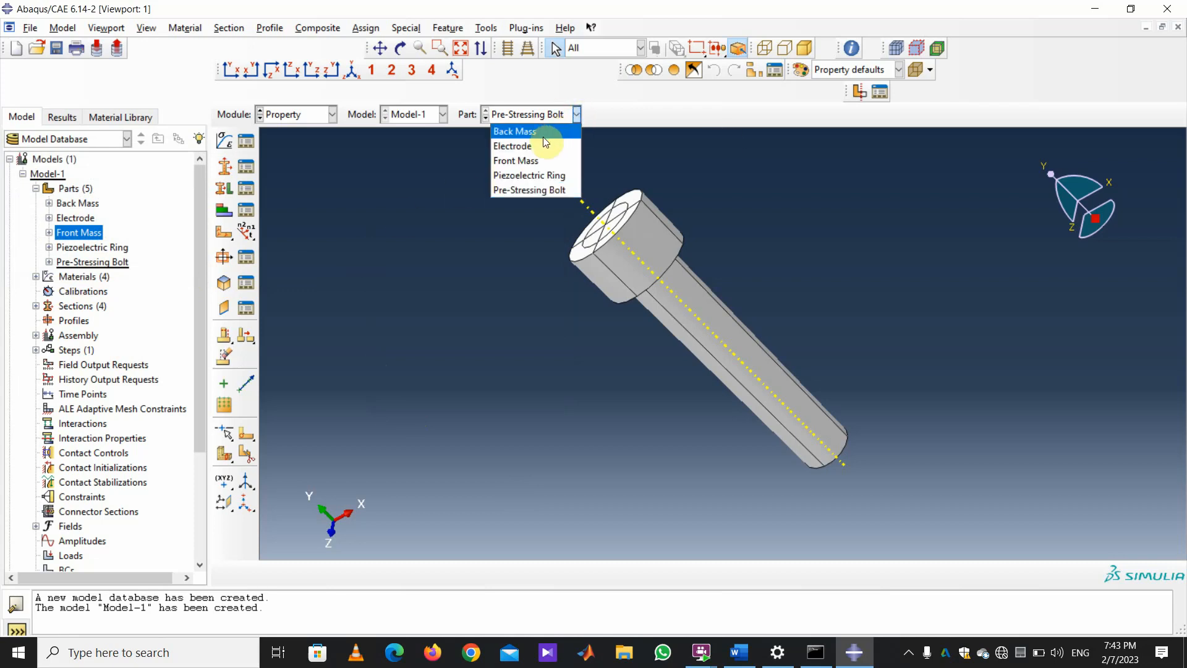
{"action": "left_click", "coordinate": [532, 160]}
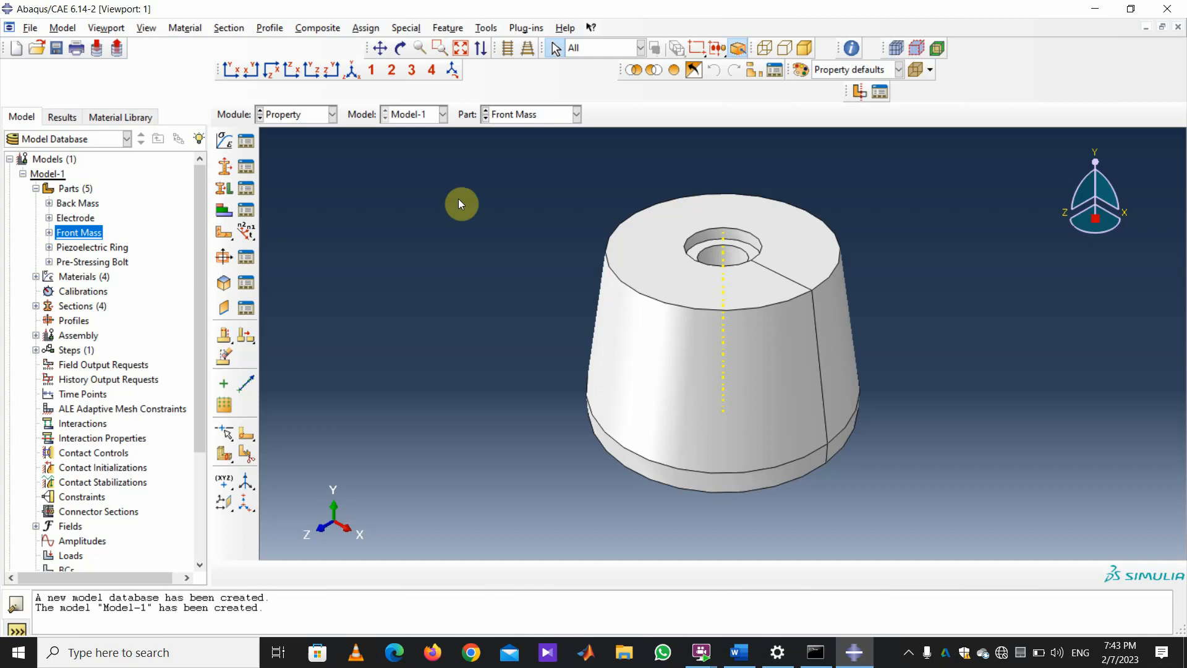
{"action": "left_click", "coordinate": [224, 189]}
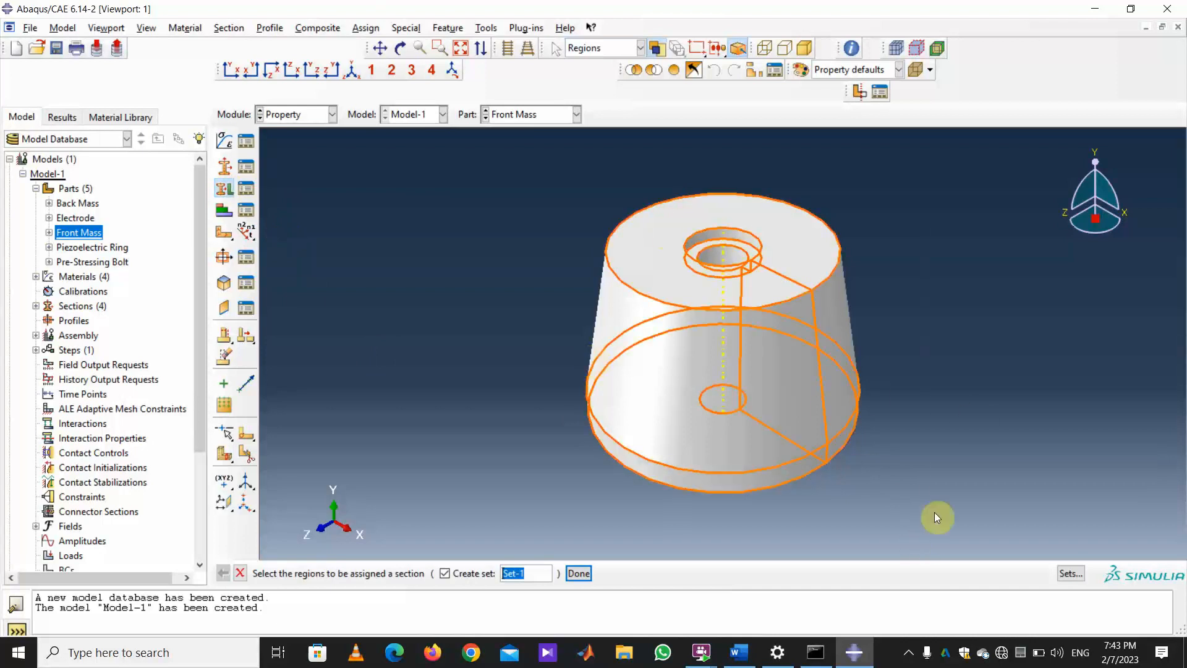
{"action": "left_click_drag", "start_coordinate": [934, 513], "coordinate": [557, 177]}
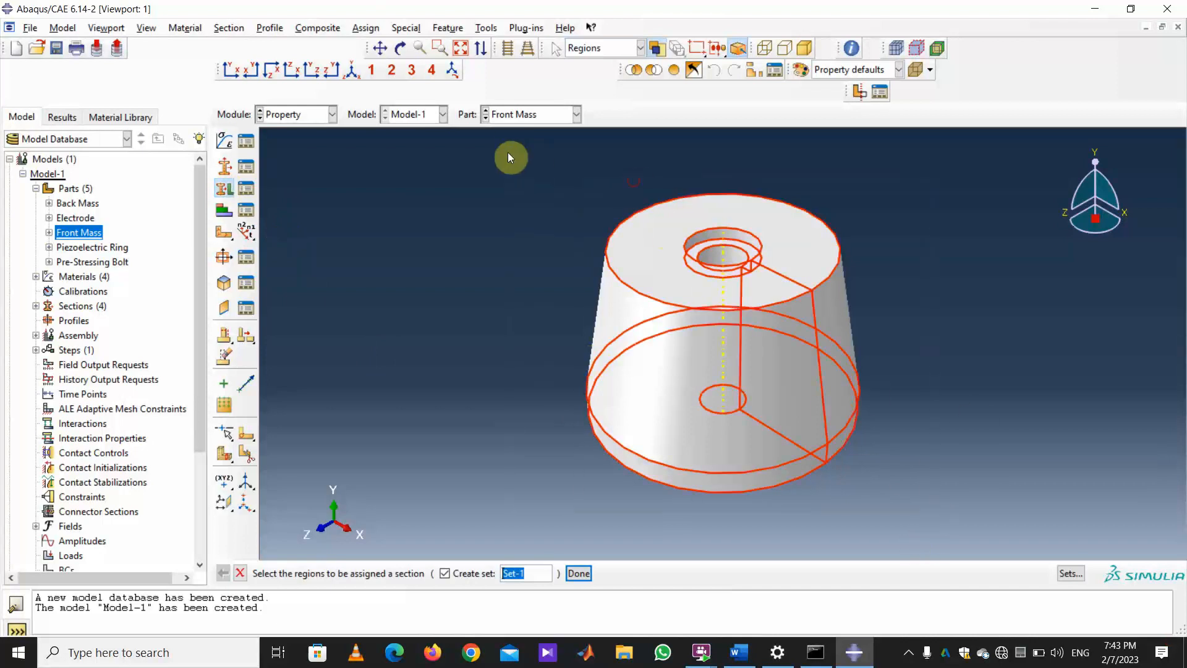
{"action": "left_click", "coordinate": [579, 574]}
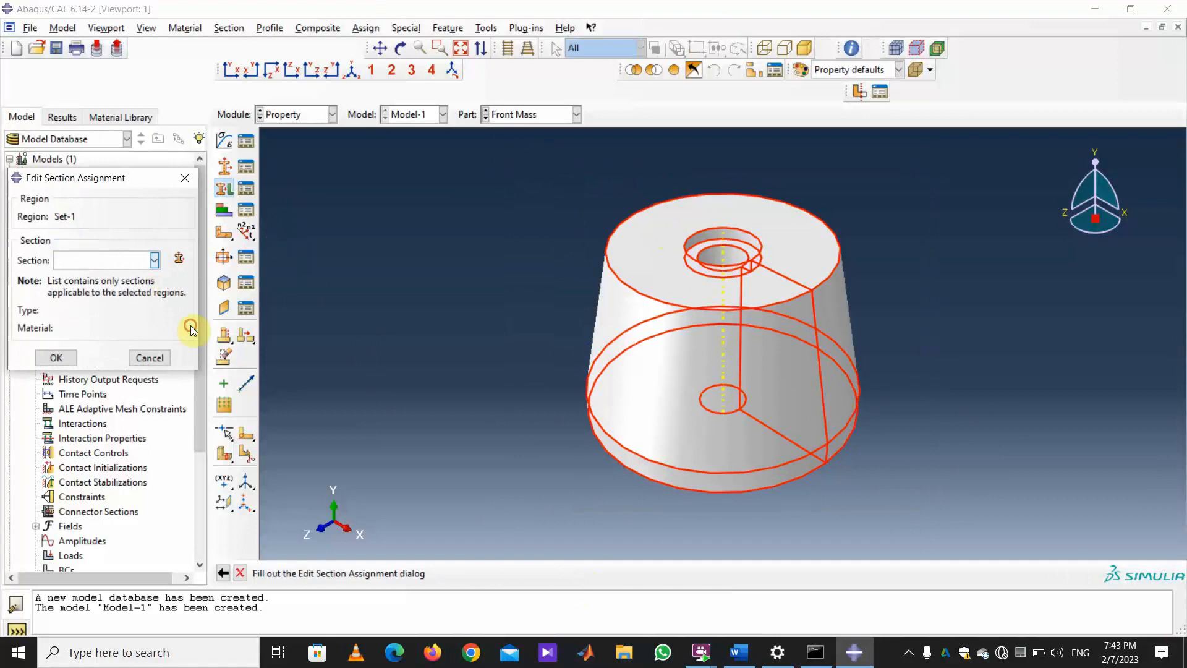
{"action": "left_click", "coordinate": [154, 260]}
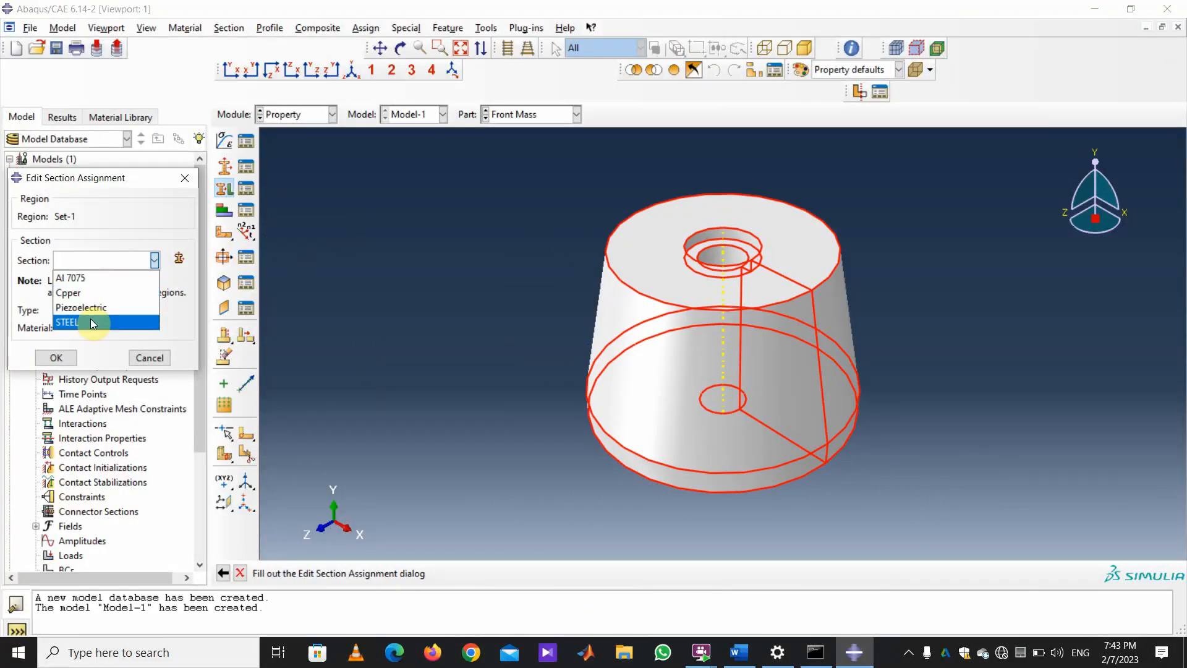
{"action": "left_click", "coordinate": [84, 282]}
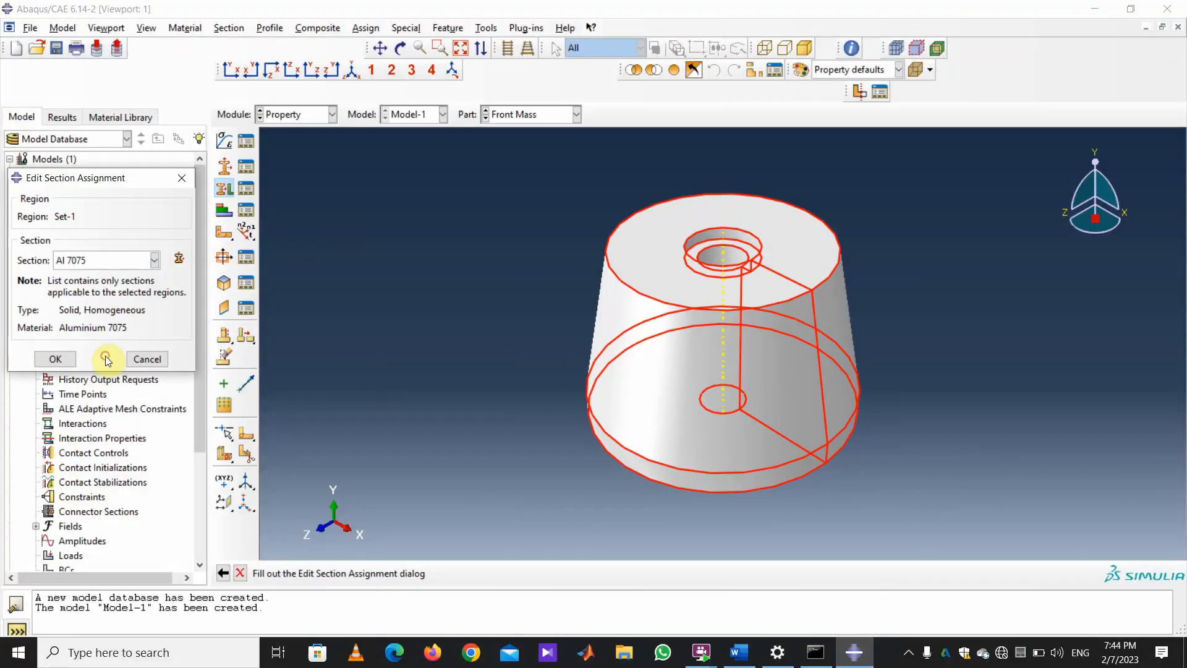
{"action": "left_click", "coordinate": [56, 364]}
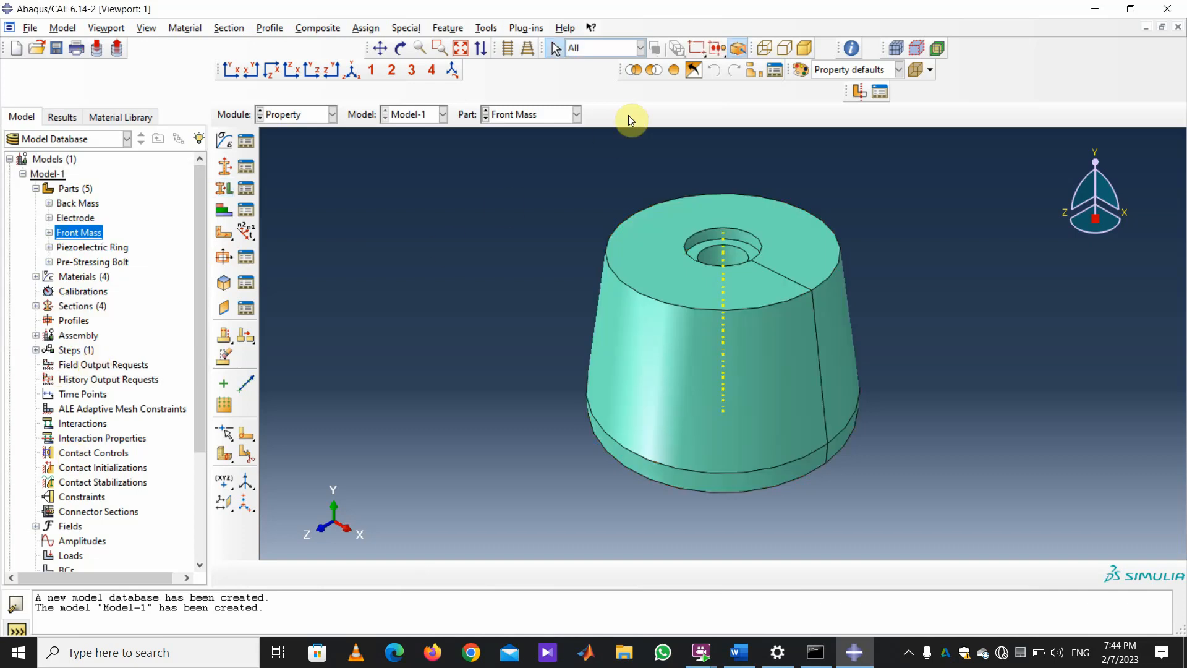
{"action": "left_click", "coordinate": [577, 115]}
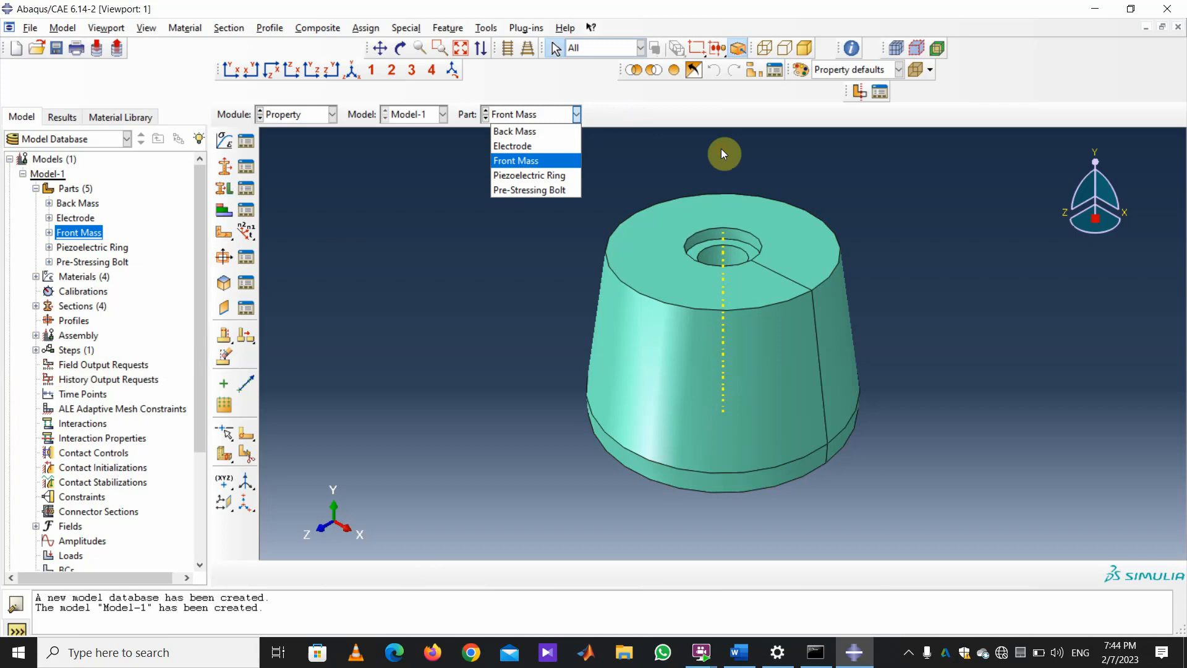
Assign the STEEL section to the whole Back Mass part.
{"action": "key", "text": "Up"}
{"action": "key", "text": "Up"}
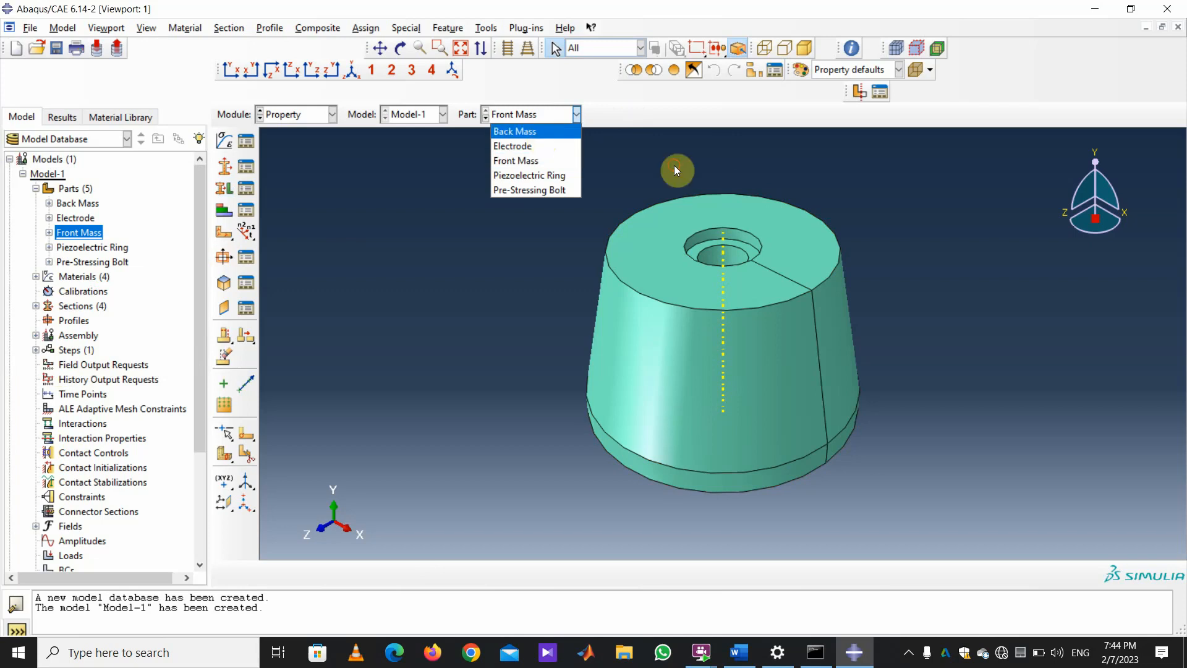
{"action": "key", "text": "Return"}
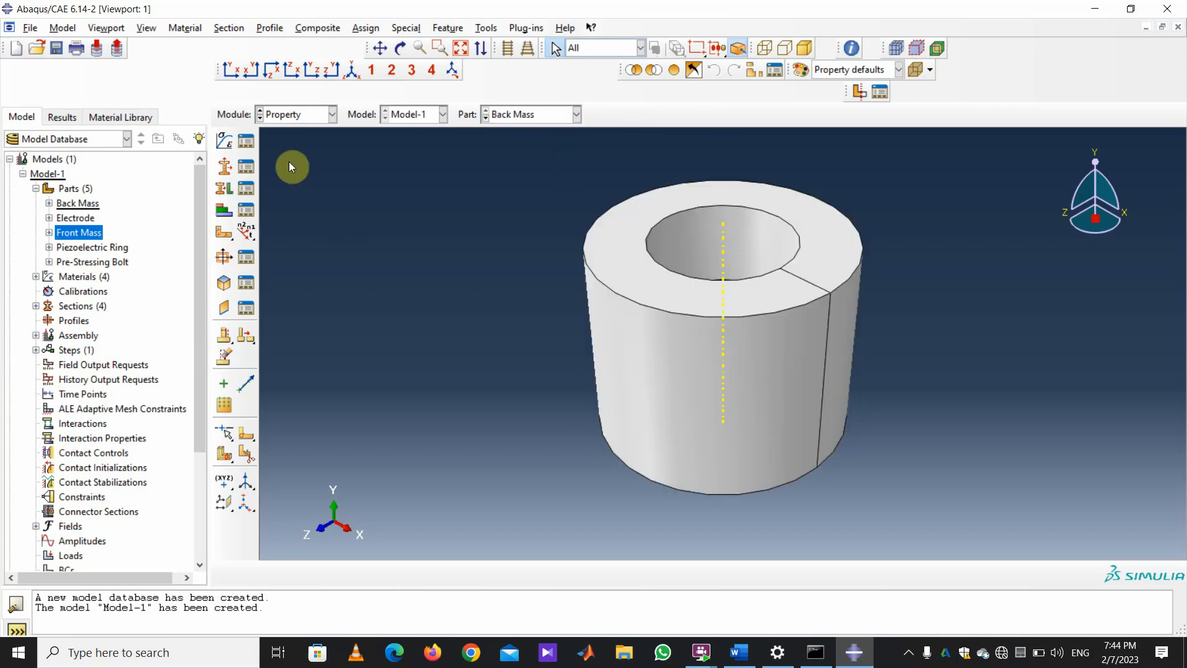
{"action": "left_click", "coordinate": [224, 185]}
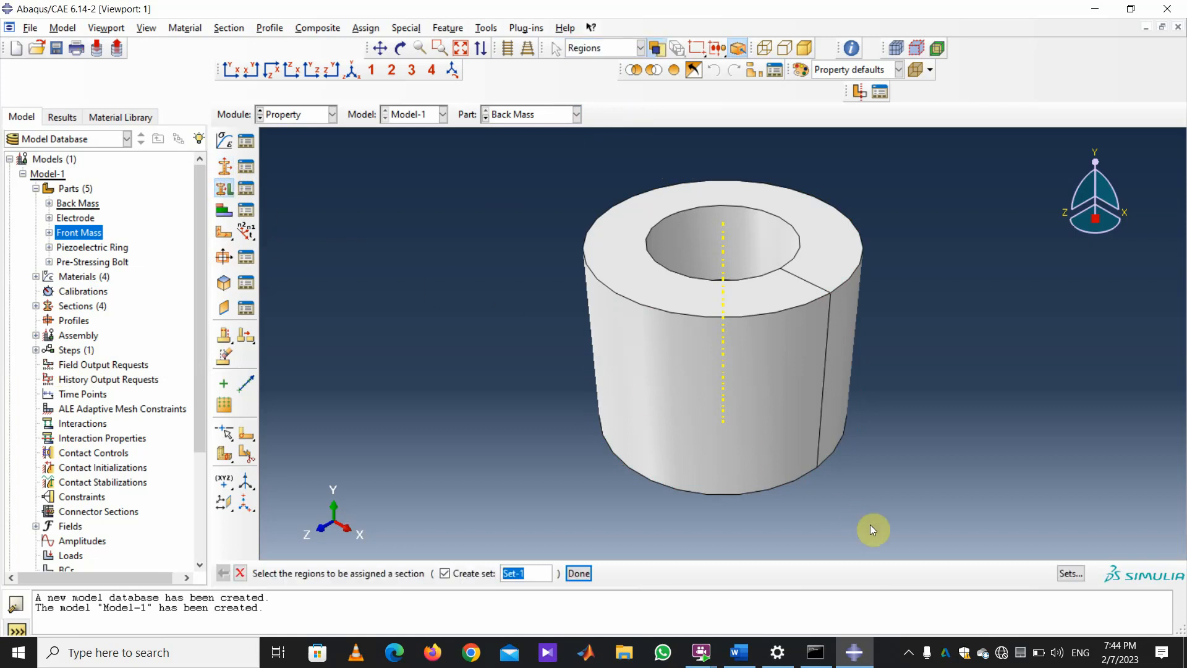
{"action": "left_click_drag", "start_coordinate": [938, 542], "coordinate": [538, 154]}
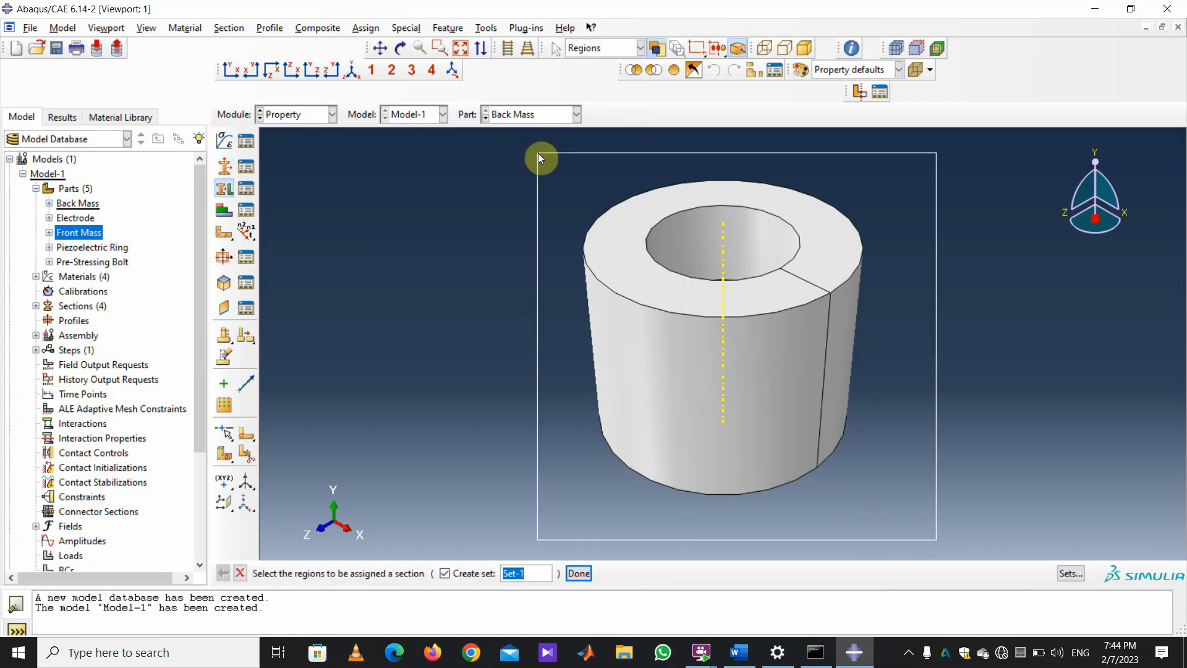
{"action": "left_click", "coordinate": [580, 572]}
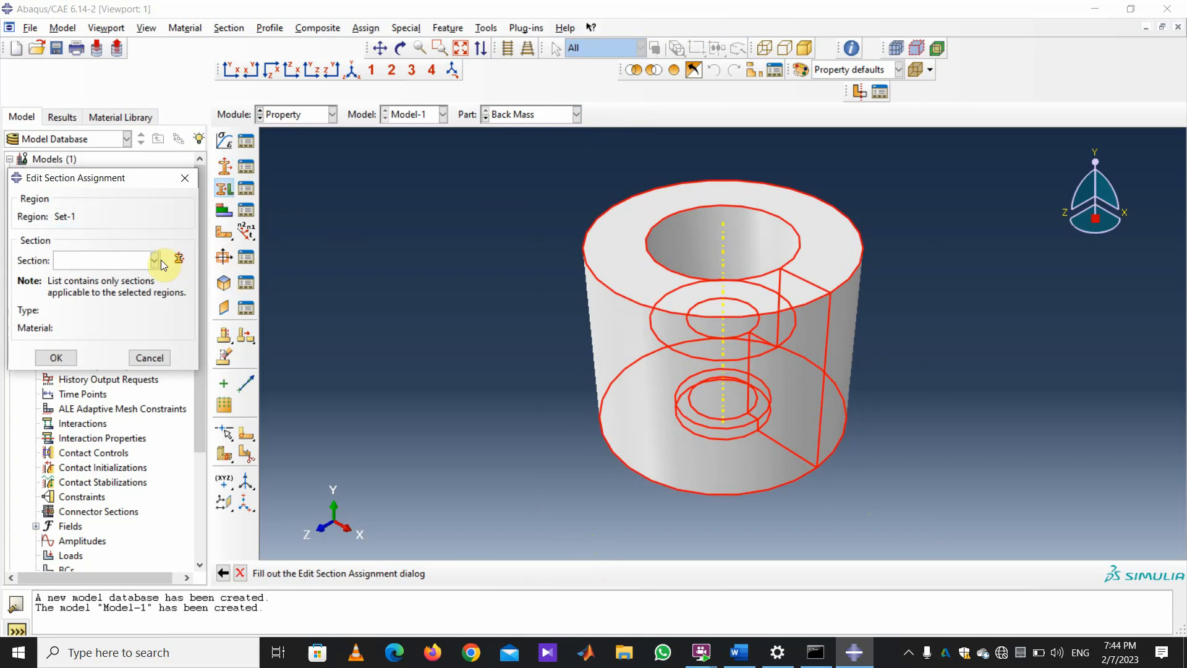
{"action": "left_click", "coordinate": [154, 260]}
{"action": "left_click", "coordinate": [124, 322]}
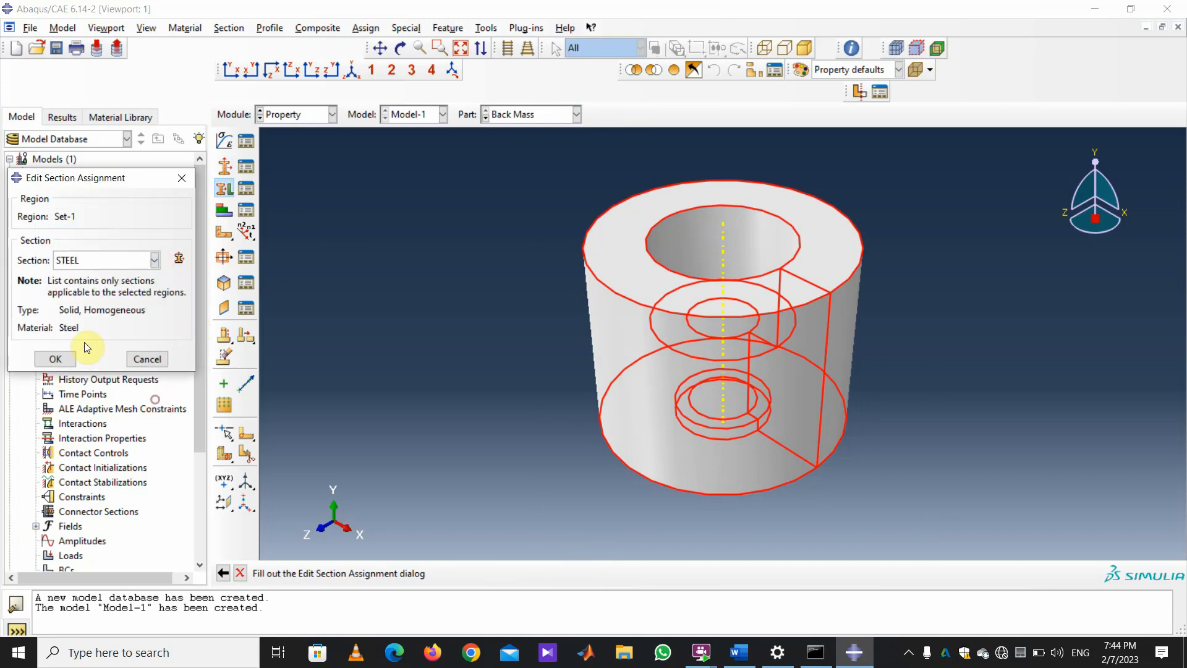
{"action": "left_click", "coordinate": [56, 357]}
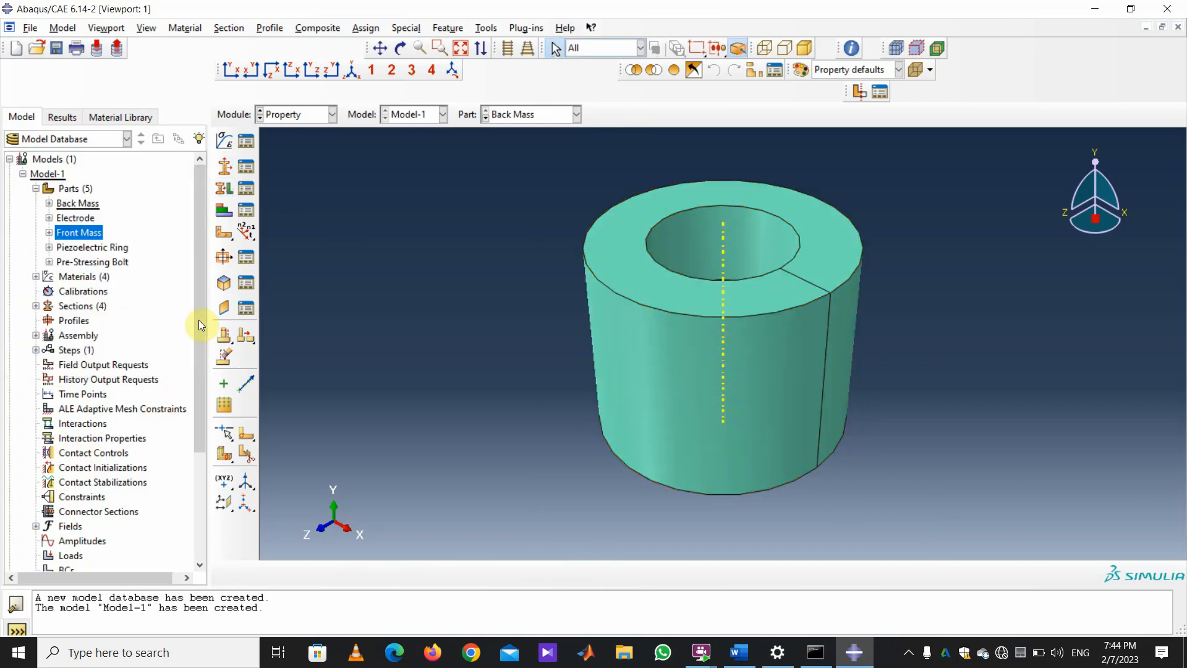
Assign the copper section to the whole Electrode part.
{"action": "left_click", "coordinate": [576, 115]}
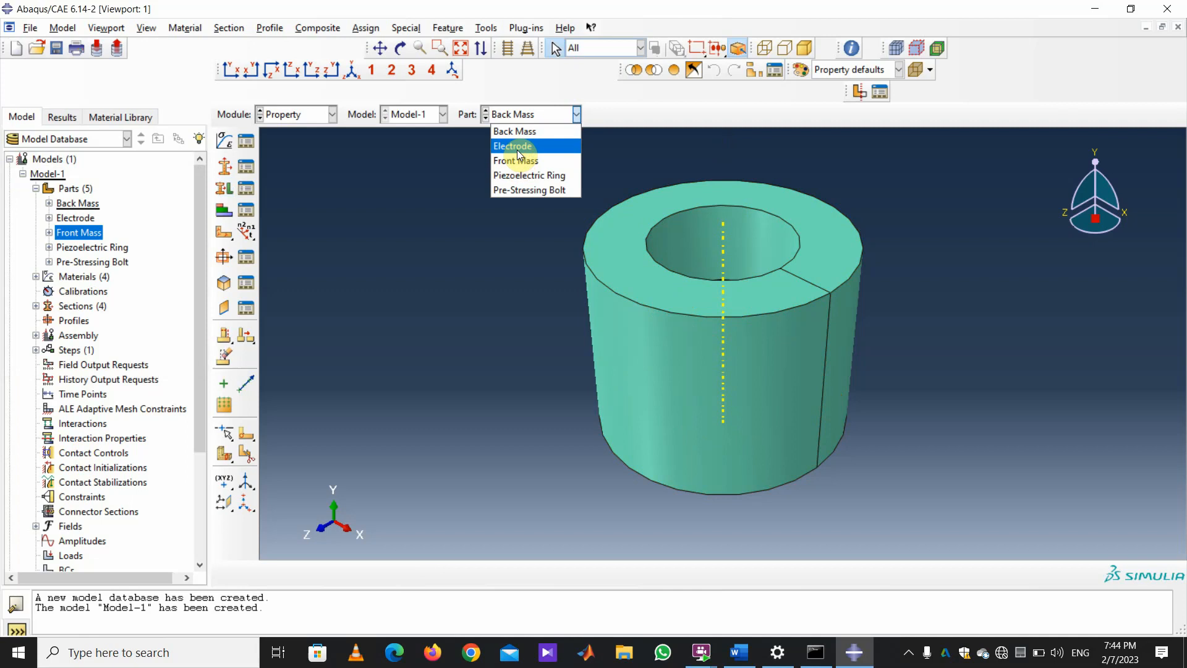
{"action": "left_click", "coordinate": [518, 154]}
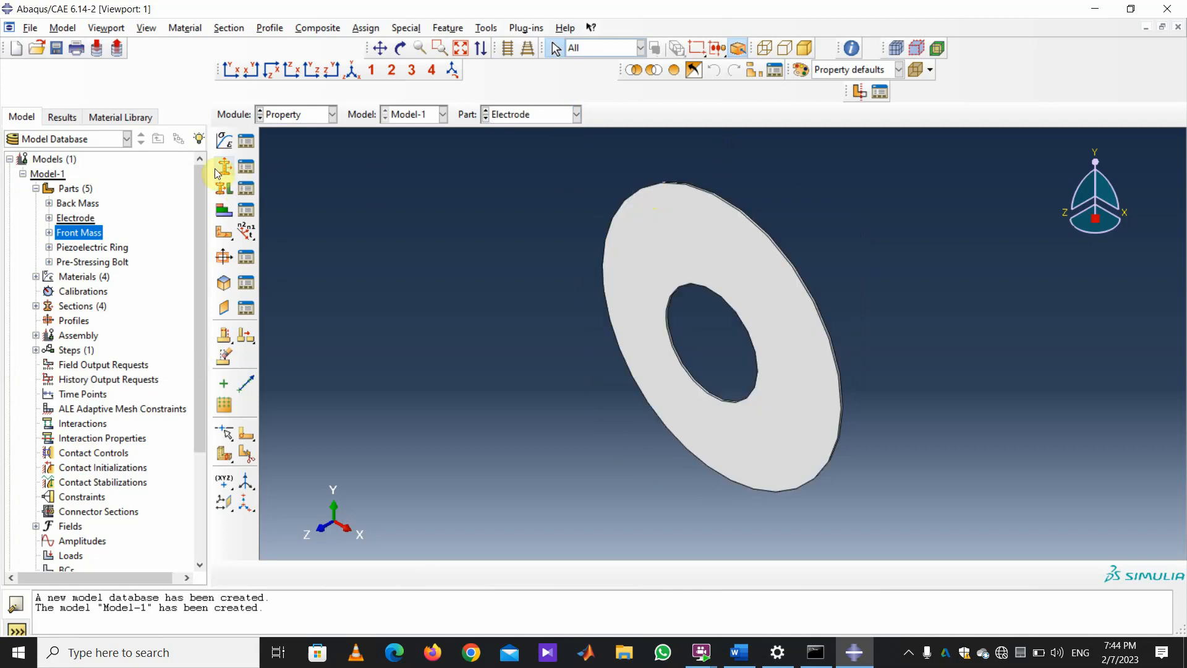
{"action": "left_click", "coordinate": [224, 188]}
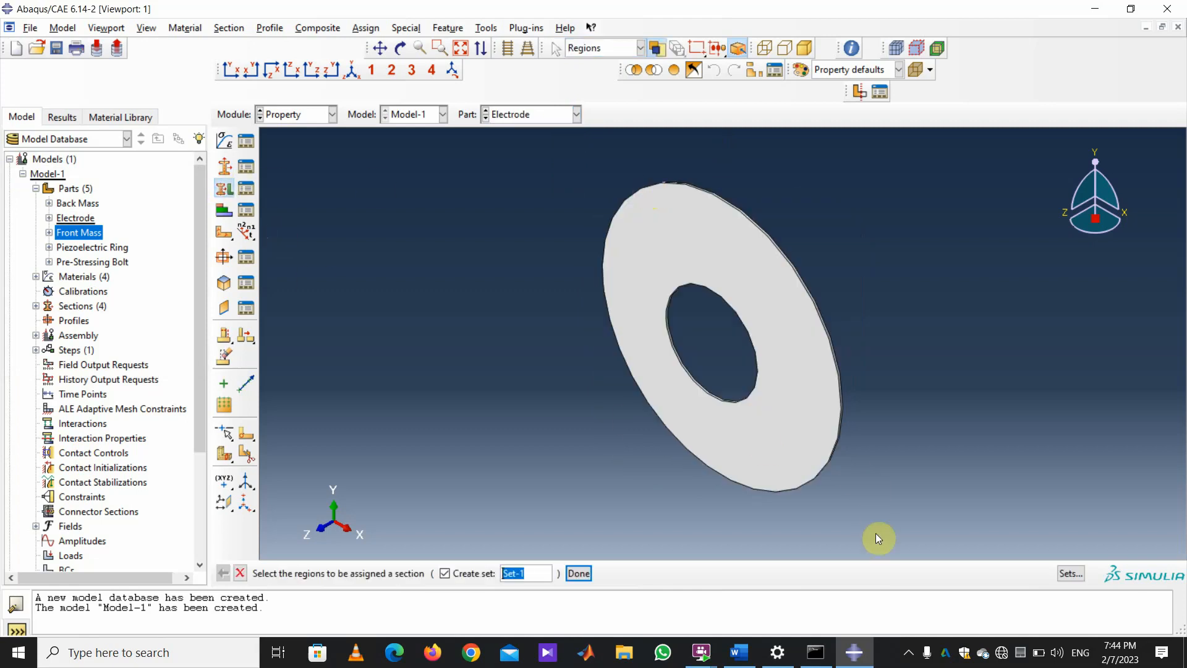
{"action": "left_click_drag", "start_coordinate": [878, 538], "coordinate": [552, 182]}
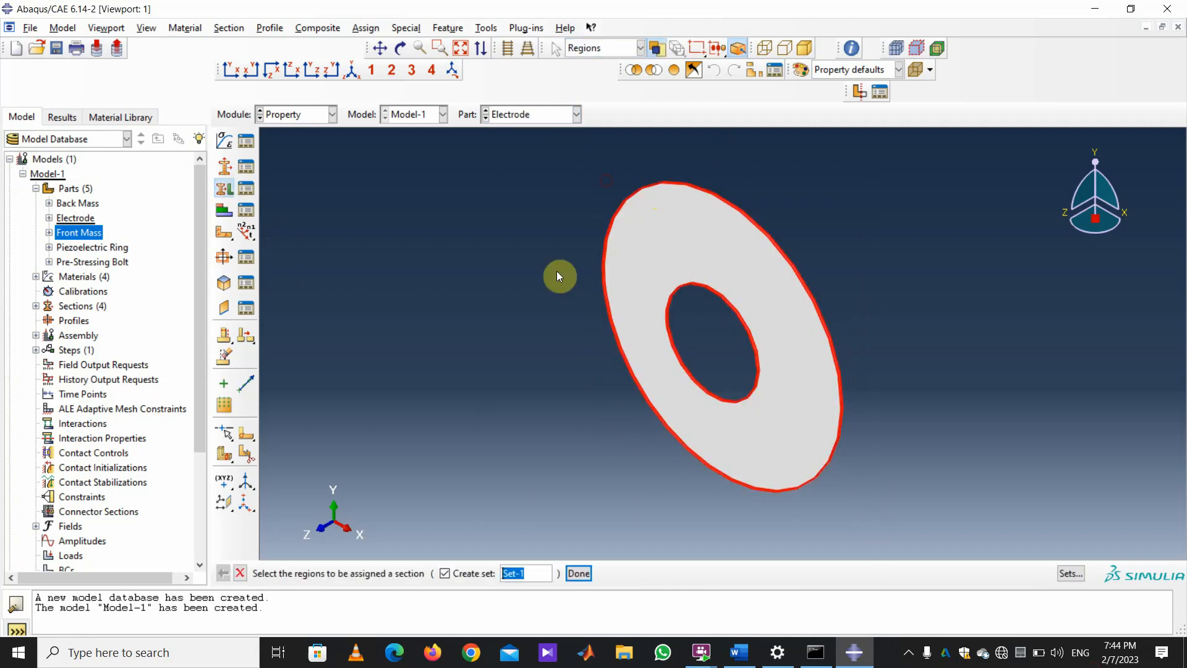
{"action": "left_click", "coordinate": [579, 572]}
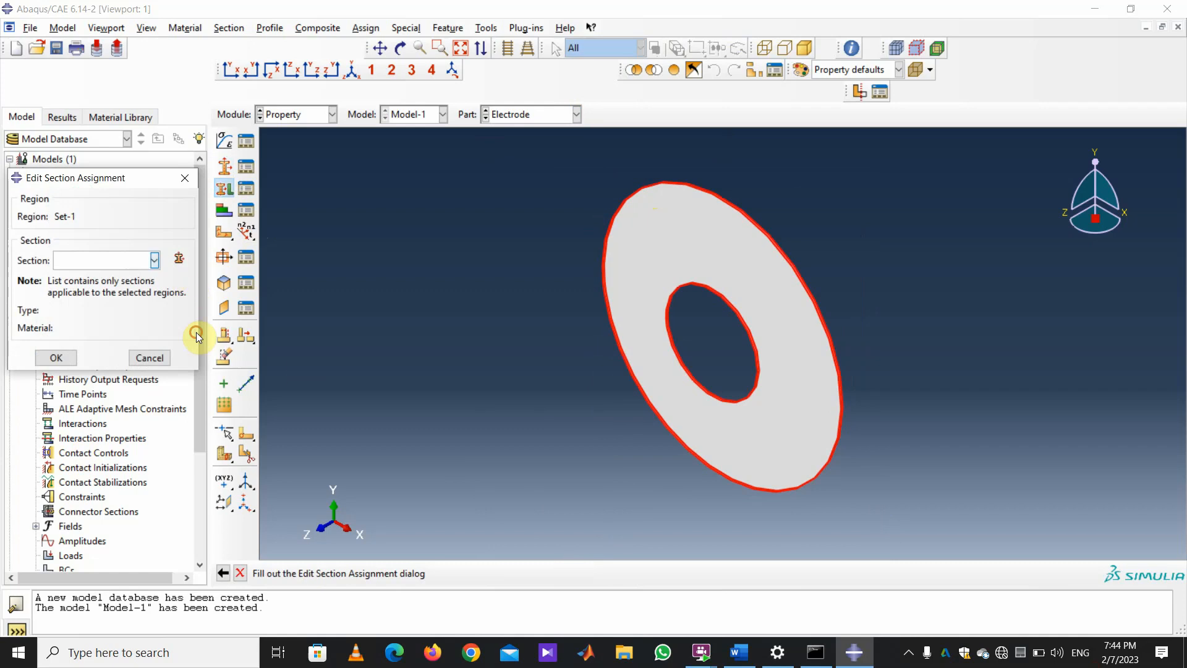
{"action": "left_click", "coordinate": [154, 260]}
{"action": "left_click", "coordinate": [117, 294]}
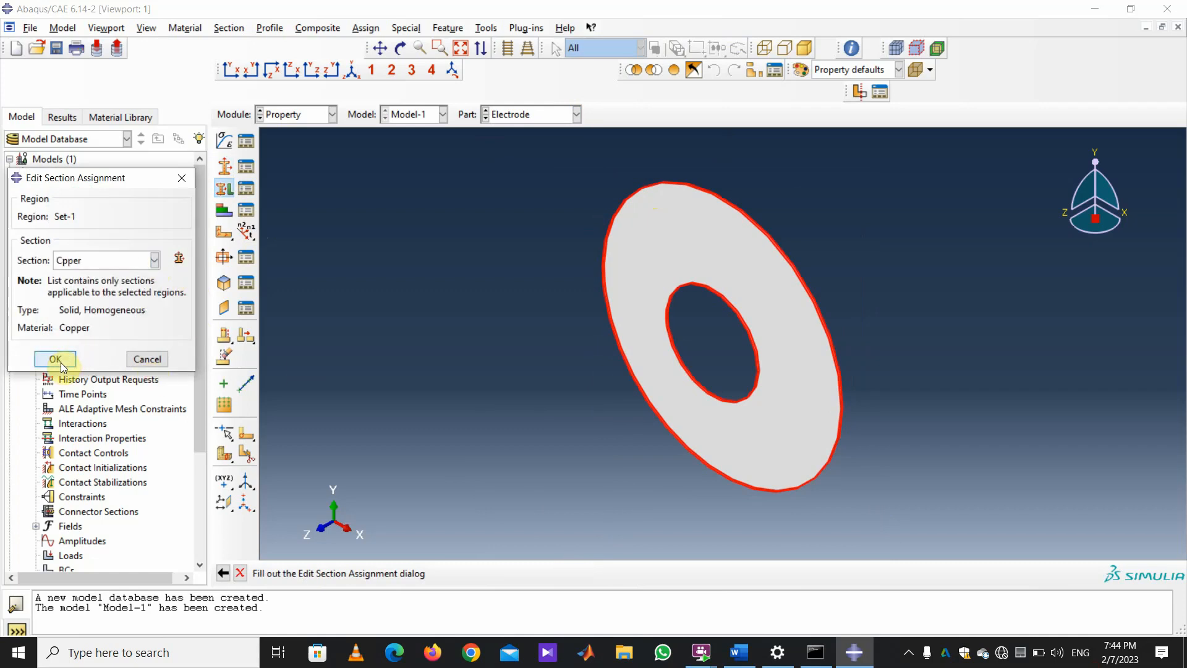
{"action": "left_click", "coordinate": [62, 364]}
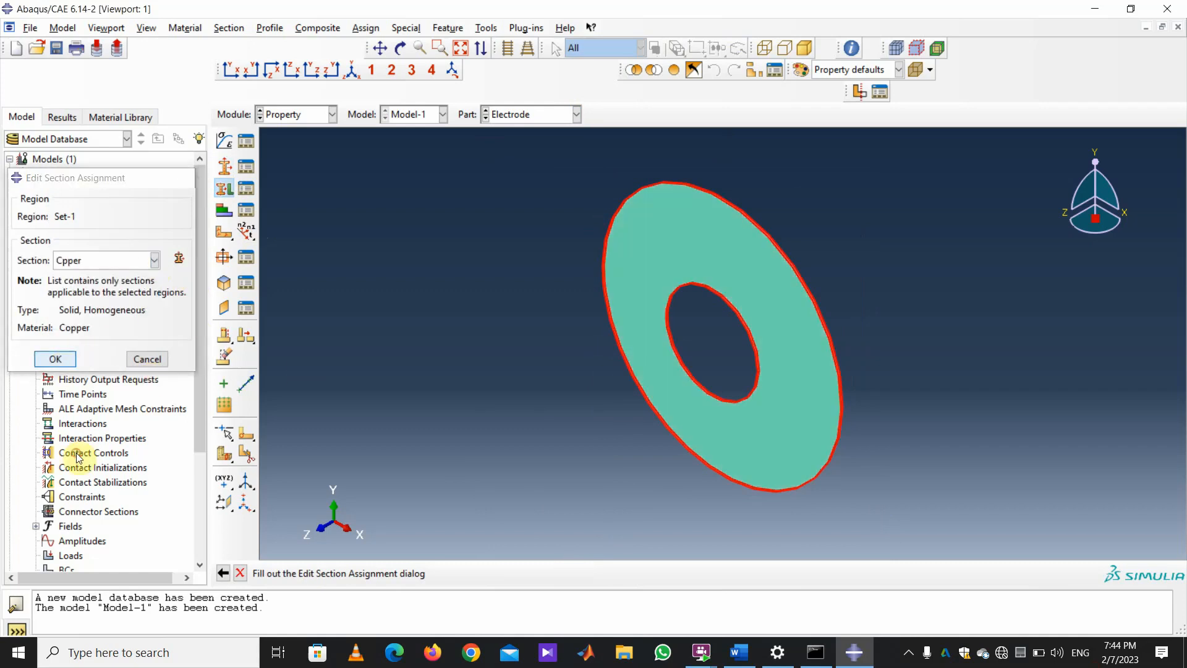
Assign the Piezoelectric section to the whole Piezoelectric Ring part.
{"action": "left_click", "coordinate": [577, 114]}
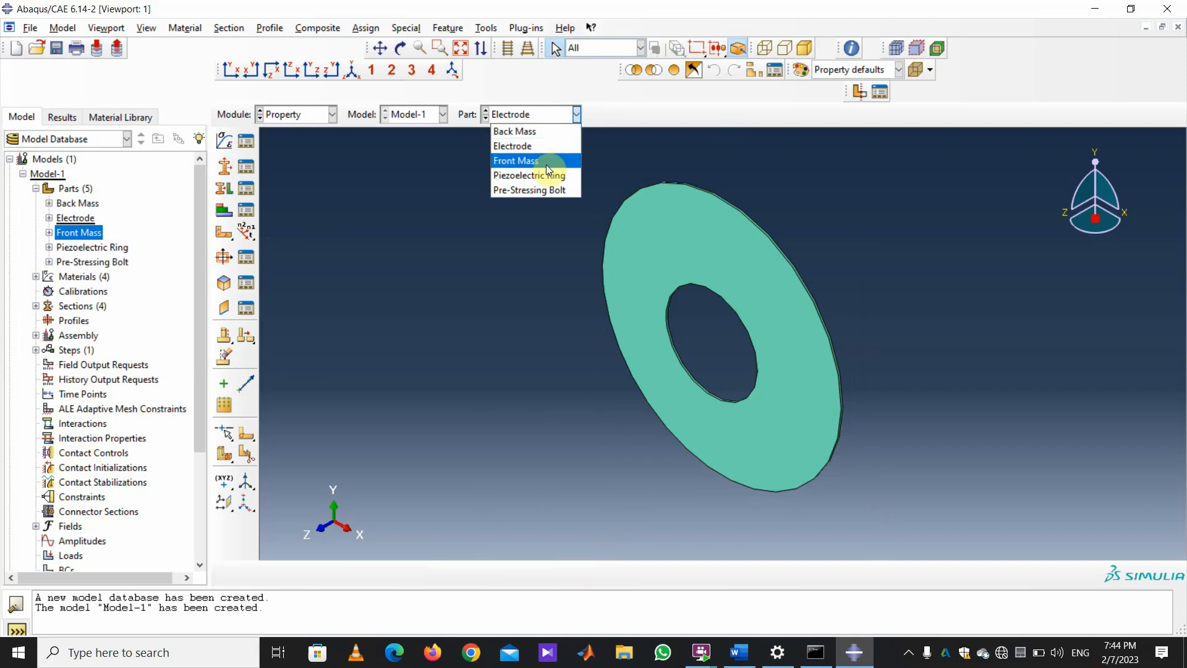
{"action": "left_click", "coordinate": [530, 175]}
{"action": "left_click", "coordinate": [224, 188]}
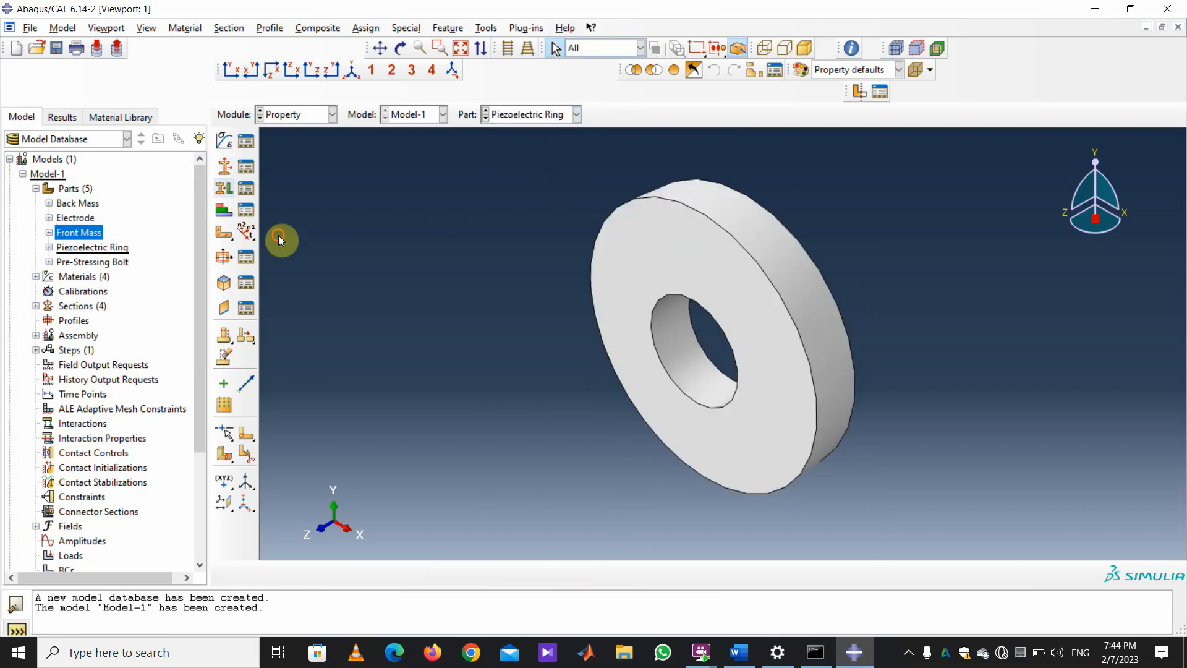
{"action": "left_click_drag", "start_coordinate": [895, 525], "coordinate": [519, 155]}
{"action": "left_click", "coordinate": [578, 573]}
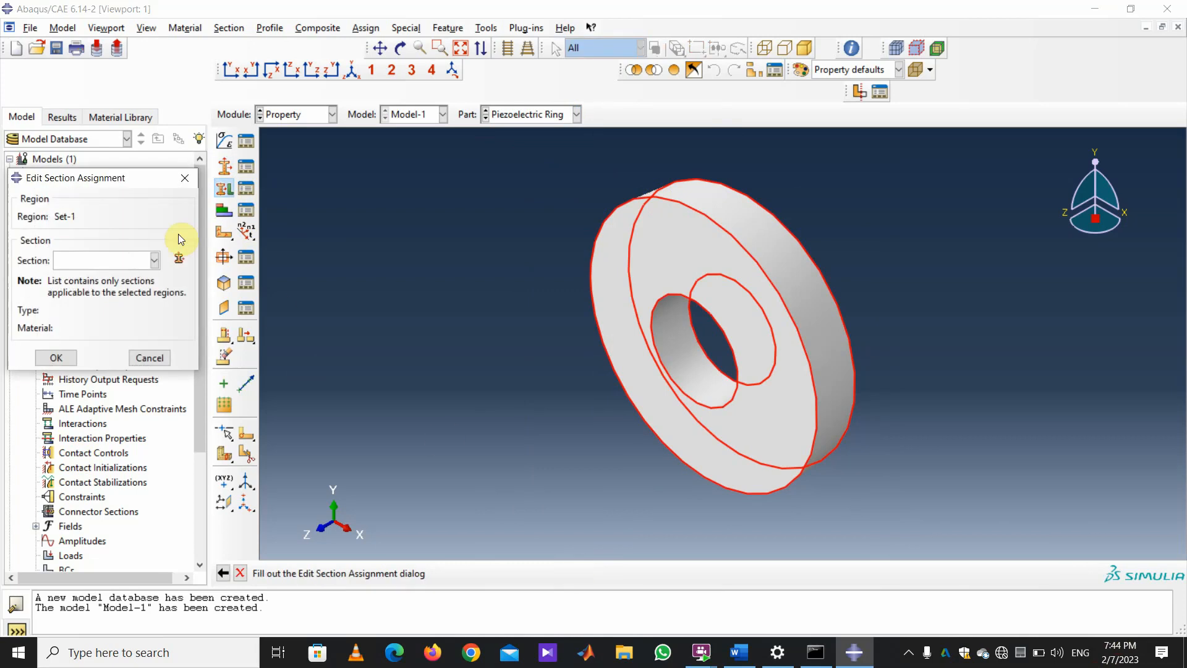
{"action": "left_click", "coordinate": [154, 260]}
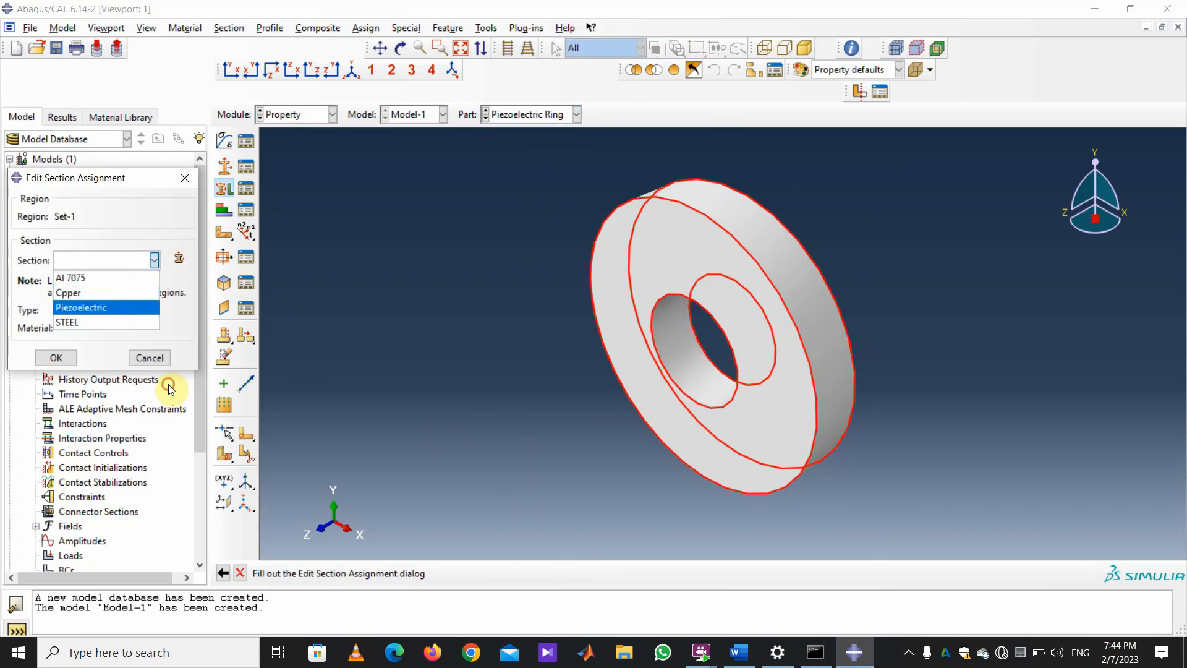
{"action": "left_click", "coordinate": [93, 307]}
{"action": "left_click", "coordinate": [55, 359]}
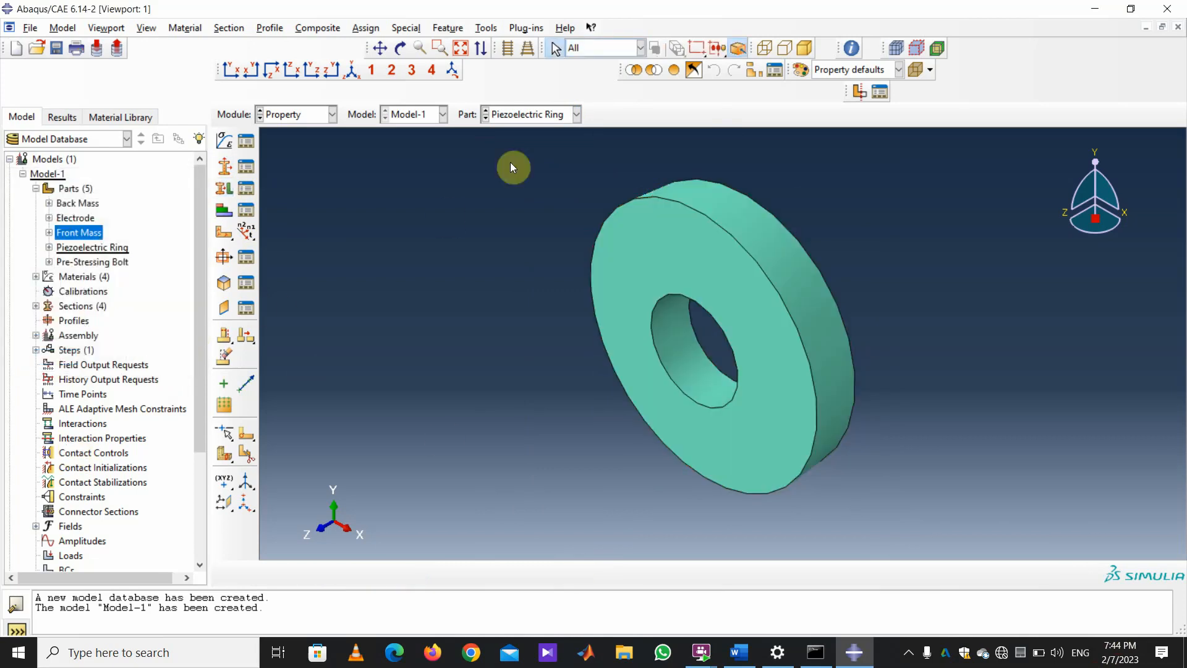
Assign the Al 7075 section to the whole Pre-Stressing Bolt part.
{"action": "left_click", "coordinate": [576, 113]}
{"action": "left_click", "coordinate": [536, 190]}
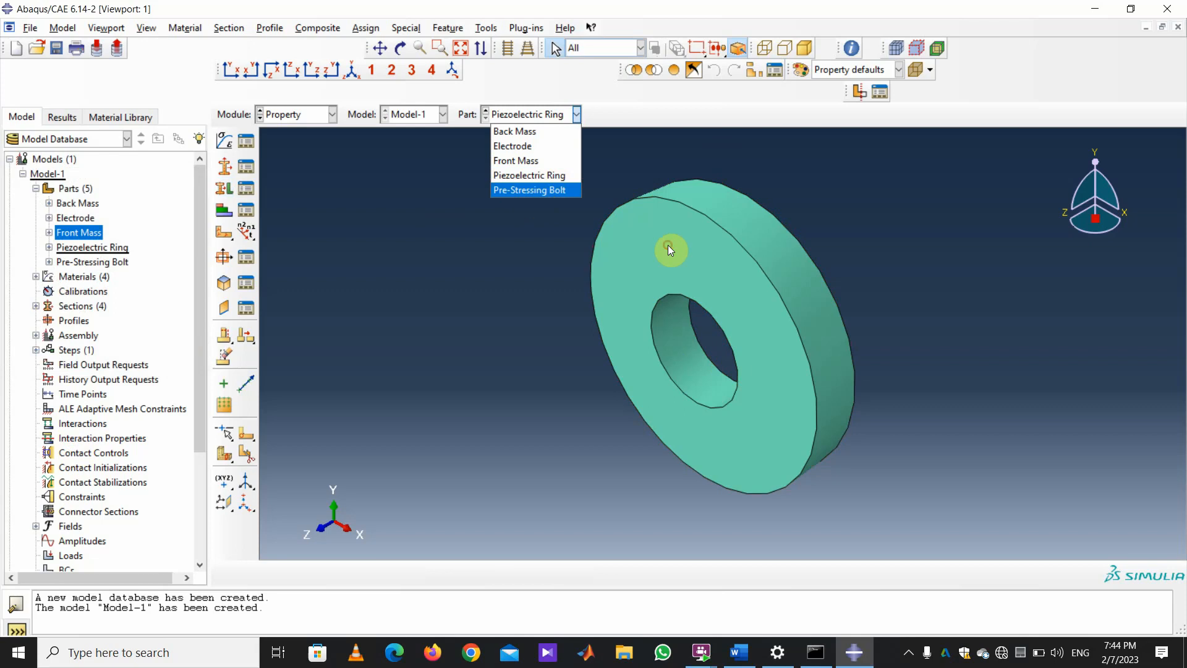
{"action": "left_click", "coordinate": [224, 188]}
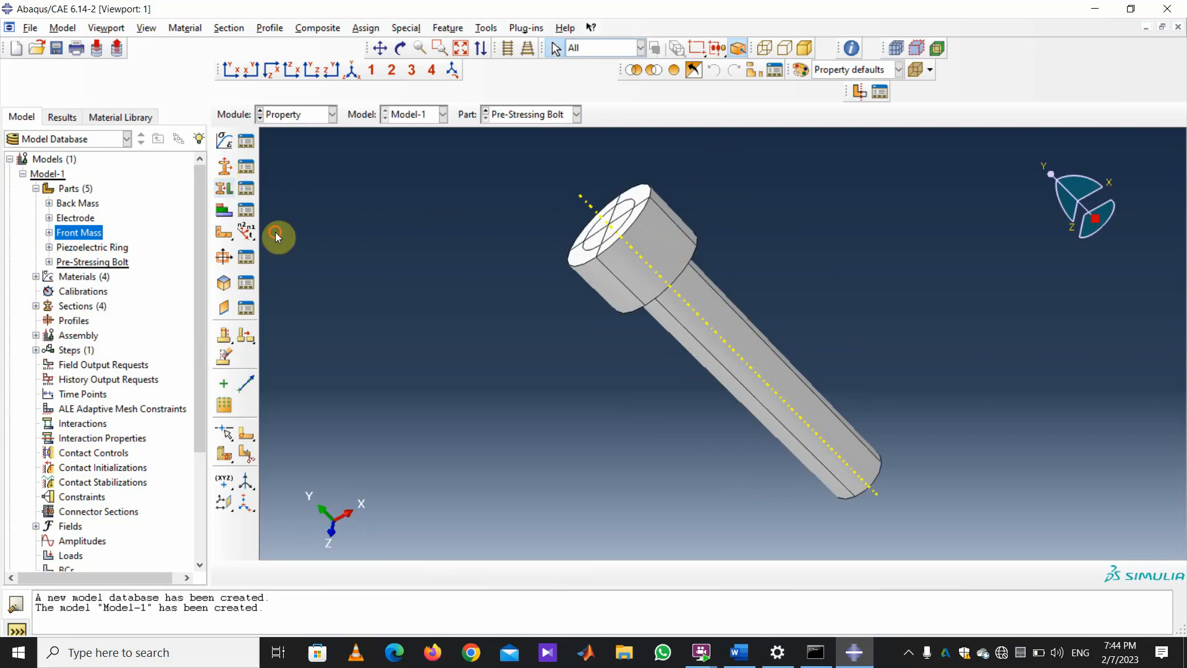
{"action": "left_click_drag", "start_coordinate": [925, 517], "coordinate": [559, 179]}
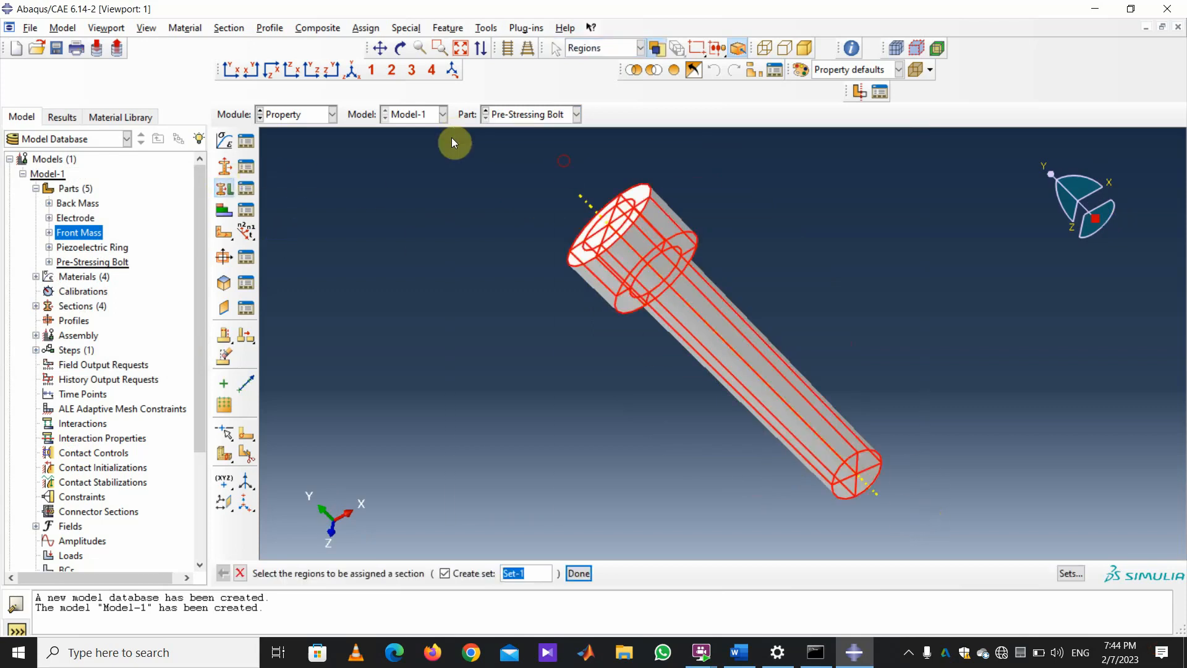
{"action": "left_click", "coordinate": [579, 572]}
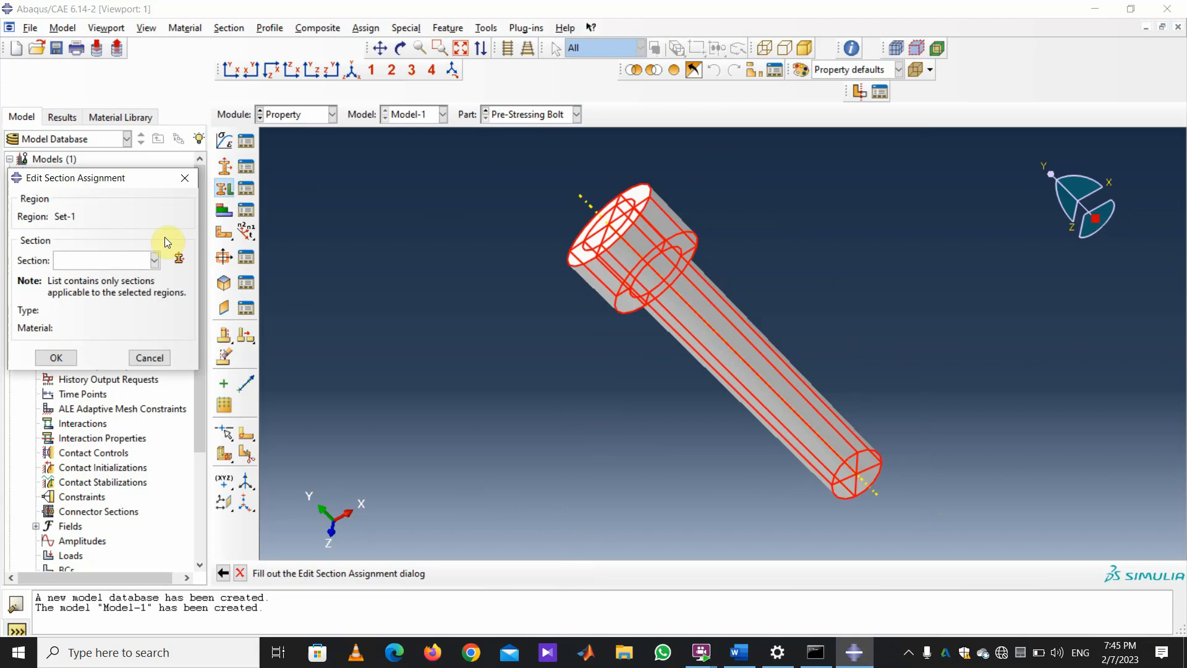
{"action": "left_click", "coordinate": [154, 259]}
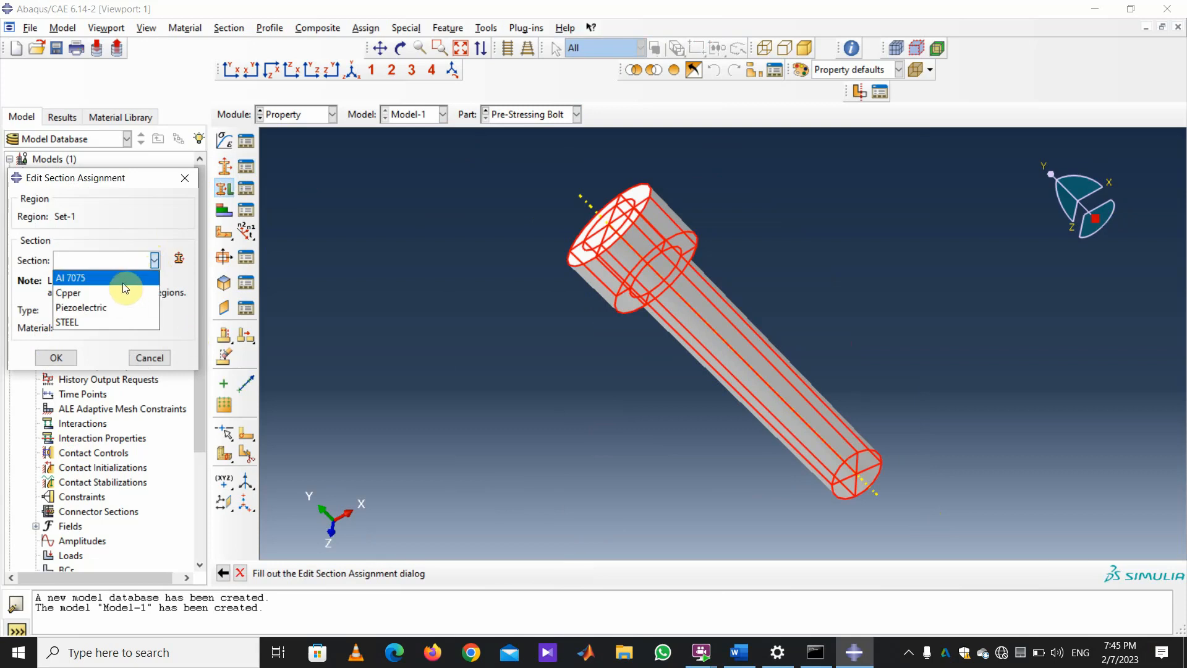
{"action": "left_click", "coordinate": [131, 275]}
{"action": "left_click", "coordinate": [69, 363]}
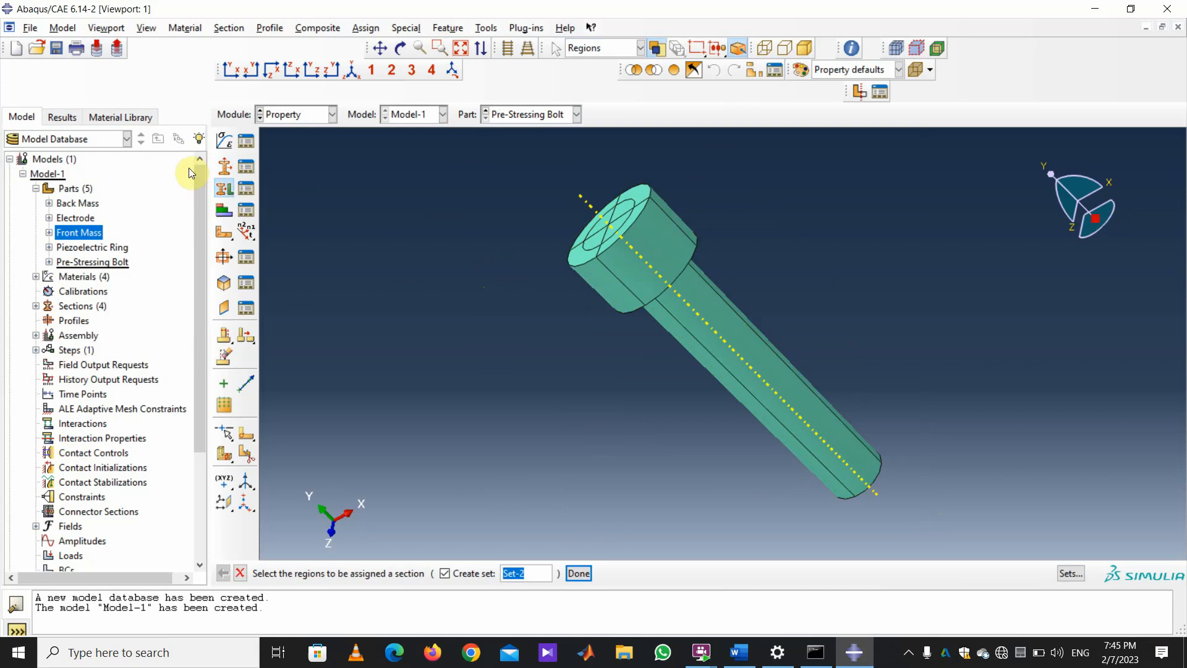
{"action": "left_click", "coordinate": [332, 114]}
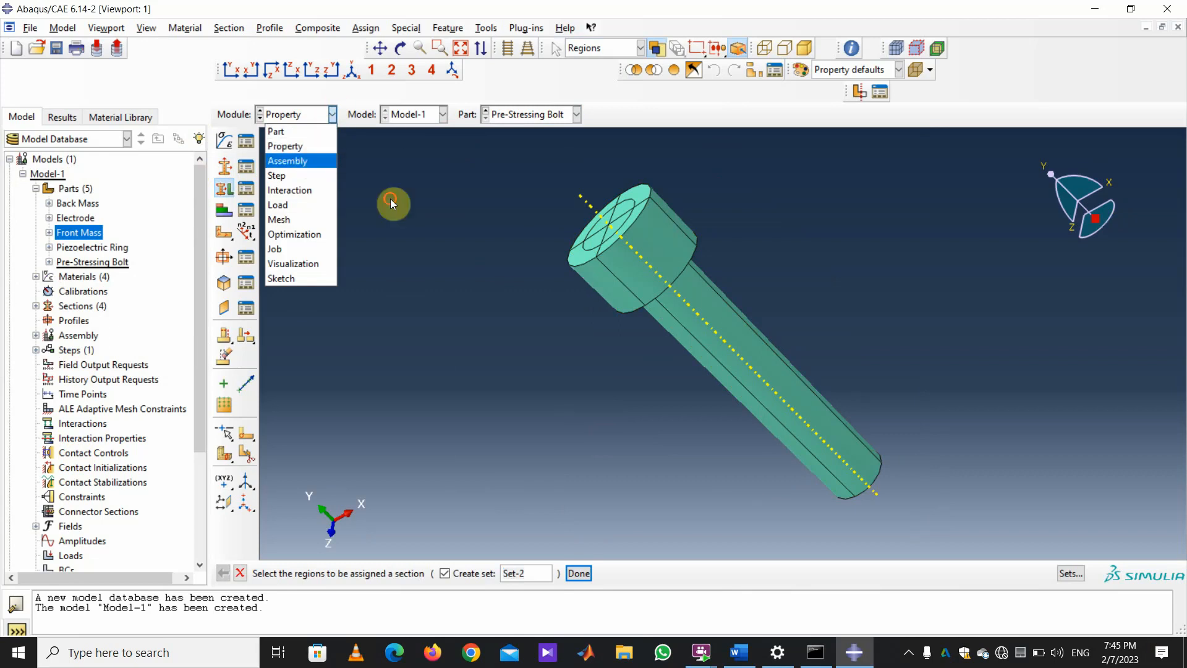
In the Assembly module, create a Back Mass instance with auto-offset from other instances enabled.
{"action": "left_click", "coordinate": [287, 159]}
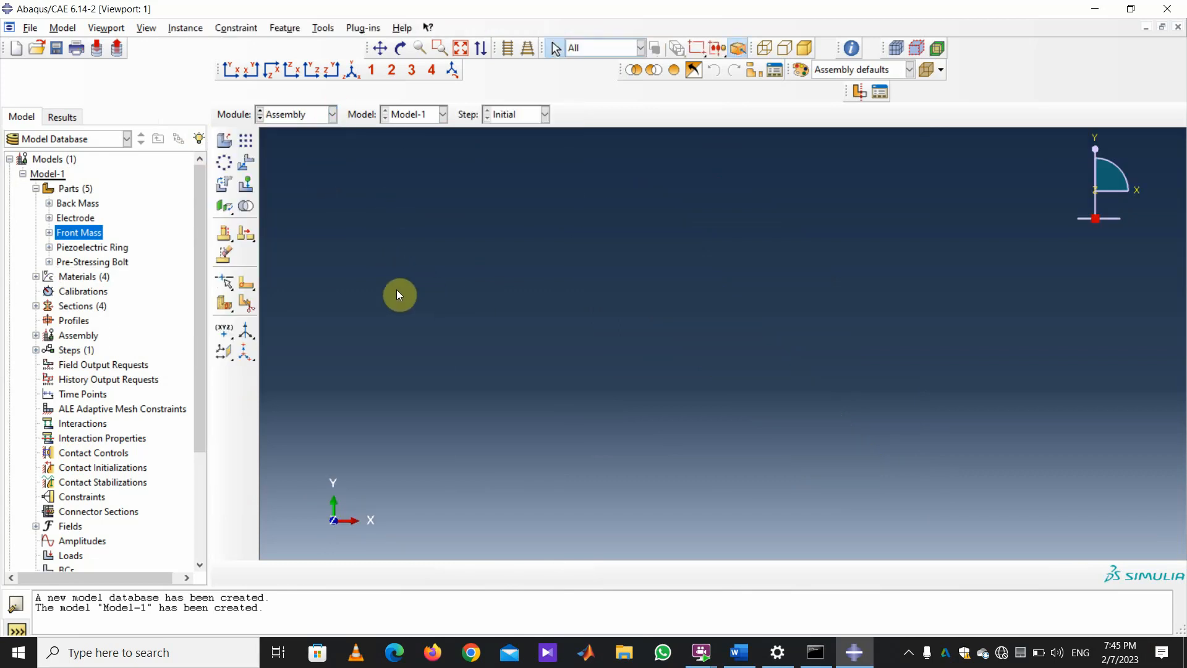
{"action": "left_click", "coordinate": [223, 144]}
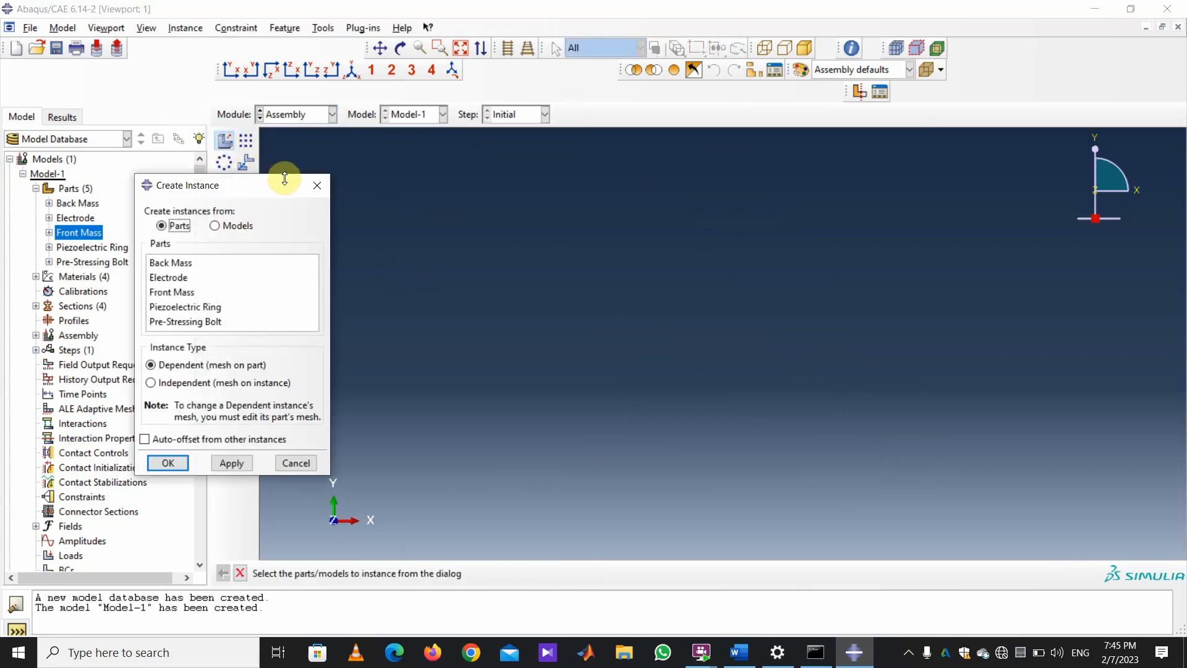
{"action": "left_click_drag", "start_coordinate": [287, 187], "coordinate": [195, 188]}
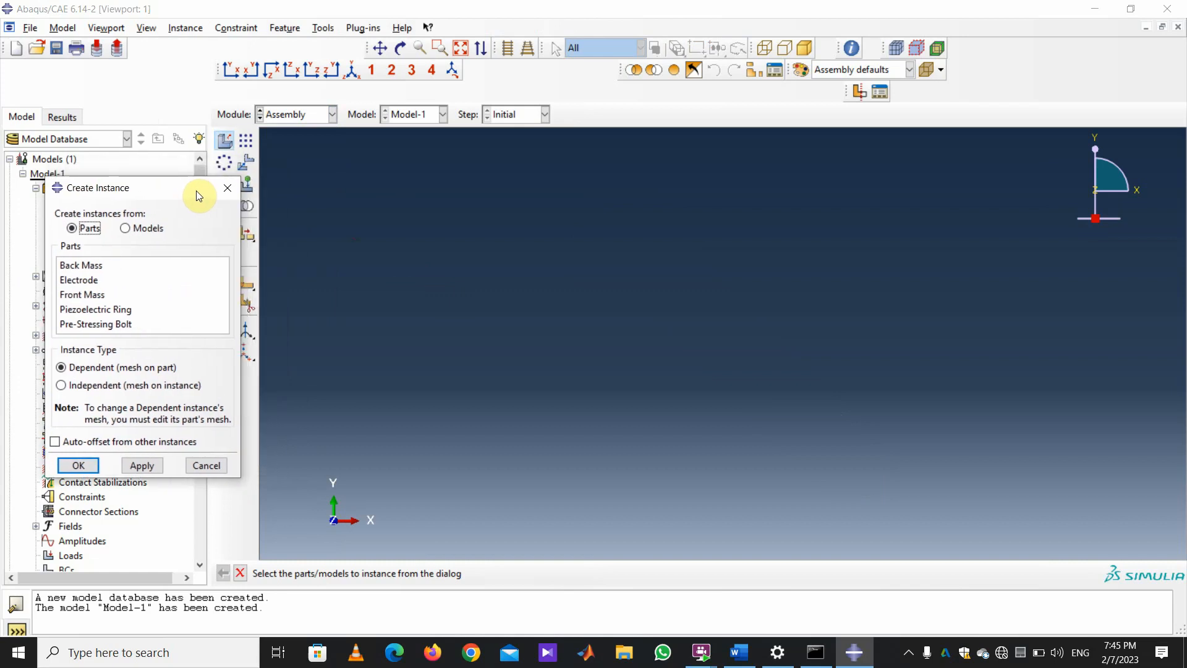
{"action": "left_click_drag", "start_coordinate": [196, 191], "coordinate": [196, 170]}
{"action": "left_click", "coordinate": [99, 244]}
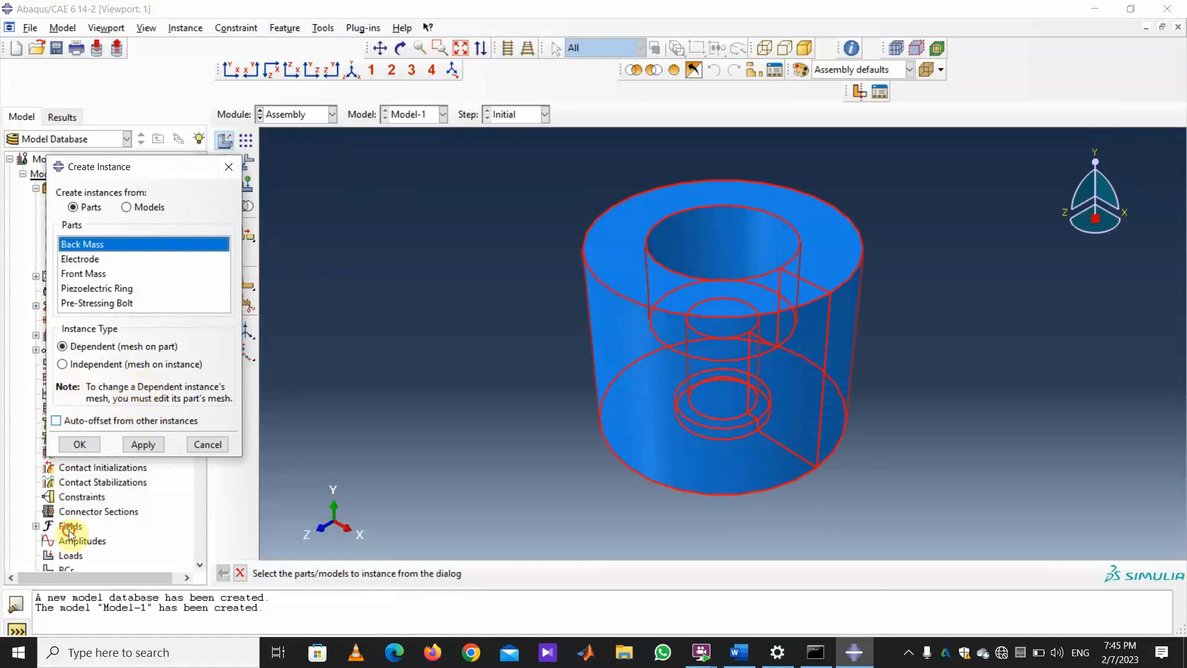
{"action": "left_click", "coordinate": [74, 421]}
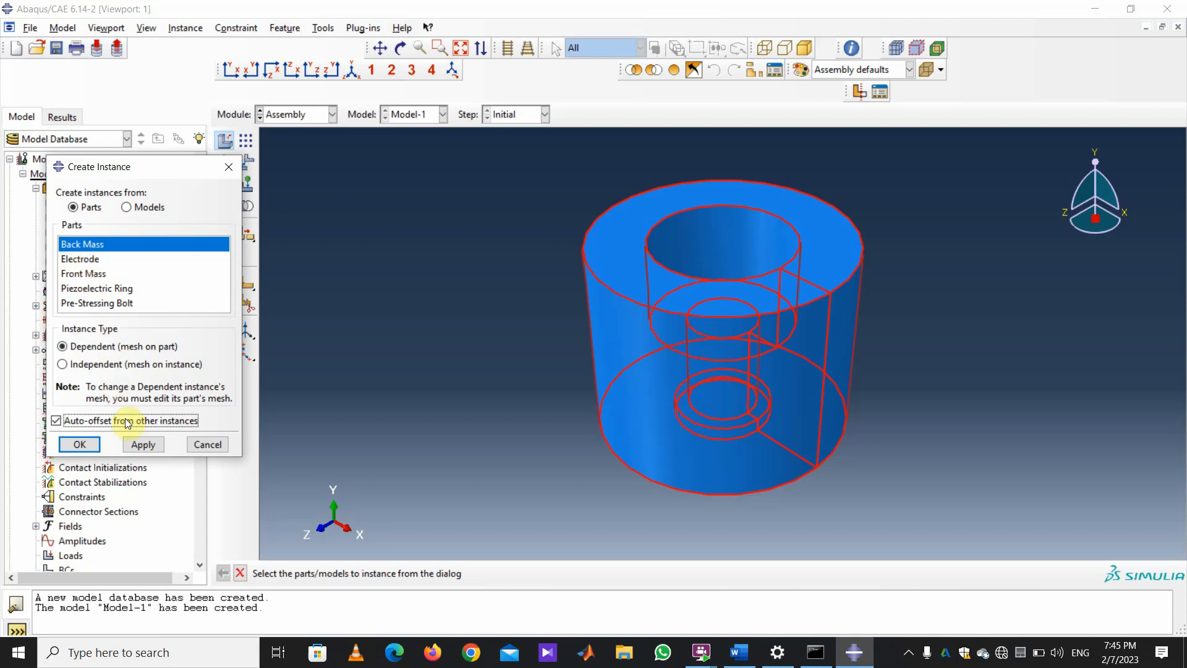
{"action": "left_click", "coordinate": [73, 257]}
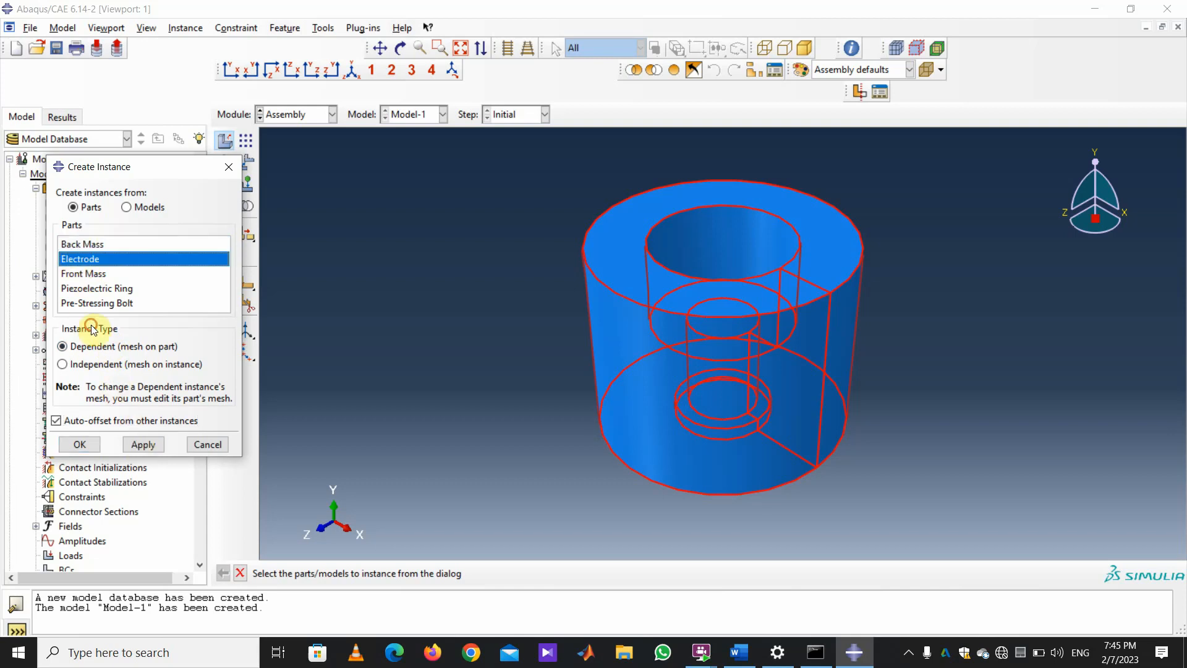
{"action": "left_click", "coordinate": [151, 446]}
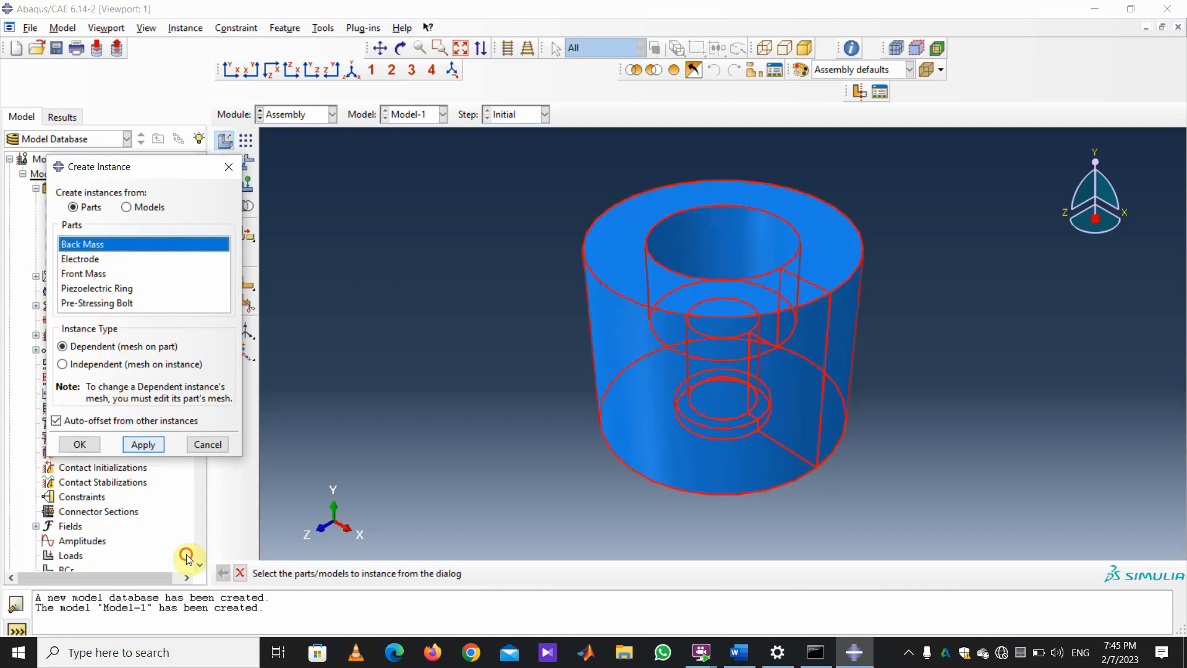
Add three Electrode instances to the assembly.
{"action": "scroll", "coordinate": [611, 396], "scroll_direction": "up", "scroll_amount": 2}
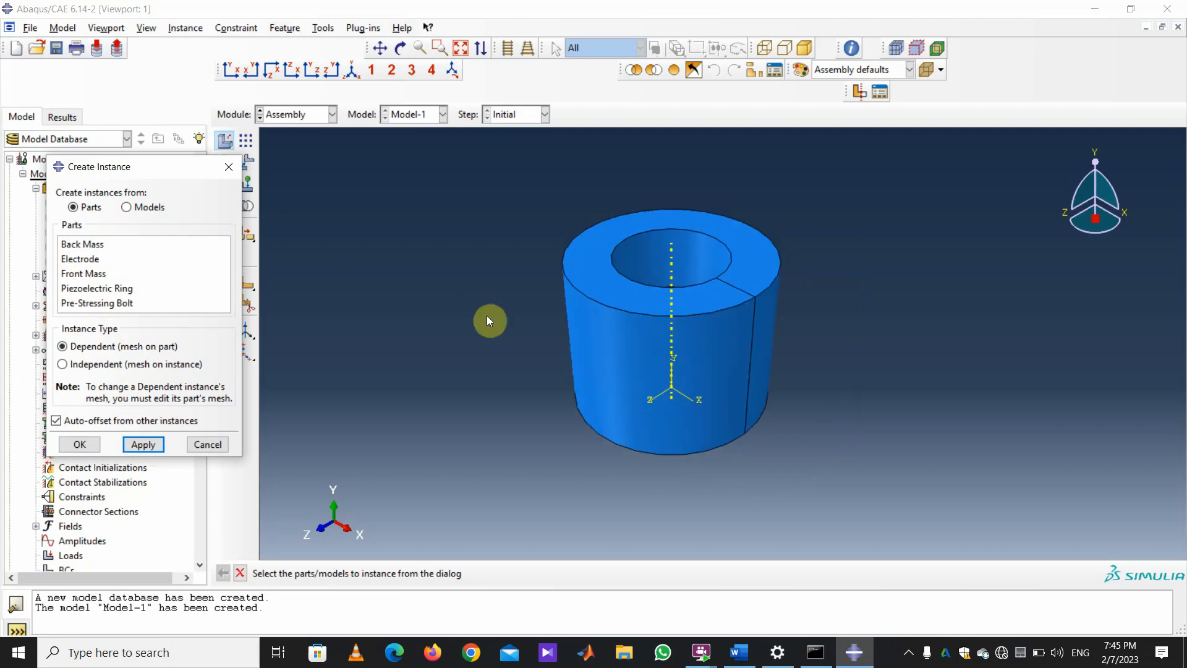
{"action": "scroll", "coordinate": [470, 316], "scroll_direction": "up", "scroll_amount": 1}
{"action": "left_click", "coordinate": [92, 264]}
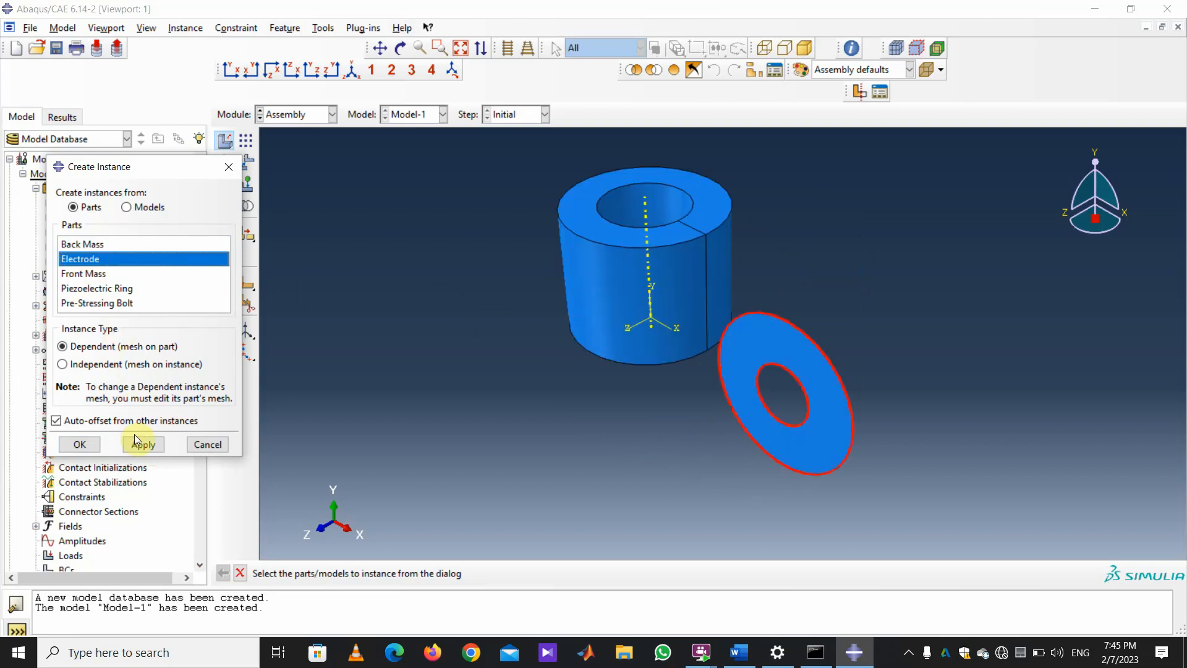
{"action": "left_click", "coordinate": [143, 444]}
{"action": "left_click", "coordinate": [89, 259]}
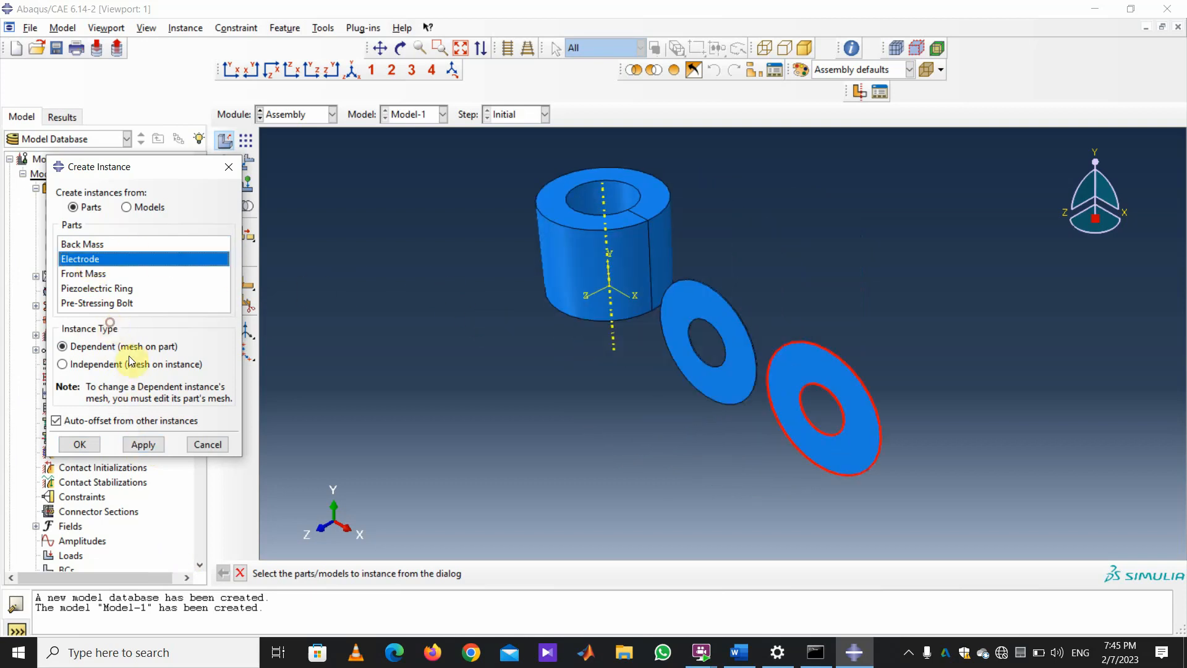
{"action": "left_click", "coordinate": [143, 444]}
{"action": "left_click", "coordinate": [79, 264]}
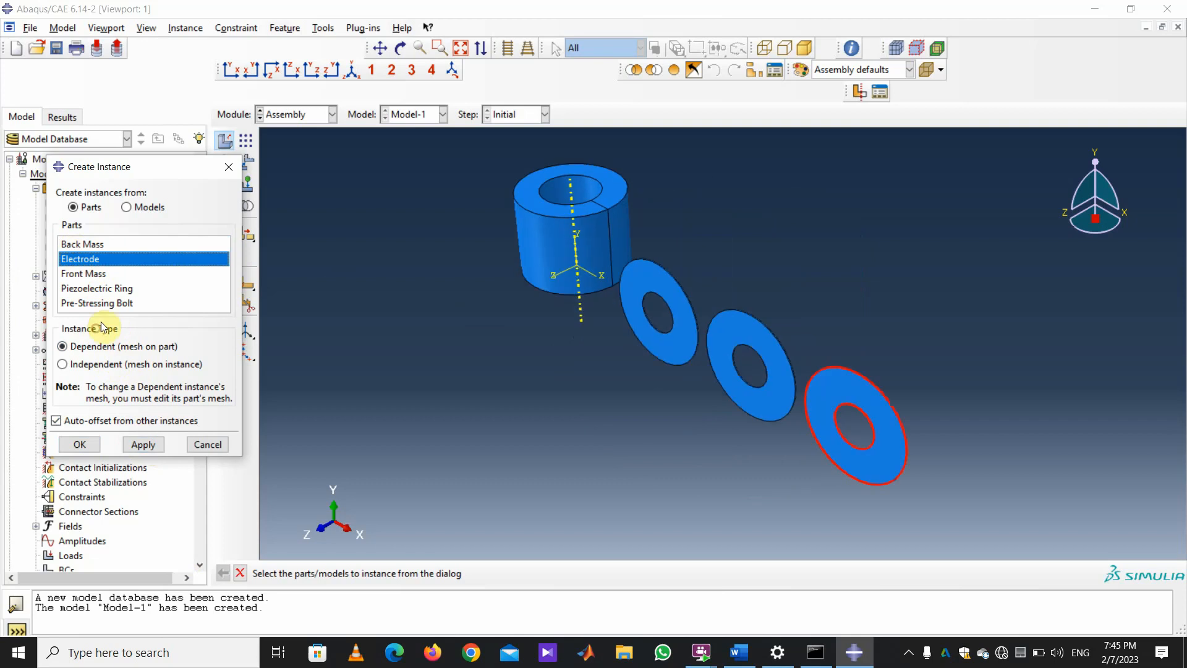
{"action": "left_click", "coordinate": [143, 444]}
Add a Front Mass instance, two Piezoelectric Ring instances and a Pre-Stressing Bolt instance.
{"action": "left_click", "coordinate": [87, 274]}
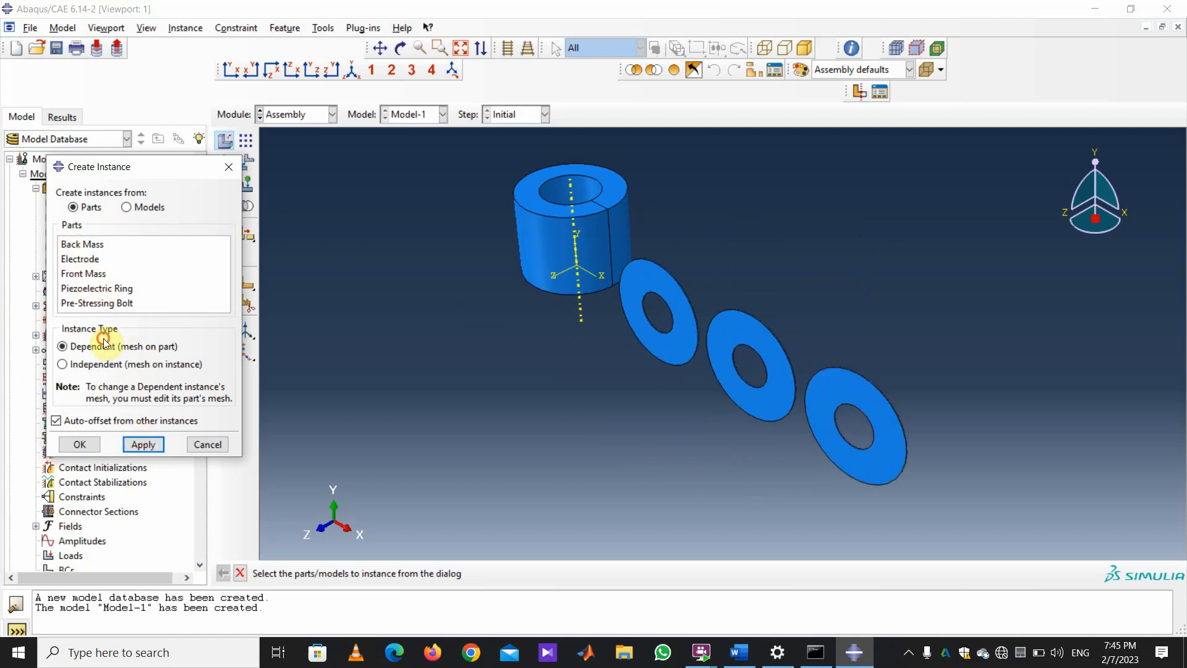
{"action": "left_click", "coordinate": [136, 443]}
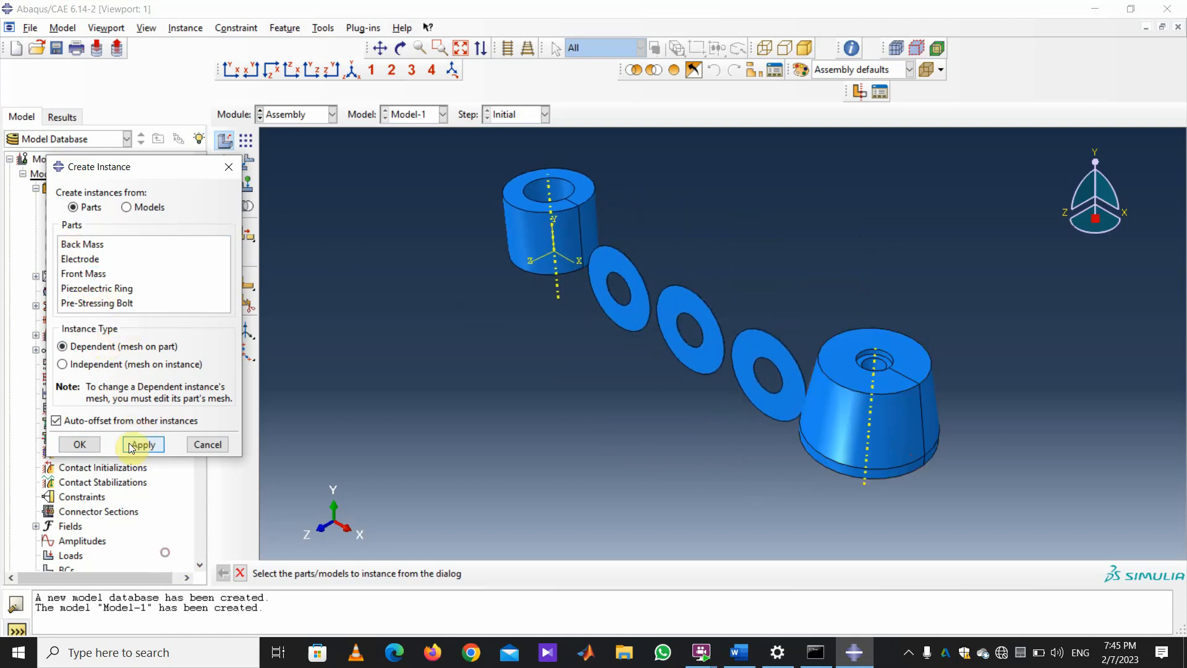
{"action": "left_click", "coordinate": [96, 289]}
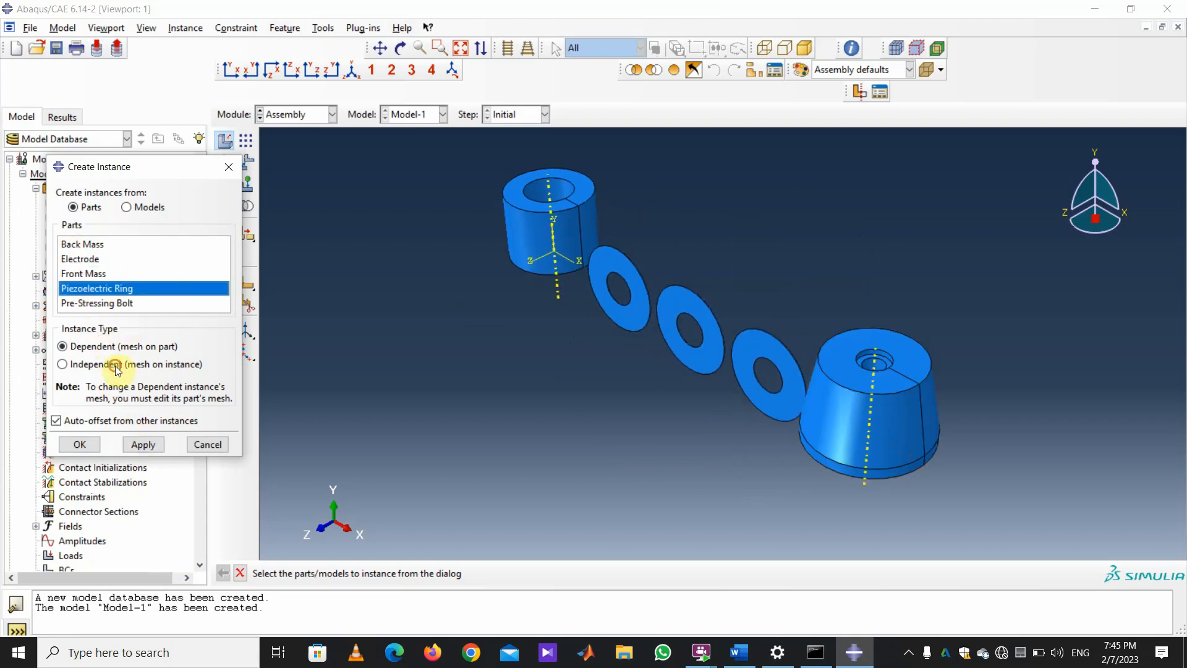
{"action": "left_click", "coordinate": [138, 445]}
{"action": "left_click", "coordinate": [102, 288]}
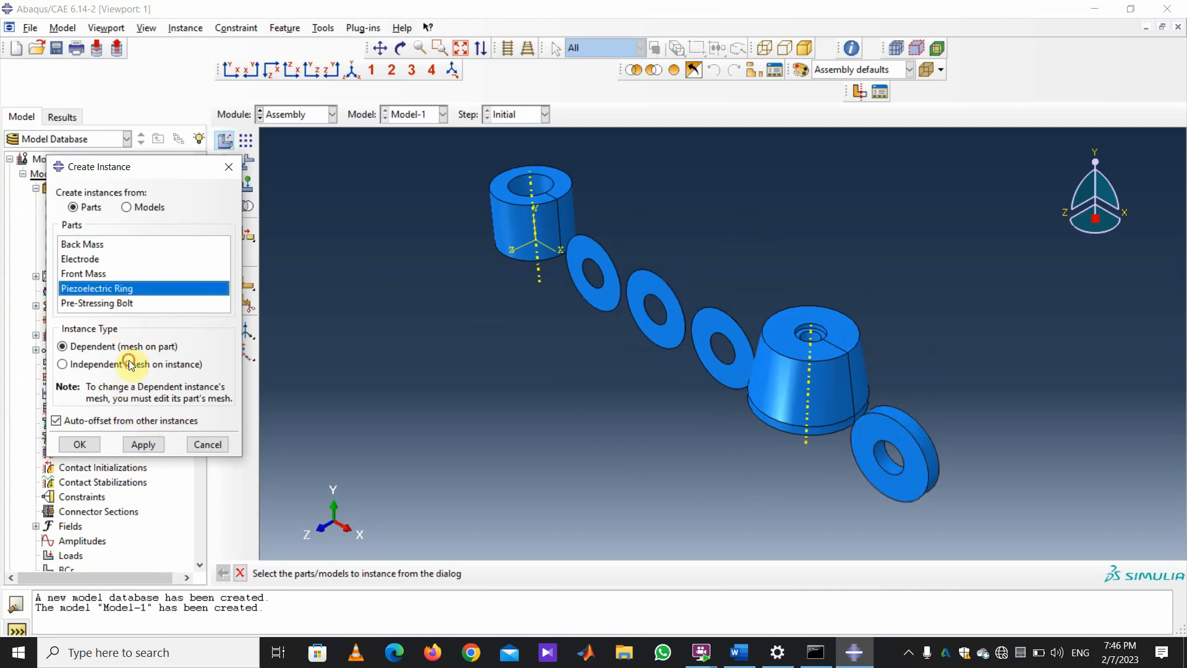
{"action": "left_click", "coordinate": [145, 446]}
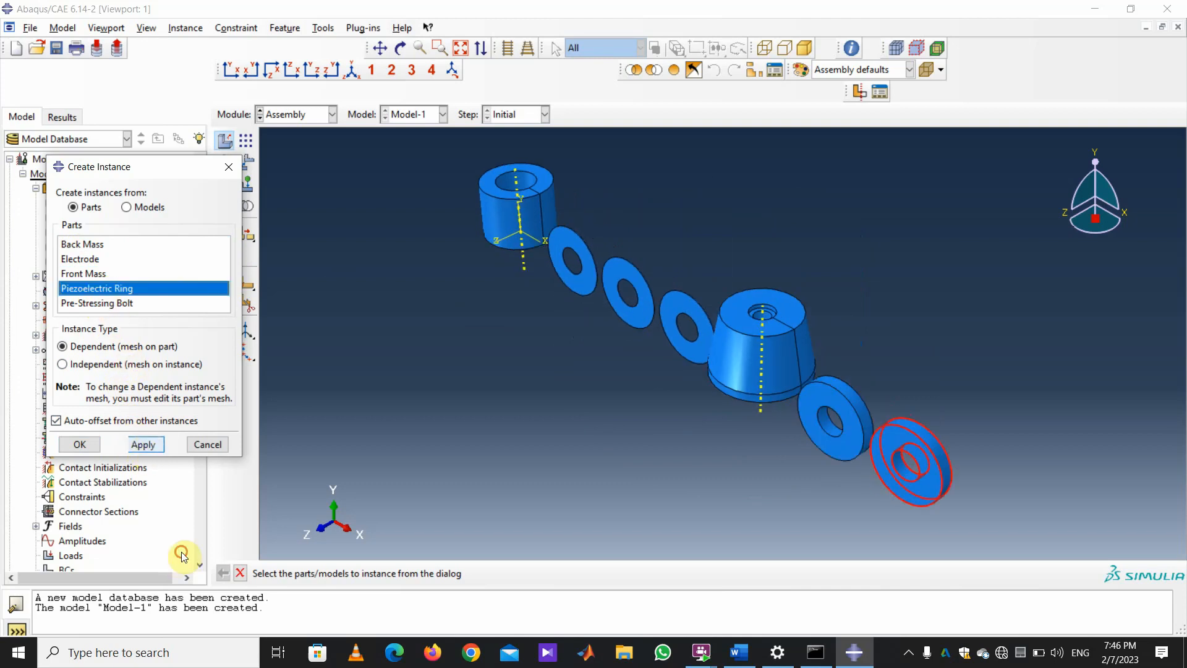
{"action": "left_click", "coordinate": [94, 306]}
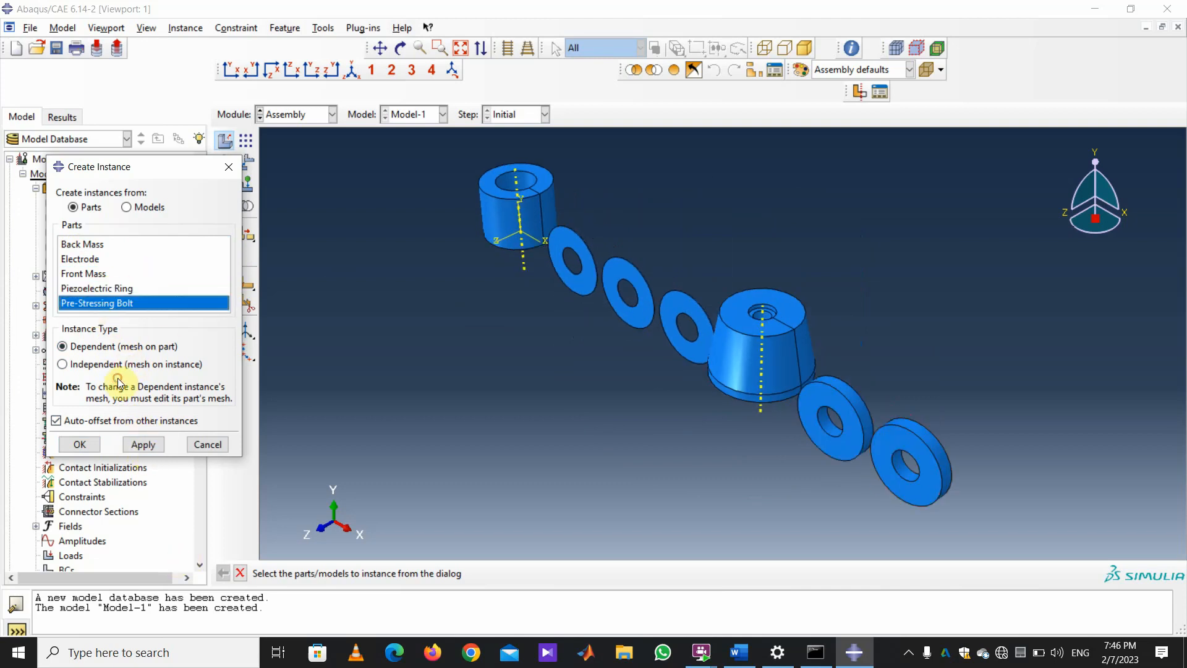
{"action": "left_click", "coordinate": [141, 445]}
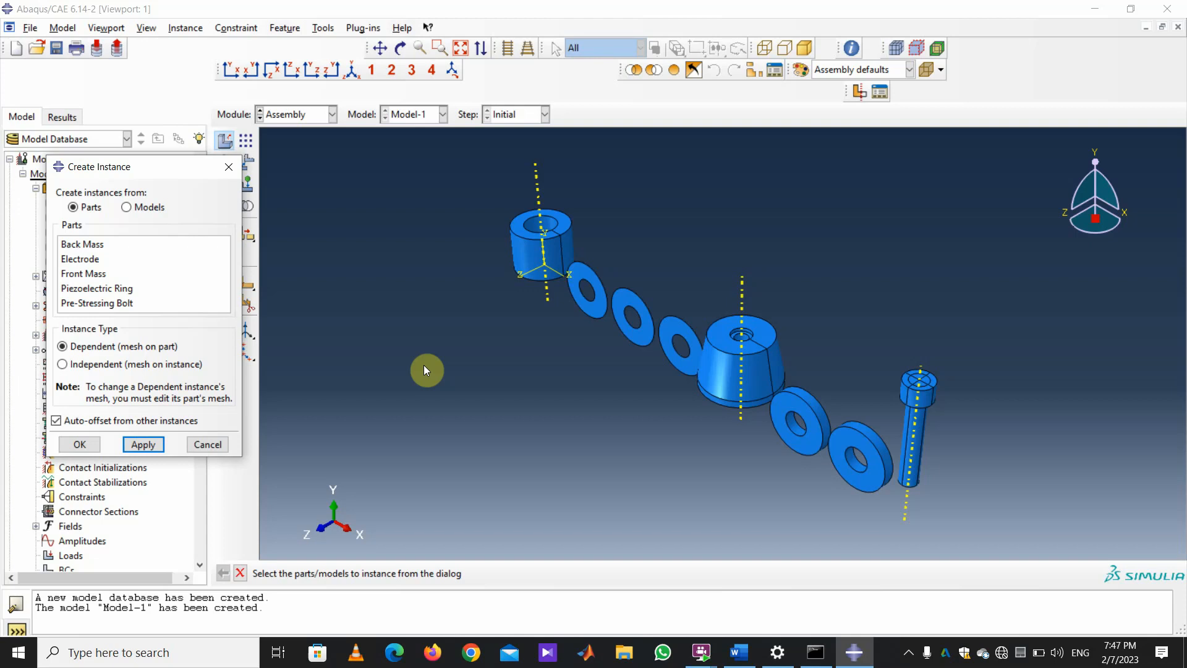
{"action": "left_click", "coordinate": [401, 47]}
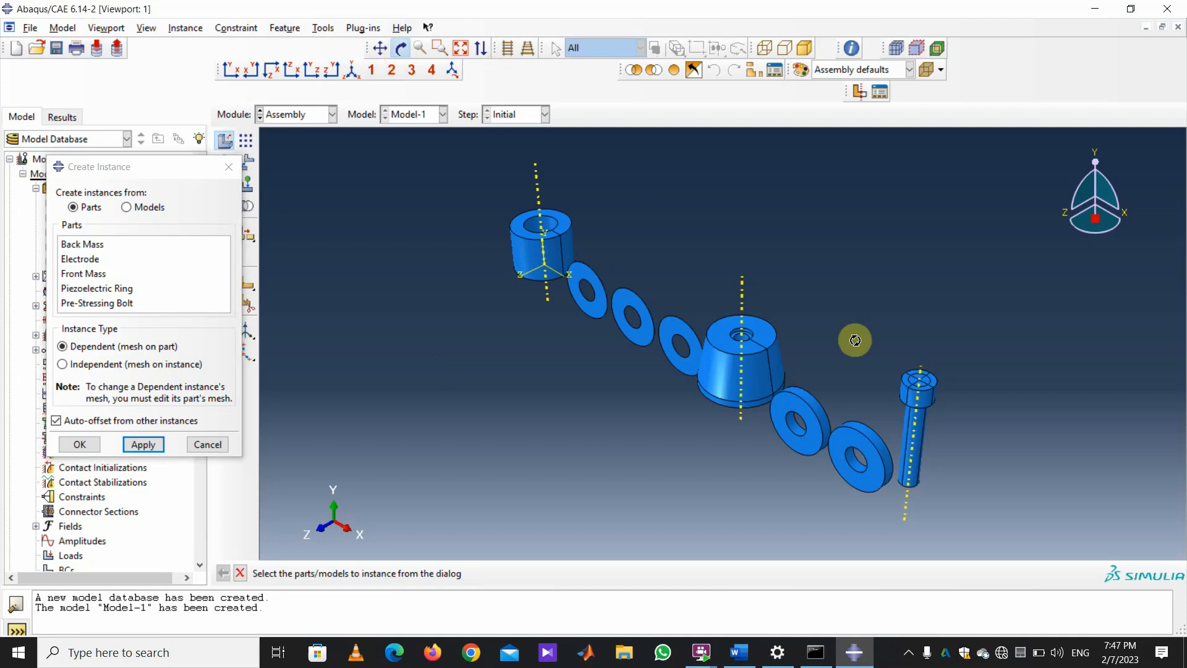
Start a face-to-face constraint with the bolt head face as movable and the back mass face as fixed.
{"action": "left_click_drag", "start_coordinate": [814, 325], "coordinate": [596, 289]}
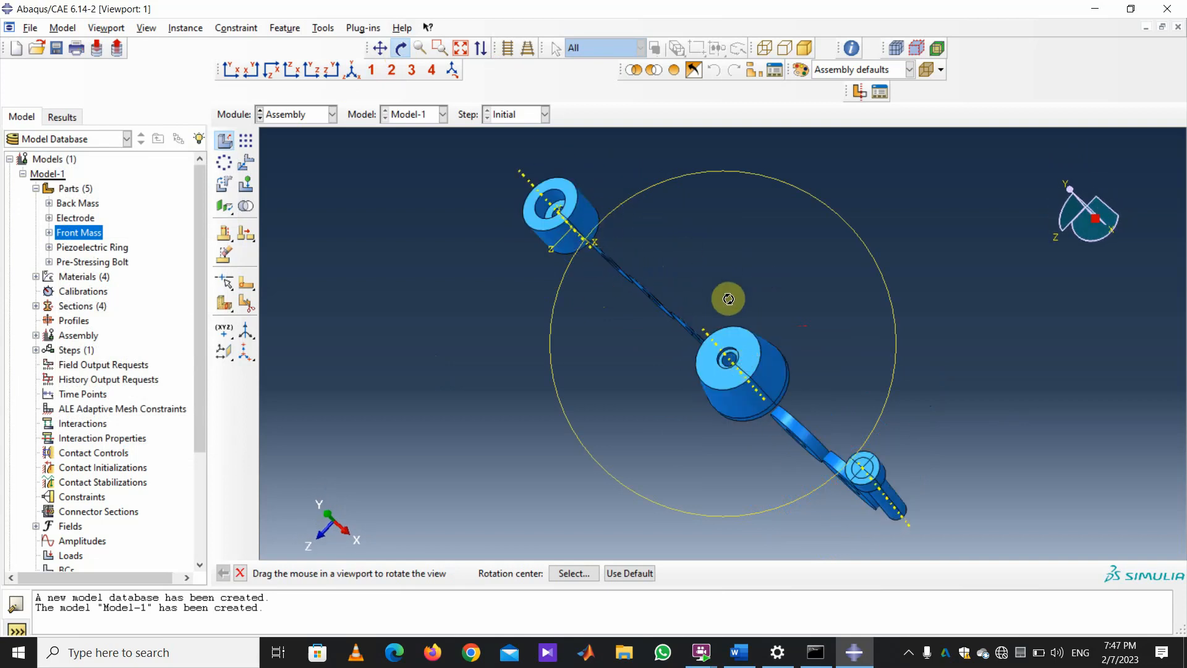
{"action": "left_click", "coordinate": [237, 31]}
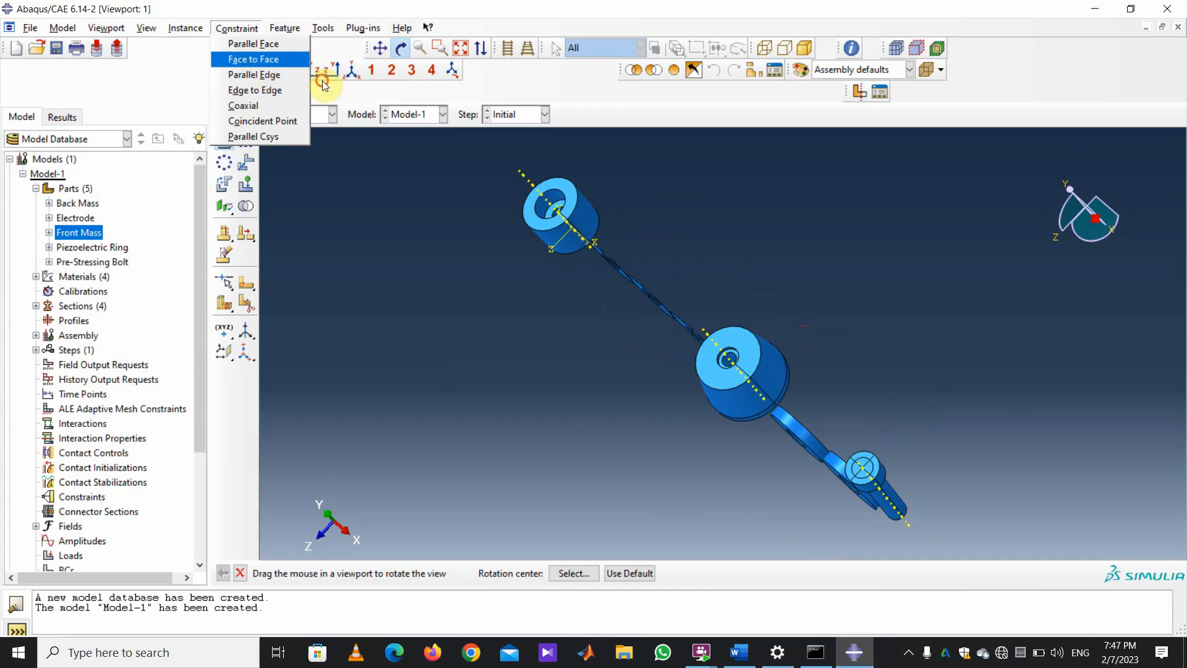
{"action": "left_click", "coordinate": [253, 59]}
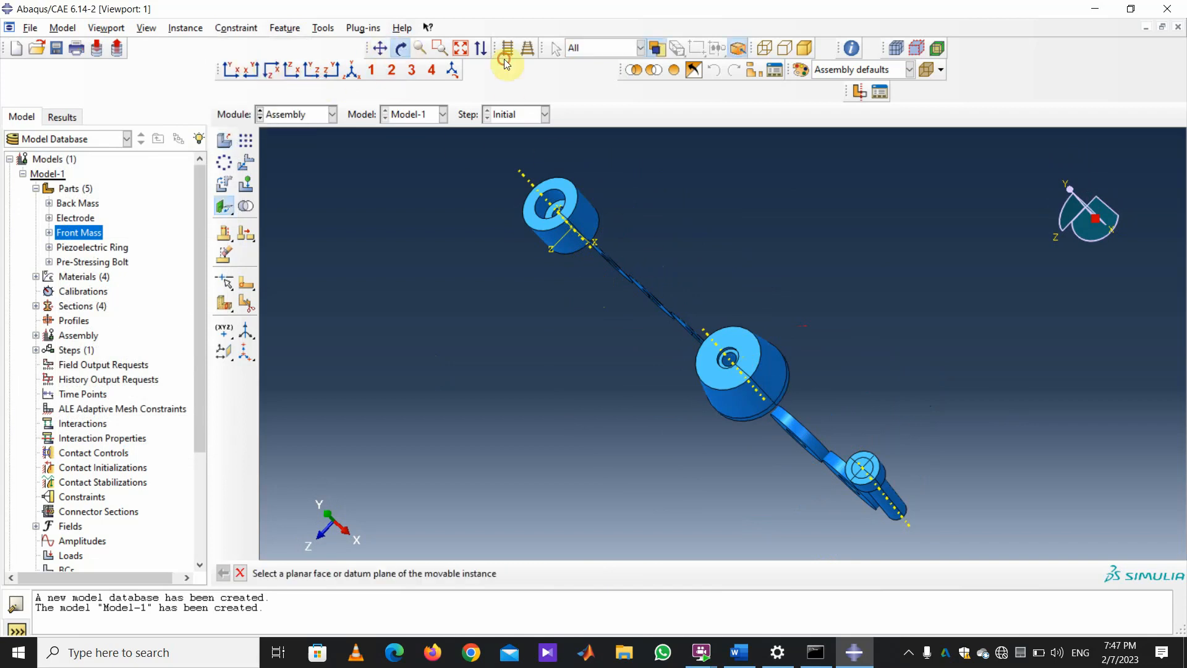
{"action": "left_click_drag", "start_coordinate": [758, 358], "coordinate": [570, 286]}
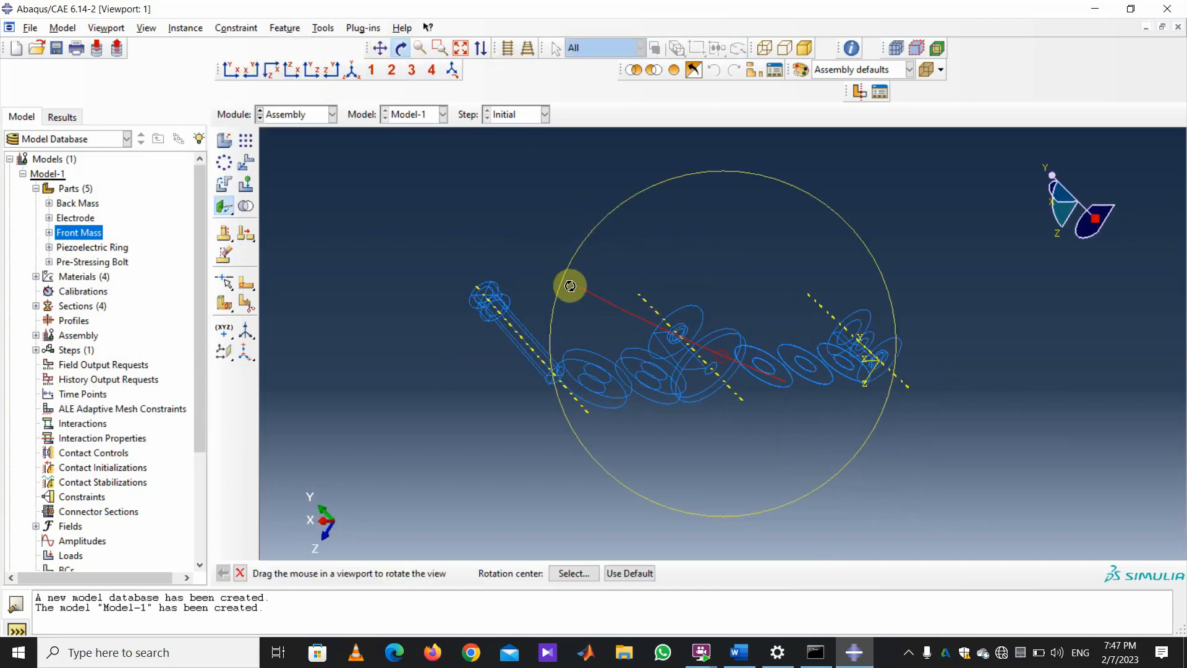
{"action": "left_click", "coordinate": [240, 573]}
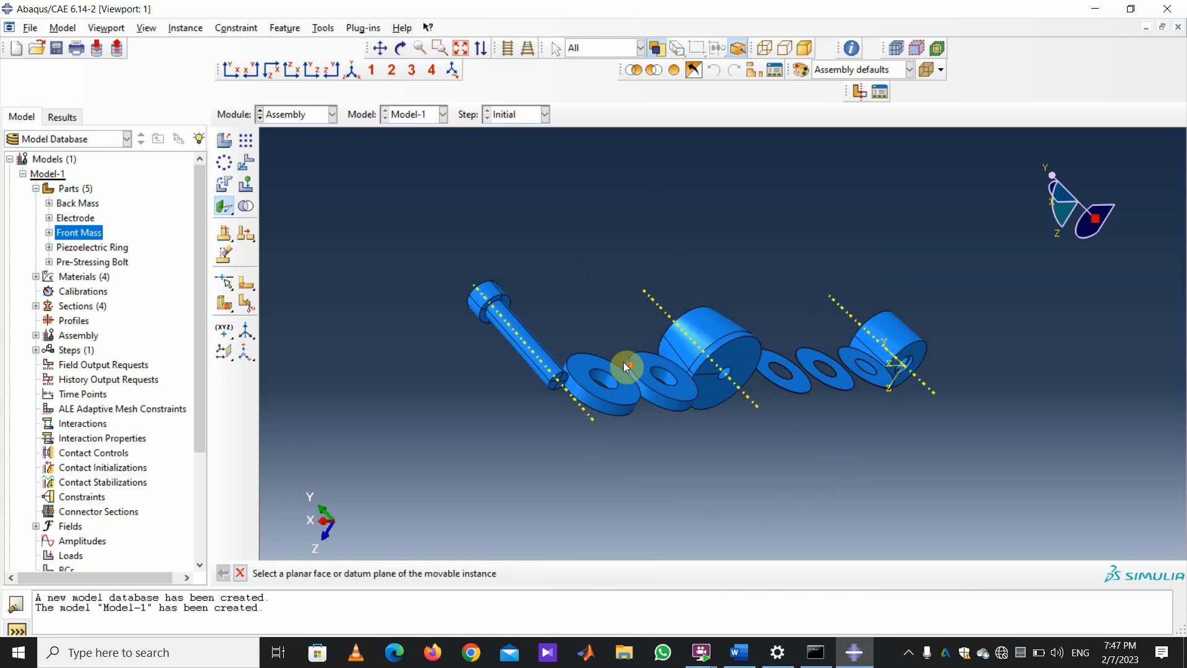
{"action": "scroll", "coordinate": [511, 296], "scroll_direction": "up", "scroll_amount": 3}
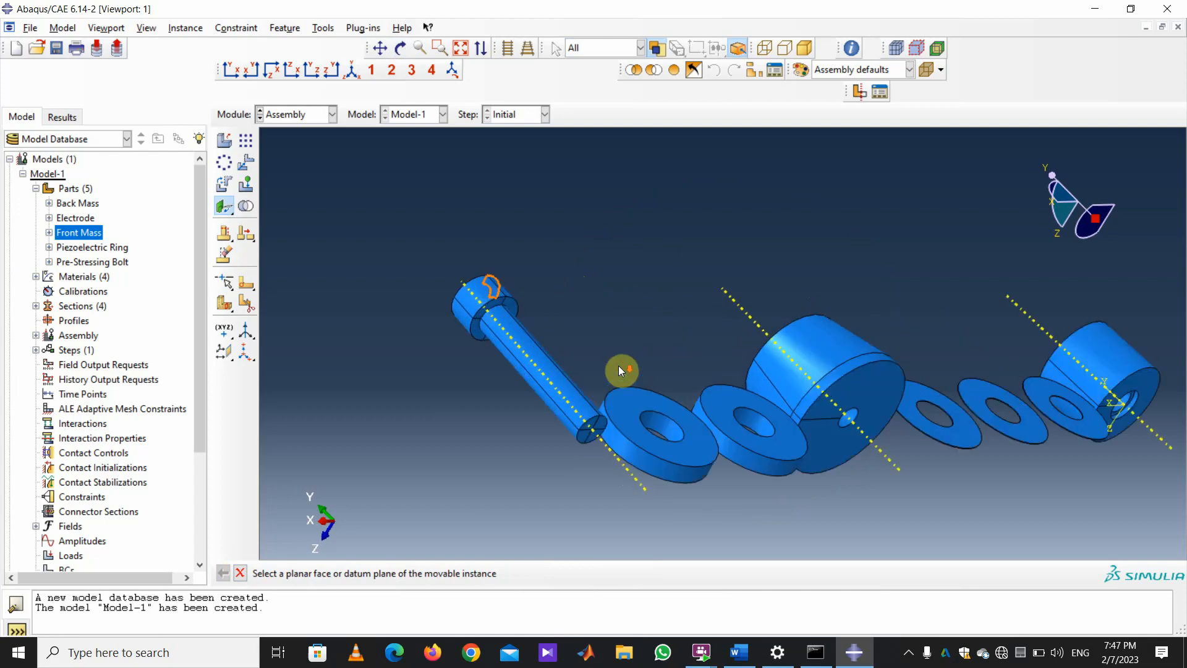
{"action": "left_click", "coordinate": [517, 313]}
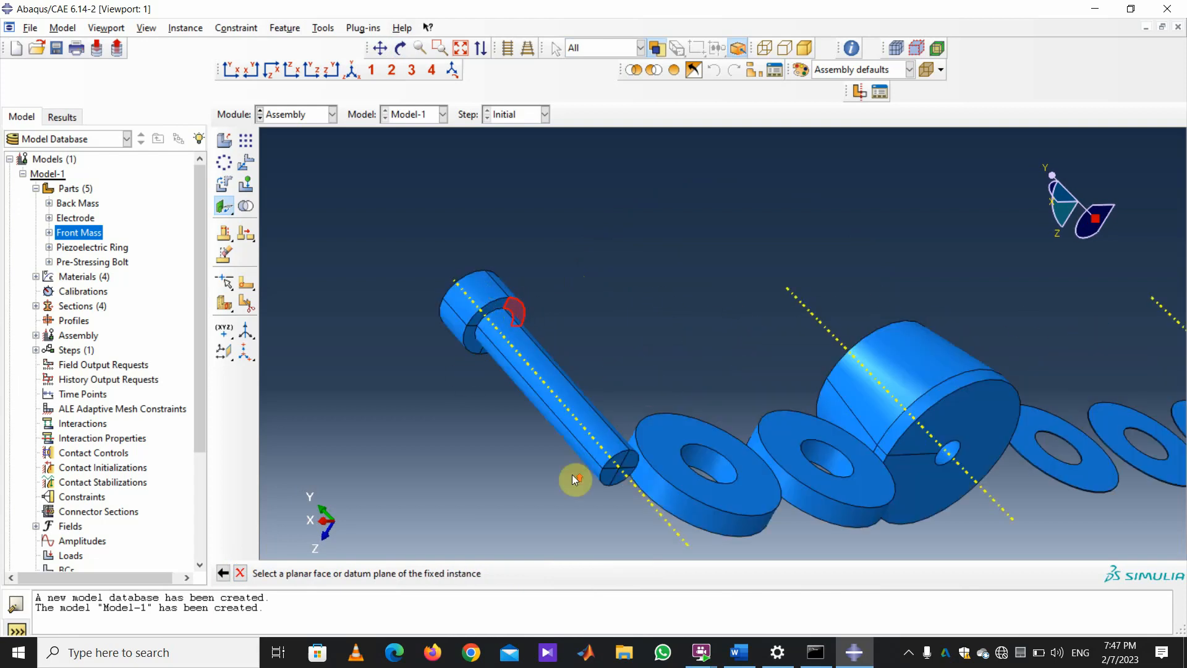
{"action": "scroll", "coordinate": [525, 381], "scroll_direction": "down", "scroll_amount": 3}
{"action": "left_click", "coordinate": [401, 48]}
{"action": "left_click_drag", "start_coordinate": [789, 416], "coordinate": [865, 433]}
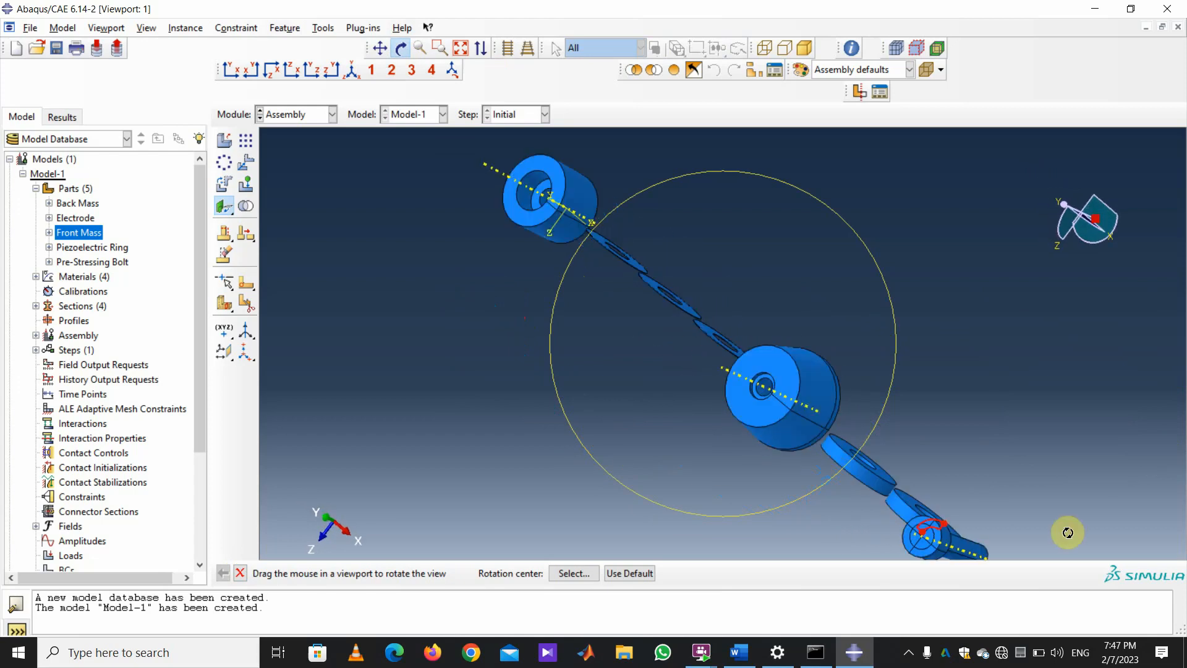
{"action": "left_click", "coordinate": [241, 573]}
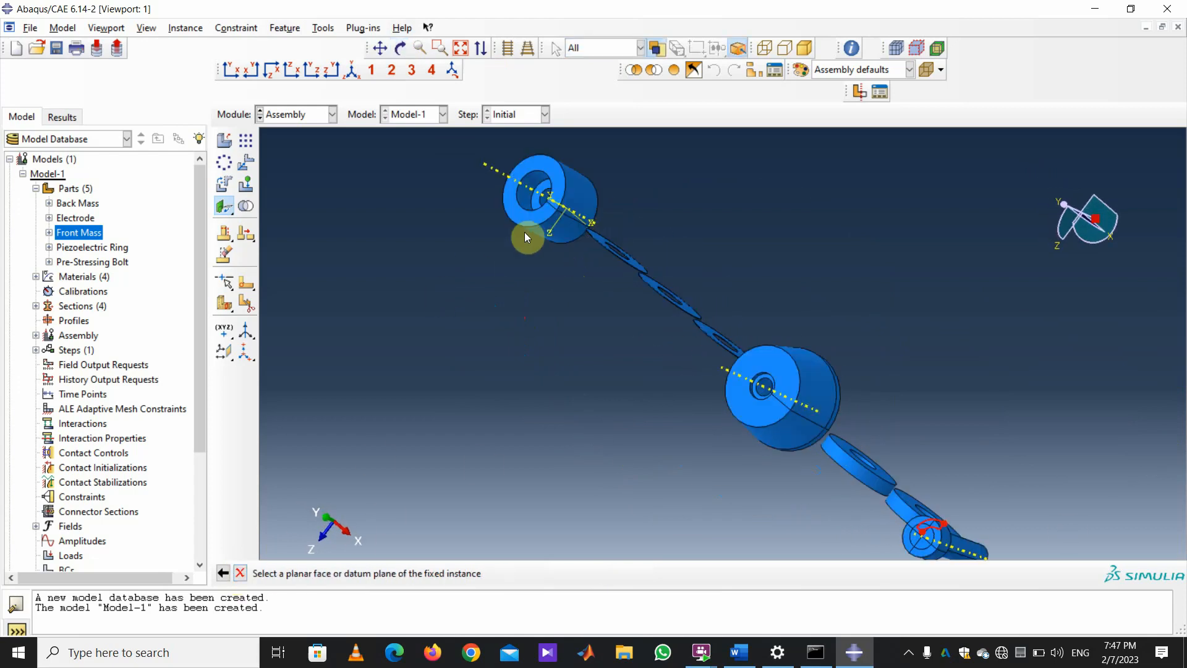
{"action": "left_click", "coordinate": [544, 190]}
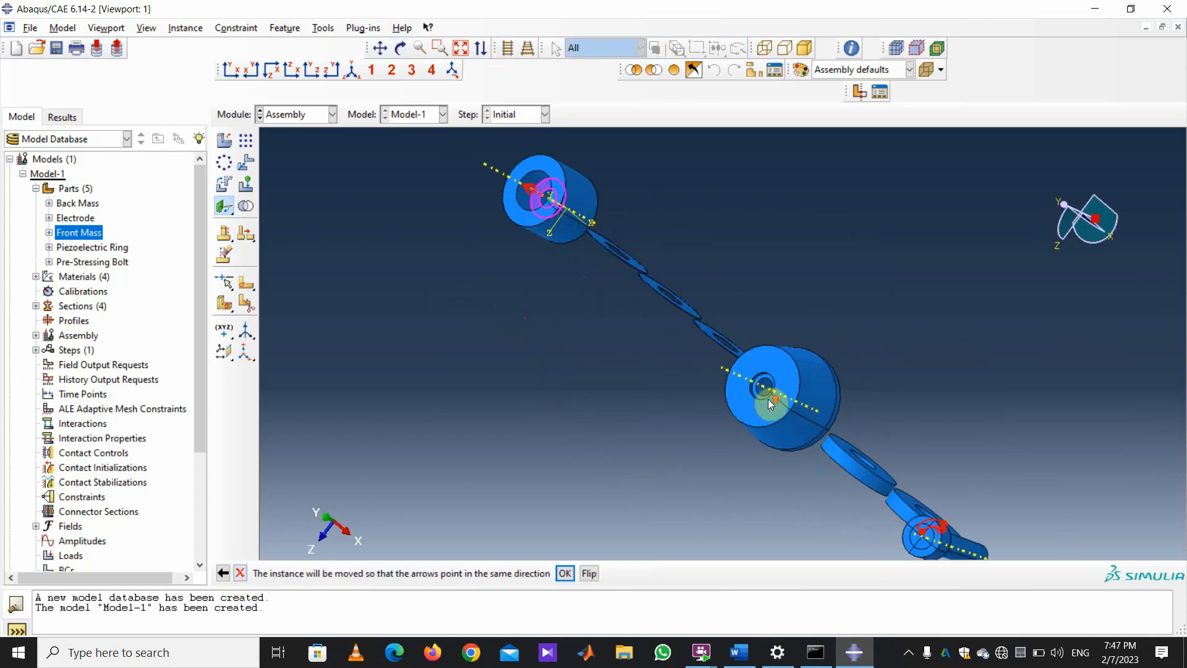
Flip the bolt's direction arrow and accept distance 0.0 to seat the head flush.
{"action": "scroll", "coordinate": [611, 321], "scroll_direction": "down", "scroll_amount": 2}
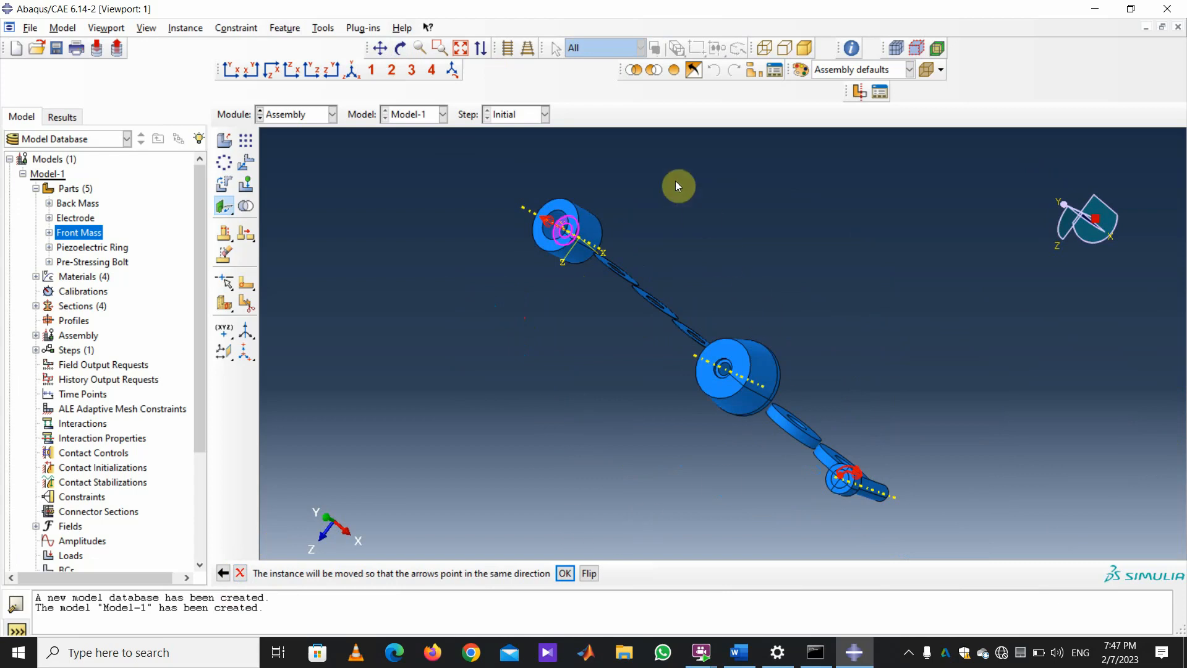
{"action": "left_click", "coordinate": [401, 48]}
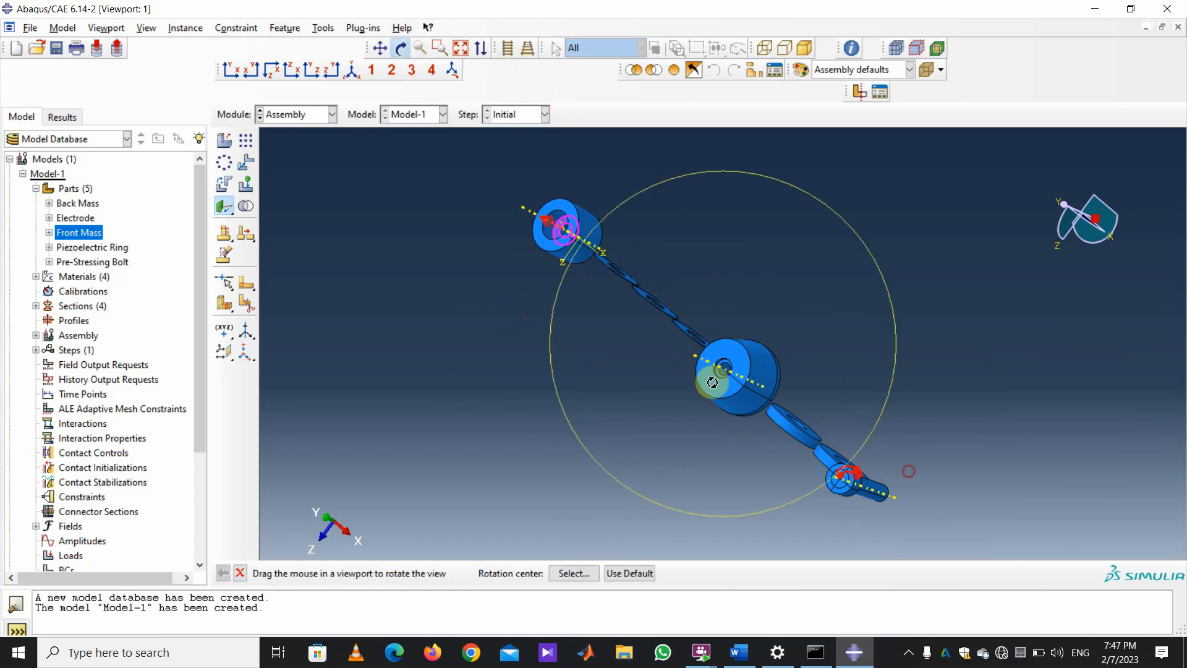
{"action": "mouse_move", "coordinate": [909, 471]}
{"action": "left_mouse_down"}
{"action": "mouse_move", "coordinate": [656, 368]}
{"action": "mouse_move", "coordinate": [631, 366]}
{"action": "mouse_move", "coordinate": [631, 384]}
{"action": "left_mouse_up"}
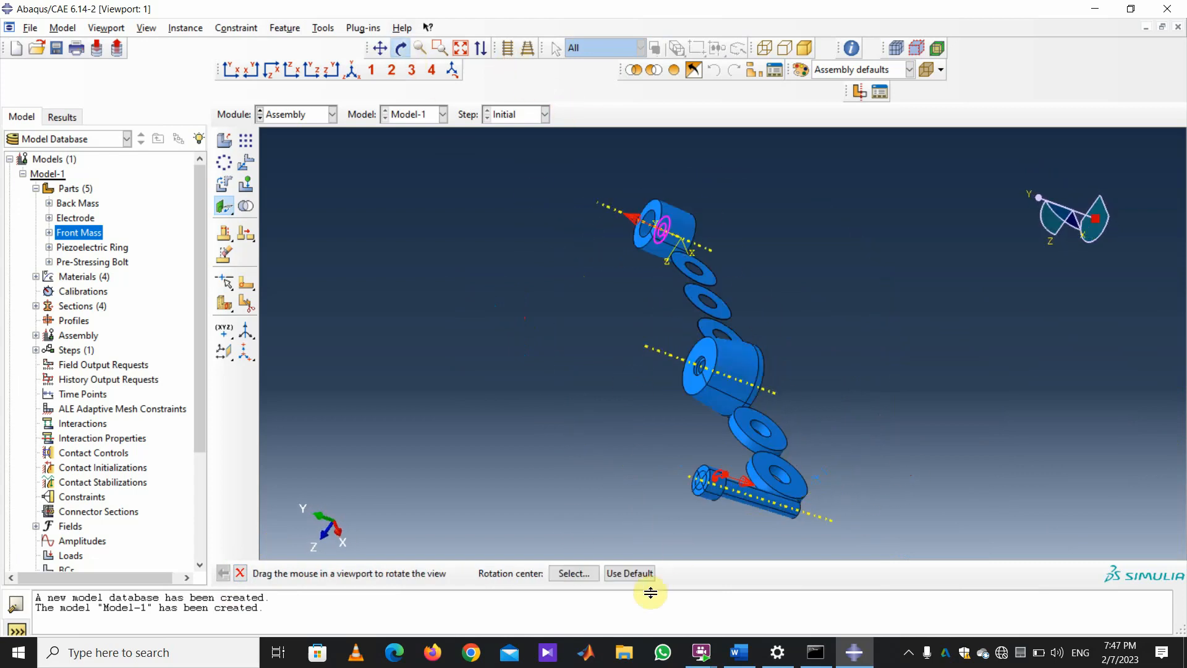
{"action": "left_click", "coordinate": [240, 573]}
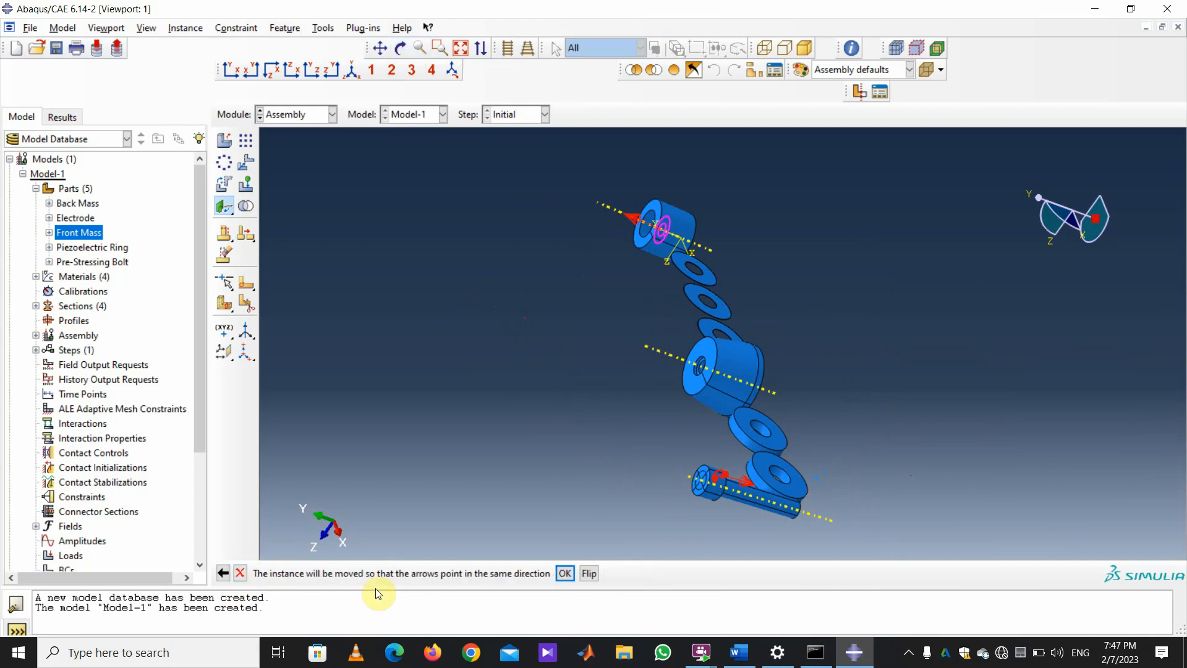
{"action": "left_click", "coordinate": [589, 573]}
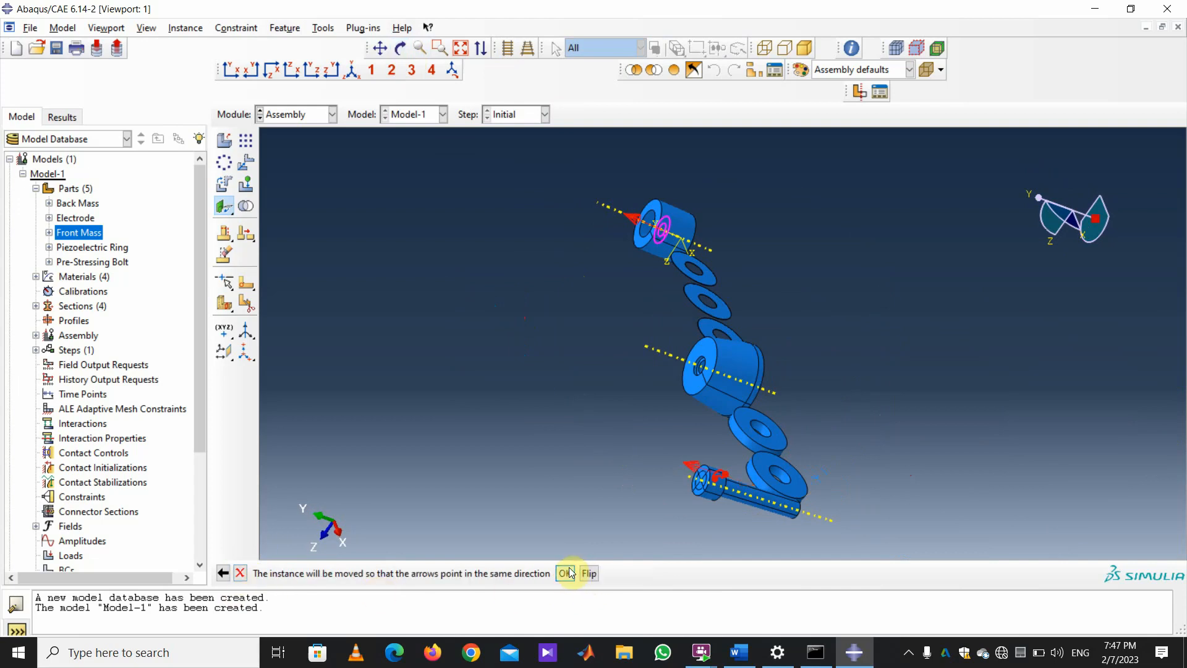
{"action": "left_click", "coordinate": [564, 574]}
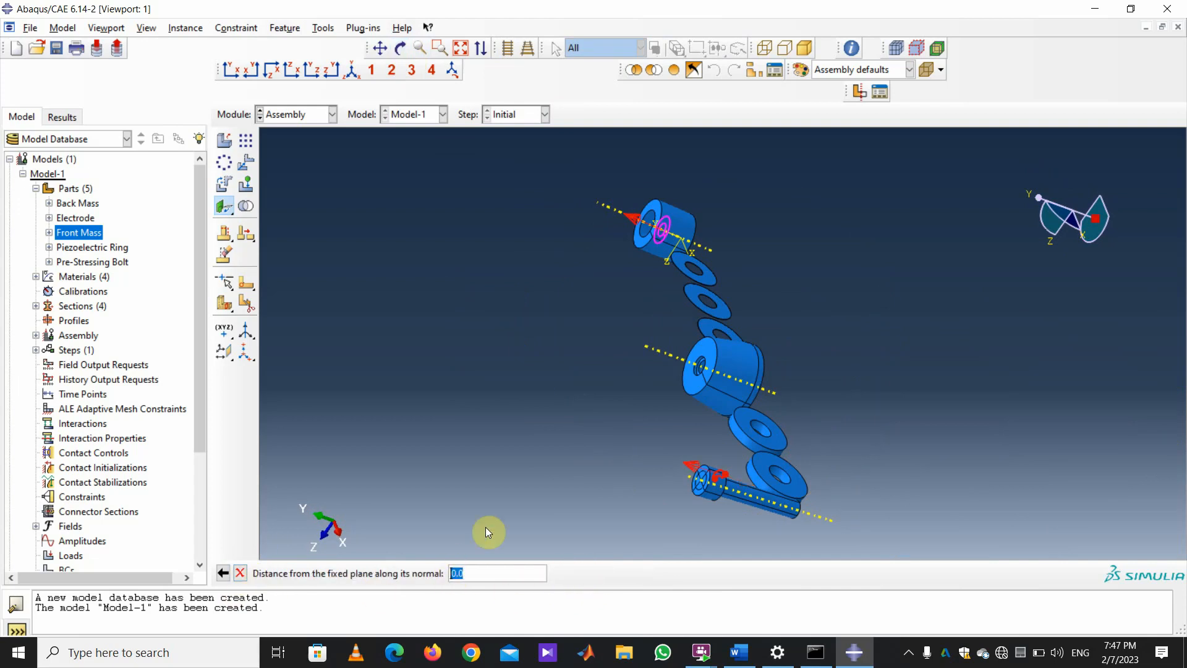
{"action": "key", "text": "Return"}
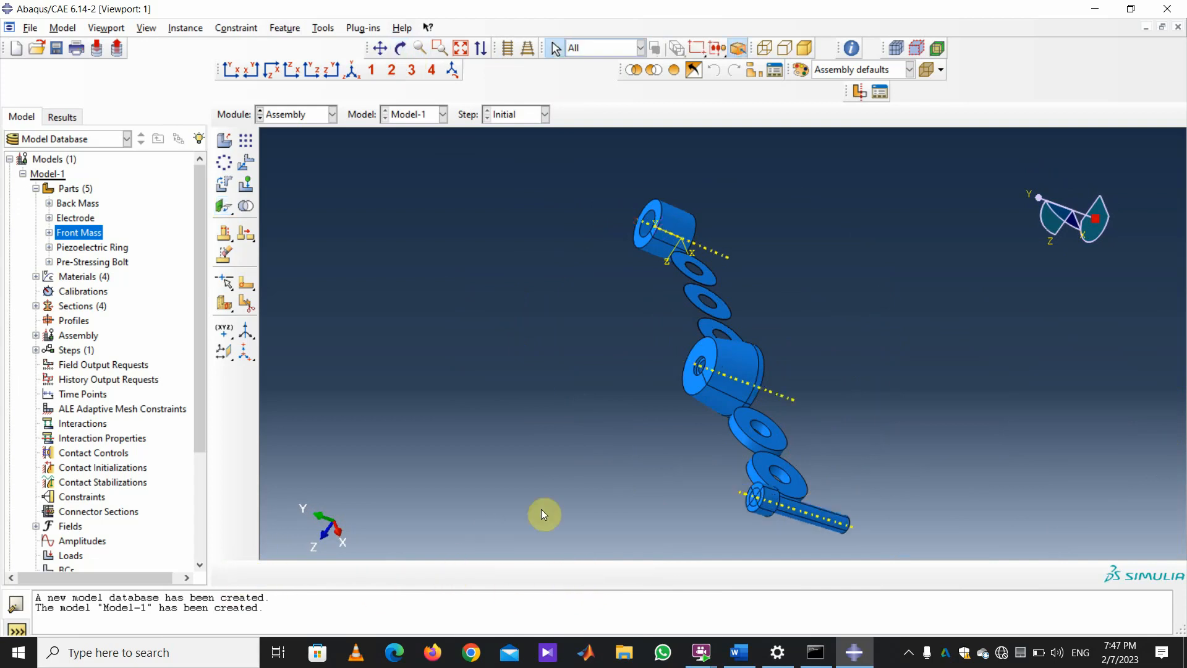
Make the bolt coaxial with the front mass bore using their cylindrical faces.
{"action": "left_click", "coordinate": [235, 29]}
{"action": "left_click", "coordinate": [291, 127]}
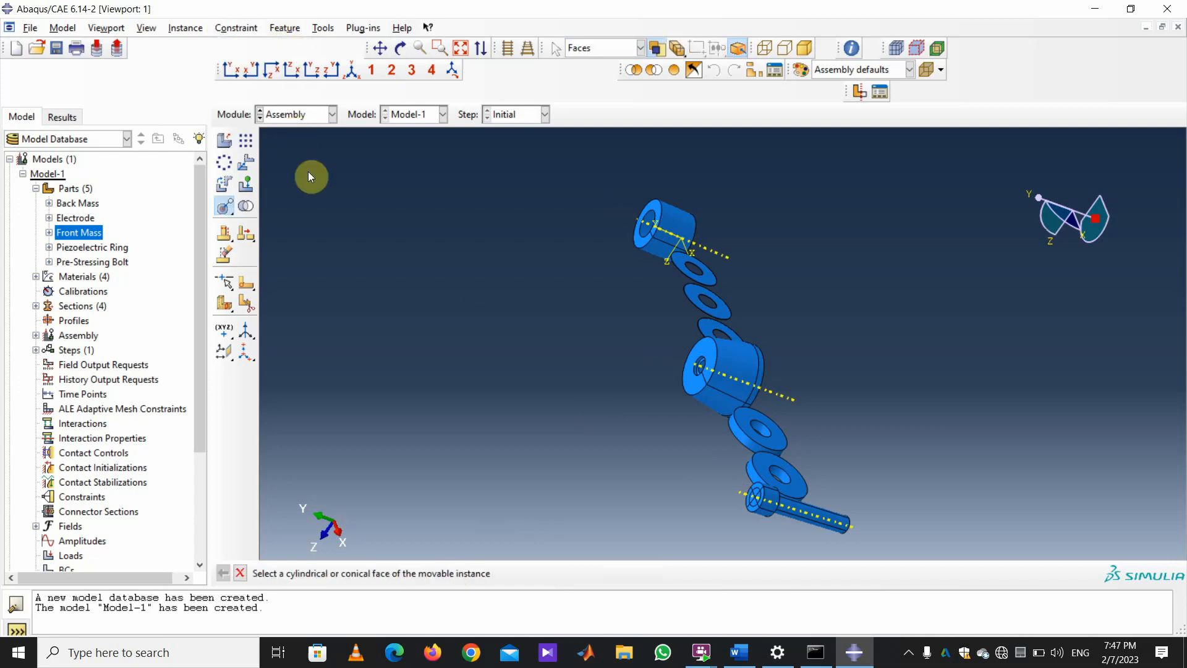
{"action": "left_click", "coordinate": [774, 500]}
{"action": "left_click", "coordinate": [687, 227]}
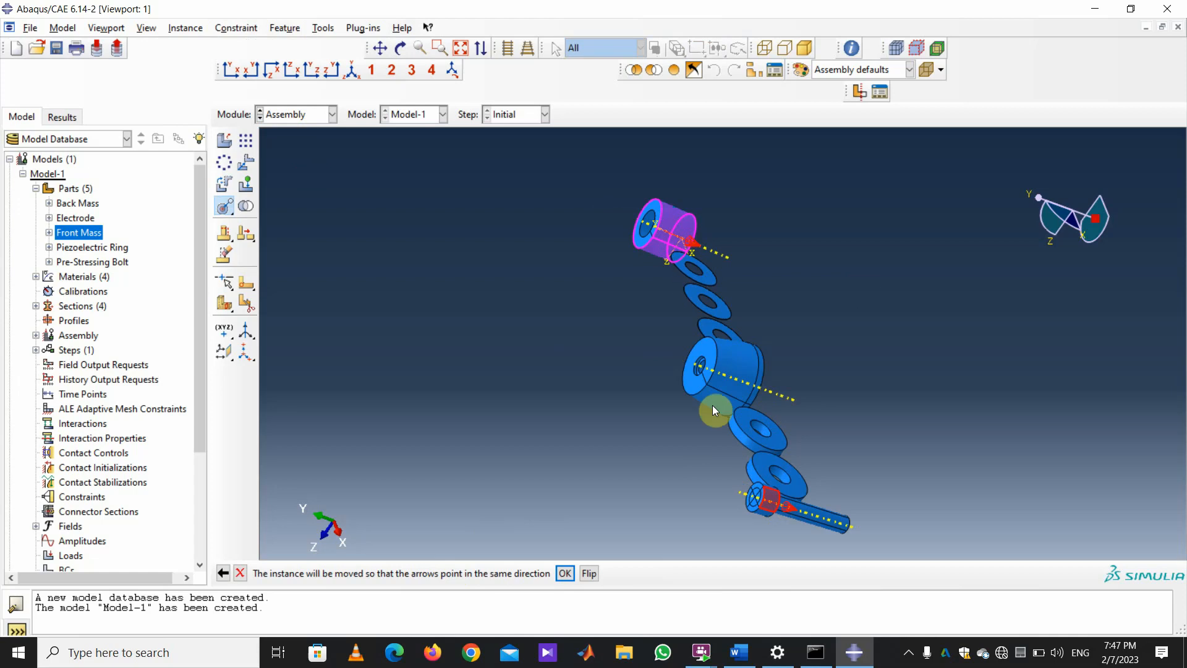
{"action": "left_click", "coordinate": [564, 573]}
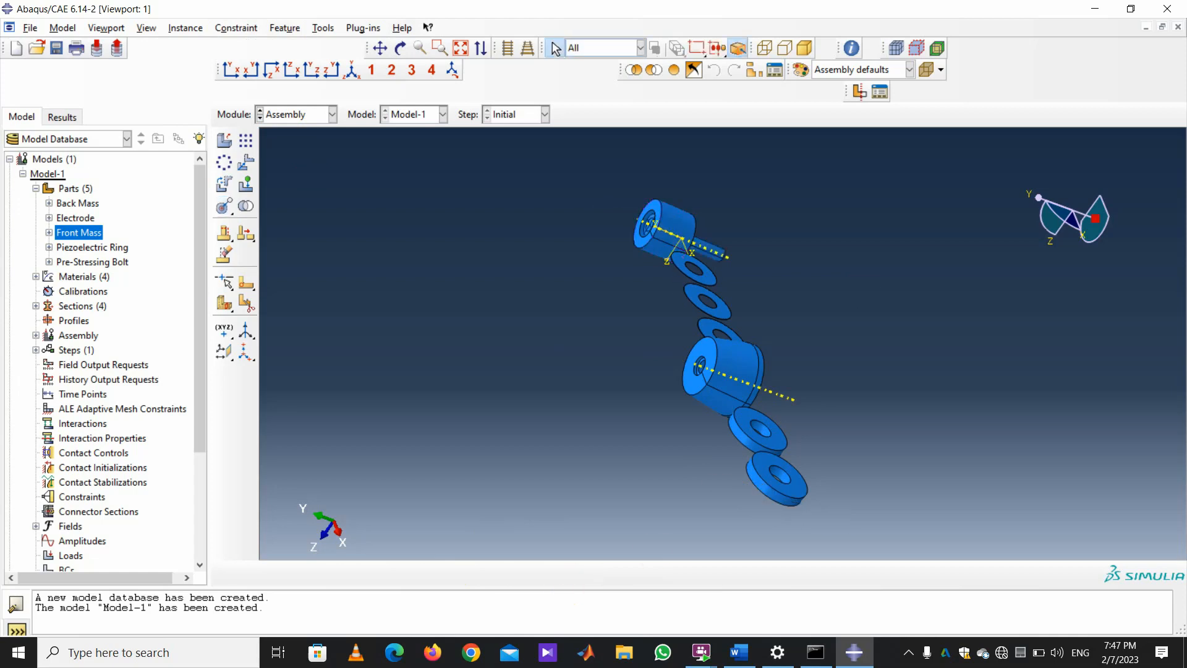
{"action": "left_click", "coordinate": [401, 50]}
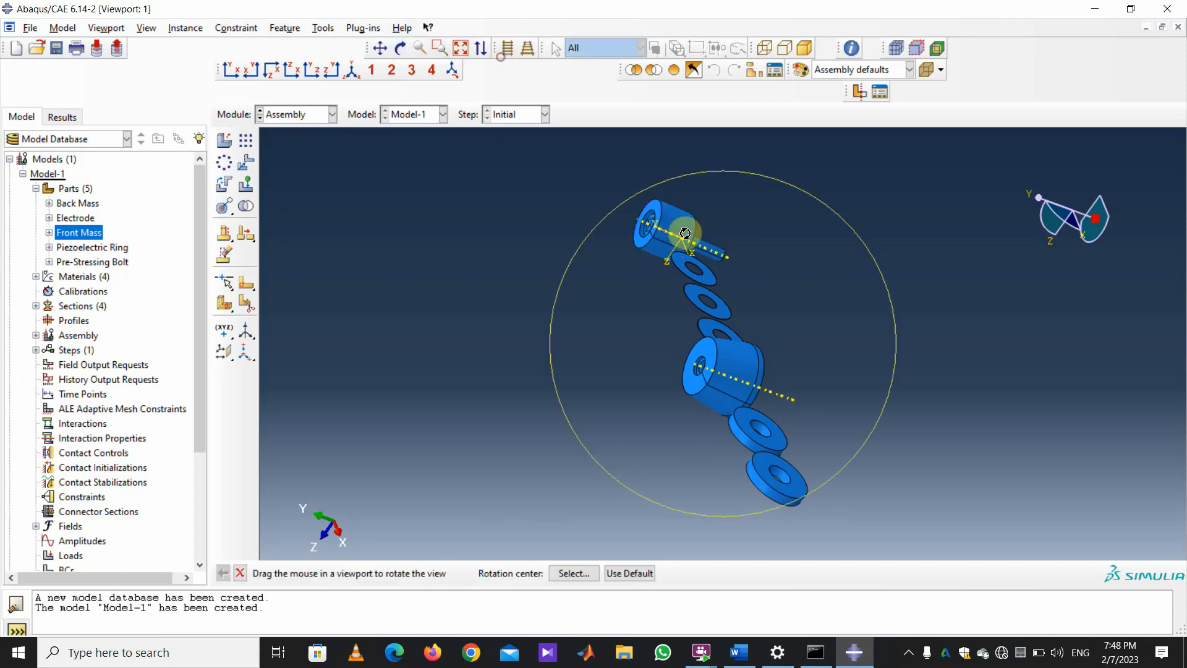
{"action": "mouse_move", "coordinate": [684, 233]}
{"action": "left_mouse_down"}
{"action": "mouse_move", "coordinate": [559, 277]}
{"action": "mouse_move", "coordinate": [683, 252]}
{"action": "mouse_move", "coordinate": [613, 193]}
{"action": "left_mouse_up"}
Mate the ring's flat face to the front mass face with a flipped arrow and zero gap.
{"action": "left_click", "coordinate": [249, 28]}
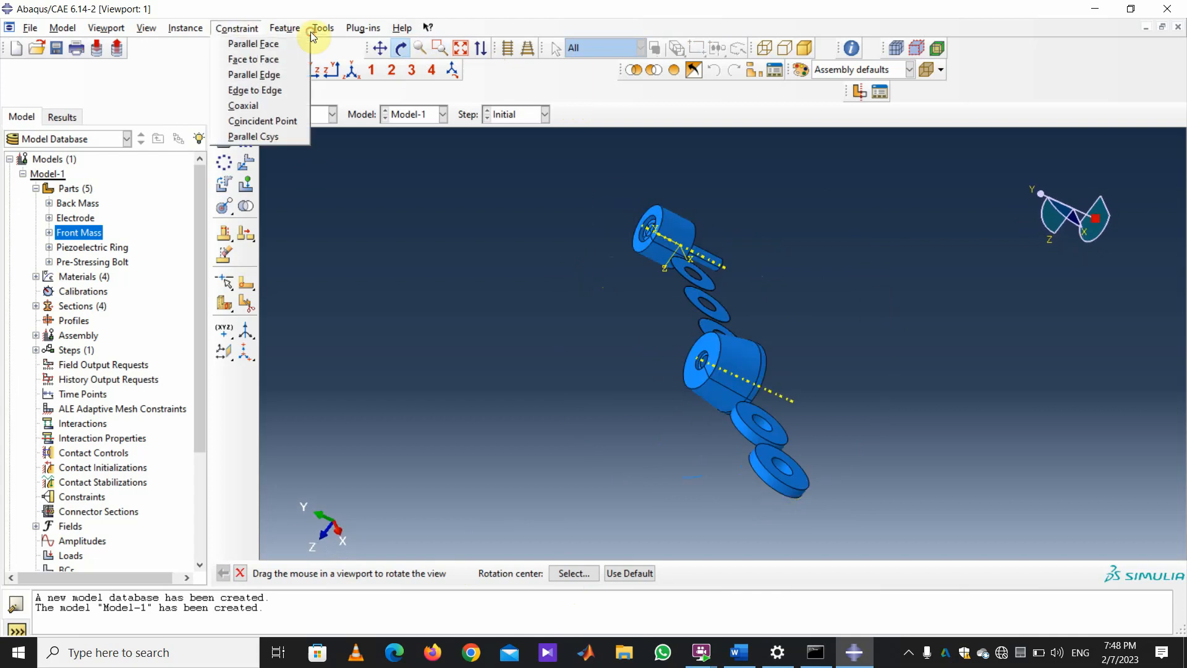
{"action": "left_click", "coordinate": [251, 57]}
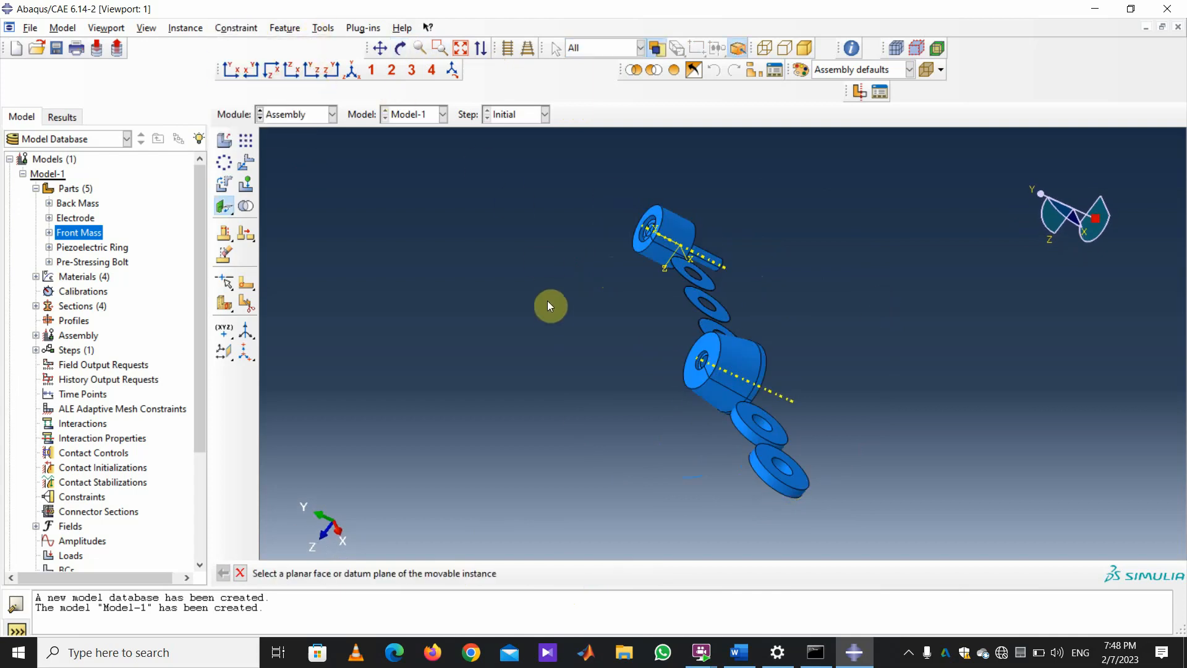
{"action": "left_click", "coordinate": [400, 48]}
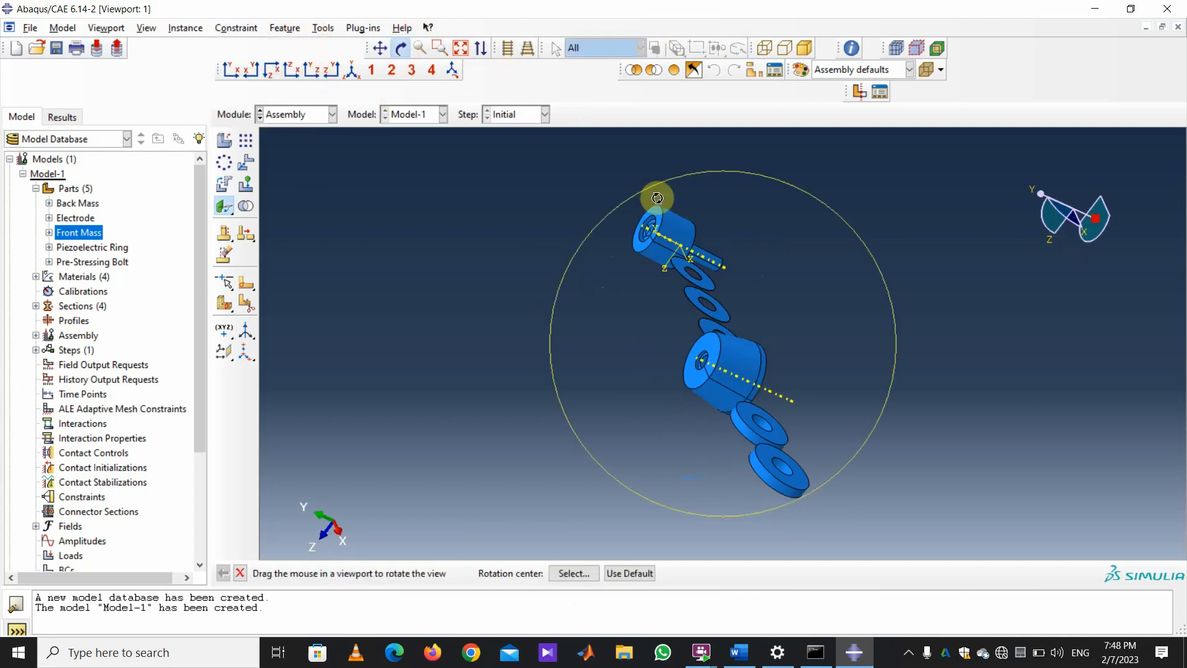
{"action": "mouse_move", "coordinate": [657, 198]}
{"action": "left_mouse_down"}
{"action": "mouse_move", "coordinate": [740, 227]}
{"action": "mouse_move", "coordinate": [822, 198]}
{"action": "left_mouse_up"}
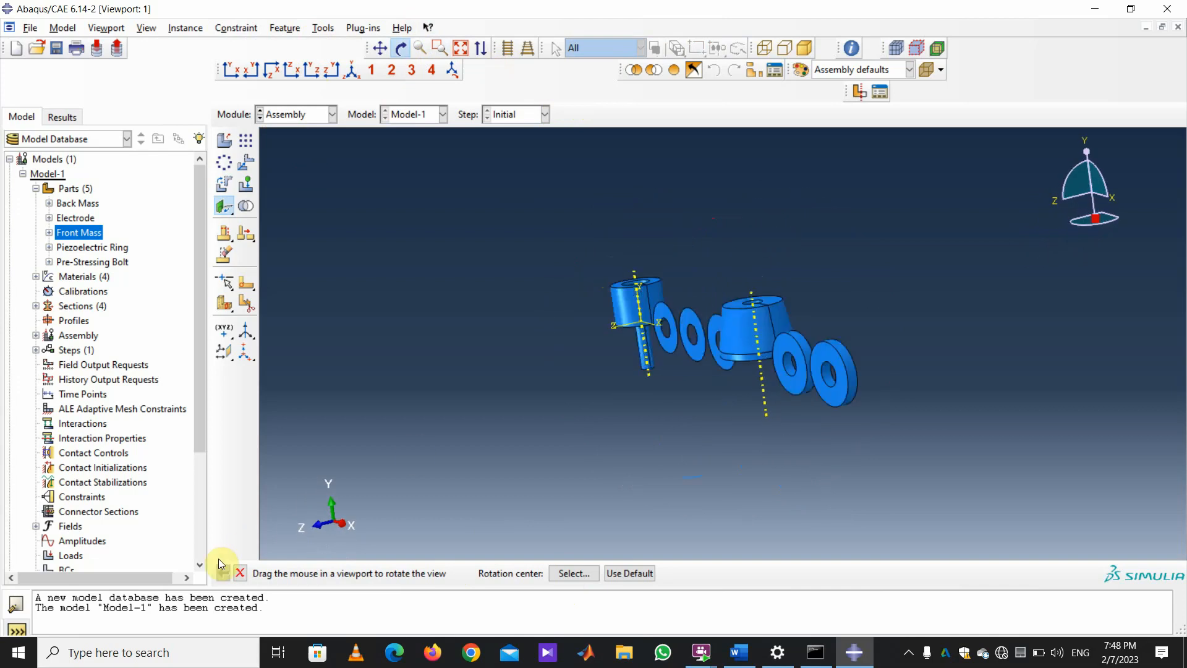
{"action": "left_click", "coordinate": [241, 574]}
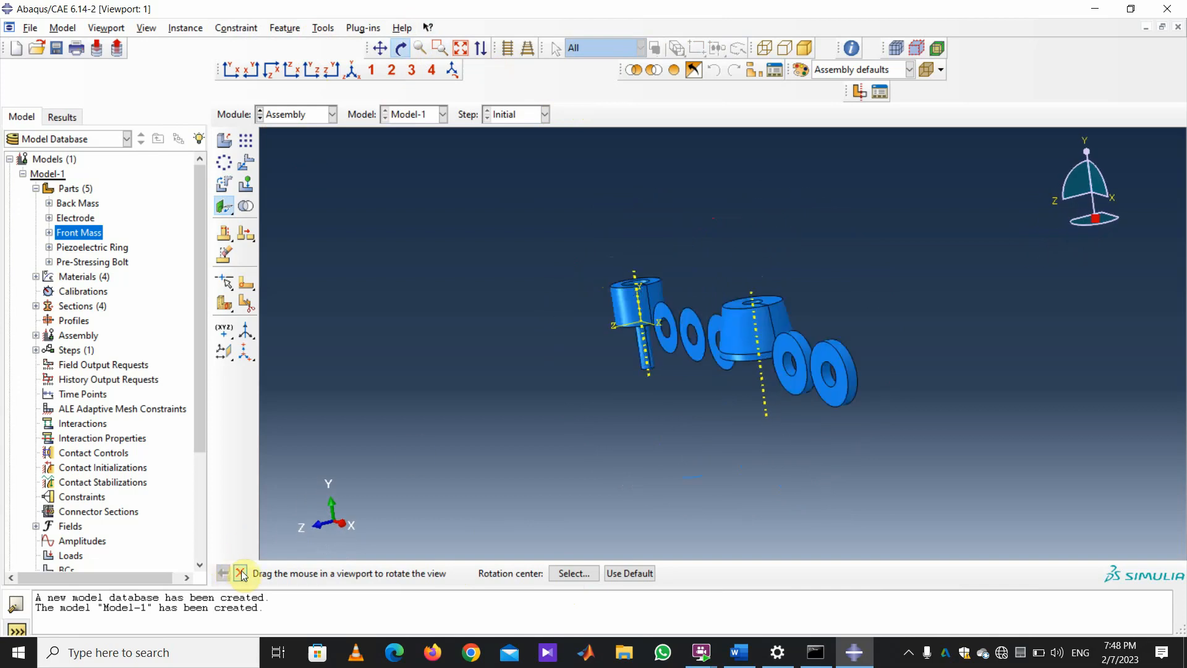
{"action": "left_click", "coordinate": [666, 313]}
{"action": "left_click", "coordinate": [401, 48]}
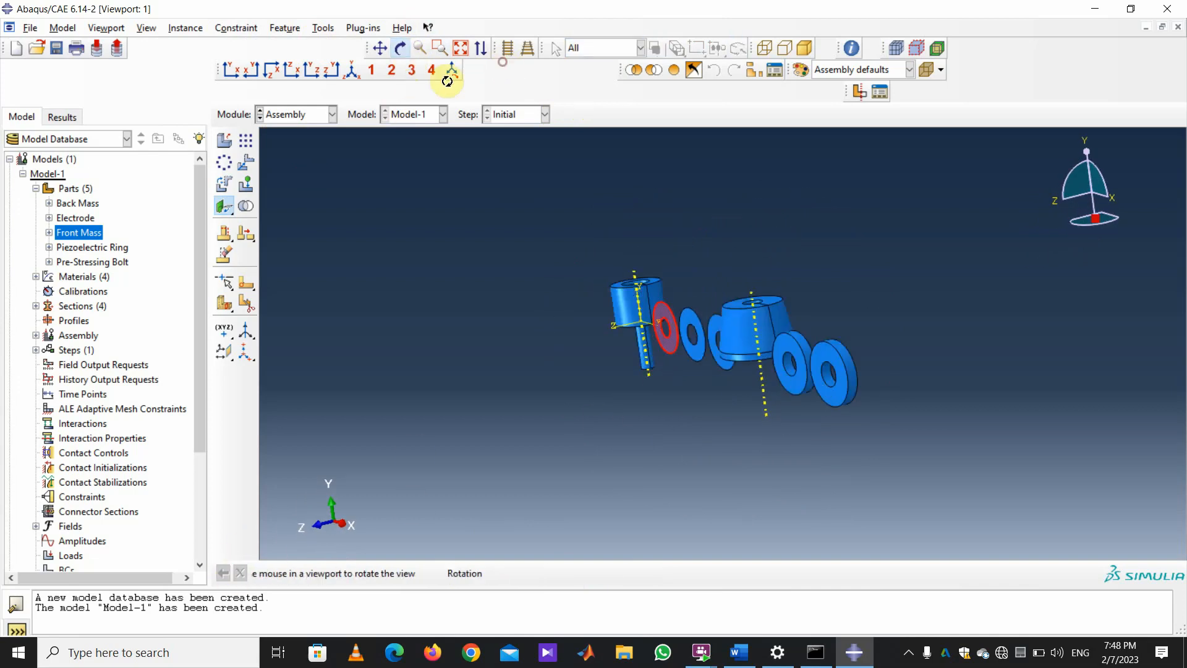
{"action": "left_click_drag", "start_coordinate": [902, 422], "coordinate": [556, 292]}
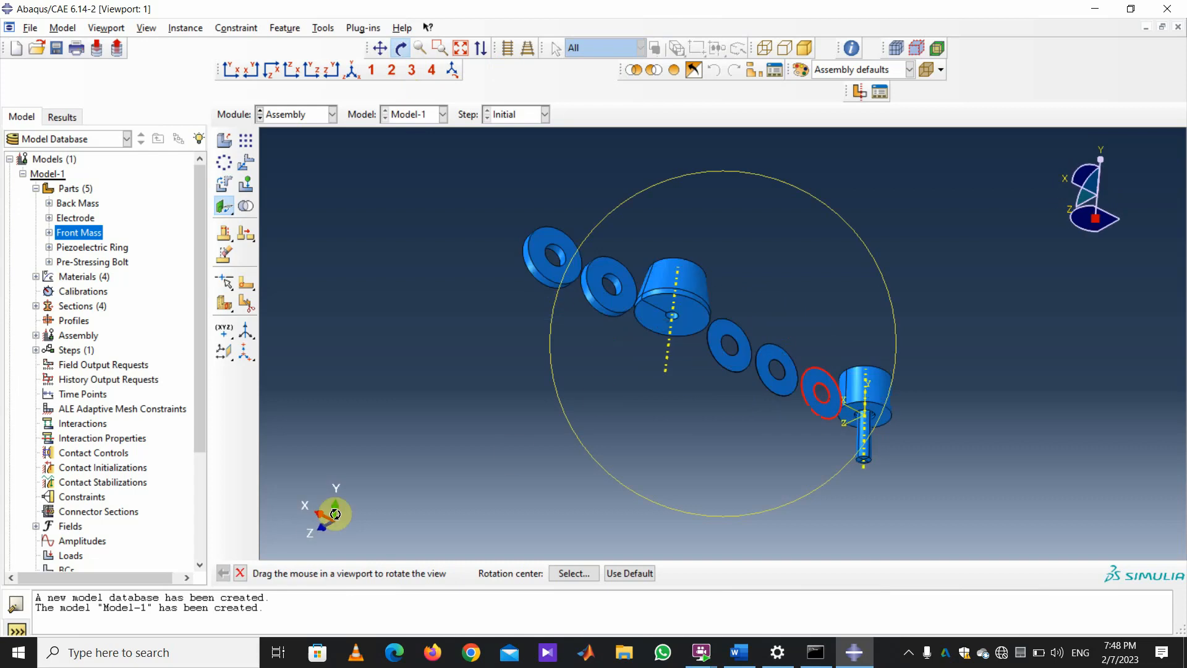
{"action": "left_click", "coordinate": [241, 573]}
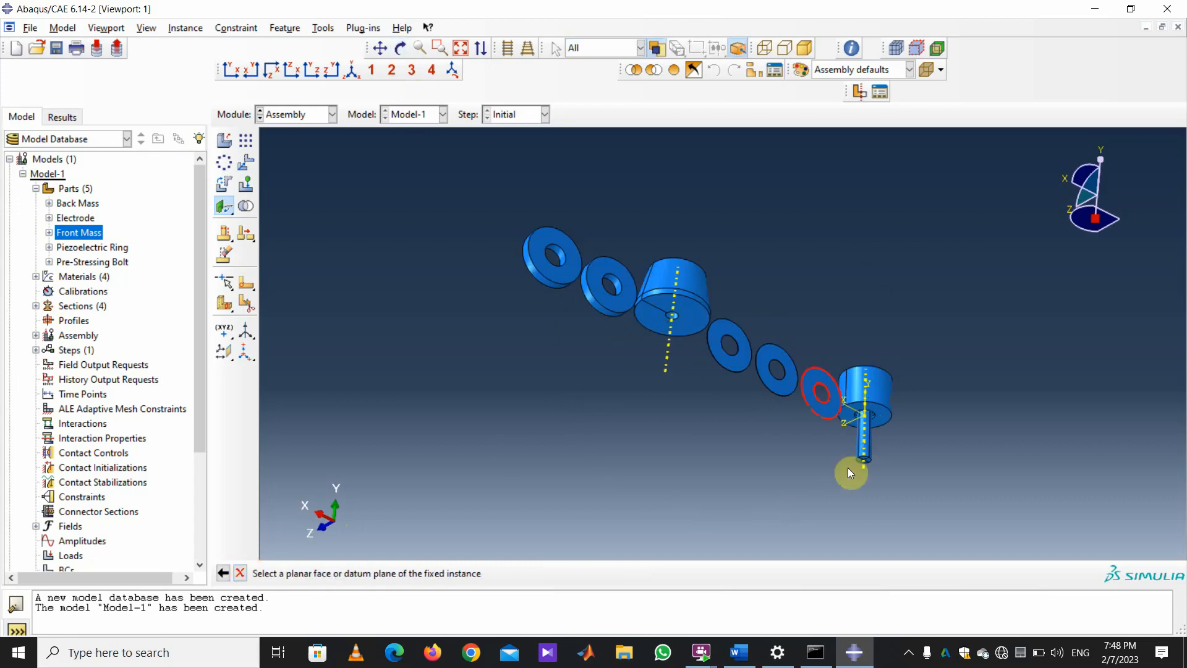
{"action": "left_click", "coordinate": [884, 415]}
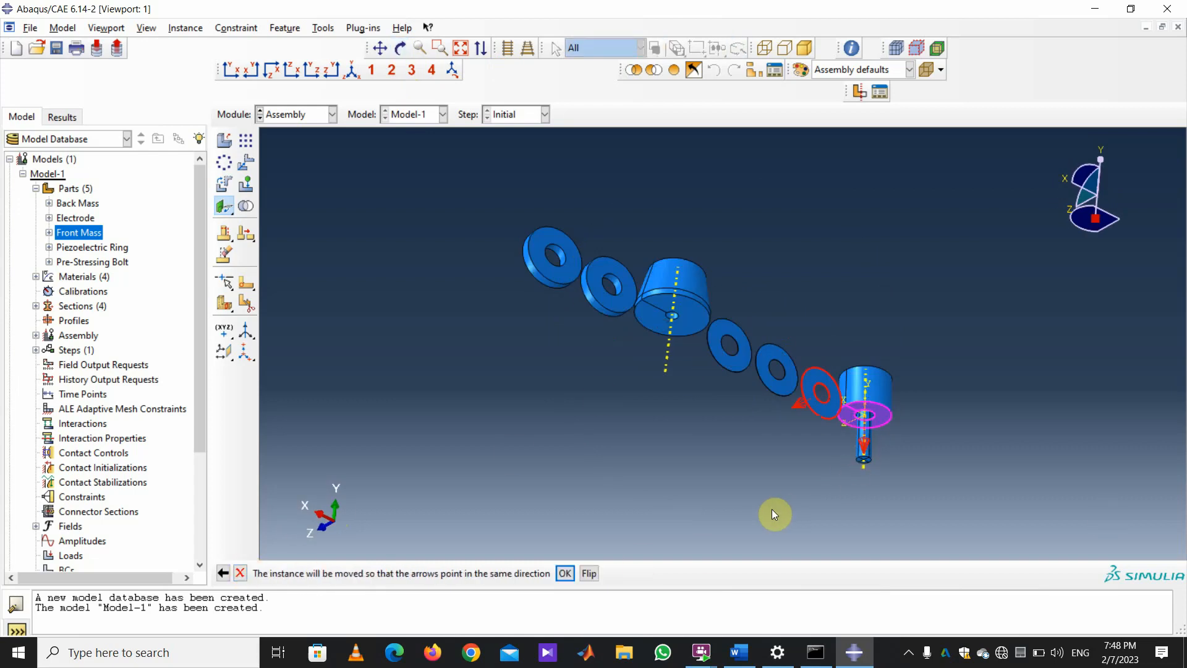
{"action": "left_click", "coordinate": [588, 573]}
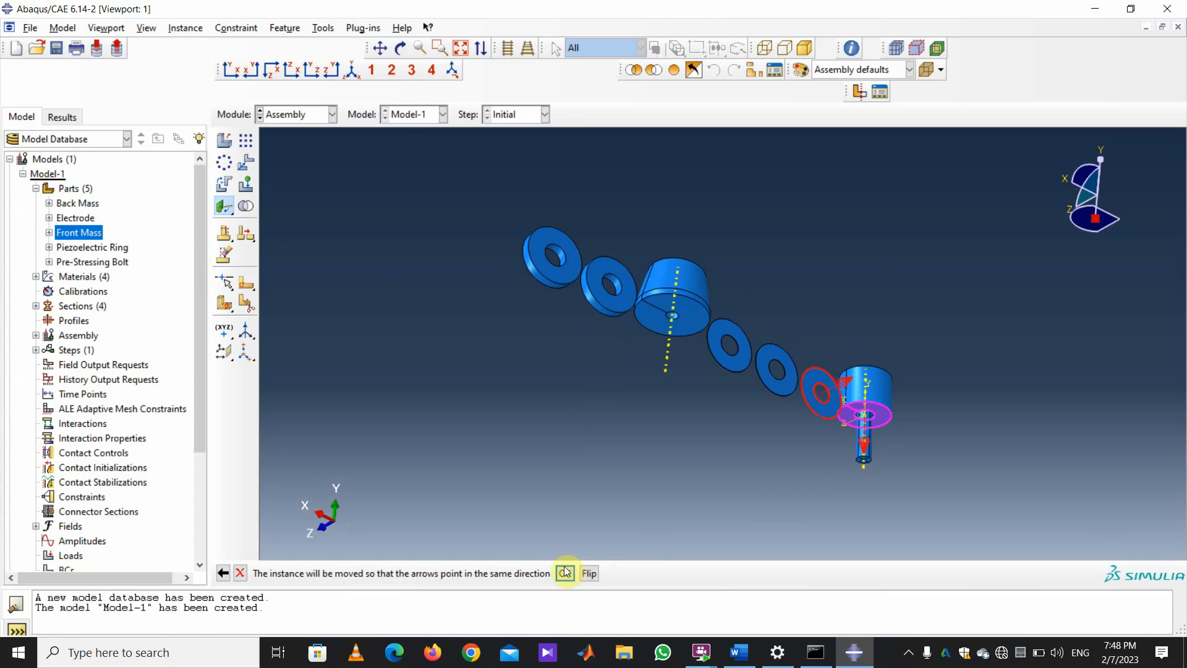
{"action": "left_click", "coordinate": [565, 573]}
{"action": "key", "text": "Return"}
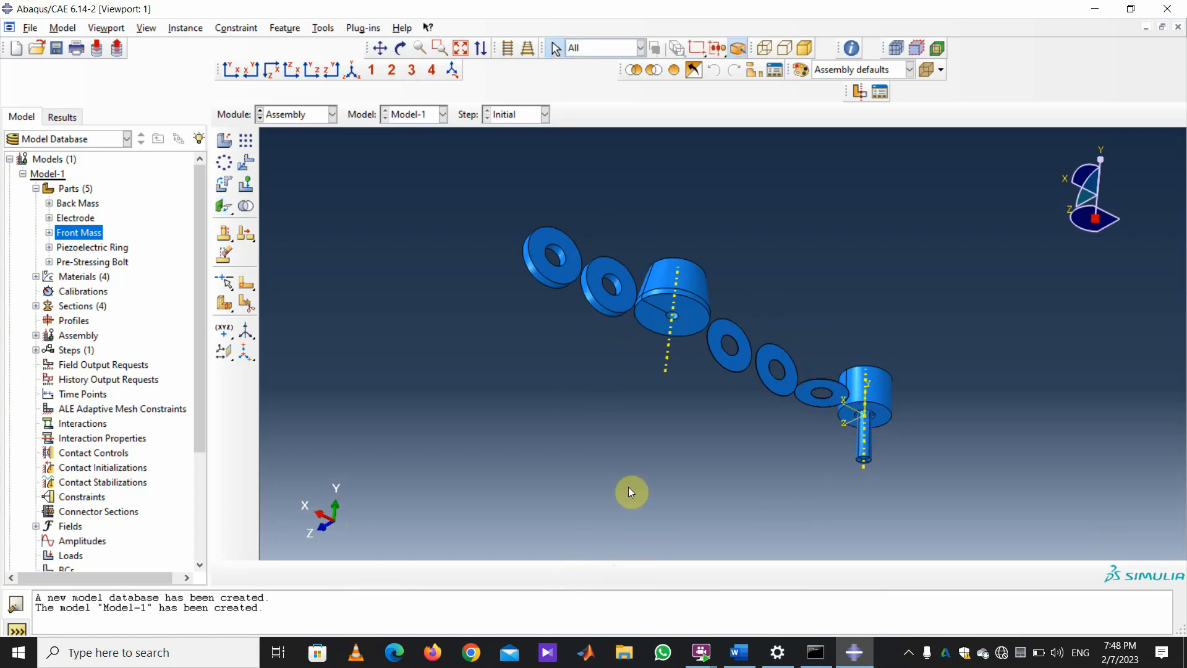
Align the ring coaxially with the front mass cylinder.
{"action": "left_click", "coordinate": [229, 29]}
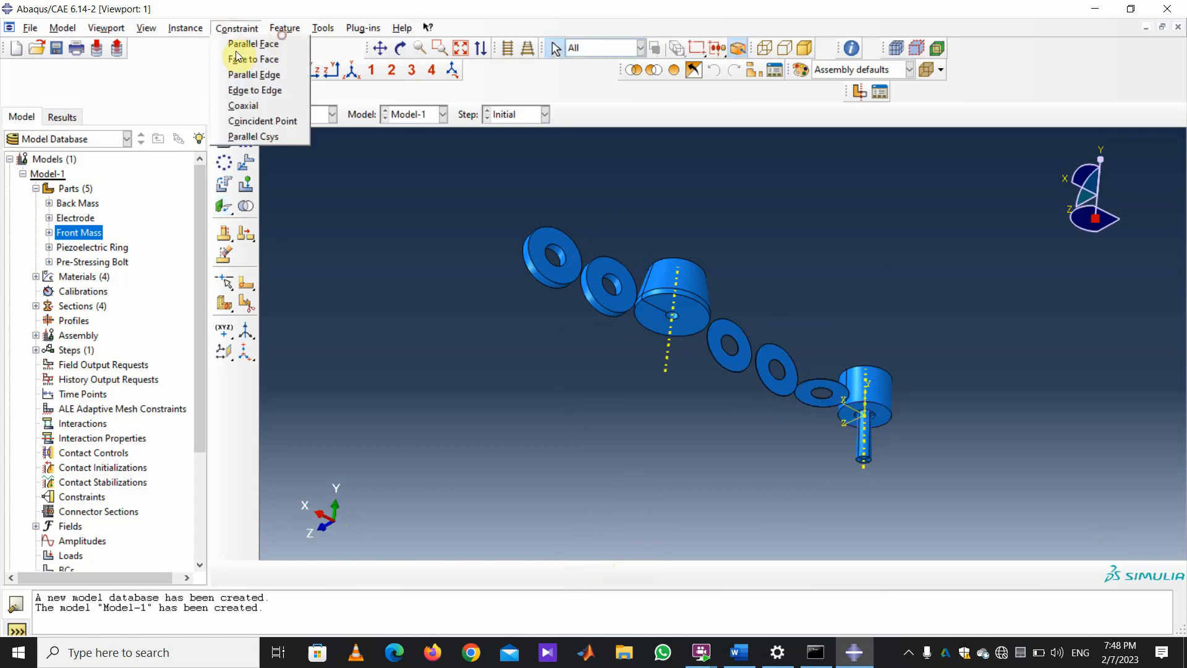
{"action": "left_click", "coordinate": [239, 106]}
{"action": "scroll", "coordinate": [1064, 503], "scroll_direction": "up", "scroll_amount": 8}
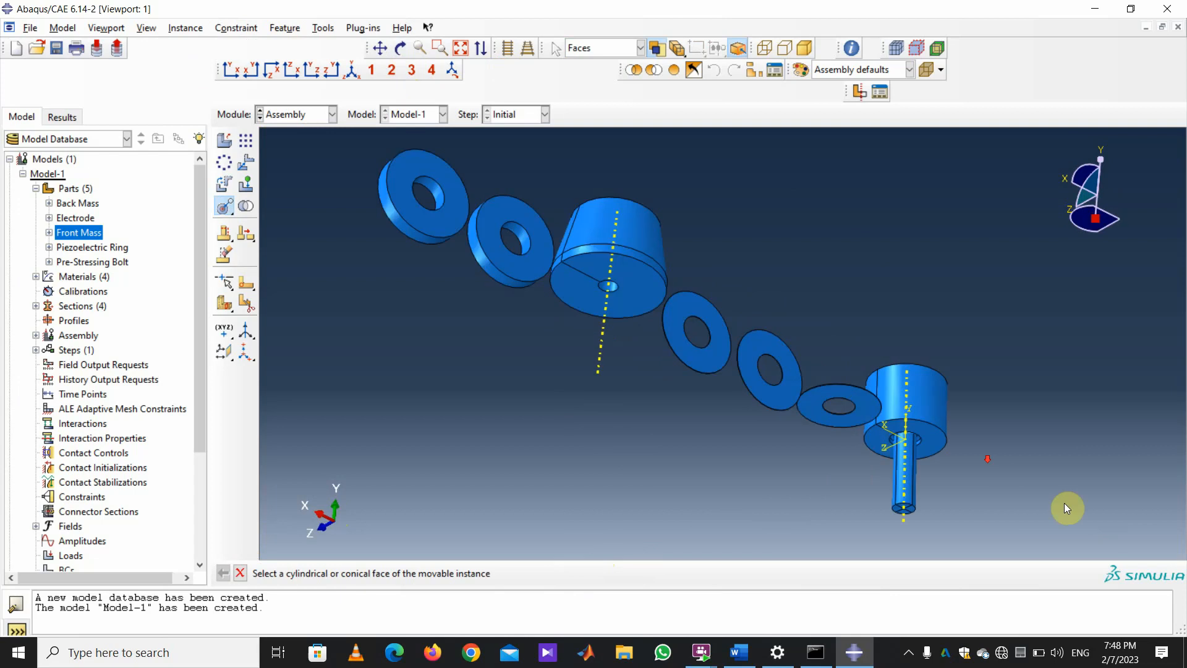
{"action": "scroll", "coordinate": [1085, 471], "scroll_direction": "up", "scroll_amount": 4}
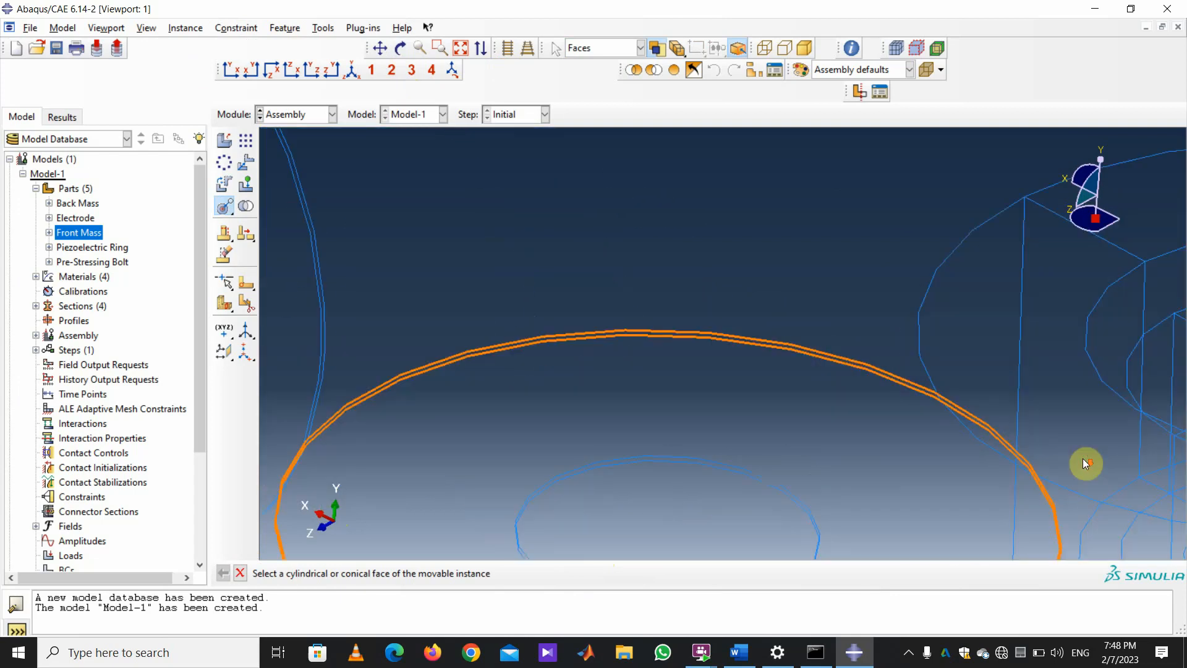
{"action": "left_click", "coordinate": [1059, 451]}
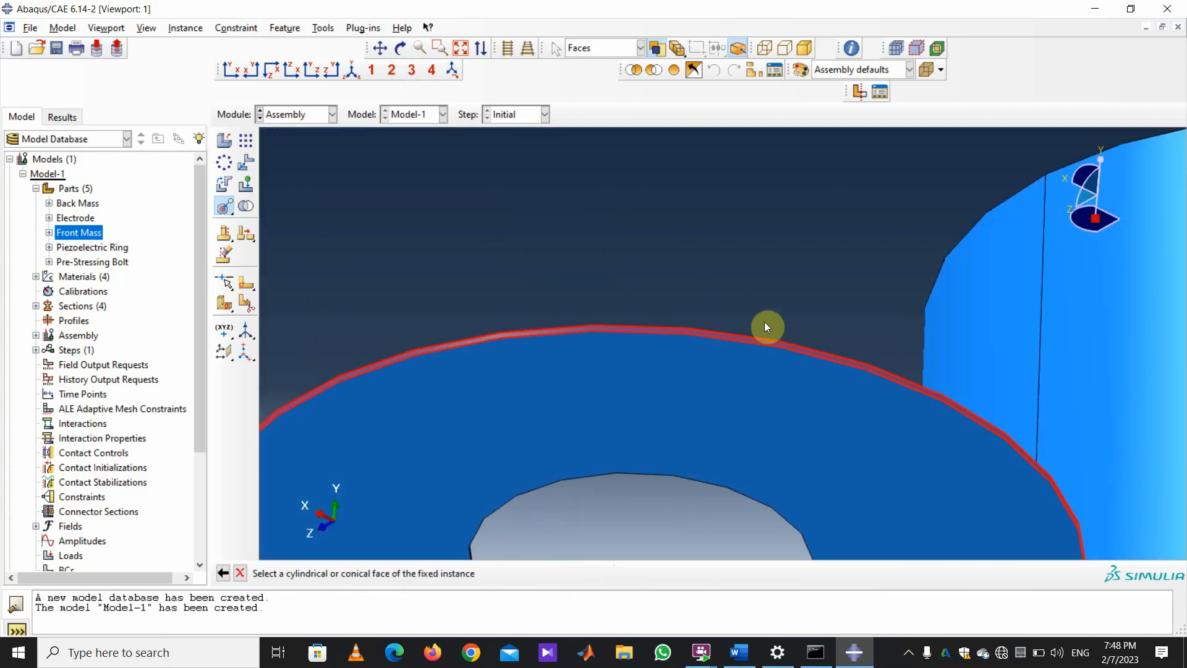
{"action": "scroll", "coordinate": [938, 389], "scroll_direction": "down", "scroll_amount": 8}
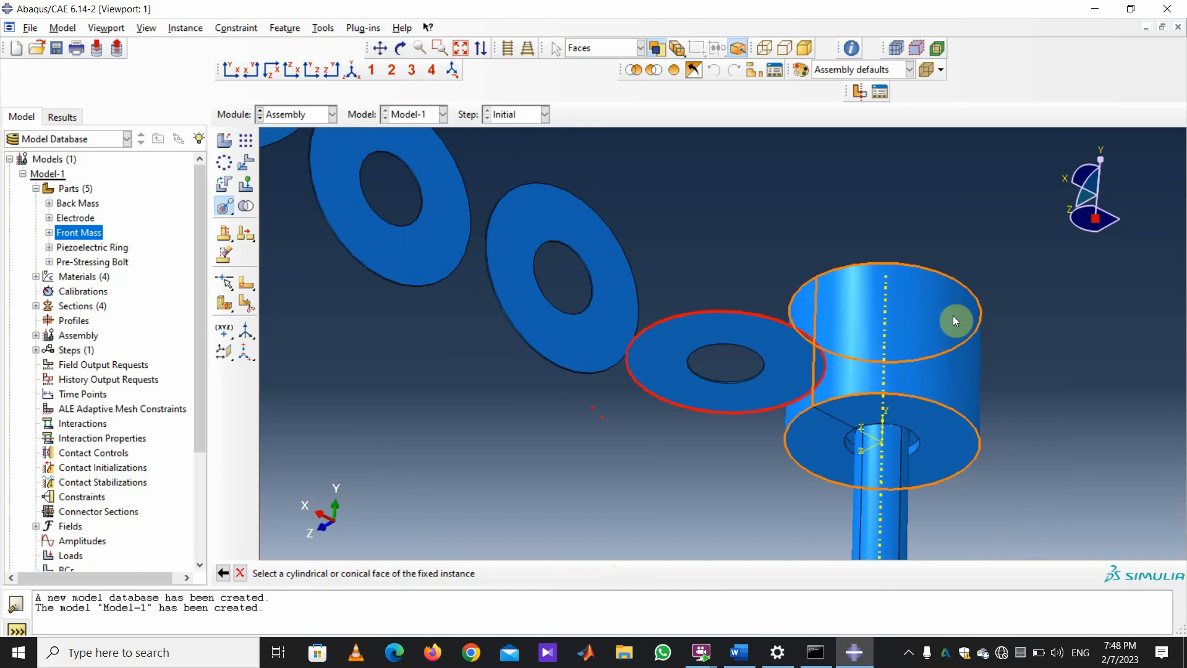
{"action": "left_click", "coordinate": [952, 317]}
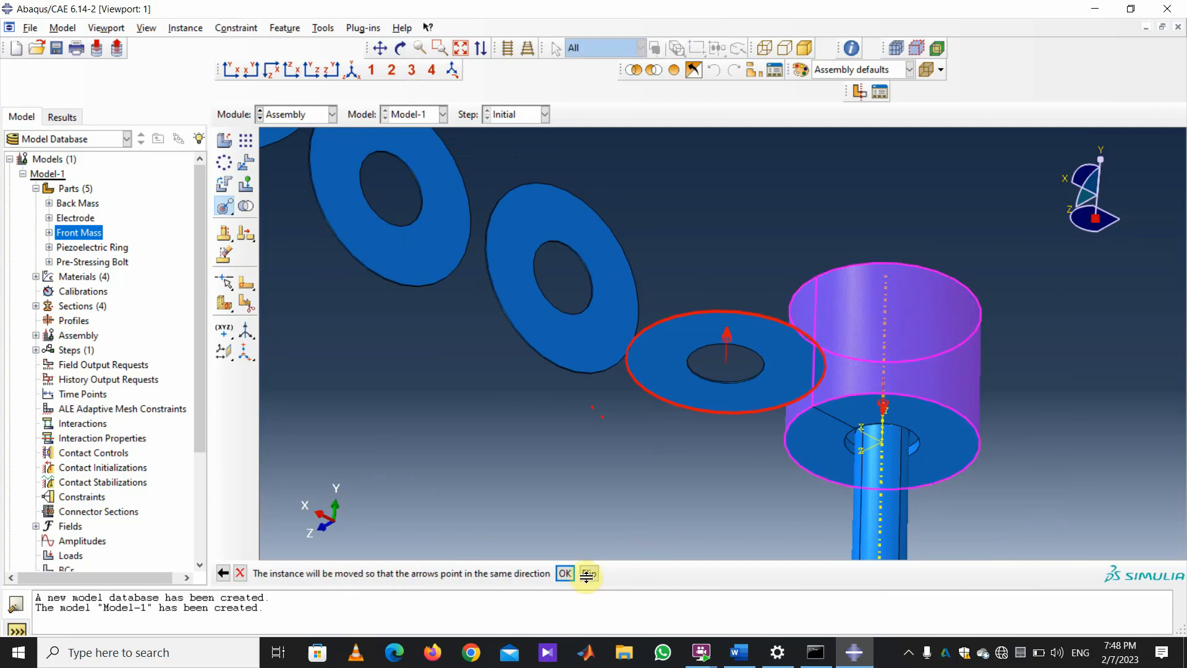
{"action": "left_click", "coordinate": [564, 573]}
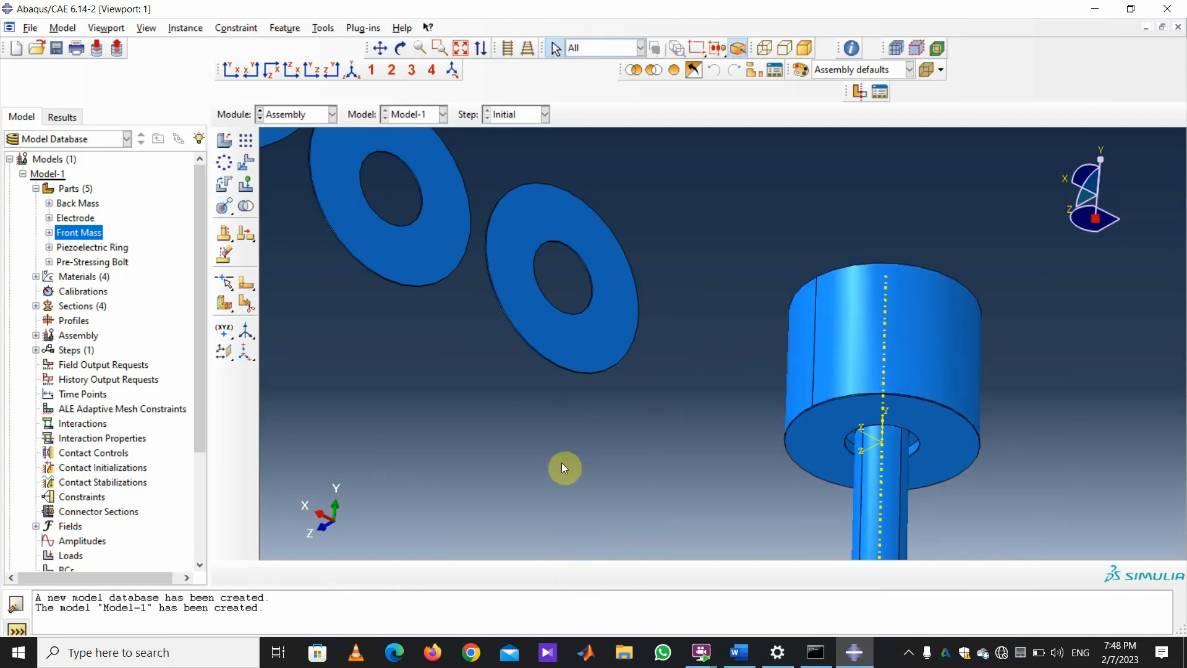
{"action": "scroll", "coordinate": [609, 494], "scroll_direction": "down", "scroll_amount": 10}
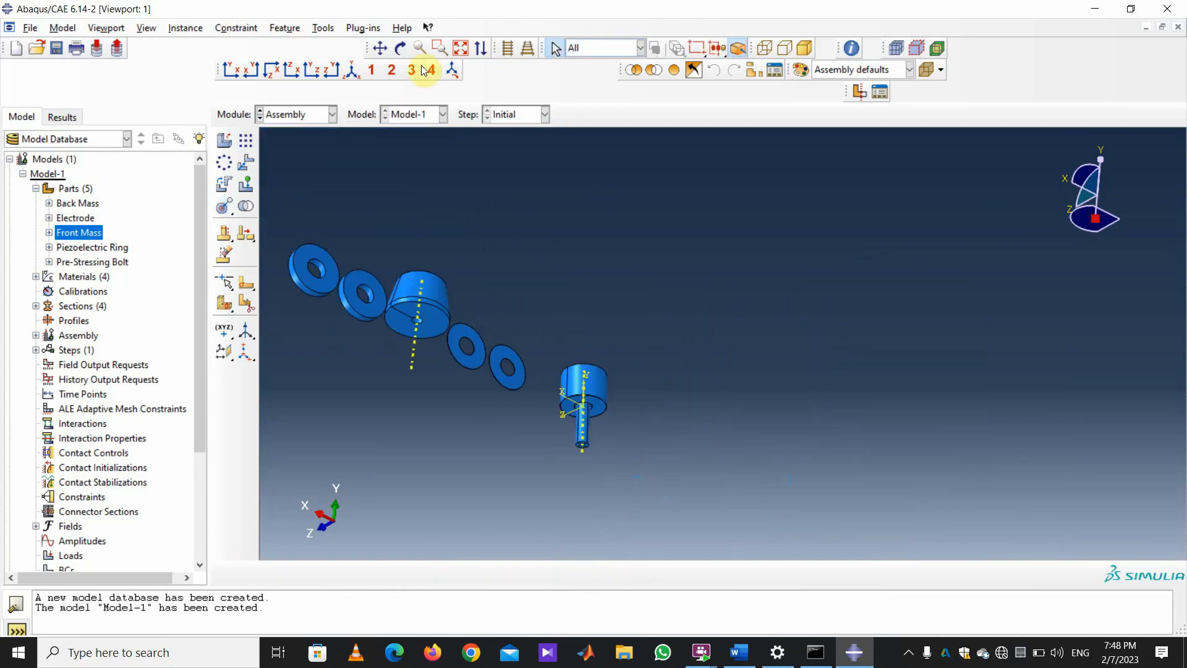
{"action": "left_click", "coordinate": [401, 47]}
{"action": "left_click_drag", "start_coordinate": [495, 257], "coordinate": [842, 415]}
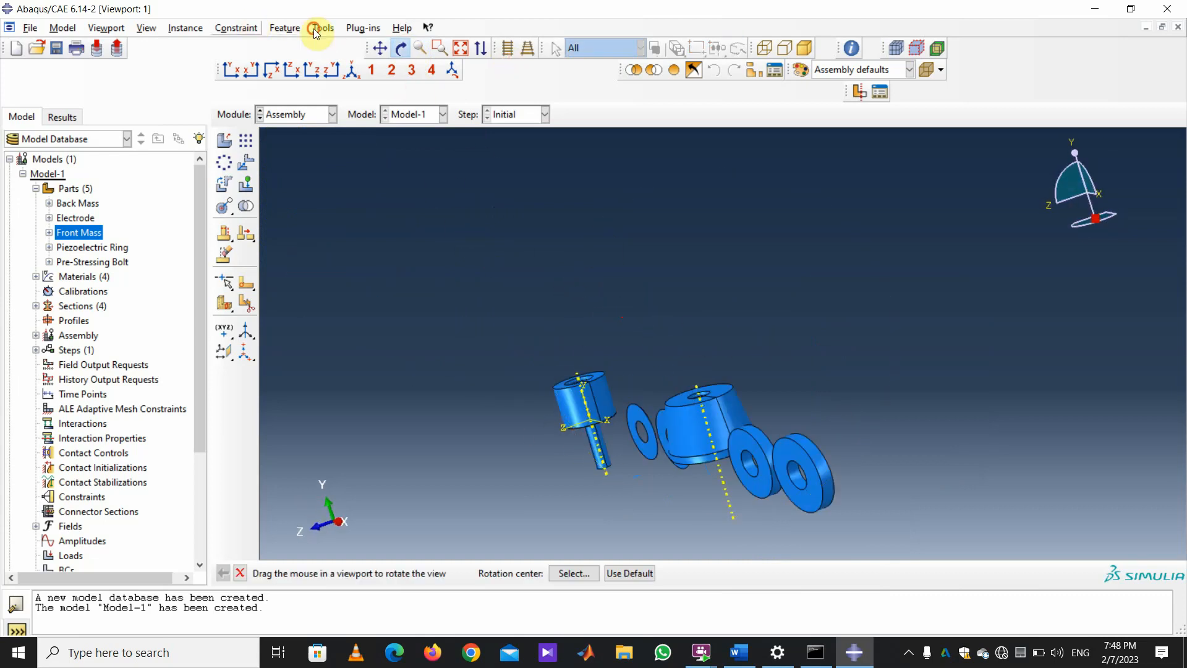
Mate the piezoelectric ring's face to the front mass face, flipped, at distance 0.0.
{"action": "left_click", "coordinate": [236, 28]}
{"action": "left_click", "coordinate": [291, 58]}
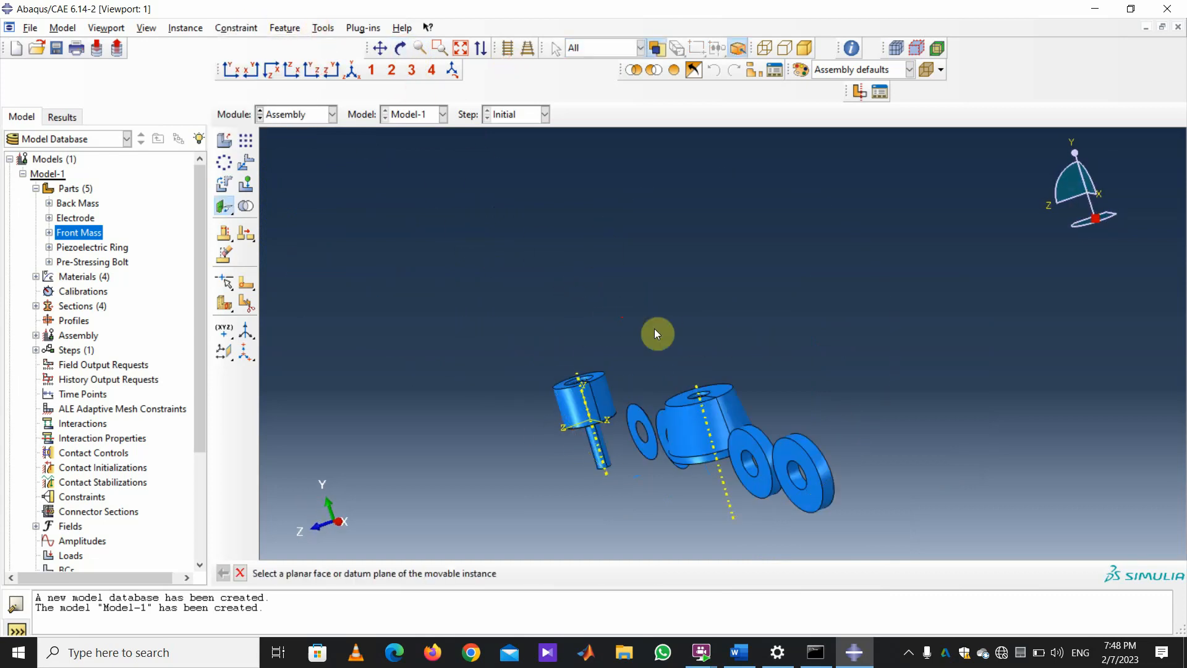
{"action": "left_click", "coordinate": [742, 449]}
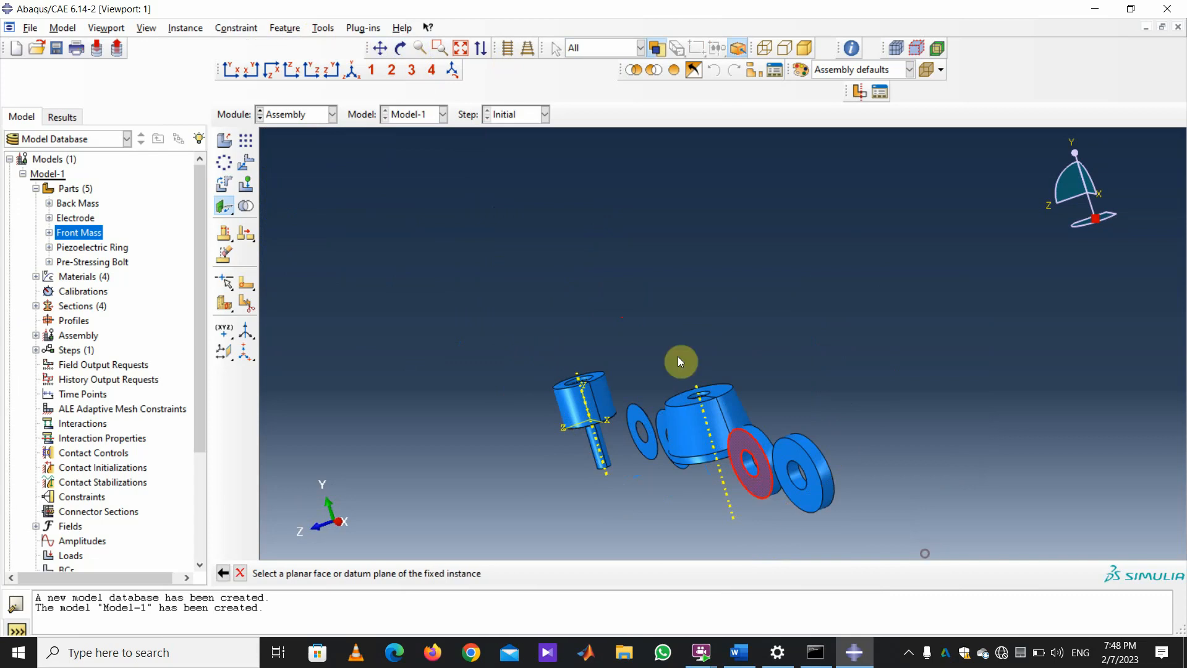
{"action": "left_click", "coordinate": [400, 47]}
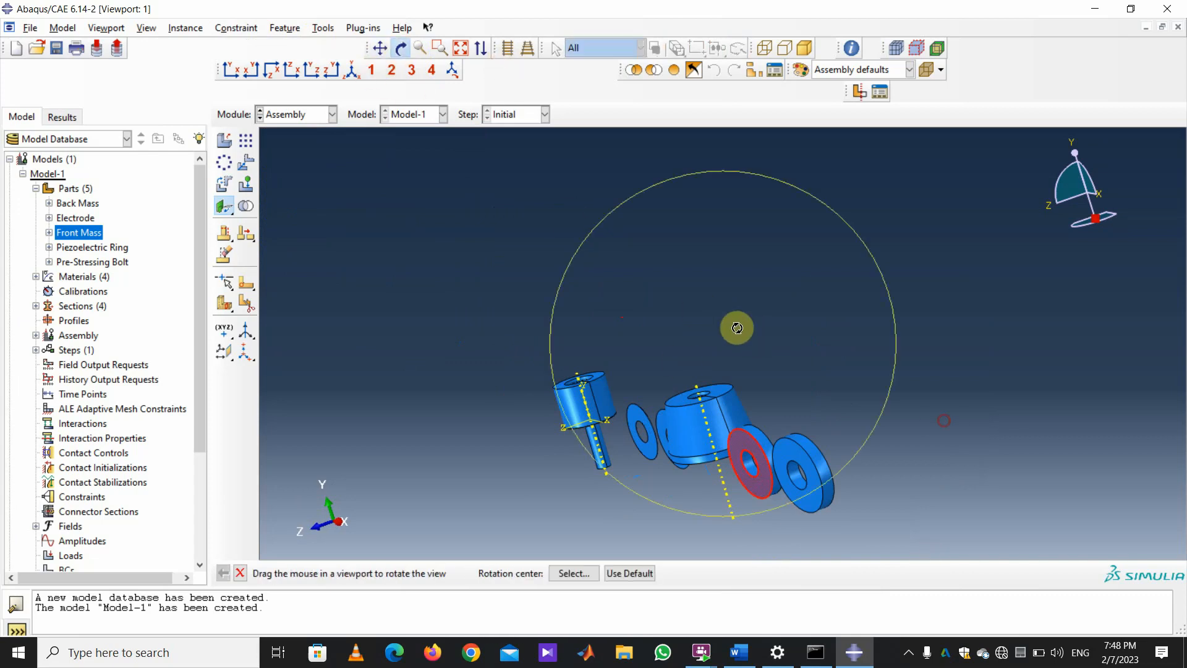
{"action": "left_click_drag", "start_coordinate": [736, 326], "coordinate": [594, 296]}
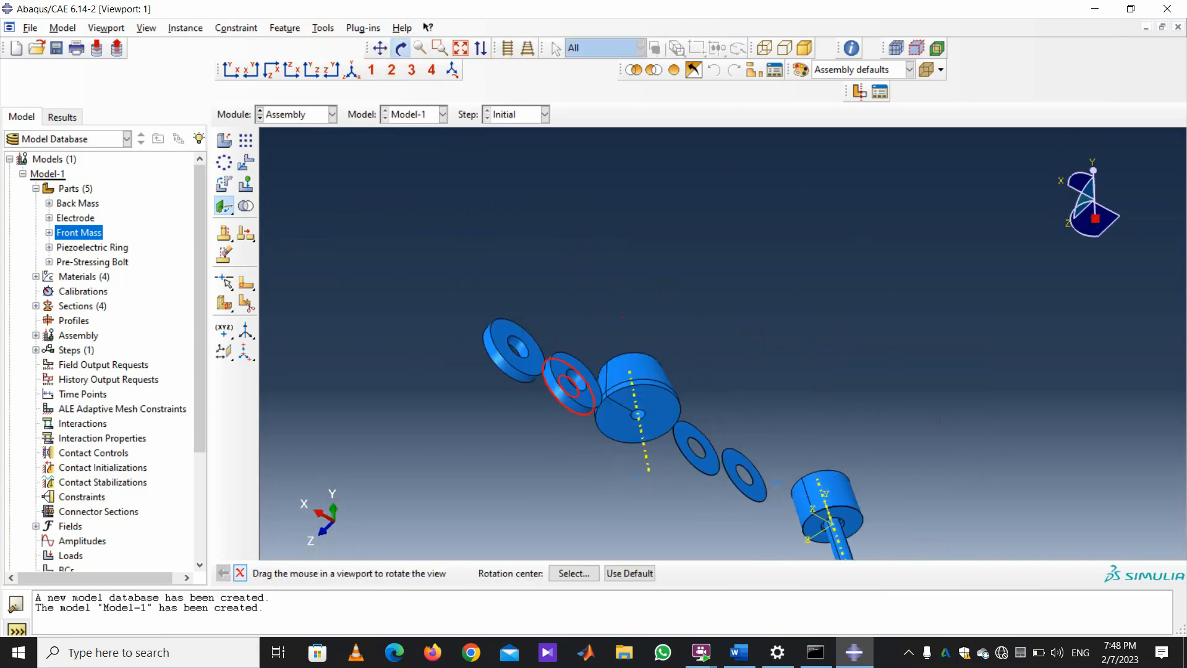
{"action": "left_click", "coordinate": [240, 574]}
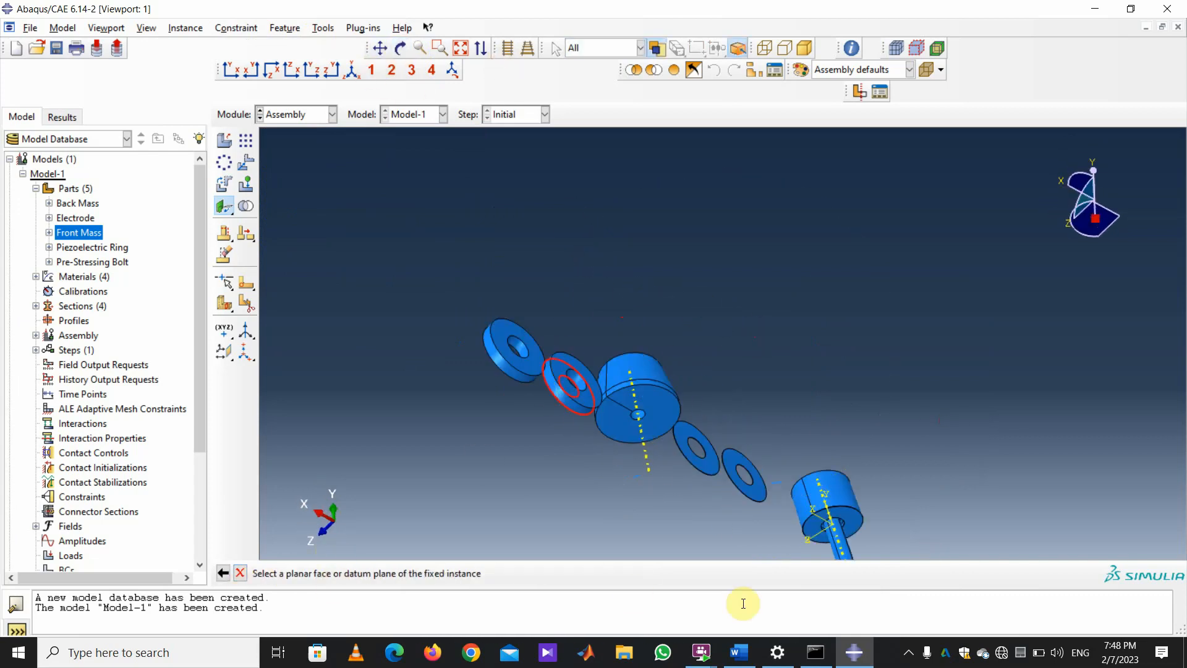
{"action": "left_click", "coordinate": [858, 520]}
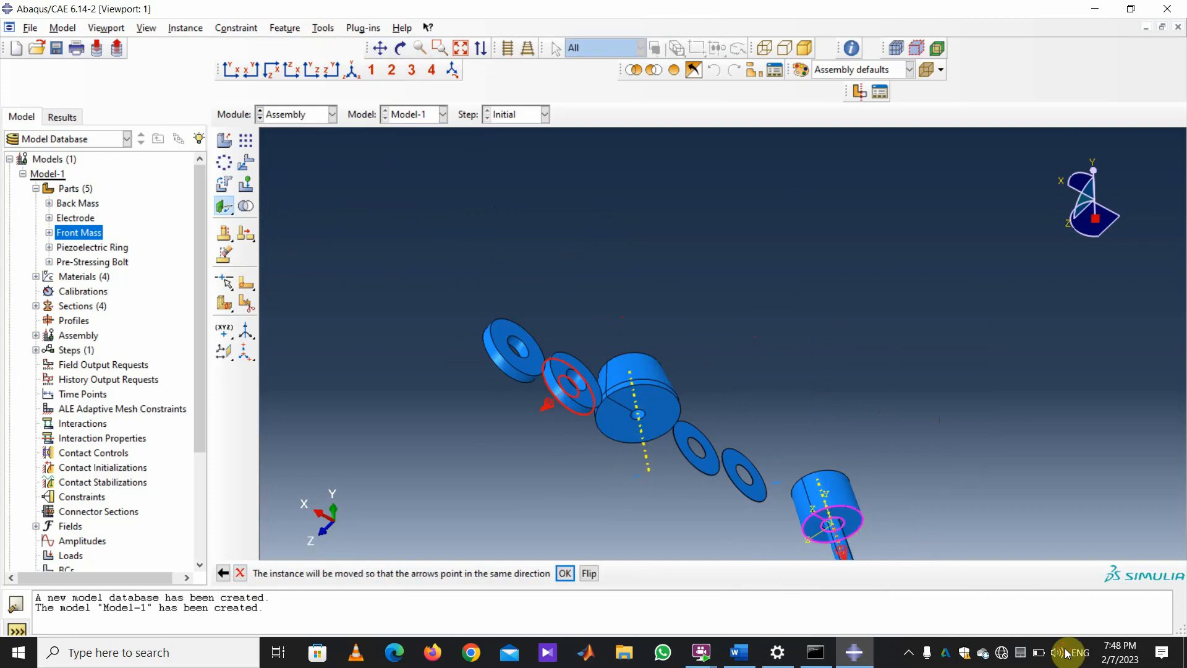
{"action": "left_click", "coordinate": [587, 573]}
{"action": "left_click", "coordinate": [565, 573]}
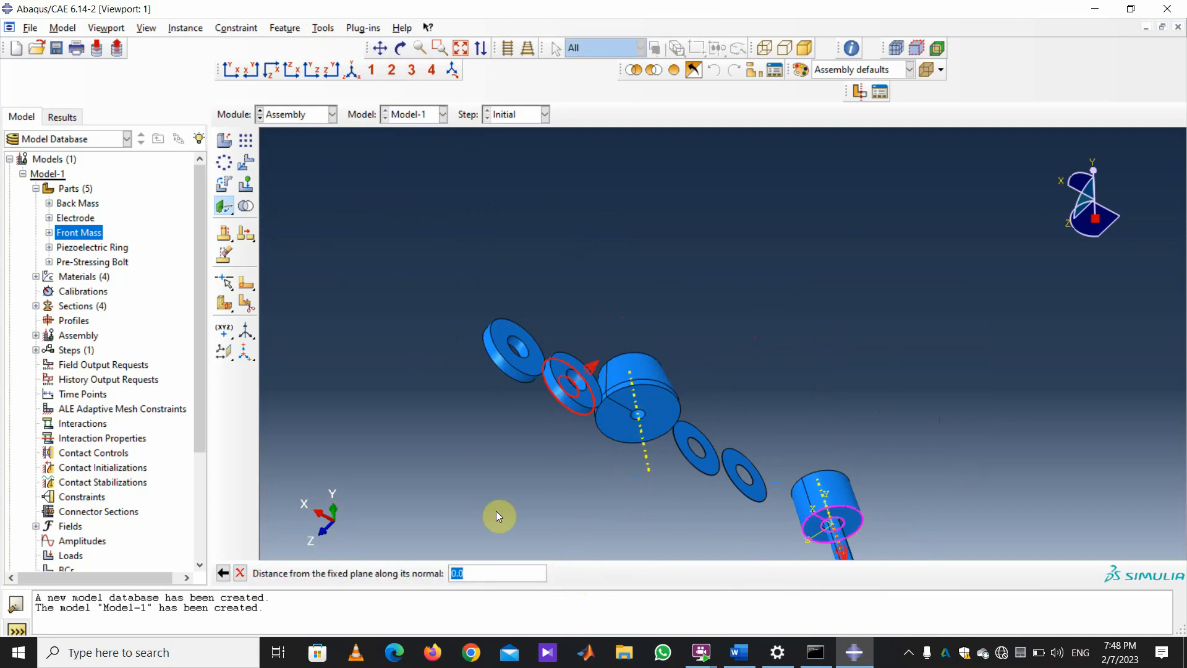
{"action": "key", "text": "Return"}
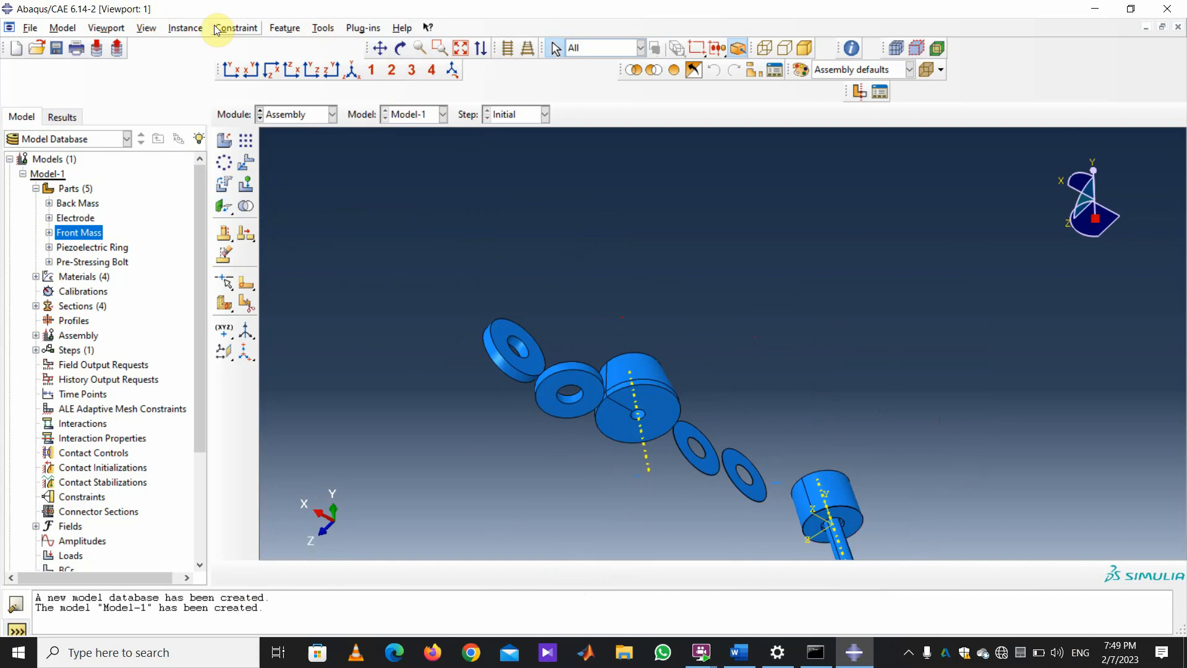
Add a coaxial constraint aligning the ring's cylindrical face with the bolt's cylinder.
{"action": "left_click", "coordinate": [216, 28]}
{"action": "left_click", "coordinate": [251, 103]}
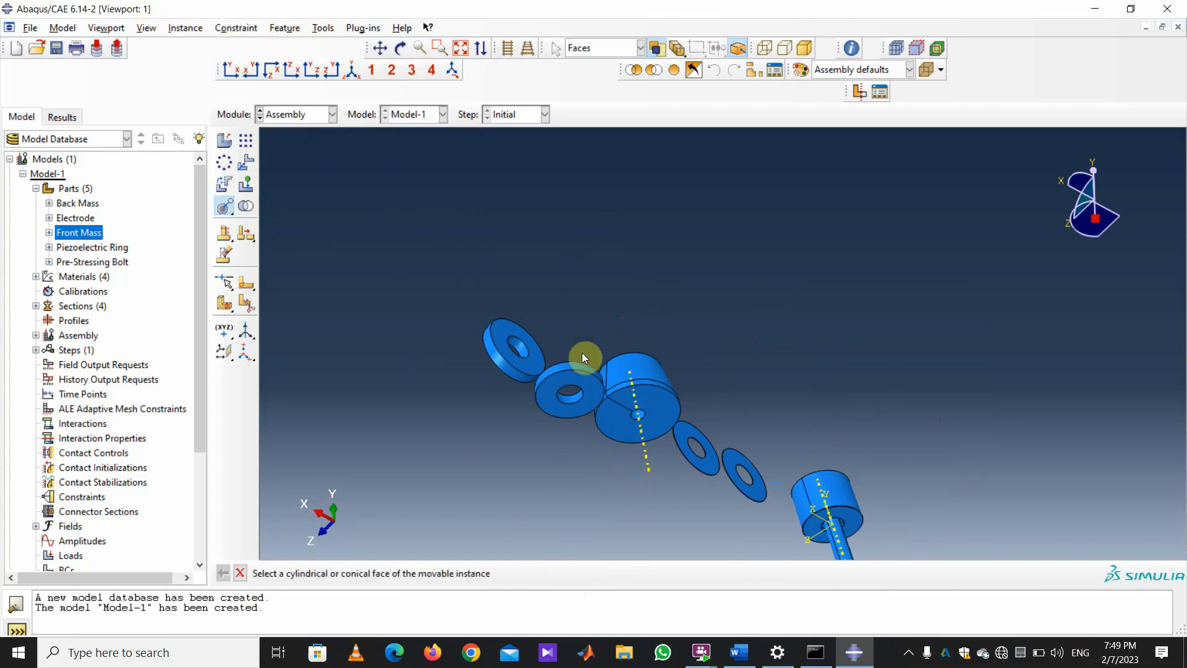
{"action": "scroll", "coordinate": [579, 358], "scroll_direction": "up", "scroll_amount": 2}
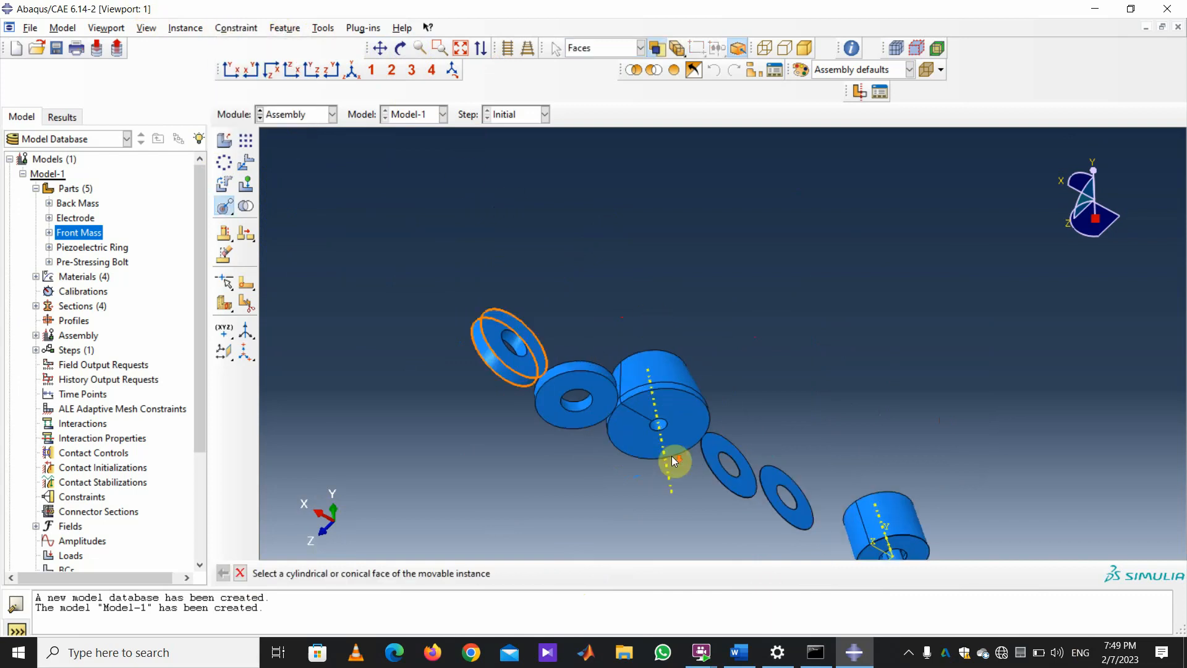
{"action": "left_click", "coordinate": [575, 364]}
{"action": "scroll", "coordinate": [711, 455], "scroll_direction": "down", "scroll_amount": 2}
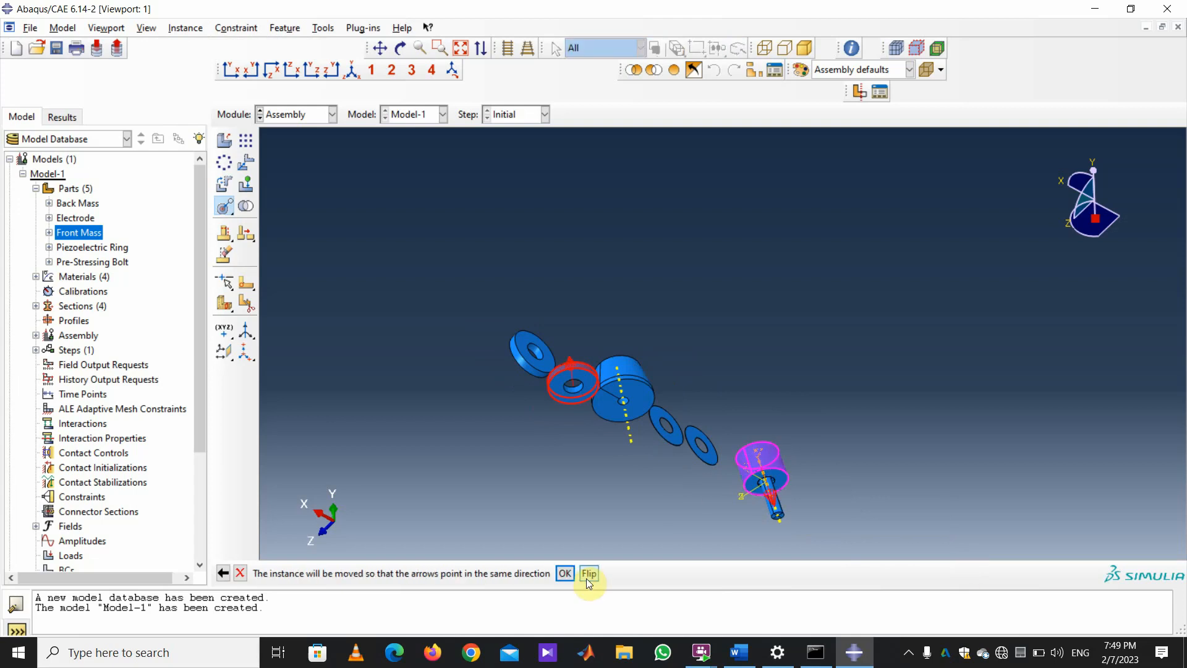
{"action": "left_click", "coordinate": [574, 573]}
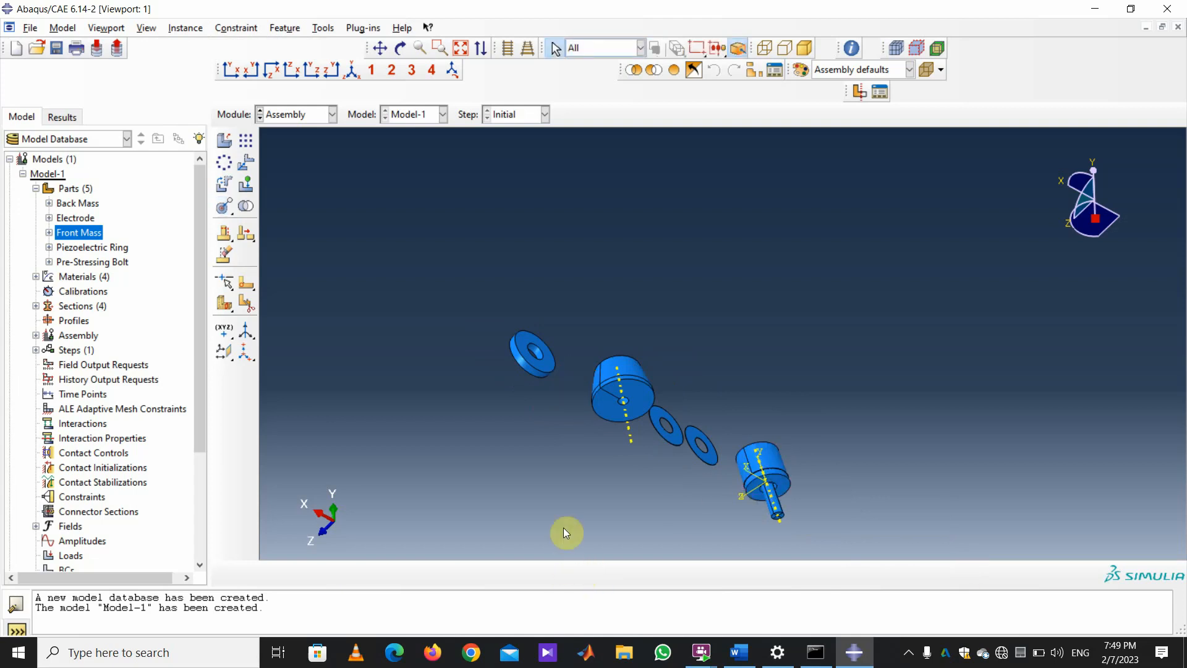
Seat the ring flush on the cylinder's end face with a flipped face-to-face constraint at 0.0 distance.
{"action": "left_click", "coordinate": [401, 47]}
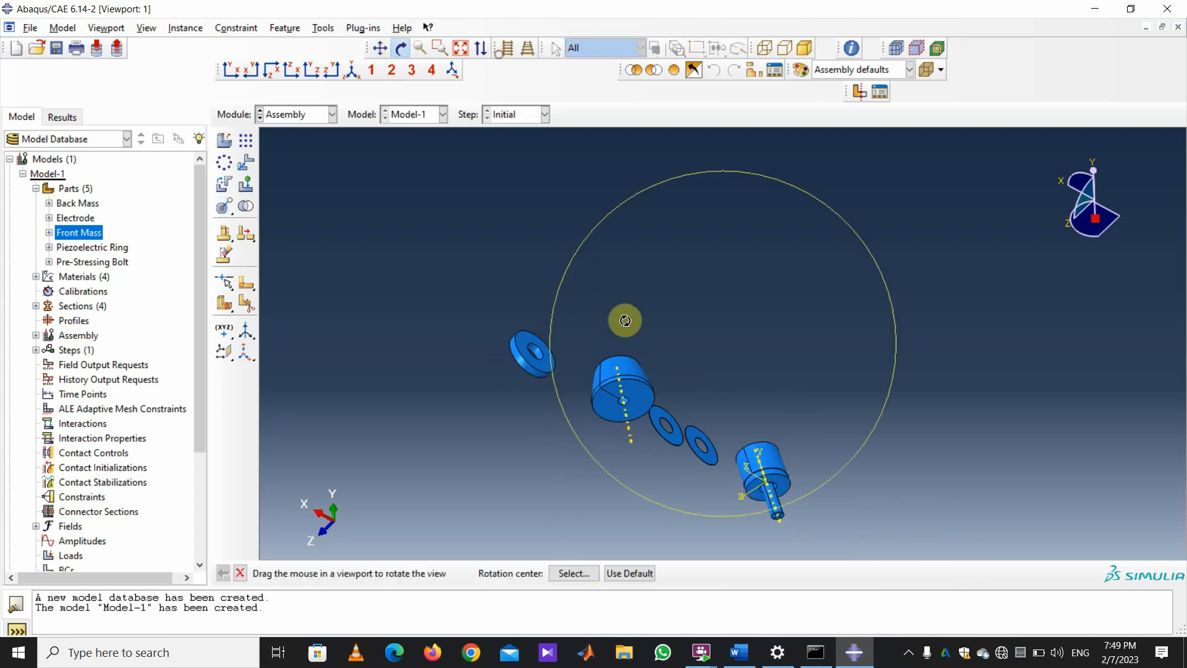
{"action": "left_click_drag", "start_coordinate": [651, 340], "coordinate": [857, 399]}
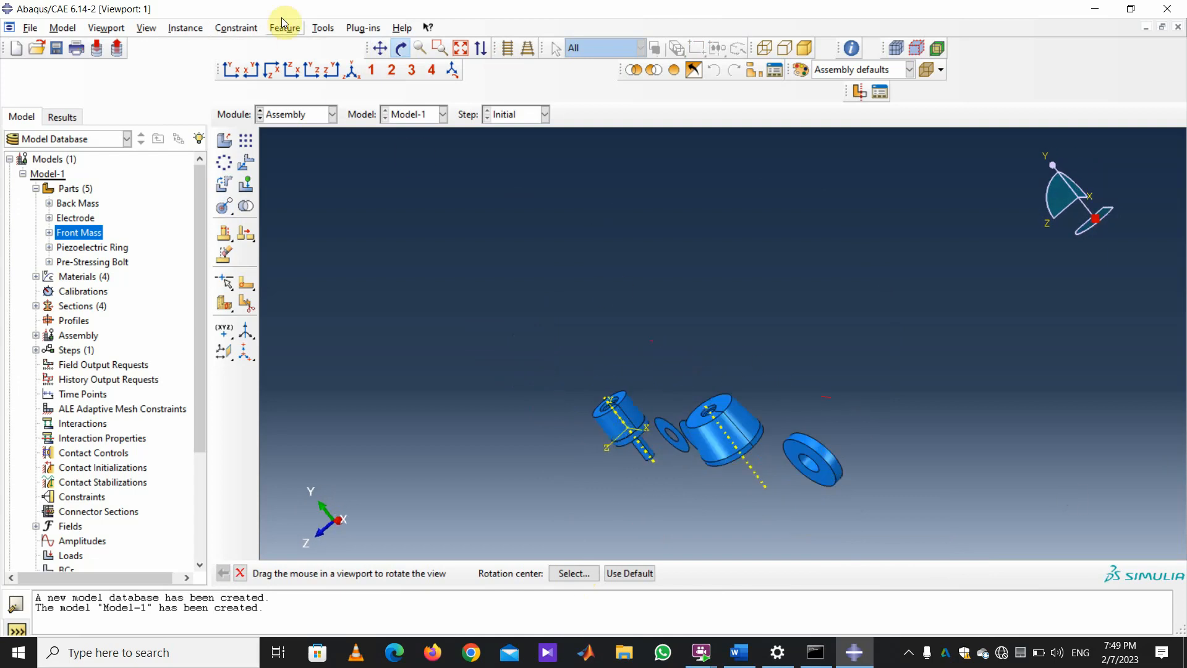
{"action": "left_click", "coordinate": [237, 28]}
{"action": "left_click", "coordinate": [252, 60]}
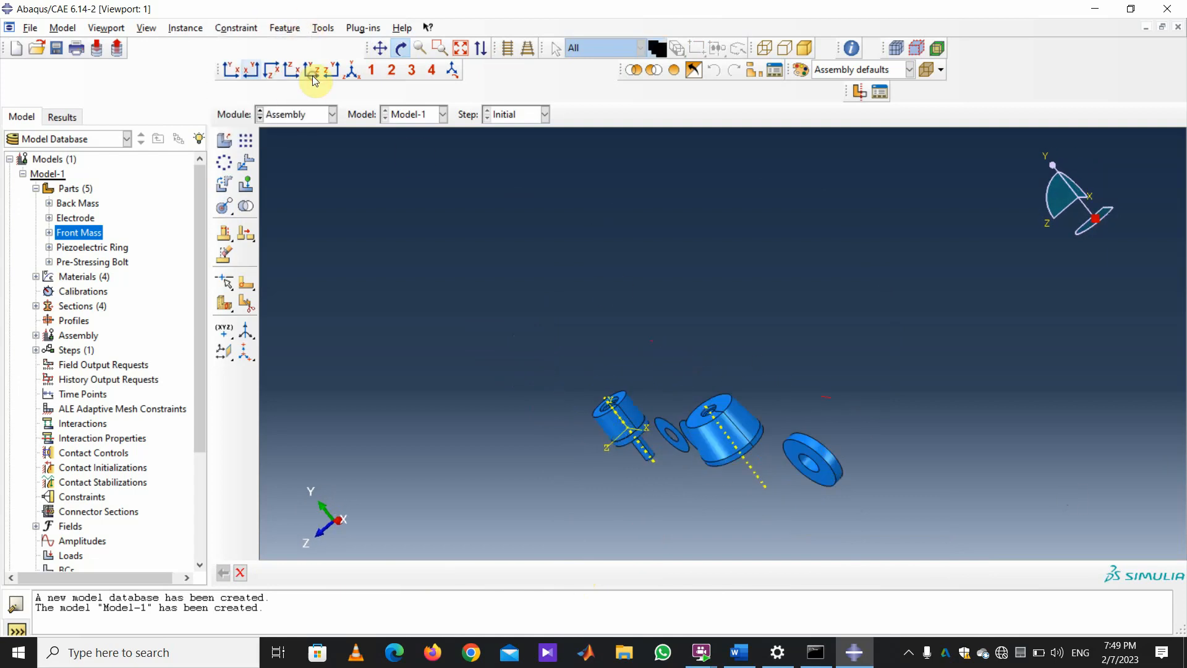
{"action": "scroll", "coordinate": [697, 438], "scroll_direction": "down", "scroll_amount": 3}
{"action": "left_click", "coordinate": [669, 439]}
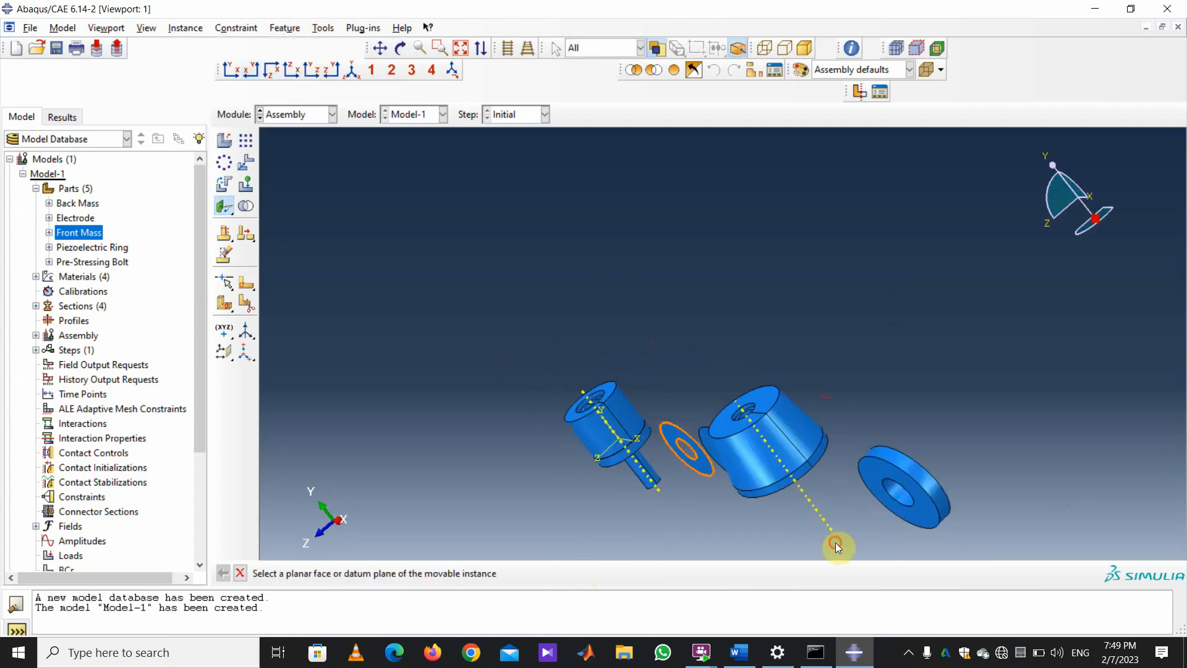
{"action": "left_click", "coordinate": [401, 47]}
{"action": "left_click_drag", "start_coordinate": [530, 194], "coordinate": [711, 408]}
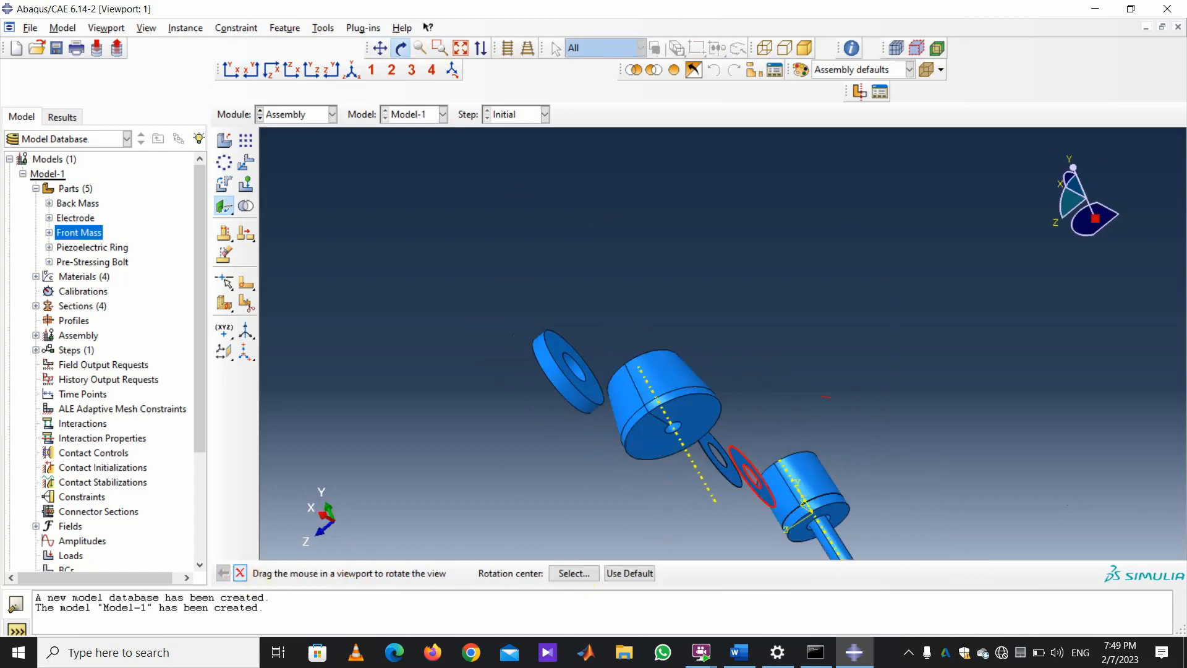
{"action": "left_click", "coordinate": [240, 572]}
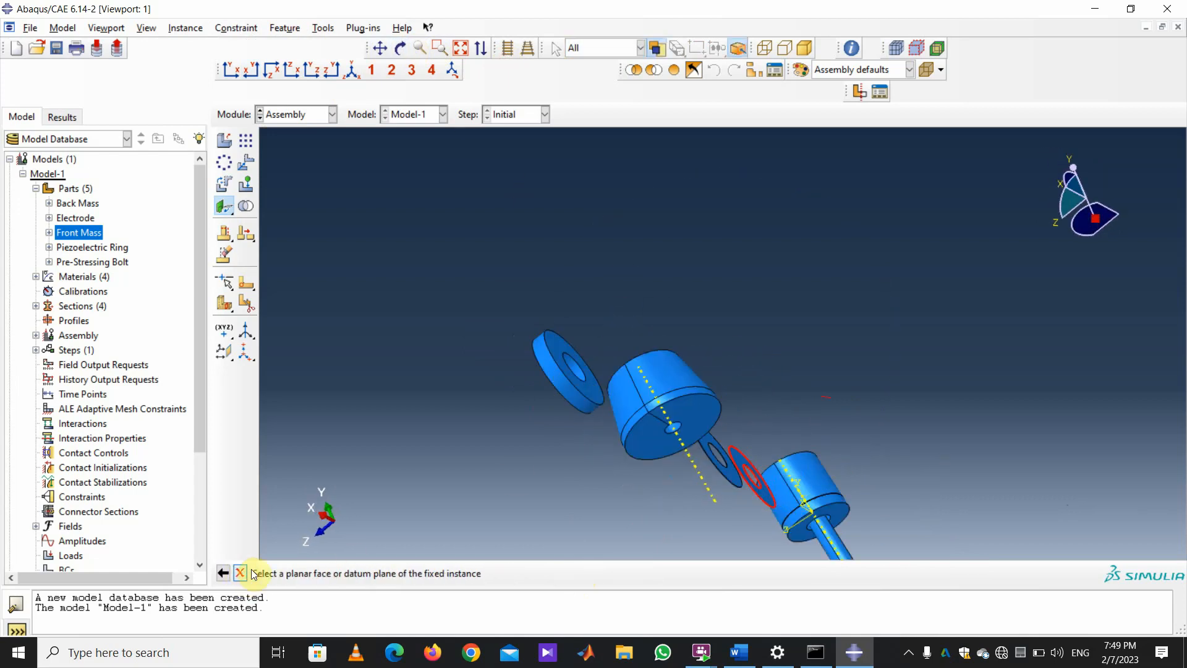
{"action": "left_click", "coordinate": [847, 507]}
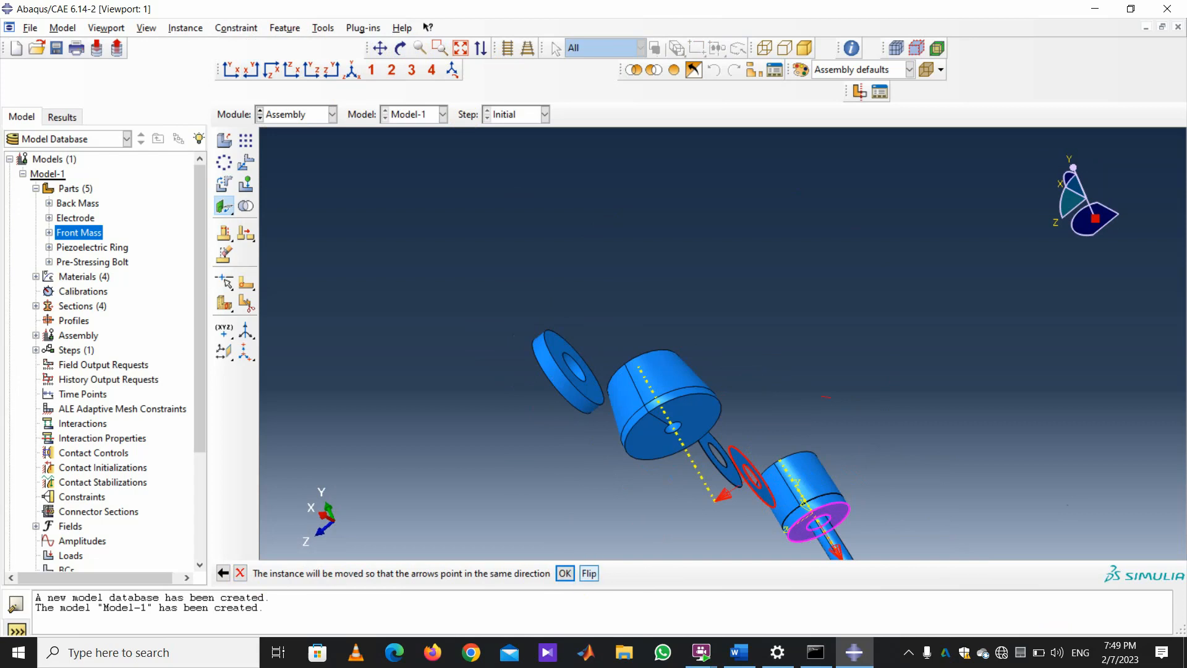
{"action": "left_click", "coordinate": [589, 574]}
{"action": "left_click", "coordinate": [565, 574]}
{"action": "key", "text": "Return"}
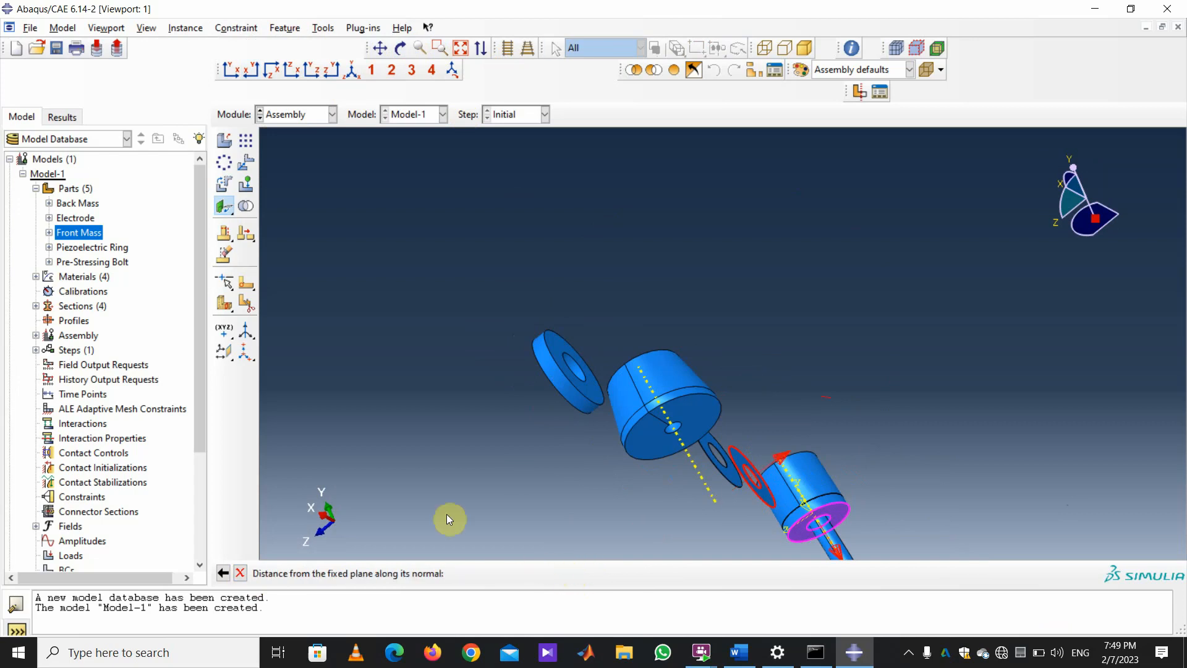
Constrain the next ring coaxially to the cylinder's curved face, flipping its direction.
{"action": "left_click", "coordinate": [235, 29]}
{"action": "left_click", "coordinate": [242, 106]}
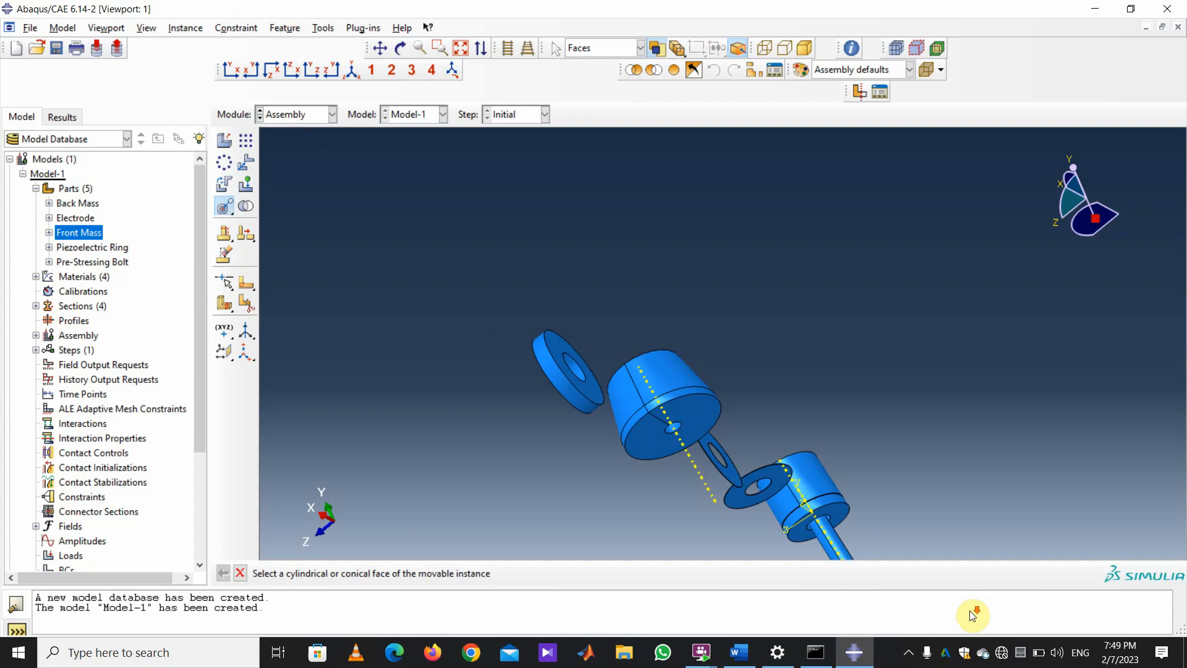
{"action": "scroll", "coordinate": [777, 492], "scroll_direction": "down", "scroll_amount": 10}
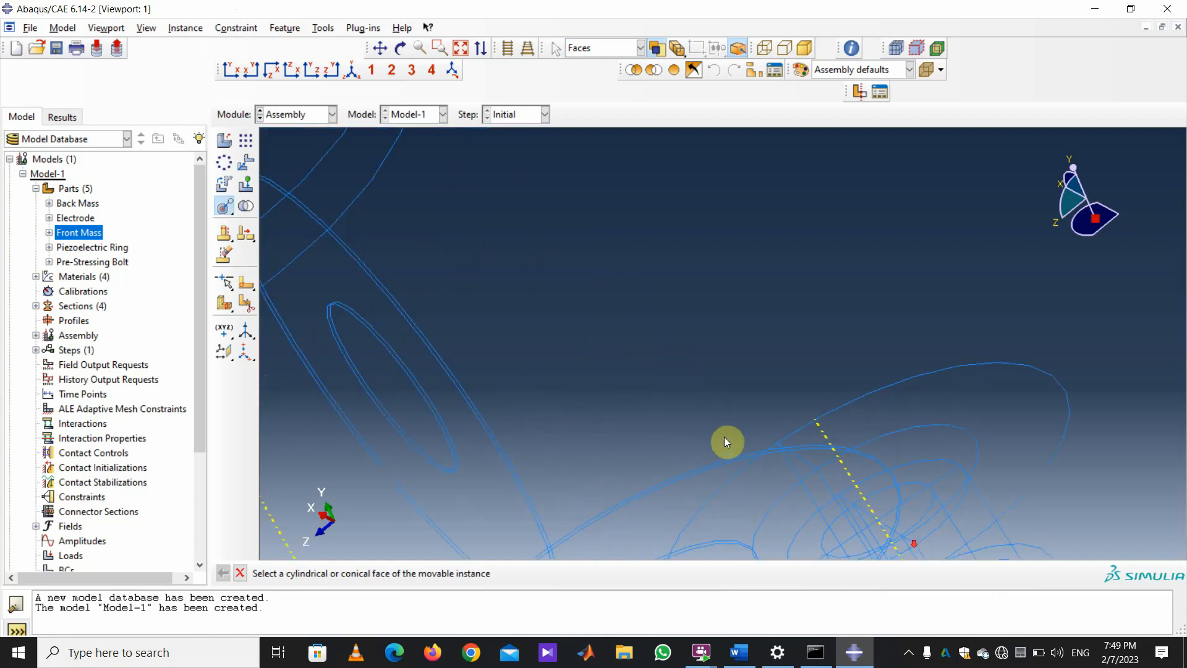
{"action": "scroll", "coordinate": [816, 495], "scroll_direction": "down", "scroll_amount": 3}
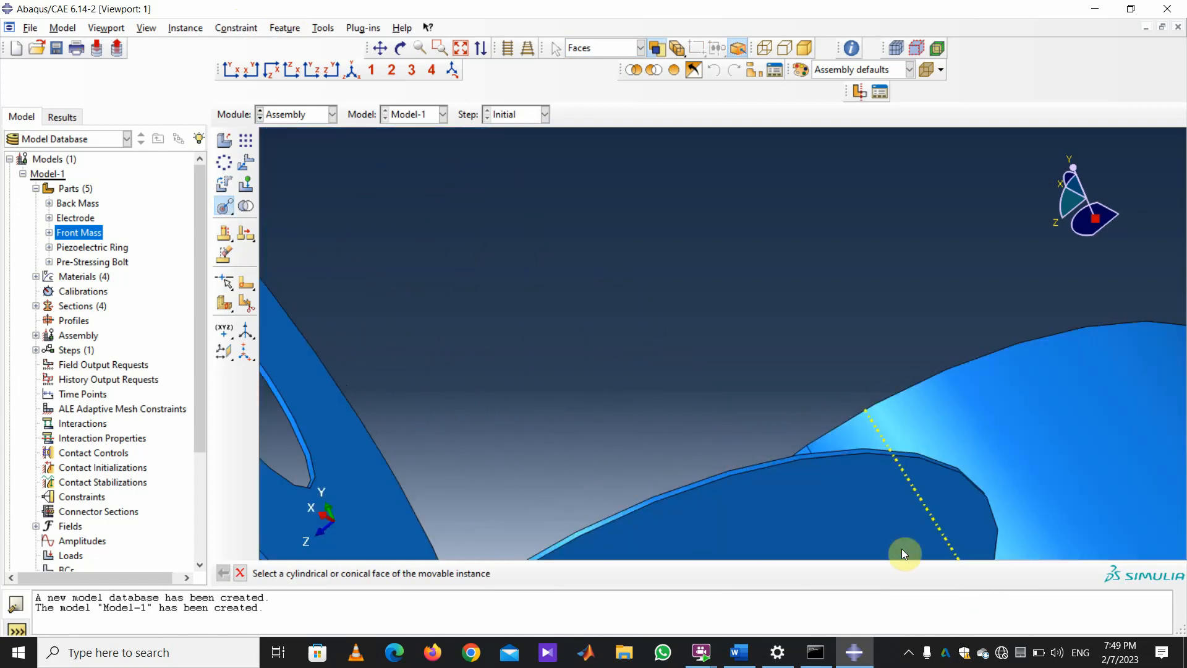
{"action": "left_click", "coordinate": [672, 491]}
{"action": "scroll", "coordinate": [819, 544], "scroll_direction": "up", "scroll_amount": 2}
{"action": "scroll", "coordinate": [818, 541], "scroll_direction": "up", "scroll_amount": 5}
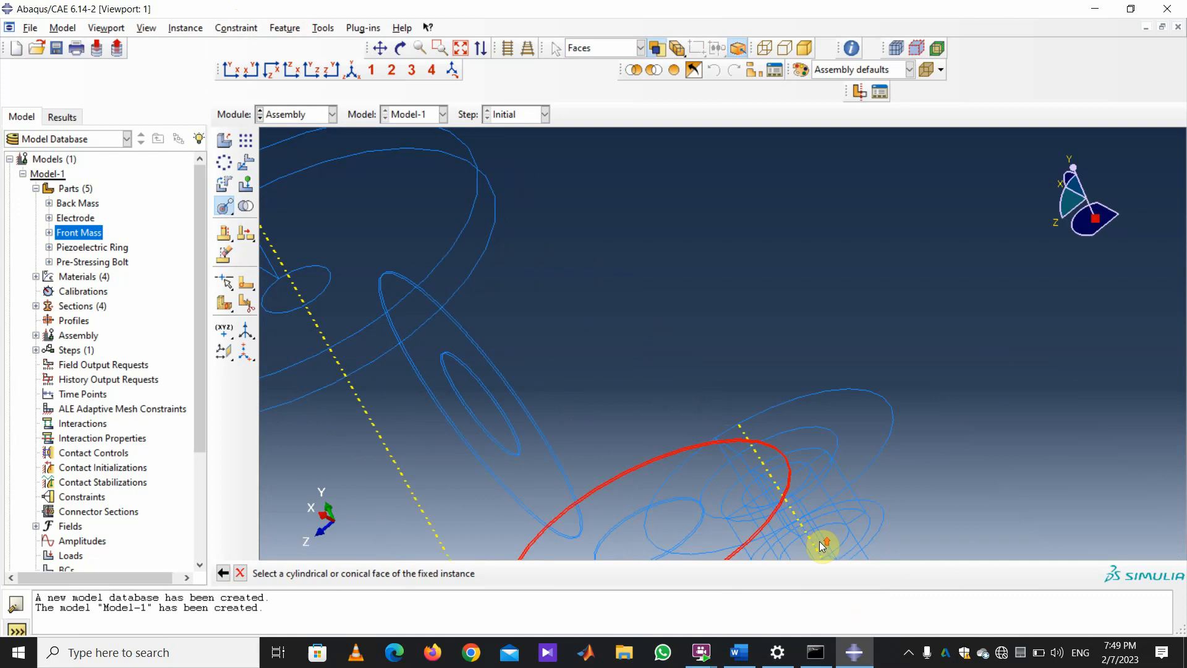
{"action": "left_click", "coordinate": [745, 445]}
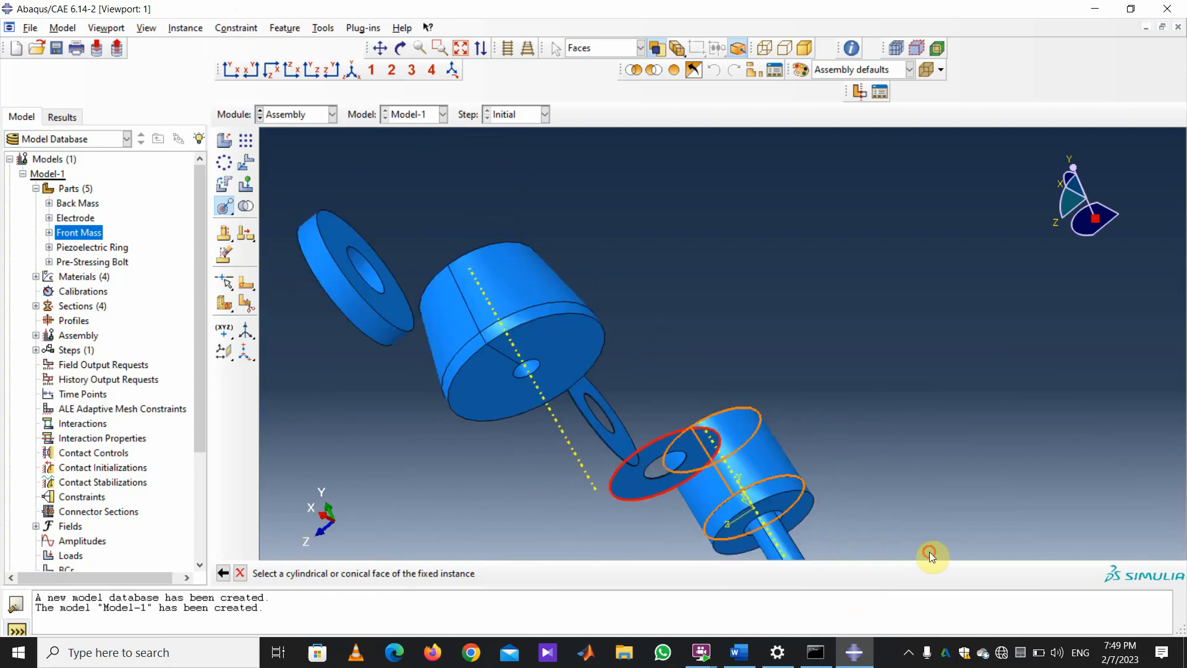
{"action": "left_click", "coordinate": [589, 575]}
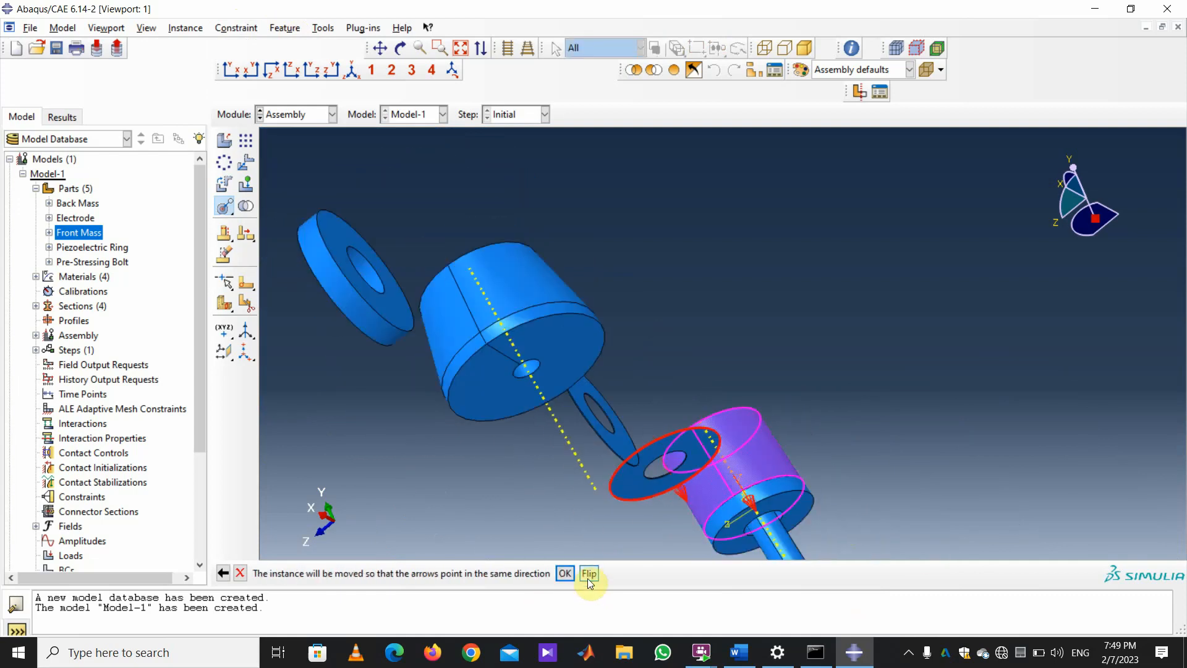
{"action": "left_click", "coordinate": [566, 573]}
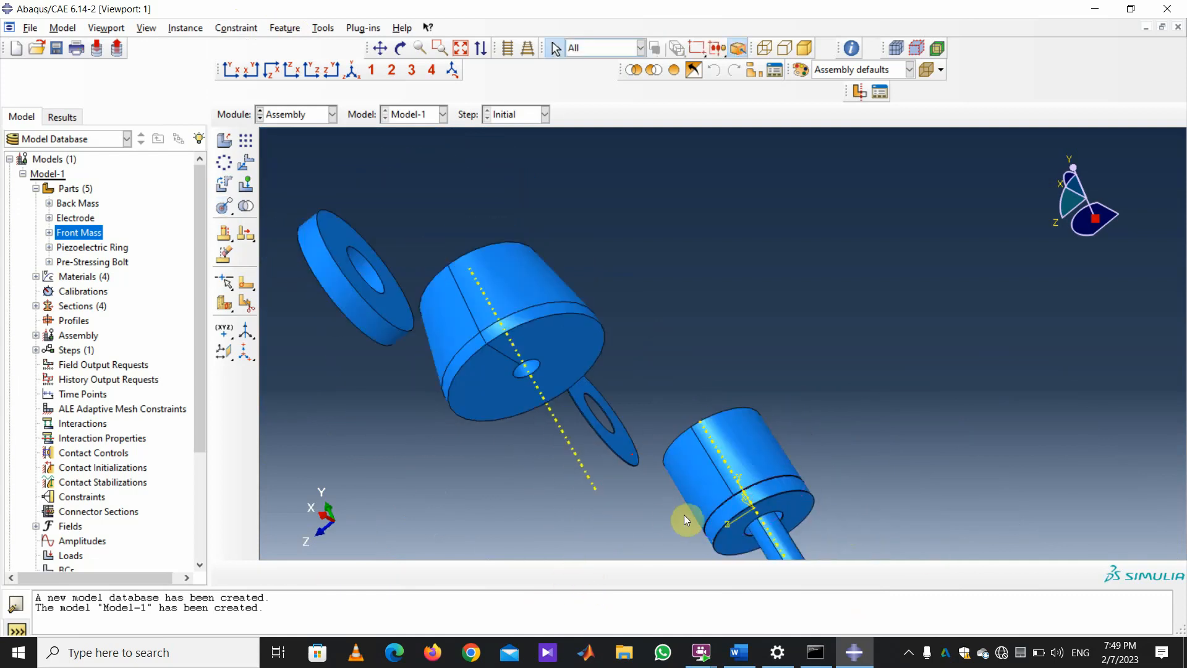
Zoom in and select the ring at the cylinder's lower end to check its placement.
{"action": "scroll", "coordinate": [780, 454], "scroll_direction": "up", "scroll_amount": 5}
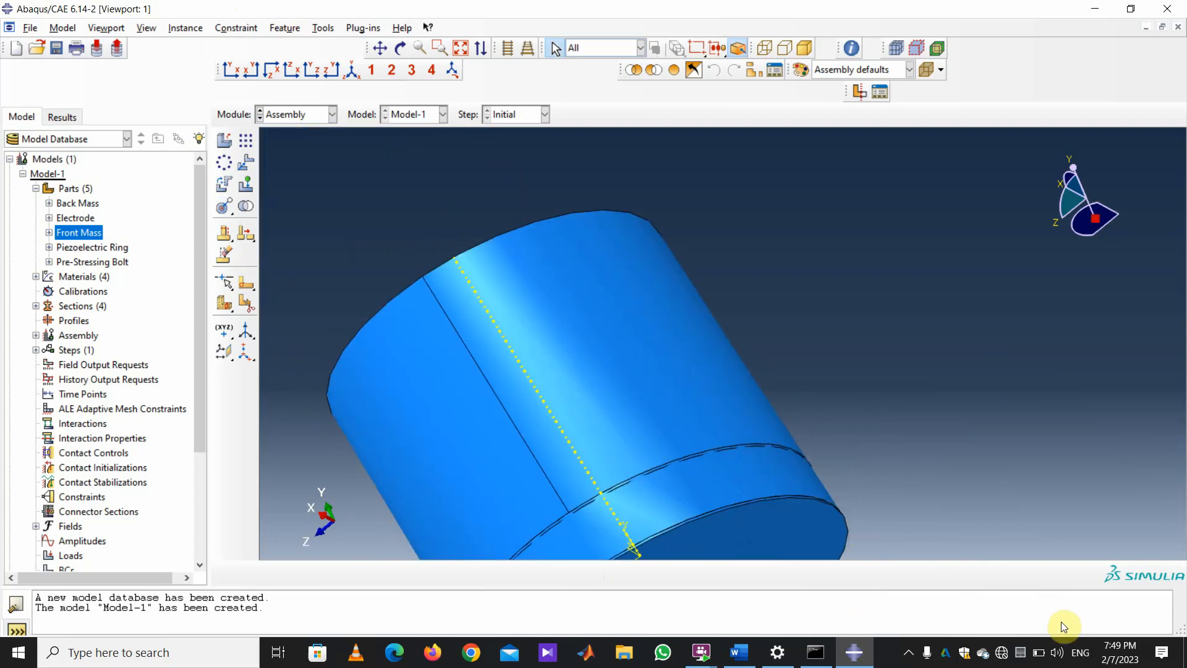
{"action": "left_click", "coordinate": [723, 477]}
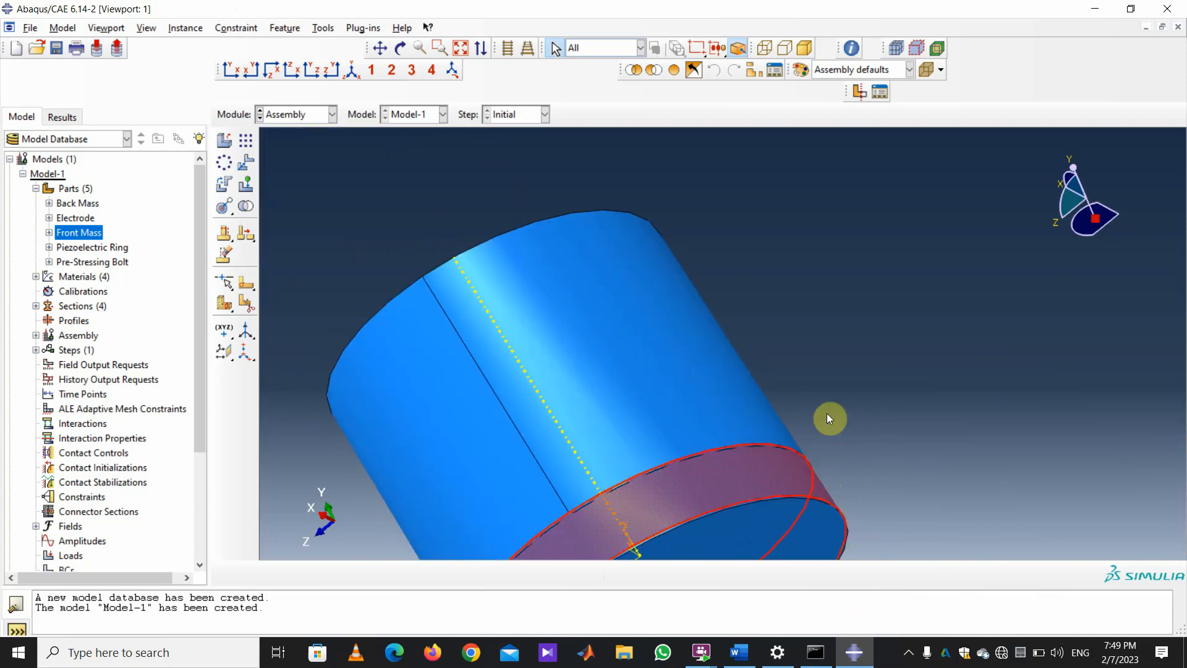
{"action": "left_click", "coordinate": [1050, 498]}
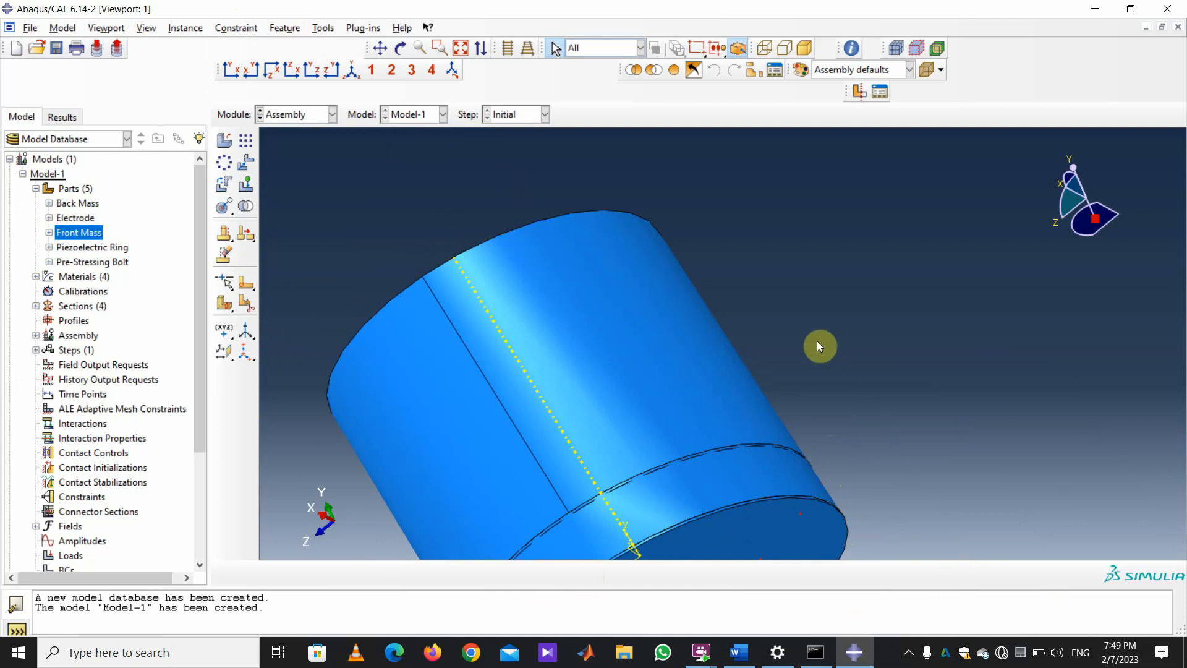
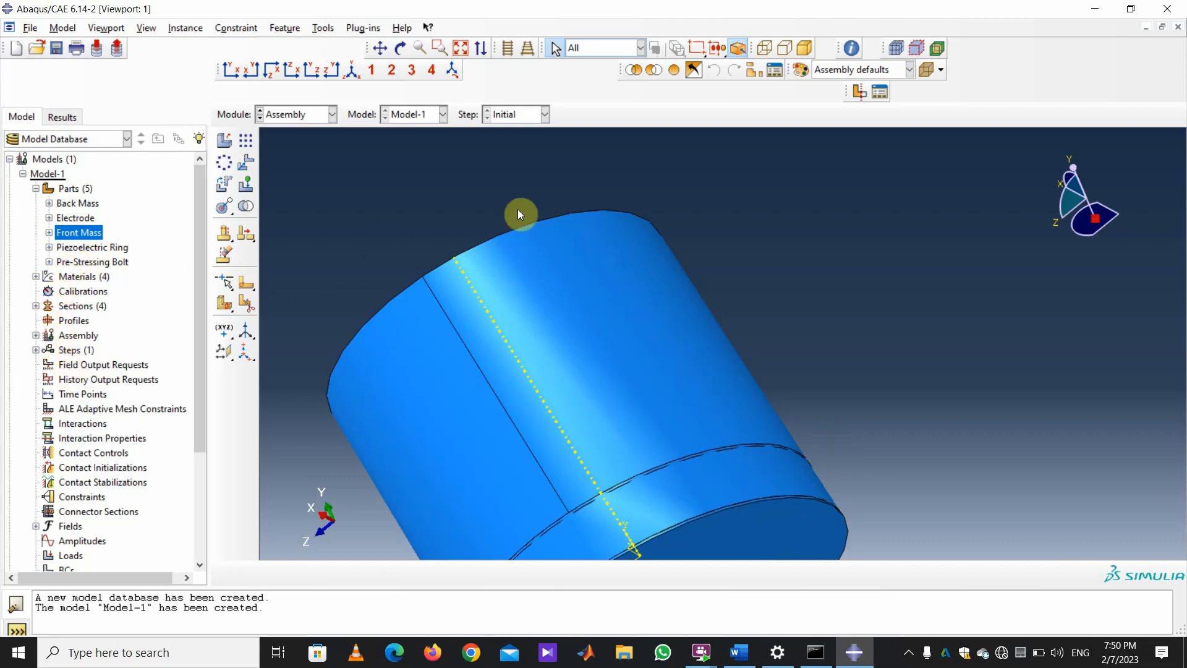
Expand the assembly's instances in the model tree and highlight Pre-Stressing Bolt-1.
{"action": "scroll", "coordinate": [834, 244], "scroll_direction": "down", "scroll_amount": 2}
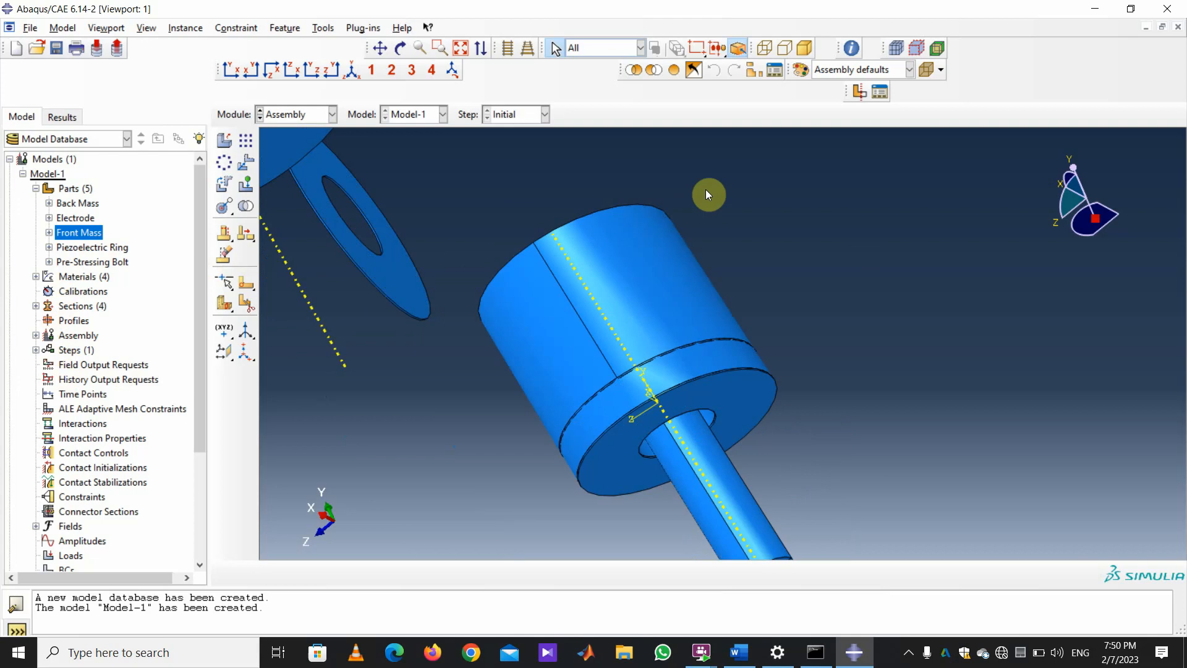
{"action": "scroll", "coordinate": [946, 247], "scroll_direction": "down", "scroll_amount": 2}
{"action": "scroll", "coordinate": [955, 362], "scroll_direction": "down", "scroll_amount": 3}
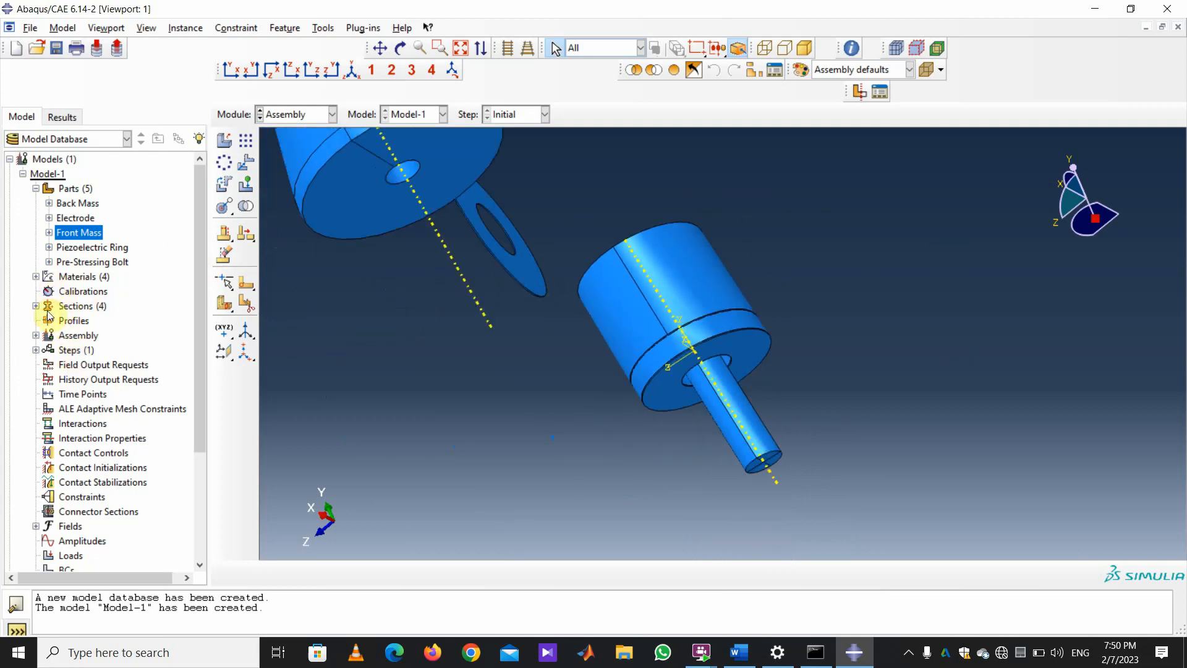
{"action": "left_click", "coordinate": [36, 336]}
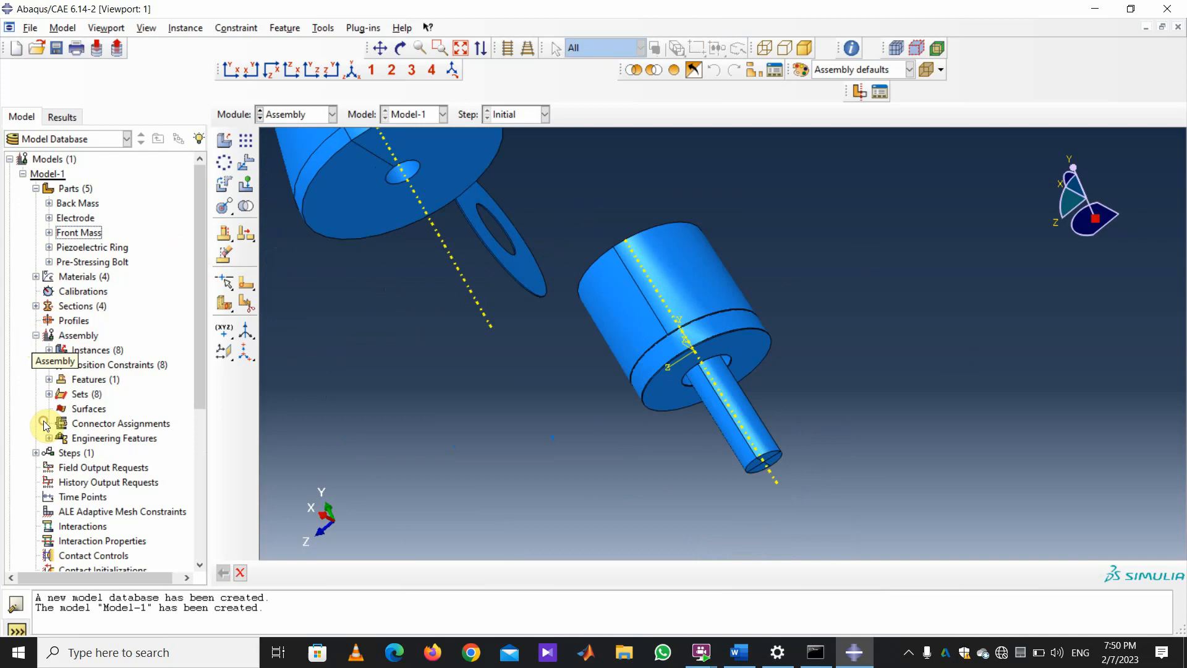
{"action": "left_click", "coordinate": [49, 350]}
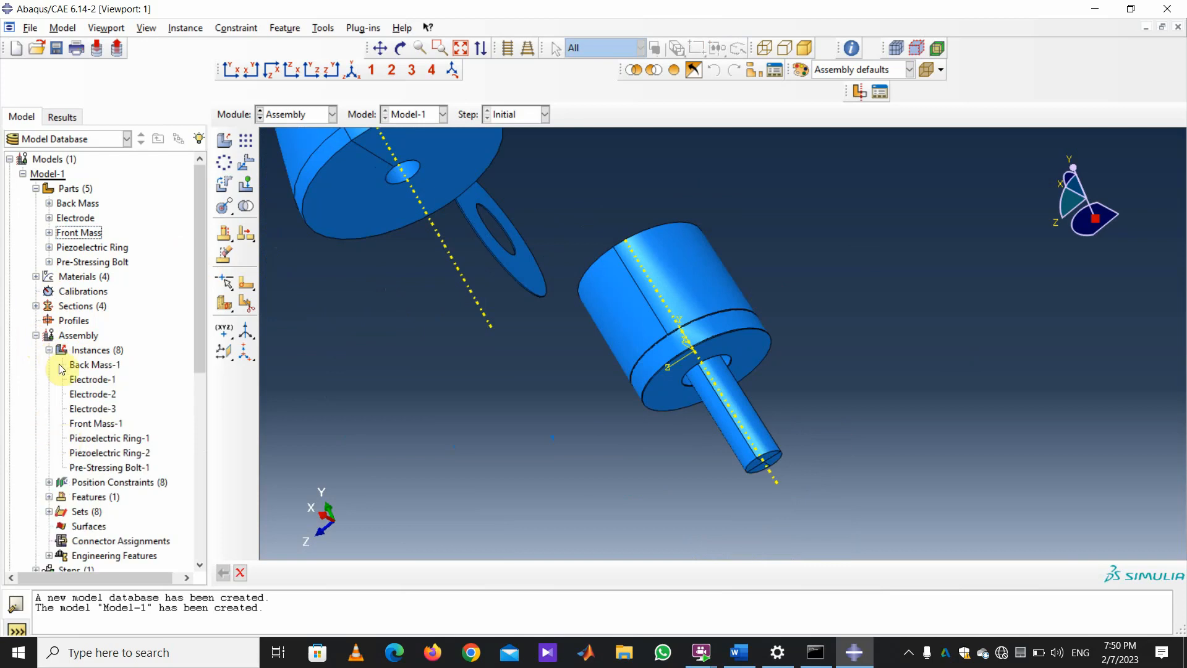
{"action": "left_click", "coordinate": [100, 468]}
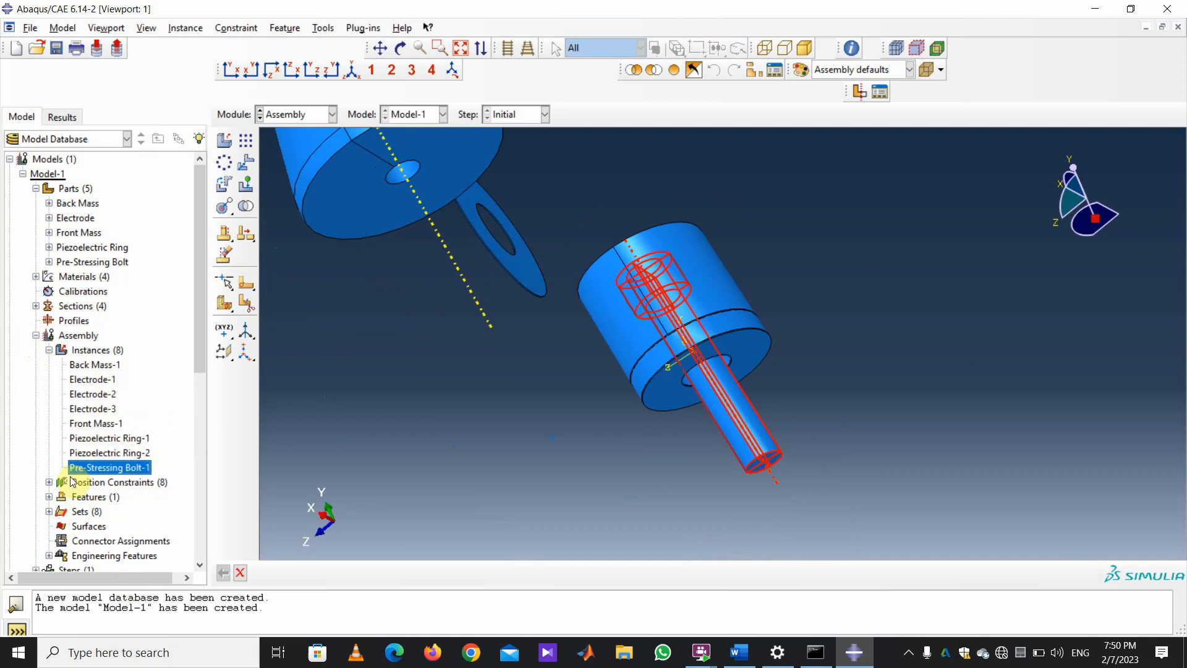
List the position constraints and highlight Coaxial-4, Face to Face-4, Coaxial-3 and Face to Face-3.
{"action": "left_click", "coordinate": [49, 482]}
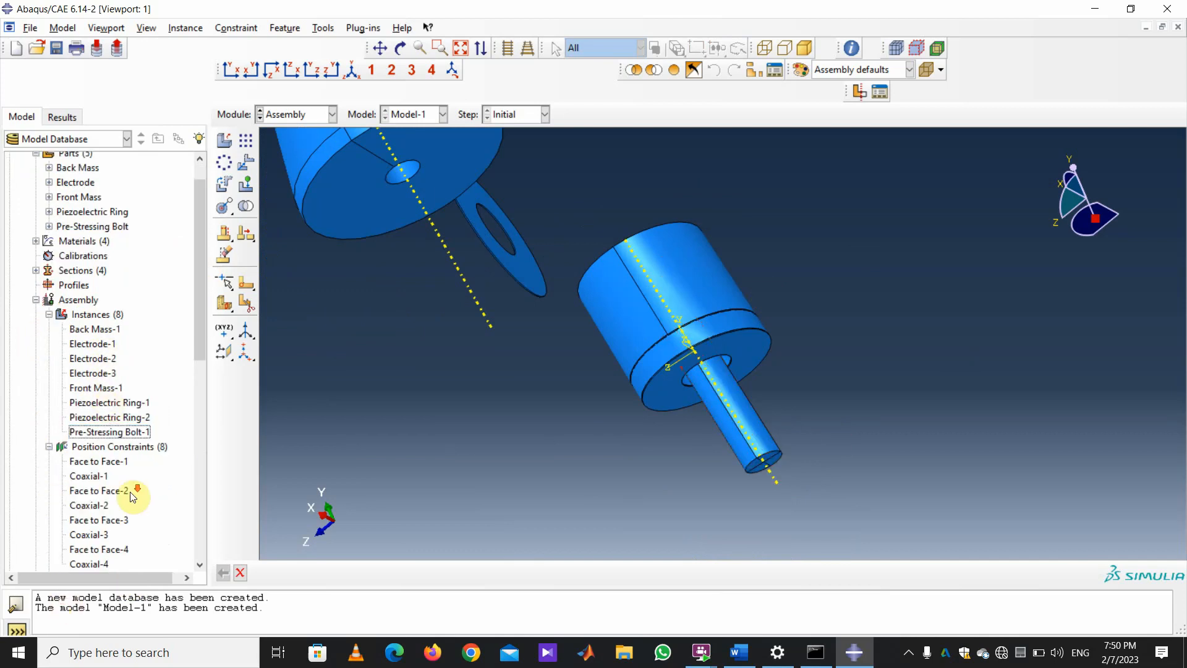
{"action": "scroll", "coordinate": [130, 491], "scroll_direction": "down", "scroll_amount": 3}
{"action": "left_click", "coordinate": [89, 431]}
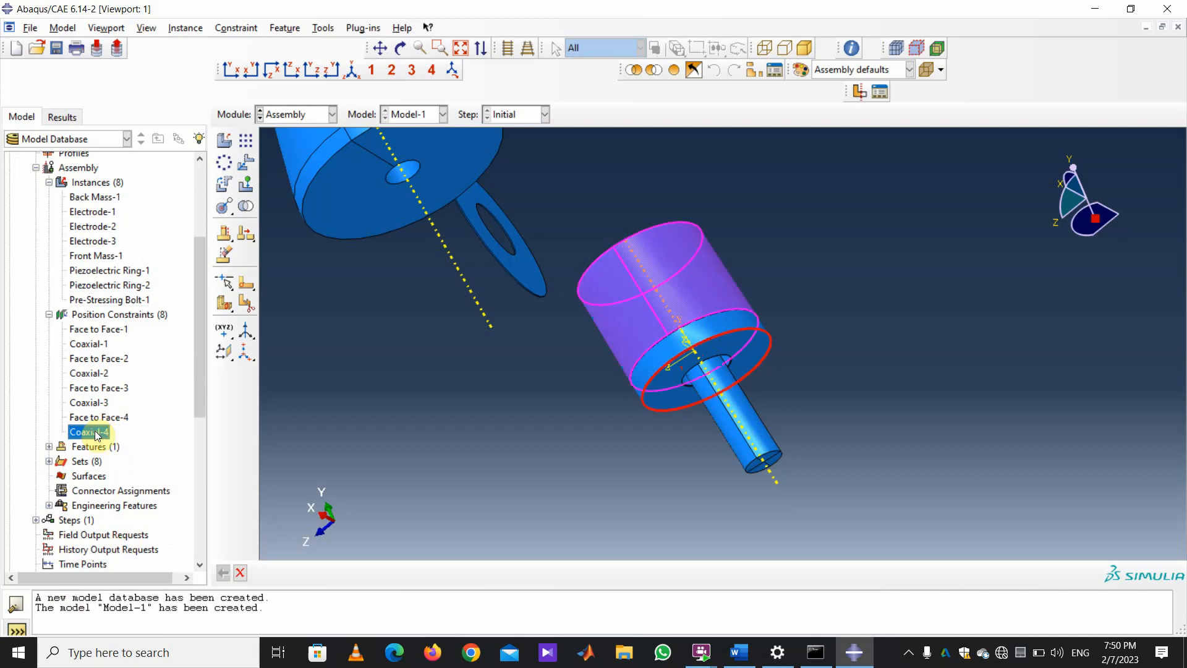
{"action": "left_click", "coordinate": [95, 417]}
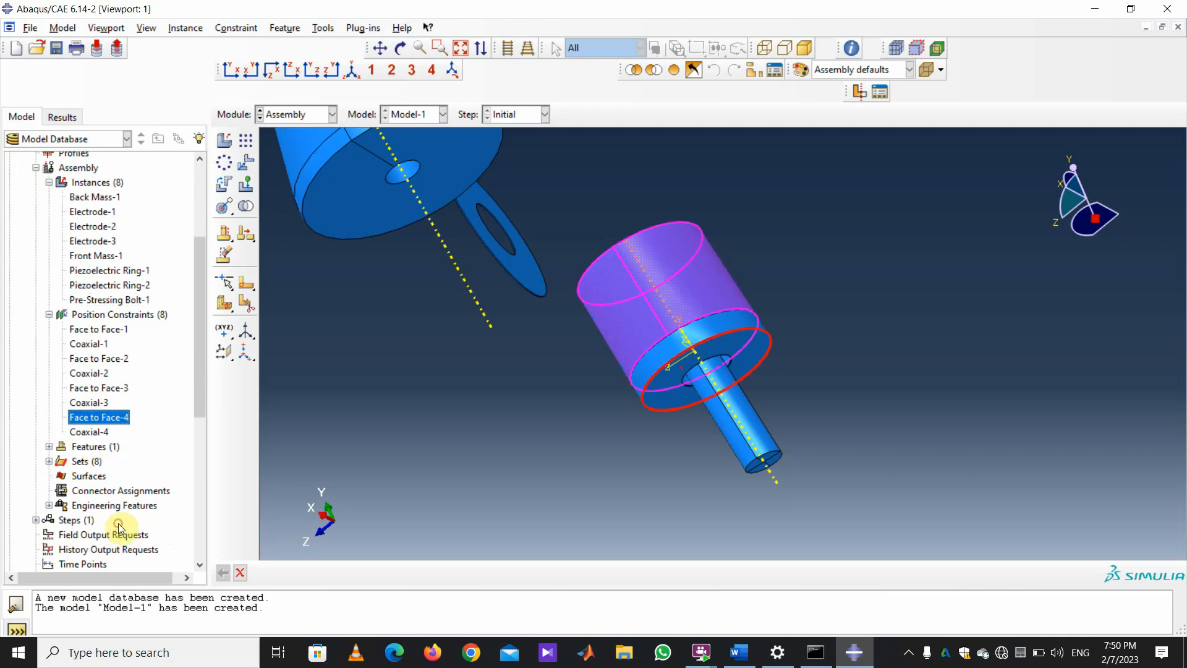
{"action": "left_click", "coordinate": [100, 402]}
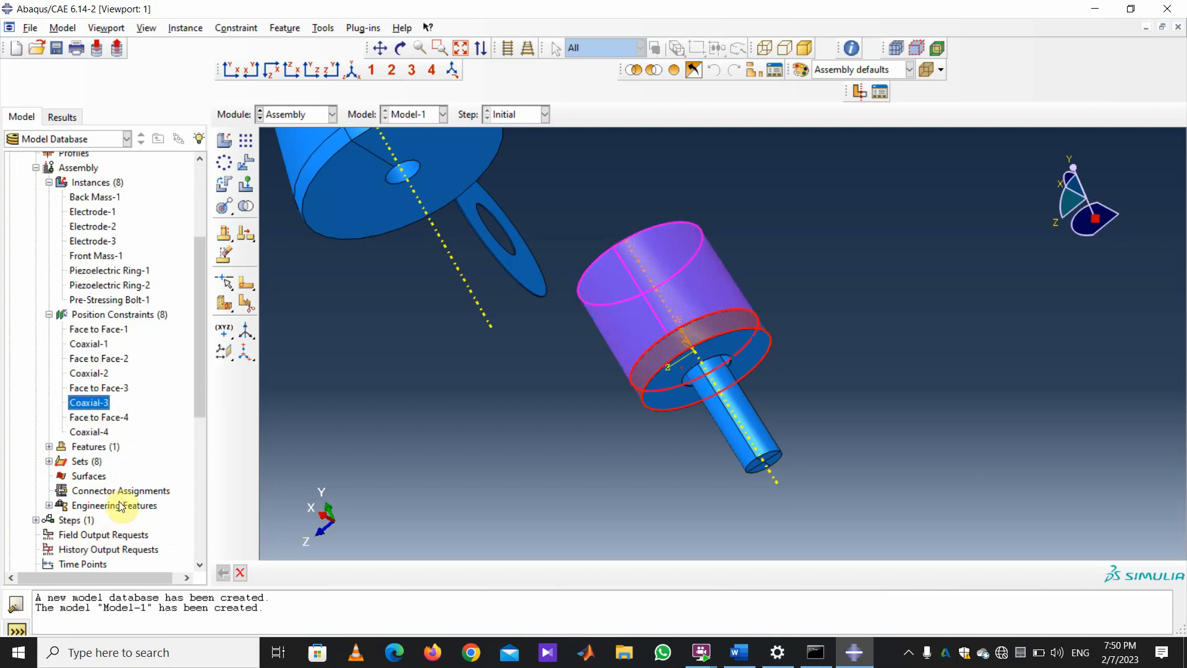
{"action": "left_click", "coordinate": [102, 388]}
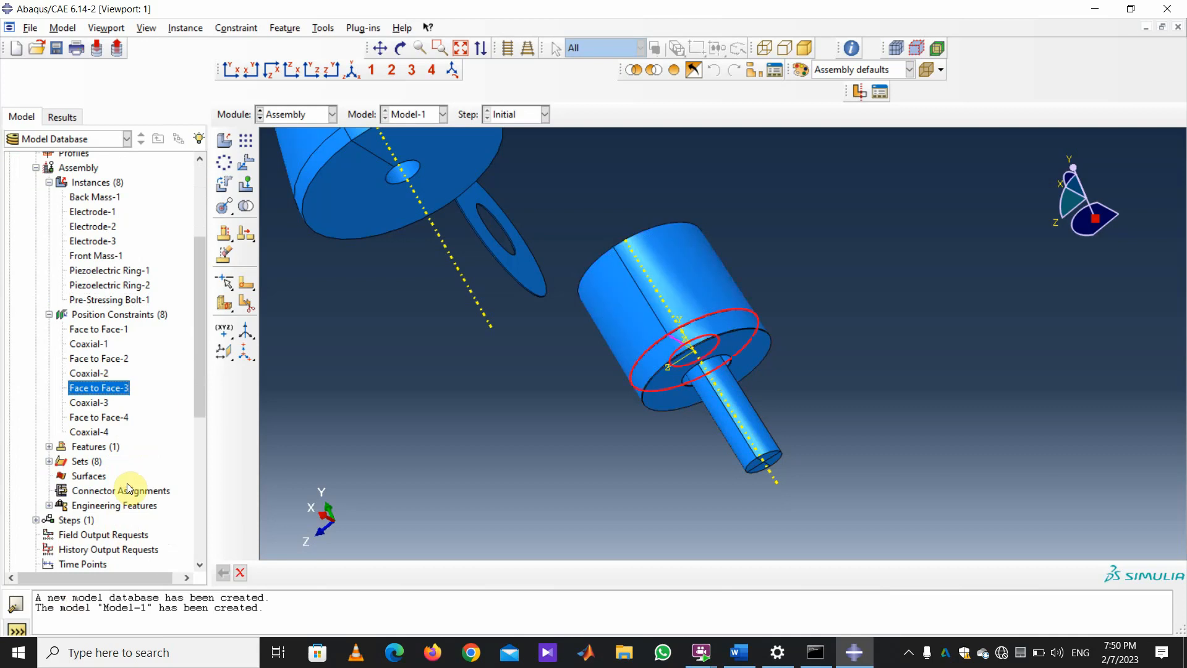
Delete the Face to Face-3 position constraint.
{"action": "right_click", "coordinate": [102, 387]}
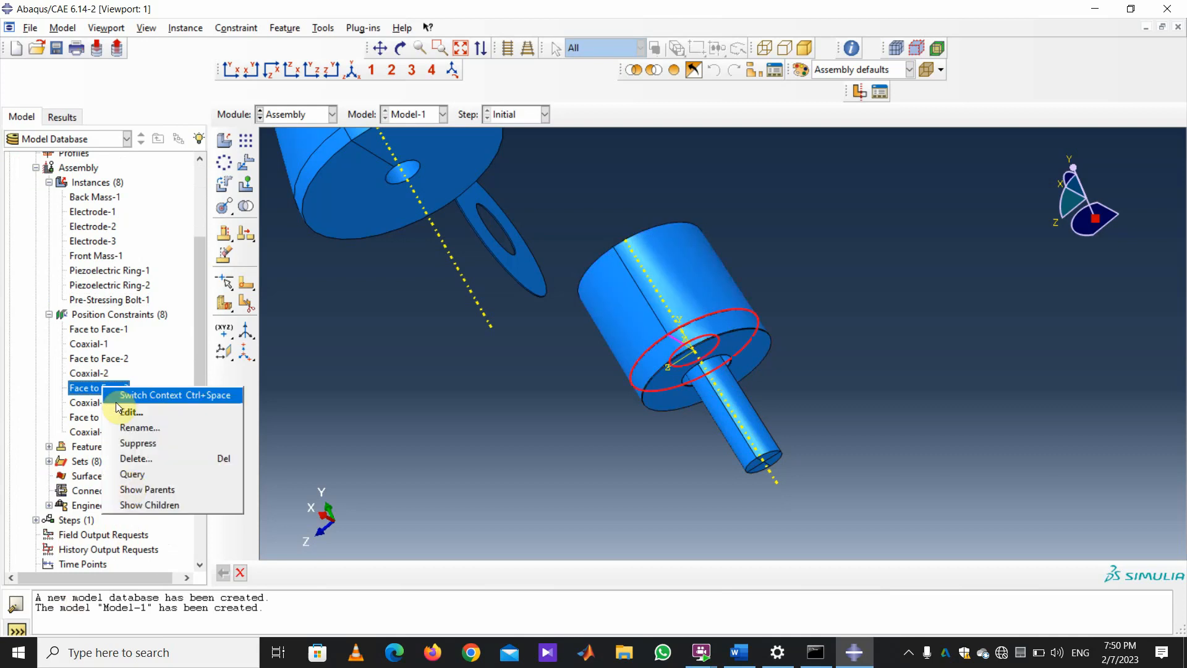
{"action": "left_click", "coordinate": [140, 458]}
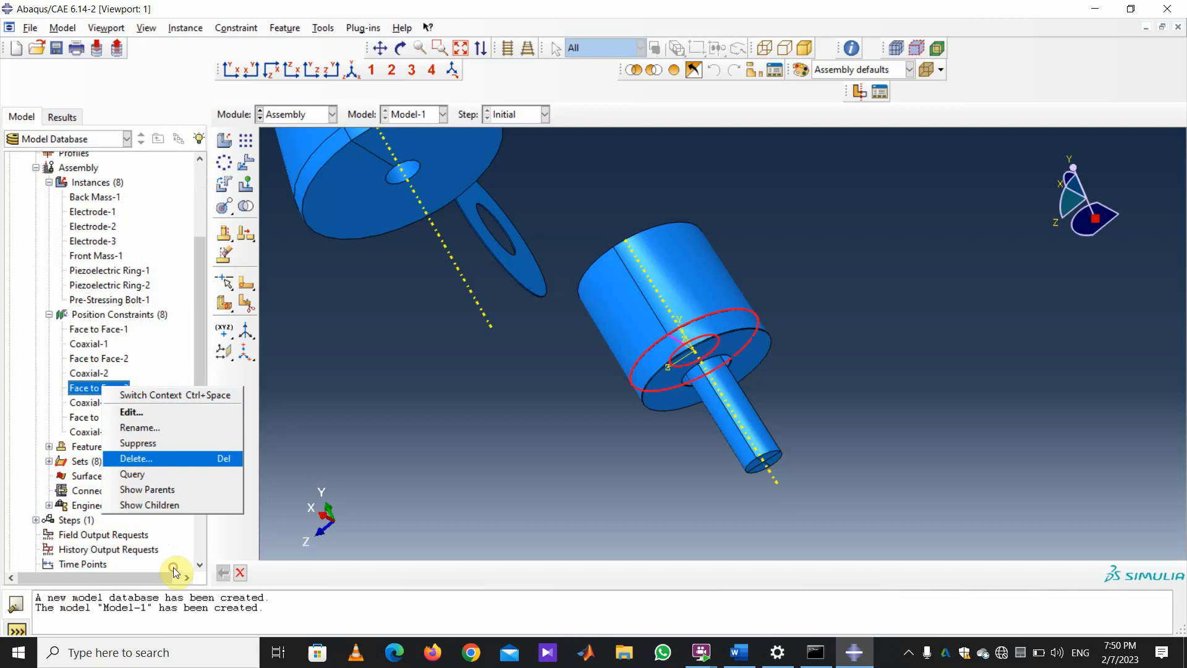
{"action": "left_click", "coordinate": [552, 344]}
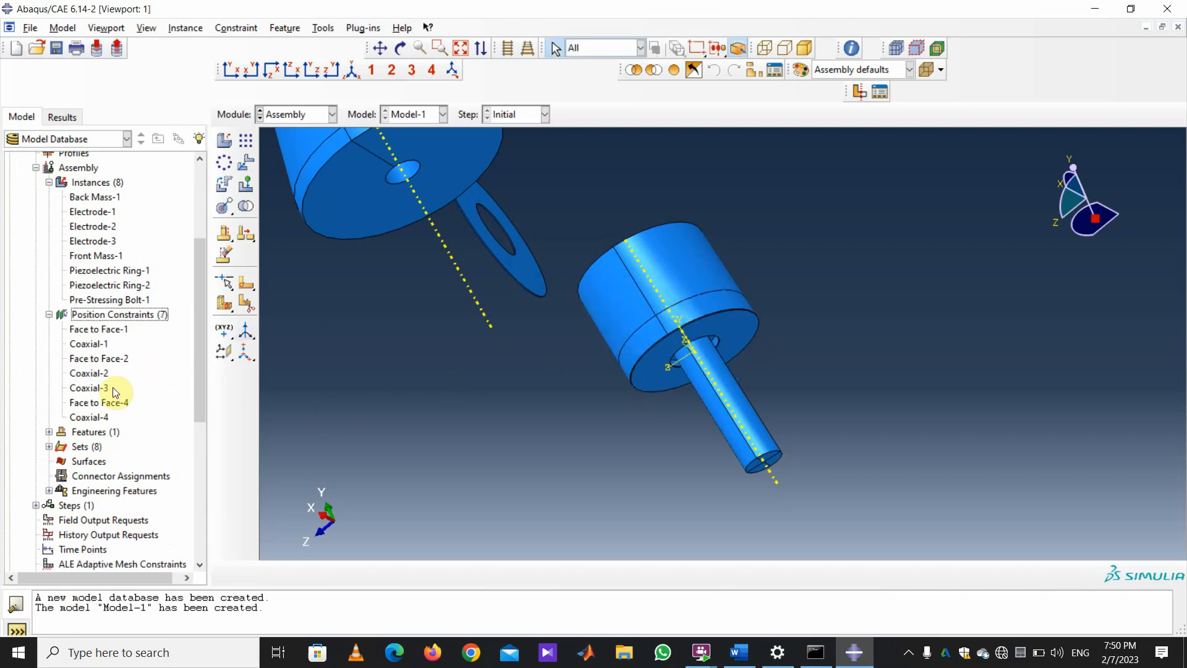
Recheck the remaining constraints' faces, then delete the Coaxial-3 constraint.
{"action": "left_click", "coordinate": [95, 415]}
{"action": "left_click", "coordinate": [92, 402]}
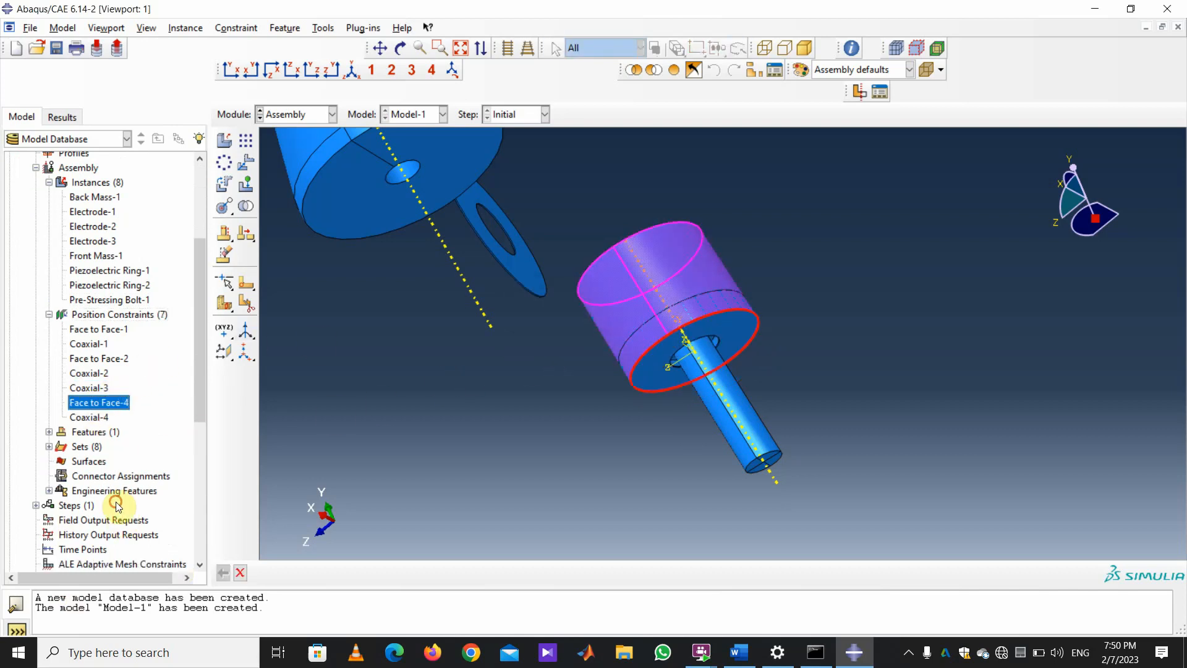
{"action": "left_click", "coordinate": [96, 388]}
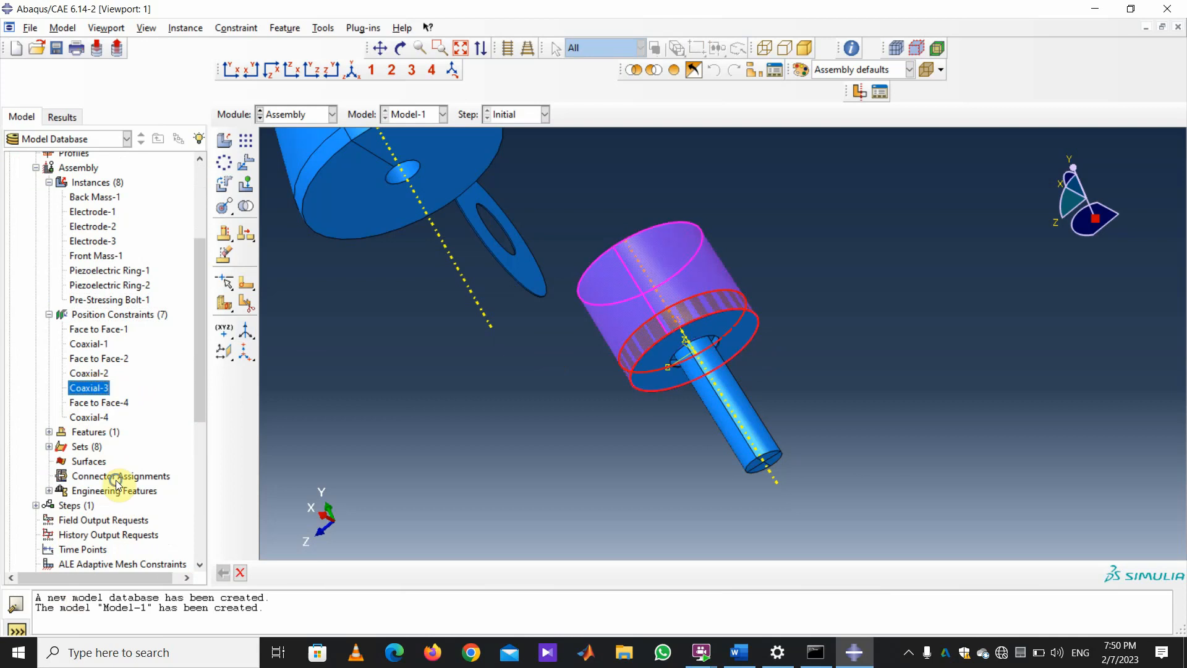
{"action": "right_click", "coordinate": [94, 387]}
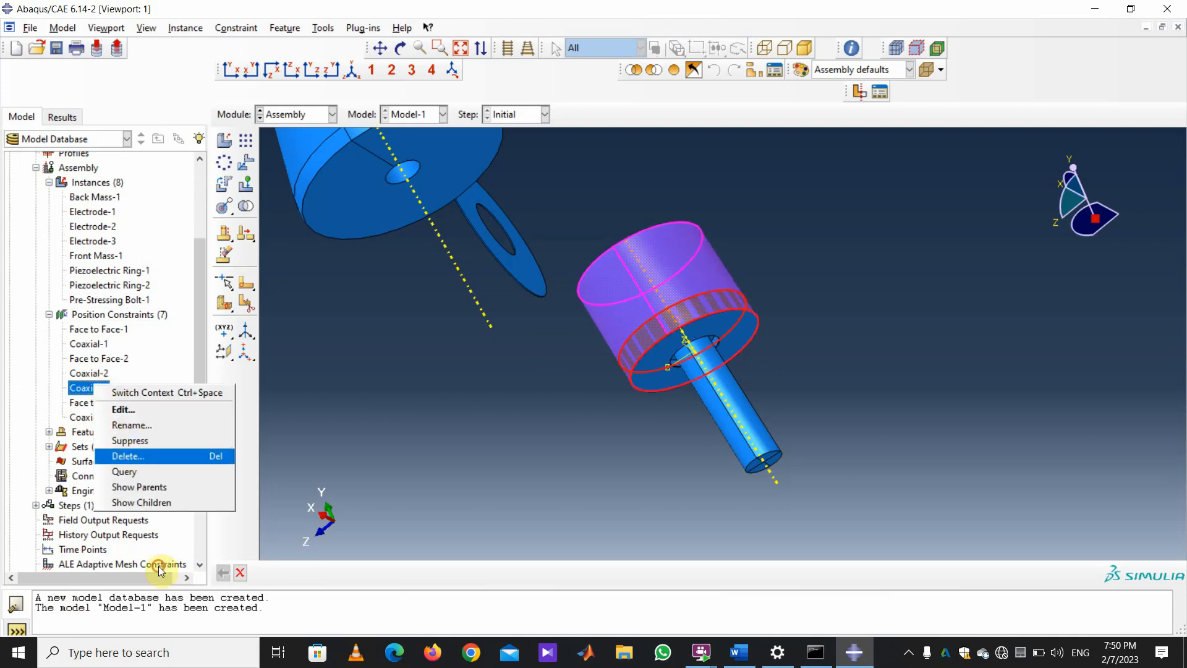
{"action": "left_click", "coordinate": [139, 456]}
{"action": "key", "text": "Return"}
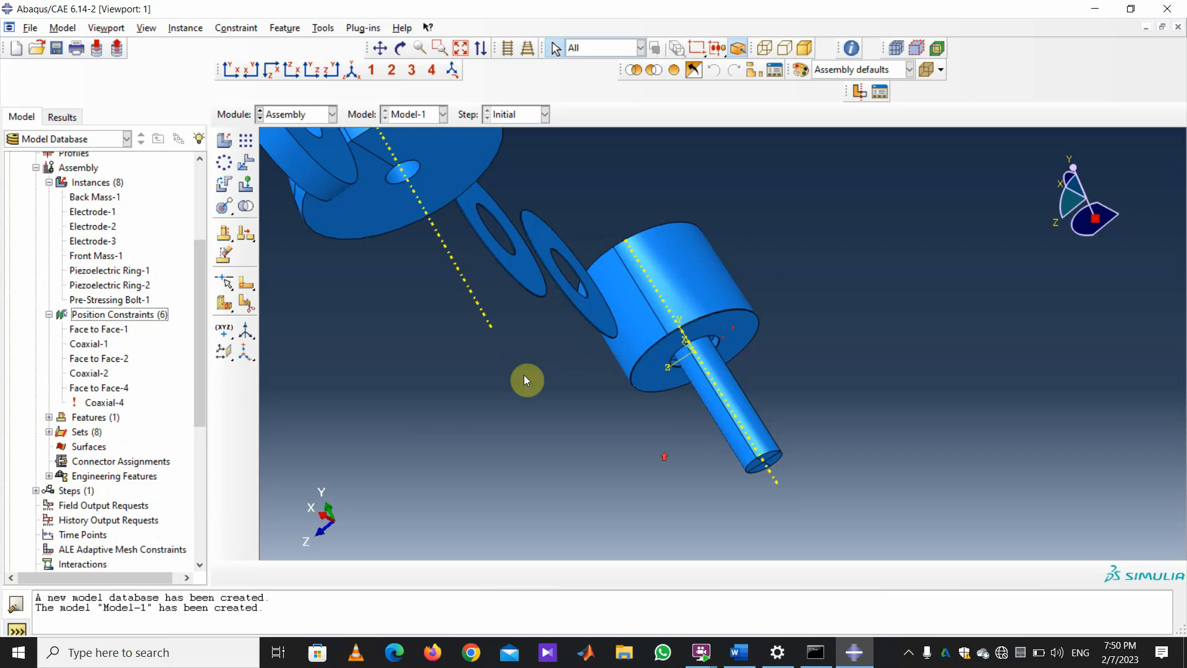
Rotate the assembly and delete the broken Coaxial-4 constraint.
{"action": "scroll", "coordinate": [525, 375], "scroll_direction": "up", "scroll_amount": 4}
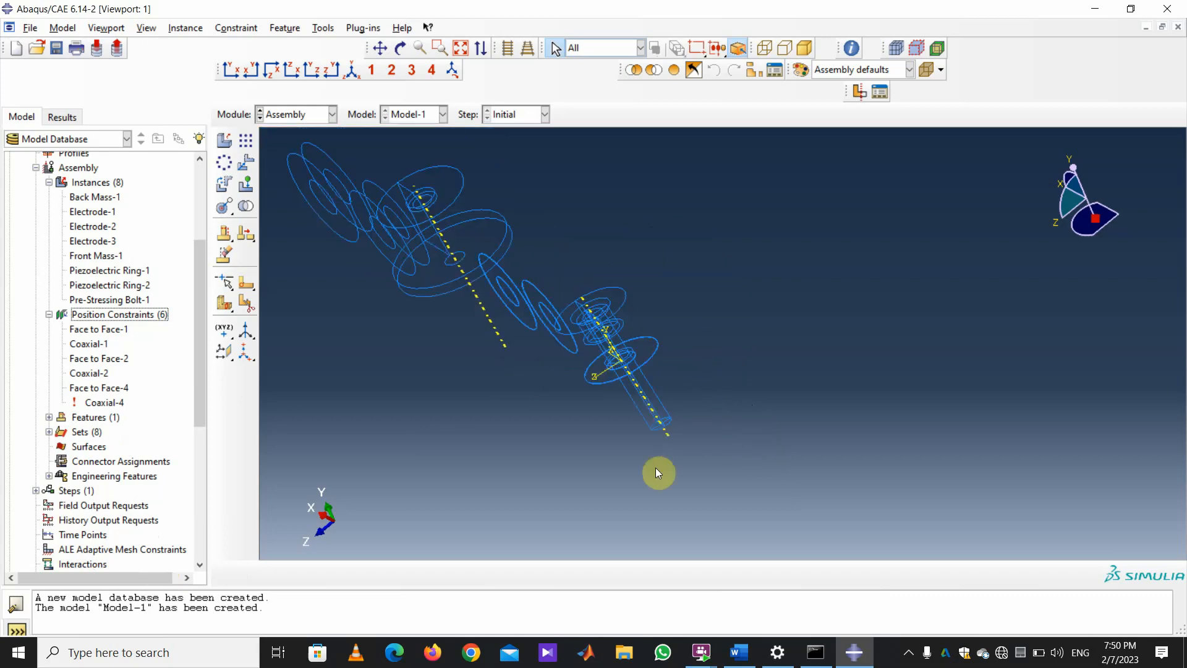
{"action": "left_click", "coordinate": [401, 49]}
{"action": "left_click_drag", "start_coordinate": [480, 186], "coordinate": [549, 333]}
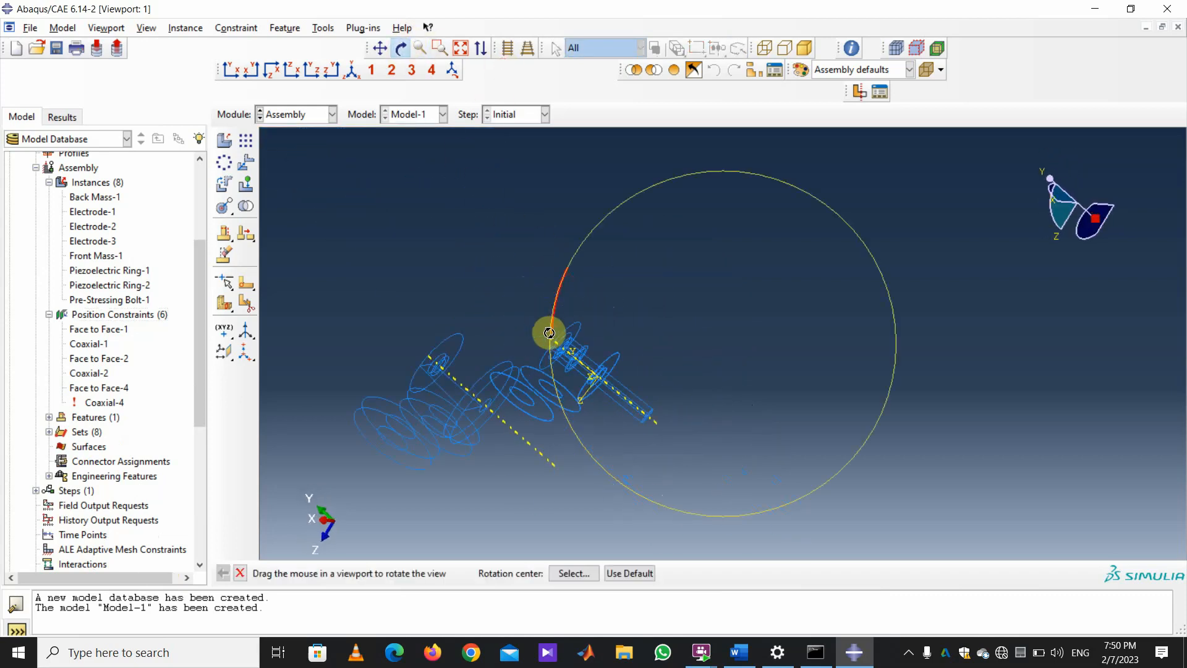
{"action": "right_click", "coordinate": [113, 403]}
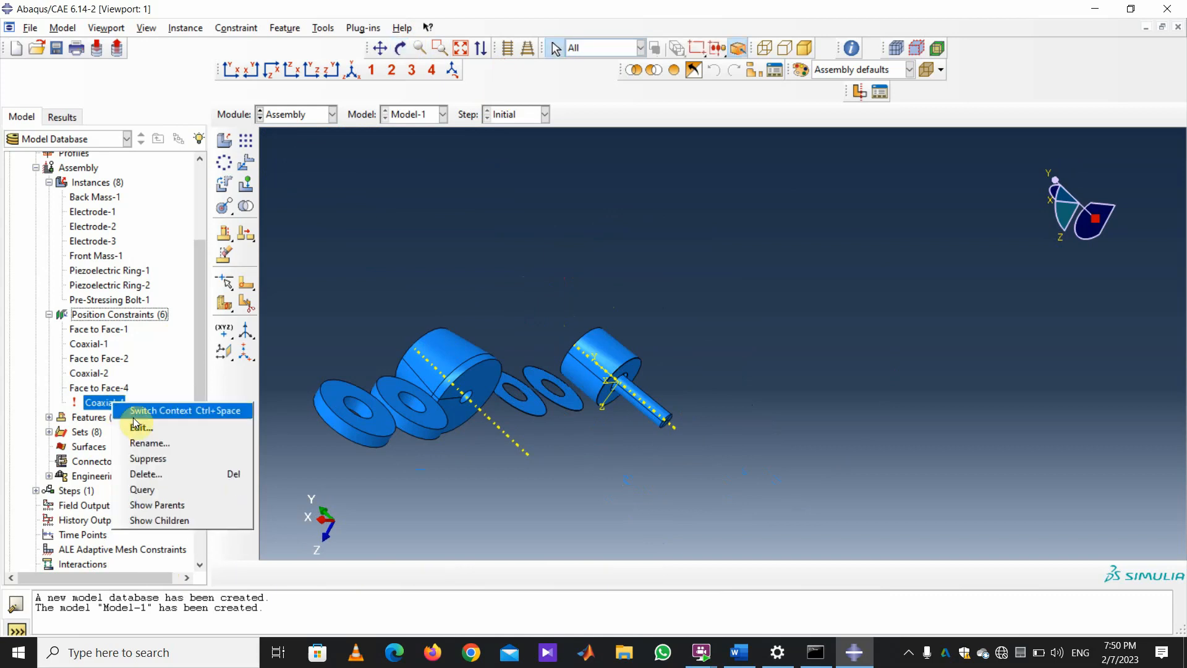
{"action": "left_click", "coordinate": [148, 473]}
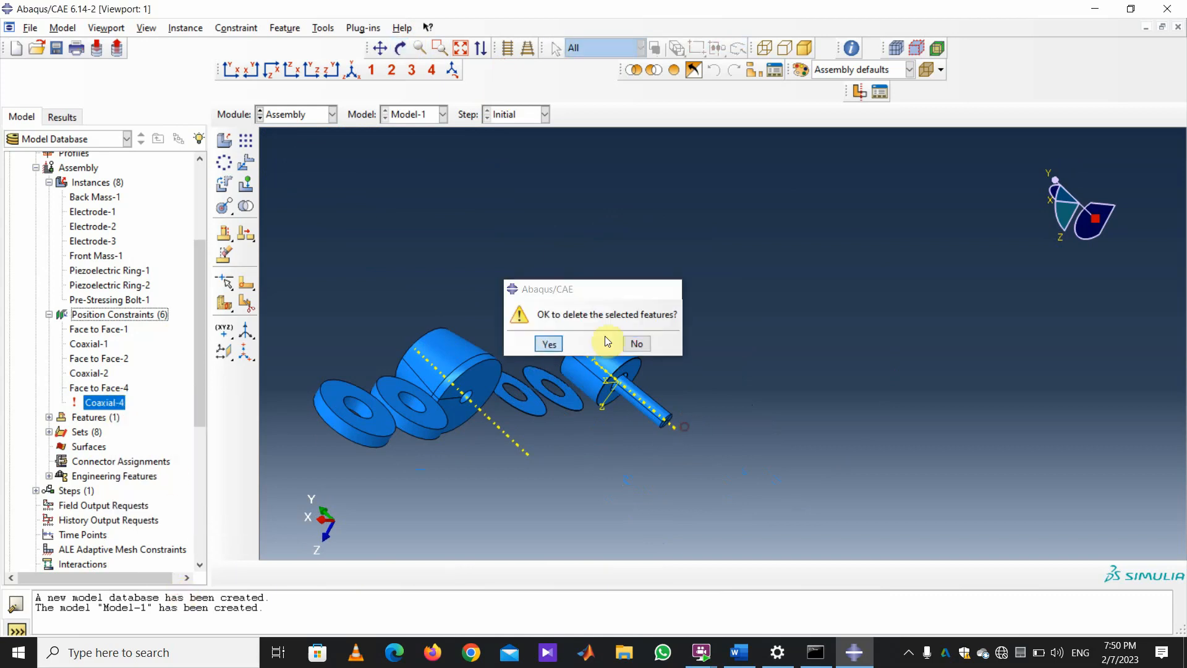
{"action": "left_click", "coordinate": [550, 344]}
{"action": "scroll", "coordinate": [780, 445], "scroll_direction": "up", "scroll_amount": 2}
{"action": "scroll", "coordinate": [780, 445], "scroll_direction": "down", "scroll_amount": 6}
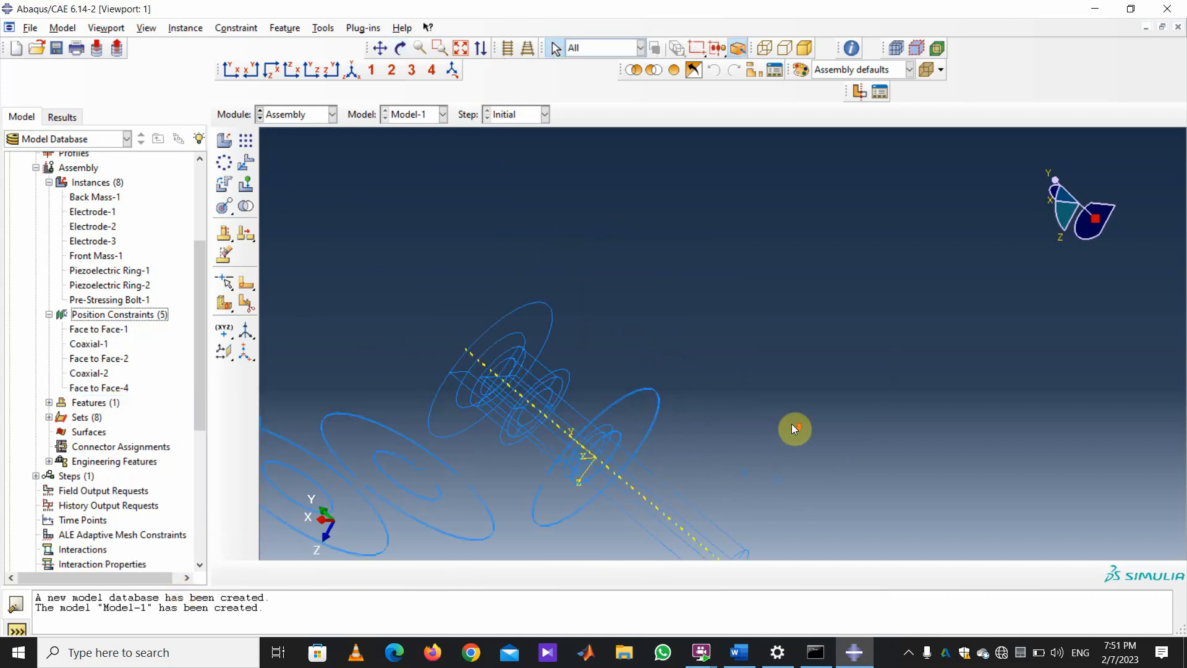
{"action": "scroll", "coordinate": [791, 424], "scroll_direction": "down", "scroll_amount": 4}
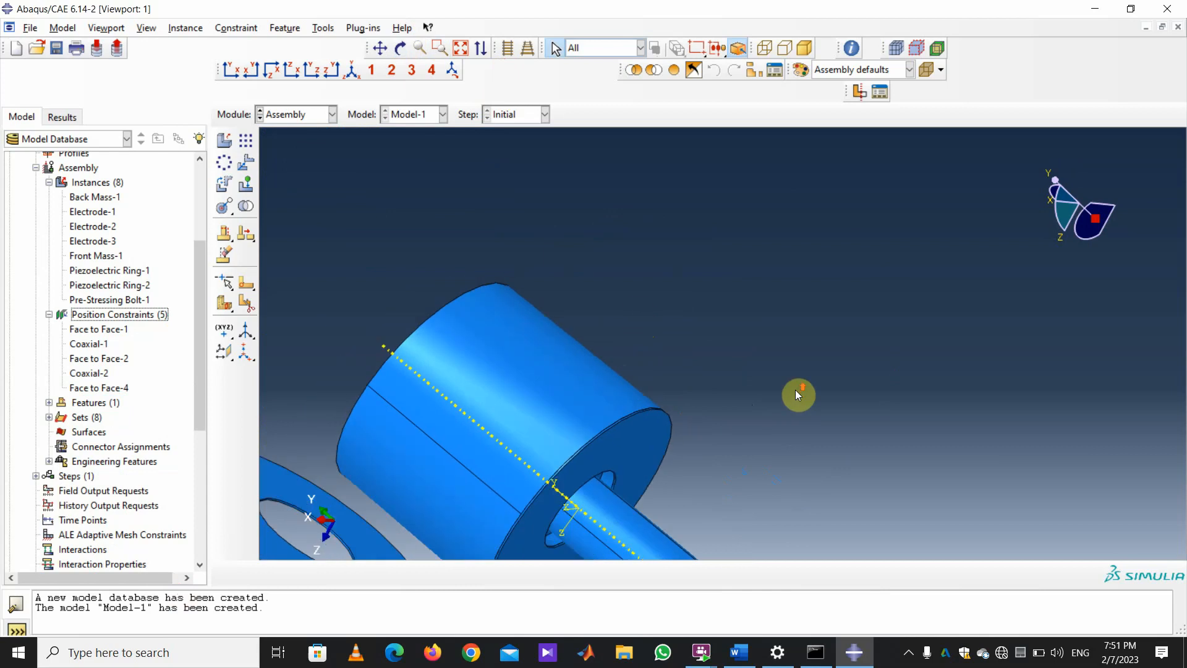
{"action": "scroll", "coordinate": [795, 390], "scroll_direction": "up", "scroll_amount": 4}
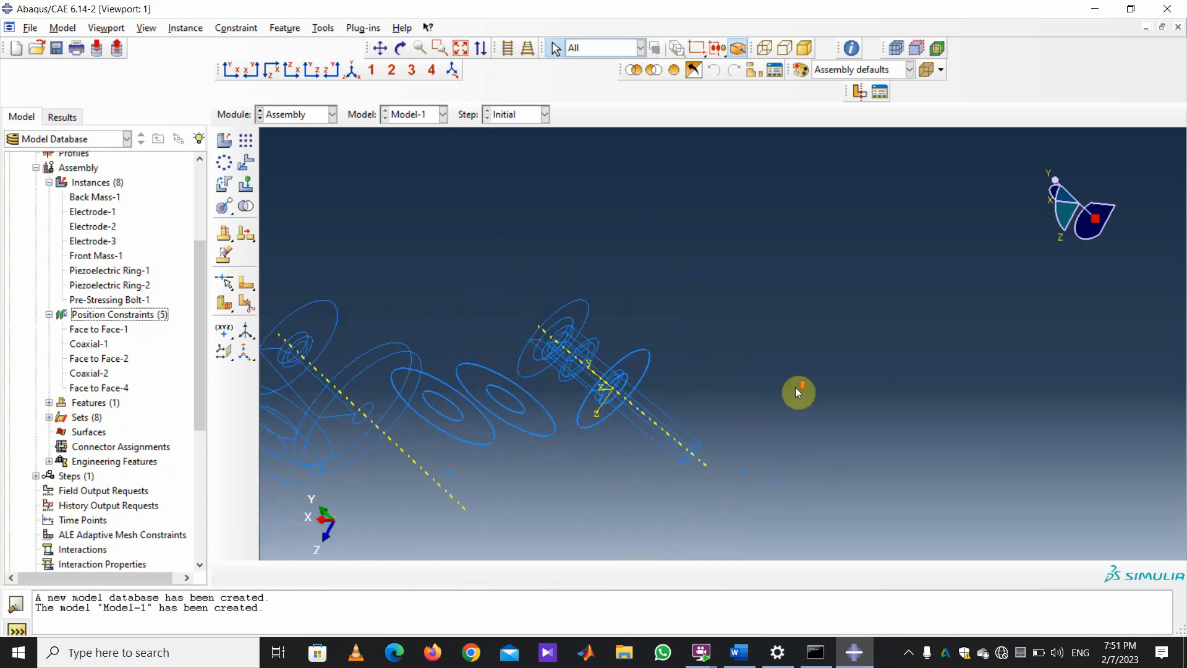
{"action": "scroll", "coordinate": [798, 383], "scroll_direction": "up", "scroll_amount": 1}
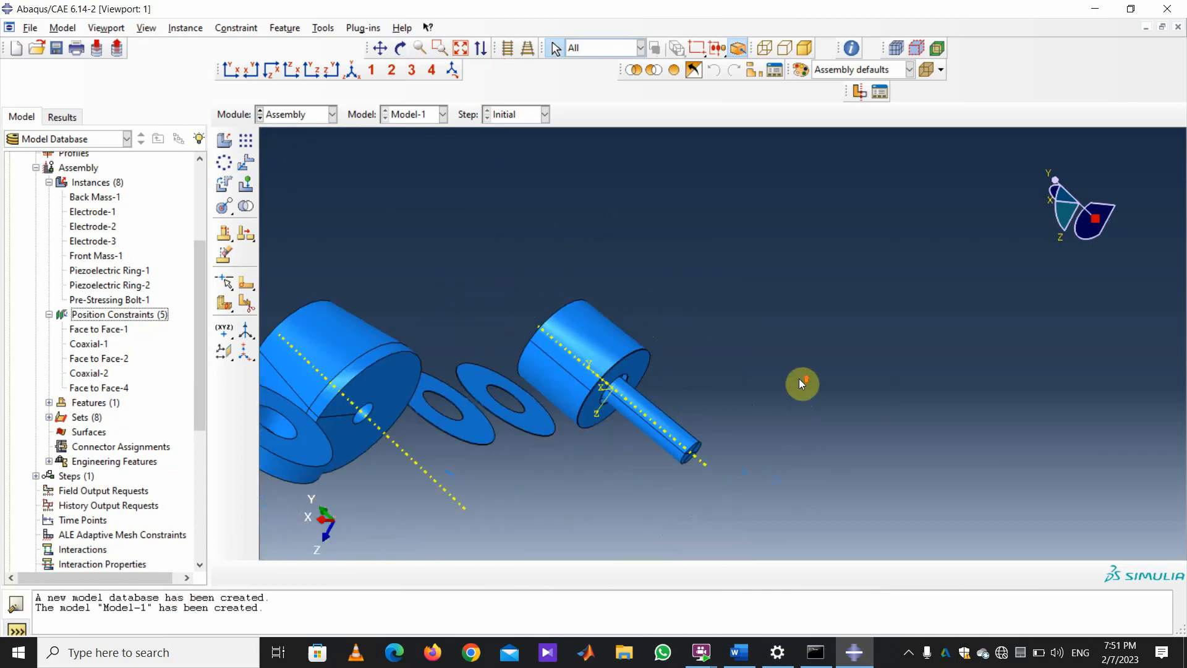
{"action": "left_click", "coordinate": [399, 49]}
{"action": "left_click_drag", "start_coordinate": [575, 255], "coordinate": [609, 284]}
{"action": "mouse_move", "coordinate": [604, 339]}
{"action": "left_mouse_down"}
{"action": "mouse_move", "coordinate": [782, 419]}
{"action": "mouse_move", "coordinate": [591, 329]}
{"action": "left_mouse_up"}
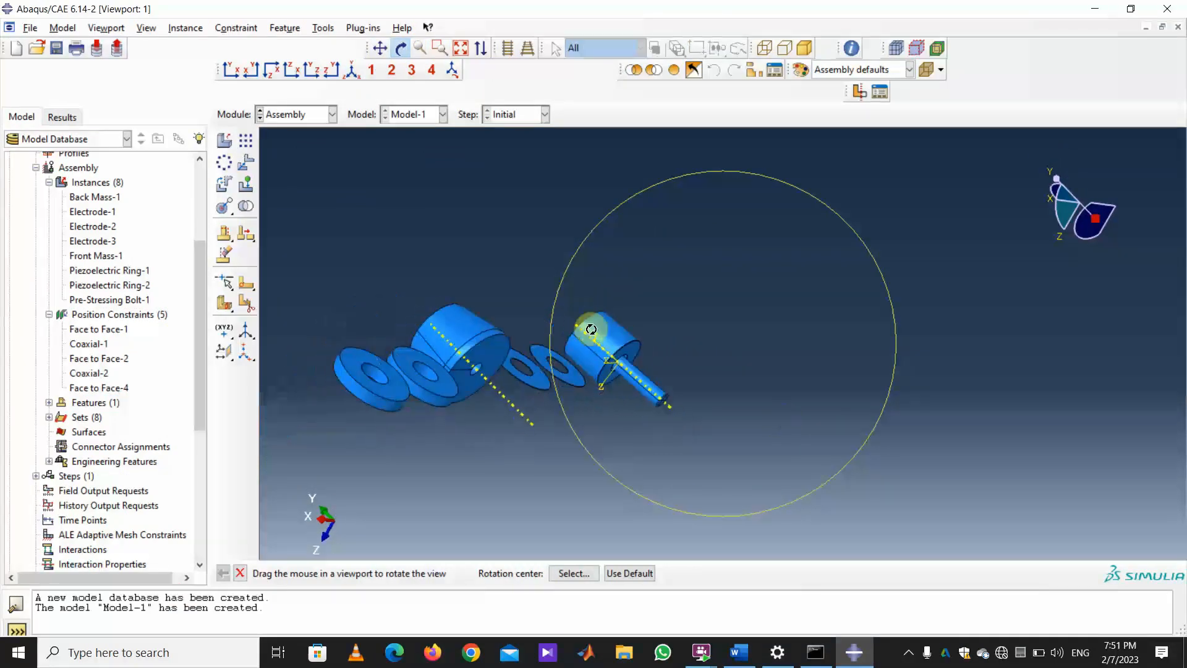
{"action": "scroll", "coordinate": [591, 329], "scroll_direction": "down", "scroll_amount": 1}
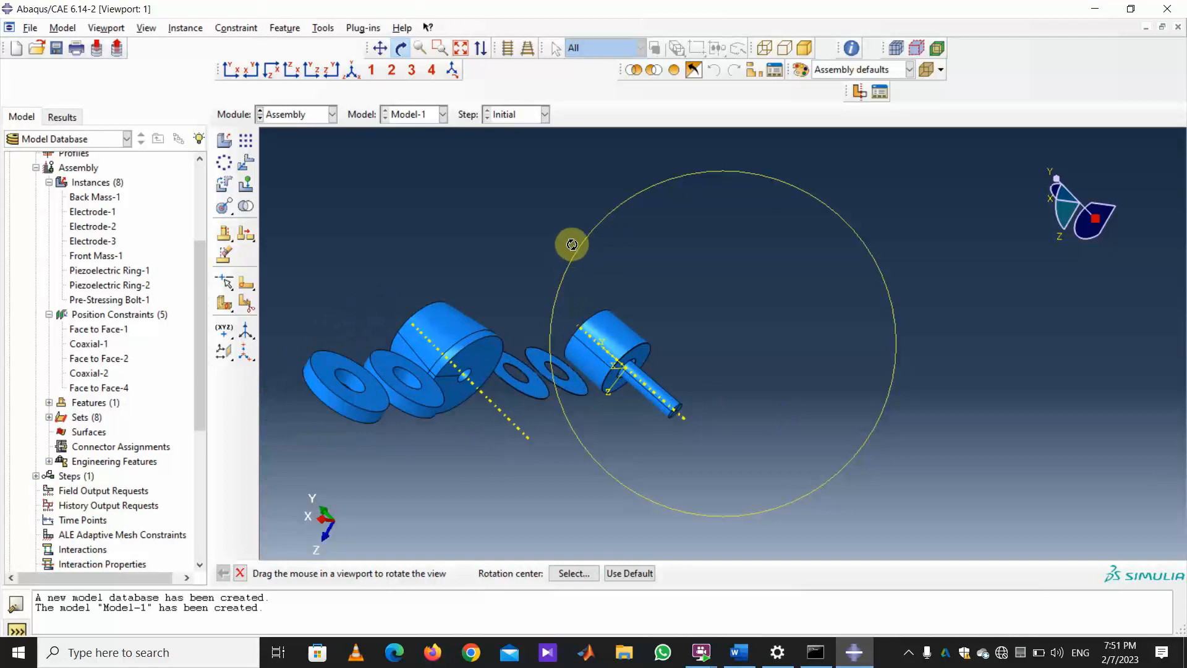
{"action": "left_click_drag", "start_coordinate": [572, 245], "coordinate": [862, 300]}
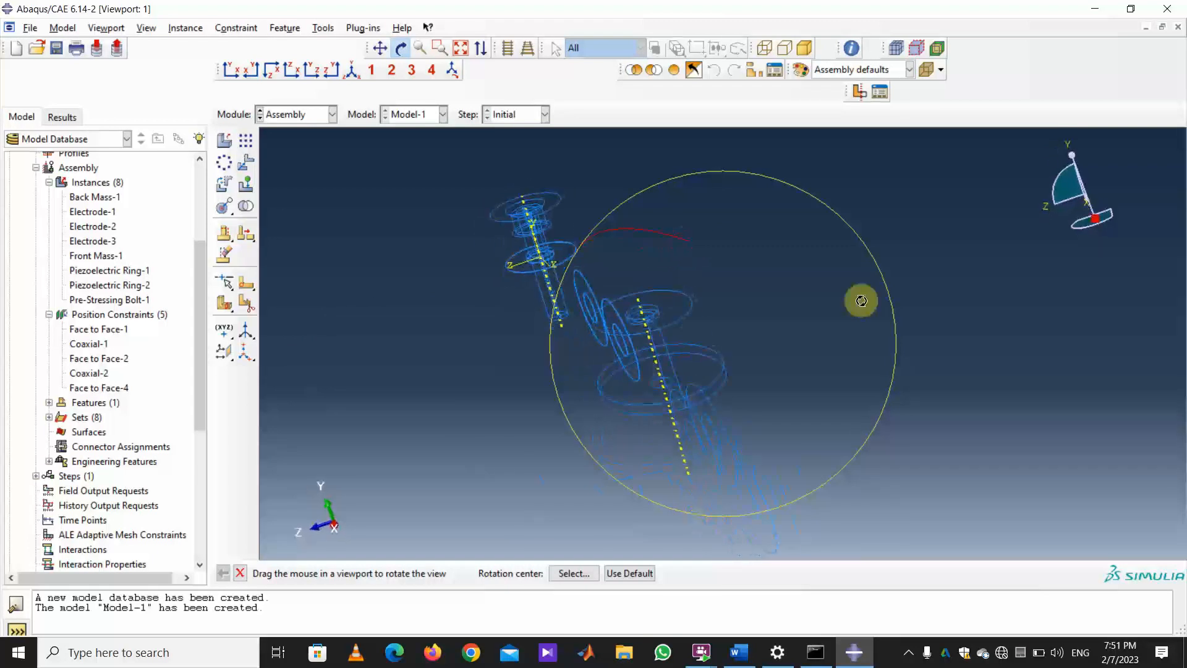
Start a face-to-face constraint with the piezoelectric ring's face as the moving face.
{"action": "left_click", "coordinate": [237, 28]}
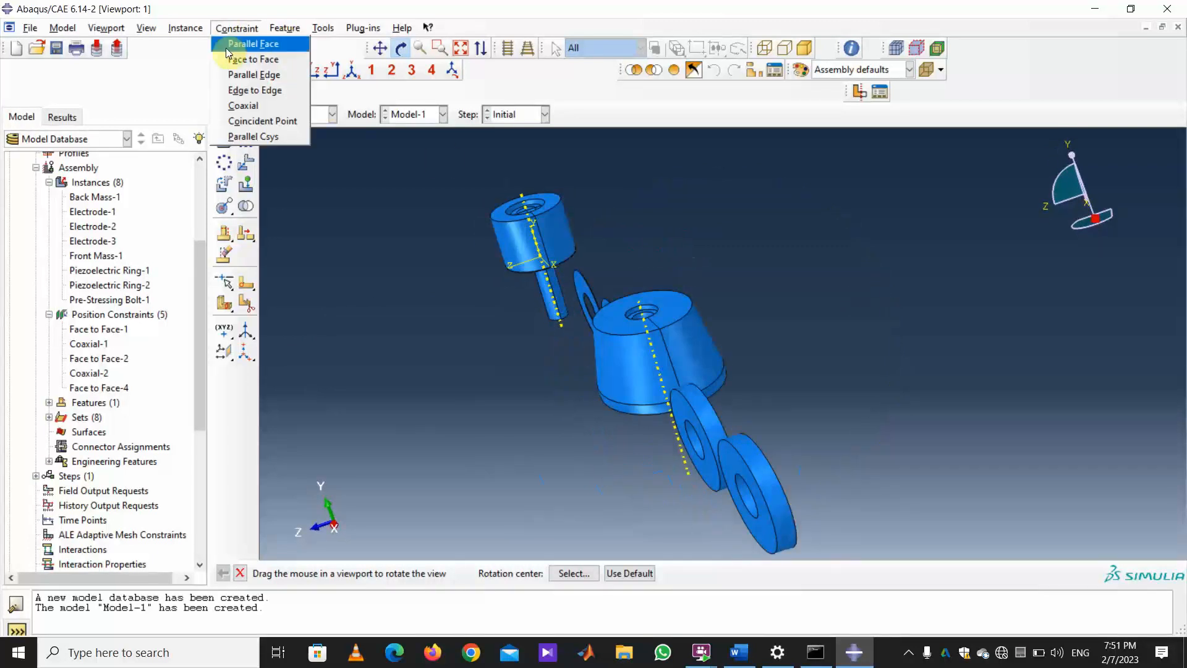
{"action": "left_click", "coordinate": [260, 59]}
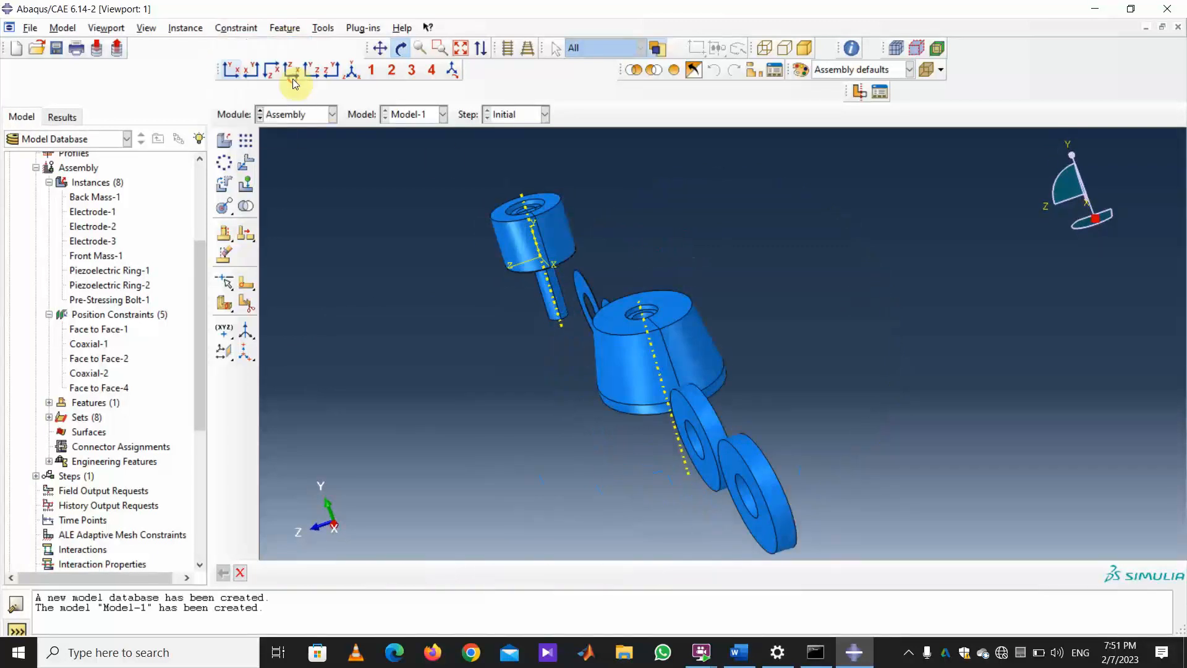
{"action": "left_click", "coordinate": [675, 404]}
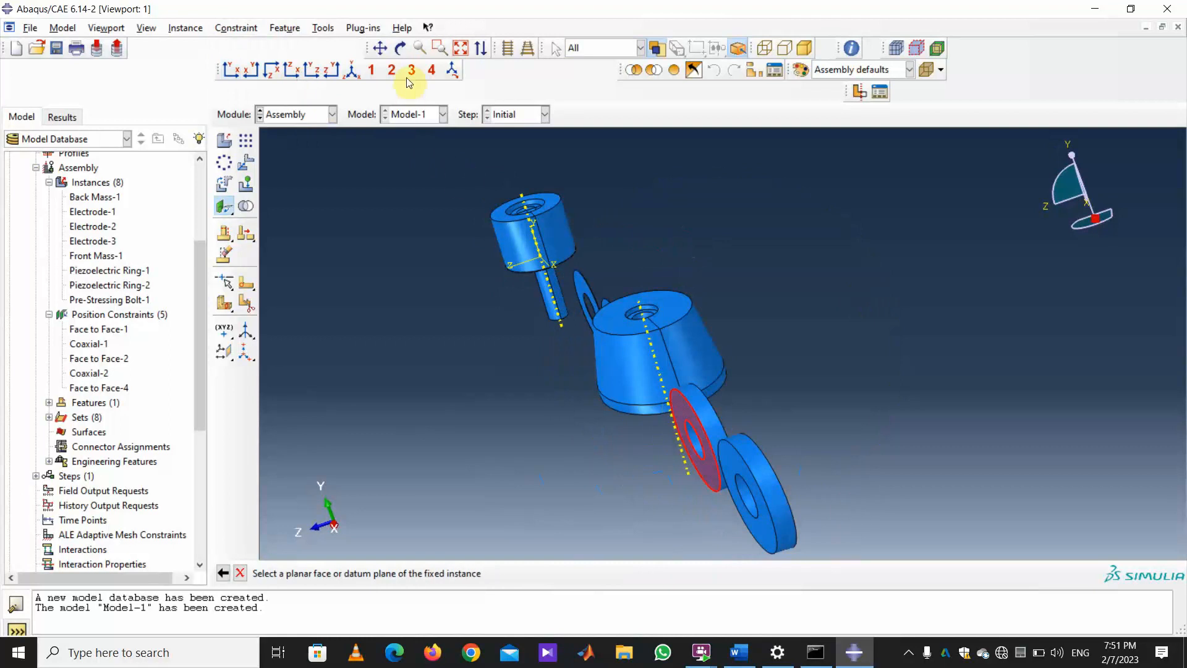
{"action": "left_click", "coordinate": [400, 48]}
{"action": "mouse_move", "coordinate": [742, 280]}
{"action": "left_mouse_down"}
{"action": "mouse_move", "coordinate": [641, 262]}
{"action": "mouse_move", "coordinate": [890, 330]}
{"action": "left_mouse_up"}
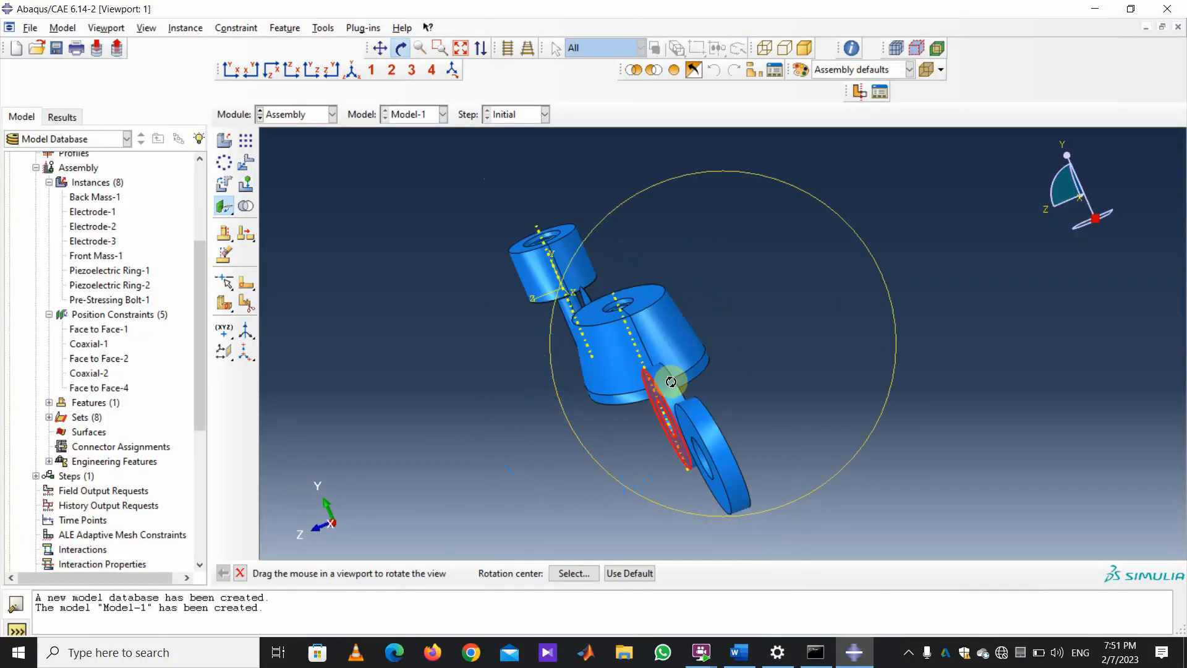
{"action": "mouse_move", "coordinate": [670, 284]}
{"action": "left_mouse_down"}
{"action": "mouse_move", "coordinate": [614, 260]}
{"action": "mouse_move", "coordinate": [730, 347]}
{"action": "mouse_move", "coordinate": [822, 352]}
{"action": "mouse_move", "coordinate": [518, 412]}
{"action": "left_mouse_up"}
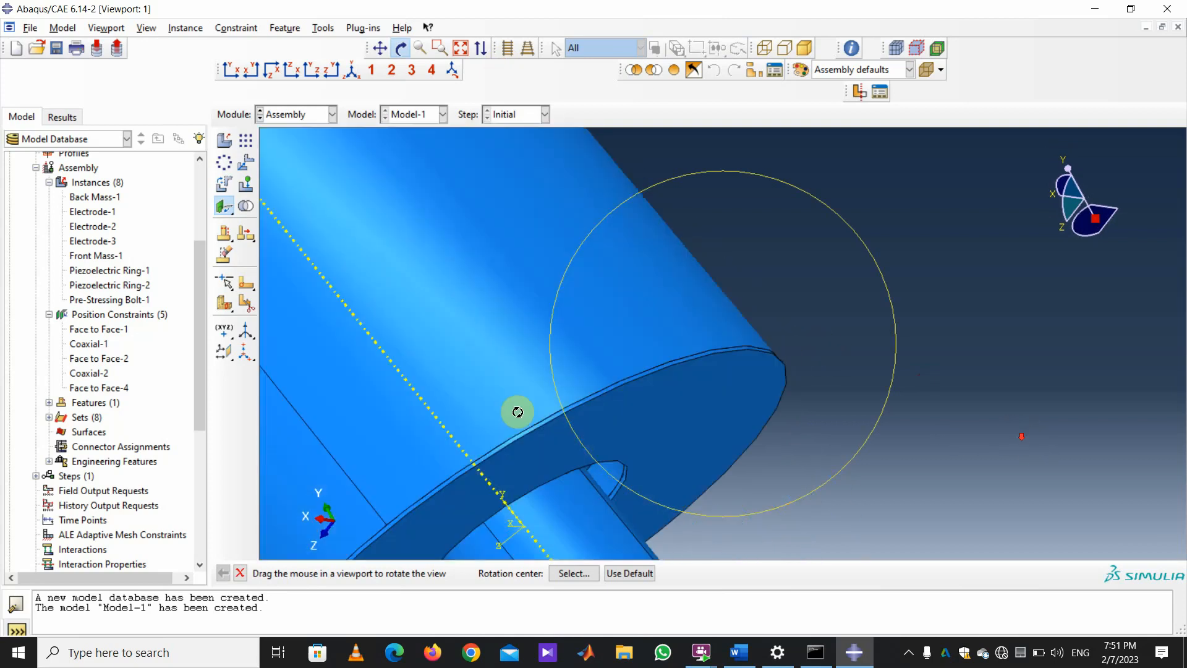
Mate it flipped to the cylinder's end face at 0.0 distance, creating Face to Face-3.
{"action": "left_click", "coordinate": [240, 575]}
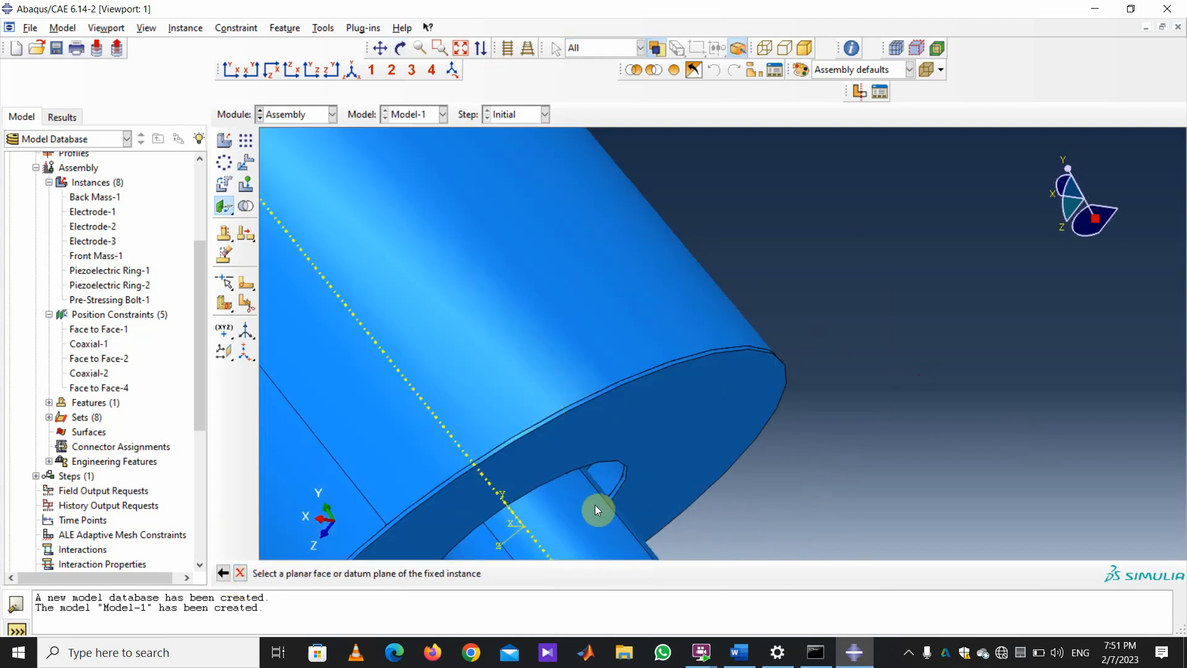
{"action": "left_click", "coordinate": [717, 428]}
{"action": "scroll", "coordinate": [791, 324], "scroll_direction": "down", "scroll_amount": 3}
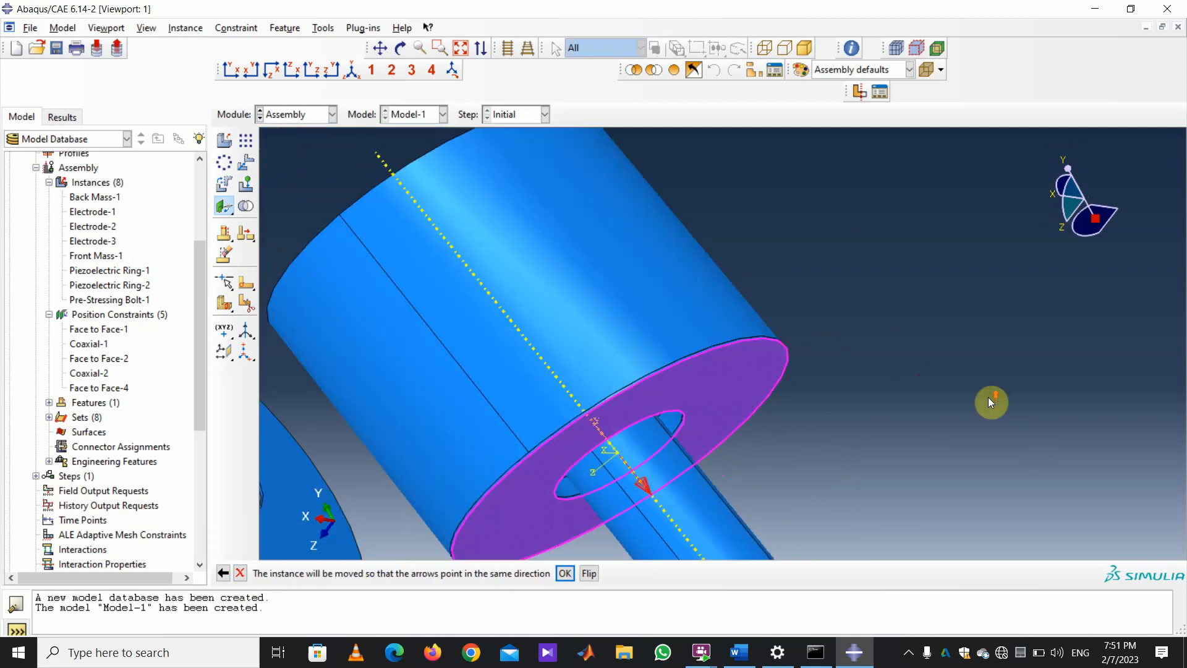
{"action": "scroll", "coordinate": [988, 397], "scroll_direction": "down", "scroll_amount": 3}
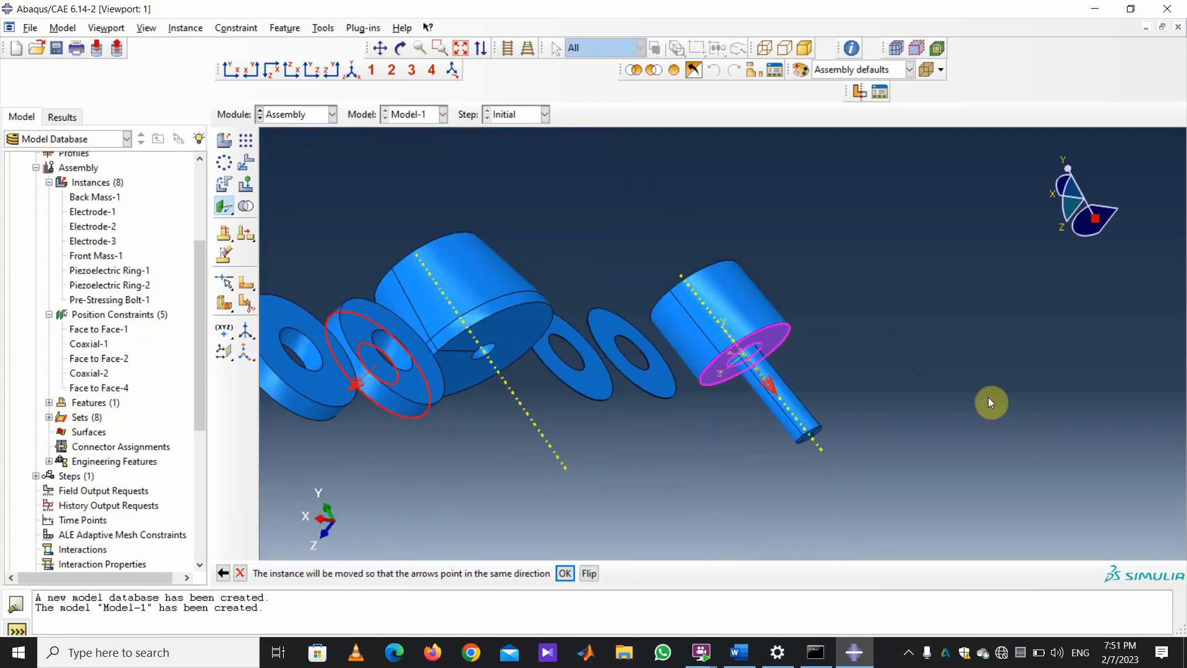
{"action": "left_click", "coordinate": [589, 573]}
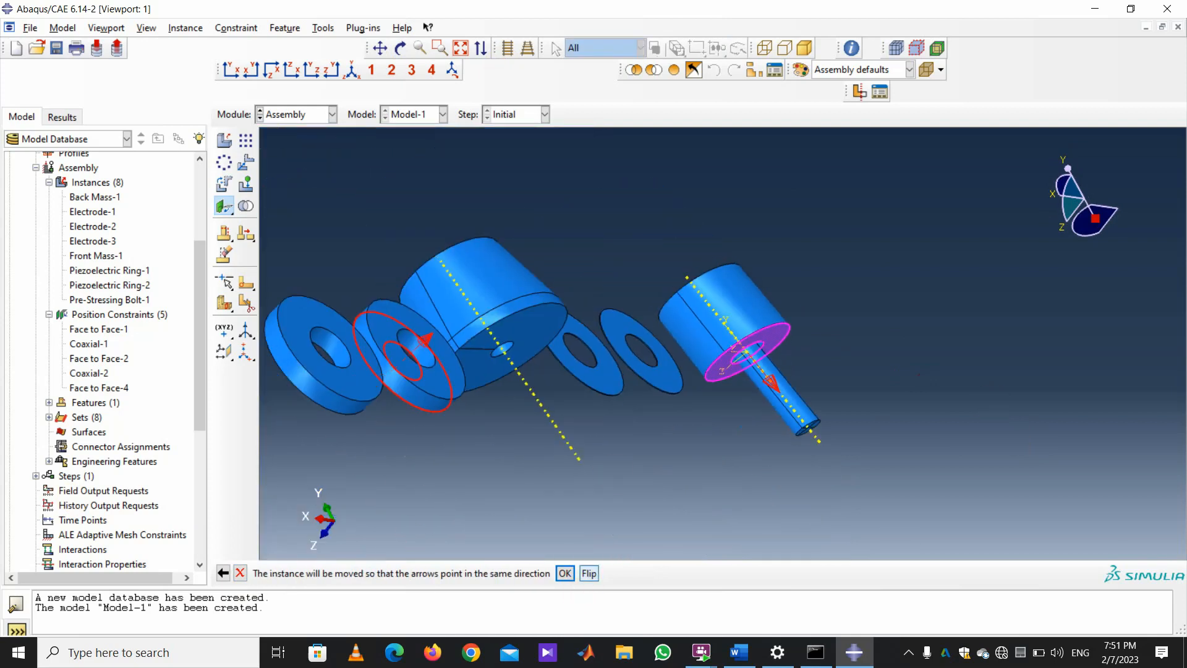
{"action": "left_click", "coordinate": [565, 573]}
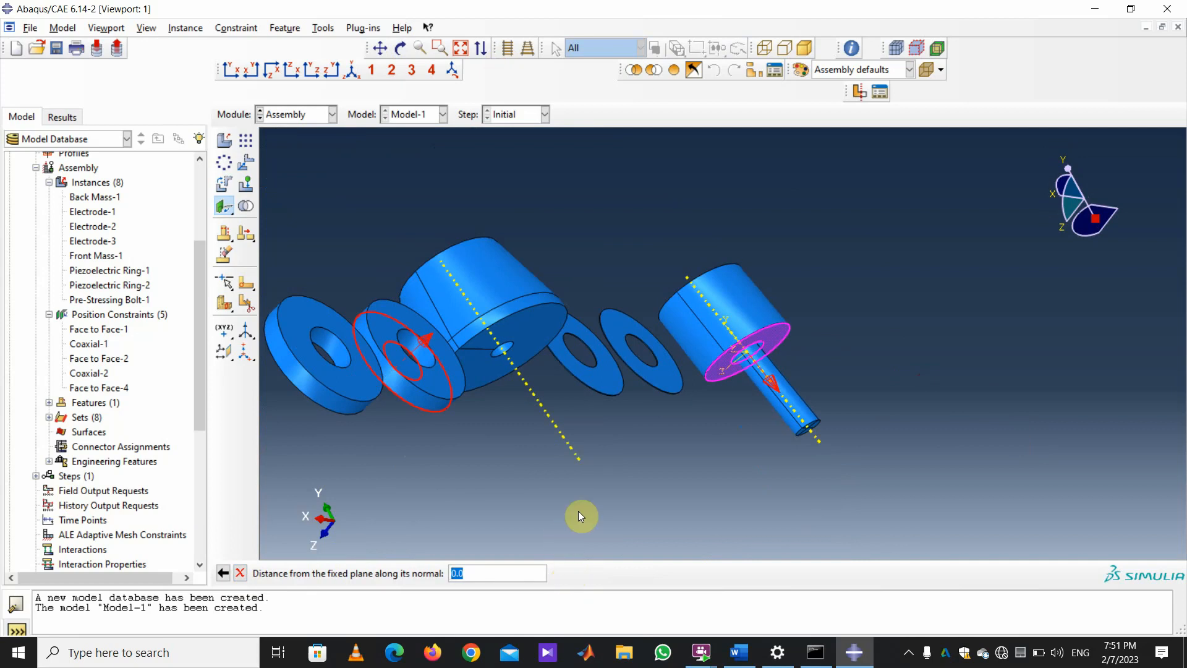
{"action": "key", "text": "Return"}
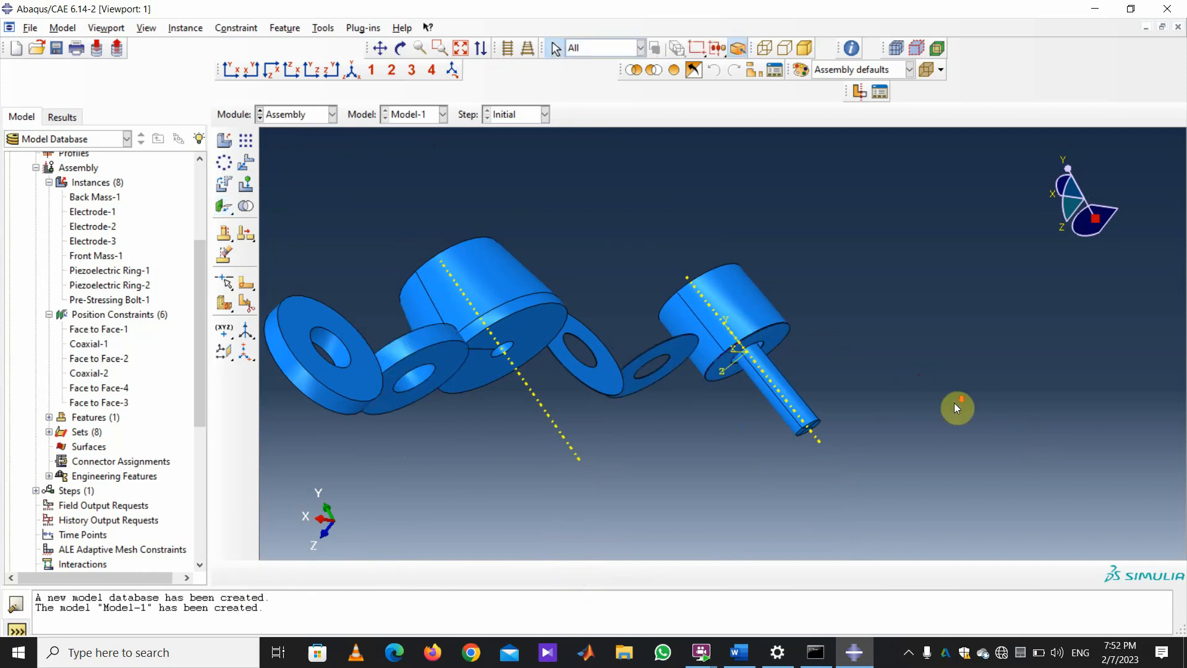
Delete the Face to Face-4 position constraint from the model tree.
{"action": "scroll", "coordinate": [764, 327], "scroll_direction": "up", "scroll_amount": 2}
{"action": "right_click", "coordinate": [108, 406]}
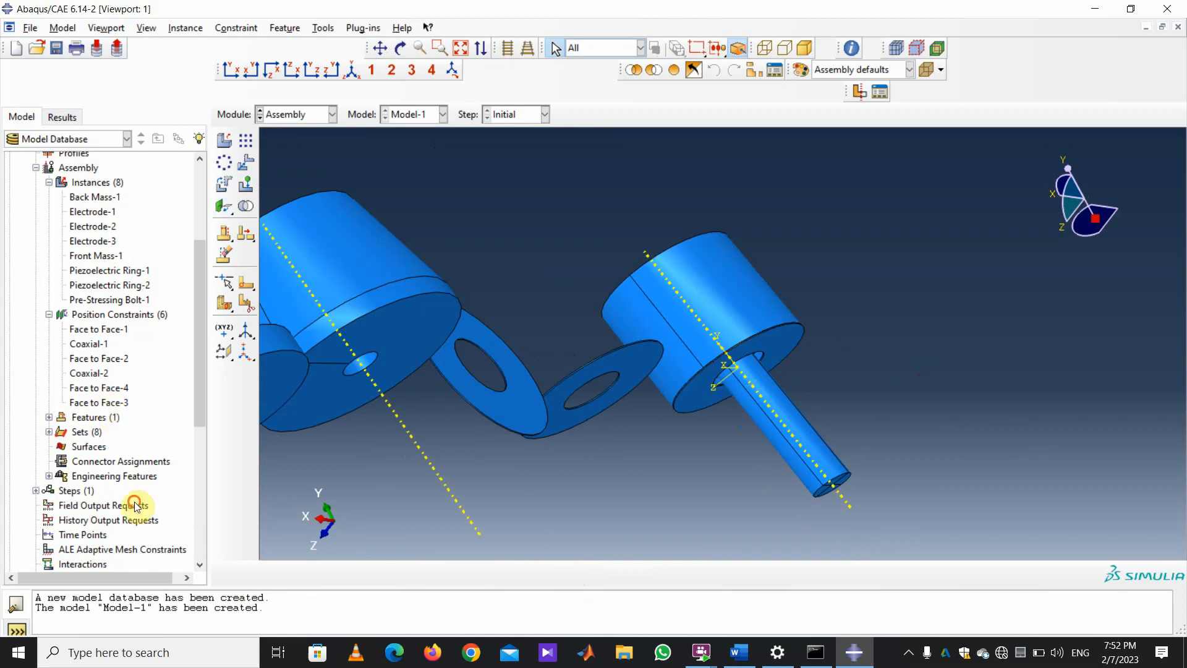
{"action": "left_click", "coordinate": [135, 503]}
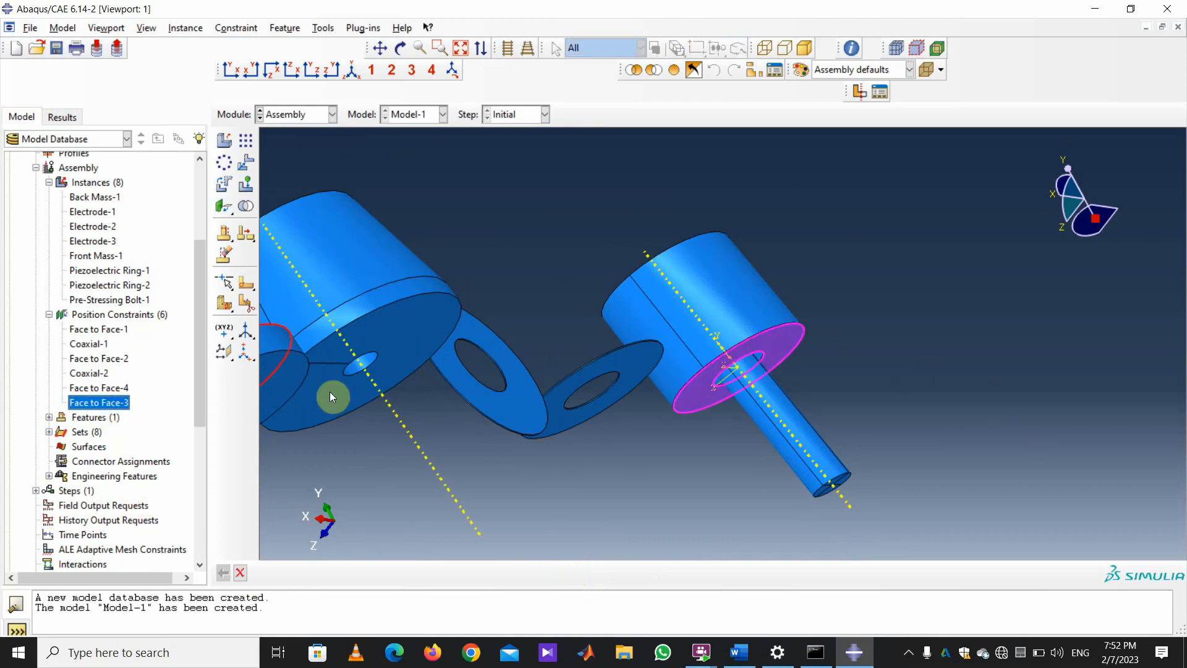
{"action": "left_click", "coordinate": [101, 389]}
{"action": "right_click", "coordinate": [102, 392]}
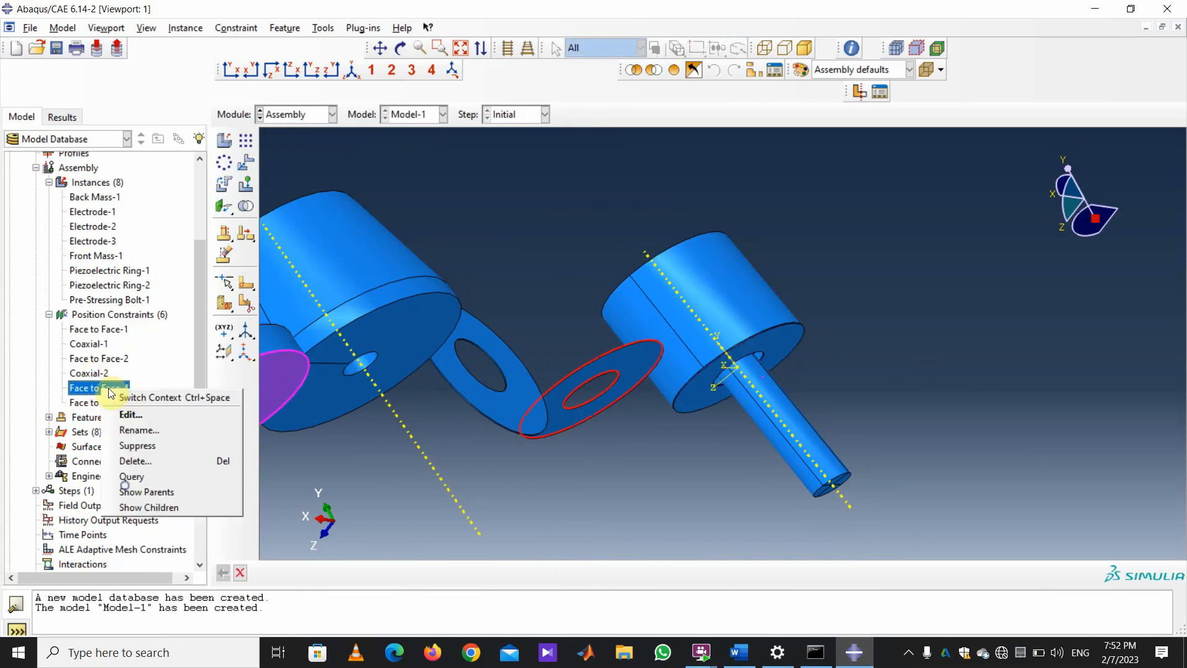
{"action": "left_click", "coordinate": [134, 462]}
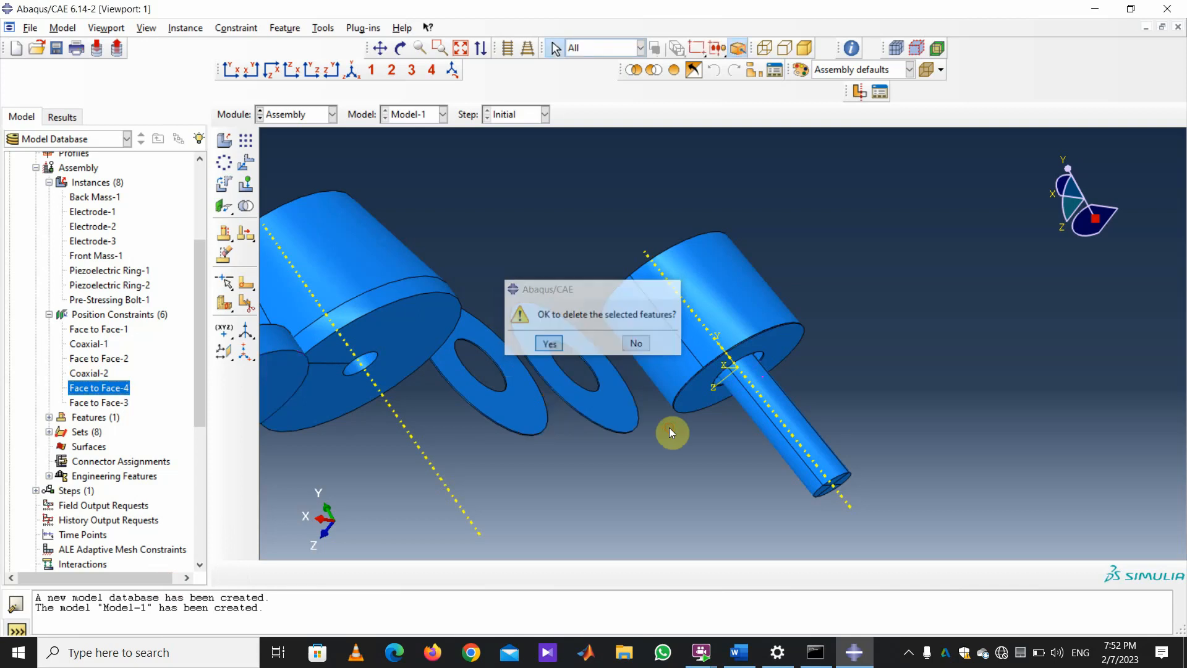
{"action": "key", "text": "Return"}
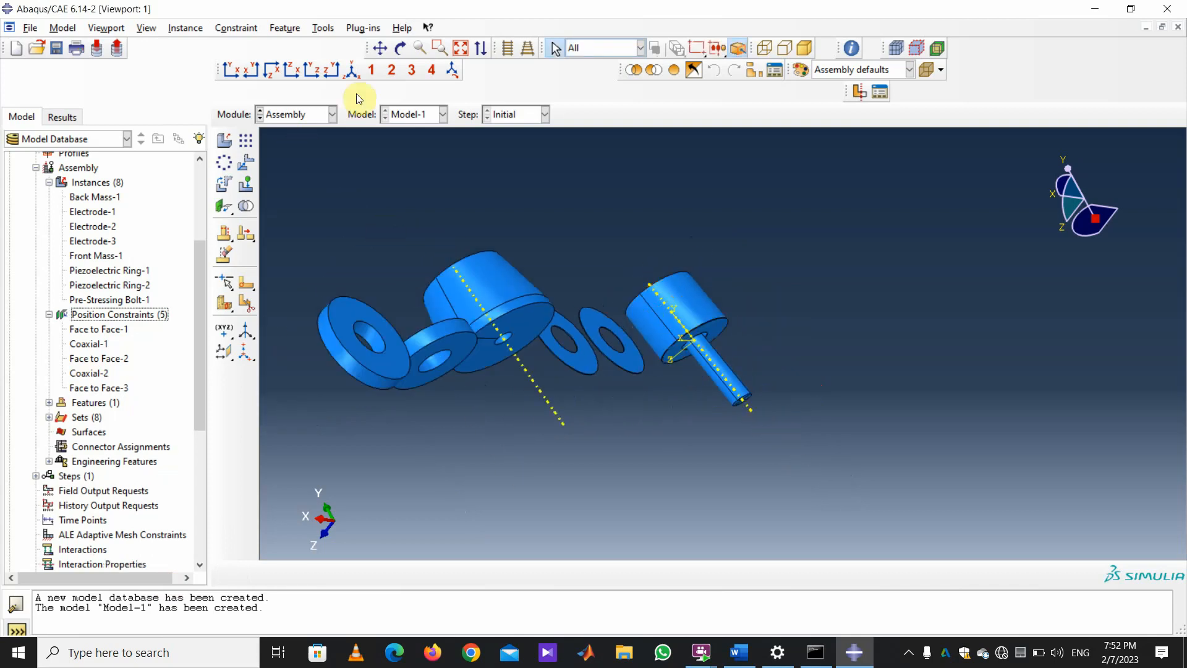
Reorient the assembly slightly and start a coaxial constraint.
{"action": "left_click", "coordinate": [400, 47]}
{"action": "mouse_move", "coordinate": [489, 307]}
{"action": "left_mouse_down"}
{"action": "mouse_move", "coordinate": [522, 334]}
{"action": "mouse_move", "coordinate": [570, 326]}
{"action": "mouse_move", "coordinate": [437, 232]}
{"action": "left_mouse_up"}
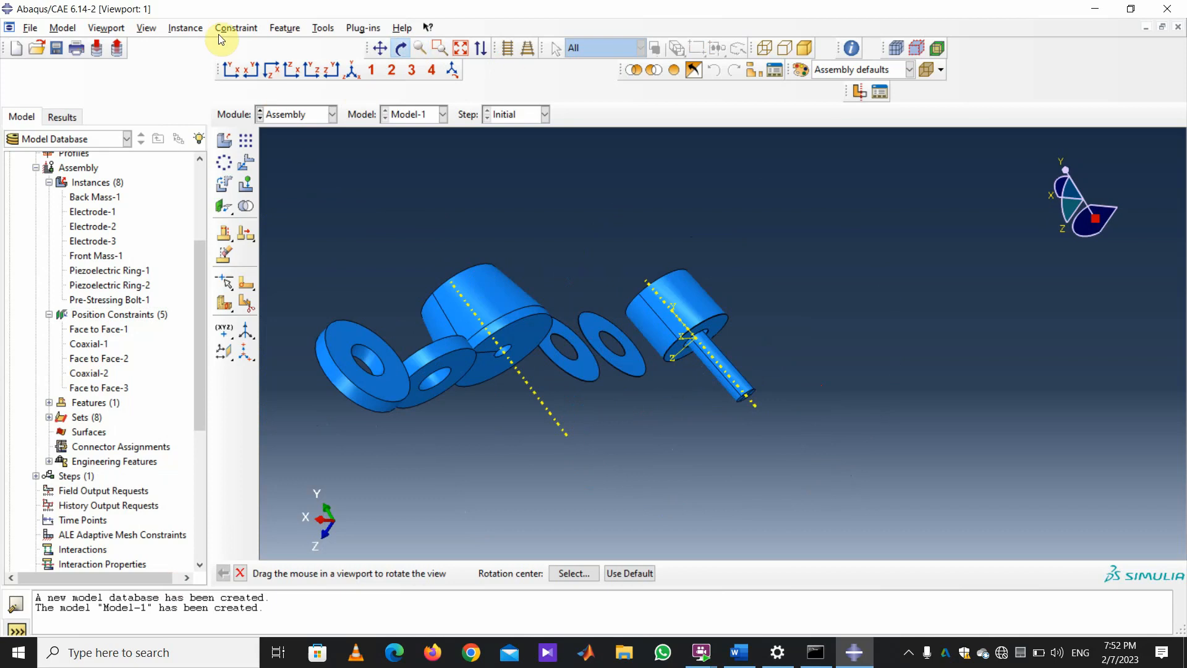
{"action": "left_click", "coordinate": [236, 28]}
{"action": "left_click", "coordinate": [249, 109]}
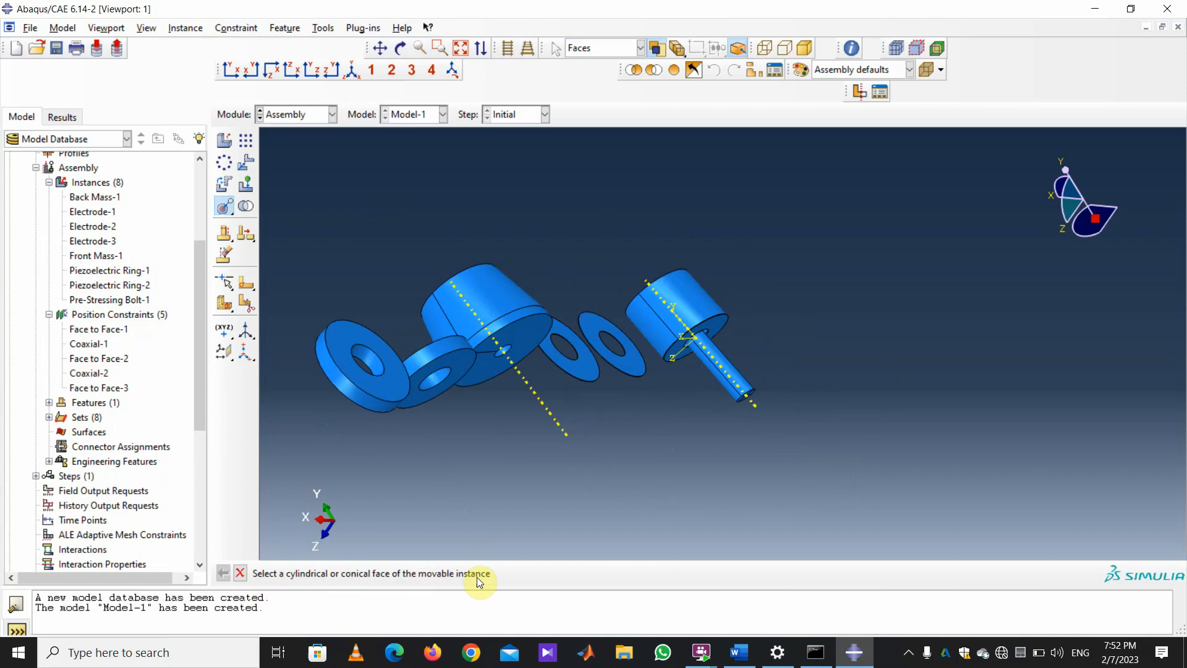
Align the ring's cylindrical face coaxially with the shafted cylinder, creating Coaxial-3.
{"action": "left_click", "coordinate": [441, 351]}
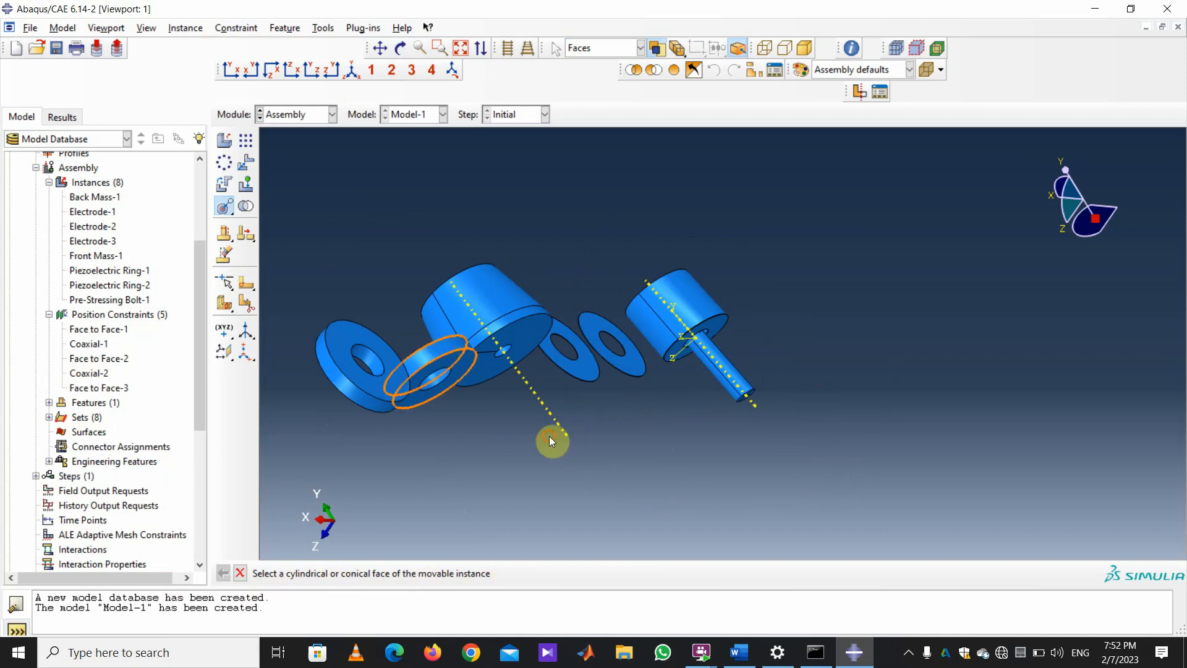
{"action": "left_click", "coordinate": [703, 303]}
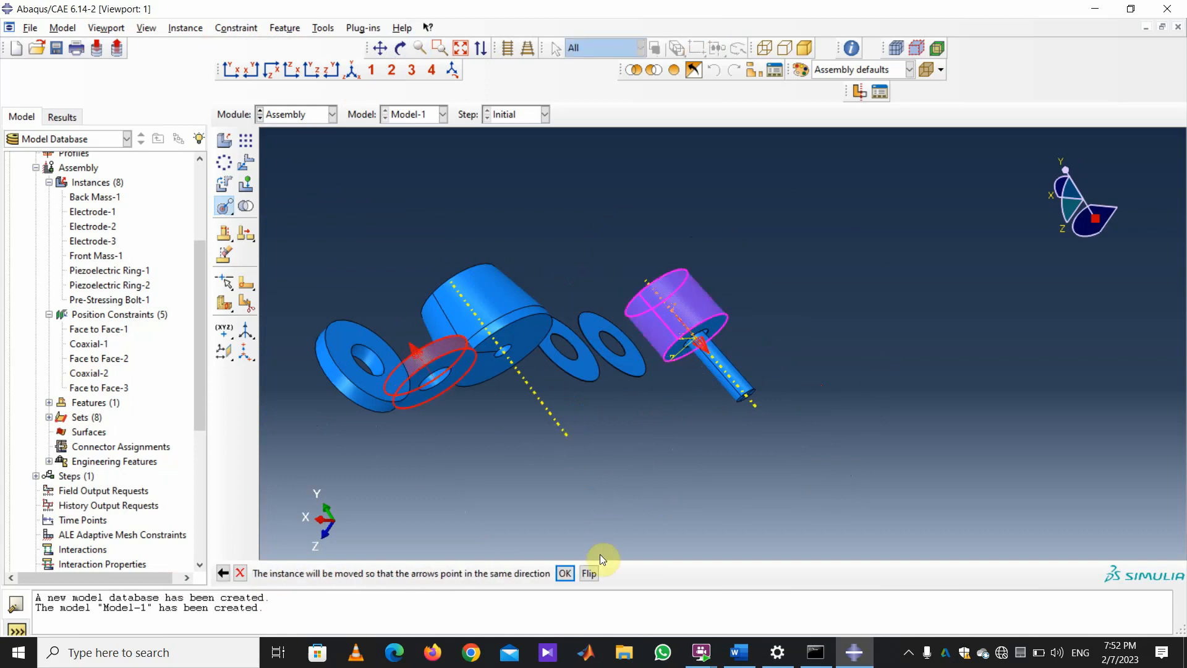
{"action": "left_click", "coordinate": [564, 573]}
{"action": "scroll", "coordinate": [892, 426], "scroll_direction": "up", "scroll_amount": 8}
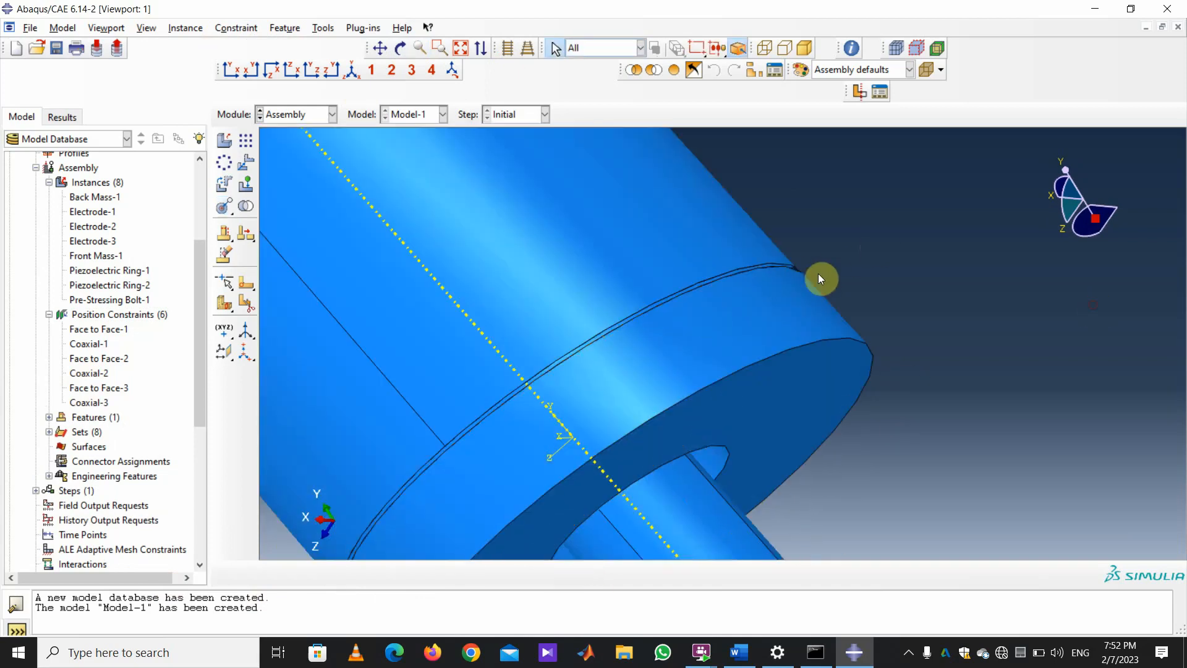
{"action": "left_click", "coordinate": [708, 210]}
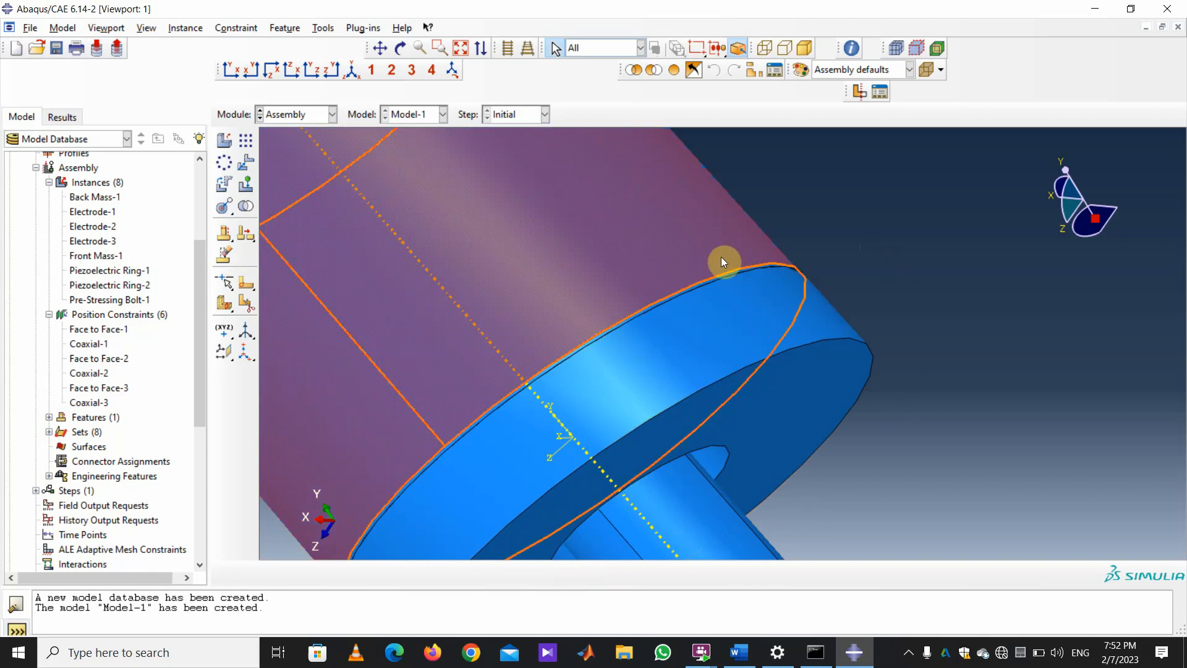
{"action": "scroll", "coordinate": [925, 384], "scroll_direction": "down", "scroll_amount": 8}
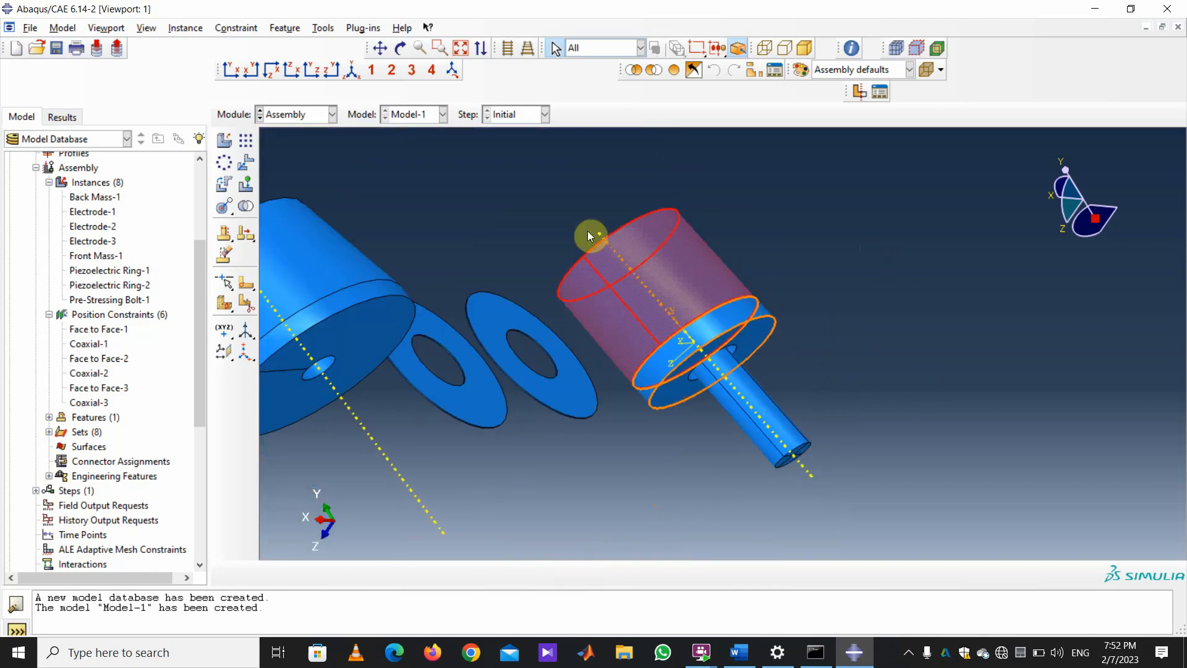
Rotate the assembly to face the loose ring and open the constraint types.
{"action": "left_click", "coordinate": [400, 49]}
{"action": "mouse_move", "coordinate": [686, 367]}
{"action": "left_mouse_down"}
{"action": "mouse_move", "coordinate": [652, 297]}
{"action": "mouse_move", "coordinate": [667, 289]}
{"action": "left_mouse_up"}
{"action": "left_click", "coordinate": [236, 28]}
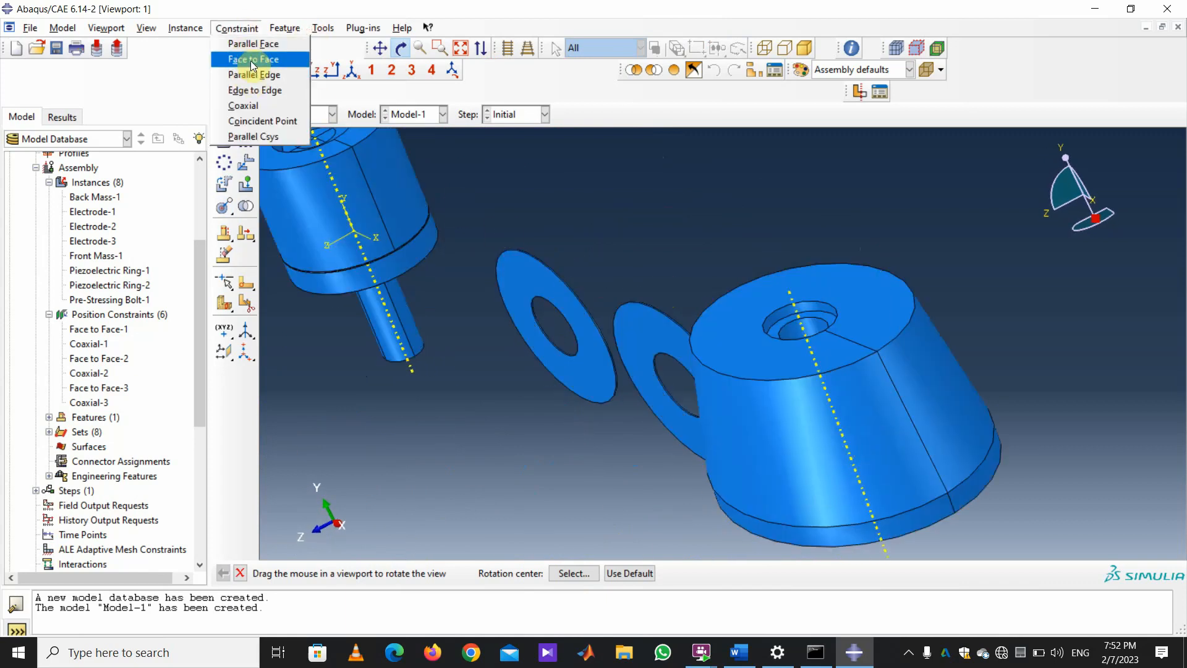
Start a face-to-face constraint on the loose ring, dismissing the dependency error from a wrong fixed face.
{"action": "left_click", "coordinate": [253, 56]}
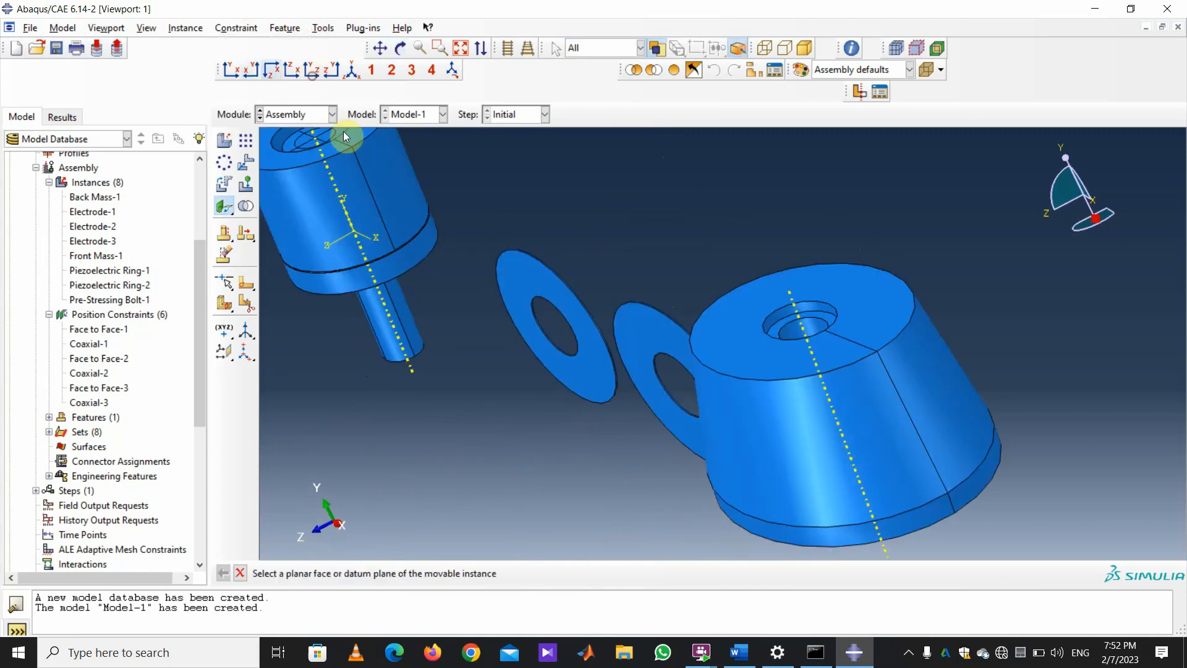
{"action": "left_click", "coordinate": [528, 286]}
{"action": "scroll", "coordinate": [711, 355], "scroll_direction": "up", "scroll_amount": 2}
{"action": "scroll", "coordinate": [510, 222], "scroll_direction": "down", "scroll_amount": 4}
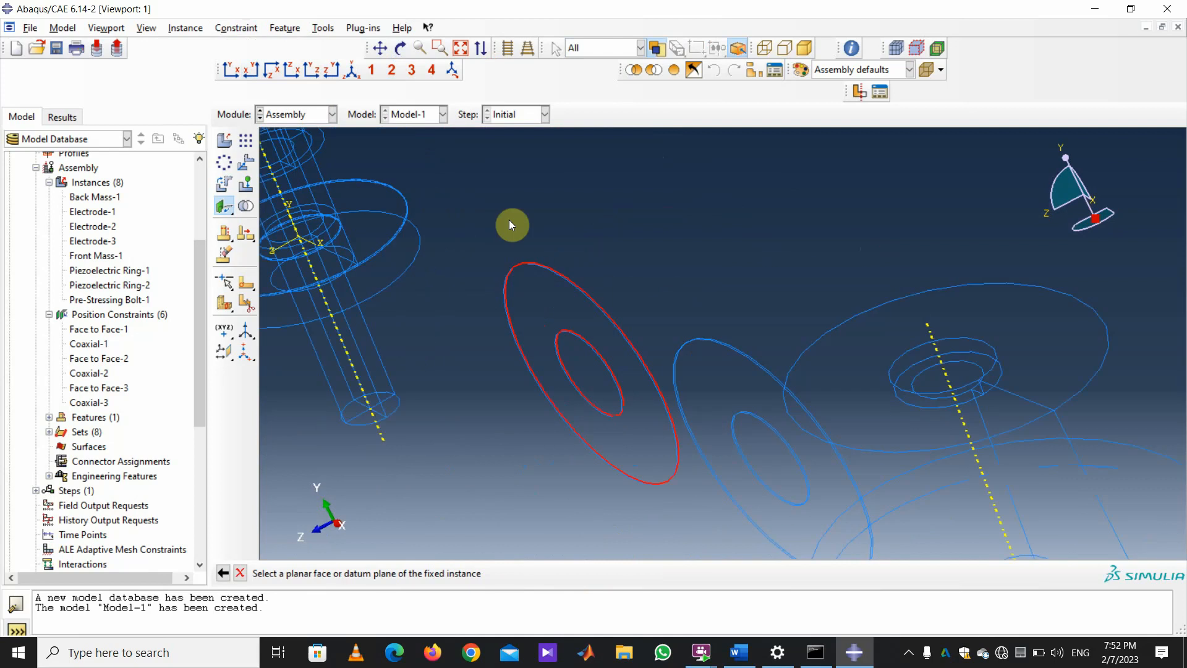
{"action": "scroll", "coordinate": [509, 223], "scroll_direction": "down", "scroll_amount": 2}
{"action": "scroll", "coordinate": [549, 239], "scroll_direction": "down", "scroll_amount": 1}
{"action": "scroll", "coordinate": [562, 341], "scroll_direction": "down", "scroll_amount": 2}
{"action": "scroll", "coordinate": [561, 363], "scroll_direction": "down", "scroll_amount": 1}
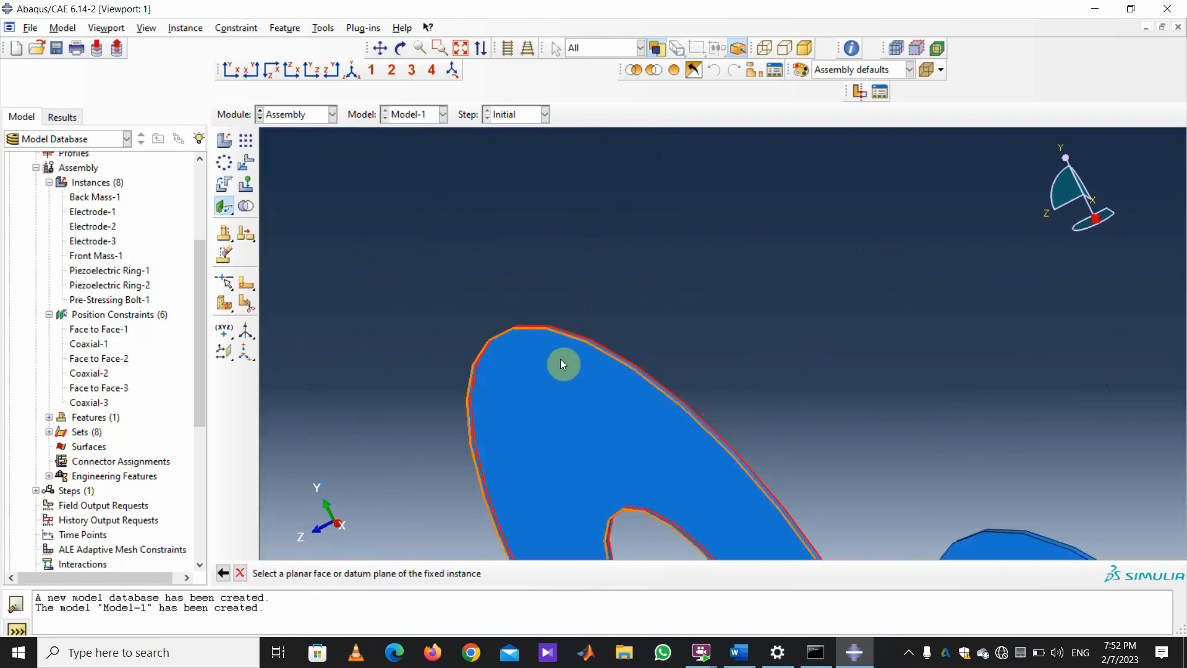
{"action": "left_click", "coordinate": [561, 361]}
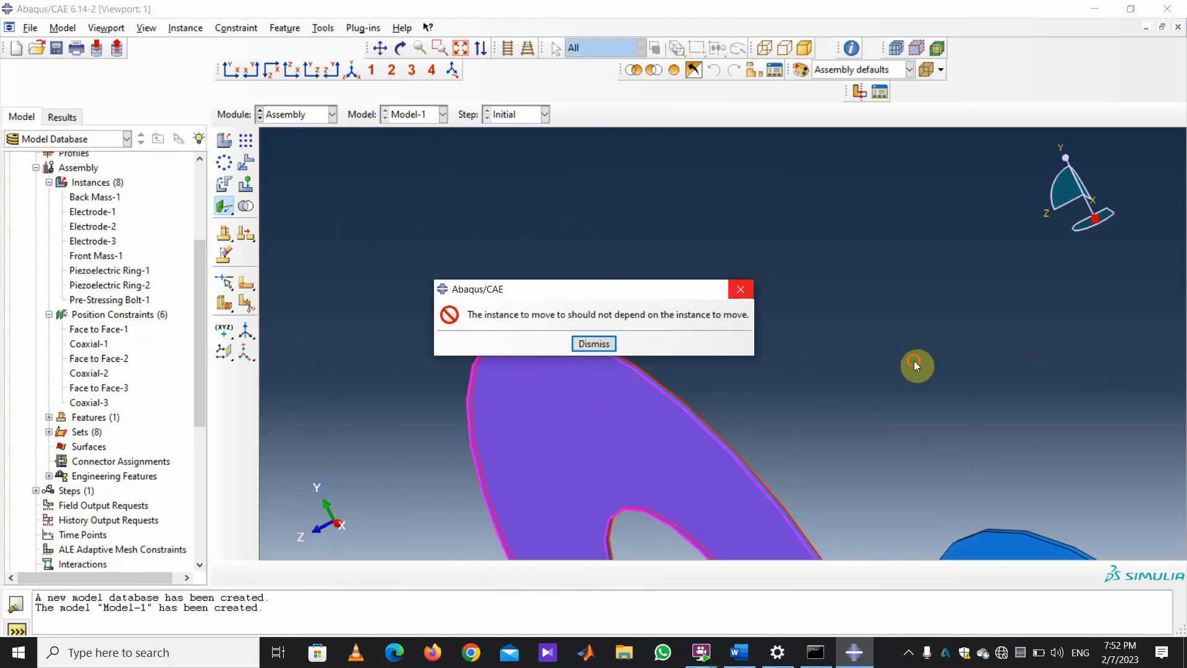
{"action": "left_click", "coordinate": [594, 345]}
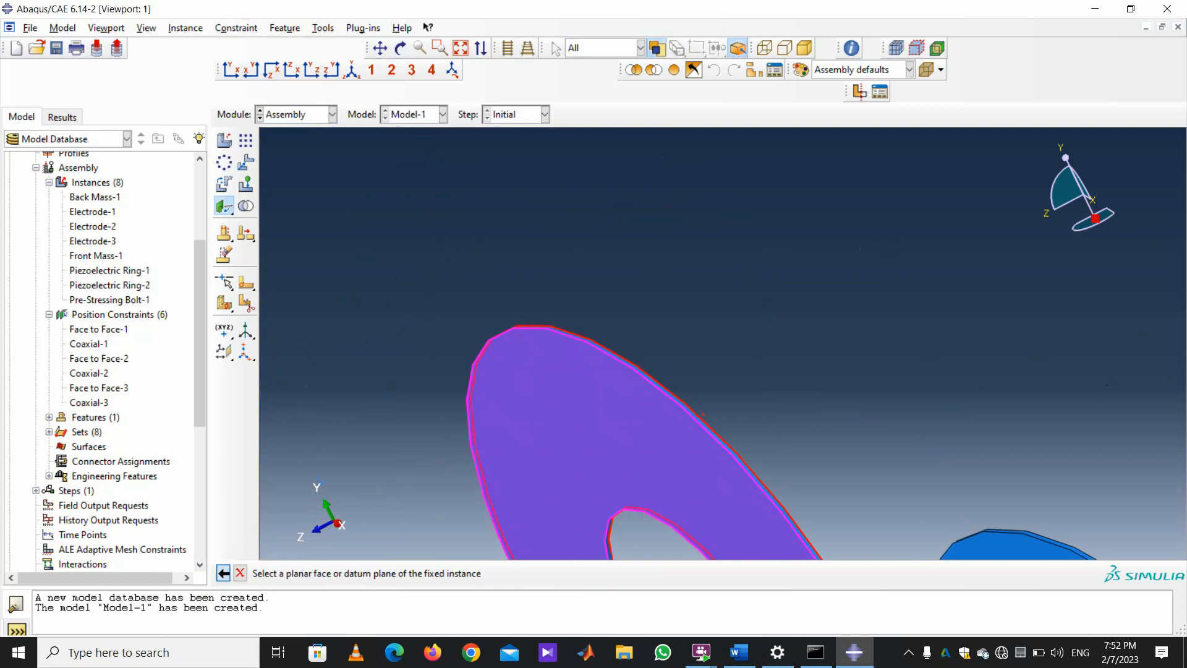
{"action": "left_click", "coordinate": [225, 574]}
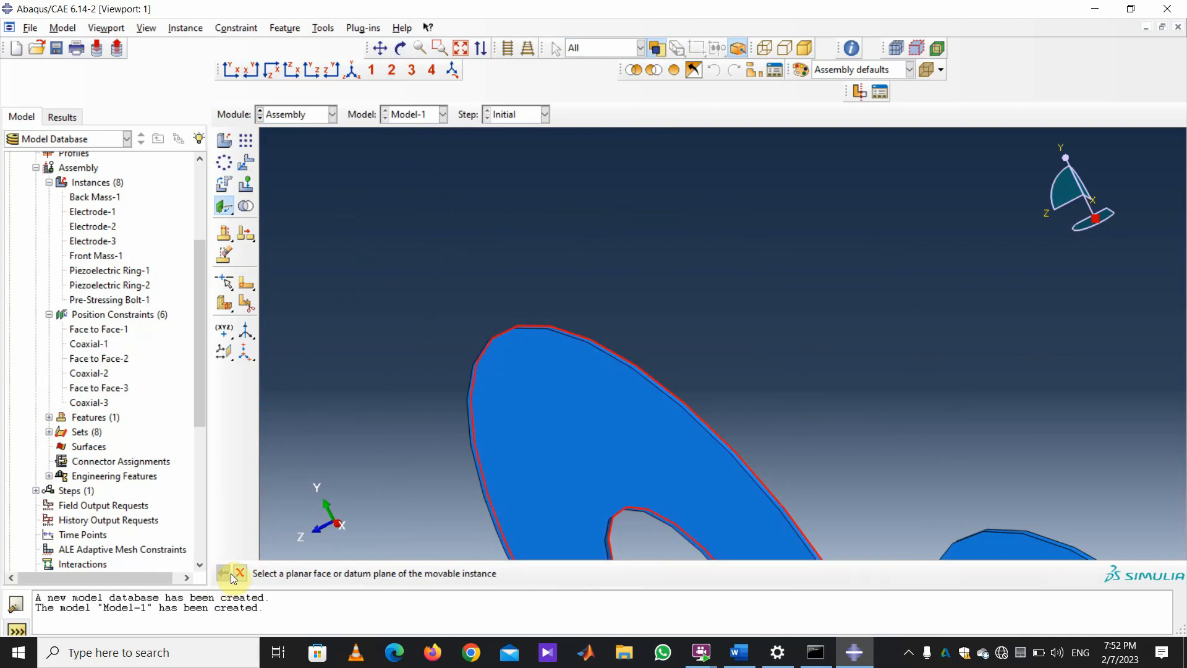
Seat the ring face on the cylinder's end face at 0.0 distance, creating Face to Face-4.
{"action": "left_click", "coordinate": [713, 546]}
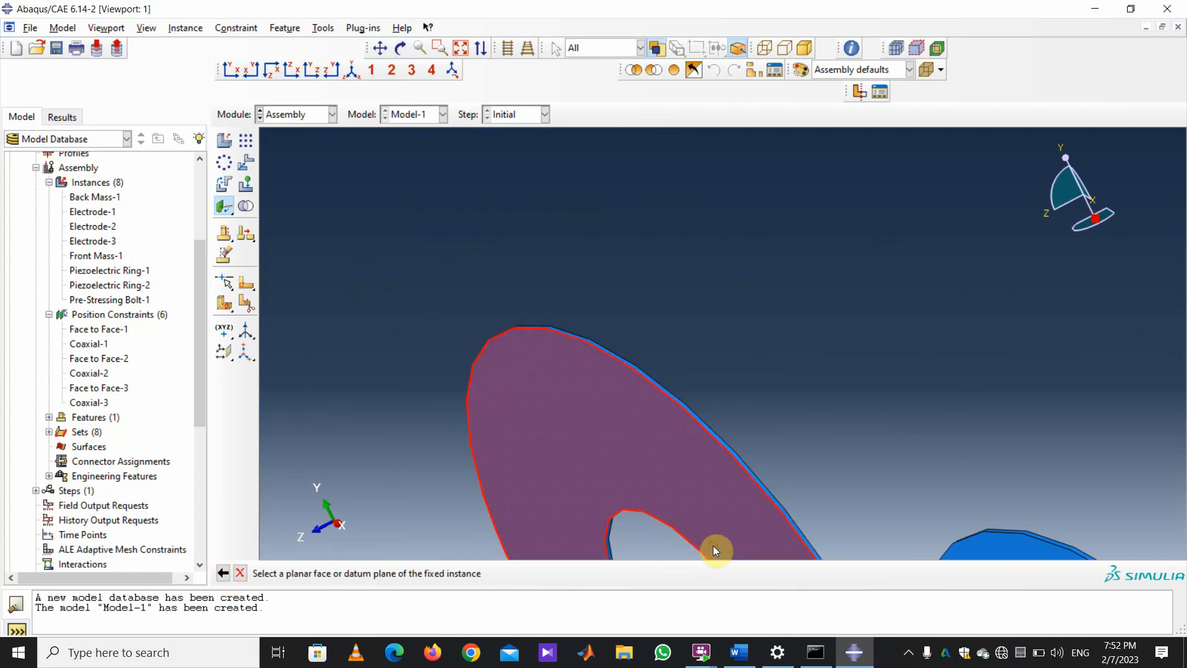
{"action": "scroll", "coordinate": [522, 346], "scroll_direction": "down", "scroll_amount": 5}
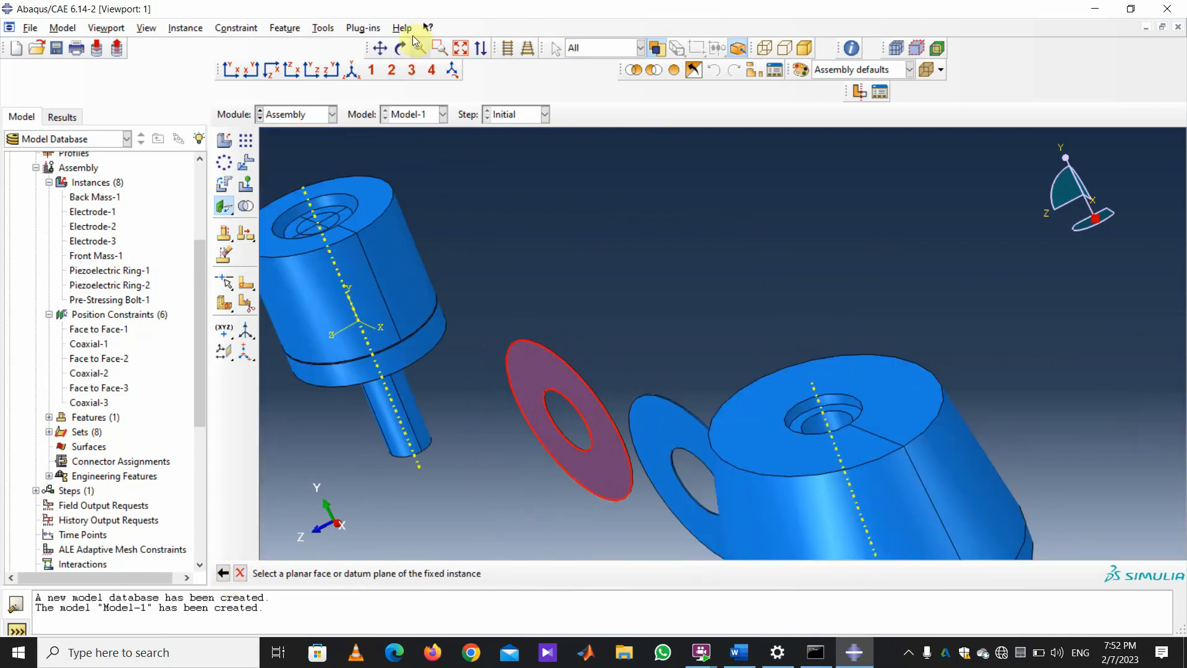
{"action": "left_click", "coordinate": [400, 49]}
{"action": "left_click_drag", "start_coordinate": [596, 275], "coordinate": [640, 354]}
{"action": "left_click_drag", "start_coordinate": [866, 406], "coordinate": [824, 397]}
{"action": "scroll", "coordinate": [1079, 429], "scroll_direction": "up", "scroll_amount": 5}
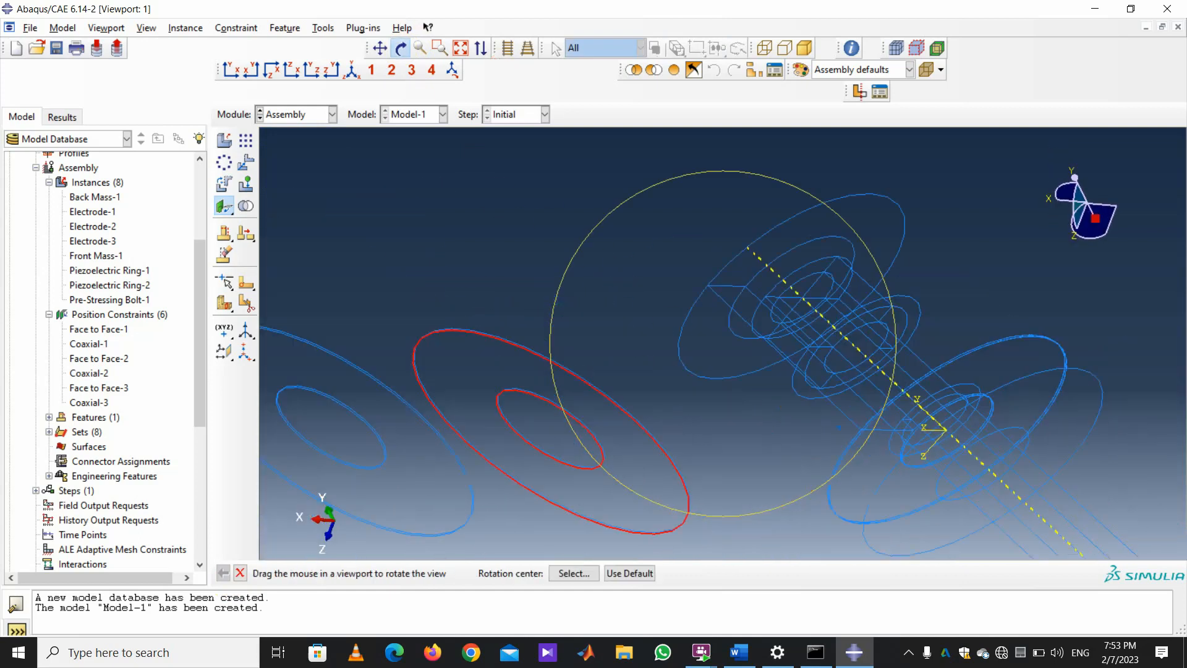
{"action": "key", "text": "Escape"}
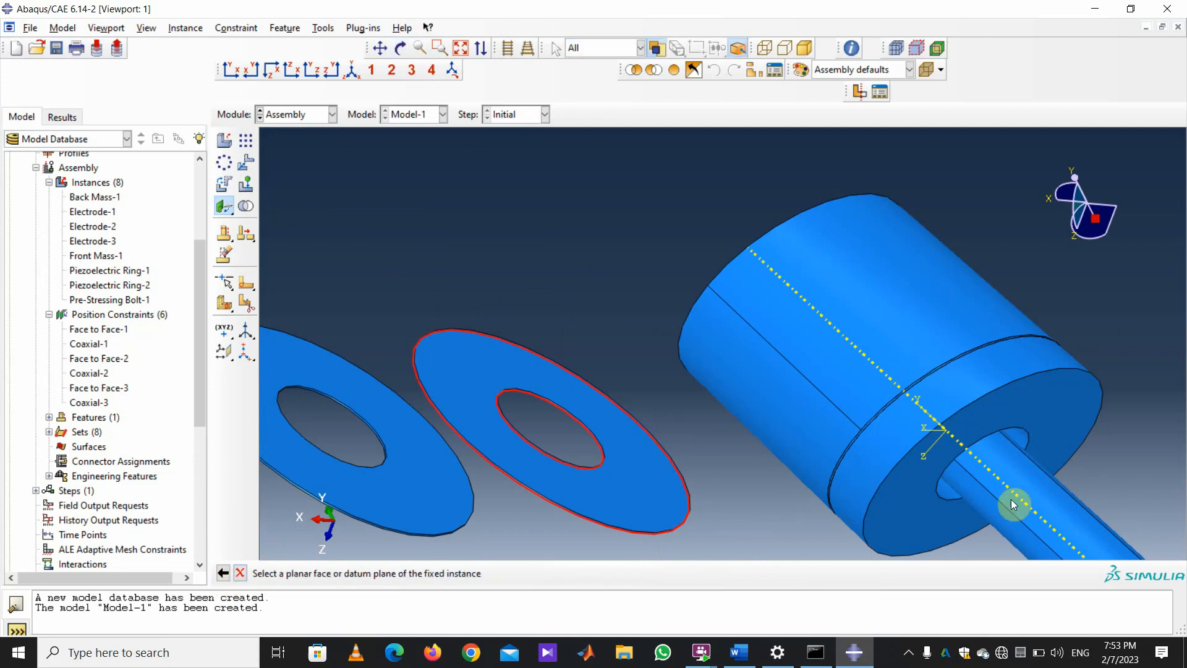
{"action": "left_click", "coordinate": [1079, 411]}
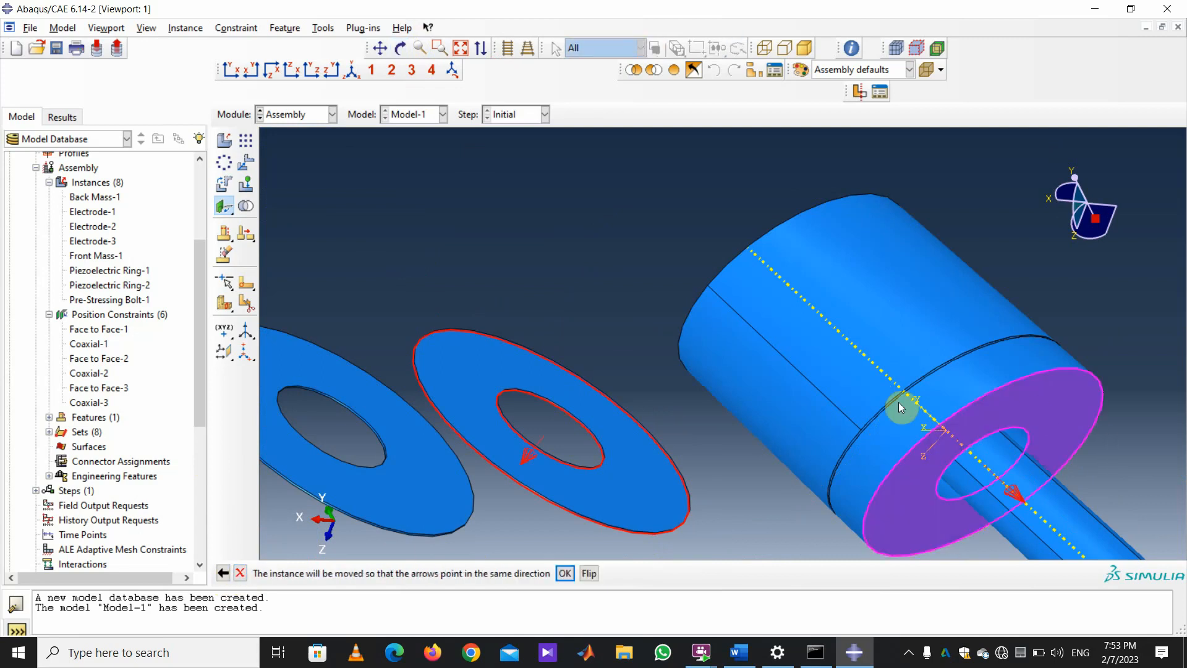
{"action": "left_click", "coordinate": [565, 574]}
{"action": "key", "text": "Return"}
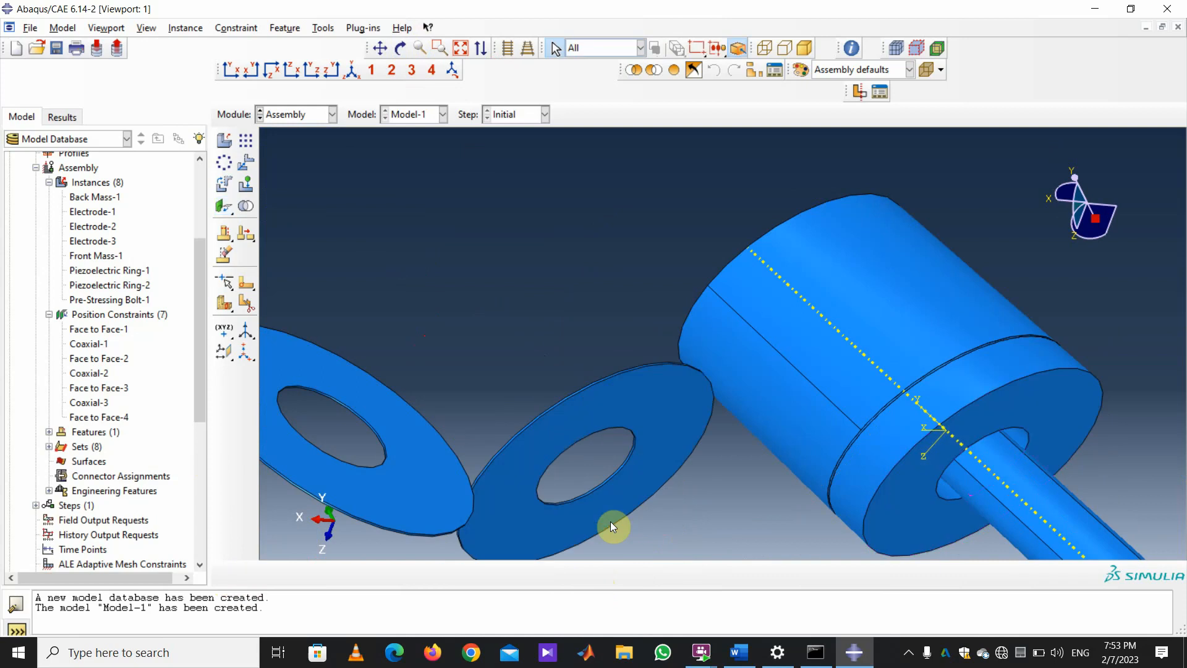
{"action": "left_click", "coordinate": [235, 28]}
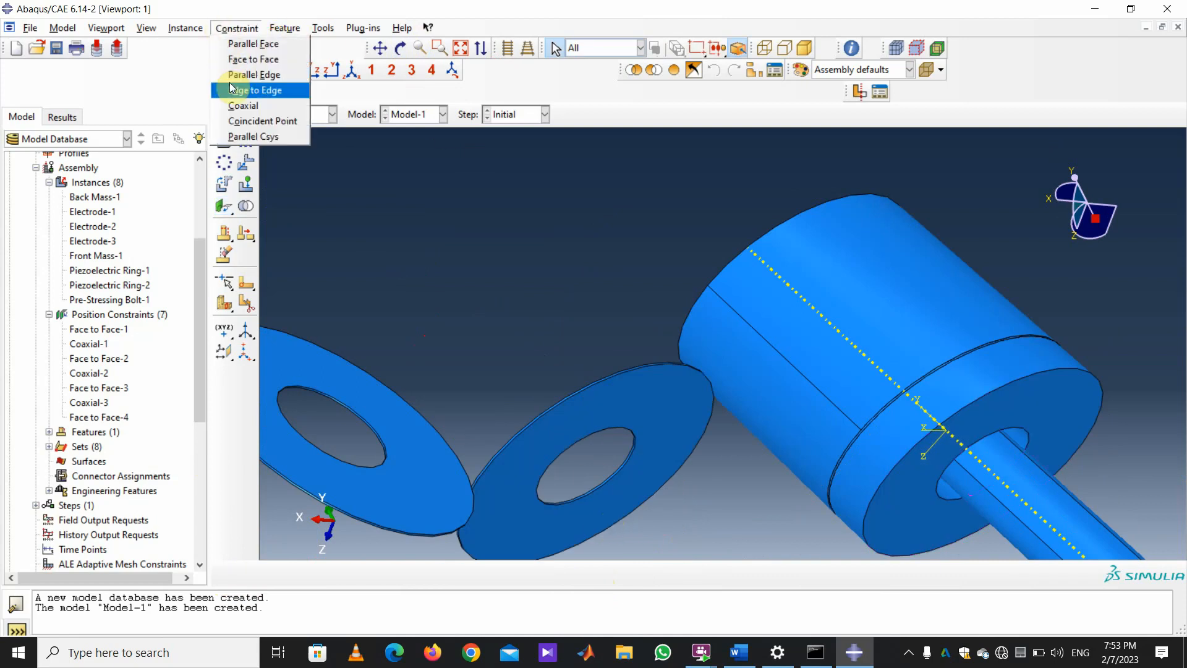
Align the loose ring's round face coaxially with the cylinder's face, creating Coaxial-4.
{"action": "left_click", "coordinate": [230, 103]}
{"action": "scroll", "coordinate": [758, 475], "scroll_direction": "up", "scroll_amount": 3}
{"action": "scroll", "coordinate": [595, 374], "scroll_direction": "up", "scroll_amount": 2}
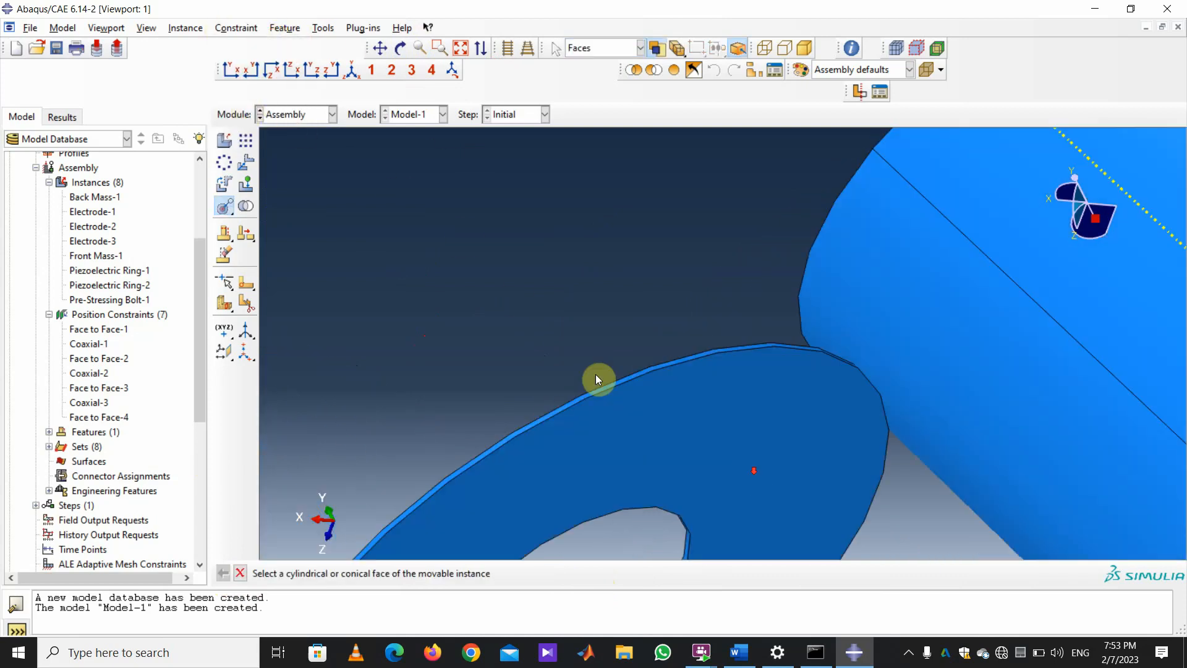
{"action": "scroll", "coordinate": [582, 392], "scroll_direction": "up", "scroll_amount": 2}
{"action": "left_click", "coordinate": [569, 410]}
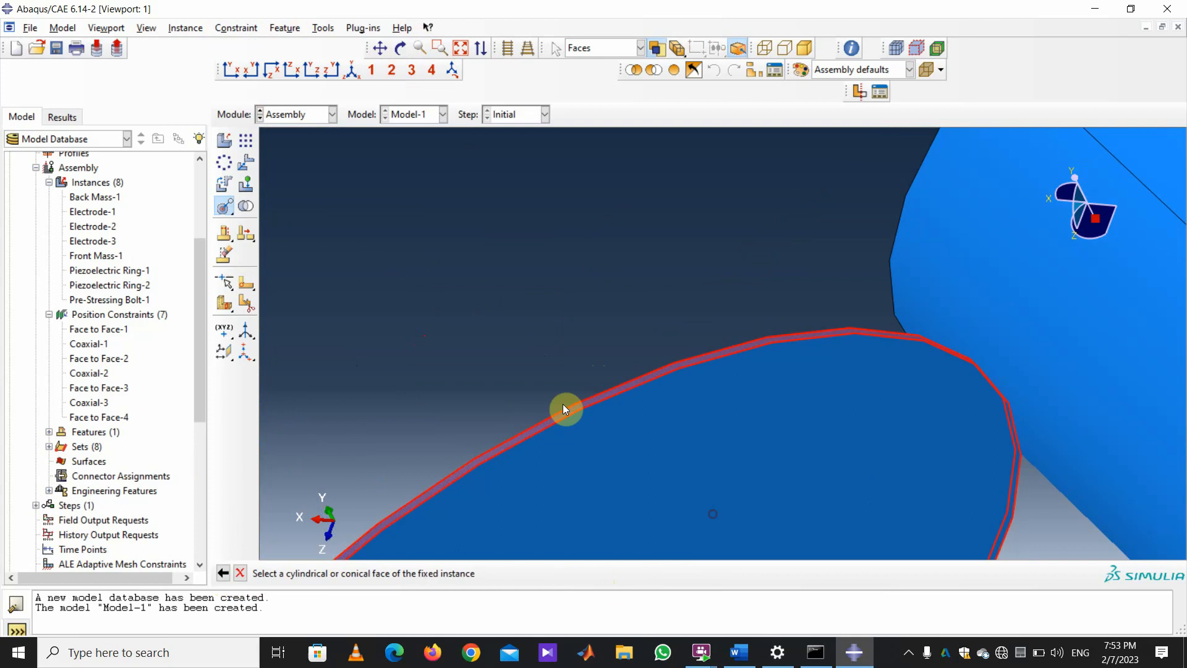
{"action": "scroll", "coordinate": [688, 483], "scroll_direction": "down", "scroll_amount": 4}
{"action": "scroll", "coordinate": [691, 485], "scroll_direction": "down", "scroll_amount": 2}
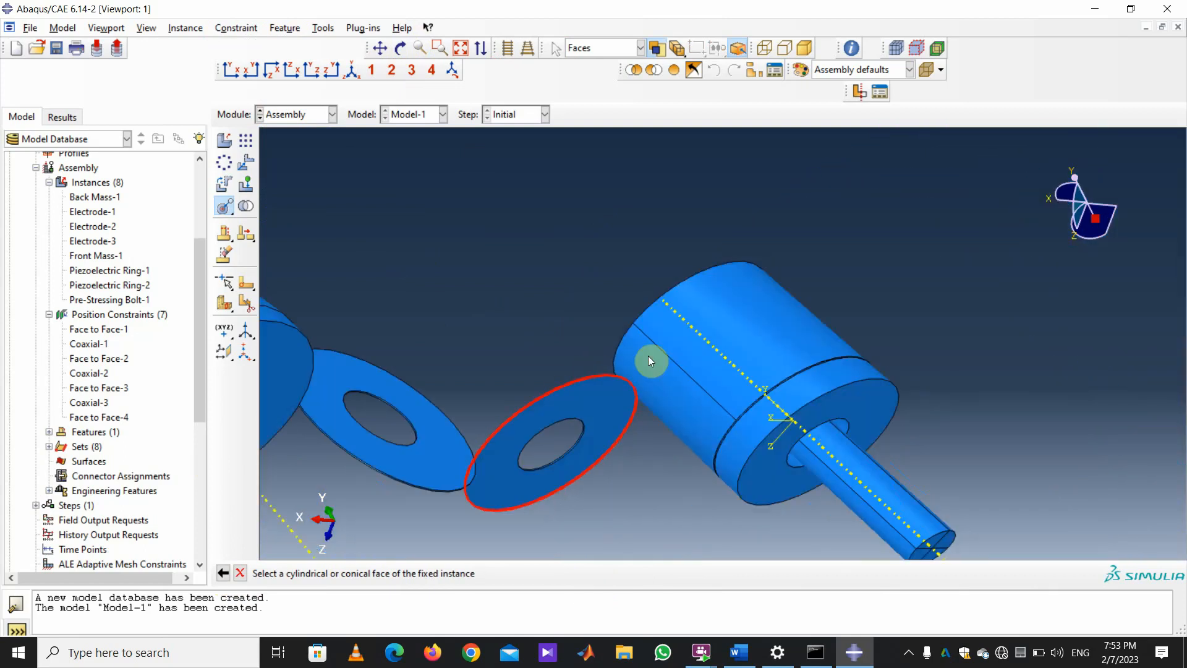
{"action": "left_click", "coordinate": [787, 321]}
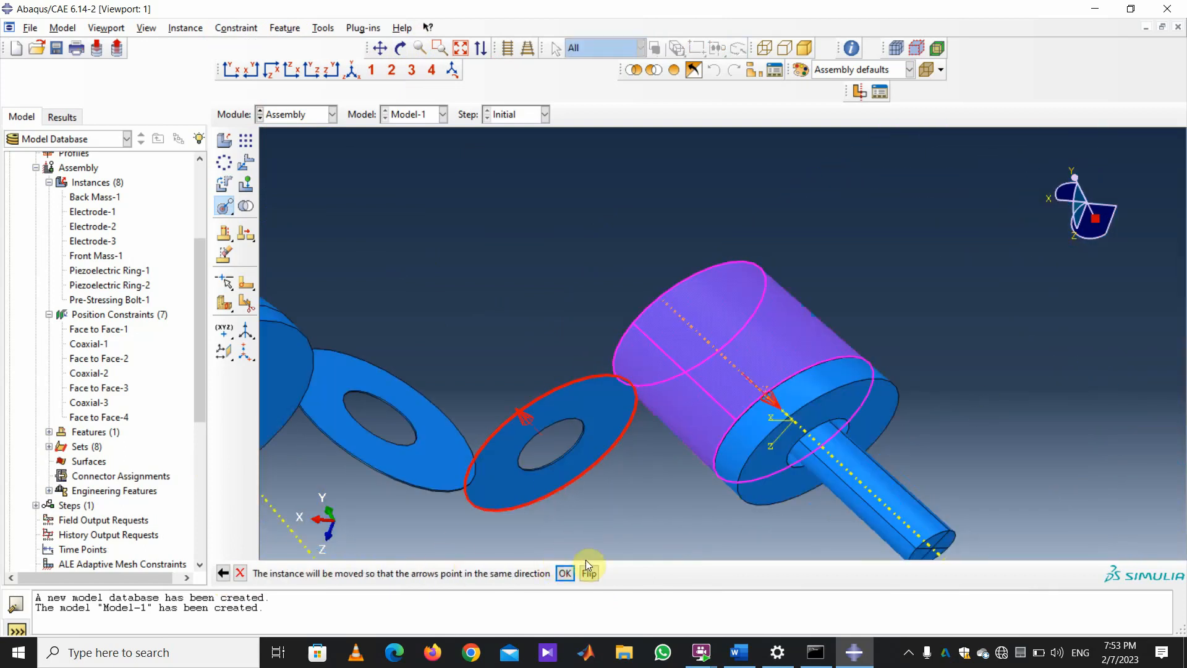
{"action": "left_click", "coordinate": [565, 573]}
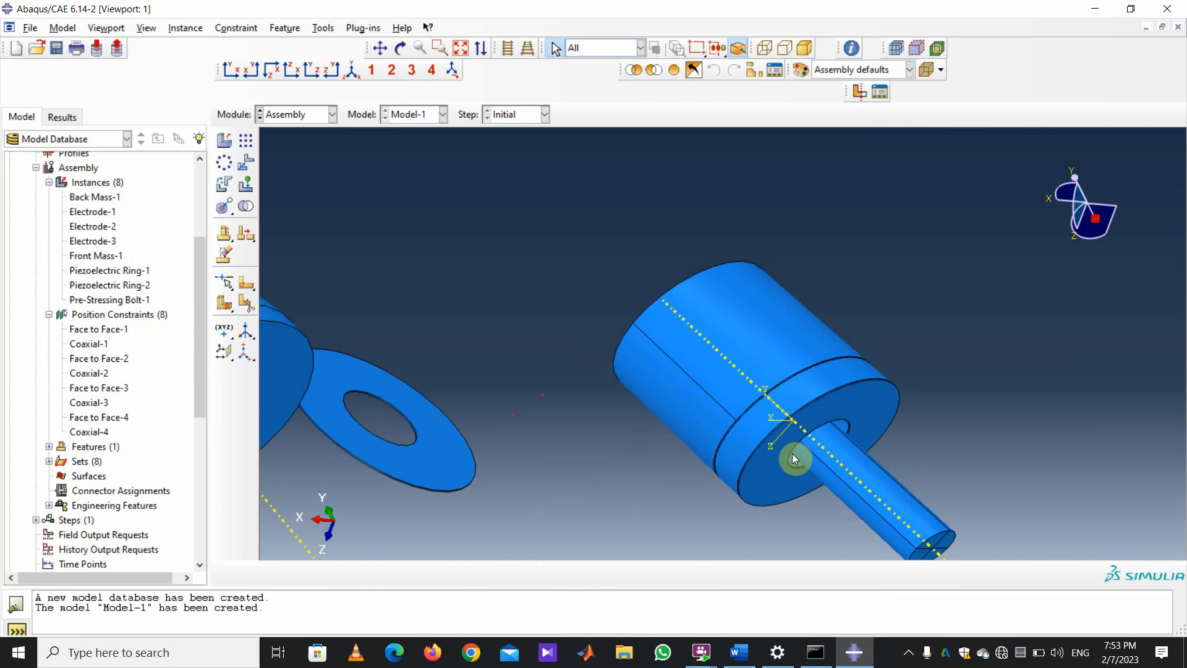
{"action": "scroll", "coordinate": [892, 351], "scroll_direction": "up", "scroll_amount": 5}
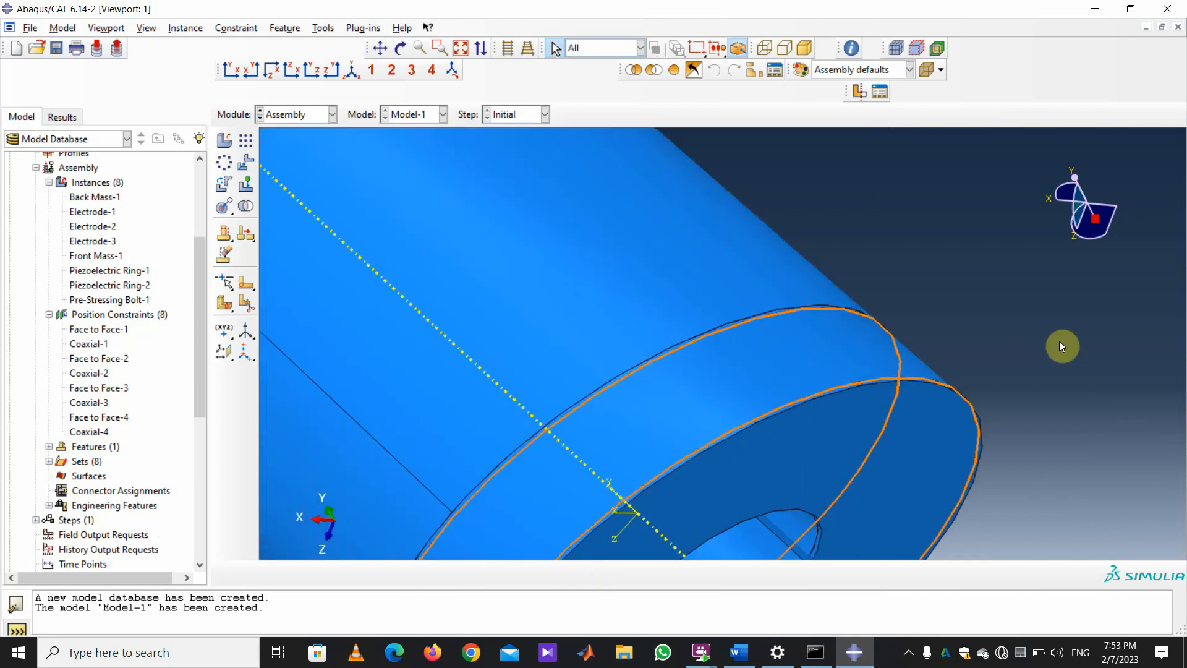
{"action": "scroll", "coordinate": [791, 256], "scroll_direction": "down", "scroll_amount": 8}
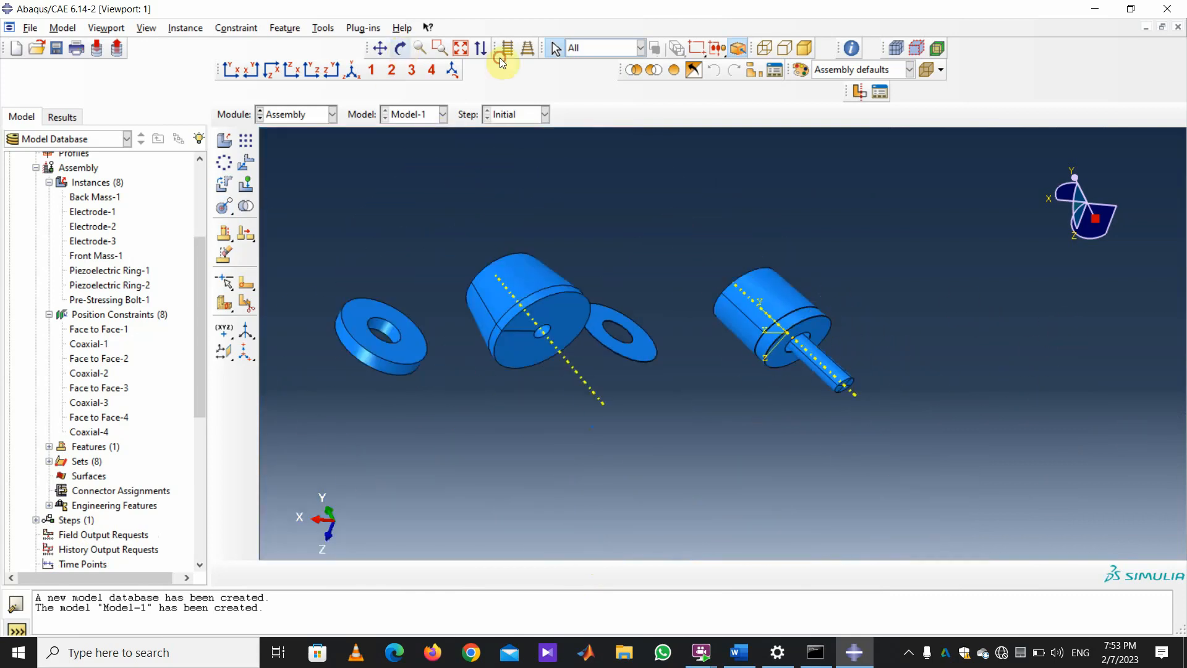
{"action": "left_click_drag", "start_coordinate": [551, 257], "coordinate": [773, 272]}
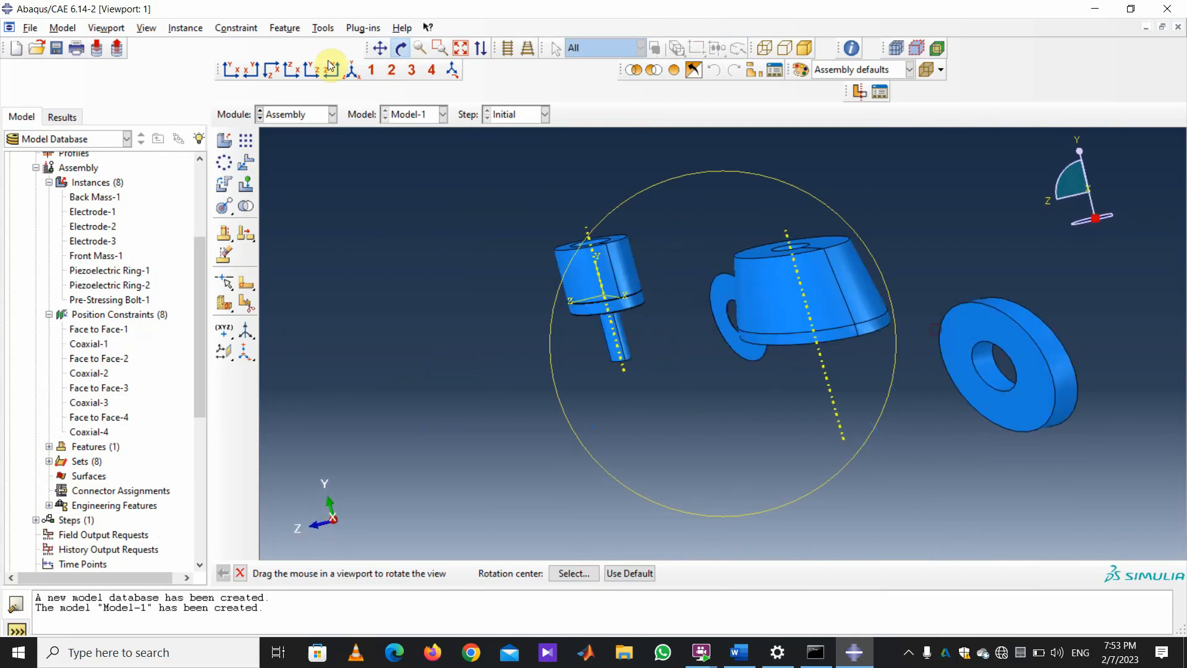
Start a face-to-face constraint with the ring's flat face as the moving face.
{"action": "left_click", "coordinate": [236, 28]}
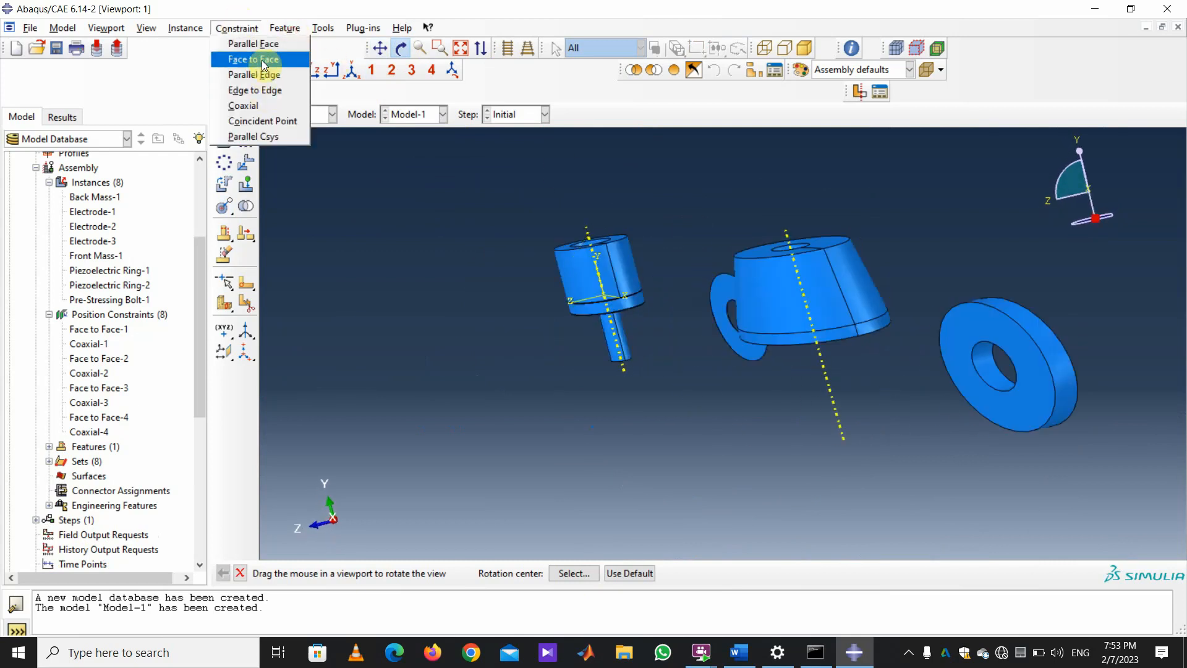
{"action": "left_click", "coordinate": [264, 60]}
{"action": "left_click", "coordinate": [960, 336]}
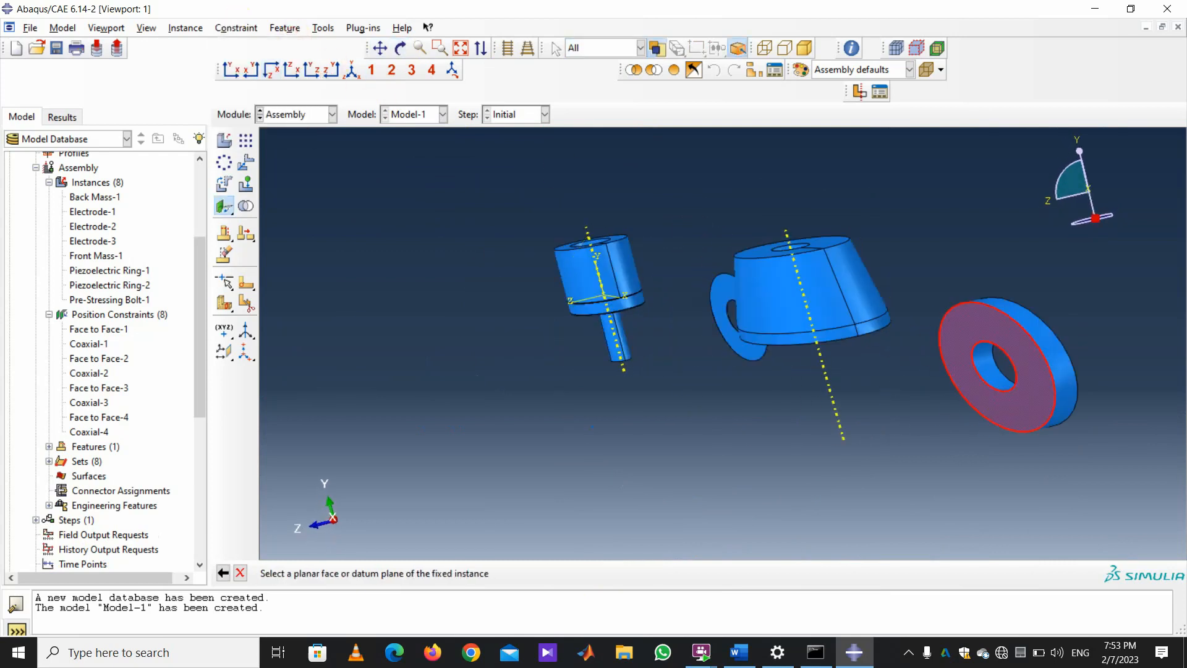
{"action": "left_click", "coordinate": [402, 54]}
{"action": "left_click_drag", "start_coordinate": [697, 233], "coordinate": [914, 283]}
{"action": "scroll", "coordinate": [986, 353], "scroll_direction": "down", "scroll_amount": 5}
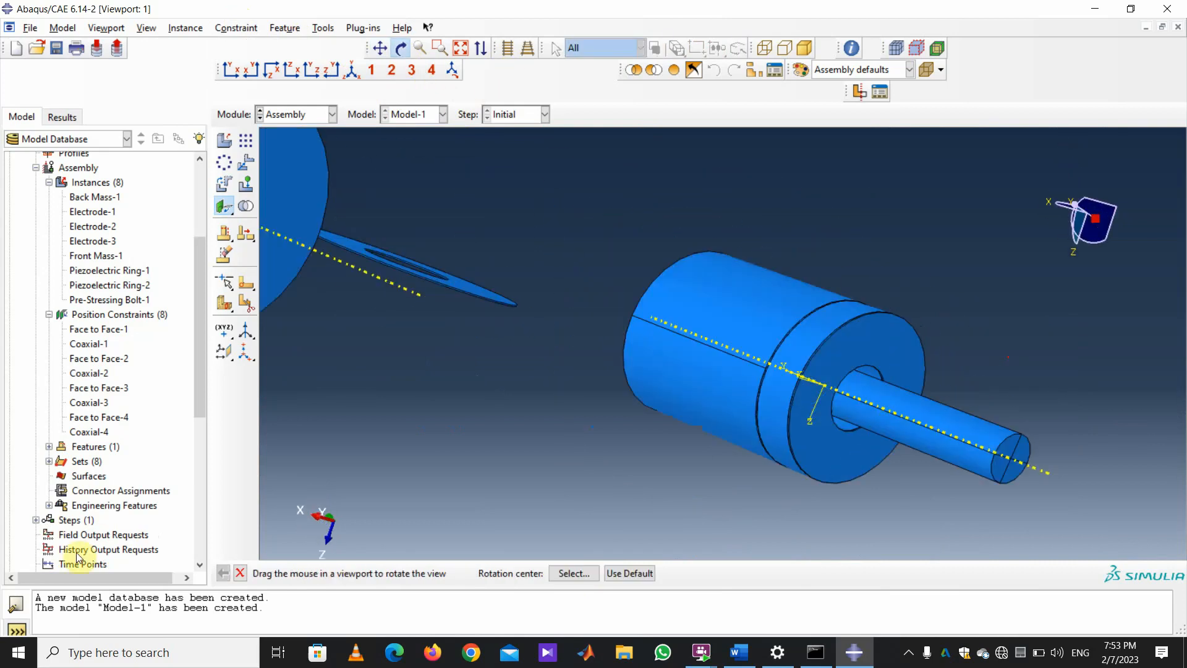
{"action": "left_click", "coordinate": [241, 574]}
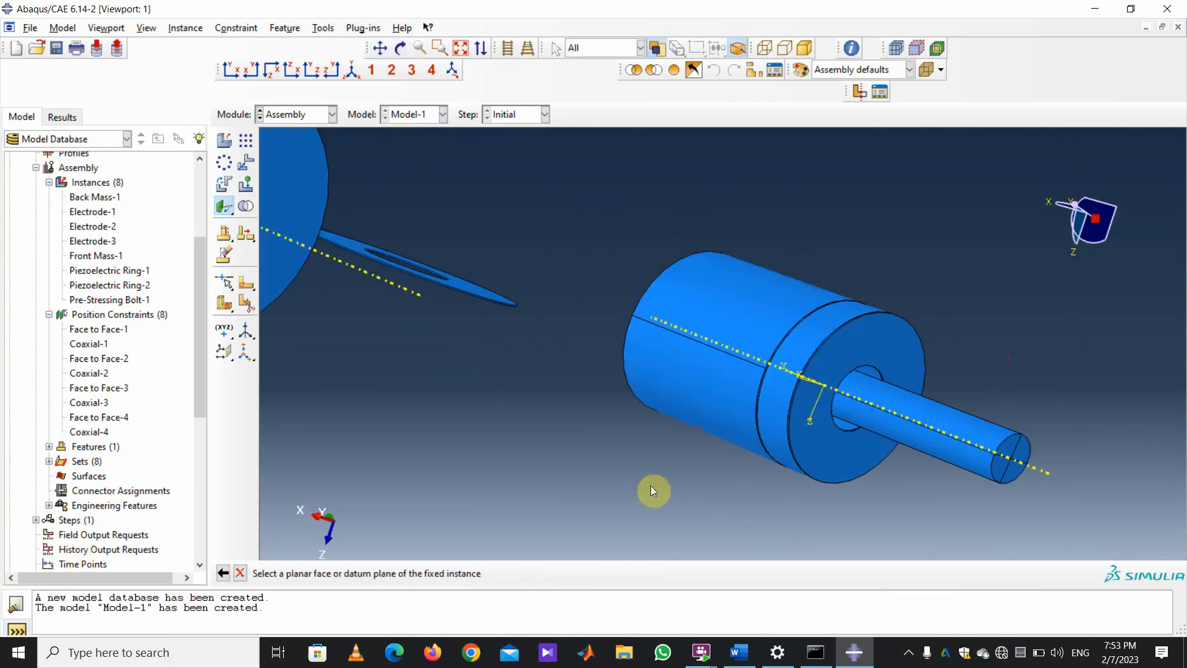
Mate it flipped to the cylinder's end face at 0.0 distance, creating Face to Face-5.
{"action": "left_click", "coordinate": [901, 340]}
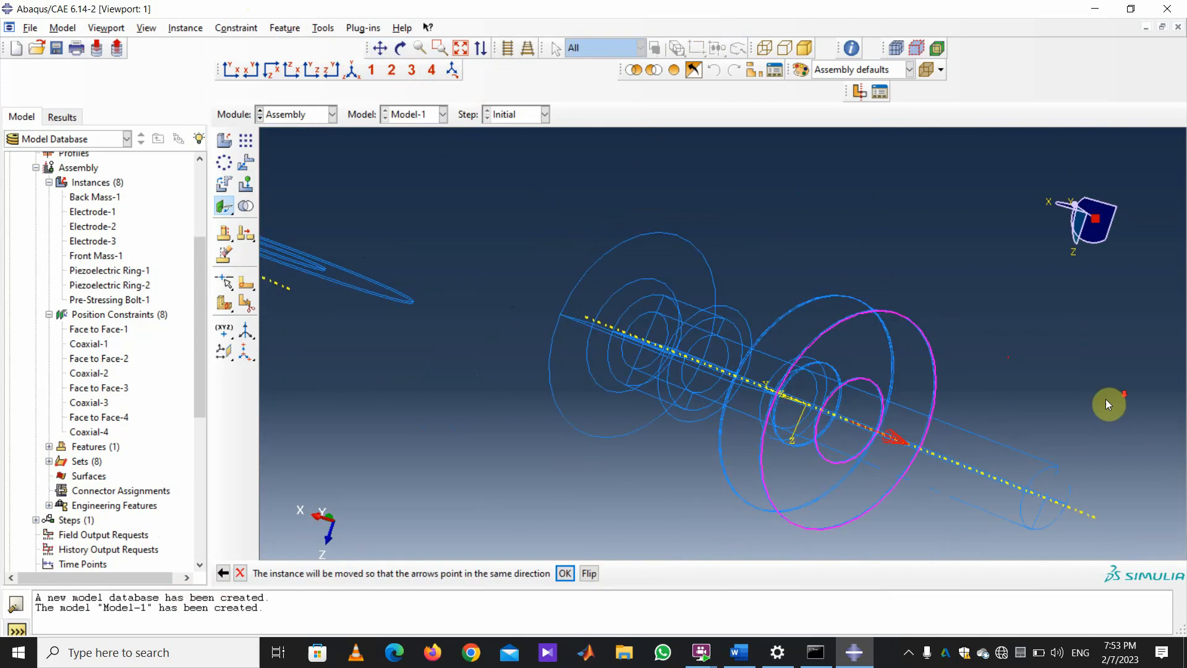
{"action": "scroll", "coordinate": [1106, 399], "scroll_direction": "down", "scroll_amount": 3}
{"action": "scroll", "coordinate": [1095, 392], "scroll_direction": "up", "scroll_amount": 6}
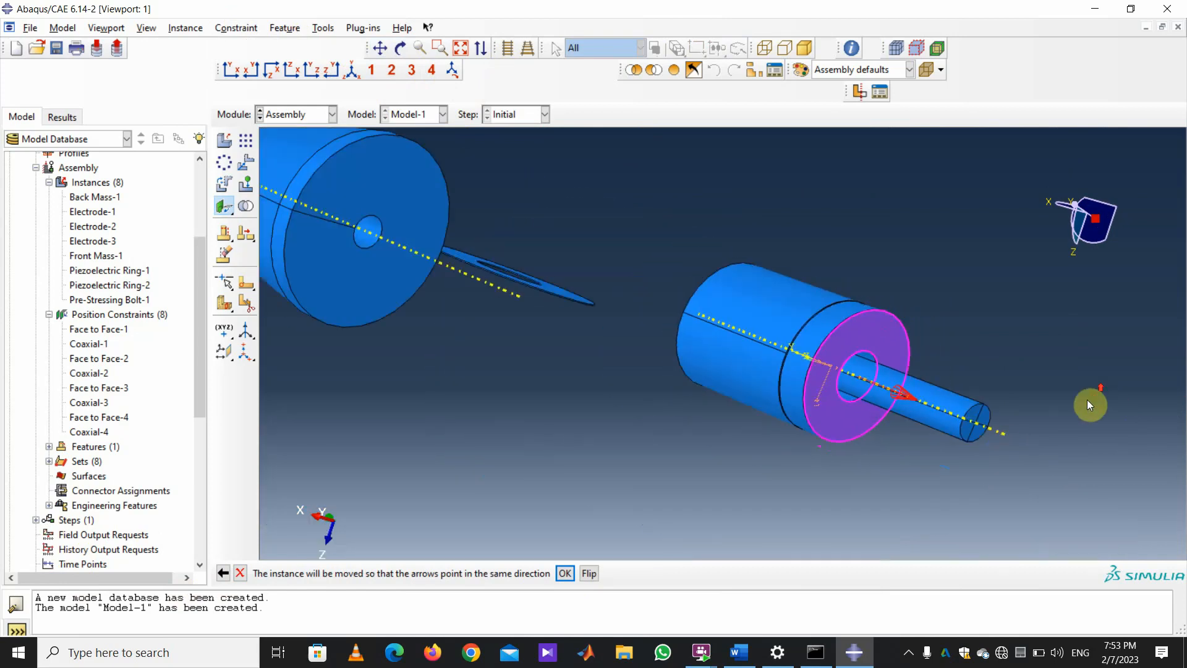
{"action": "scroll", "coordinate": [1090, 405], "scroll_direction": "up", "scroll_amount": 3}
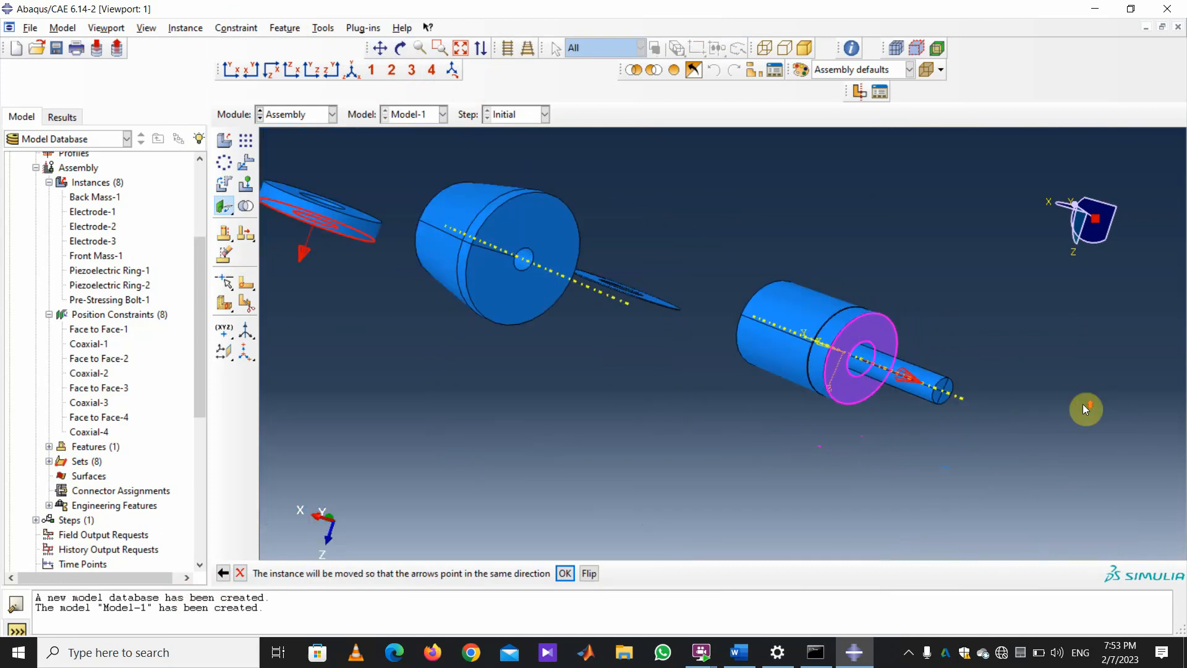
{"action": "left_click", "coordinate": [588, 574]}
{"action": "left_click", "coordinate": [564, 574]}
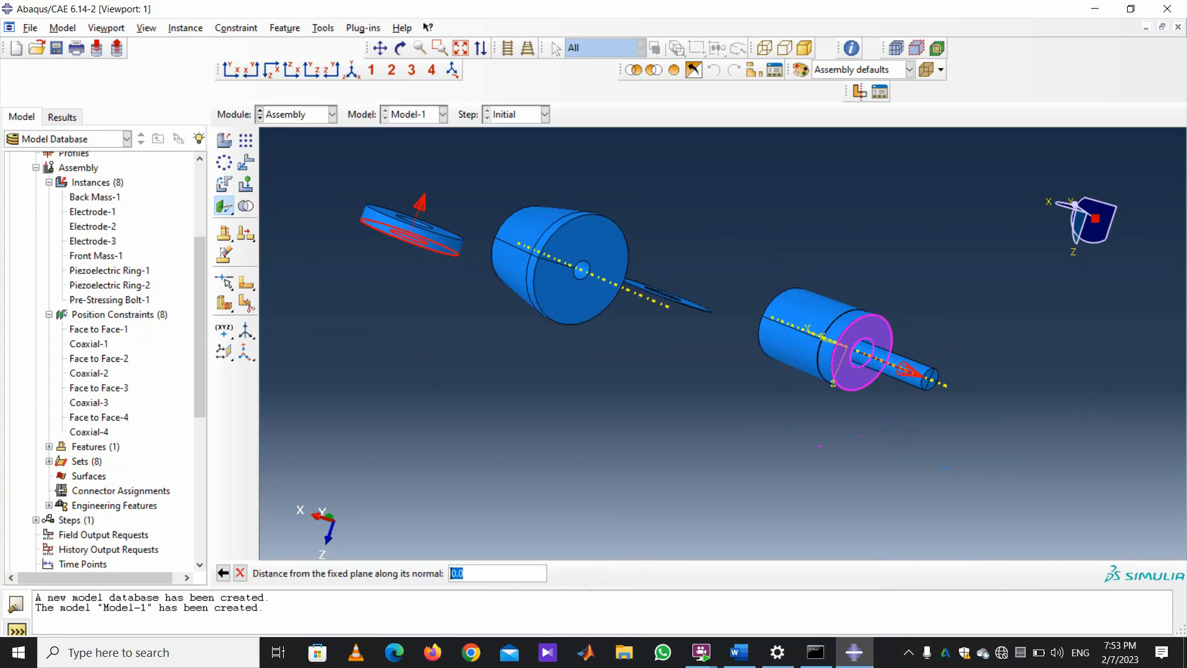
{"action": "key", "text": "Return"}
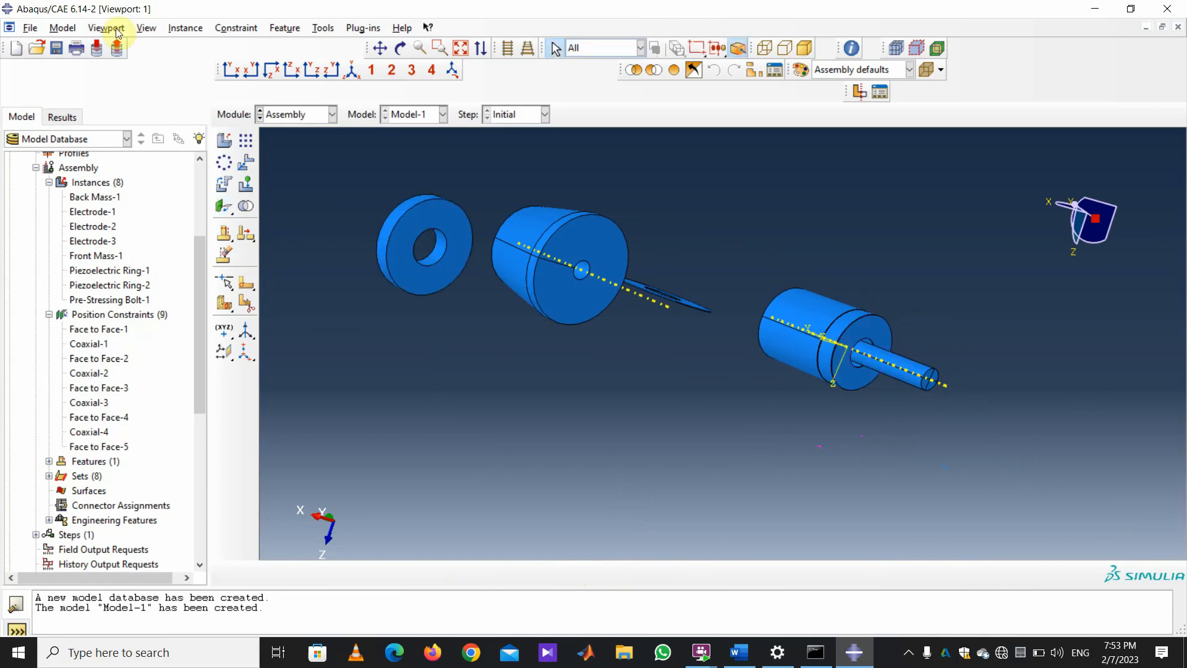
Align the ring's round face coaxially with the cylinder's round face, creating Coaxial-5.
{"action": "left_click", "coordinate": [234, 27]}
{"action": "left_click", "coordinate": [235, 106]}
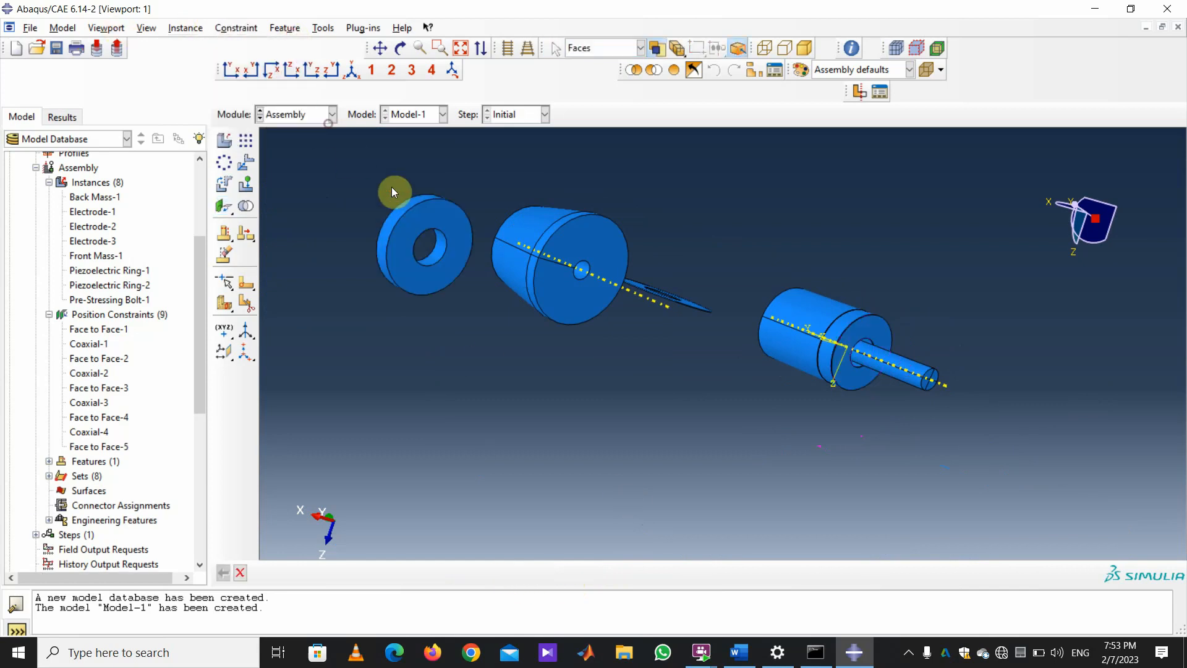
{"action": "left_click", "coordinate": [402, 211]}
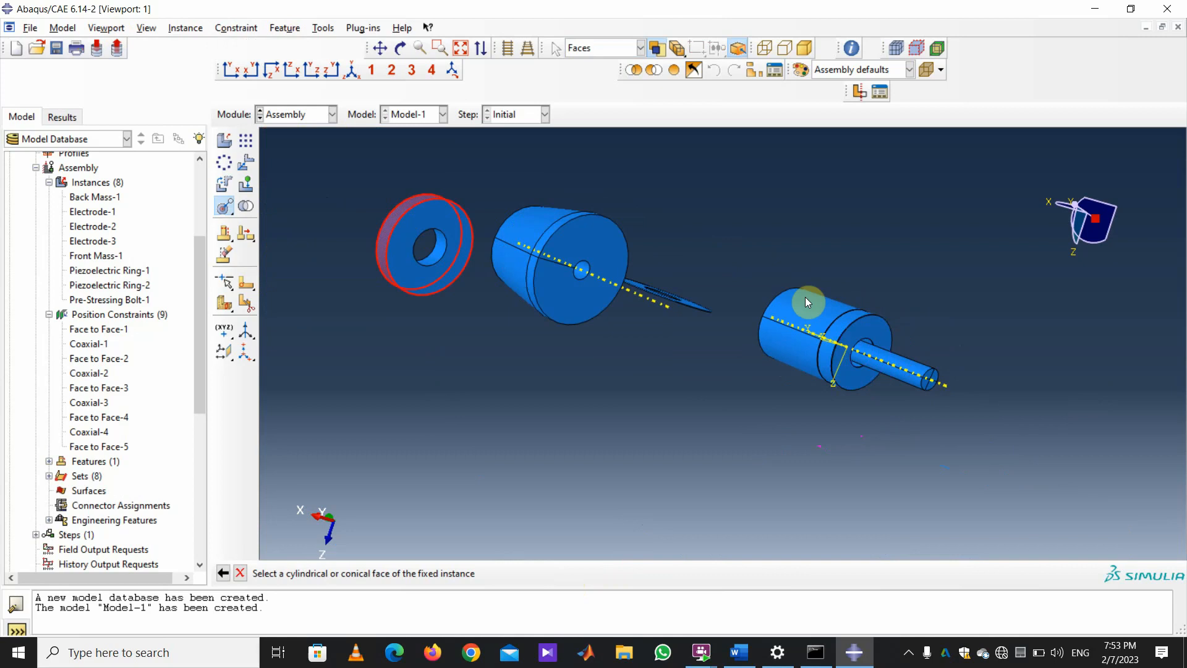
{"action": "left_click", "coordinate": [795, 365]}
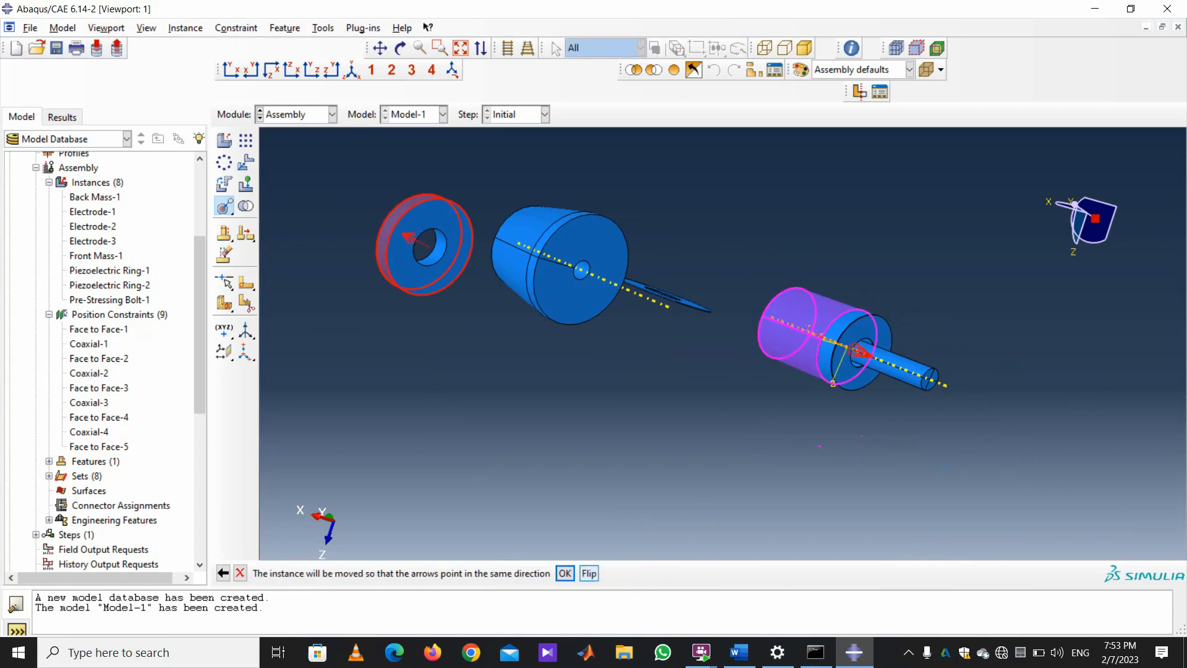
{"action": "left_click", "coordinate": [565, 574]}
{"action": "scroll", "coordinate": [1086, 373], "scroll_direction": "down", "scroll_amount": 5}
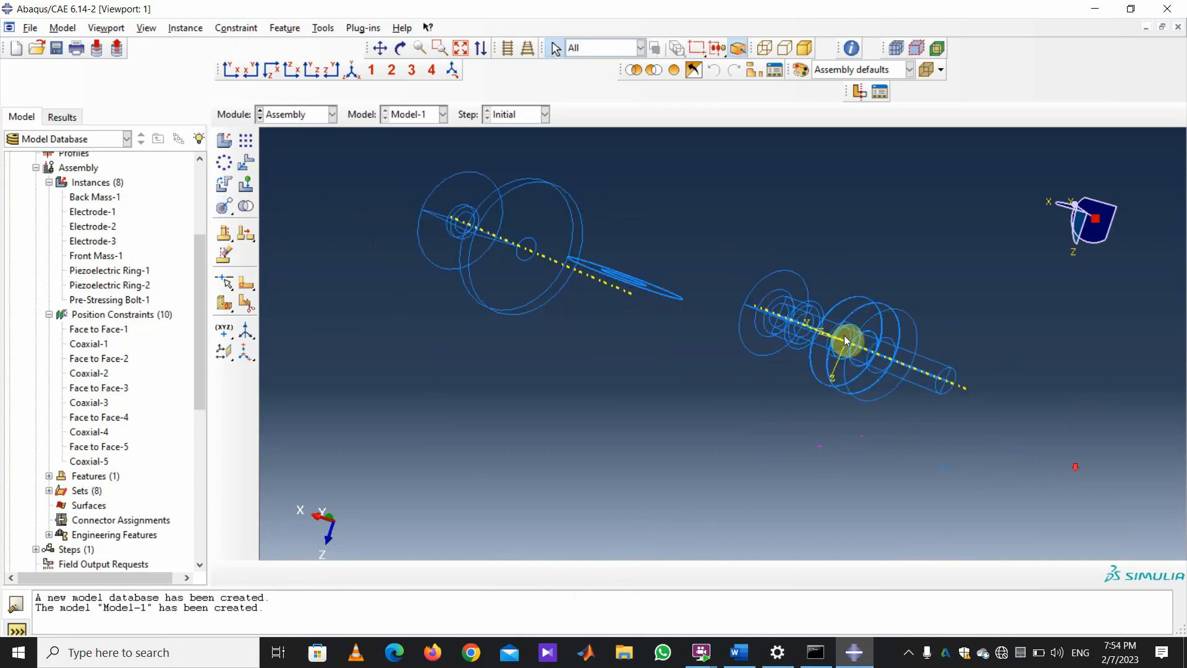
{"action": "scroll", "coordinate": [1086, 372], "scroll_direction": "down", "scroll_amount": 1}
{"action": "scroll", "coordinate": [822, 346], "scroll_direction": "up", "scroll_amount": 9}
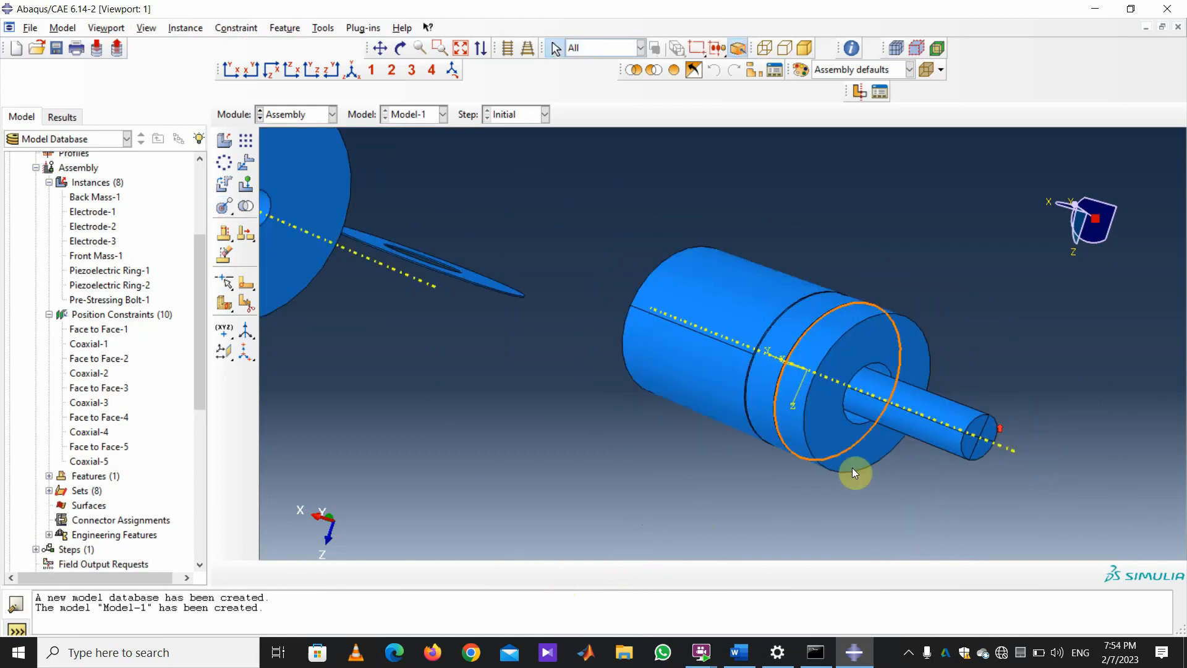
Rotate the assembly and begin a face-to-face constraint on the next ring's flat face.
{"action": "left_click", "coordinate": [401, 50]}
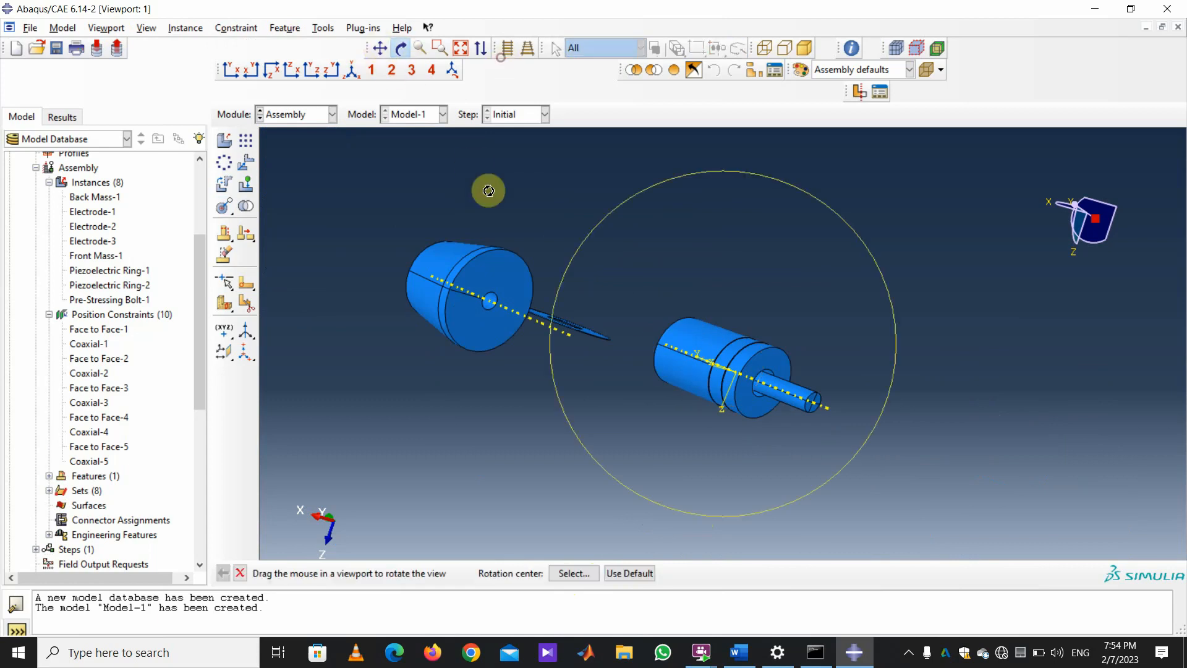
{"action": "left_click_drag", "start_coordinate": [488, 188], "coordinate": [747, 225]}
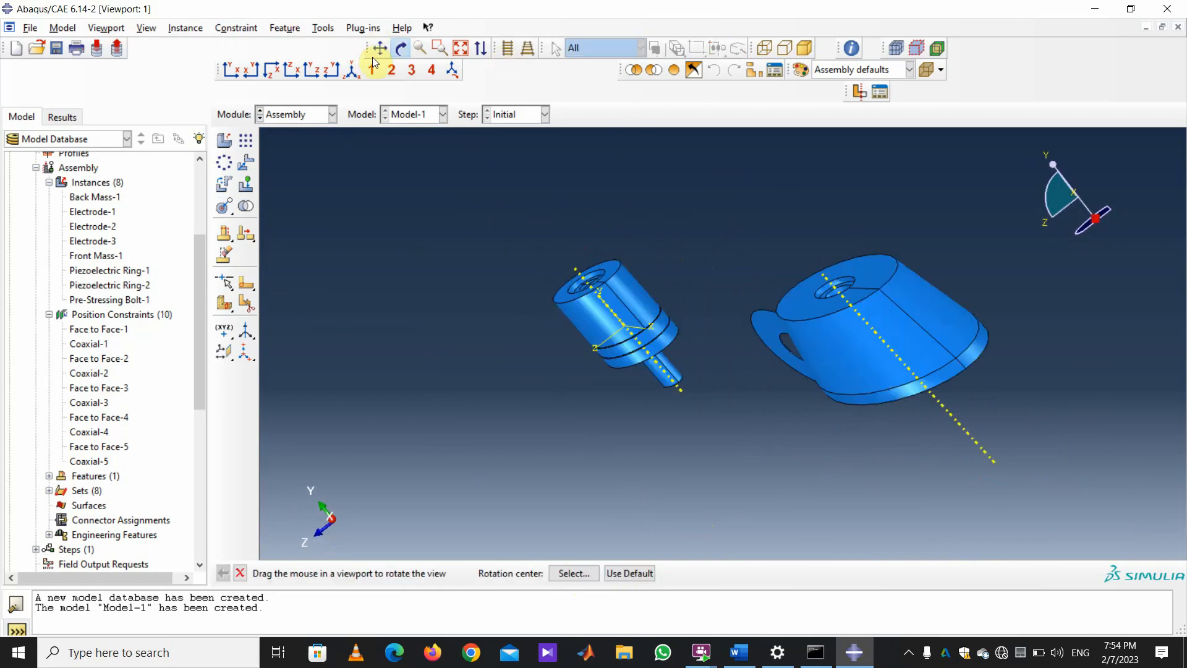
{"action": "left_click", "coordinate": [252, 32]}
{"action": "left_click", "coordinate": [234, 58]}
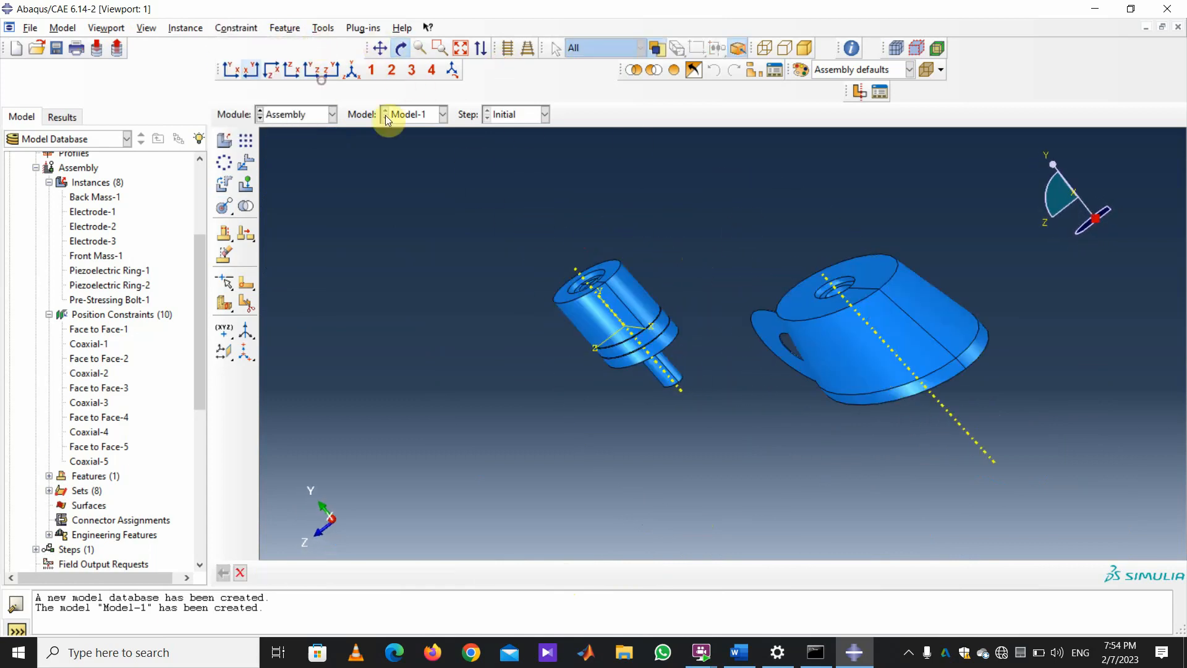
{"action": "left_click", "coordinate": [767, 329]}
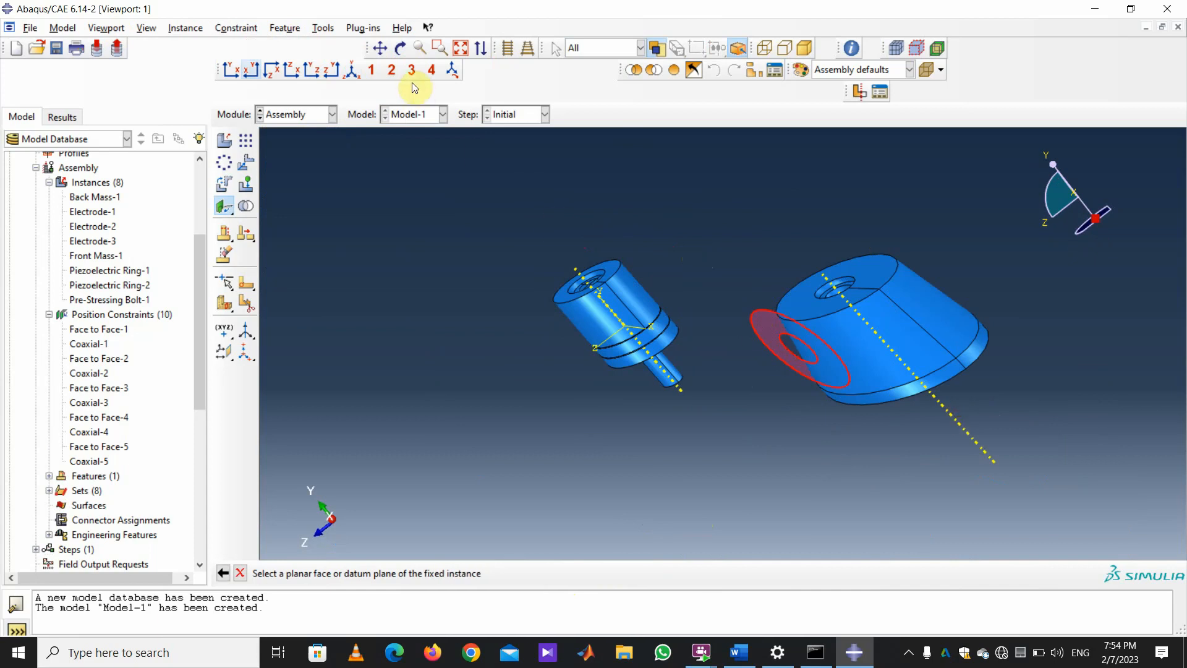
Seat the loose ring against the stack's end face at zero distance (Face to Face-6).
{"action": "left_click_drag", "start_coordinate": [696, 252], "coordinate": [561, 279]}
{"action": "left_click", "coordinate": [240, 573]}
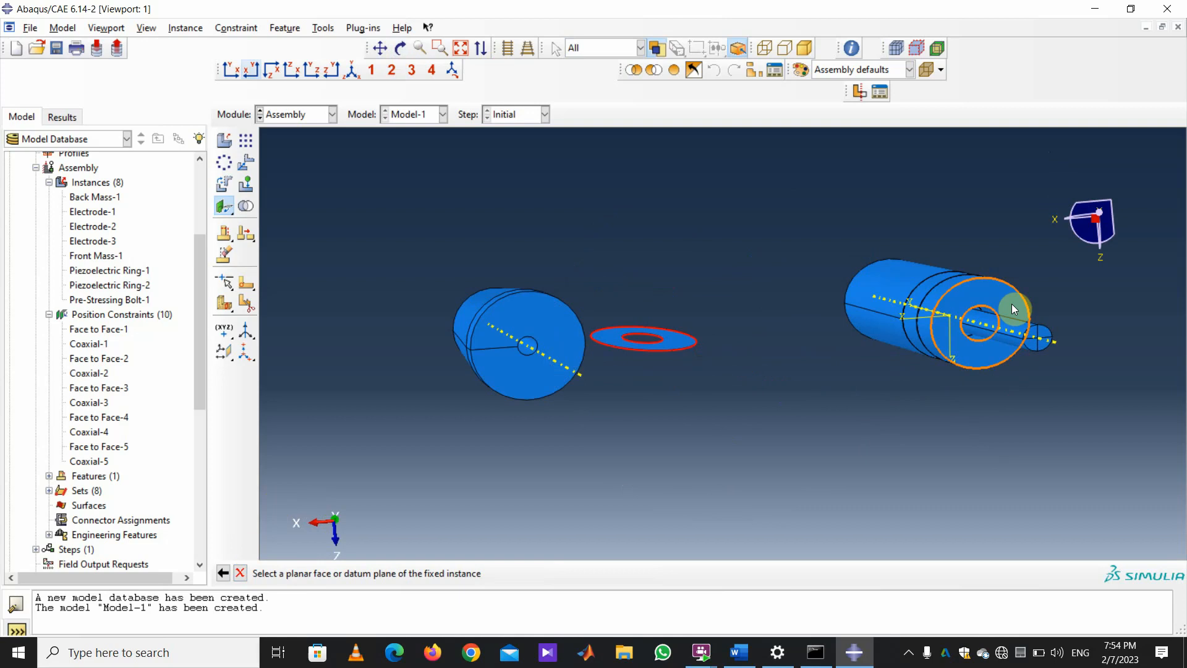
{"action": "scroll", "coordinate": [1001, 295], "scroll_direction": "up", "scroll_amount": 5}
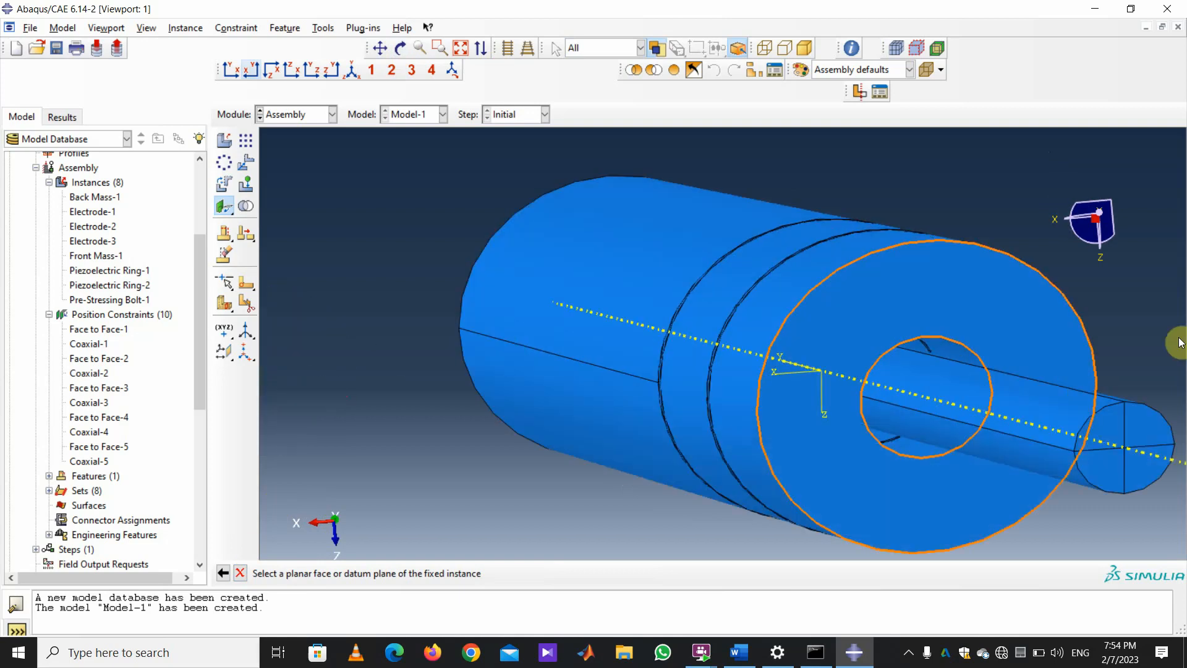
{"action": "scroll", "coordinate": [947, 285], "scroll_direction": "up", "scroll_amount": 3}
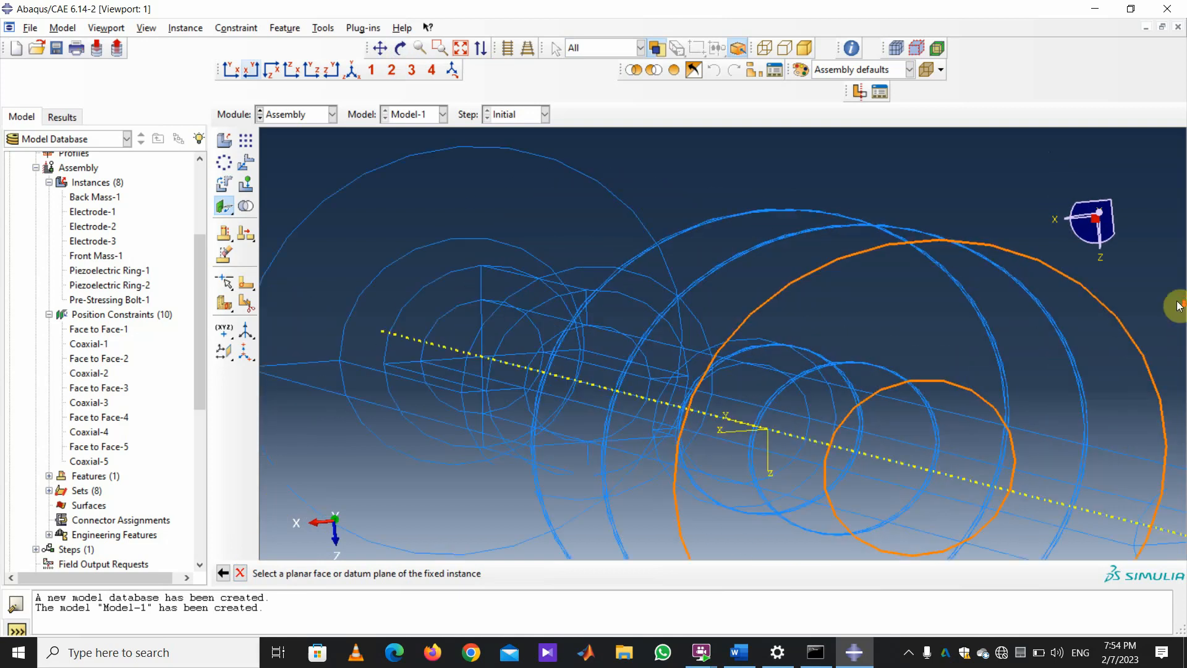
{"action": "scroll", "coordinate": [860, 284], "scroll_direction": "down", "scroll_amount": 3}
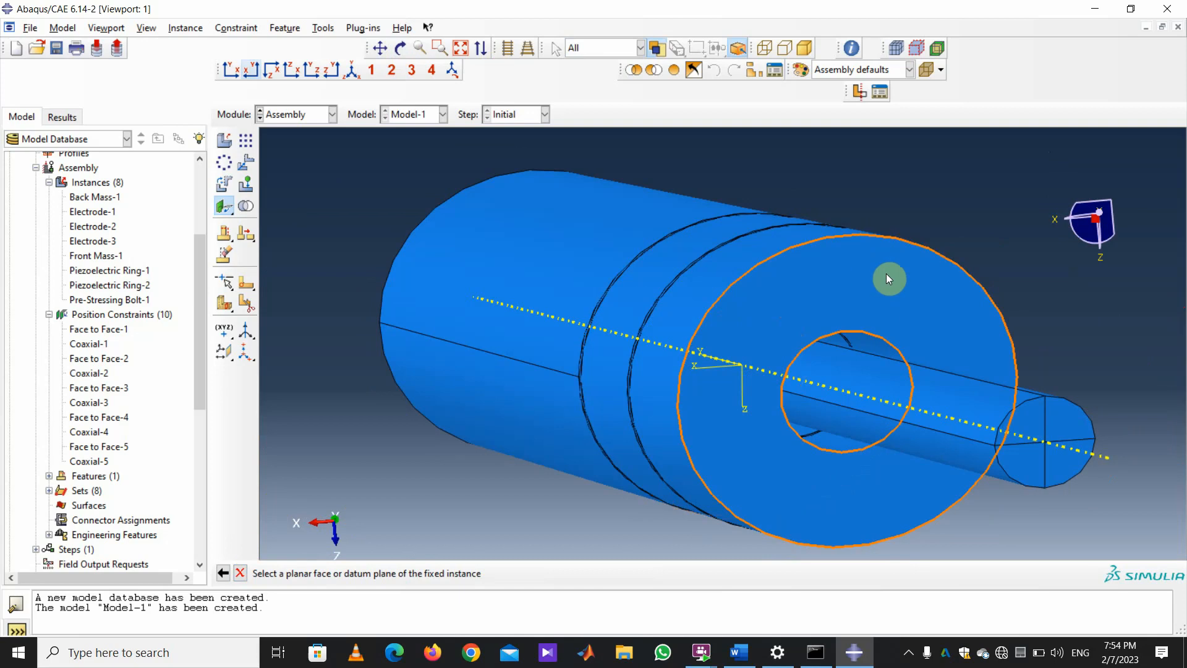
{"action": "left_click", "coordinate": [909, 280]}
{"action": "scroll", "coordinate": [925, 421], "scroll_direction": "down", "scroll_amount": 3}
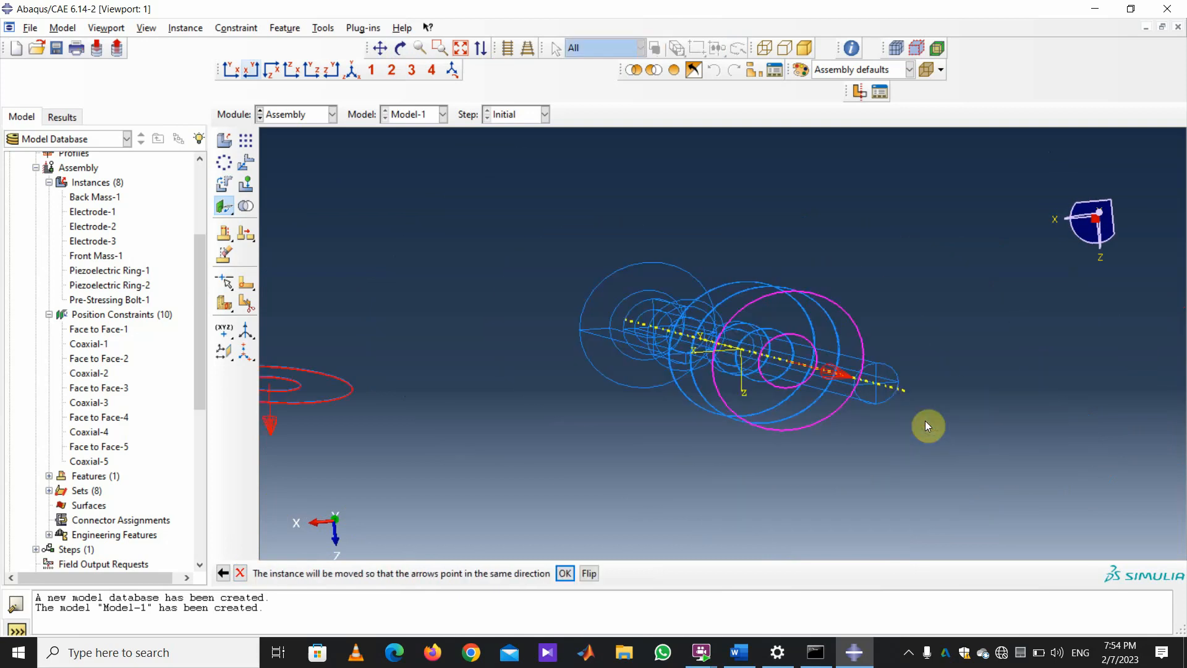
{"action": "left_click", "coordinate": [566, 574]}
{"action": "key", "text": "Return"}
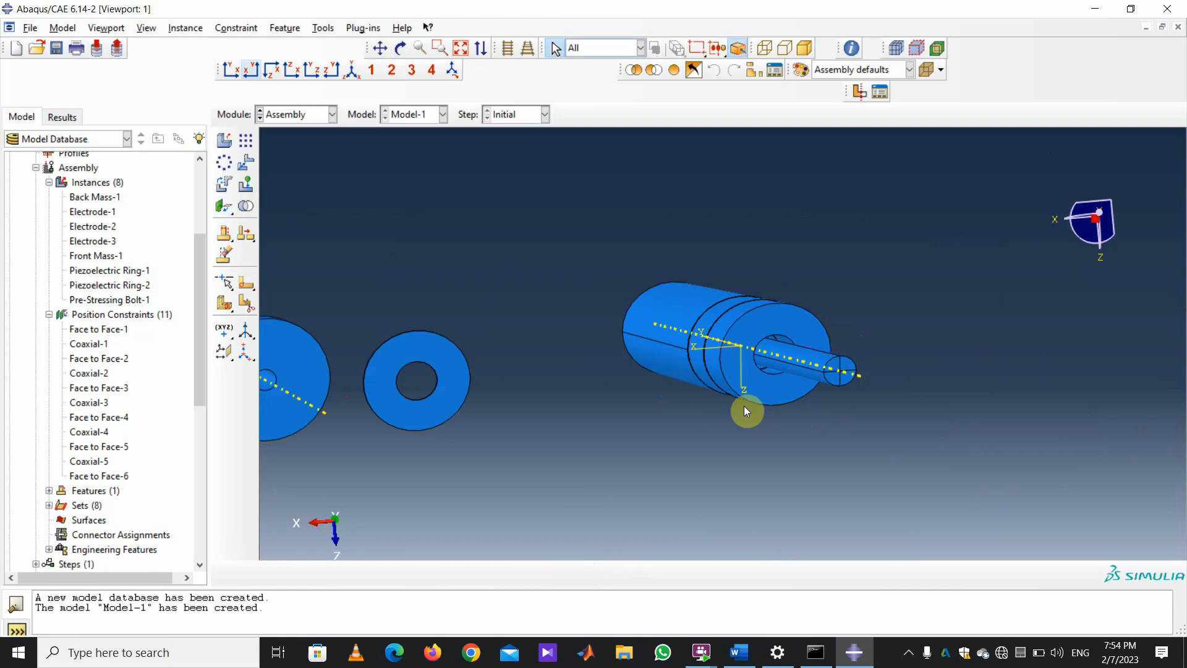
Align the ring's cylindrical face coaxially with the stack's (Coaxial-6).
{"action": "left_click", "coordinate": [236, 28]}
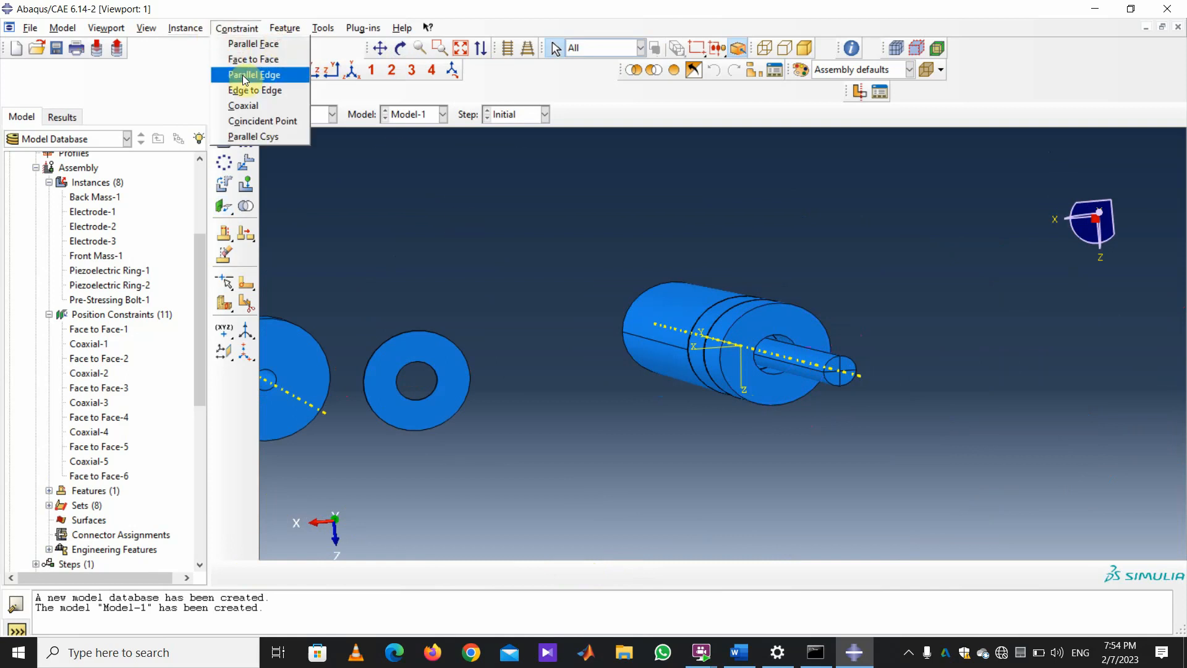
{"action": "left_click", "coordinate": [254, 103]}
{"action": "left_click", "coordinate": [400, 49]}
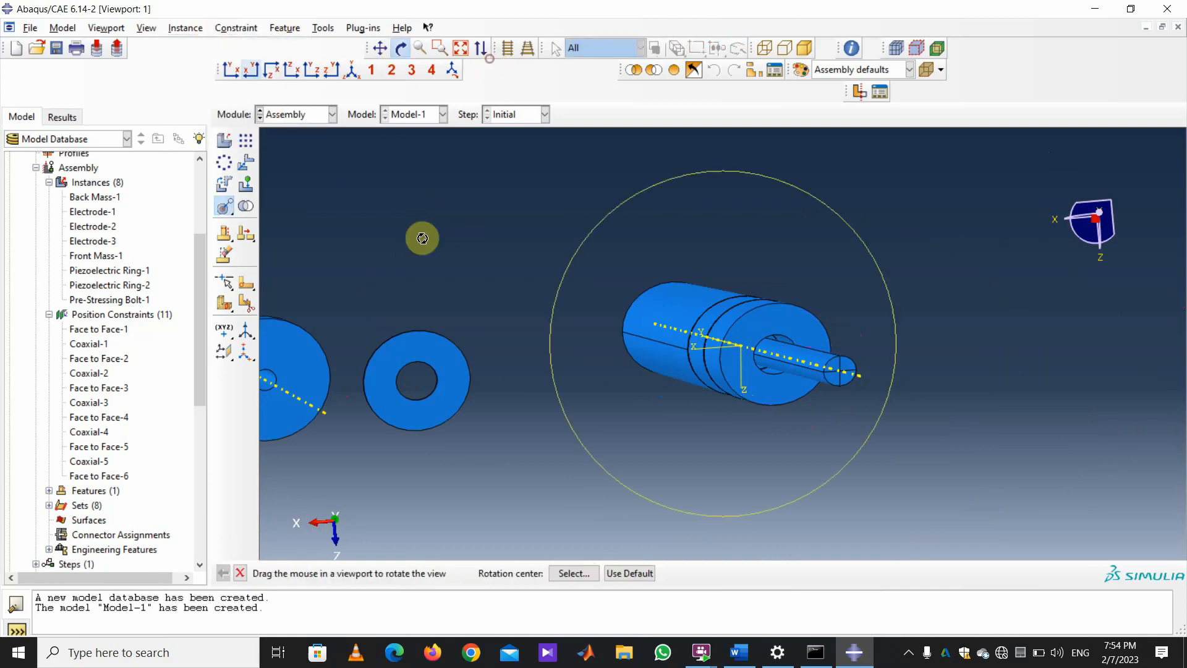
{"action": "left_click_drag", "start_coordinate": [494, 311], "coordinate": [493, 519]}
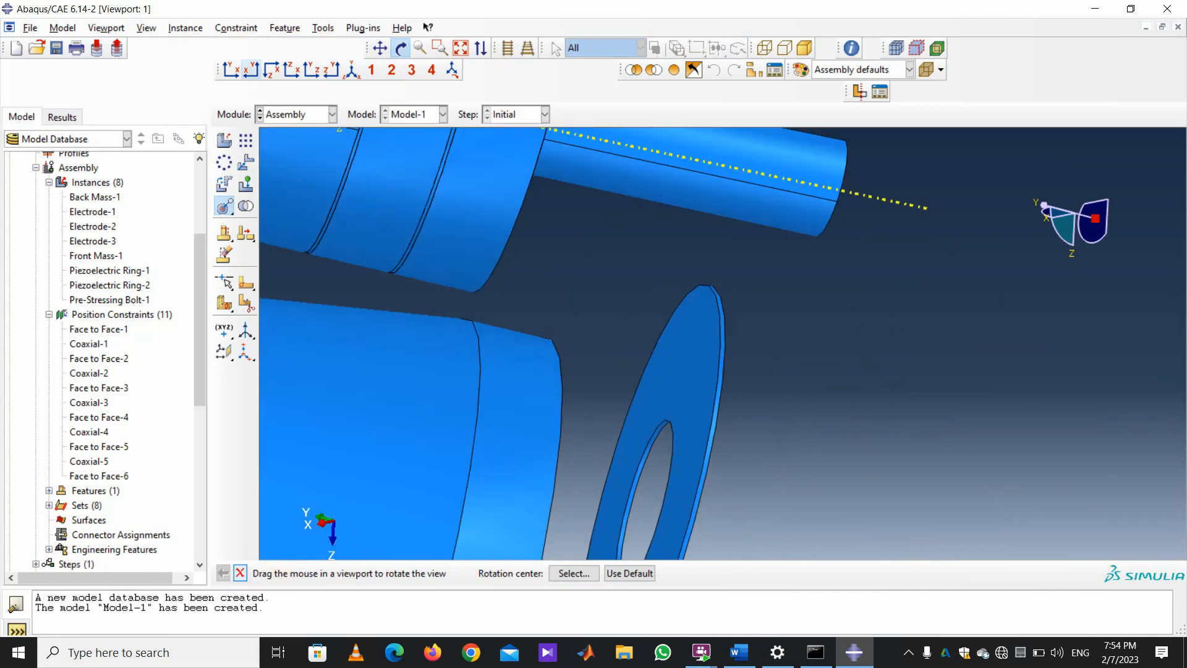
{"action": "left_click", "coordinate": [240, 574]}
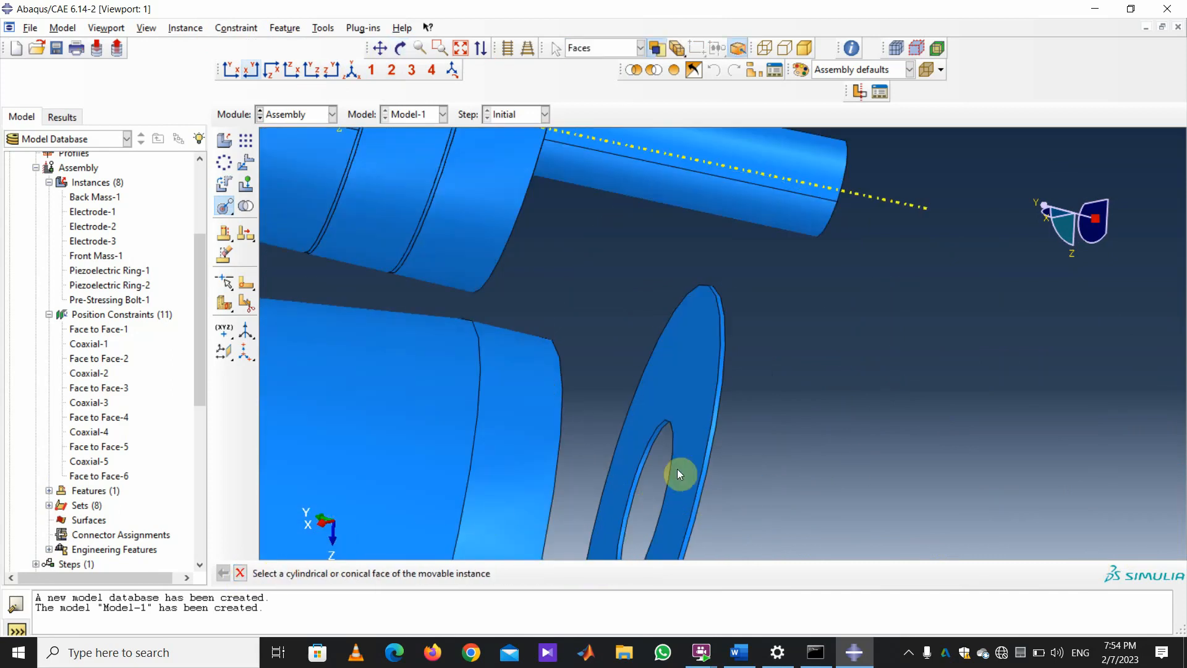
{"action": "left_click", "coordinate": [722, 332]}
{"action": "scroll", "coordinate": [719, 349], "scroll_direction": "down", "scroll_amount": 3}
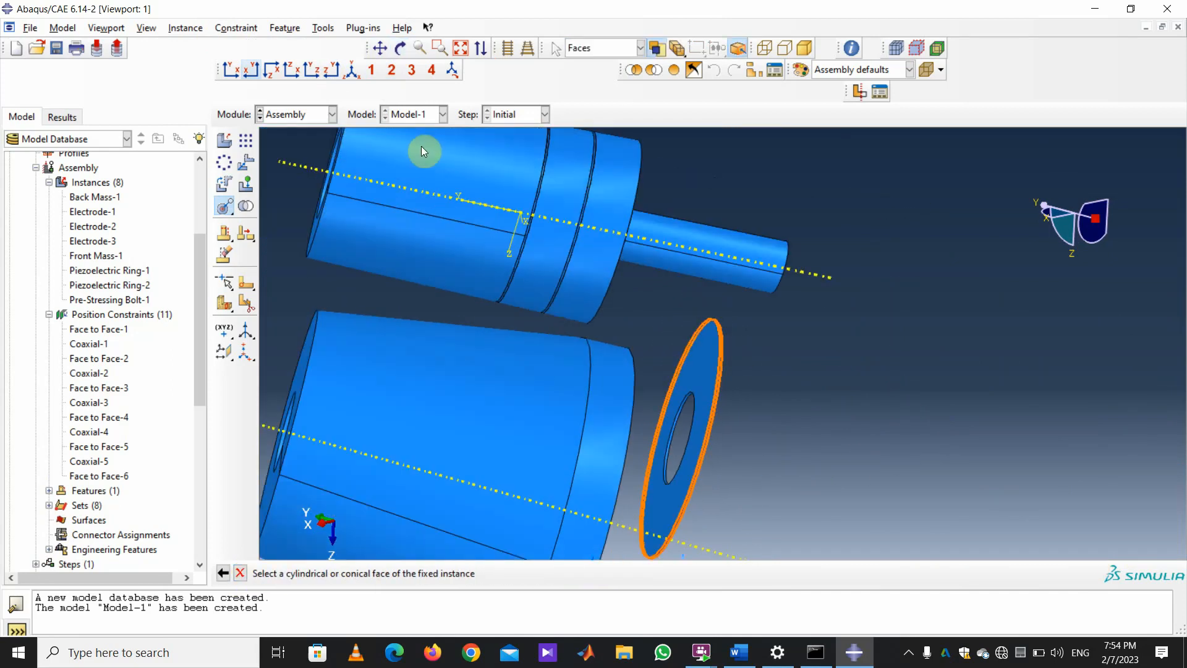
{"action": "left_click", "coordinate": [530, 186]}
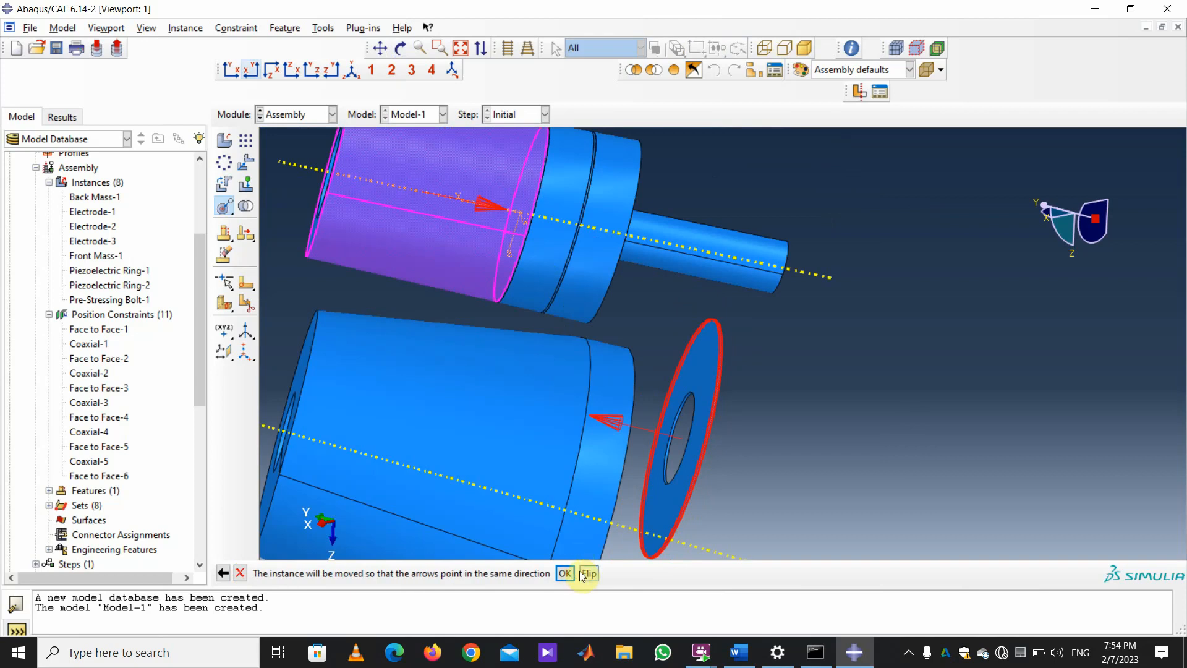
{"action": "left_click", "coordinate": [565, 573]}
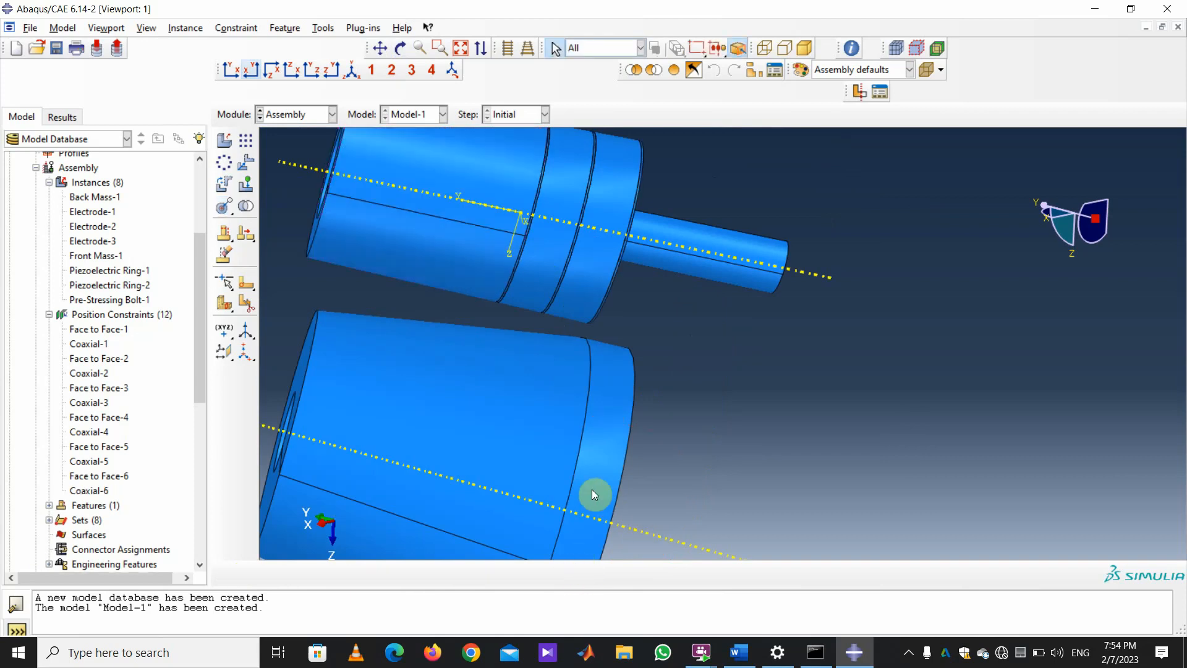
{"action": "scroll", "coordinate": [596, 493], "scroll_direction": "down", "scroll_amount": 3}
Place the large tapered part's end face against the stack's end face at zero gap (Face to Face-7).
{"action": "left_click", "coordinate": [402, 49]}
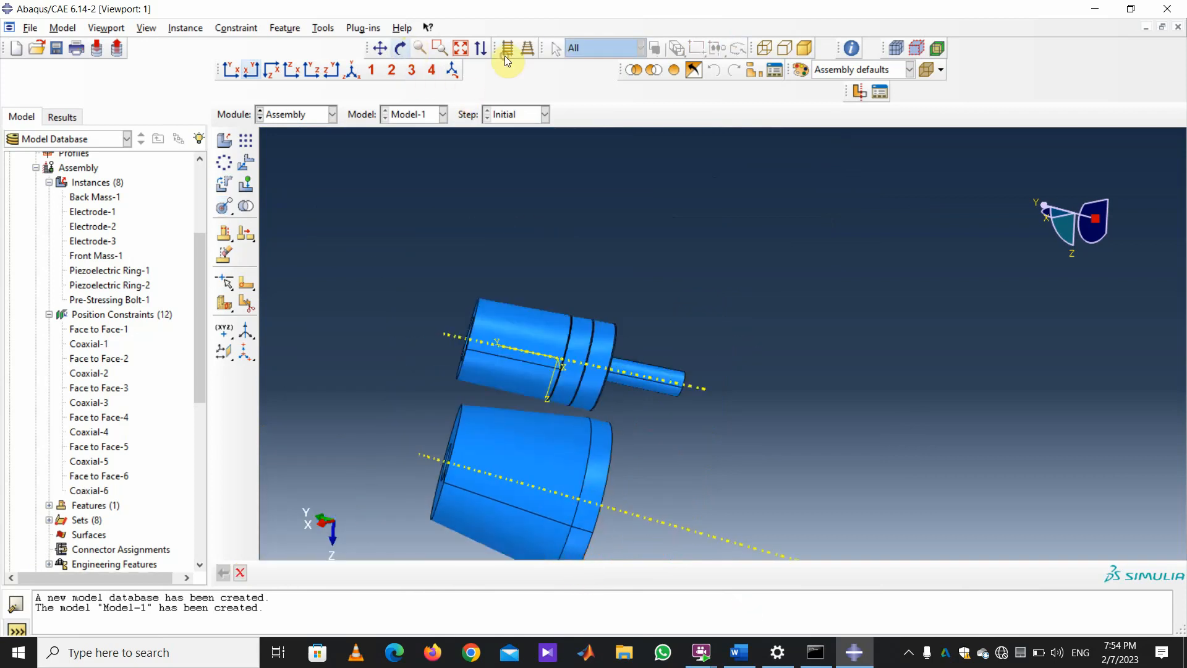
{"action": "left_click_drag", "start_coordinate": [556, 421], "coordinate": [536, 310]}
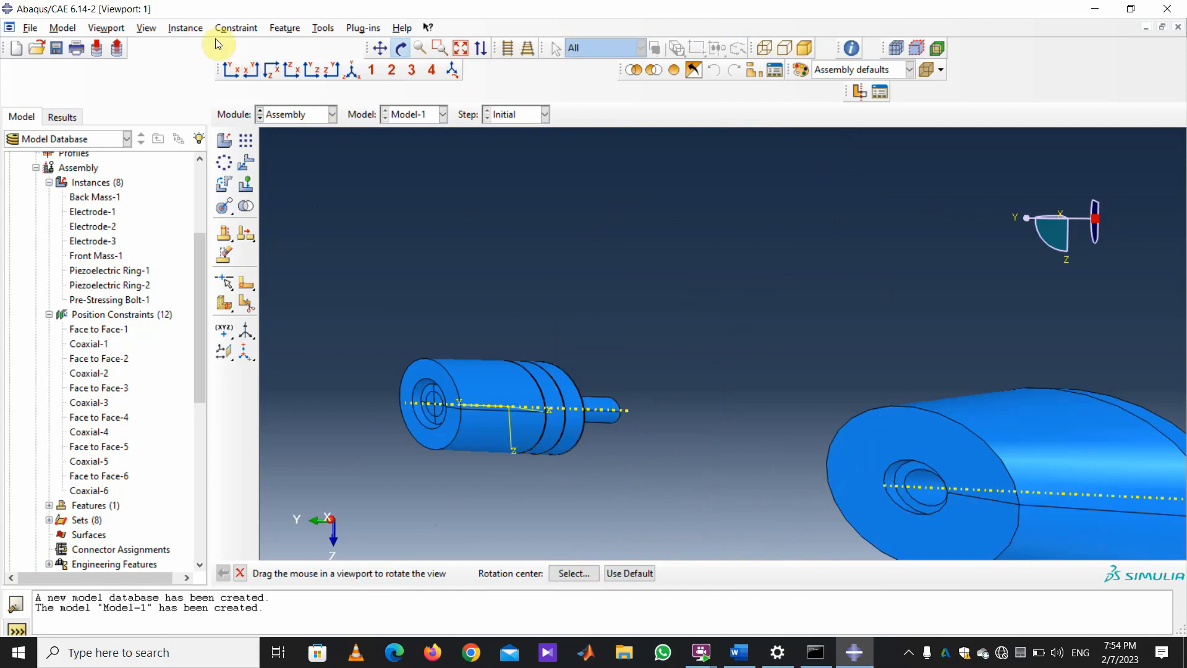
{"action": "left_click", "coordinate": [185, 27]}
{"action": "mouse_move", "coordinate": [237, 28]}
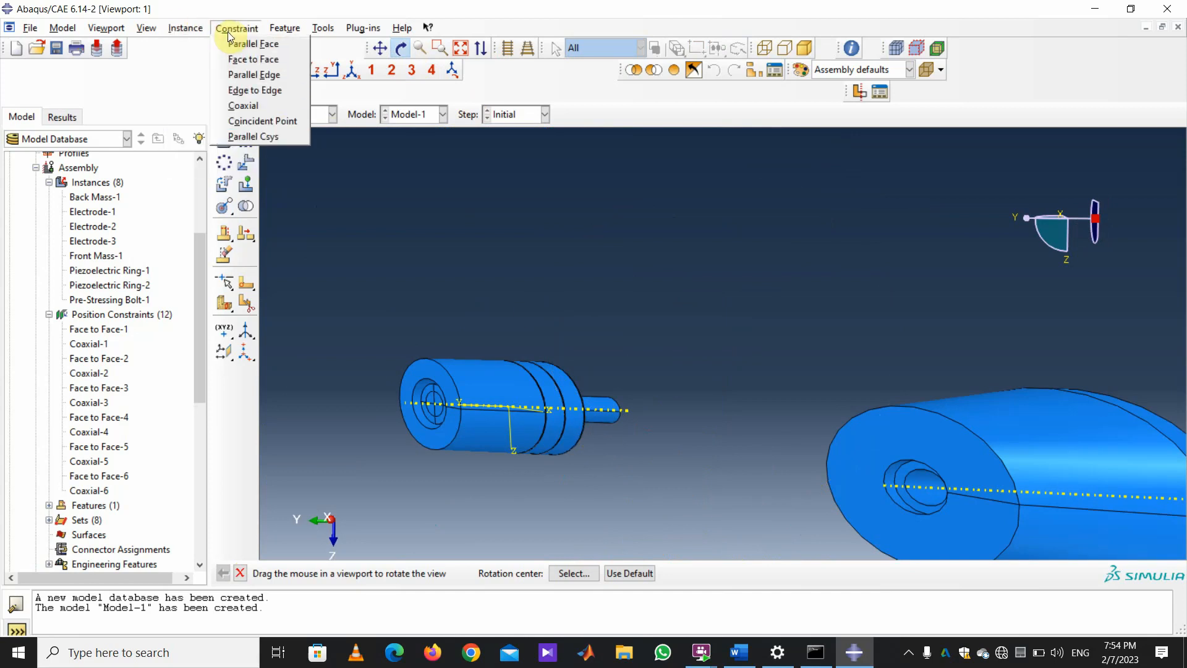
{"action": "left_click", "coordinate": [258, 58]}
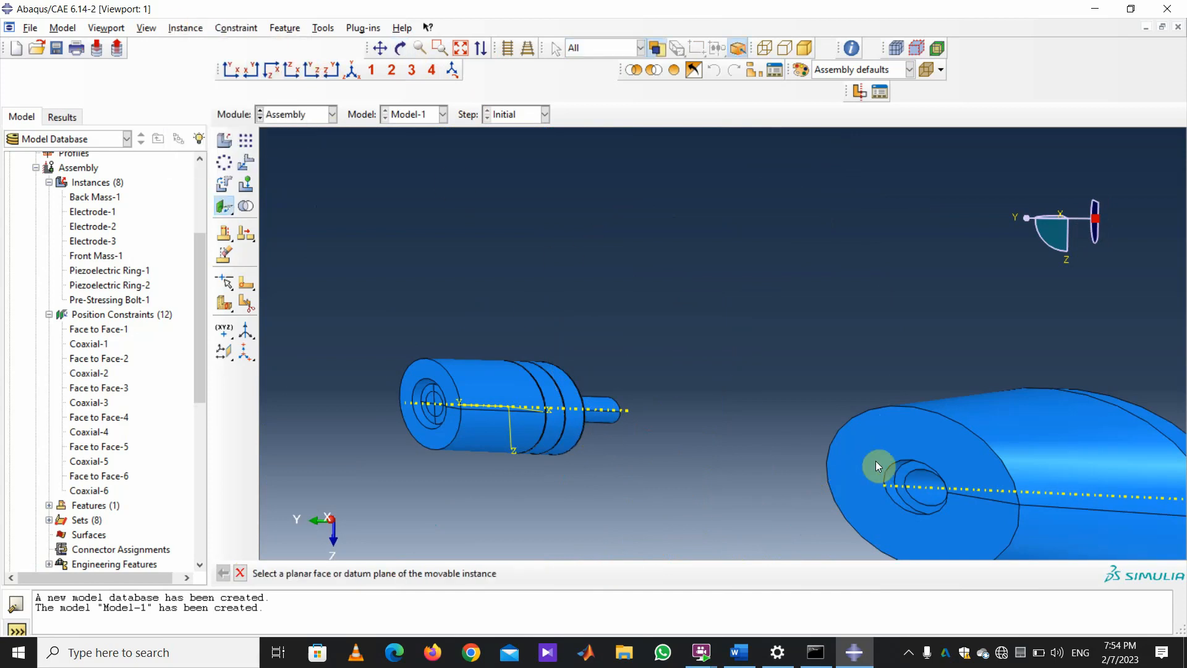
{"action": "left_click", "coordinate": [883, 435]}
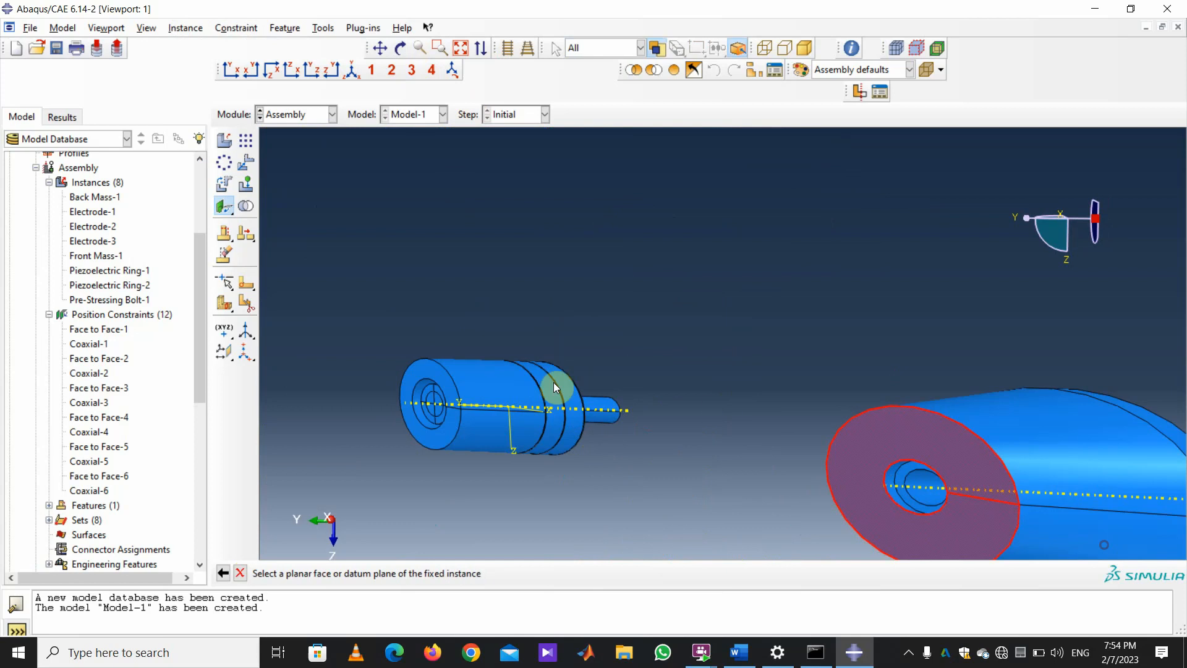
{"action": "left_click", "coordinate": [400, 48]}
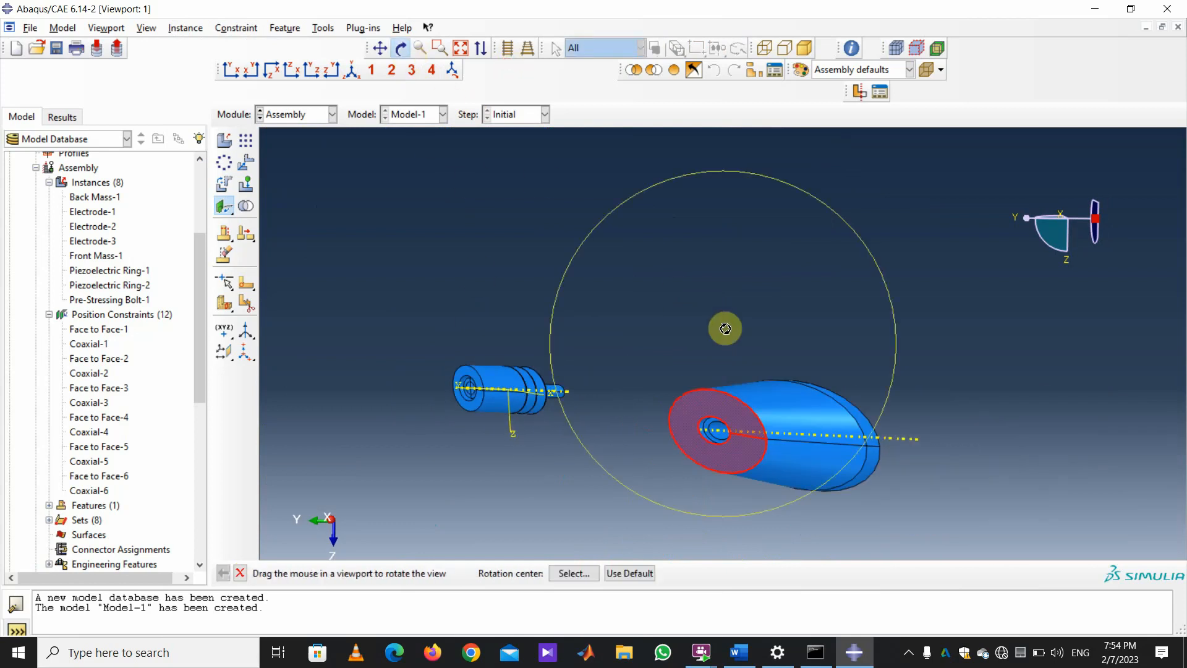
{"action": "left_click_drag", "start_coordinate": [724, 326], "coordinate": [462, 490]}
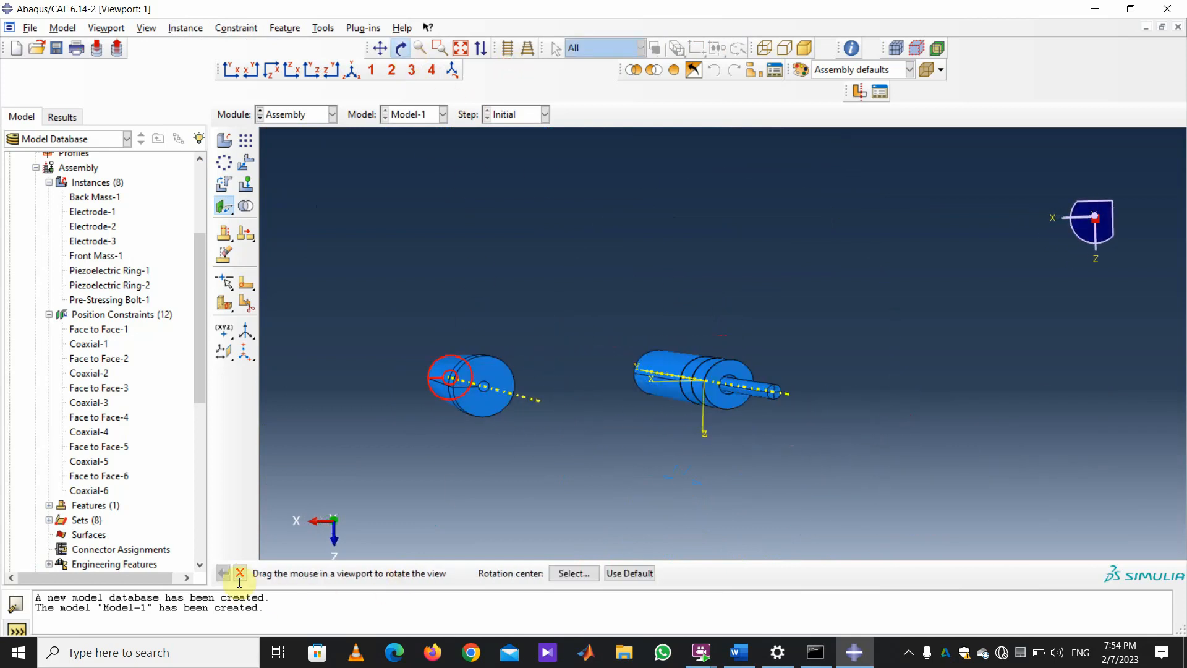
{"action": "left_click", "coordinate": [241, 574]}
{"action": "scroll", "coordinate": [759, 431], "scroll_direction": "up", "scroll_amount": 3}
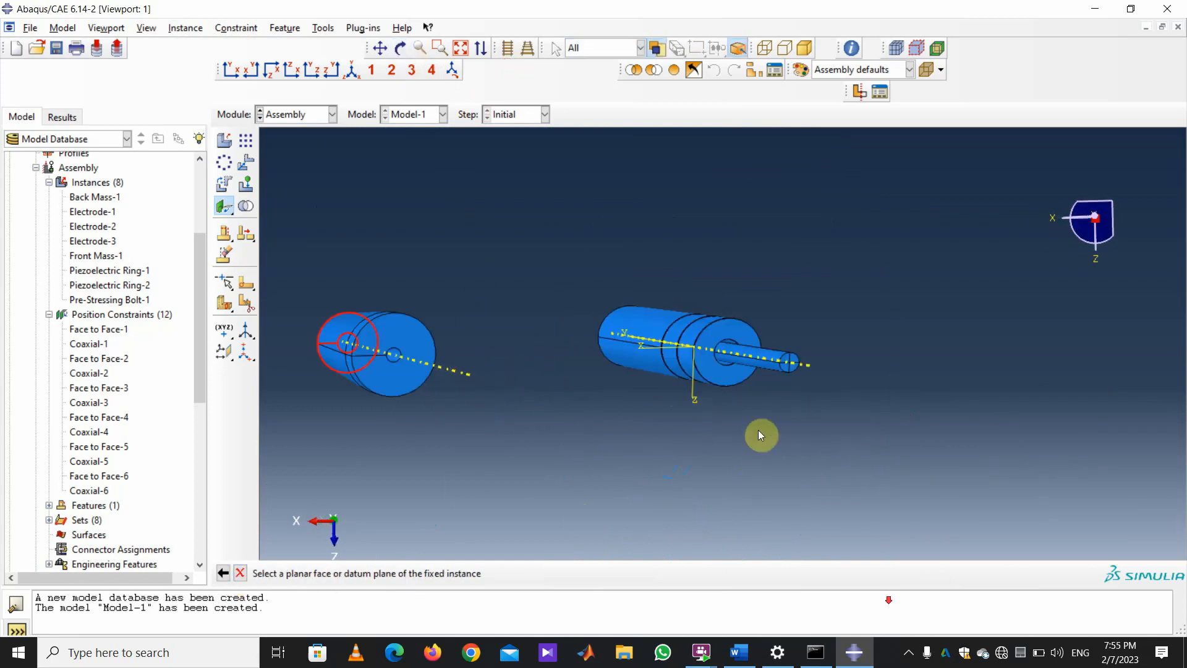
{"action": "left_click", "coordinate": [752, 331]}
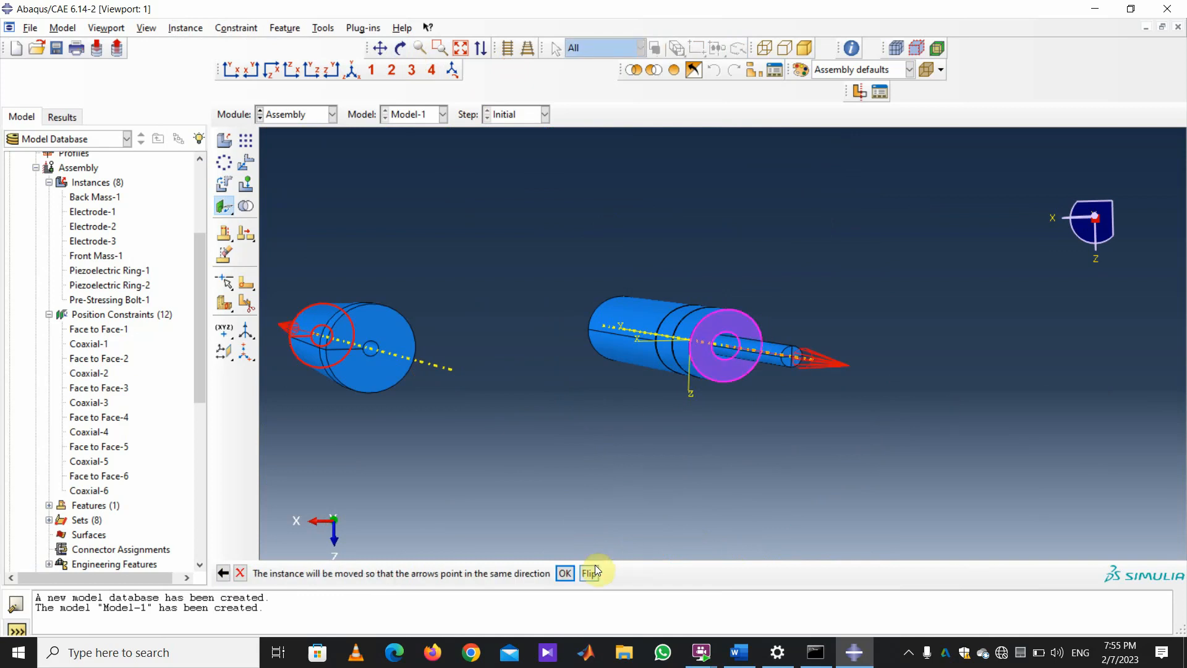
{"action": "left_click", "coordinate": [566, 573]}
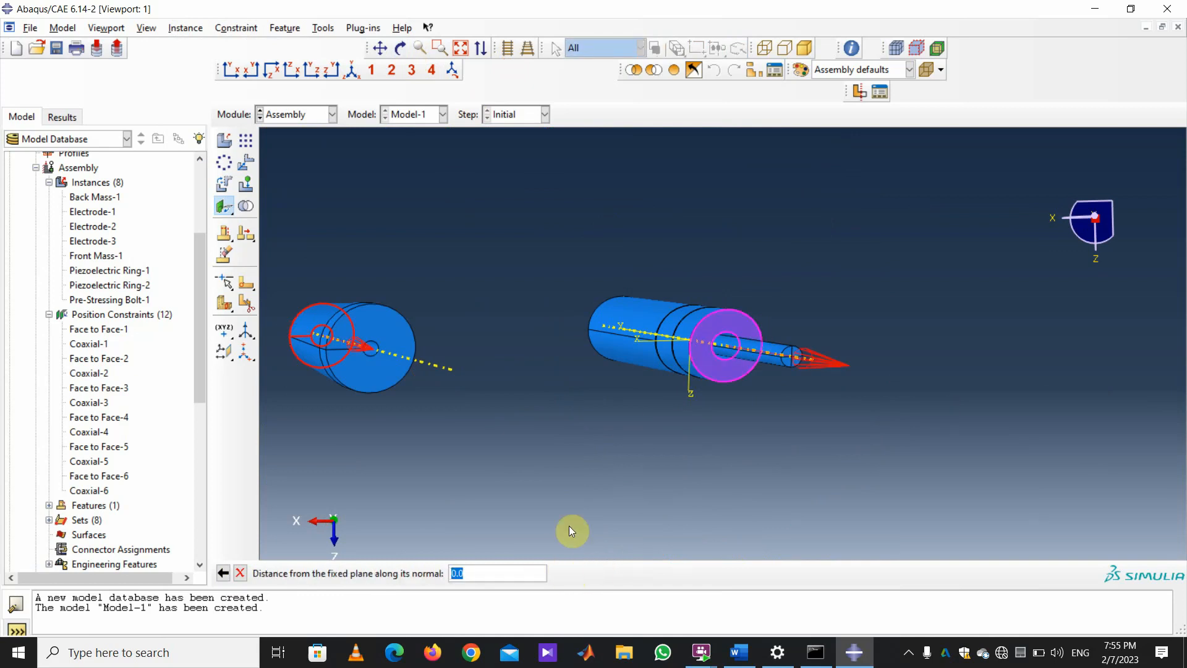
{"action": "key", "text": "Return"}
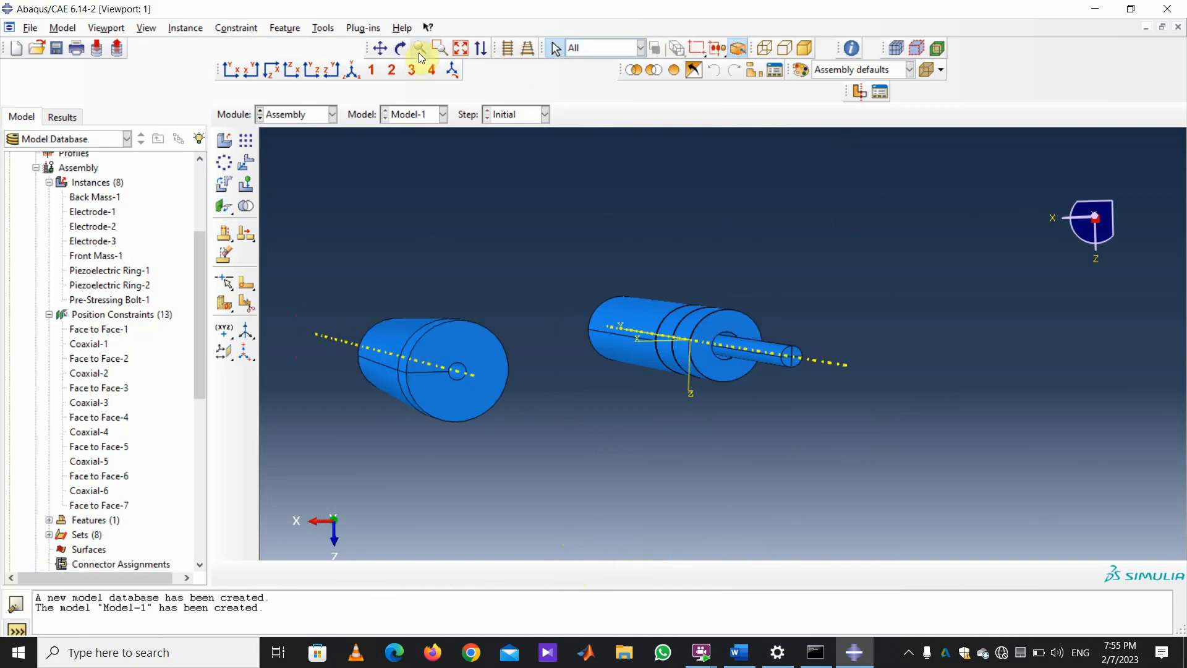
Align the large part's cylindrical face coaxially with the stack's (Coaxial-7).
{"action": "left_click", "coordinate": [401, 48]}
{"action": "mouse_move", "coordinate": [509, 286]}
{"action": "left_mouse_down"}
{"action": "mouse_move", "coordinate": [580, 295]}
{"action": "mouse_move", "coordinate": [560, 292]}
{"action": "left_mouse_up"}
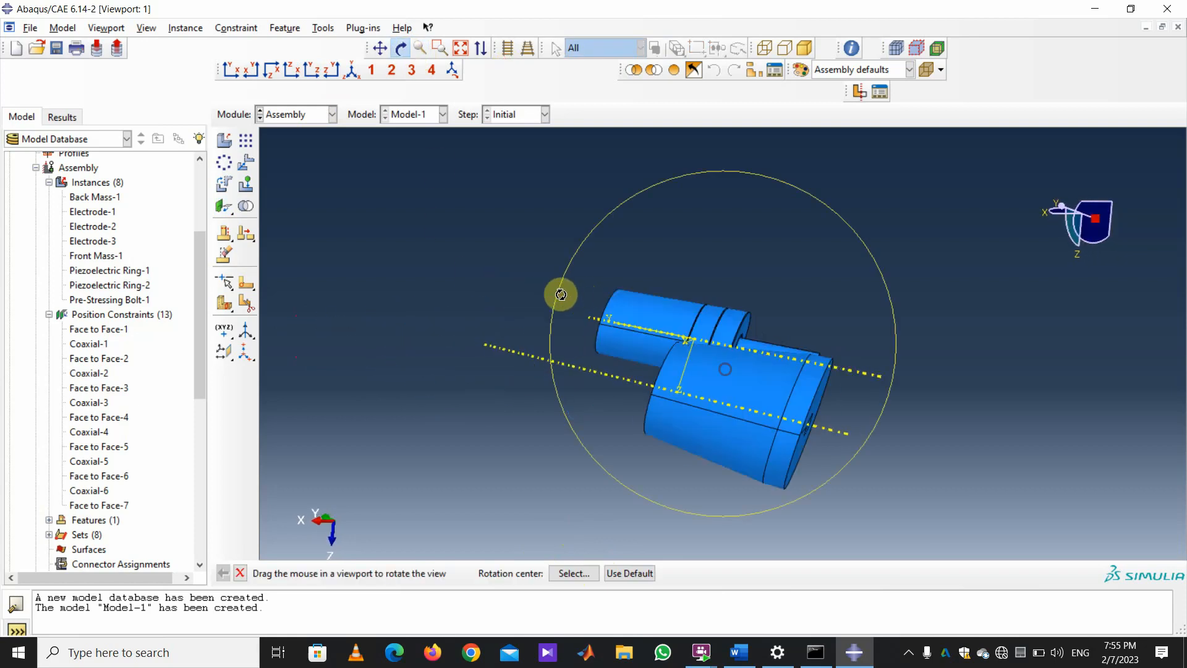
{"action": "left_click", "coordinate": [232, 30]}
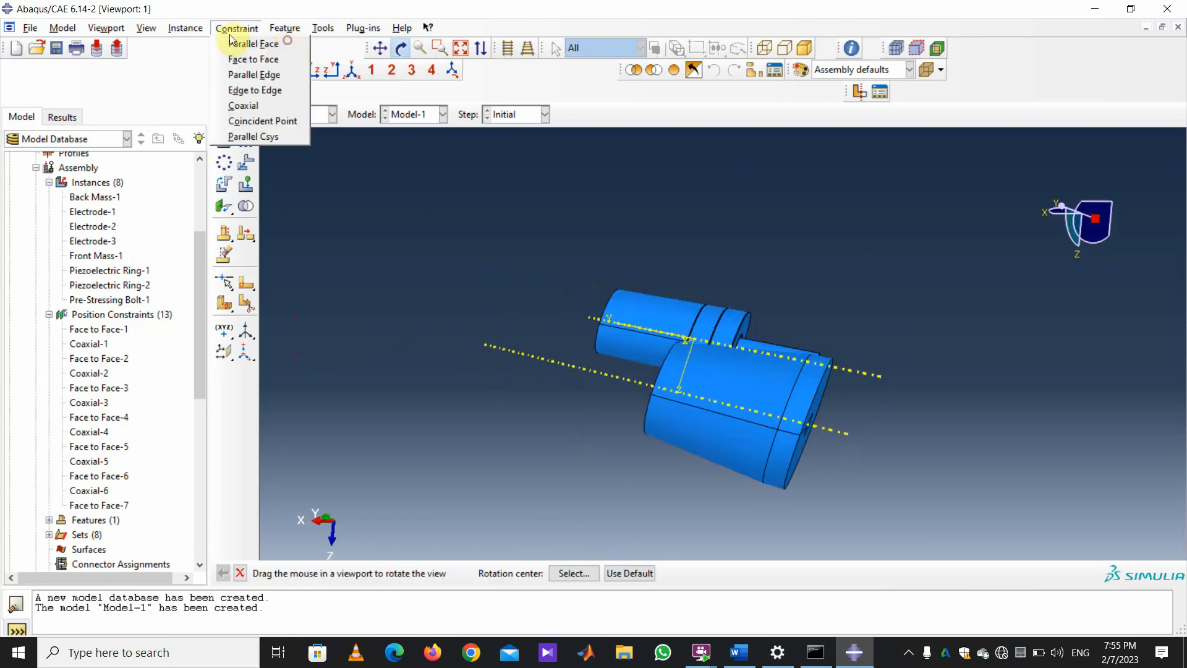
{"action": "left_click", "coordinate": [259, 106]}
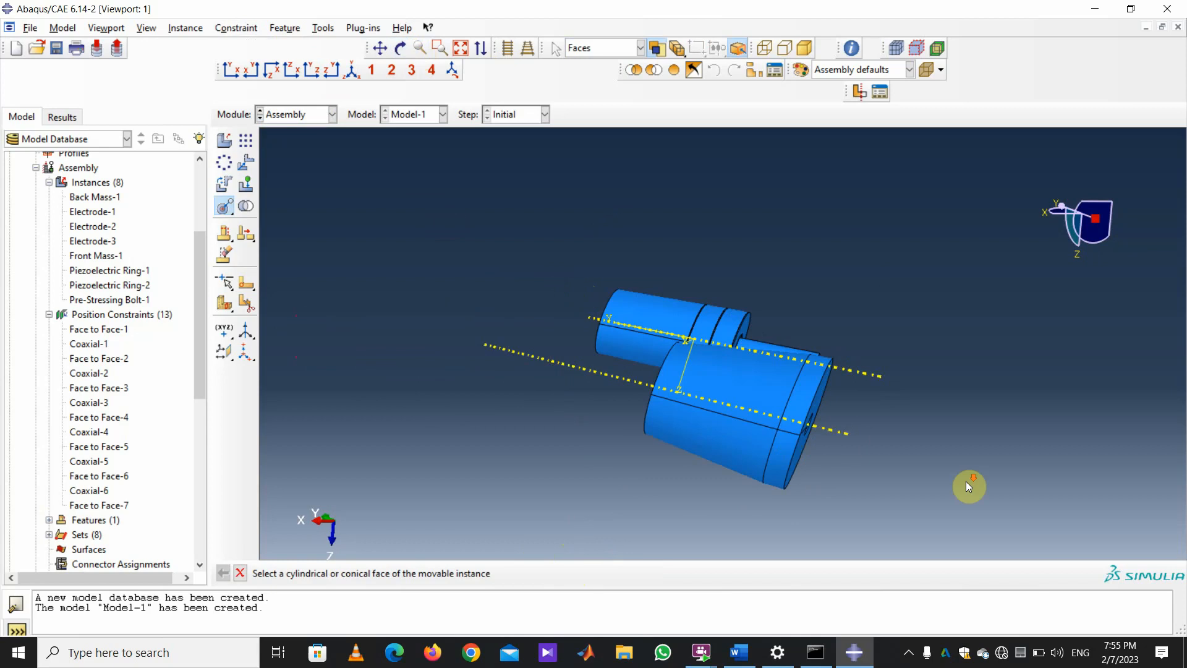
{"action": "left_click", "coordinate": [822, 395]}
{"action": "left_click", "coordinate": [634, 291]}
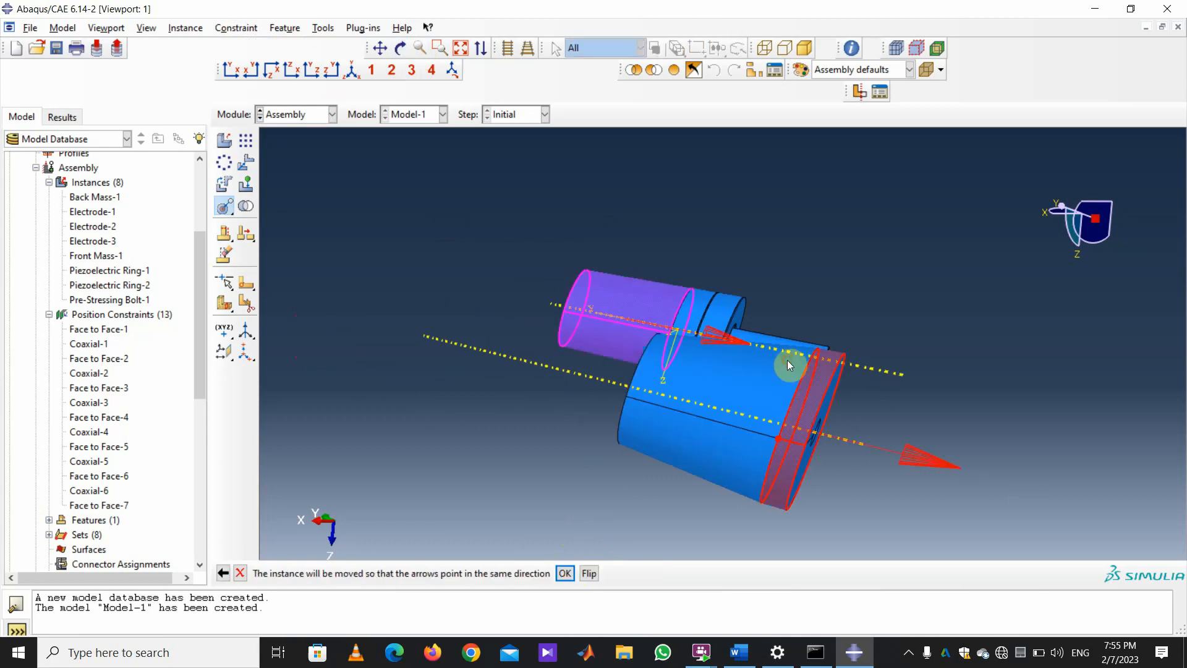
{"action": "left_click", "coordinate": [565, 573]}
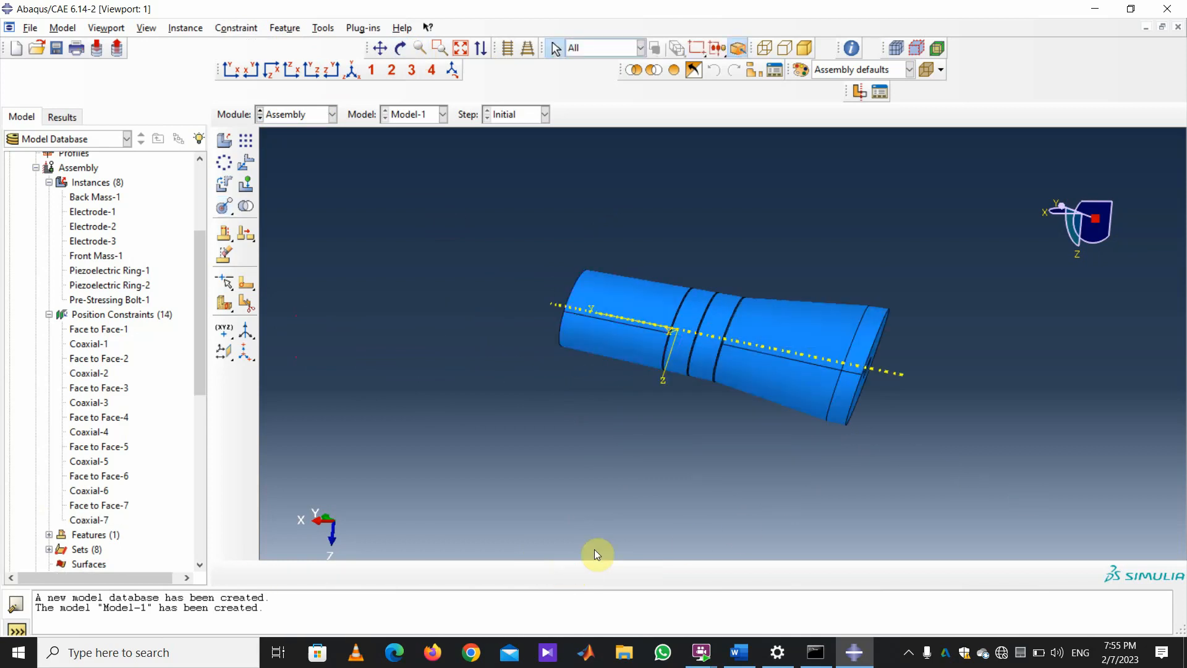
{"action": "scroll", "coordinate": [585, 363], "scroll_direction": "up", "scroll_amount": 2}
Switch the view to parallel projection and rotate the transducer to stand upright.
{"action": "scroll", "coordinate": [730, 457], "scroll_direction": "up", "scroll_amount": 1}
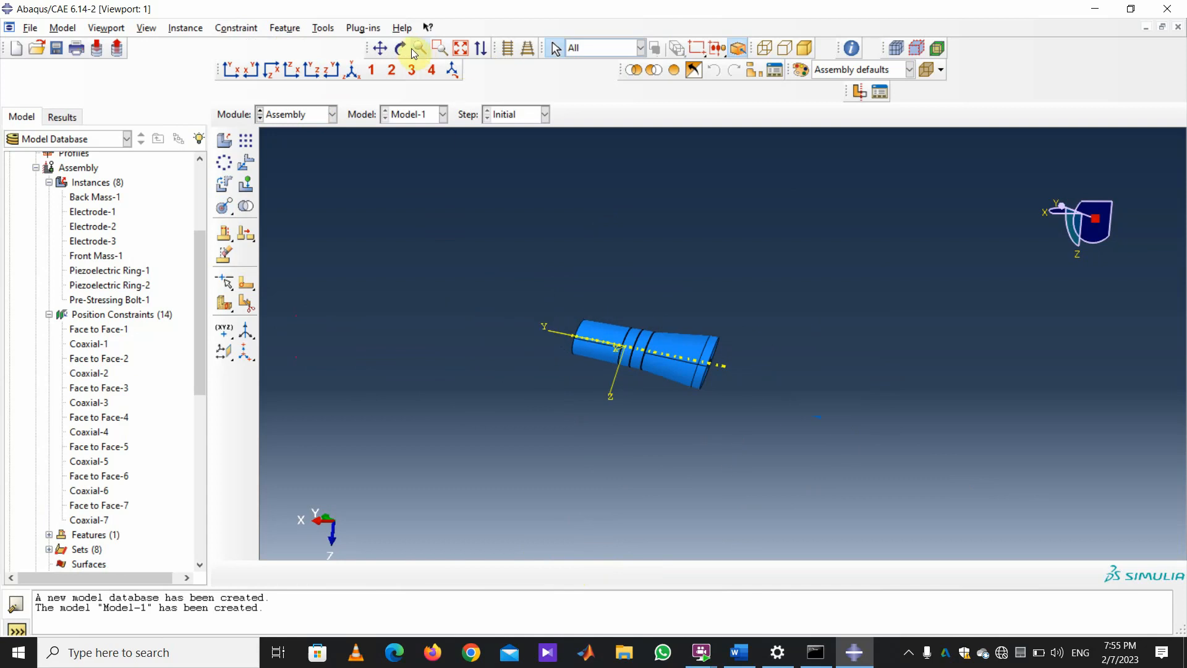
{"action": "left_click_drag", "start_coordinate": [663, 340], "coordinate": [734, 472]}
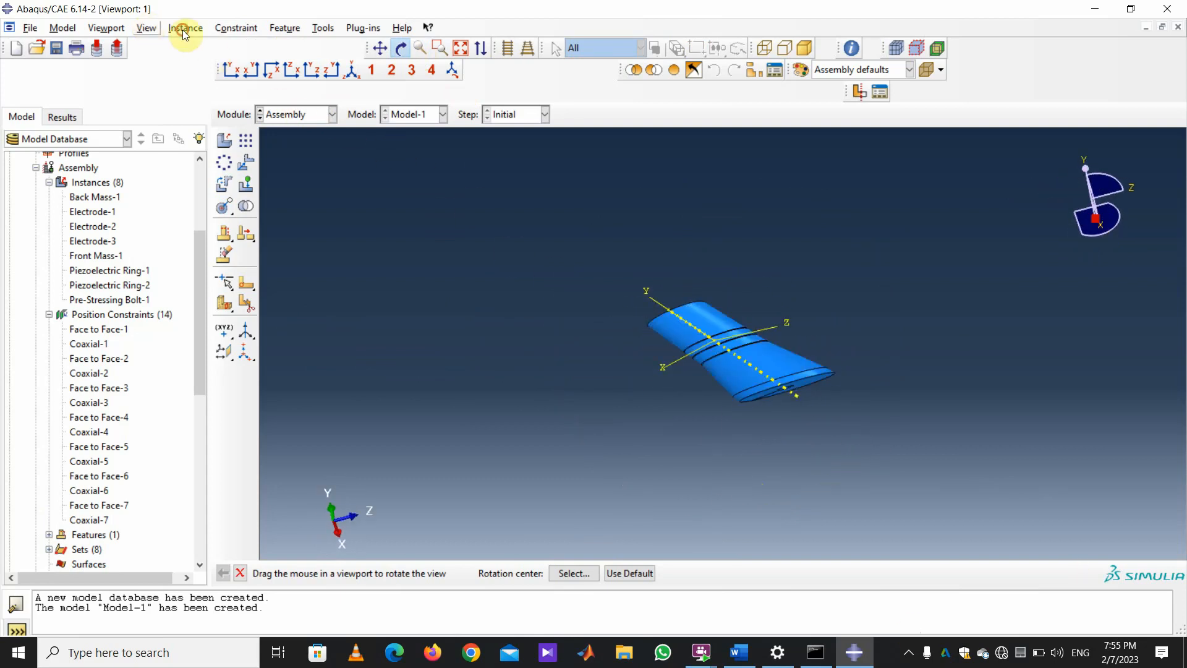
{"action": "left_click", "coordinate": [152, 29]}
{"action": "left_click", "coordinate": [188, 172]}
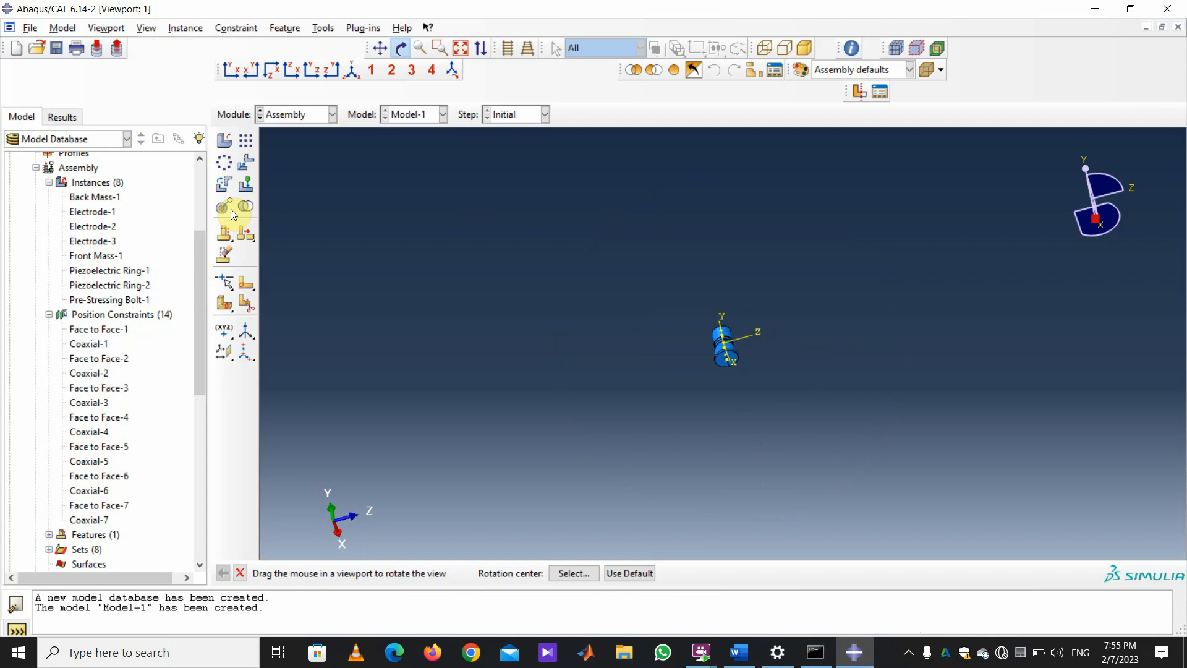
{"action": "mouse_move", "coordinate": [880, 426]}
{"action": "left_mouse_down"}
{"action": "mouse_move", "coordinate": [899, 423]}
{"action": "mouse_move", "coordinate": [742, 402]}
{"action": "mouse_move", "coordinate": [732, 411]}
{"action": "mouse_move", "coordinate": [787, 464]}
{"action": "mouse_move", "coordinate": [715, 457]}
{"action": "mouse_move", "coordinate": [745, 458]}
{"action": "mouse_move", "coordinate": [774, 432]}
{"action": "mouse_move", "coordinate": [972, 490]}
{"action": "mouse_move", "coordinate": [956, 468]}
{"action": "mouse_move", "coordinate": [944, 359]}
{"action": "left_mouse_up"}
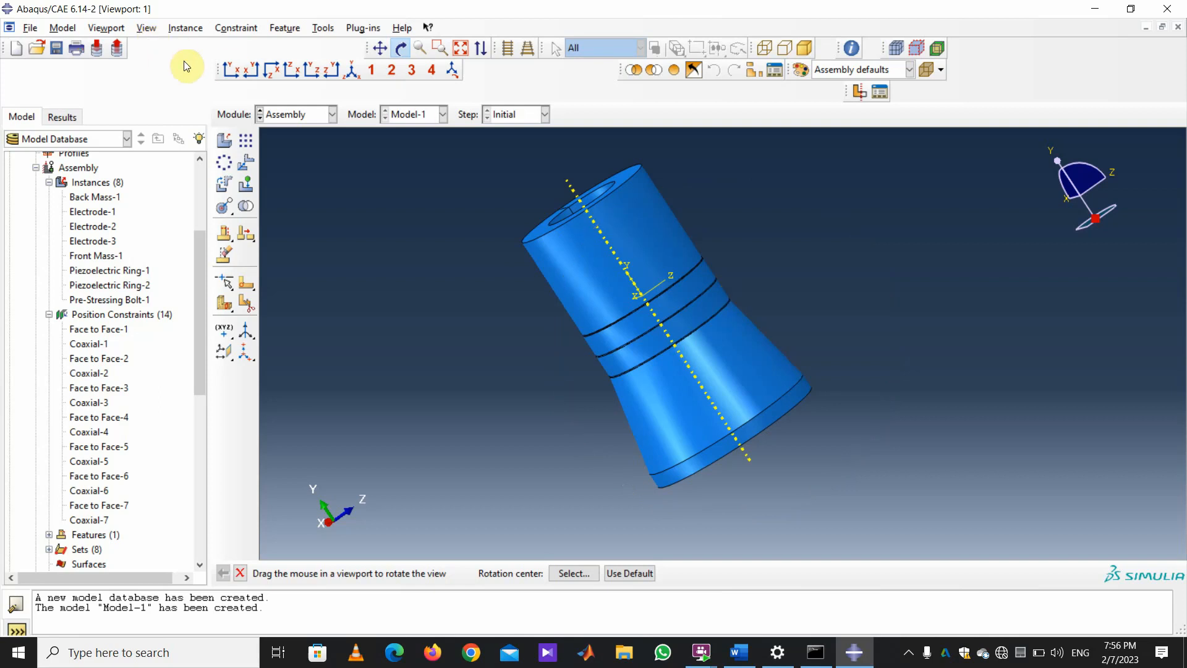
Hide all instances except Front Mass-1, Back Mass-1 and Pre-Stressing Bolt-1 in Assembly Display Options.
{"action": "left_click", "coordinate": [148, 29]}
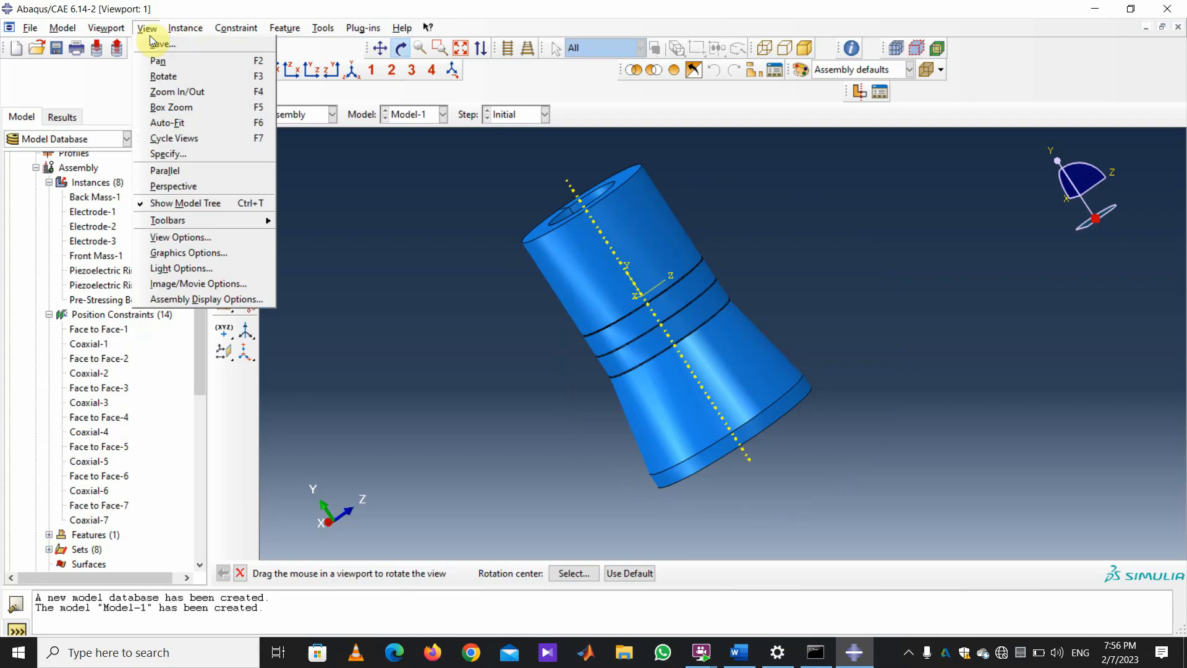
{"action": "left_click", "coordinate": [207, 298]}
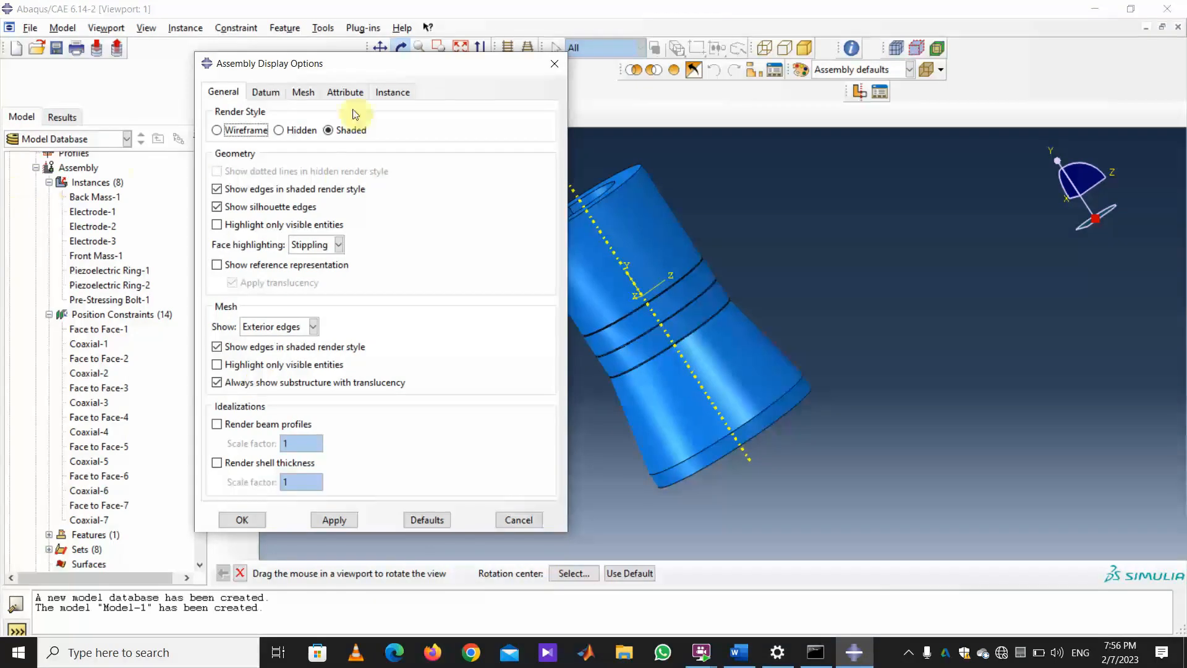
{"action": "left_click", "coordinate": [386, 95]}
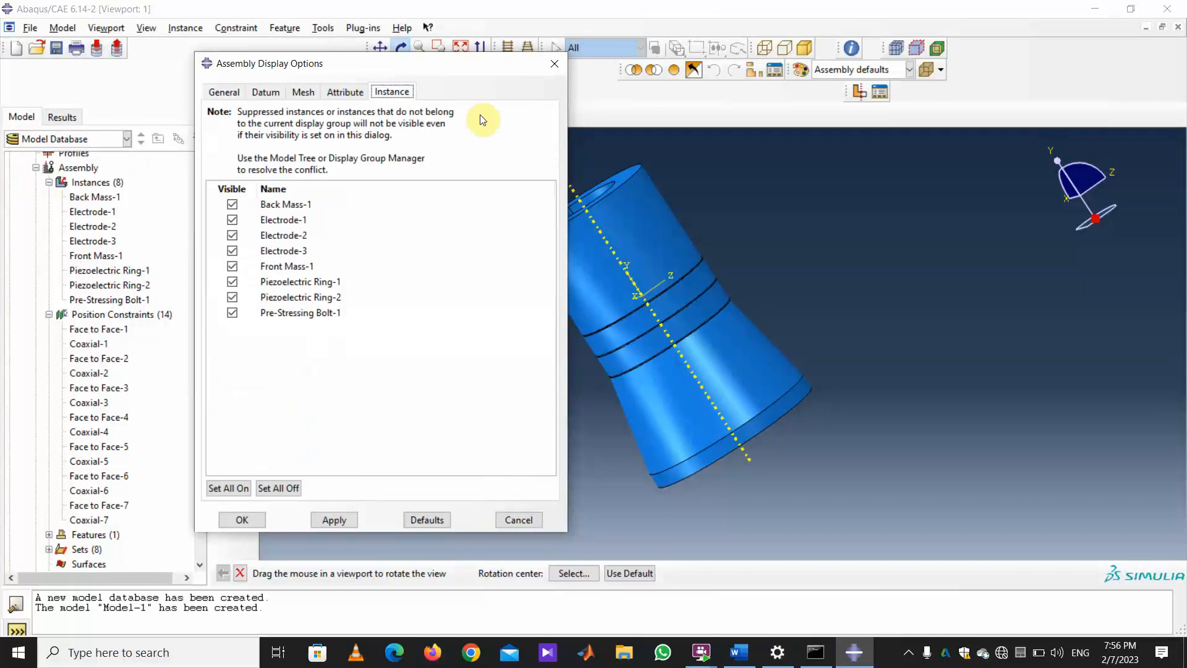
{"action": "left_click", "coordinate": [278, 488]}
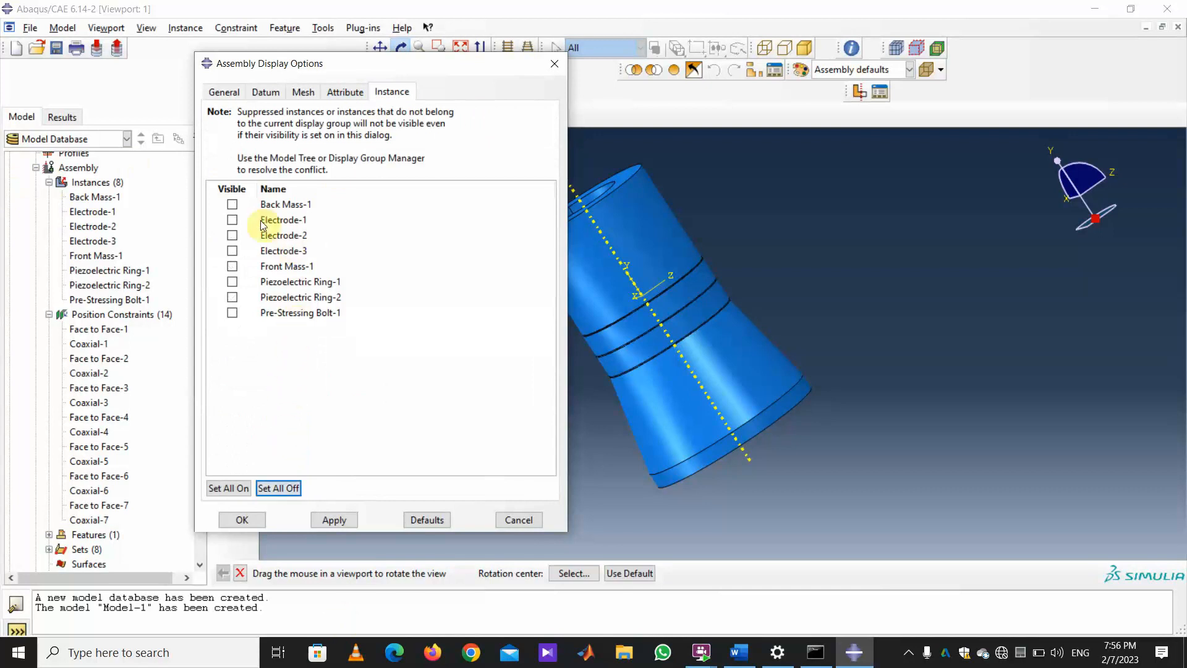
{"action": "left_click", "coordinate": [233, 266]}
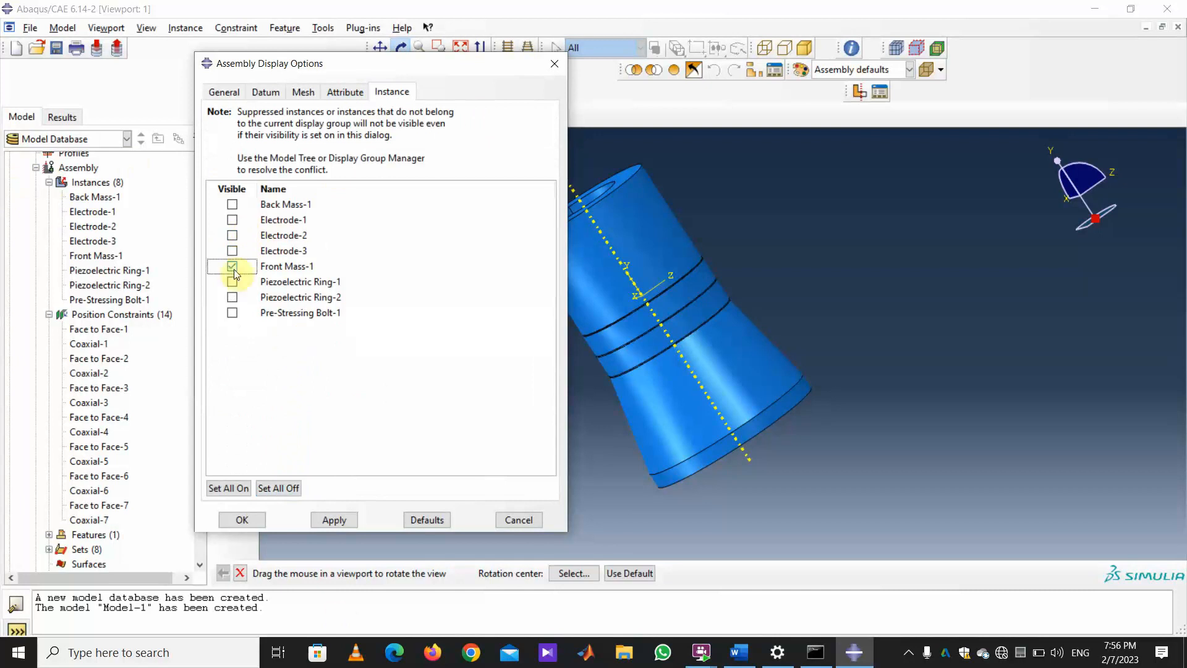
{"action": "left_click", "coordinate": [232, 204]}
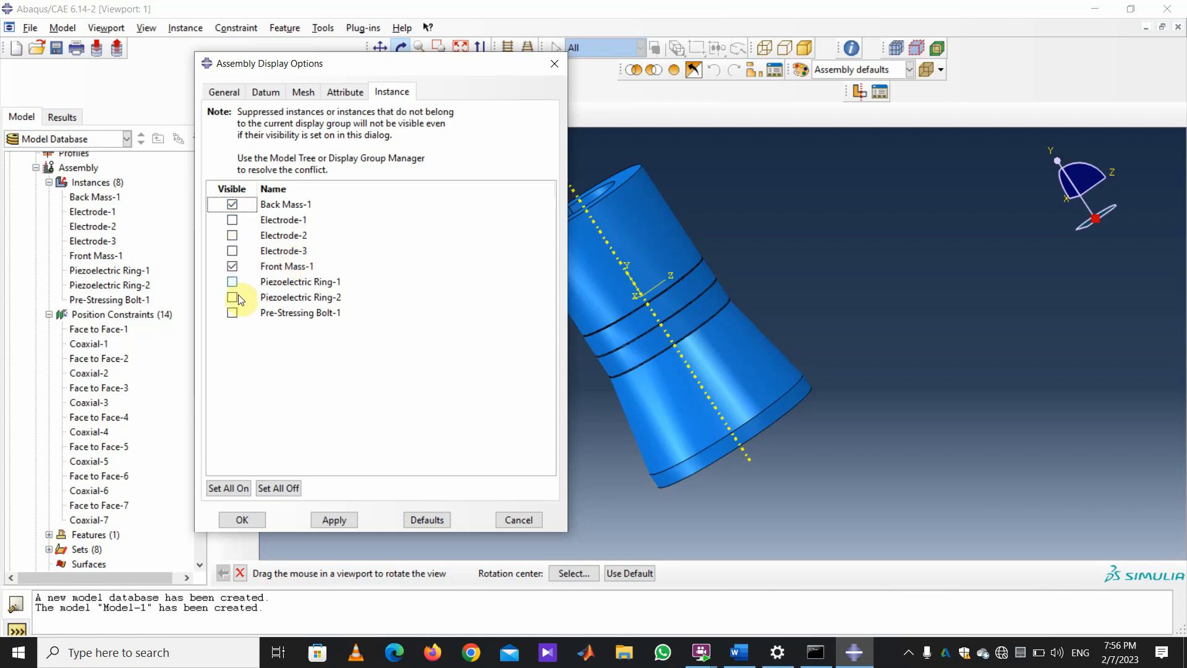
{"action": "left_click", "coordinate": [232, 313]}
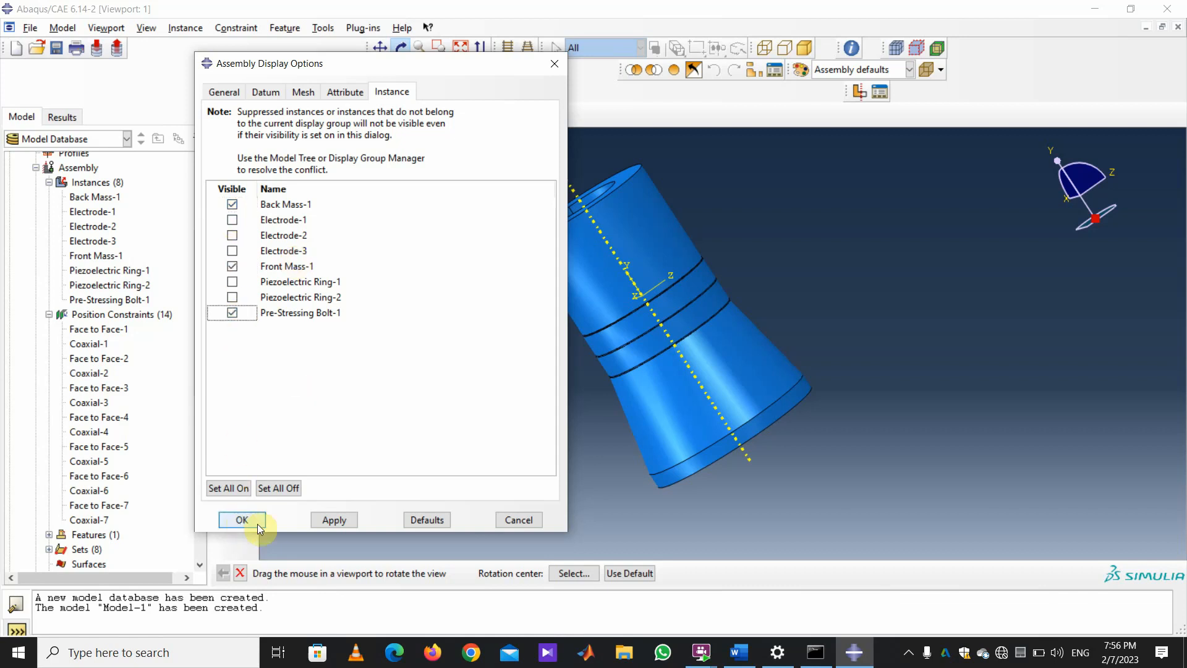
{"action": "left_click", "coordinate": [340, 524]}
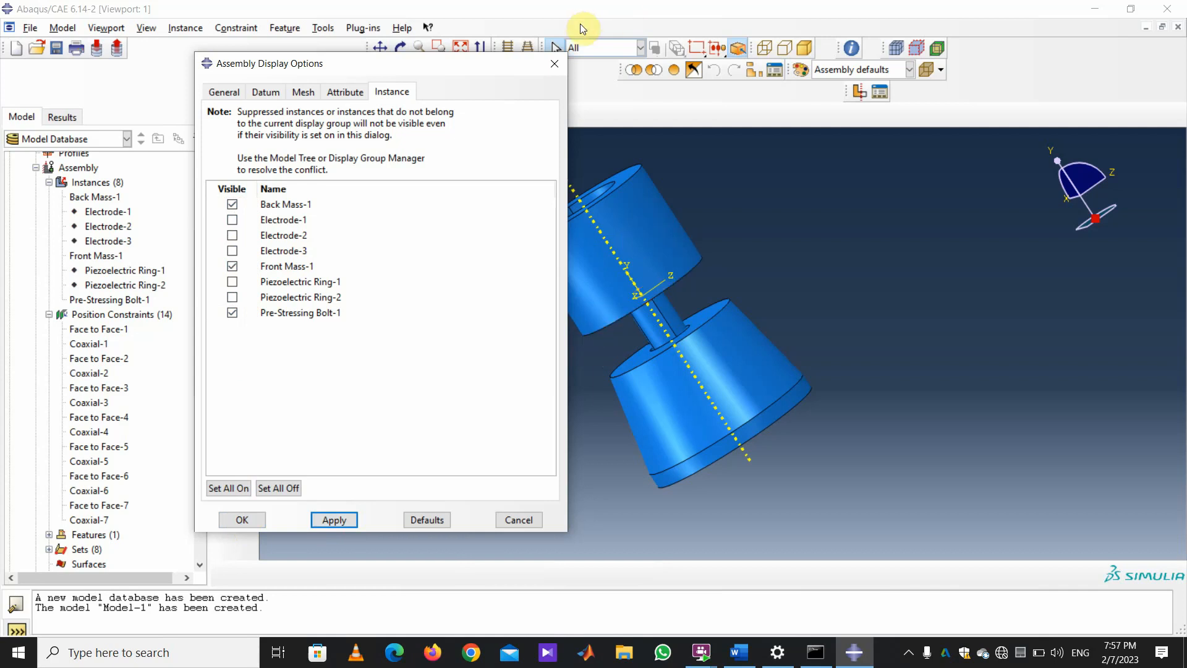
{"action": "left_click", "coordinate": [553, 65]}
Start a Distance query and orbit the assembly to see into the back mass bore.
{"action": "left_click", "coordinate": [323, 28]}
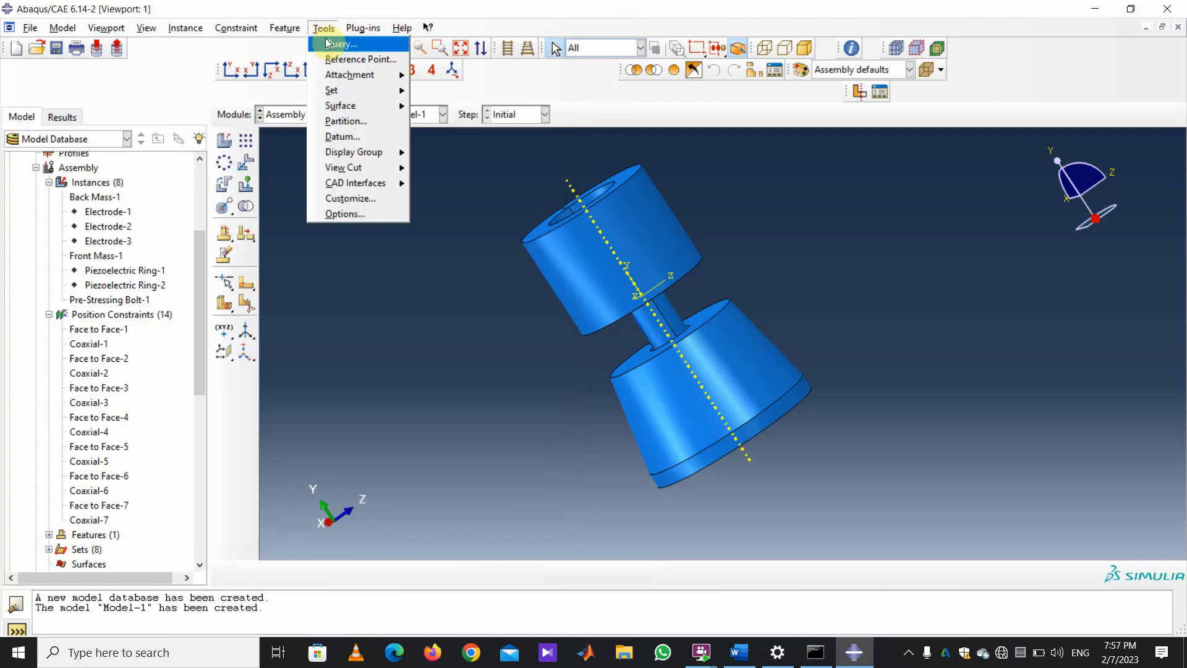
{"action": "left_click", "coordinate": [340, 44]}
{"action": "left_click_drag", "start_coordinate": [56, 115], "coordinate": [116, 114]}
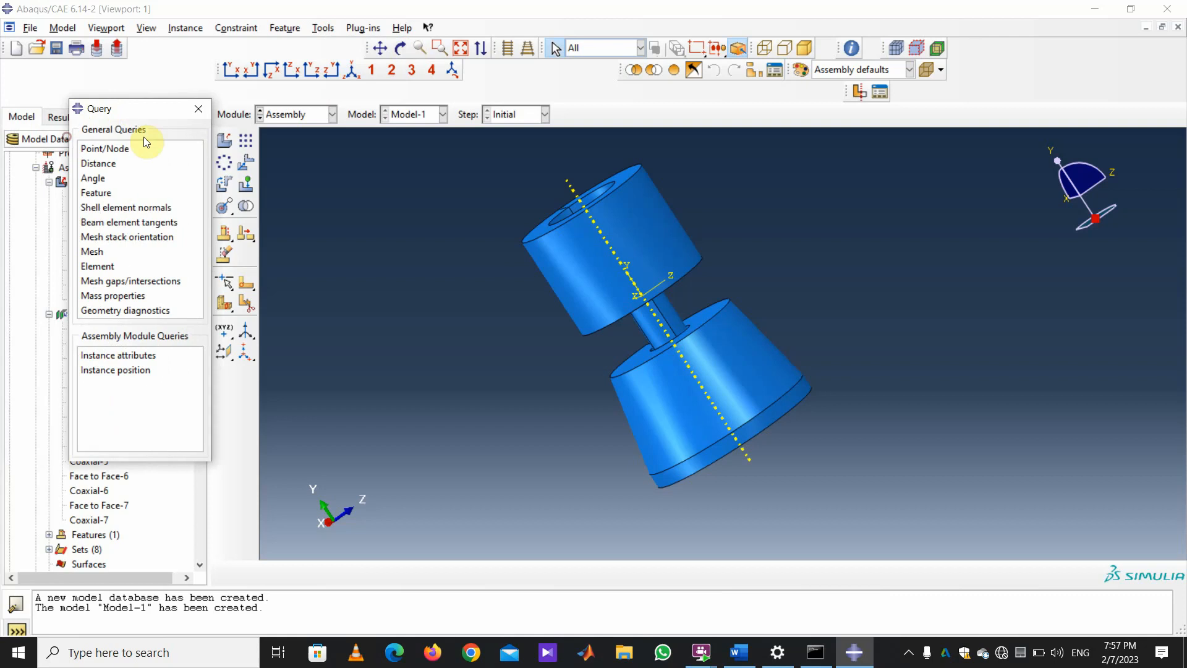
{"action": "left_click", "coordinate": [102, 163]}
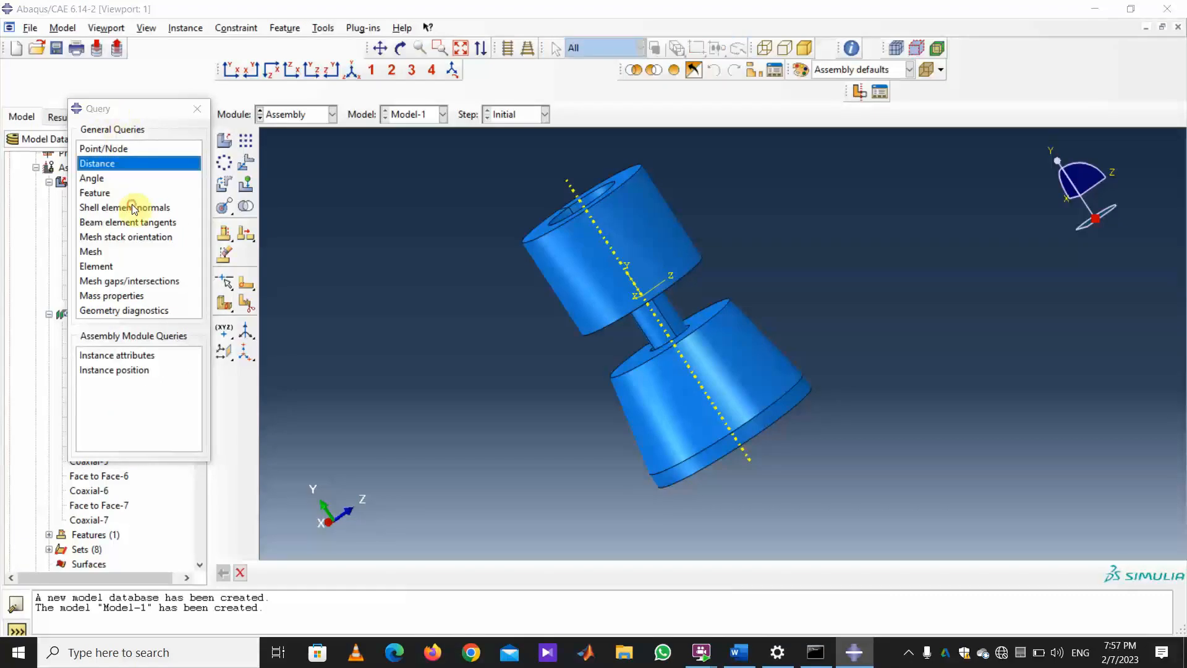
{"action": "left_click", "coordinate": [401, 47]}
{"action": "mouse_move", "coordinate": [633, 233]}
{"action": "left_mouse_down"}
{"action": "mouse_move", "coordinate": [610, 290]}
{"action": "mouse_move", "coordinate": [567, 315]}
{"action": "mouse_move", "coordinate": [658, 379]}
{"action": "mouse_move", "coordinate": [806, 391]}
{"action": "left_mouse_up"}
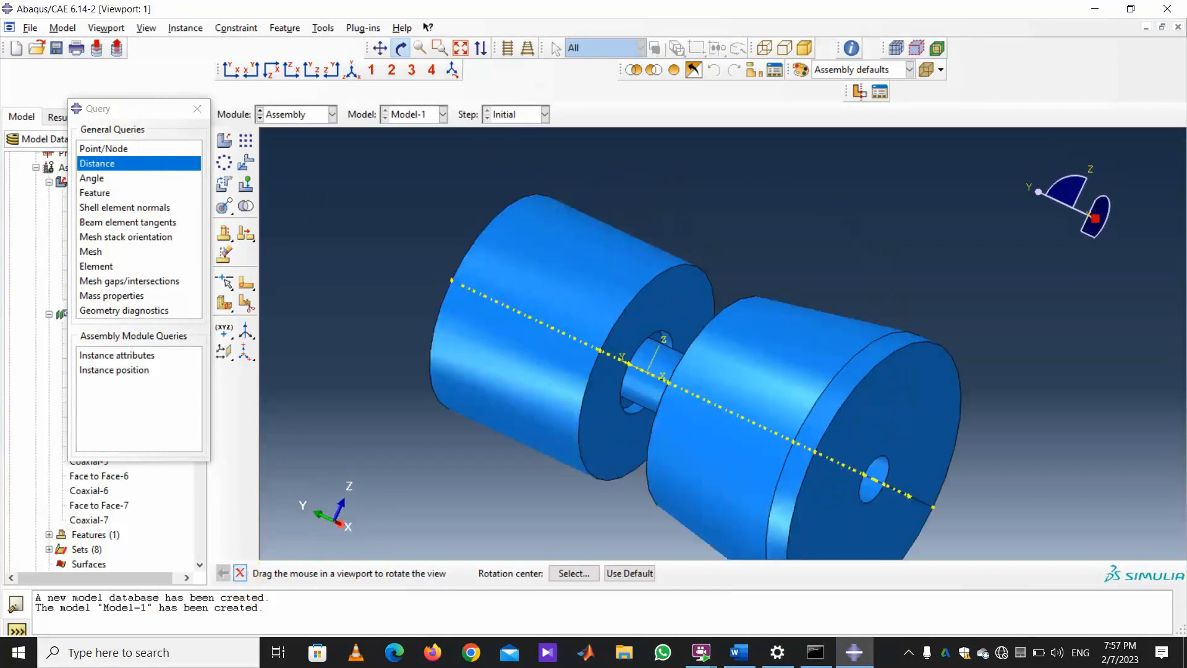
{"action": "left_click", "coordinate": [240, 573]}
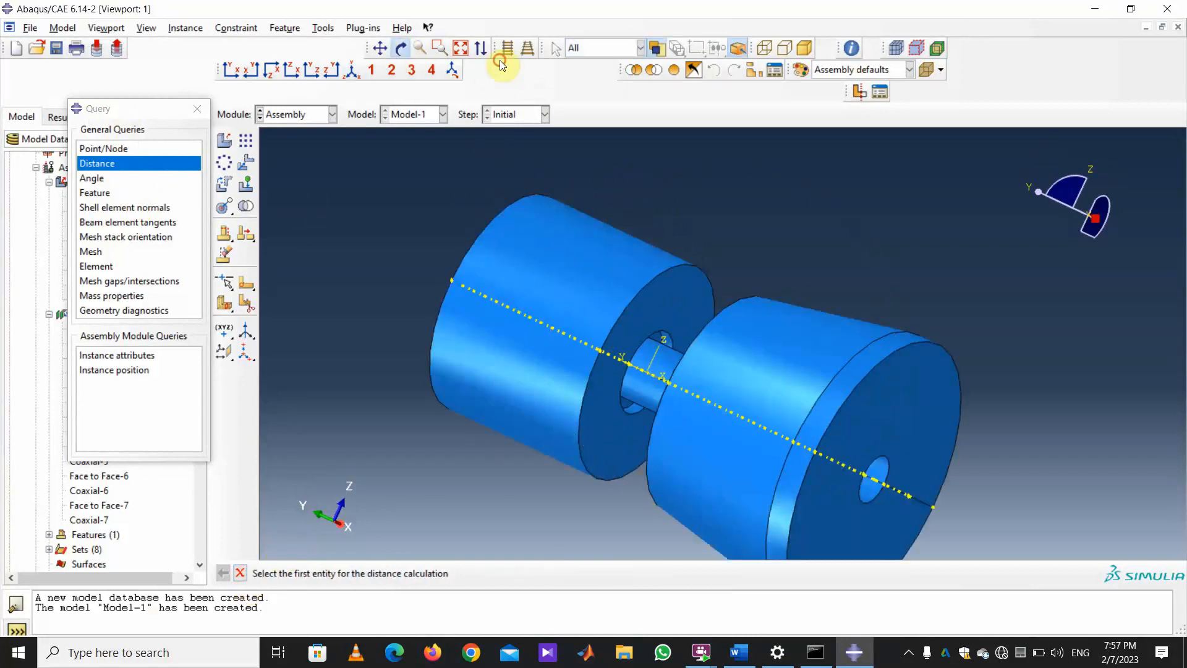
{"action": "left_click", "coordinate": [401, 50]}
{"action": "left_click_drag", "start_coordinate": [587, 246], "coordinate": [706, 262]}
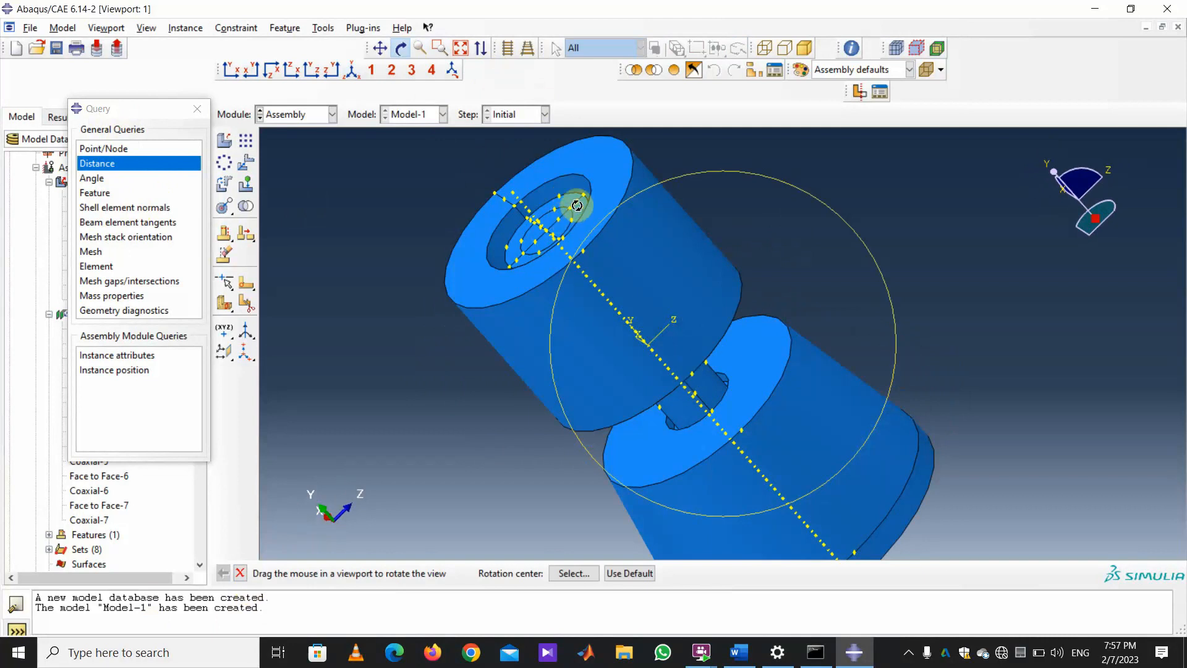
{"action": "left_click", "coordinate": [240, 573]}
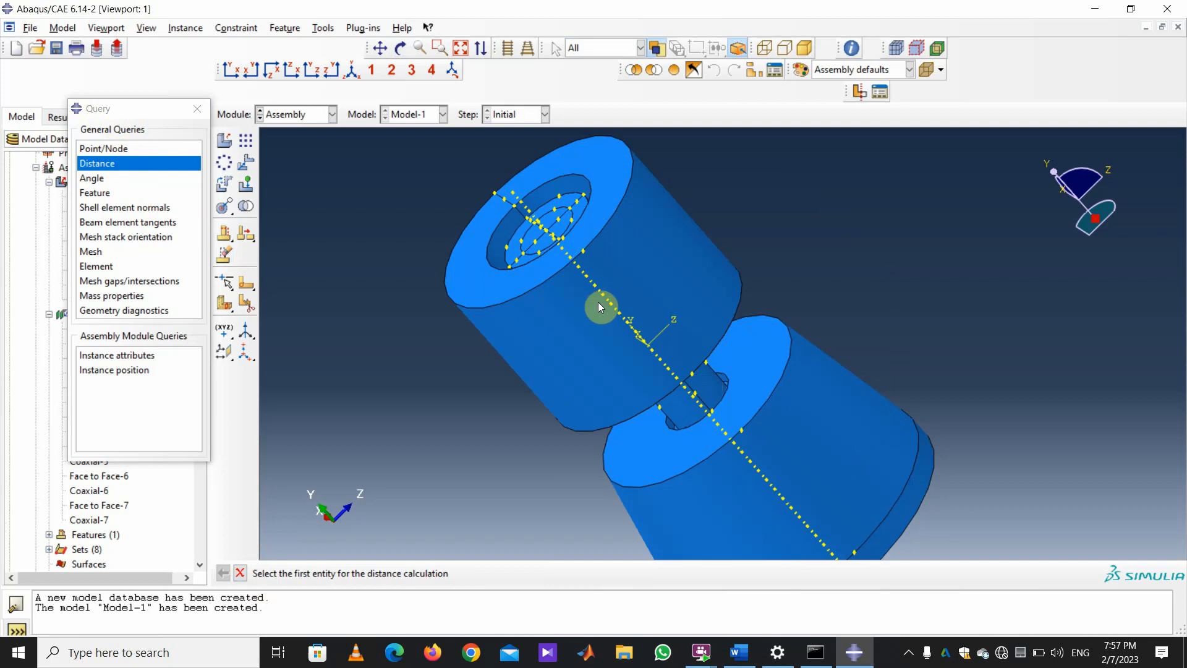
Measure two point-to-point distances, giving 31.721E-03 and 43.469E-03.
{"action": "left_click", "coordinate": [692, 376]}
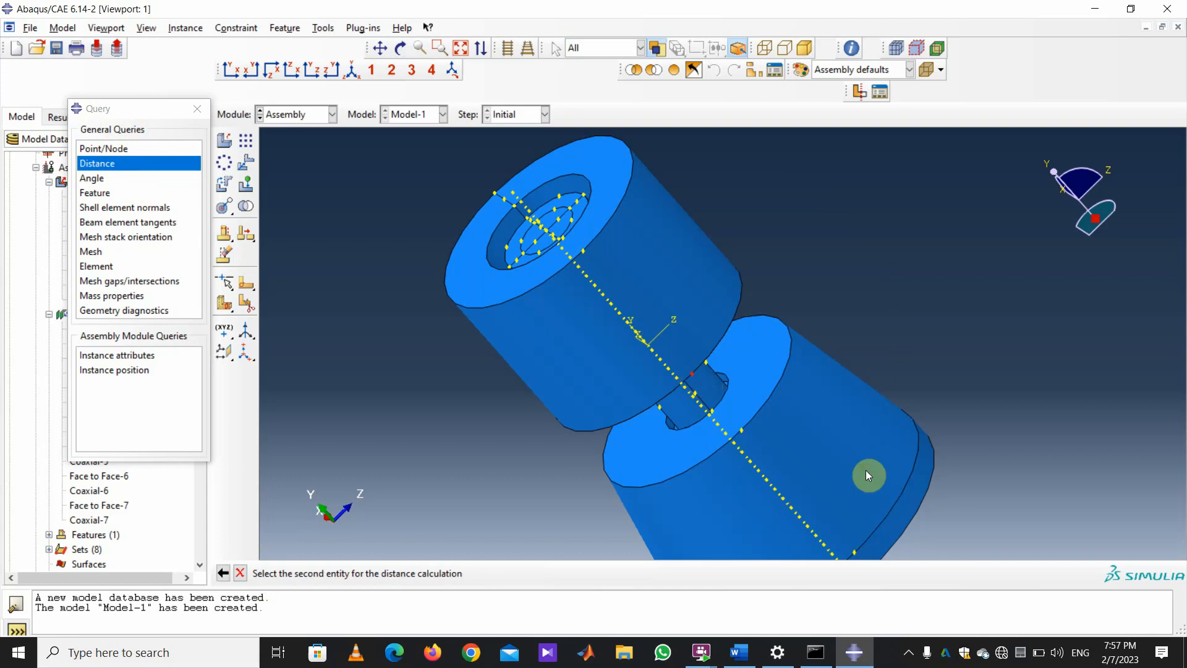
{"action": "left_click", "coordinate": [560, 221]}
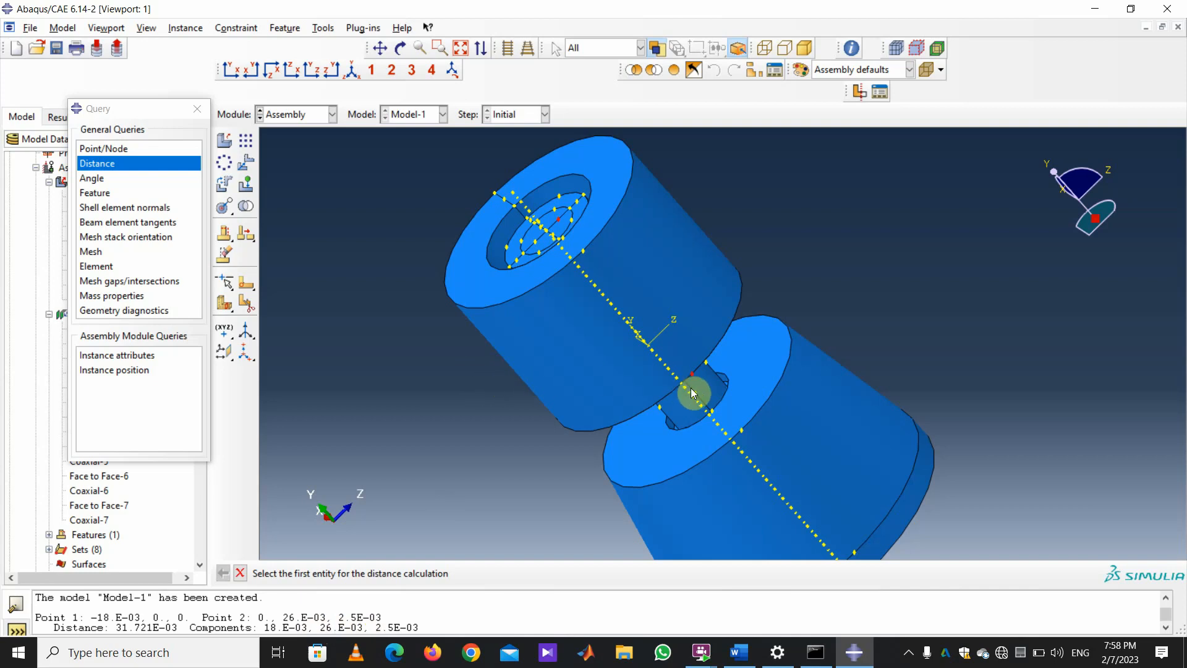
{"action": "left_click", "coordinate": [742, 430]}
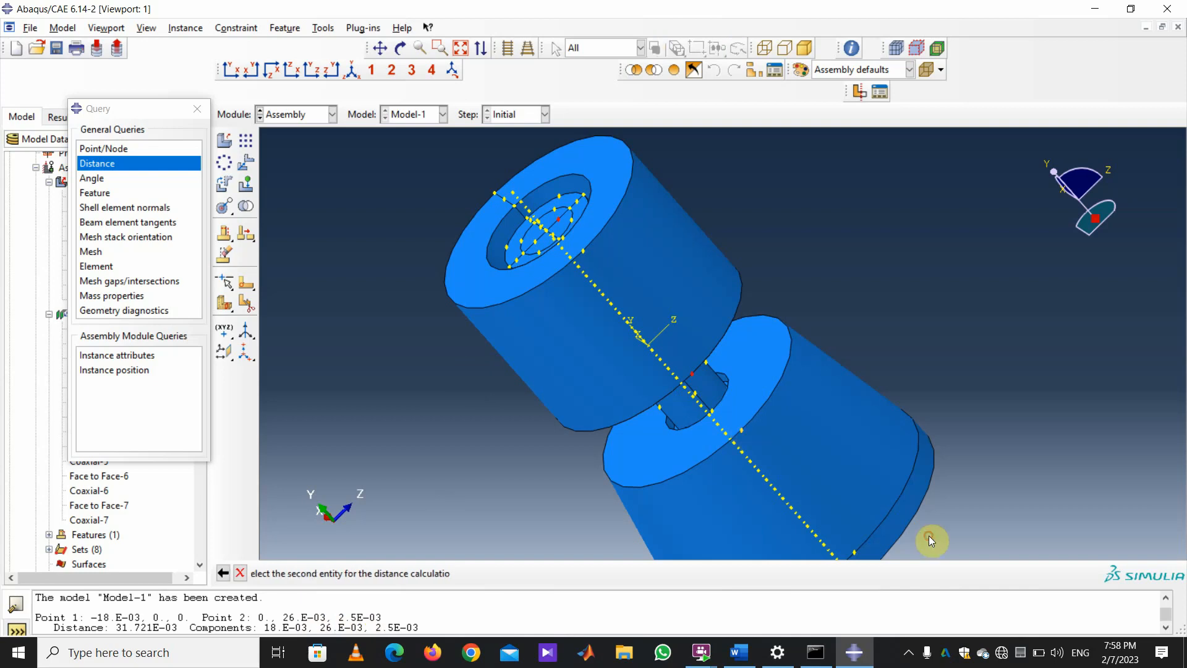
{"action": "left_click", "coordinate": [584, 196]}
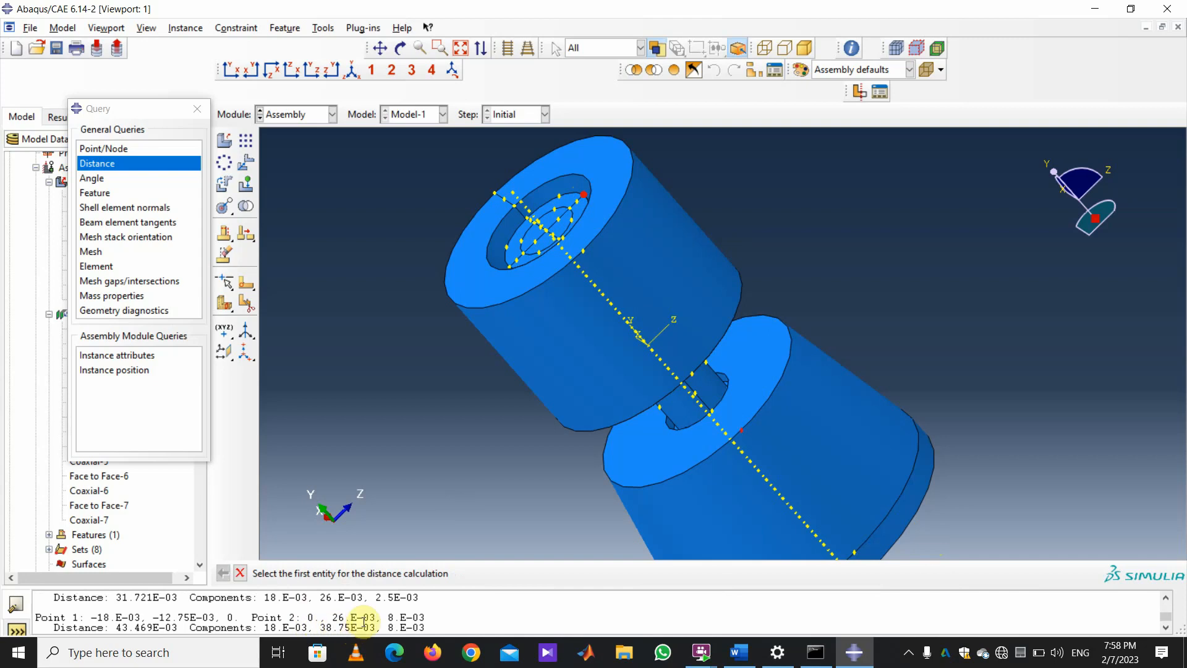
Switch to the Part module and close the Query window.
{"action": "left_click", "coordinate": [334, 114]}
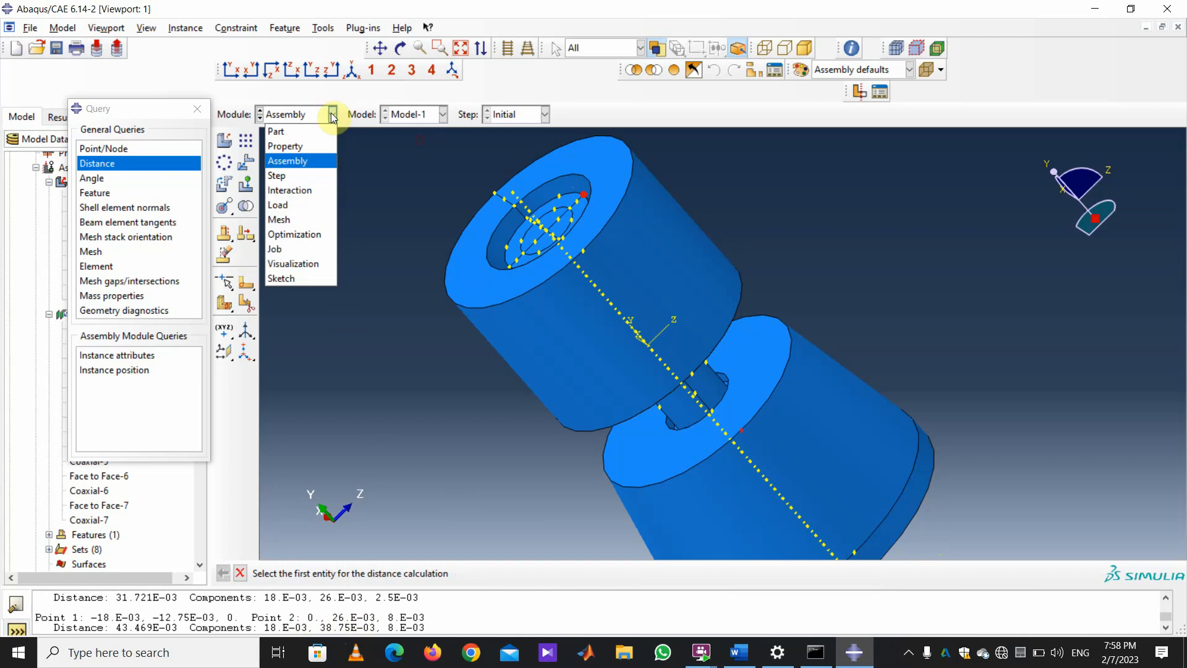
{"action": "left_click", "coordinate": [287, 126]}
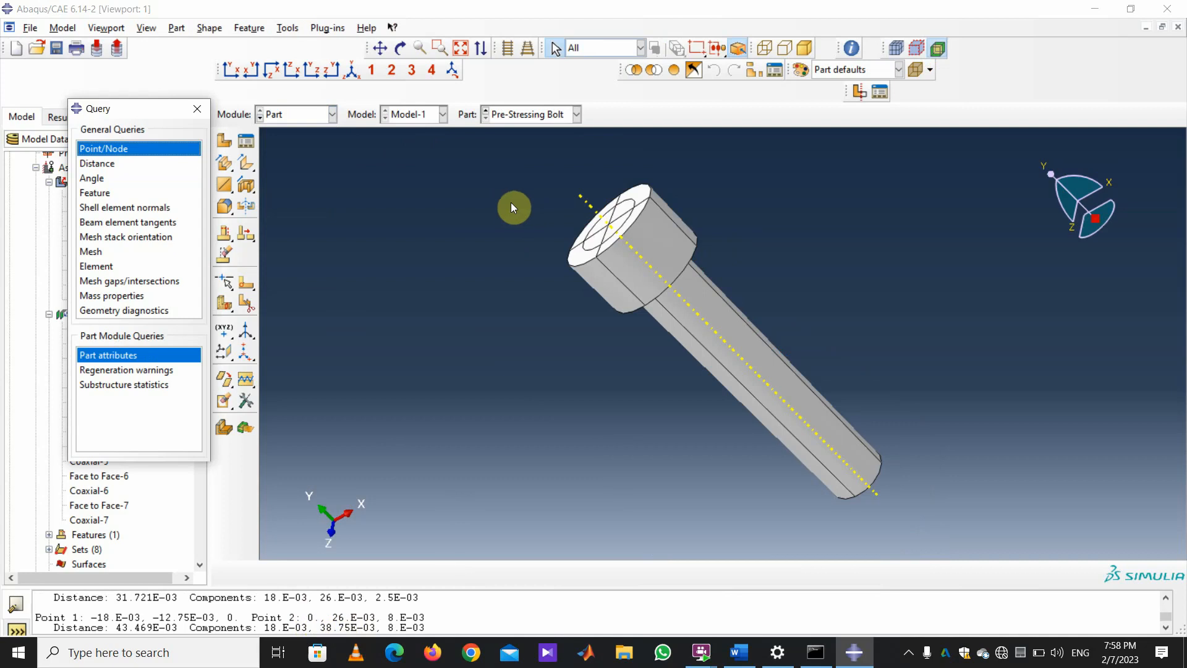
{"action": "left_click", "coordinate": [197, 109]}
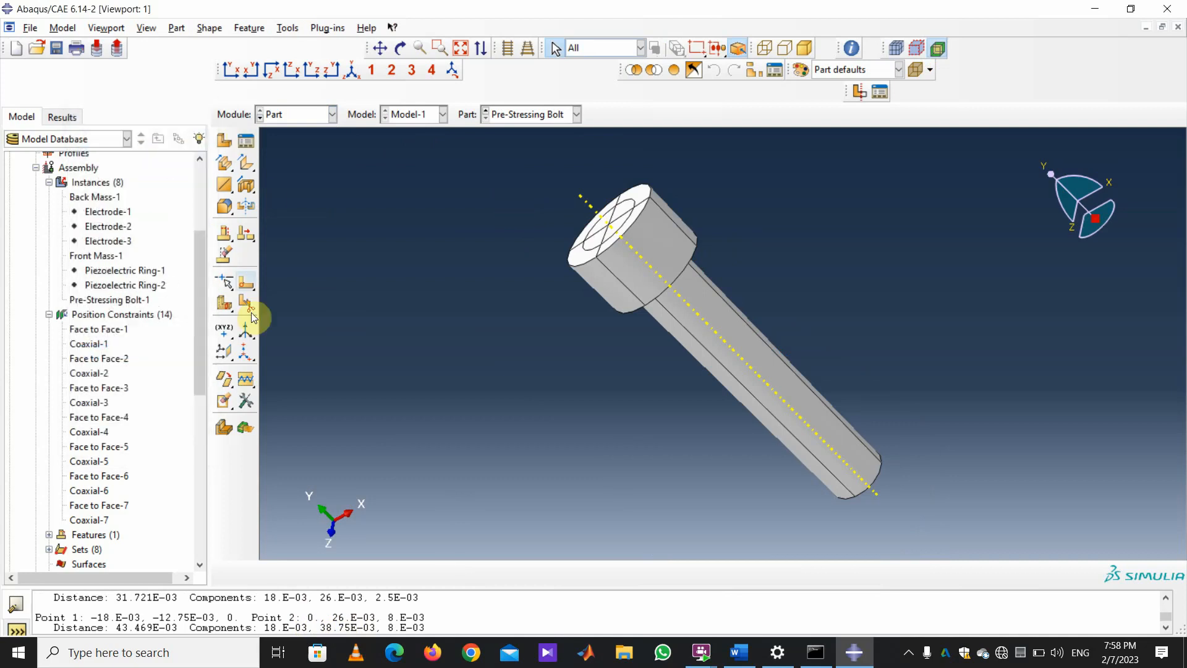
Choose the datum plane offset-from-face option instead of offset from a principal plane.
{"action": "left_click", "coordinate": [224, 355]}
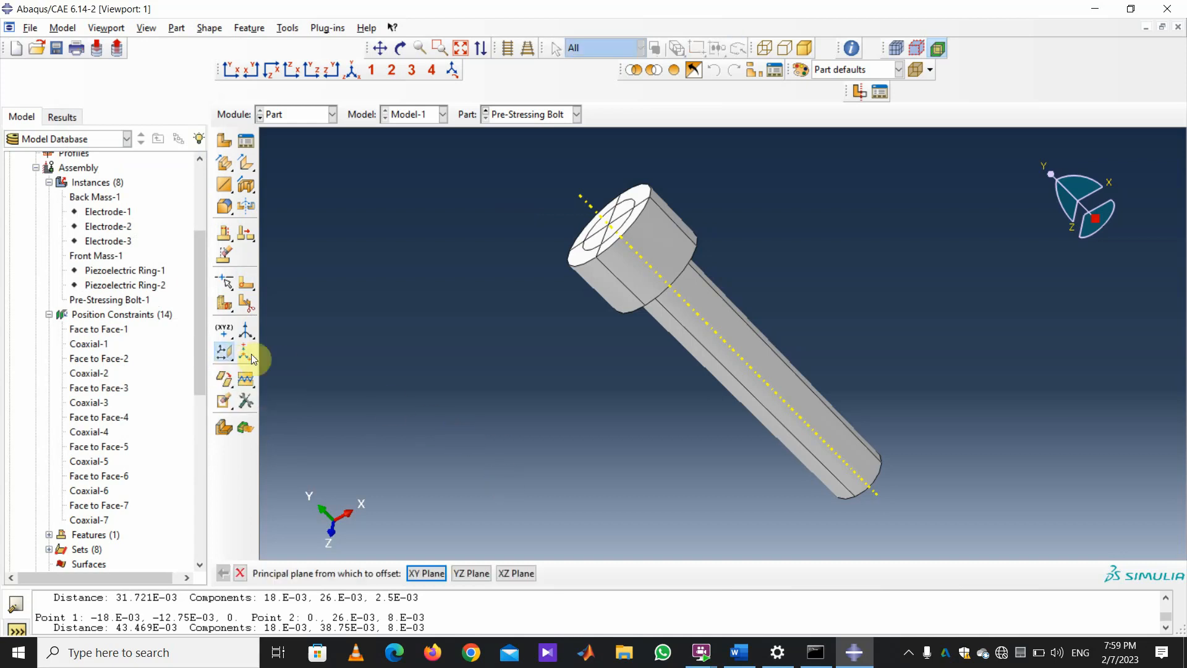
{"action": "left_click", "coordinate": [240, 572]}
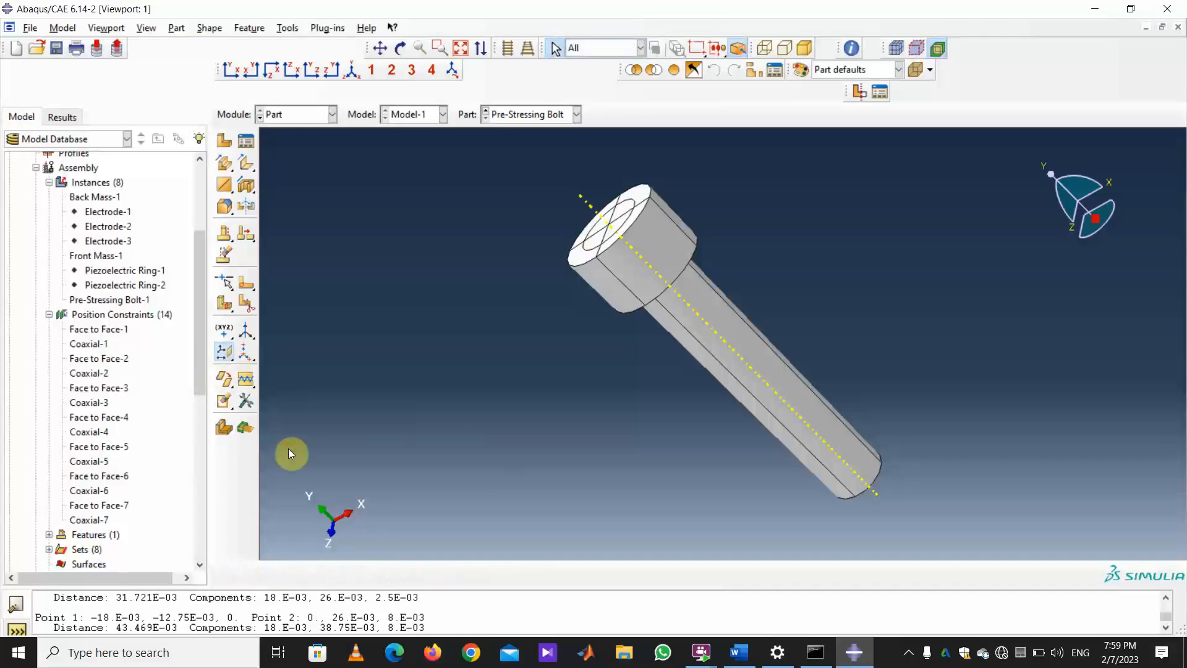
{"action": "left_click", "coordinate": [232, 356]}
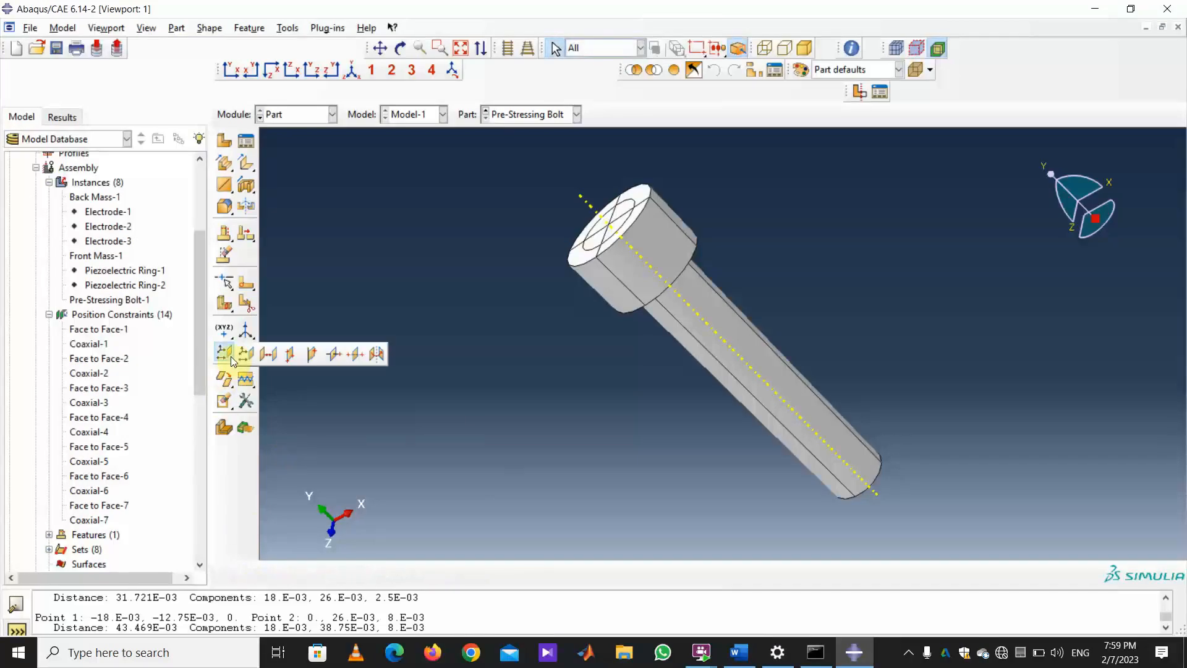
{"action": "left_click", "coordinate": [267, 354]}
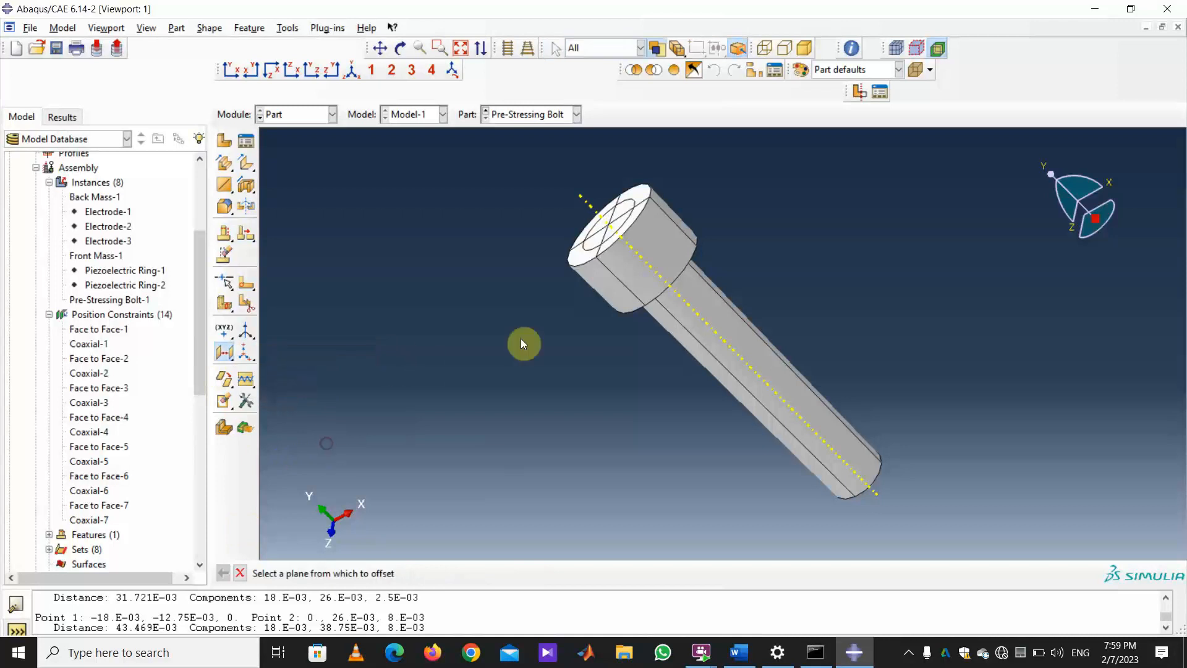
Create a datum plane offset 0.026 into the bolt from its head face.
{"action": "left_click", "coordinate": [584, 253]}
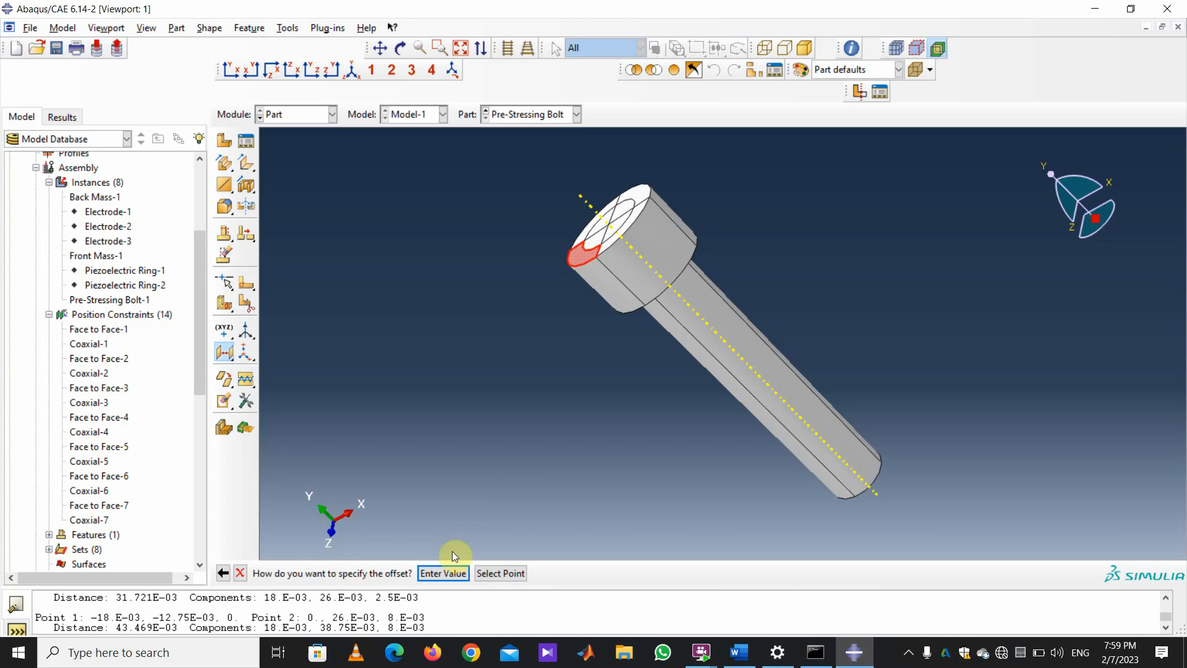
{"action": "left_click", "coordinate": [436, 573]}
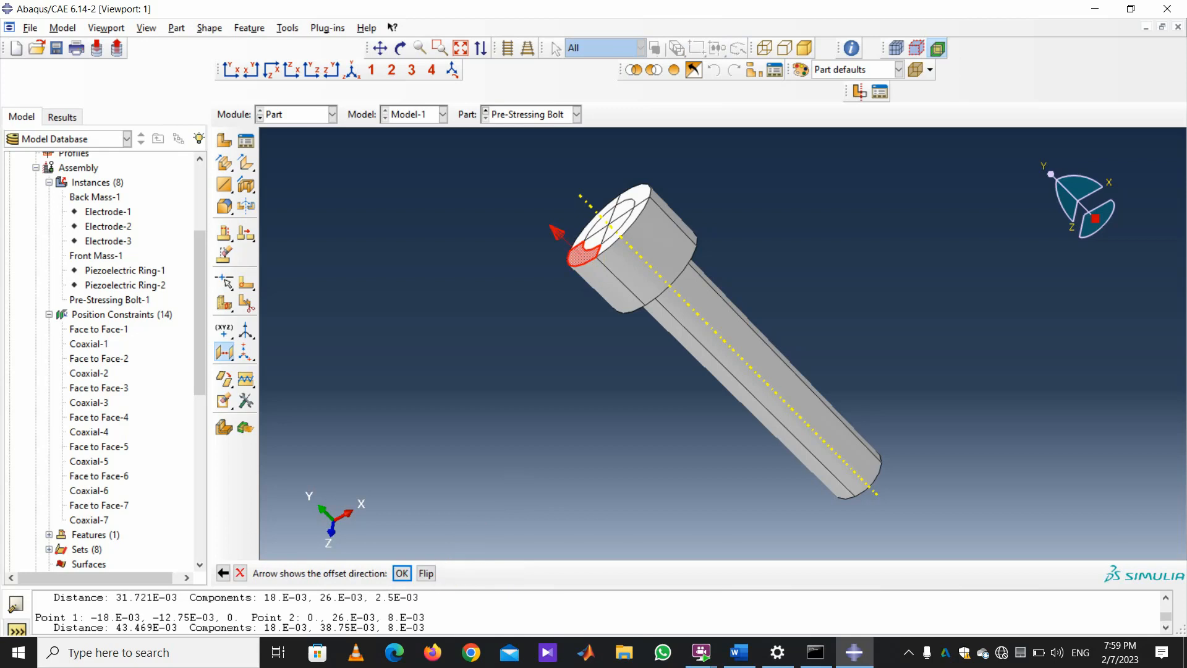
{"action": "left_click", "coordinate": [426, 573]}
{"action": "left_click", "coordinate": [401, 573]}
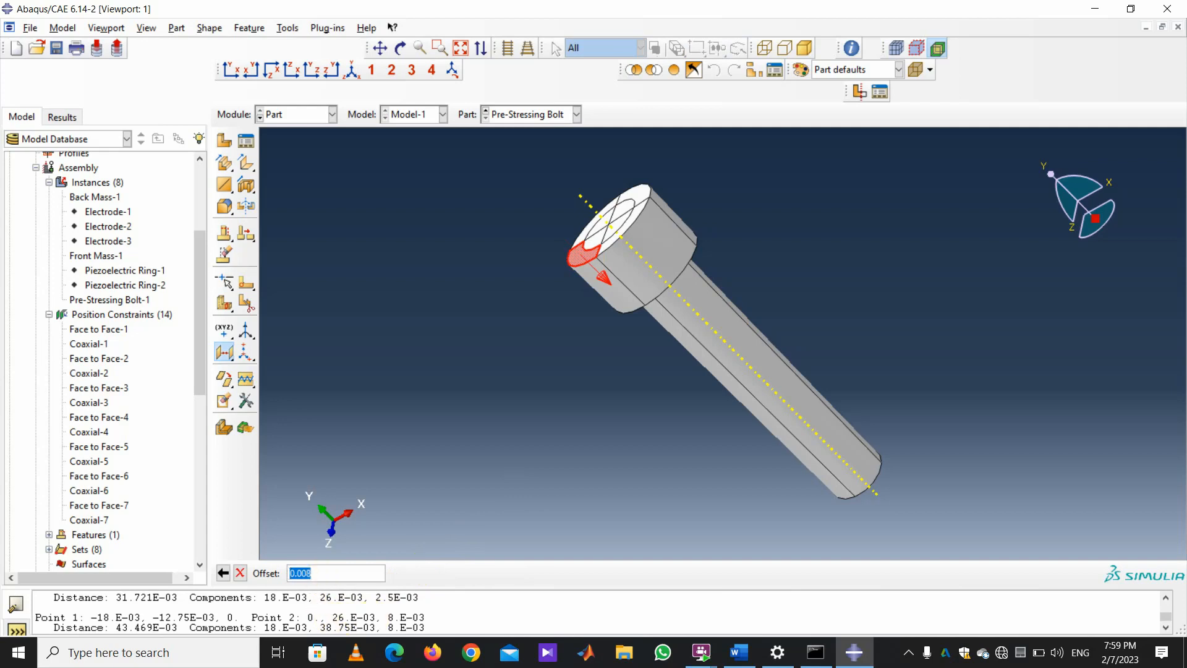
{"action": "key", "text": "Return"}
{"action": "key", "text": "BackSpace"}
{"action": "key", "text": "BackSpace"}
{"action": "type", "text": "26"}
{"action": "key", "text": "Return"}
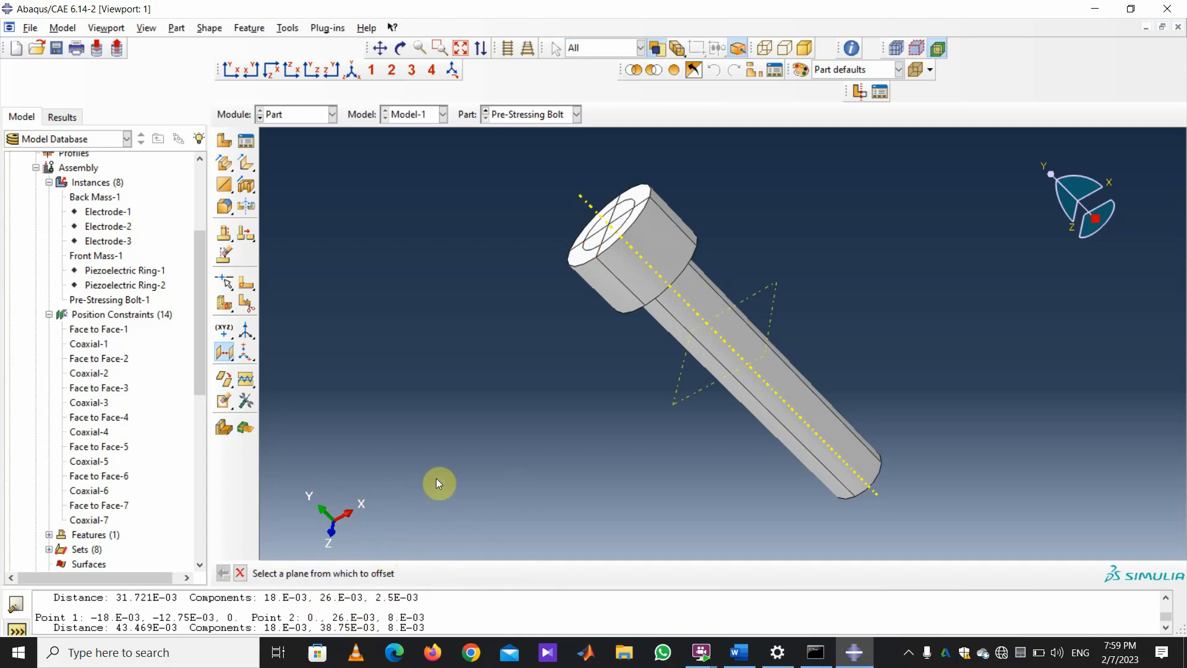
Create a second datum plane offset 0.03875 from the bolt head face.
{"action": "left_click", "coordinate": [584, 255]}
{"action": "left_click", "coordinate": [448, 573]}
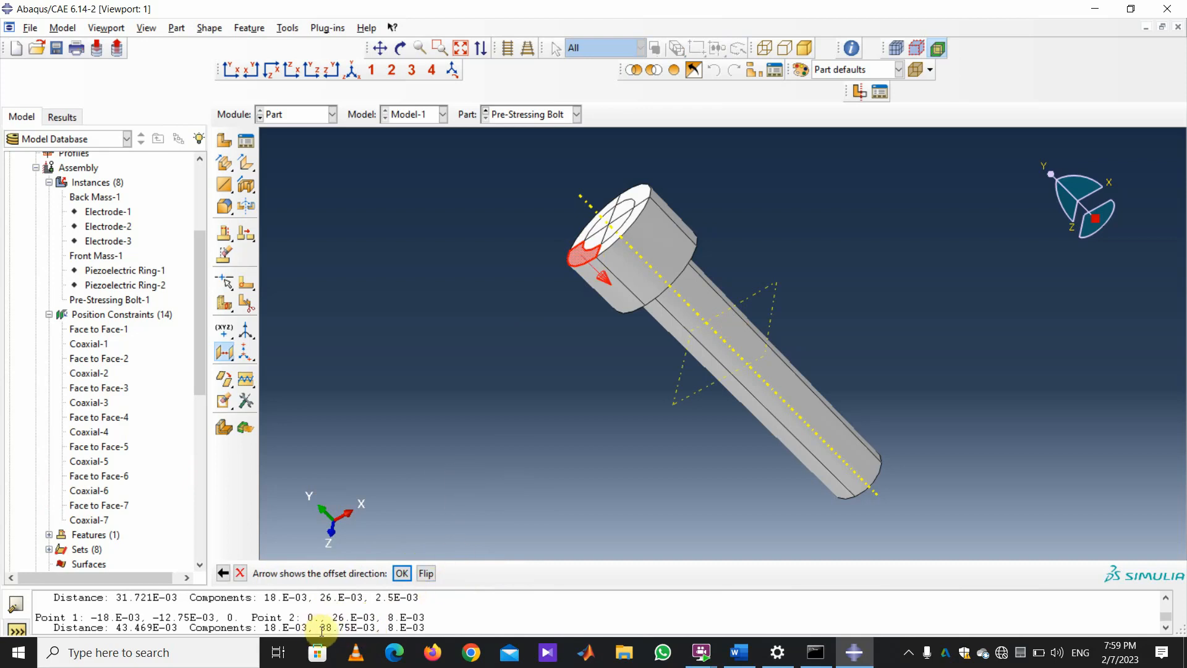
{"action": "left_click", "coordinate": [402, 572]}
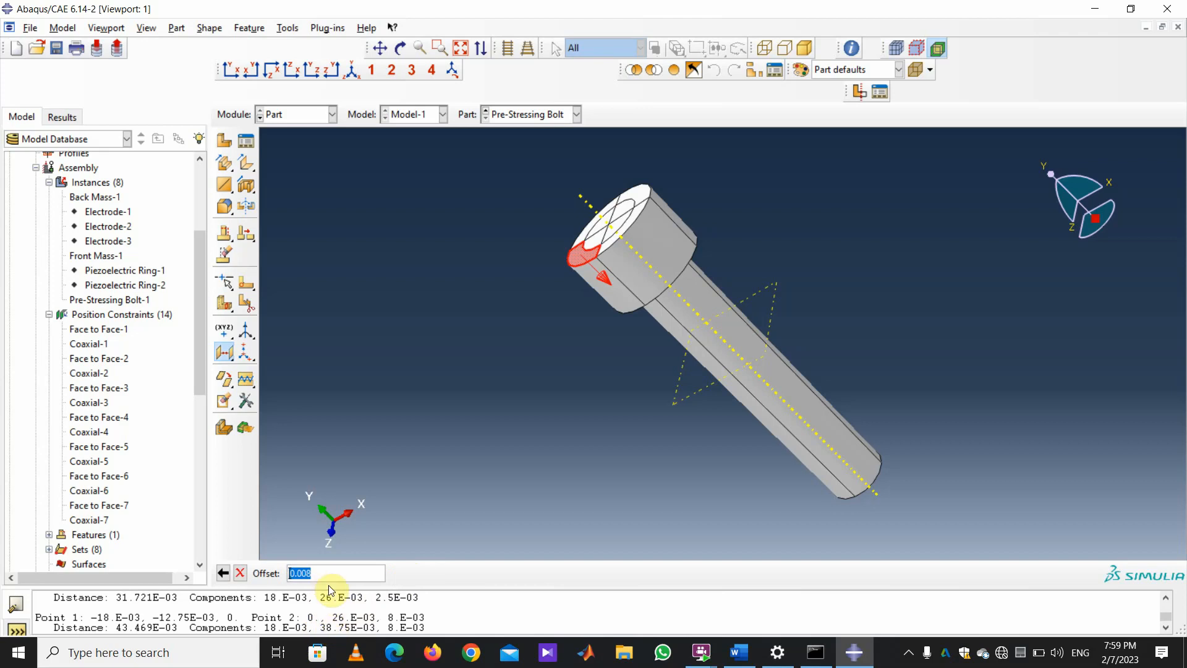
{"action": "type", "text": ".00"}
{"action": "key", "text": "BackSpace"}
{"action": "type", "text": "3875"}
{"action": "key", "text": "Return"}
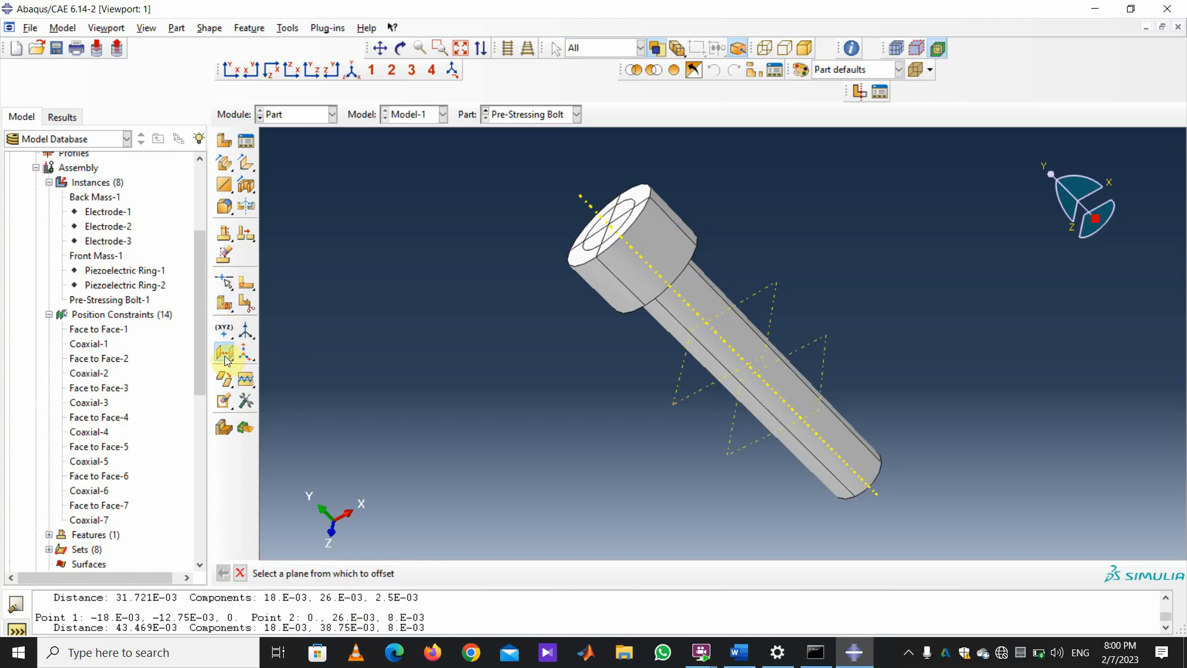
{"action": "left_click_drag", "start_coordinate": [225, 303], "coordinate": [244, 311]}
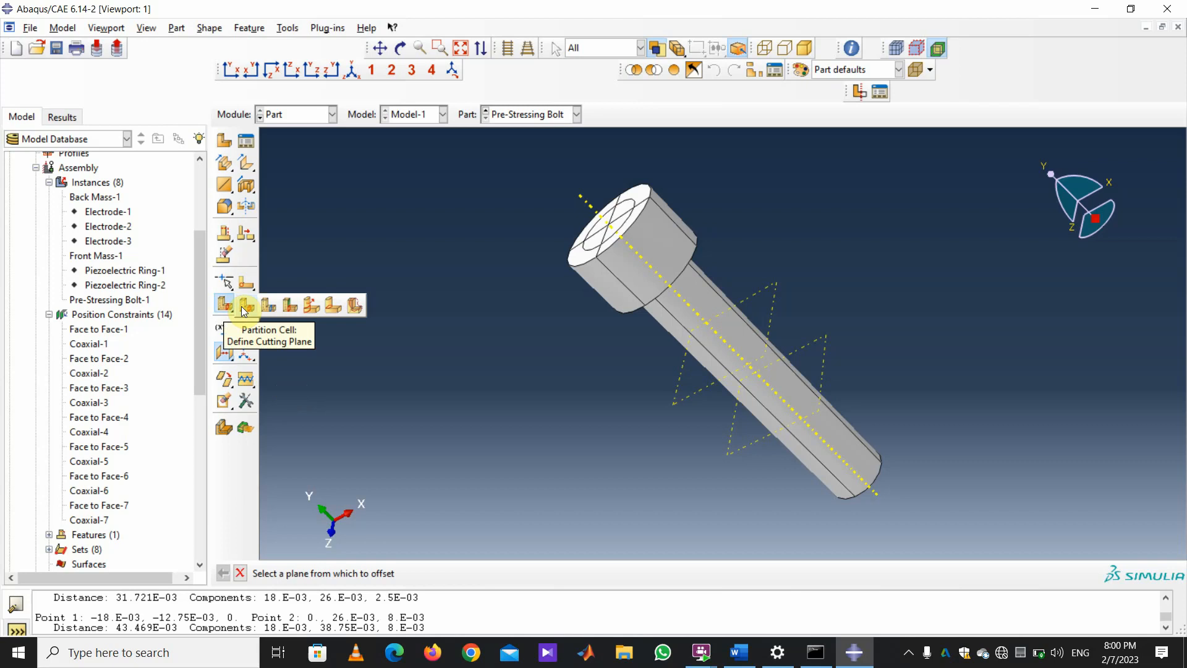
Partition the bolt's cells at the upper datum plane.
{"action": "left_click", "coordinate": [245, 310]}
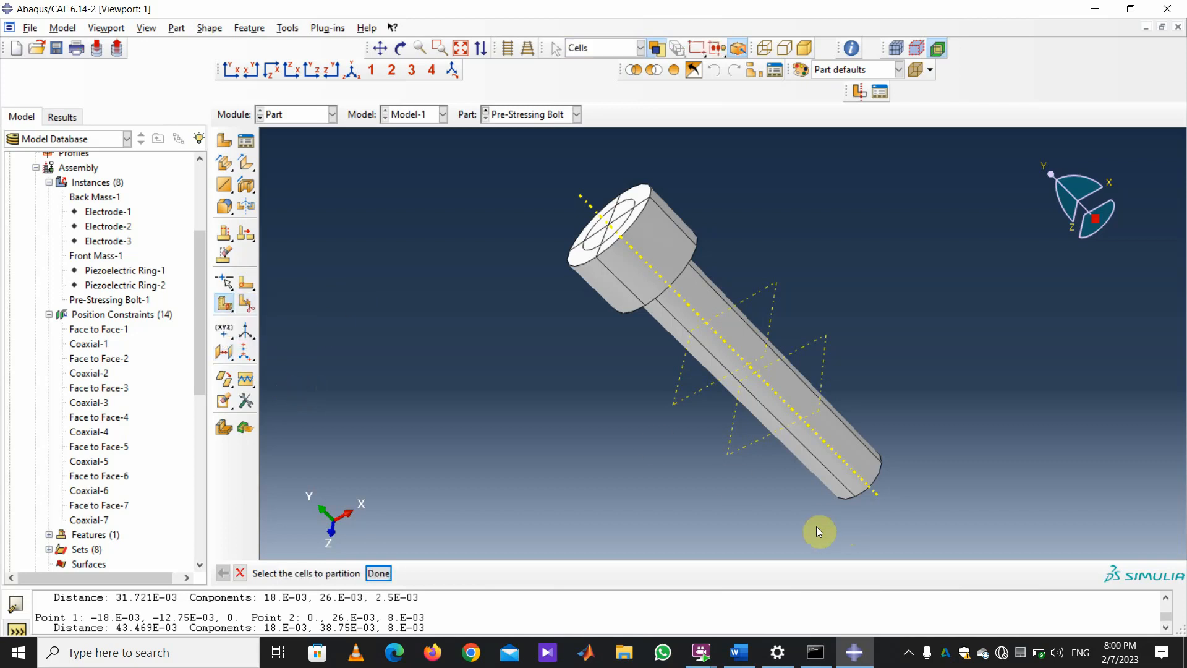
{"action": "left_click_drag", "start_coordinate": [903, 538], "coordinate": [482, 160]}
{"action": "left_click", "coordinate": [379, 573]}
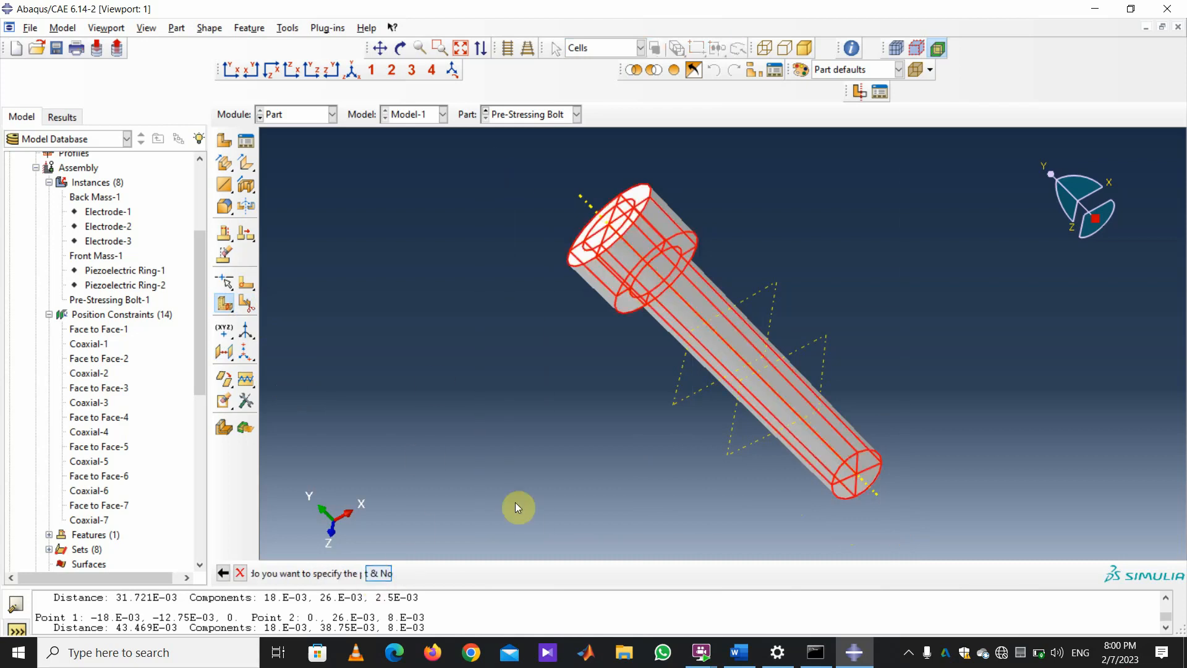
{"action": "left_click", "coordinate": [224, 303]}
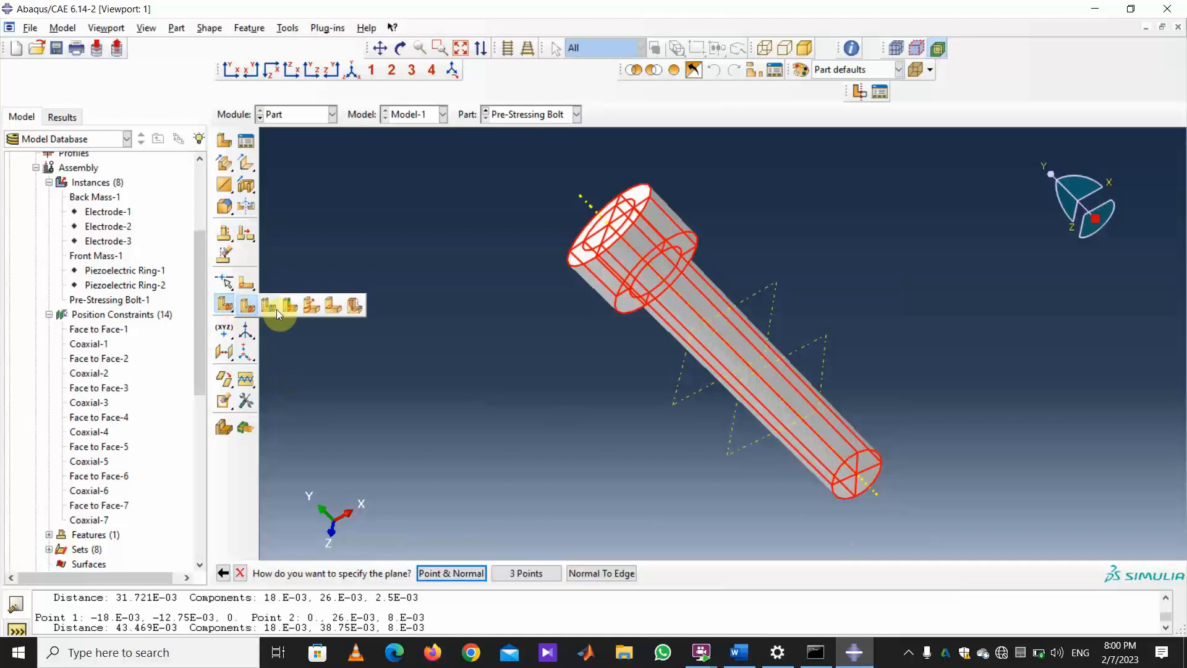
{"action": "left_click", "coordinate": [271, 306]}
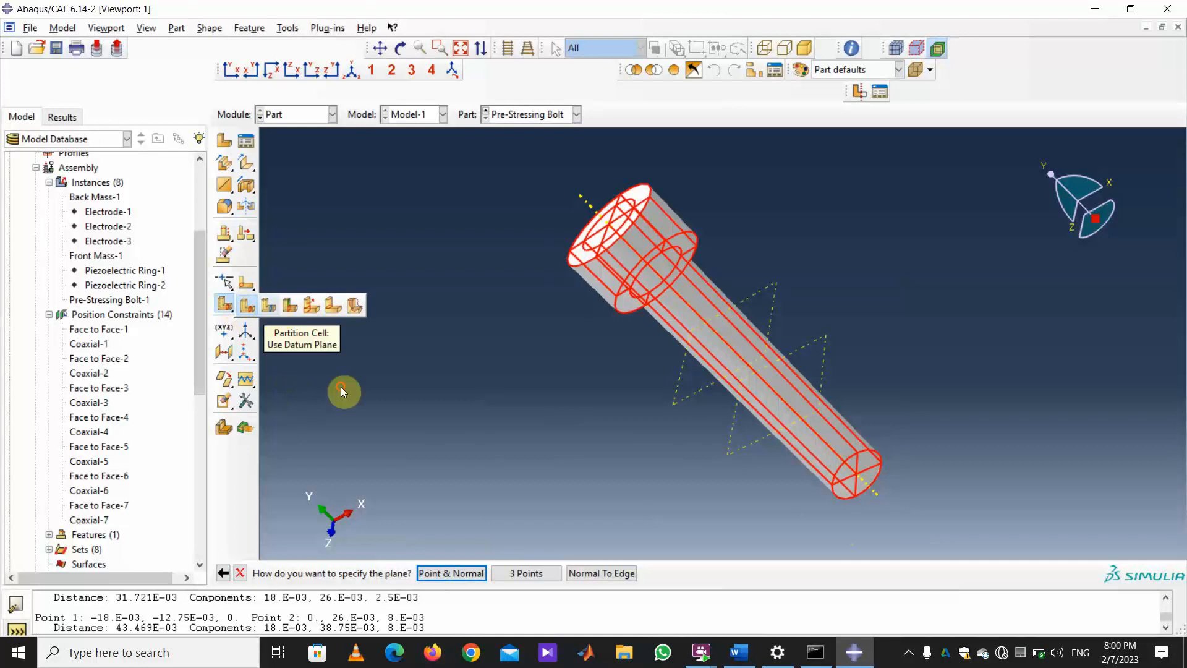
{"action": "left_click_drag", "start_coordinate": [919, 542], "coordinate": [479, 134]}
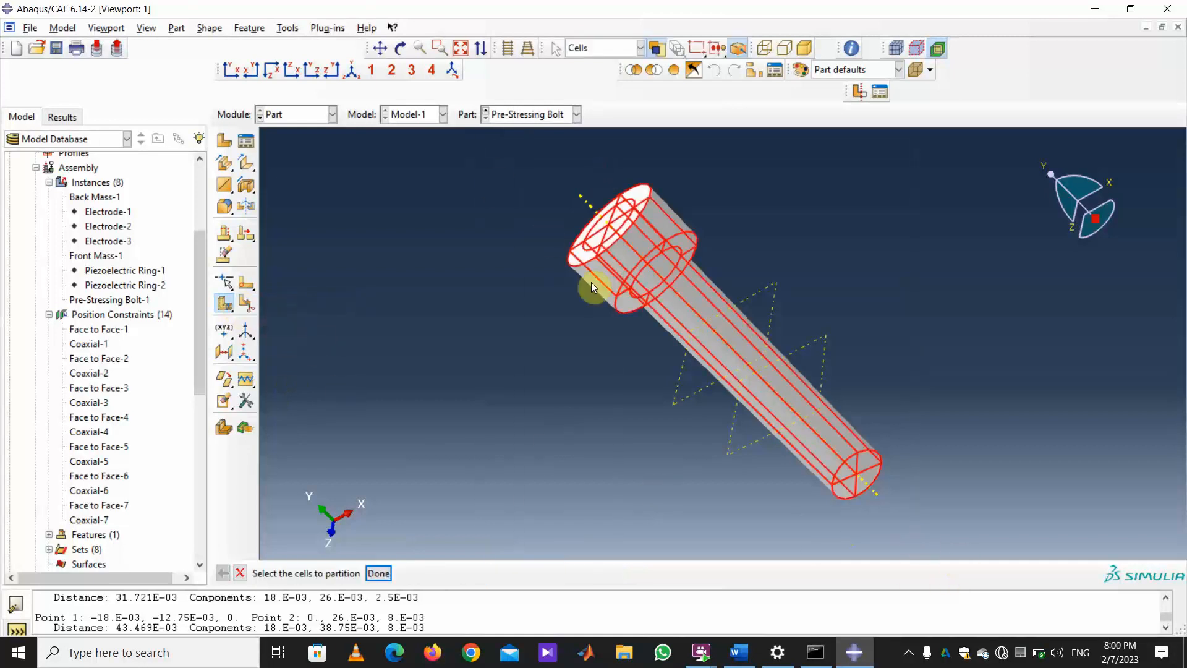
{"action": "left_click", "coordinate": [378, 578]}
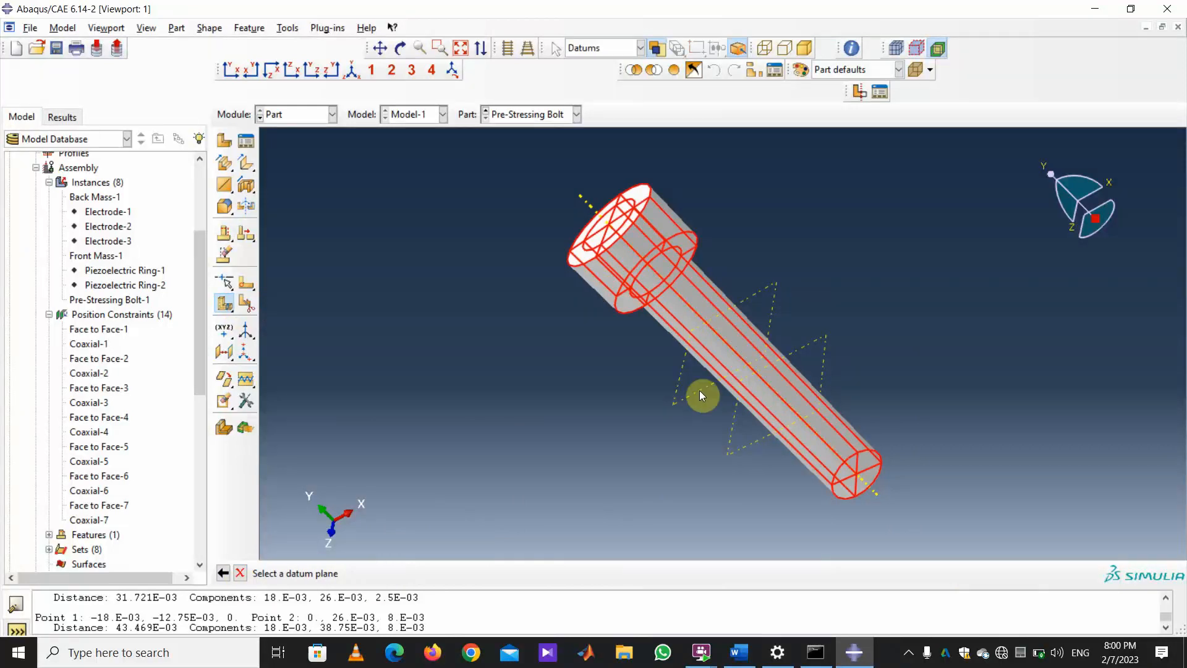
{"action": "left_click", "coordinate": [874, 487]}
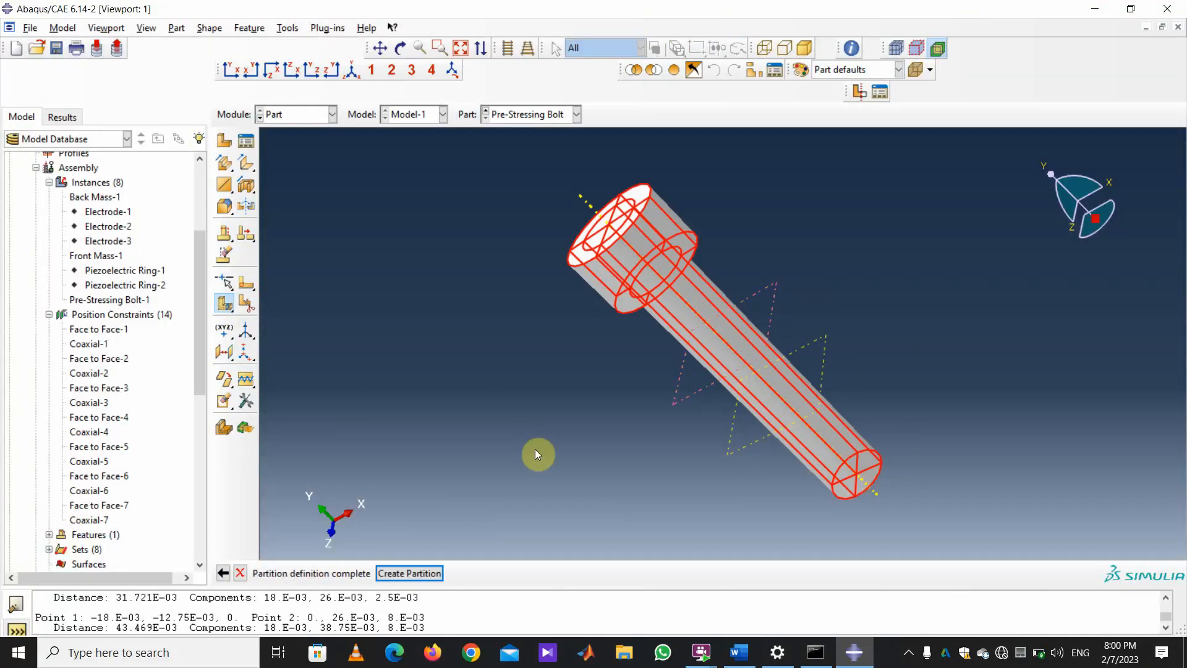
{"action": "left_click", "coordinate": [409, 573]}
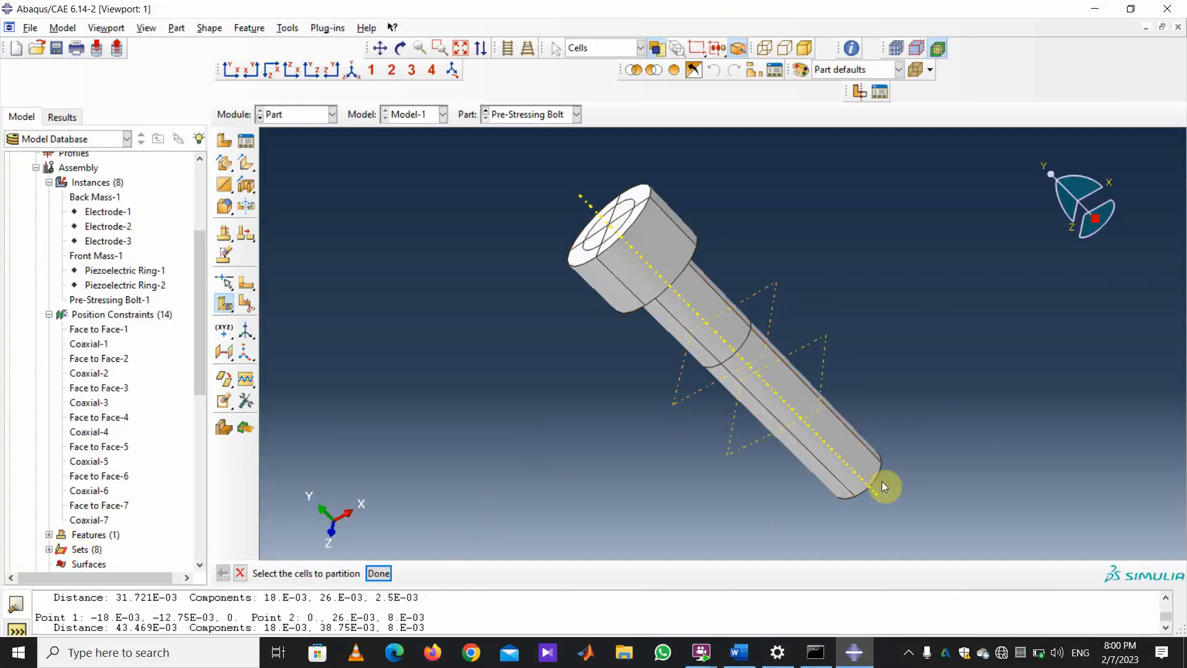
Partition the bolt's cells again at the lower datum plane.
{"action": "left_click_drag", "start_coordinate": [909, 537], "coordinate": [504, 155]}
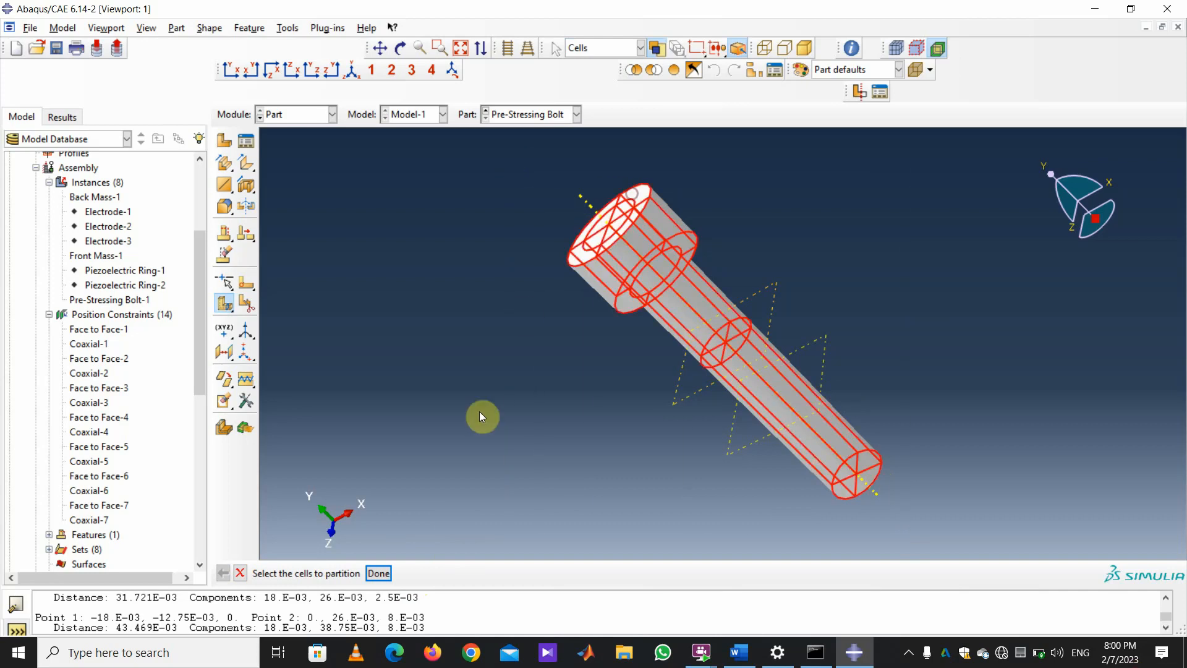
{"action": "left_click", "coordinate": [378, 573]}
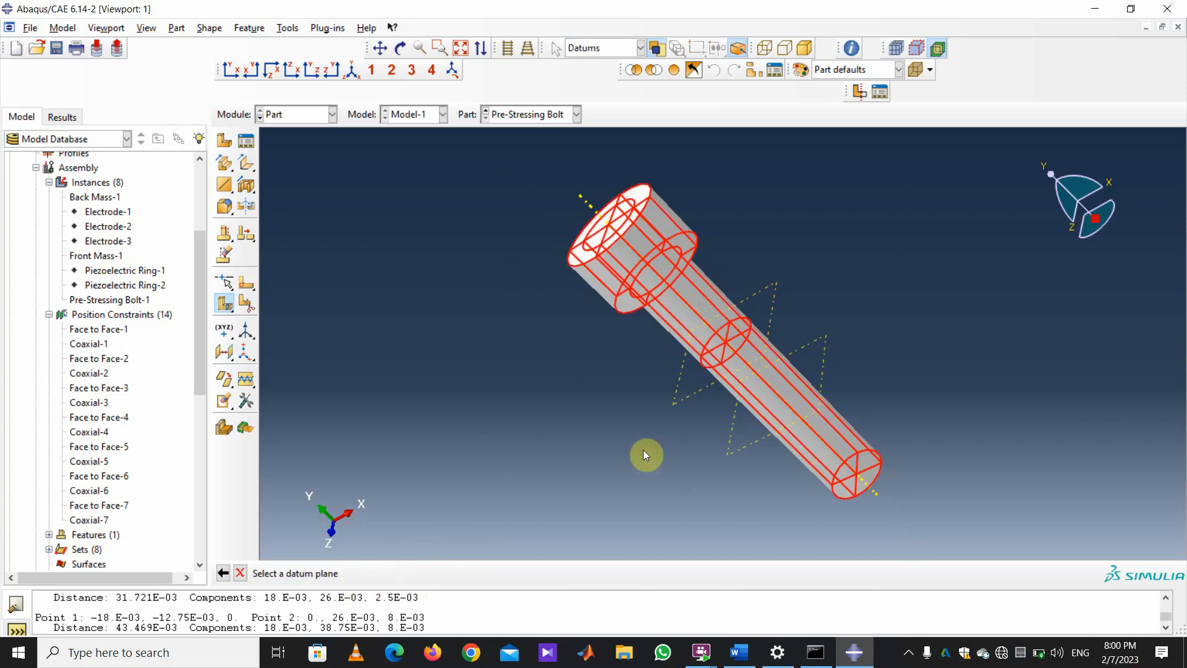
{"action": "left_click", "coordinate": [757, 444]}
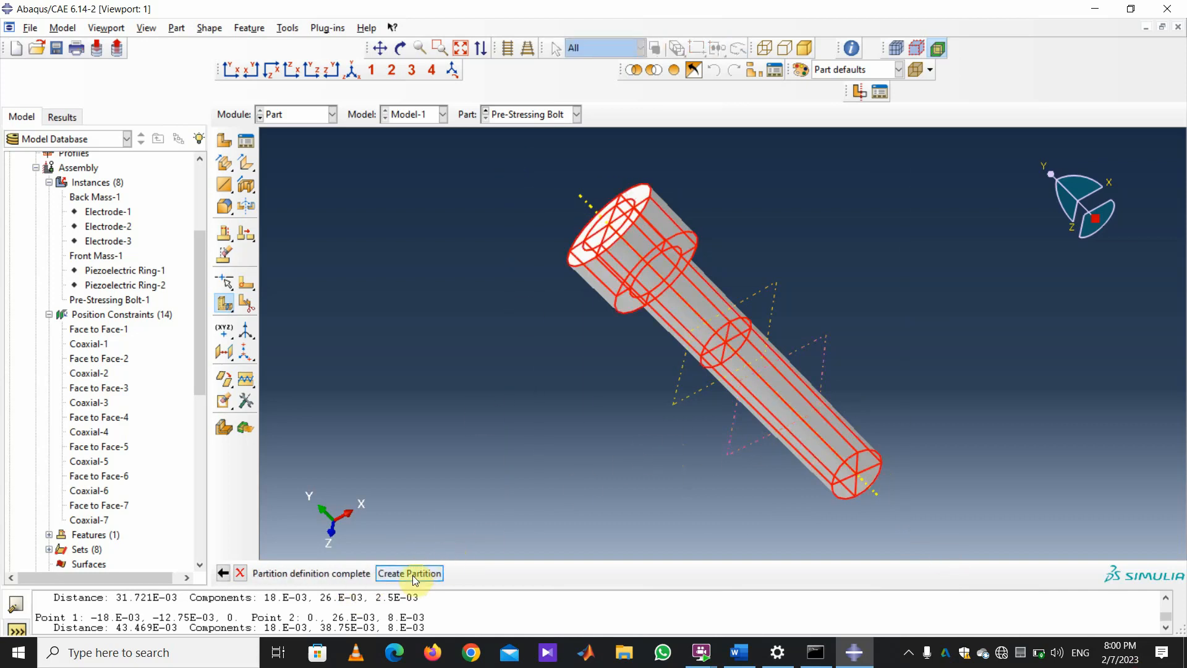
{"action": "left_click", "coordinate": [411, 573]}
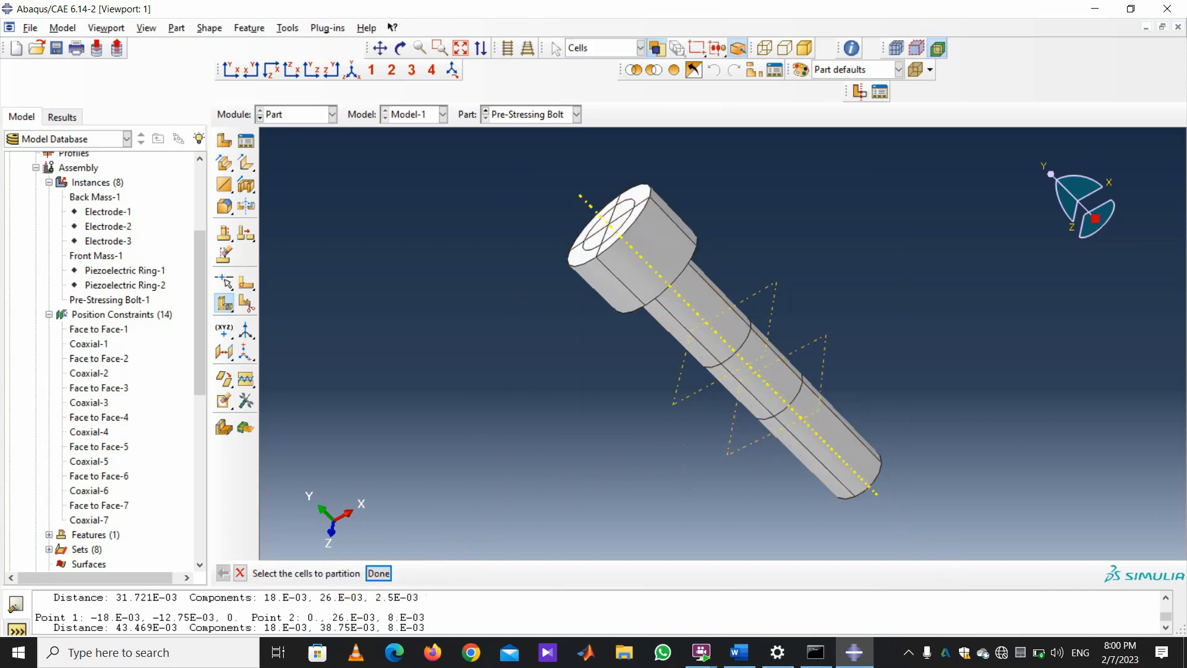
Switch to the Step module and set all assembly instances visible again.
{"action": "left_click", "coordinate": [333, 114]}
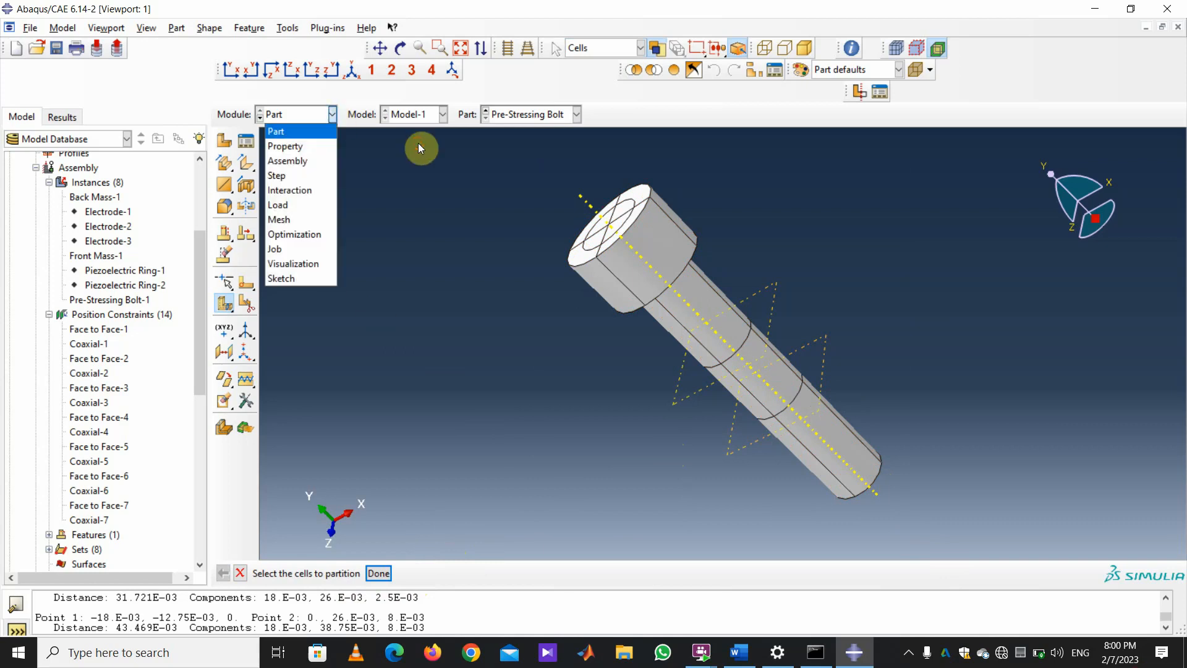
{"action": "left_click", "coordinate": [291, 177]}
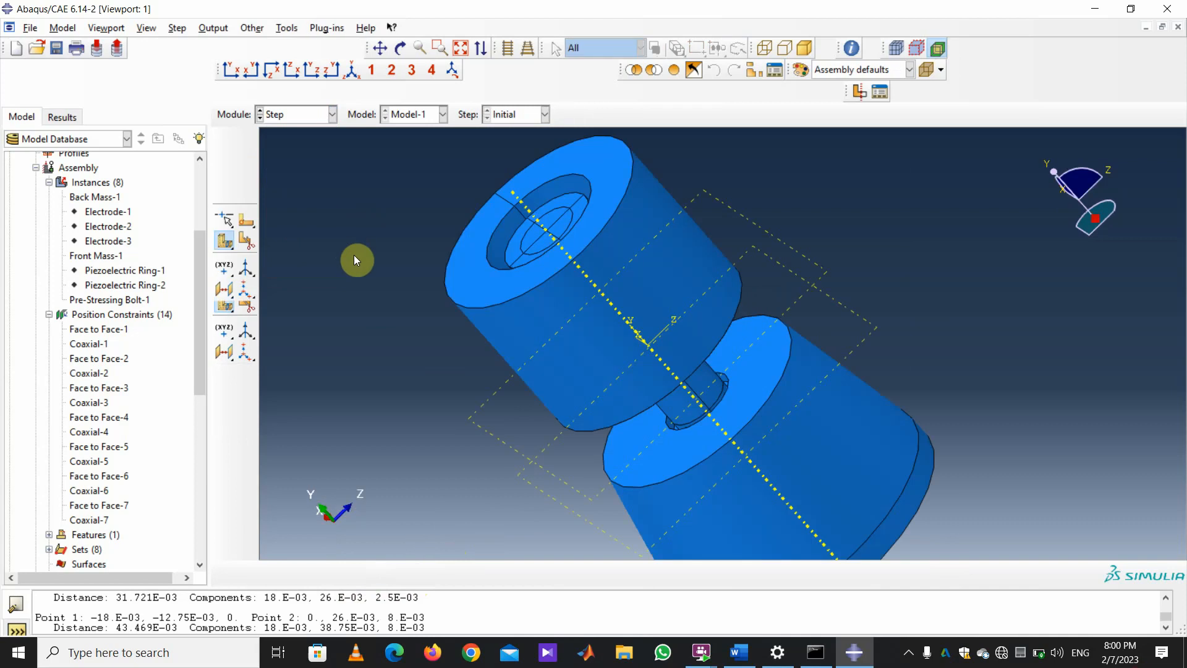
{"action": "left_click", "coordinate": [147, 28]}
{"action": "left_click", "coordinate": [204, 300]}
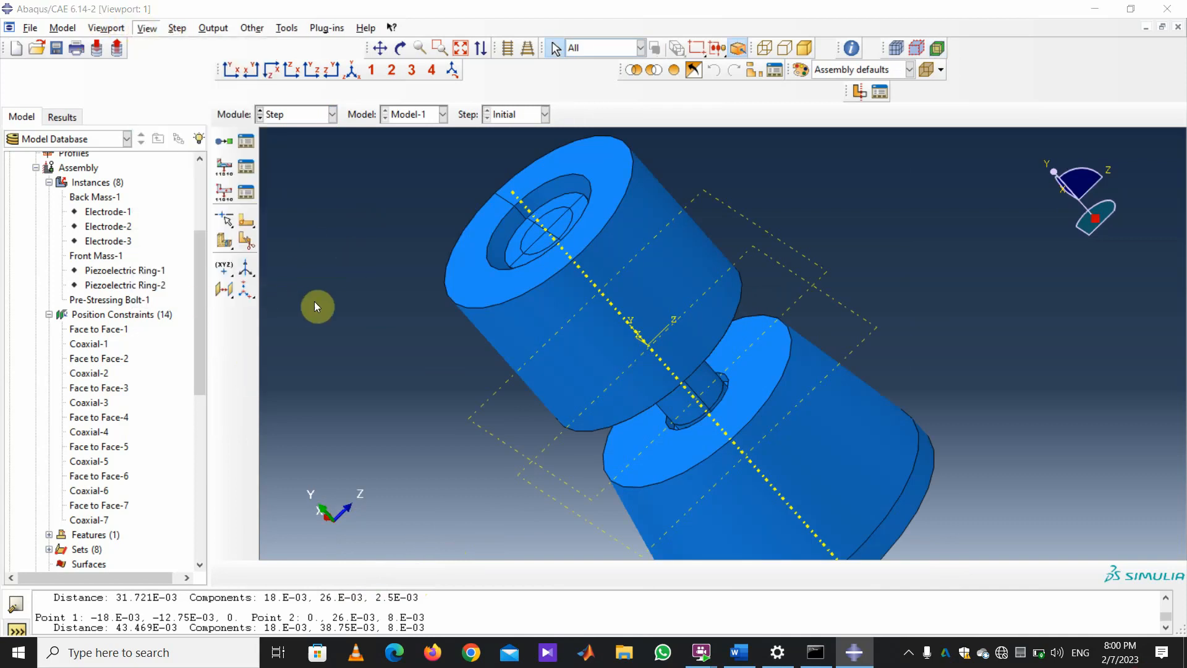
{"action": "left_click", "coordinate": [228, 488]}
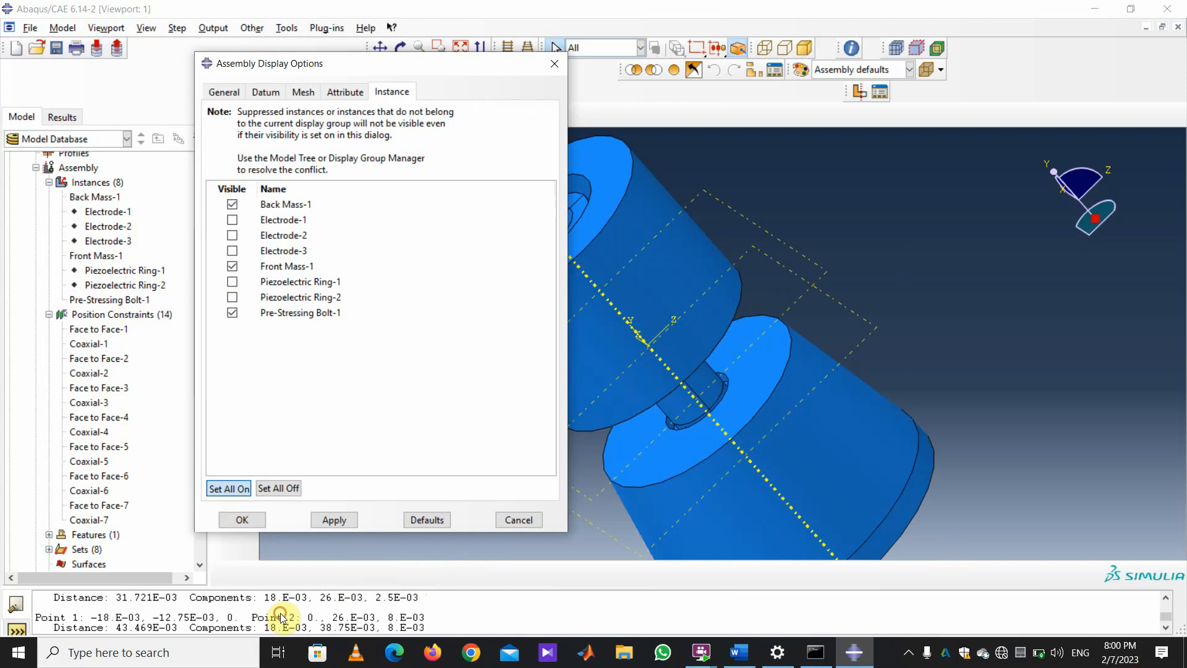
{"action": "left_click", "coordinate": [328, 520]}
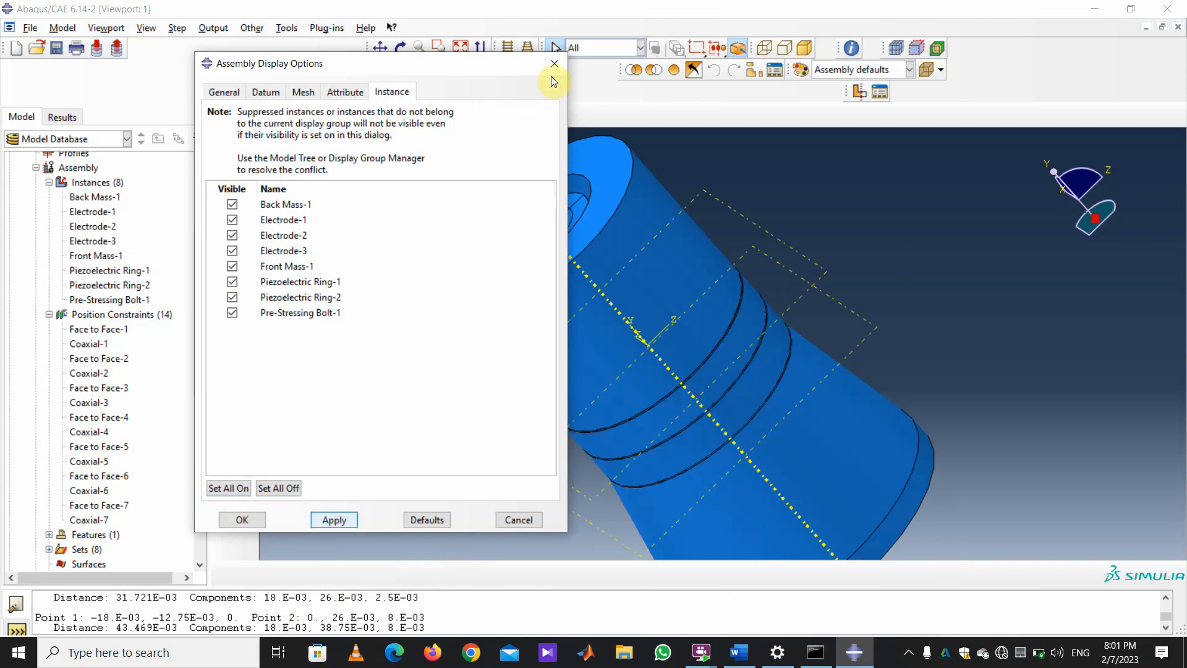
{"action": "left_click", "coordinate": [233, 525]}
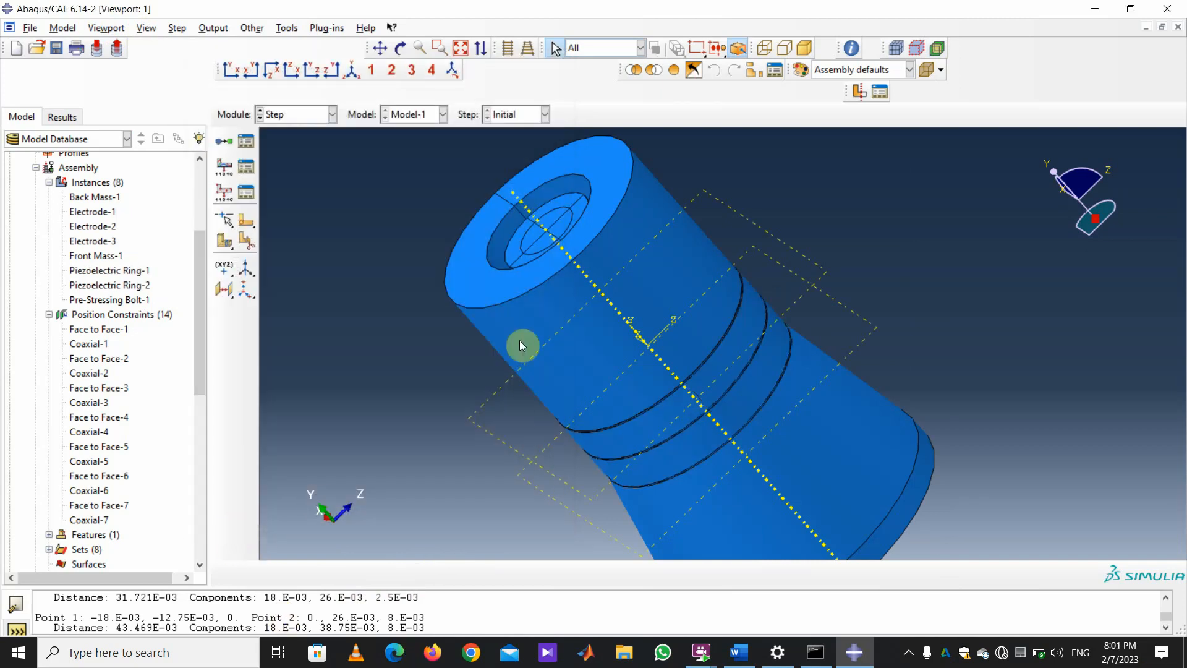
Rotate the assembly into a side view and begin a new analysis step.
{"action": "scroll", "coordinate": [631, 390], "scroll_direction": "down", "scroll_amount": 3}
{"action": "left_click", "coordinate": [401, 49]}
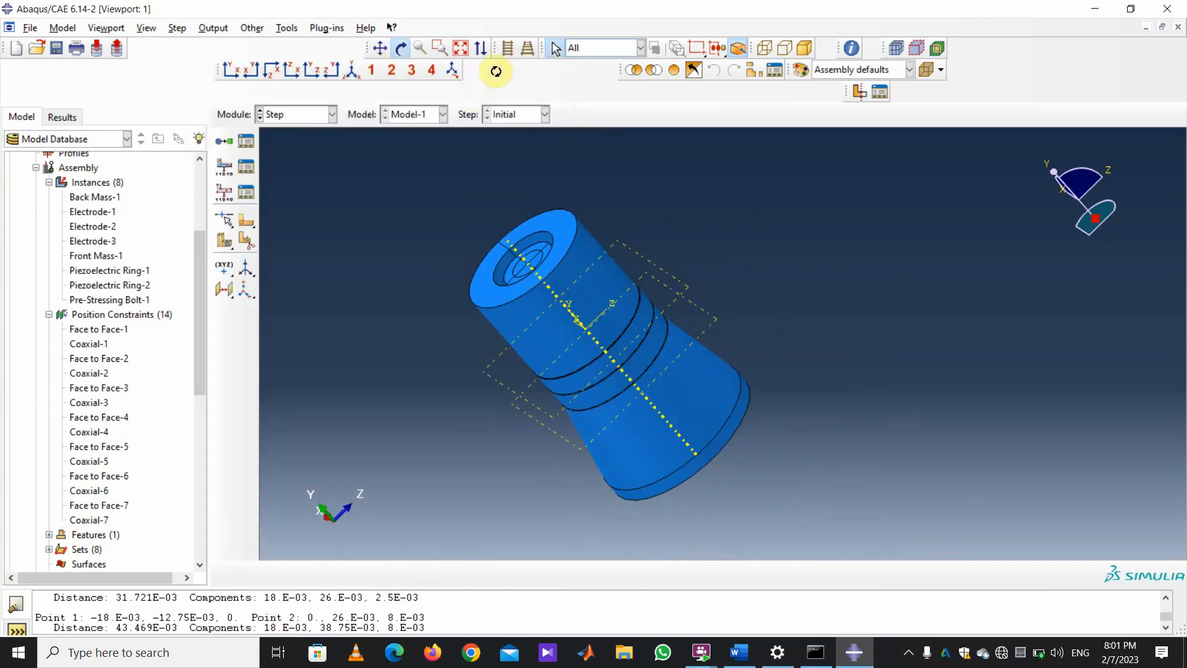
{"action": "left_click_drag", "start_coordinate": [648, 339], "coordinate": [564, 291]}
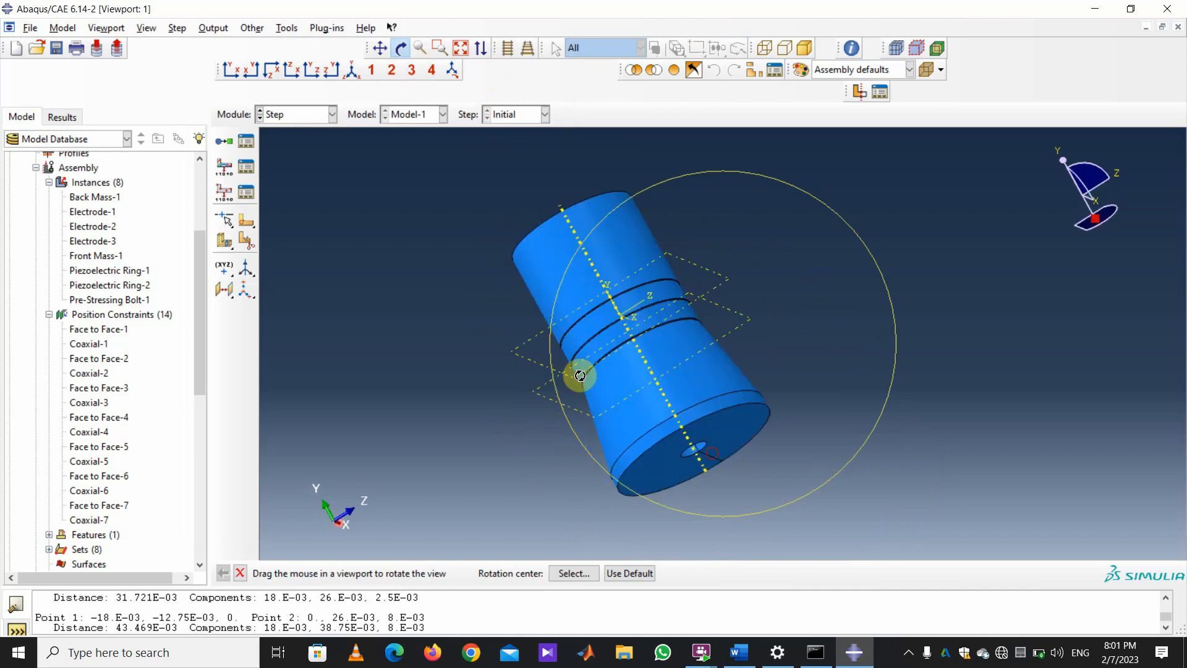
{"action": "mouse_move", "coordinate": [575, 376]}
{"action": "left_mouse_down"}
{"action": "mouse_move", "coordinate": [631, 419]}
{"action": "mouse_move", "coordinate": [715, 435]}
{"action": "mouse_move", "coordinate": [678, 402]}
{"action": "mouse_move", "coordinate": [619, 393]}
{"action": "left_mouse_up"}
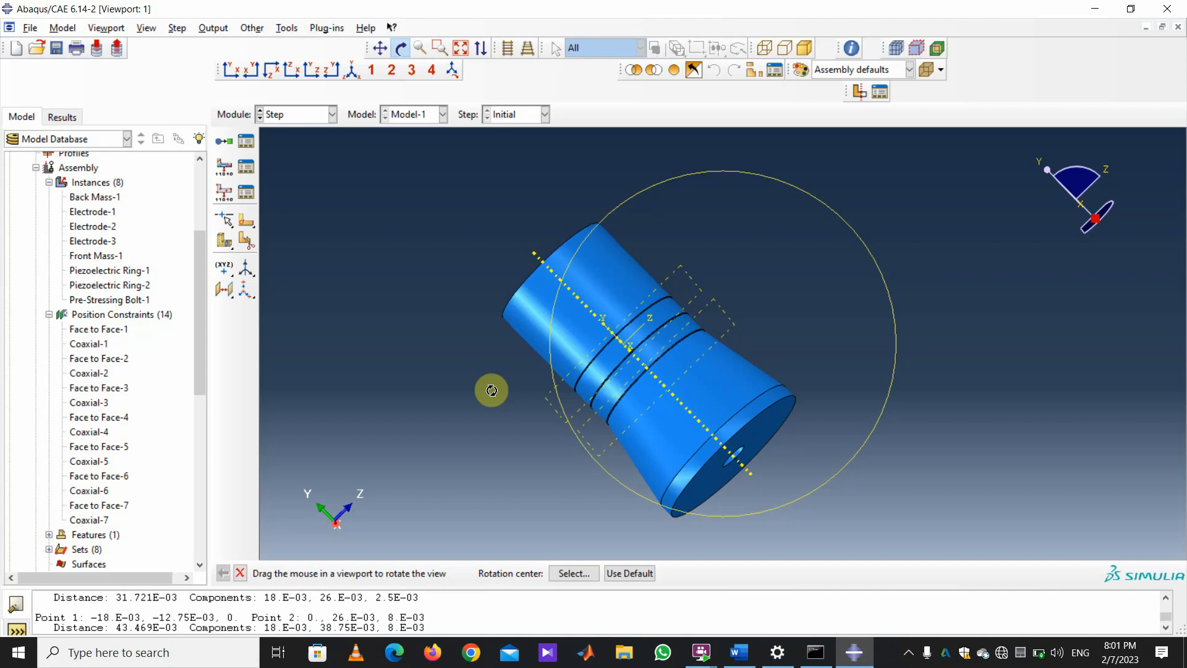
{"action": "left_click", "coordinate": [224, 140]}
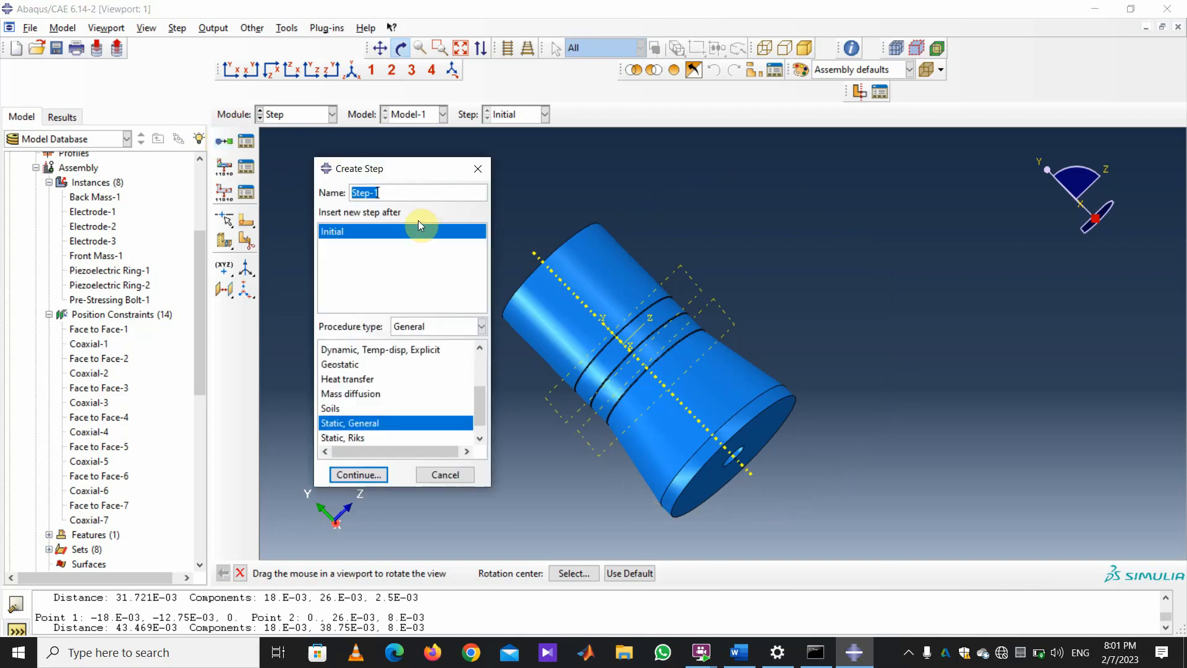
Name the Static, General step after Initial 'Pre-Stressing' and continue to its editor.
{"action": "type", "text": "Pre-Stressing"}
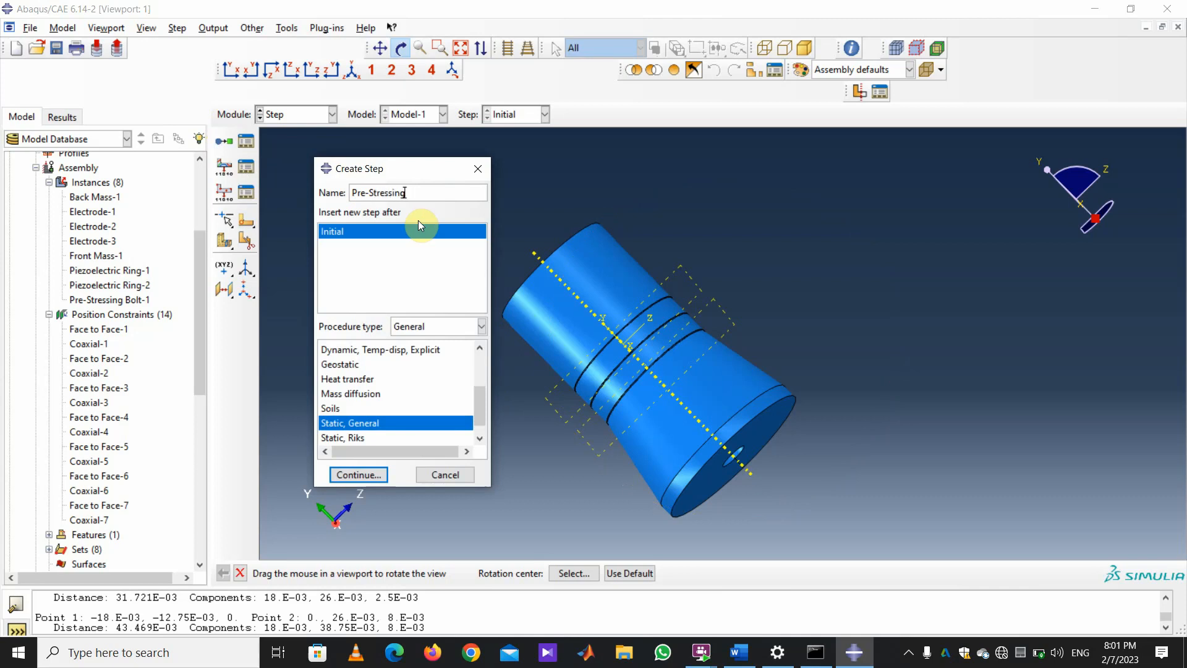
{"action": "left_click", "coordinate": [356, 475]}
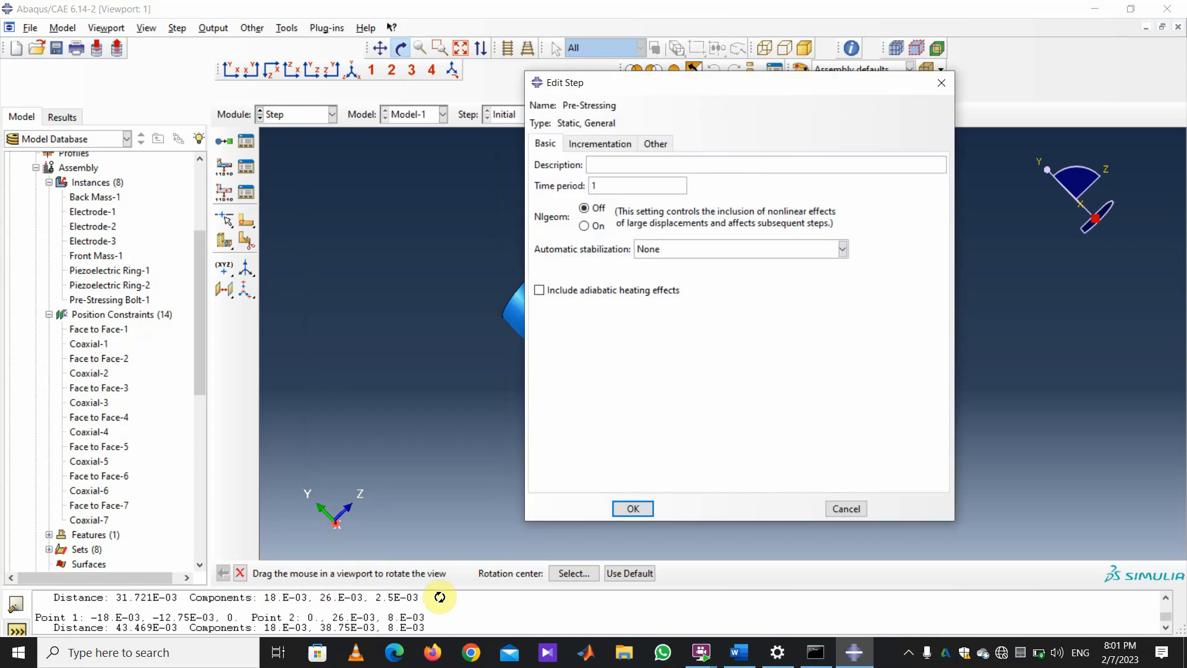
Turn on nonlinear geometry (Nlgeom) for the Pre-Stressing step.
{"action": "left_click", "coordinate": [585, 226]}
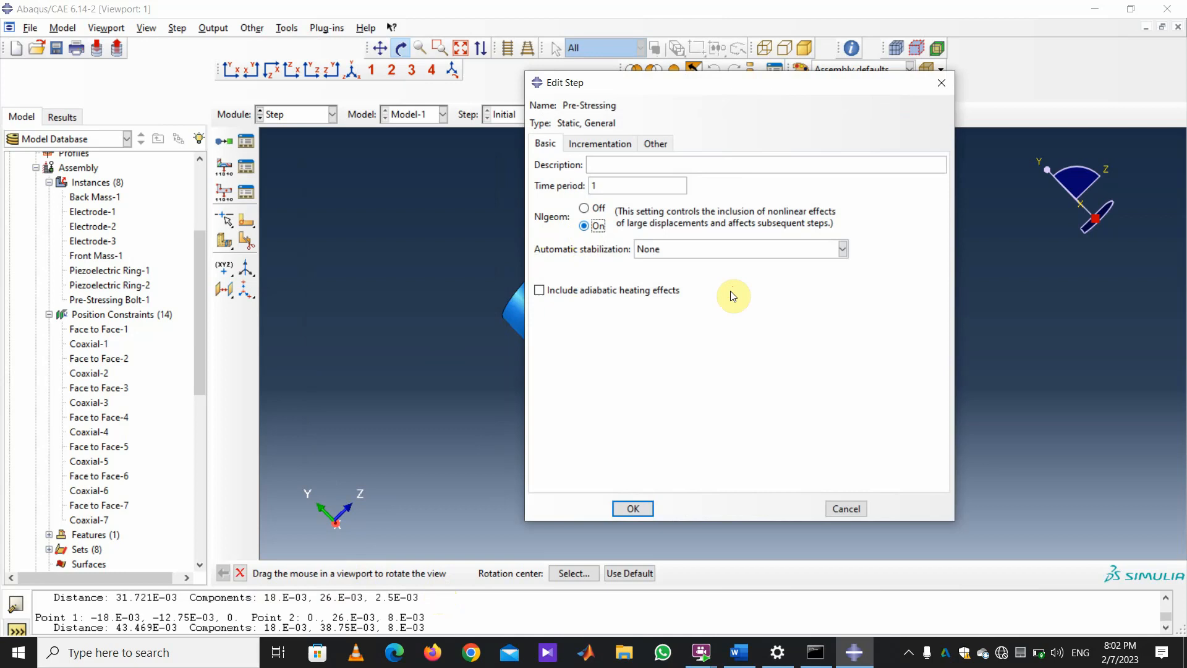
{"action": "left_click", "coordinate": [596, 142]}
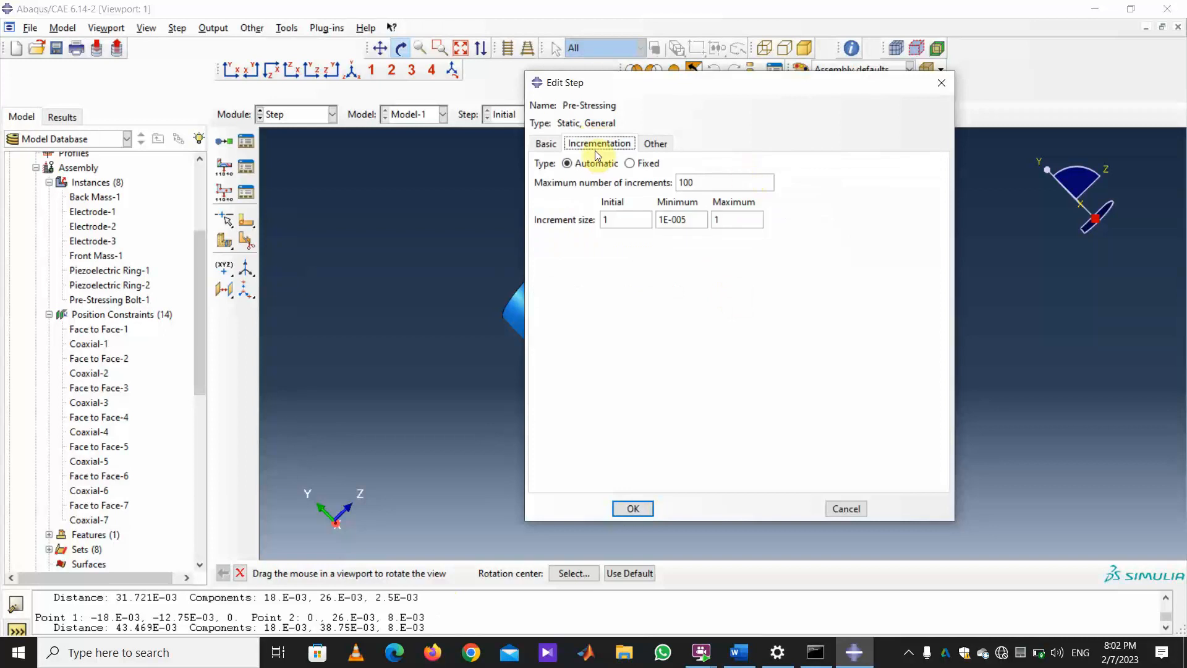
{"action": "left_click", "coordinate": [687, 224]}
{"action": "left_click", "coordinate": [858, 278]}
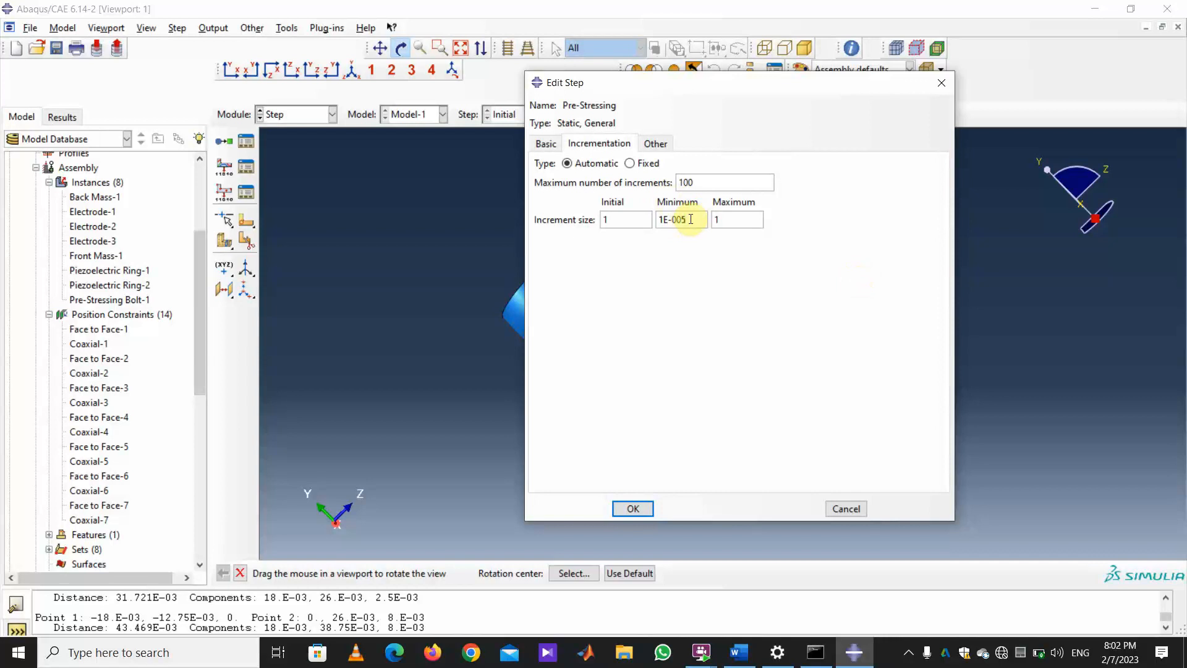
Set Pre-Stressing's initial increment to 0.1 and maximum increment to 0.2, and confirm.
{"action": "left_click", "coordinate": [627, 219]}
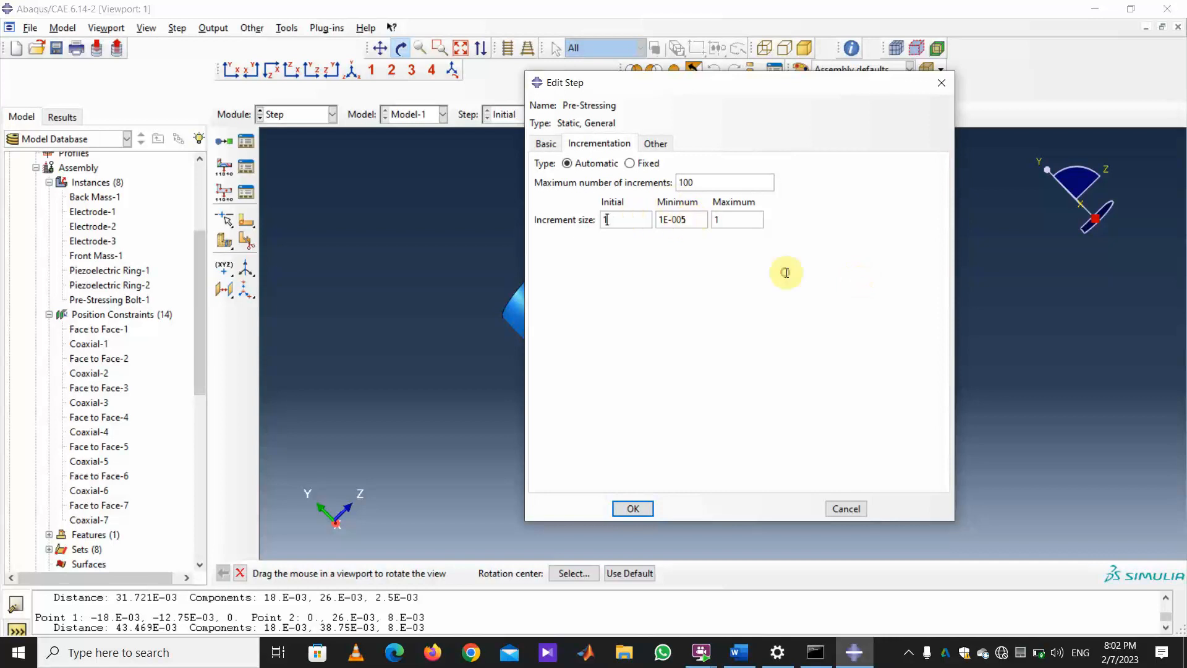
{"action": "key", "text": "BackSpace"}
{"action": "type", "text": "0.1"}
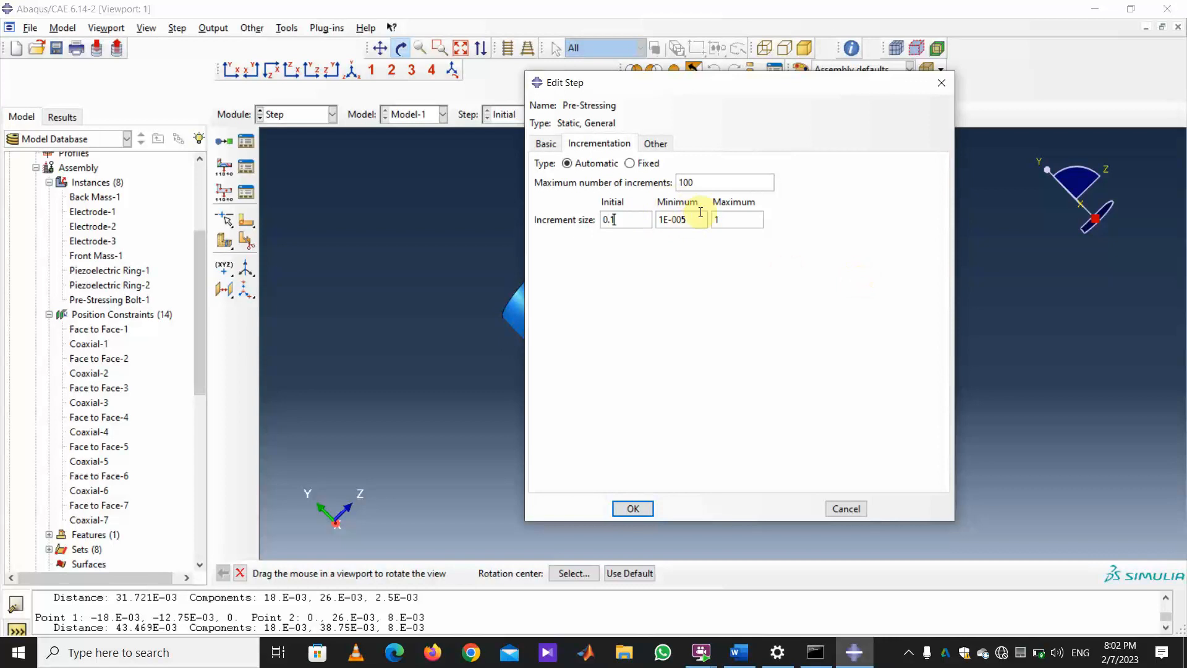
{"action": "left_click", "coordinate": [718, 219]}
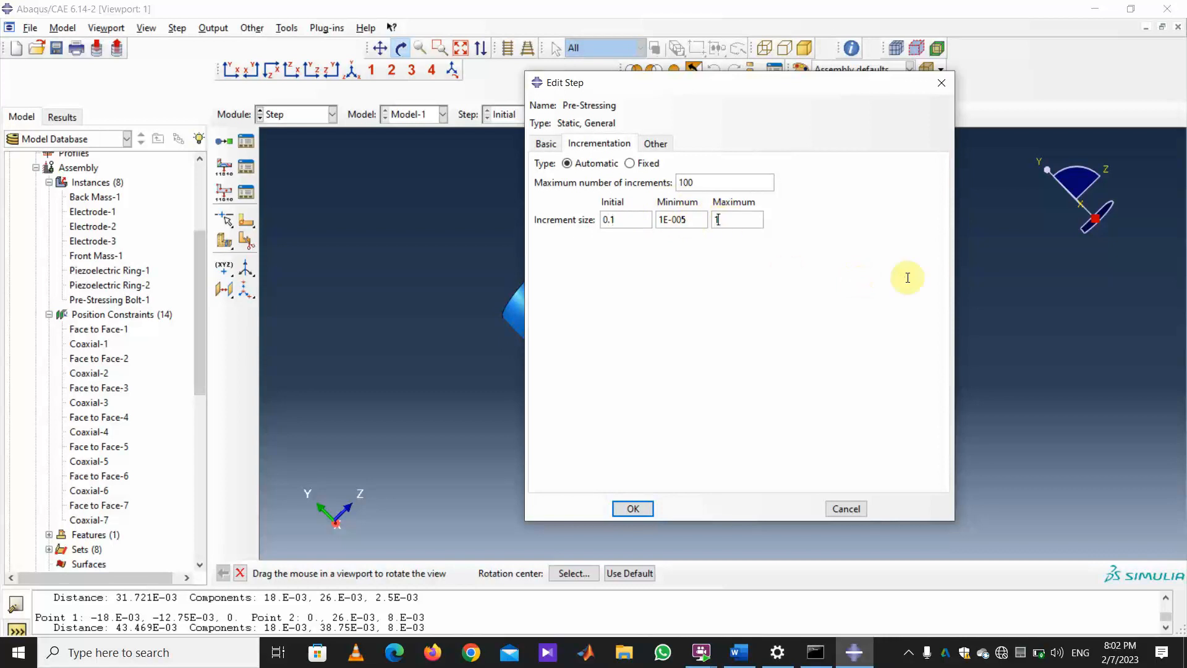
{"action": "key", "text": "BackSpace"}
{"action": "type", "text": "0.2"}
{"action": "left_click", "coordinate": [632, 510]}
{"action": "left_click", "coordinate": [224, 141]}
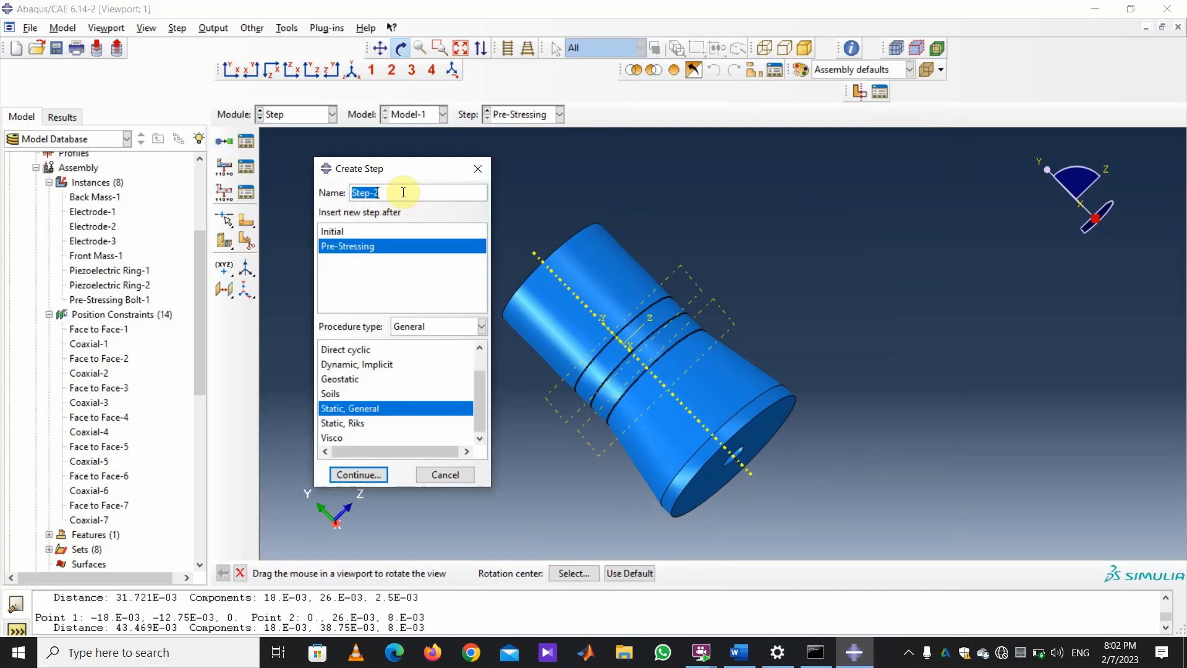
Name the new step 'Modal Analysis' and make it a linear perturbation Frequency step.
{"action": "type", "text": "Modal Analysis"}
{"action": "left_click", "coordinate": [481, 327]}
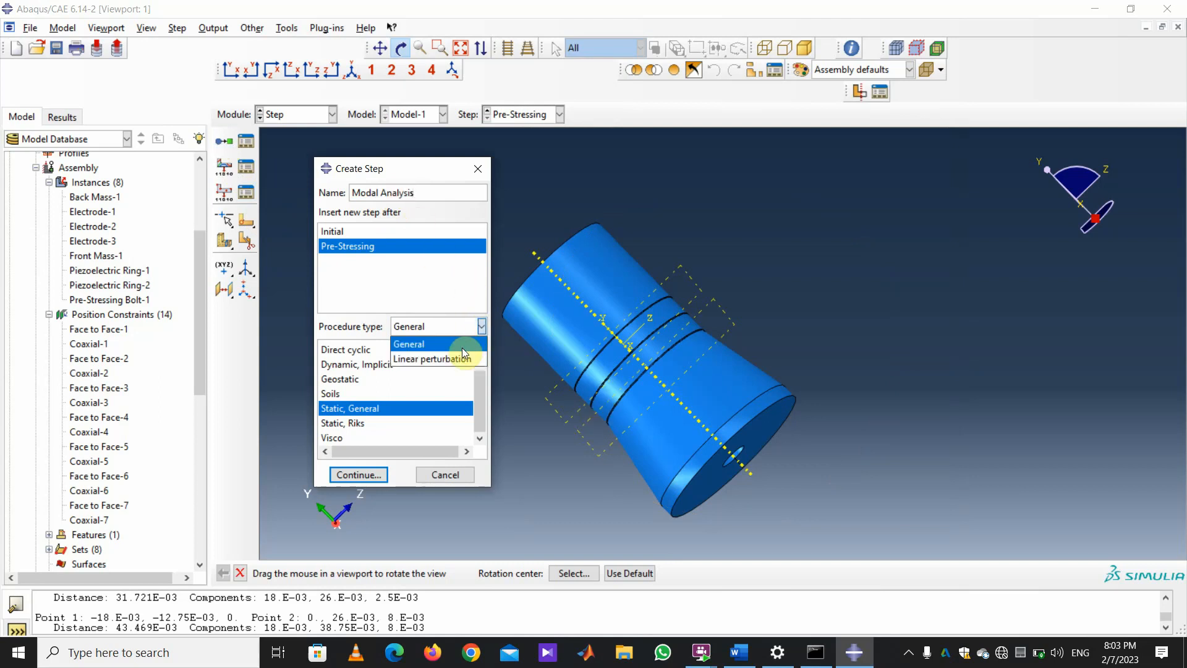
{"action": "left_click", "coordinate": [466, 358]}
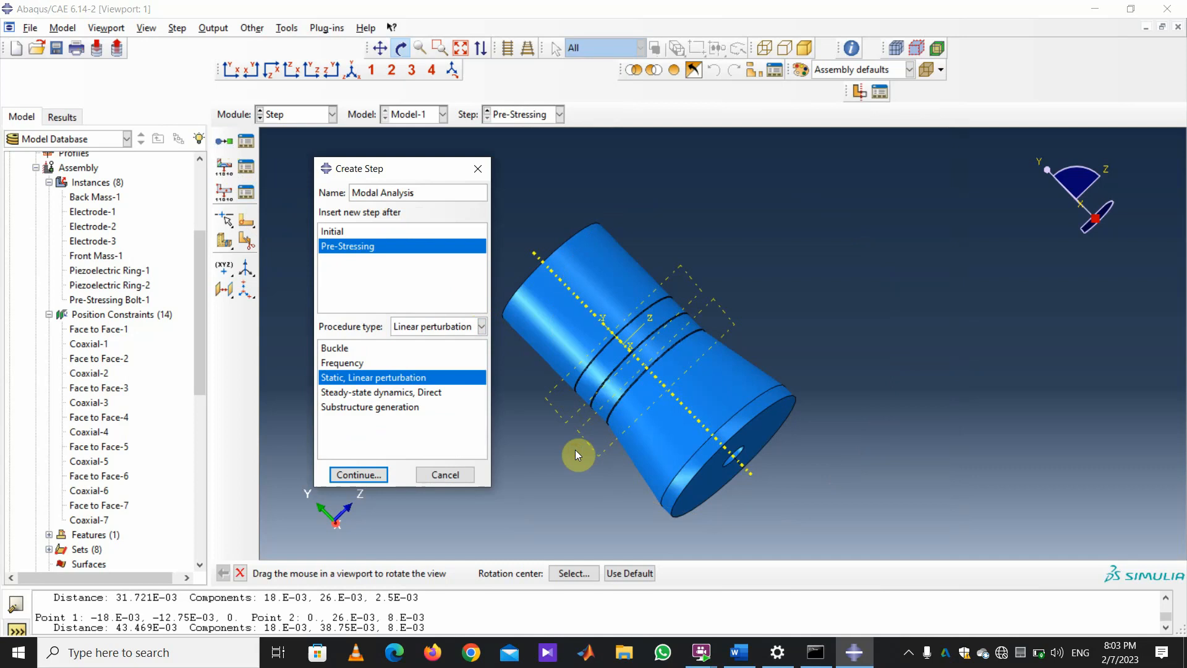
{"action": "left_click", "coordinate": [360, 363]}
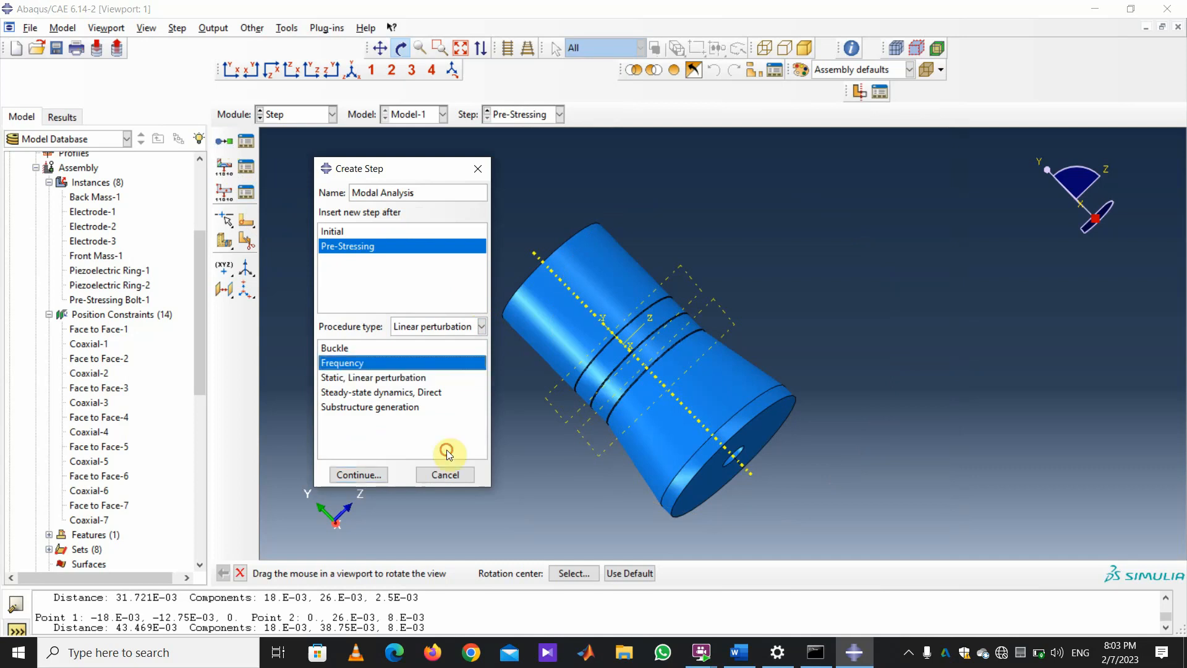
{"action": "left_click", "coordinate": [368, 474]}
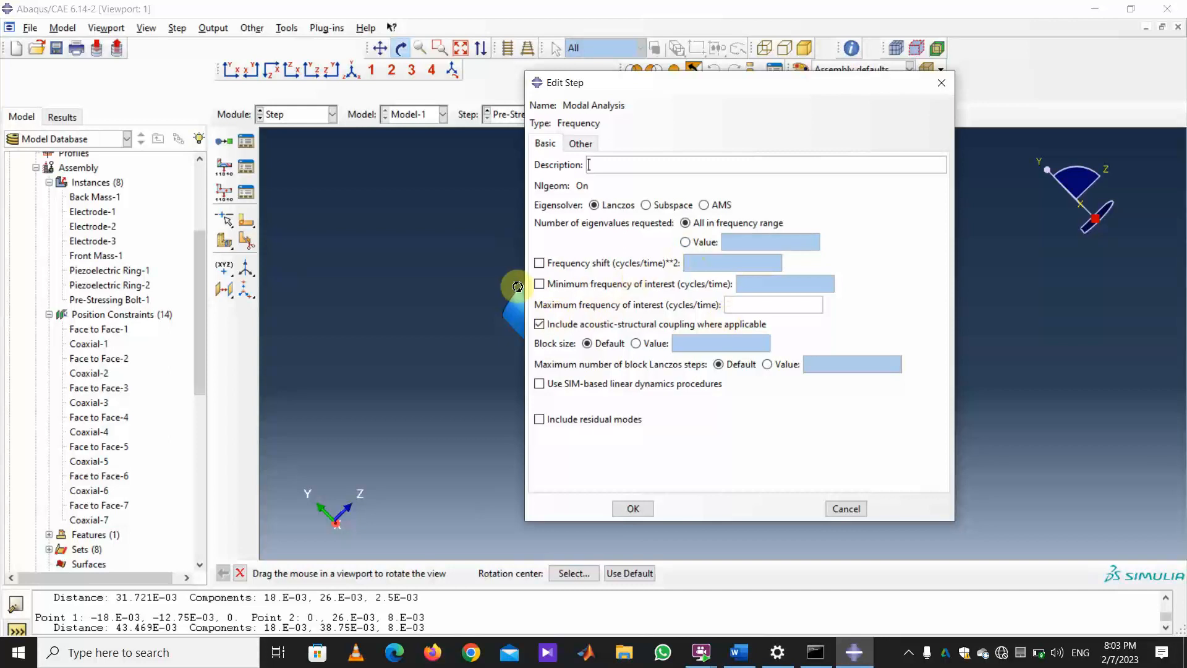
Set Modal Analysis's minimum frequency of interest to 10000 and maximum to 40000, and save the step.
{"action": "left_click", "coordinate": [540, 284]}
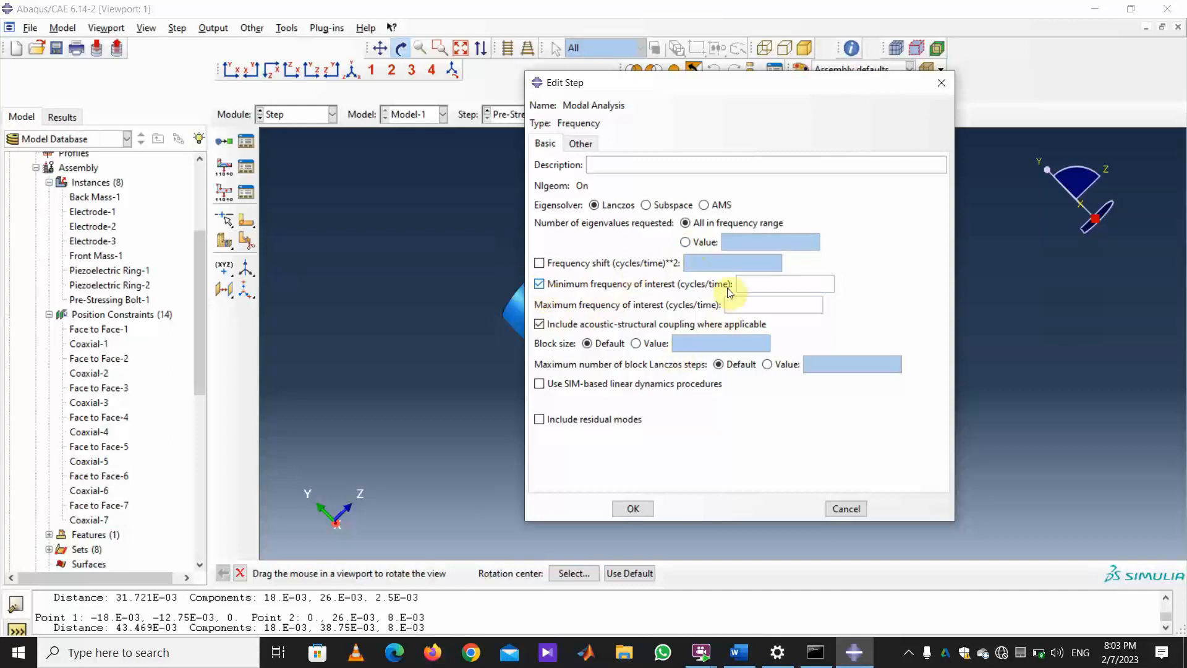
{"action": "type", "text": "100"}
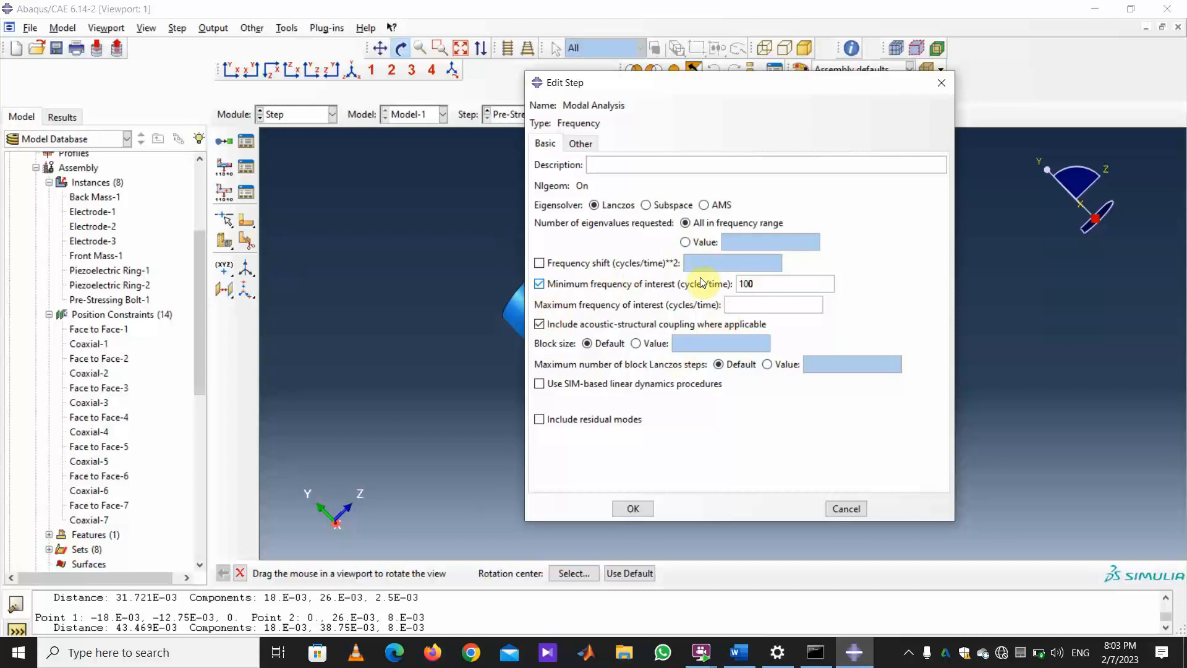
{"action": "type", "text": "00"}
{"action": "left_click", "coordinate": [754, 299]}
{"action": "type", "text": "40"}
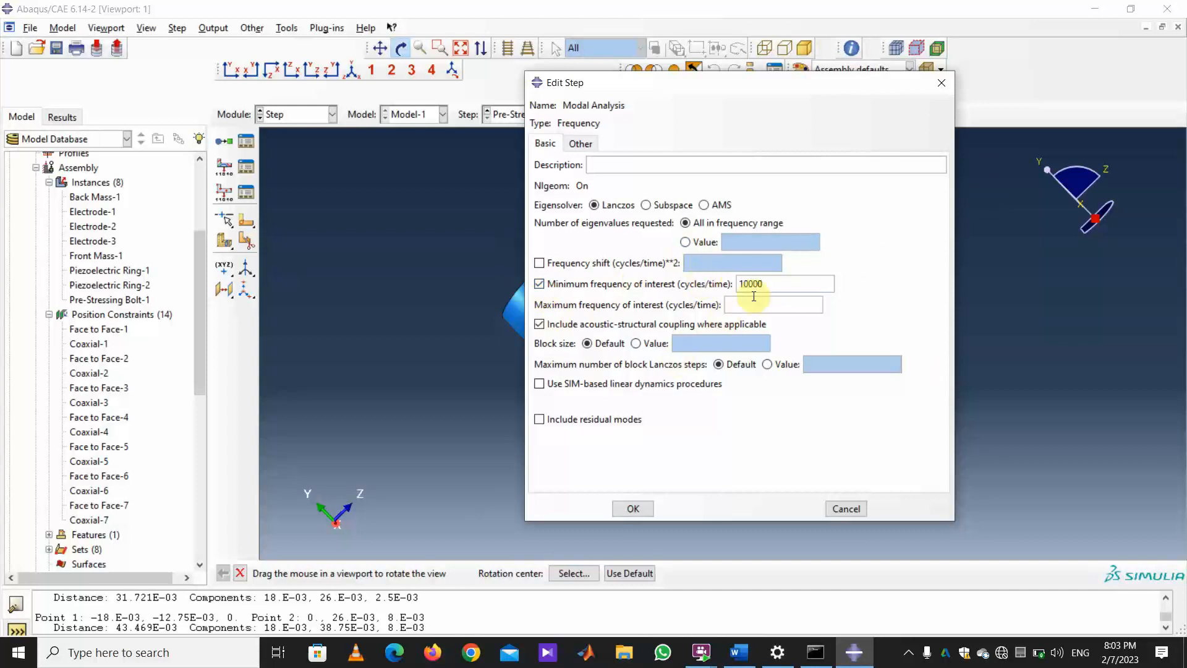
{"action": "type", "text": "000"}
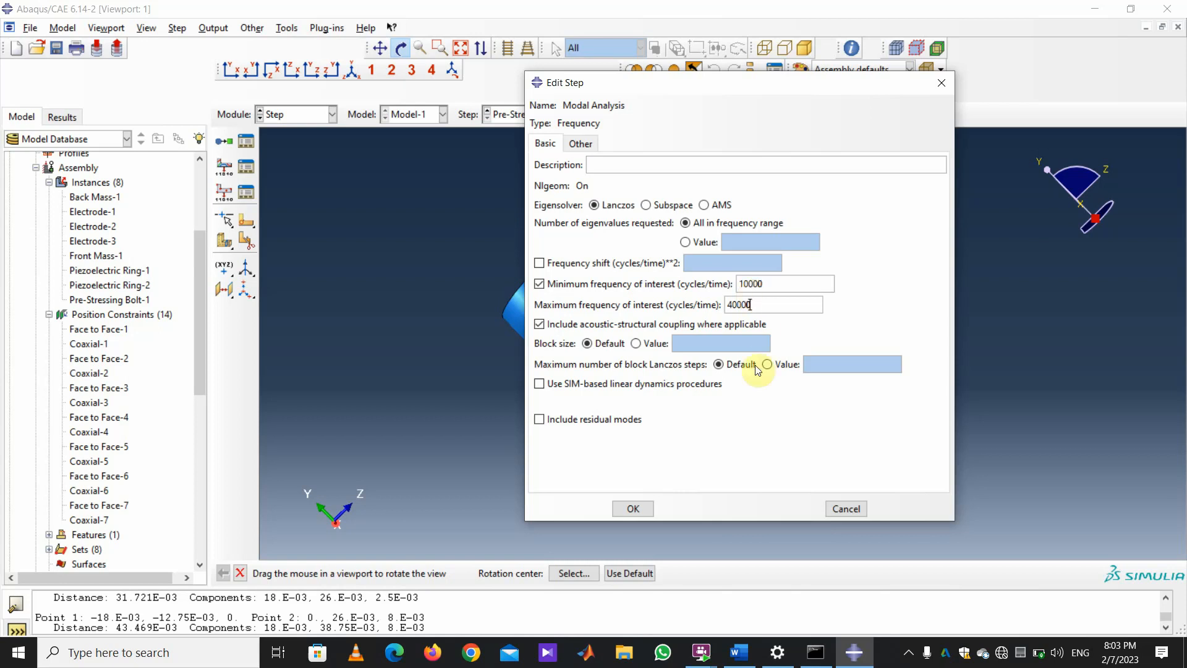
{"action": "left_click", "coordinate": [632, 507]}
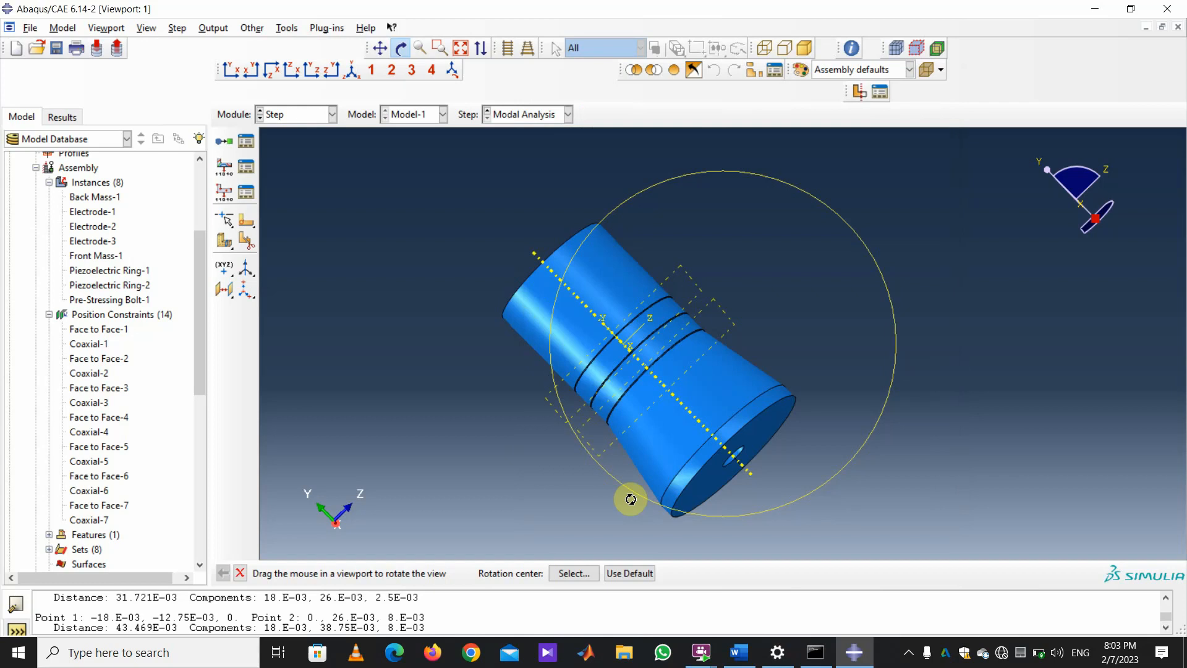
{"action": "left_click", "coordinate": [332, 114]}
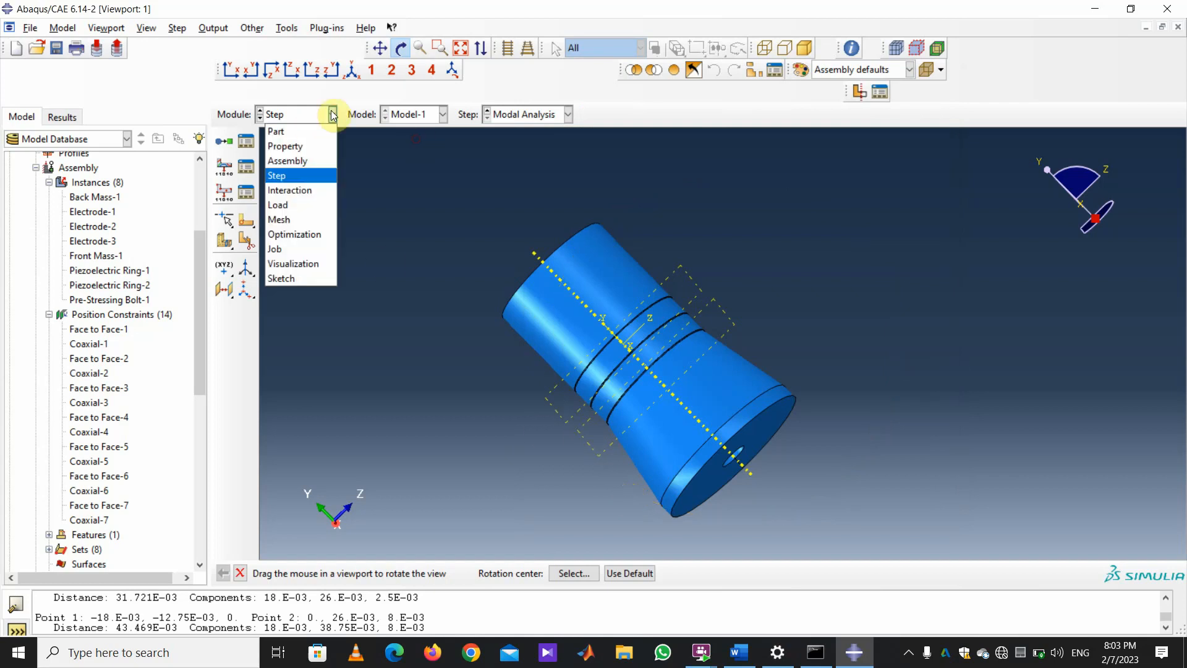
Switch to the Interaction module and start a Contact property named 'General Contact'.
{"action": "left_click", "coordinate": [314, 194]}
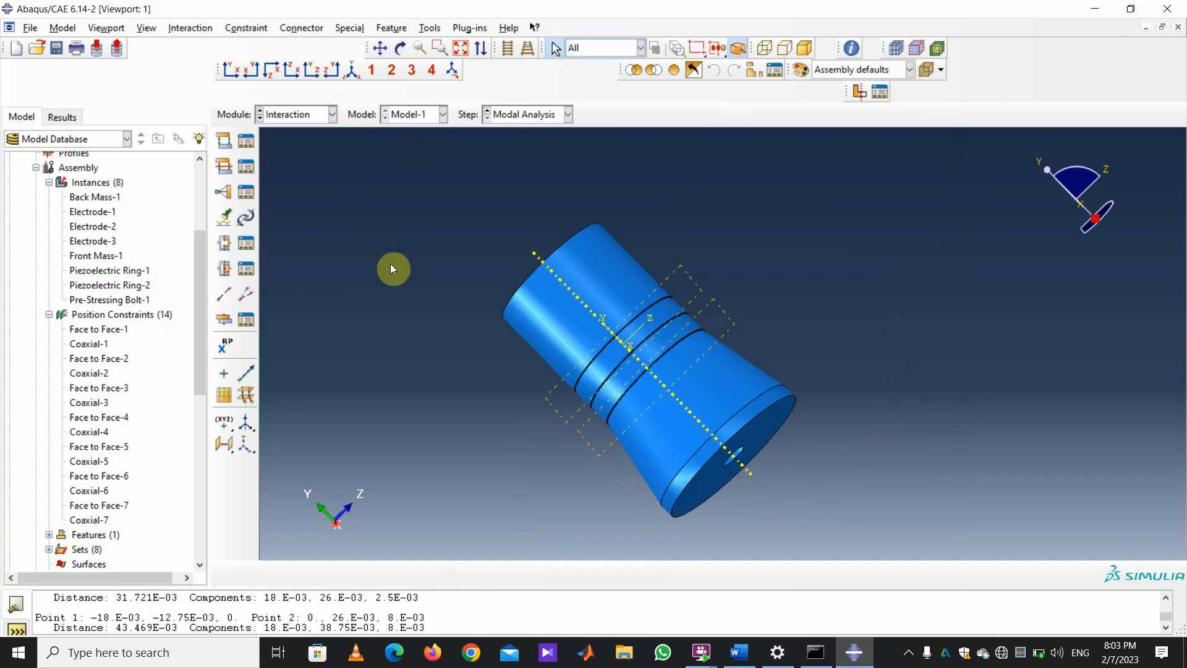
{"action": "left_click", "coordinate": [223, 173]}
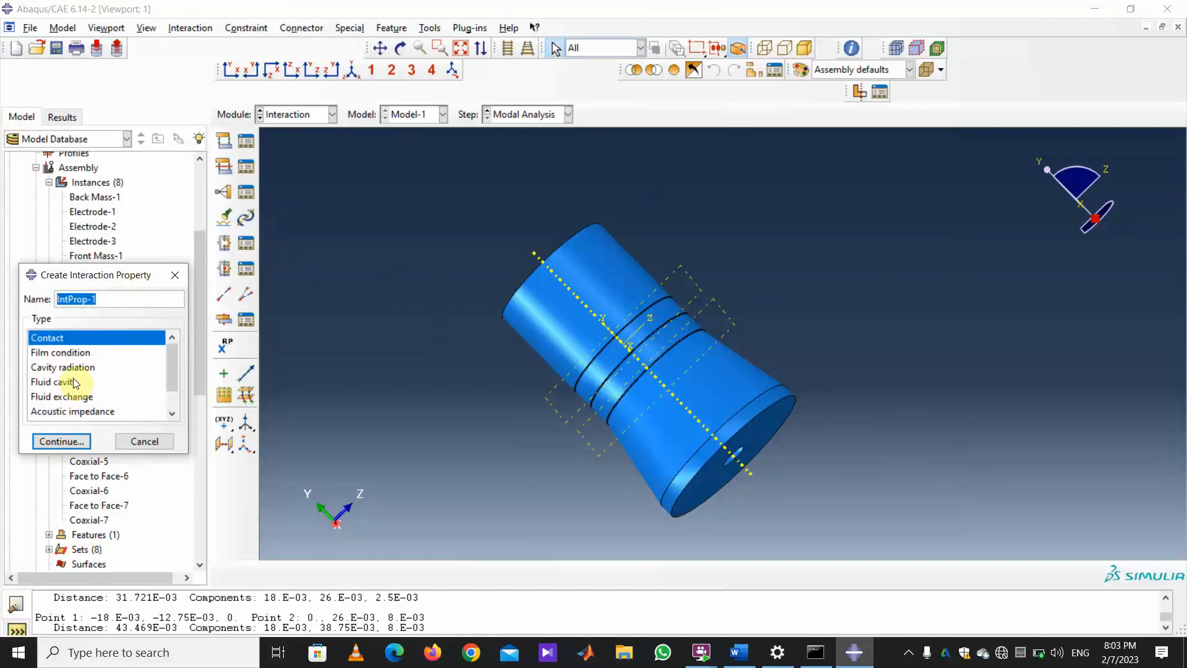
{"action": "type", "text": "zg"}
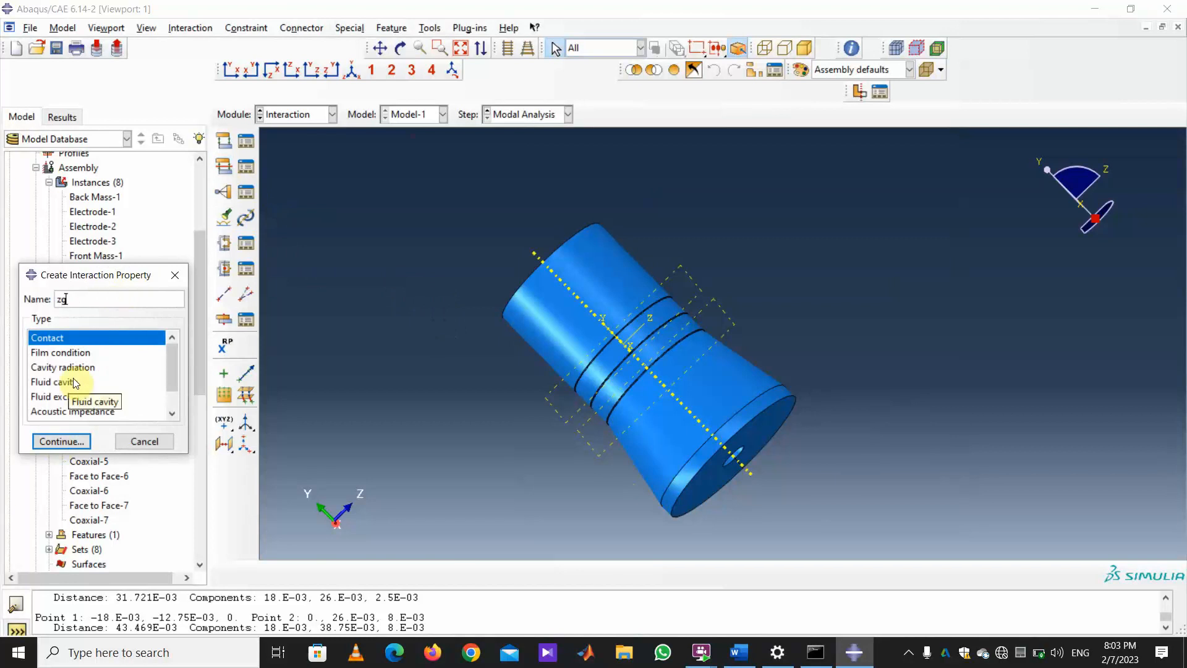
{"action": "key", "text": "BackSpace"}
{"action": "key", "text": "BackSpace"}
{"action": "type", "text": "General Contact"}
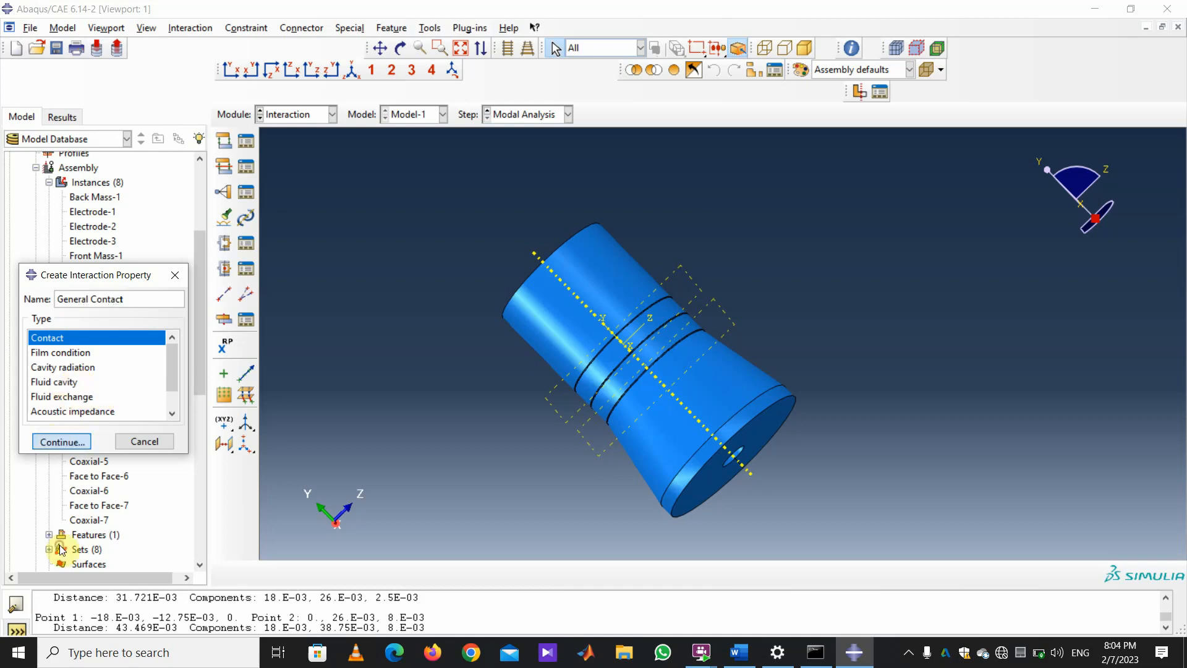
{"action": "left_click", "coordinate": [57, 442]}
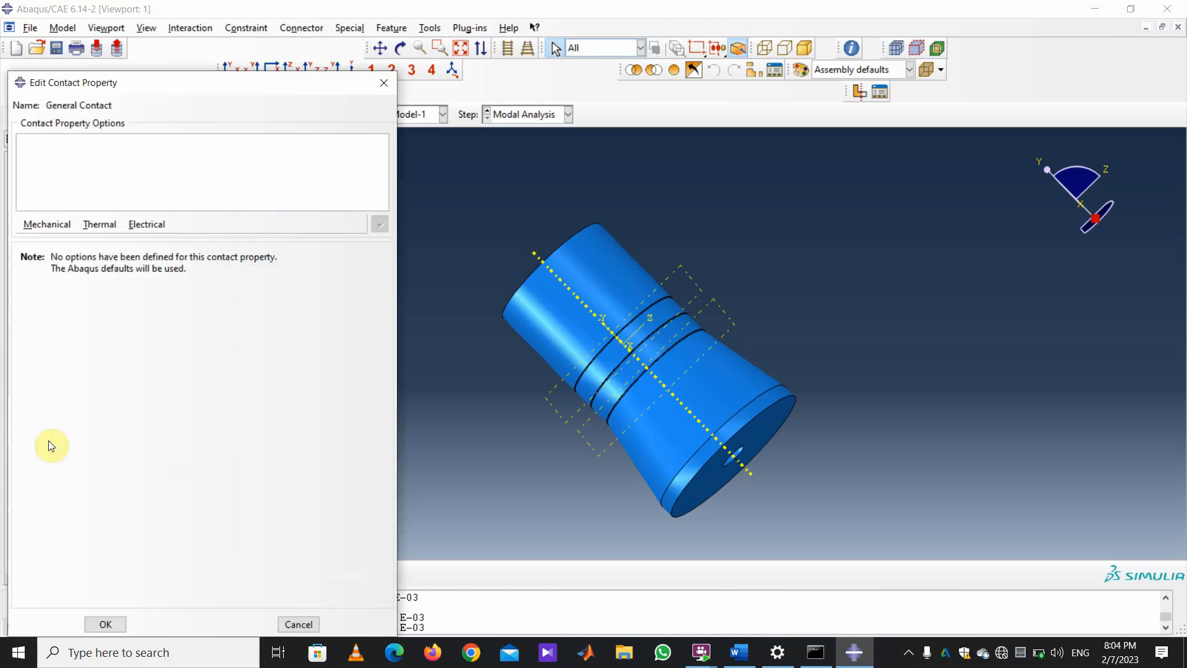
Add penalty tangential behavior with friction coefficient 0.5 to General Contact.
{"action": "left_click", "coordinate": [44, 225]}
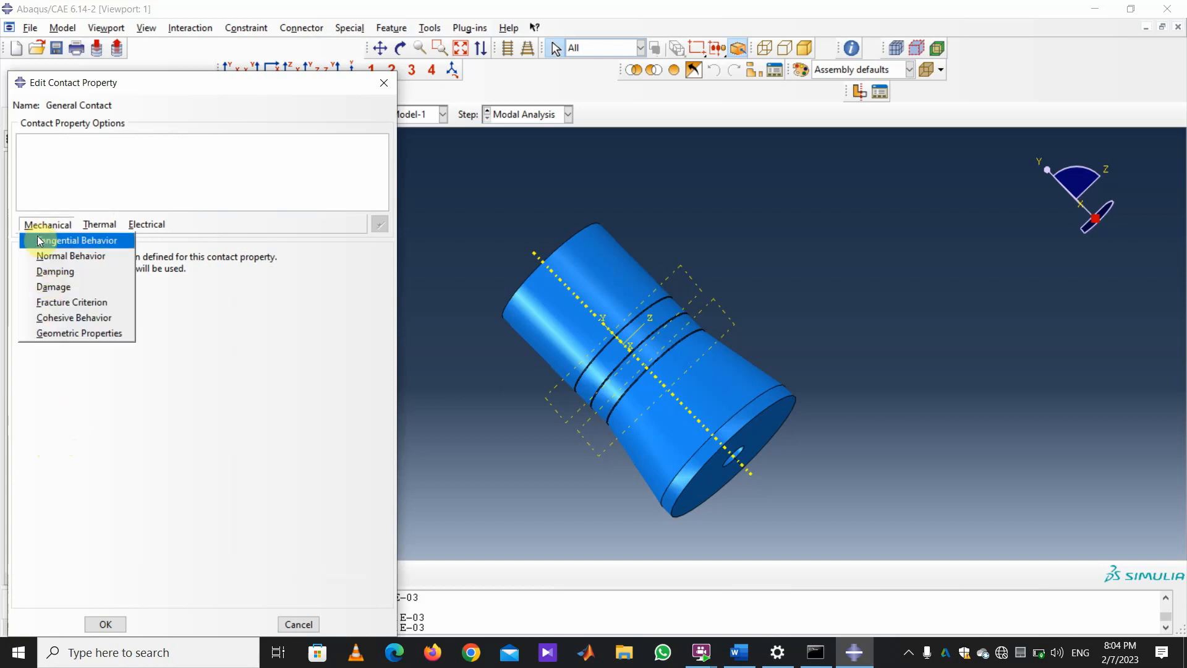
{"action": "left_click", "coordinate": [40, 241]}
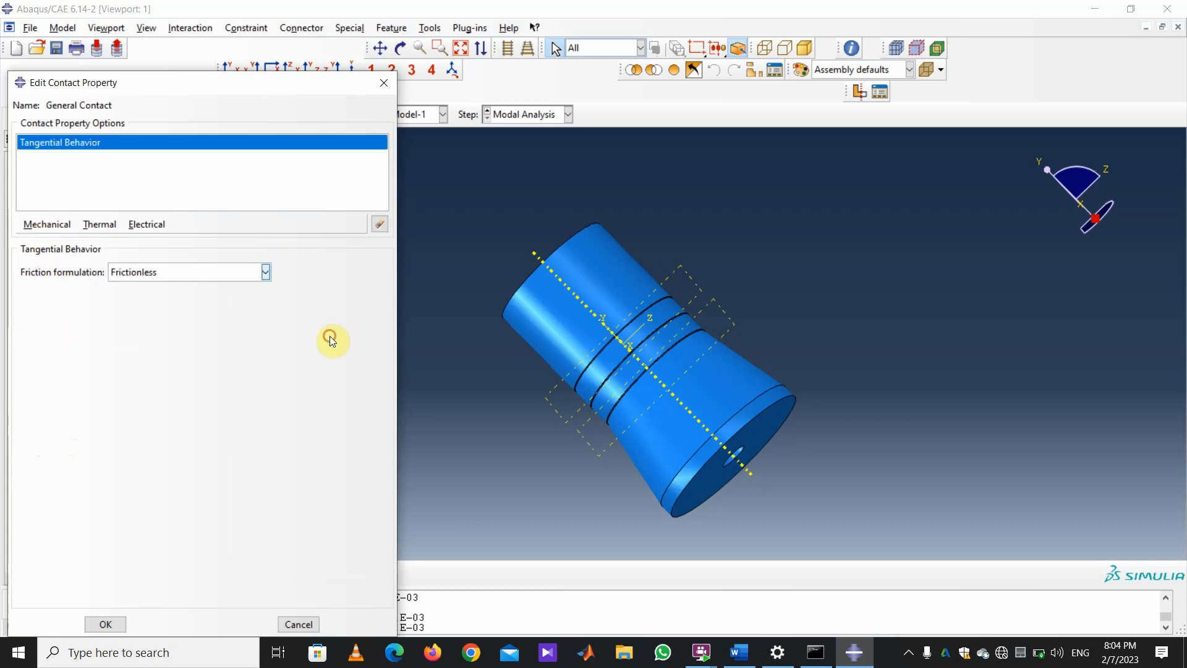
{"action": "left_click", "coordinate": [266, 272]}
{"action": "left_click", "coordinate": [185, 304]}
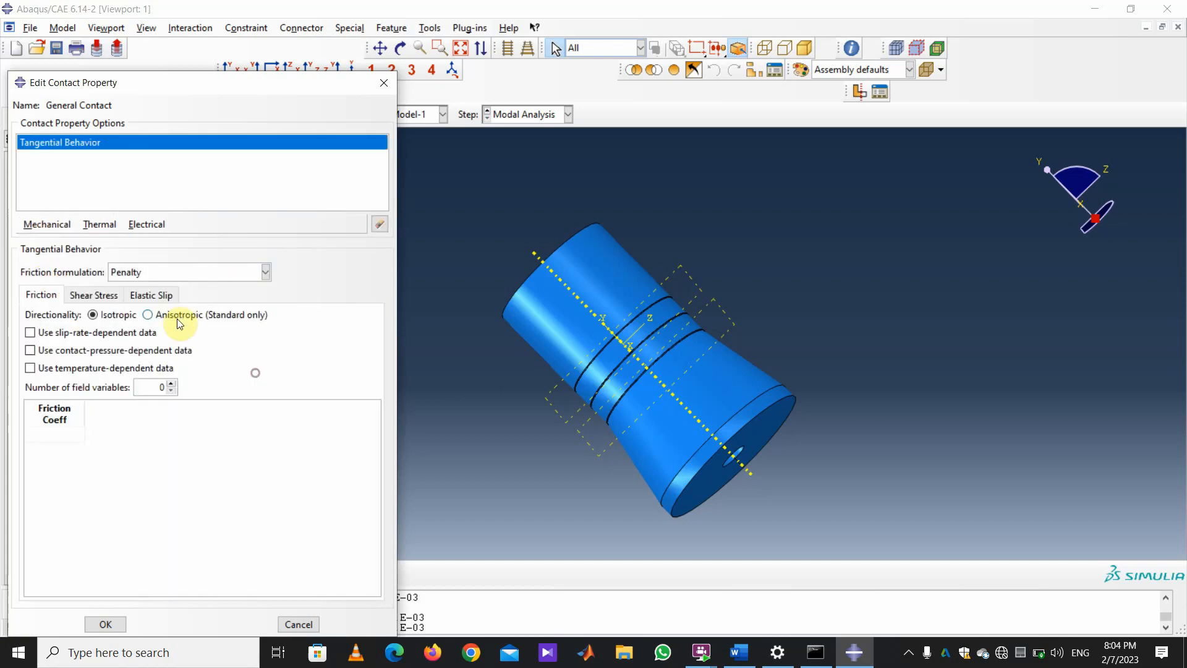
{"action": "left_click", "coordinate": [81, 547]}
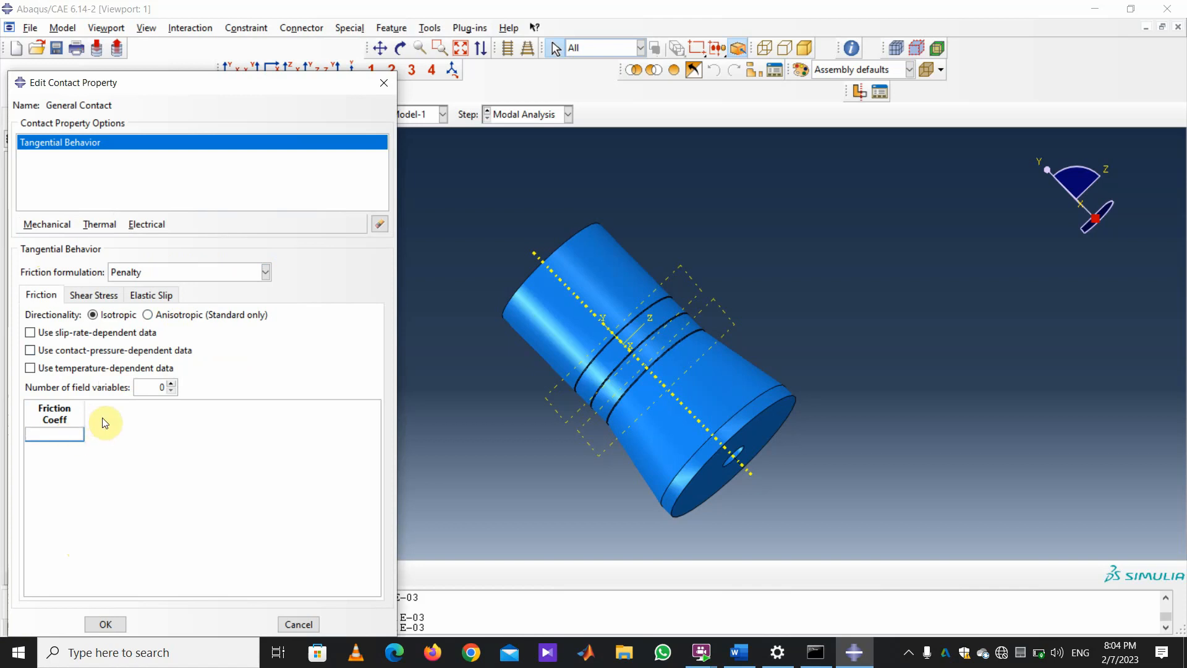
{"action": "type", "text": "0.5"}
Add hard normal behavior and create the General Contact property.
{"action": "left_click", "coordinate": [59, 226]}
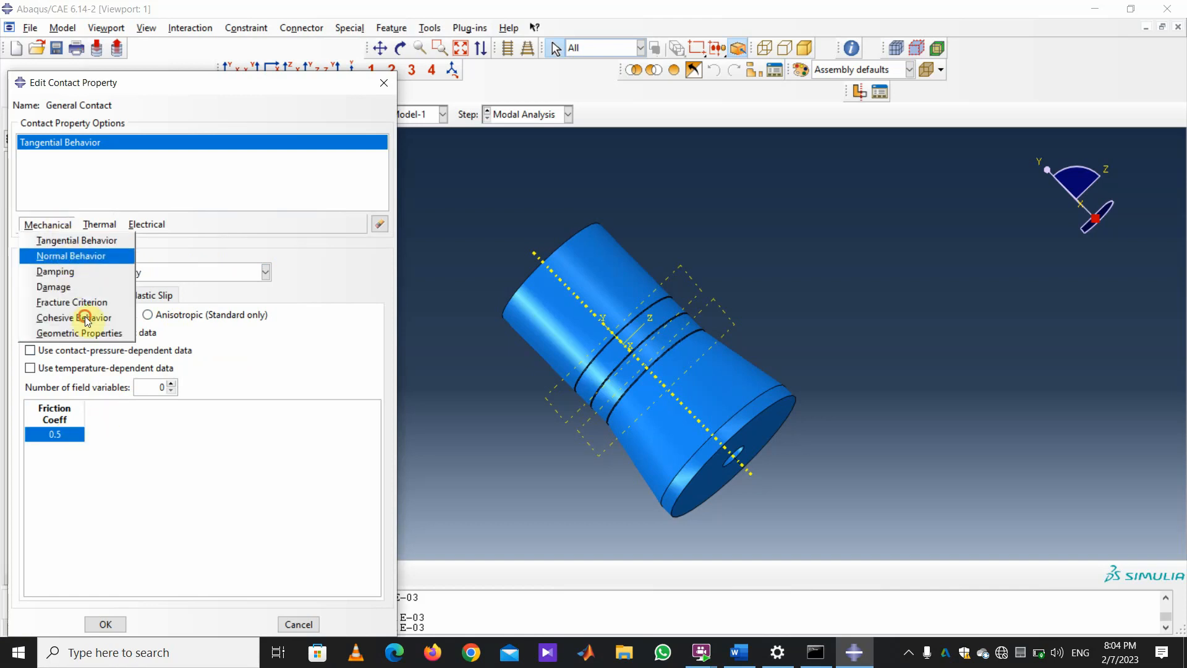
{"action": "left_click", "coordinate": [71, 255]}
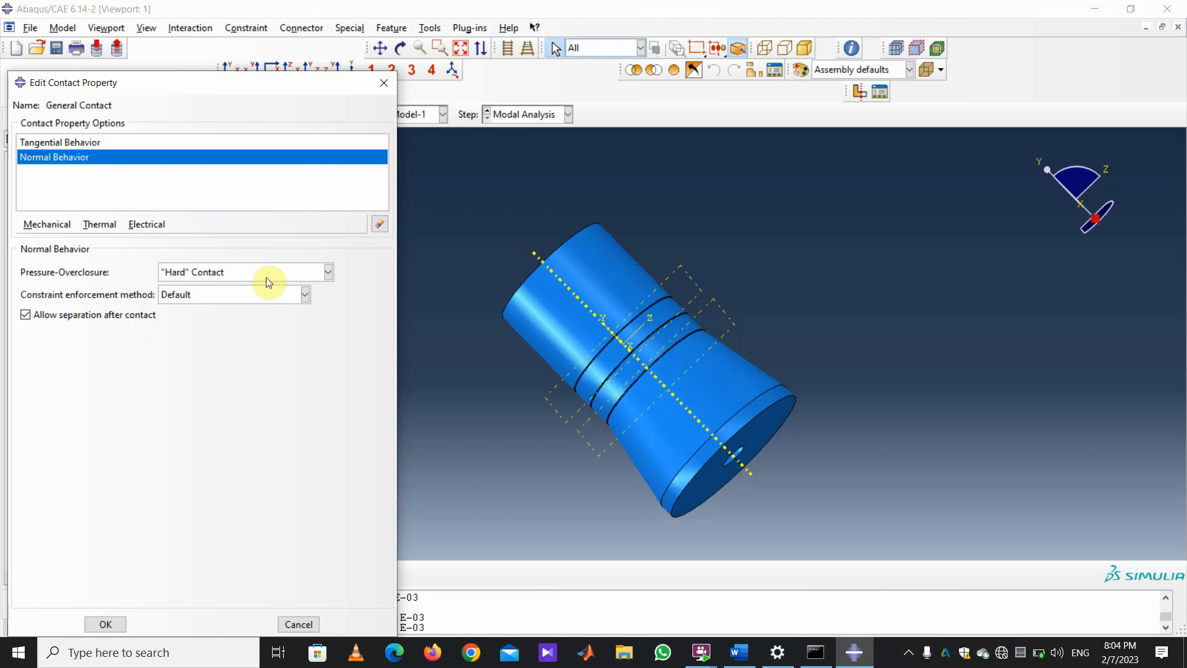
{"action": "left_click", "coordinate": [105, 625]}
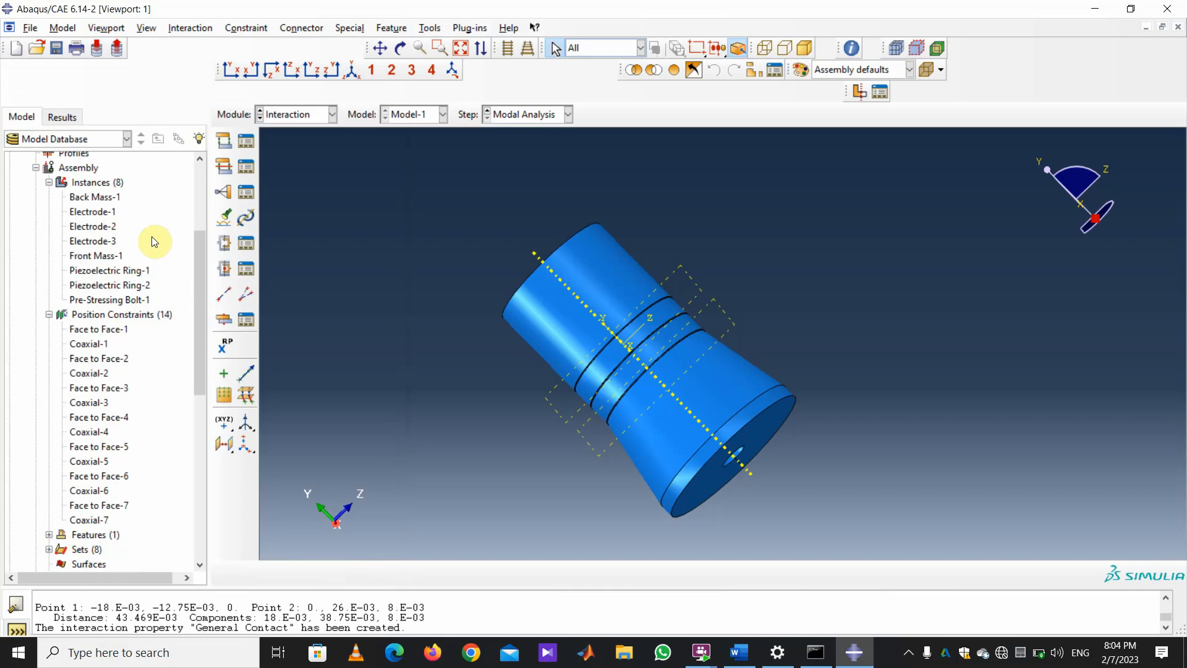
{"action": "left_click", "coordinate": [224, 166]}
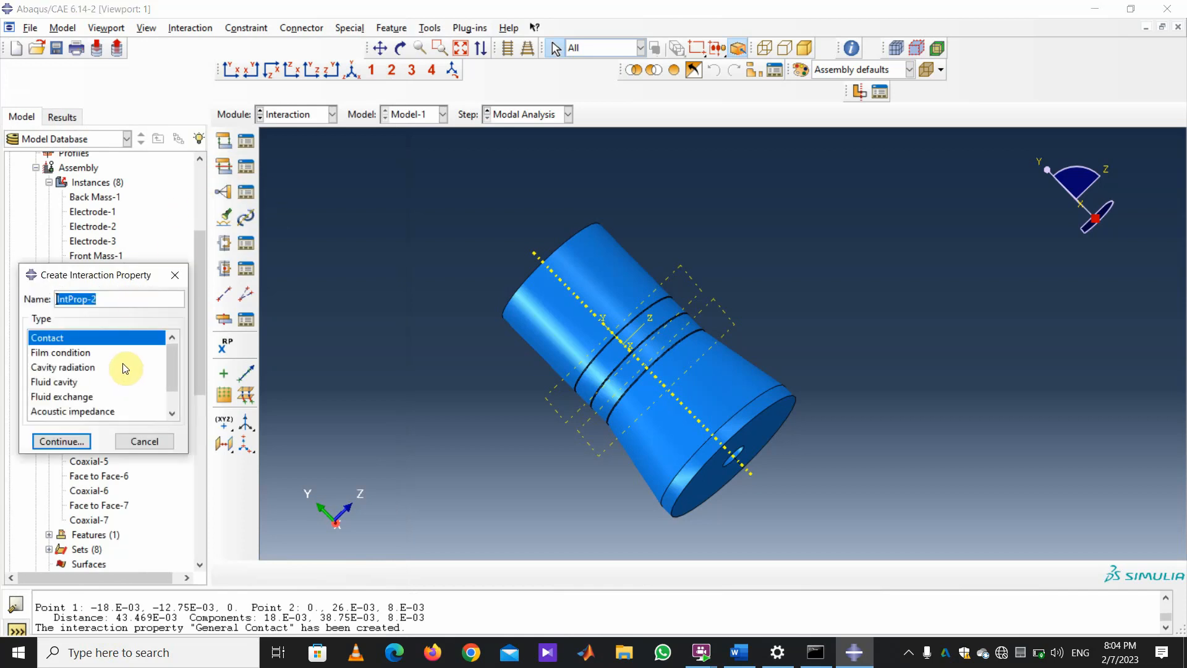
Create the 'Frictionless' contact property with frictionless tangential and hard normal behavior.
{"action": "type", "text": "Fr"}
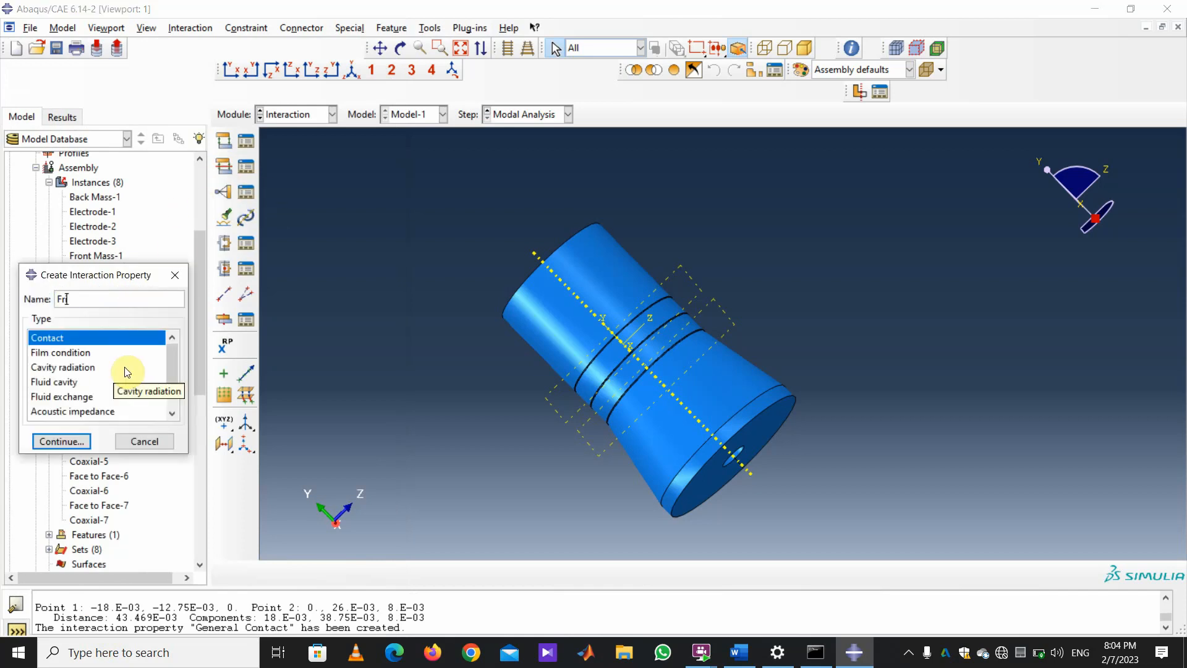
{"action": "type", "text": "ictionless"}
{"action": "left_click", "coordinate": [69, 441]}
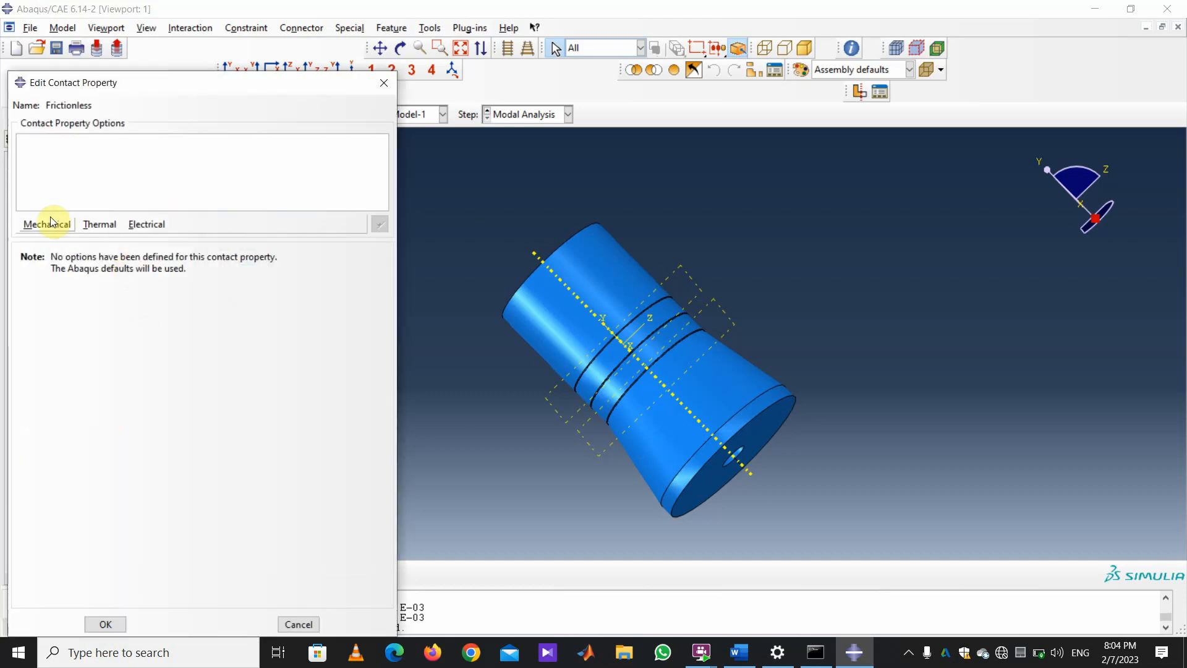
{"action": "left_click", "coordinate": [46, 224]}
{"action": "left_click", "coordinate": [68, 240]}
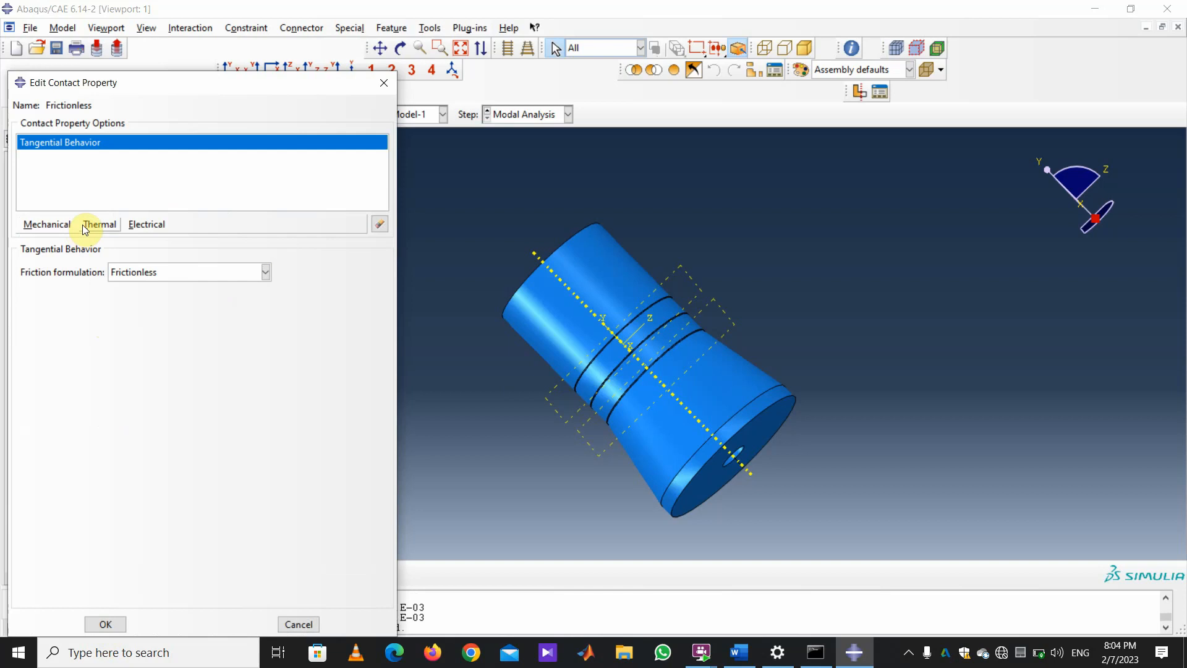
{"action": "left_click", "coordinate": [50, 224]}
{"action": "left_click", "coordinate": [69, 256]}
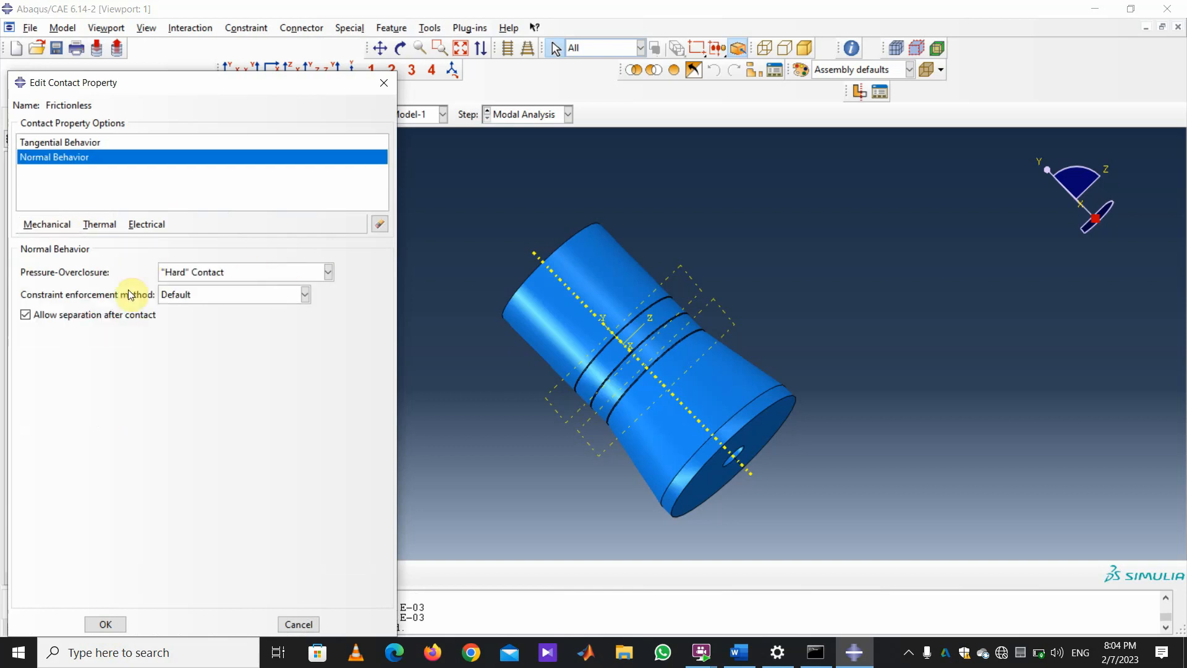
{"action": "left_click", "coordinate": [105, 624]}
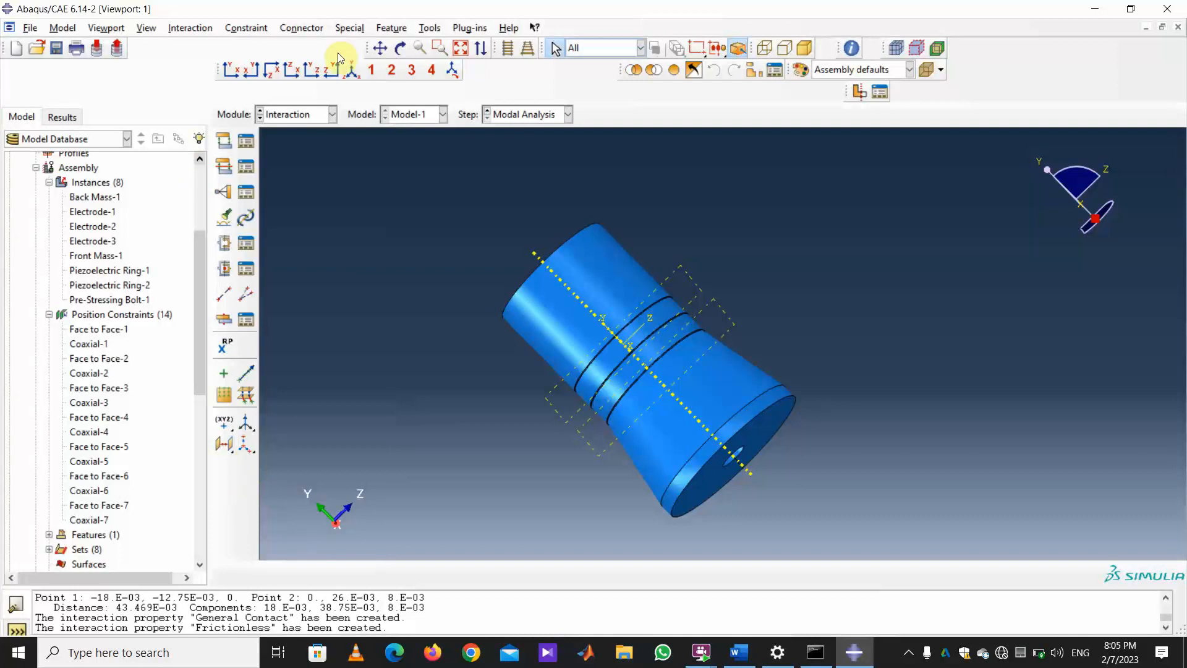
Orbit the transducer model to view its other end.
{"action": "key", "text": "F3"}
{"action": "left_click_drag", "start_coordinate": [605, 276], "coordinate": [699, 348]}
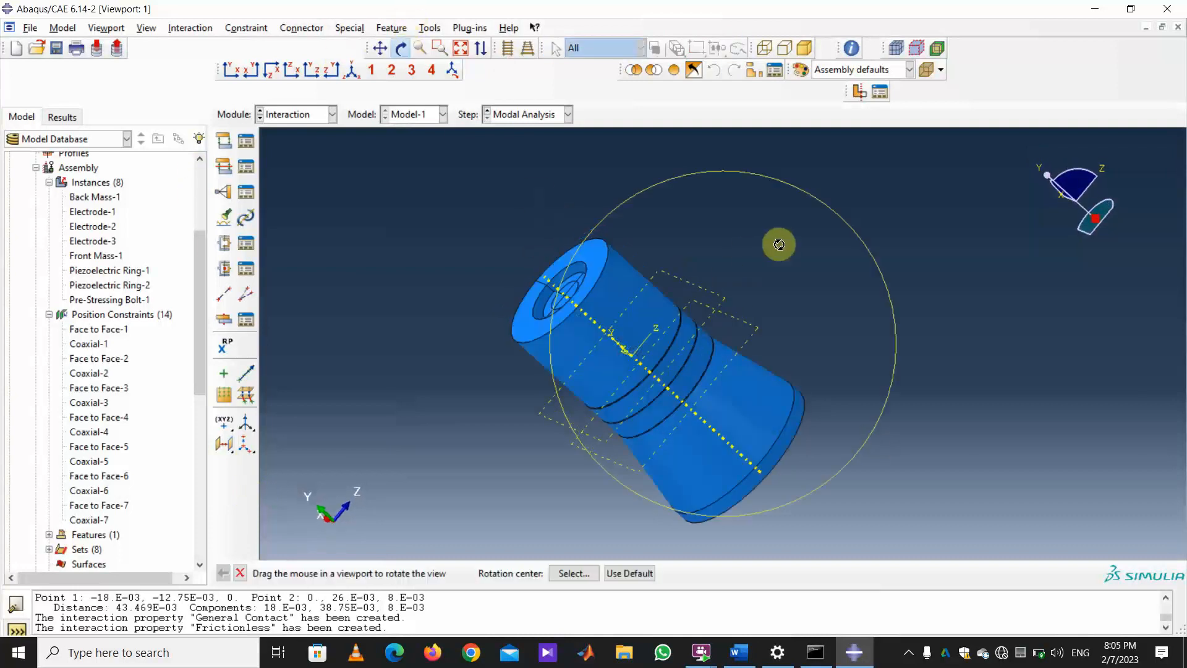
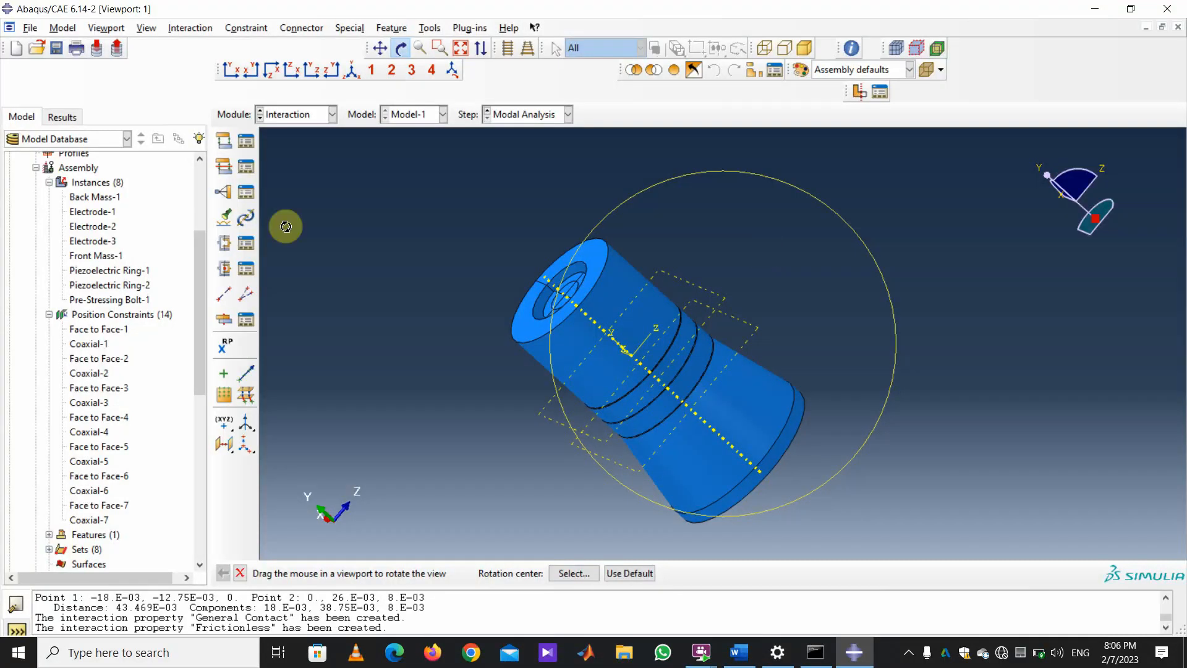
Switch to the Assembly module and open the Assembly Display Options.
{"action": "left_click", "coordinate": [331, 116]}
{"action": "left_click", "coordinate": [288, 160]}
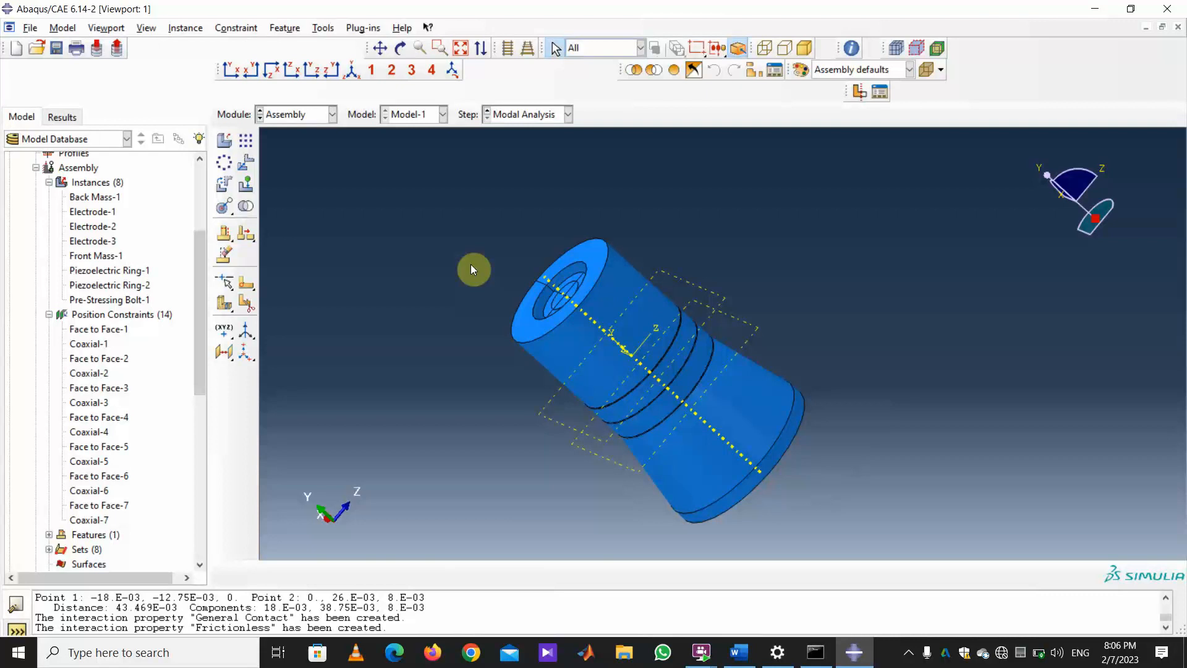
{"action": "left_click", "coordinate": [145, 31]}
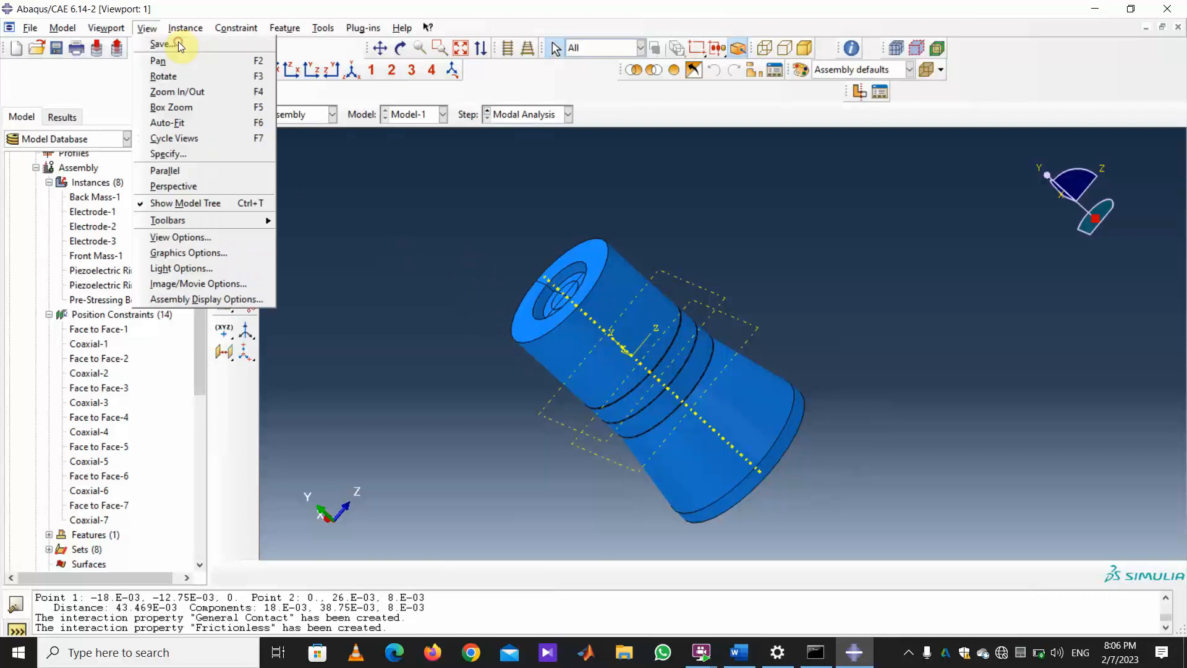
{"action": "mouse_move", "coordinate": [228, 226]}
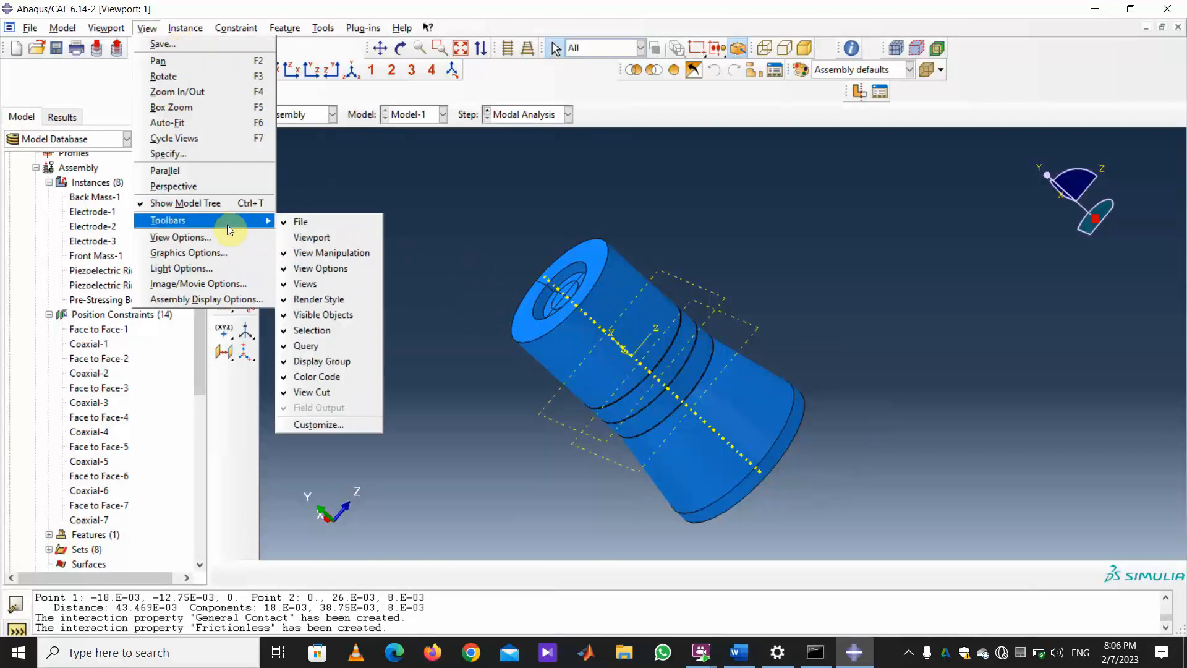
{"action": "left_click", "coordinate": [234, 299]}
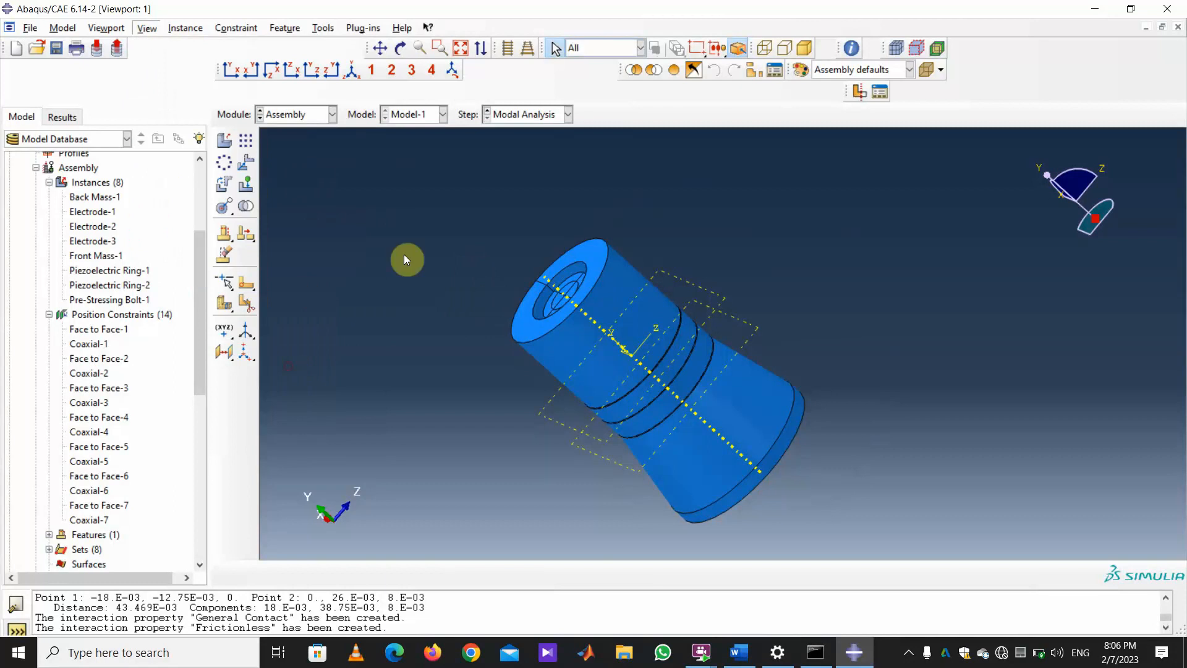
Hide every instance except Back Mass-1 and Front Mass-1.
{"action": "left_click_drag", "start_coordinate": [412, 72], "coordinate": [307, 74]}
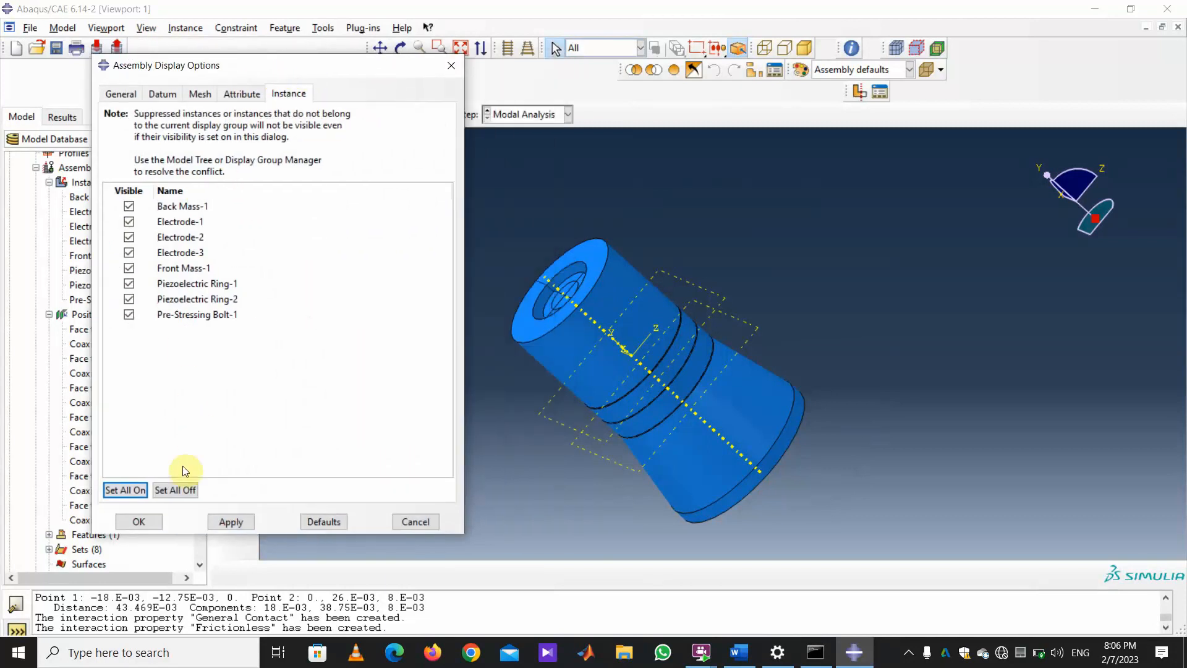
{"action": "left_click", "coordinate": [175, 491]}
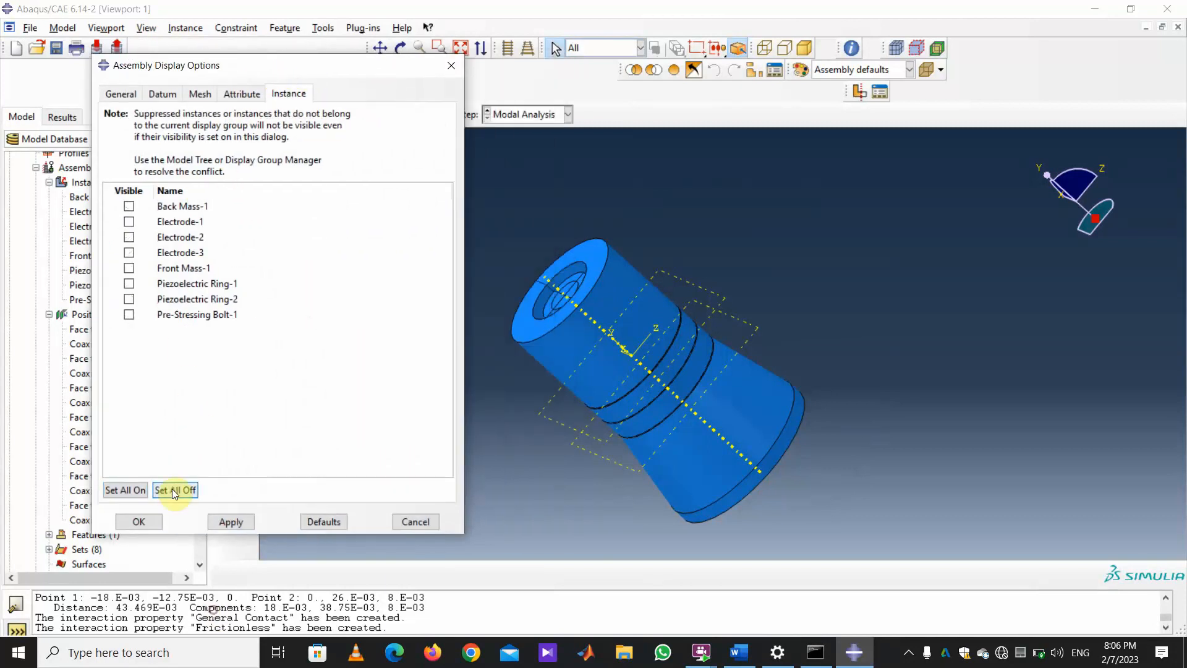
{"action": "left_click", "coordinate": [130, 207]}
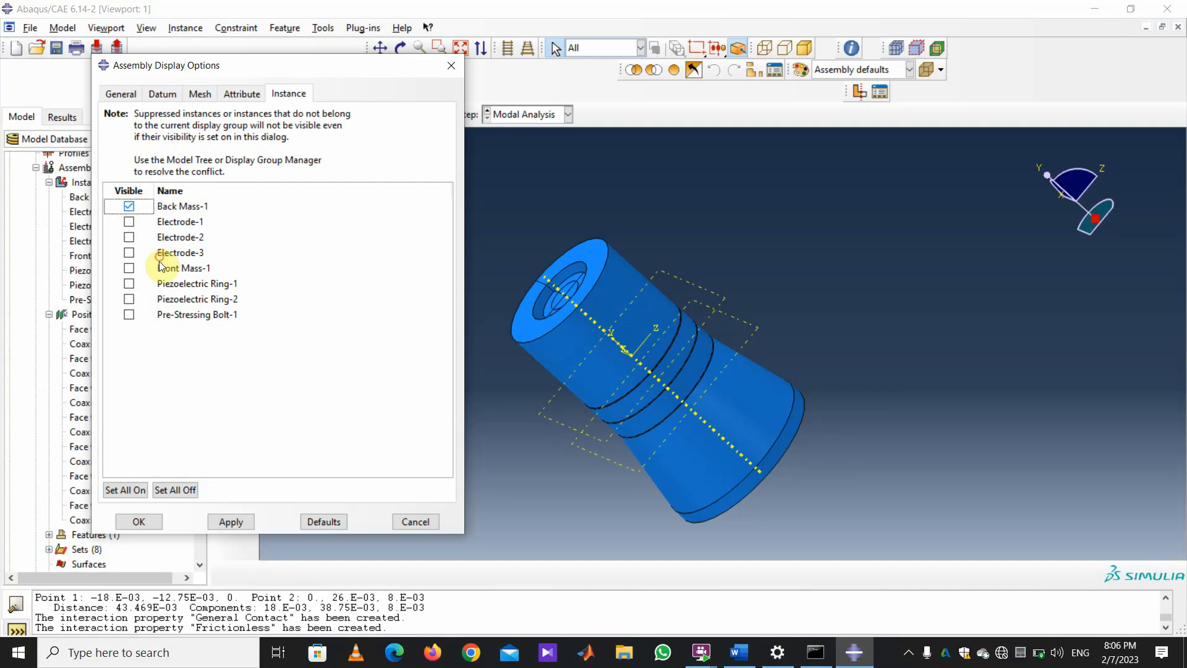
{"action": "left_click", "coordinate": [129, 270]}
{"action": "left_click", "coordinate": [231, 521]}
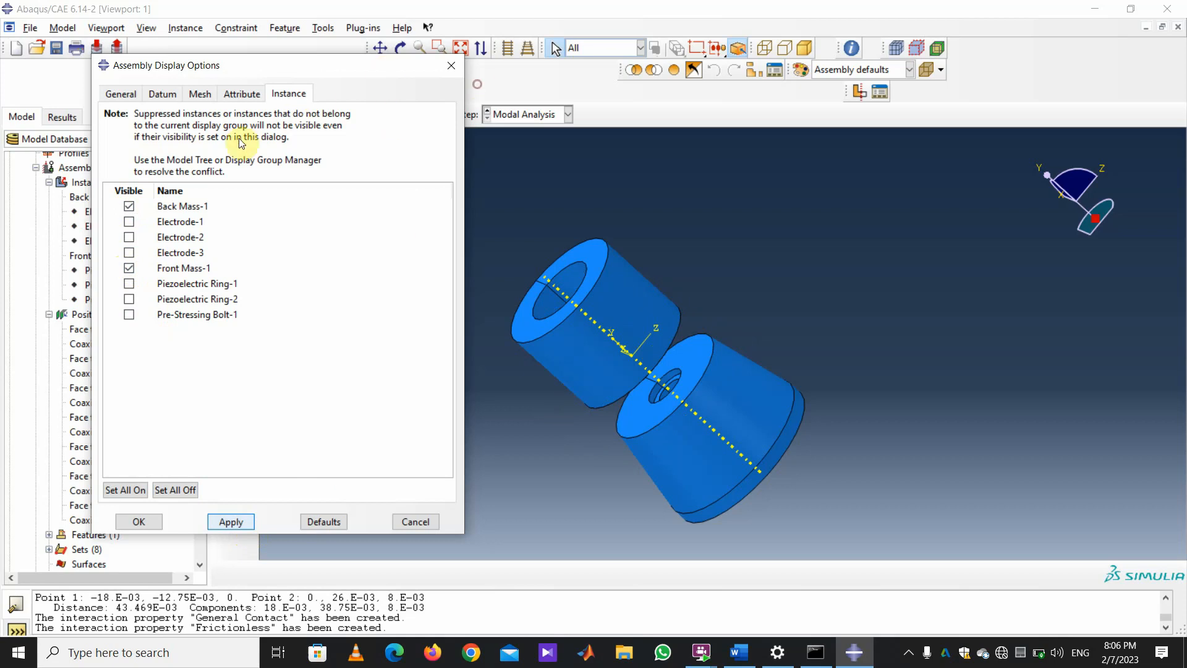
{"action": "left_click_drag", "start_coordinate": [379, 68], "coordinate": [268, 114]}
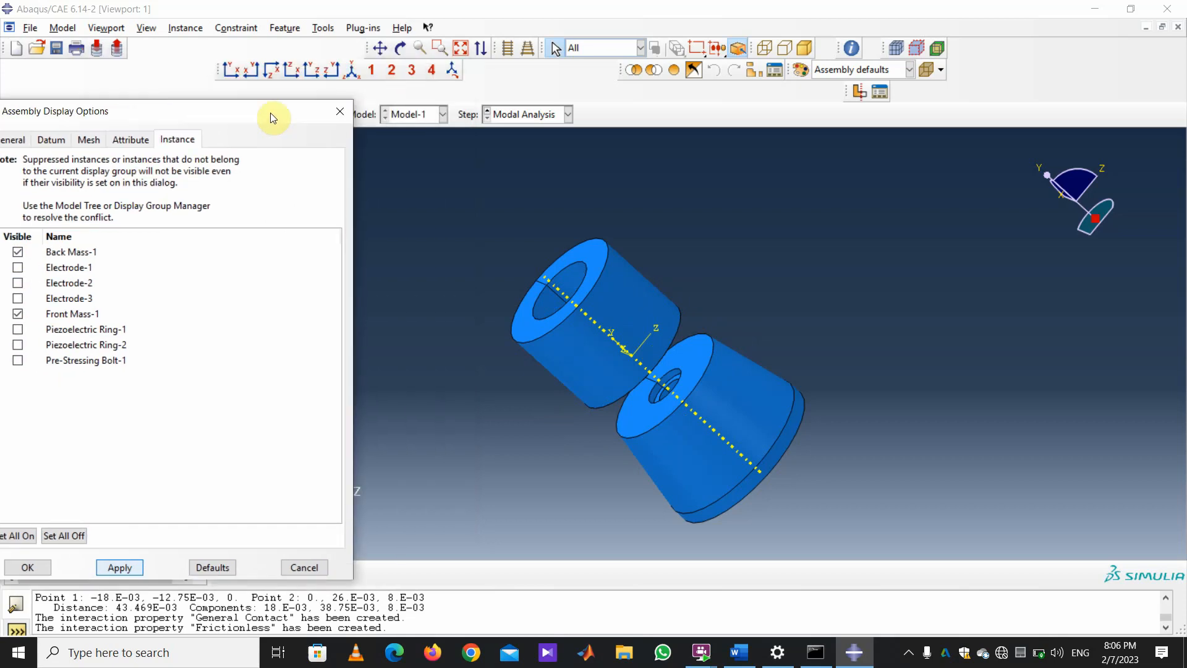
{"action": "left_click", "coordinate": [320, 34]}
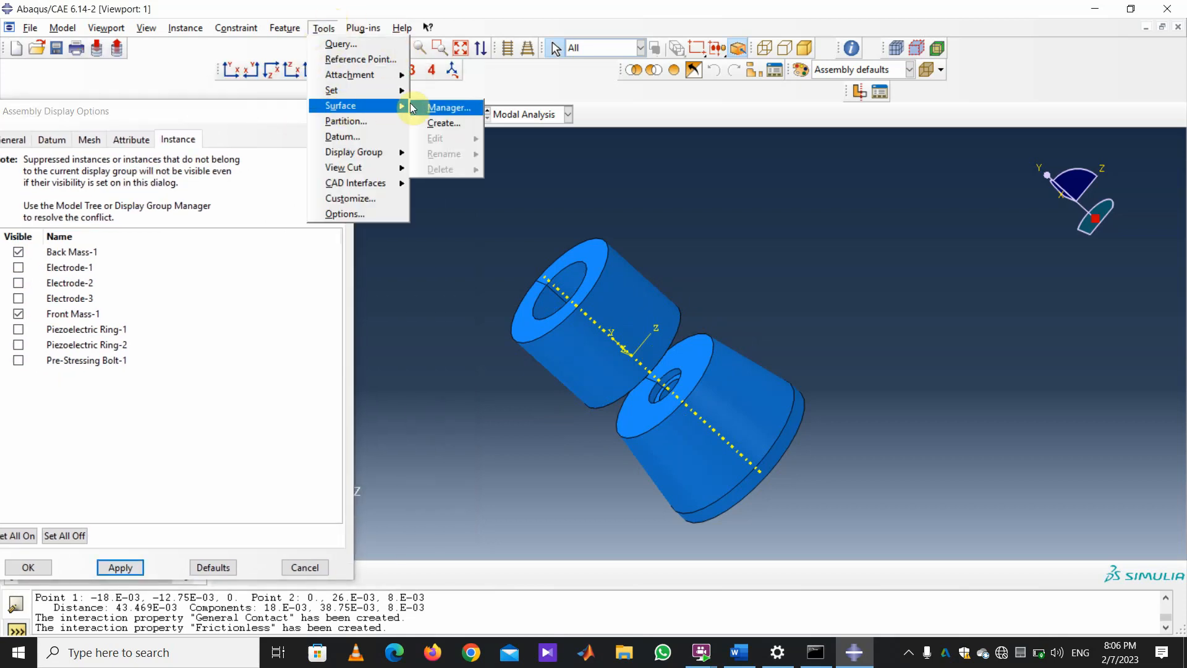
Start a new geometry surface named 'Back' from the Surface Manager.
{"action": "left_click", "coordinate": [444, 108]}
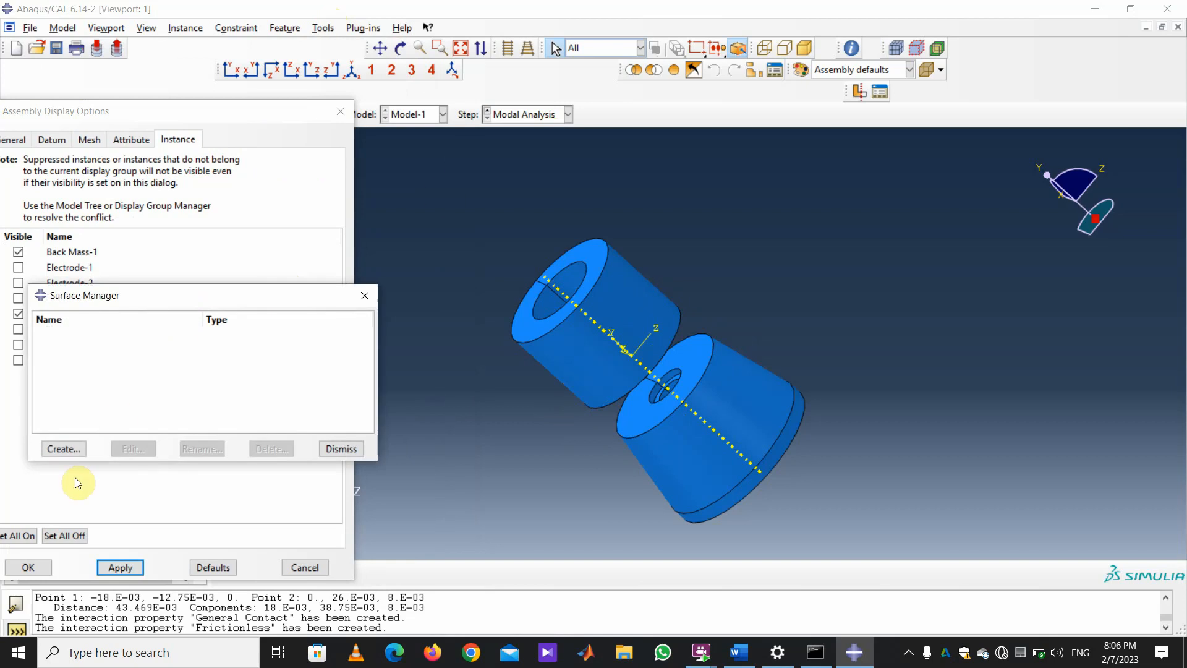
{"action": "left_click", "coordinate": [64, 449]}
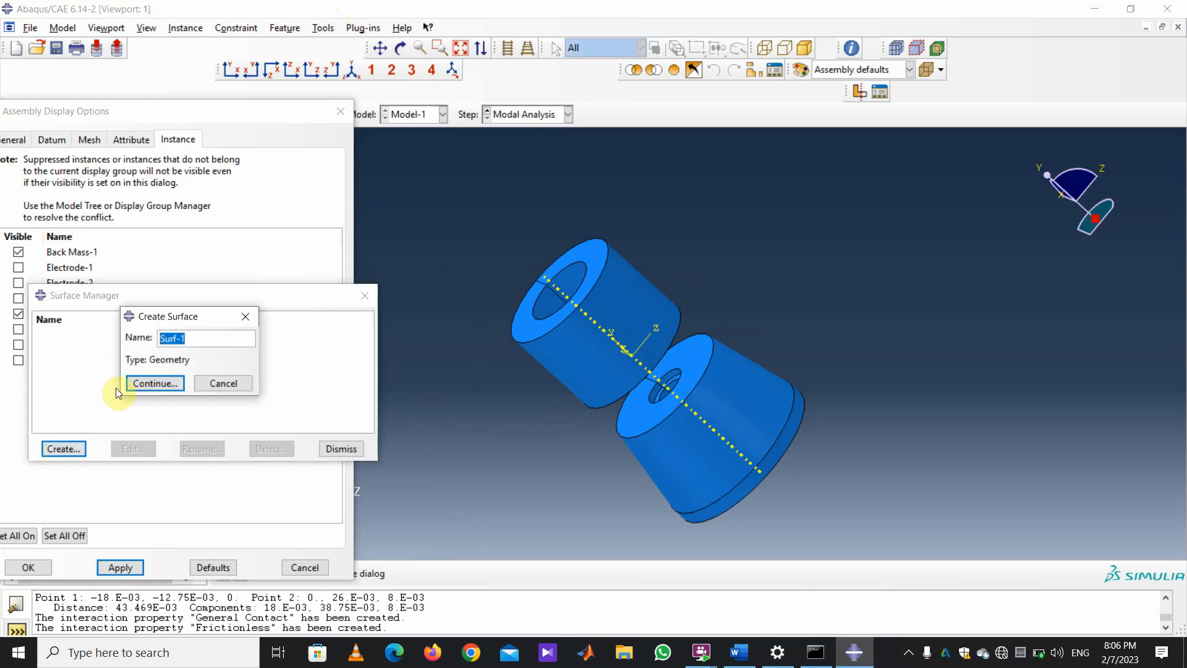
{"action": "type", "text": "Back"}
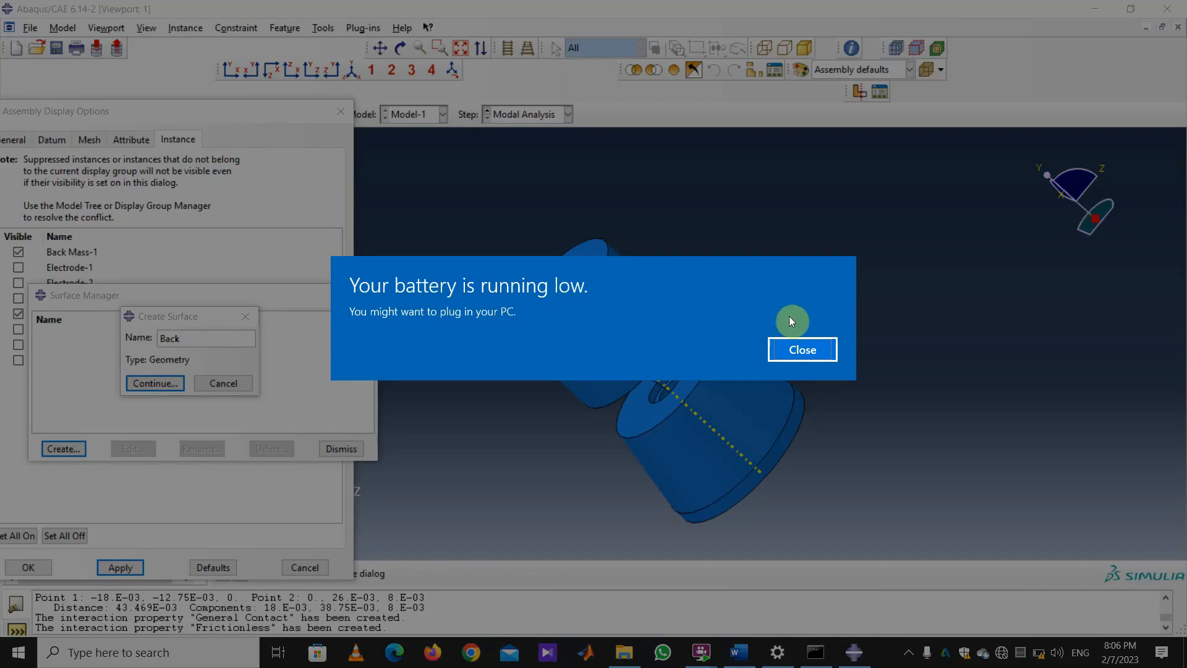
{"action": "left_click", "coordinate": [790, 350]}
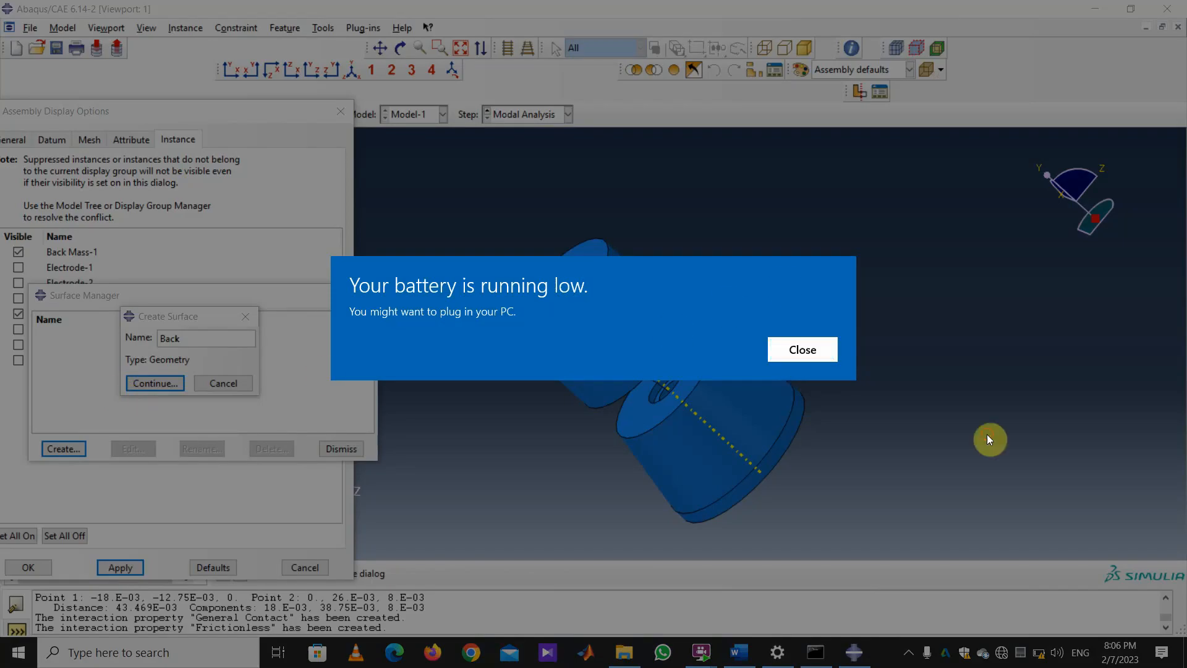
{"action": "key", "text": "Return"}
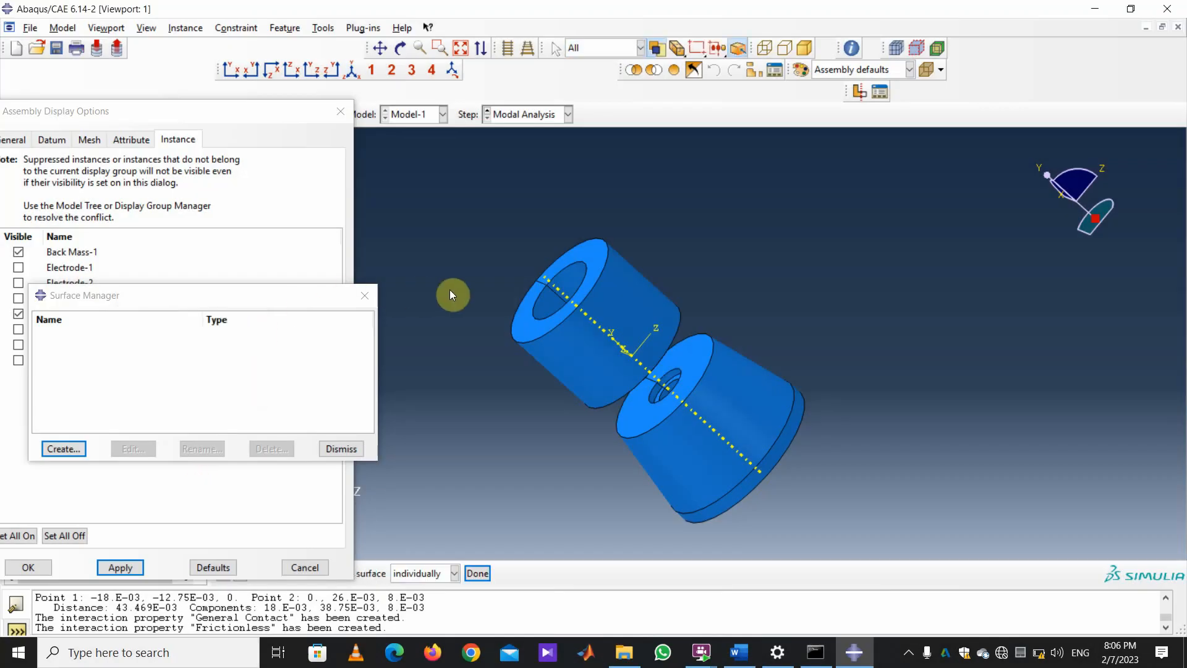
Orbit to the hole end and assign the central hole face to the Back surface.
{"action": "left_click", "coordinate": [400, 48]}
{"action": "left_click_drag", "start_coordinate": [552, 254], "coordinate": [649, 413]}
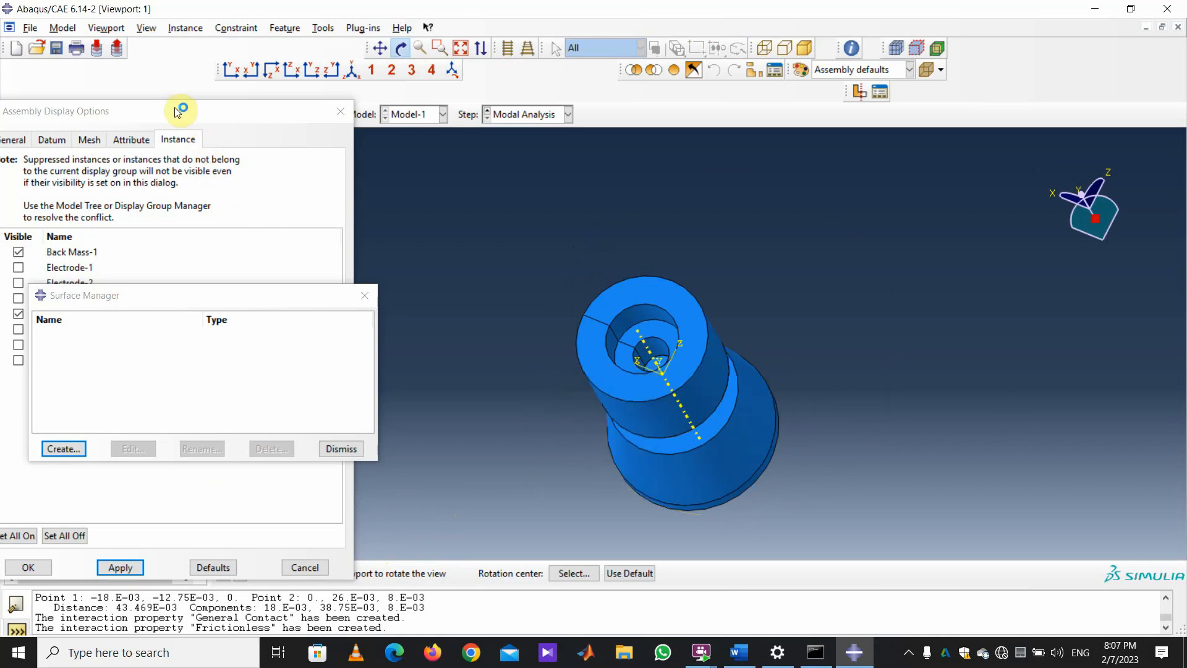
{"action": "left_click_drag", "start_coordinate": [180, 110], "coordinate": [1075, 263]}
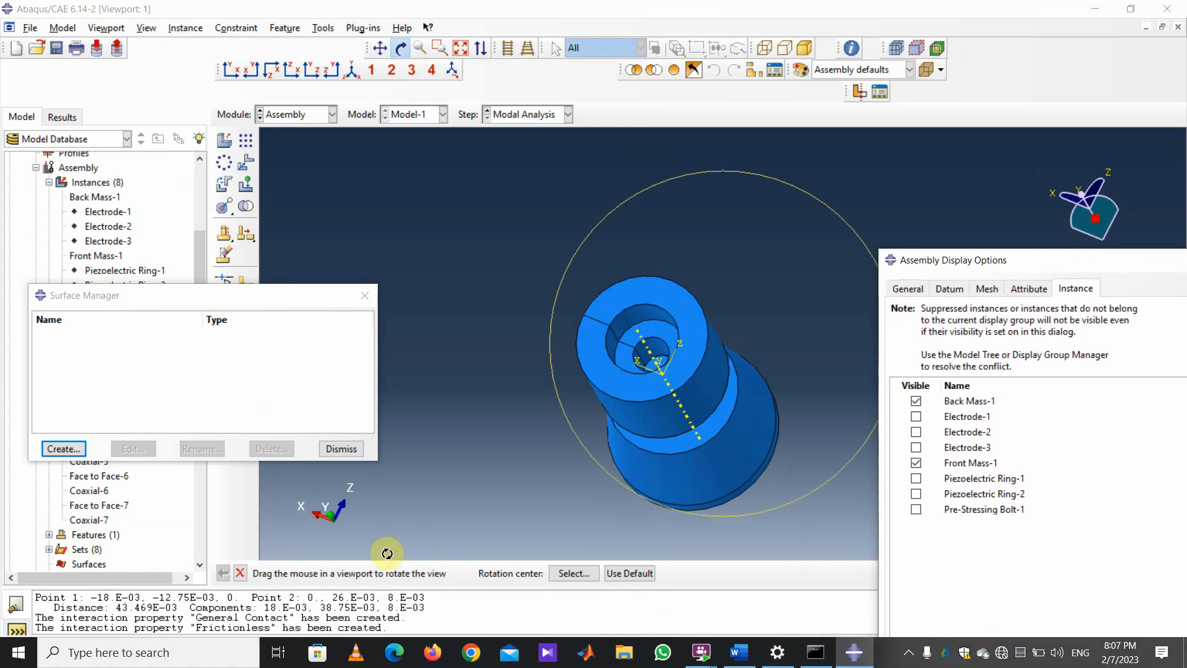
{"action": "left_click", "coordinate": [240, 573]}
{"action": "left_click", "coordinate": [647, 348]}
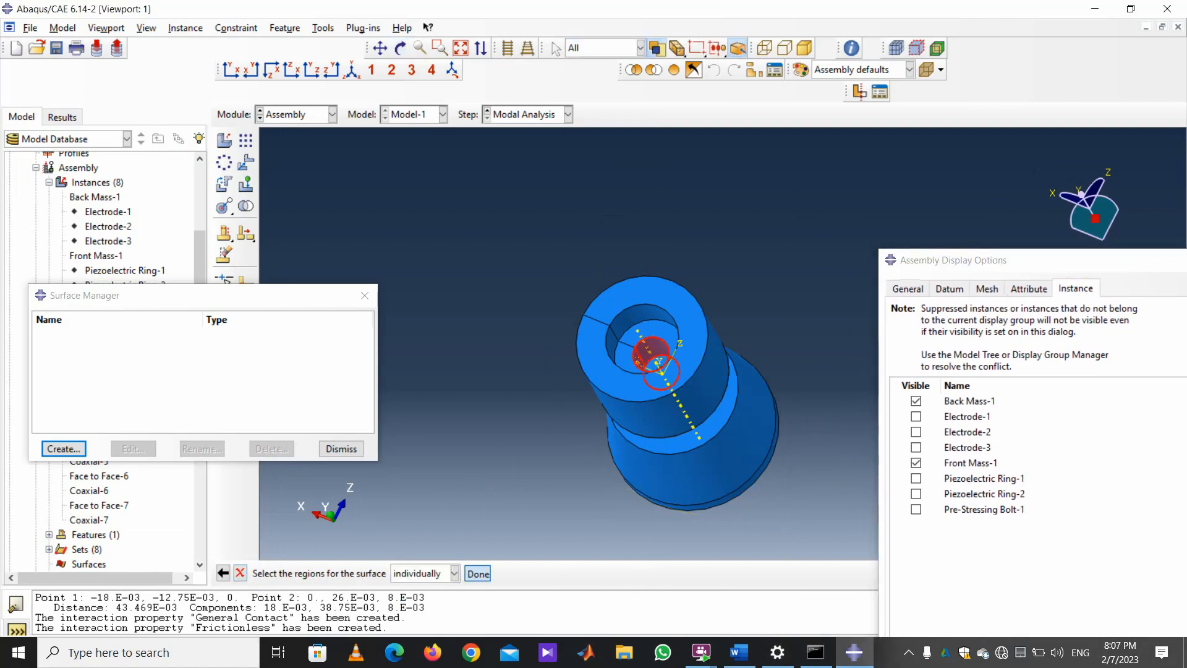
{"action": "left_click", "coordinate": [477, 574]}
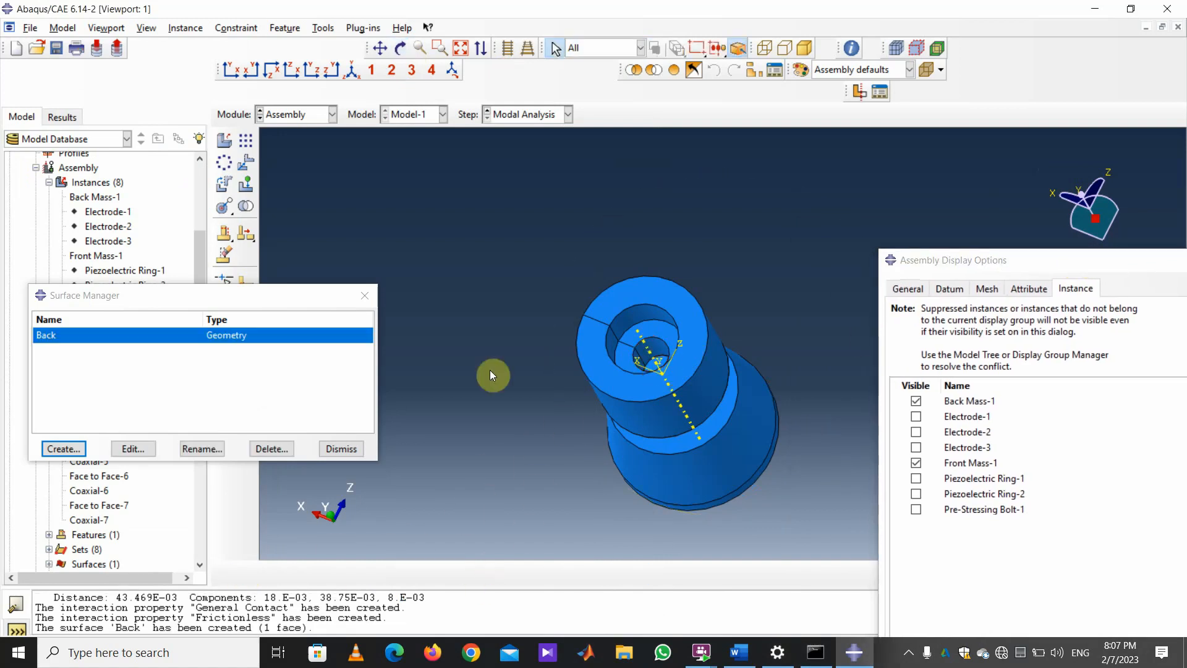
{"action": "left_click", "coordinate": [63, 448]}
Name the new surface 'Front' and assign it the hole's inner cylindrical face.
{"action": "type", "text": "F"}
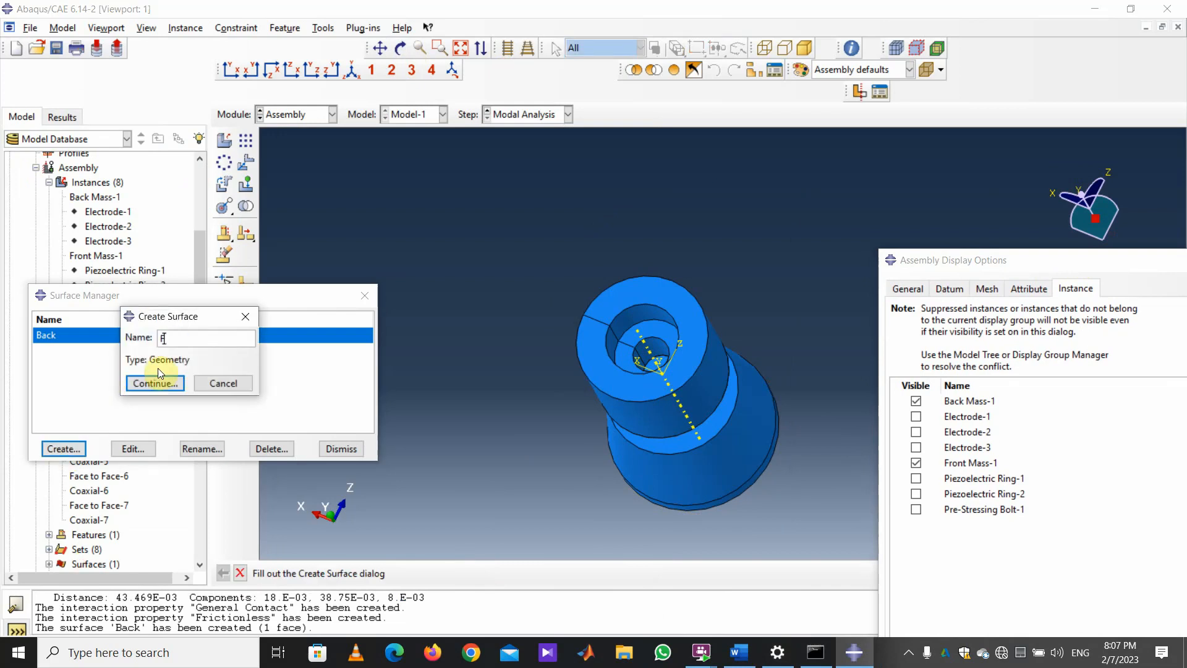
{"action": "type", "text": "ront"}
{"action": "left_click", "coordinate": [158, 382]}
{"action": "left_click", "coordinate": [402, 51]}
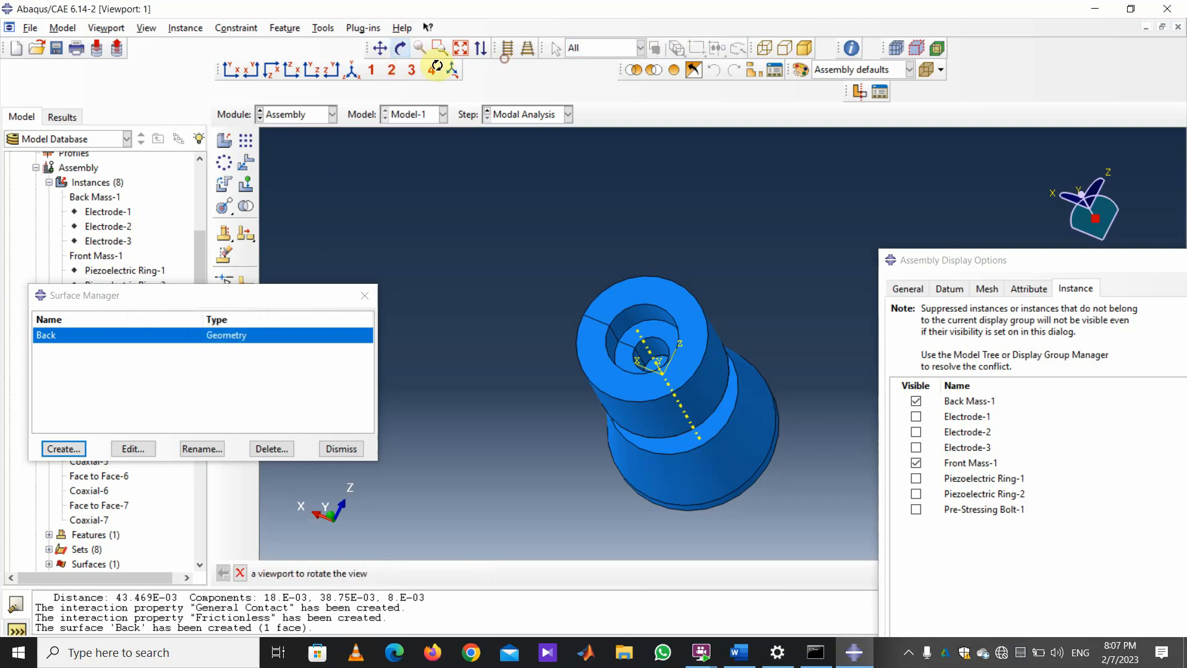
{"action": "left_click_drag", "start_coordinate": [768, 315], "coordinate": [532, 343]}
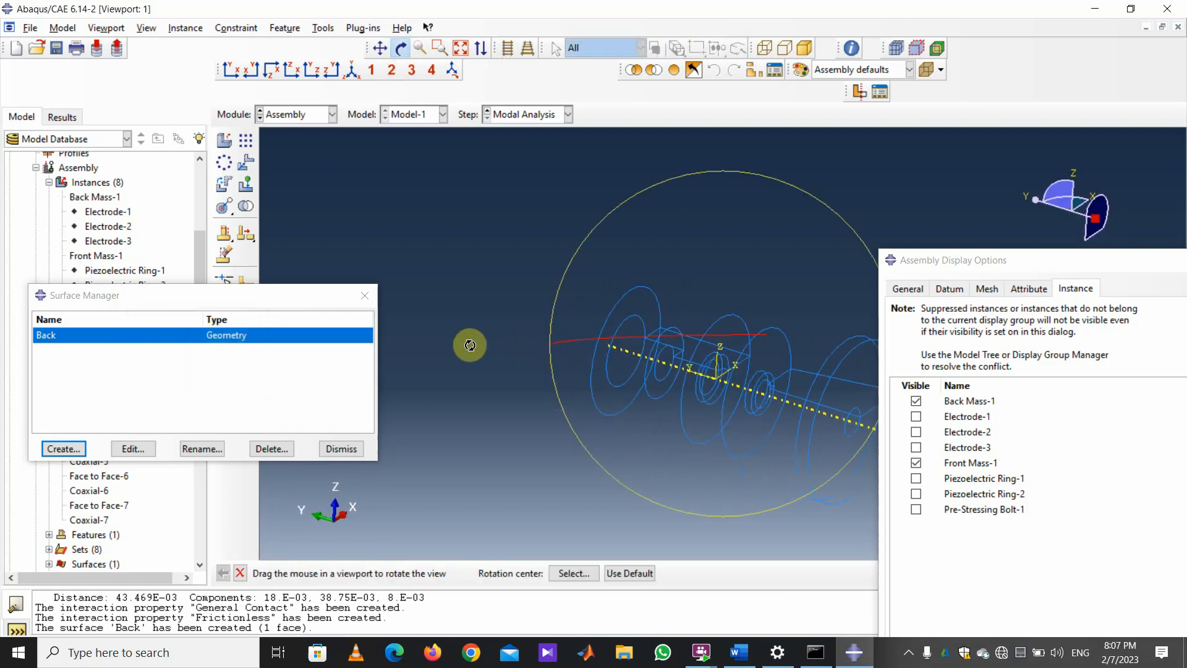
{"action": "mouse_move", "coordinate": [453, 345]}
{"action": "left_mouse_down"}
{"action": "mouse_move", "coordinate": [630, 365]}
{"action": "mouse_move", "coordinate": [760, 410]}
{"action": "mouse_move", "coordinate": [900, 409]}
{"action": "left_mouse_up"}
{"action": "key", "text": "Escape"}
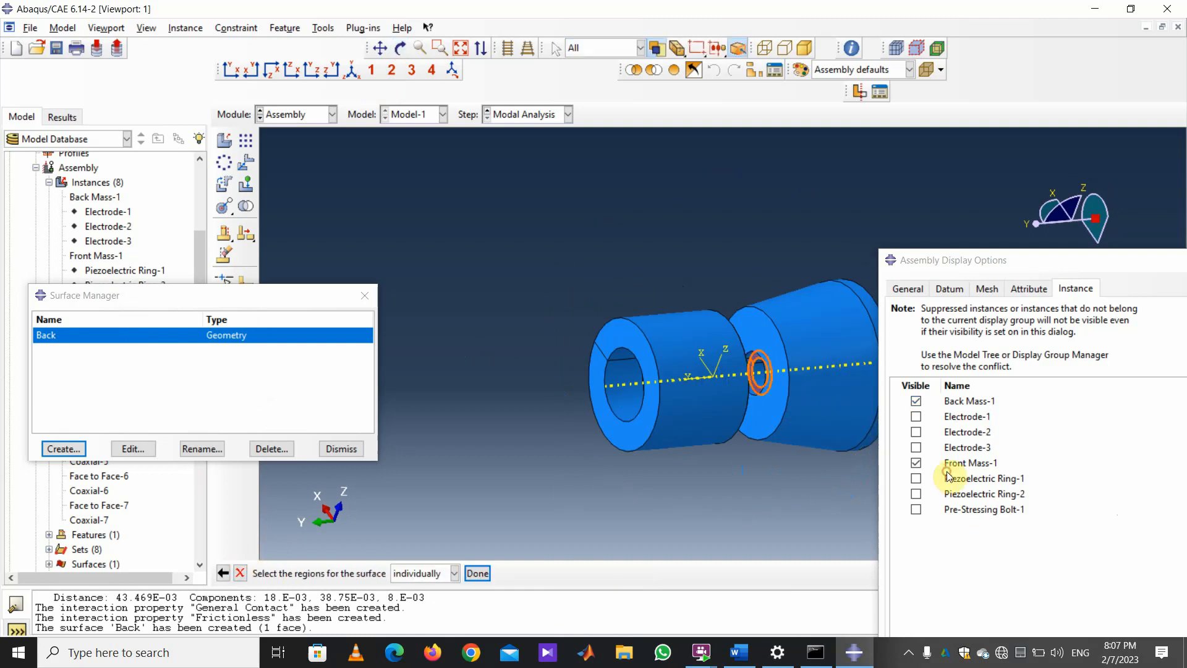
{"action": "left_click", "coordinate": [760, 374]}
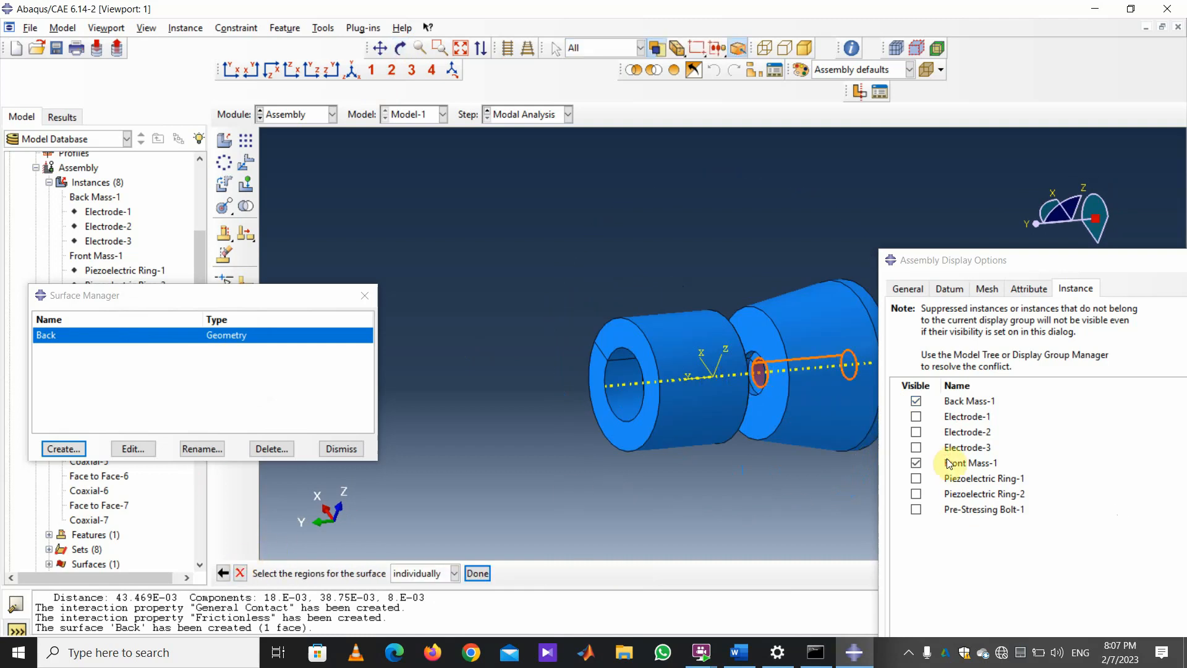
{"action": "left_click", "coordinate": [477, 573]}
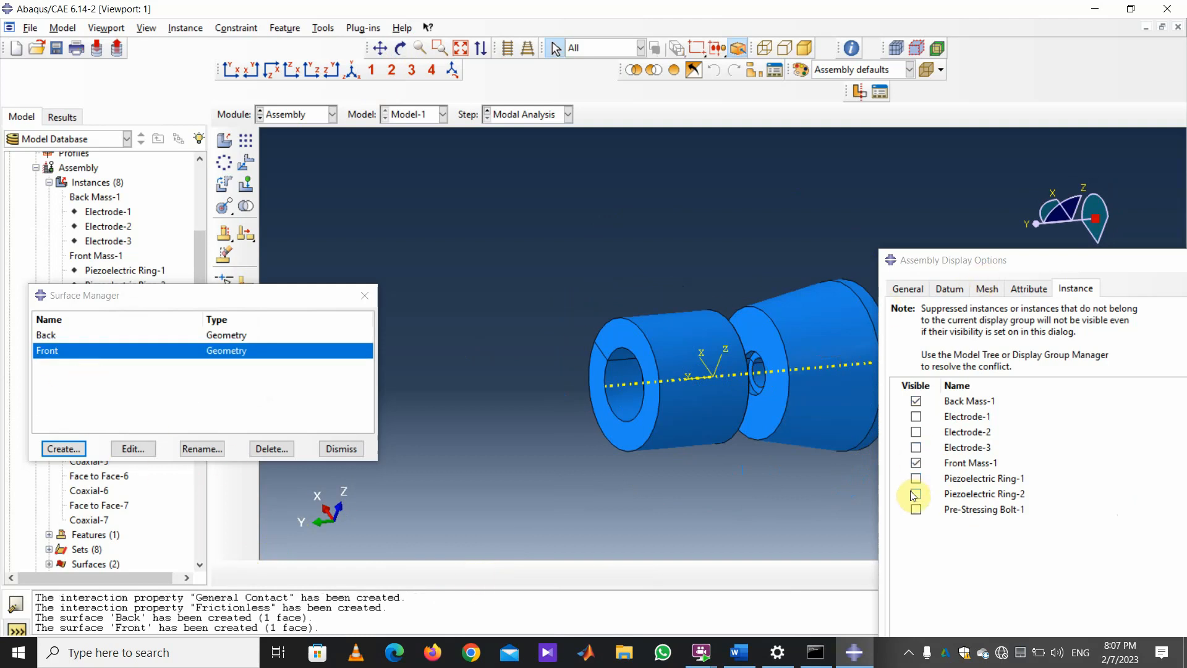
Display Pre-Stressing Bolt-1 alone, hiding Front Mass-1 and Back Mass-1, and view it end-on.
{"action": "left_click", "coordinate": [916, 509]}
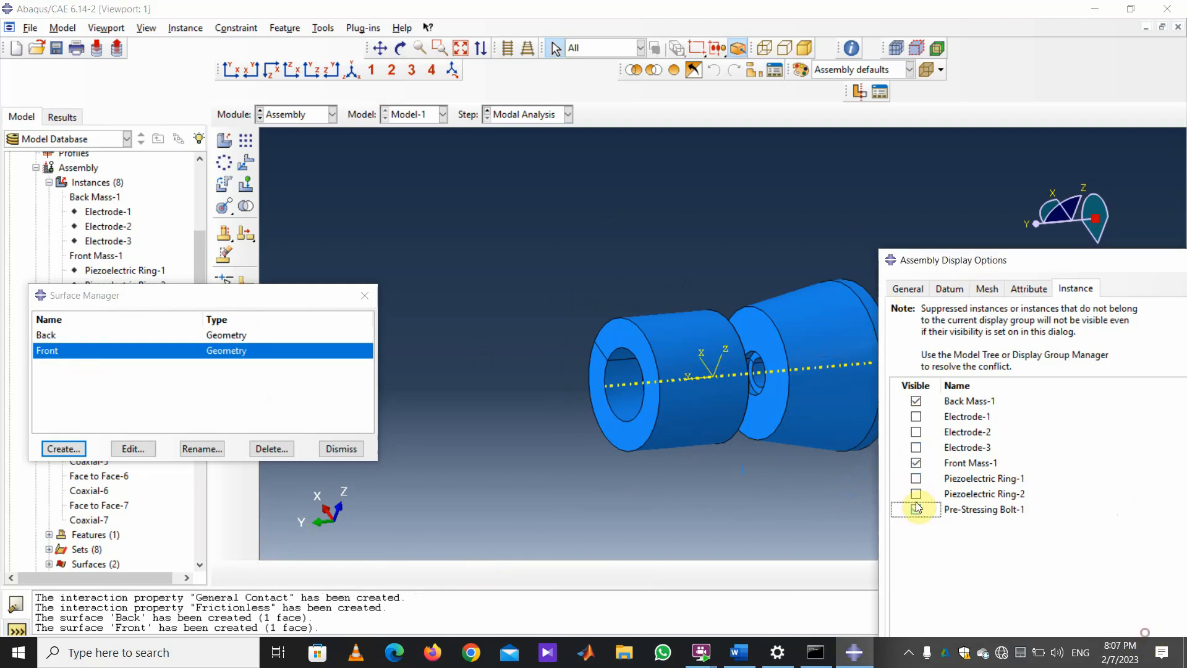
{"action": "left_click", "coordinate": [916, 463]}
{"action": "left_click", "coordinate": [917, 402]}
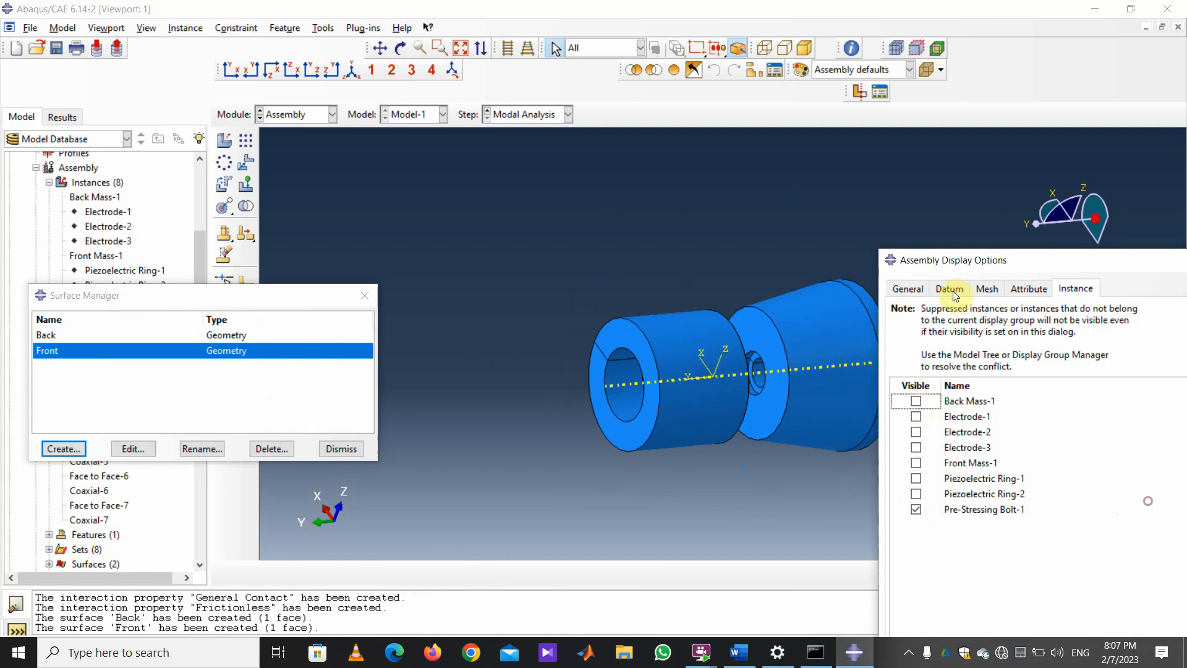
{"action": "left_click_drag", "start_coordinate": [960, 260], "coordinate": [961, 144]}
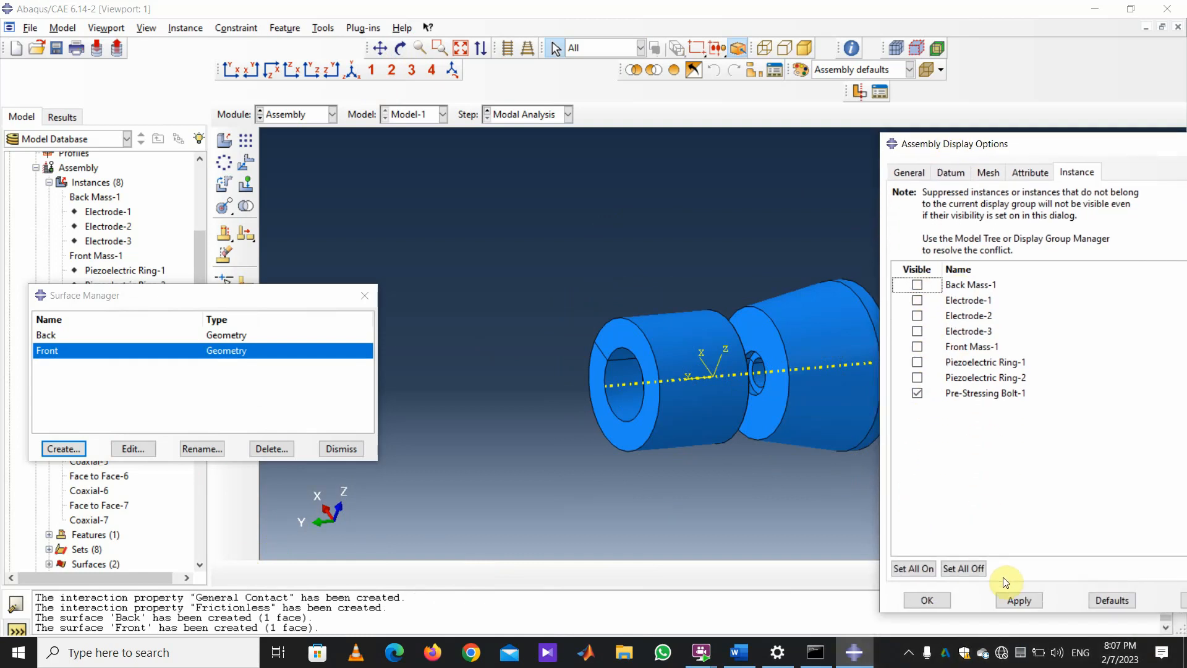
{"action": "left_click", "coordinate": [1007, 600]}
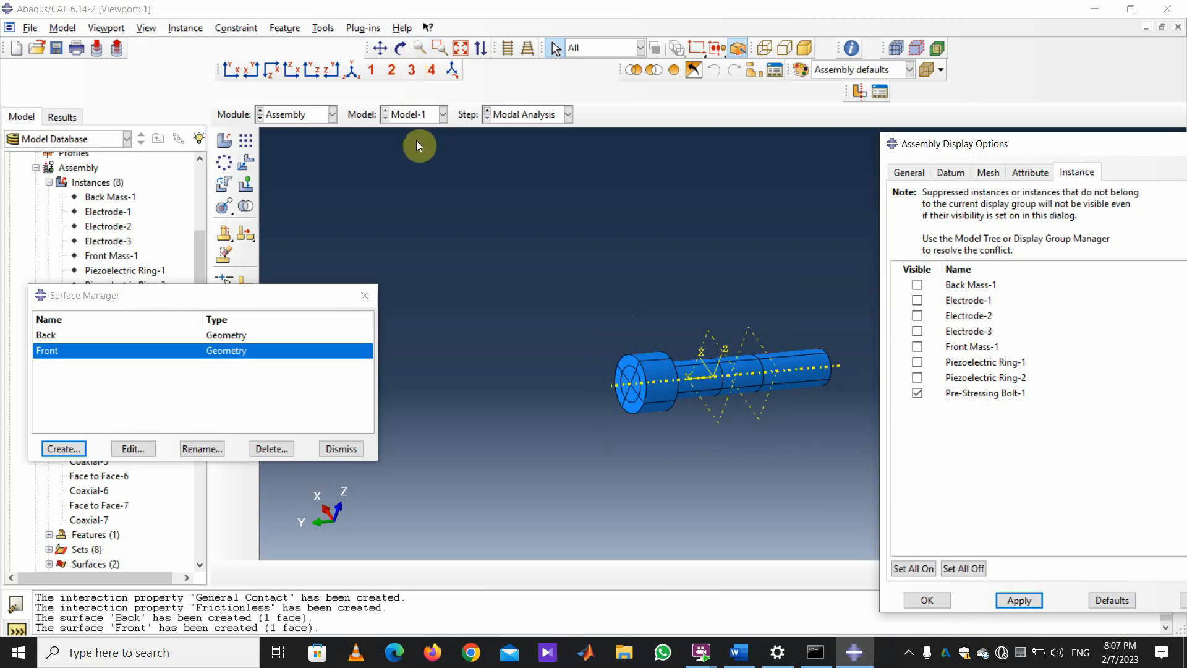
{"action": "left_click", "coordinate": [401, 47]}
{"action": "mouse_move", "coordinate": [649, 265]}
{"action": "left_mouse_down"}
{"action": "mouse_move", "coordinate": [667, 260]}
{"action": "mouse_move", "coordinate": [695, 204]}
{"action": "left_mouse_up"}
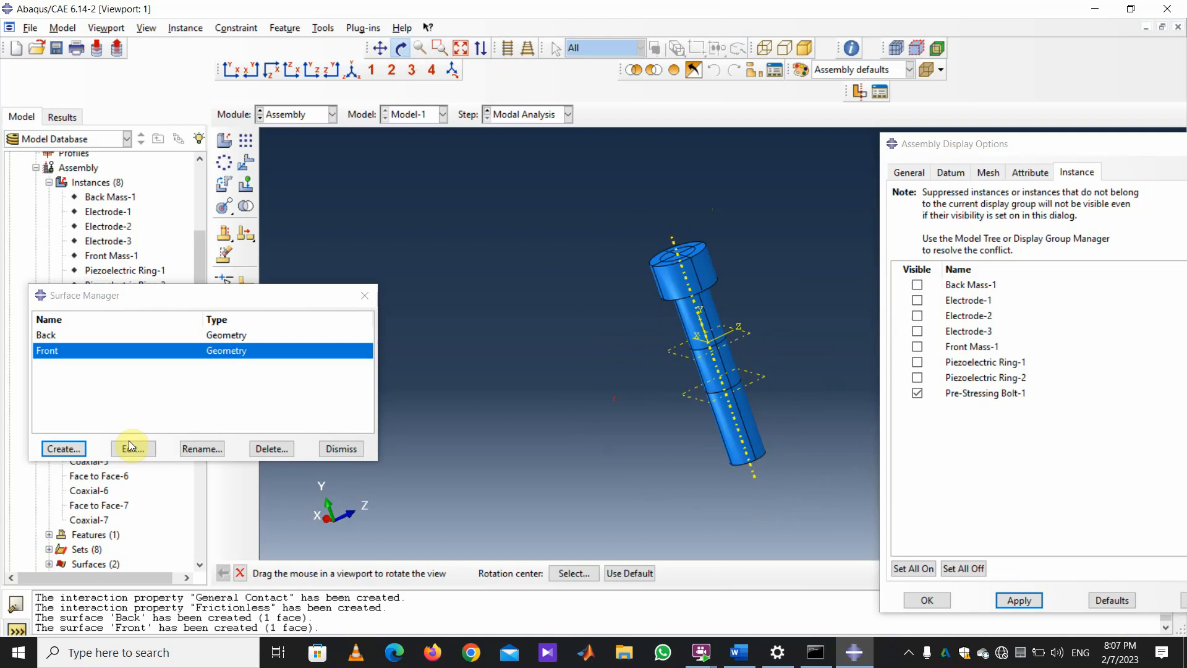
Start surface 'Bolt Back', limit picking to exterior faces, and pick the first shaft face.
{"action": "left_click", "coordinate": [70, 456]}
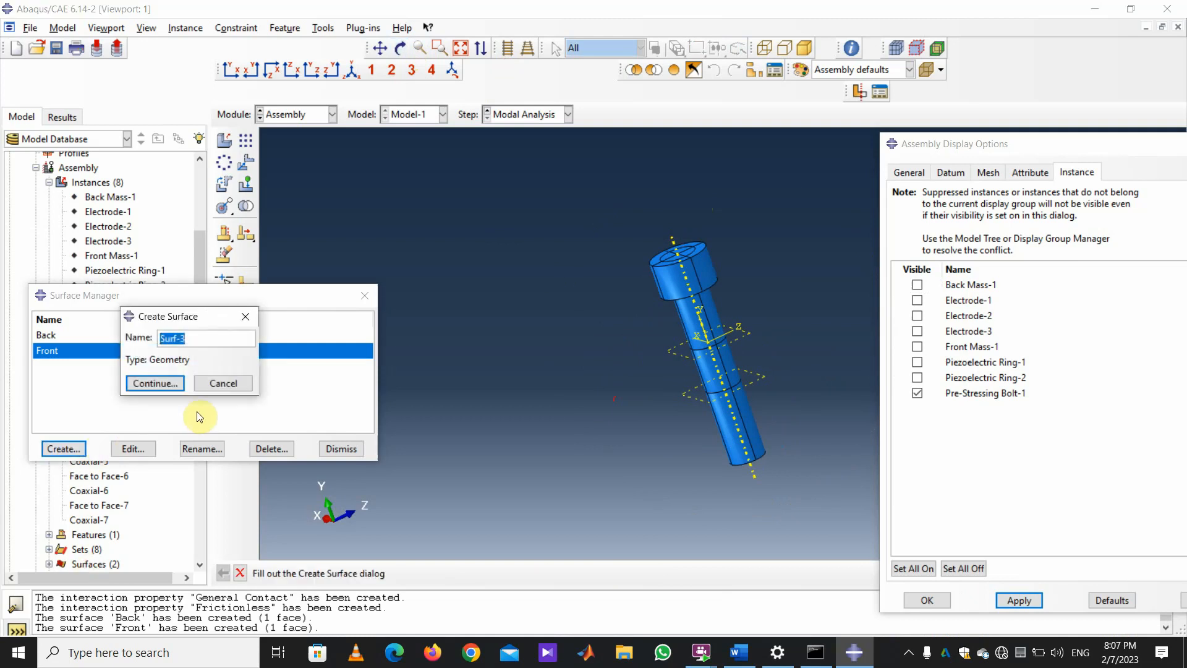
{"action": "type", "text": "Bolt Back"}
{"action": "scroll", "coordinate": [738, 291], "scroll_direction": "down", "scroll_amount": 2}
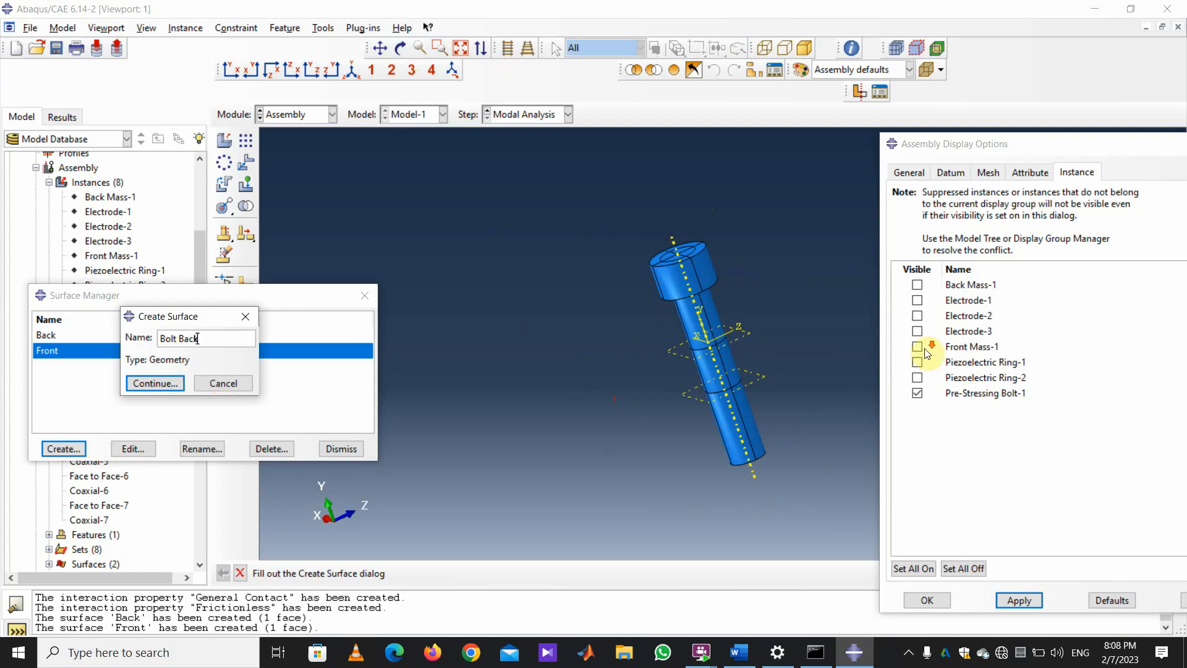
{"action": "scroll", "coordinate": [732, 296], "scroll_direction": "down", "scroll_amount": 2}
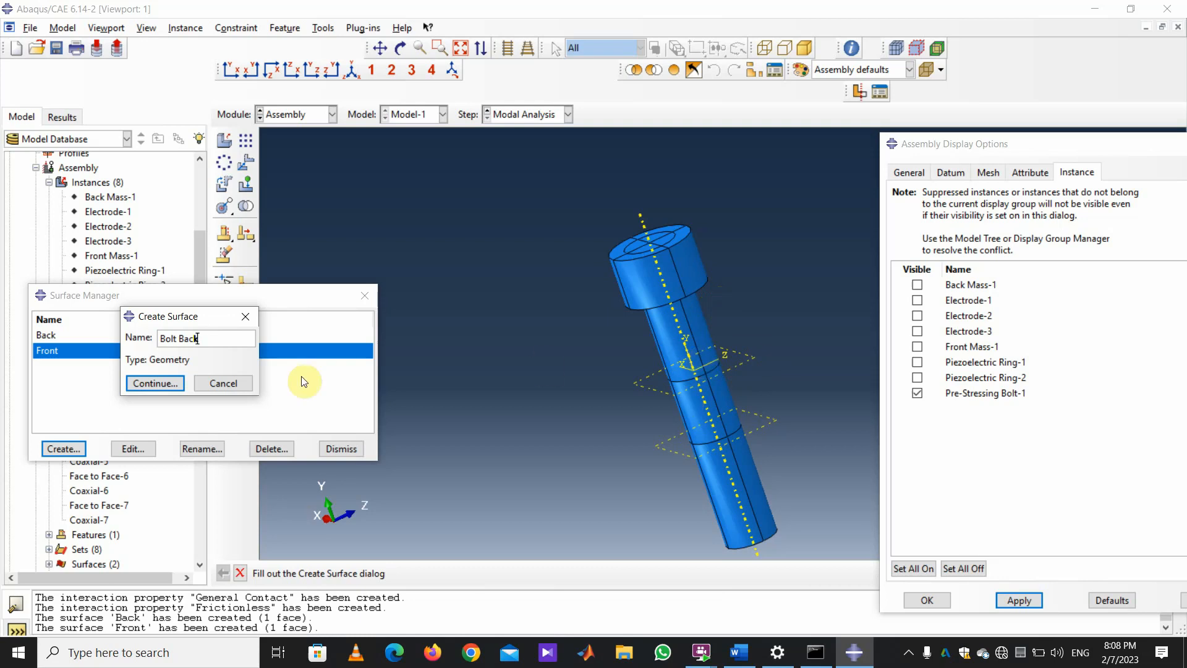
{"action": "left_click", "coordinate": [176, 383]}
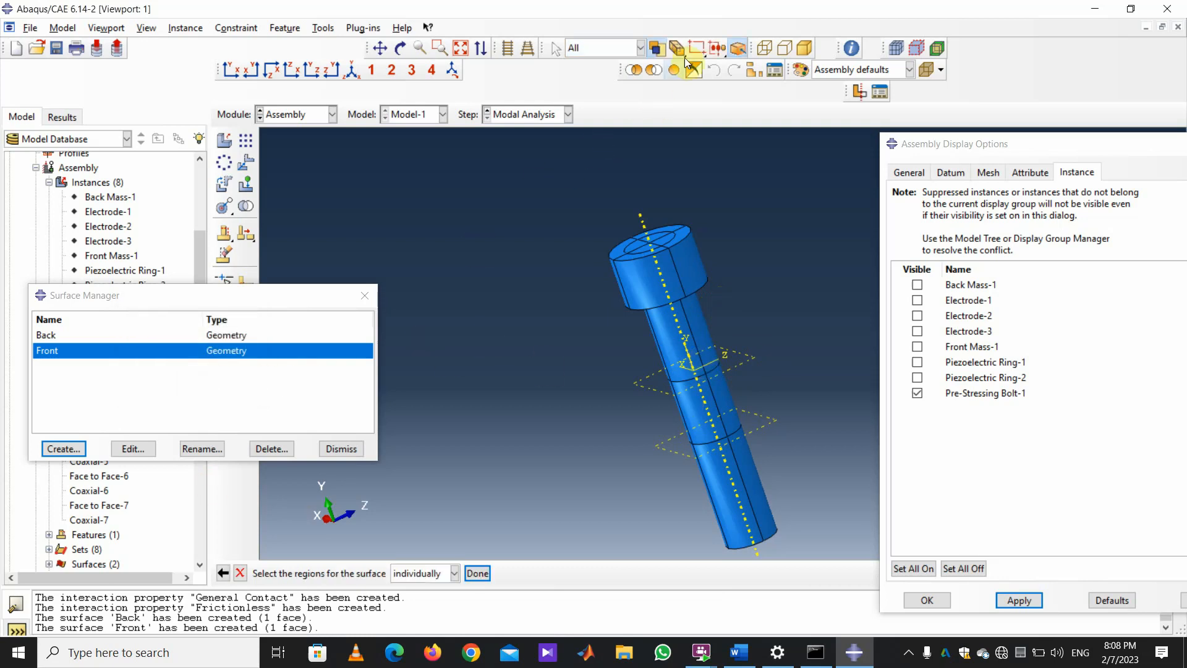
{"action": "left_click", "coordinate": [680, 52]}
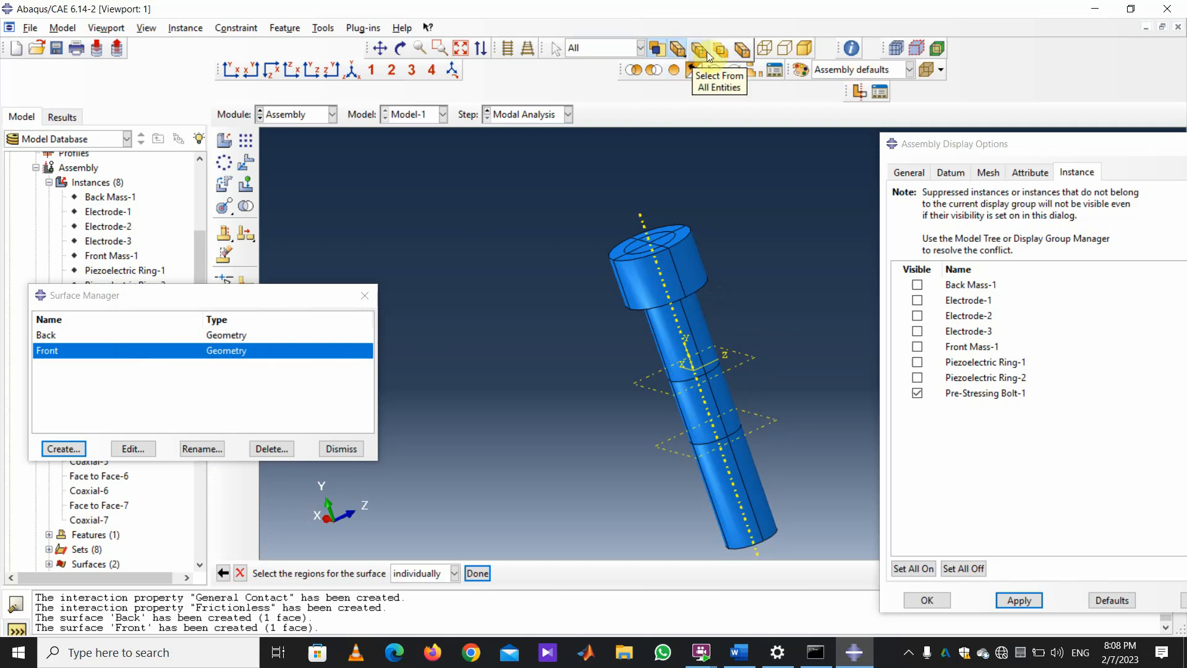
{"action": "left_click", "coordinate": [740, 53]}
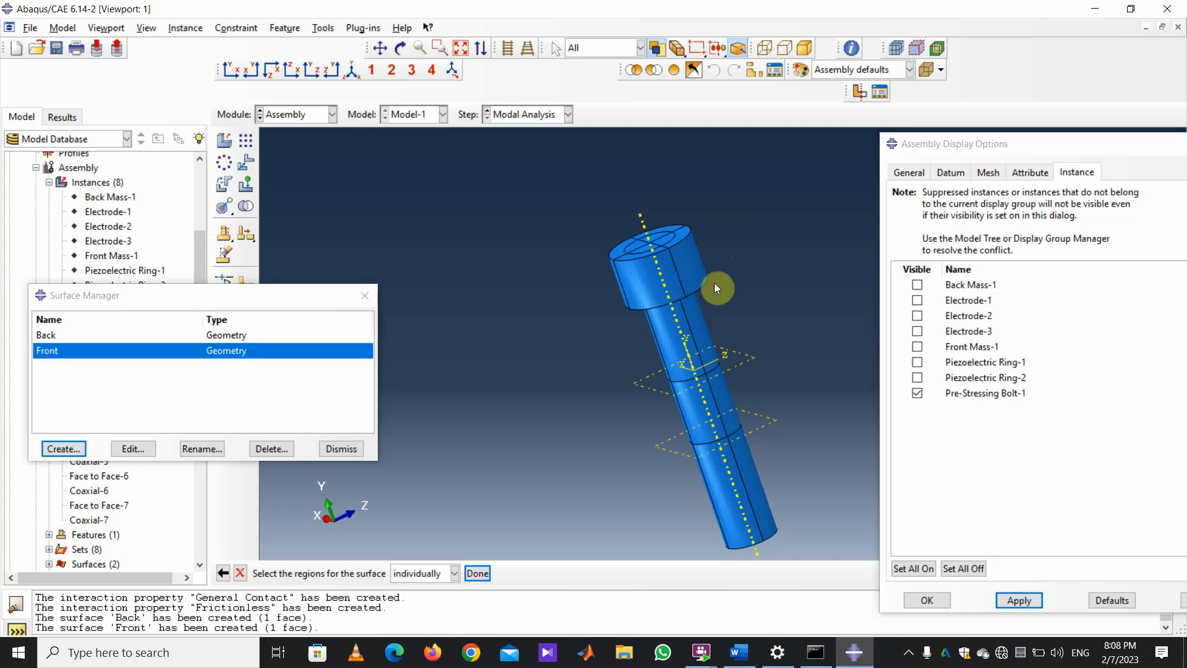
{"action": "left_click", "coordinate": [695, 320]}
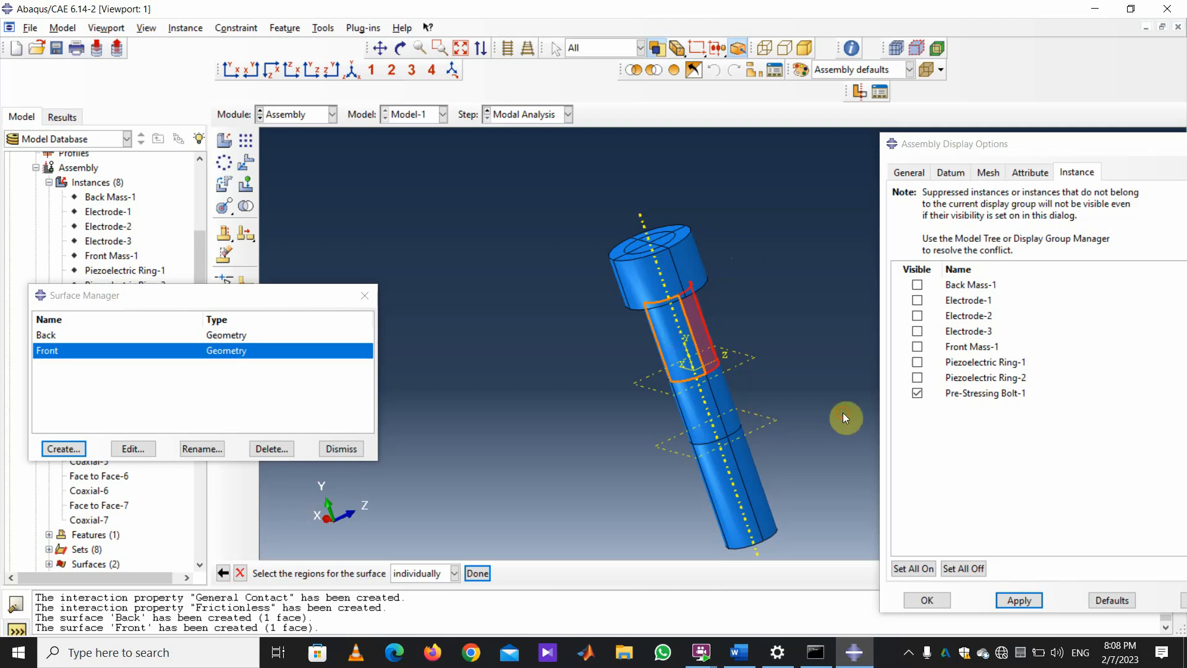
Add the remaining shaft faces beside the head to finish the four-face Bolt Back surface.
{"action": "left_click", "coordinate": [400, 48]}
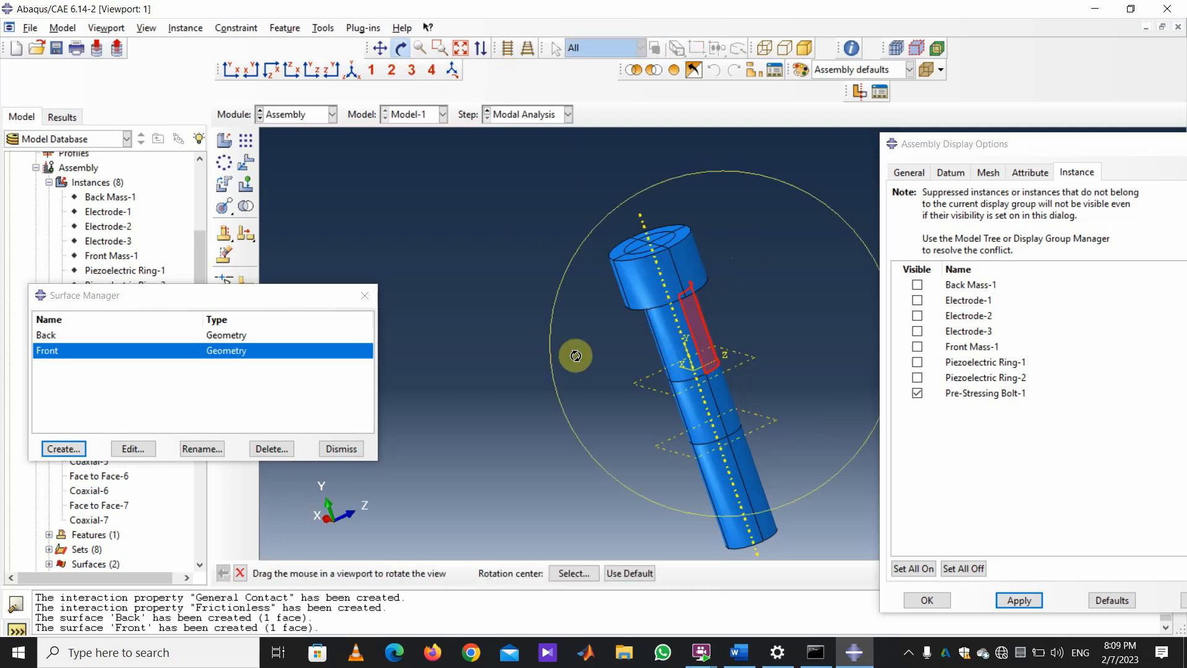
{"action": "mouse_move", "coordinate": [643, 368]}
{"action": "left_mouse_down"}
{"action": "mouse_move", "coordinate": [691, 335]}
{"action": "mouse_move", "coordinate": [894, 436]}
{"action": "left_mouse_up"}
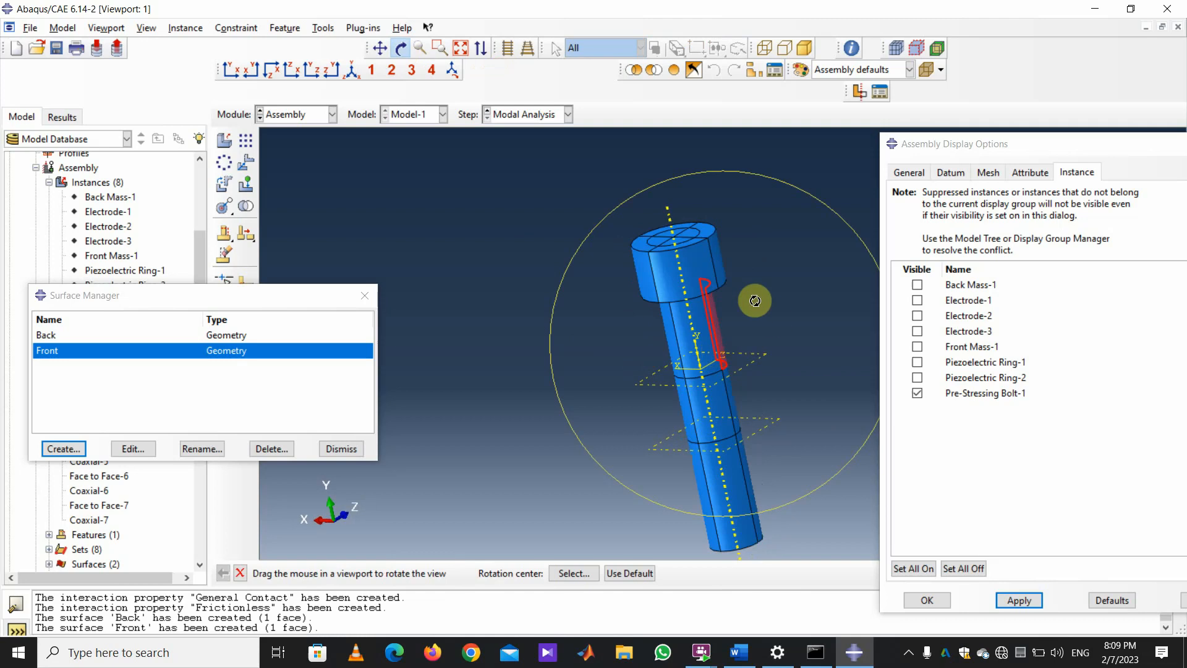
{"action": "left_click", "coordinate": [240, 573]}
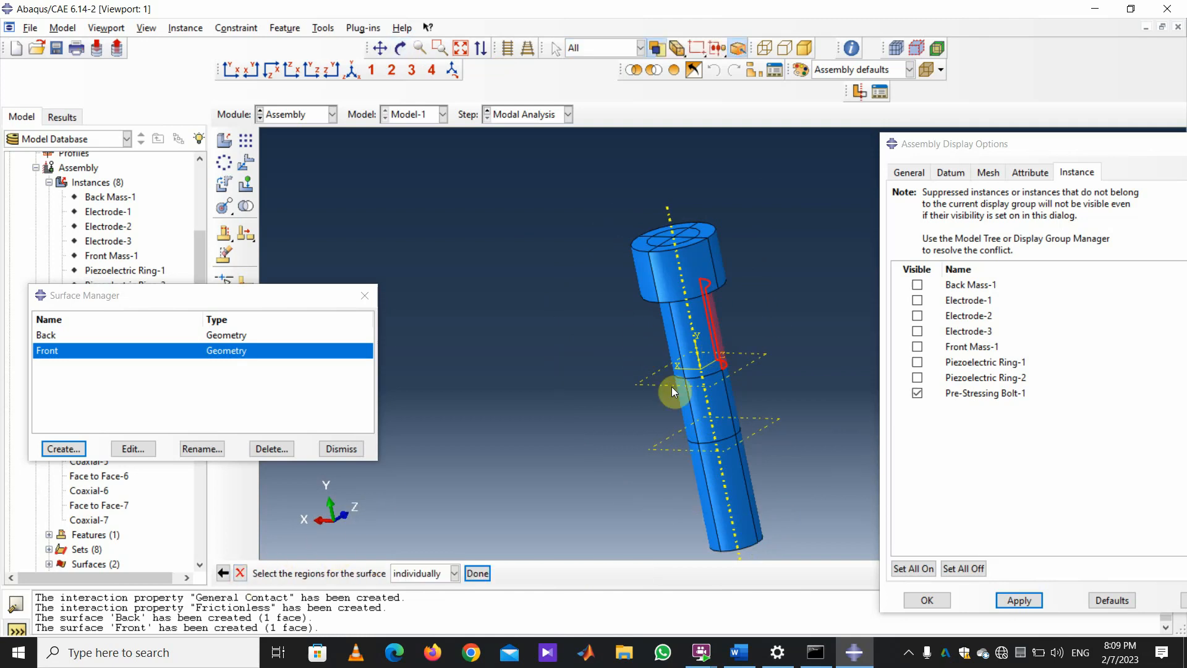
{"action": "left_click", "coordinate": [671, 328]}
{"action": "left_click", "coordinate": [663, 328], "text": "shift"}
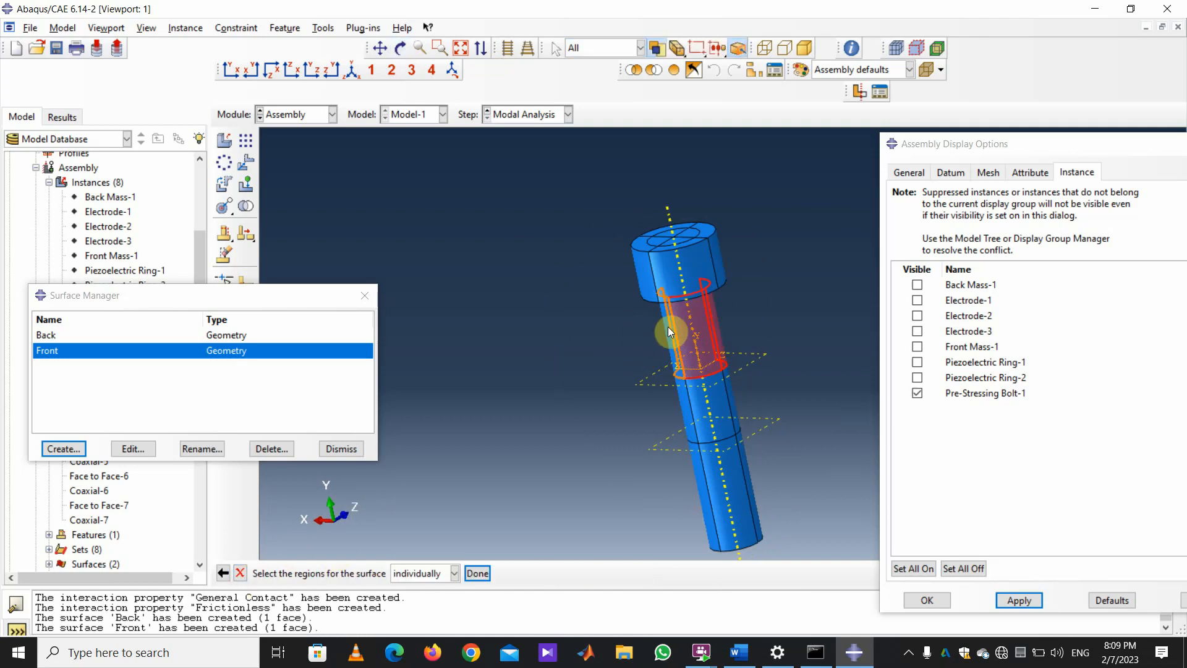
{"action": "left_click", "coordinate": [400, 48]}
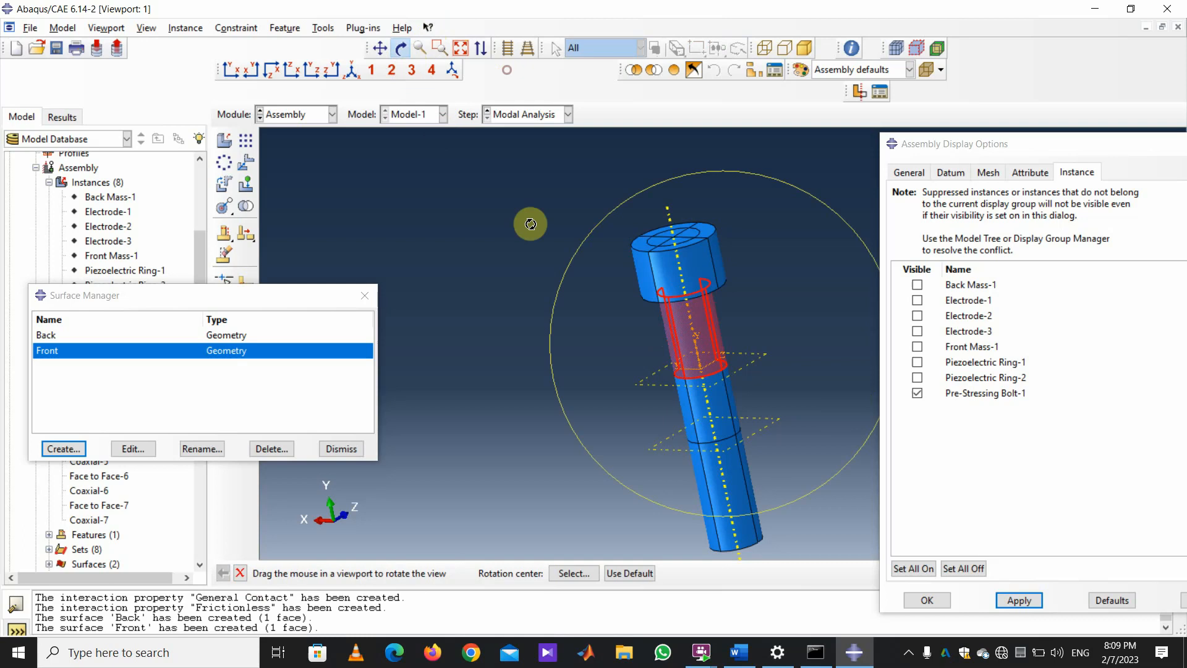
{"action": "mouse_move", "coordinate": [640, 304]}
{"action": "left_mouse_down"}
{"action": "mouse_move", "coordinate": [717, 297]}
{"action": "mouse_move", "coordinate": [907, 342]}
{"action": "mouse_move", "coordinate": [875, 348]}
{"action": "left_mouse_up"}
{"action": "mouse_move", "coordinate": [708, 346]}
{"action": "left_mouse_down"}
{"action": "mouse_move", "coordinate": [734, 382]}
{"action": "mouse_move", "coordinate": [715, 402]}
{"action": "left_mouse_up"}
{"action": "left_click", "coordinate": [241, 573]}
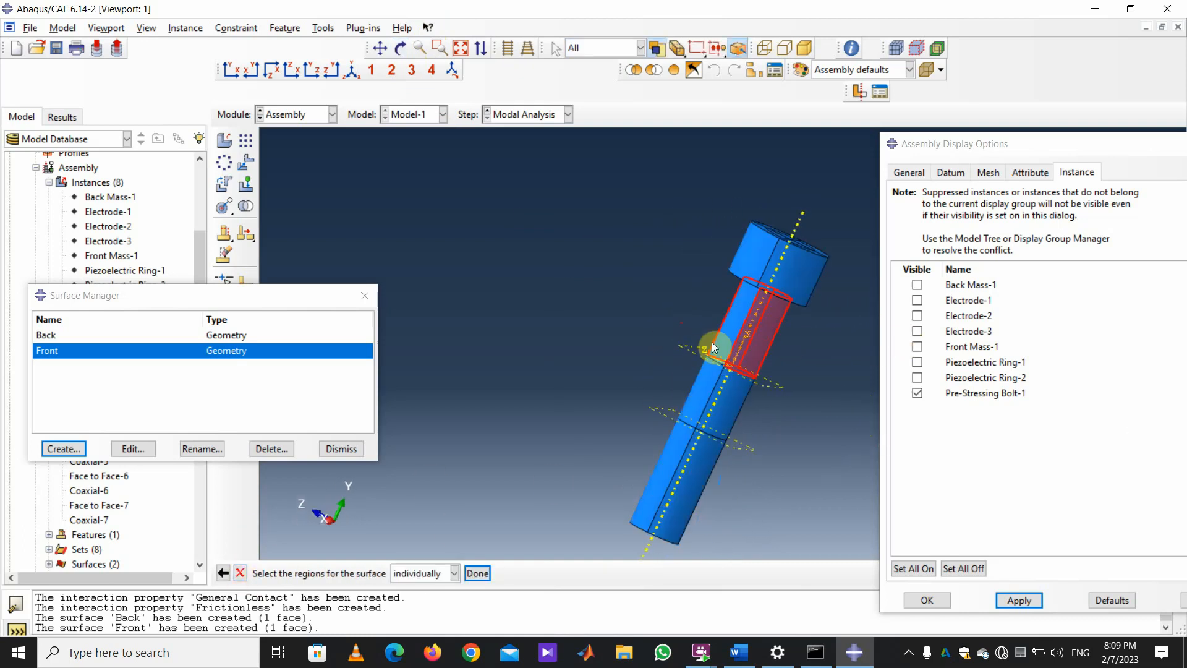
{"action": "left_click", "coordinate": [478, 574]}
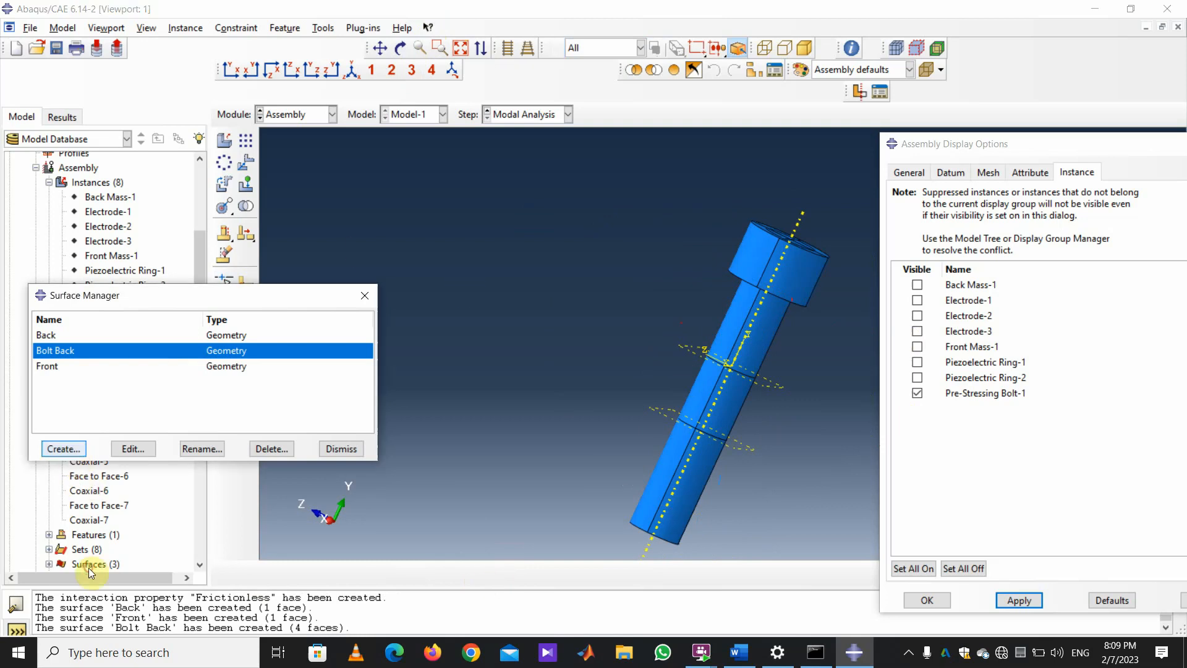
{"action": "left_click", "coordinate": [64, 448]}
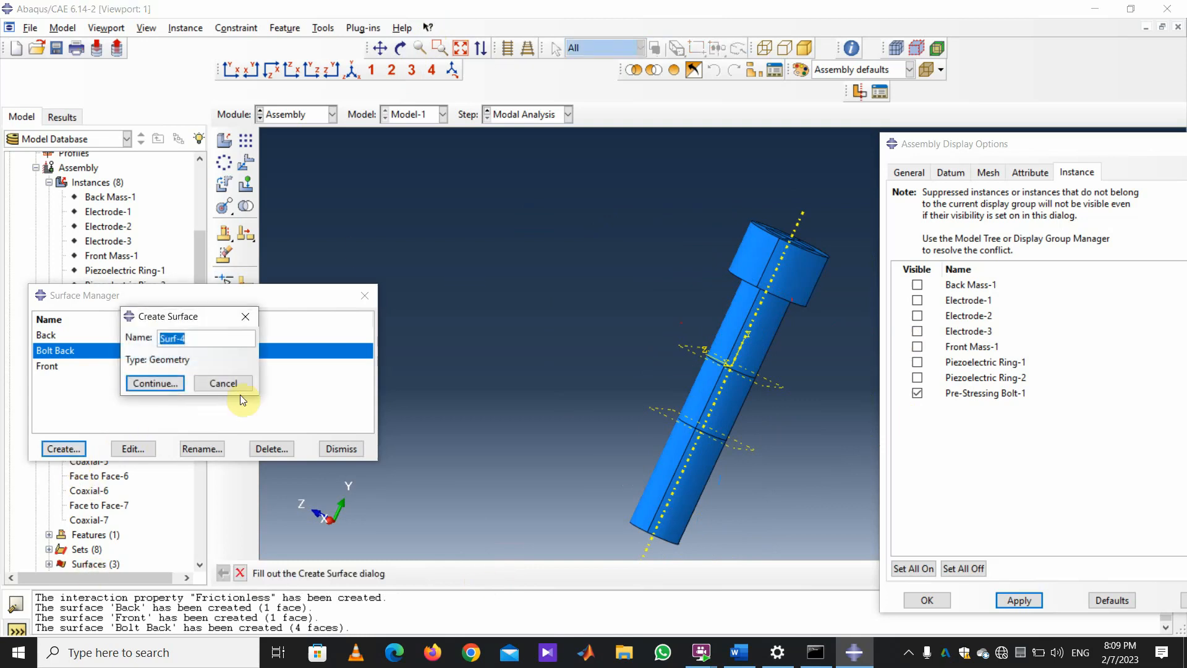
Name the surface 'Bolt Front' and select the four shaft faces at the bolt's far end.
{"action": "type", "text": "Bolt Front"}
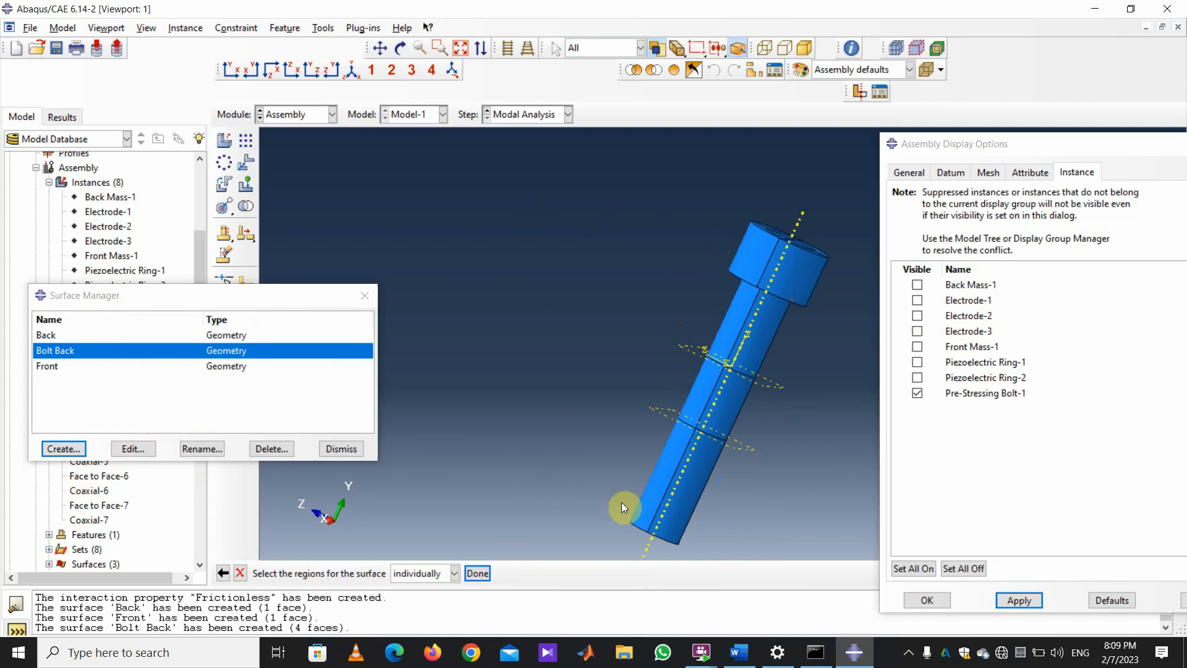
{"action": "left_click", "coordinate": [665, 507]}
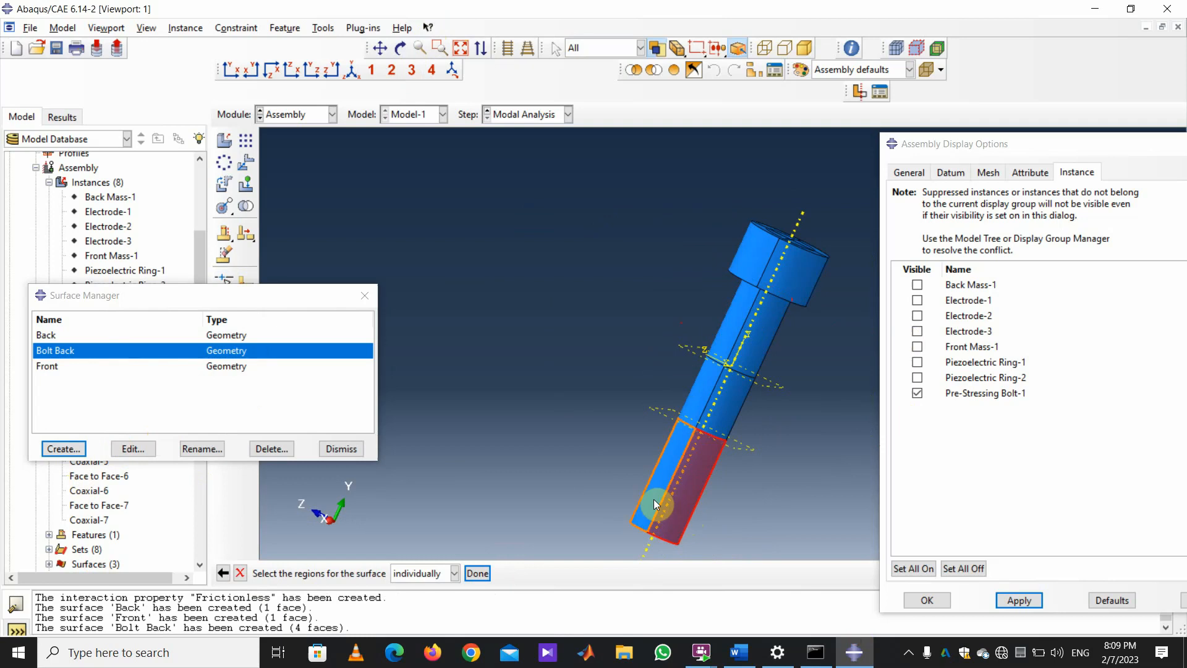
{"action": "left_click", "coordinate": [656, 503]}
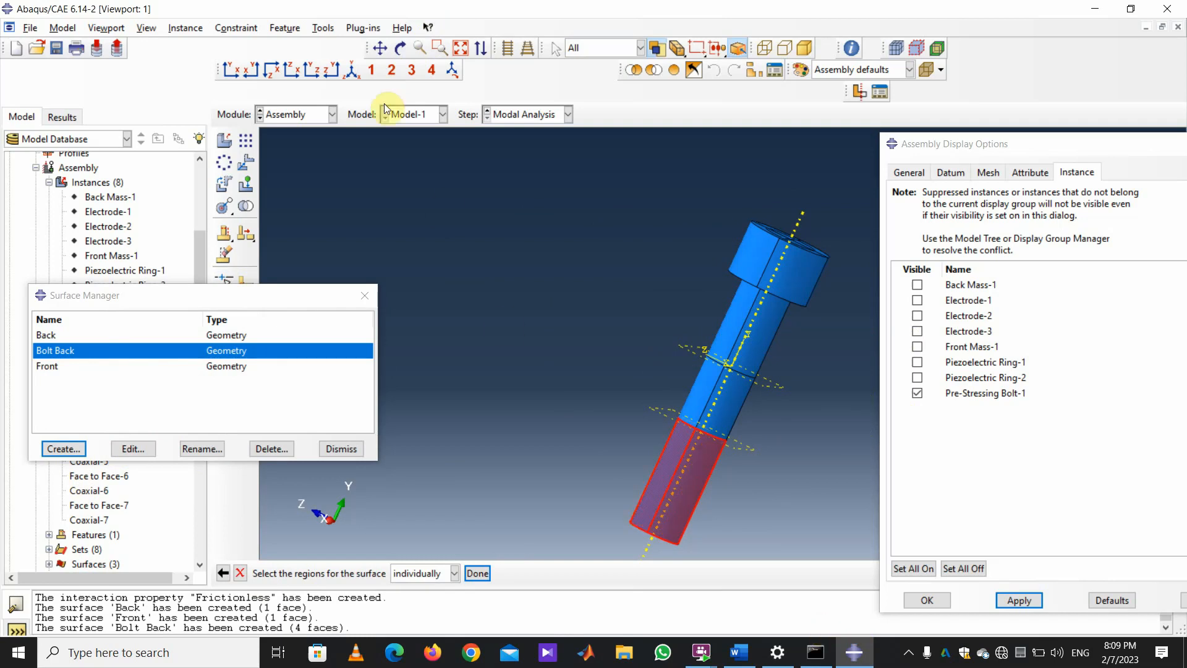
{"action": "left_click", "coordinate": [400, 49]}
{"action": "mouse_move", "coordinate": [698, 446]}
{"action": "left_mouse_down"}
{"action": "mouse_move", "coordinate": [825, 408]}
{"action": "mouse_move", "coordinate": [787, 248]}
{"action": "left_mouse_up"}
{"action": "left_click_drag", "start_coordinate": [792, 394], "coordinate": [636, 371]}
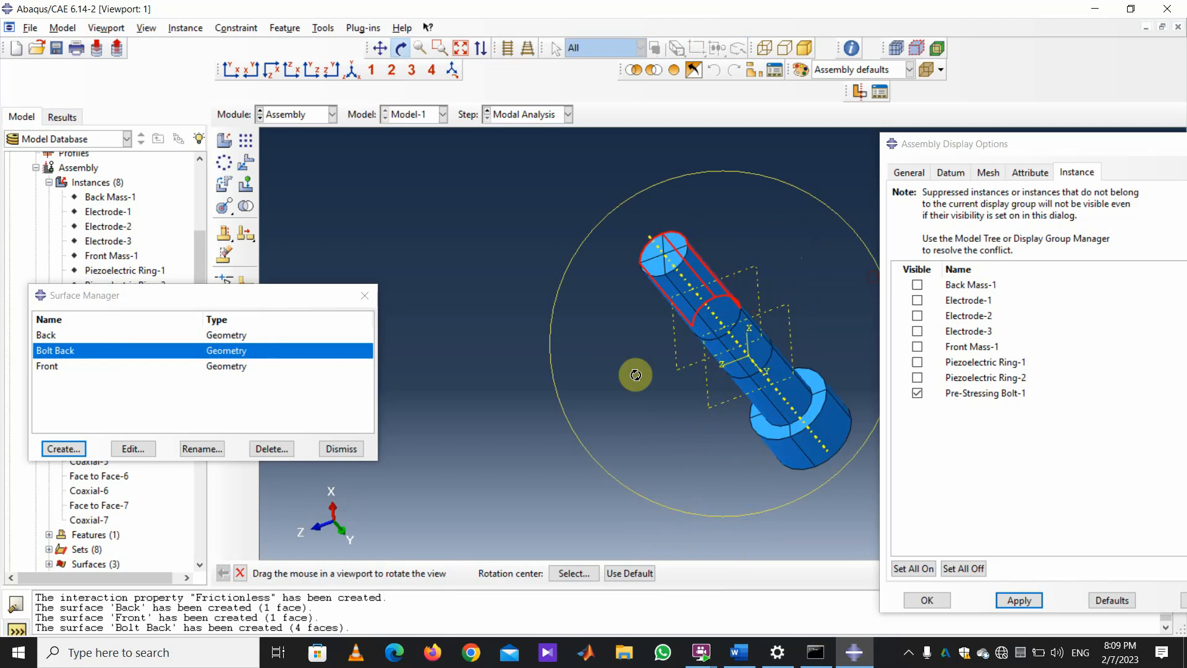
{"action": "left_click", "coordinate": [240, 573]}
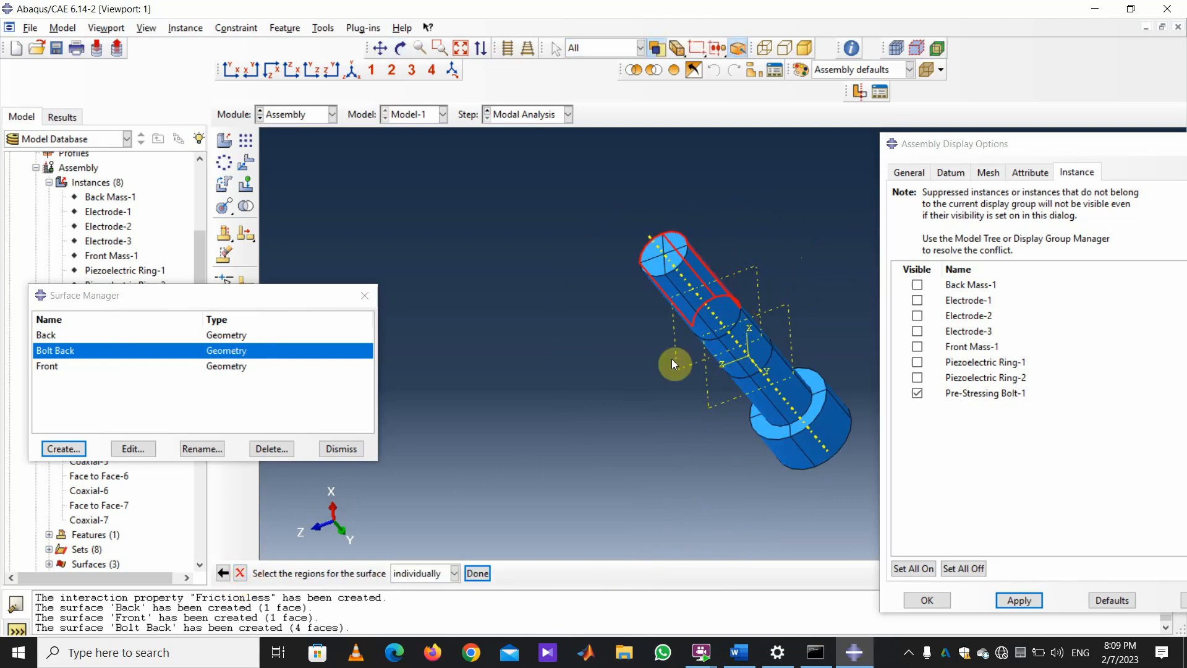
{"action": "left_click", "coordinate": [703, 297]}
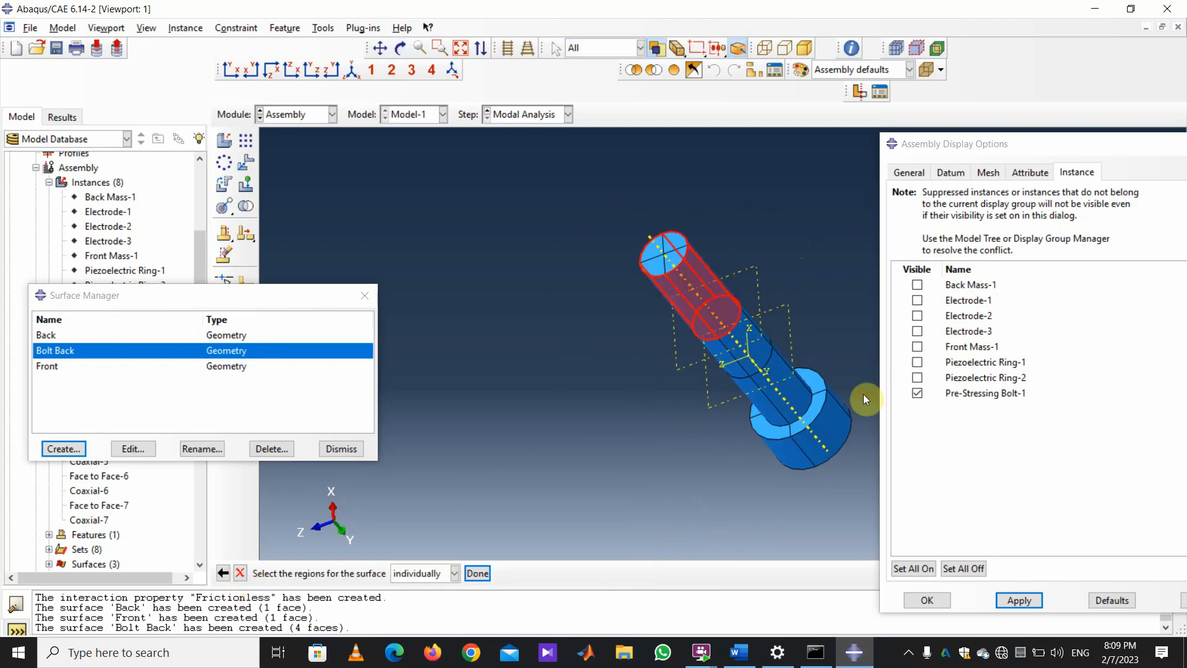
{"action": "middle_click", "coordinate": [520, 540]}
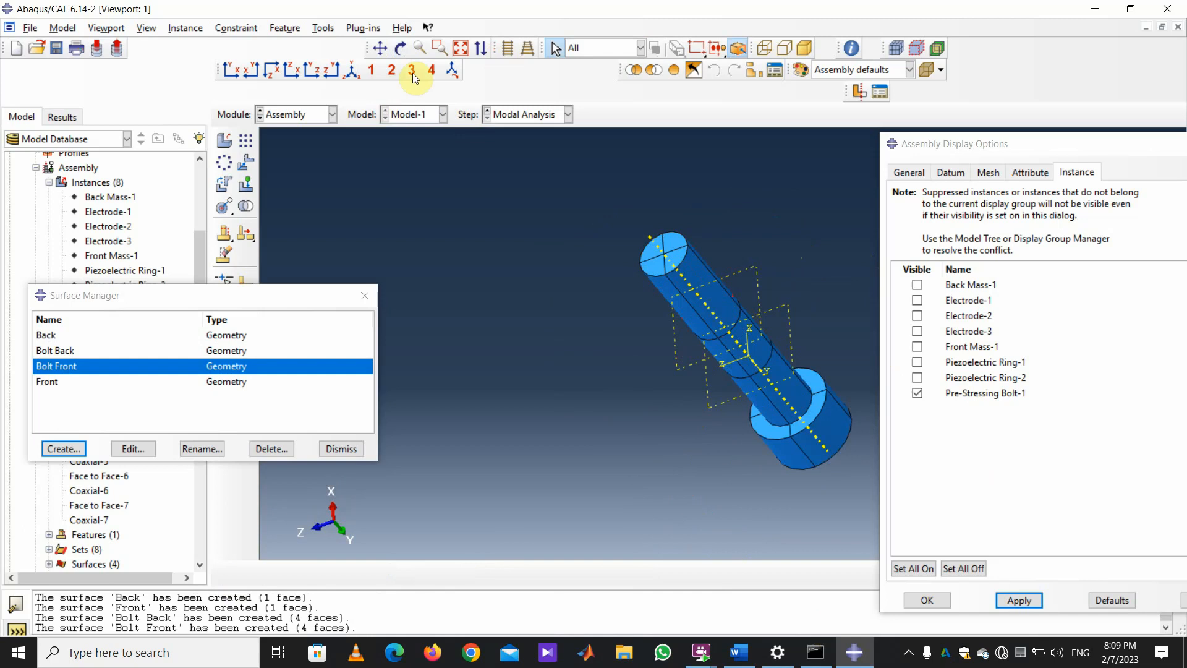
{"action": "left_click", "coordinate": [401, 48]}
{"action": "mouse_move", "coordinate": [696, 197]}
{"action": "left_mouse_down"}
{"action": "mouse_move", "coordinate": [777, 450]}
{"action": "mouse_move", "coordinate": [862, 483]}
{"action": "mouse_move", "coordinate": [810, 258]}
{"action": "mouse_move", "coordinate": [814, 347]}
{"action": "mouse_move", "coordinate": [1020, 458]}
{"action": "mouse_move", "coordinate": [818, 341]}
{"action": "left_mouse_up"}
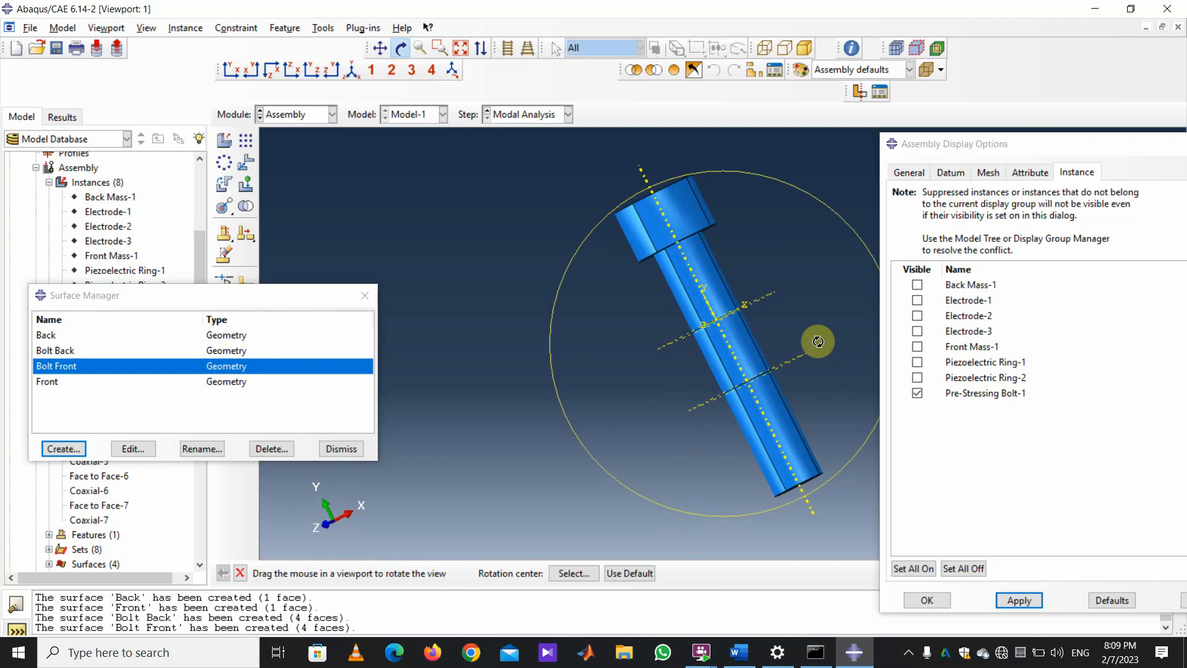
Show all assembly instances again and close the display options and Surface Manager.
{"action": "left_click", "coordinate": [914, 568]}
{"action": "left_click", "coordinate": [1018, 600]}
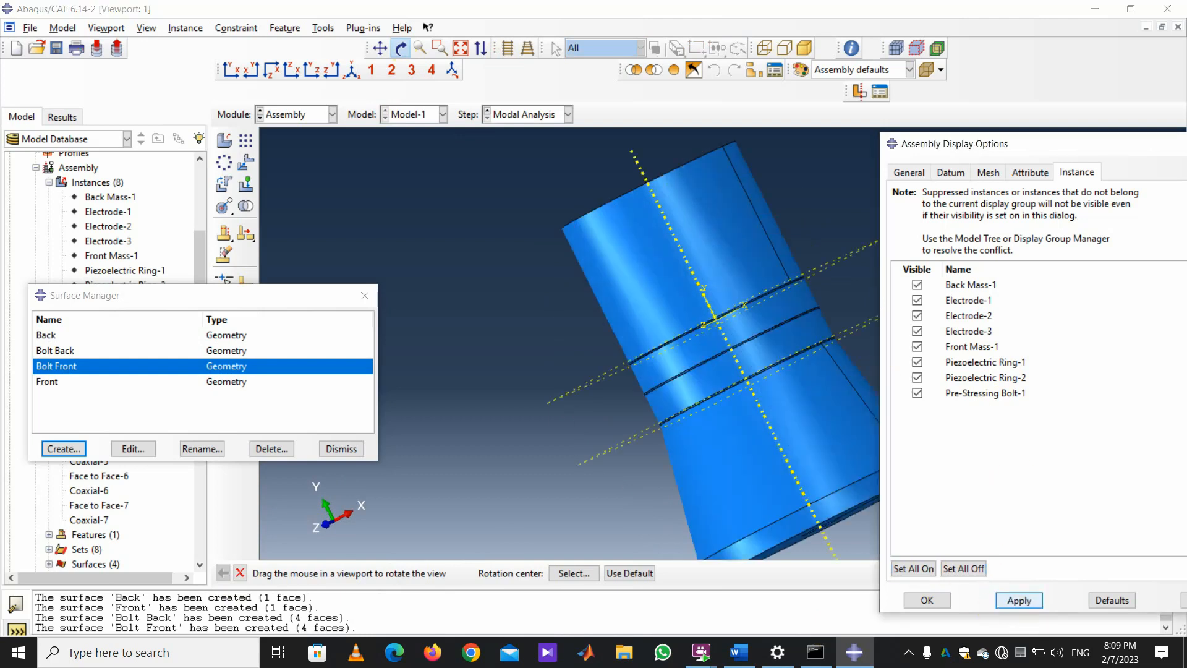
{"action": "scroll", "coordinate": [851, 428], "scroll_direction": "down", "scroll_amount": 4}
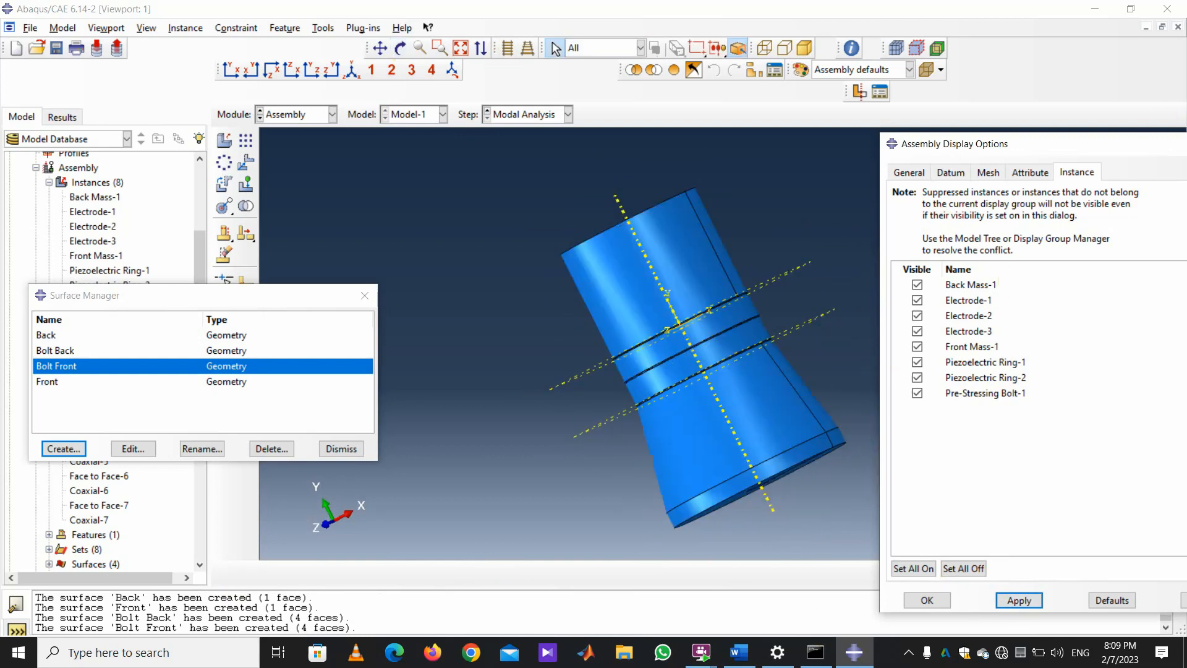
{"action": "left_click_drag", "start_coordinate": [1139, 149], "coordinate": [1020, 171]}
{"action": "left_click", "coordinate": [1119, 166]}
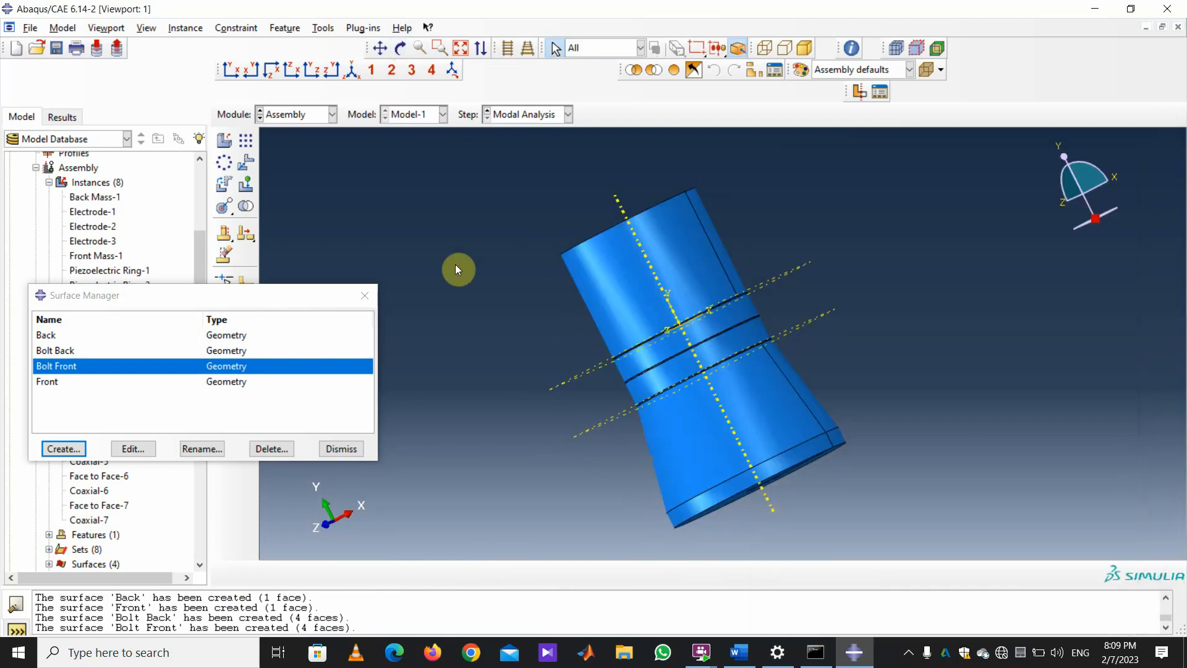
{"action": "left_click", "coordinate": [373, 298]}
Switch to the Interaction module and begin a new interaction.
{"action": "left_click", "coordinate": [329, 114]}
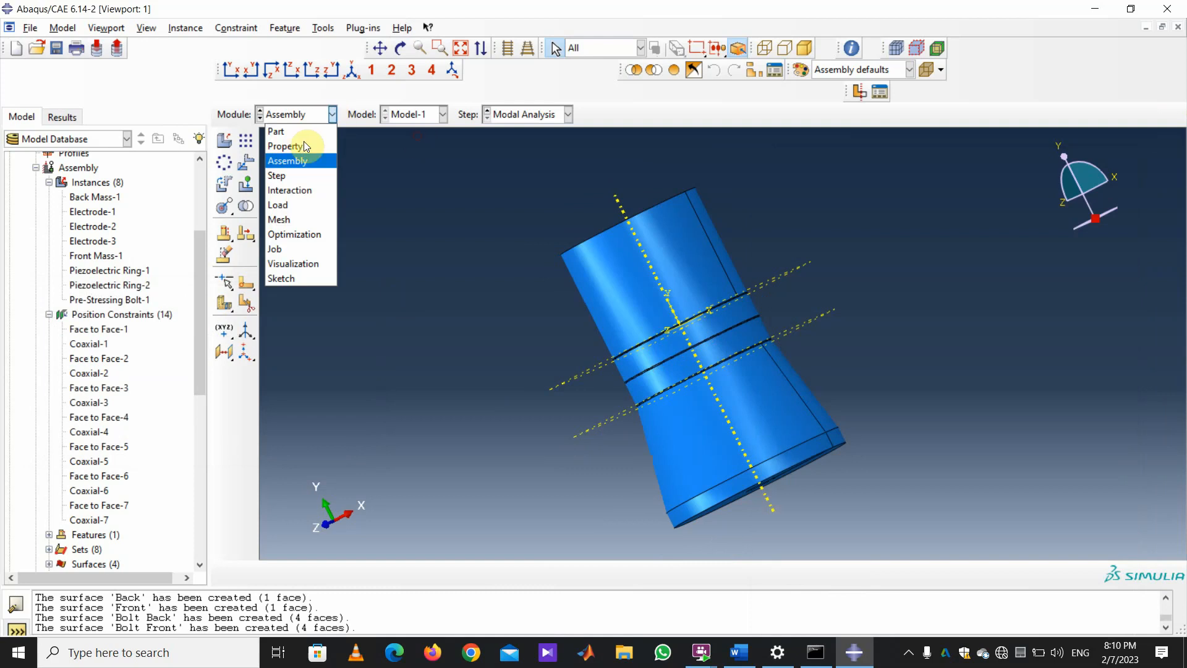
{"action": "left_click", "coordinate": [302, 188]}
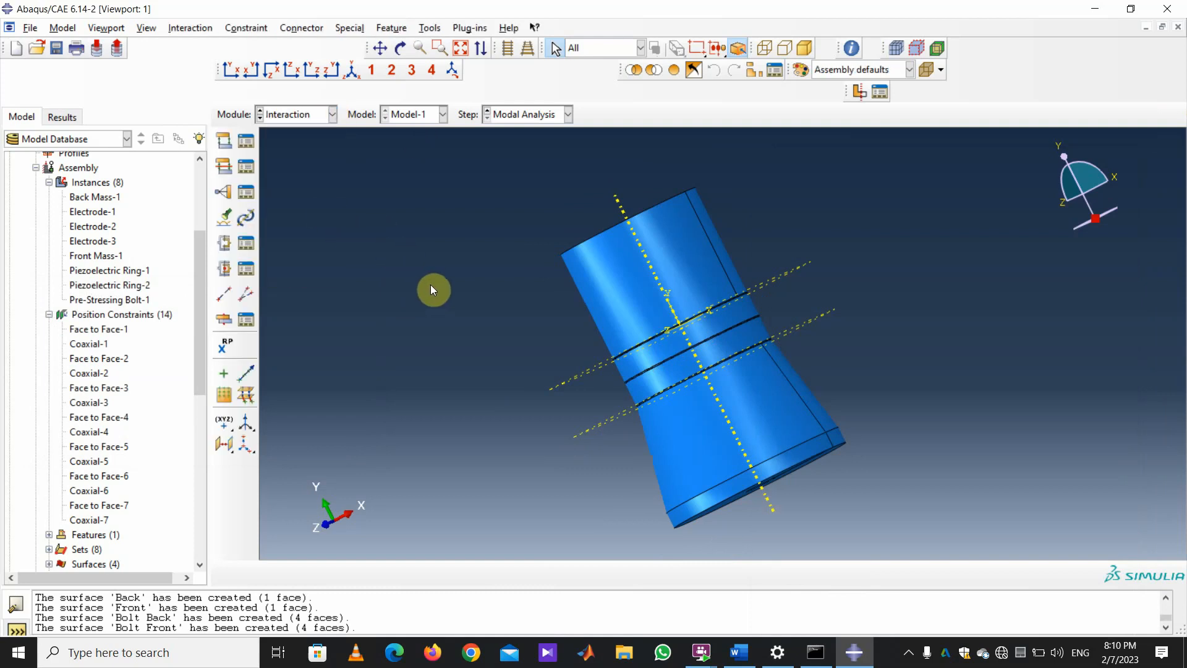
{"action": "left_click", "coordinate": [224, 141]}
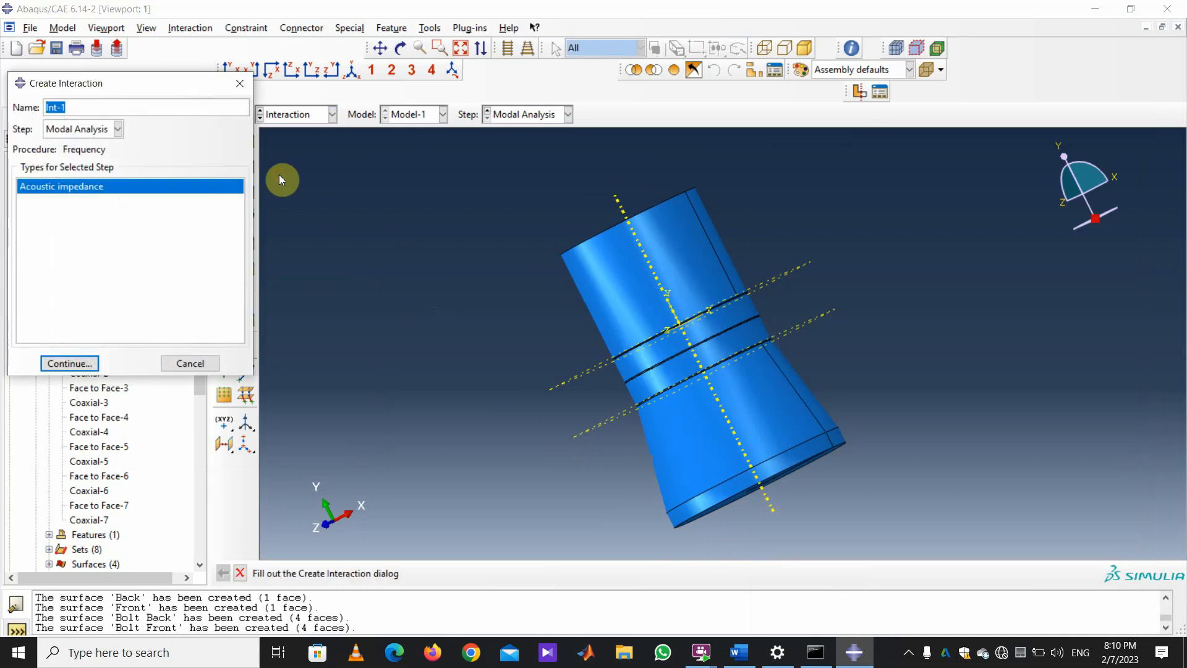
Create general contact Int-1 in the Initial step and bring up its excluded surface pairs.
{"action": "left_click", "coordinate": [117, 128]}
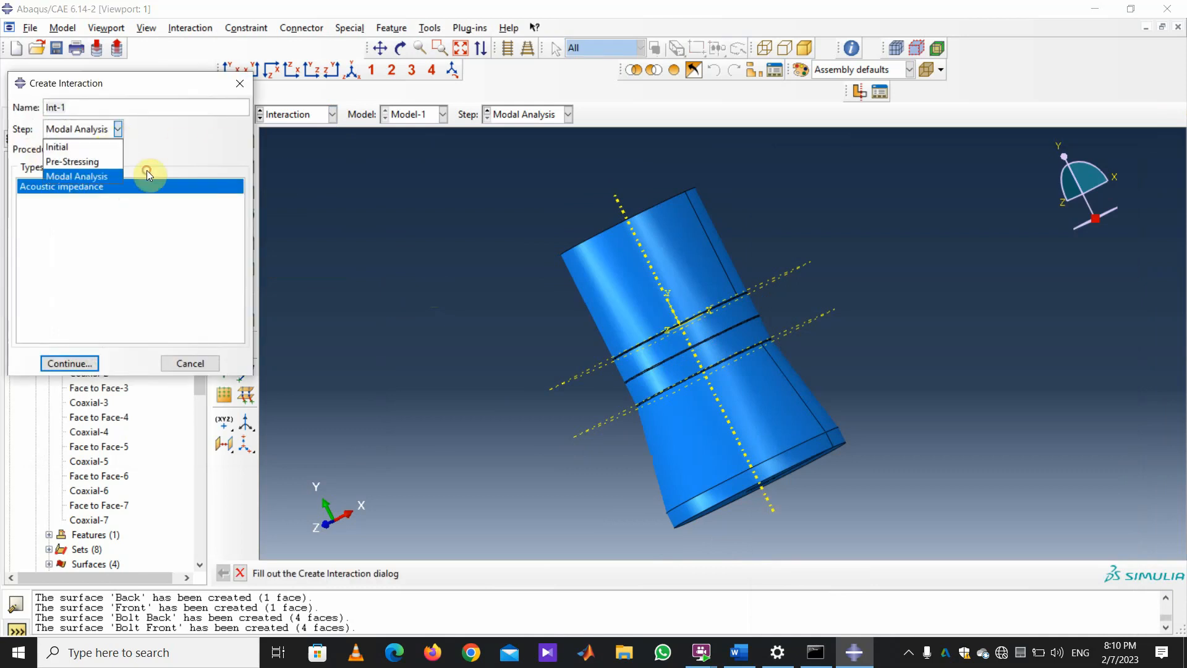
{"action": "left_click", "coordinate": [104, 147]}
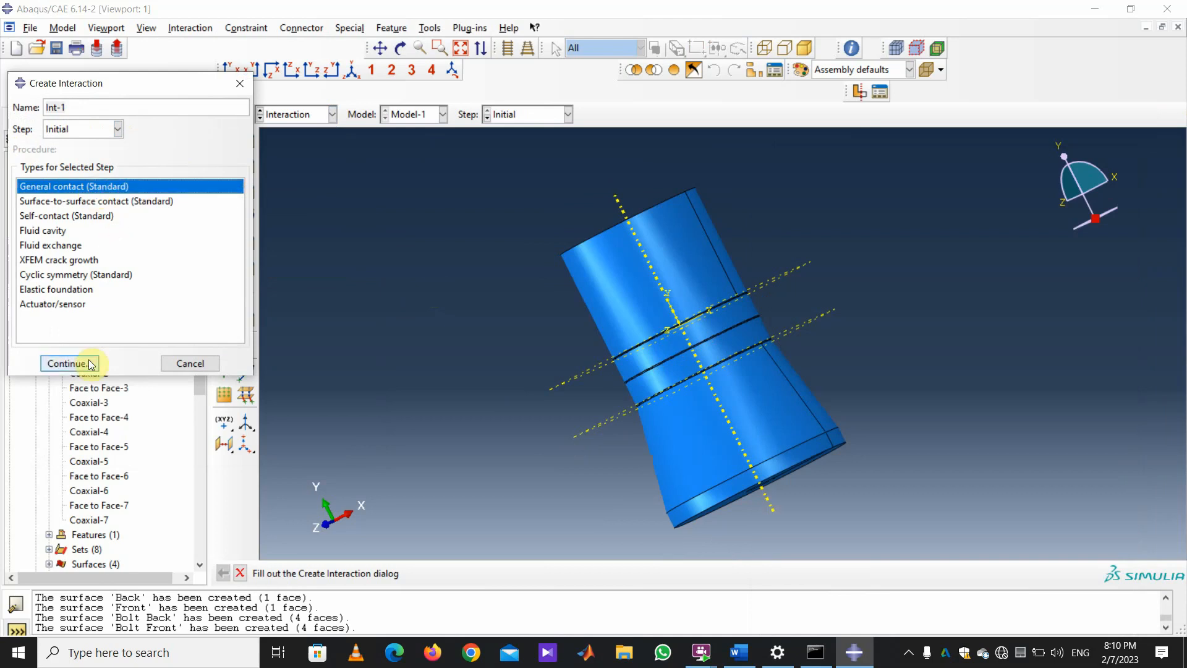
{"action": "left_click", "coordinate": [70, 363]}
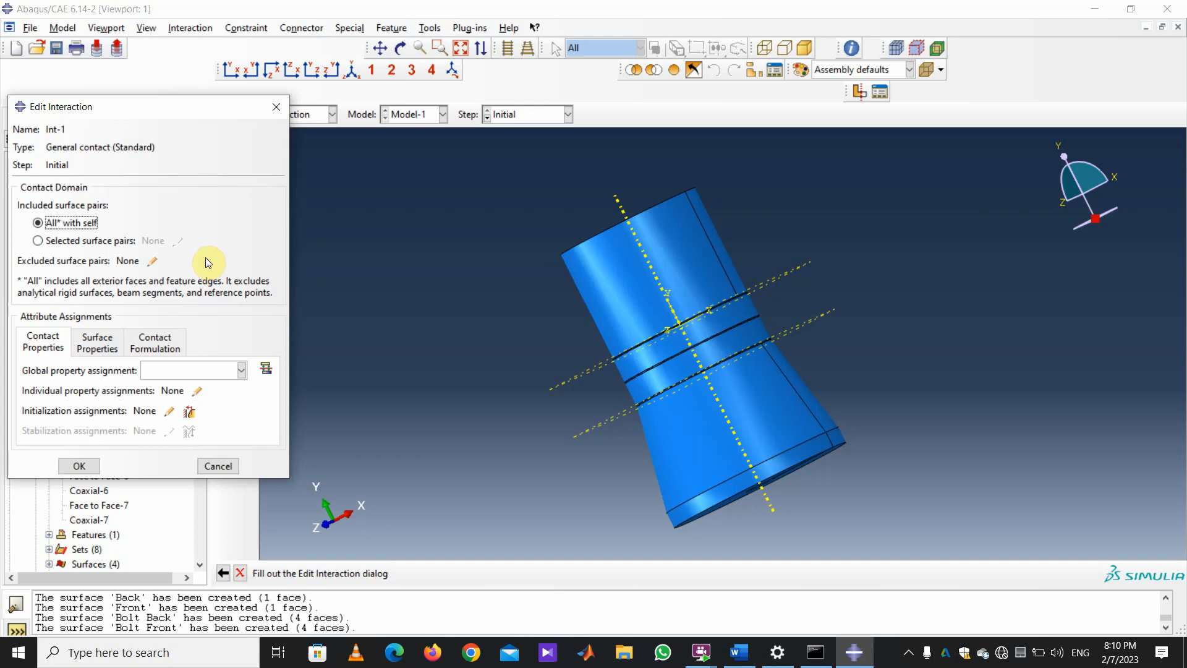
{"action": "left_click", "coordinate": [152, 261]}
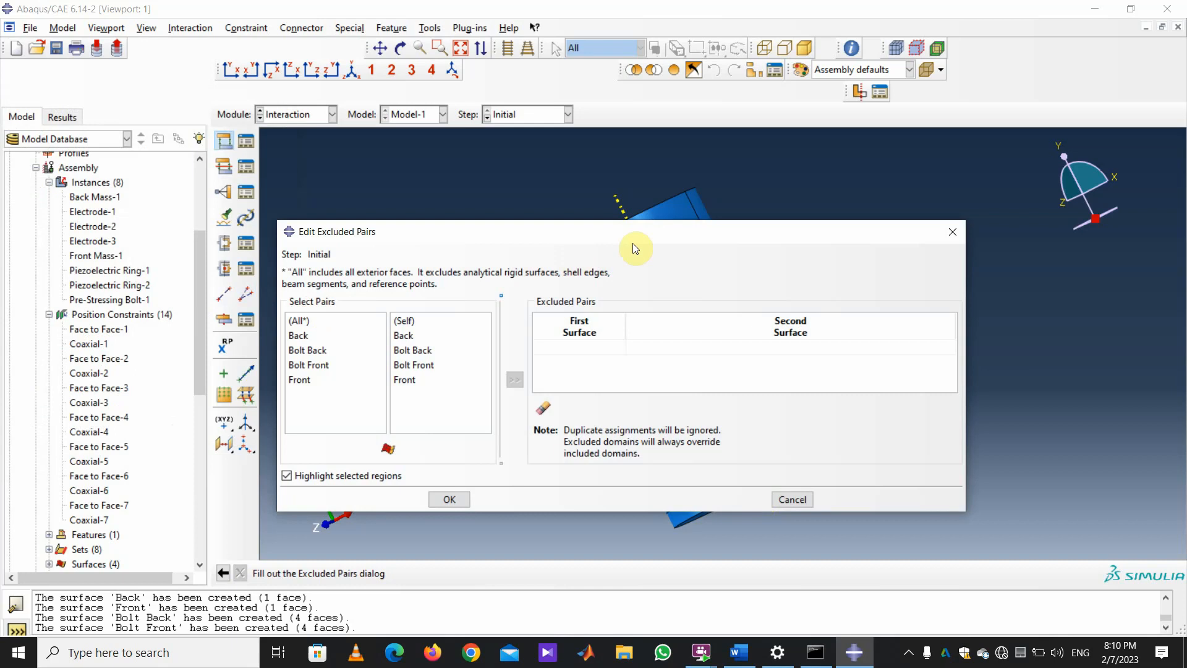
Add Front / Bolt Front as an excluded surface pair and confirm it.
{"action": "left_click_drag", "start_coordinate": [632, 243], "coordinate": [370, 147]}
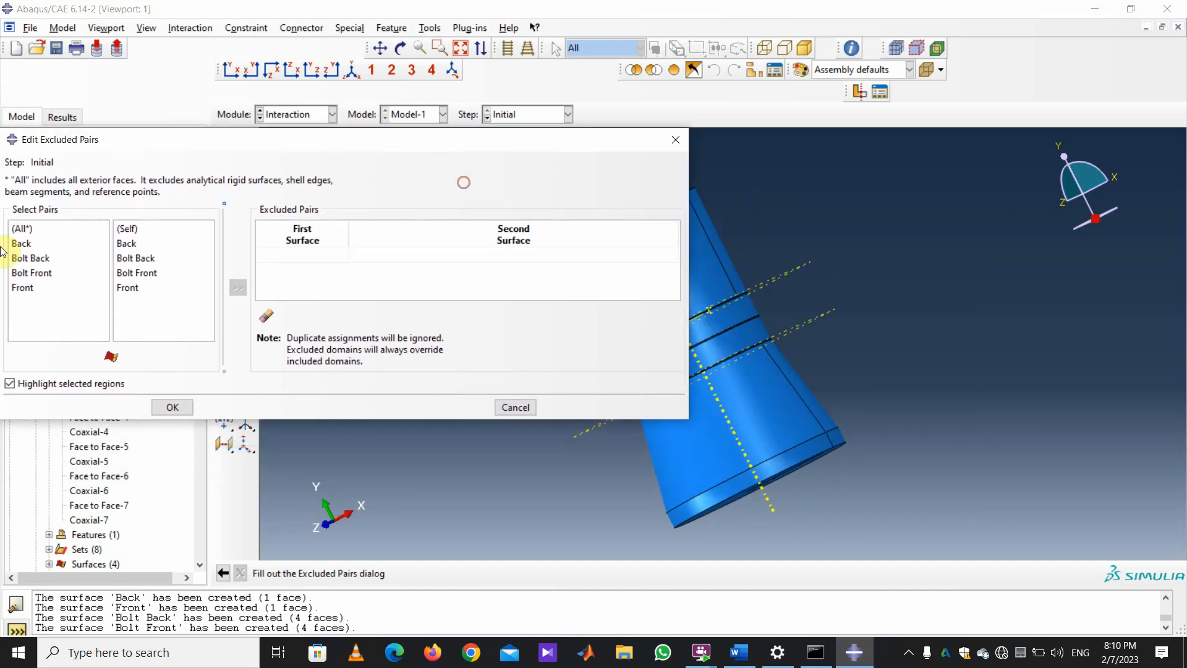
{"action": "left_click", "coordinate": [24, 288]}
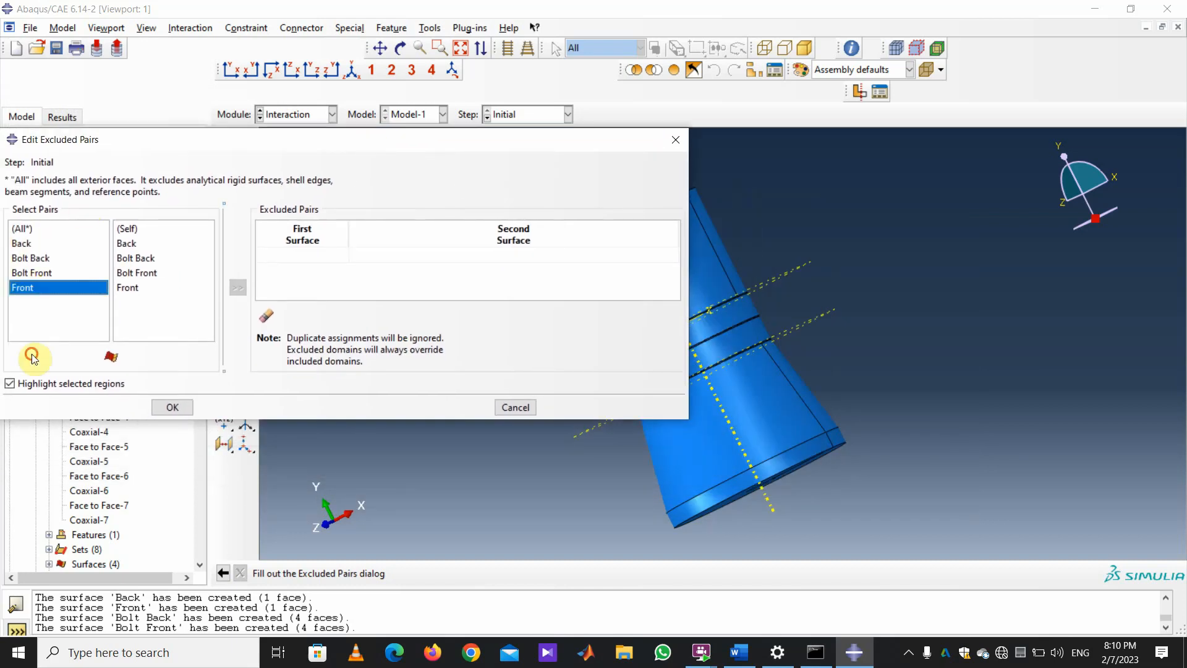
{"action": "left_click", "coordinate": [134, 274]}
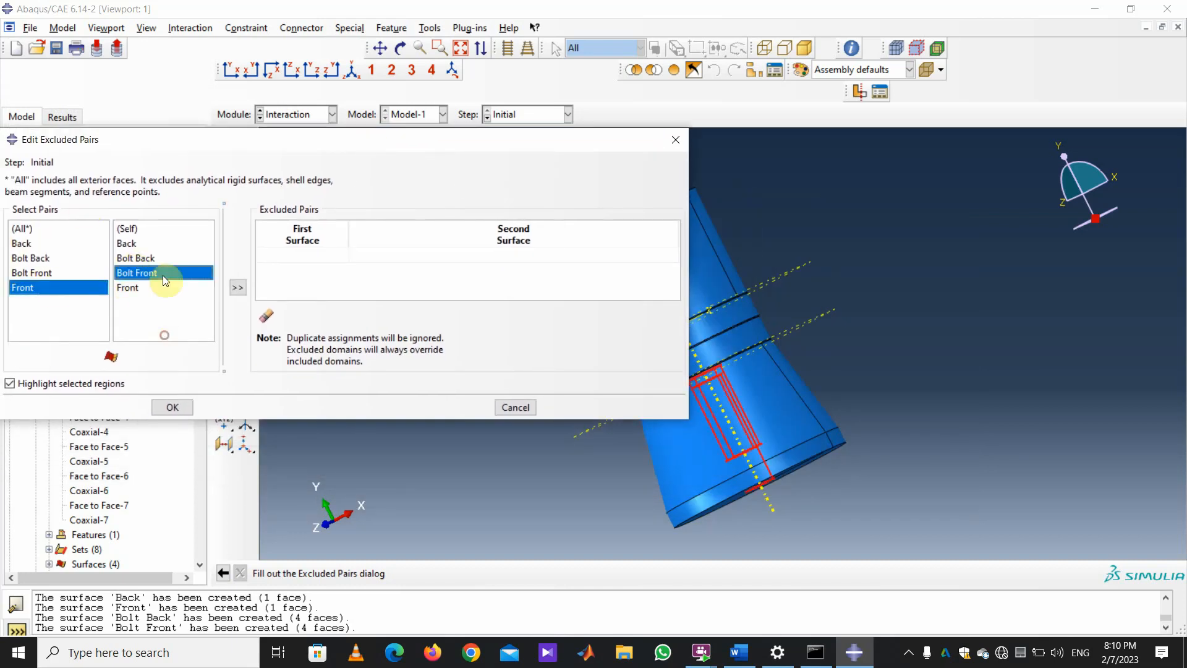
{"action": "left_click", "coordinate": [240, 288]}
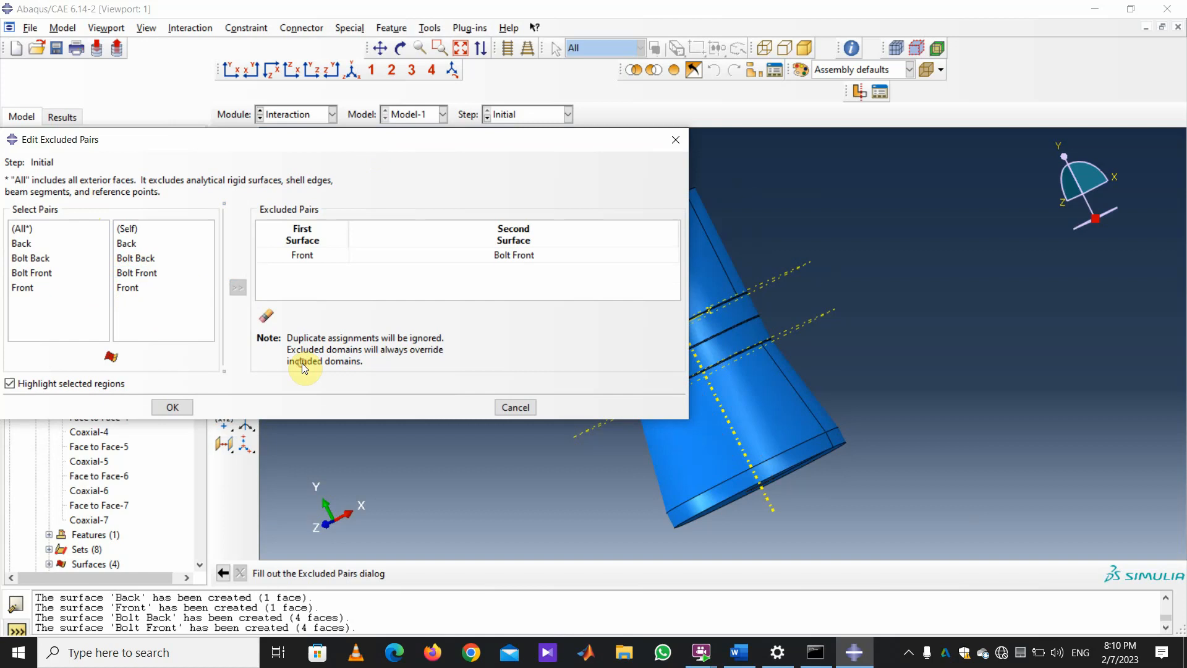
{"action": "left_click", "coordinate": [166, 408]}
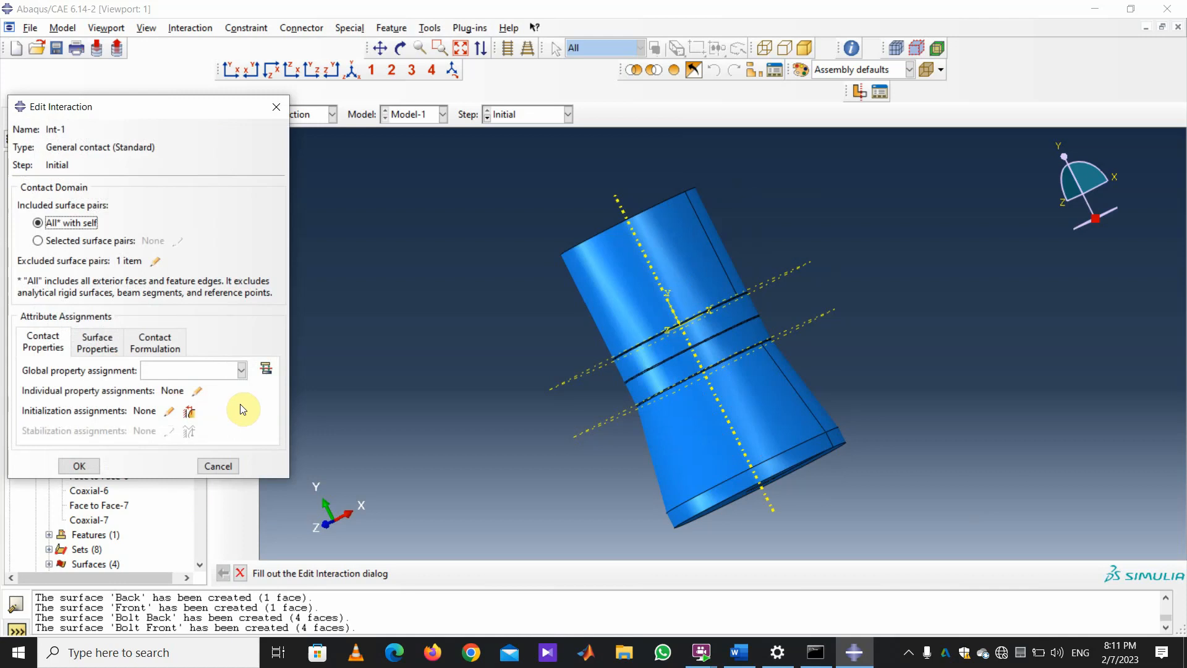
Assign Frictionless to the Back / Bolt Back surface pair, then reopen the assignments to verify.
{"action": "left_click", "coordinate": [197, 392]}
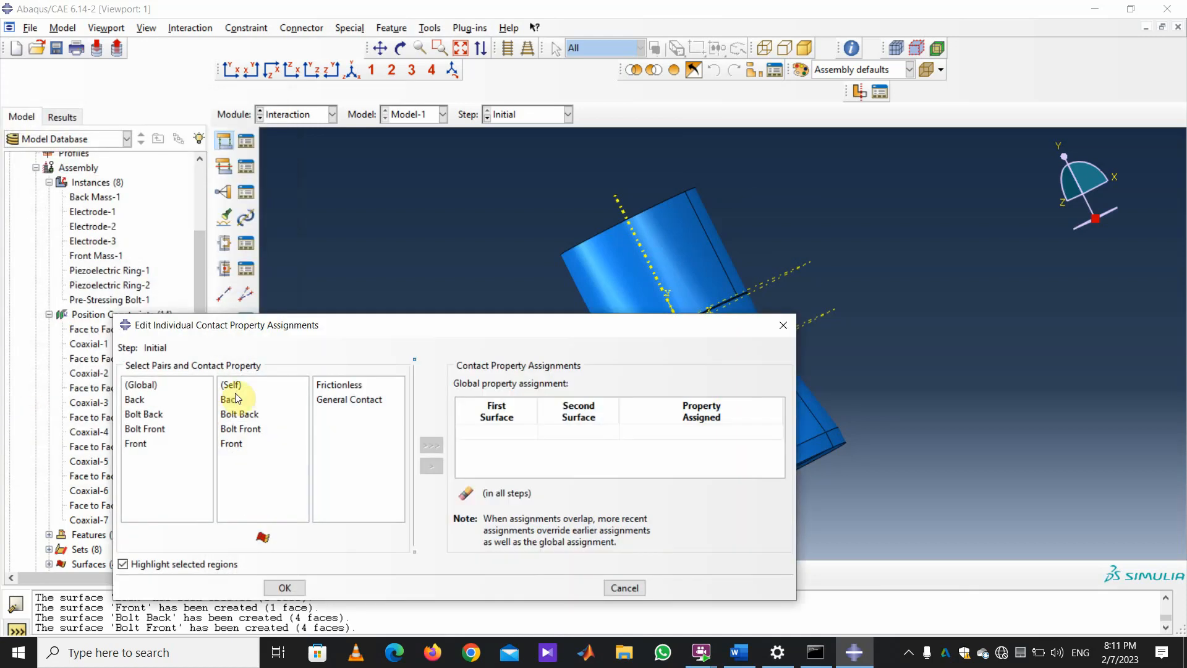
{"action": "left_click", "coordinate": [239, 414]}
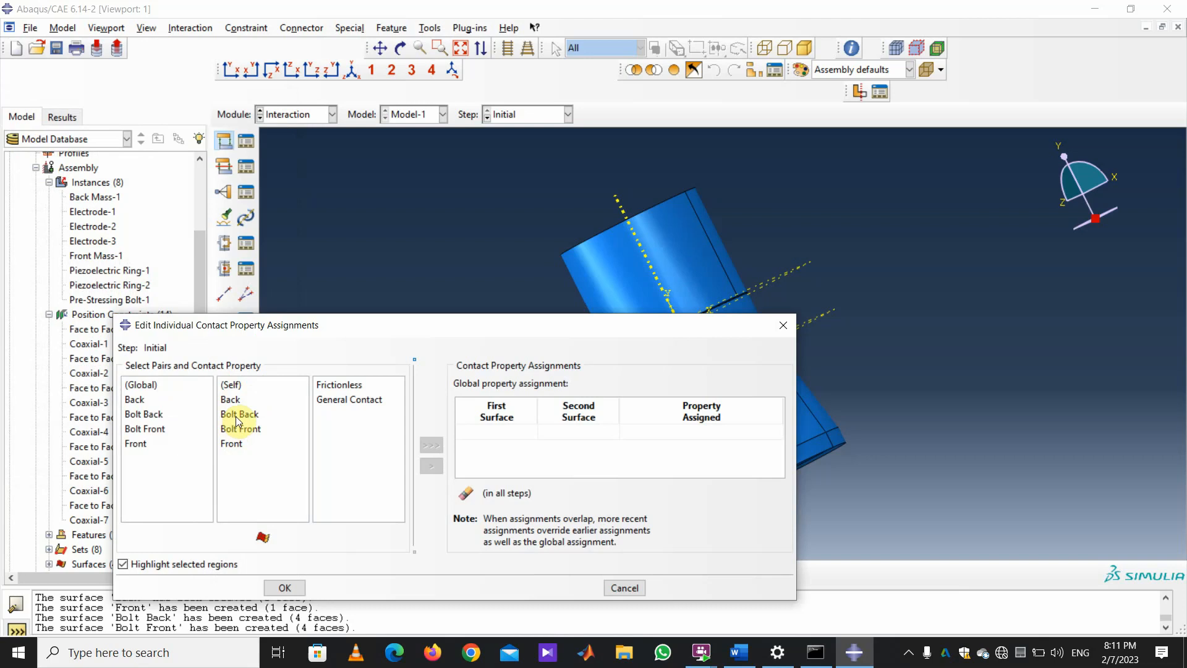
{"action": "left_click", "coordinate": [138, 406]}
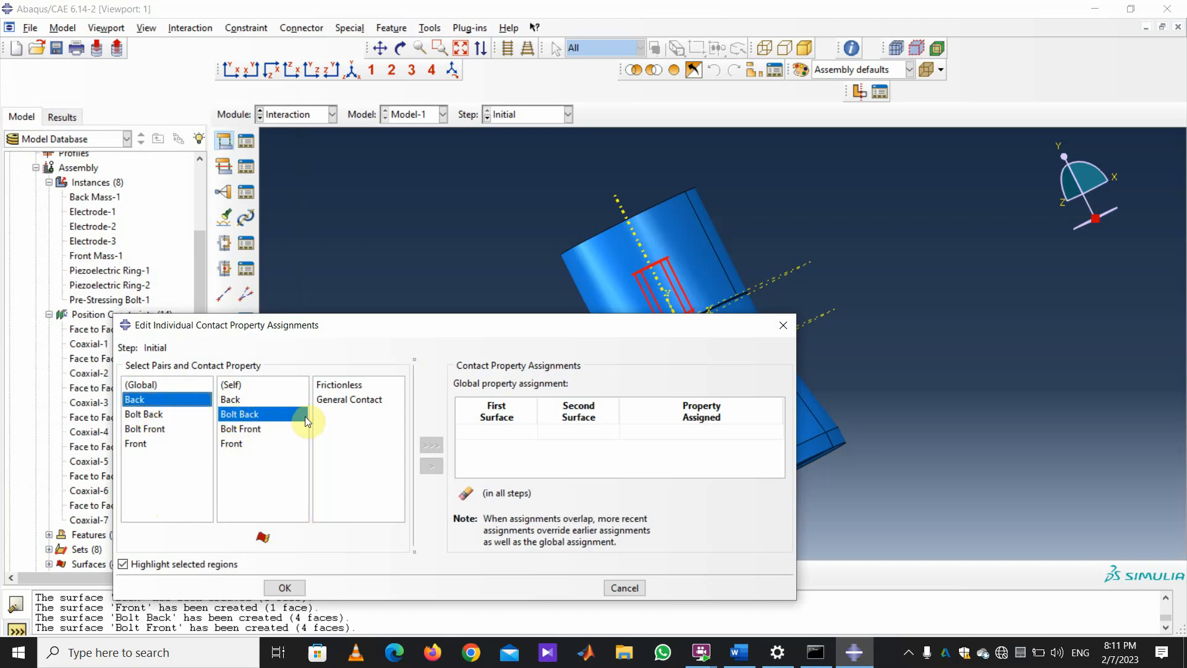
{"action": "left_click", "coordinate": [340, 387]}
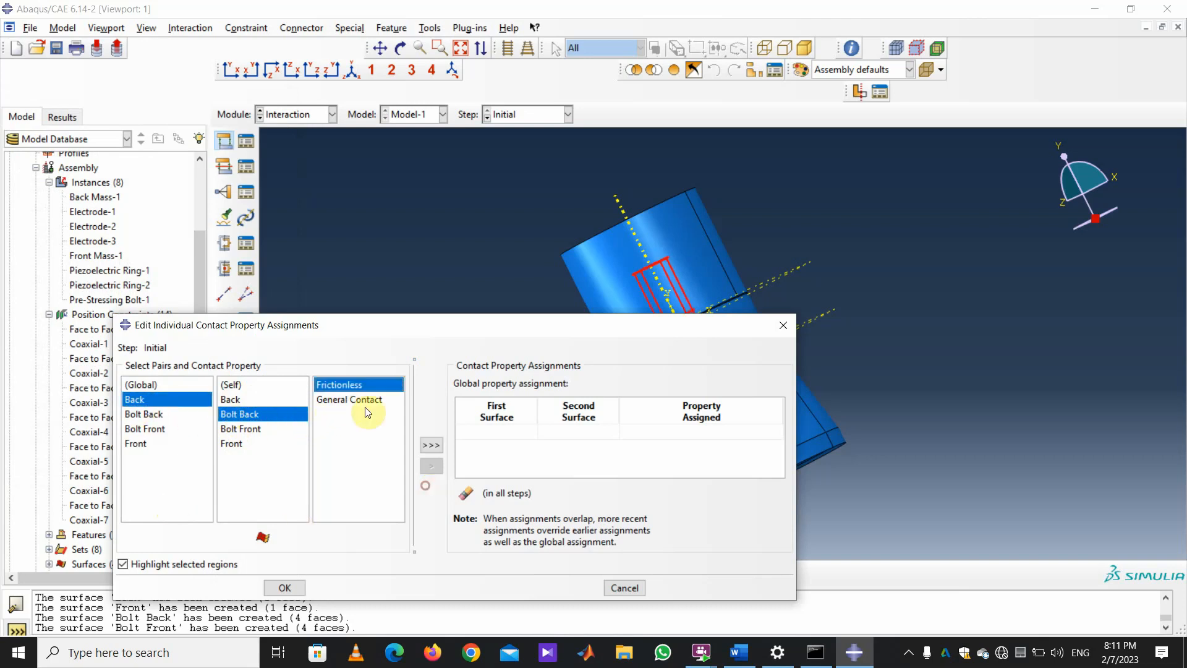
{"action": "left_click", "coordinate": [432, 446]}
{"action": "left_click", "coordinate": [286, 588]}
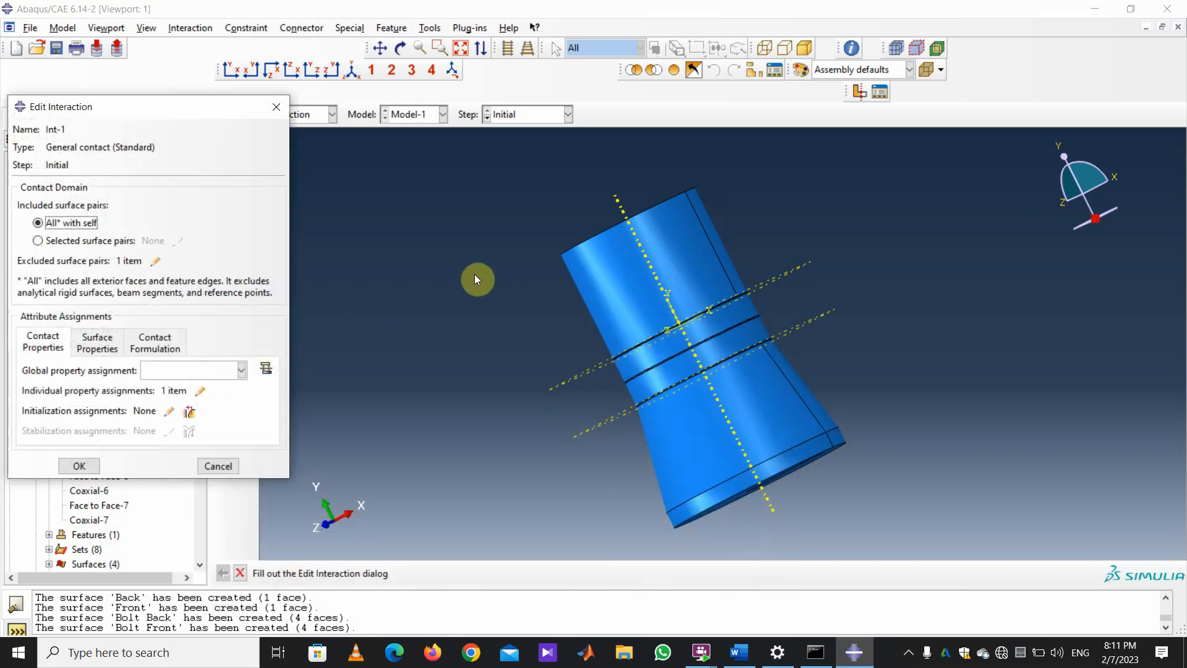
{"action": "left_click", "coordinate": [204, 395]}
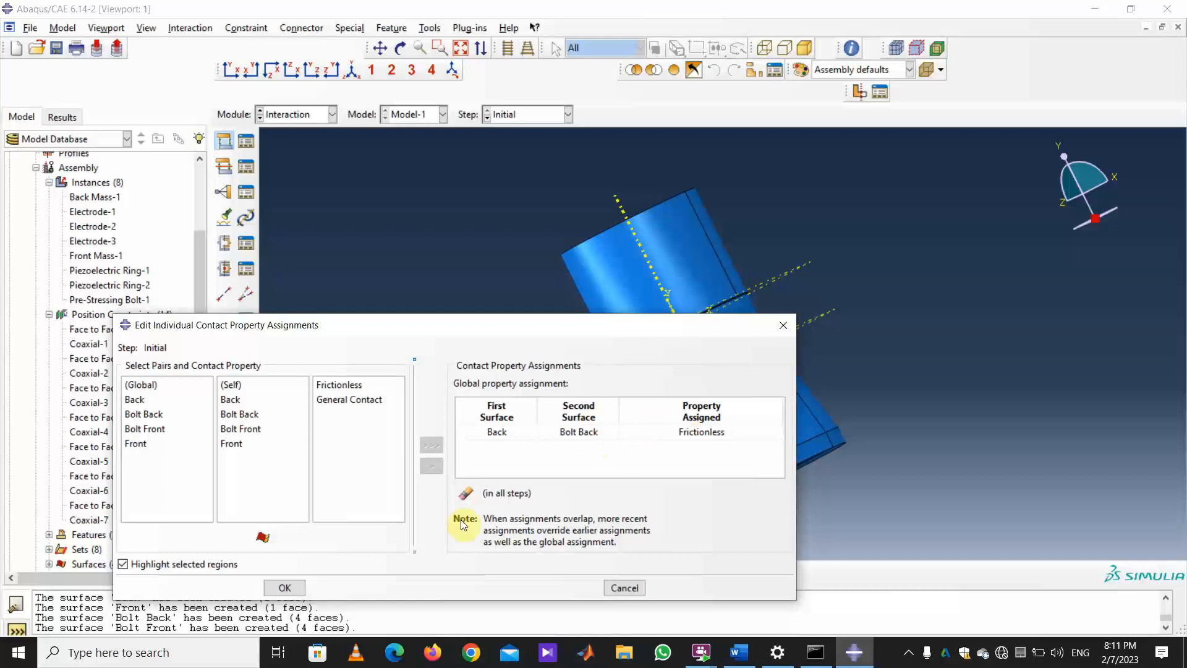
Close the individual-assignment and excluded-pair reviews and centre the Edit Interaction window.
{"action": "left_click", "coordinate": [285, 588]}
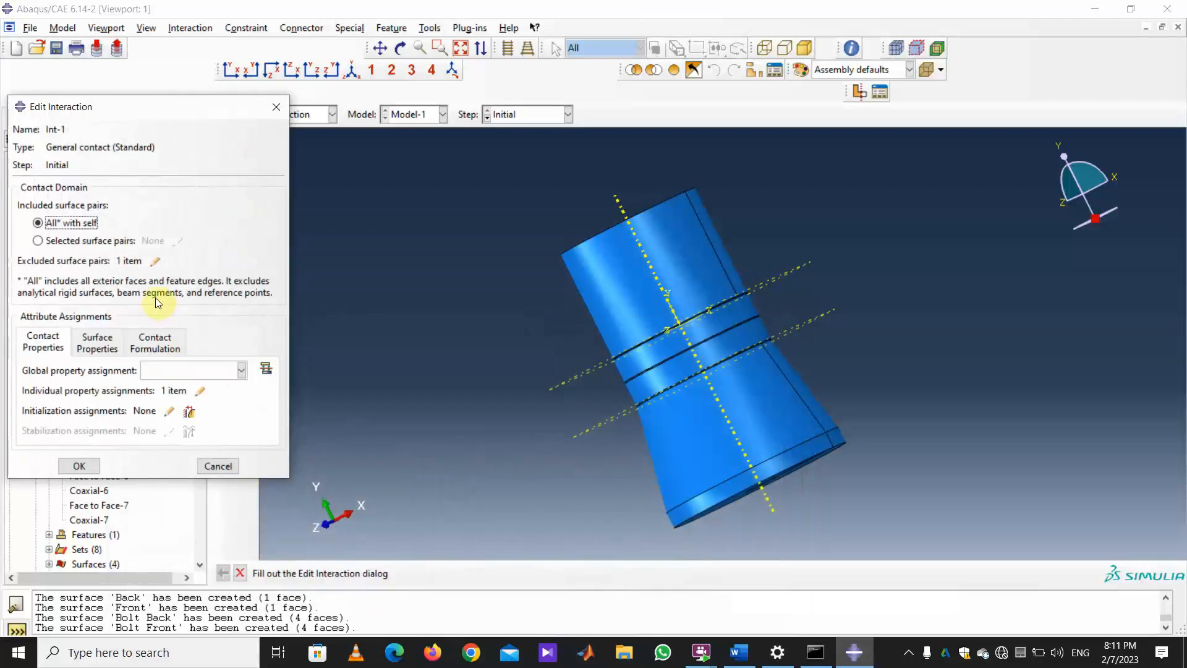
{"action": "left_click", "coordinate": [154, 261]}
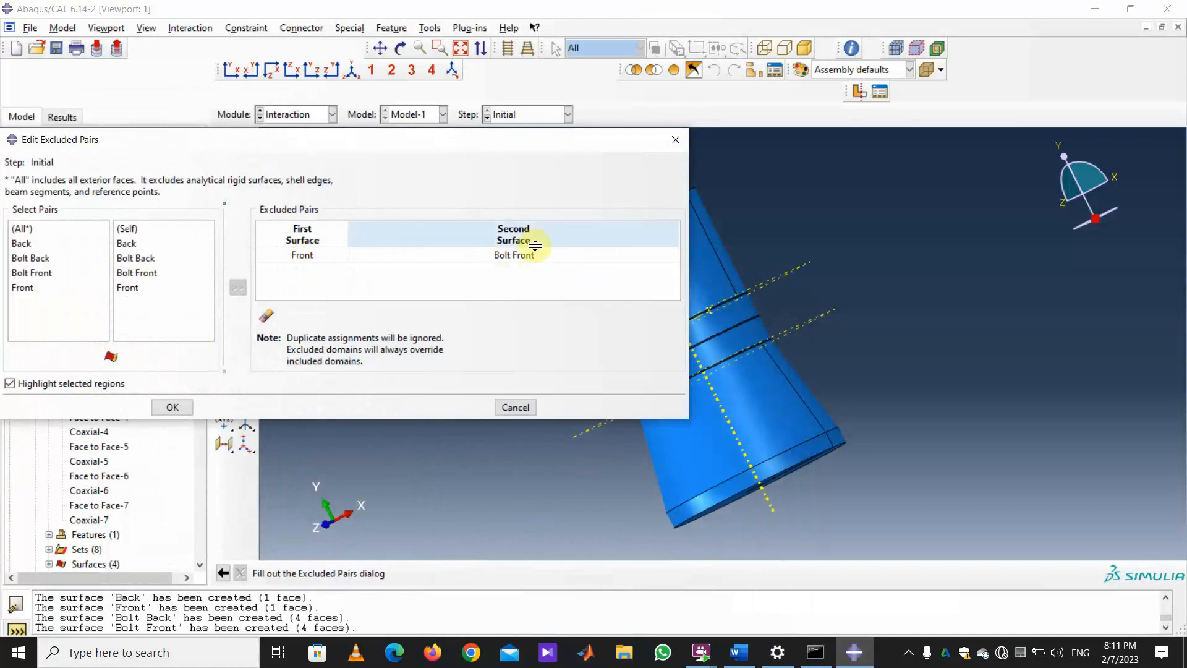
{"action": "left_click", "coordinate": [174, 406]}
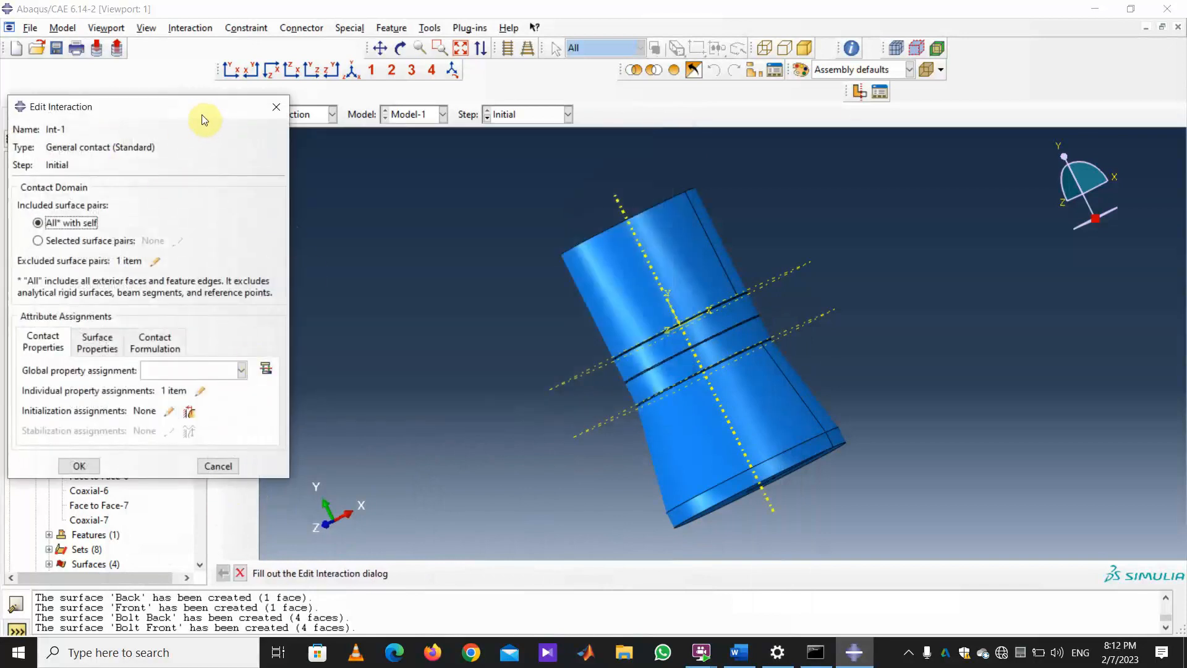
{"action": "left_click_drag", "start_coordinate": [206, 109], "coordinate": [343, 91]}
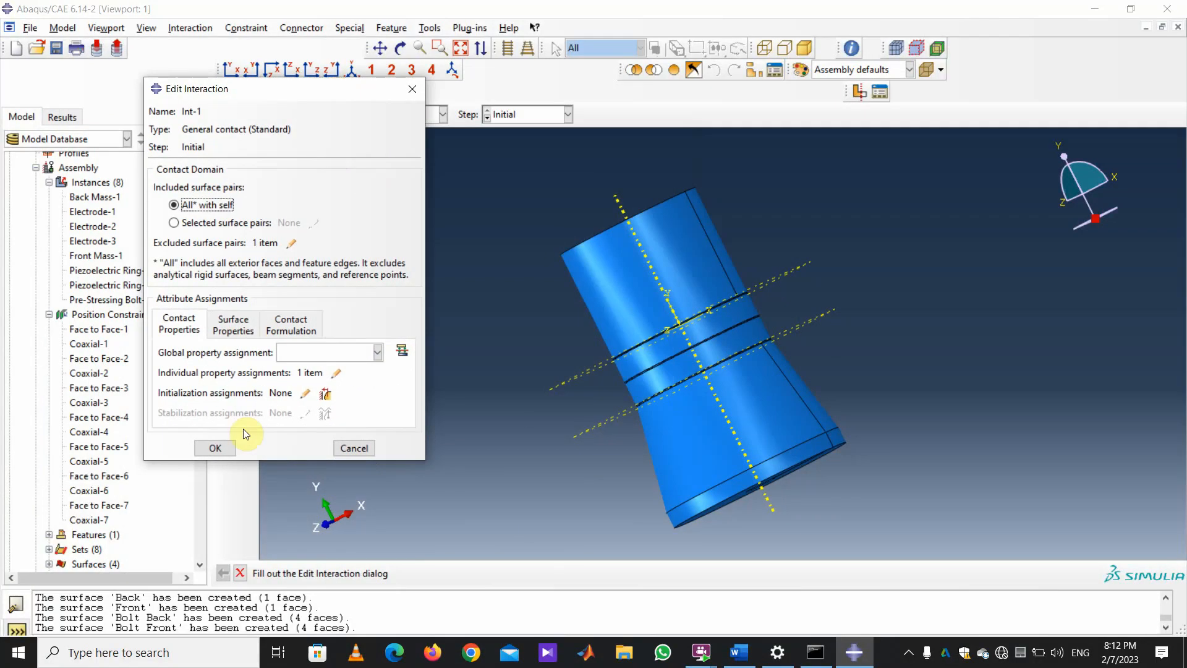
Assign General Contact as the global property and create interaction Int-1.
{"action": "left_click", "coordinate": [214, 450]}
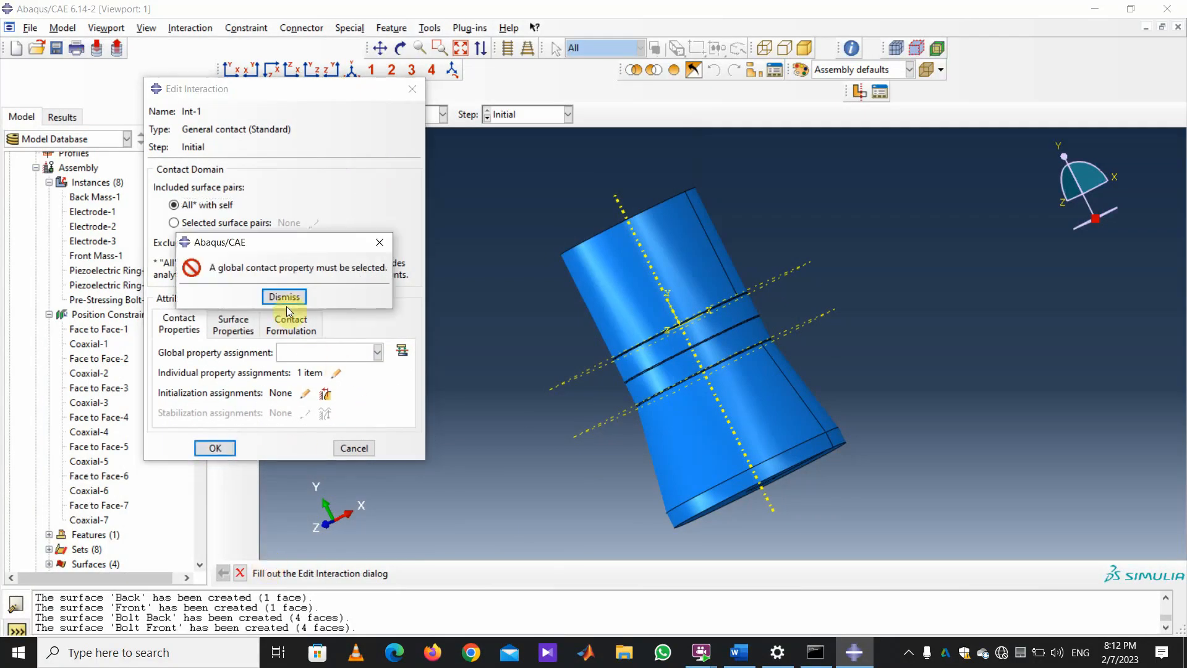
{"action": "left_click", "coordinate": [286, 298]}
{"action": "left_click", "coordinate": [377, 351]}
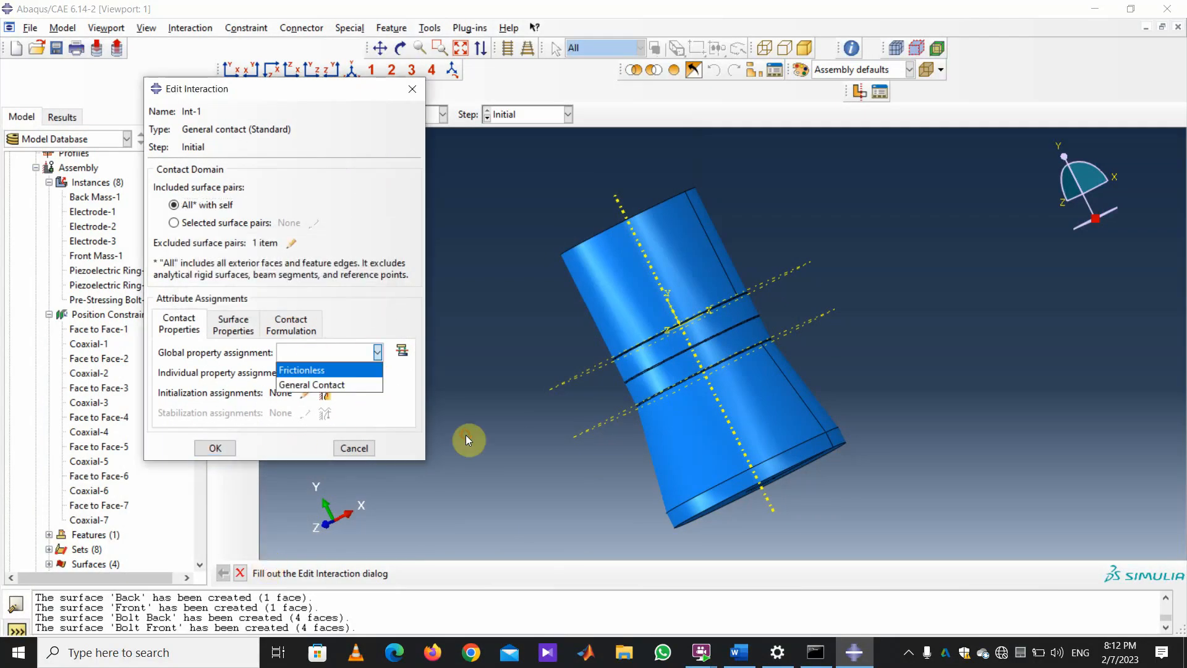
{"action": "left_click", "coordinate": [331, 387]}
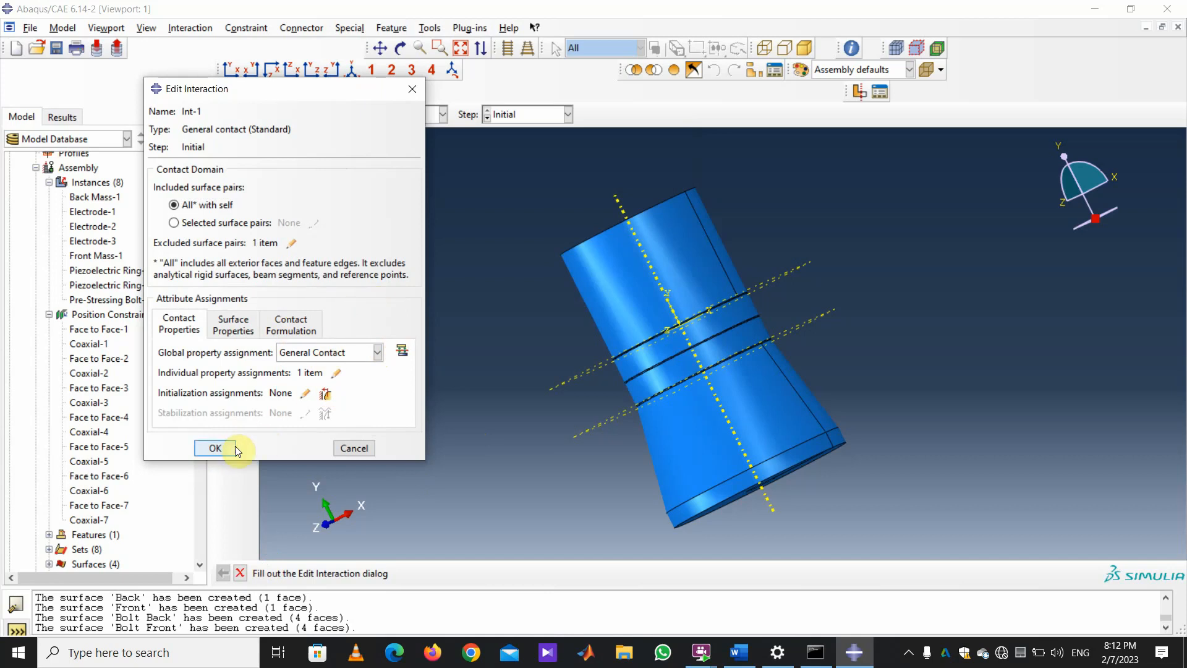
{"action": "left_click", "coordinate": [216, 449]}
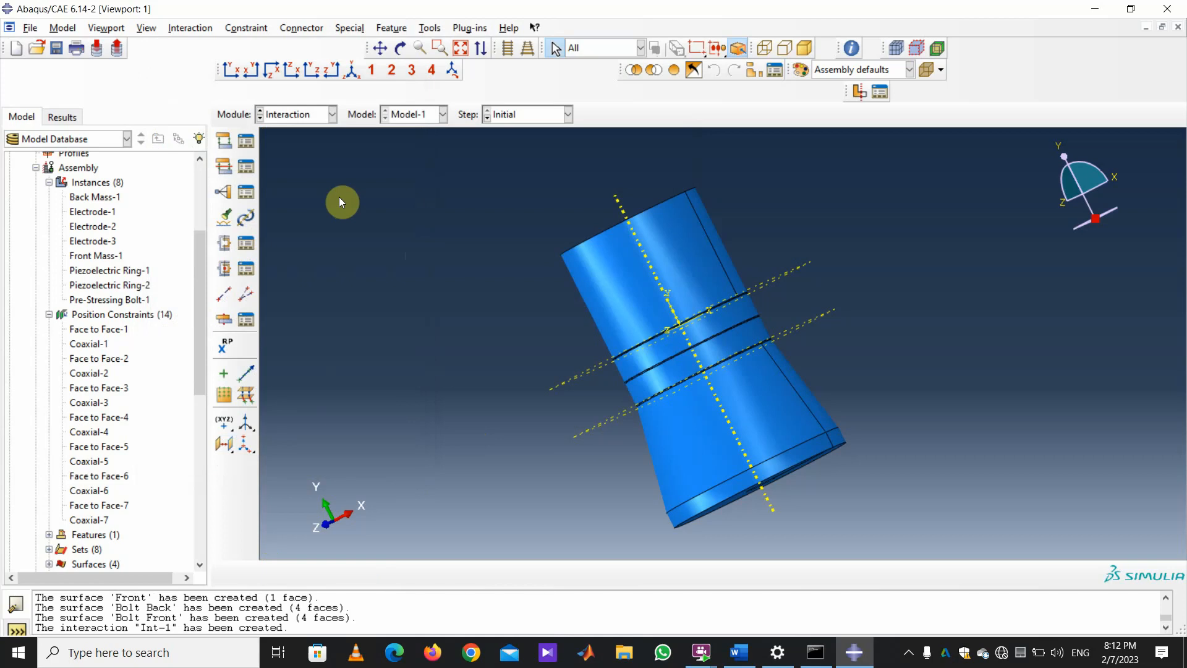
Start a tie constraint with the named surface Front as master.
{"action": "left_click", "coordinate": [224, 191]}
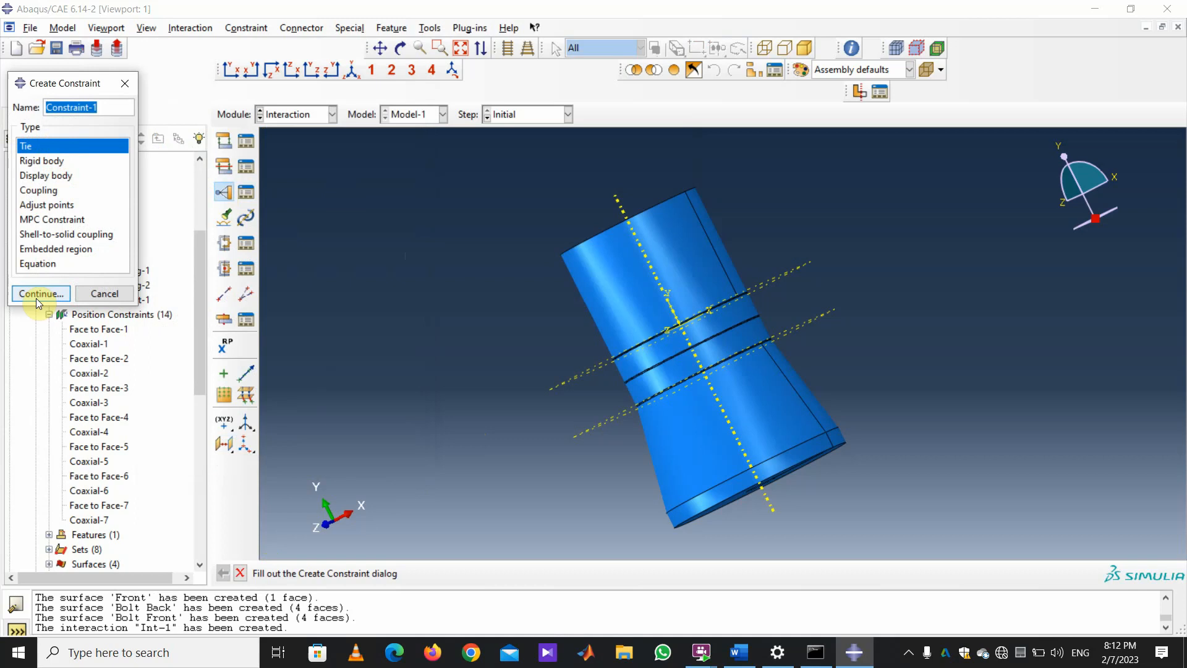
{"action": "left_click", "coordinate": [38, 296]}
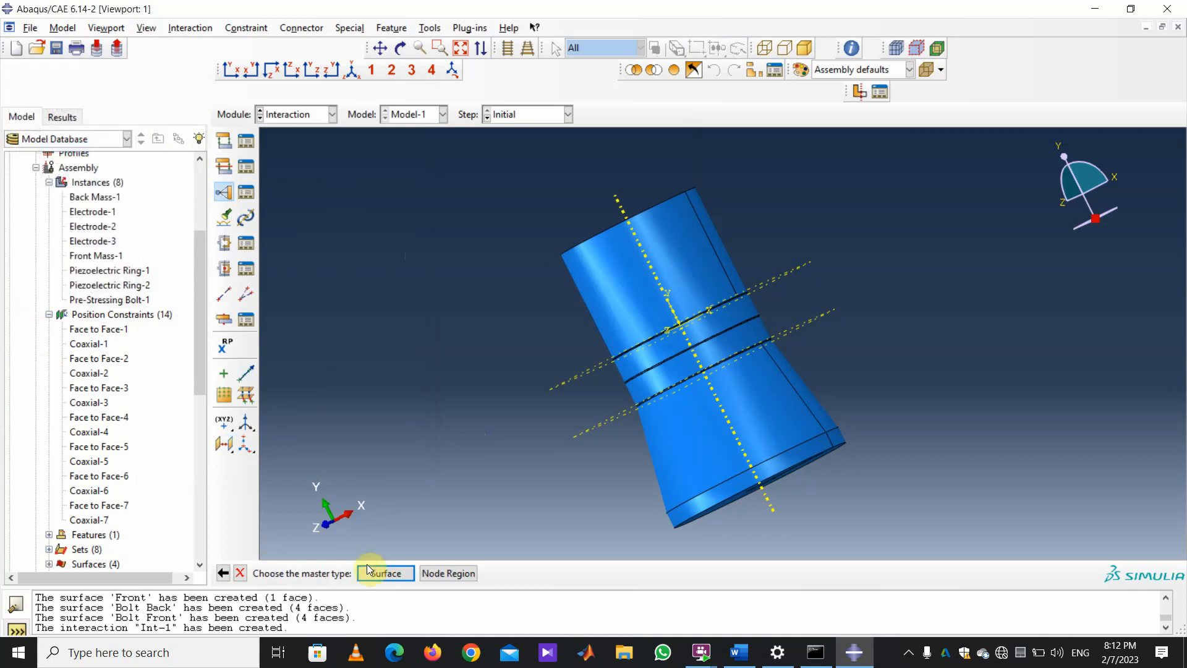
{"action": "left_click", "coordinate": [371, 573]}
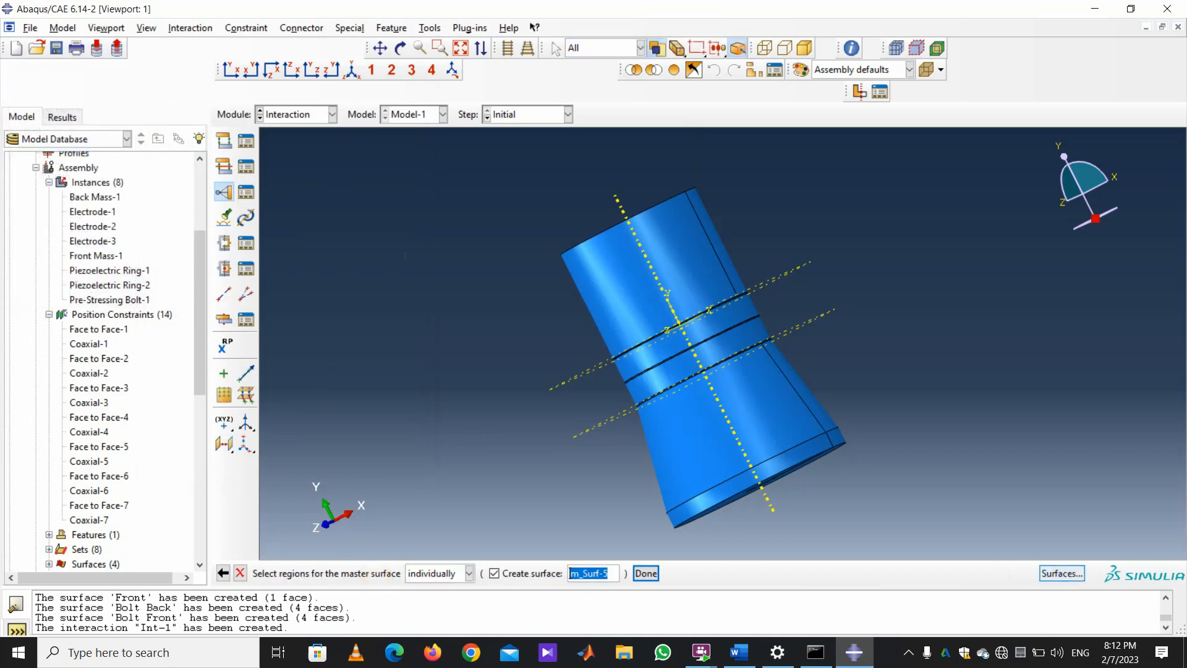
{"action": "left_click", "coordinate": [1062, 573]}
{"action": "left_click", "coordinate": [85, 283]}
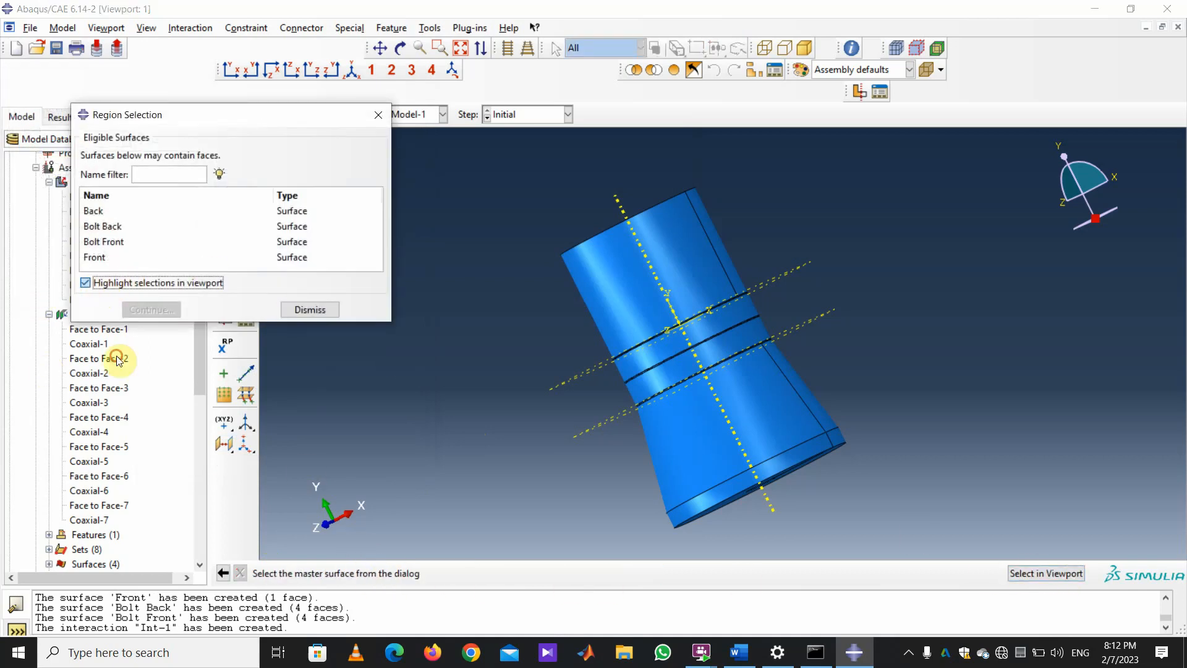
{"action": "left_click", "coordinate": [97, 257]}
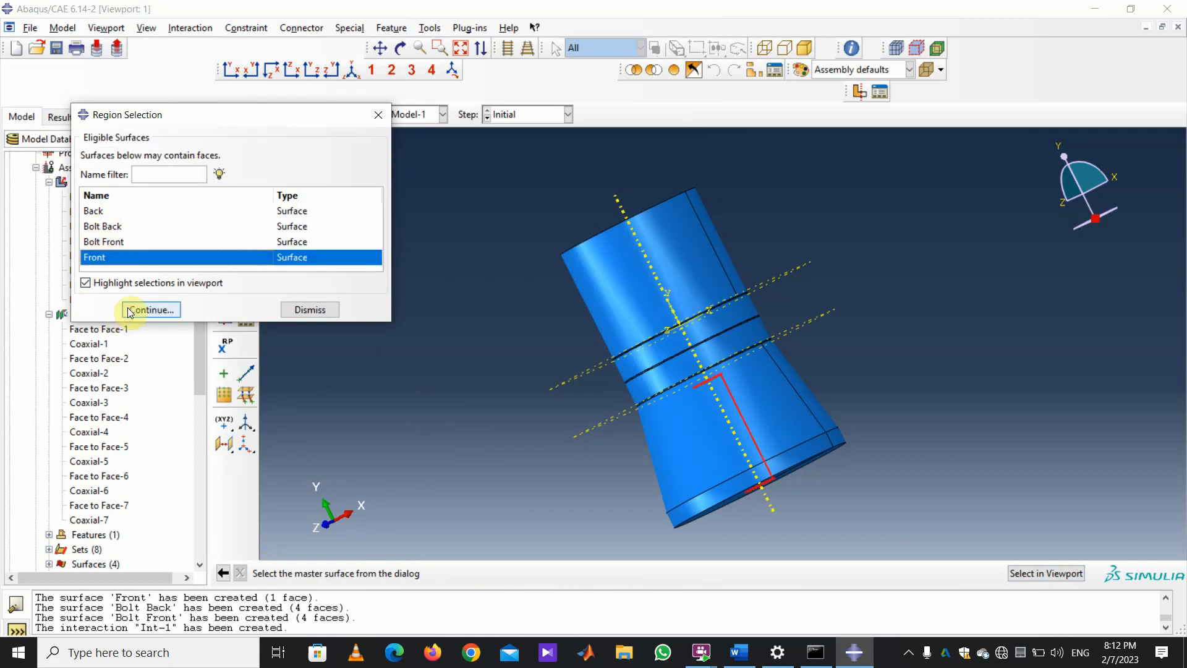
{"action": "left_click", "coordinate": [131, 310]}
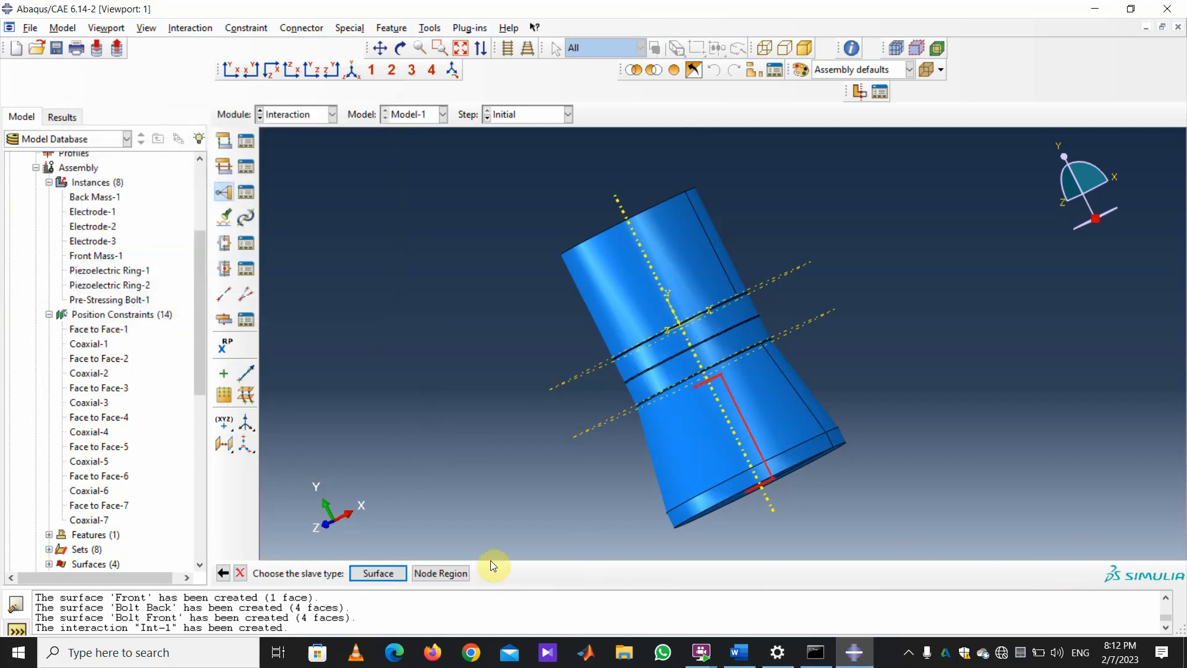
Use the Bolt Front surface as the slave side and create Constraint-1.
{"action": "left_click", "coordinate": [378, 573]}
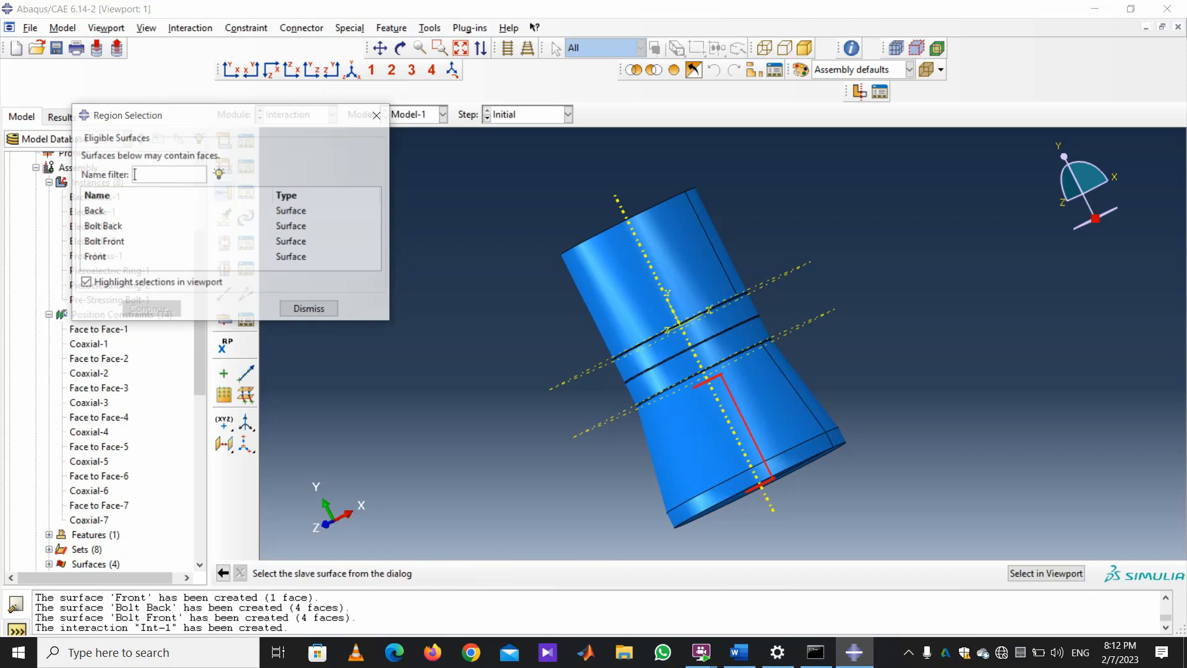
{"action": "left_click", "coordinate": [112, 247]}
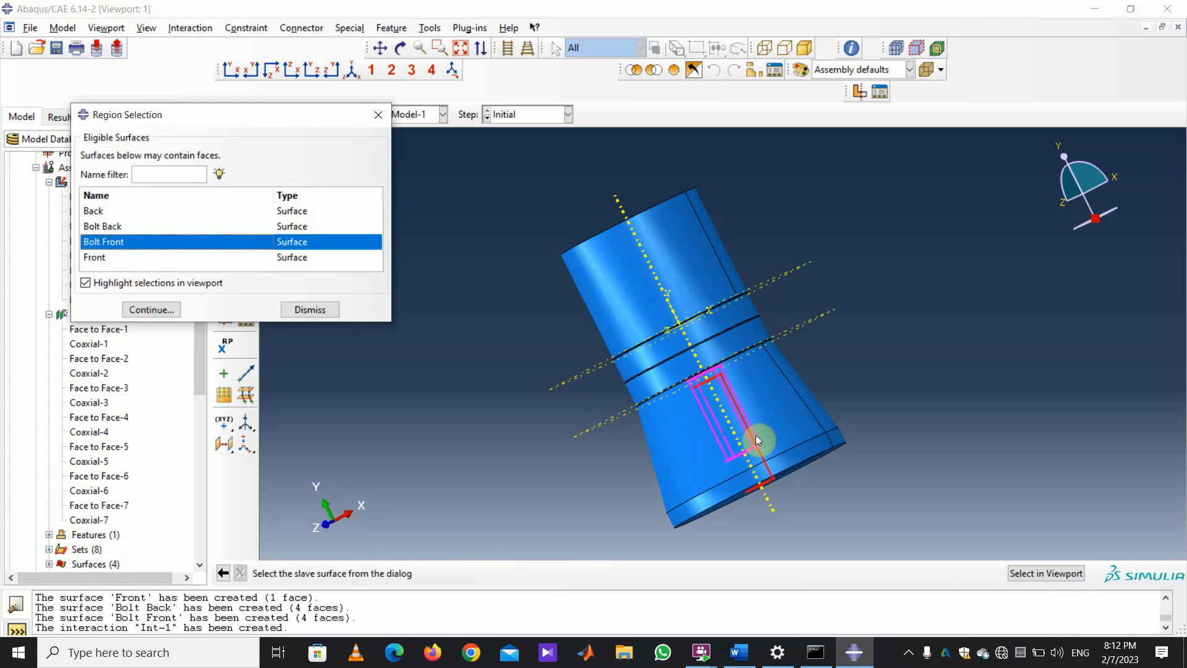
{"action": "left_click", "coordinate": [172, 310]}
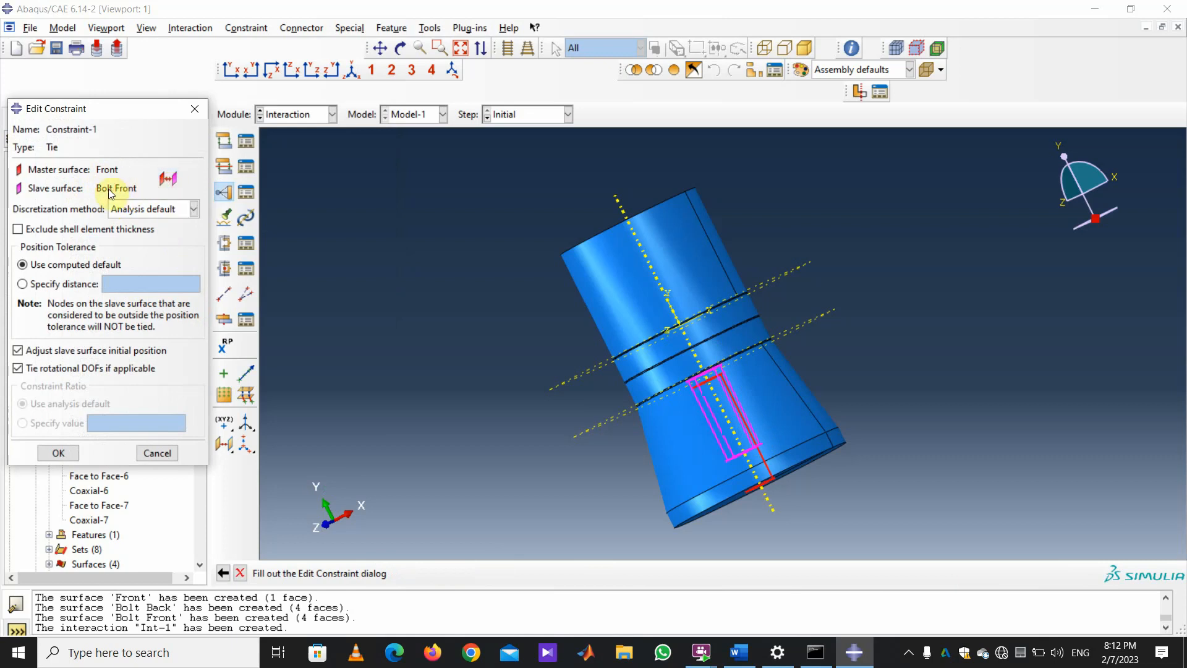
{"action": "left_click", "coordinate": [57, 452]}
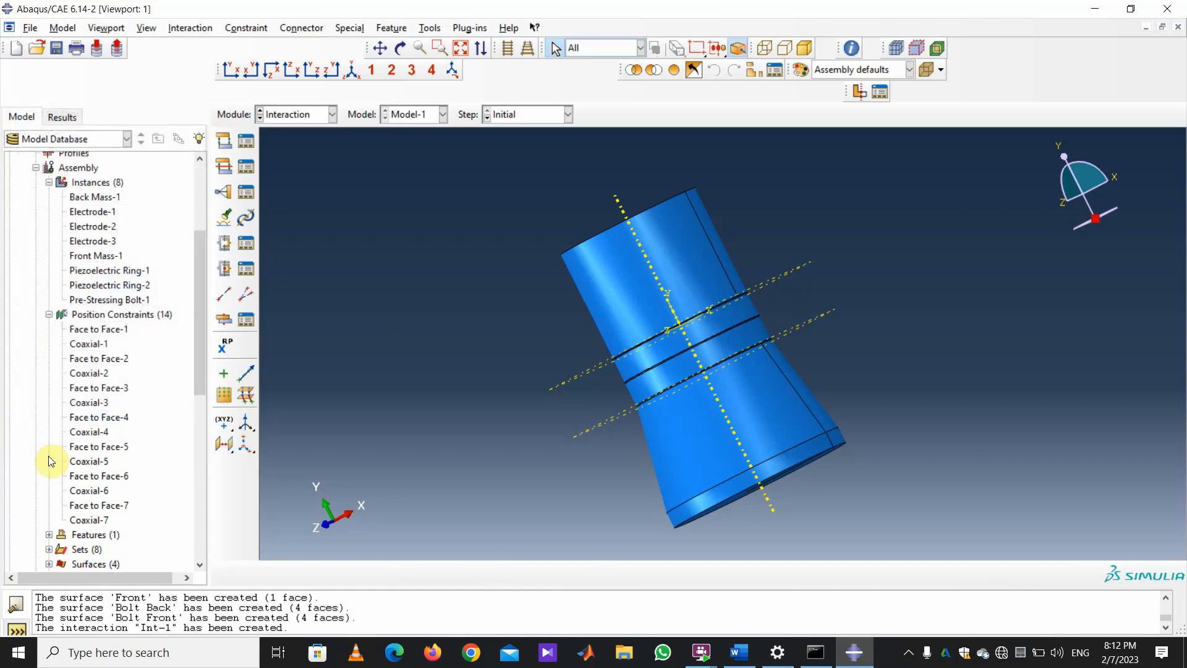
Switch to the Load module and set instance display to Pre-Stressing Bolt-1 only.
{"action": "left_click", "coordinate": [333, 112]}
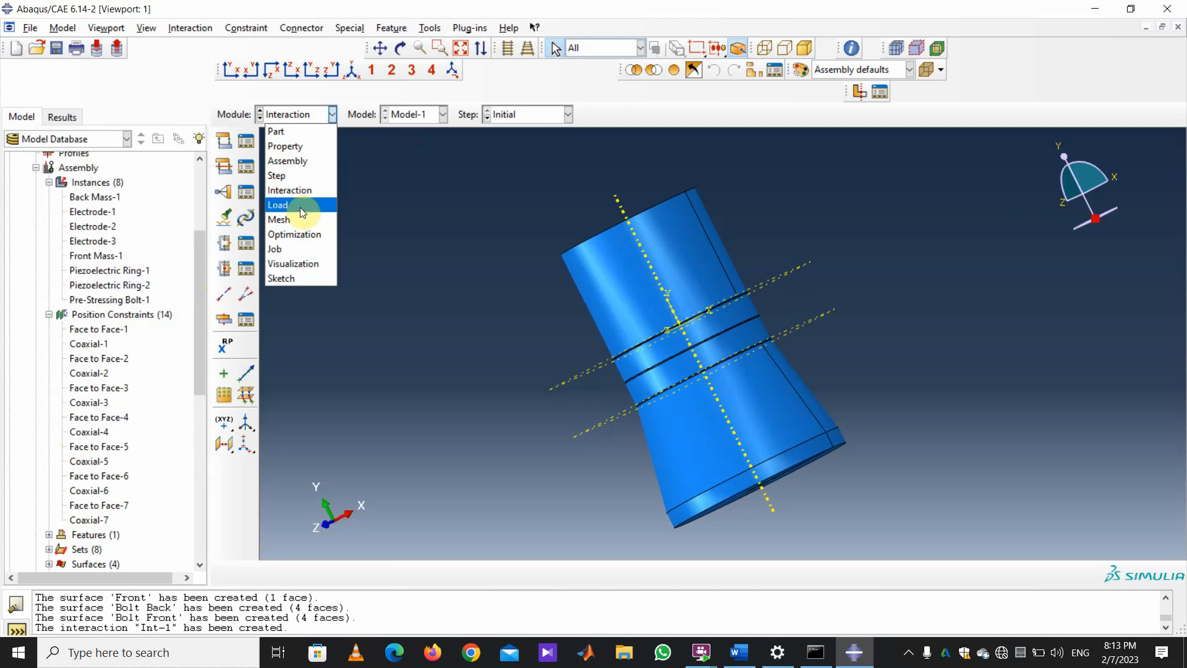
{"action": "left_click", "coordinate": [299, 205]}
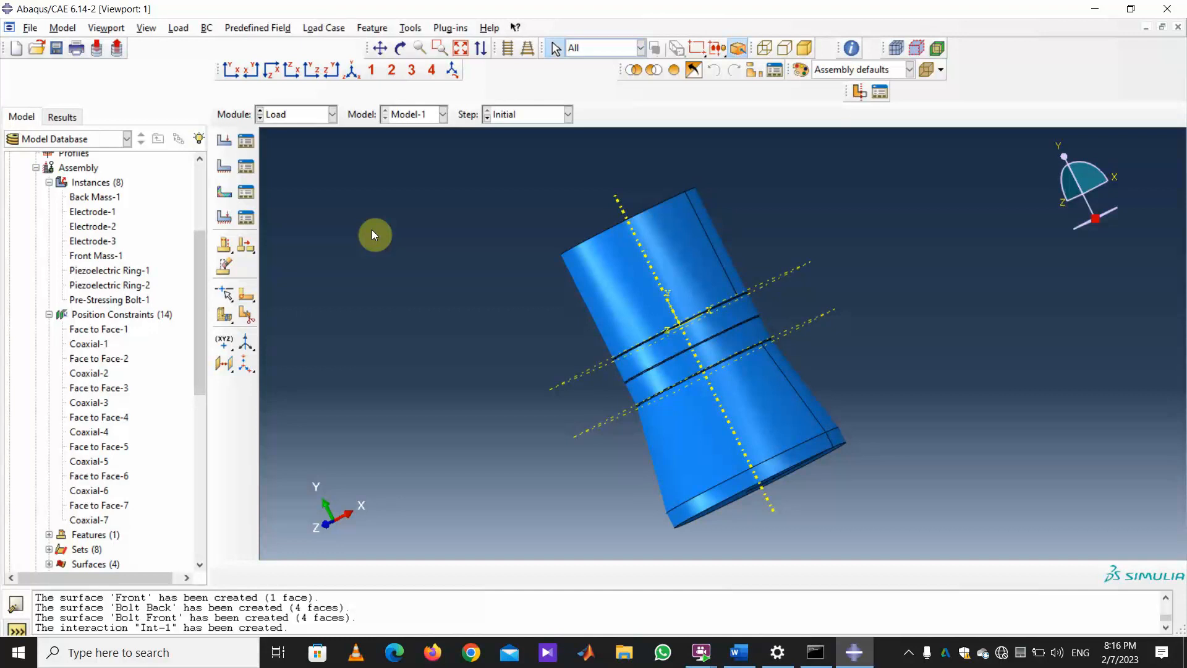
{"action": "left_click", "coordinate": [107, 28]}
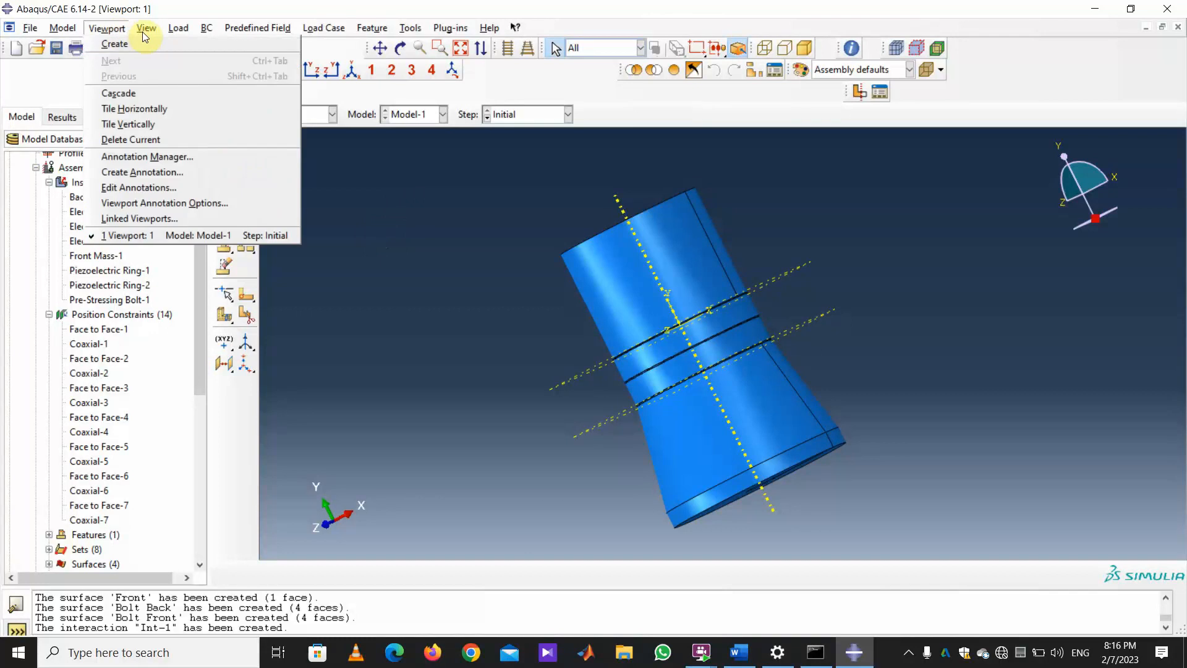
{"action": "left_click", "coordinate": [334, 296]}
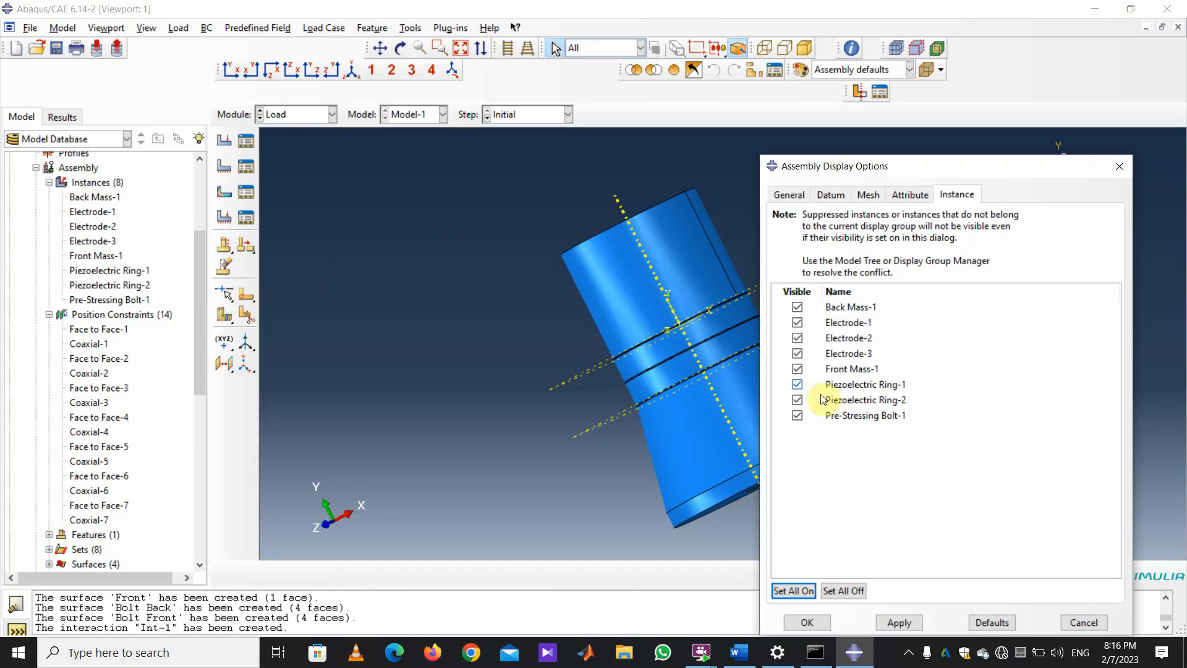
{"action": "left_click", "coordinate": [841, 591]}
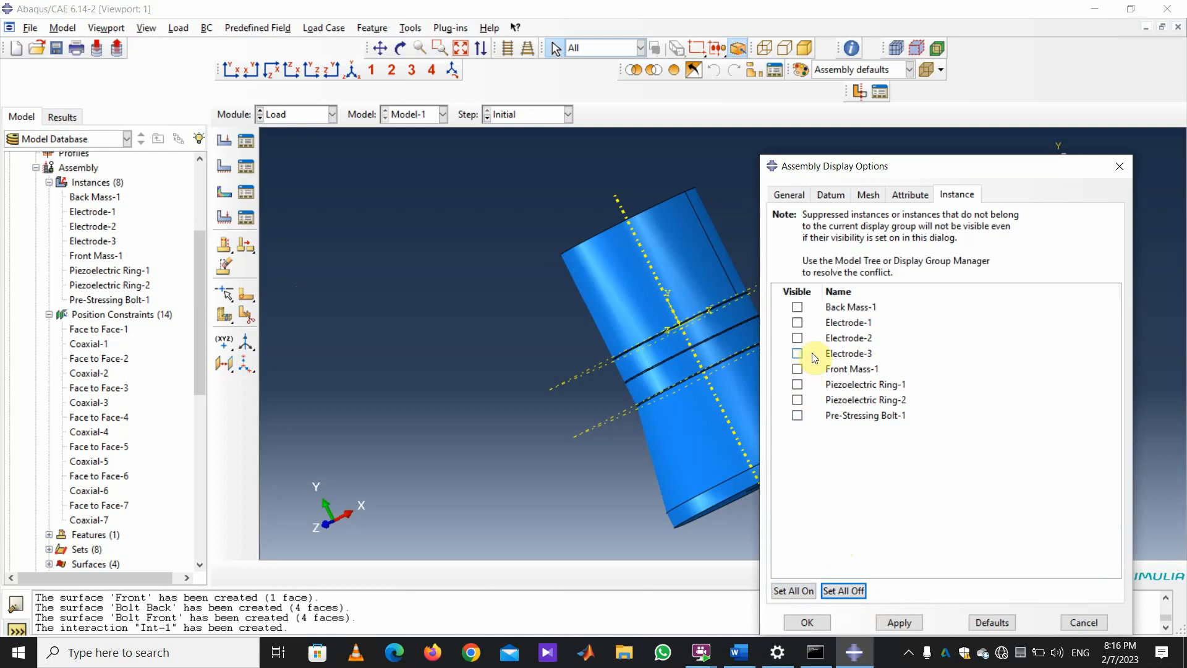
{"action": "left_click", "coordinate": [798, 415]}
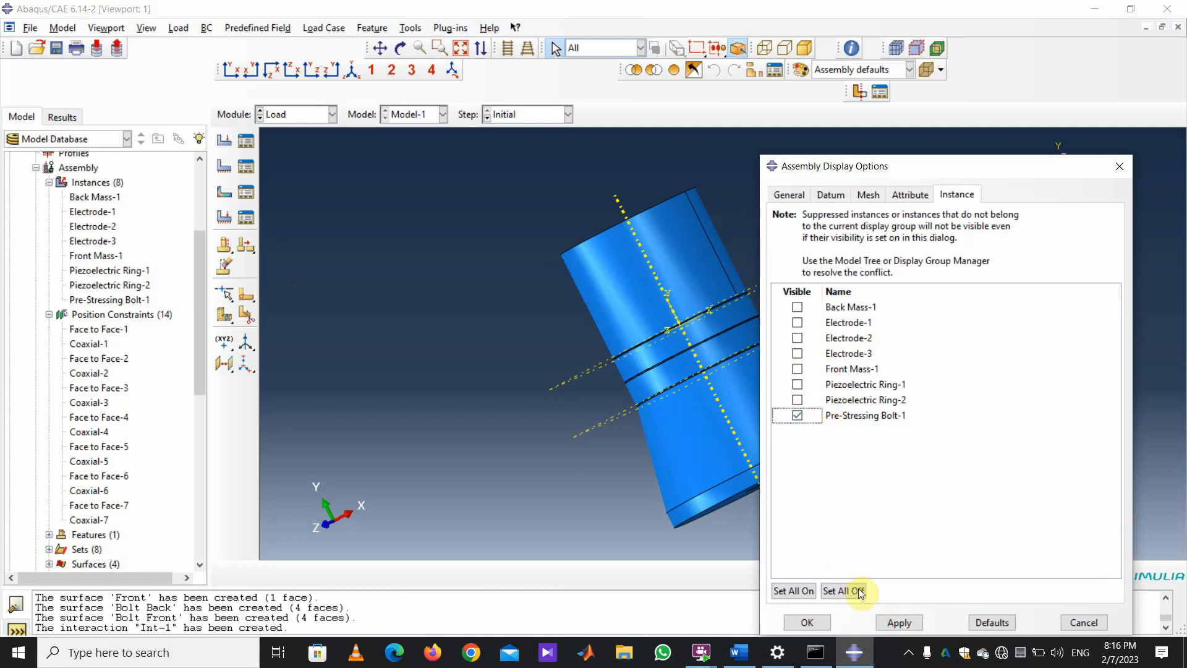
{"action": "left_click", "coordinate": [898, 622]}
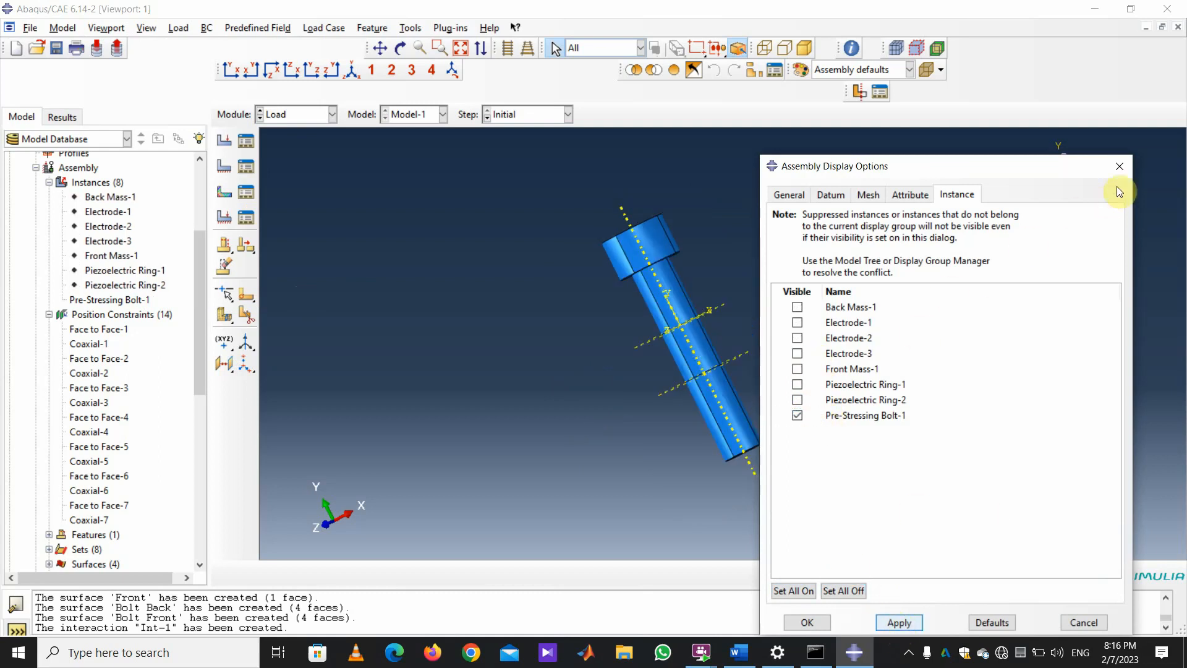
{"action": "left_click_drag", "start_coordinate": [906, 167], "coordinate": [959, 265]}
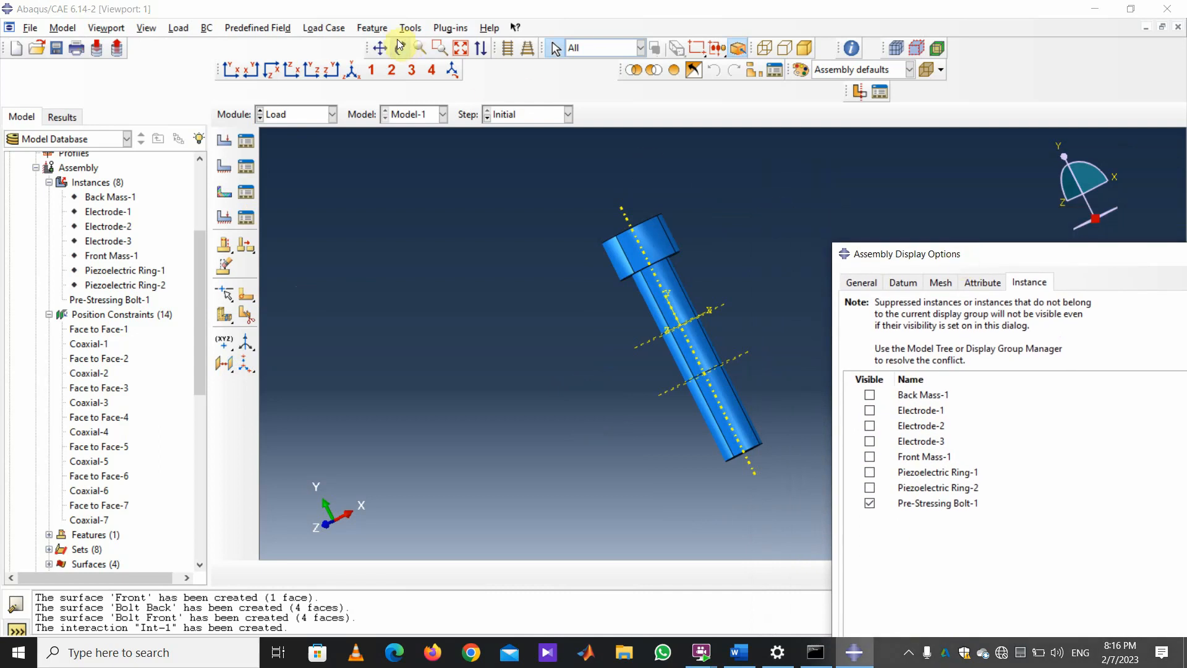
{"action": "left_click", "coordinate": [657, 72]}
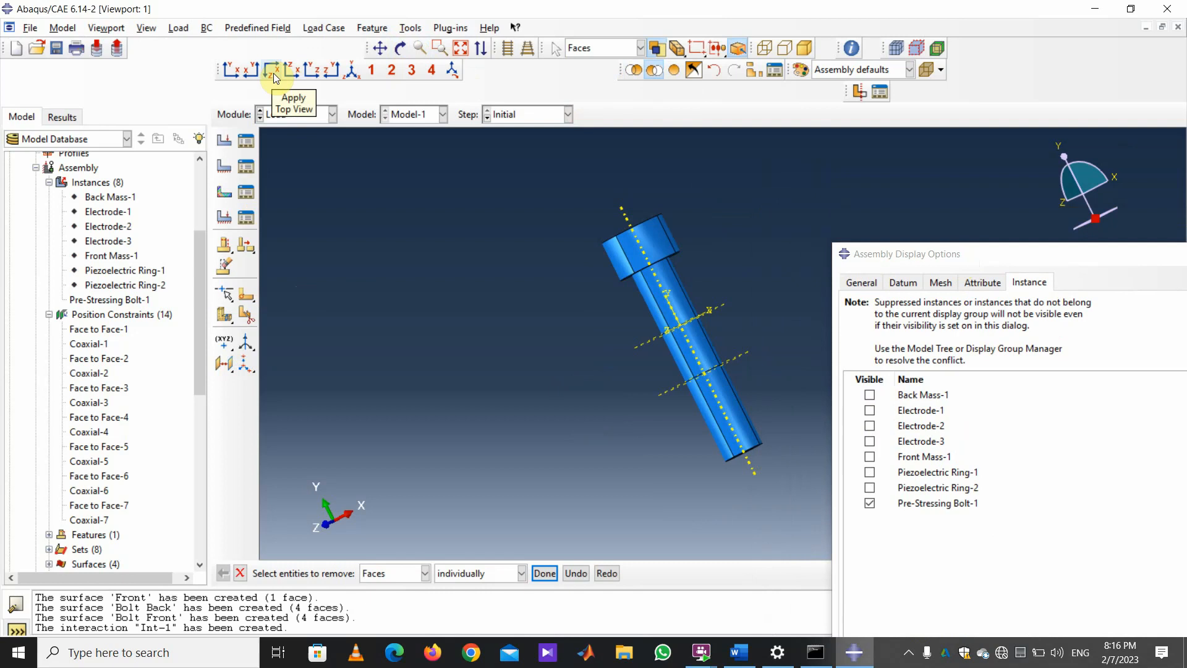
Show the bolt in side view lying horizontally, with the display options moved to the lower left.
{"action": "left_click", "coordinate": [291, 70]}
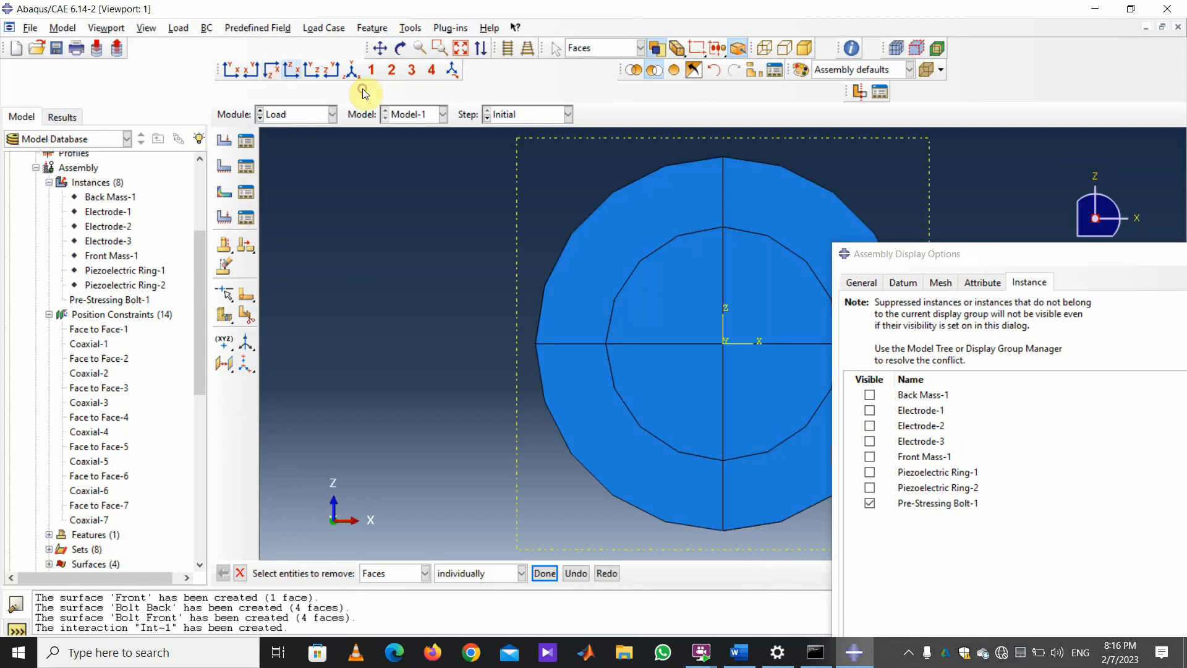
{"action": "left_click", "coordinate": [314, 70]}
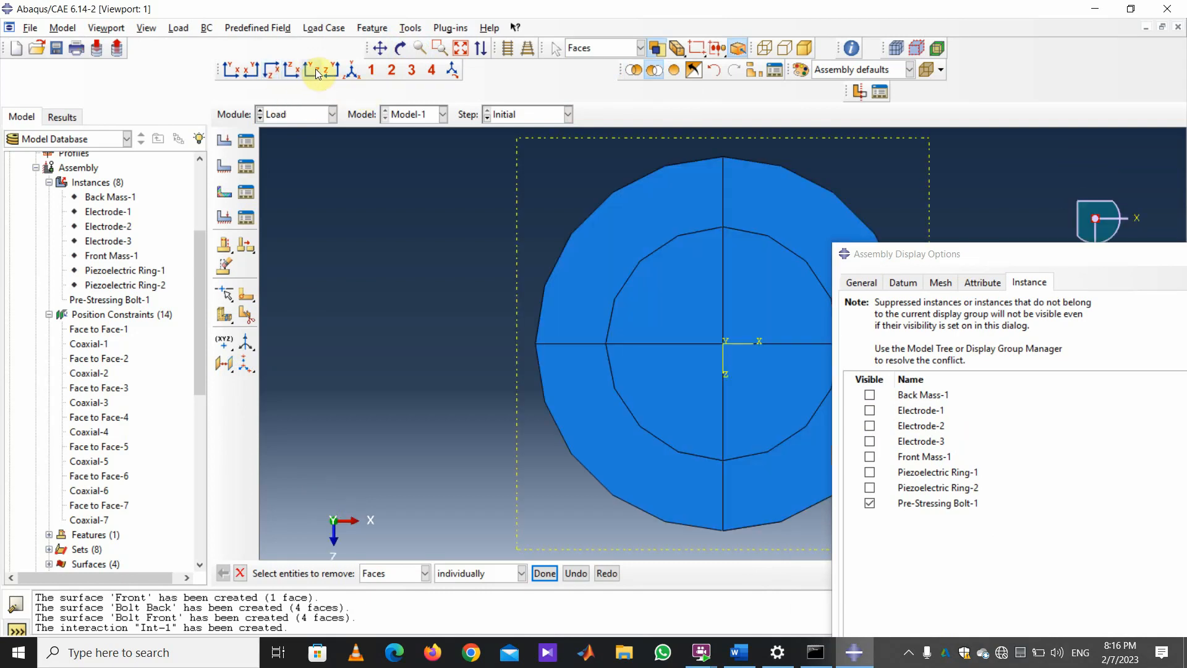
{"action": "left_click", "coordinate": [316, 69]}
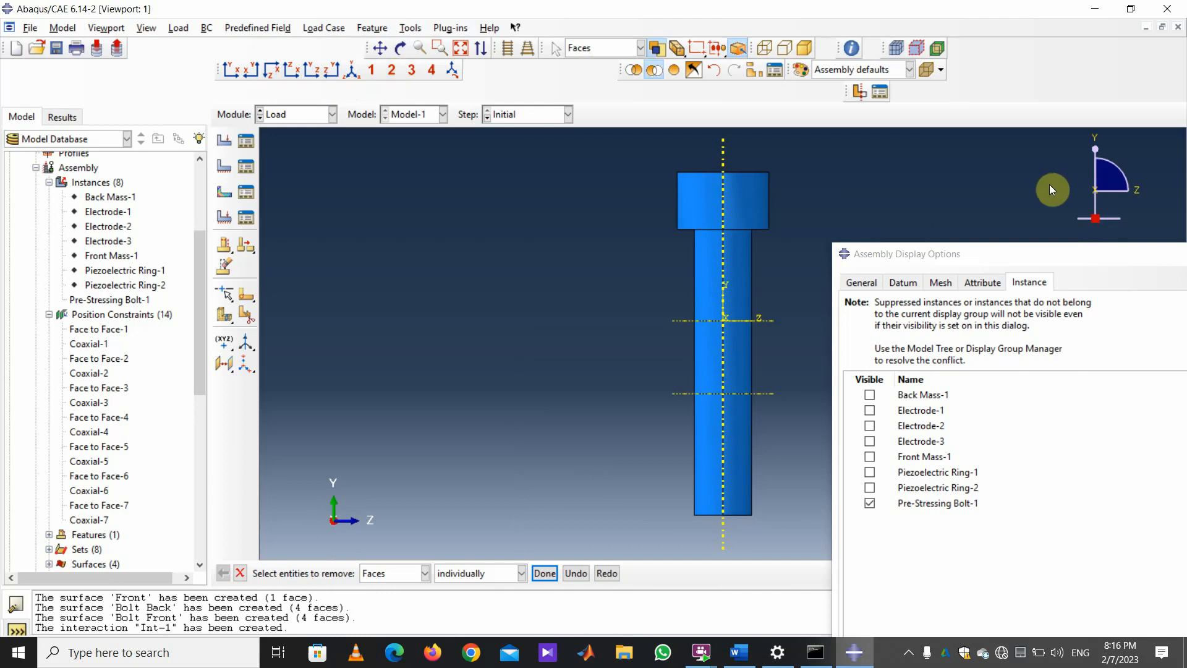
{"action": "mouse_move", "coordinate": [1122, 173]}
{"action": "left_mouse_down"}
{"action": "mouse_move", "coordinate": [1066, 158]}
{"action": "mouse_move", "coordinate": [1044, 201]}
{"action": "mouse_move", "coordinate": [1044, 192]}
{"action": "left_mouse_up"}
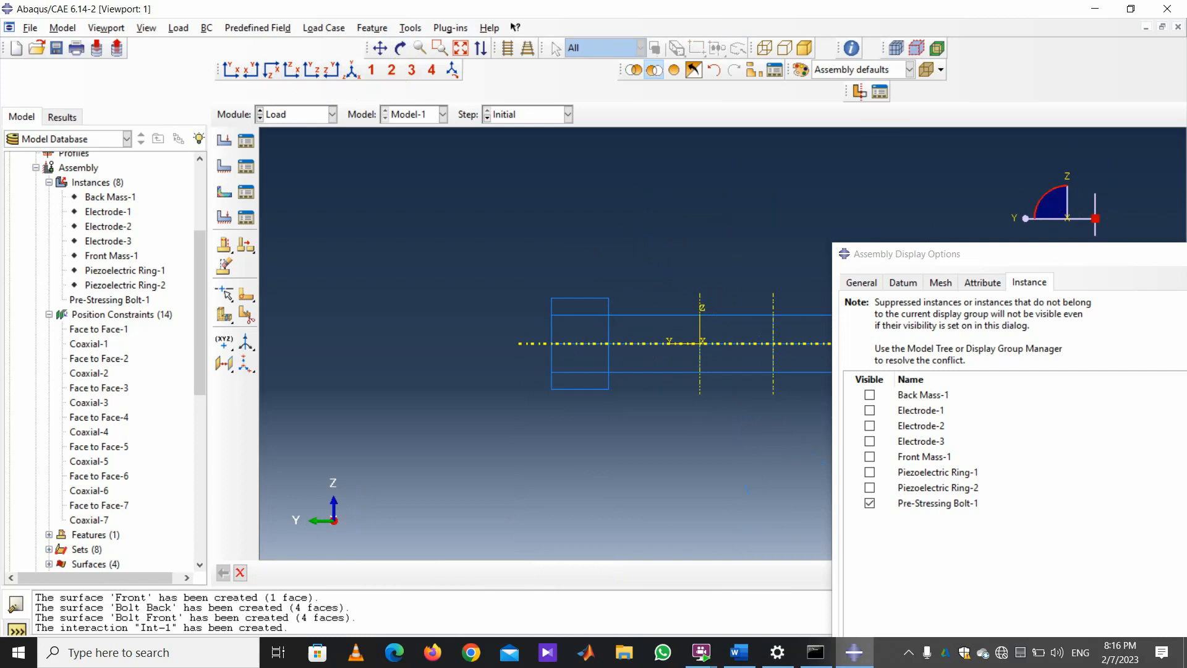
{"action": "left_click_drag", "start_coordinate": [1047, 260], "coordinate": [166, 377]}
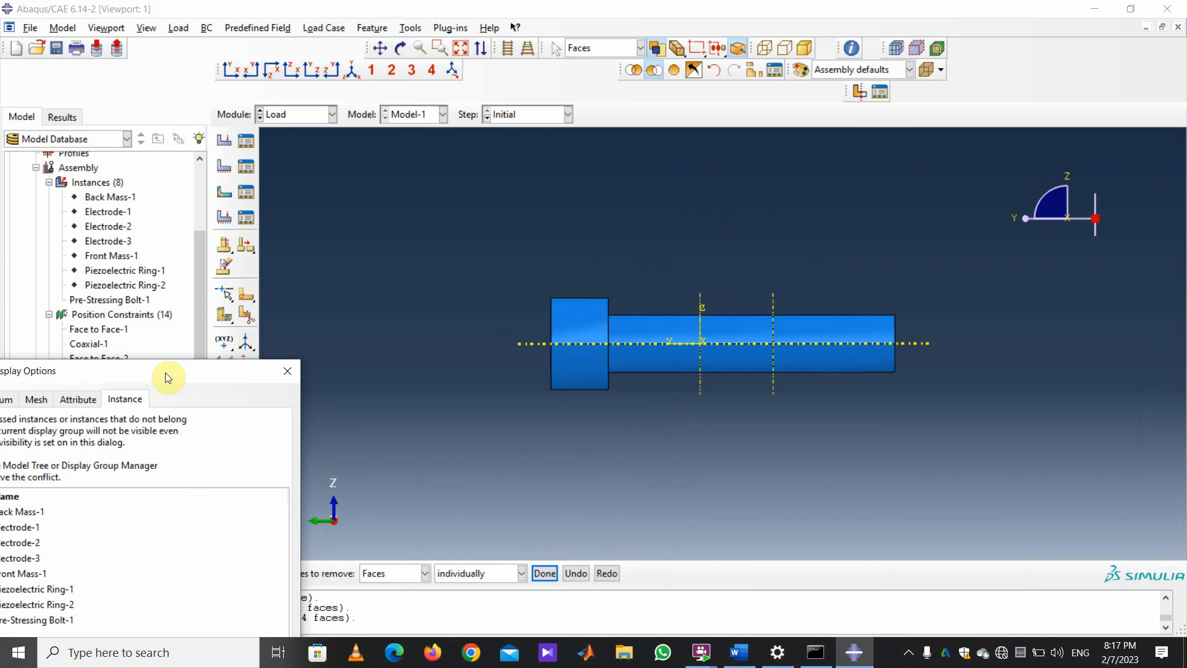
{"action": "left_click_drag", "start_coordinate": [167, 378], "coordinate": [156, 393]}
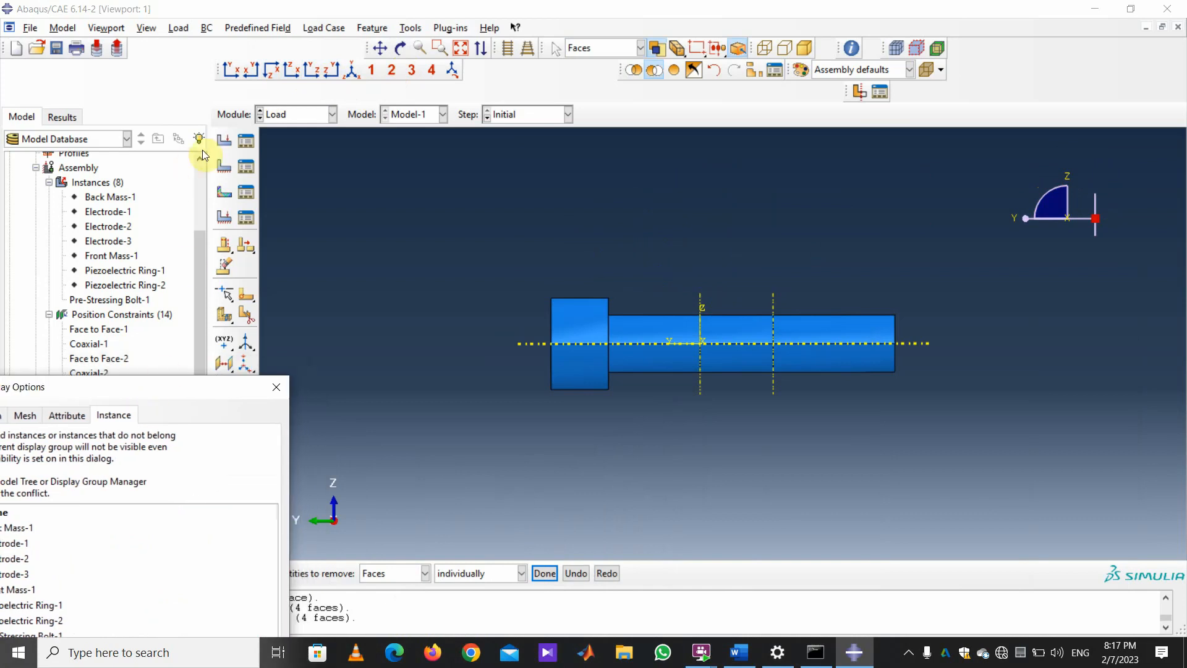
Start pressure load Load-1 in the Pre-Stressing step, choosing its surfaces in the viewport.
{"action": "left_click", "coordinate": [217, 143]}
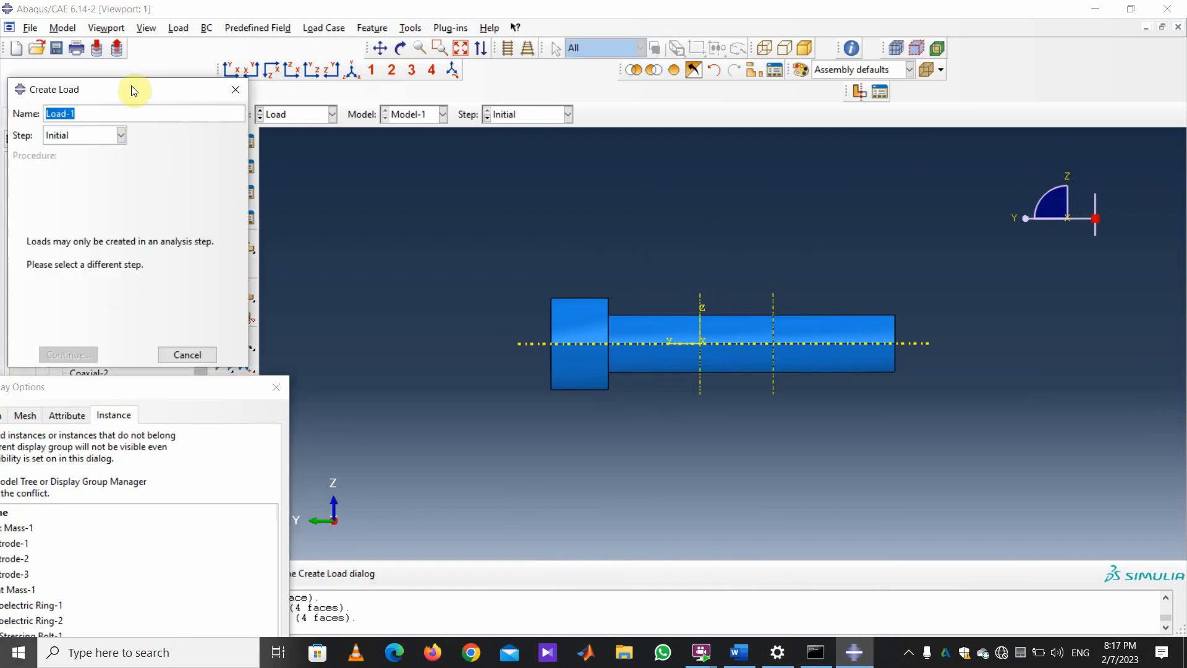
{"action": "left_click", "coordinate": [163, 106]}
{"action": "left_click_drag", "start_coordinate": [134, 89], "coordinate": [138, 56]}
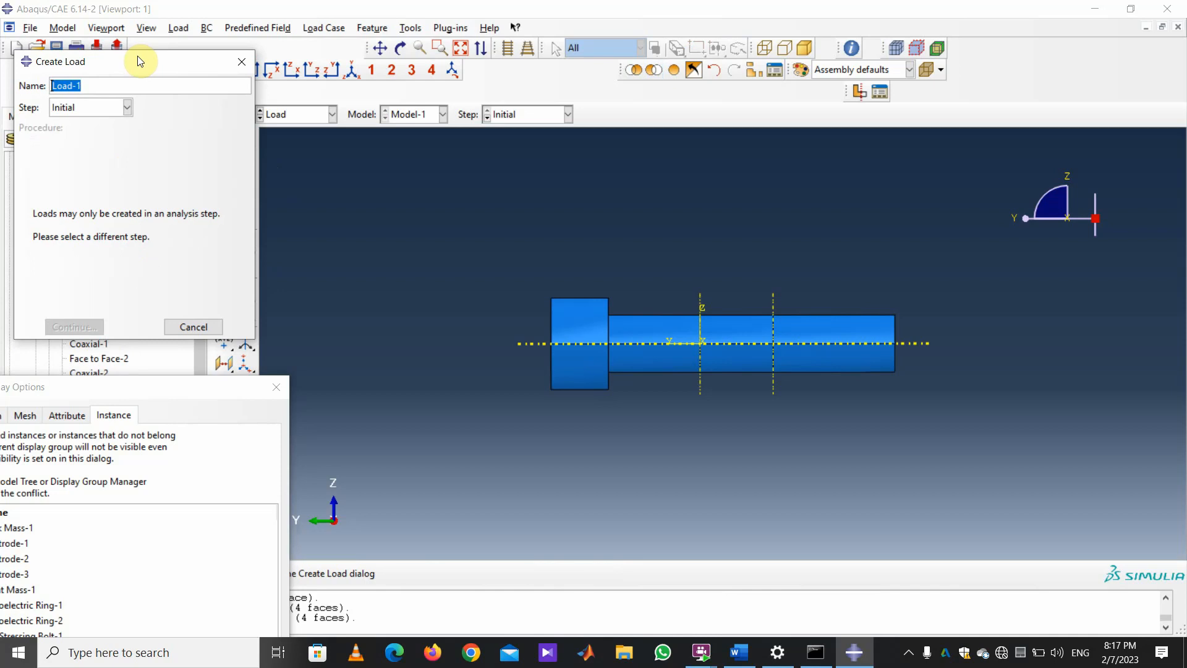
{"action": "left_click_drag", "start_coordinate": [137, 57], "coordinate": [136, 57]}
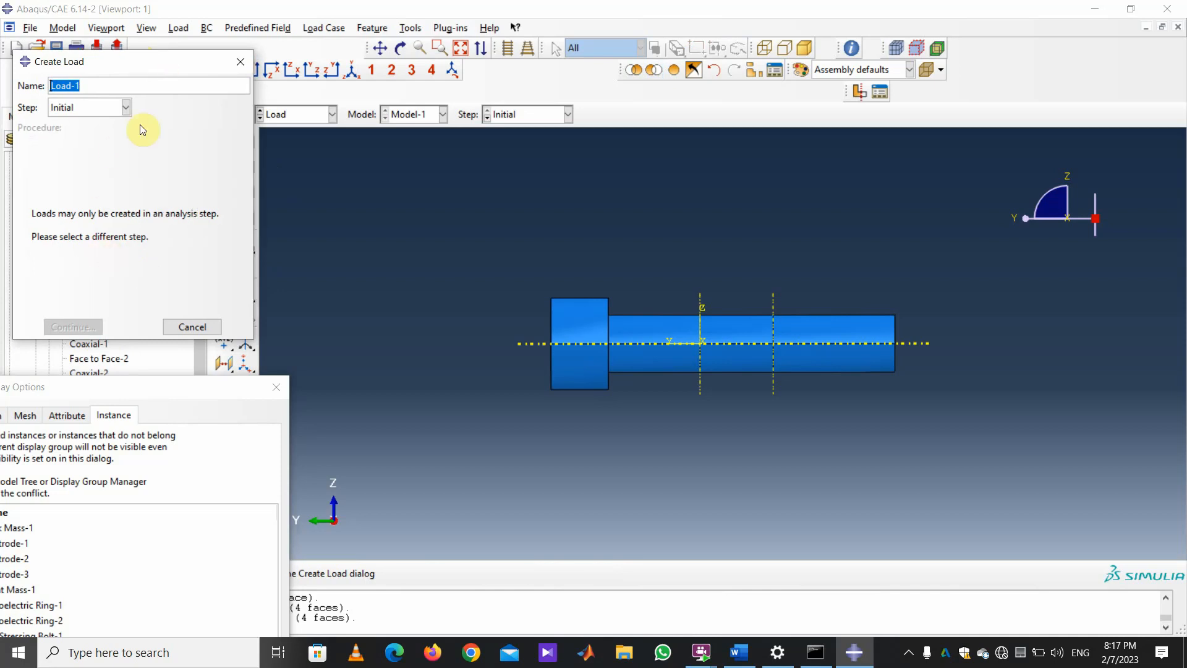
{"action": "left_click", "coordinate": [128, 106]}
{"action": "left_click", "coordinate": [87, 134]}
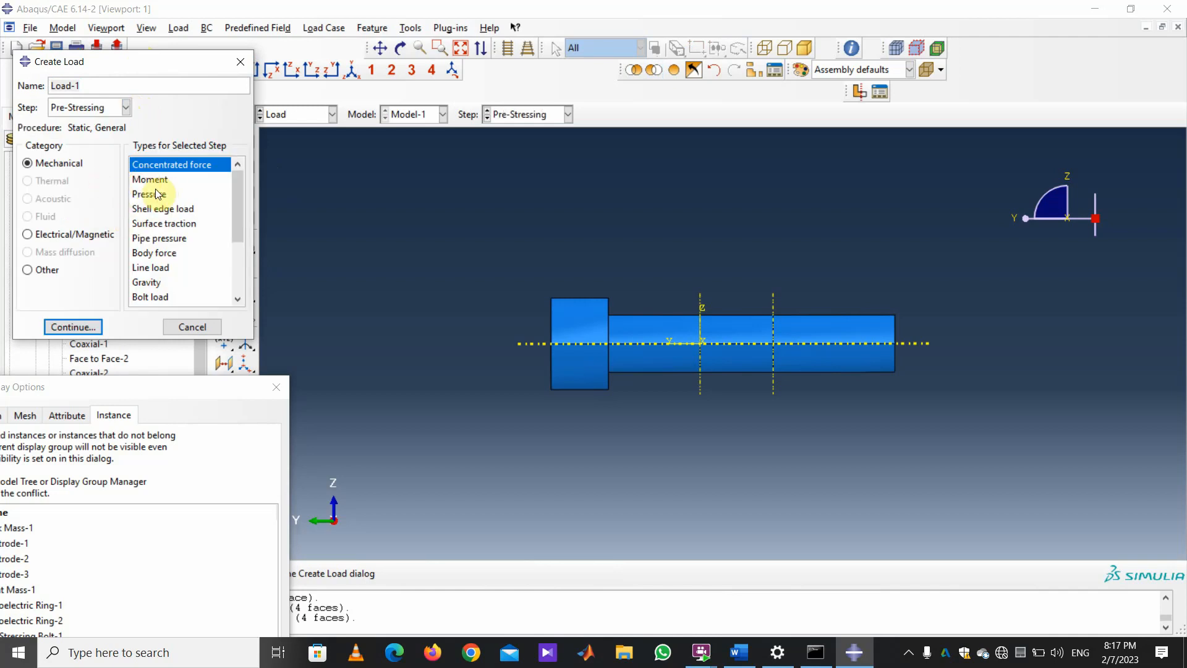
{"action": "left_click", "coordinate": [154, 194]}
{"action": "left_click", "coordinate": [73, 326]}
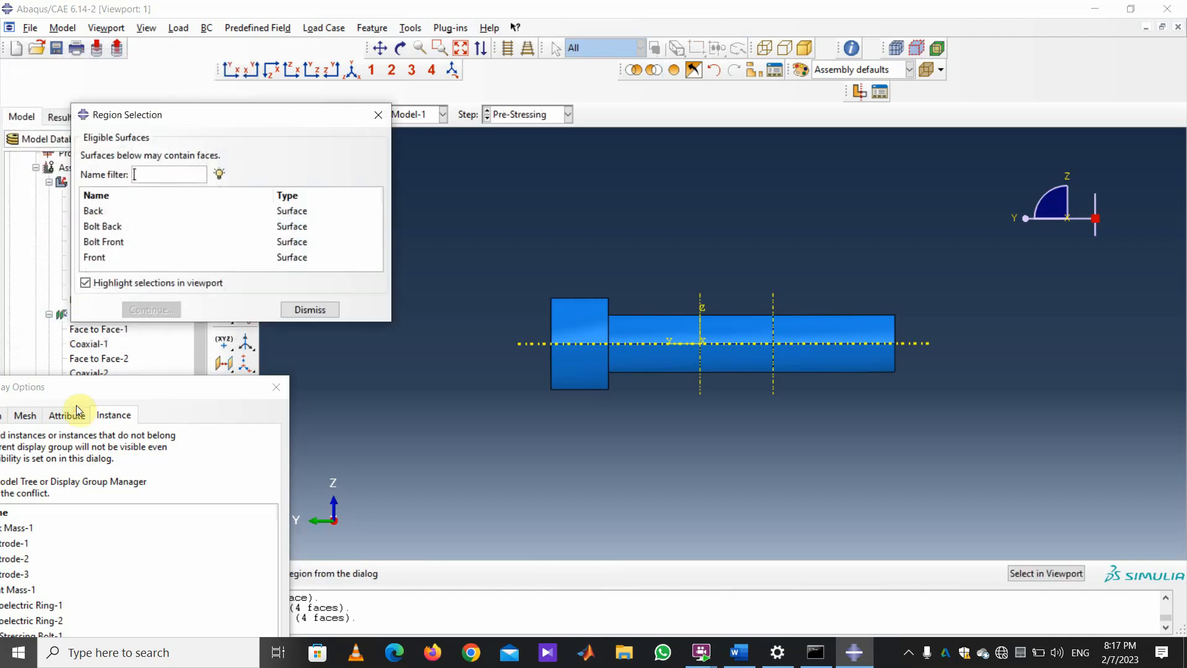
{"action": "left_click_drag", "start_coordinate": [272, 121], "coordinate": [215, 166]}
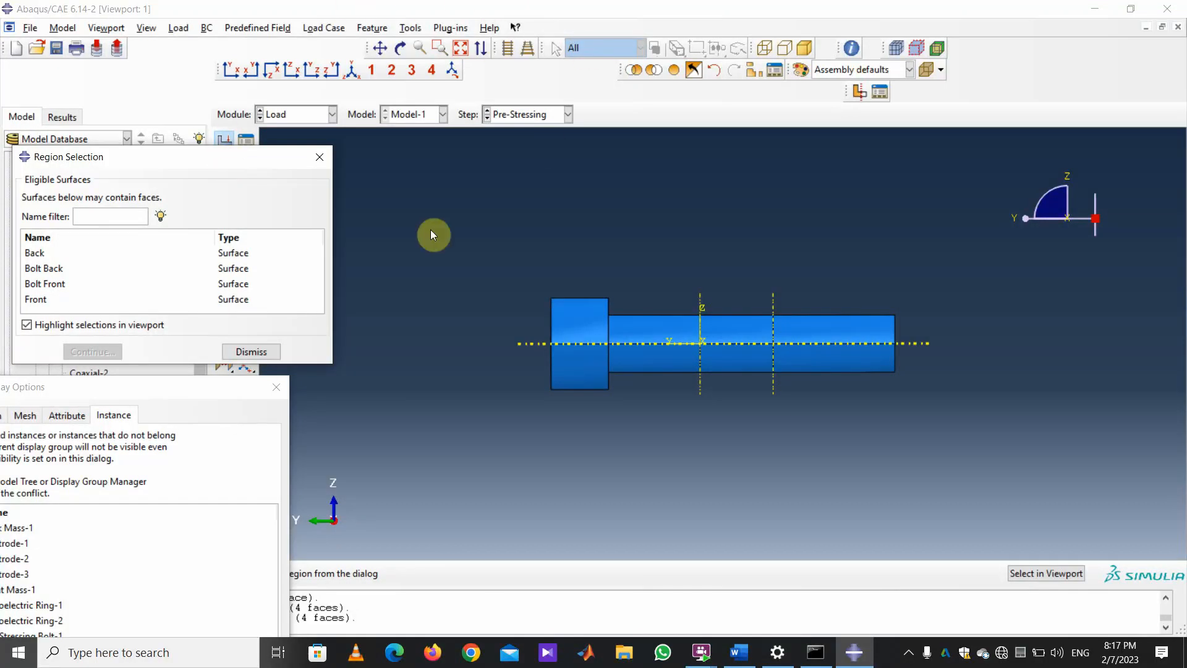
{"action": "left_click", "coordinate": [1031, 575]}
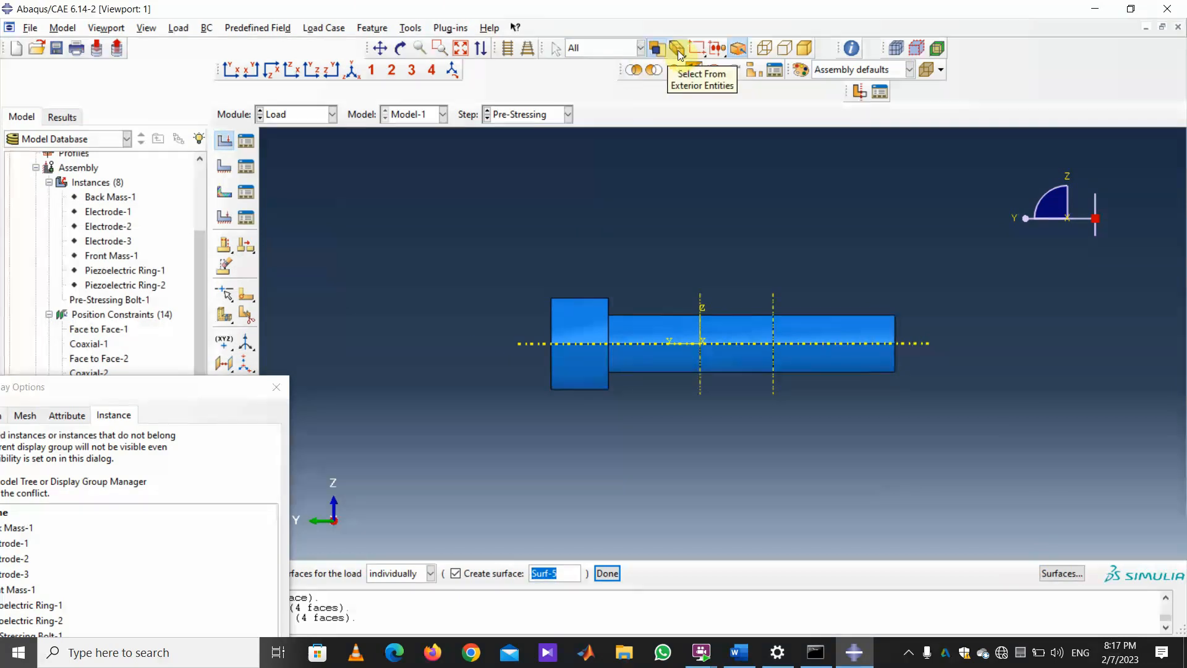
Enable interior face picking and move the display options window aside.
{"action": "left_click_drag", "start_coordinate": [685, 54], "coordinate": [718, 54]}
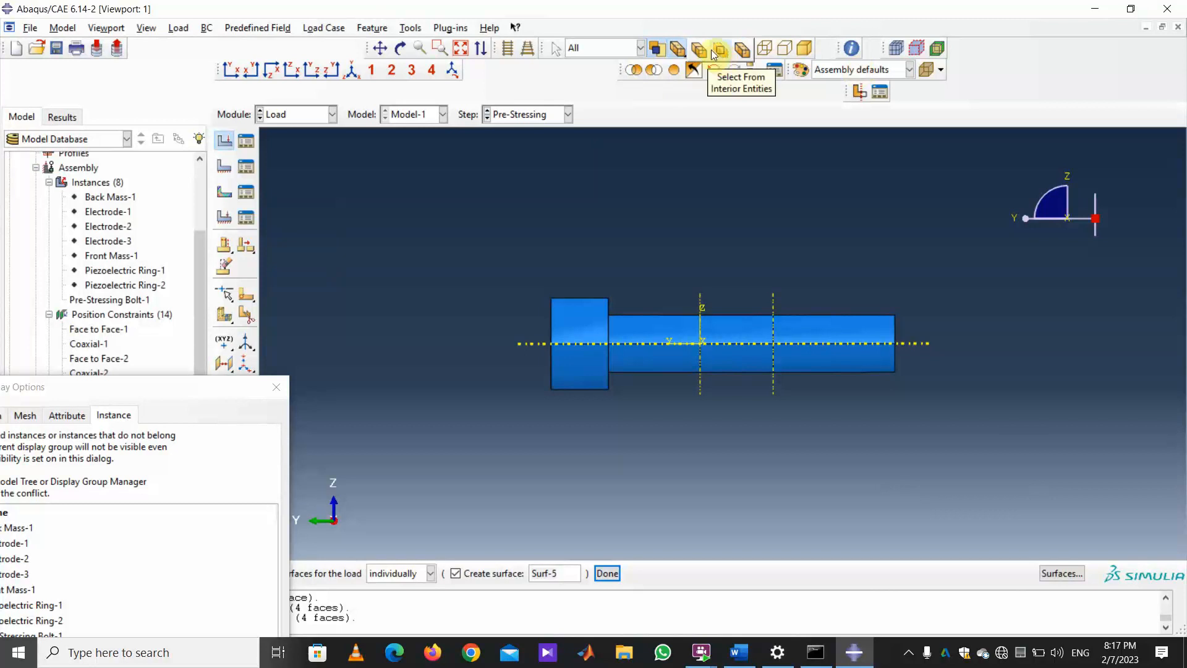
{"action": "left_click", "coordinate": [719, 56]}
{"action": "left_click", "coordinate": [266, 498]}
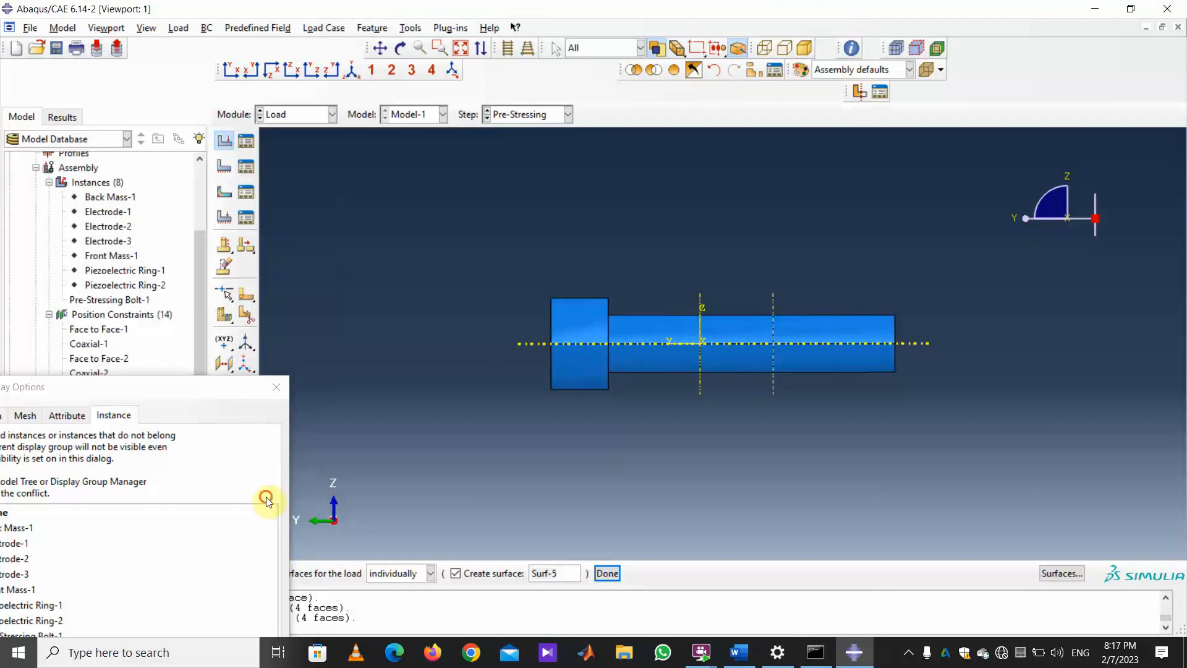
{"action": "left_click_drag", "start_coordinate": [213, 396], "coordinate": [108, 390]}
{"action": "left_click", "coordinate": [136, 489]}
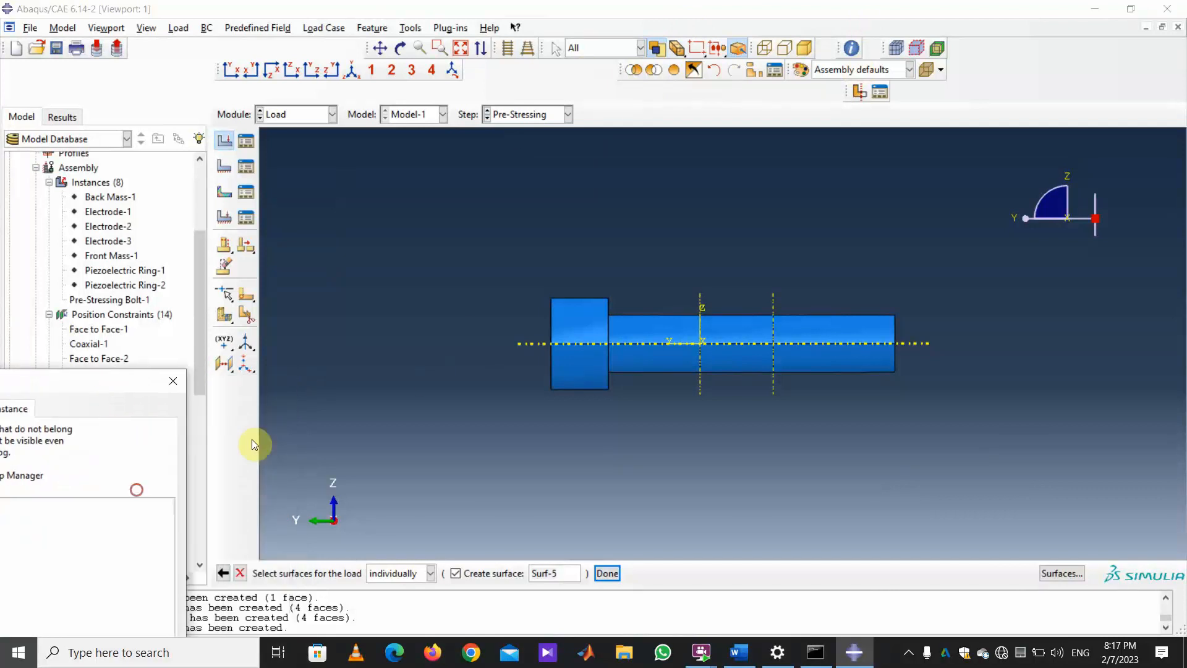
Box-select all faces on the bolt shaft's right part and hide them.
{"action": "left_click", "coordinate": [654, 69]}
{"action": "left_click_drag", "start_coordinate": [962, 422], "coordinate": [733, 255]}
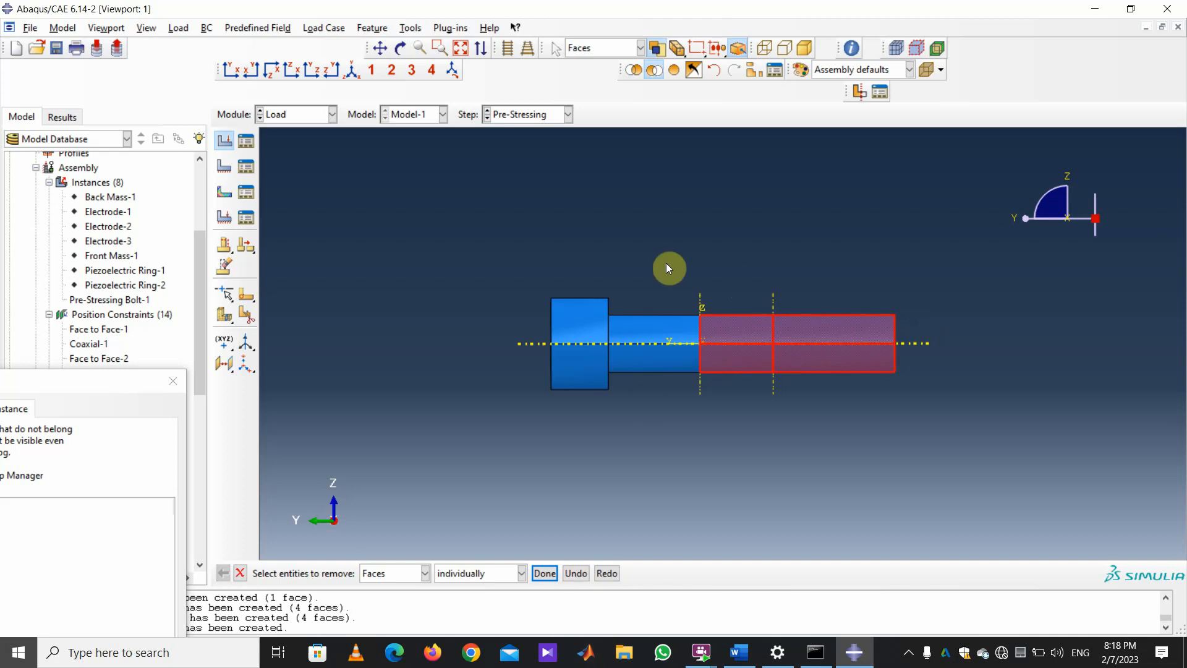
{"action": "left_click", "coordinate": [679, 51]}
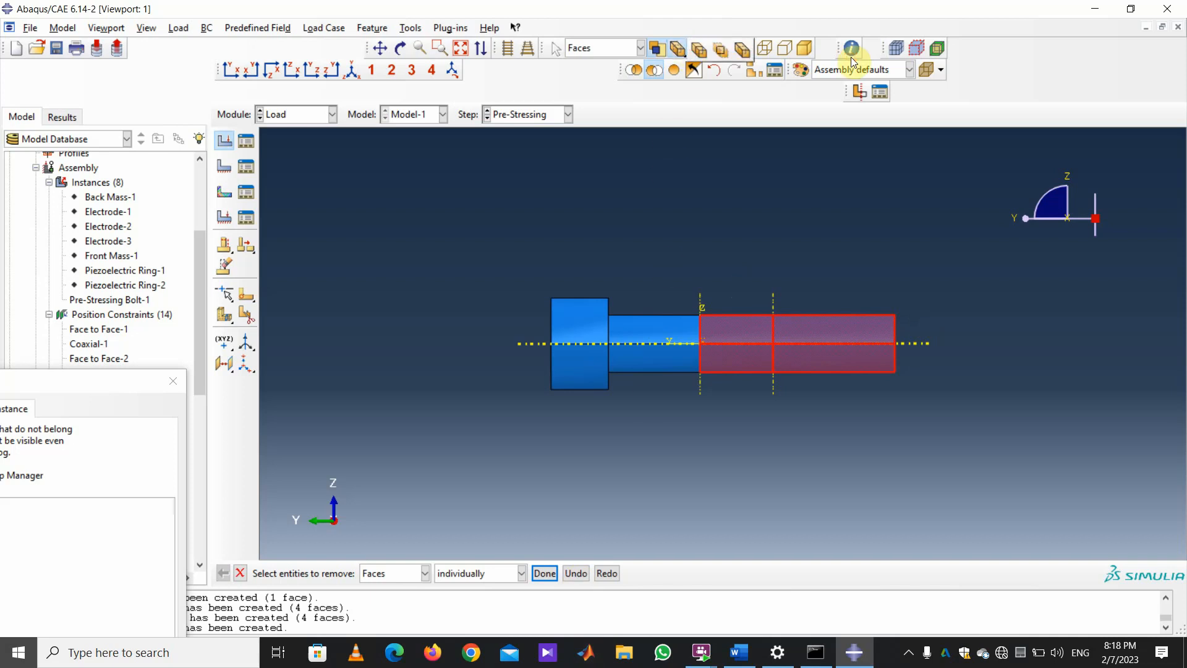
{"action": "left_click", "coordinate": [710, 55]}
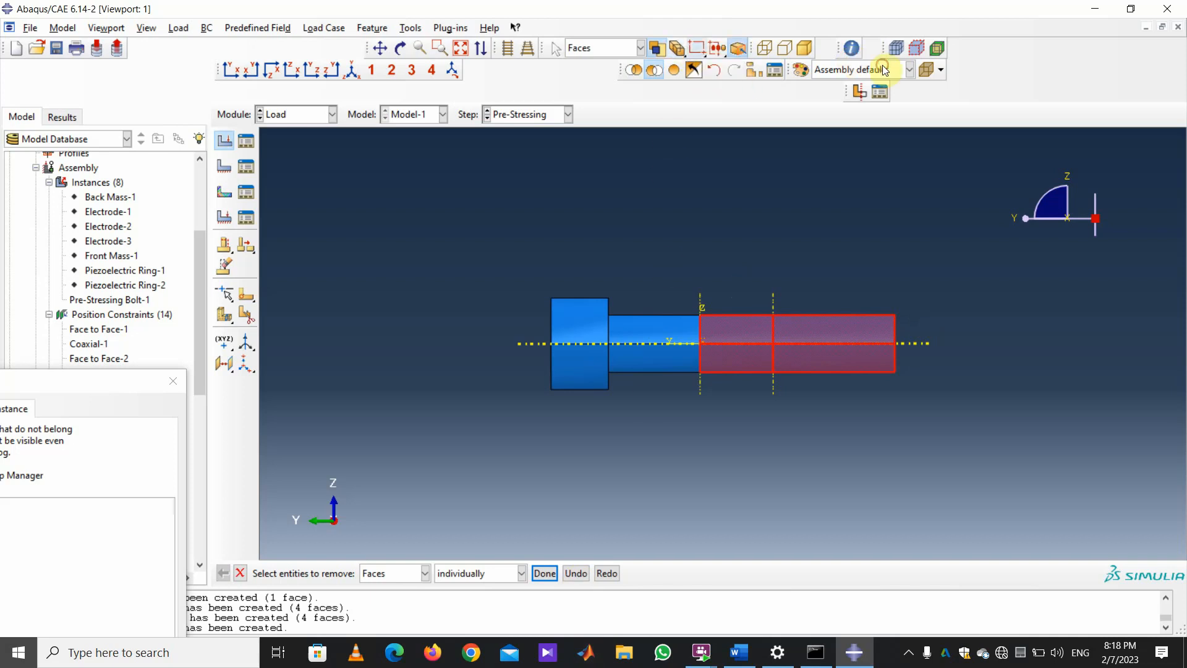
{"action": "left_click", "coordinate": [708, 470]}
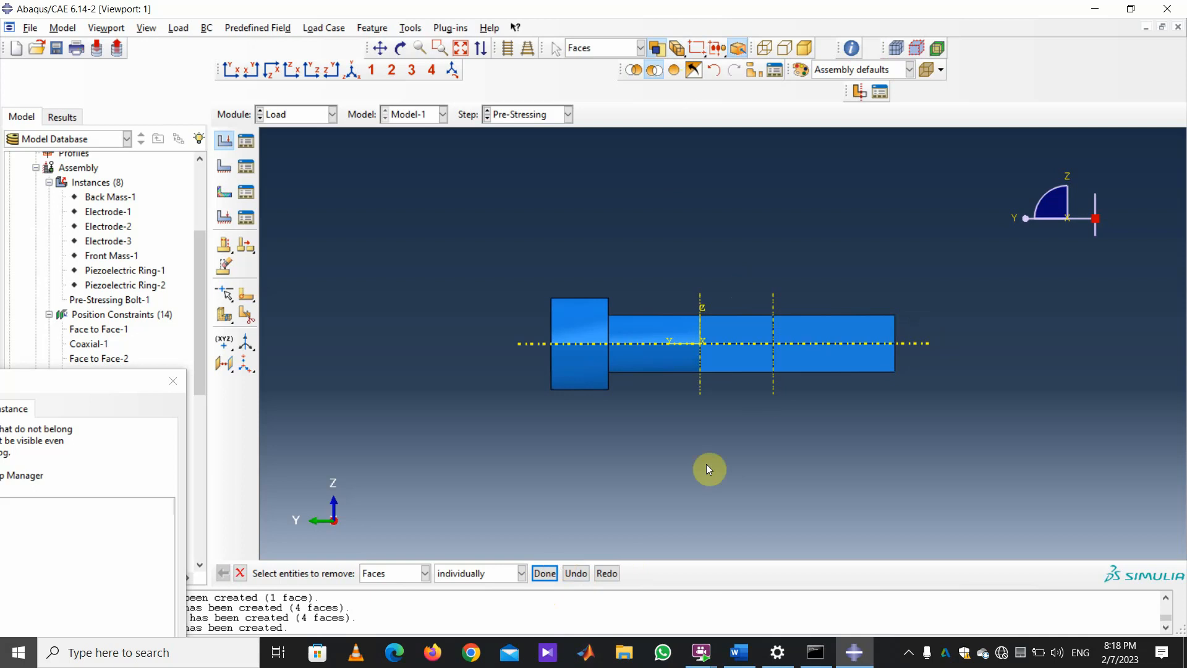
{"action": "left_click_drag", "start_coordinate": [950, 415], "coordinate": [741, 254]}
{"action": "left_click", "coordinate": [545, 574]}
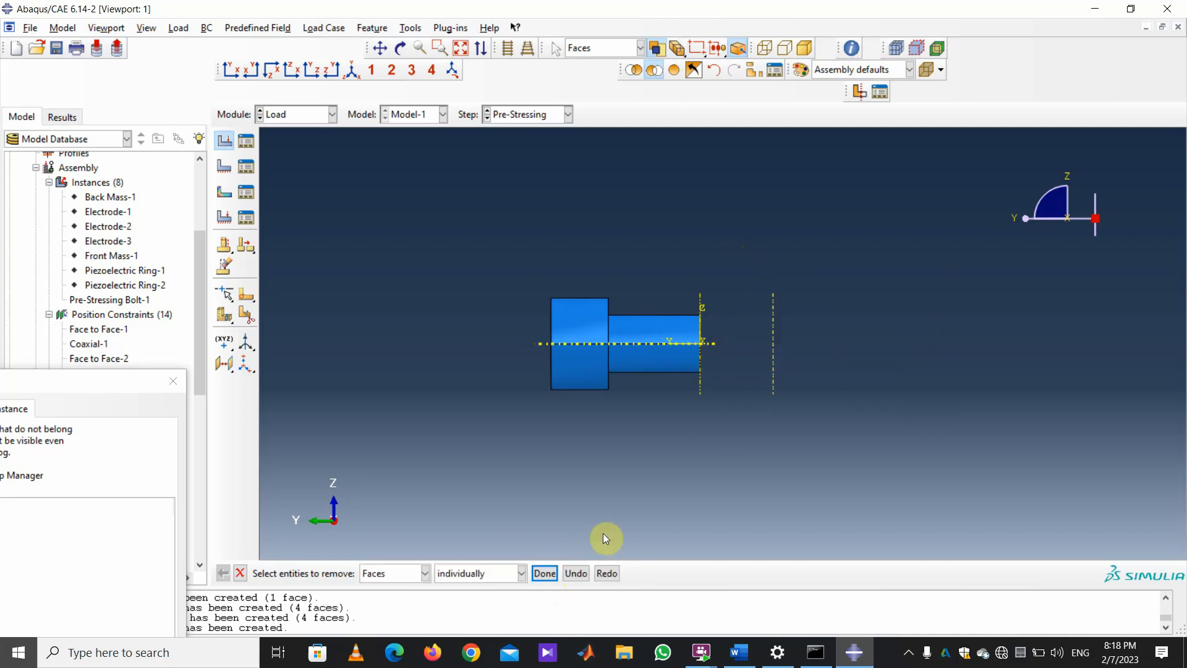
{"action": "left_click", "coordinate": [677, 51]}
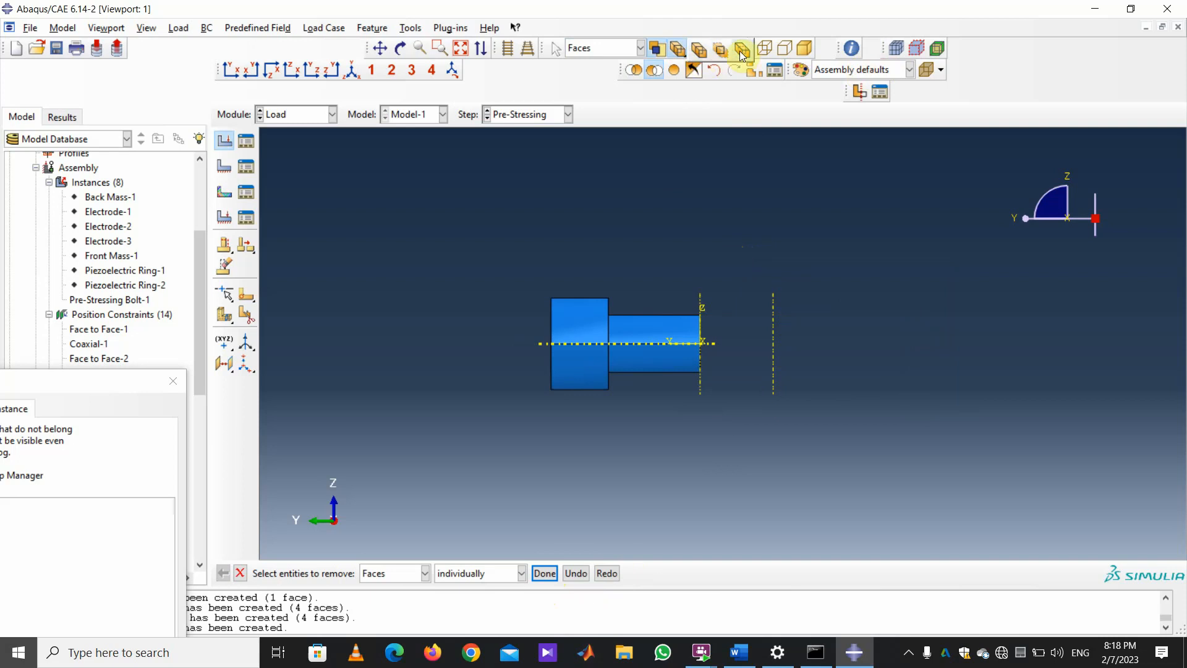
{"action": "left_click", "coordinate": [882, 59]}
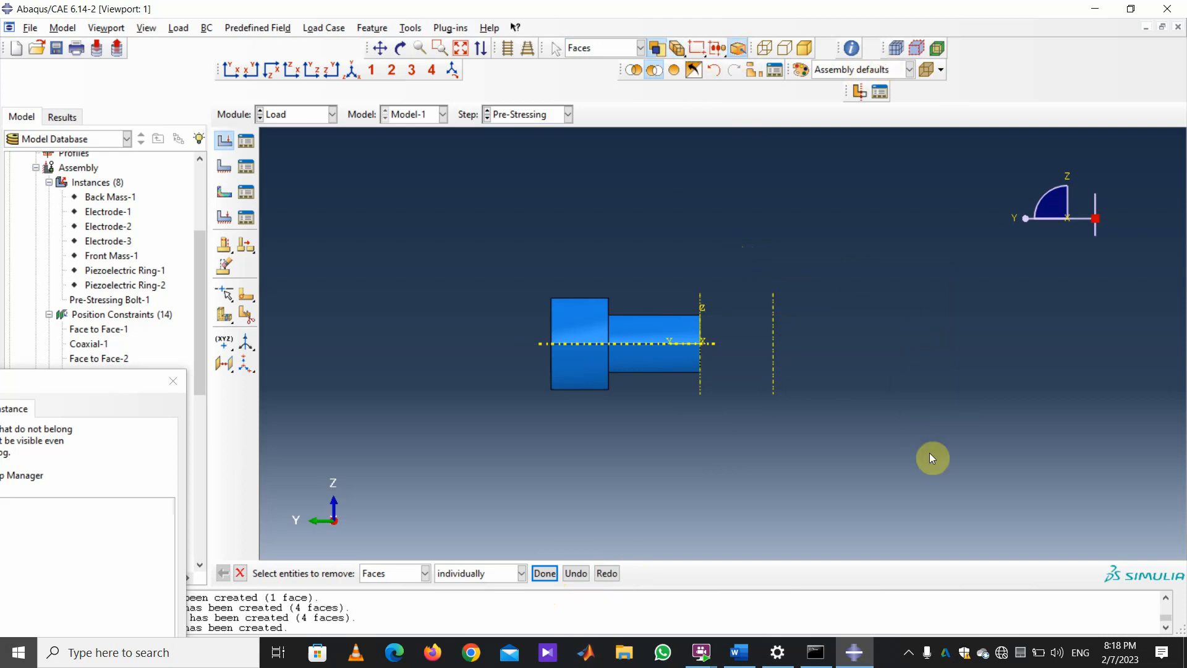
{"action": "left_click_drag", "start_coordinate": [931, 458], "coordinate": [912, 309]}
Orbit the bolt and hide three wedges of its end face using interior picking.
{"action": "left_click", "coordinate": [401, 48]}
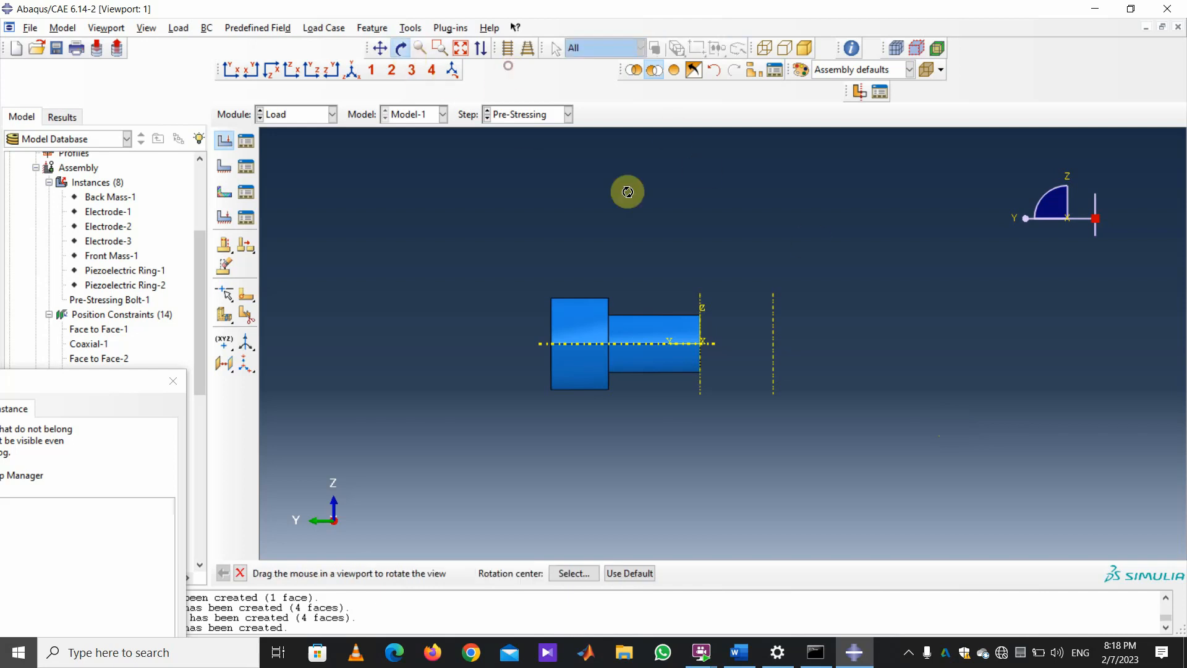
{"action": "left_click_drag", "start_coordinate": [698, 287], "coordinate": [653, 322]}
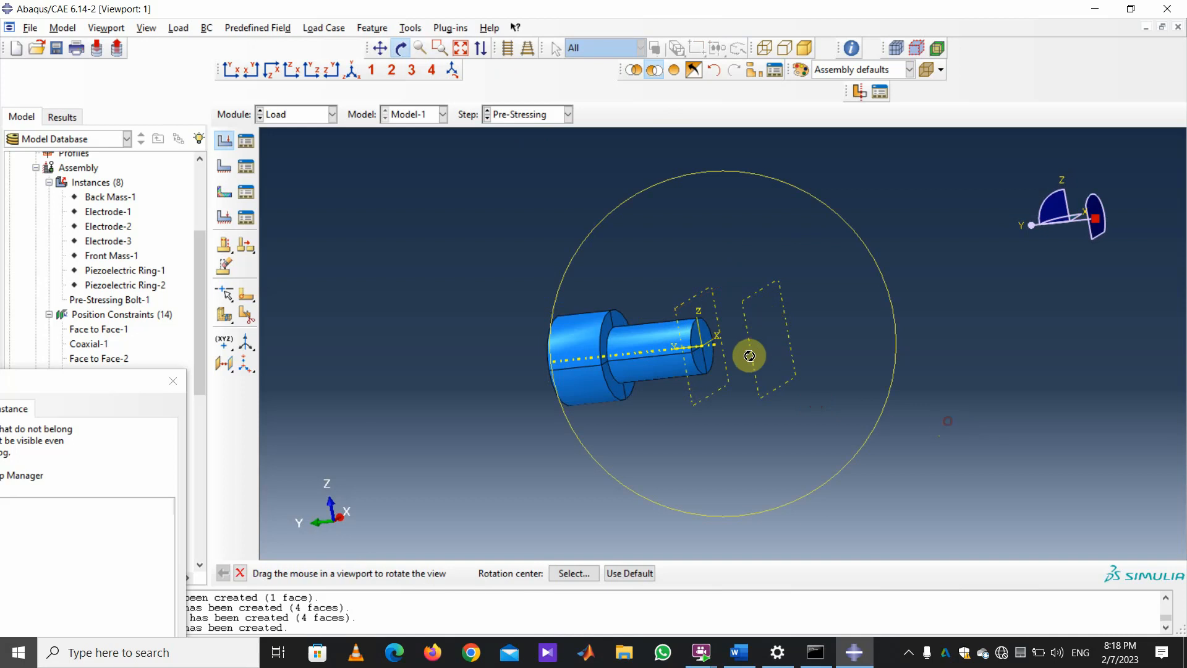
{"action": "left_click_drag", "start_coordinate": [750, 355], "coordinate": [735, 382]}
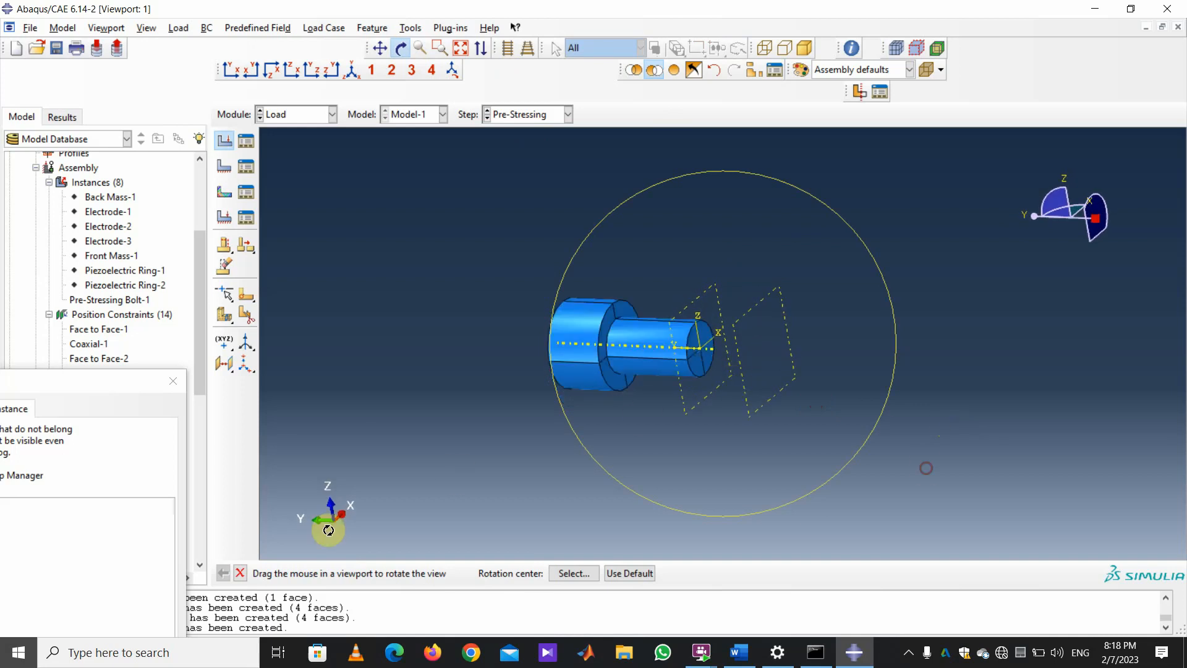
{"action": "left_click", "coordinate": [240, 574]}
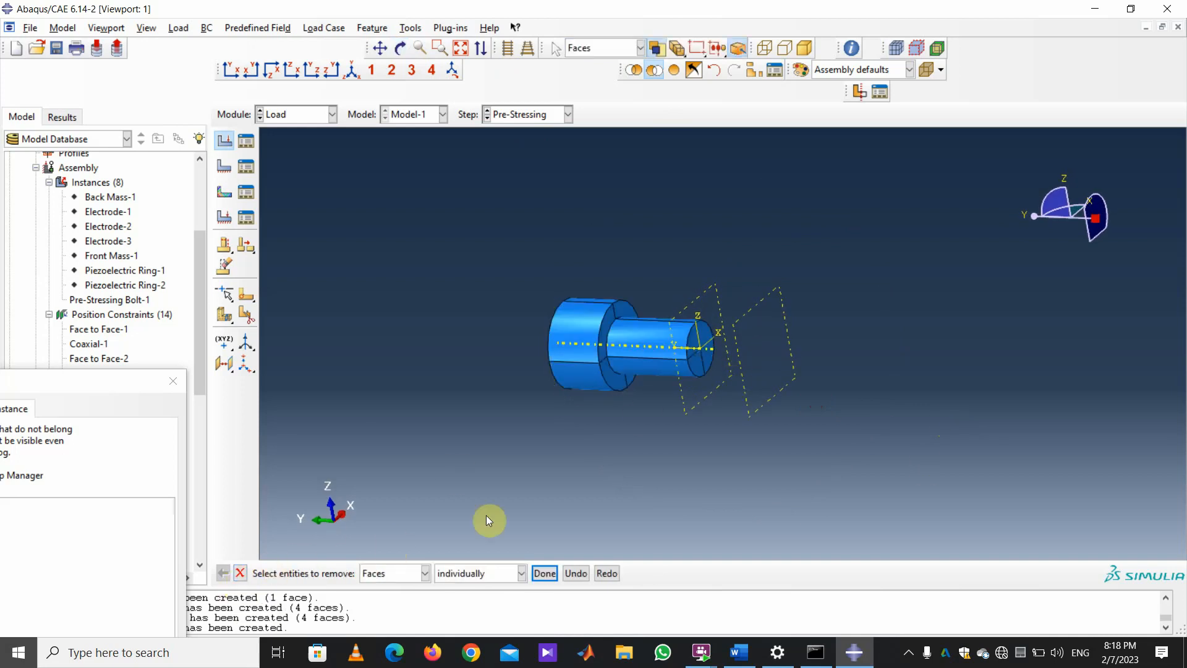
{"action": "scroll", "coordinate": [887, 420], "scroll_direction": "up", "scroll_amount": 3}
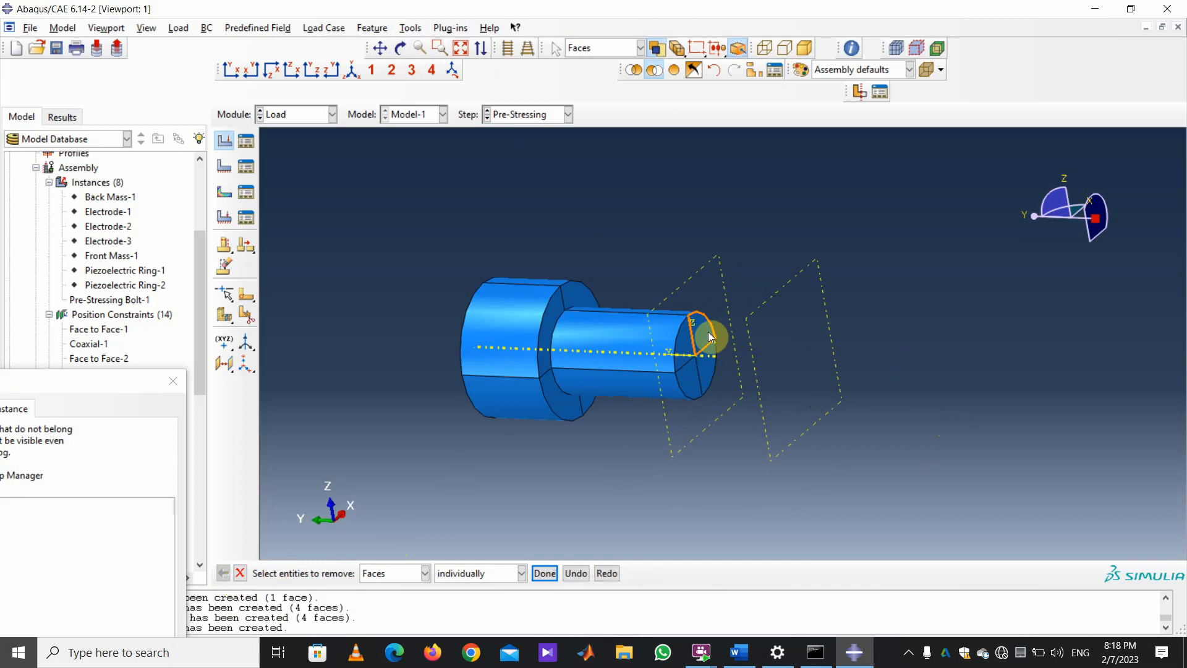
{"action": "left_click", "coordinate": [683, 54]}
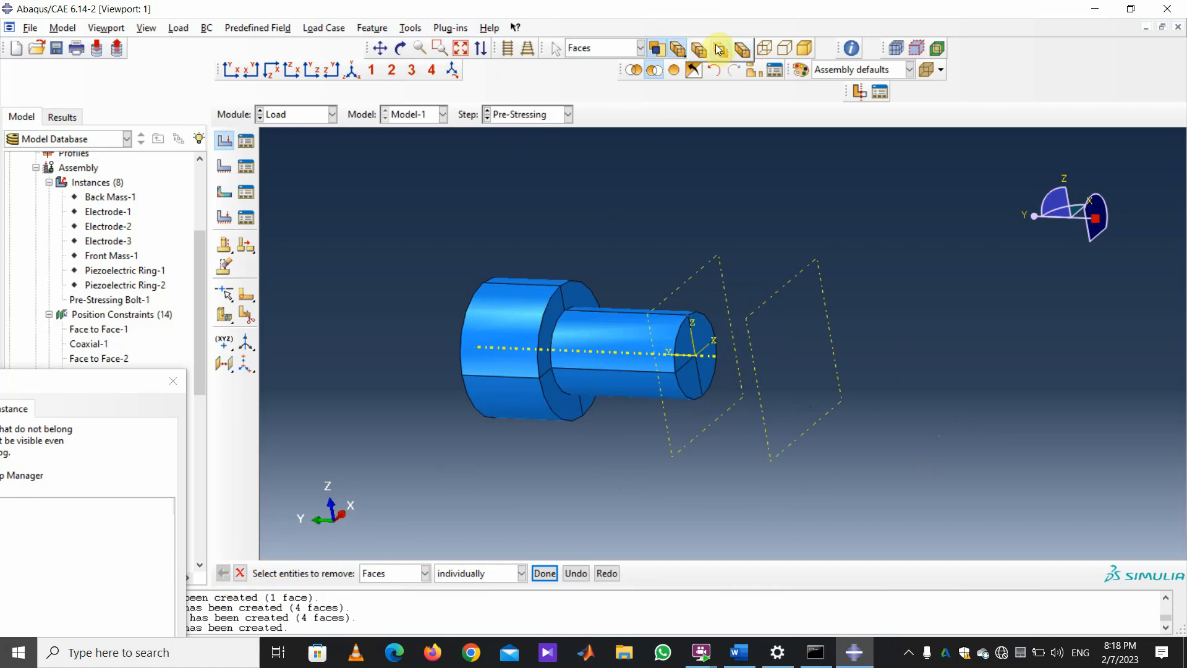
{"action": "left_click", "coordinate": [719, 49]}
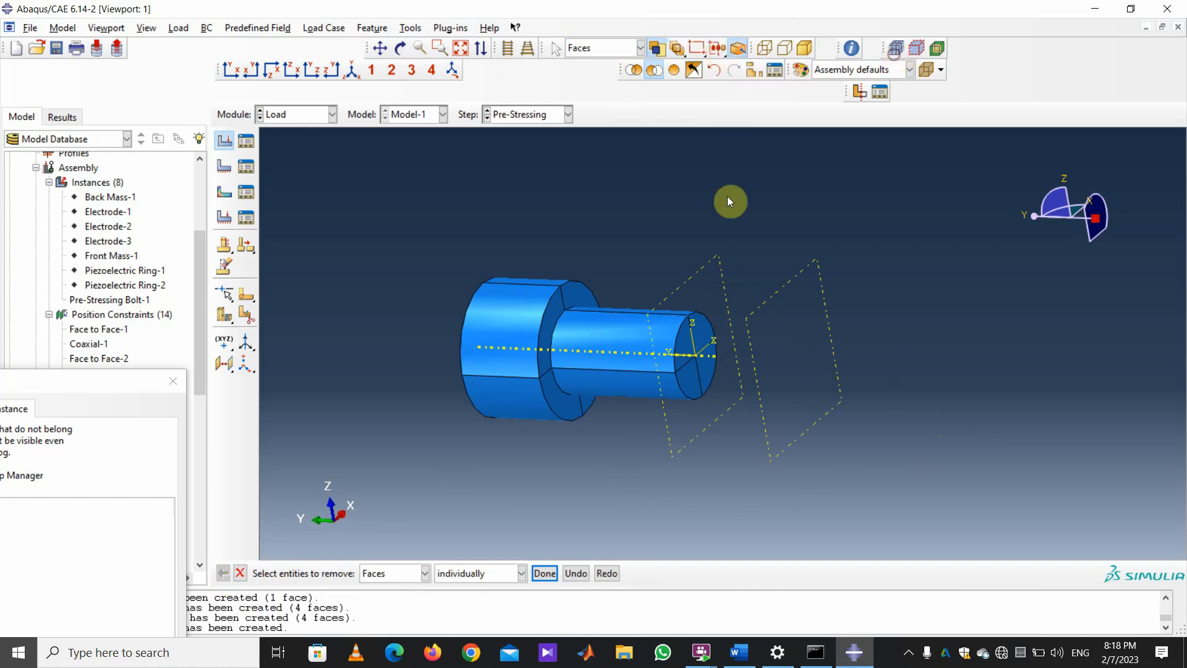
{"action": "left_click", "coordinate": [691, 326]}
{"action": "left_click", "coordinate": [692, 380]}
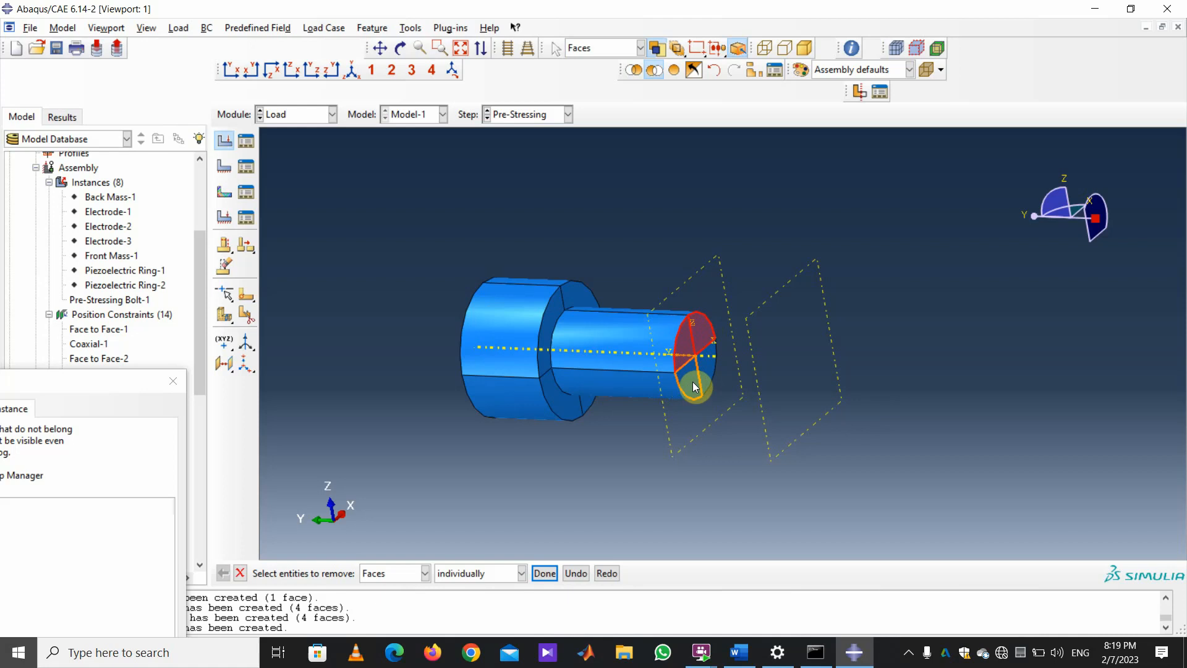
{"action": "left_click", "coordinate": [710, 378]}
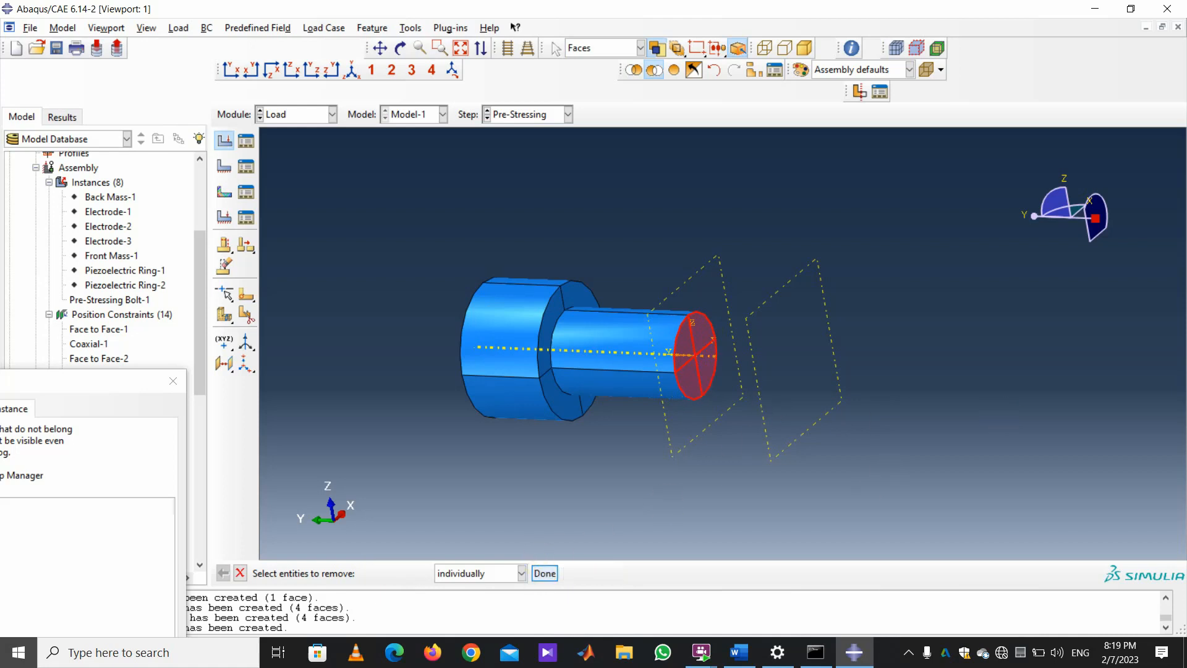
{"action": "left_click", "coordinate": [536, 575]}
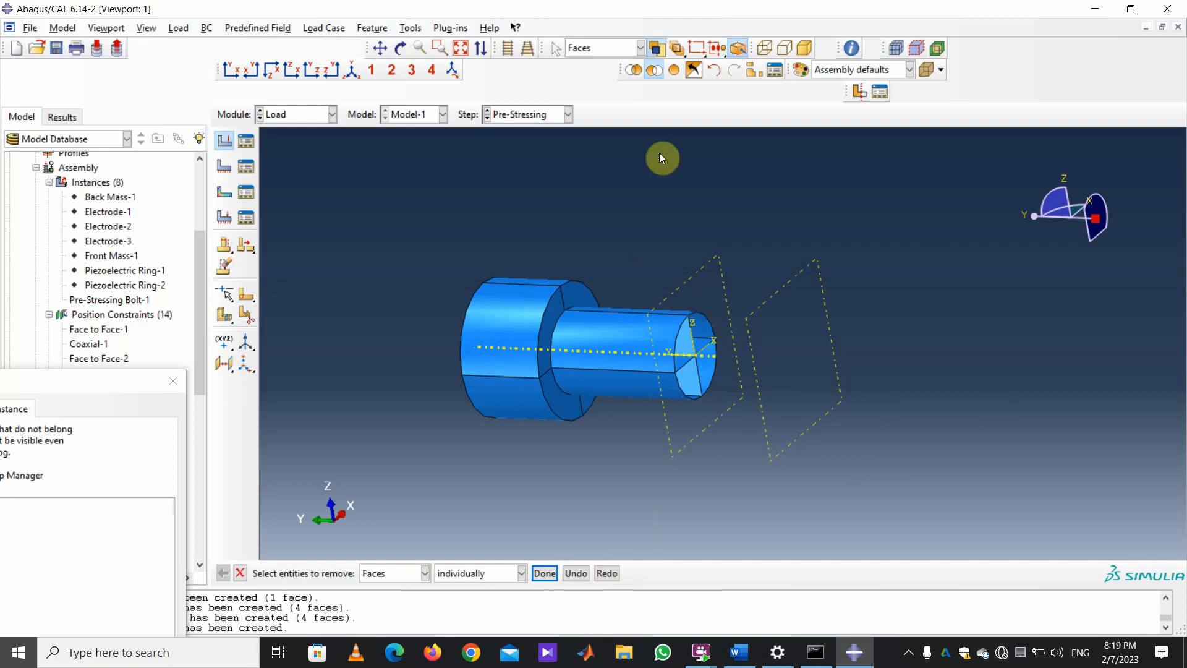
{"action": "left_click", "coordinate": [855, 93]}
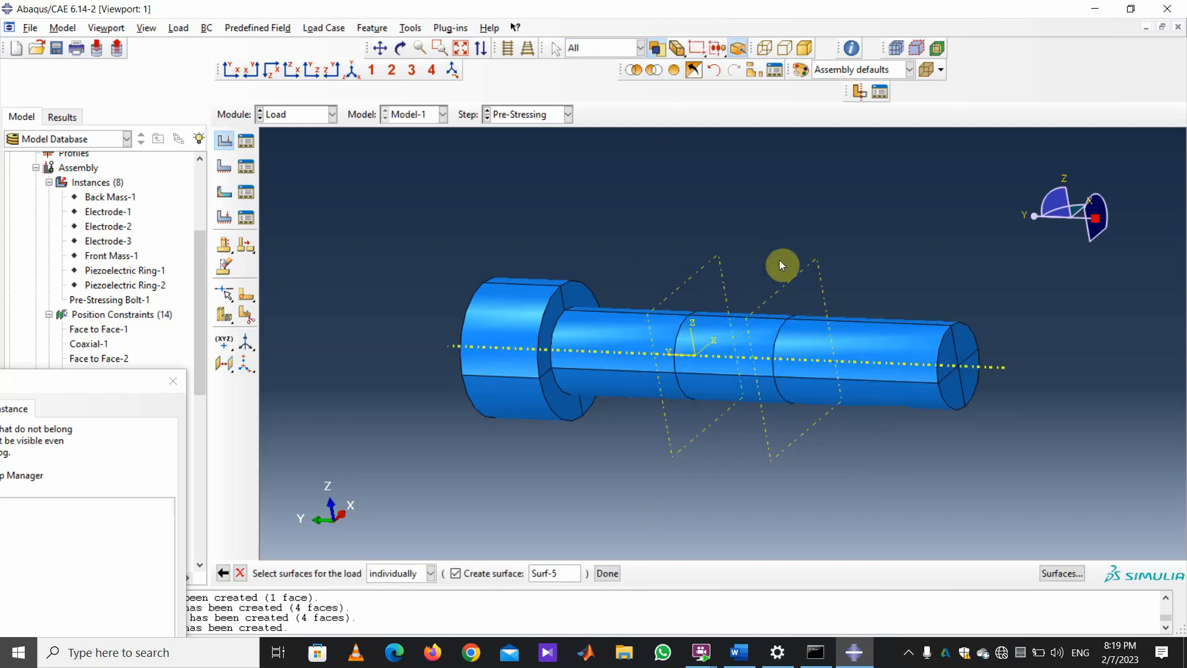
From a right-side view, hide the faces on the bolt's right part again.
{"action": "left_click", "coordinate": [331, 69]}
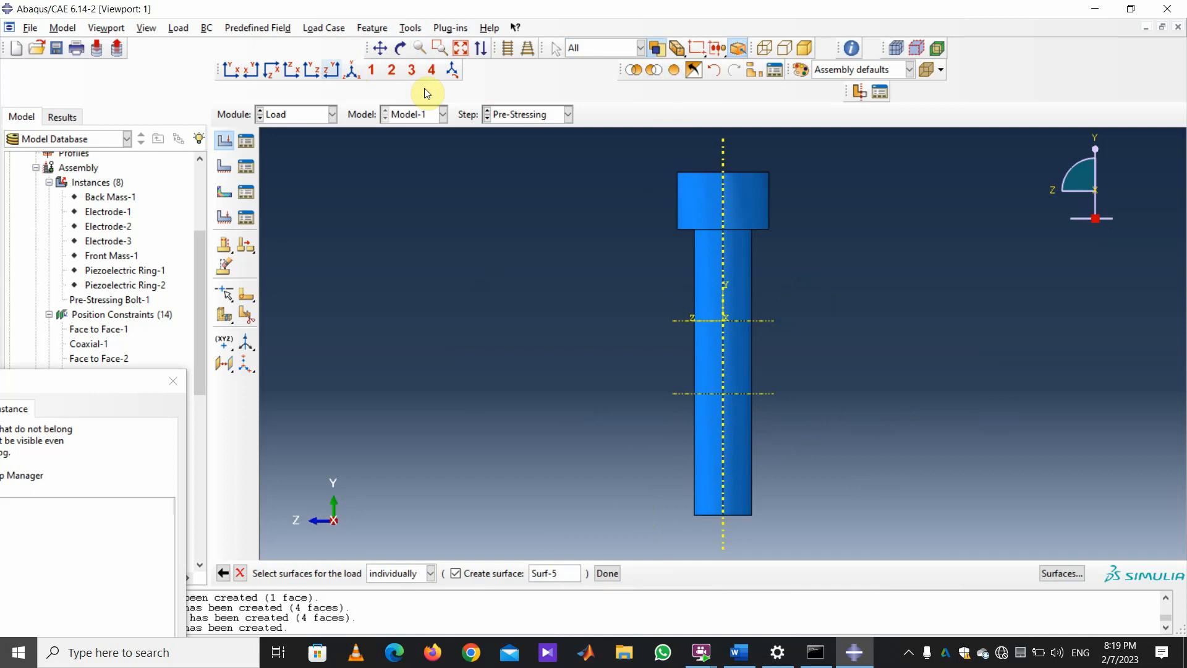
{"action": "mouse_move", "coordinate": [1079, 162]}
{"action": "left_mouse_down"}
{"action": "mouse_move", "coordinate": [1052, 183]}
{"action": "mouse_move", "coordinate": [1037, 234]}
{"action": "left_mouse_up"}
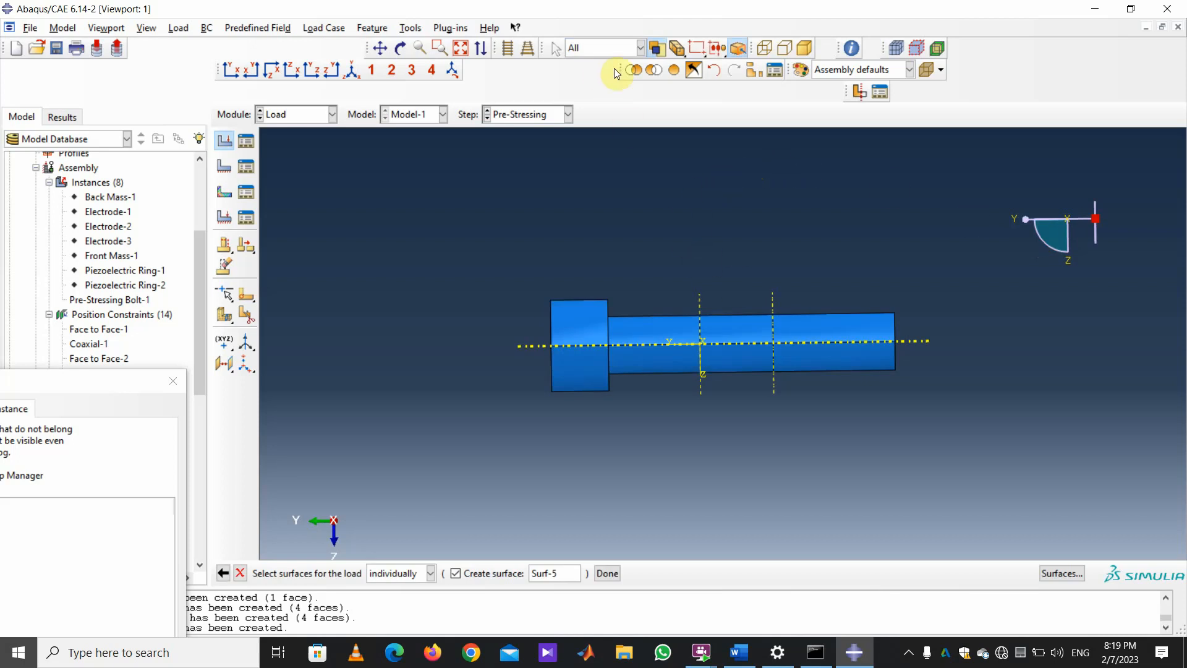
{"action": "left_click", "coordinate": [653, 70]}
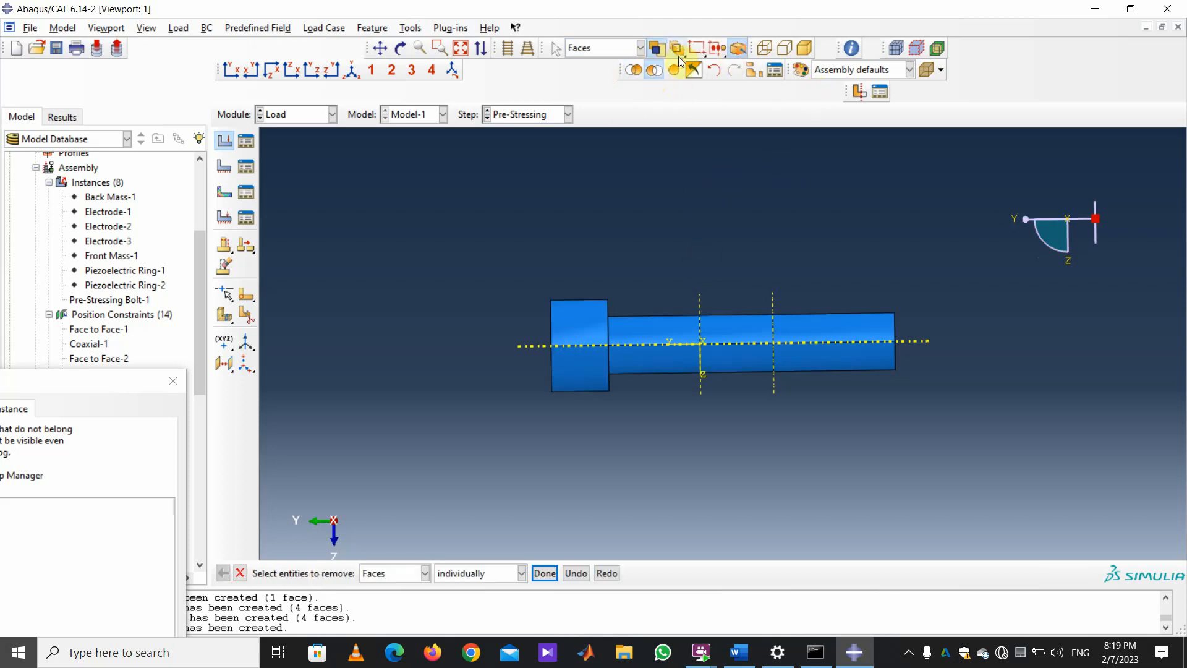
{"action": "left_click_drag", "start_coordinate": [679, 50], "coordinate": [699, 61]}
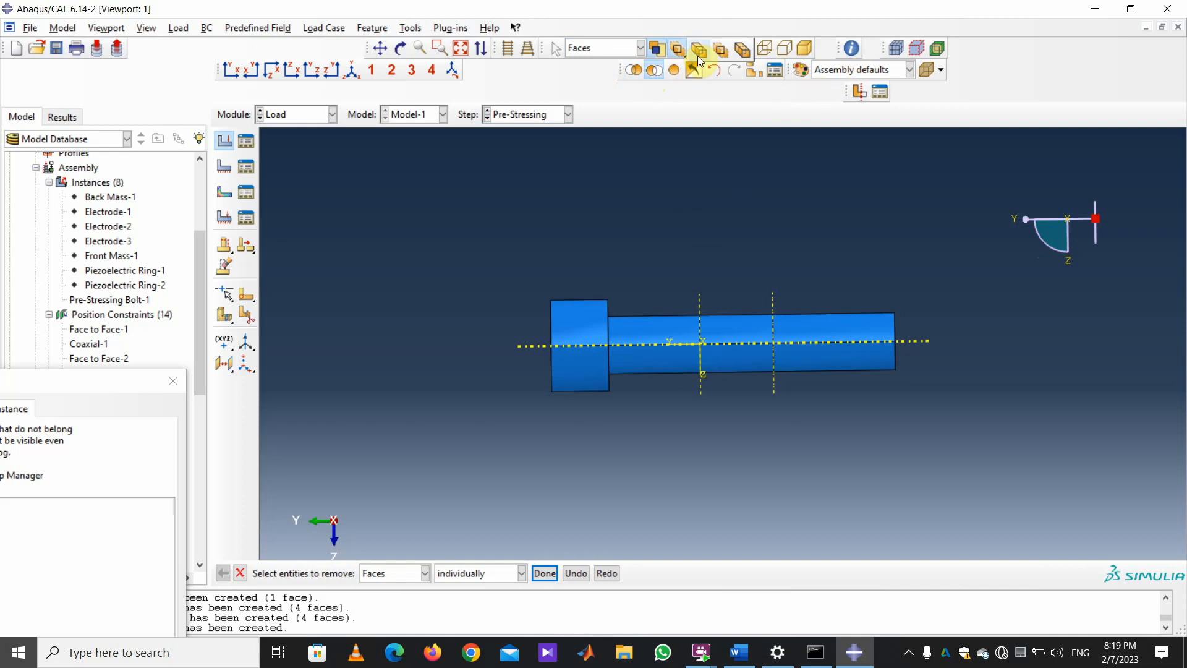
{"action": "left_click", "coordinate": [698, 56]}
{"action": "left_click_drag", "start_coordinate": [944, 439], "coordinate": [741, 251]}
{"action": "left_click", "coordinate": [545, 573]}
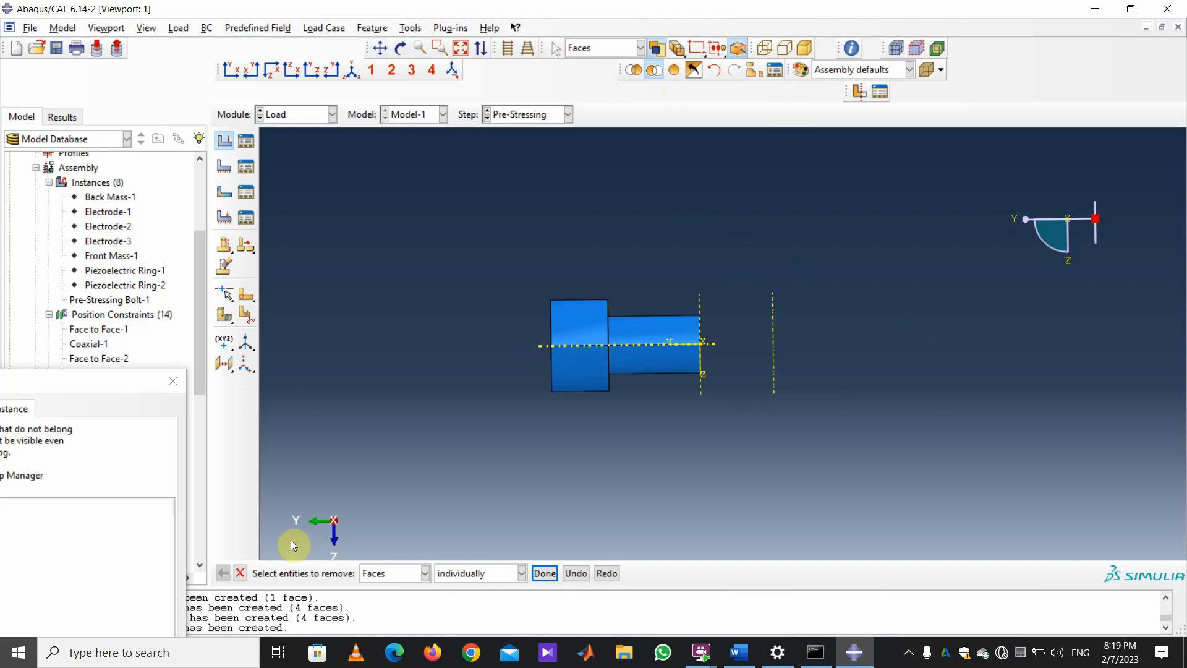
{"action": "left_click", "coordinate": [240, 579]}
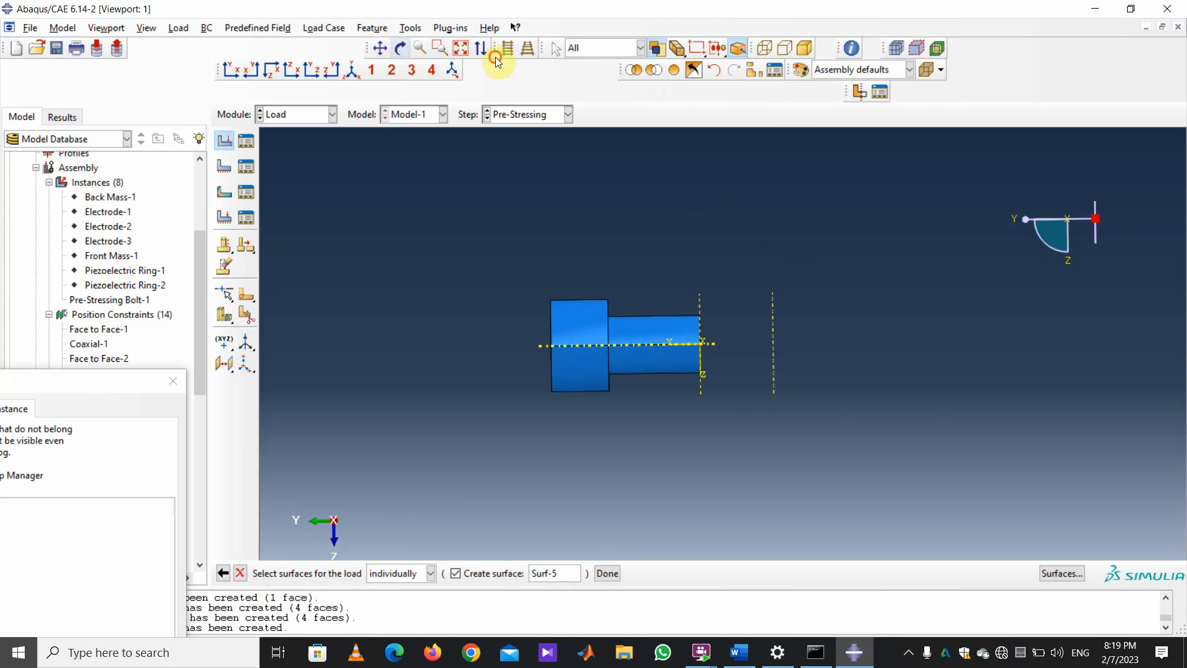
Orbit to the cut end face and pick its quadrants as the load surface Surf-5.
{"action": "left_click", "coordinate": [398, 47]}
{"action": "left_click_drag", "start_coordinate": [761, 305], "coordinate": [686, 371]}
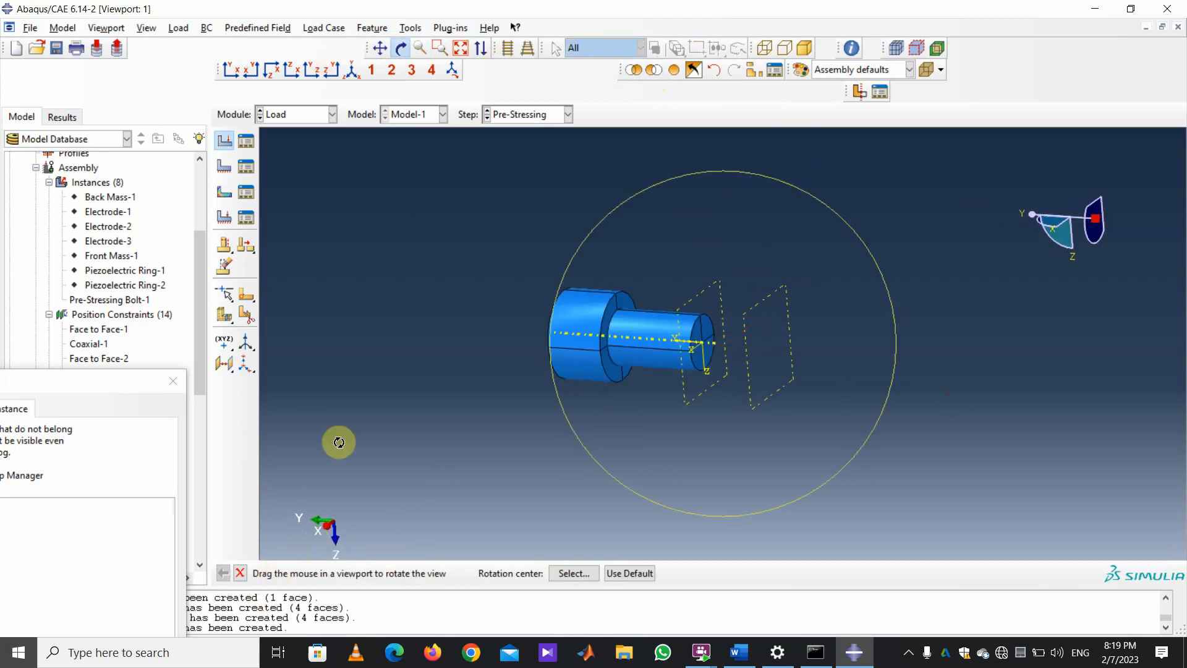
{"action": "left_click", "coordinate": [402, 50]}
{"action": "scroll", "coordinate": [871, 420], "scroll_direction": "up", "scroll_amount": 2}
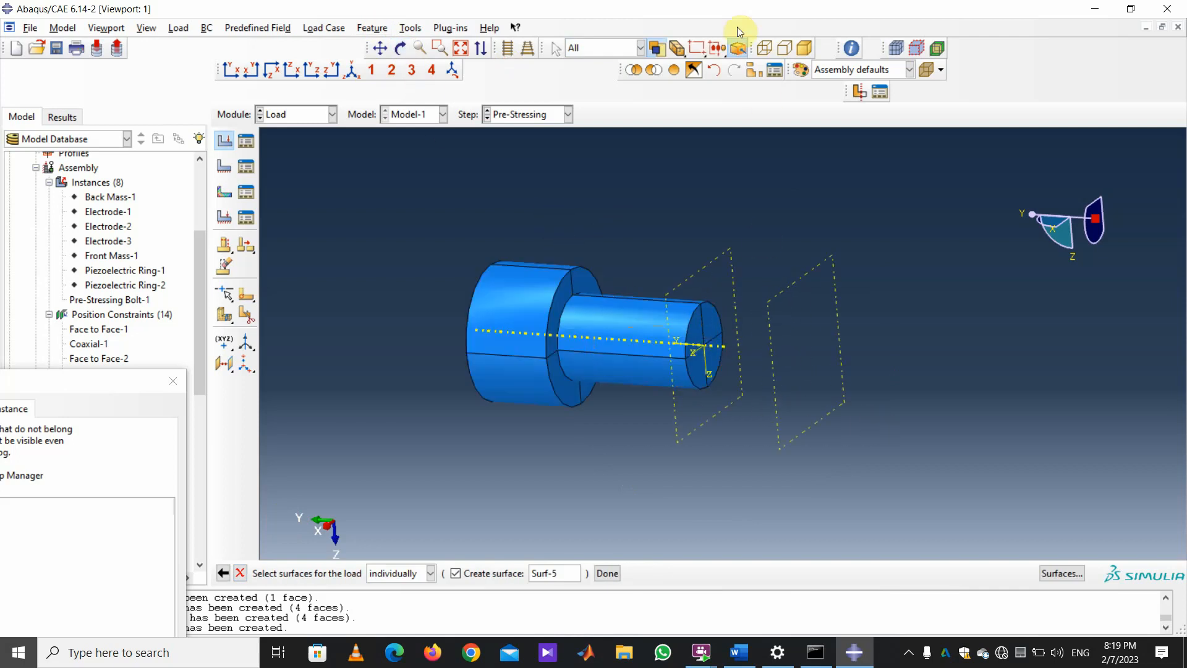
{"action": "left_click", "coordinate": [684, 55]}
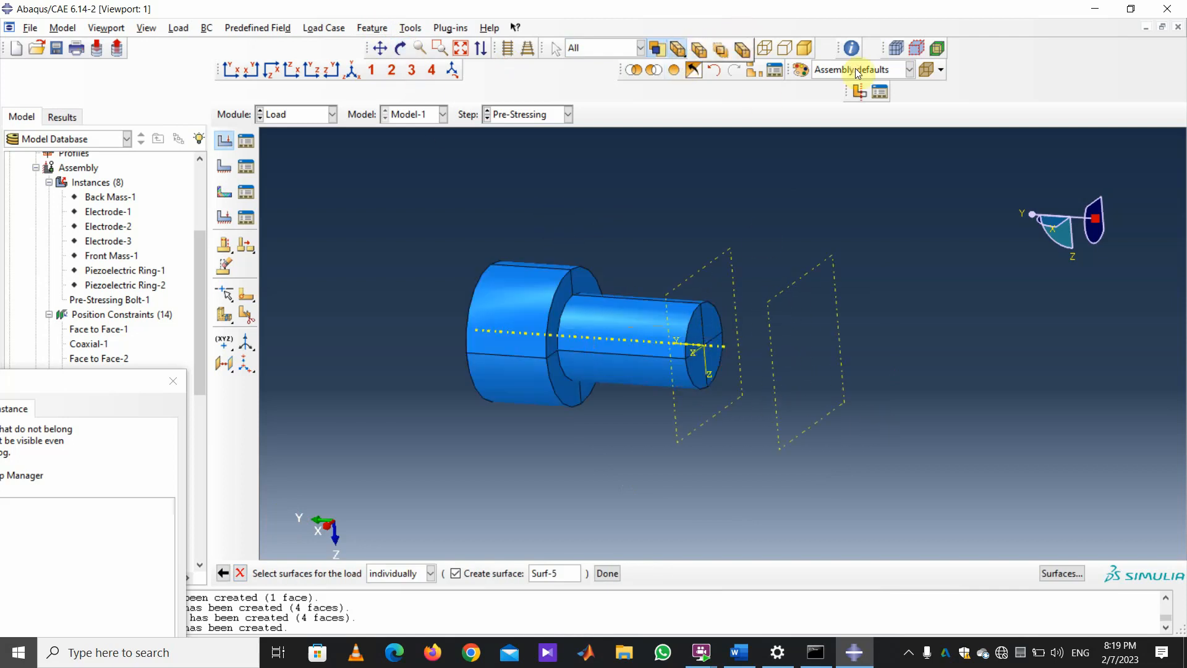
{"action": "left_click", "coordinate": [721, 52]}
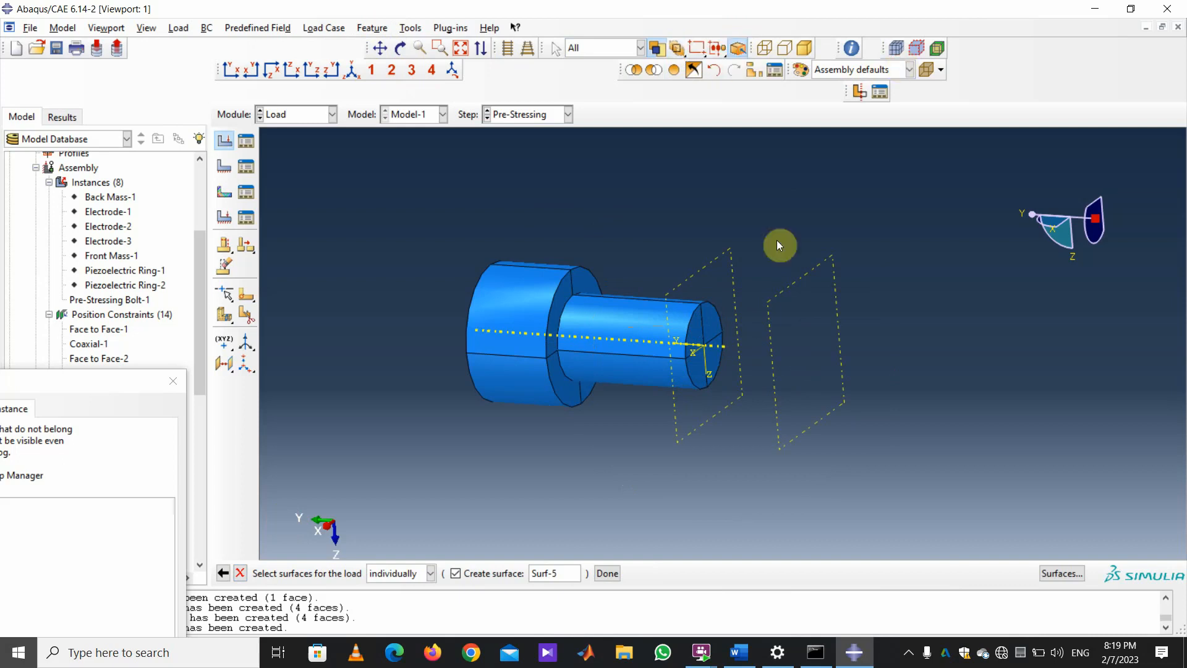
{"action": "left_click", "coordinate": [712, 328]}
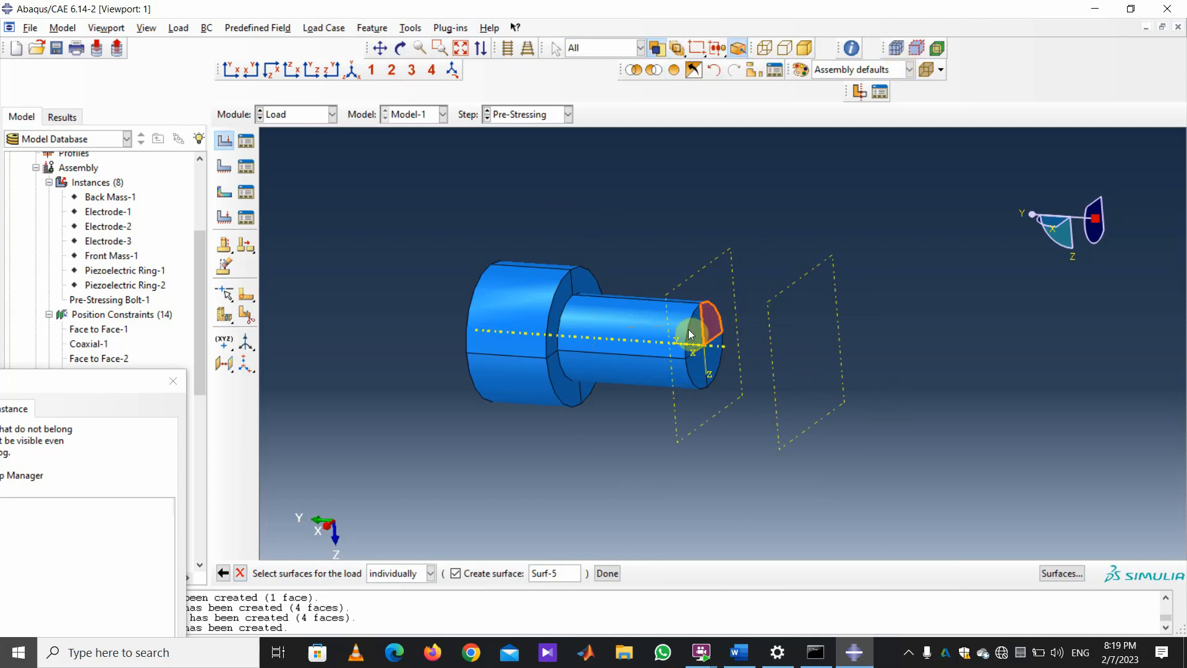
{"action": "left_click", "coordinate": [697, 363], "text": "shift"}
{"action": "left_click", "coordinate": [712, 365], "text": "shift"}
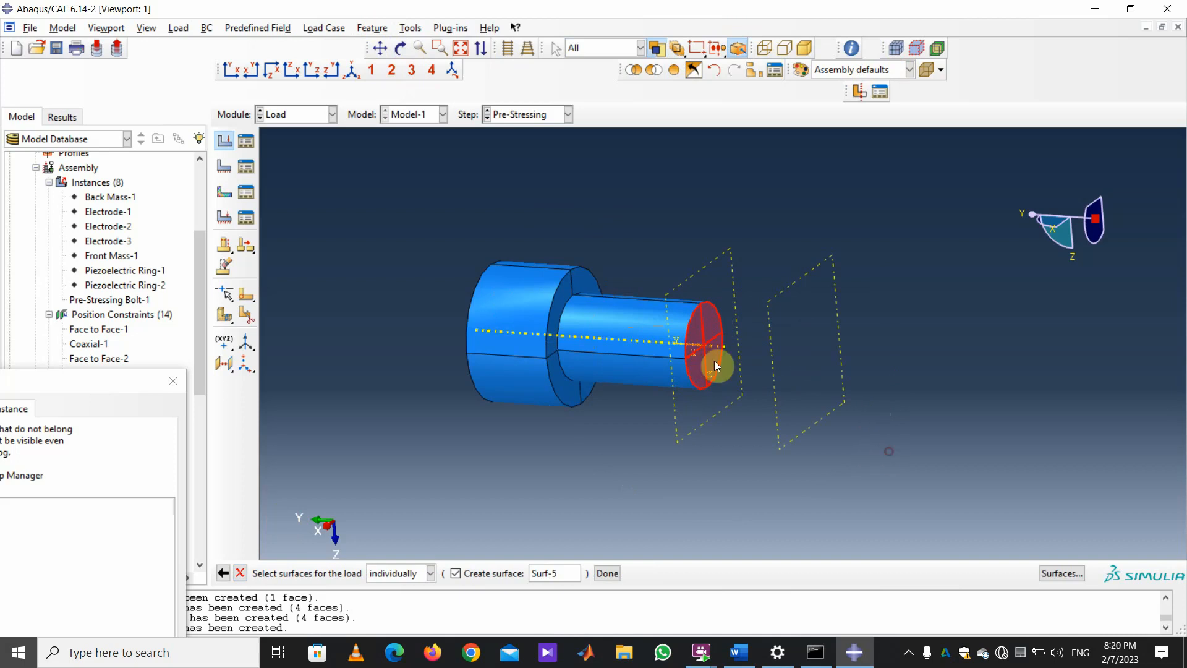
{"action": "left_click", "coordinate": [607, 573]}
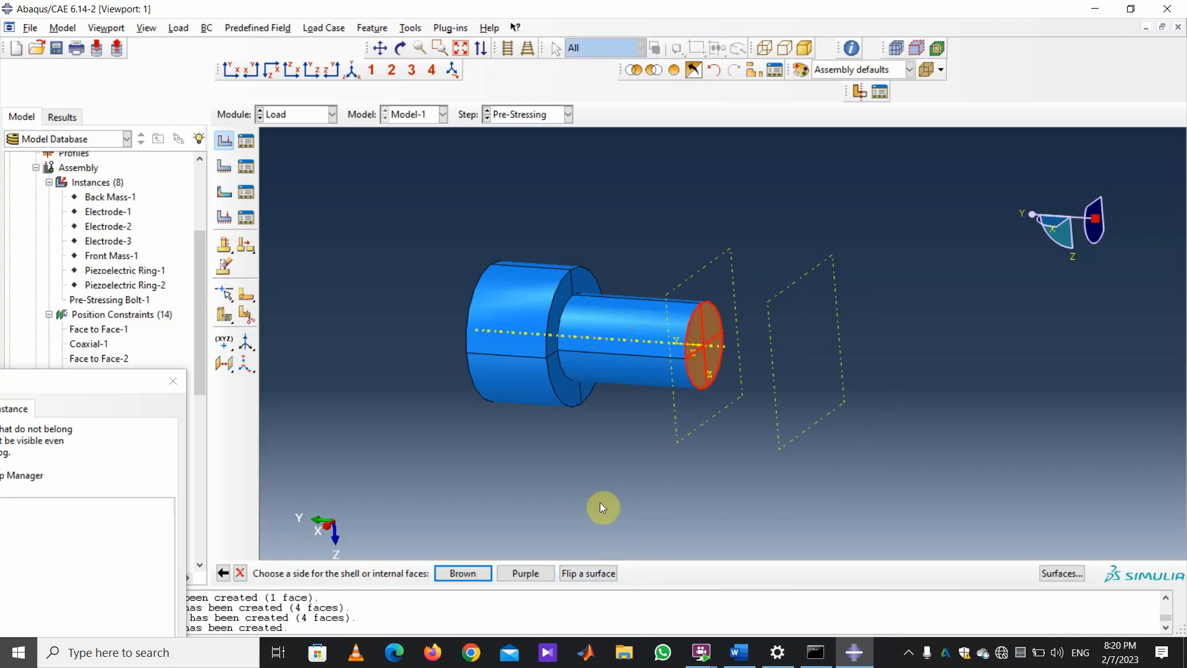
Apply 29600 pressure to the Brown side of the end face and restore all instances.
{"action": "left_click", "coordinate": [474, 573]}
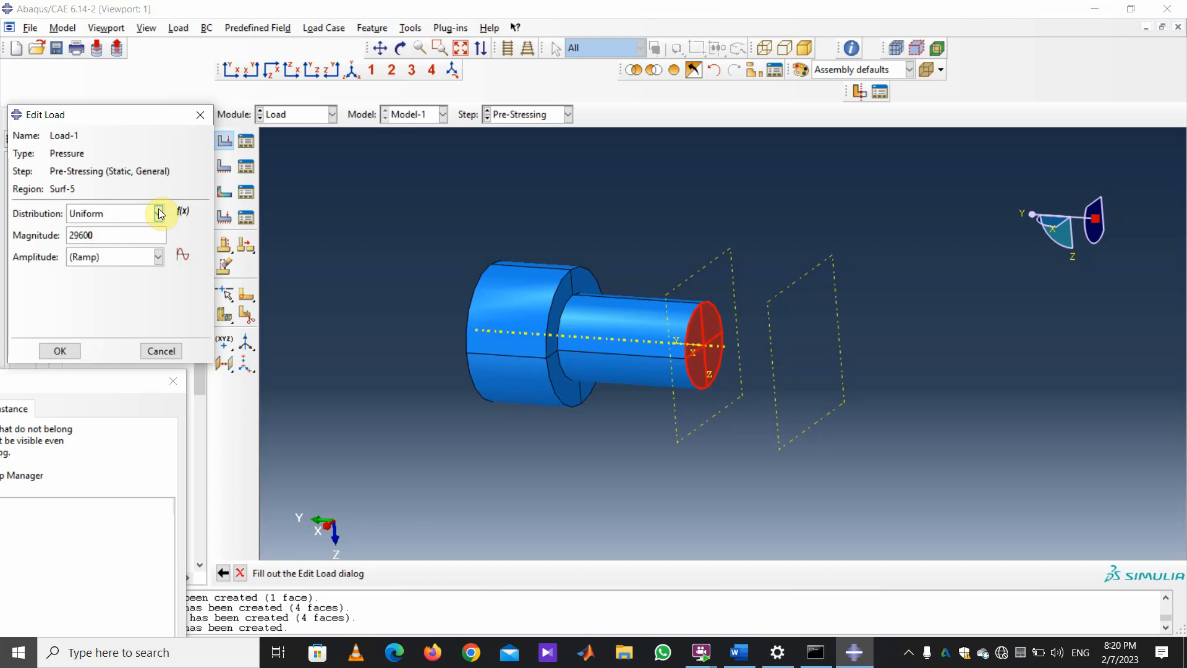
{"action": "left_click", "coordinate": [60, 352]}
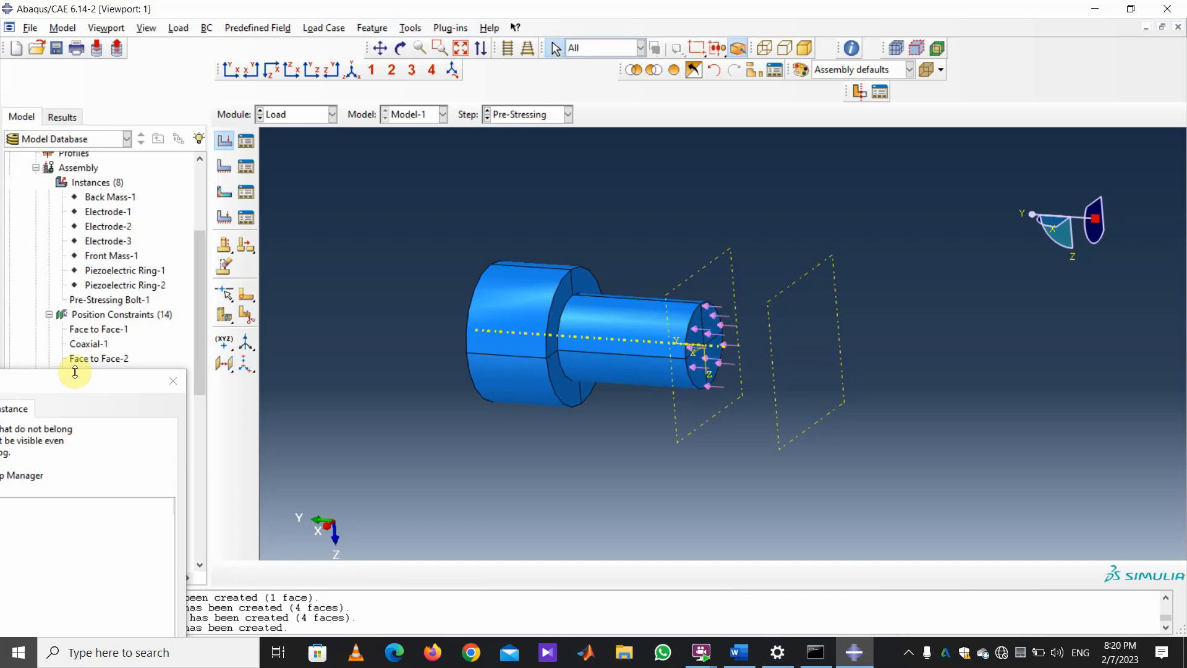
{"action": "left_click", "coordinate": [675, 69]}
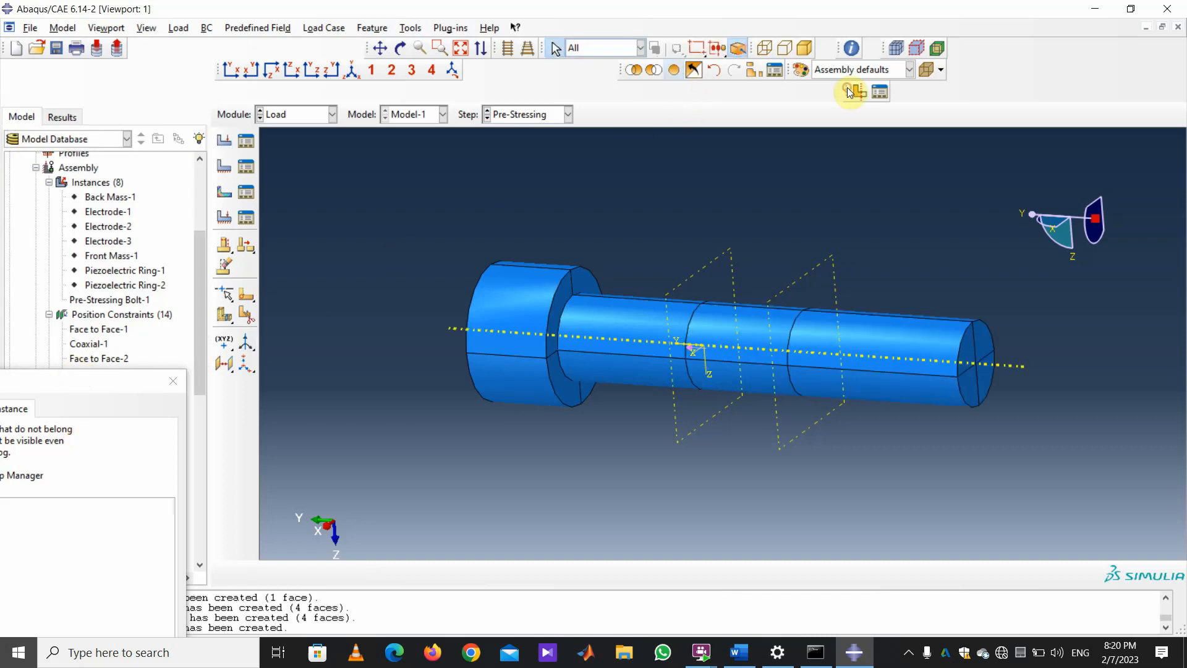
{"action": "left_click", "coordinate": [400, 48]}
Set all instances off except Piezoelectric Ring-1 in Assembly Display Options and apply.
{"action": "mouse_move", "coordinate": [848, 211]}
{"action": "left_mouse_down"}
{"action": "mouse_move", "coordinate": [883, 315]}
{"action": "mouse_move", "coordinate": [922, 340]}
{"action": "mouse_move", "coordinate": [698, 312]}
{"action": "mouse_move", "coordinate": [810, 353]}
{"action": "mouse_move", "coordinate": [777, 346]}
{"action": "left_mouse_up"}
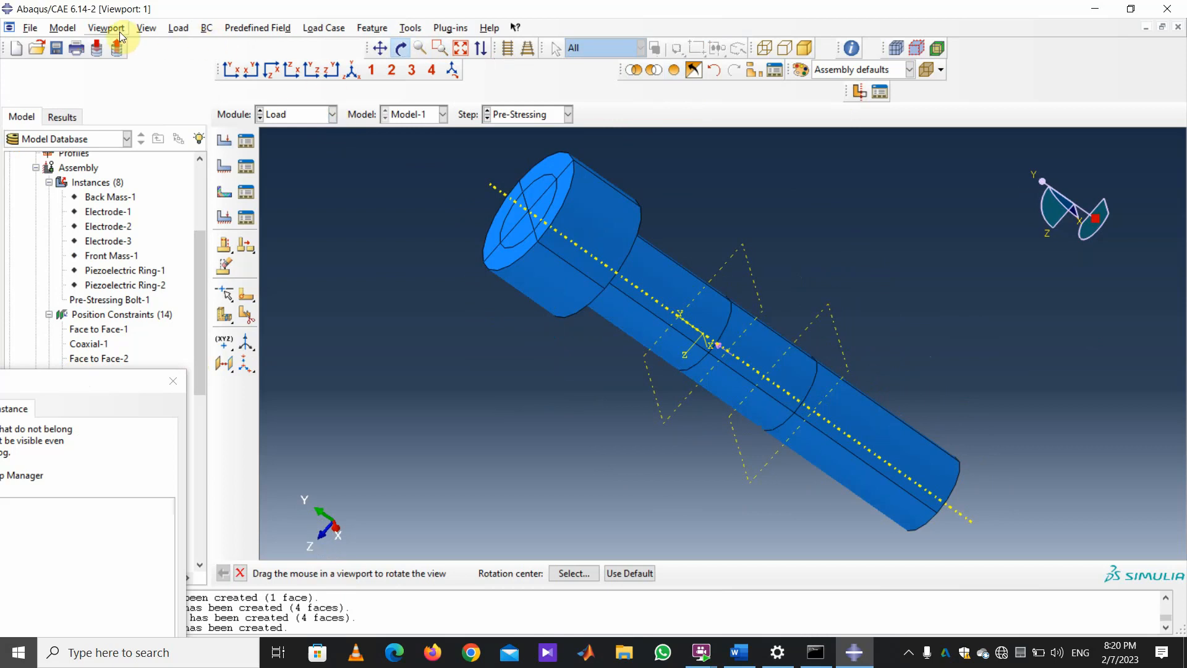
{"action": "left_click_drag", "start_coordinate": [44, 380], "coordinate": [314, 82]}
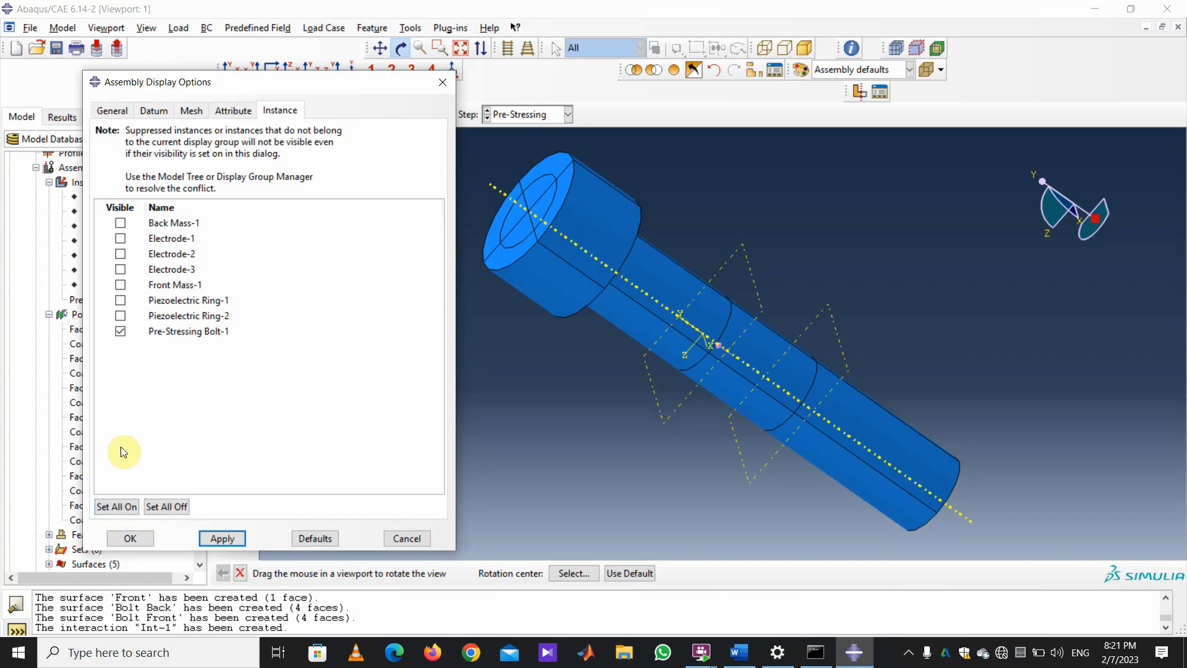
{"action": "left_click", "coordinate": [164, 508]}
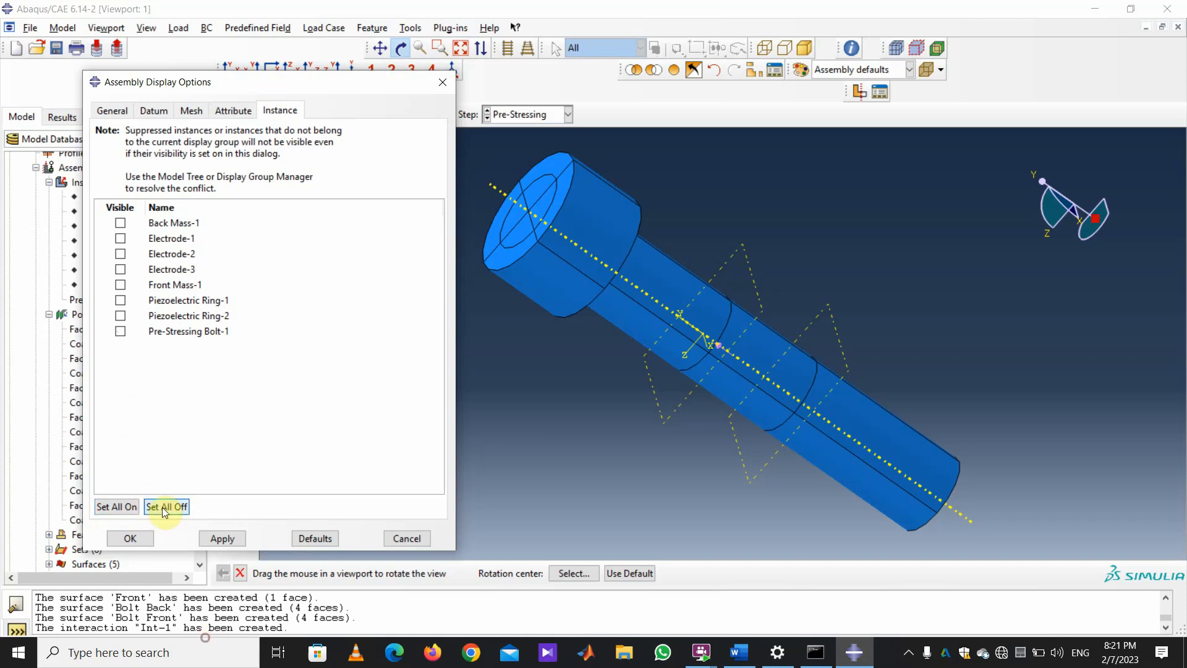
{"action": "left_click", "coordinate": [121, 300]}
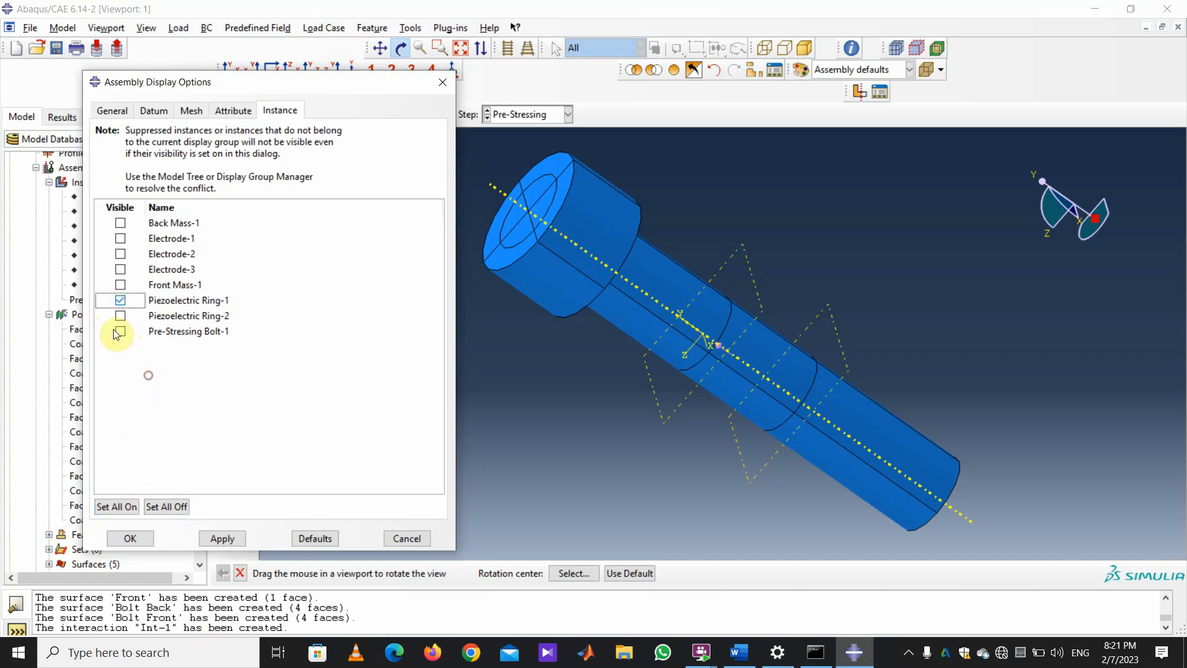
{"action": "left_click", "coordinate": [217, 538]}
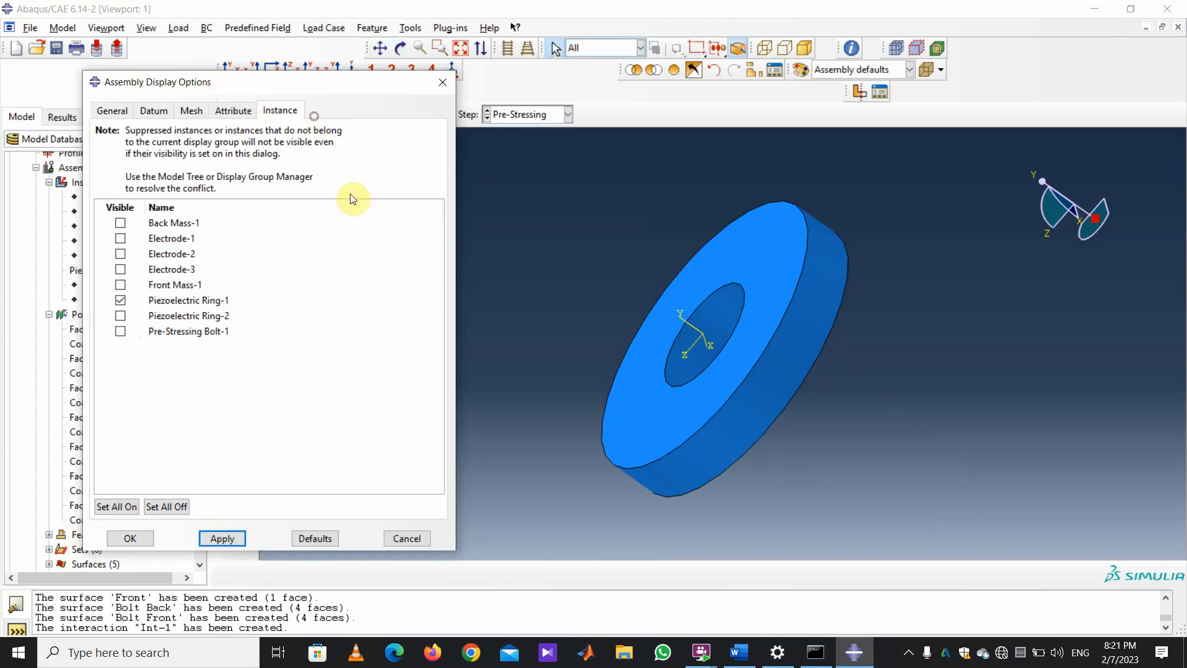
{"action": "left_click_drag", "start_coordinate": [298, 80], "coordinate": [1055, 375]}
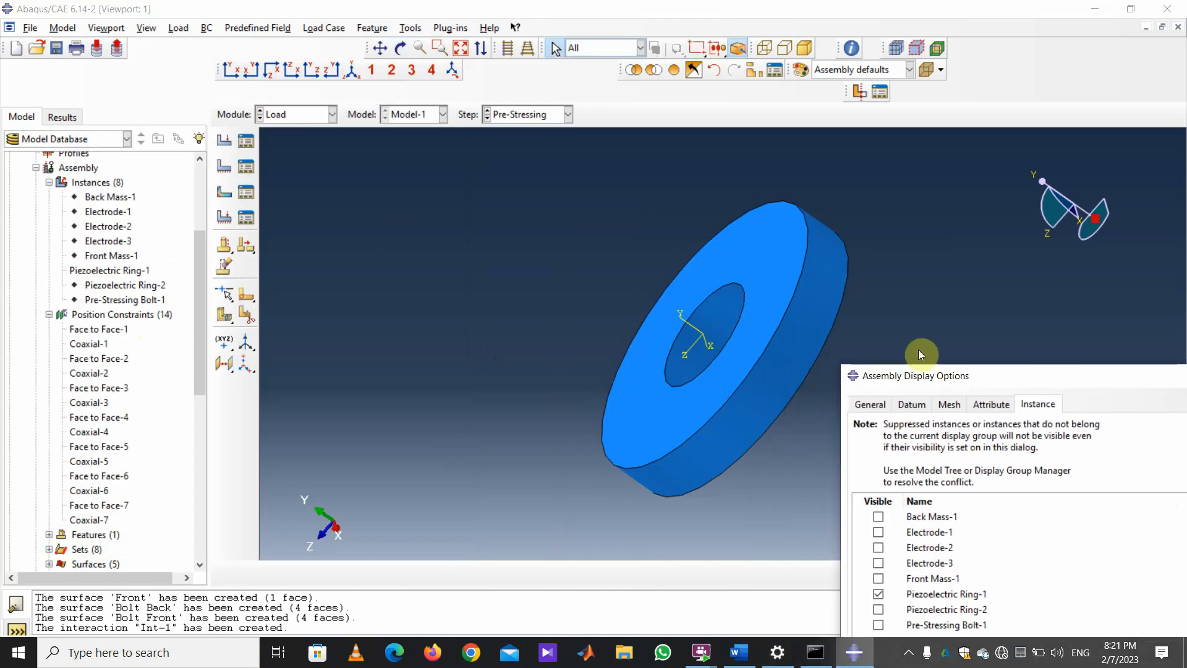
Start an Electrical/Magnetic electric potential boundary condition in the Pre-Stressing step.
{"action": "left_click", "coordinate": [224, 166]}
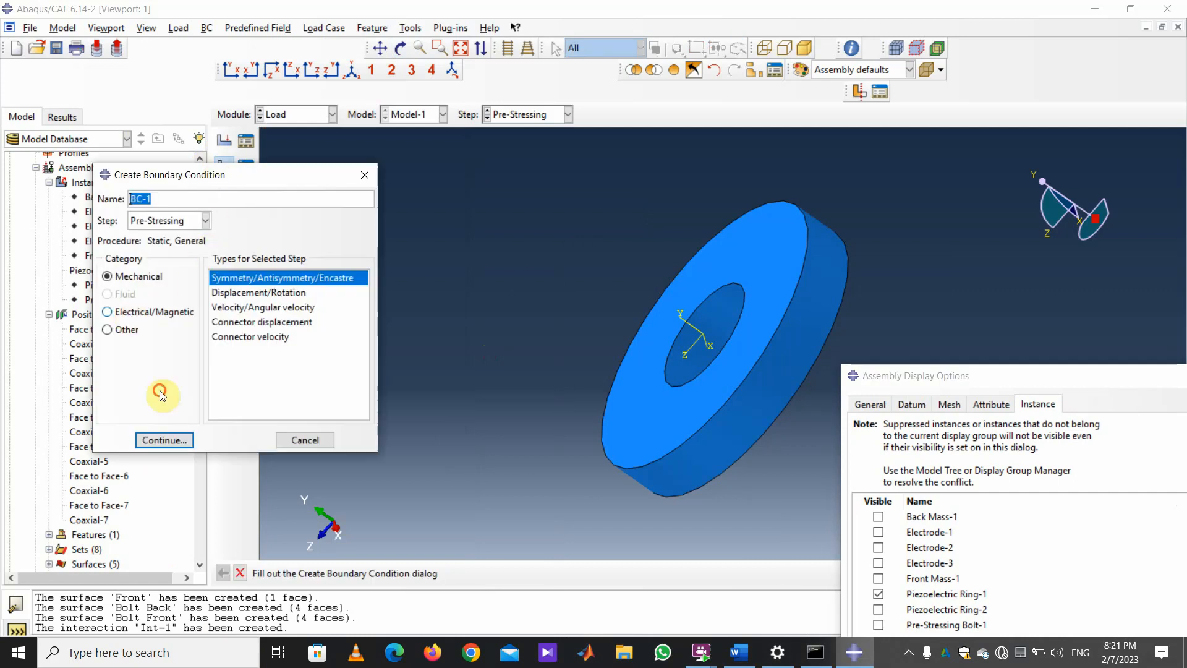
{"action": "left_click", "coordinate": [152, 312]}
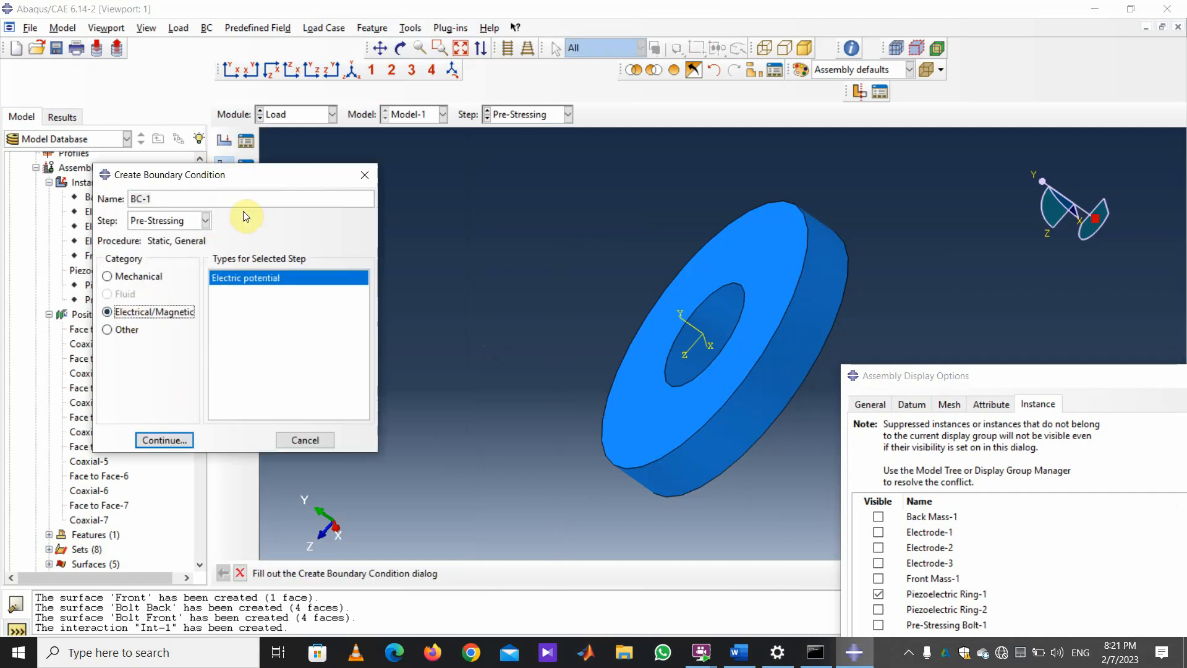
{"action": "left_click", "coordinate": [162, 440]}
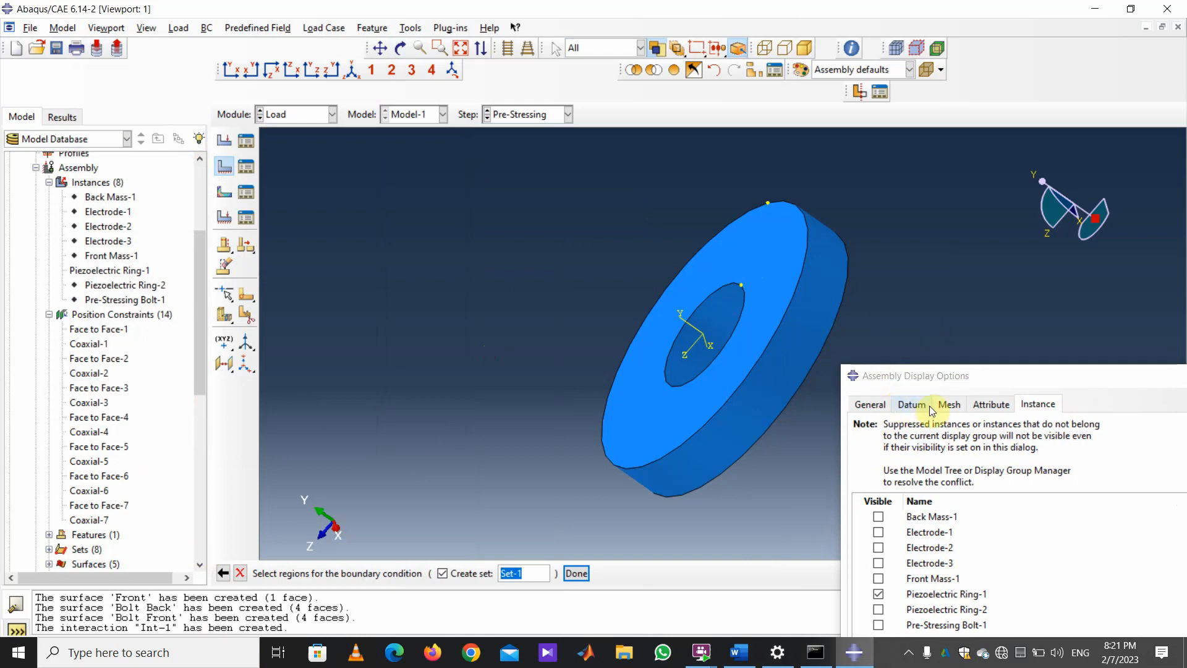
{"action": "left_click_drag", "start_coordinate": [943, 378], "coordinate": [792, 567]}
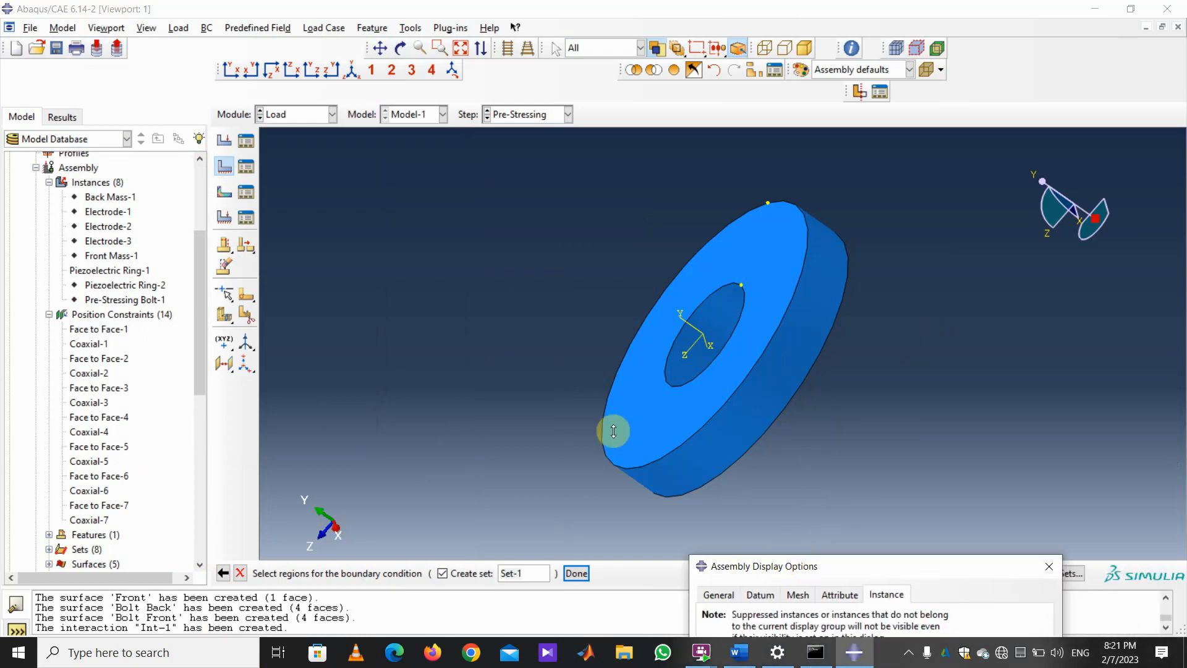
{"action": "left_click", "coordinate": [650, 427]}
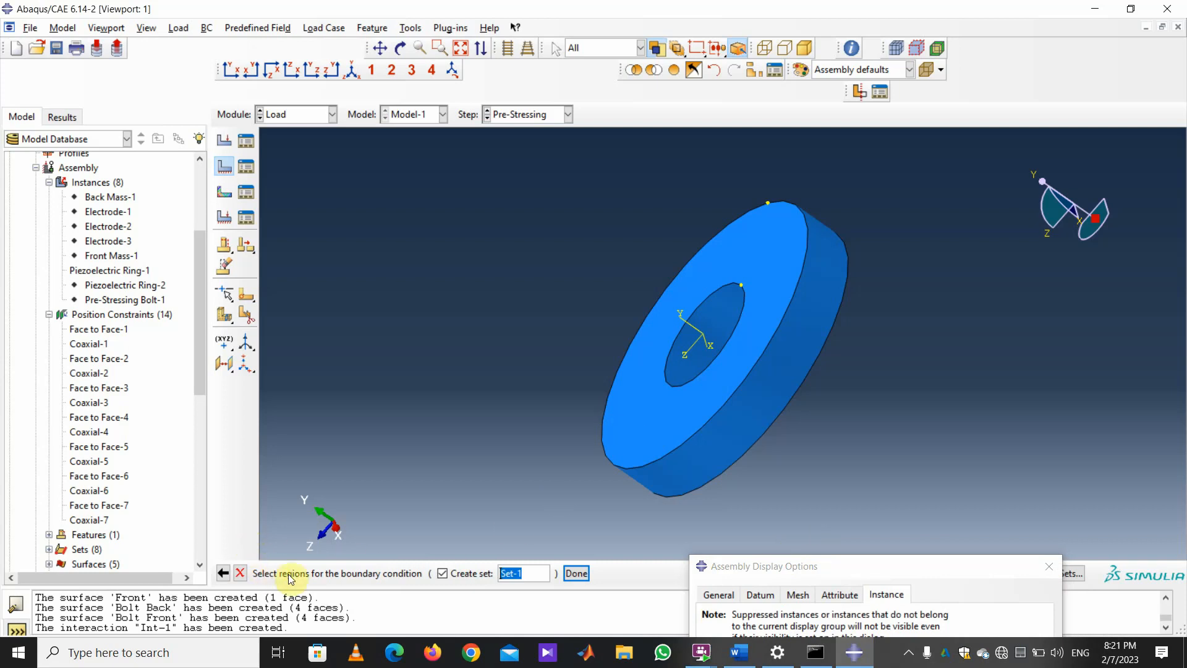
{"action": "left_click", "coordinate": [402, 48]}
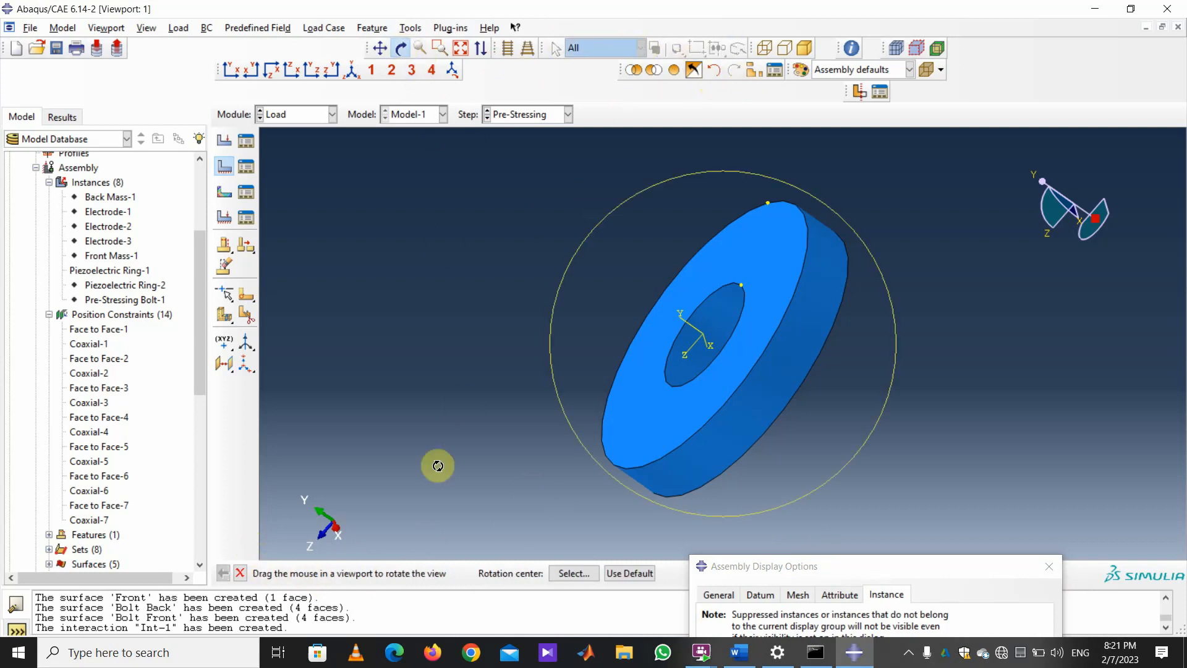
{"action": "left_click", "coordinate": [240, 573]}
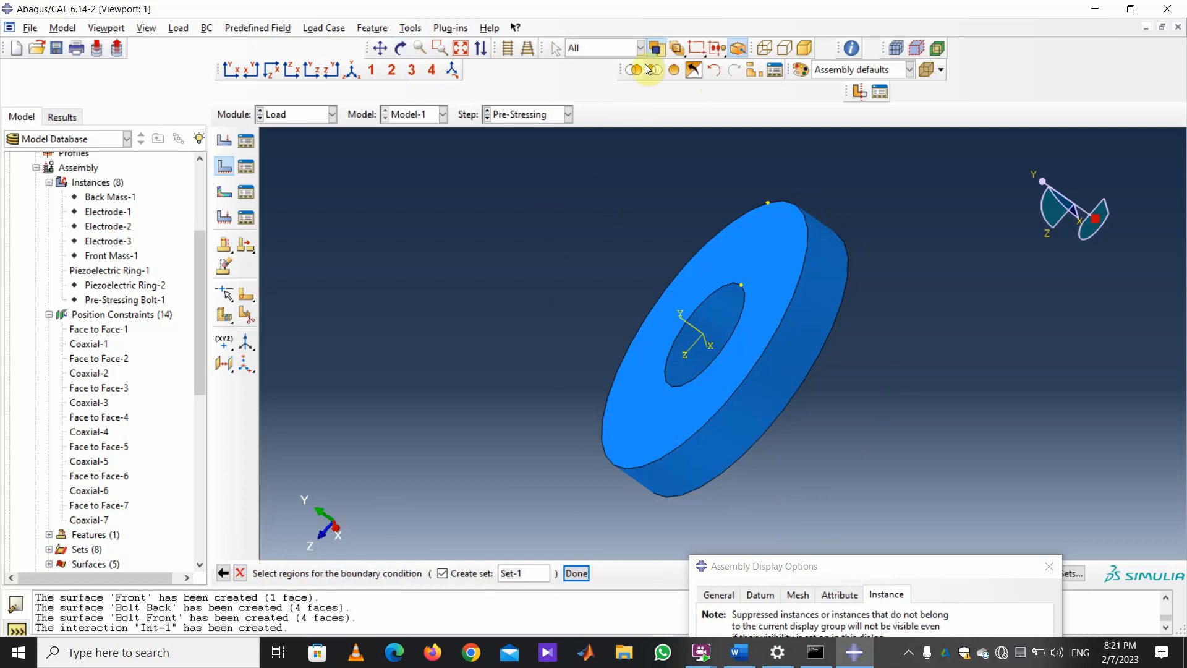
Select the ring's front face as the region and enter a potential magnitude of 0.0.
{"action": "left_click", "coordinate": [680, 54]}
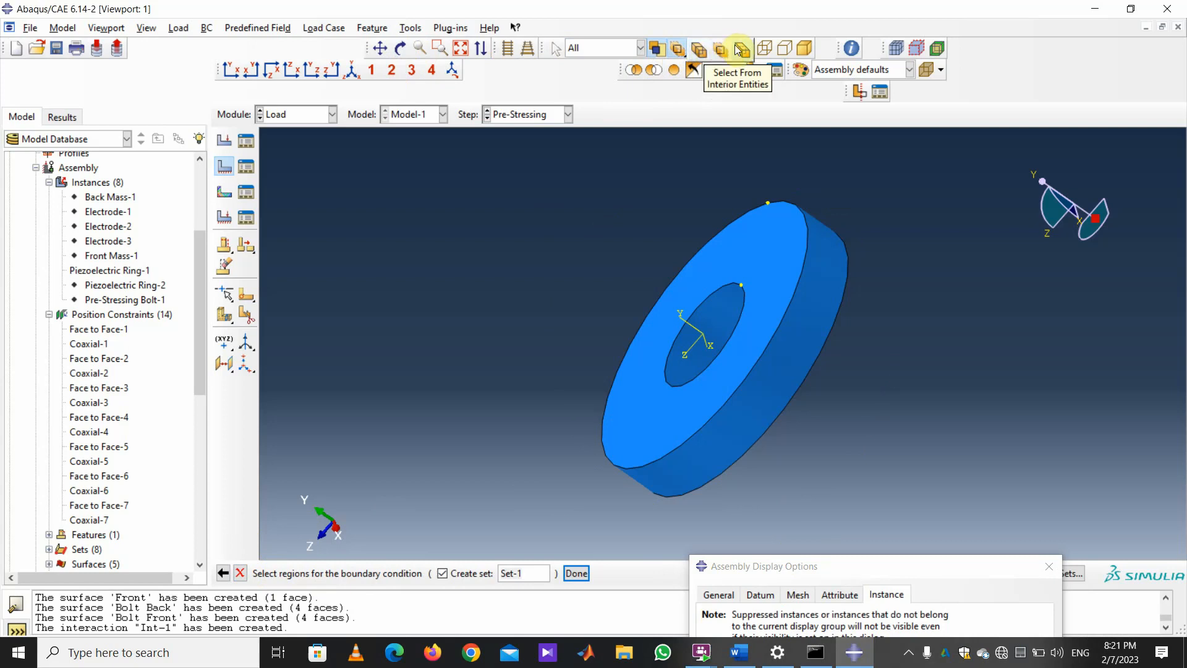
{"action": "left_click", "coordinate": [928, 60]}
{"action": "left_click", "coordinate": [755, 264]}
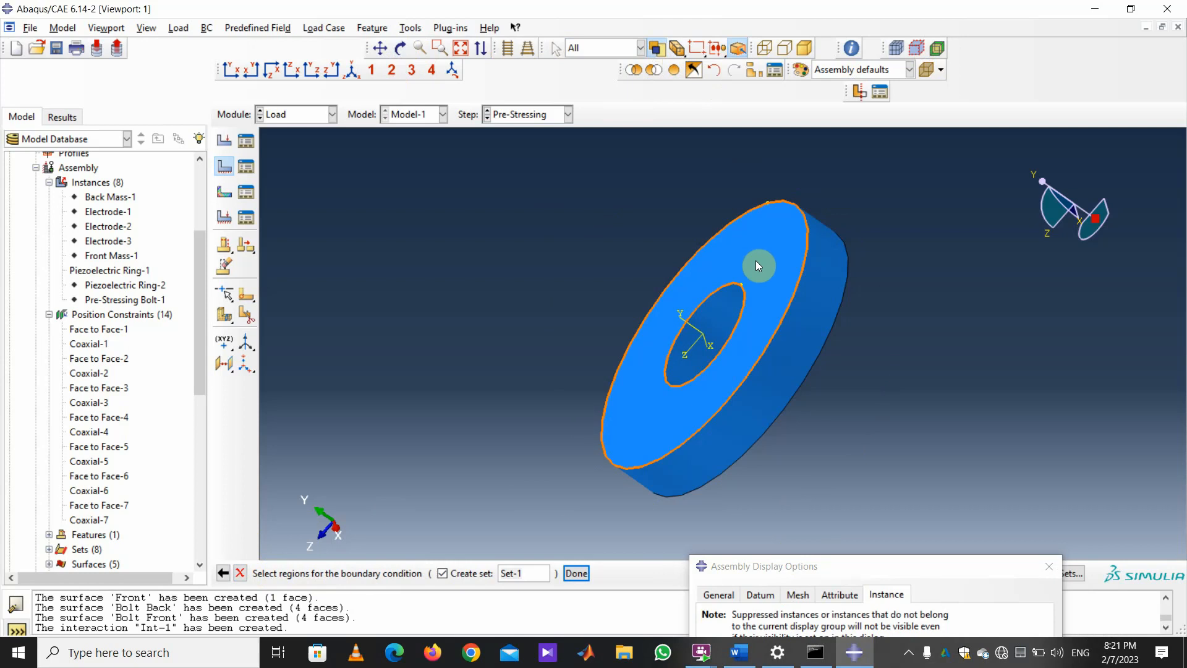
{"action": "left_click", "coordinate": [577, 573]}
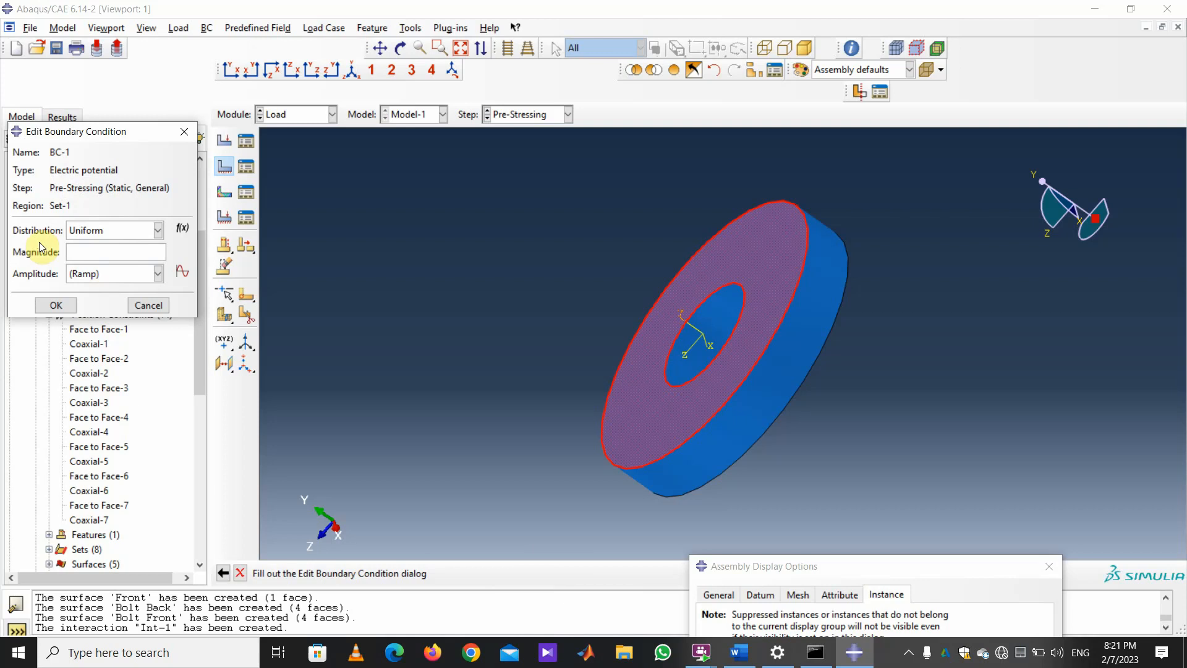
{"action": "left_click", "coordinate": [56, 306]}
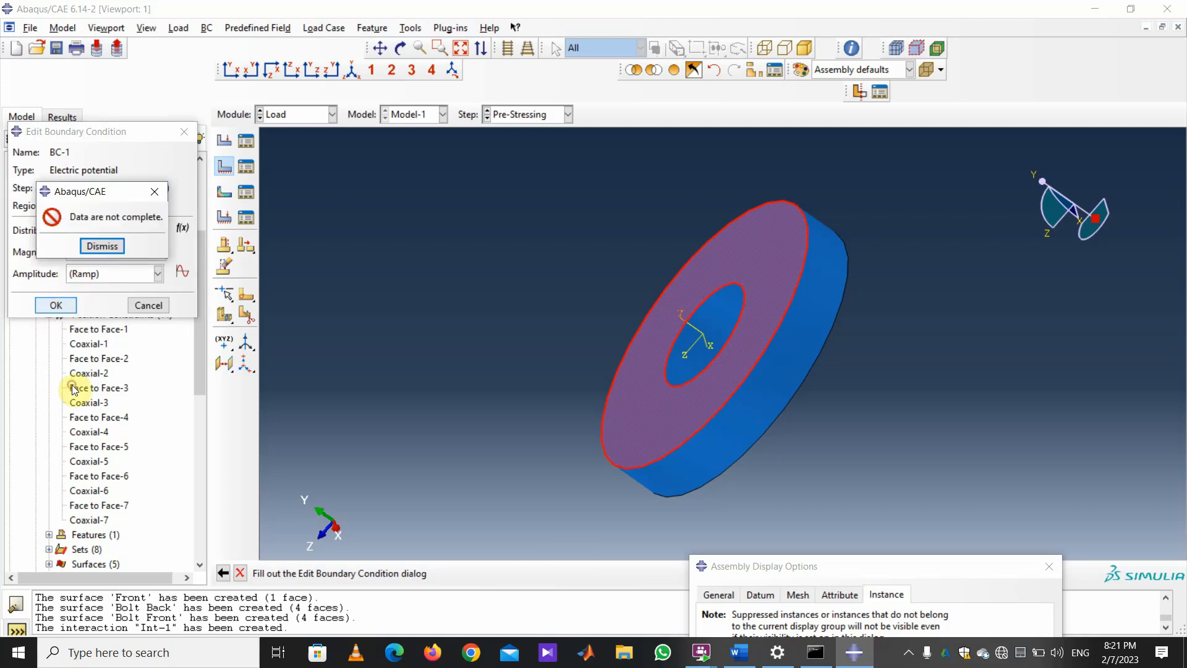
{"action": "left_click", "coordinate": [101, 248]}
{"action": "left_click", "coordinate": [102, 251]}
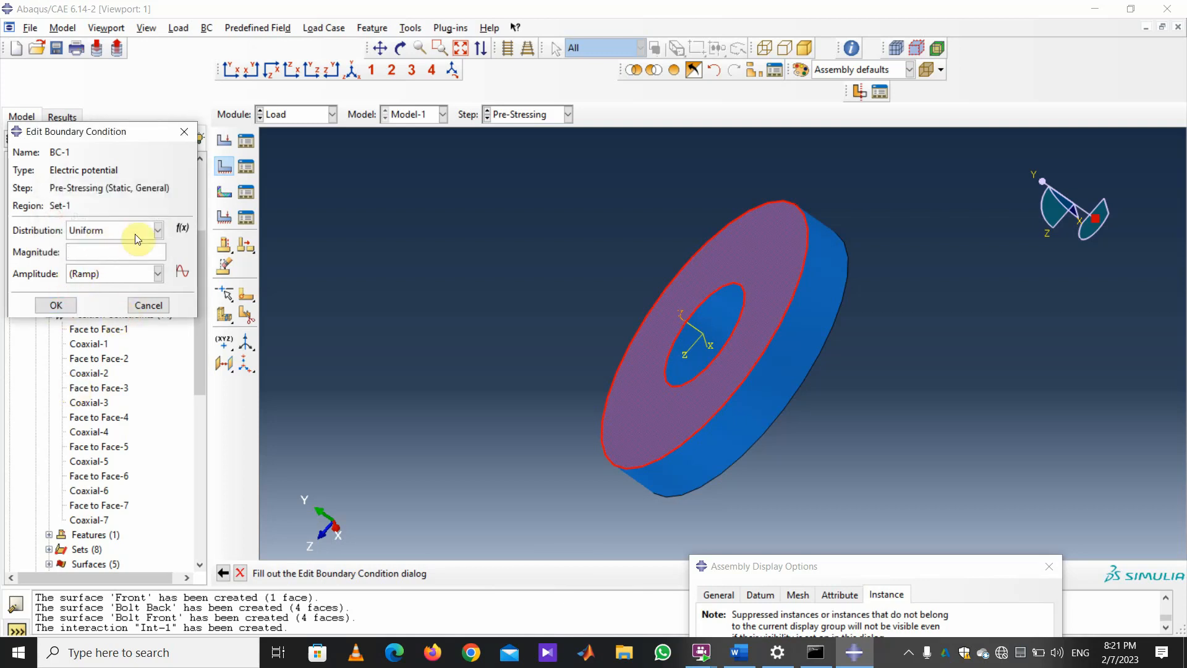
{"action": "type", "text": "0.0"}
Confirm the zero potential on the ring face, then orbit the ring to show its other face.
{"action": "left_click", "coordinate": [56, 305]}
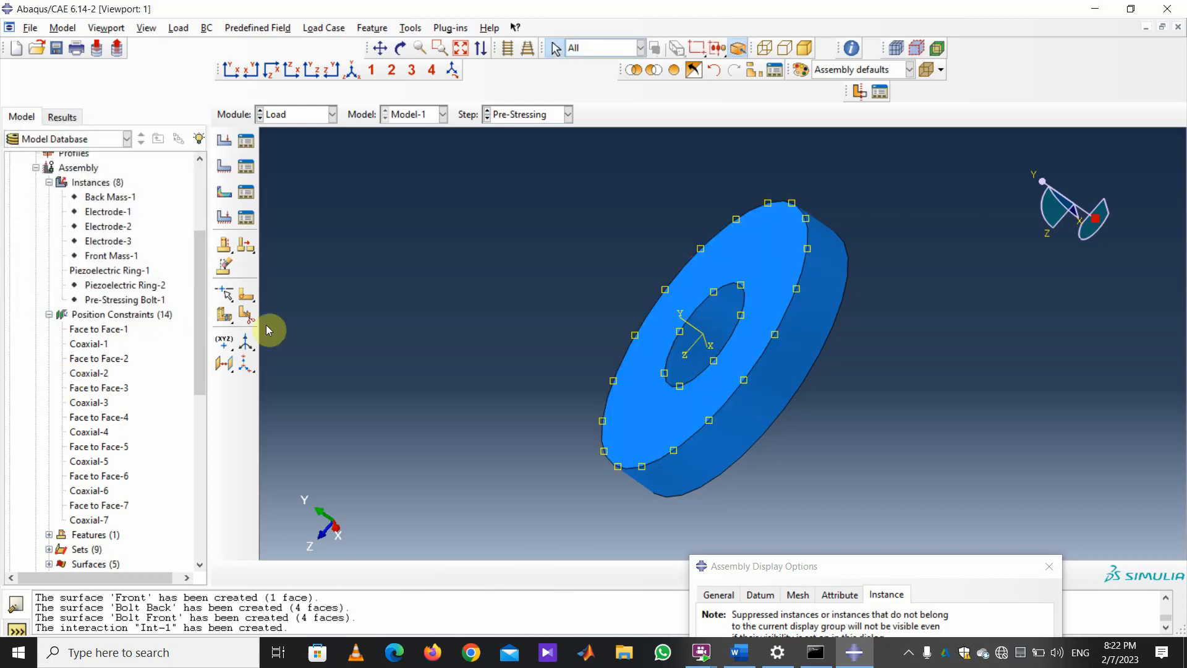
{"action": "left_click", "coordinate": [401, 47]}
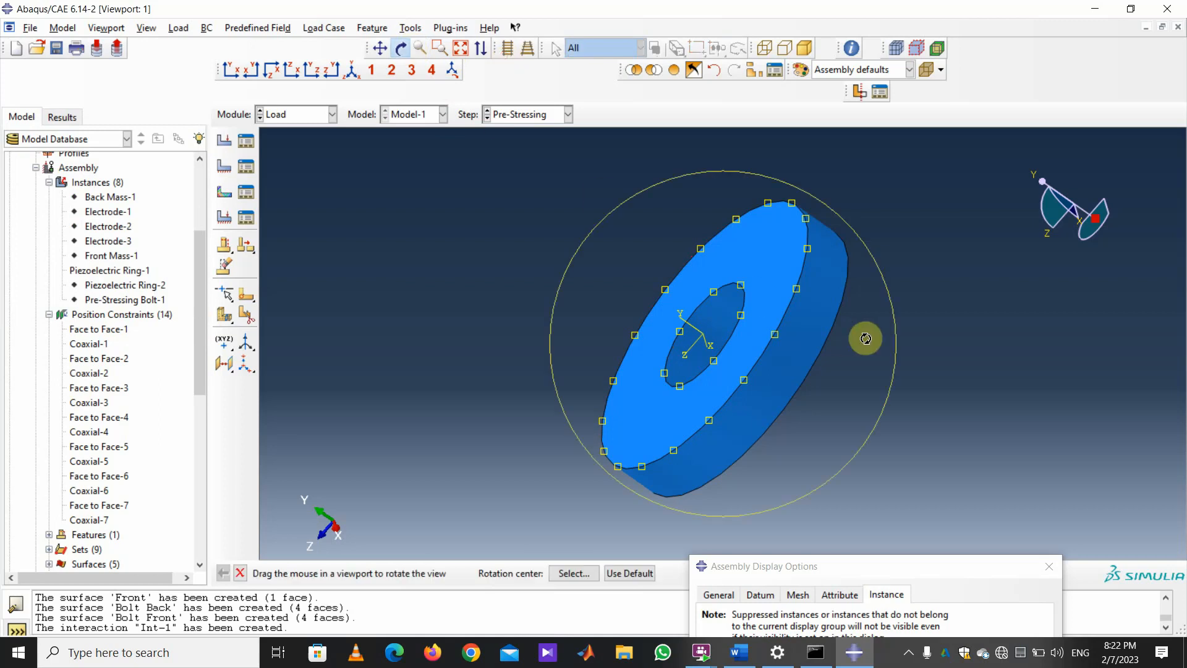
{"action": "left_click_drag", "start_coordinate": [866, 339], "coordinate": [699, 297]}
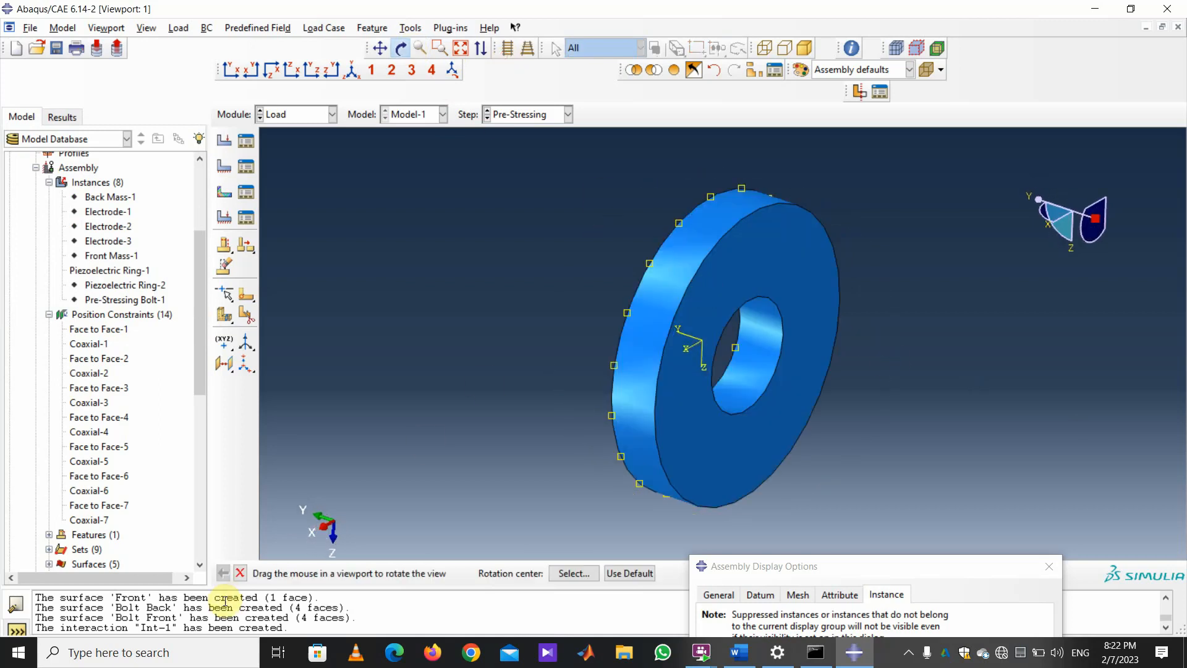
{"action": "left_click", "coordinate": [240, 574]}
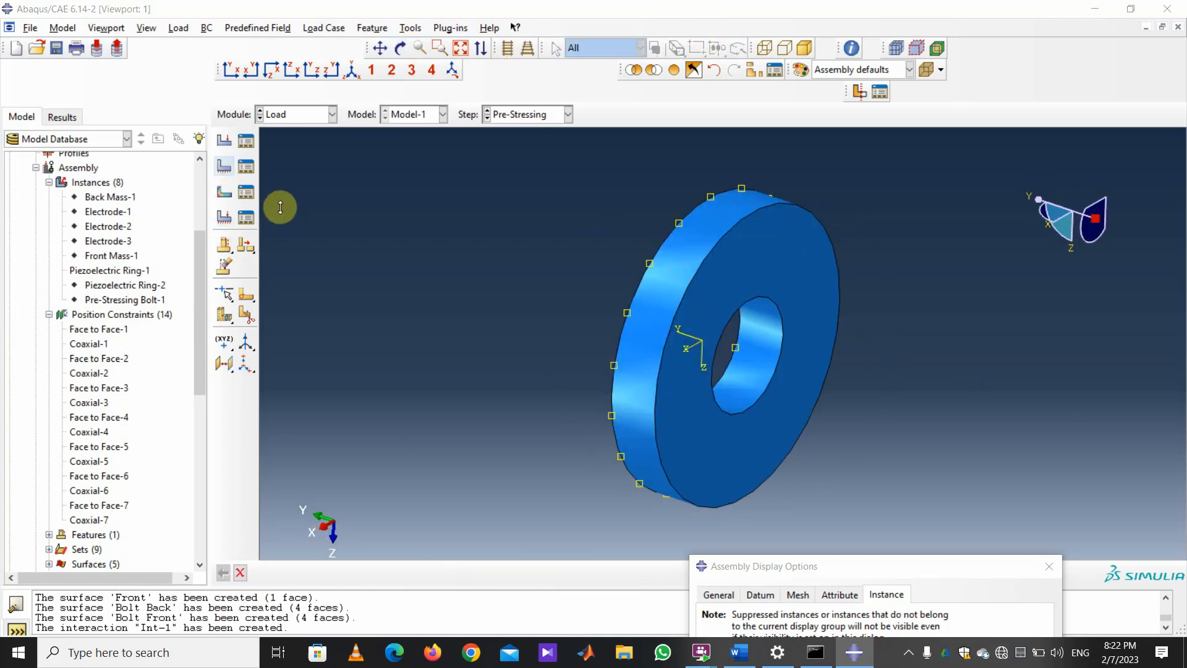
Apply BC-2 with electric potential 0.0 to Piezoelectric Ring-1's front face.
{"action": "left_click", "coordinate": [164, 440]}
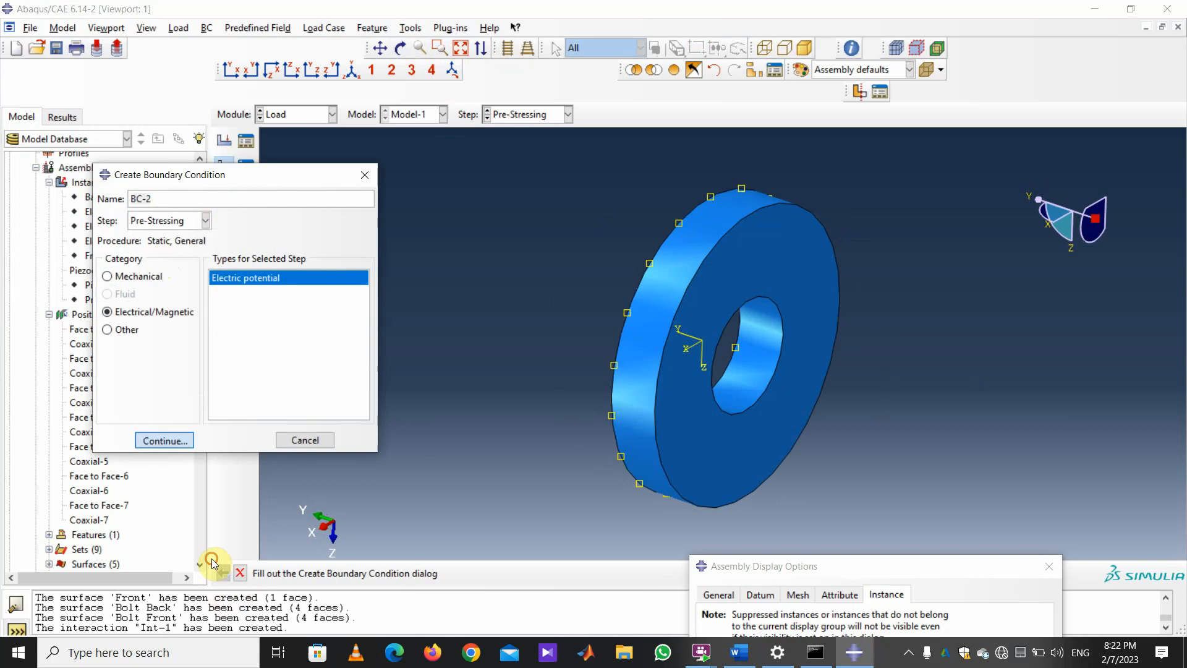
{"action": "left_click", "coordinate": [766, 280]}
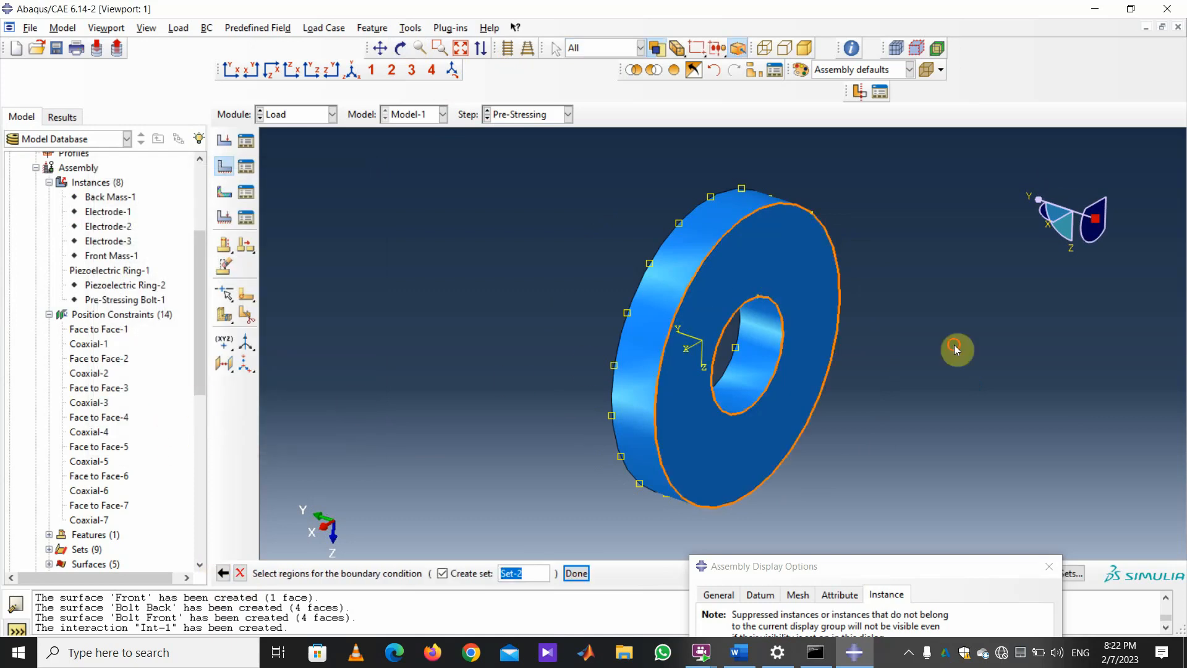
{"action": "left_click", "coordinate": [576, 573]}
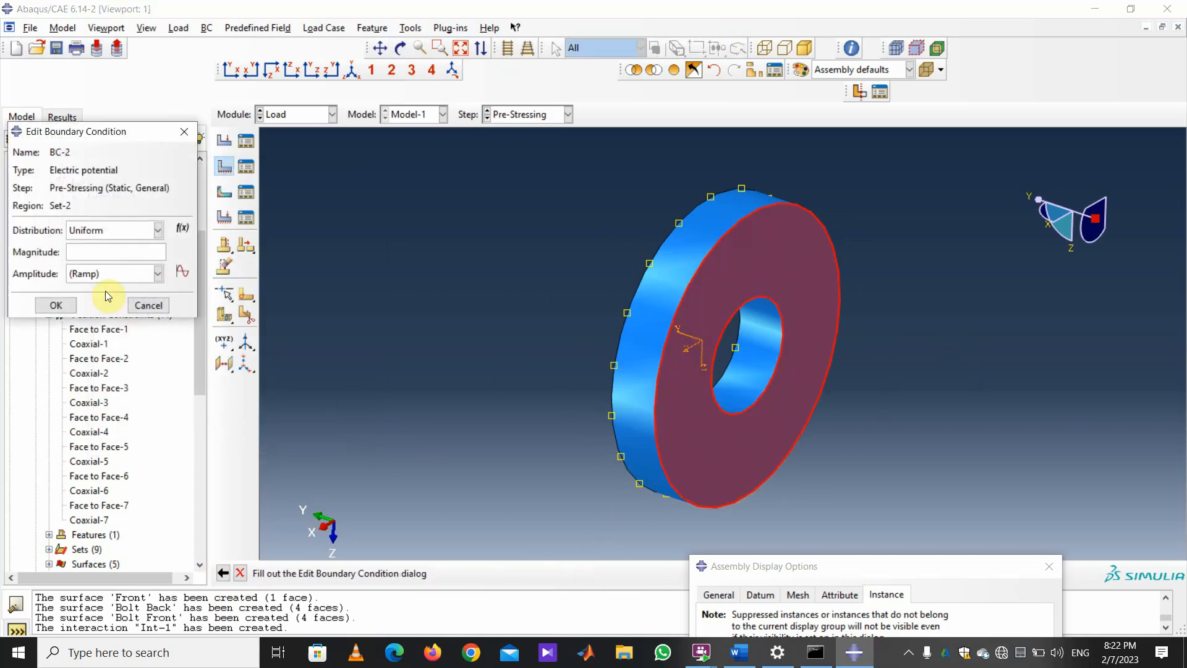
{"action": "left_click", "coordinate": [104, 257]}
{"action": "type", "text": "0.0"}
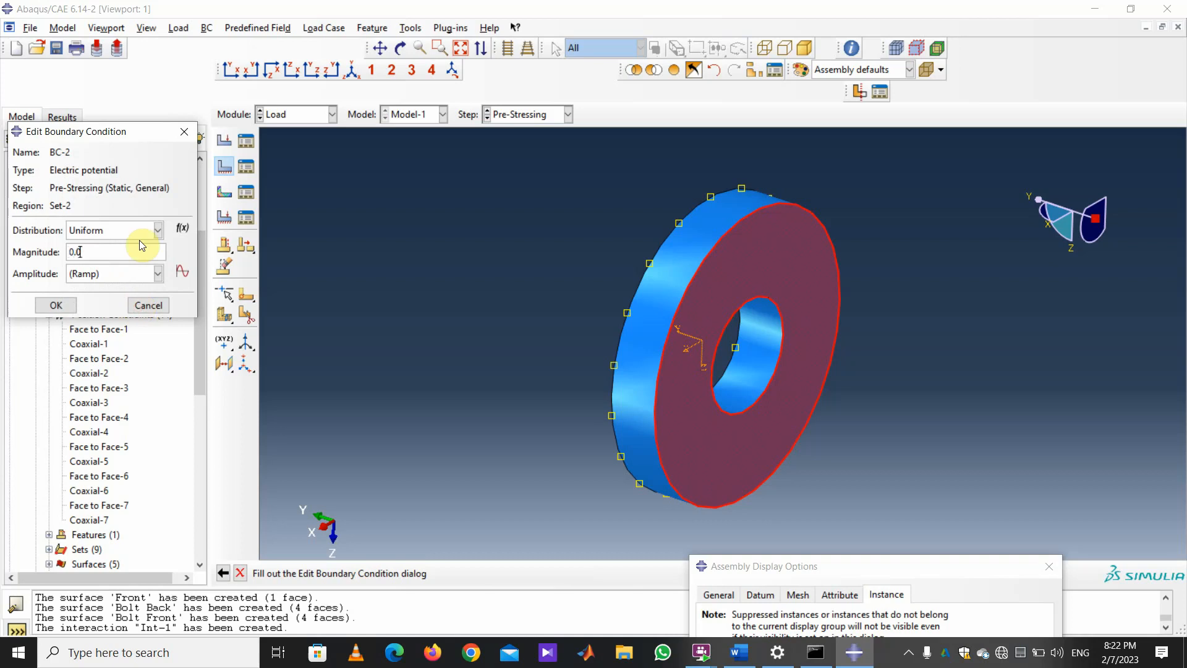
{"action": "left_click", "coordinate": [55, 305]}
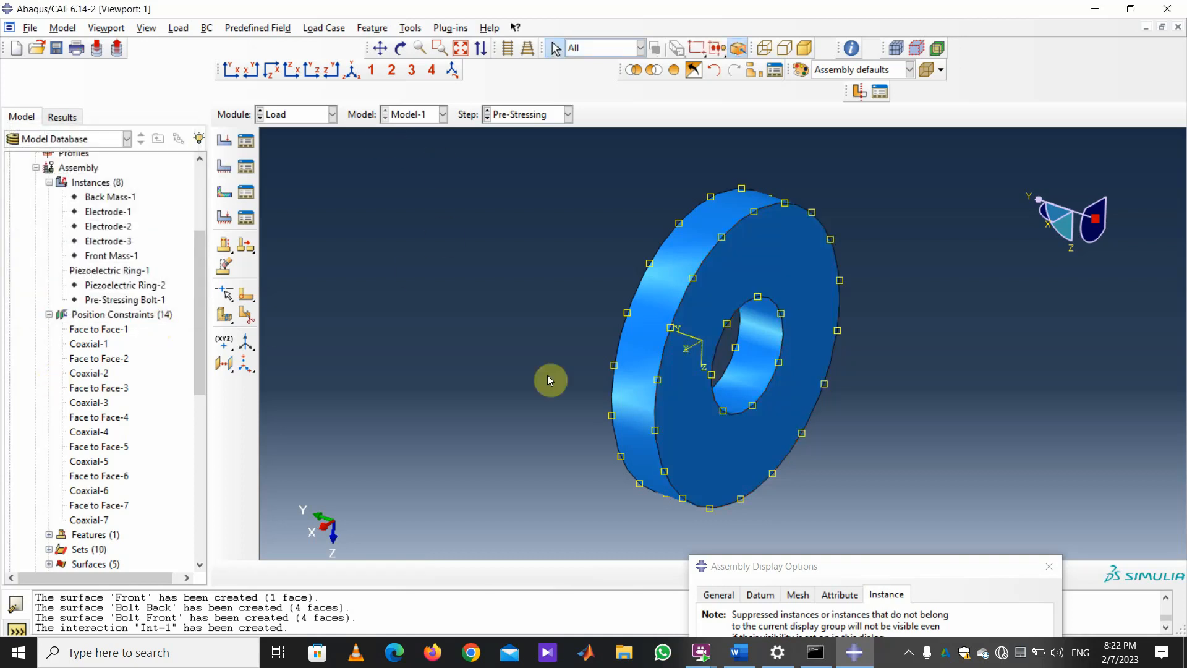
{"action": "left_click_drag", "start_coordinate": [904, 567], "coordinate": [284, 56]}
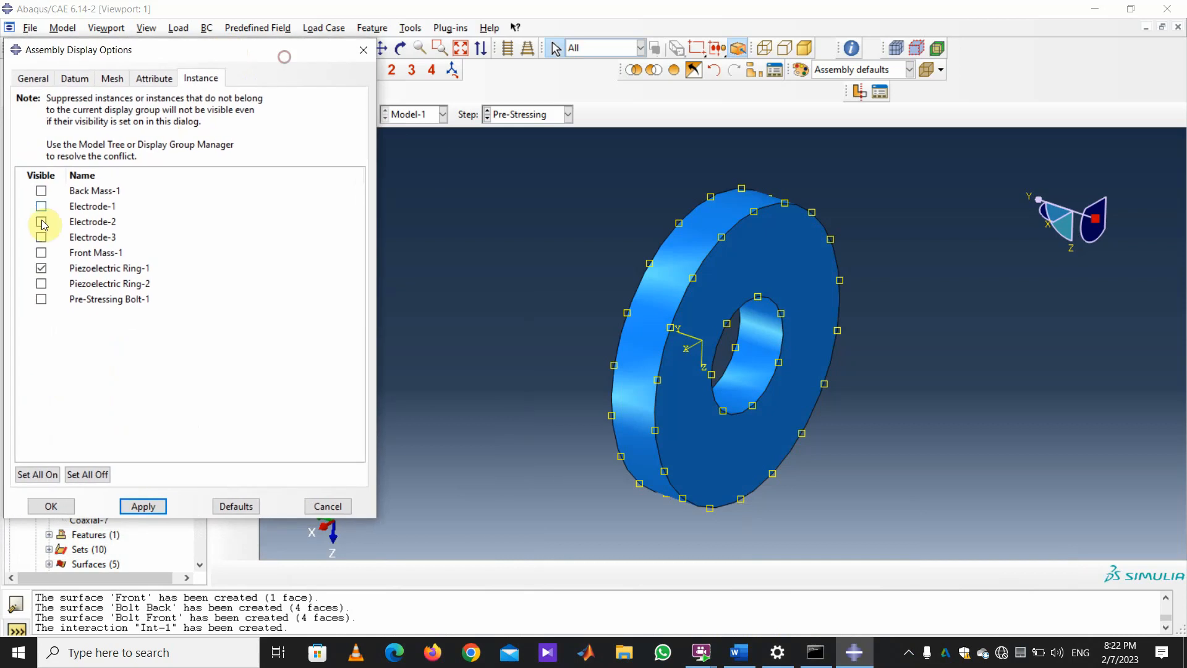
Hide Piezoelectric Ring-1 so only Piezoelectric Ring-2 is displayed.
{"action": "left_click", "coordinate": [41, 268]}
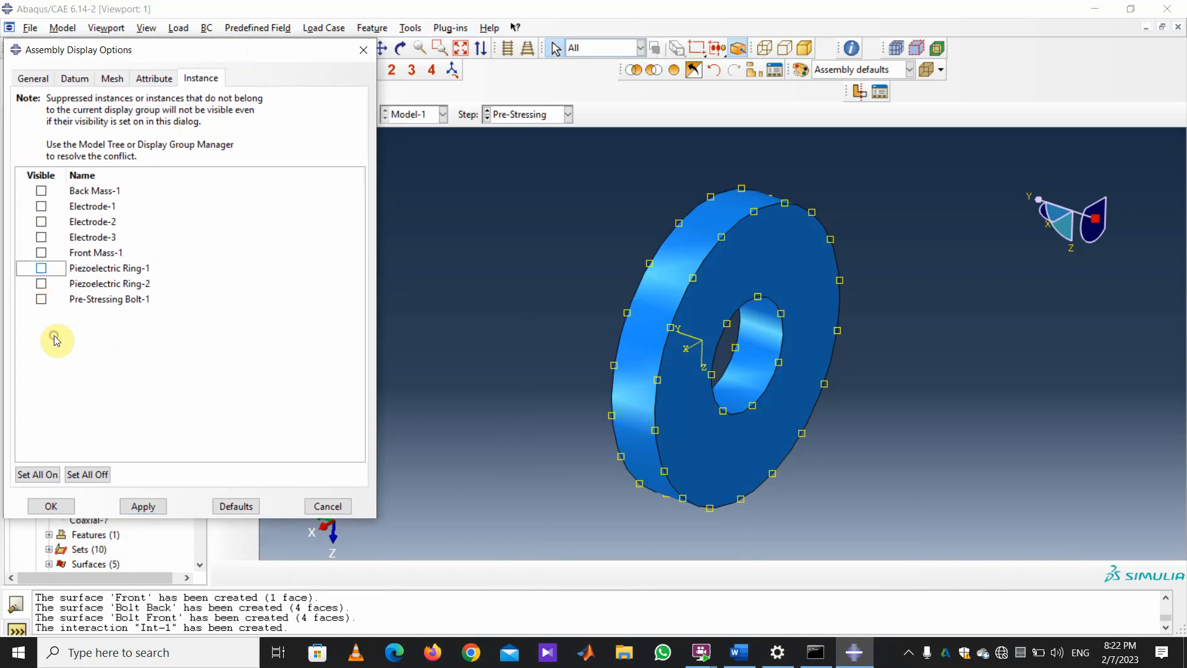
{"action": "left_click", "coordinate": [41, 283]}
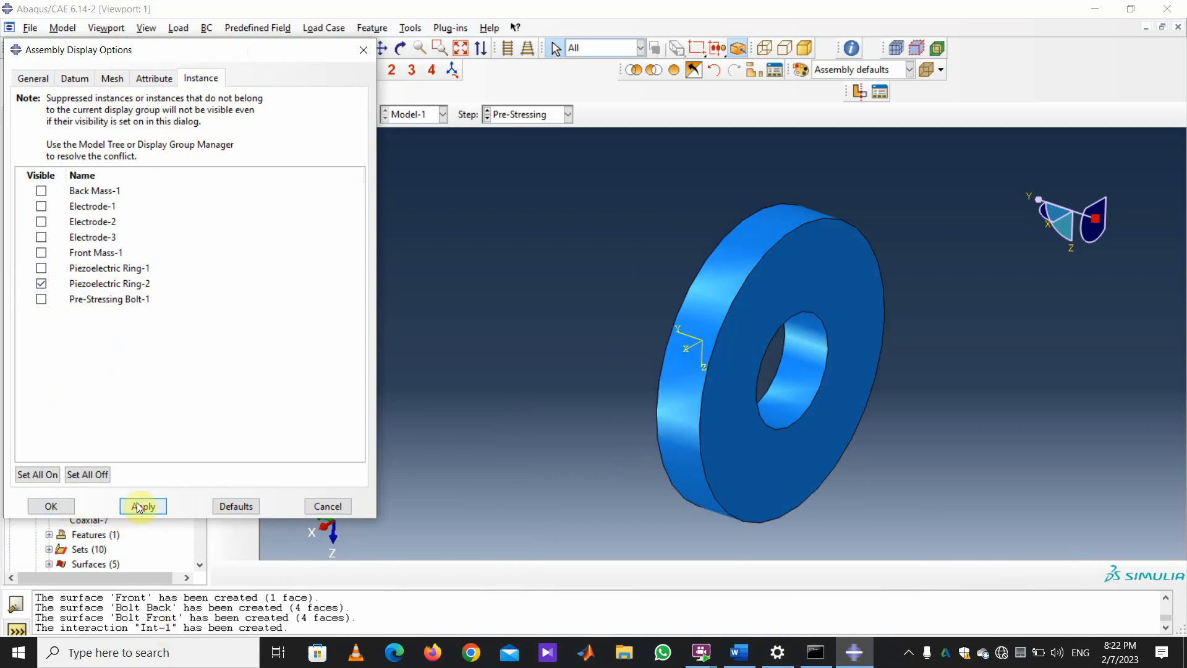
{"action": "left_click", "coordinate": [372, 53]}
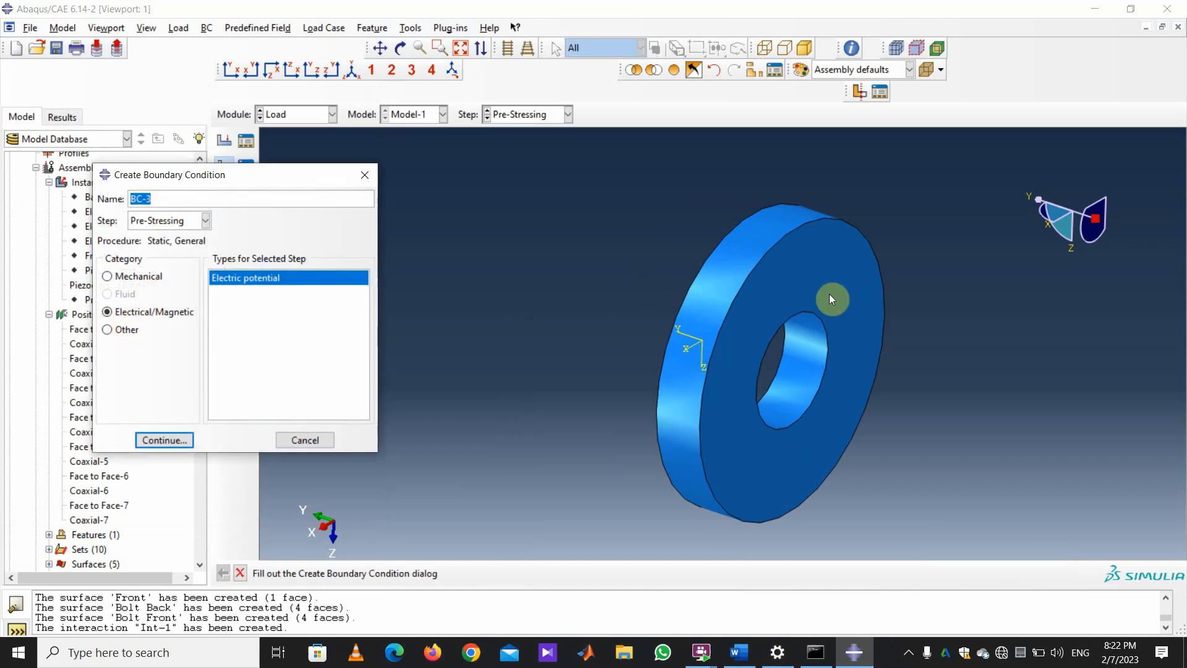
Apply BC-3 with zero electric potential to Ring-2's front face.
{"action": "left_click", "coordinate": [164, 440]}
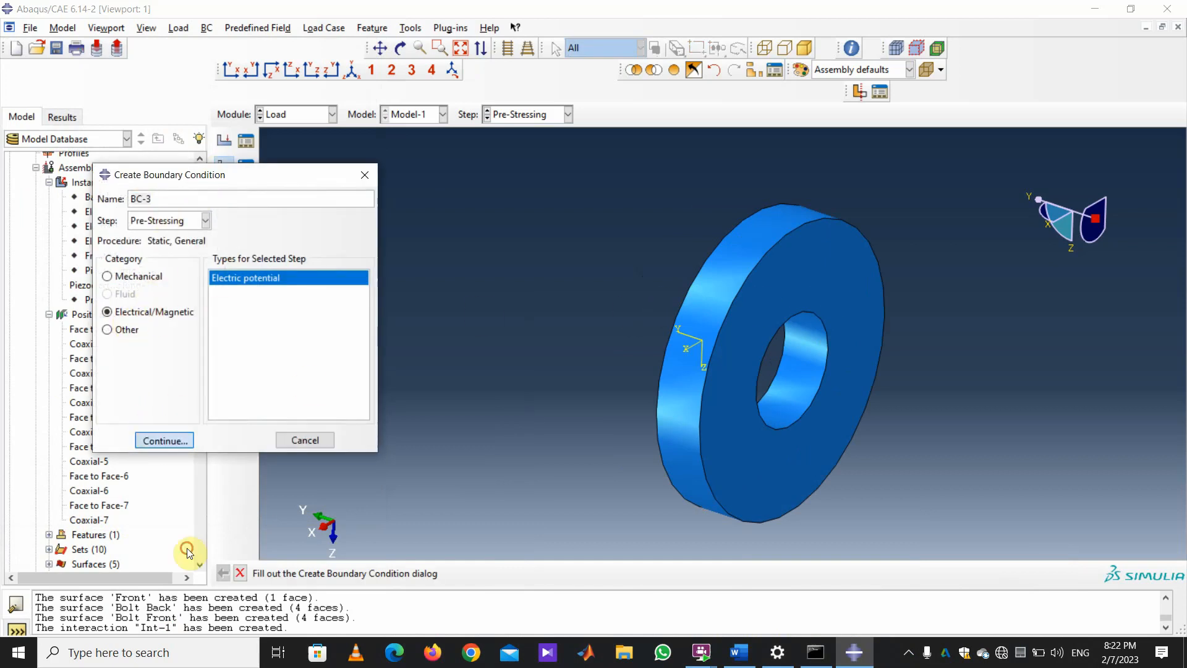
{"action": "left_click", "coordinate": [835, 290]}
{"action": "left_click", "coordinate": [578, 573]}
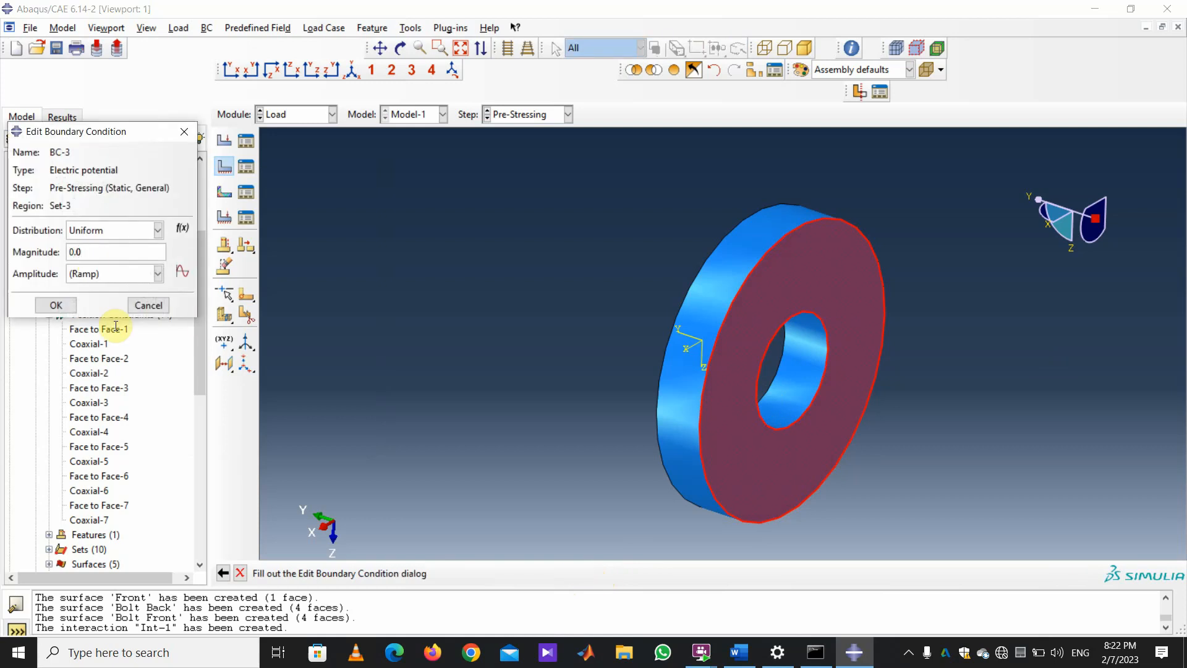
{"action": "left_click", "coordinate": [56, 303]}
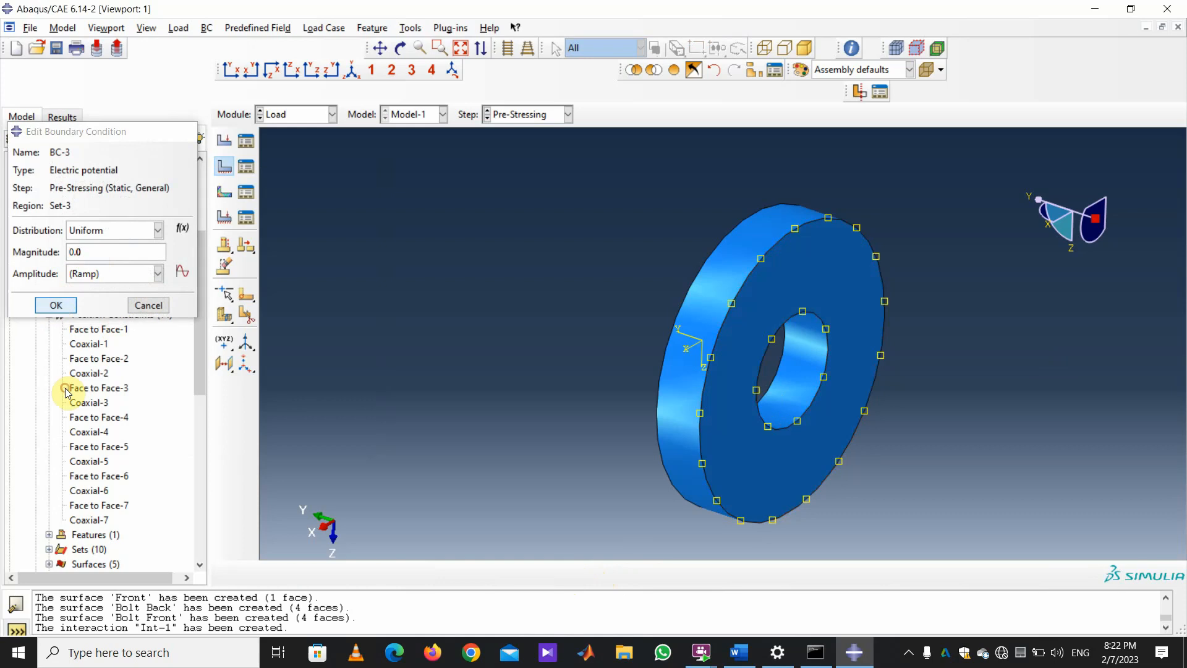
Abandon an extra boundary condition and open the Boundary Condition Manager.
{"action": "left_click", "coordinate": [226, 168]}
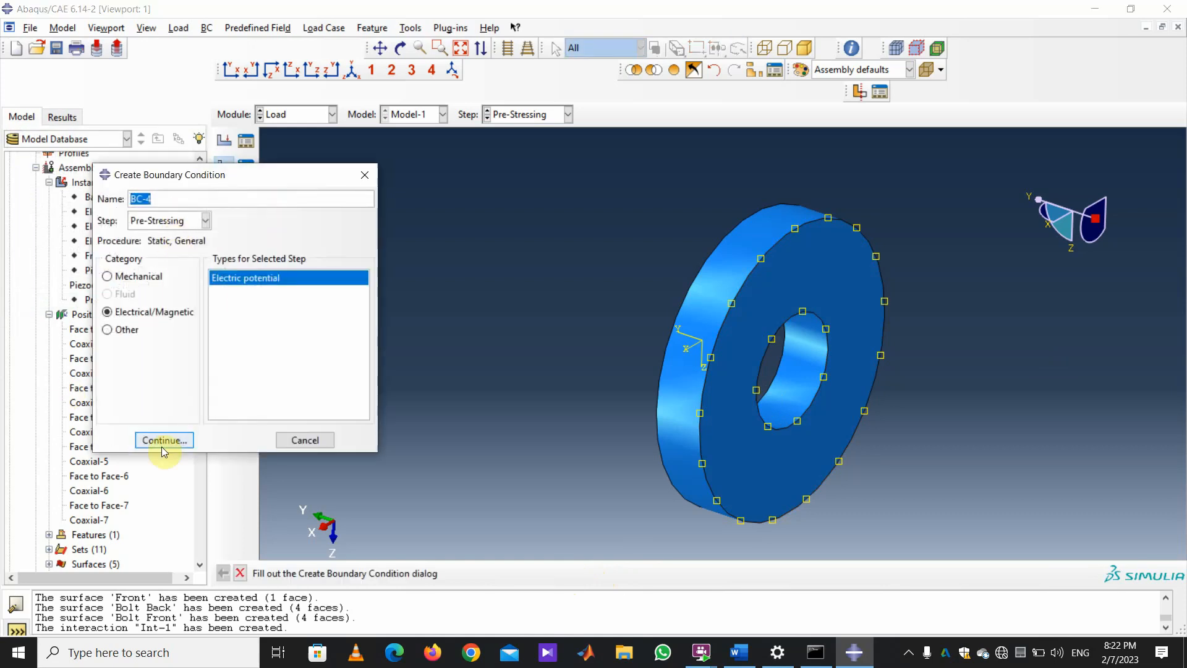
{"action": "left_click", "coordinate": [365, 175]}
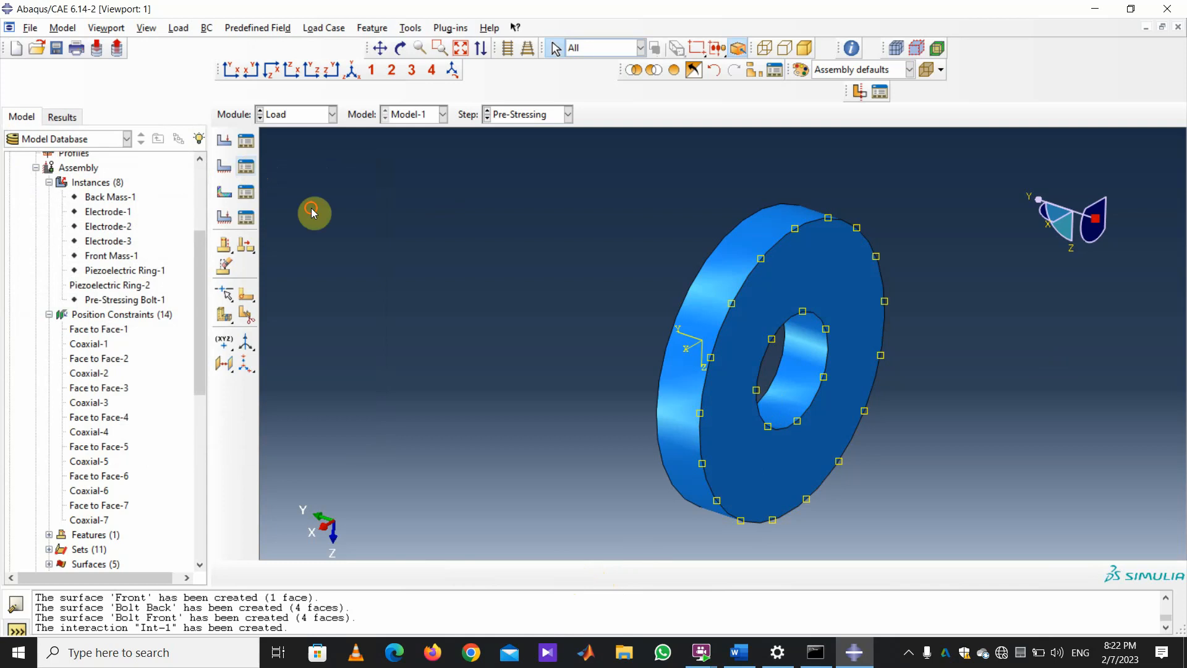
{"action": "left_click", "coordinate": [246, 165]}
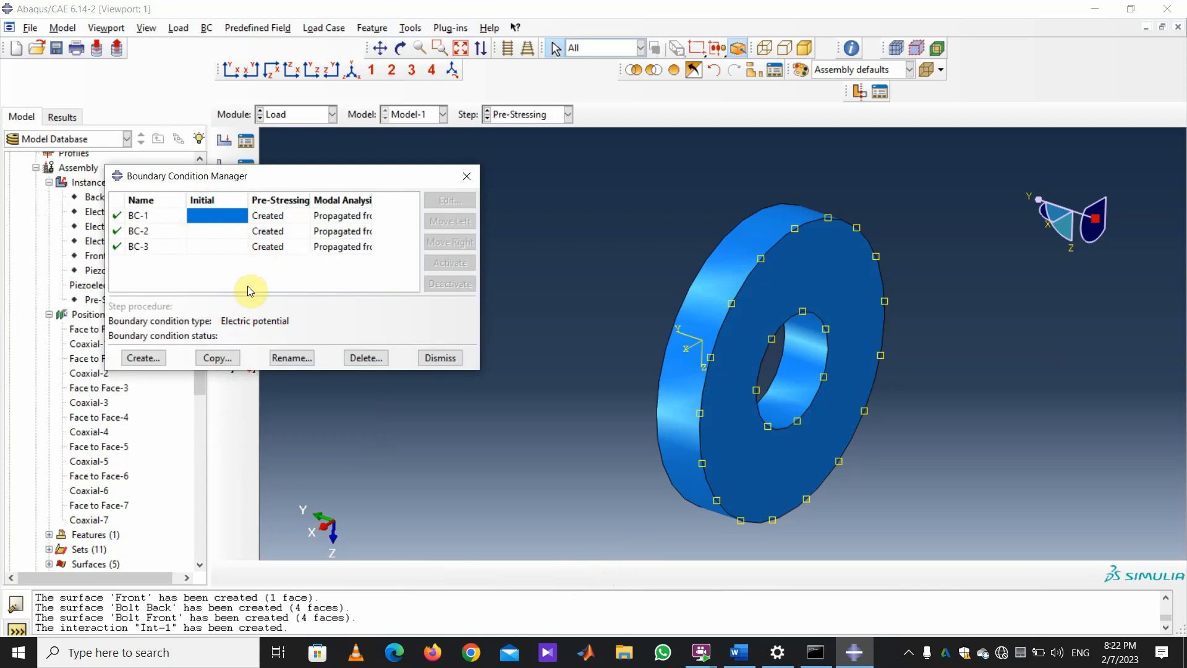
Delete BC-3, BC-2 and BC-1, close the manager, and begin a new boundary condition.
{"action": "left_click", "coordinate": [140, 246]}
{"action": "left_click", "coordinate": [366, 357]}
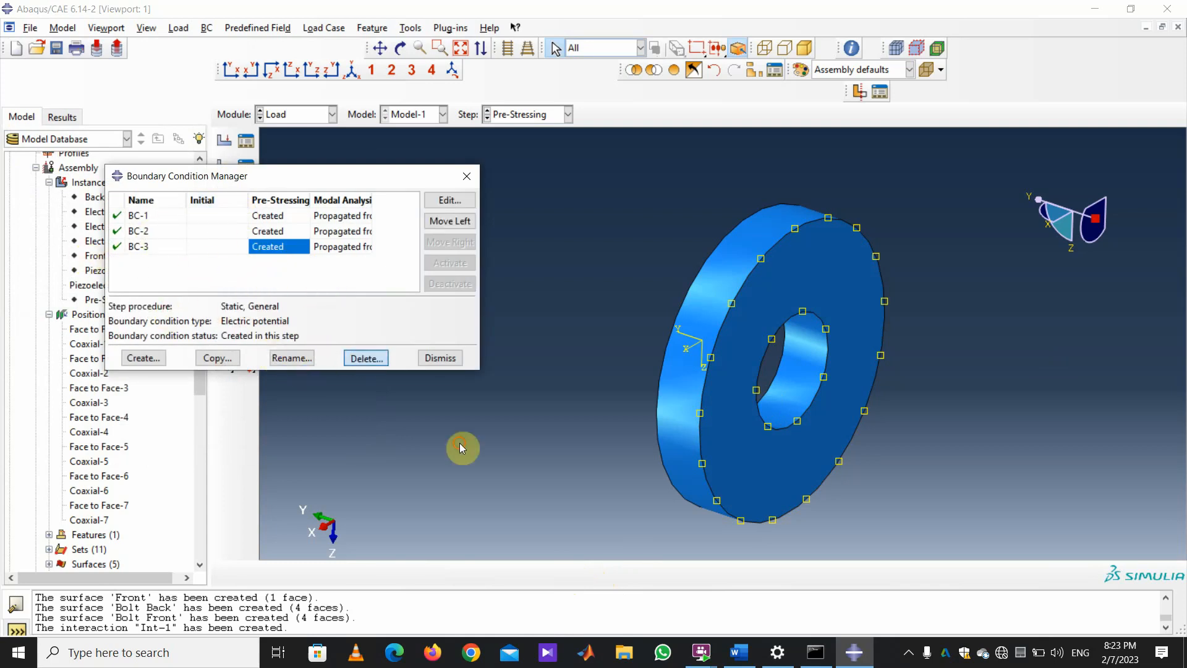
{"action": "left_click", "coordinate": [562, 341]}
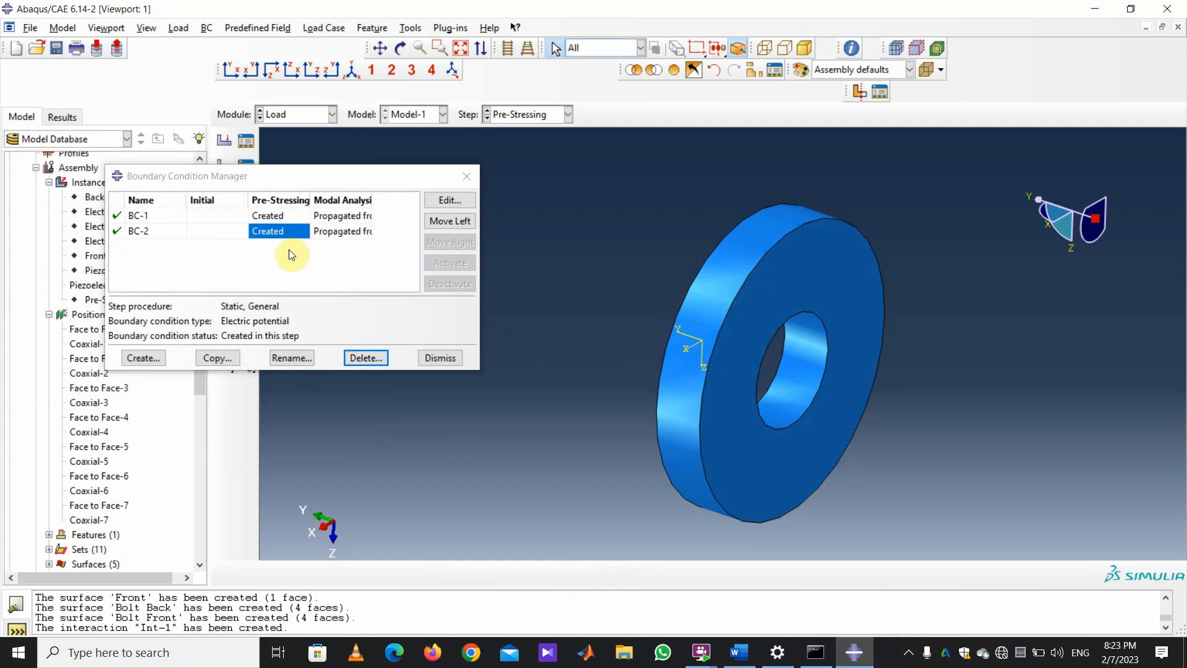
{"action": "left_click", "coordinate": [364, 358]}
{"action": "left_click", "coordinate": [552, 346]}
{"action": "left_click", "coordinate": [365, 358]}
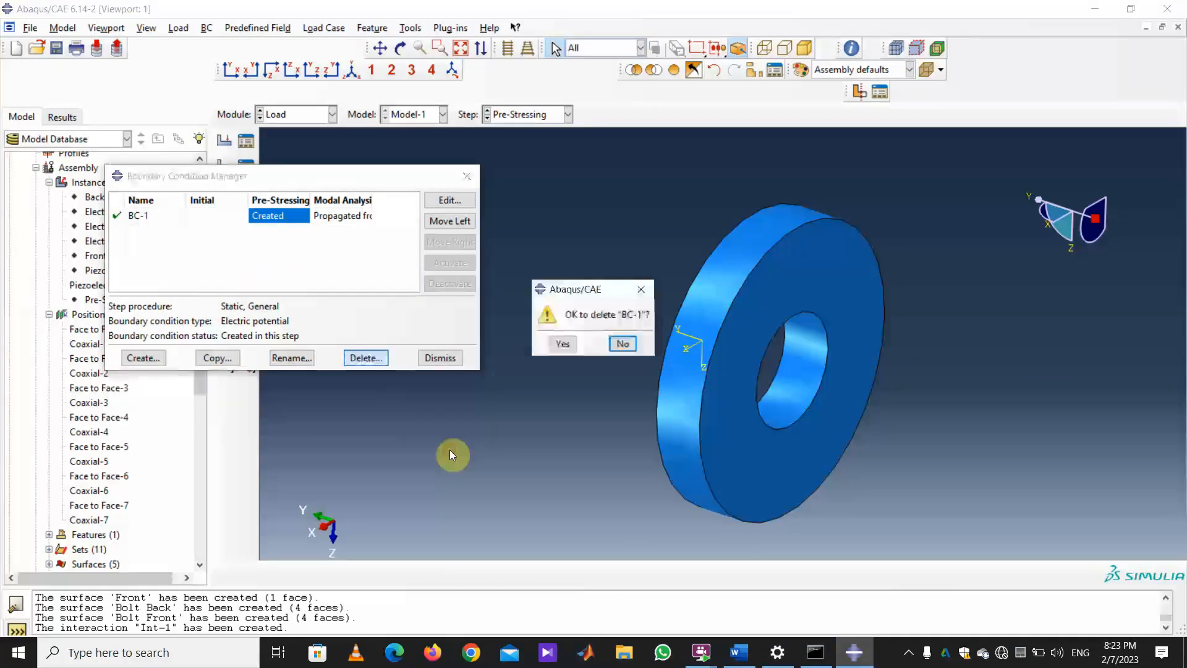
{"action": "left_click", "coordinate": [556, 345]}
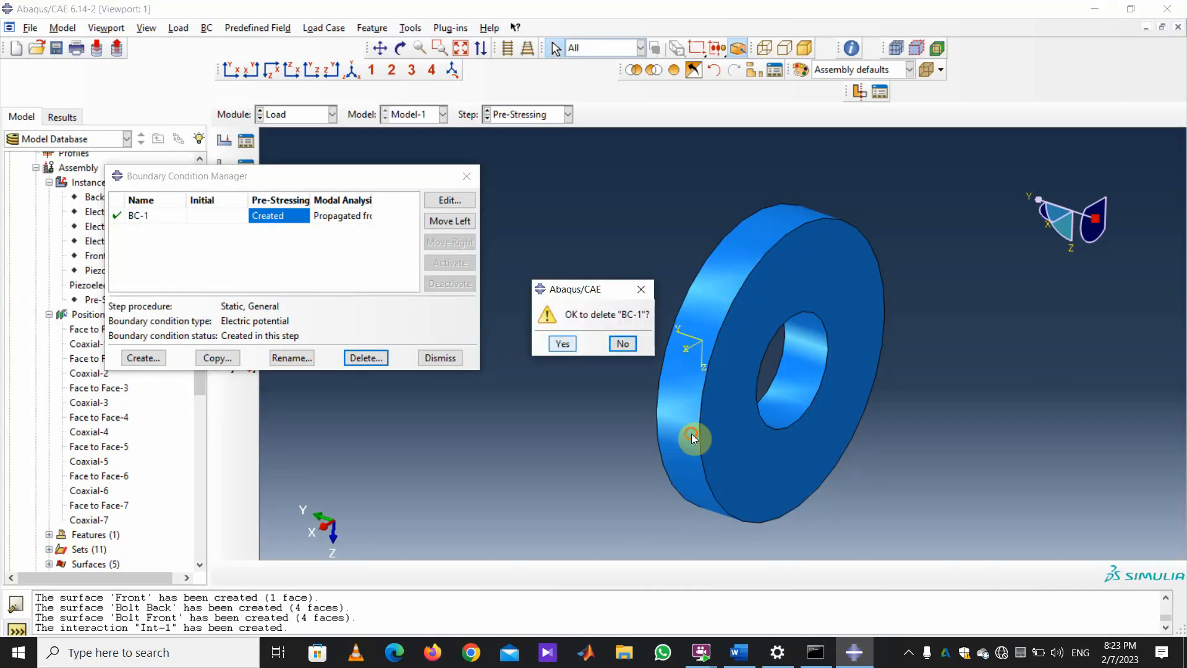
{"action": "left_click", "coordinate": [463, 177]}
{"action": "left_click", "coordinate": [225, 168]}
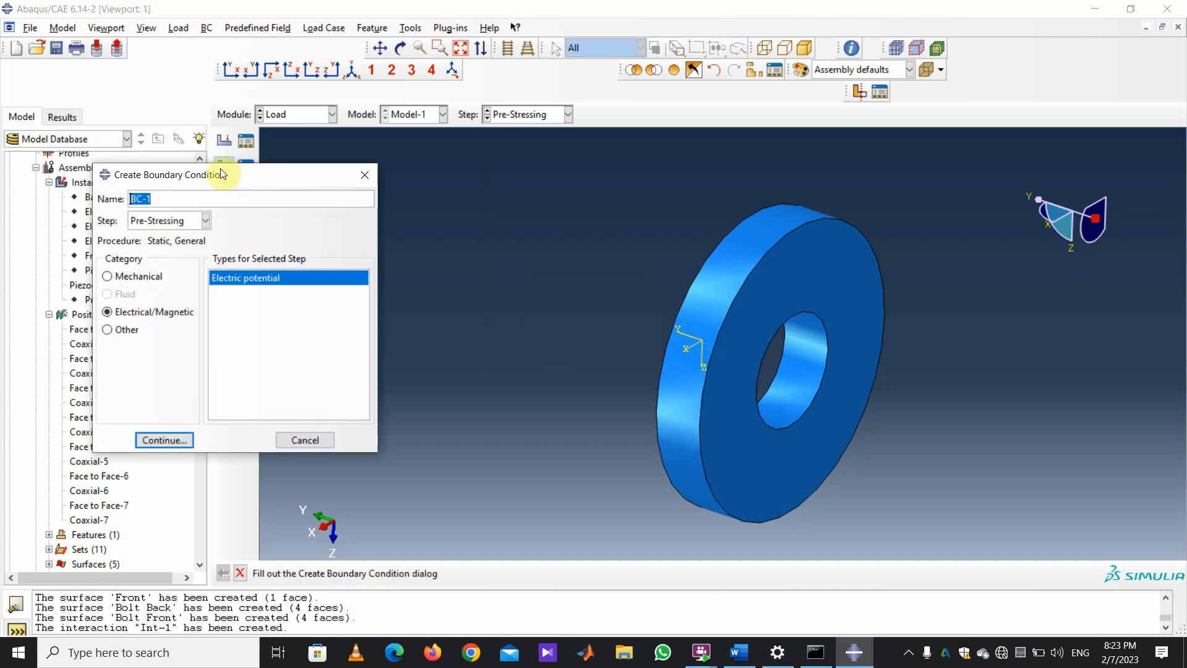
Place the new electric potential condition in the Initial step and choose its region from existing sets.
{"action": "left_click", "coordinate": [207, 221]}
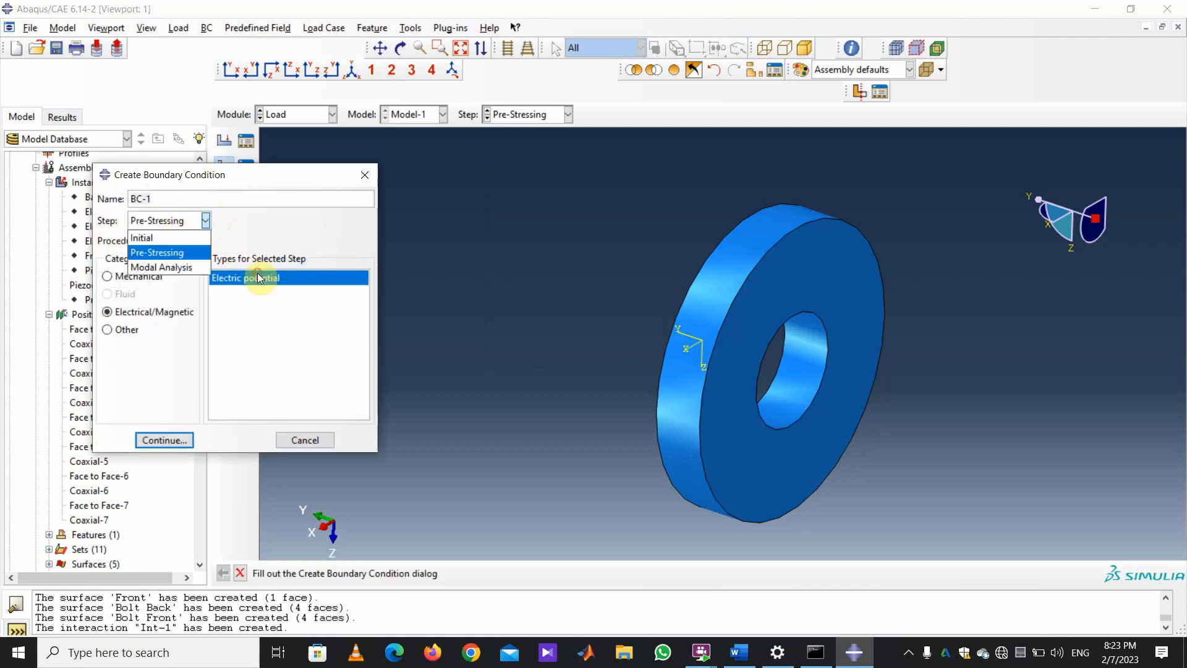
{"action": "left_click", "coordinate": [169, 240]}
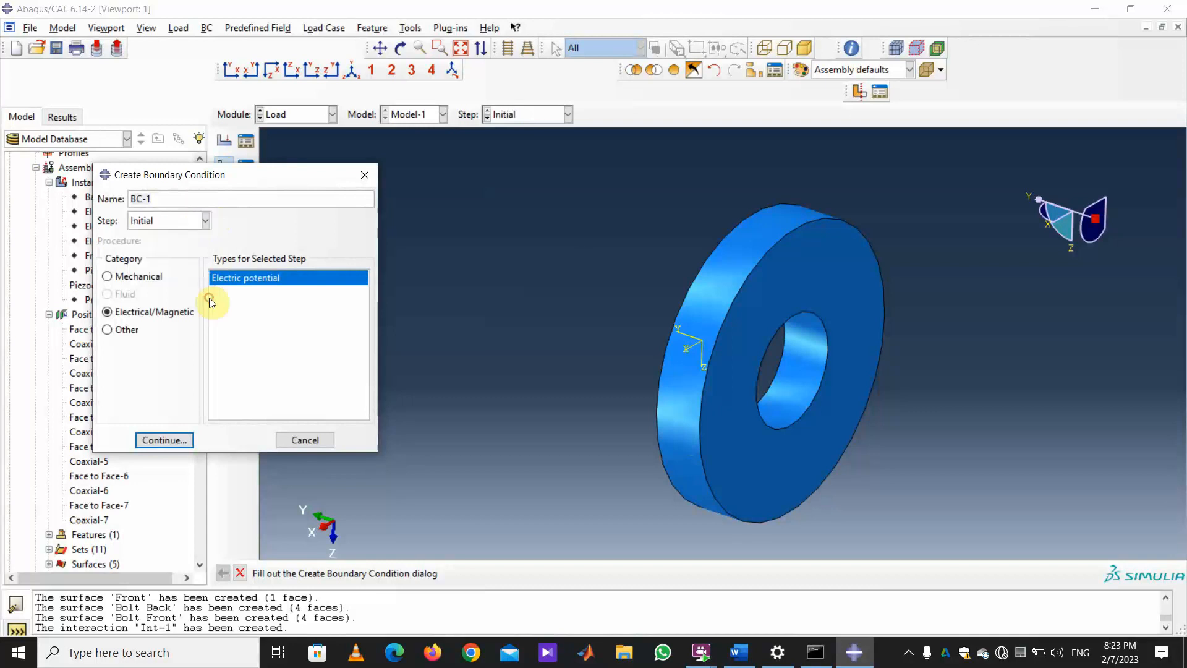
{"action": "left_click", "coordinate": [163, 441]}
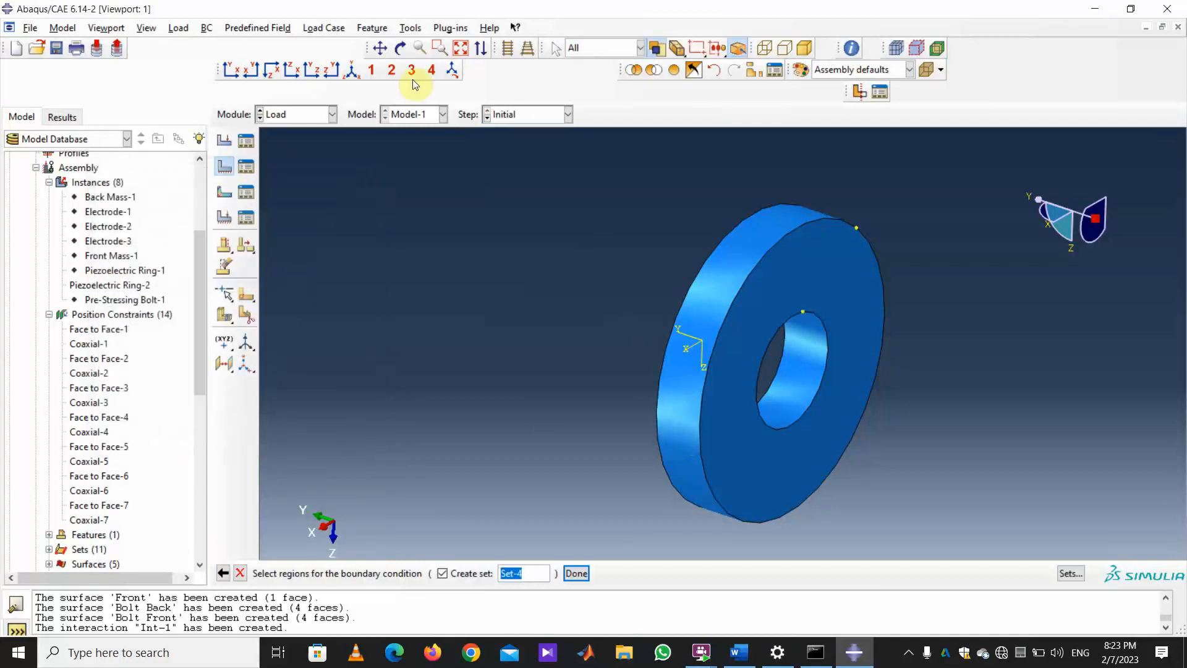
{"action": "left_click", "coordinate": [1070, 573]}
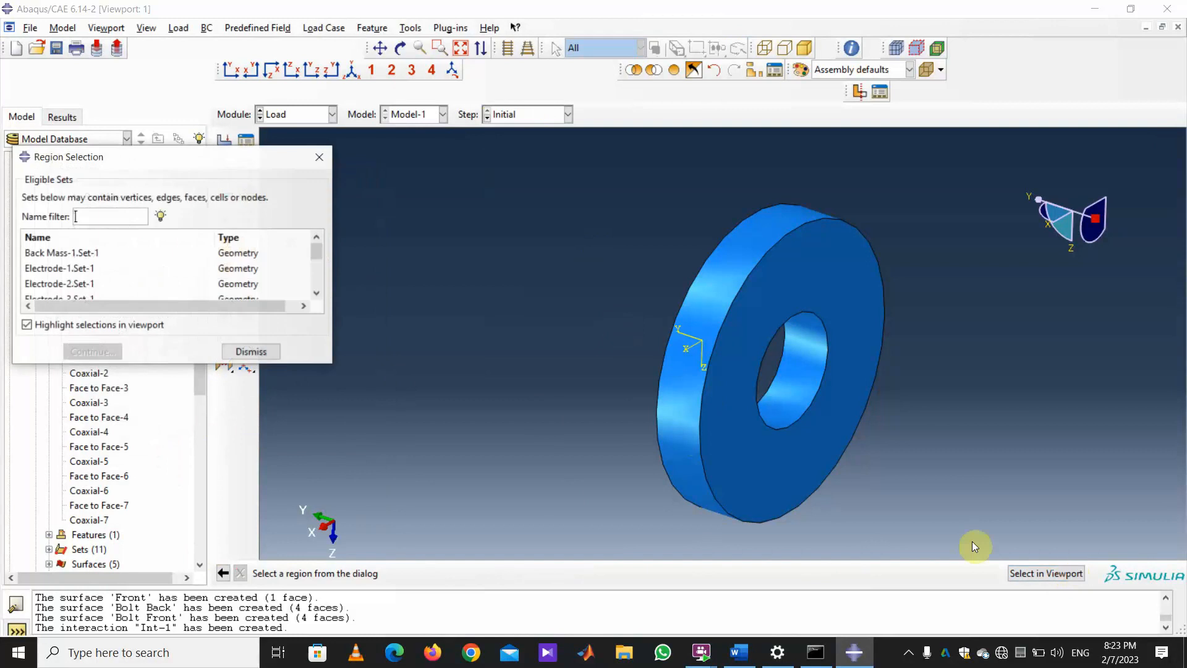
{"action": "scroll", "coordinate": [173, 306], "scroll_direction": "down", "scroll_amount": 3}
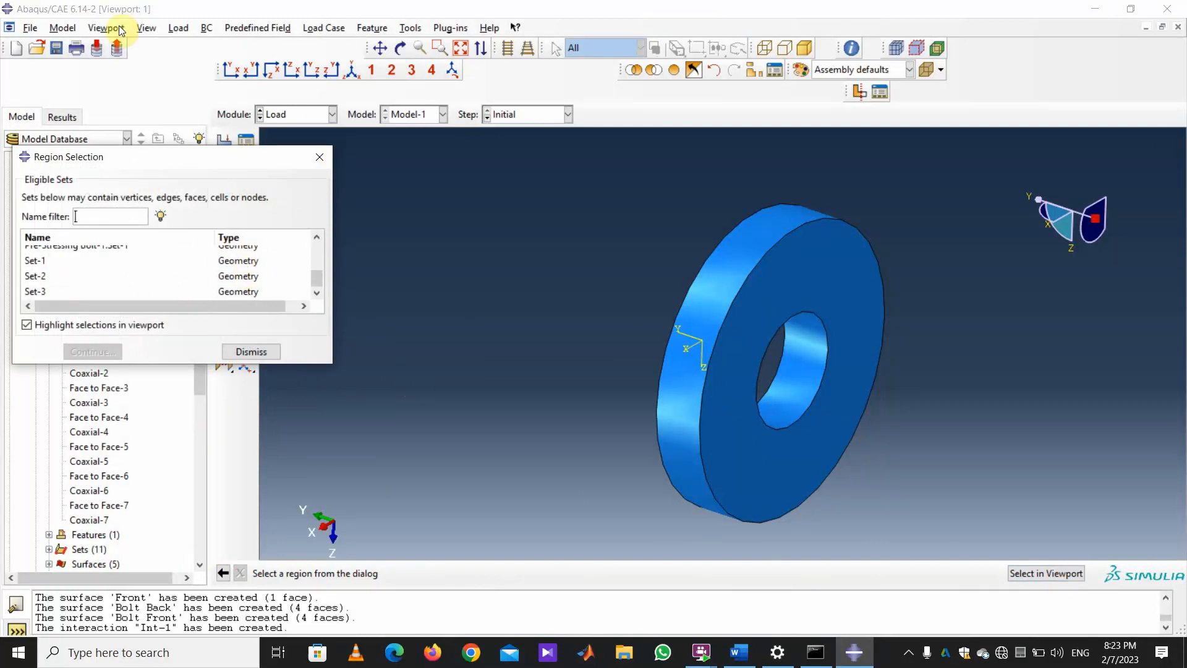
{"action": "left_click", "coordinate": [37, 260]}
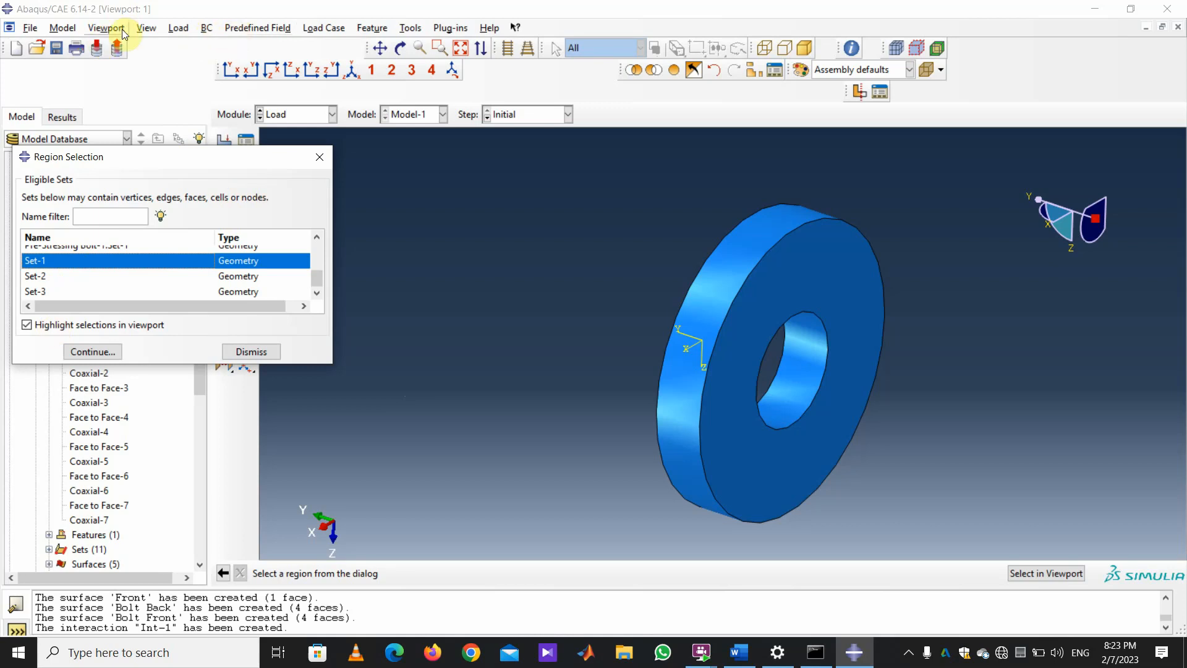
Show only Piezoelectric Ring-1 and apply 0.0 potential BC-1 to Set-1.
{"action": "left_click", "coordinate": [147, 28]}
{"action": "left_click", "coordinate": [214, 299]}
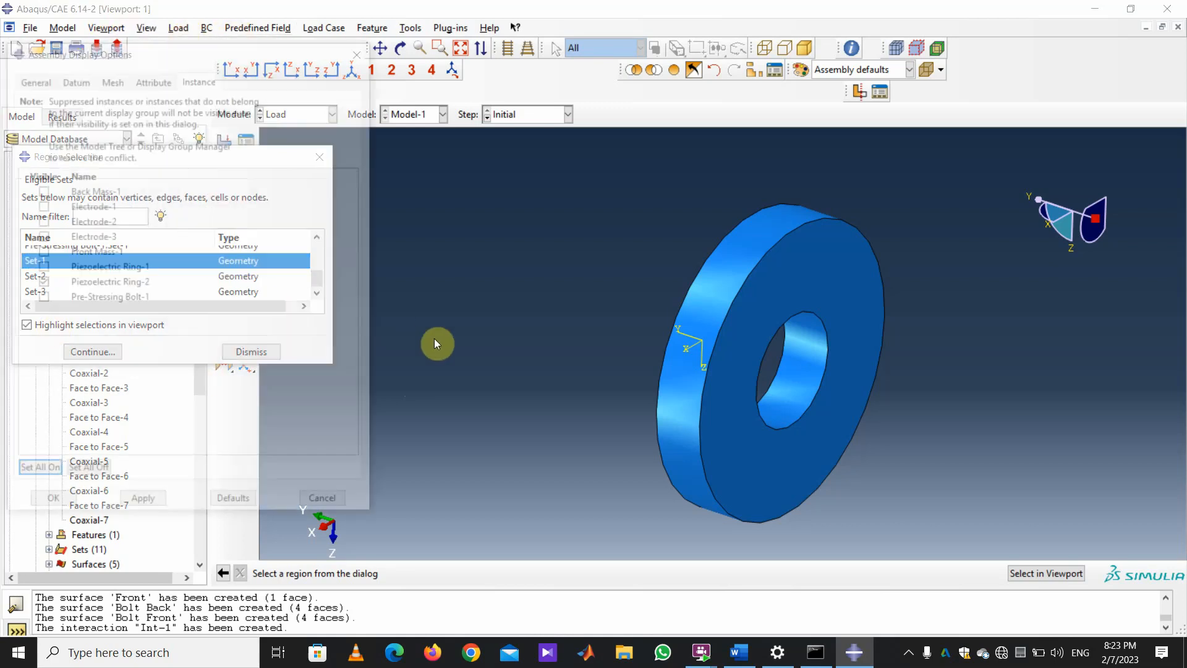
{"action": "left_click", "coordinate": [41, 268]}
{"action": "left_click", "coordinate": [40, 283]}
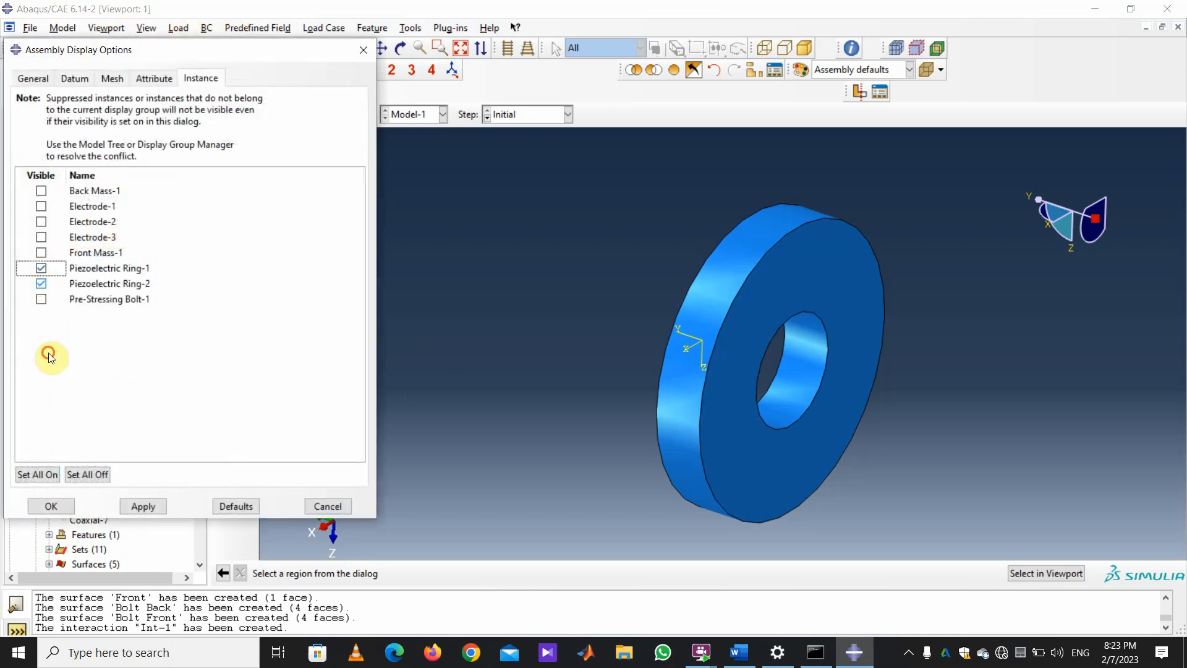
{"action": "left_click", "coordinate": [143, 506]}
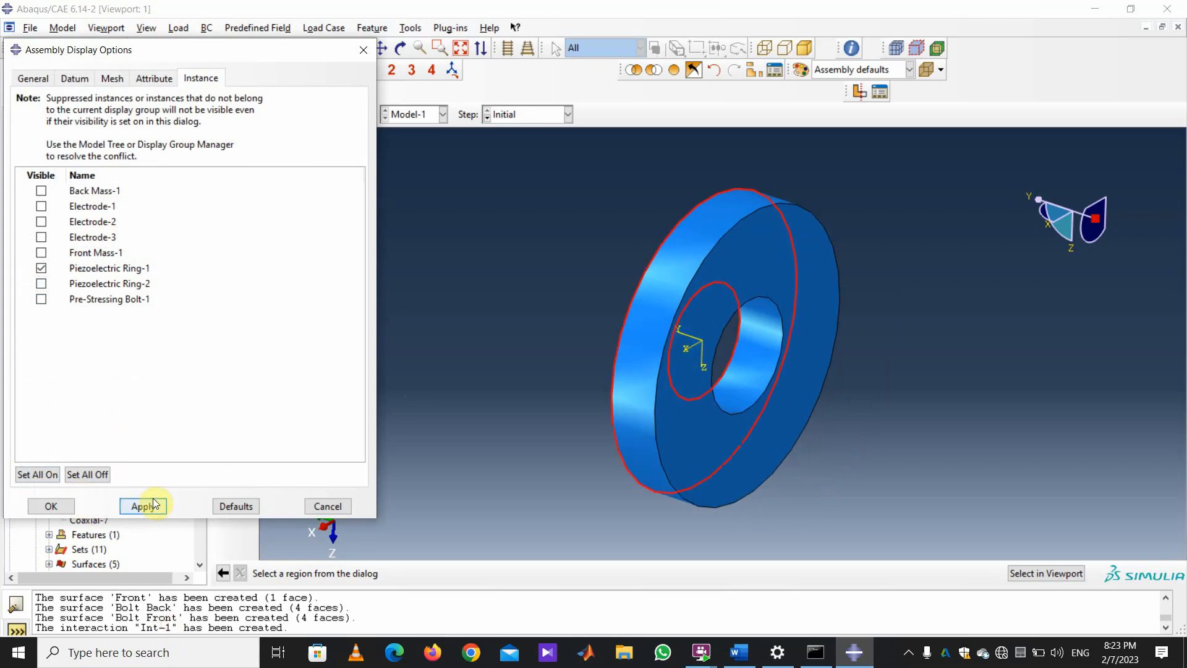
{"action": "left_click_drag", "start_coordinate": [175, 56], "coordinate": [740, 381]}
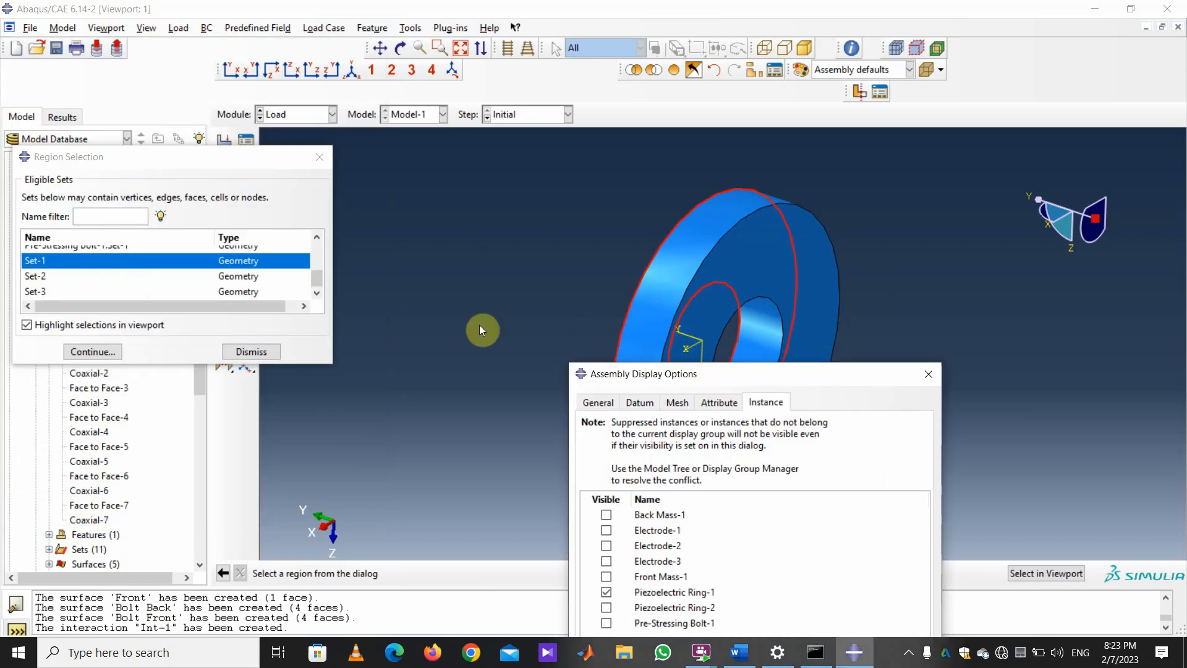
{"action": "left_click_drag", "start_coordinate": [607, 388], "coordinate": [926, 385]}
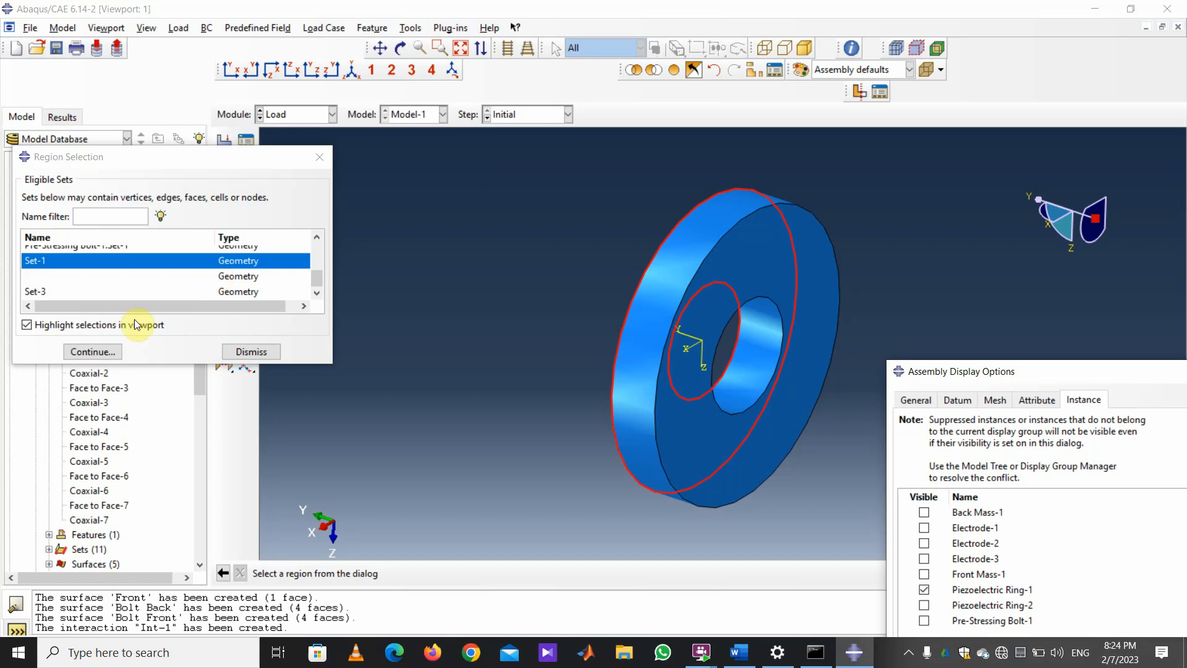
{"action": "left_click", "coordinate": [93, 352]}
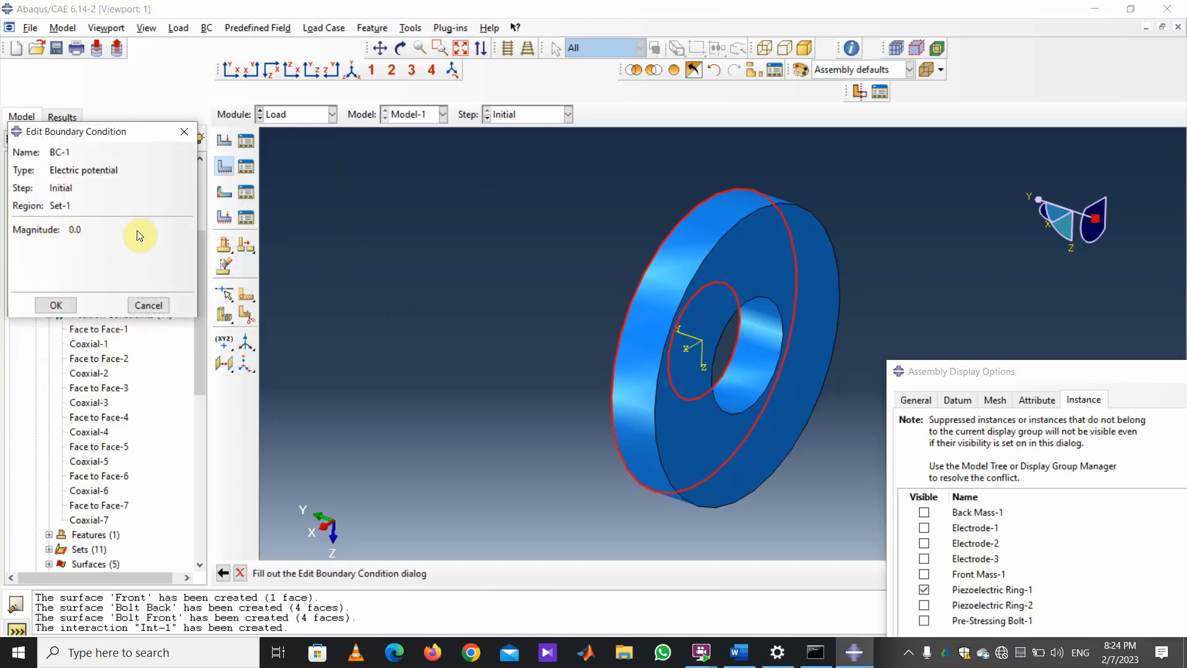
{"action": "left_click", "coordinate": [64, 305]}
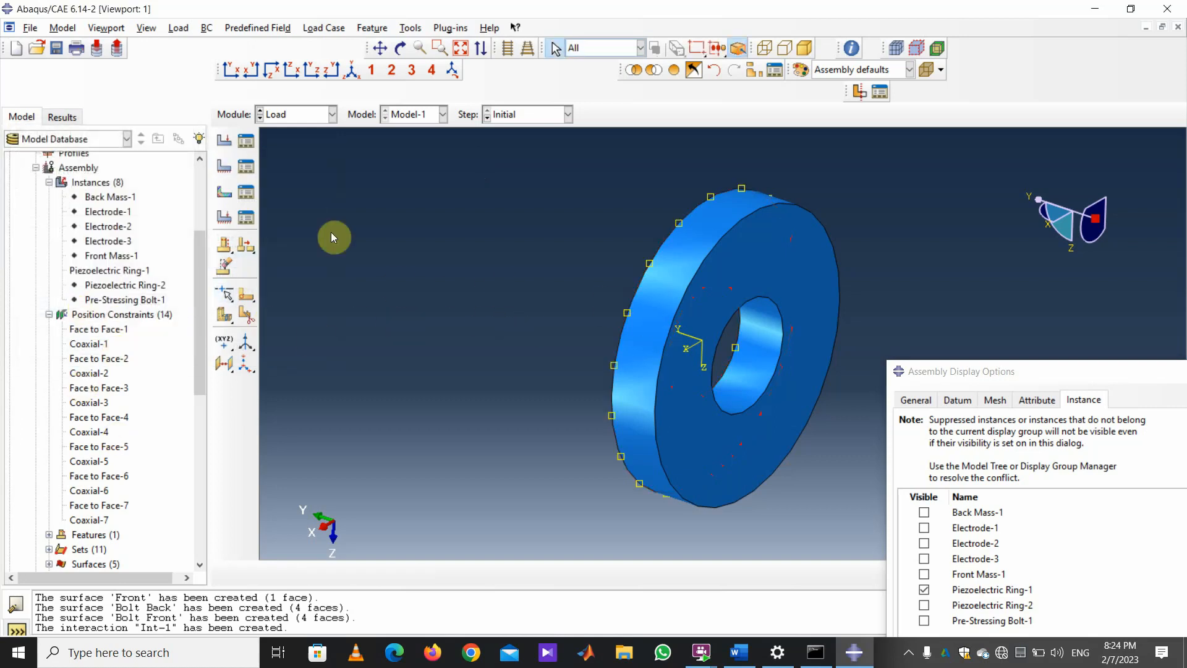
Create electric potential BC-2 of 0.0 on Set-2 in the Initial step.
{"action": "left_click", "coordinate": [224, 166]}
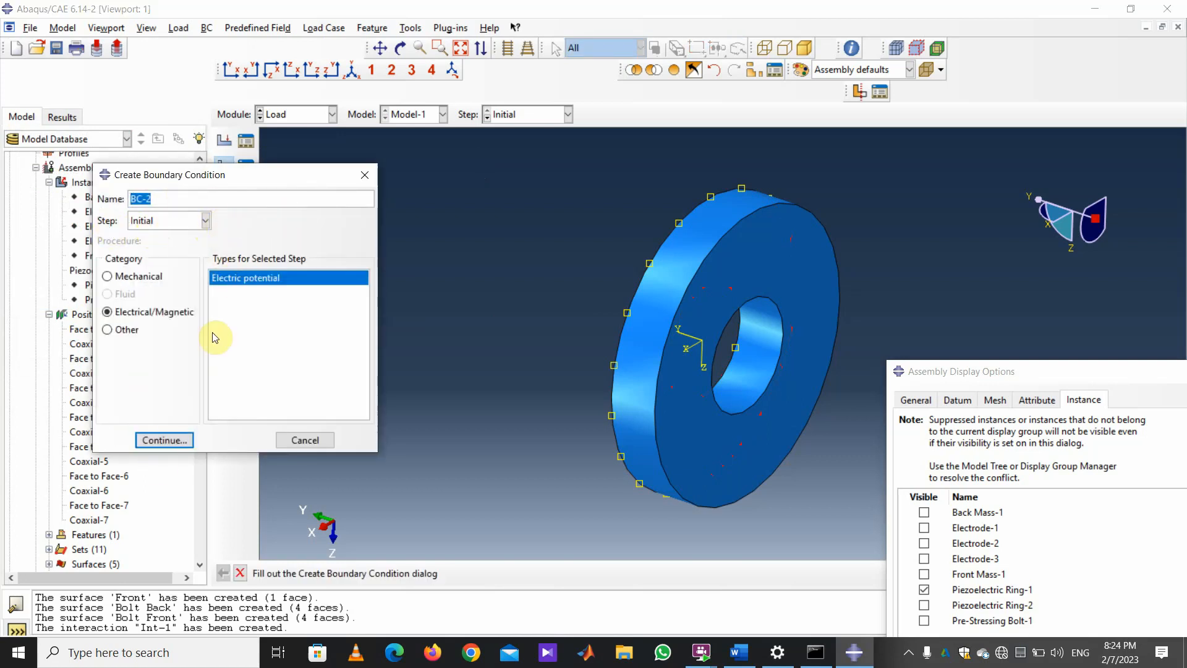
{"action": "key", "text": "Return"}
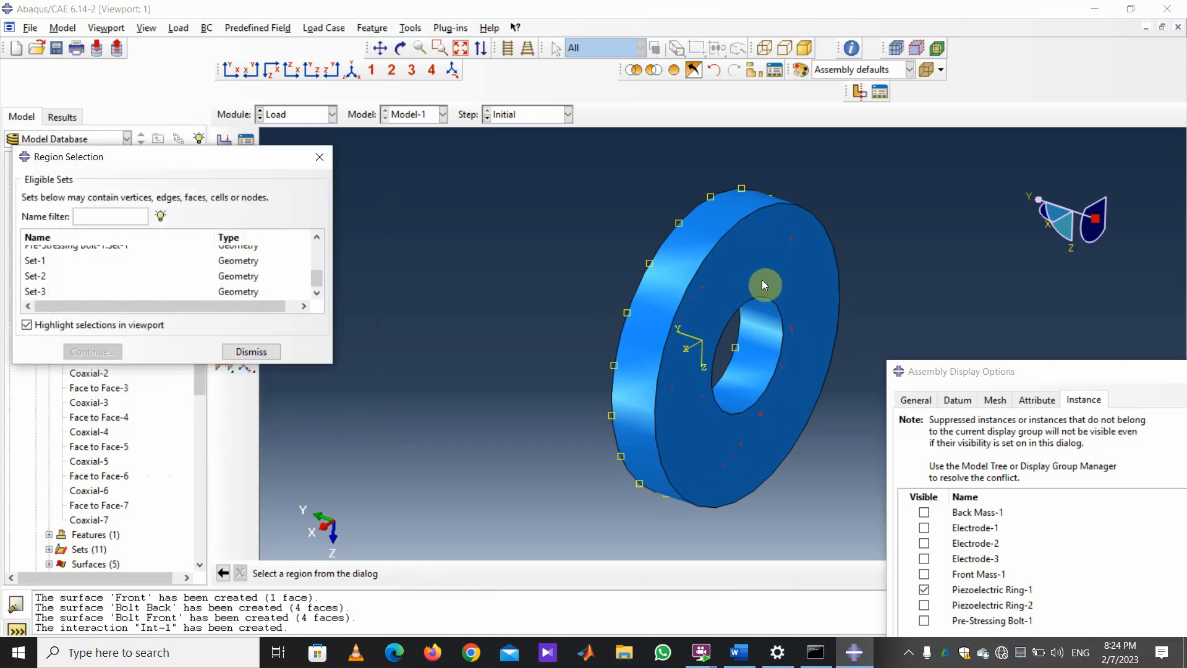
{"action": "left_click", "coordinate": [37, 276]}
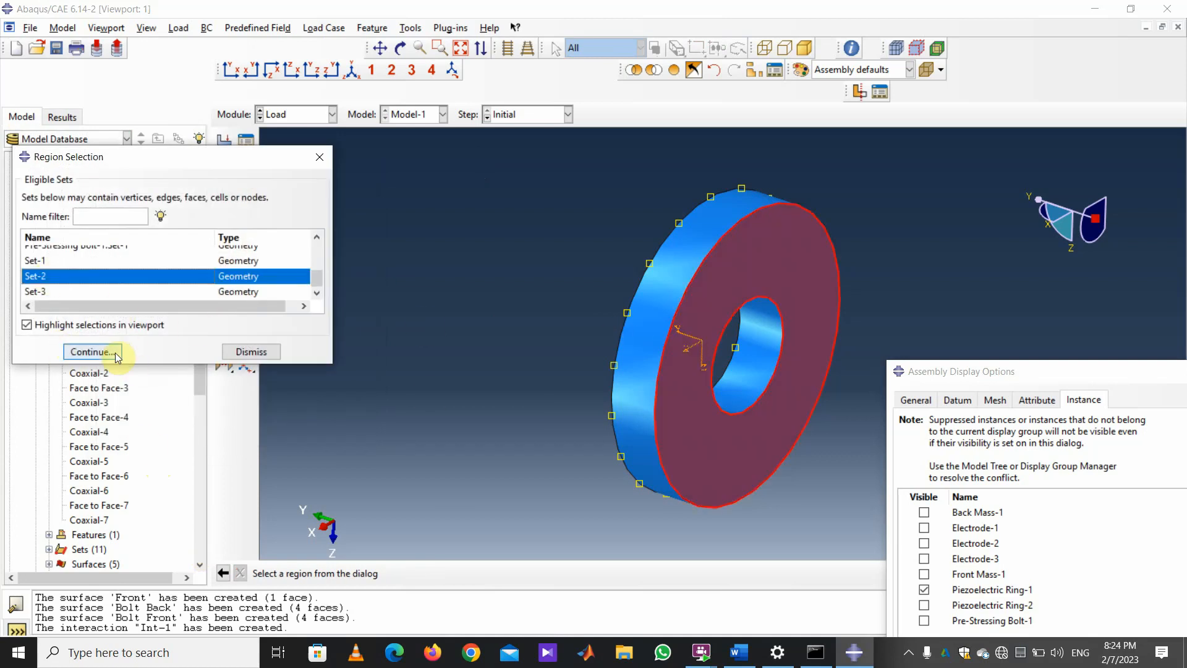
{"action": "left_click", "coordinate": [117, 355]}
{"action": "left_click", "coordinate": [55, 305]}
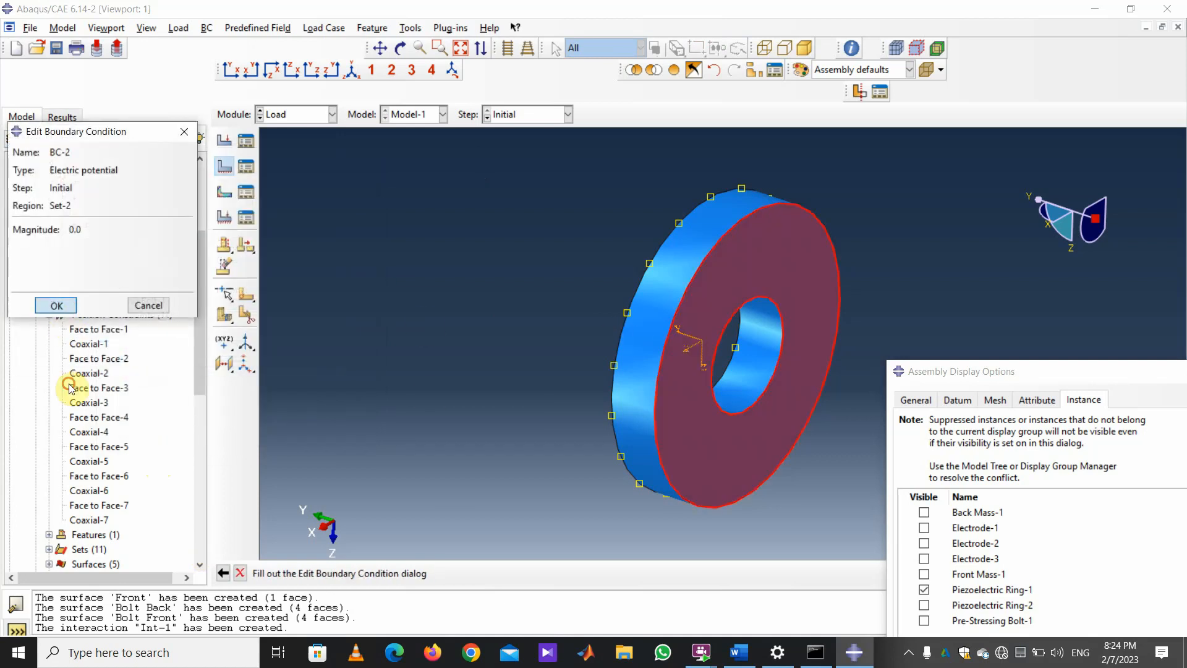
Hide Piezoelectric Ring-1 and show only Piezoelectric Ring-2.
{"action": "left_click_drag", "start_coordinate": [1087, 371], "coordinate": [1095, 246]}
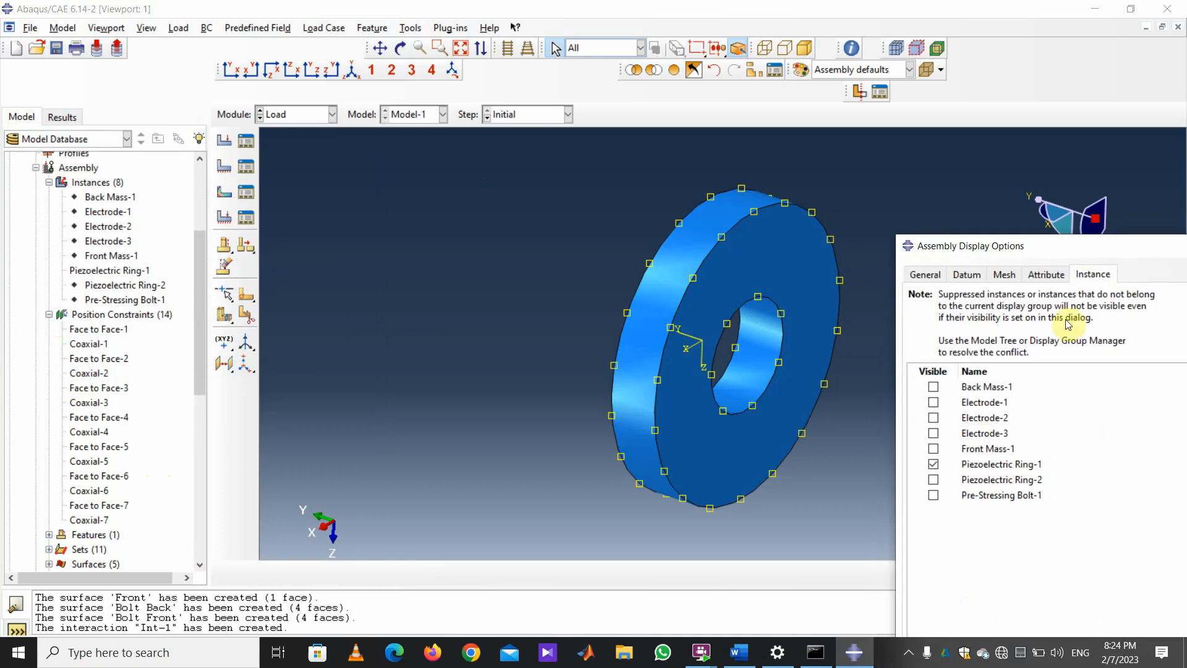
{"action": "left_click_drag", "start_coordinate": [990, 246], "coordinate": [996, 126]}
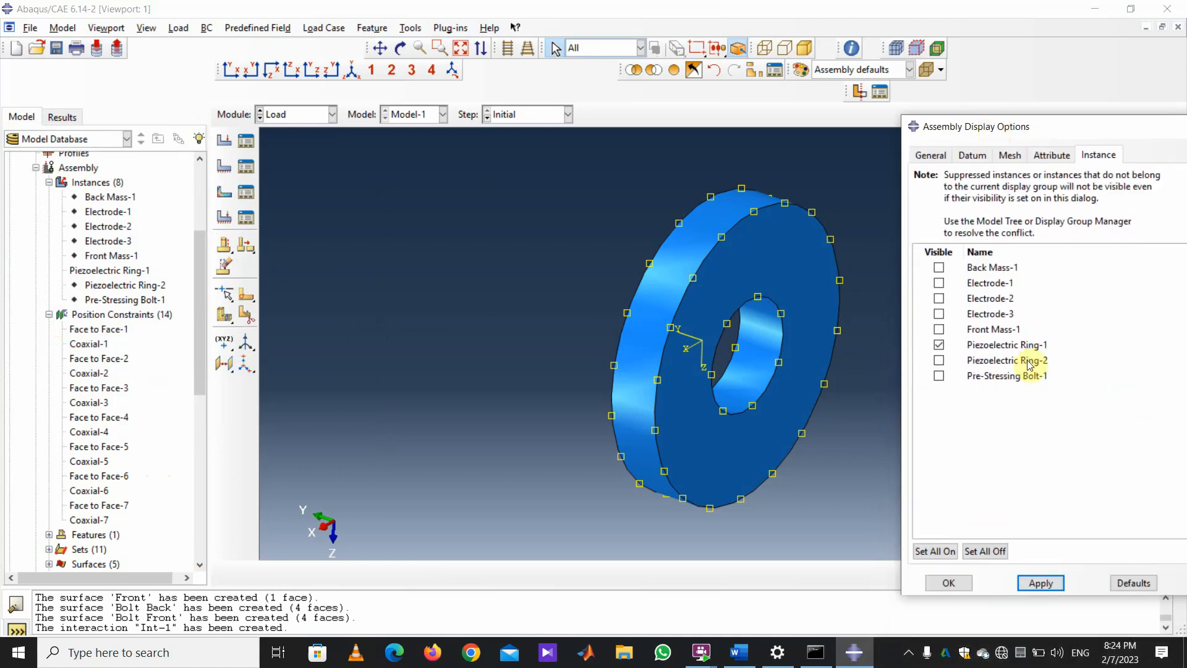
{"action": "left_click", "coordinate": [939, 344]}
{"action": "left_click", "coordinate": [939, 360]}
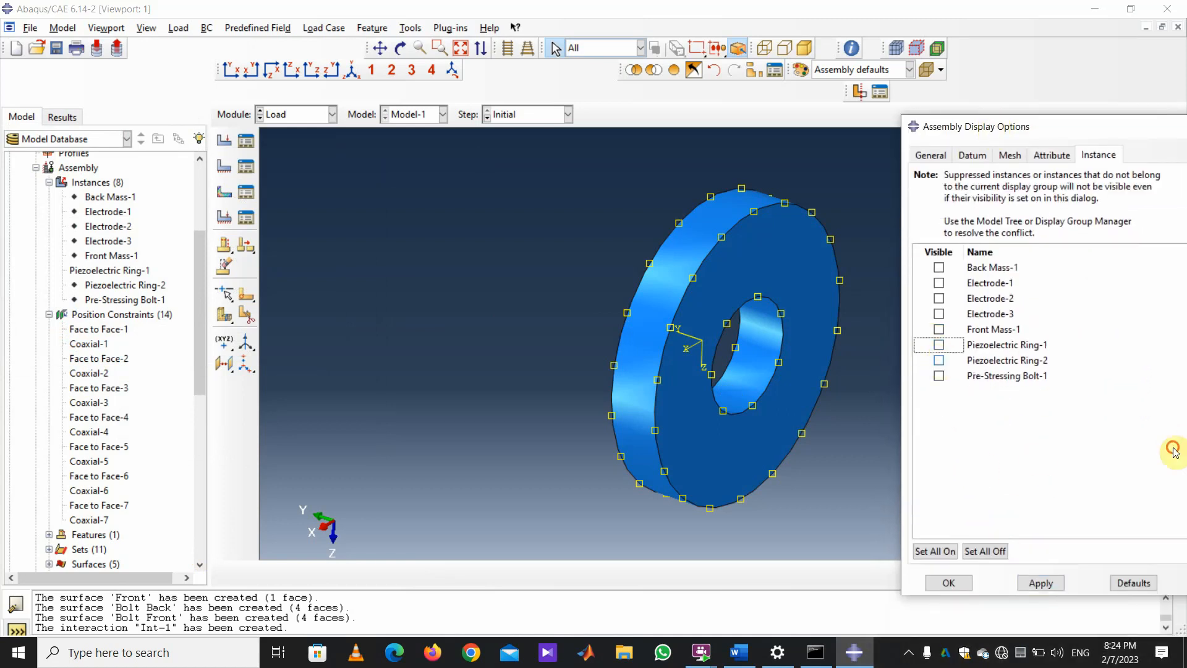
{"action": "left_click", "coordinate": [1040, 583]}
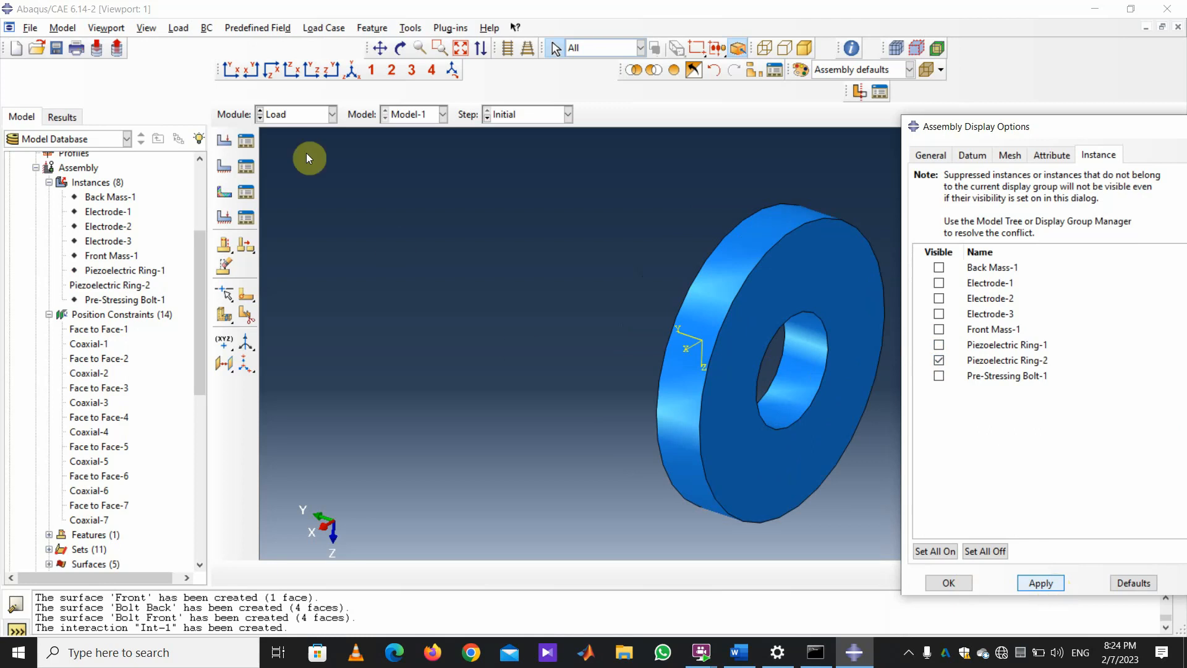
Create electric potential BC-3 of 0.0 on Set-3.
{"action": "left_click", "coordinate": [224, 166]}
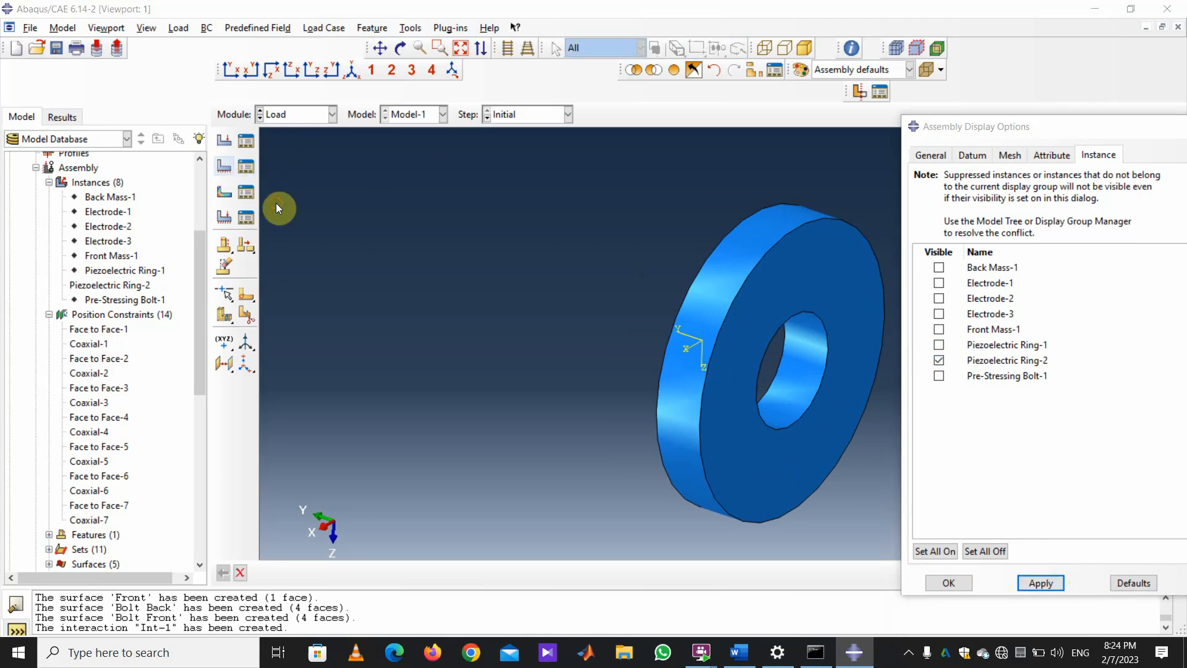
{"action": "left_click", "coordinate": [164, 440]}
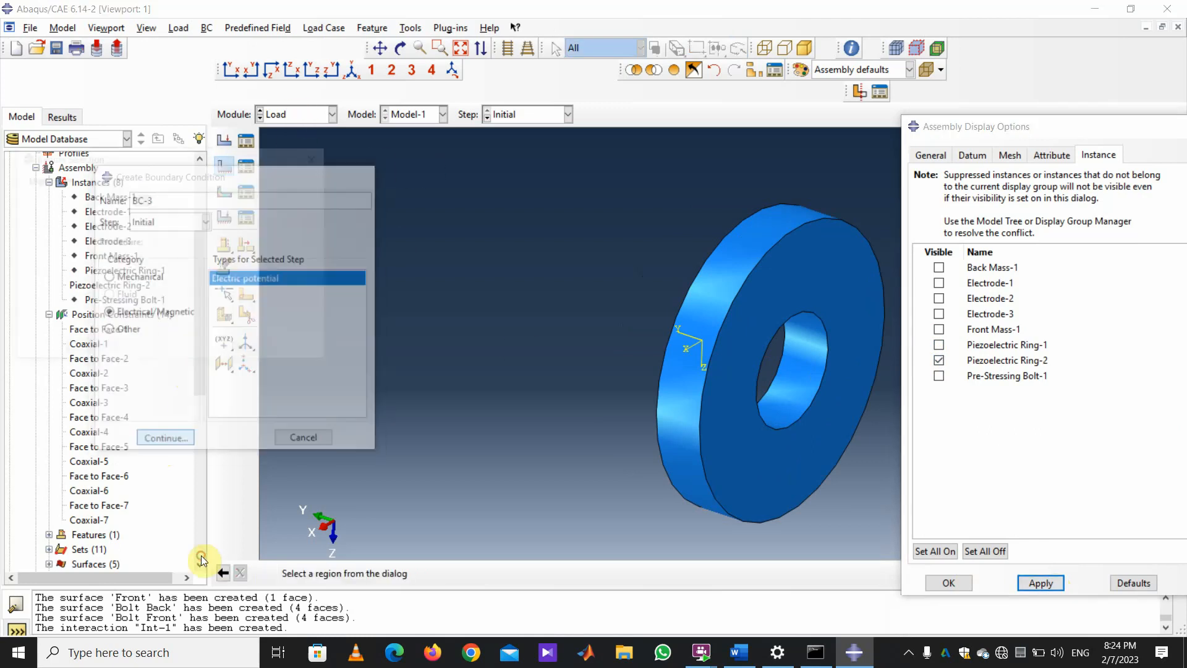
{"action": "left_click", "coordinate": [38, 292]}
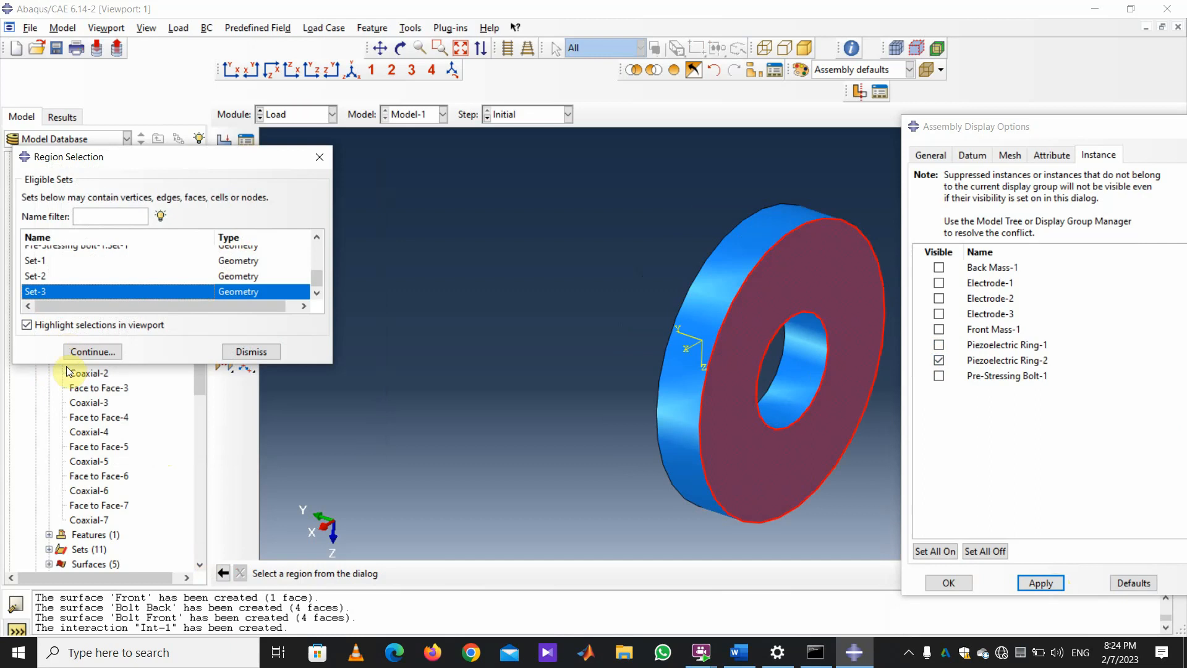
{"action": "left_click", "coordinate": [94, 352]}
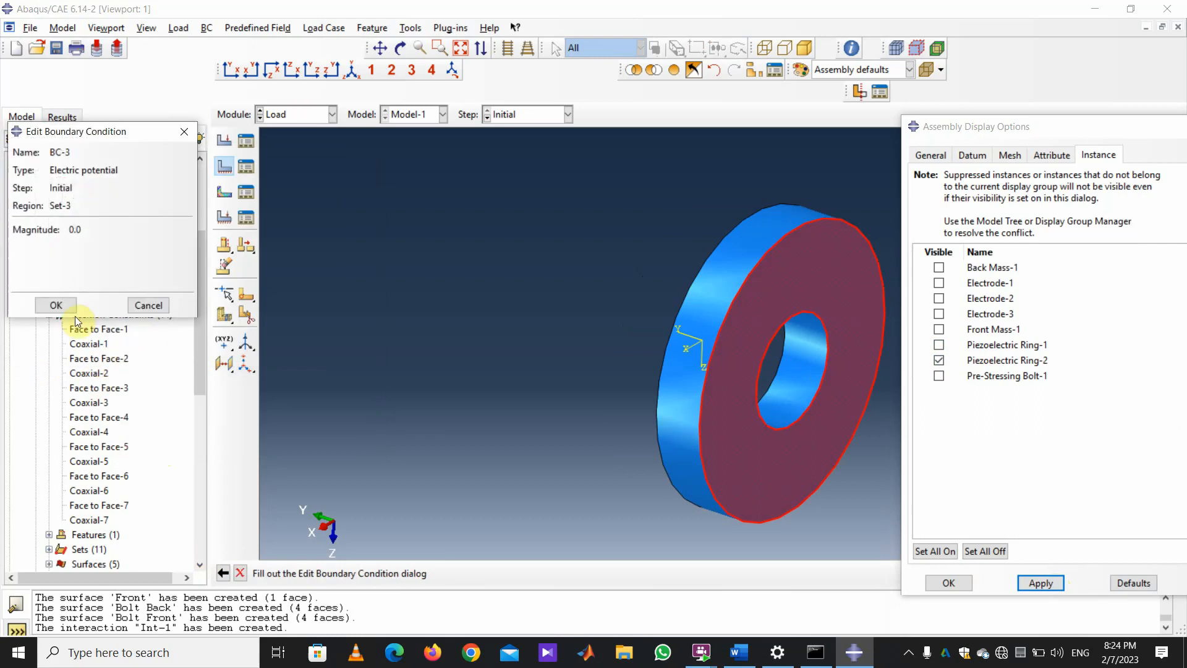
{"action": "left_click", "coordinate": [56, 304]}
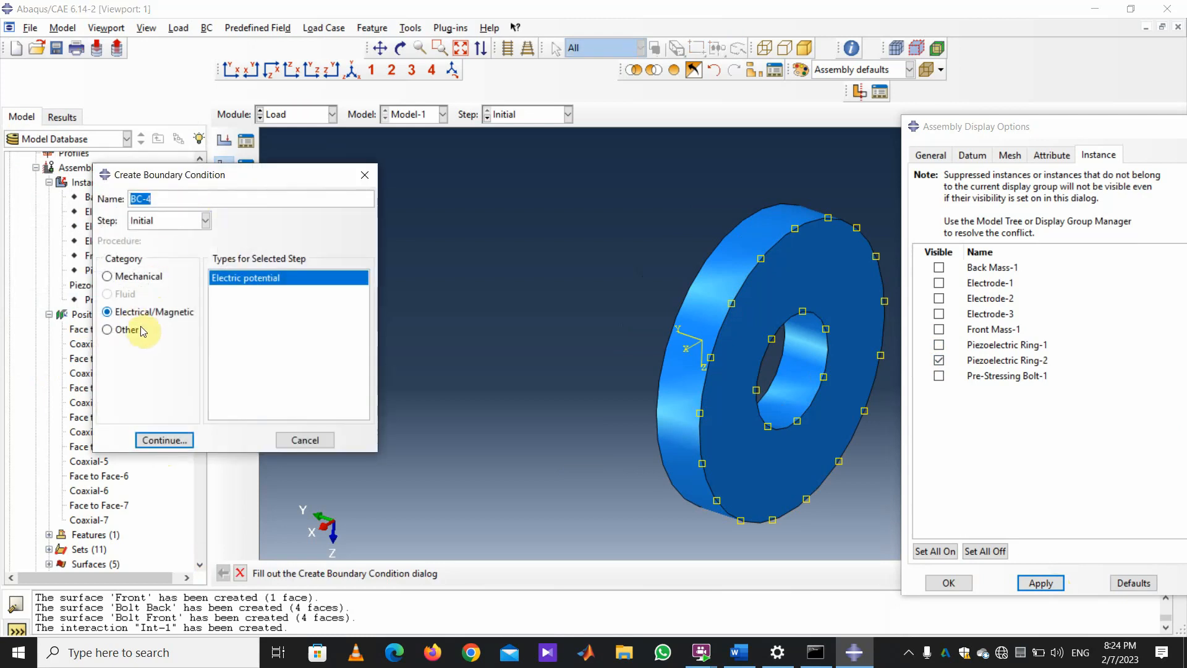
Orbit to Ring-2's other flat face, pick it in the viewport, and apply 0.0 potential as BC-4.
{"action": "left_click", "coordinate": [162, 440]}
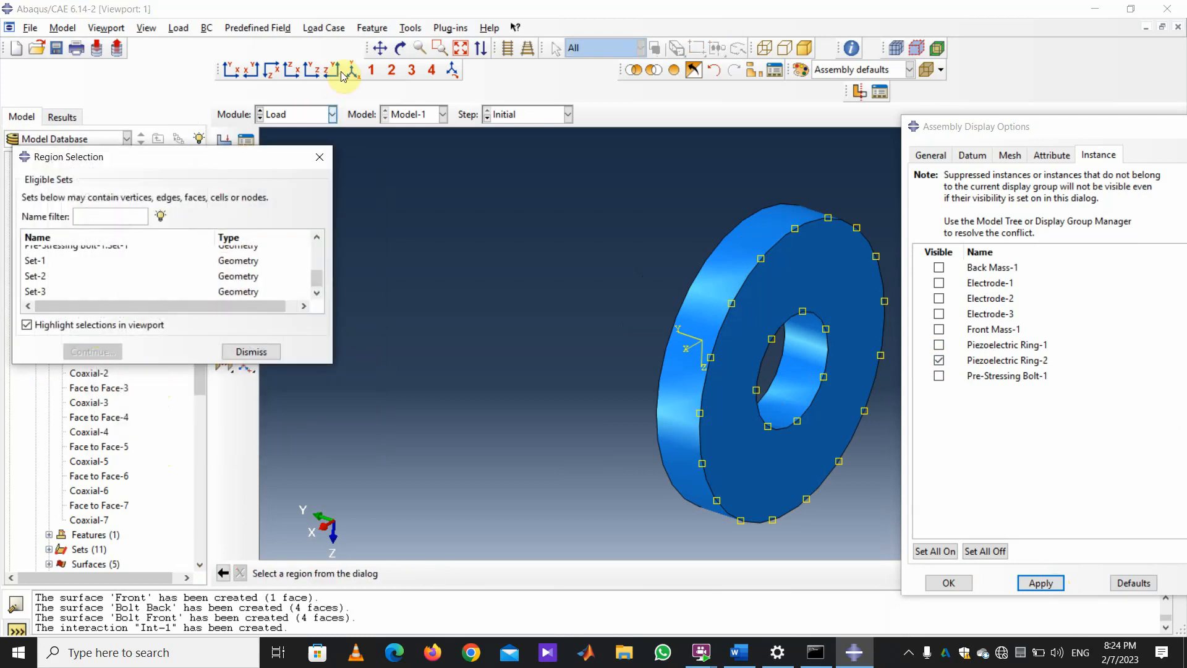
{"action": "left_click", "coordinate": [400, 48]}
{"action": "mouse_move", "coordinate": [550, 245]}
{"action": "left_mouse_down"}
{"action": "mouse_move", "coordinate": [750, 440]}
{"action": "mouse_move", "coordinate": [827, 440]}
{"action": "mouse_move", "coordinate": [702, 260]}
{"action": "mouse_move", "coordinate": [971, 285]}
{"action": "left_mouse_up"}
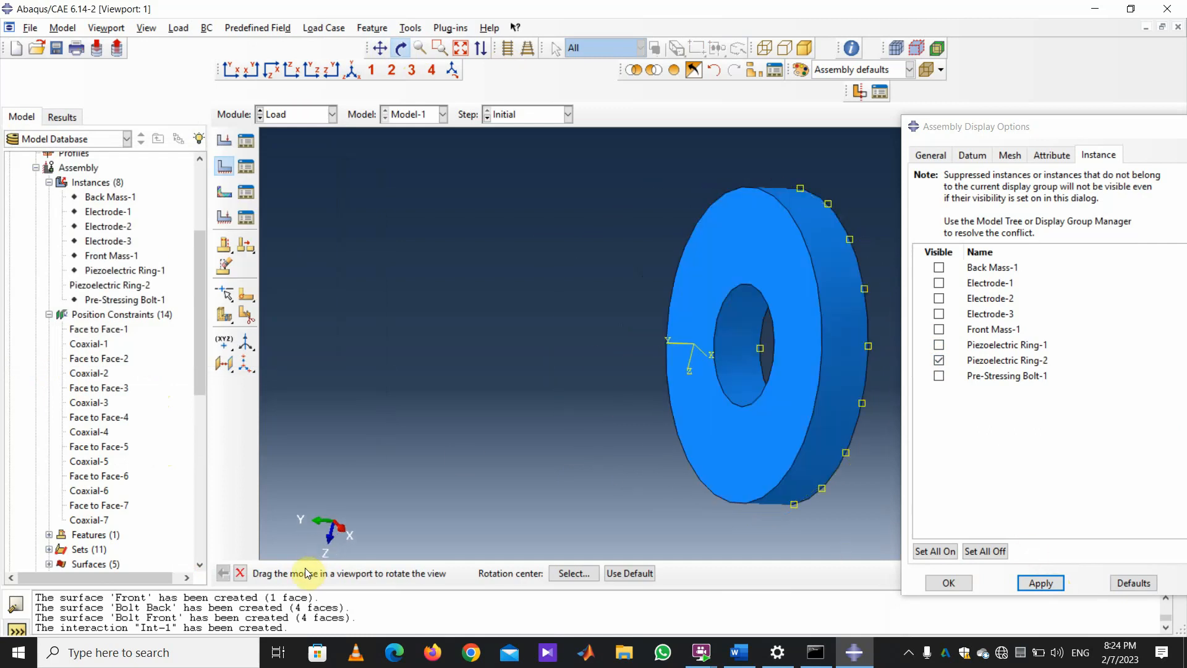
{"action": "left_click", "coordinate": [240, 573]}
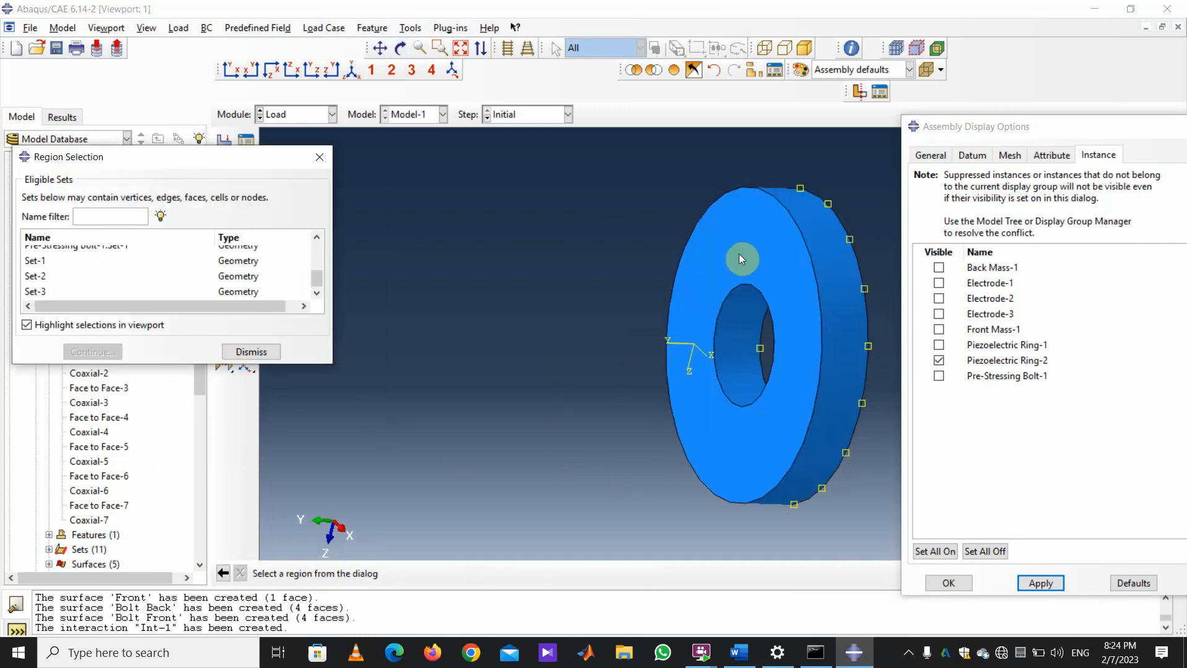
{"action": "left_click_drag", "start_coordinate": [1043, 146], "coordinate": [456, 504]}
{"action": "left_click", "coordinate": [1039, 573]}
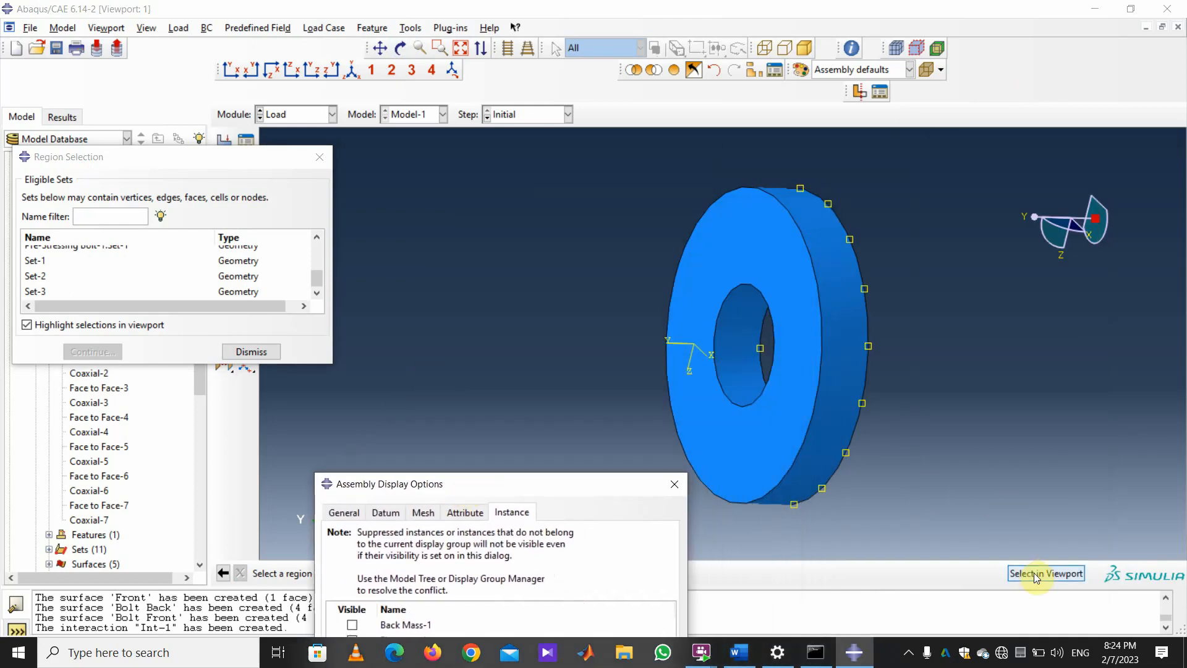
{"action": "left_click", "coordinate": [735, 482]}
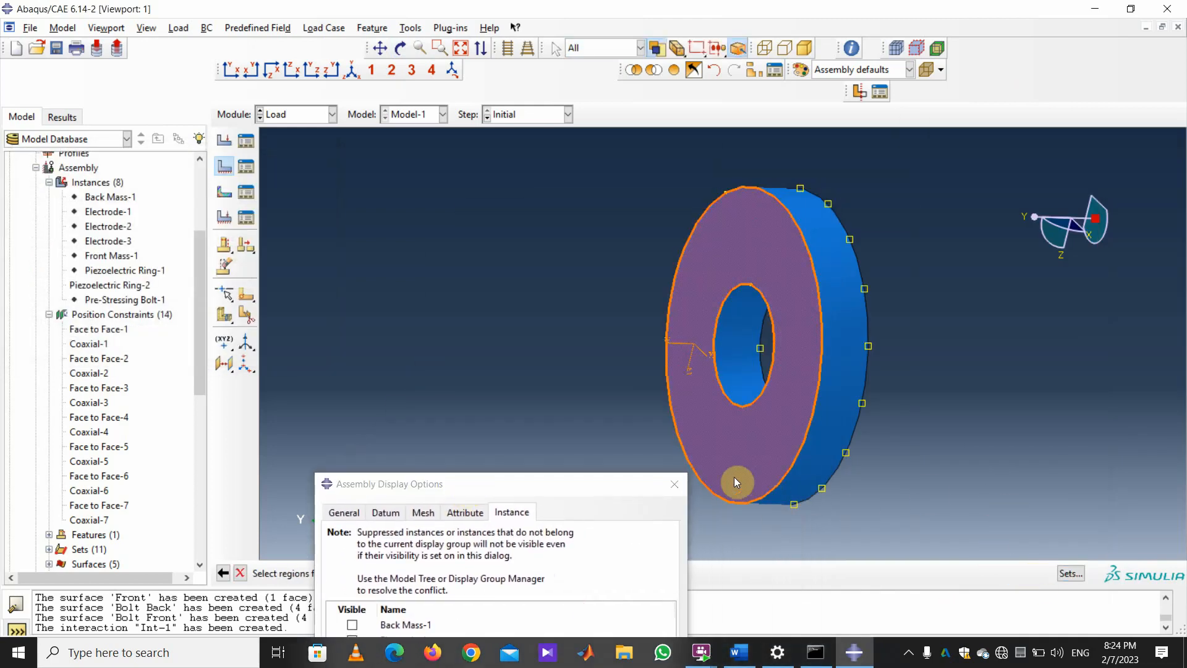
{"action": "left_click_drag", "start_coordinate": [546, 485], "coordinate": [1023, 183]}
{"action": "left_click_drag", "start_coordinate": [1081, 245], "coordinate": [1123, 363]}
{"action": "left_click", "coordinate": [577, 571]}
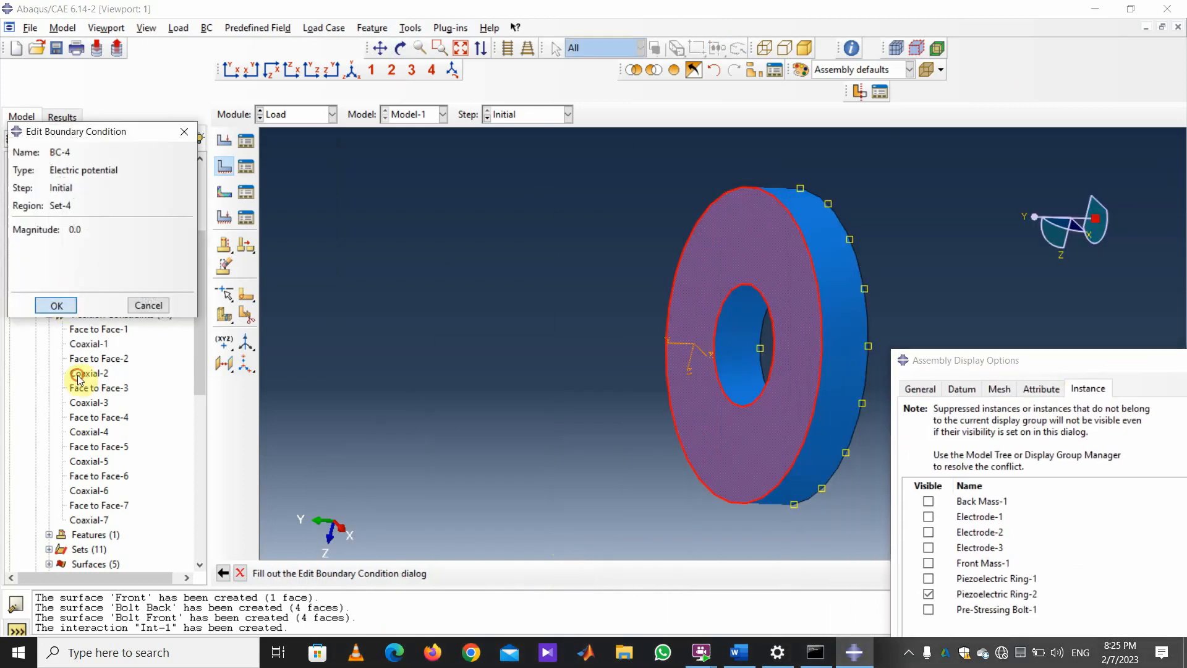
{"action": "left_click", "coordinate": [55, 304]}
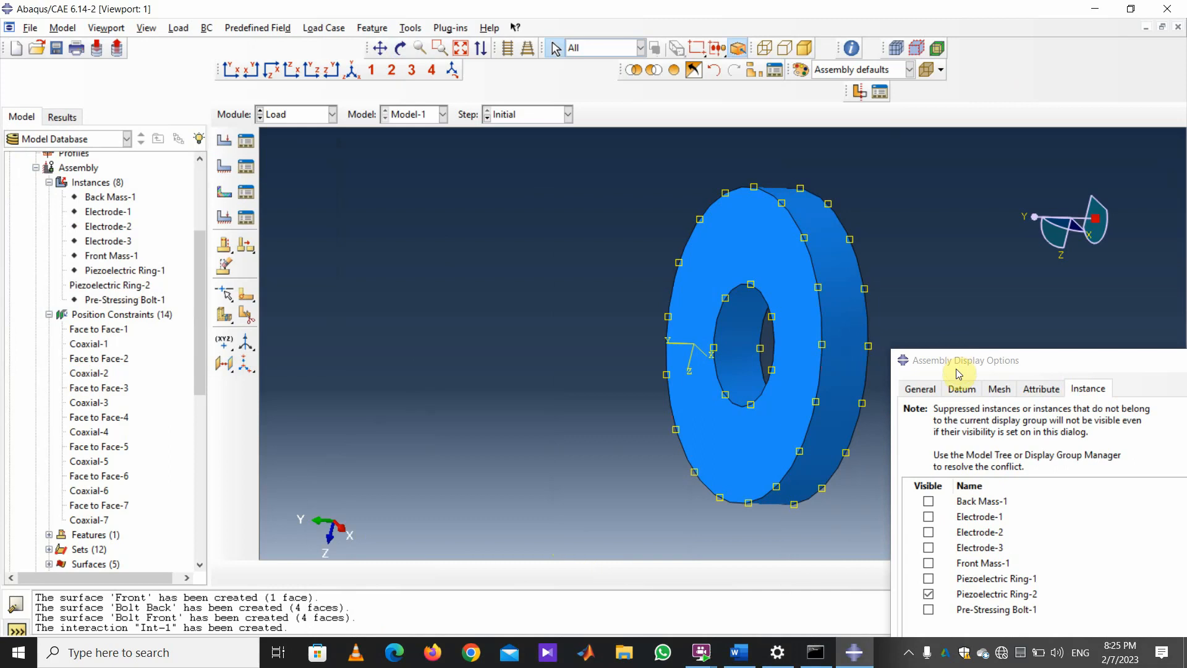
{"action": "left_click_drag", "start_coordinate": [955, 359], "coordinate": [924, 89]}
Turn all assembly instances back on, close Assembly Display Options, and tumble the full assembly.
{"action": "left_click", "coordinate": [892, 520]}
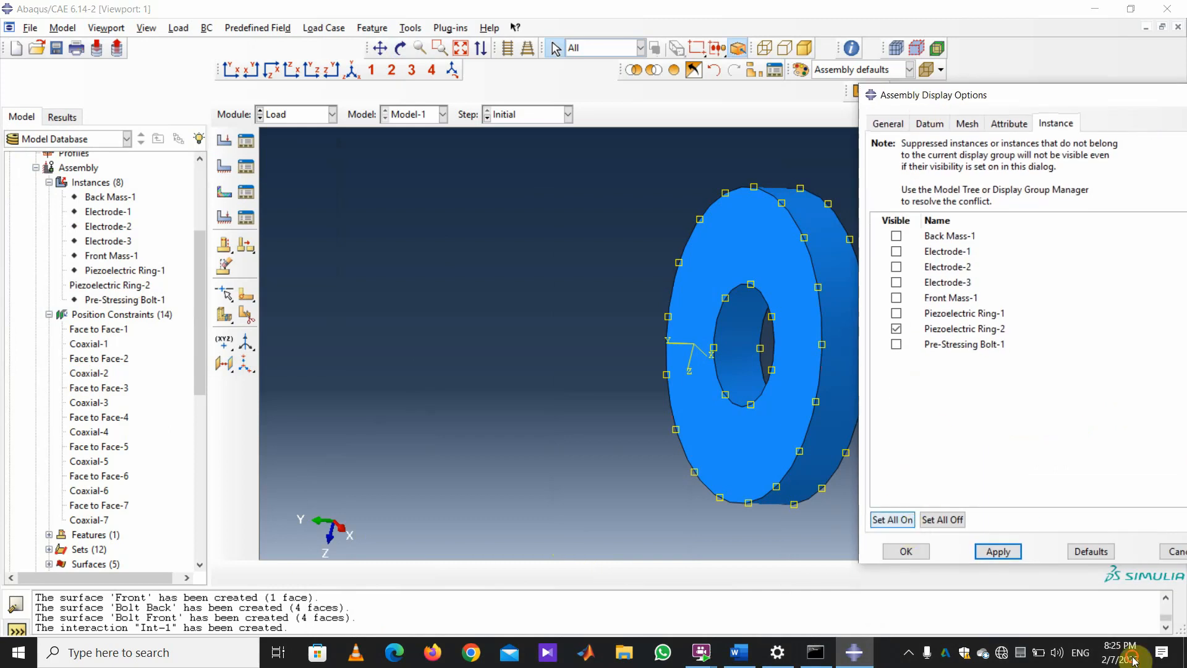
{"action": "left_click", "coordinate": [907, 552]}
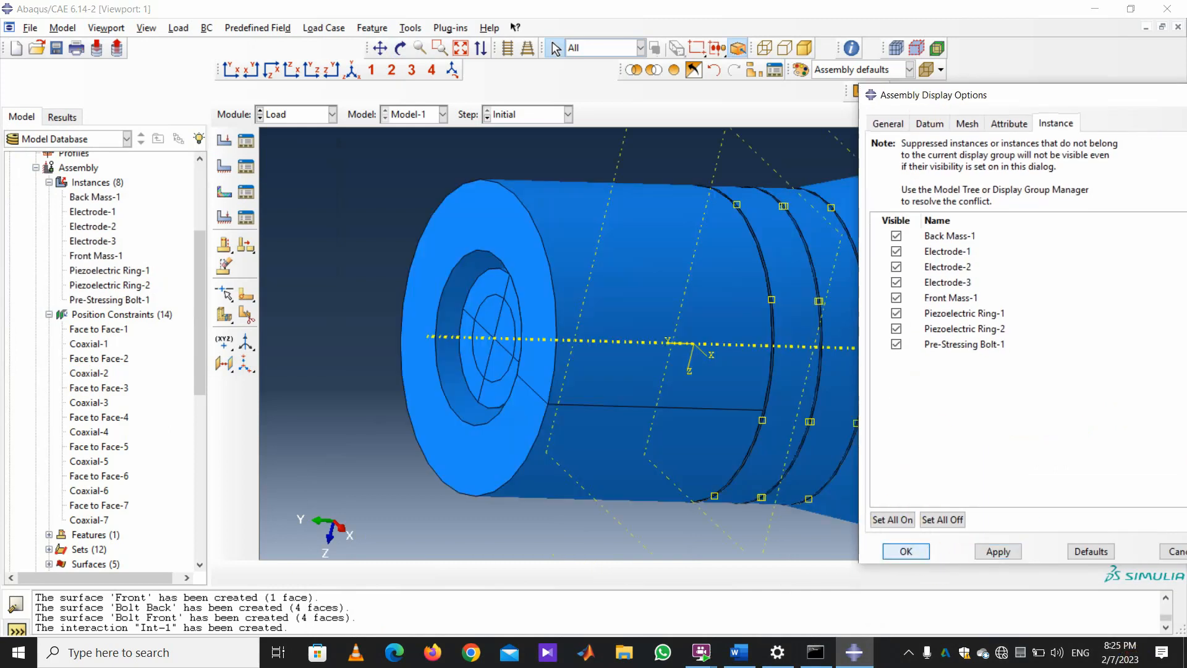
{"action": "left_click", "coordinate": [1181, 553]}
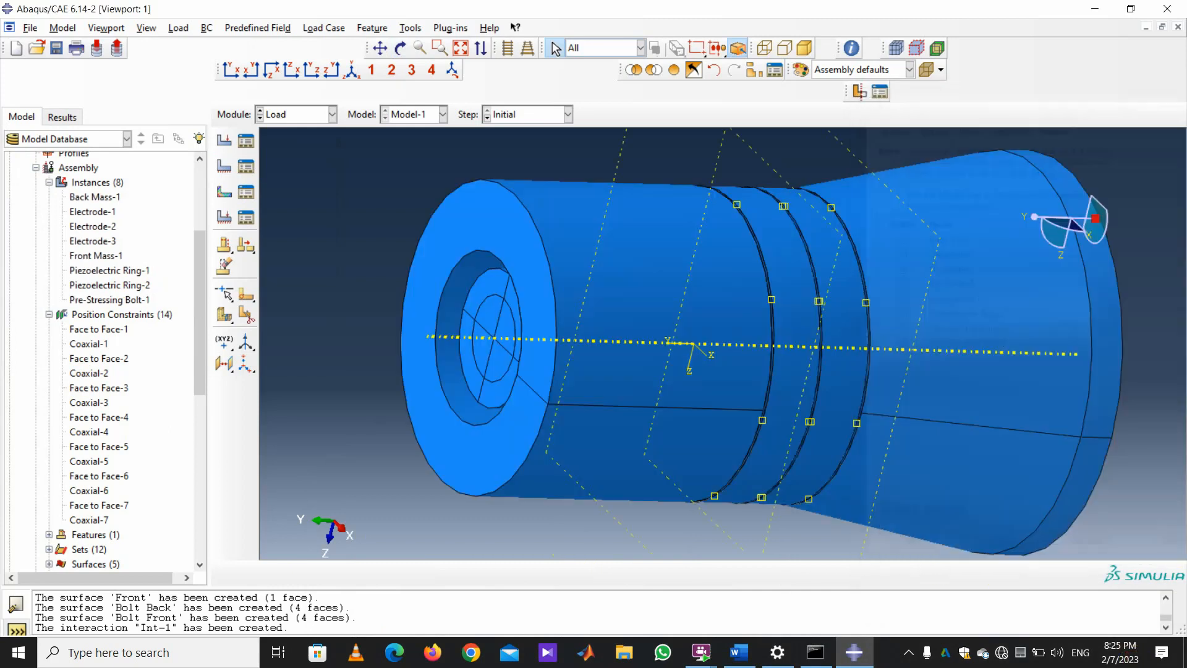
{"action": "left_click", "coordinate": [400, 47]}
{"action": "mouse_move", "coordinate": [483, 266]}
{"action": "left_mouse_down"}
{"action": "mouse_move", "coordinate": [530, 326]}
{"action": "mouse_move", "coordinate": [572, 233]}
{"action": "mouse_move", "coordinate": [692, 364]}
{"action": "mouse_move", "coordinate": [673, 270]}
{"action": "mouse_move", "coordinate": [614, 233]}
{"action": "mouse_move", "coordinate": [703, 223]}
{"action": "mouse_move", "coordinate": [739, 233]}
{"action": "left_mouse_up"}
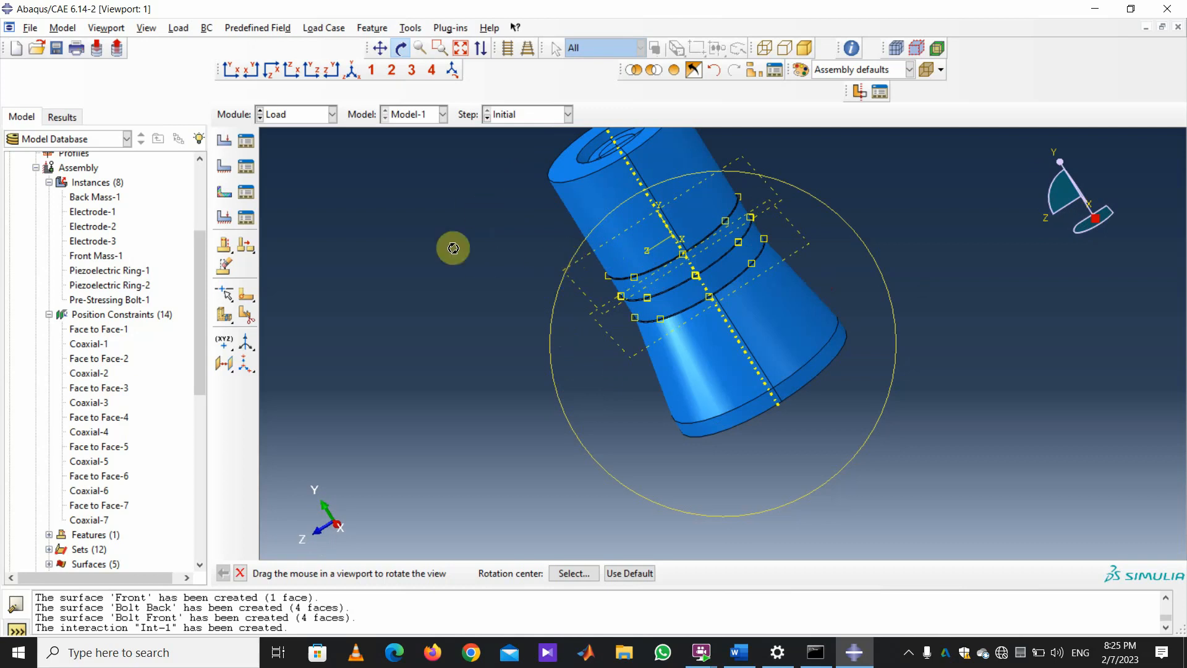
{"action": "left_click", "coordinate": [239, 576]}
{"action": "scroll", "coordinate": [822, 590], "scroll_direction": "up", "scroll_amount": 3}
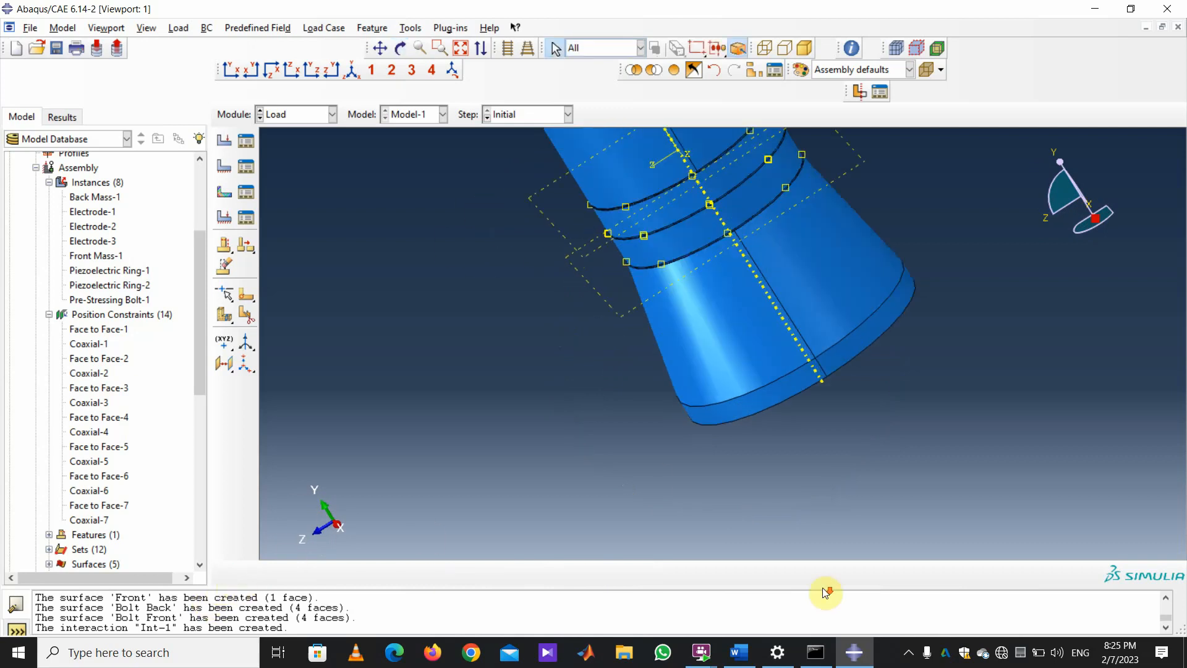
{"action": "scroll", "coordinate": [641, 524], "scroll_direction": "down", "scroll_amount": 6}
{"action": "scroll", "coordinate": [681, 538], "scroll_direction": "up", "scroll_amount": 3}
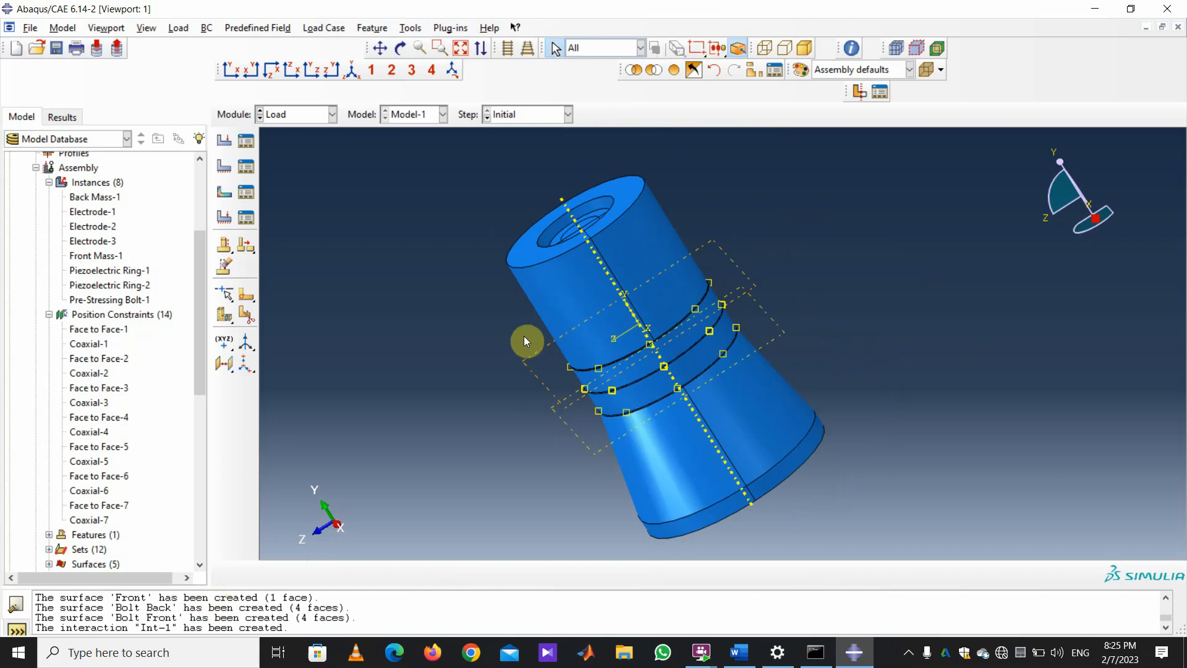
Switch to the Mesh module and make all eight instances, Back Mass-1 onward, independent.
{"action": "left_click", "coordinate": [325, 113]}
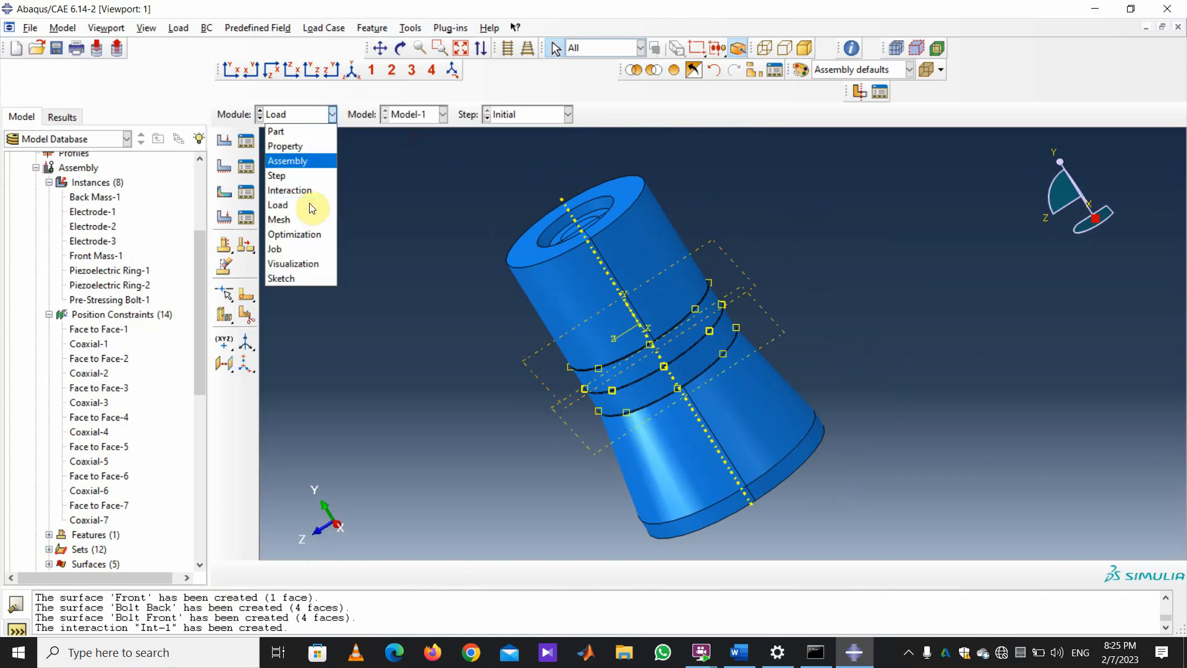
{"action": "left_click", "coordinate": [382, 284]}
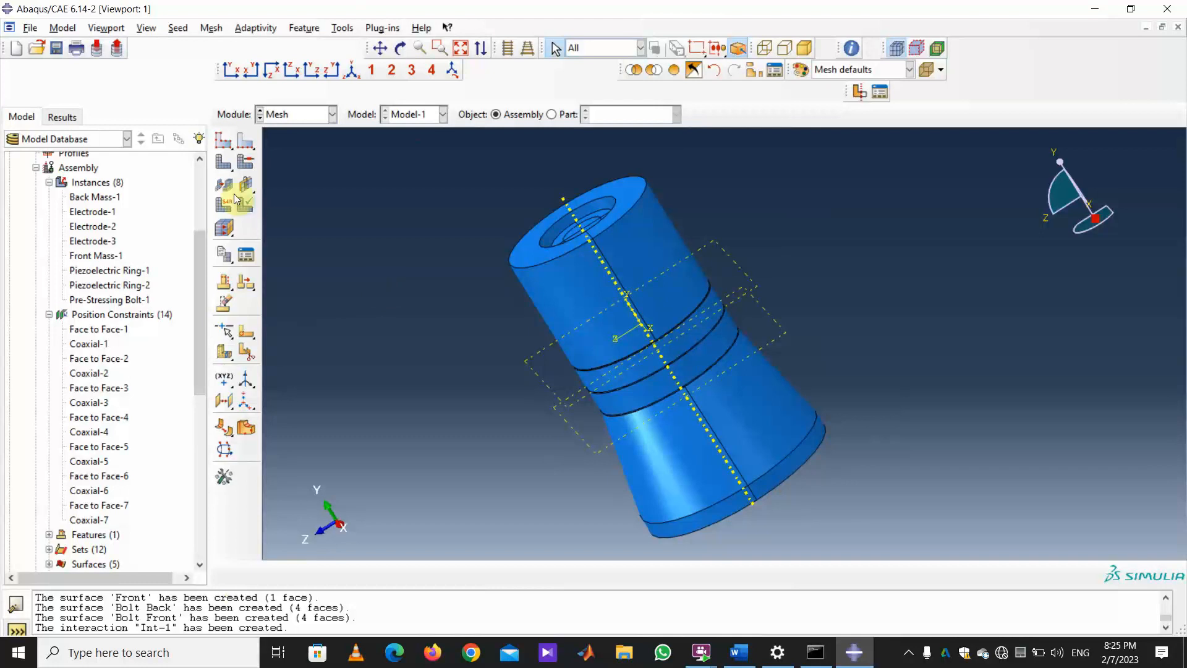
{"action": "left_click", "coordinate": [90, 198]}
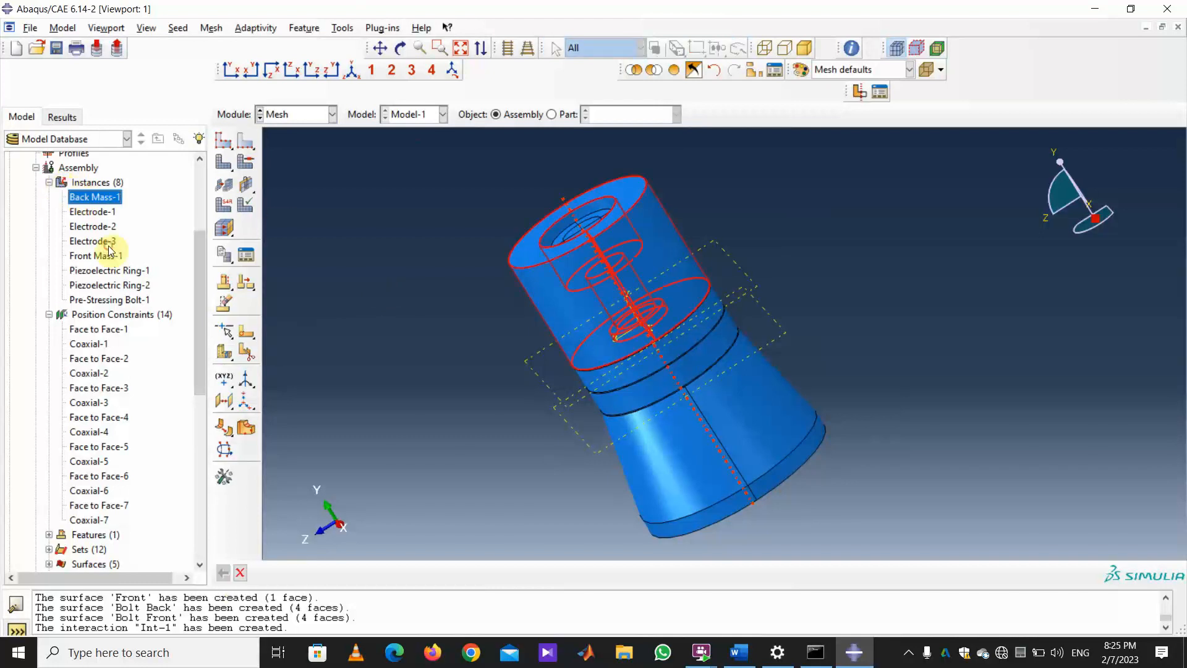
{"action": "left_click", "coordinate": [121, 301], "text": "shift"}
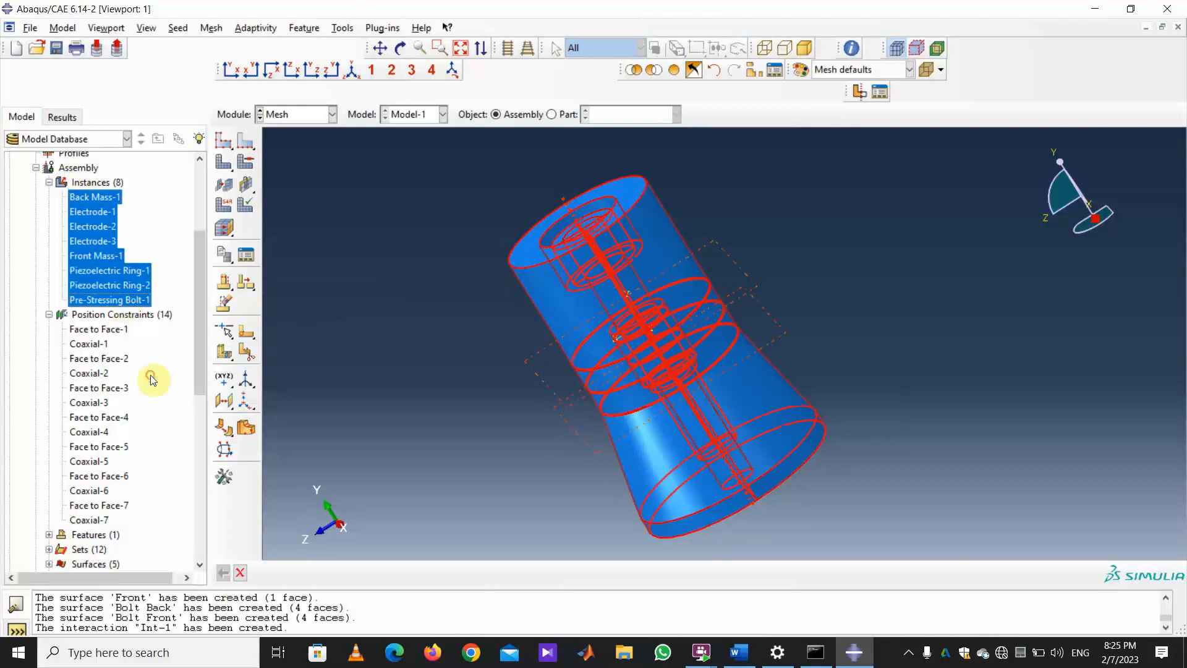
{"action": "right_click", "coordinate": [104, 234]}
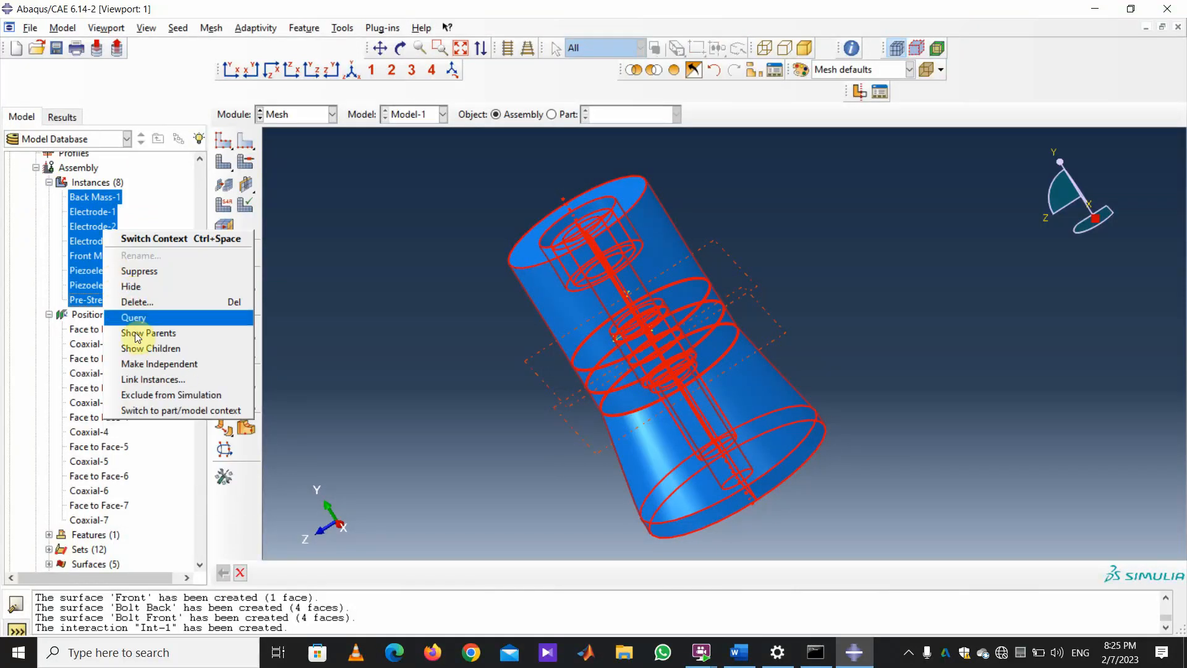
{"action": "left_click", "coordinate": [142, 363]}
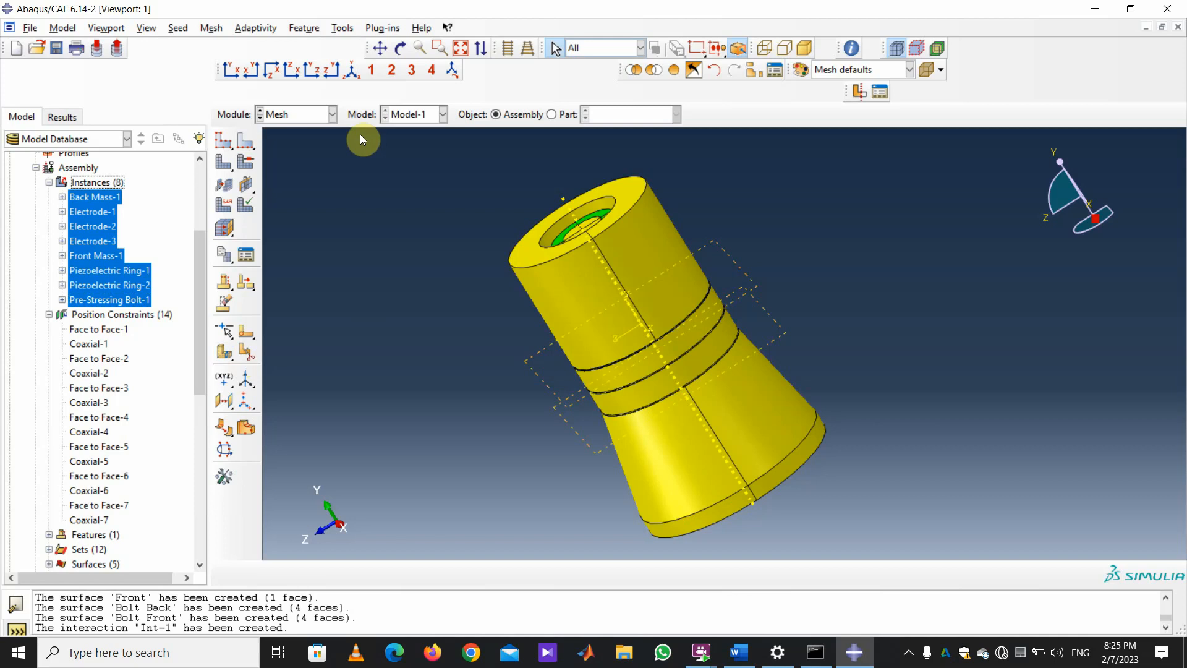
Seed all part instances with an approximate global element size of 0.002.
{"action": "left_click", "coordinate": [225, 144]}
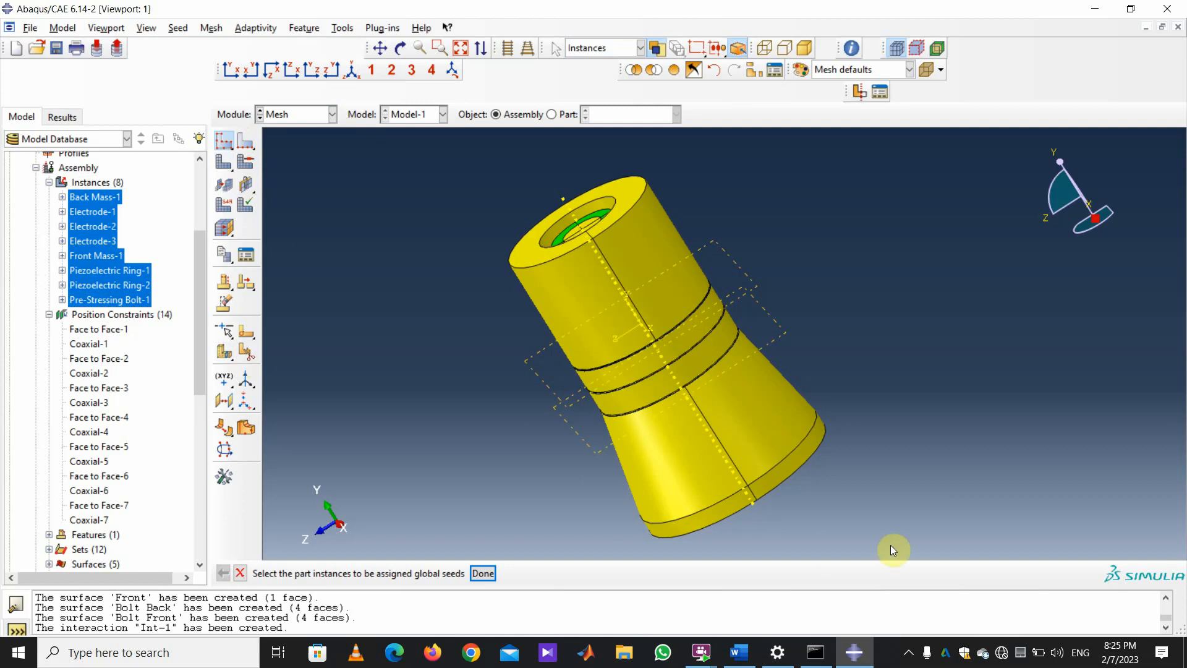
{"action": "left_click_drag", "start_coordinate": [891, 544], "coordinate": [405, 154]}
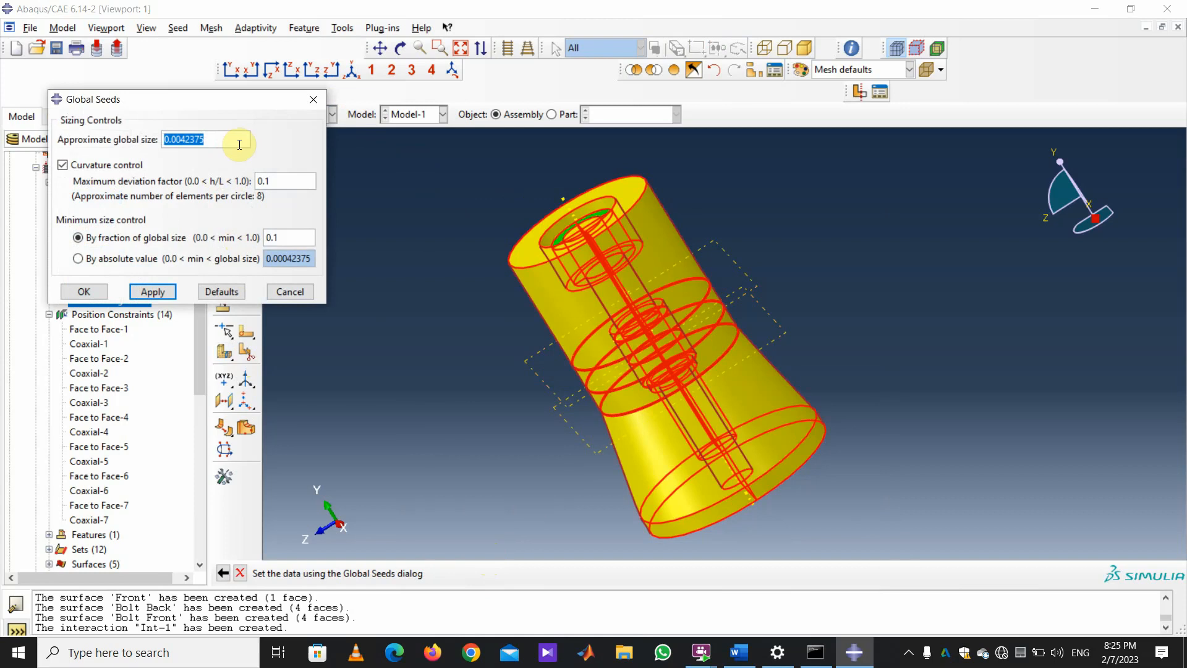
{"action": "type", "text": "0.002"}
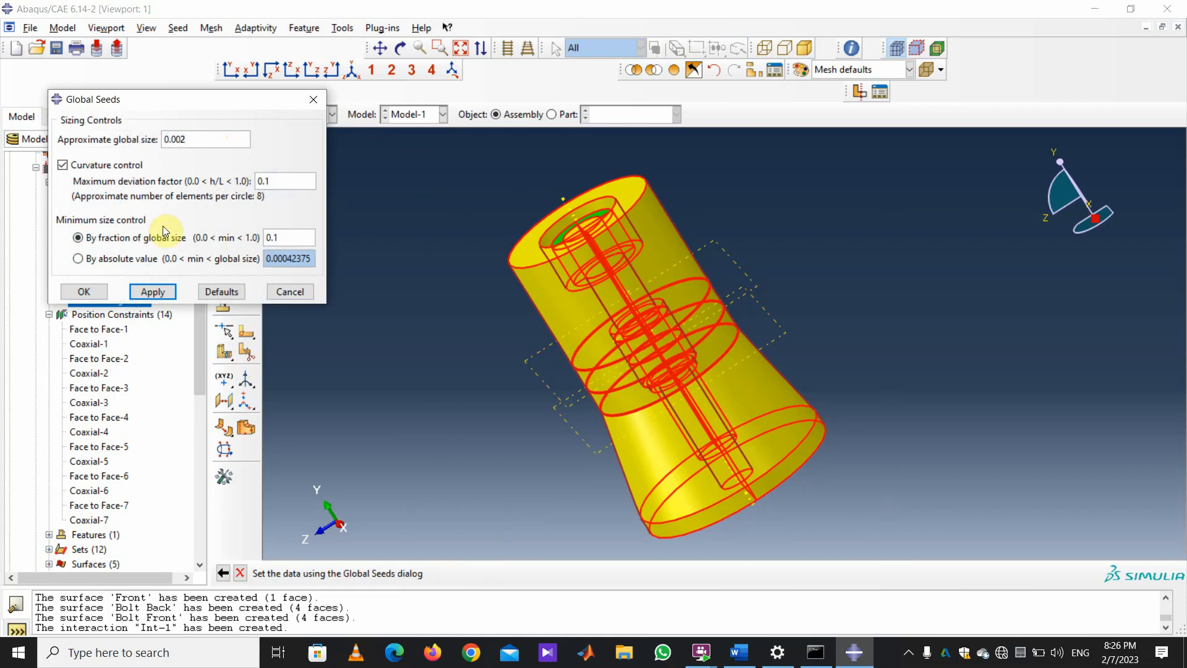
{"action": "left_click", "coordinate": [85, 296]}
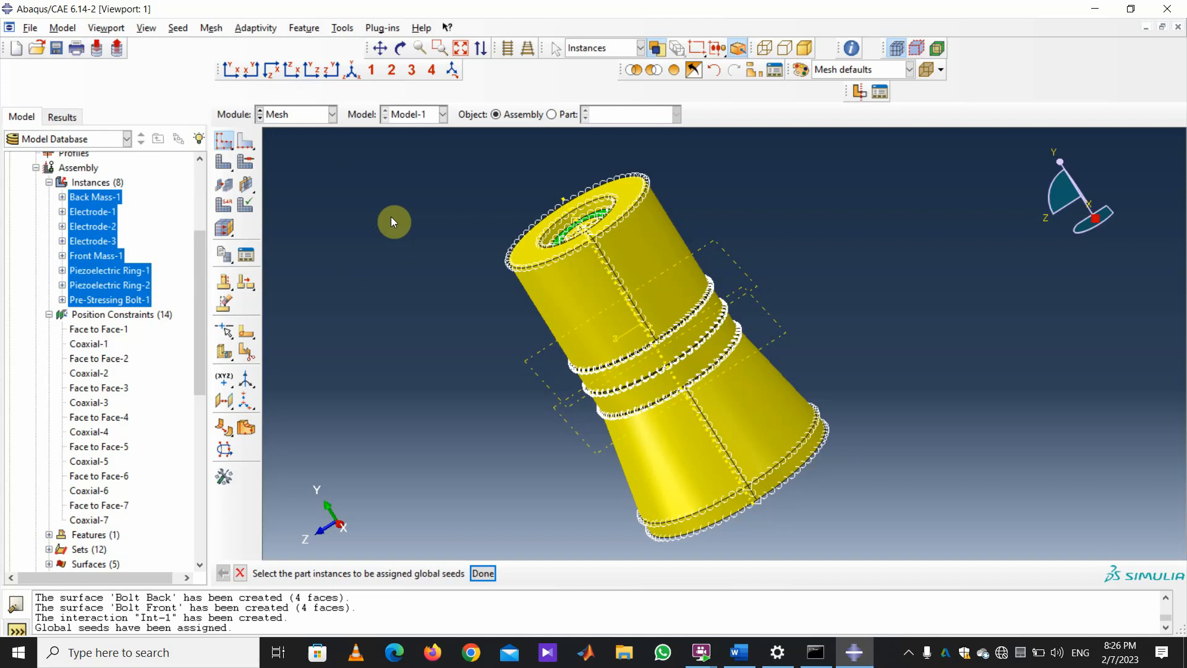
{"action": "left_click", "coordinate": [146, 28]}
Hide Piezoelectric Ring-1 and Ring-2 through the assembly display options.
{"action": "left_click", "coordinate": [256, 383]}
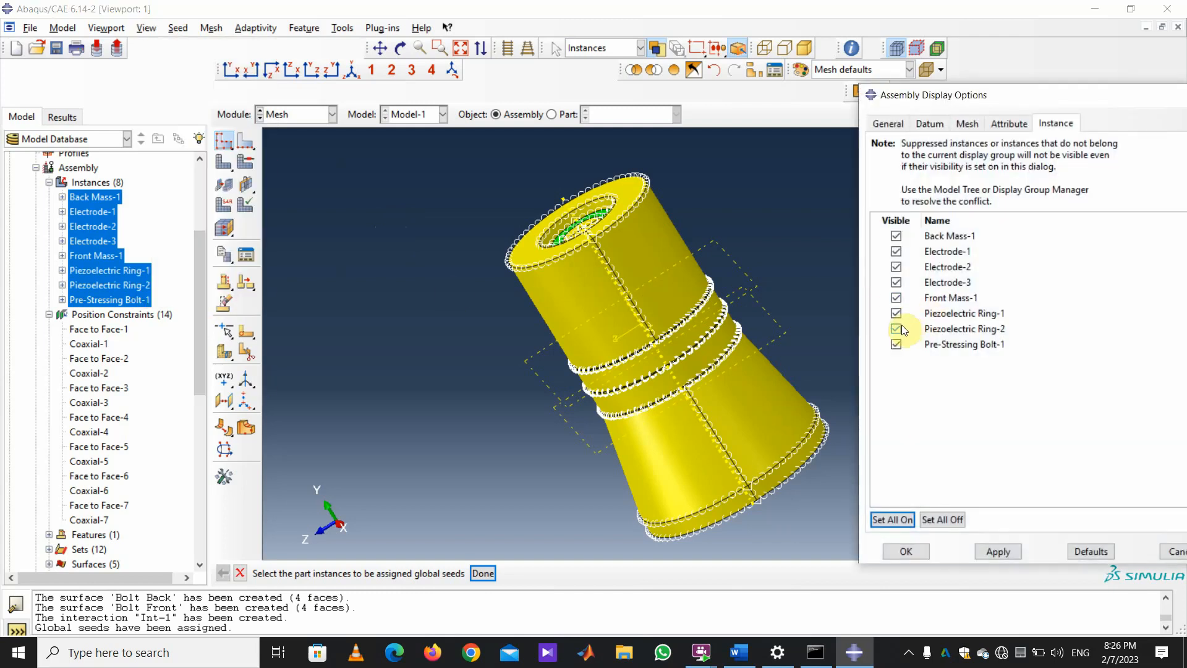
{"action": "left_click", "coordinate": [896, 314]}
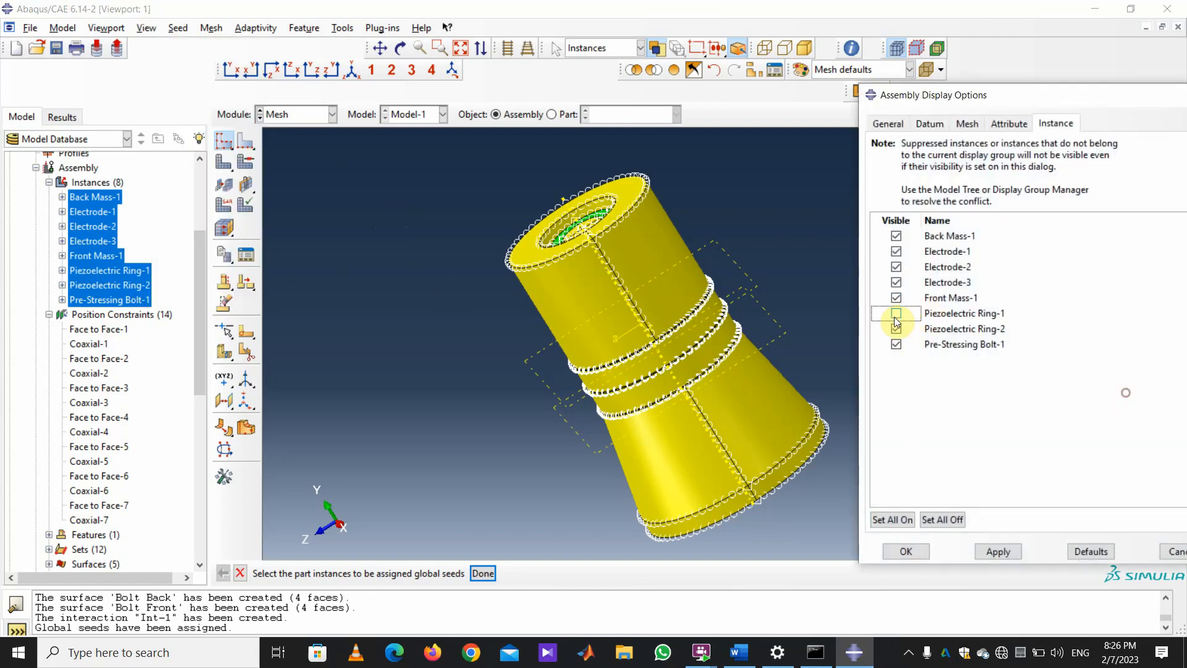
{"action": "left_click", "coordinate": [895, 329]}
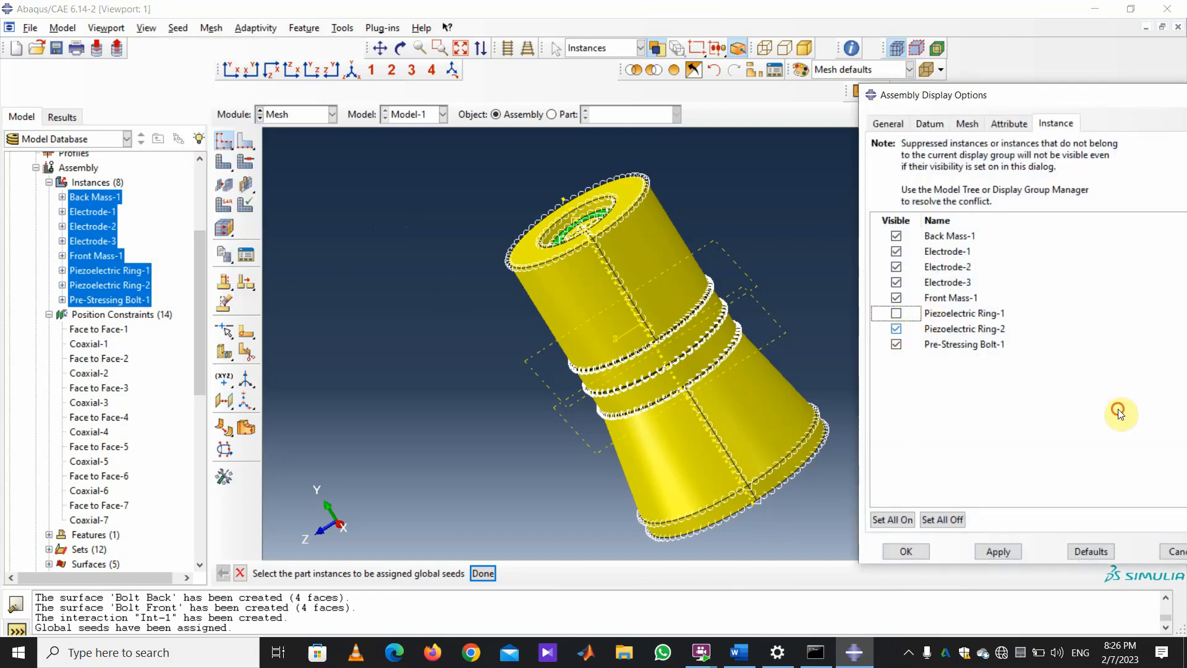
{"action": "left_click", "coordinate": [1009, 552]}
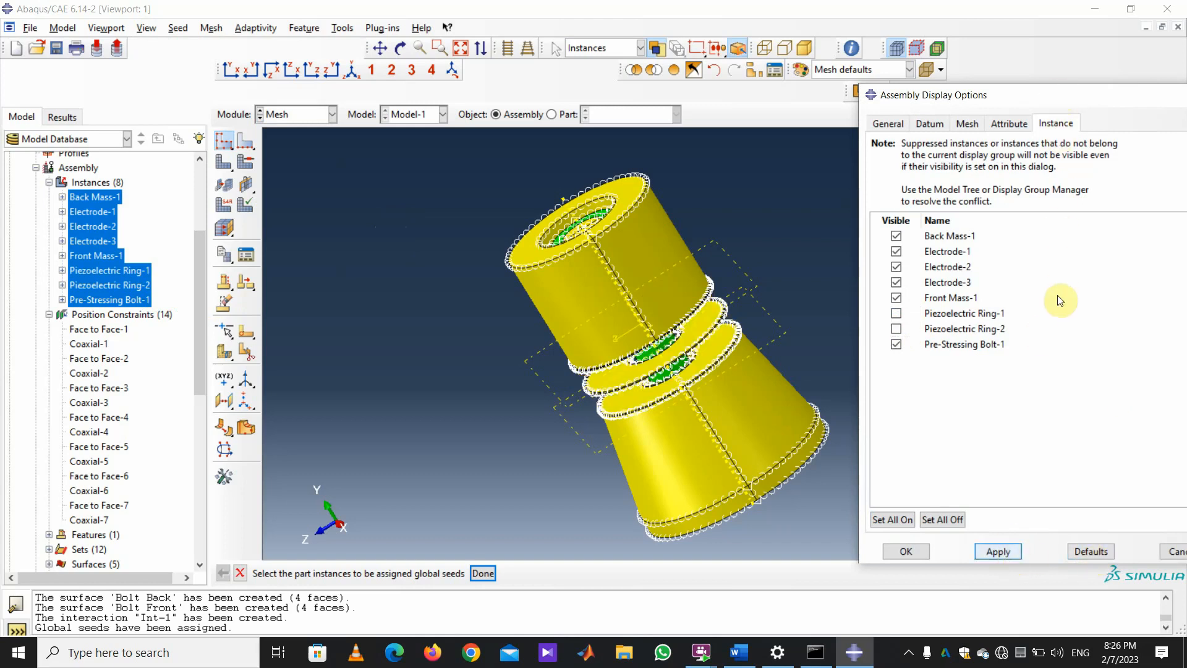
{"action": "left_click_drag", "start_coordinate": [1057, 94], "coordinate": [1058, 297]}
{"action": "left_click_drag", "start_coordinate": [933, 301], "coordinate": [991, 515]}
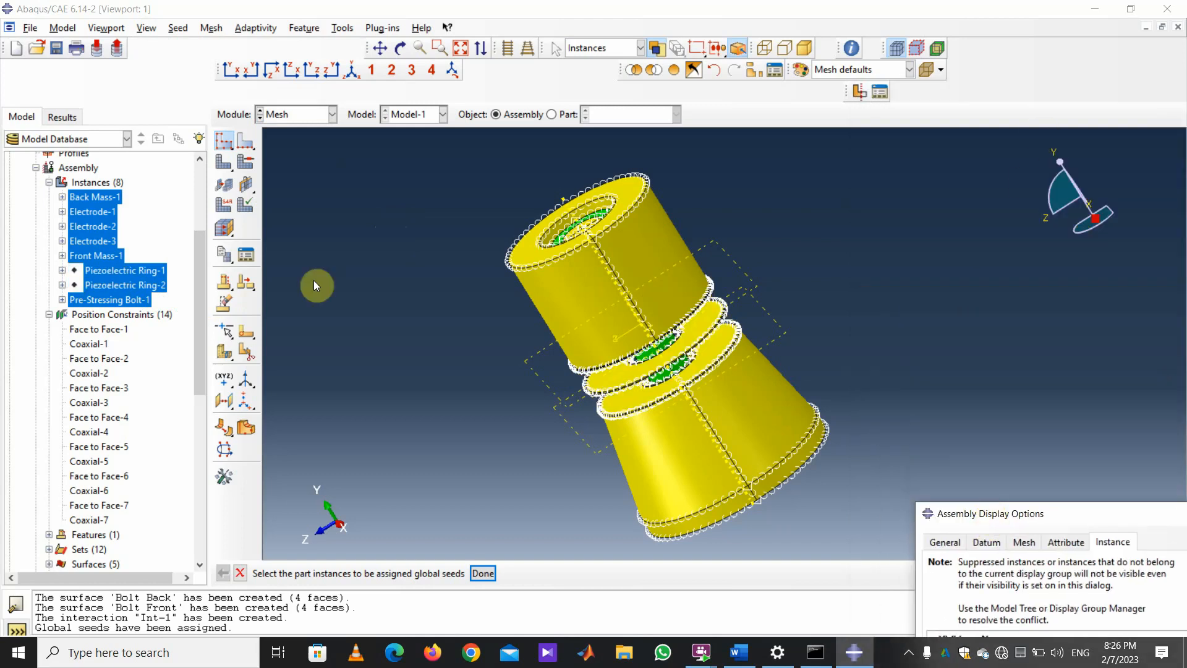
Assign 3D Stress C3D8 elements without reduced integration to all visible cells.
{"action": "left_click", "coordinate": [223, 204]}
{"action": "left_click_drag", "start_coordinate": [856, 548], "coordinate": [403, 149]}
{"action": "left_click", "coordinate": [458, 574]}
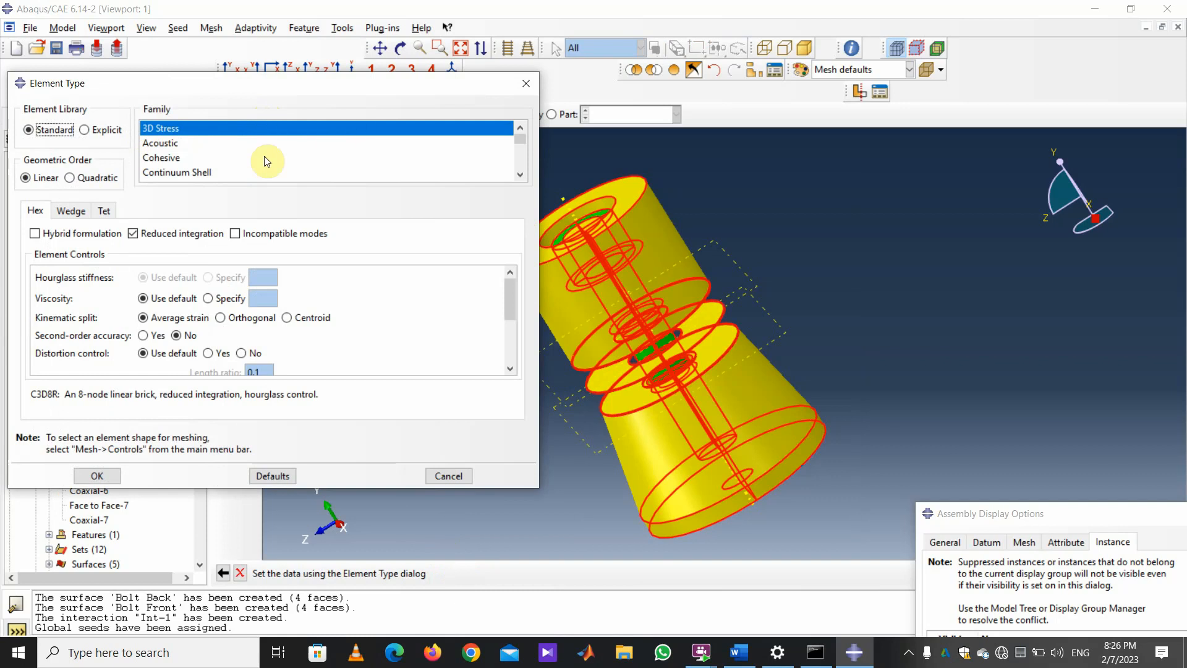
{"action": "left_click", "coordinate": [133, 234]}
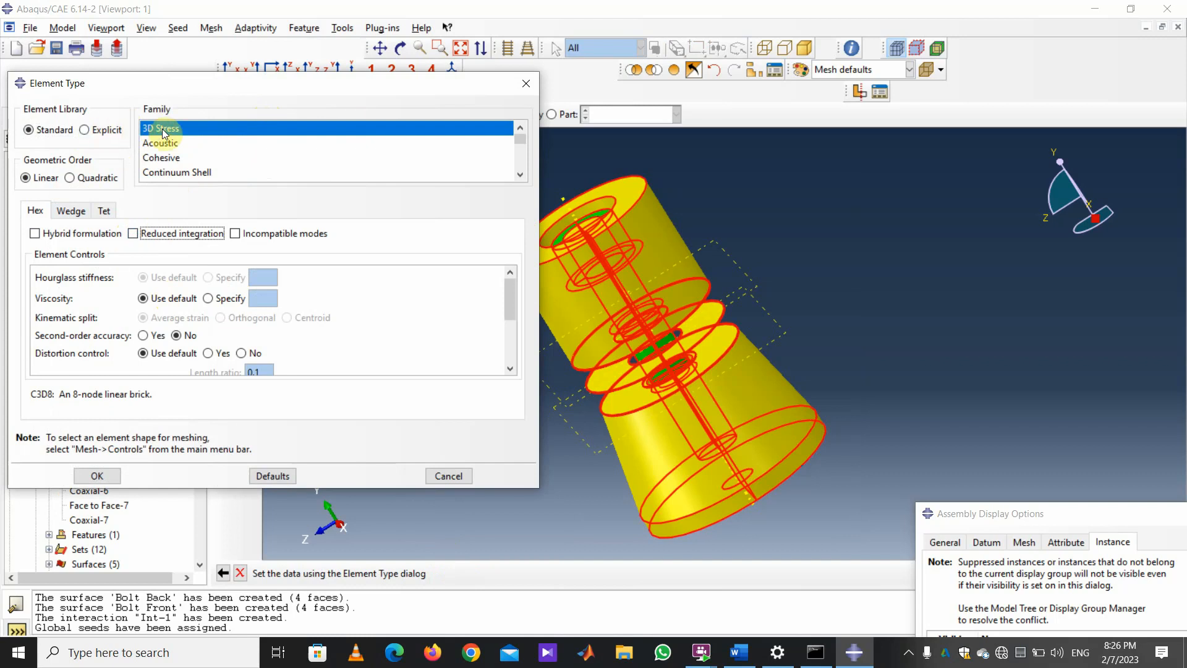
{"action": "left_click", "coordinate": [98, 475]}
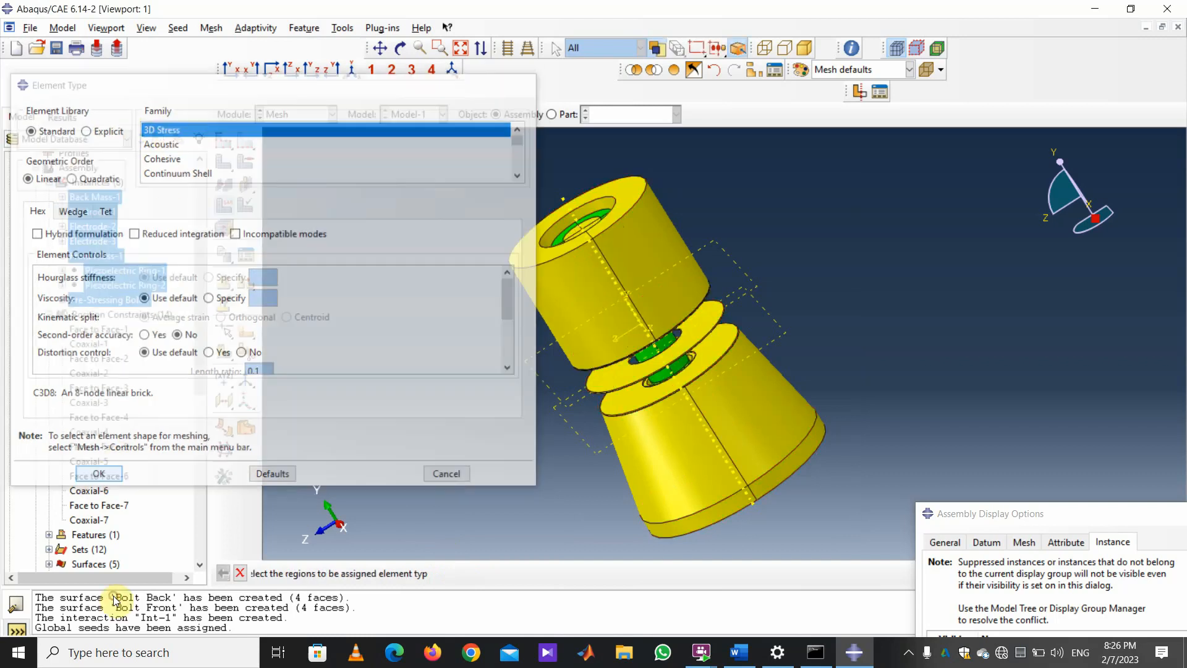
Display only Piezoelectric Ring-1 and Ring-2 in the assembly.
{"action": "left_click_drag", "start_coordinate": [1019, 504], "coordinate": [979, 101]}
{"action": "left_click", "coordinate": [958, 535]}
{"action": "left_click", "coordinate": [912, 329]}
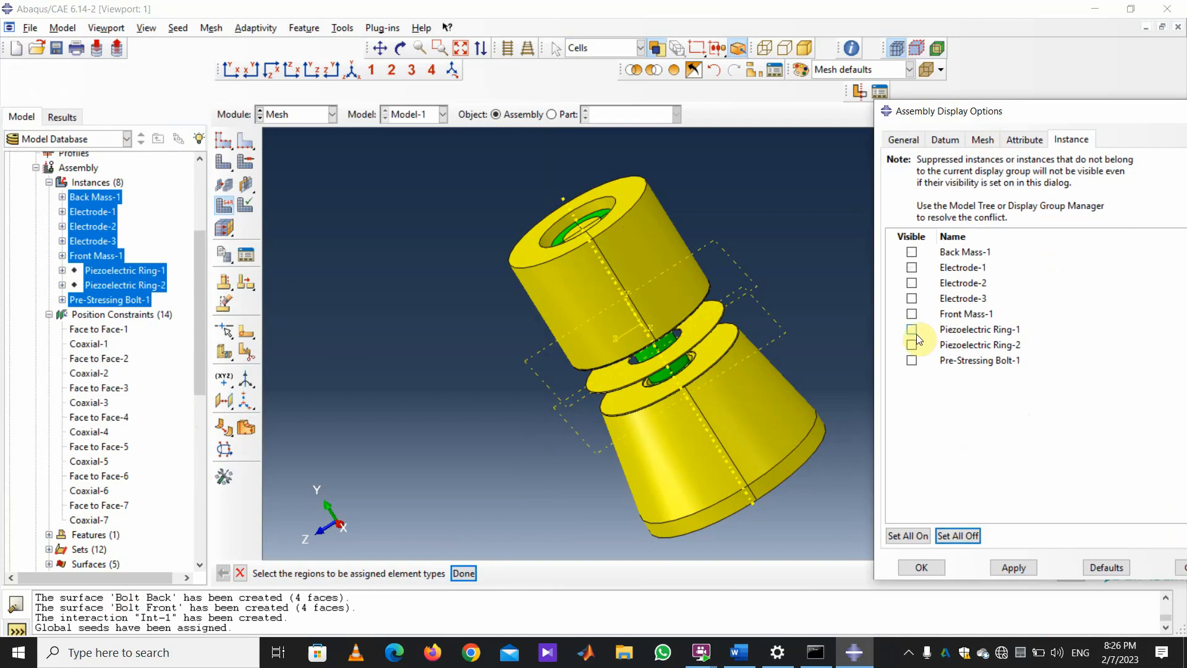
{"action": "left_click", "coordinate": [911, 344]}
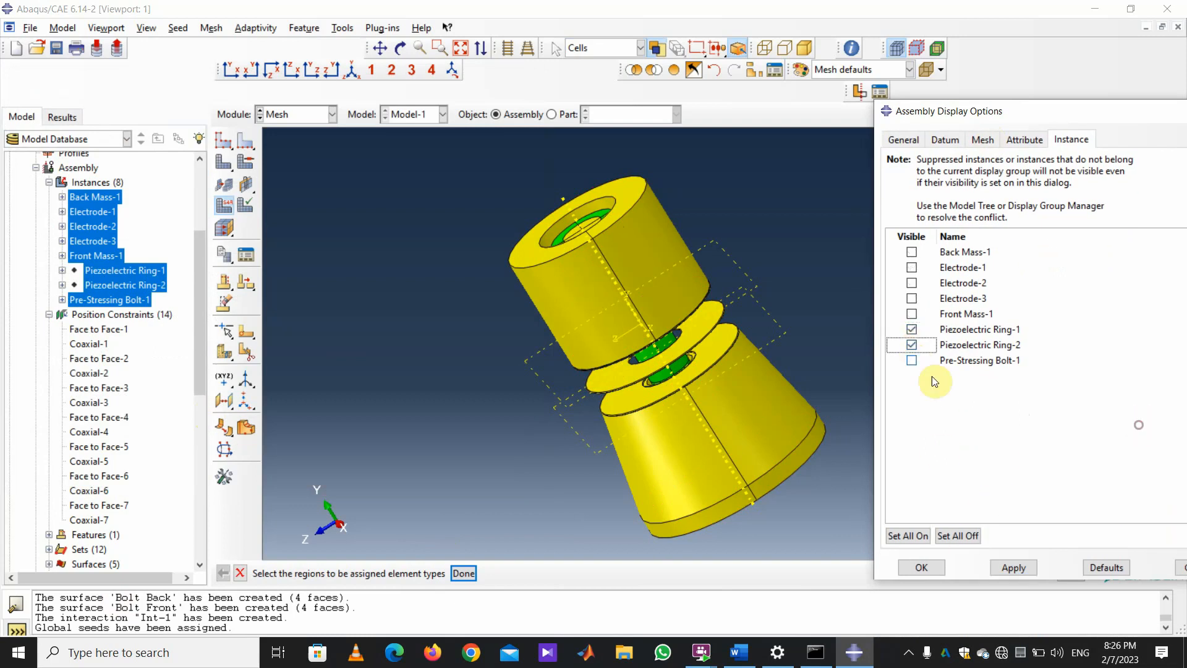
{"action": "left_click", "coordinate": [1013, 568]}
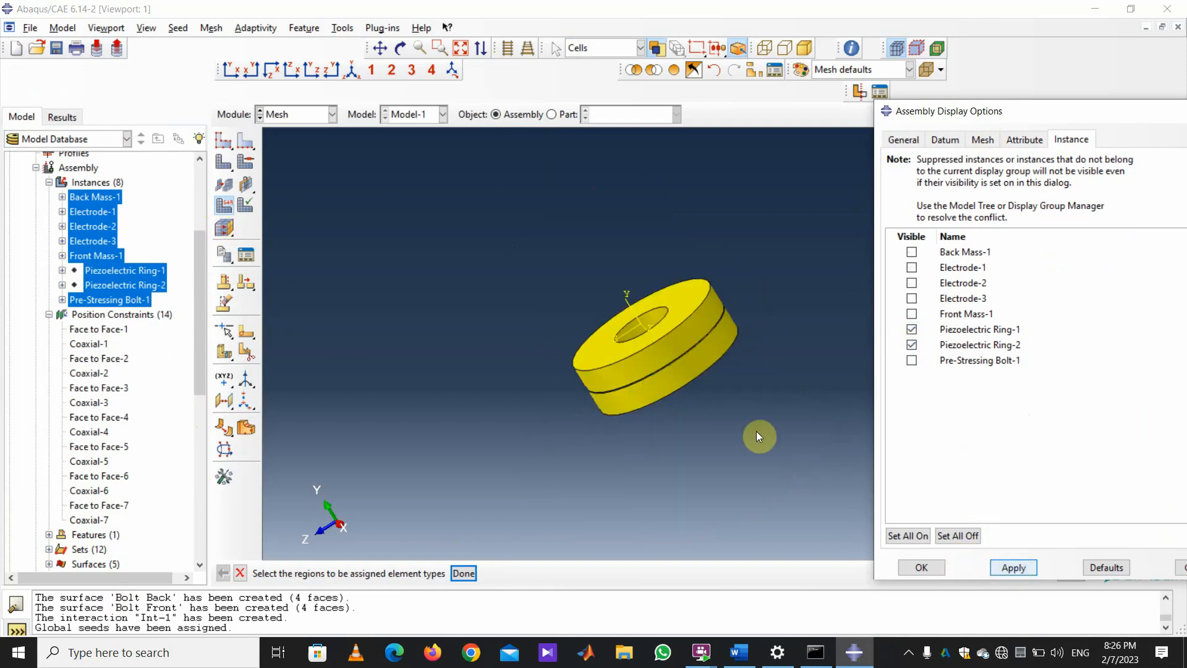
Give both rings Piezoelectric quadratic C3D20E elements without reduced integration.
{"action": "left_click_drag", "start_coordinate": [800, 468], "coordinate": [493, 206]}
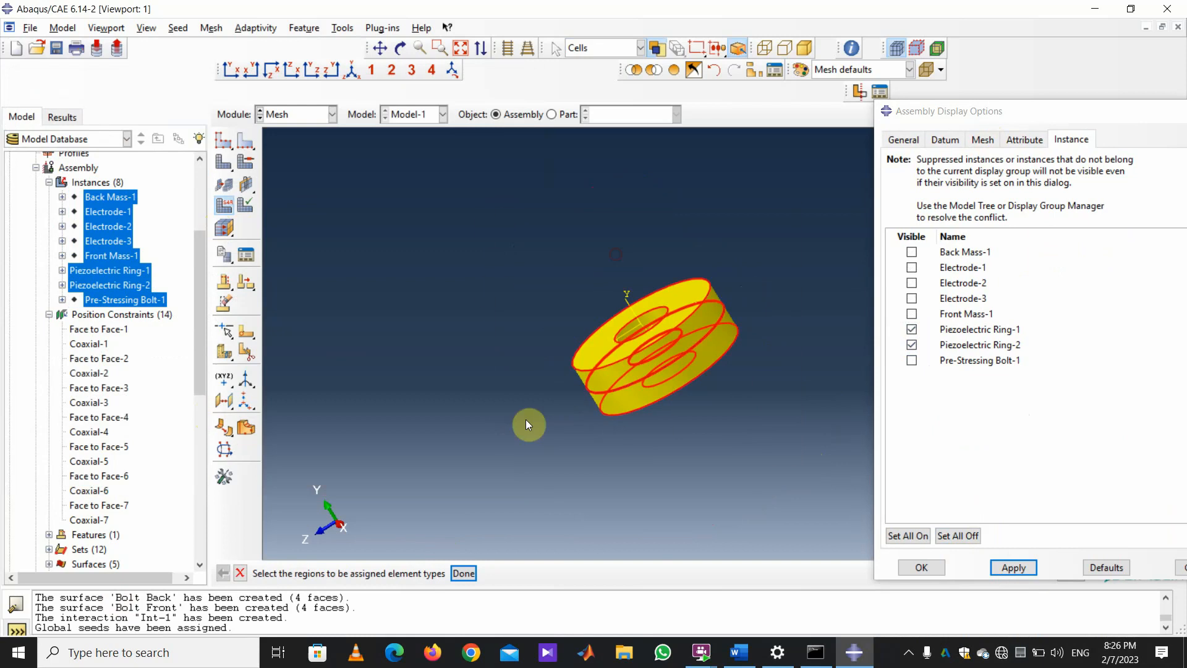
{"action": "left_click", "coordinate": [469, 575]}
{"action": "scroll", "coordinate": [174, 147], "scroll_direction": "down", "scroll_amount": 1}
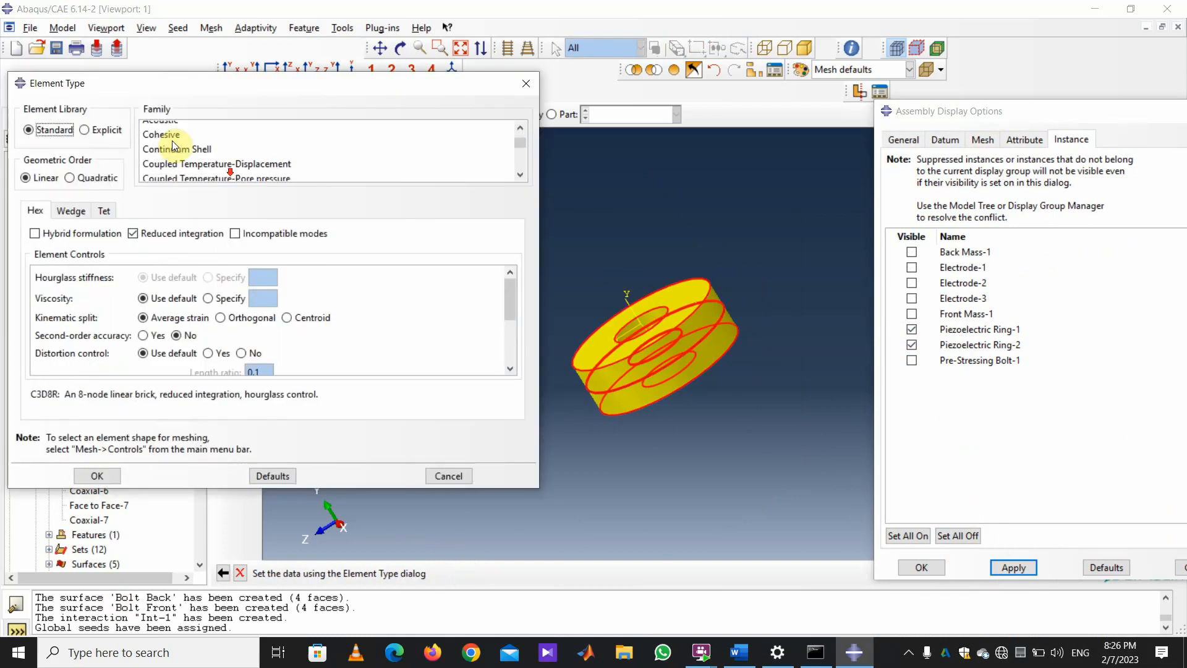
{"action": "scroll", "coordinate": [174, 147], "scroll_direction": "down", "scroll_amount": 3}
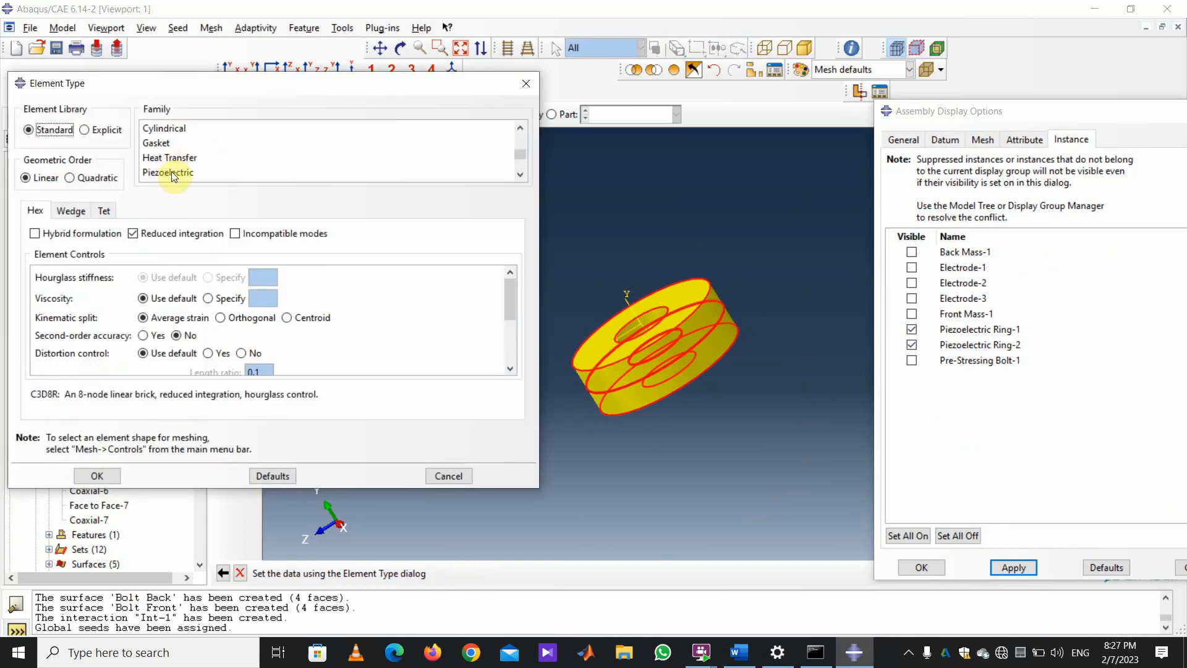
{"action": "left_click", "coordinate": [174, 172]}
{"action": "left_click", "coordinate": [70, 178]}
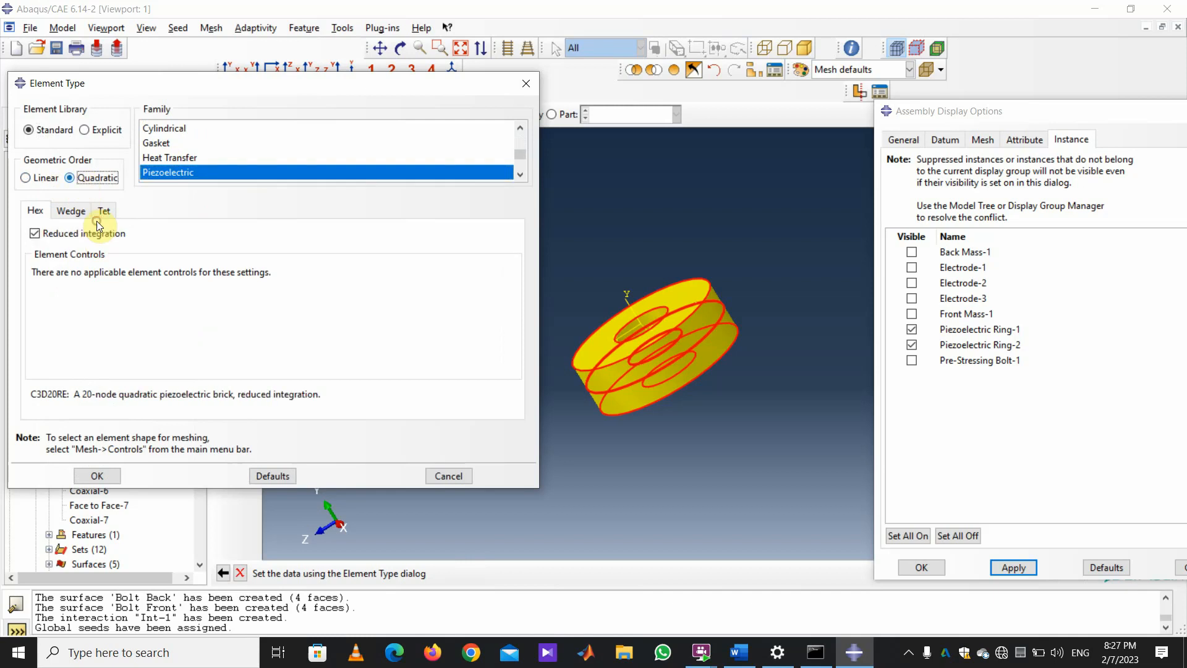
{"action": "left_click", "coordinate": [34, 234]}
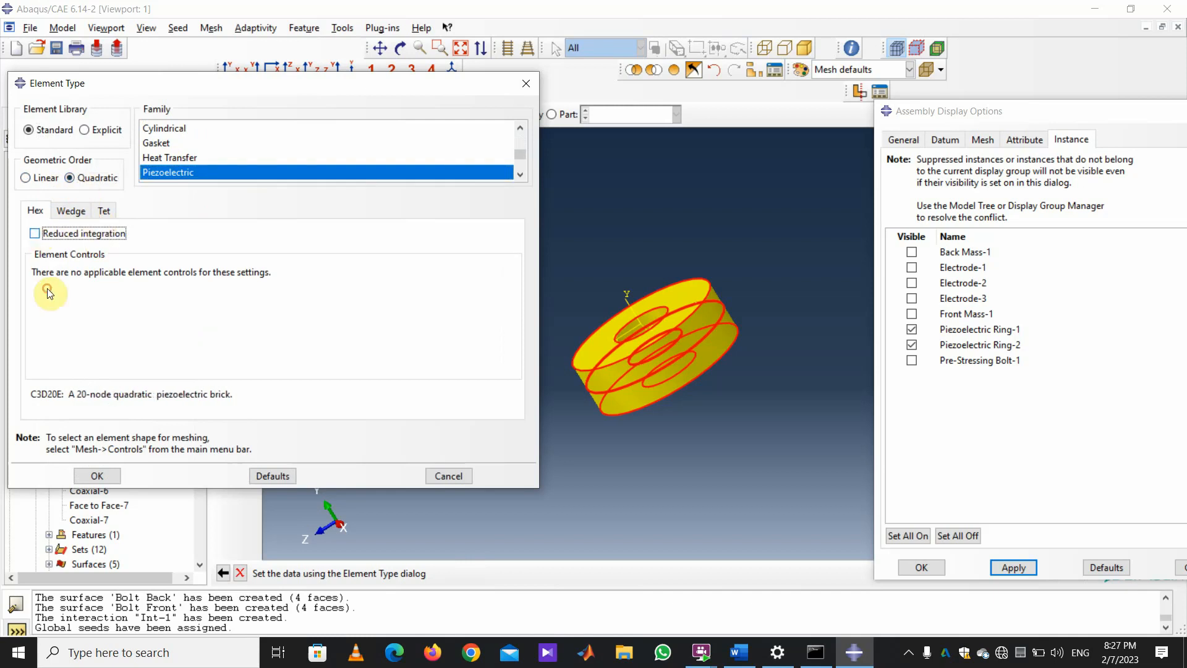
{"action": "left_click", "coordinate": [97, 475]}
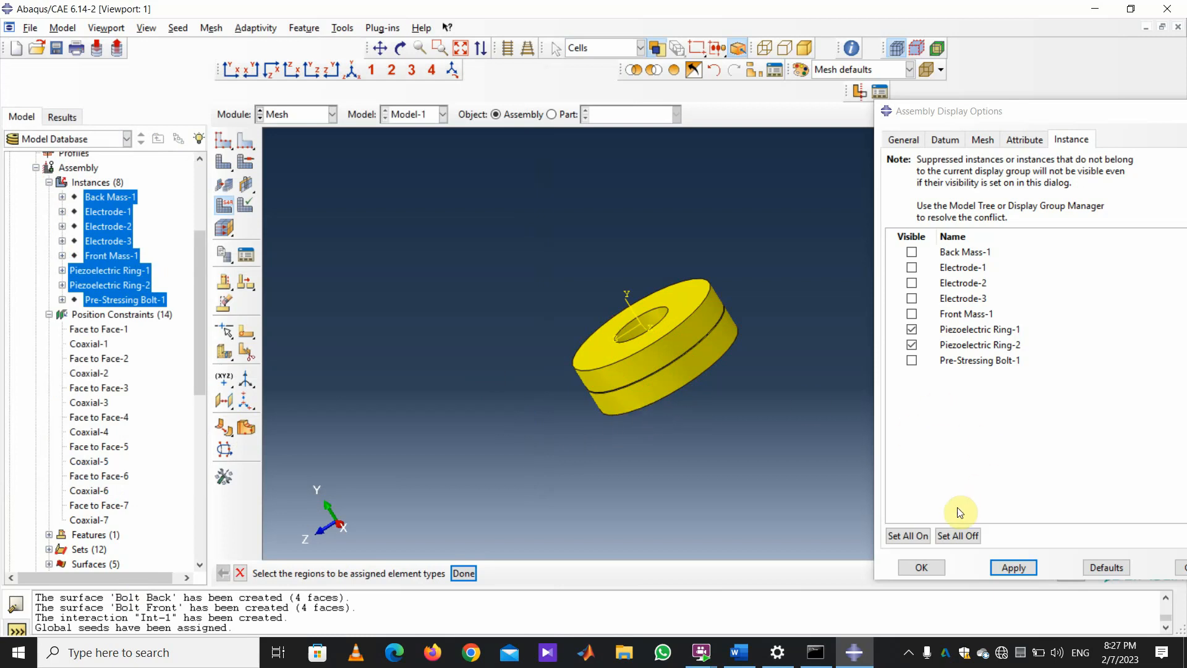
Make all assembly instances visible again.
{"action": "left_click", "coordinate": [906, 535]}
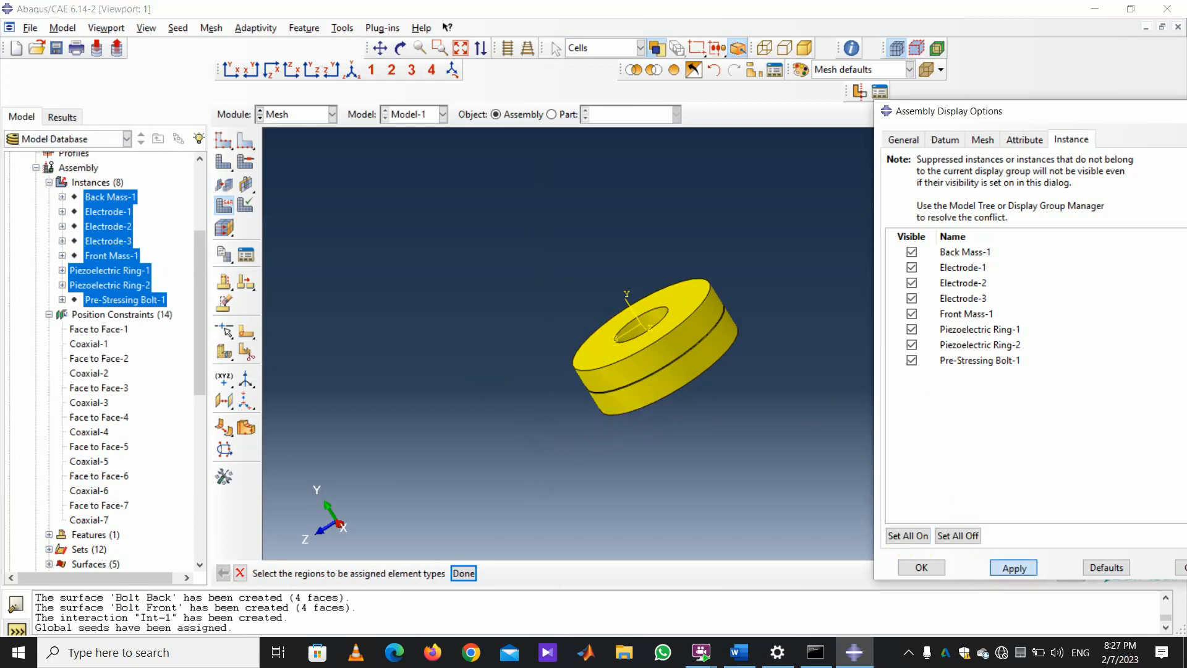
{"action": "left_click", "coordinate": [1013, 566]}
{"action": "scroll", "coordinate": [437, 288], "scroll_direction": "down", "scroll_amount": 2}
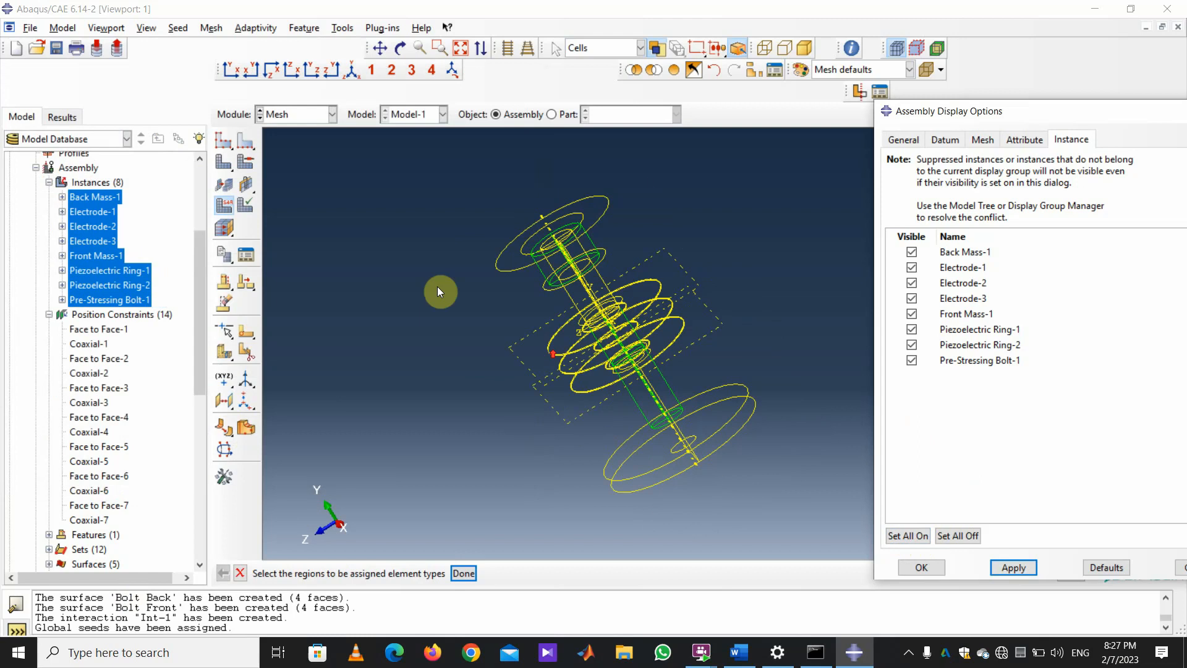
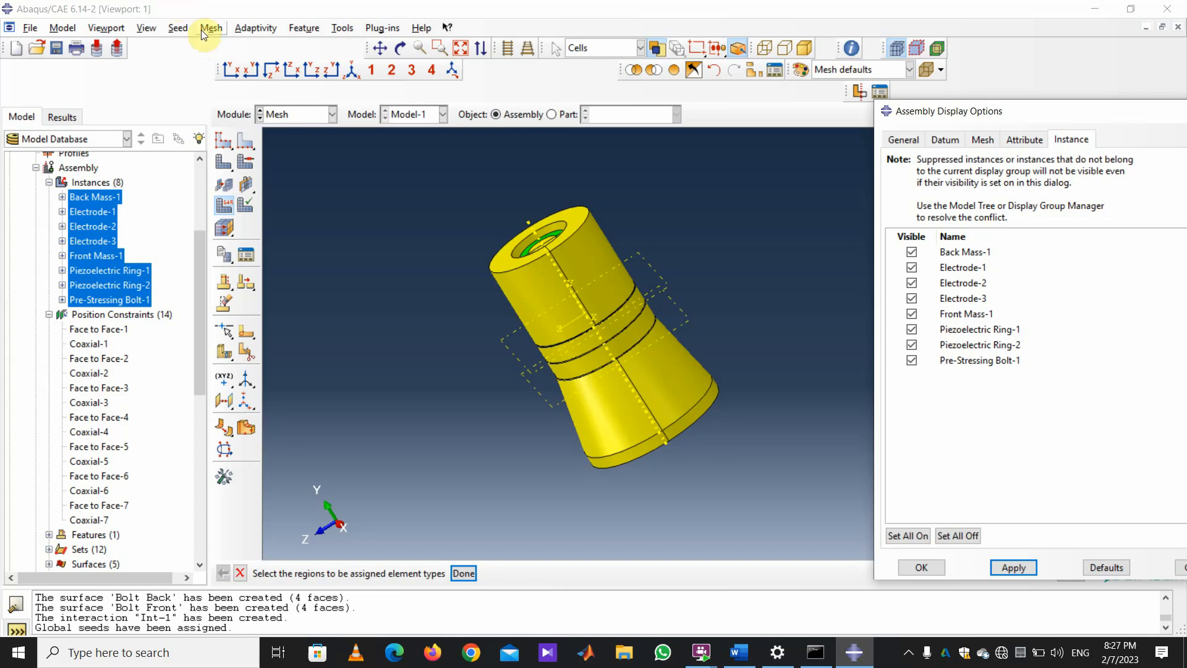
Mesh all eight transducer instances at once, then switch to the Job module.
{"action": "left_click", "coordinate": [211, 29]}
{"action": "left_click", "coordinate": [235, 107]}
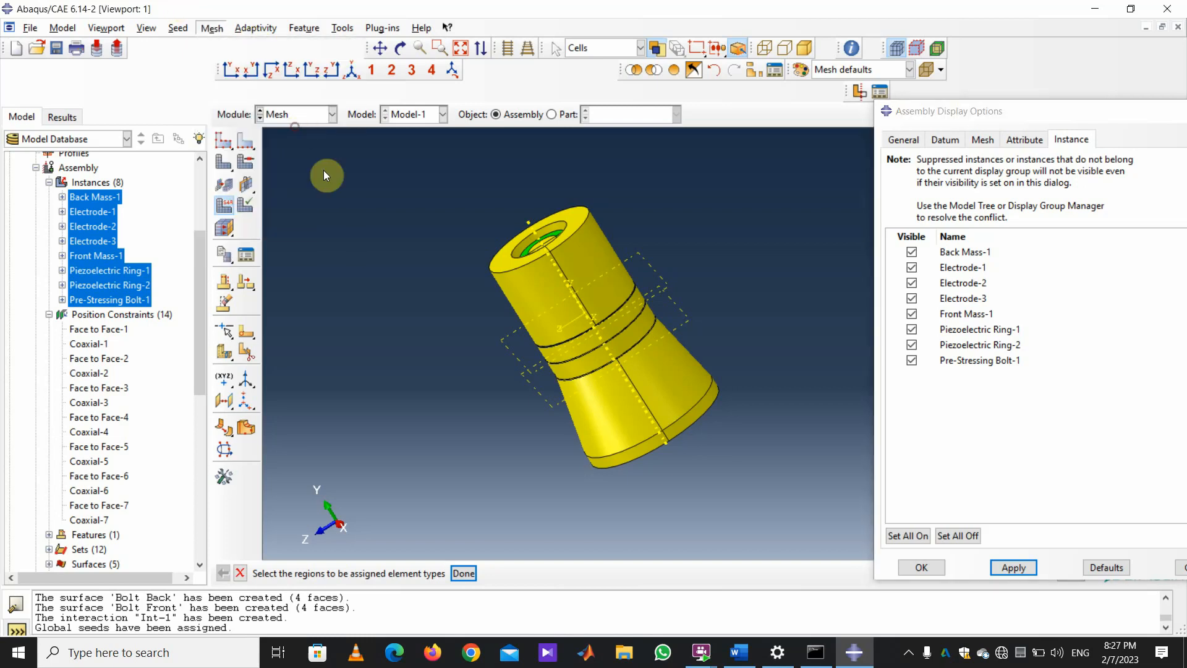
{"action": "left_click_drag", "start_coordinate": [773, 514], "coordinate": [426, 179]}
{"action": "left_click", "coordinate": [427, 573]}
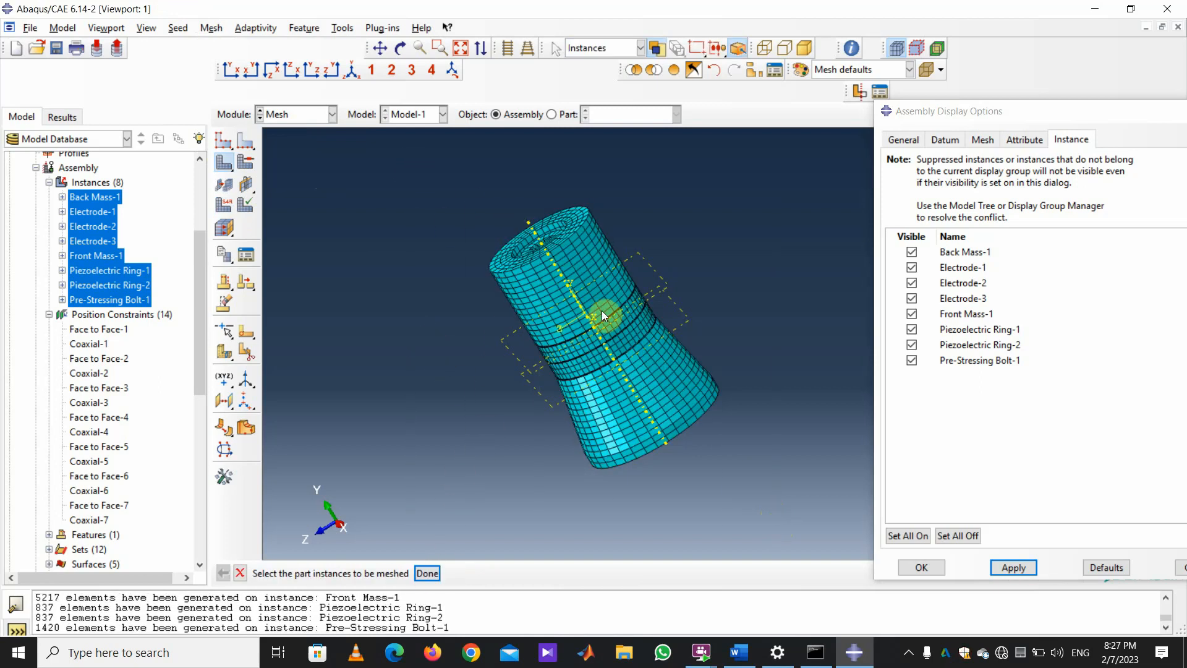
{"action": "scroll", "coordinate": [652, 295], "scroll_direction": "up", "scroll_amount": 3}
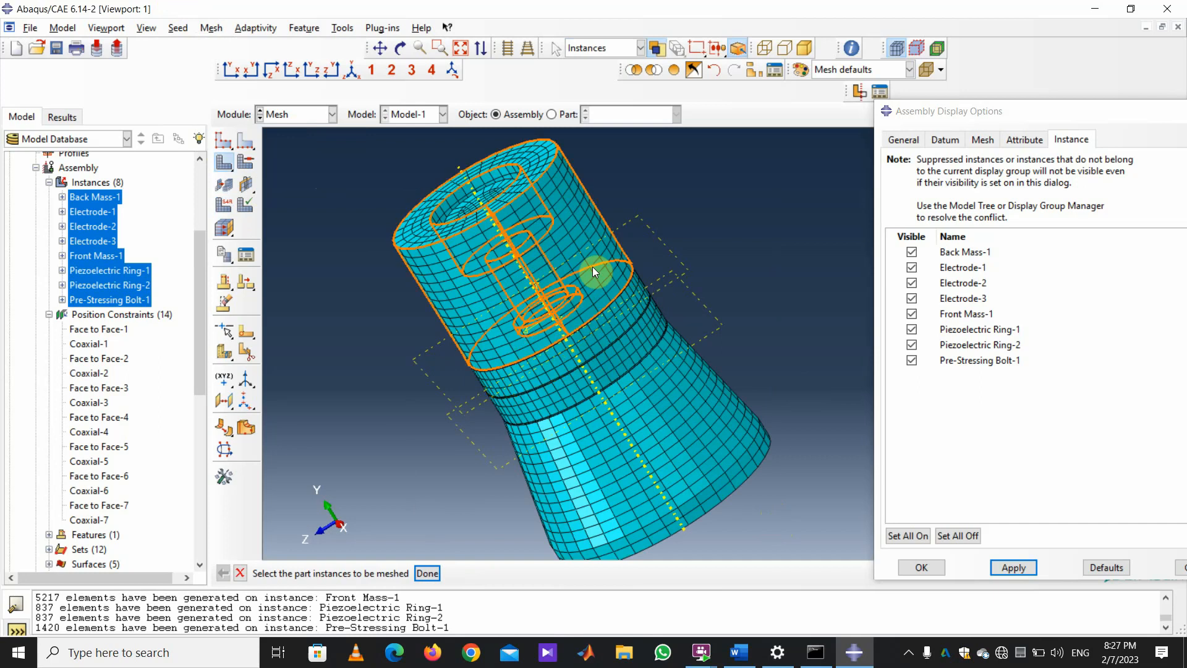
{"action": "scroll", "coordinate": [744, 382], "scroll_direction": "down", "scroll_amount": 2}
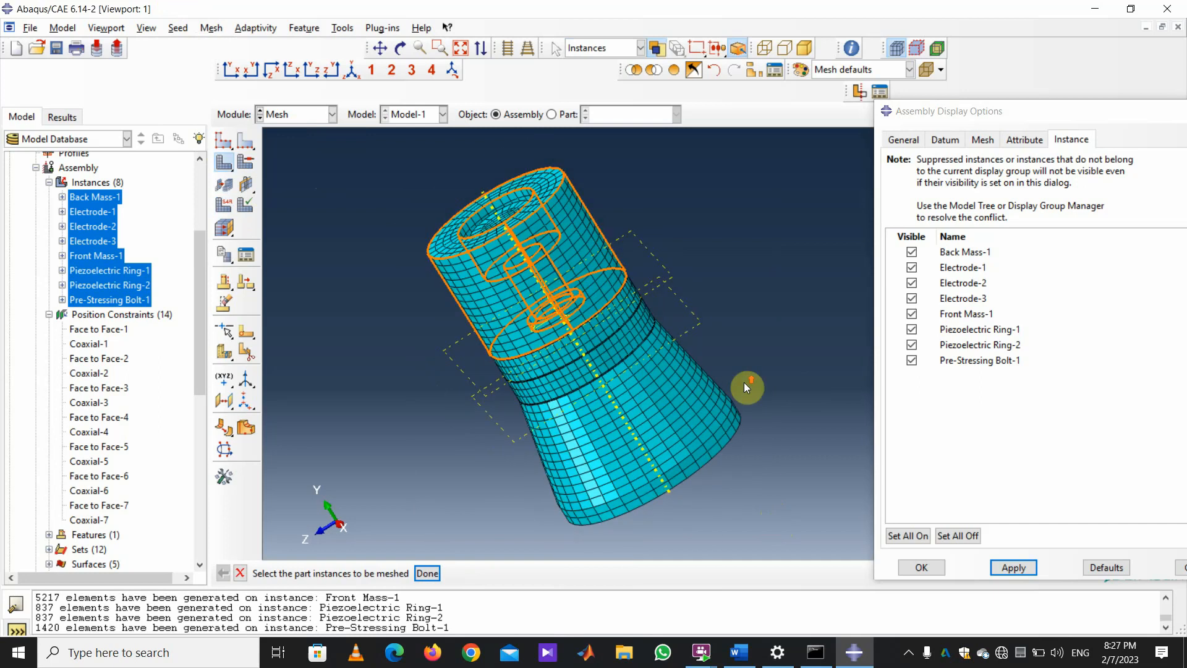
{"action": "left_click", "coordinate": [332, 113]}
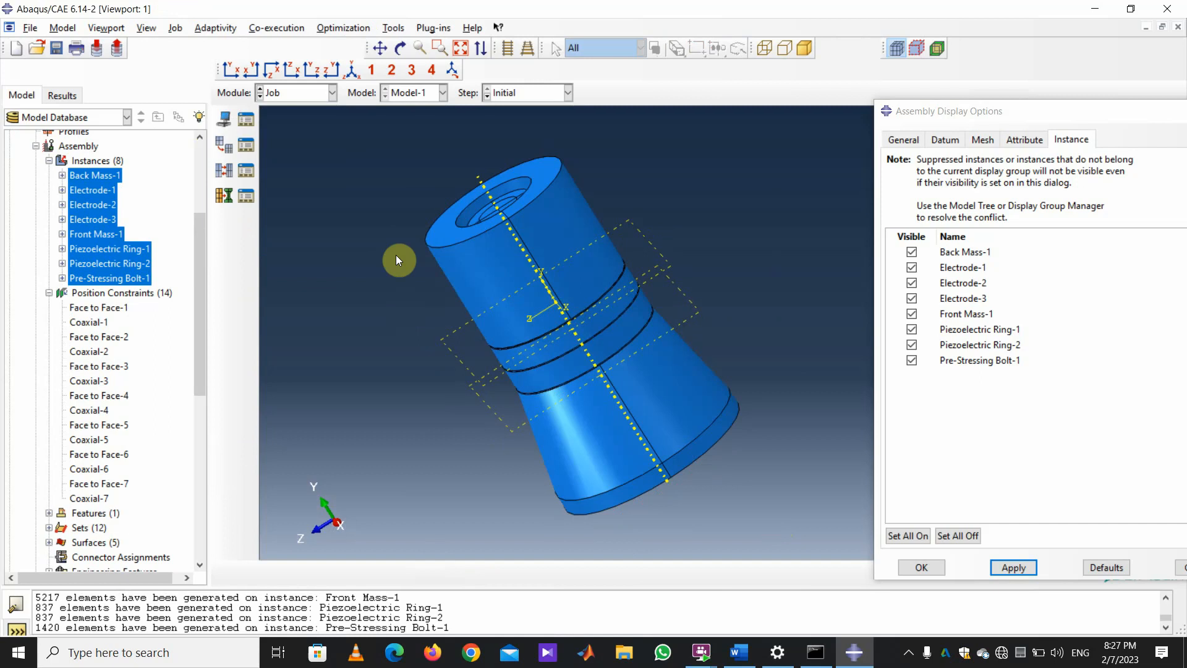
Create Job-1 for Model-1, running in parallel on 4 processors.
{"action": "left_click_drag", "start_coordinate": [1039, 123], "coordinate": [807, 157]}
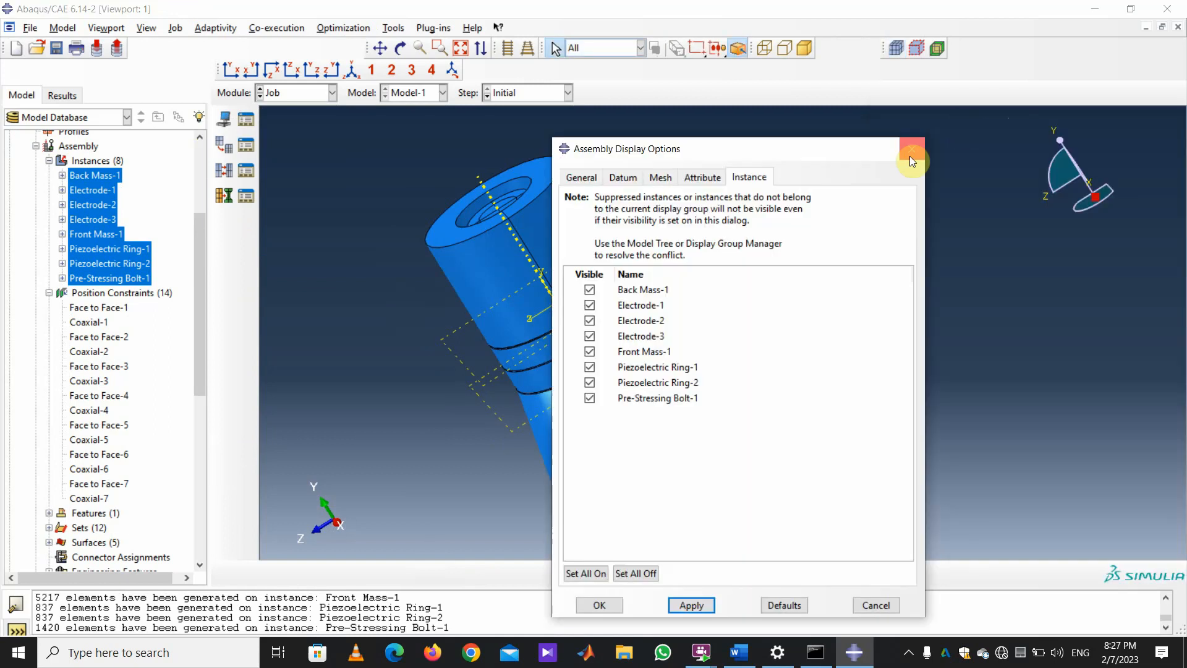
{"action": "left_click", "coordinate": [911, 151]}
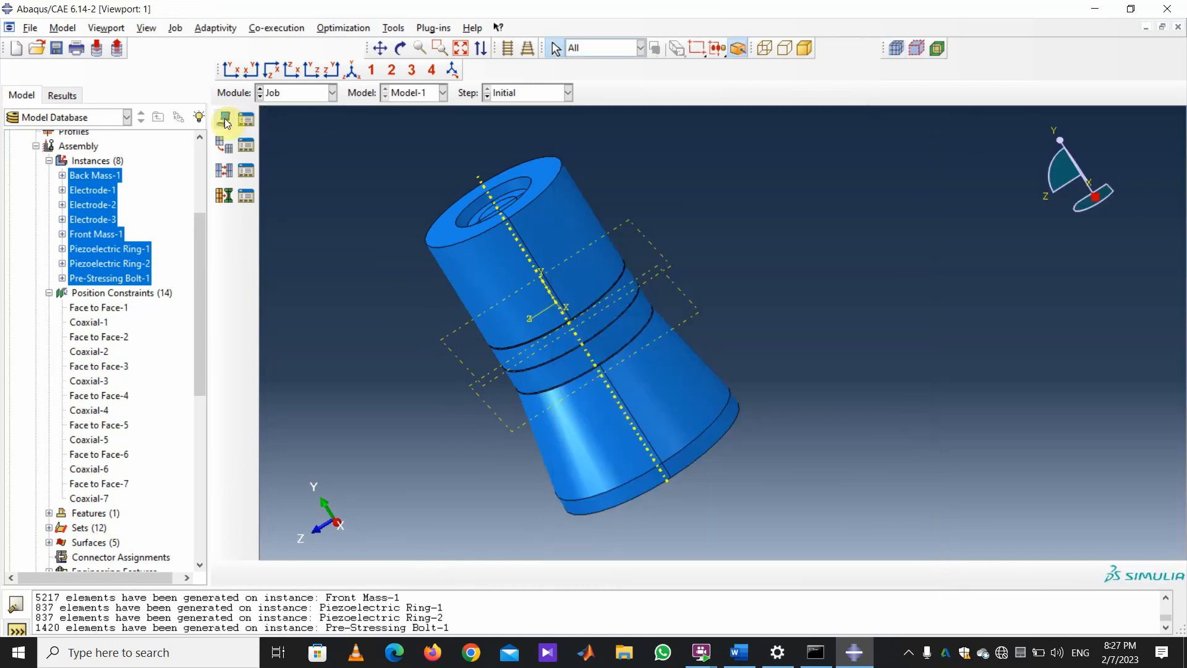
{"action": "left_click", "coordinate": [225, 123]}
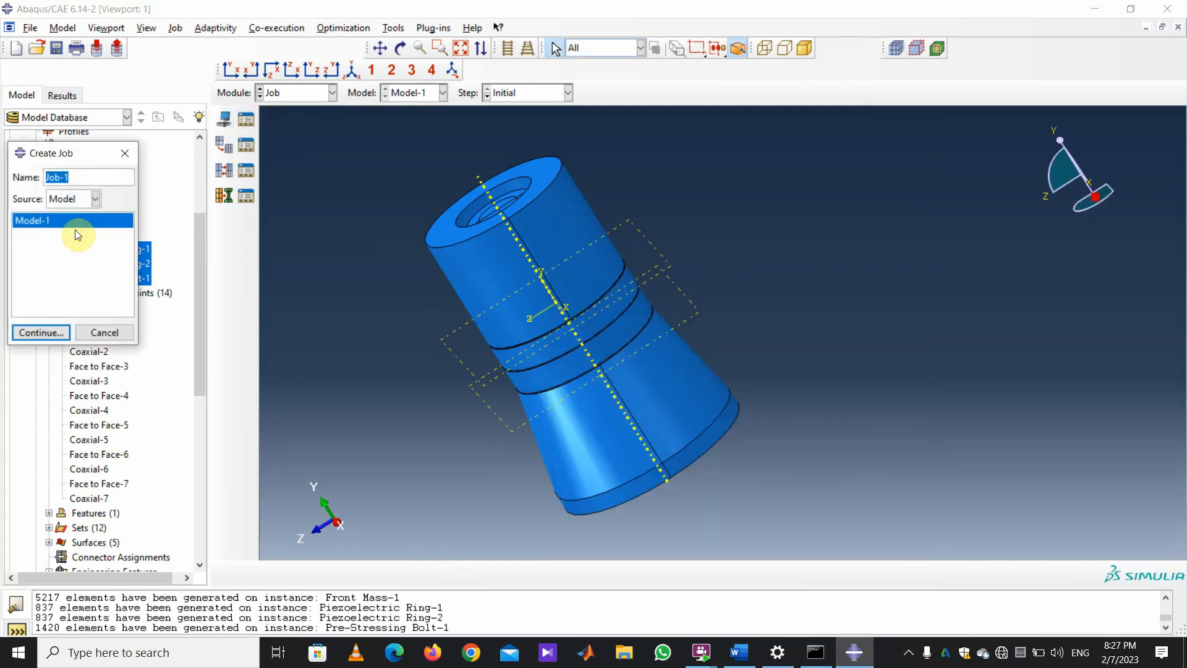
{"action": "left_click", "coordinate": [48, 333]}
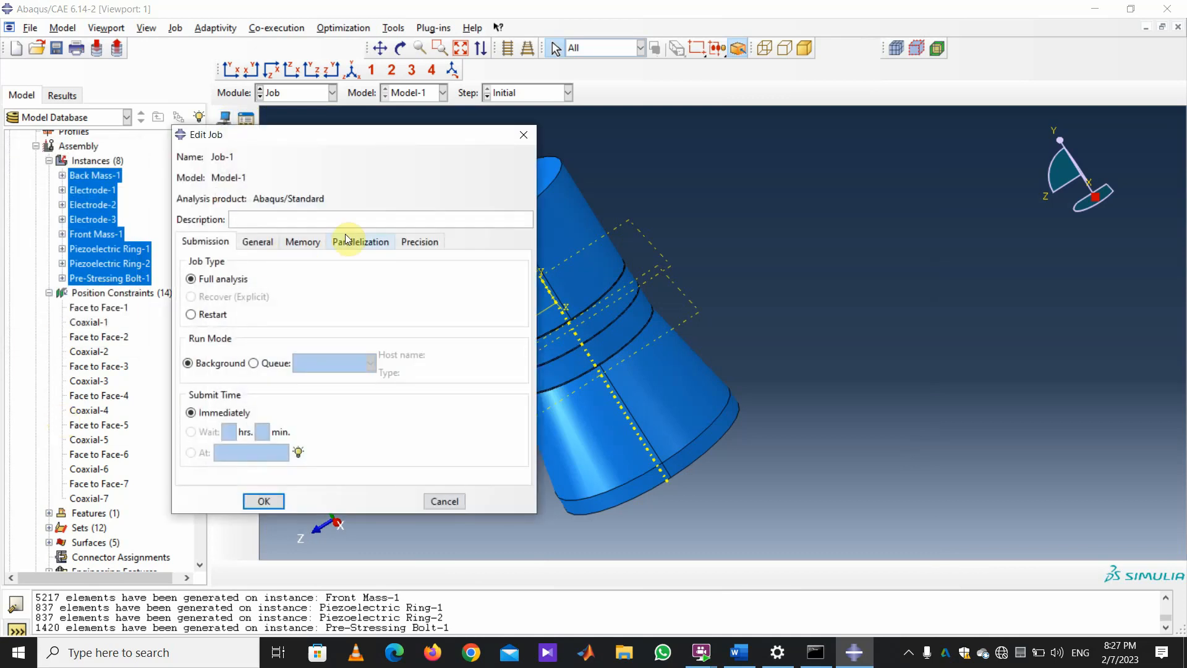
{"action": "left_click", "coordinate": [350, 241]}
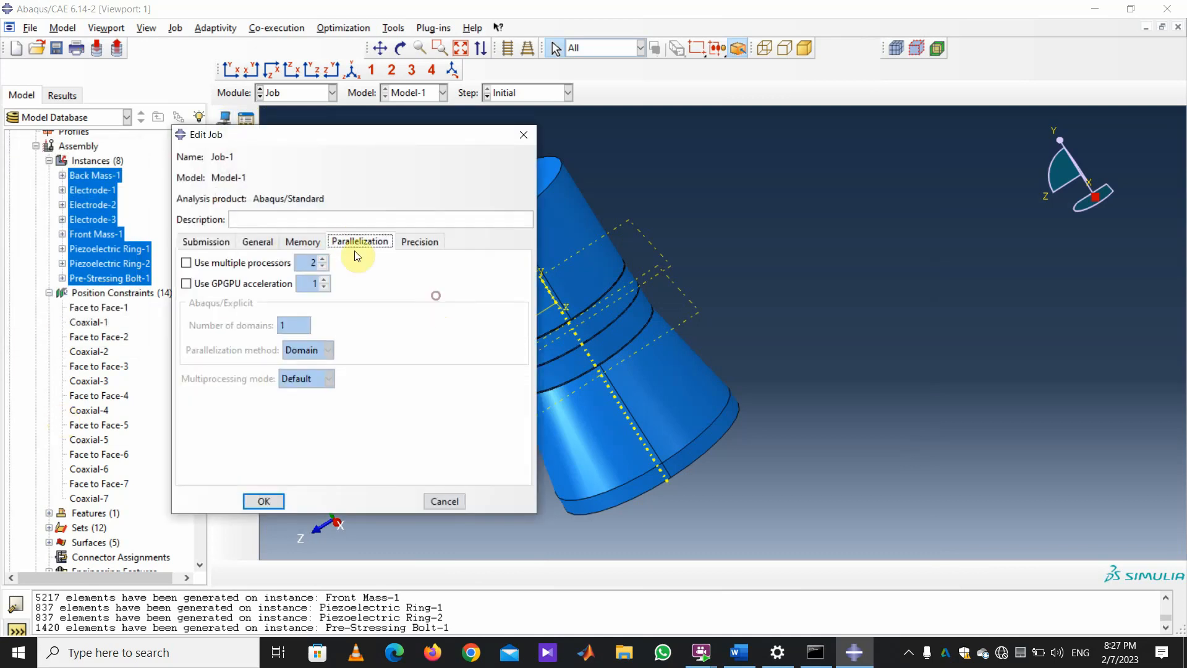
{"action": "left_click", "coordinate": [239, 263]}
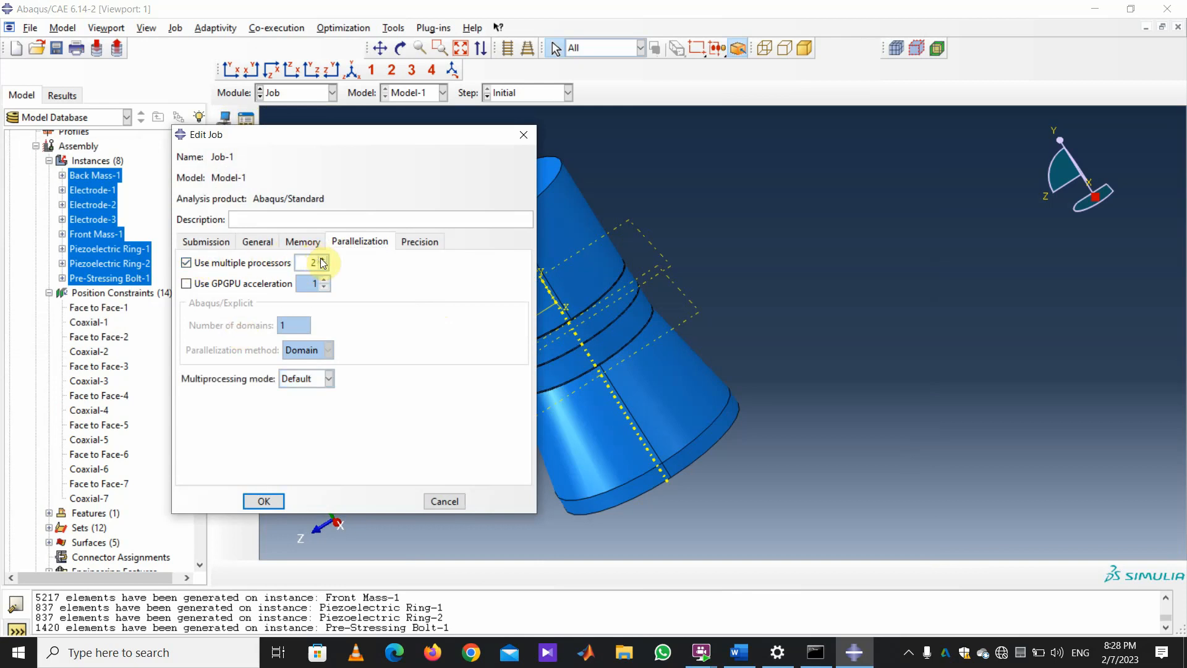
{"action": "left_click", "coordinate": [322, 259]}
{"action": "left_click", "coordinate": [322, 259]}
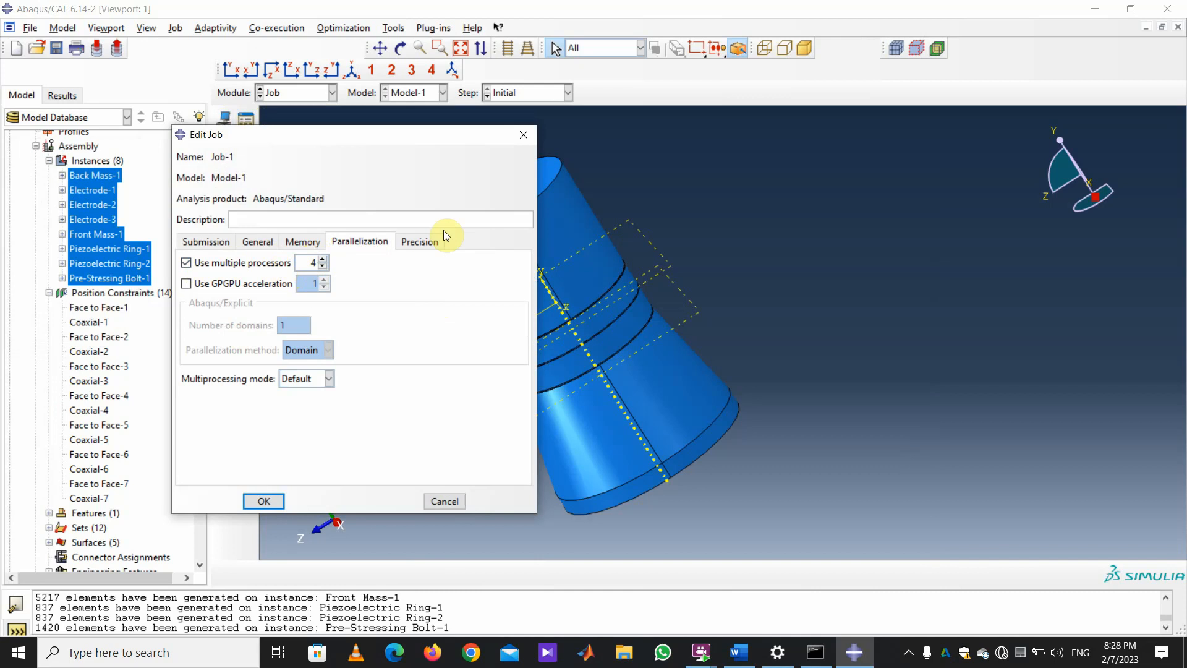
{"action": "left_click", "coordinate": [208, 241]}
{"action": "left_click", "coordinate": [257, 241]}
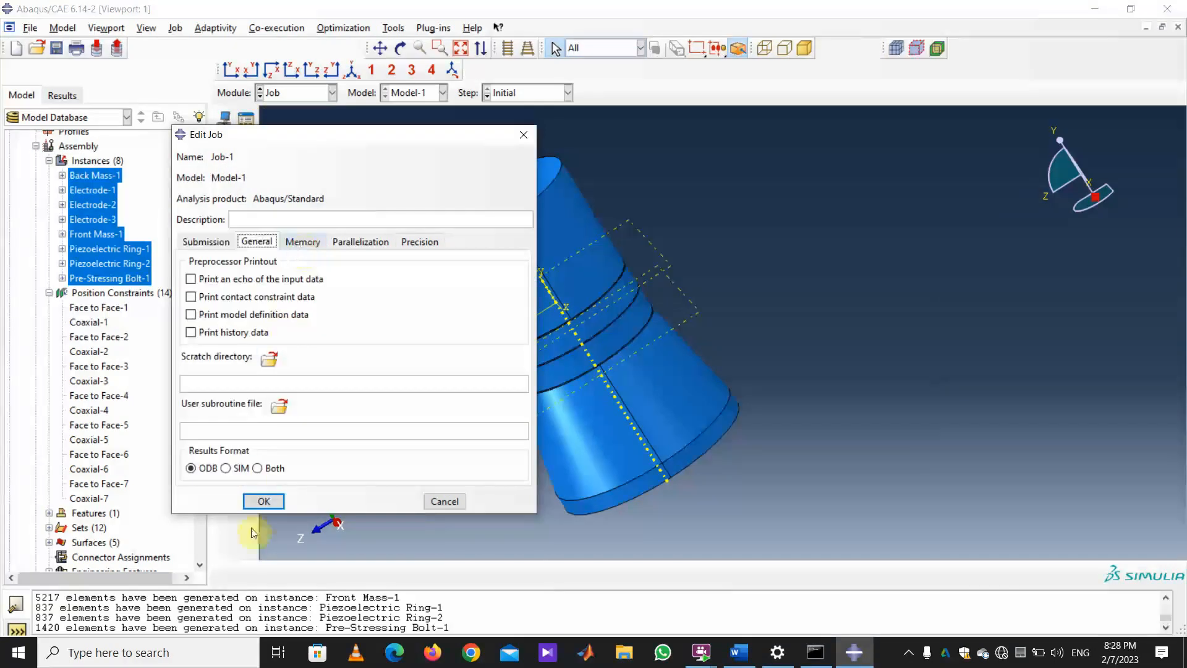
{"action": "left_click", "coordinate": [262, 499]}
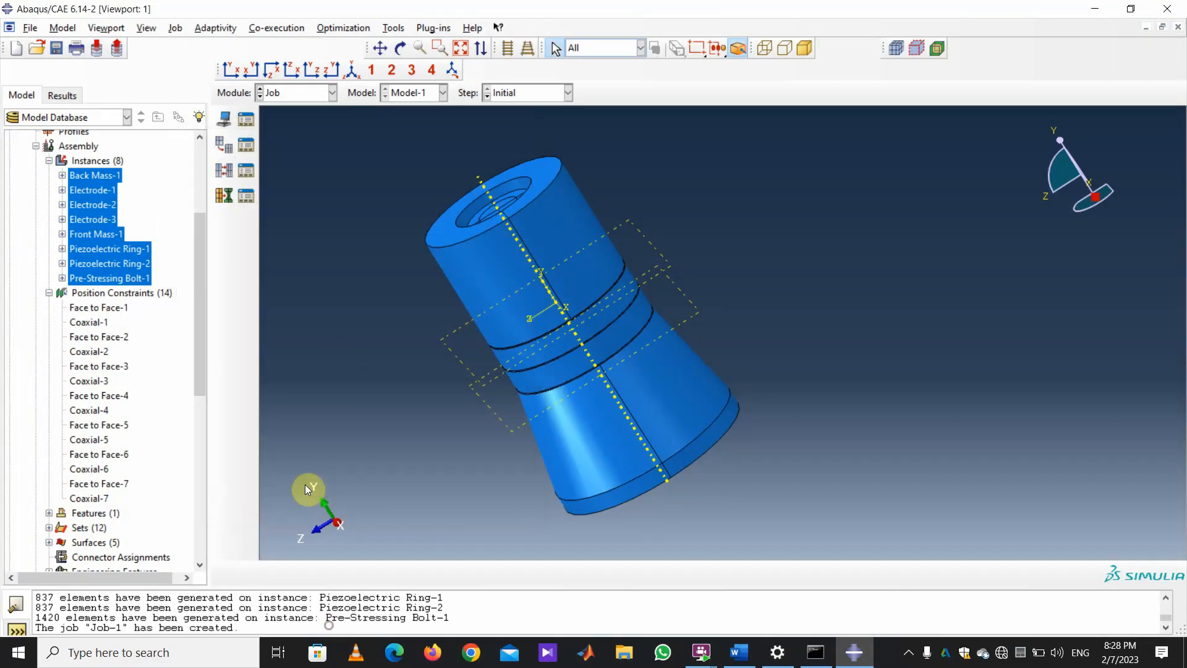
{"action": "left_click", "coordinate": [248, 124]}
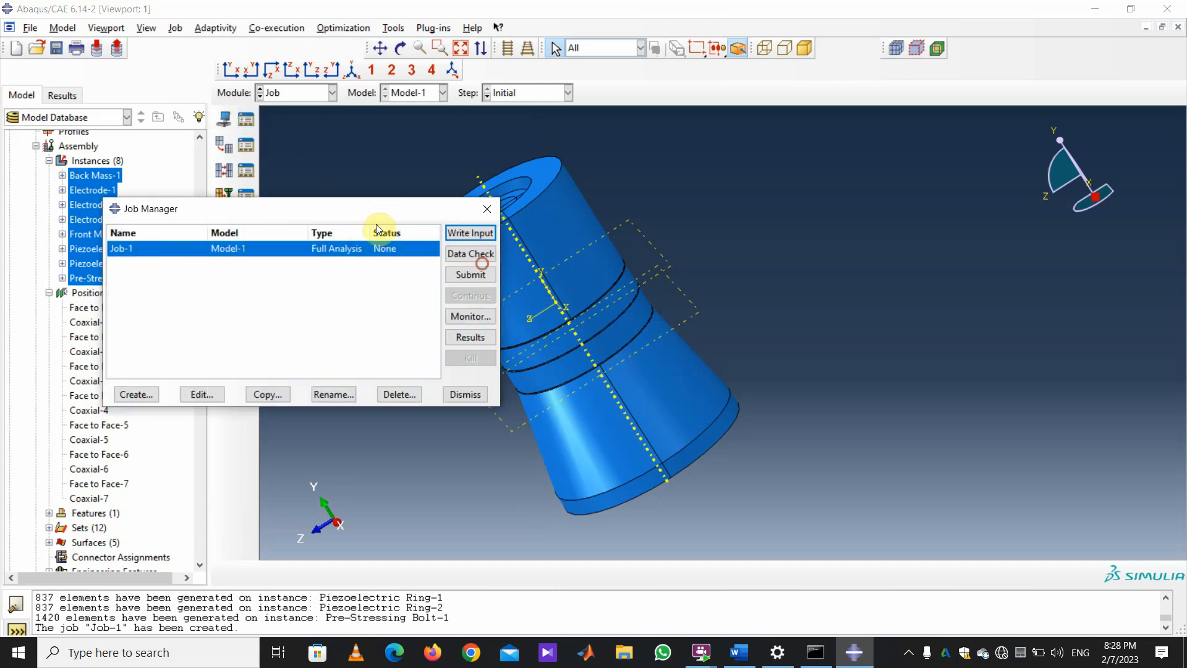
Try a data check on Job-1, declining to overwrite the existing job files.
{"action": "left_click_drag", "start_coordinate": [390, 216], "coordinate": [334, 337]}
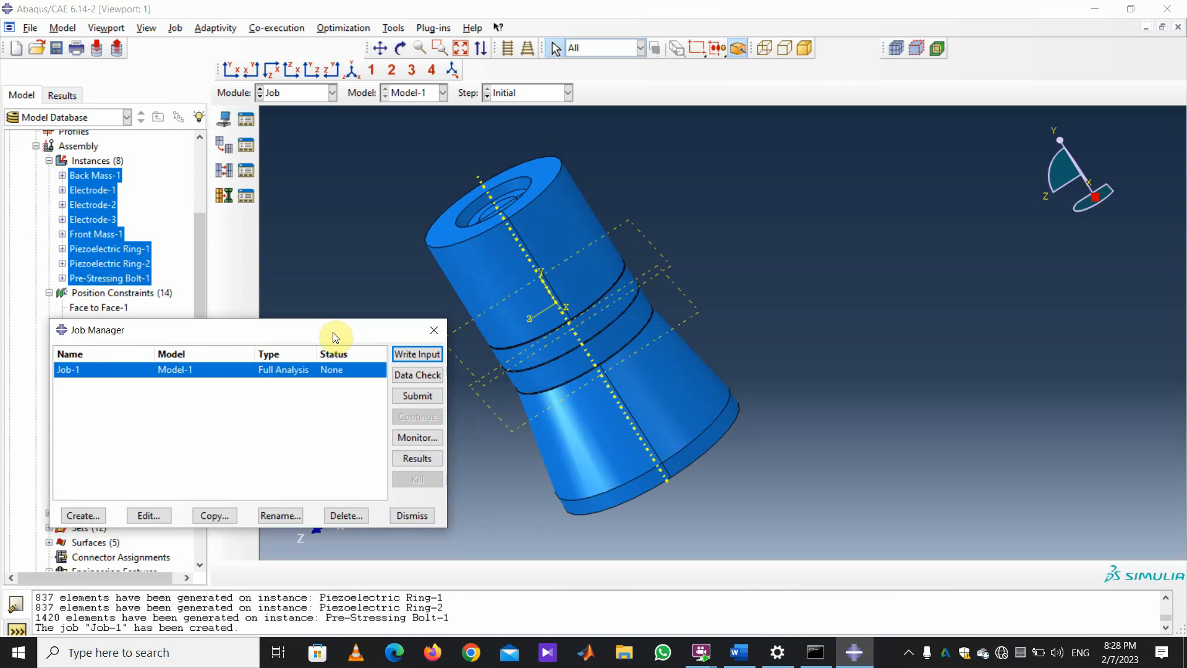
{"action": "left_click", "coordinate": [423, 376]}
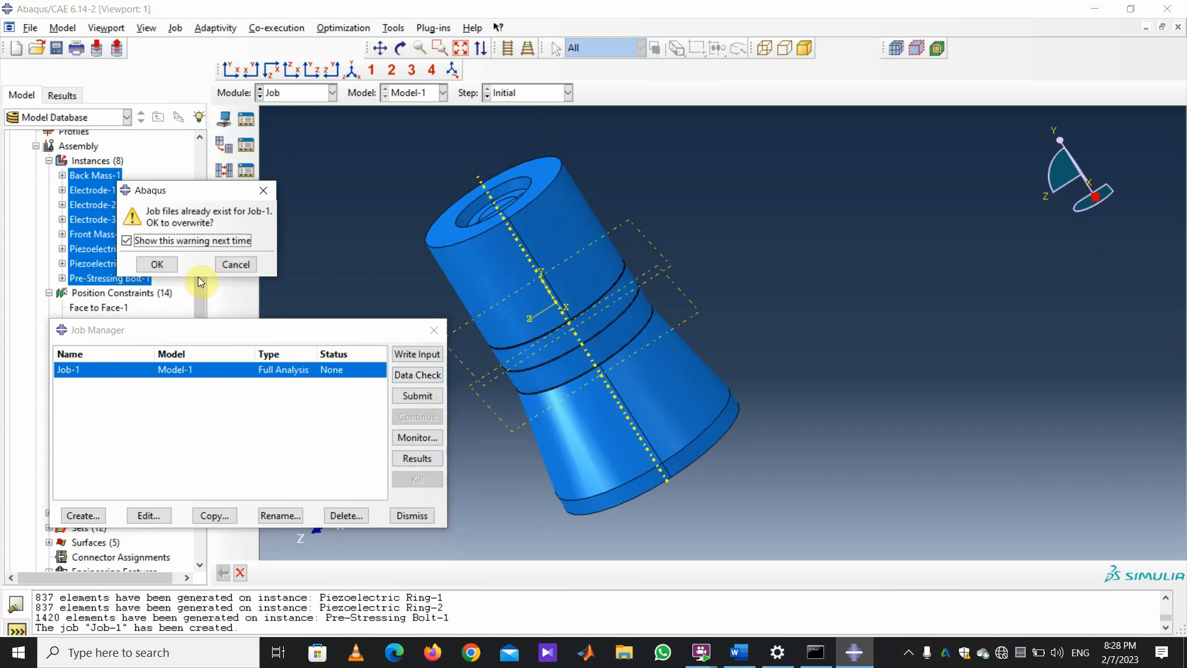
{"action": "left_click", "coordinate": [235, 265]}
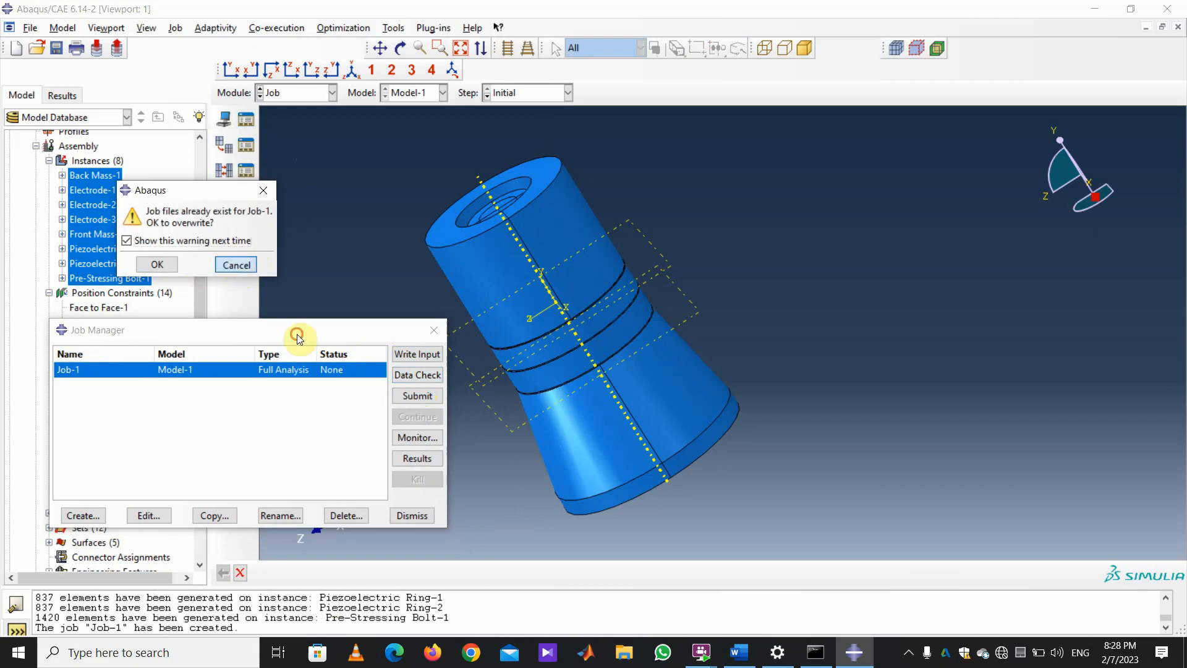
Change the work directory from D:\Temp to E:\Temp.
{"action": "left_click", "coordinate": [32, 29]}
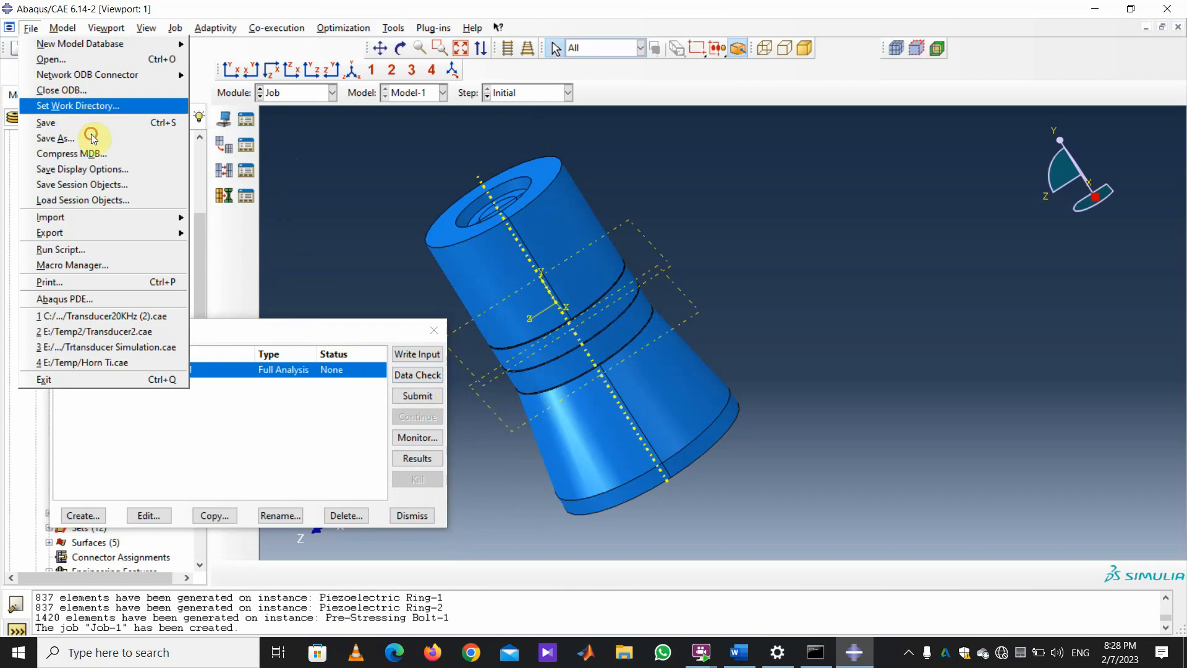
{"action": "left_click", "coordinate": [87, 105]}
{"action": "left_click", "coordinate": [502, 323]}
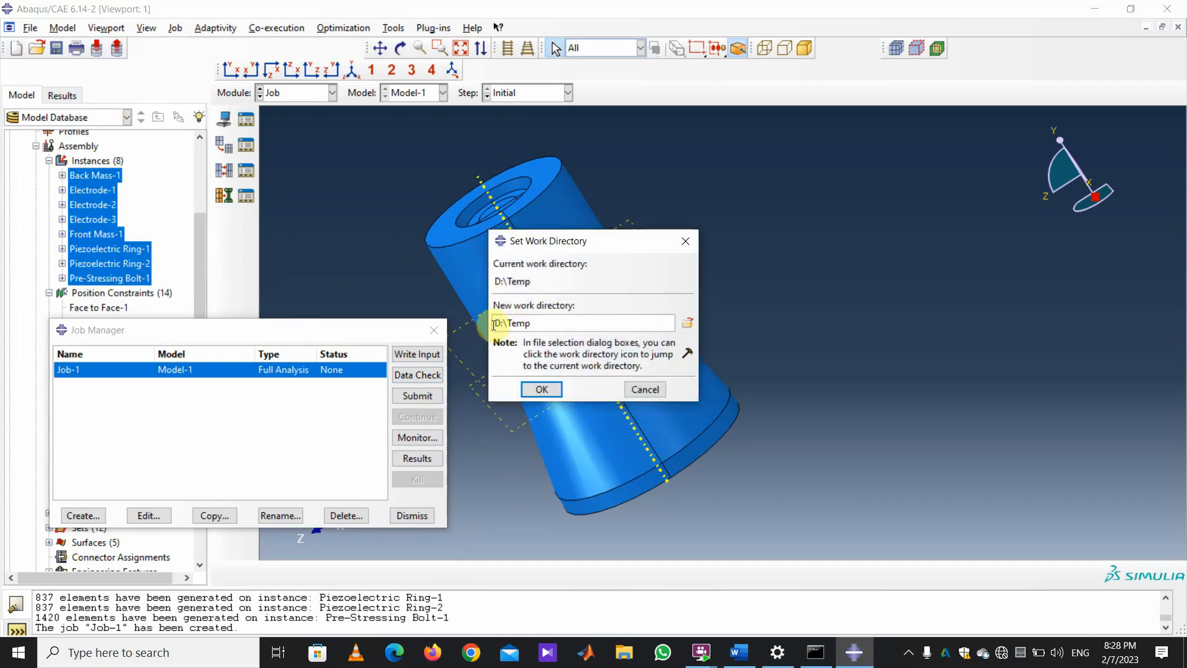
{"action": "left_click_drag", "start_coordinate": [503, 322], "coordinate": [506, 323]}
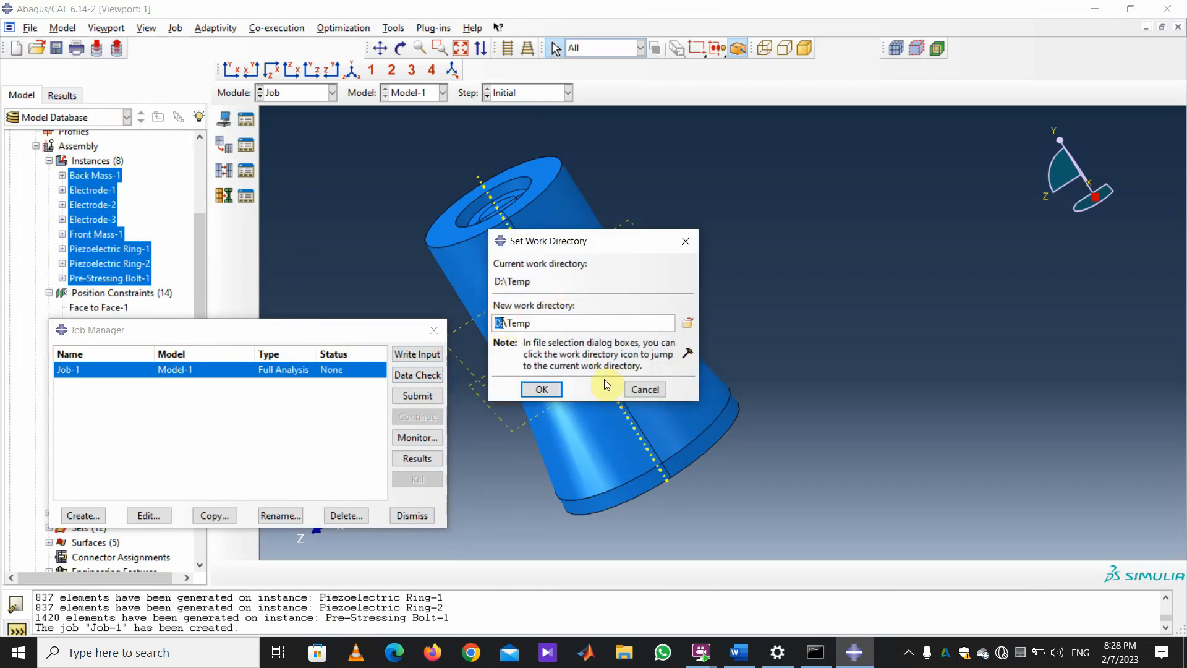
{"action": "type", "text": "E:"}
{"action": "left_click", "coordinate": [542, 388]}
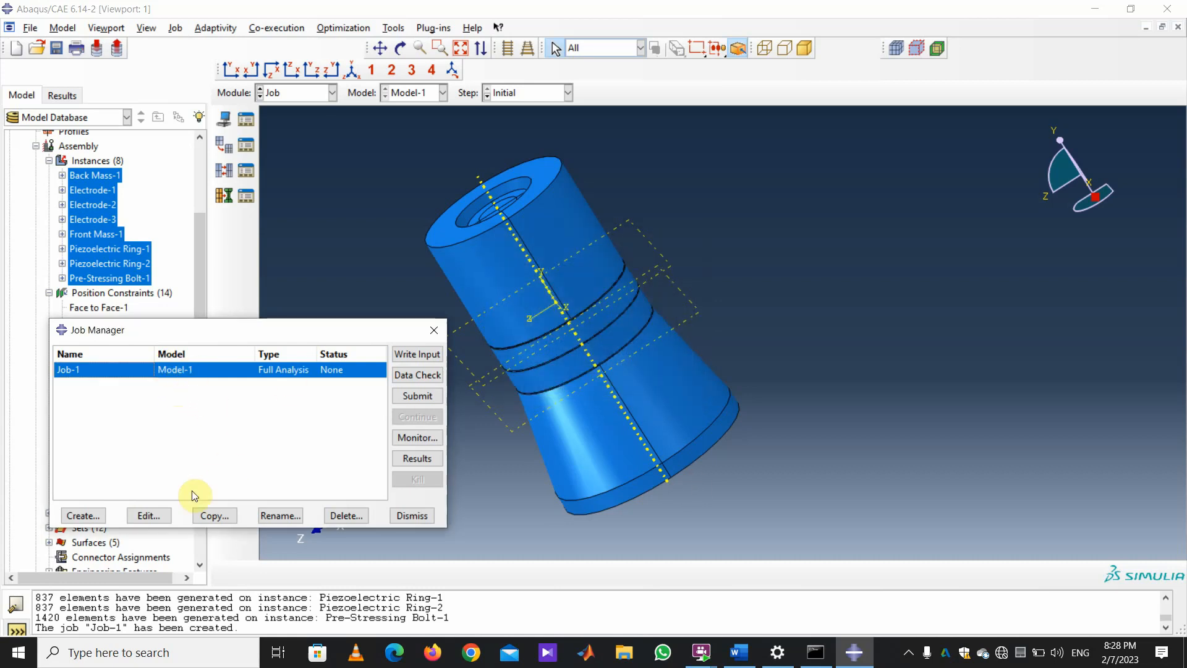
{"action": "left_click", "coordinate": [287, 522]}
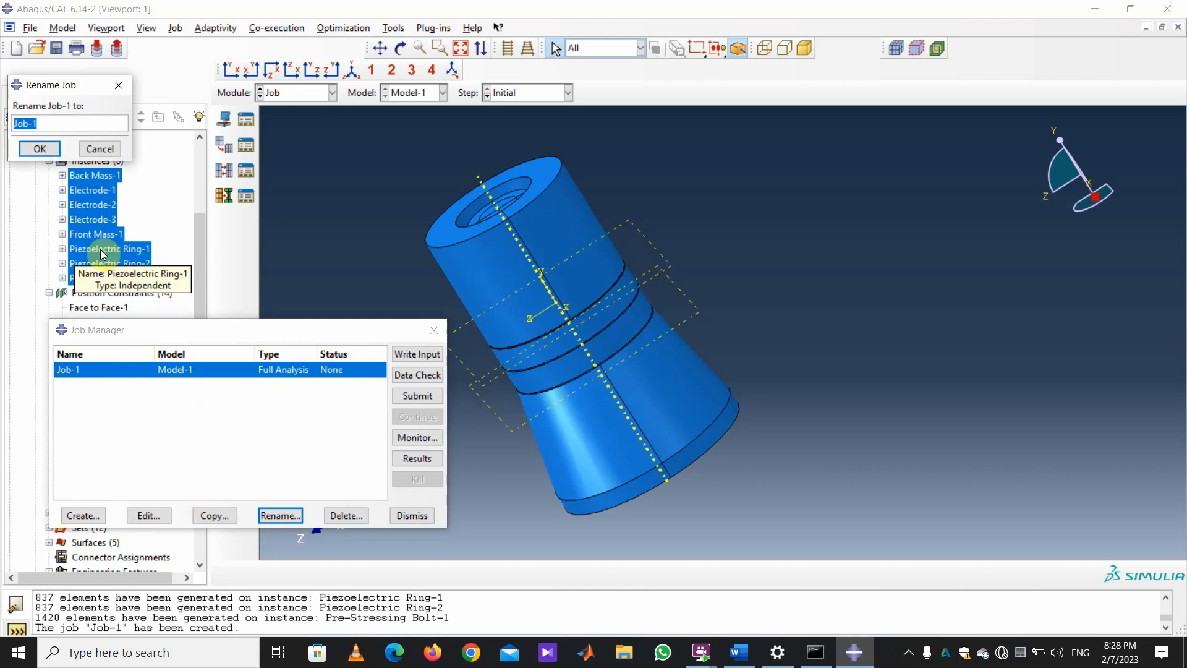
Rename Job-1 to TransducerModalAnalisys without spaces and run its data check.
{"action": "type", "text": "Transducer Modal Anali"}
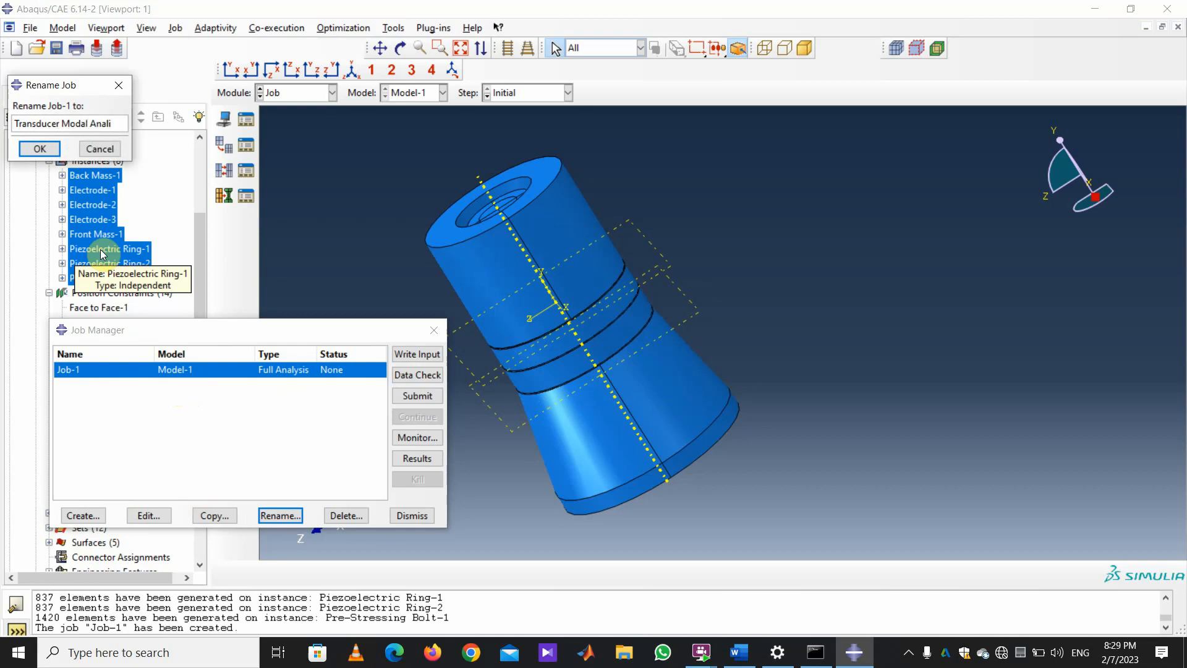
{"action": "type", "text": "sys"}
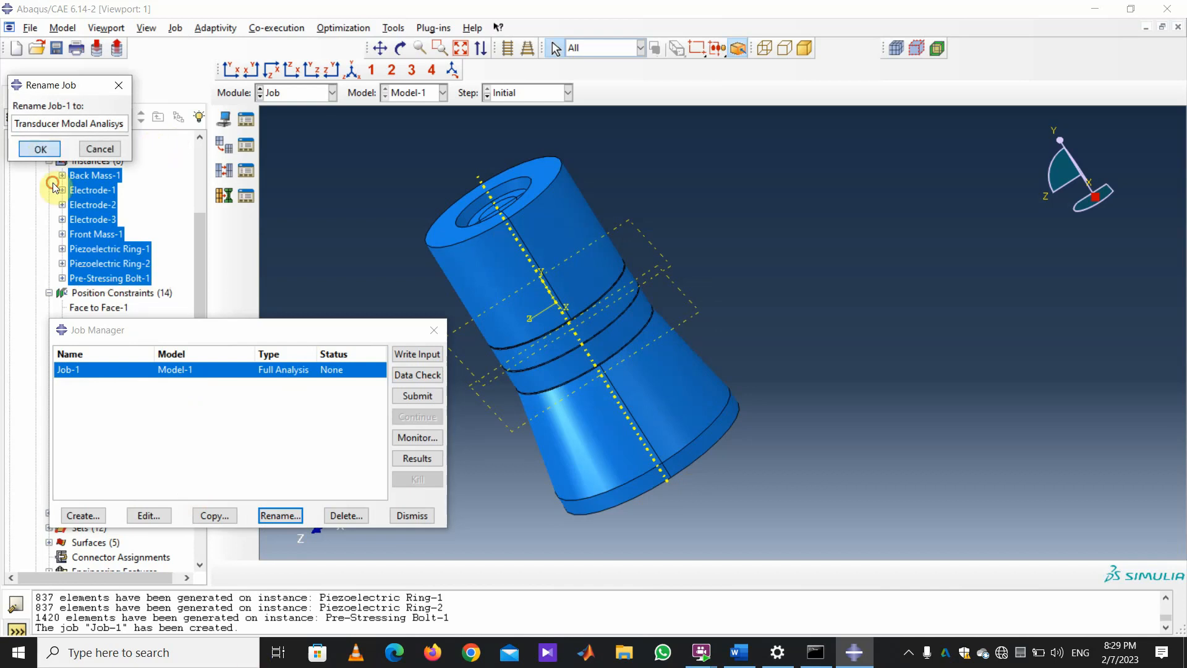
{"action": "left_click", "coordinate": [41, 148]}
{"action": "left_click", "coordinate": [112, 192]}
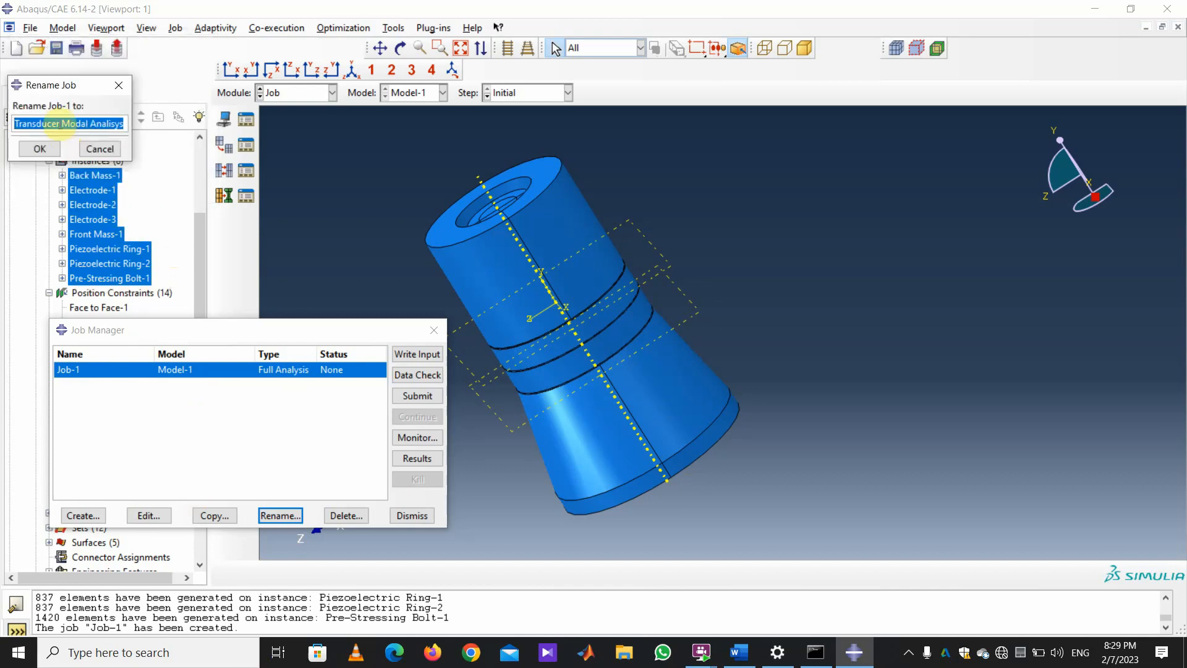
{"action": "left_click", "coordinate": [59, 123]}
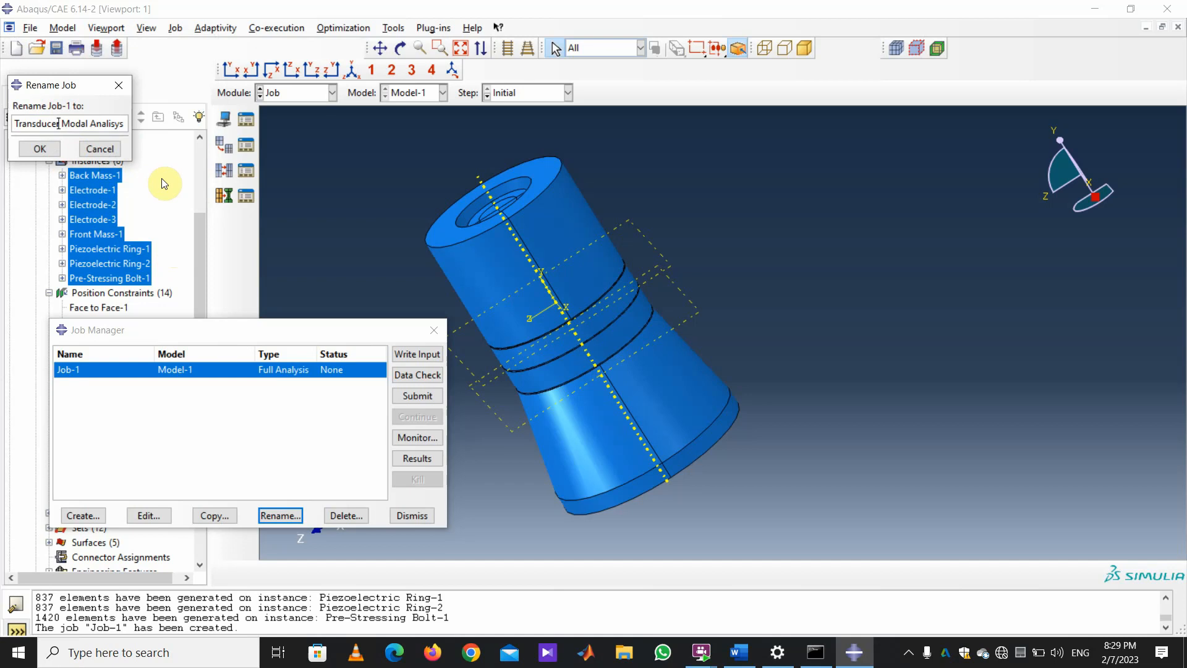
{"action": "key", "text": "Delete"}
{"action": "key", "text": "Delete"}
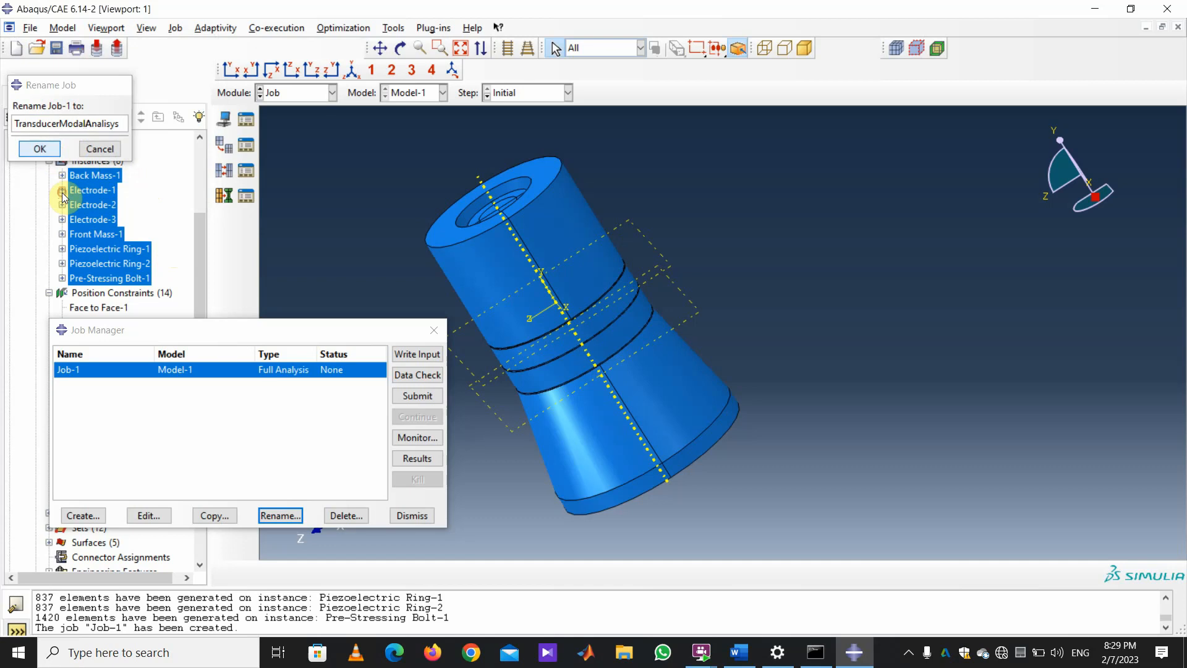
{"action": "left_click", "coordinate": [52, 156]}
{"action": "left_click", "coordinate": [436, 378]}
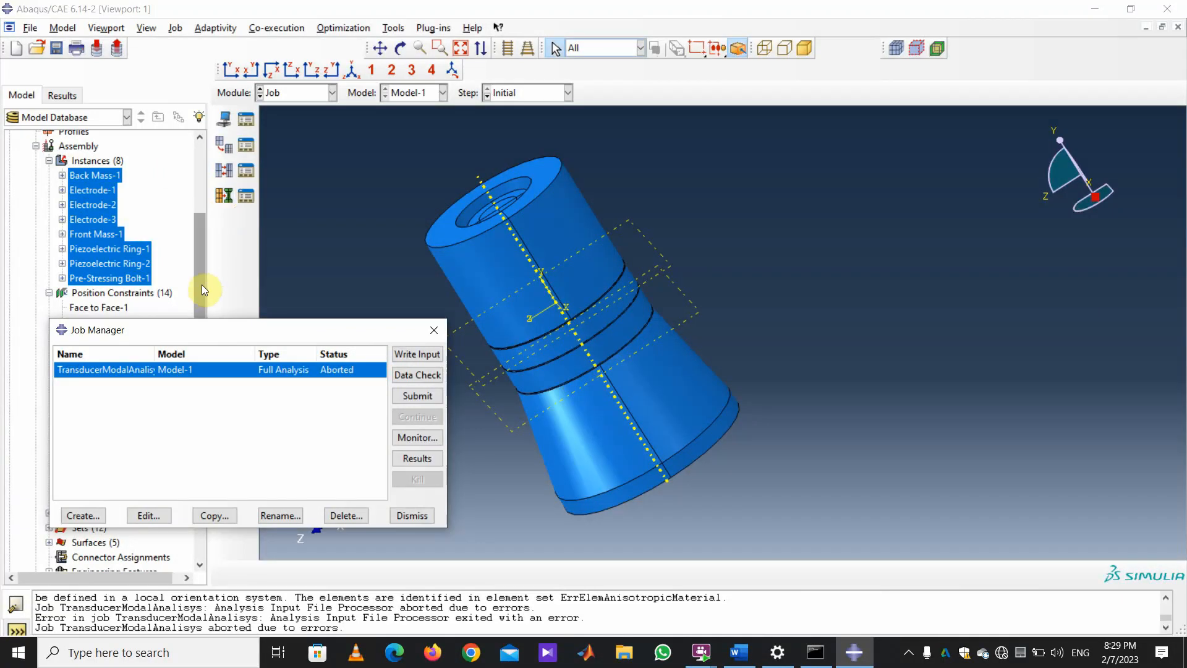
Review the aborted job's orientation errors, then open the Module list.
{"action": "left_click", "coordinate": [333, 93]}
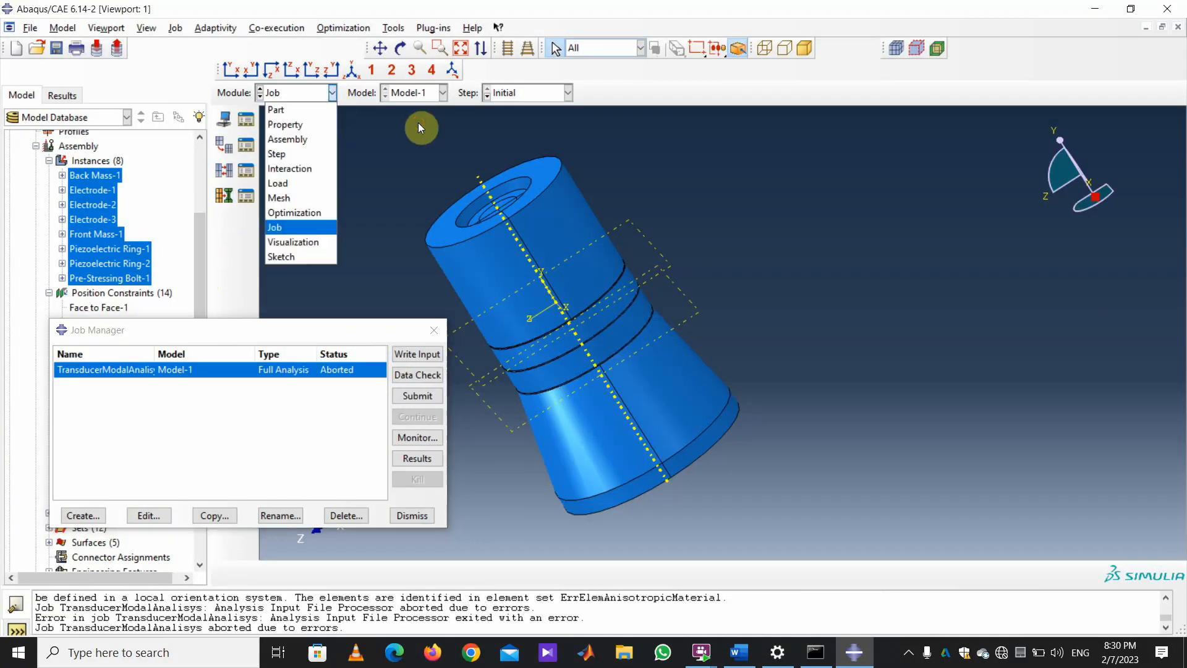
Show the Piezoelectric Ring part in the Property module.
{"action": "left_click", "coordinate": [320, 127]}
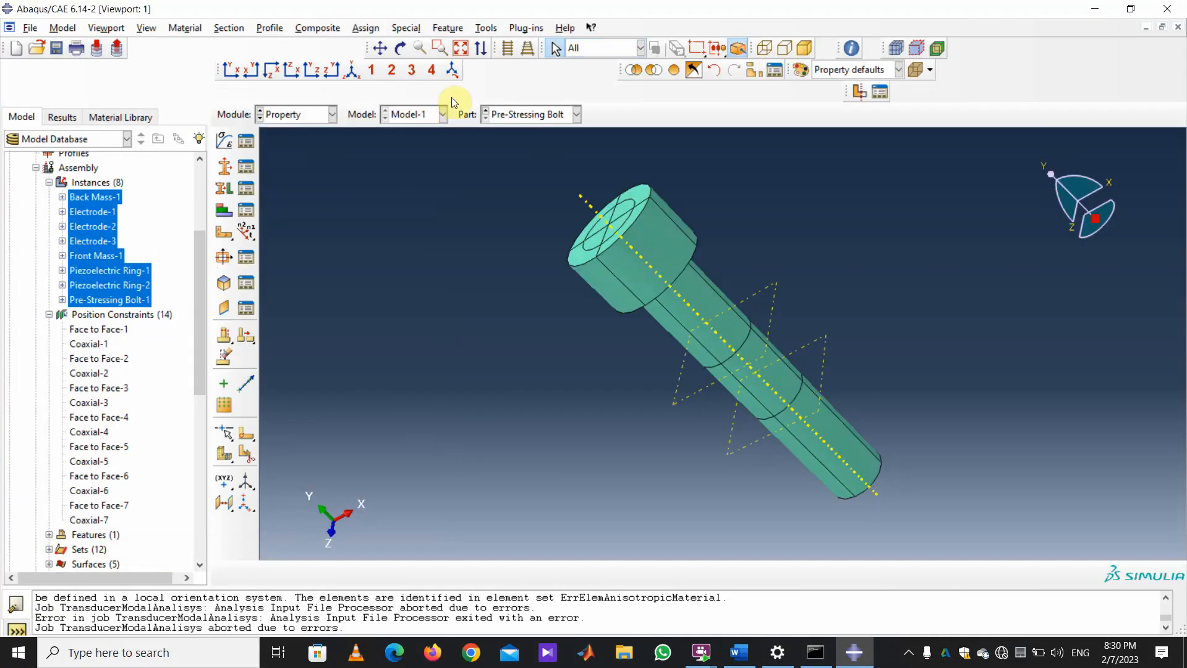
{"action": "left_click", "coordinate": [576, 115]}
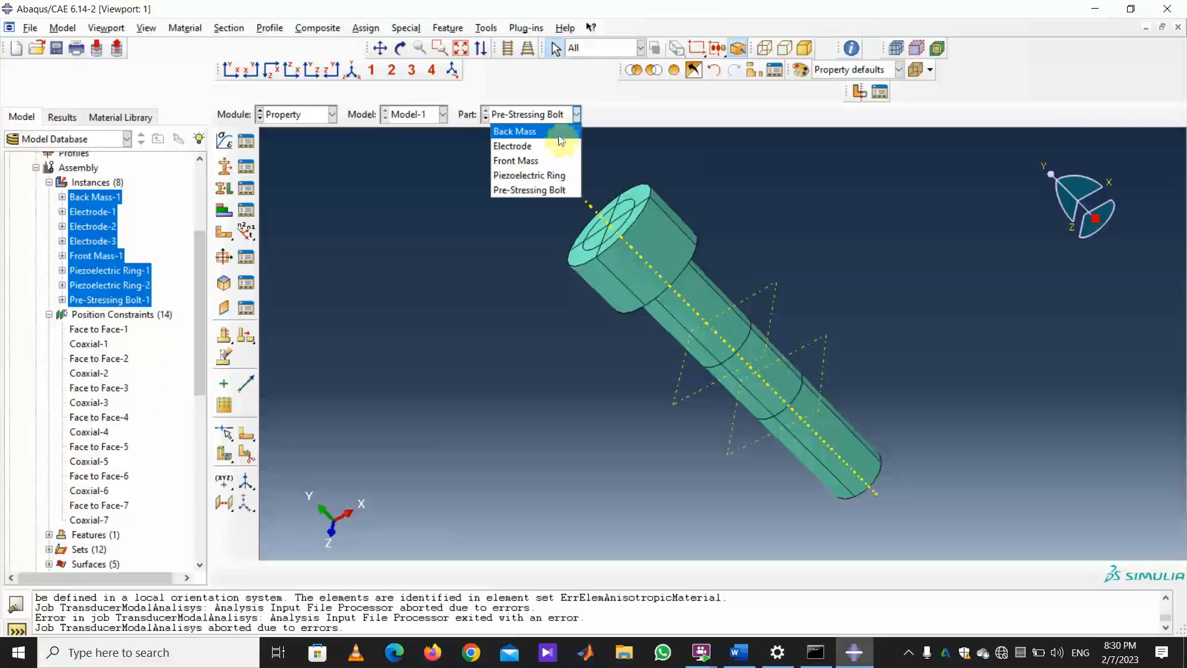
{"action": "left_click", "coordinate": [550, 176]}
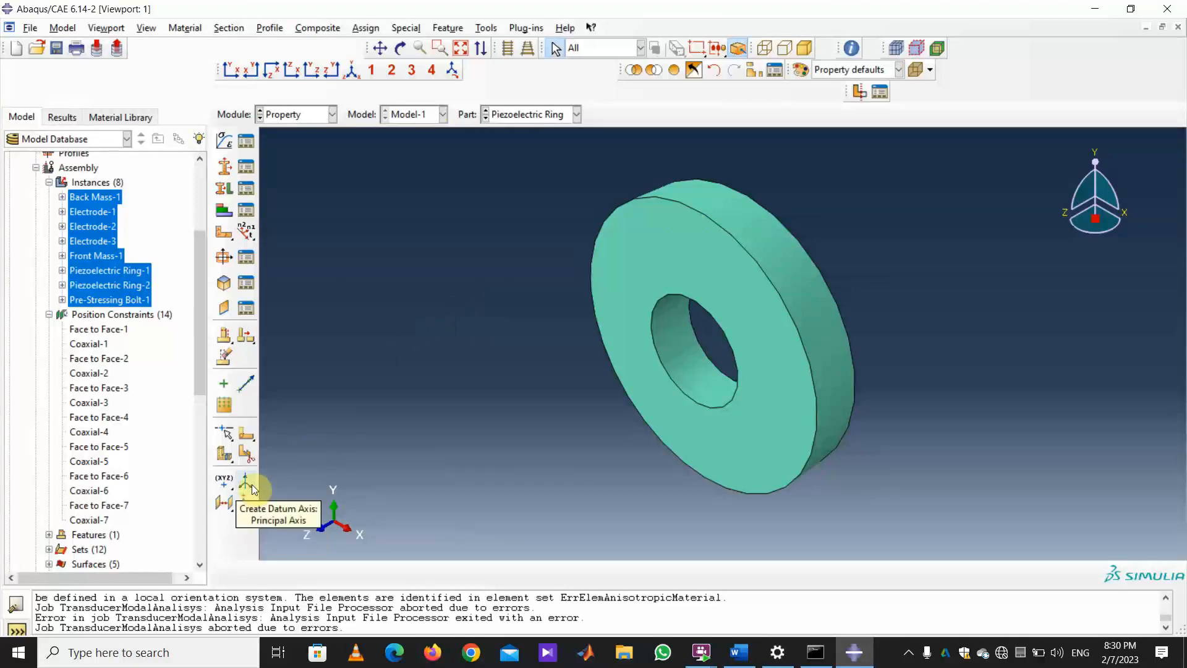
Create a rectangular datum CSYS through points 0,0,0, 1,0,0 and 0,1,0.
{"action": "left_click", "coordinate": [252, 484]}
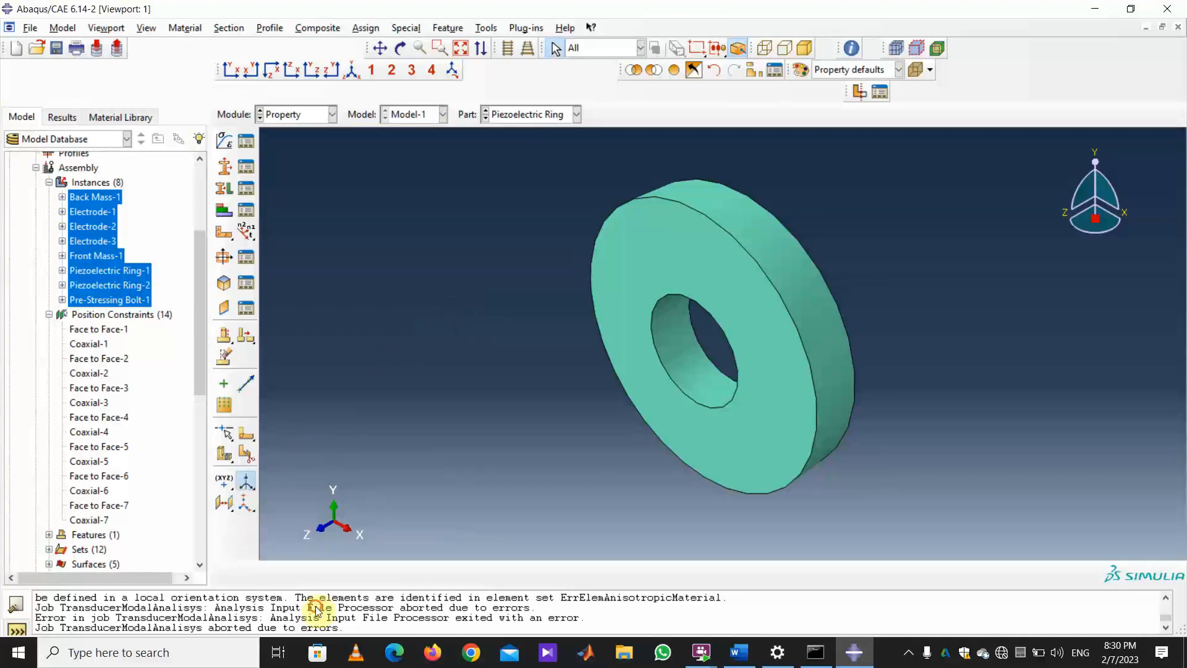
{"action": "left_click", "coordinate": [250, 507]}
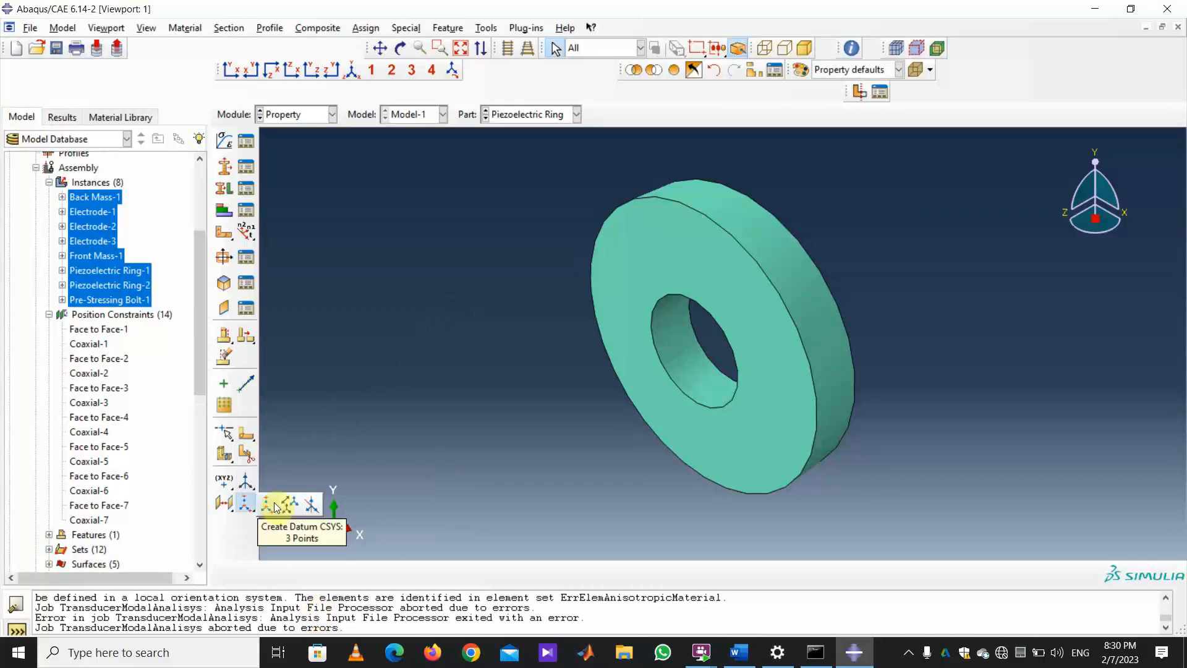
{"action": "left_click", "coordinate": [275, 507]}
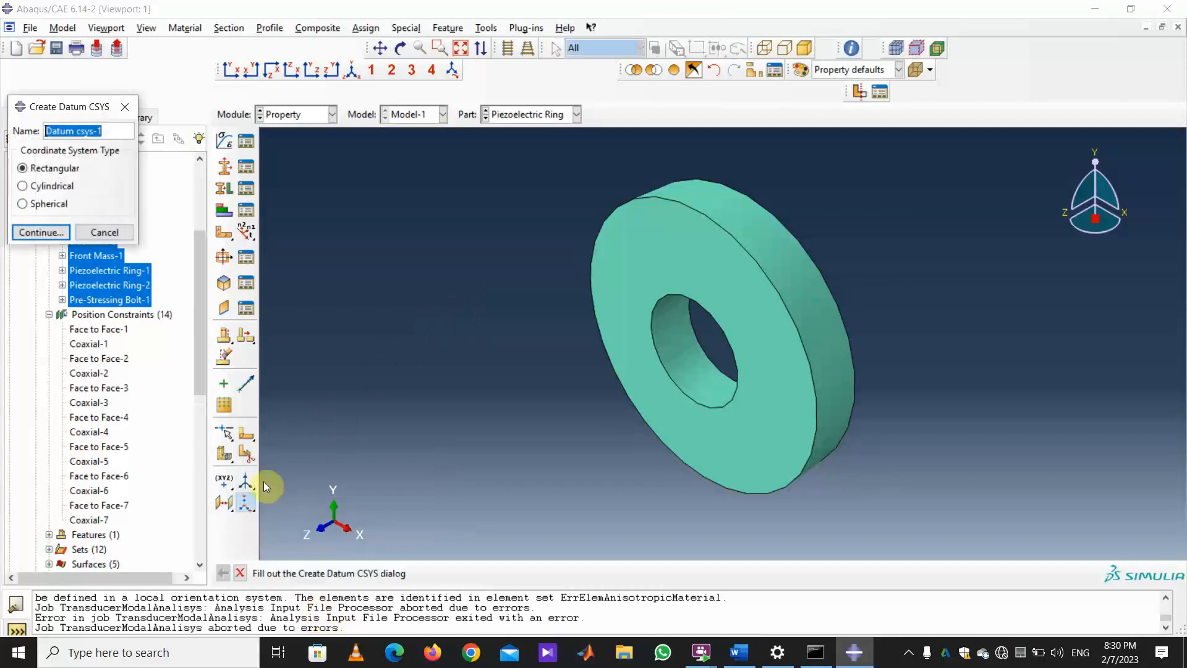
{"action": "left_click", "coordinate": [53, 236]}
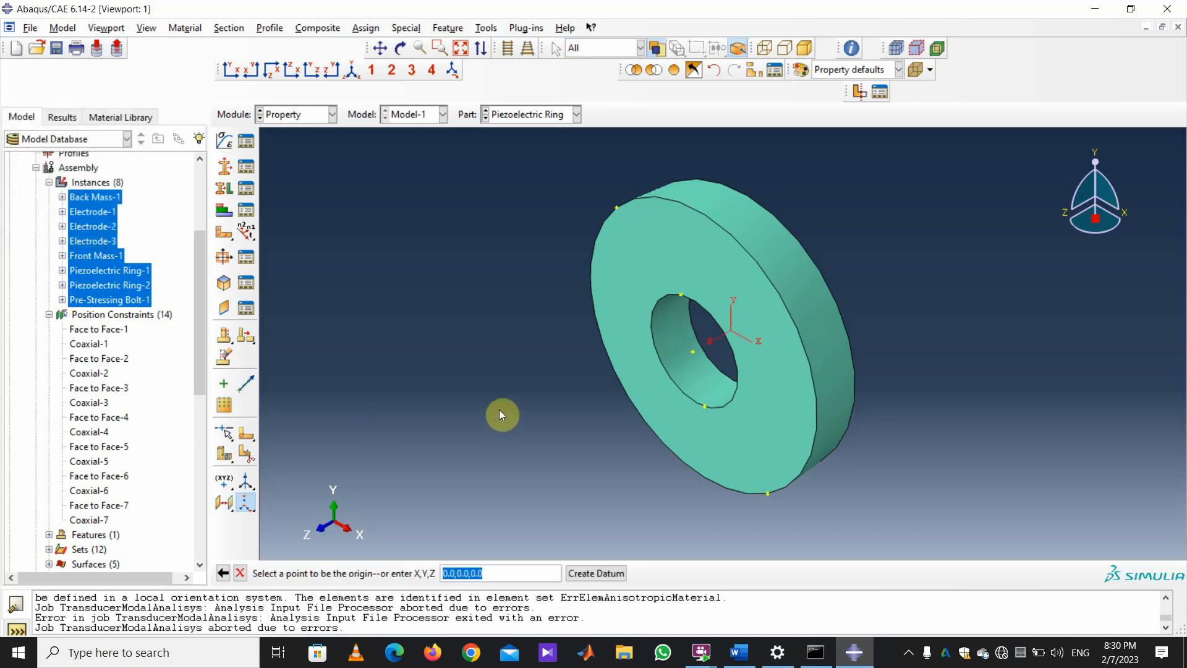
{"action": "key", "text": "Return"}
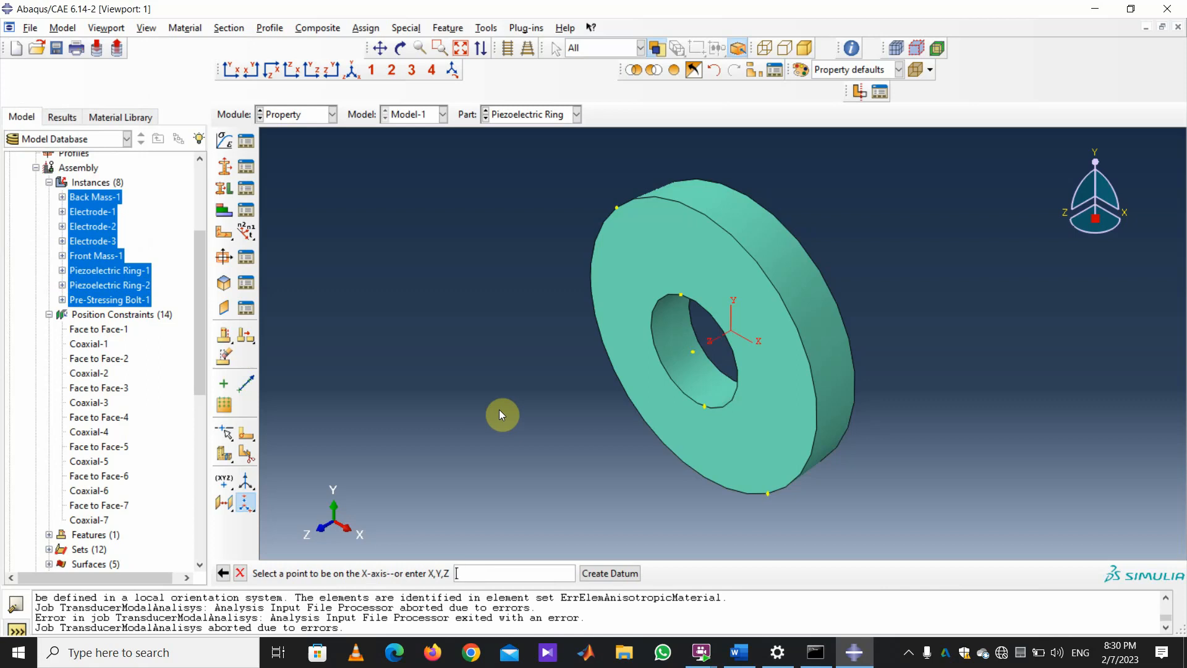
{"action": "type", "text": "1,0,0"}
{"action": "key", "text": "Return"}
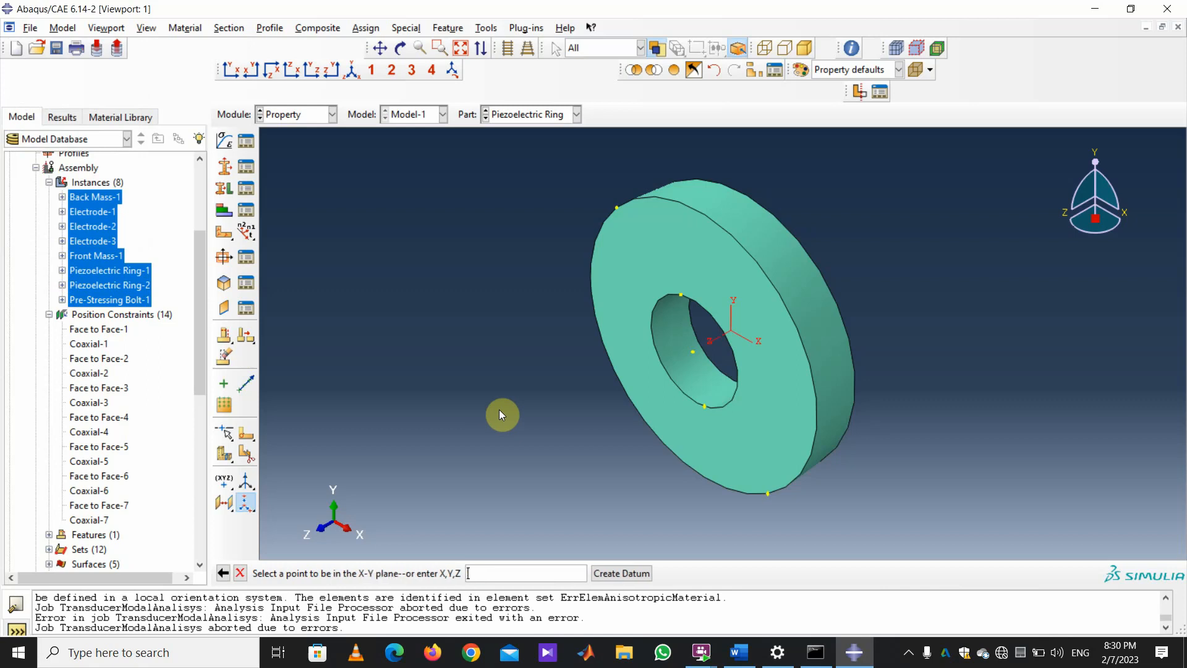
{"action": "type", "text": "0,1,0"}
{"action": "key", "text": "Return"}
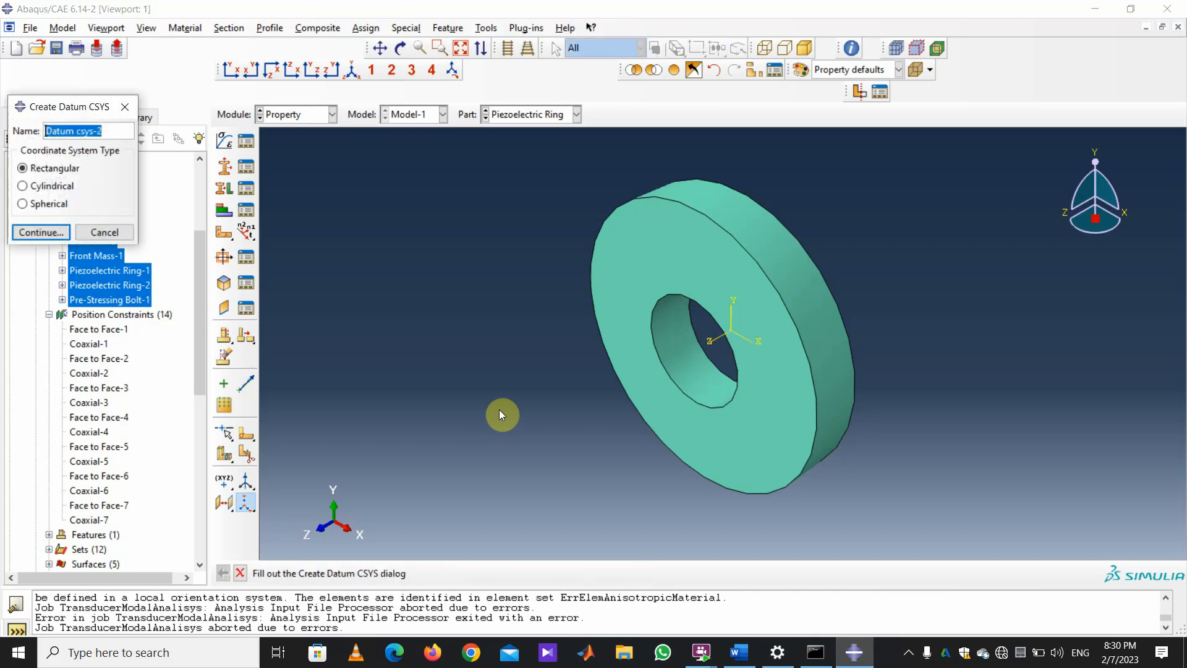
{"action": "left_click", "coordinate": [105, 231]}
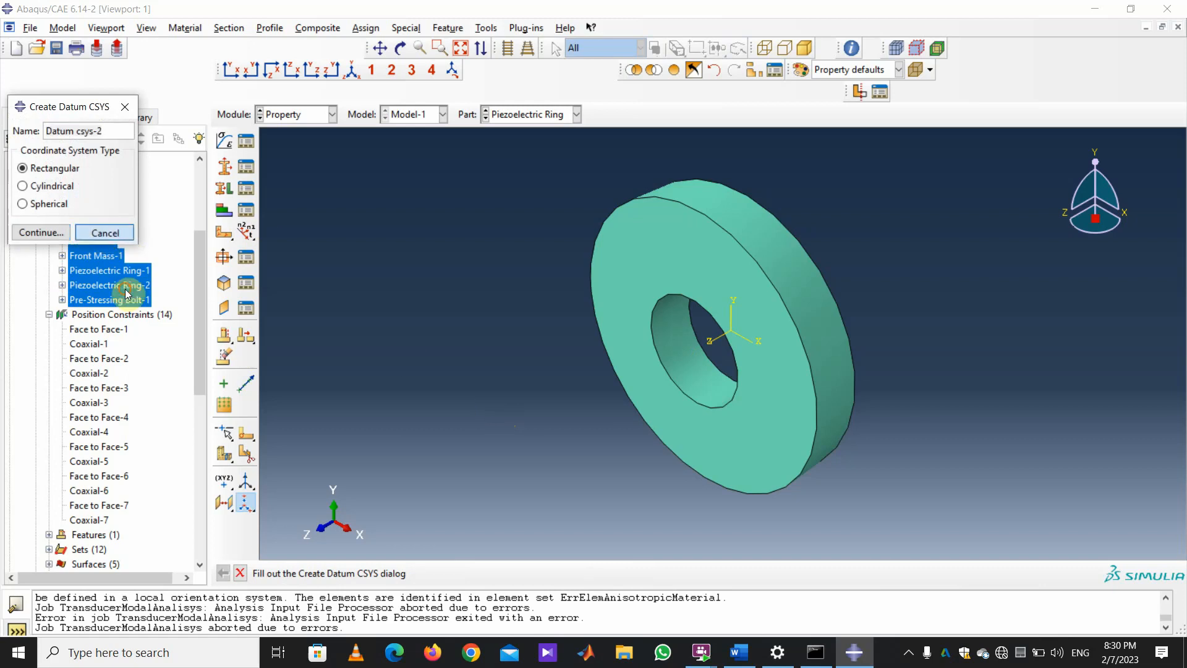
Assign Set-1 a material orientation defined by Datum csys-1.
{"action": "left_click", "coordinate": [228, 235]}
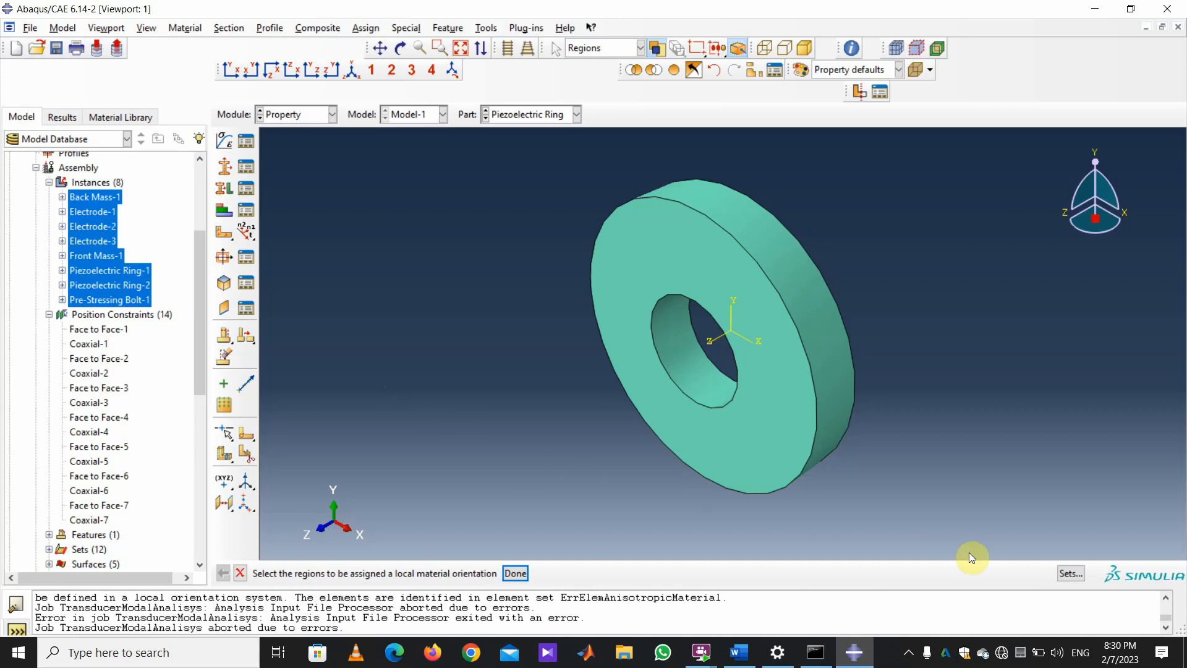
{"action": "left_click", "coordinate": [1061, 575]}
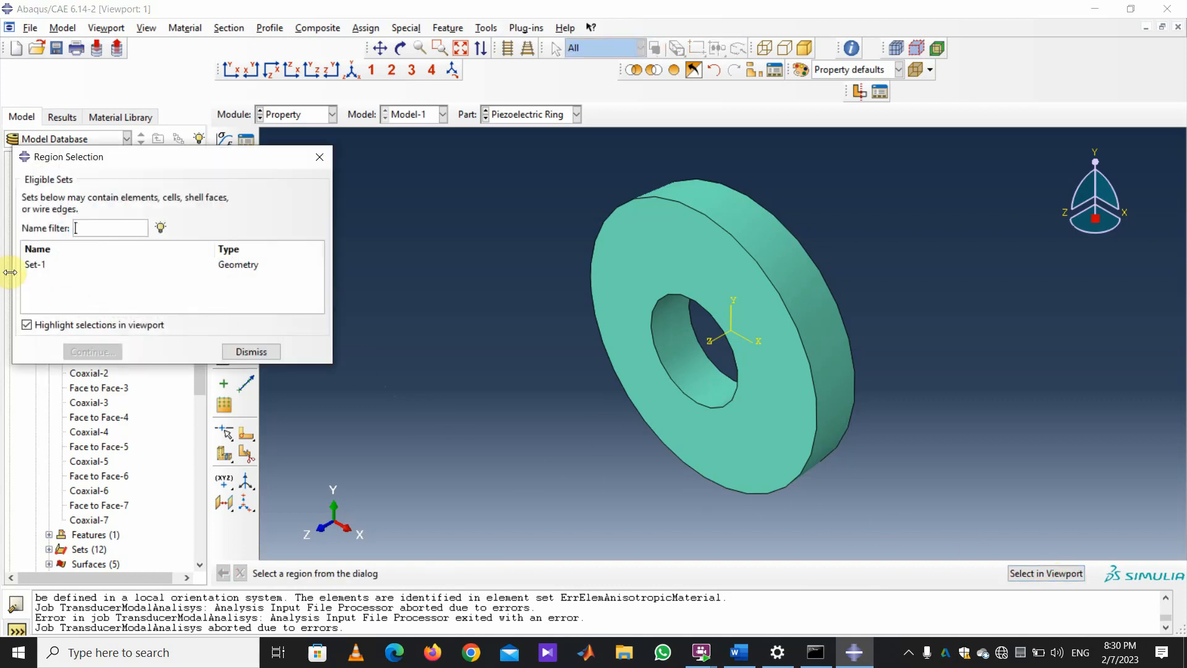
{"action": "left_click", "coordinate": [36, 265]}
{"action": "left_click", "coordinate": [93, 351]}
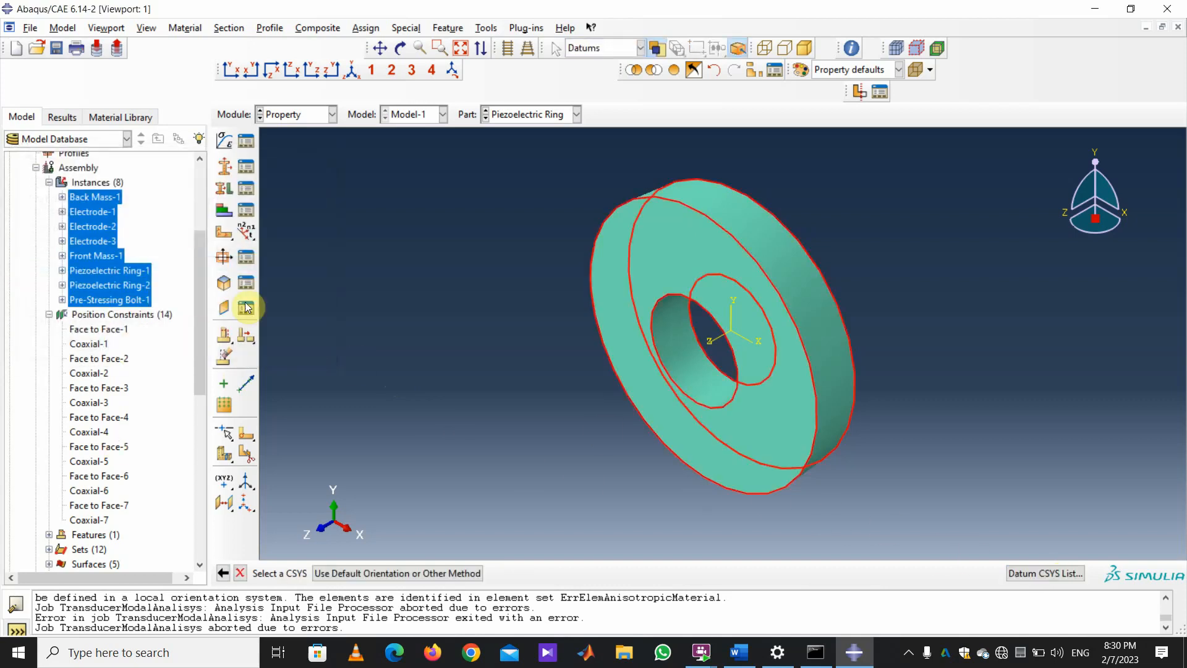
{"action": "left_click", "coordinate": [1051, 575]}
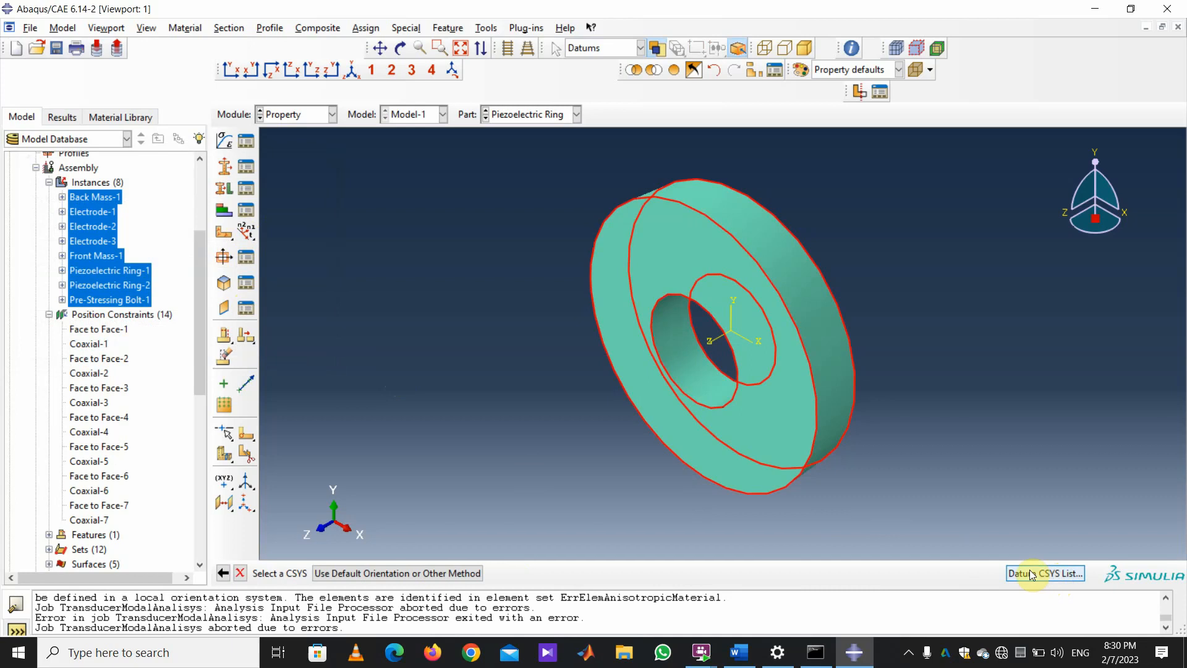
{"action": "left_click", "coordinate": [59, 173]}
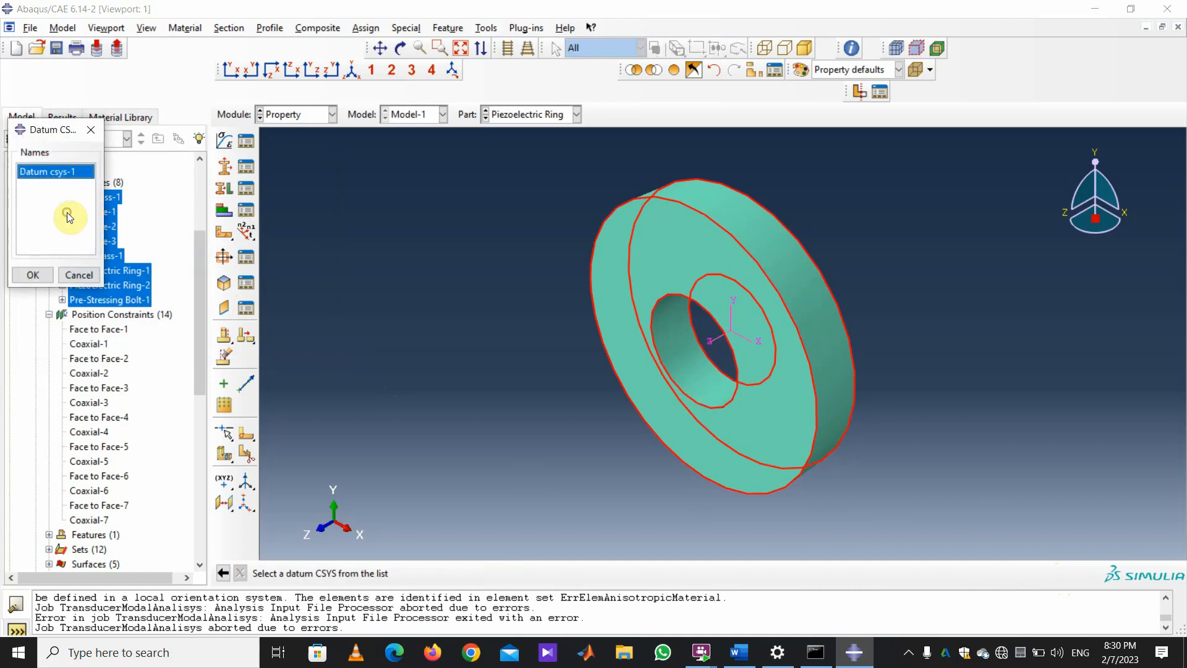
{"action": "left_click", "coordinate": [33, 274]}
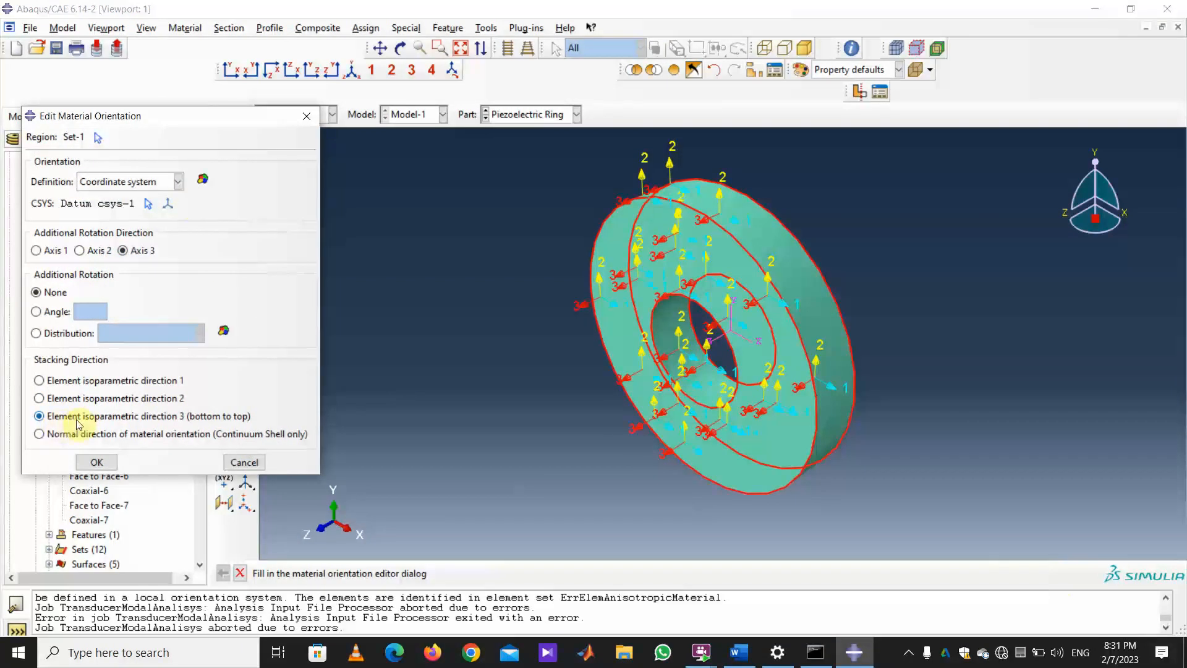
{"action": "left_click", "coordinate": [99, 459]}
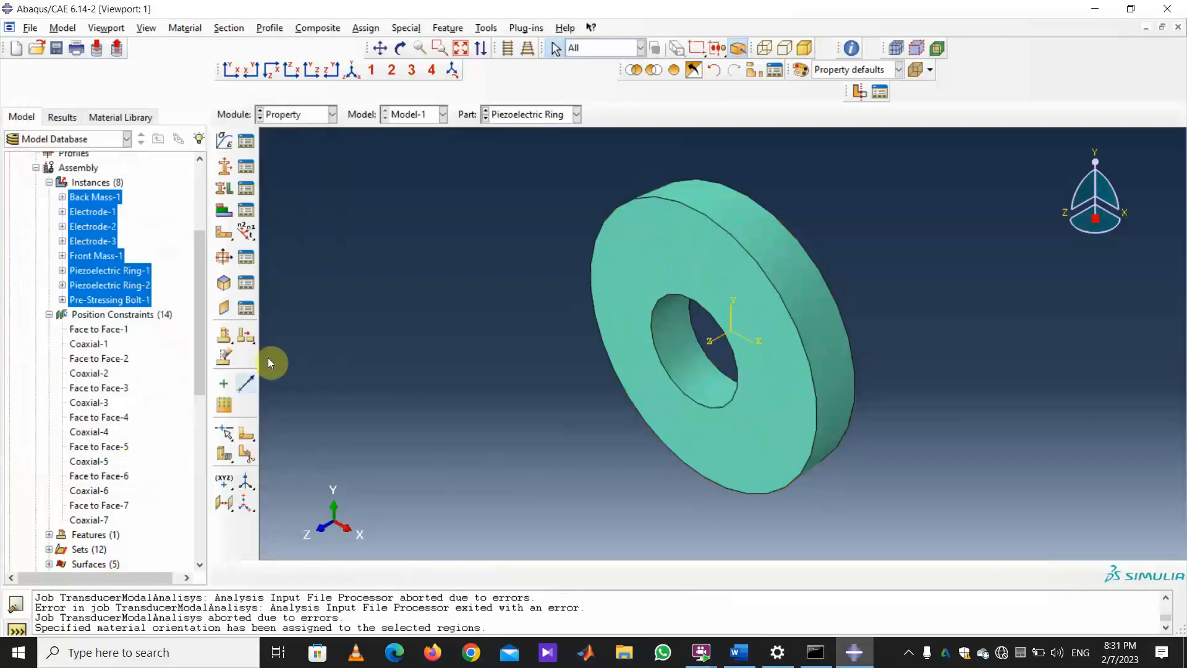
Return to the Job module and data-check the corrected modal job.
{"action": "left_click", "coordinate": [332, 115]}
{"action": "left_click", "coordinate": [291, 246]}
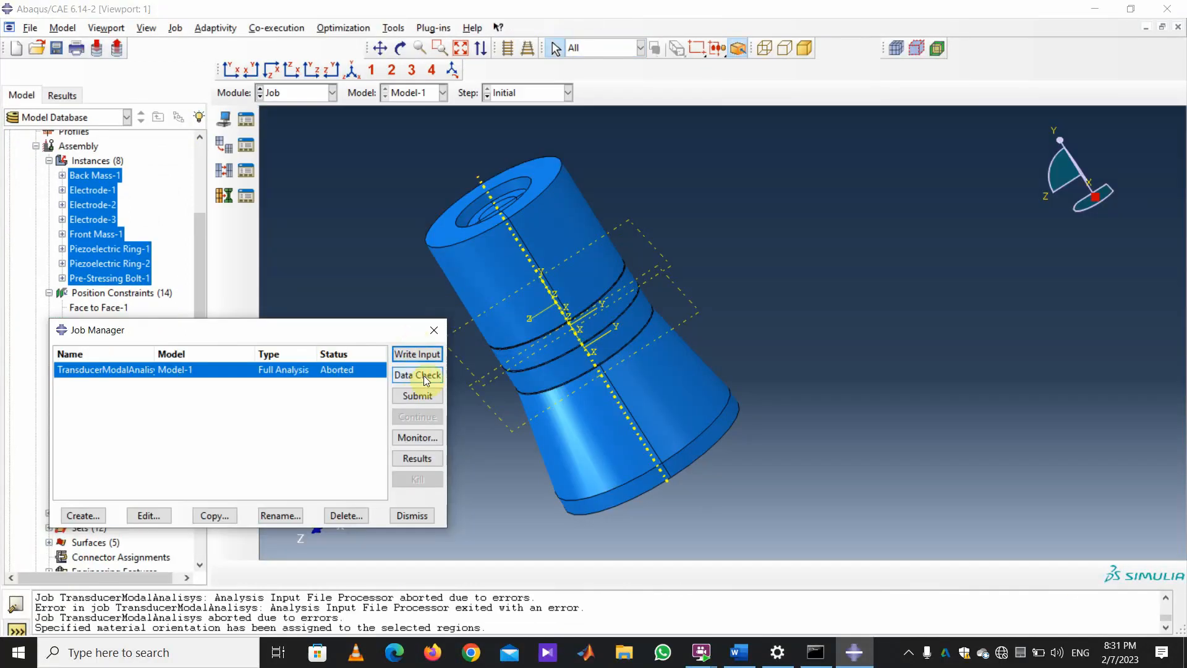
{"action": "left_click", "coordinate": [186, 266]}
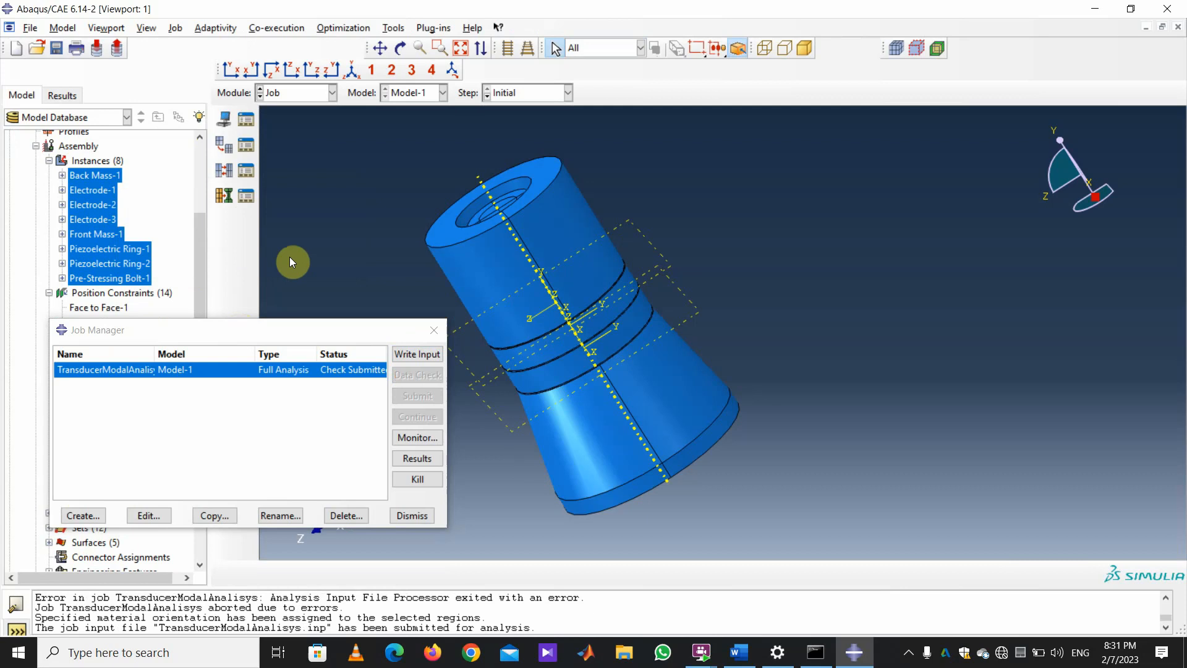
Create Job-38 with default settings and open its modal results.
{"action": "left_click", "coordinate": [74, 517]}
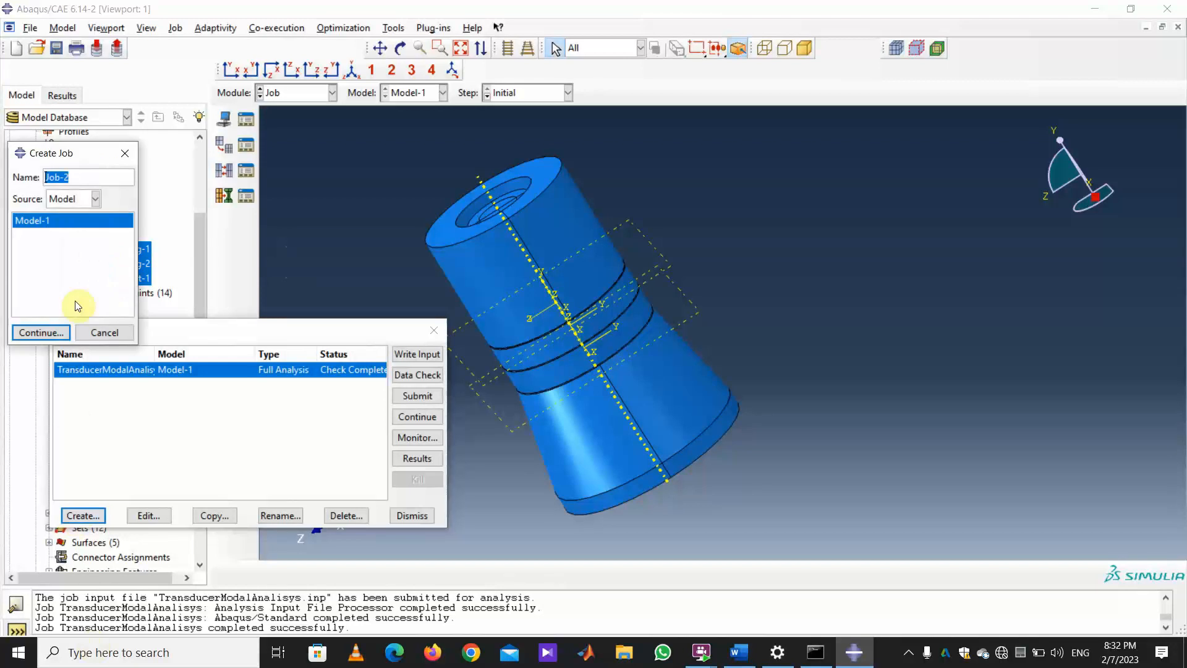
{"action": "type", "text": "Job-38"}
{"action": "left_click", "coordinate": [49, 331]}
{"action": "left_click", "coordinate": [260, 504]}
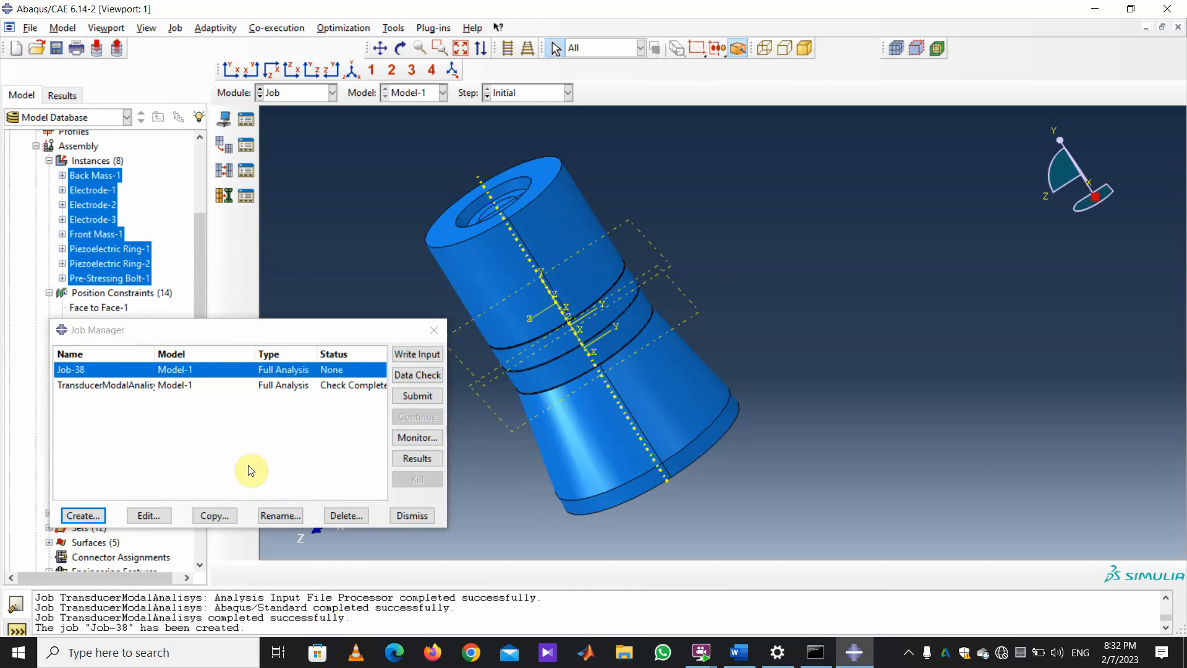
{"action": "left_click", "coordinate": [417, 458]}
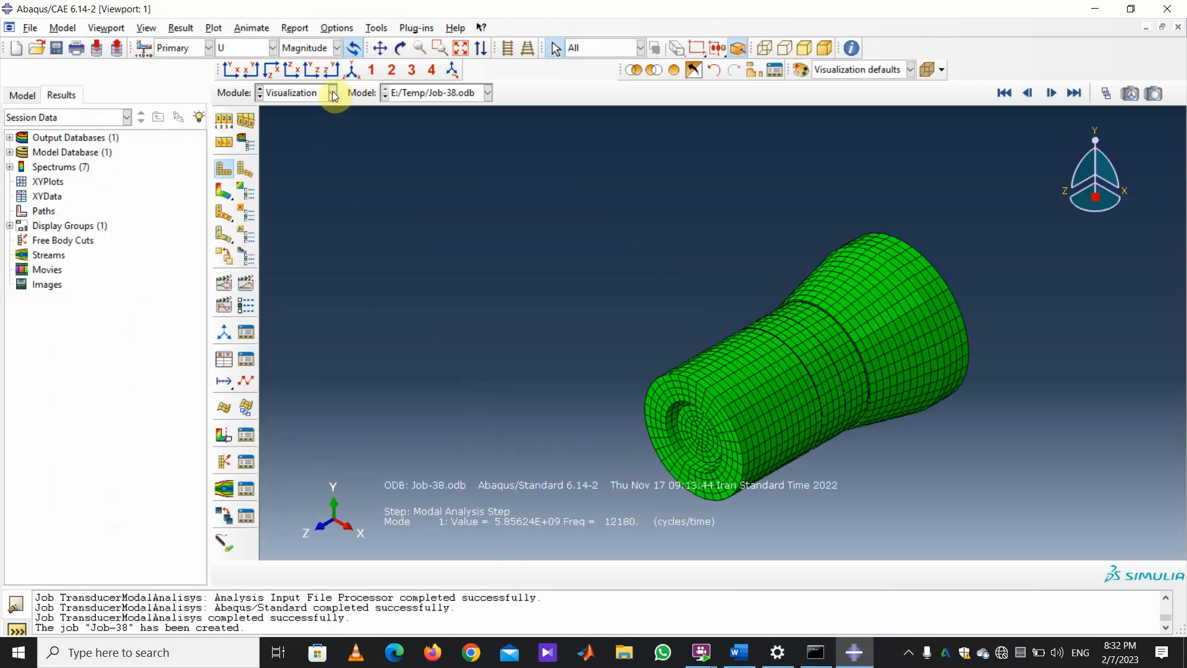
{"action": "left_click", "coordinate": [332, 93]}
{"action": "left_click", "coordinate": [302, 229]}
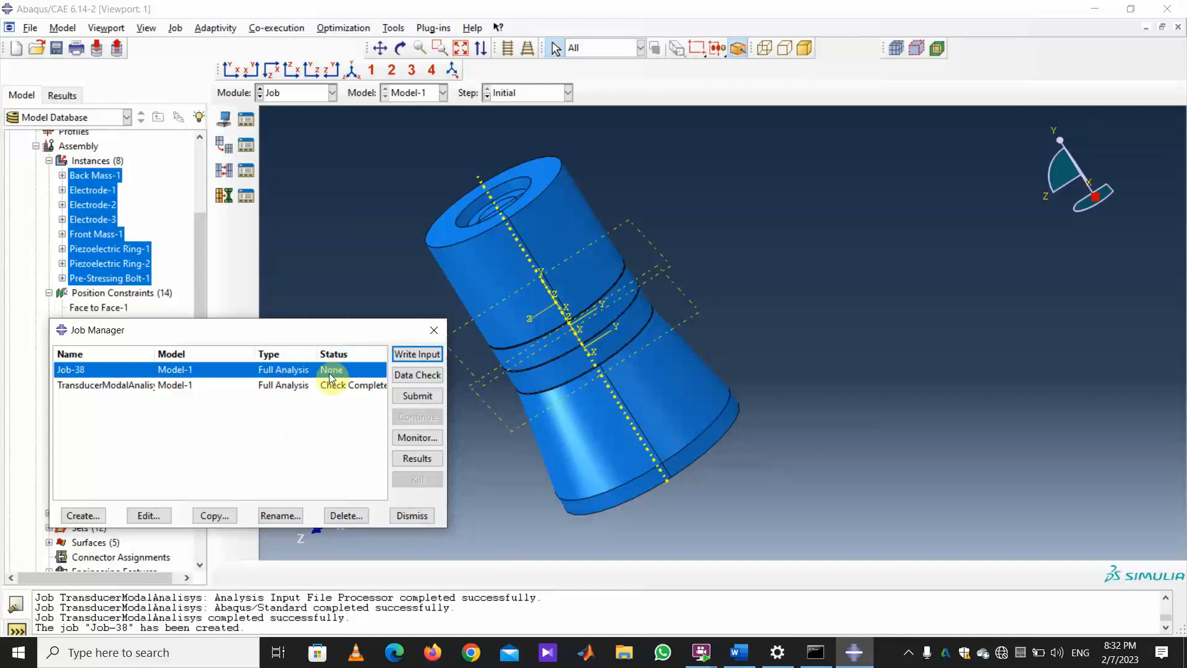
{"action": "left_click", "coordinate": [418, 458]}
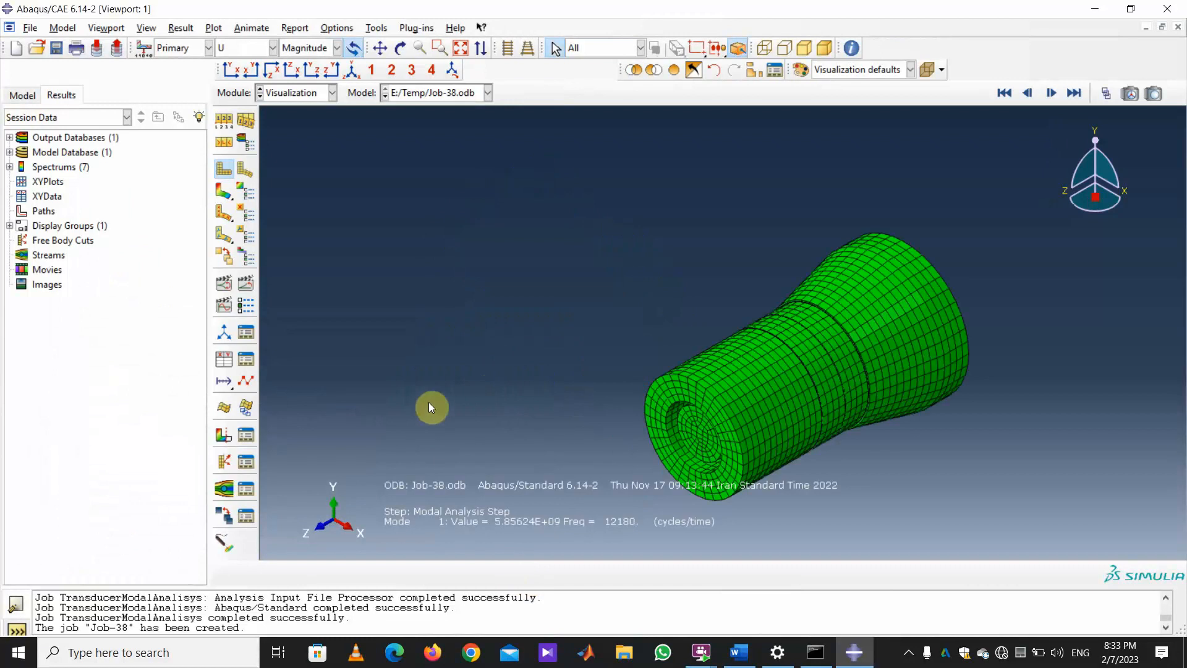
{"action": "scroll", "coordinate": [641, 483], "scroll_direction": "down", "scroll_amount": 2}
{"action": "scroll", "coordinate": [639, 485], "scroll_direction": "down", "scroll_amount": 1}
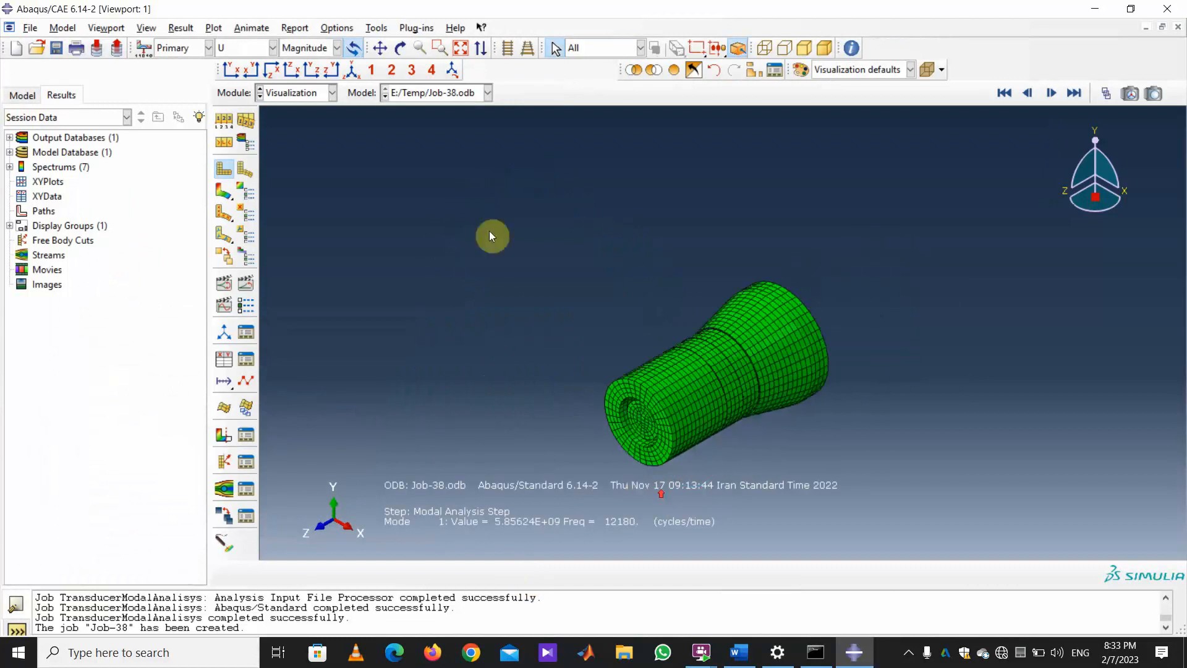
Rotate the model to a side view of the transducer.
{"action": "left_click", "coordinate": [401, 47]}
{"action": "left_click_drag", "start_coordinate": [815, 522], "coordinate": [737, 320]}
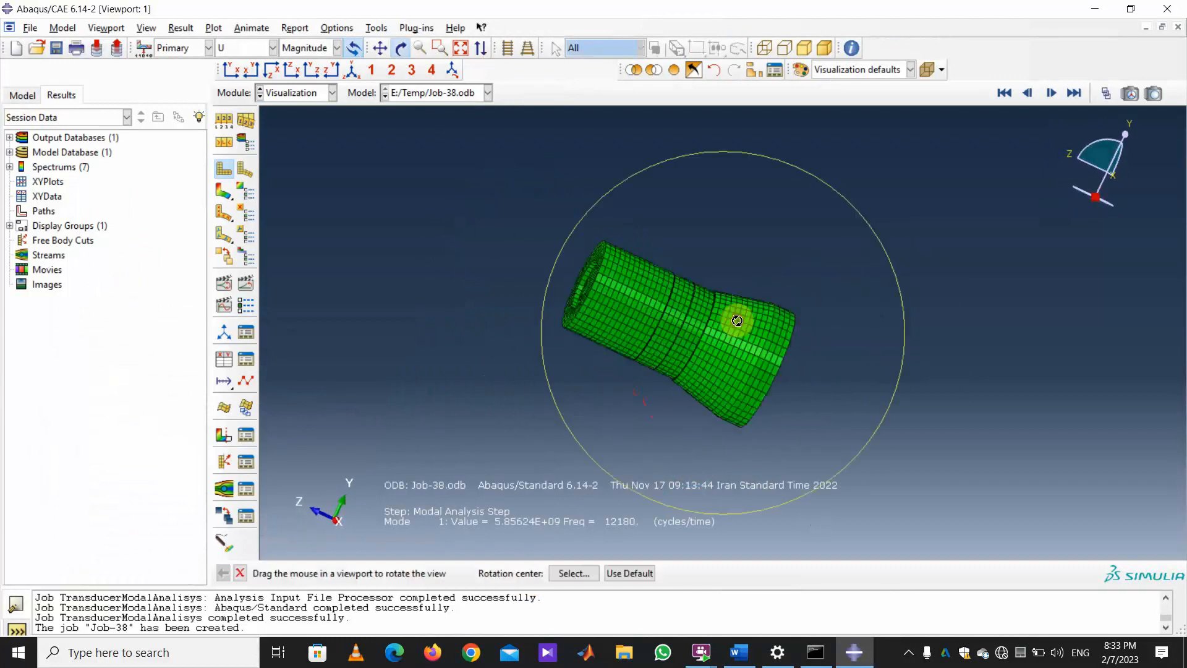
{"action": "left_click", "coordinate": [332, 69]}
{"action": "scroll", "coordinate": [808, 363], "scroll_direction": "down", "scroll_amount": 4}
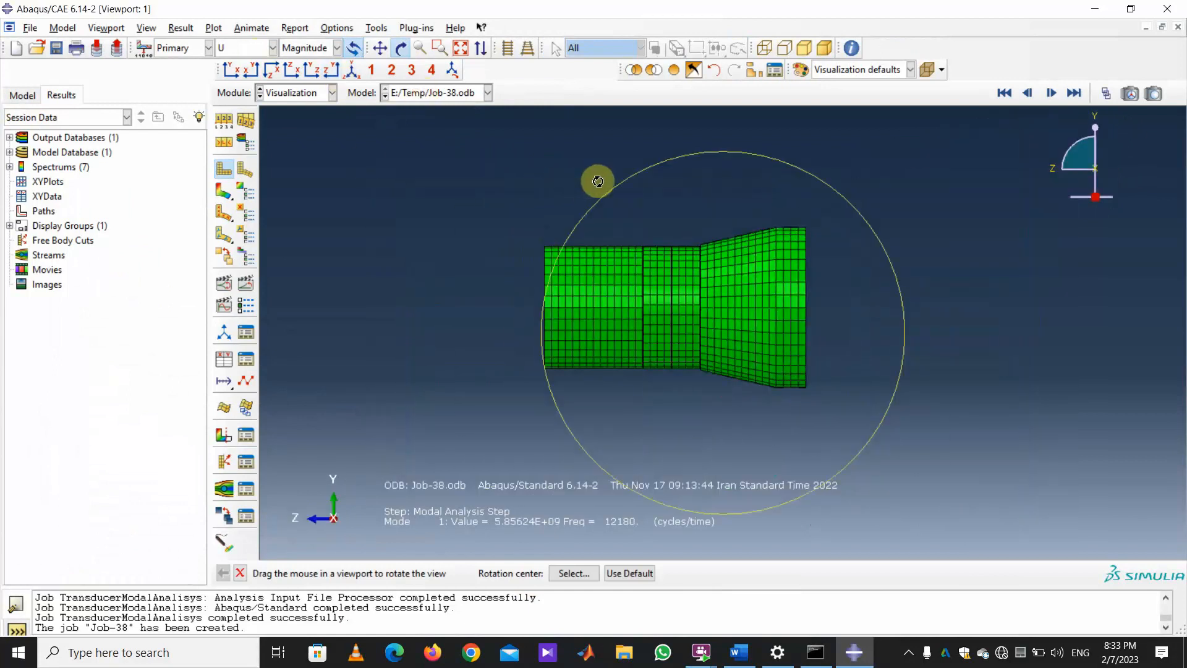
{"action": "left_click_drag", "start_coordinate": [599, 178], "coordinate": [770, 226]}
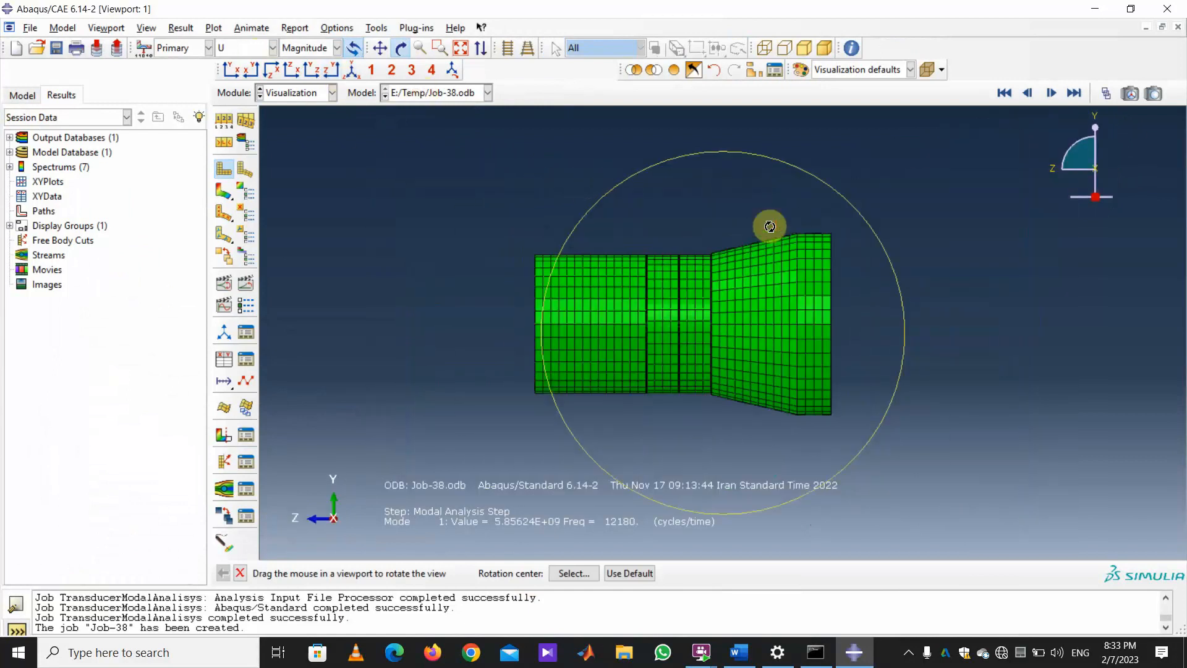
Switch to parallel projection and slice the model with the X-plane view cut.
{"action": "left_click", "coordinate": [181, 28]}
{"action": "left_click", "coordinate": [147, 28]}
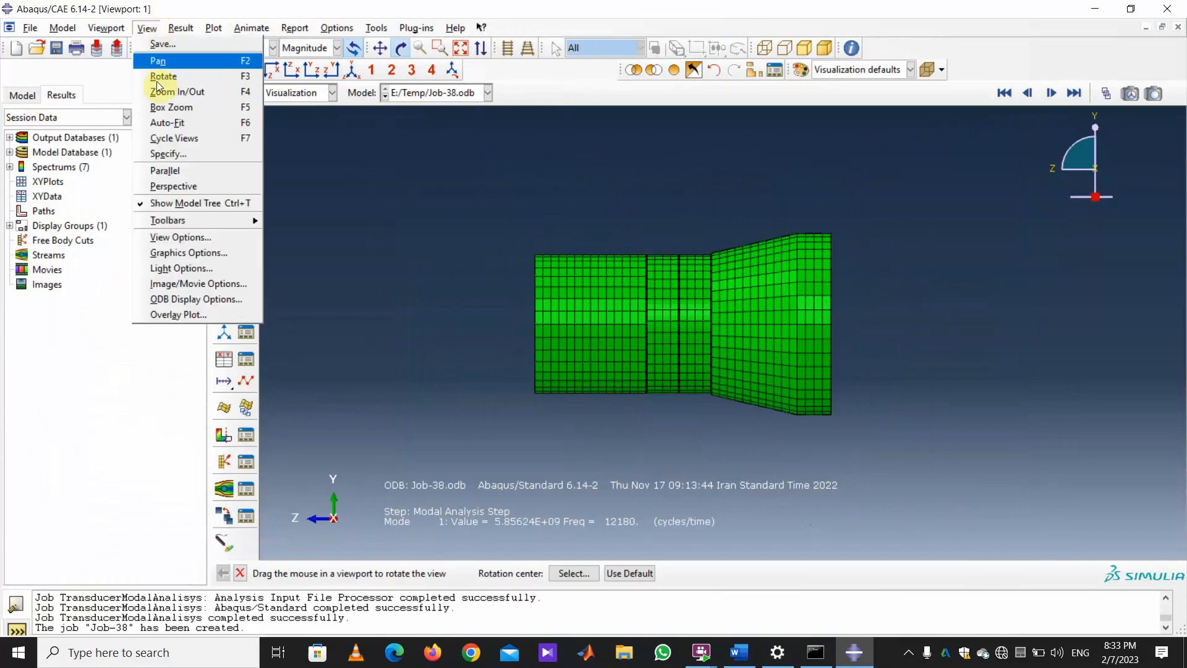
{"action": "left_click", "coordinate": [175, 172]}
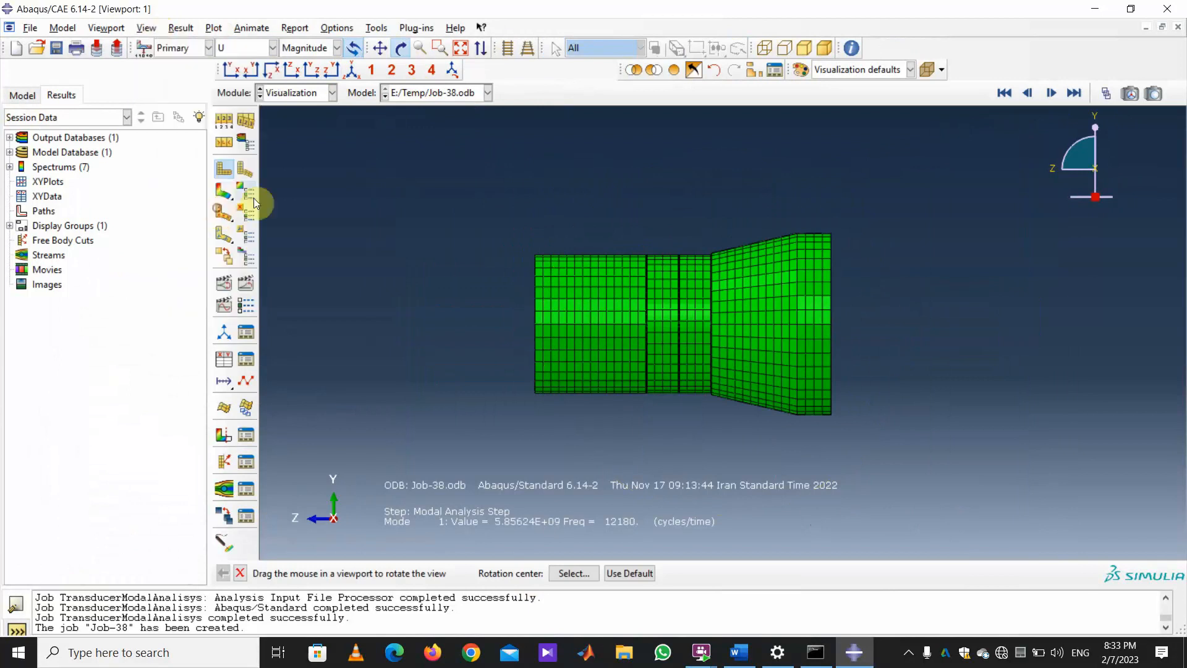
{"action": "left_click", "coordinate": [224, 436]}
Plot U Magnitude contours on the deformed cut model and open the frame selector.
{"action": "left_click", "coordinate": [246, 436]}
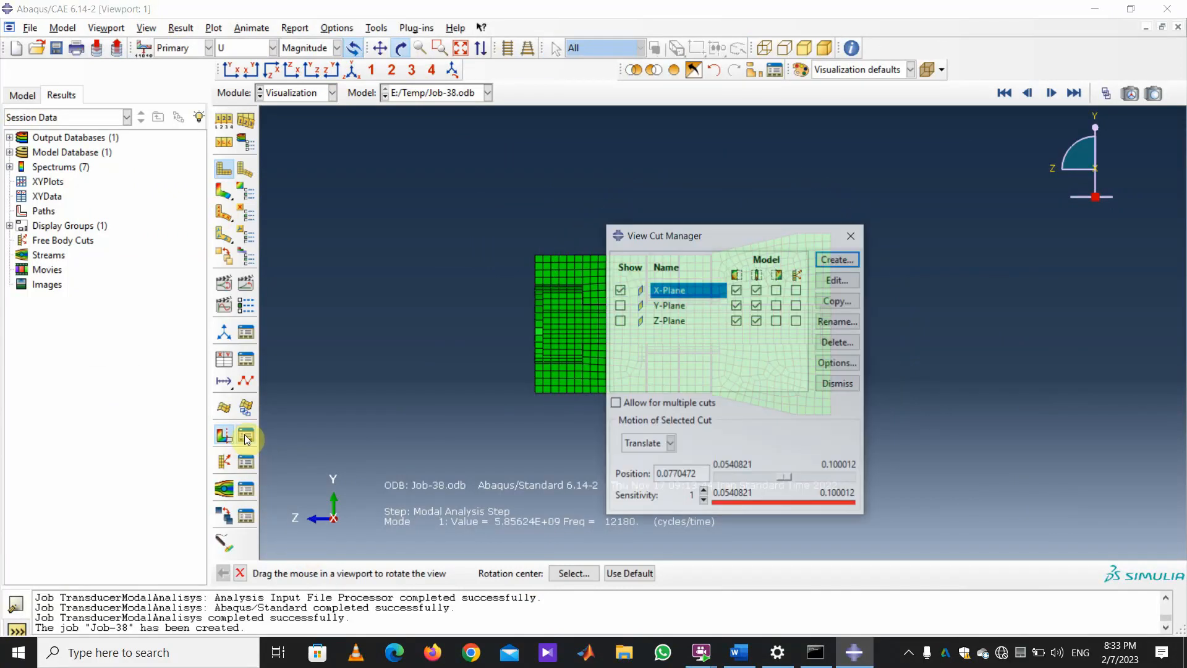
{"action": "left_click_drag", "start_coordinate": [702, 234], "coordinate": [178, 219]}
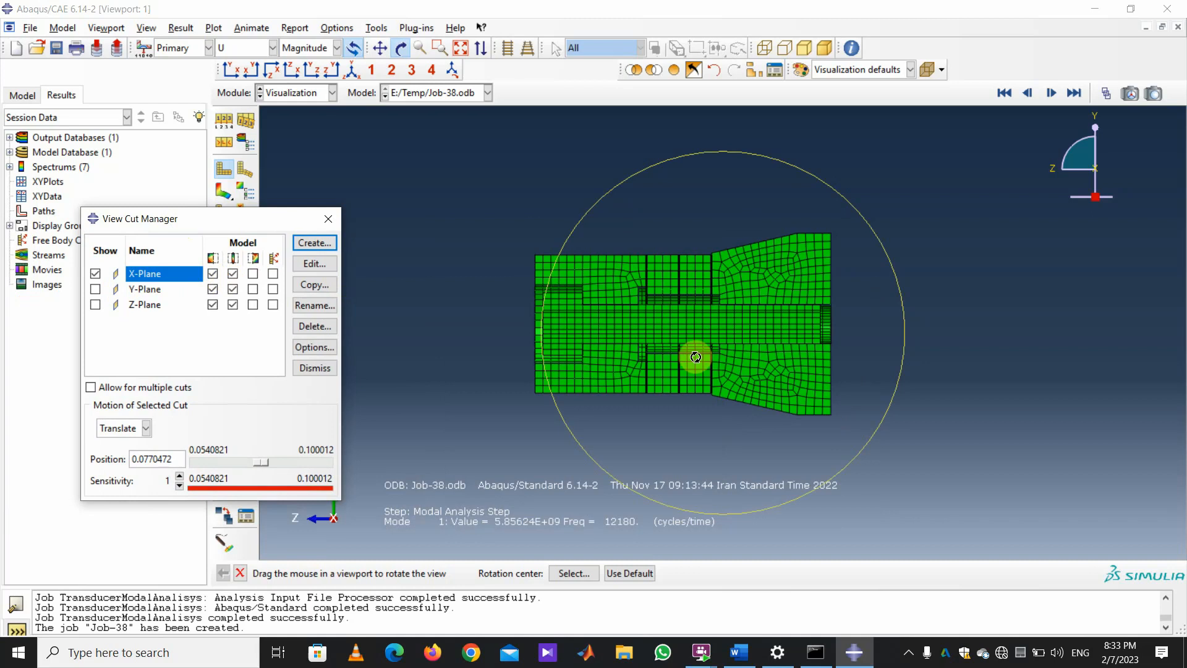
{"action": "left_click_drag", "start_coordinate": [282, 226], "coordinate": [272, 441]}
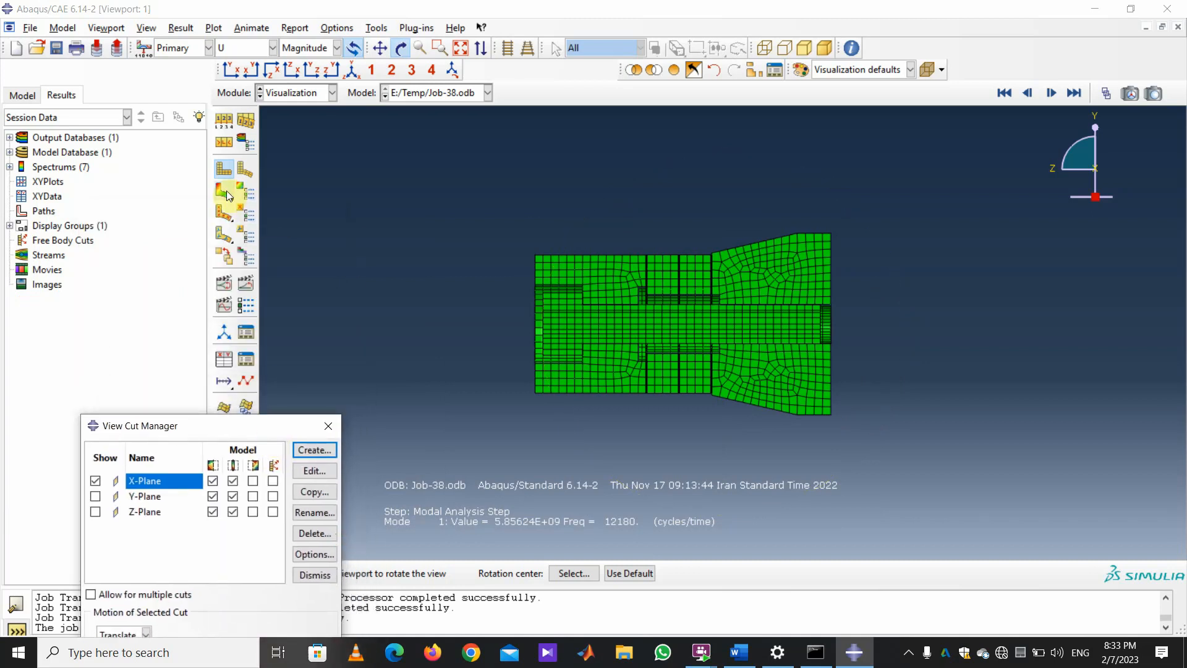
{"action": "left_click", "coordinate": [227, 191]}
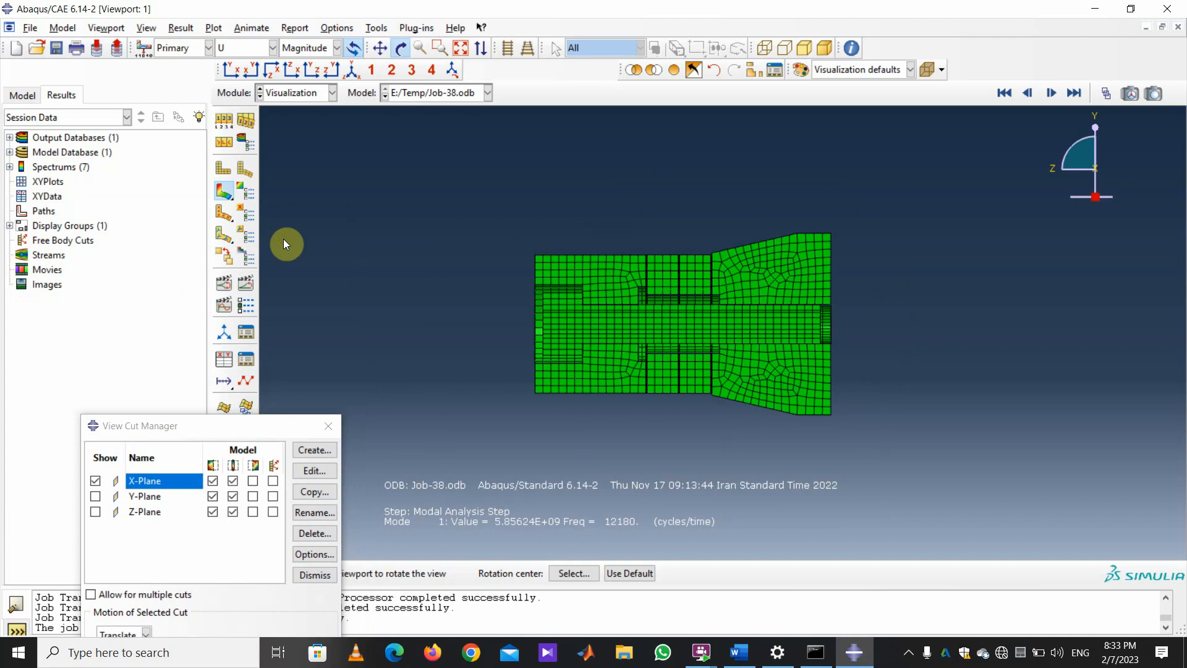
{"action": "left_click", "coordinate": [1108, 94]}
{"action": "left_click_drag", "start_coordinate": [397, 501], "coordinate": [741, 473]}
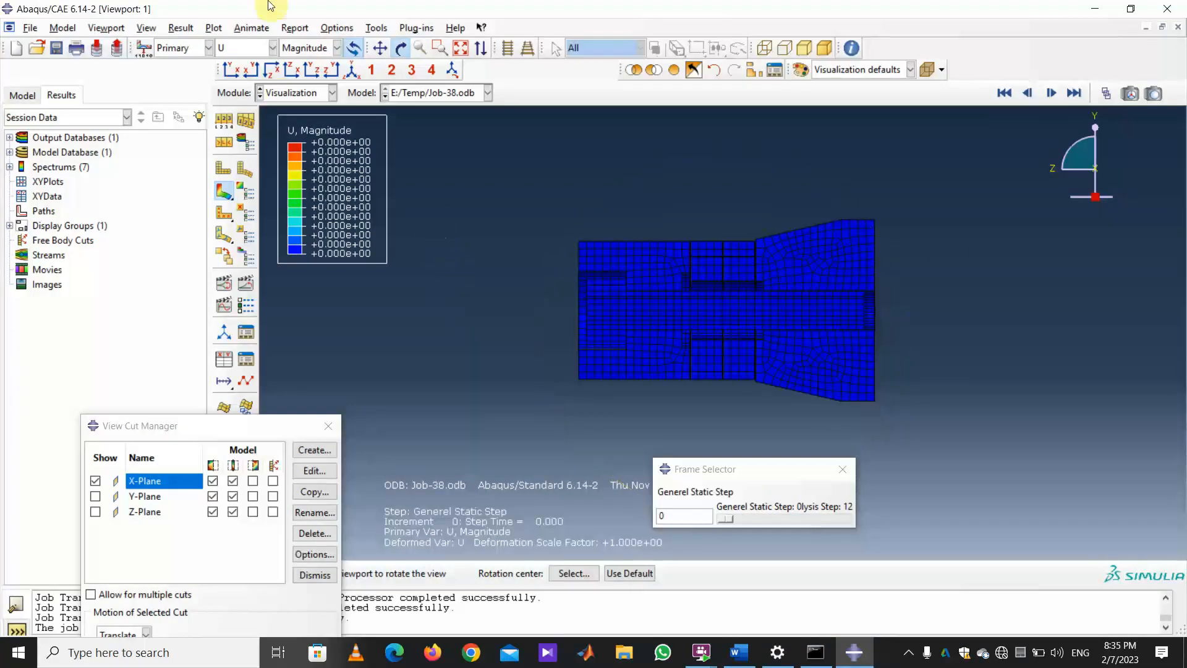
Switch the contour variable from displacement to stress S, then to equivalent plastic strain PEEQ.
{"action": "left_click", "coordinate": [272, 47]}
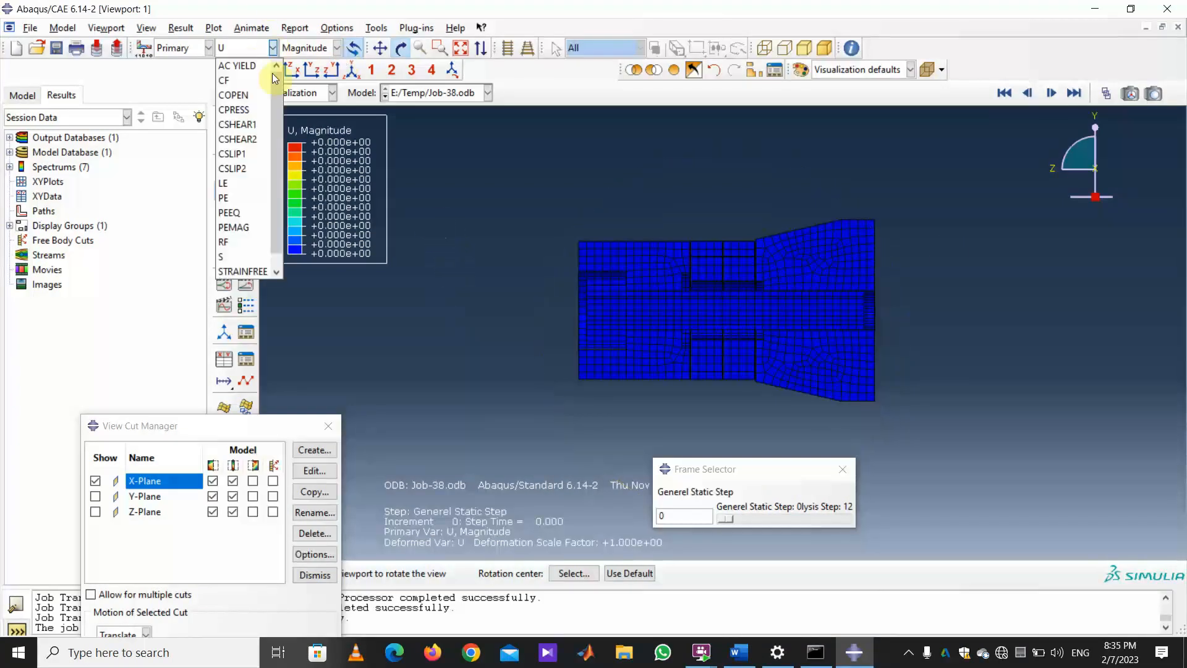
{"action": "left_click", "coordinate": [238, 256]}
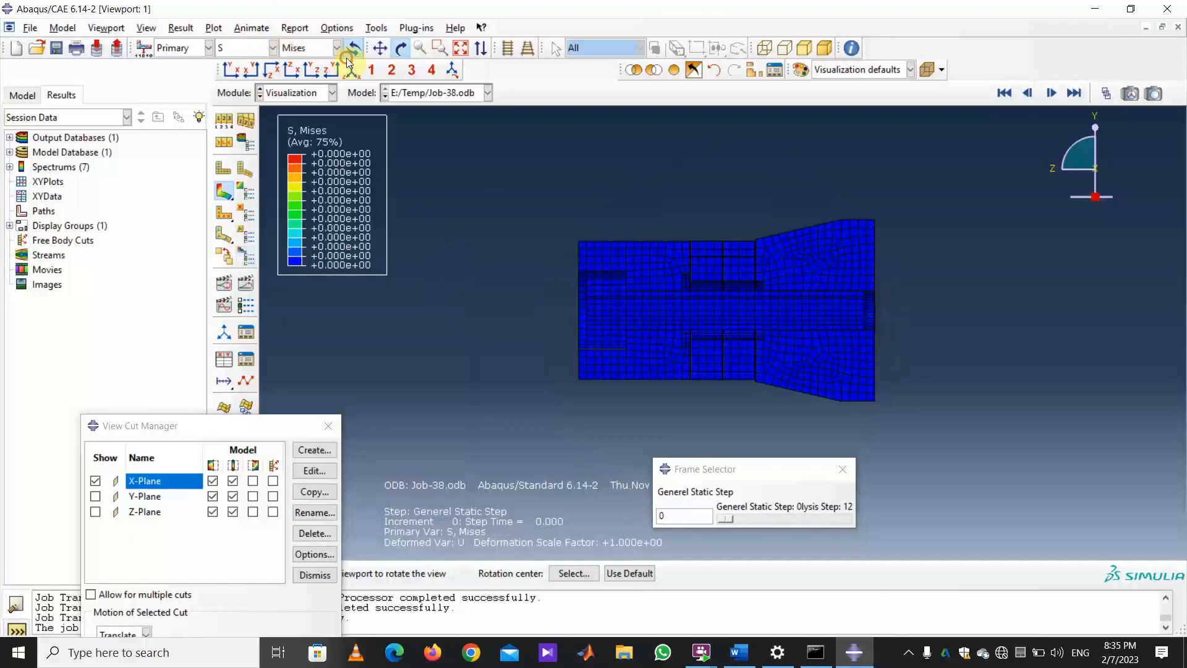
{"action": "left_click", "coordinate": [272, 48]}
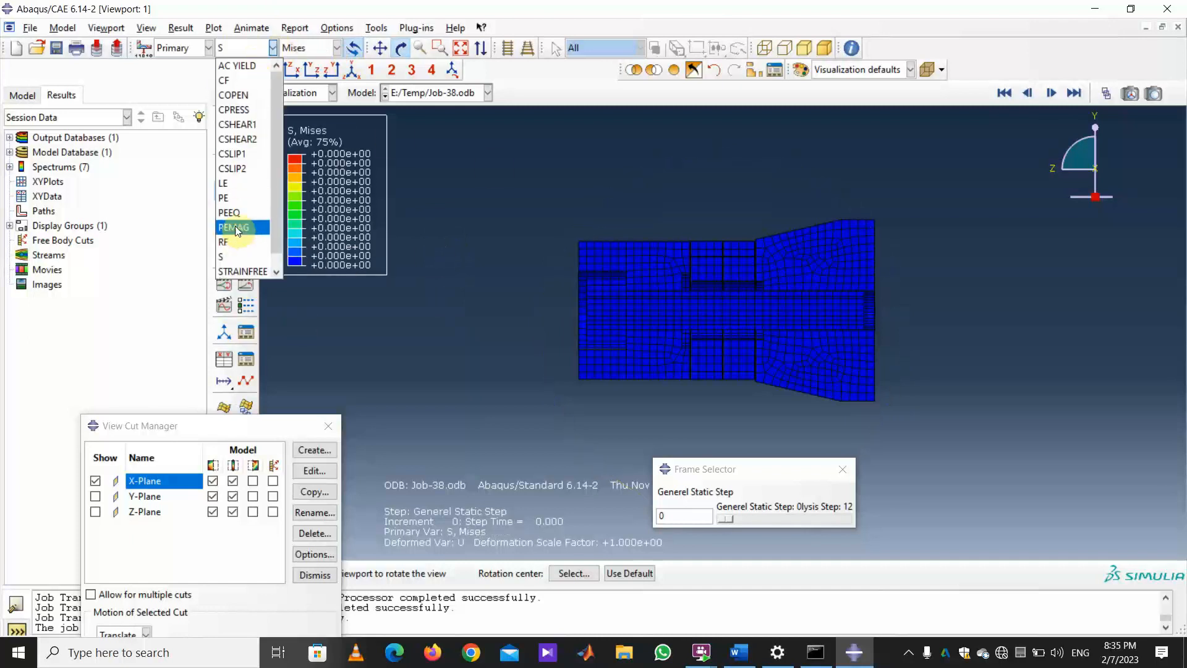
{"action": "left_click", "coordinate": [242, 214]}
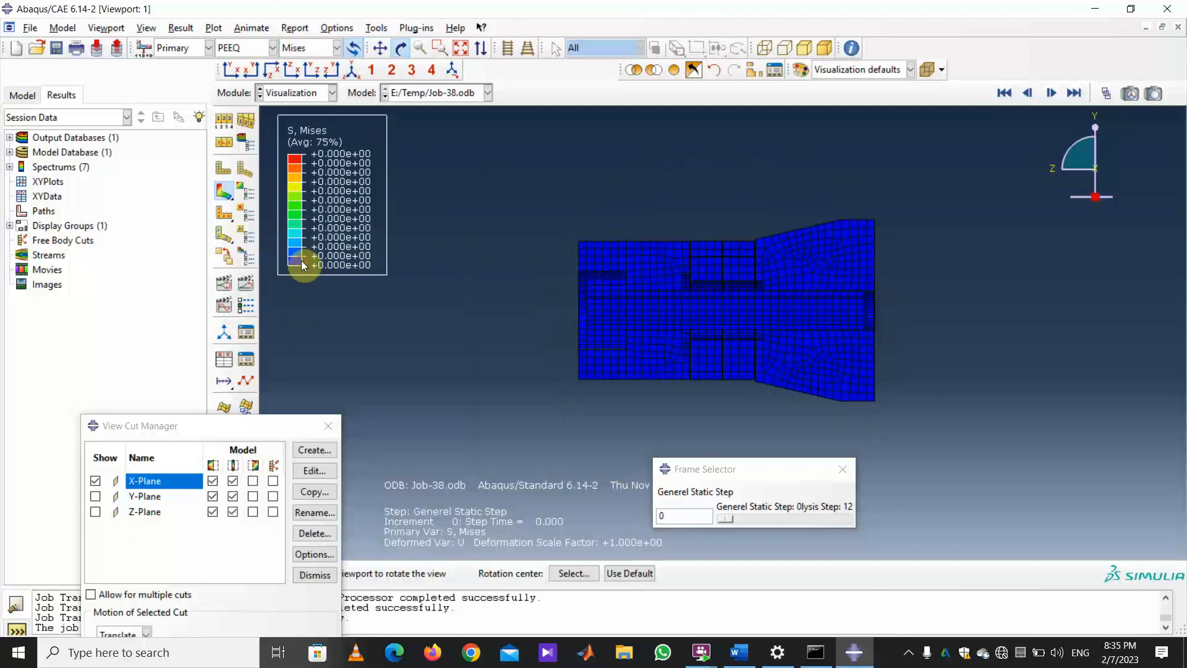
Rotate the cut transducer, advance one result frame, and plot S (von Mises) stress again.
{"action": "left_click_drag", "start_coordinate": [775, 277], "coordinate": [1009, 357]}
{"action": "scroll", "coordinate": [1010, 357], "scroll_direction": "up", "scroll_amount": 3}
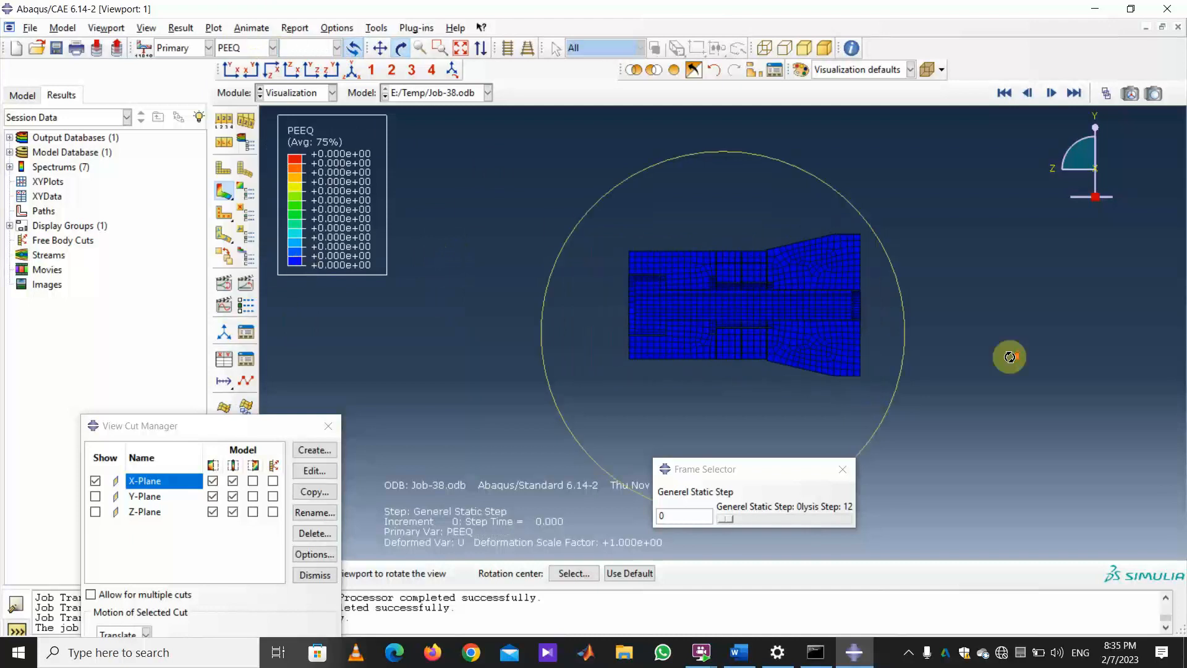
{"action": "scroll", "coordinate": [1010, 357], "scroll_direction": "down", "scroll_amount": 8}
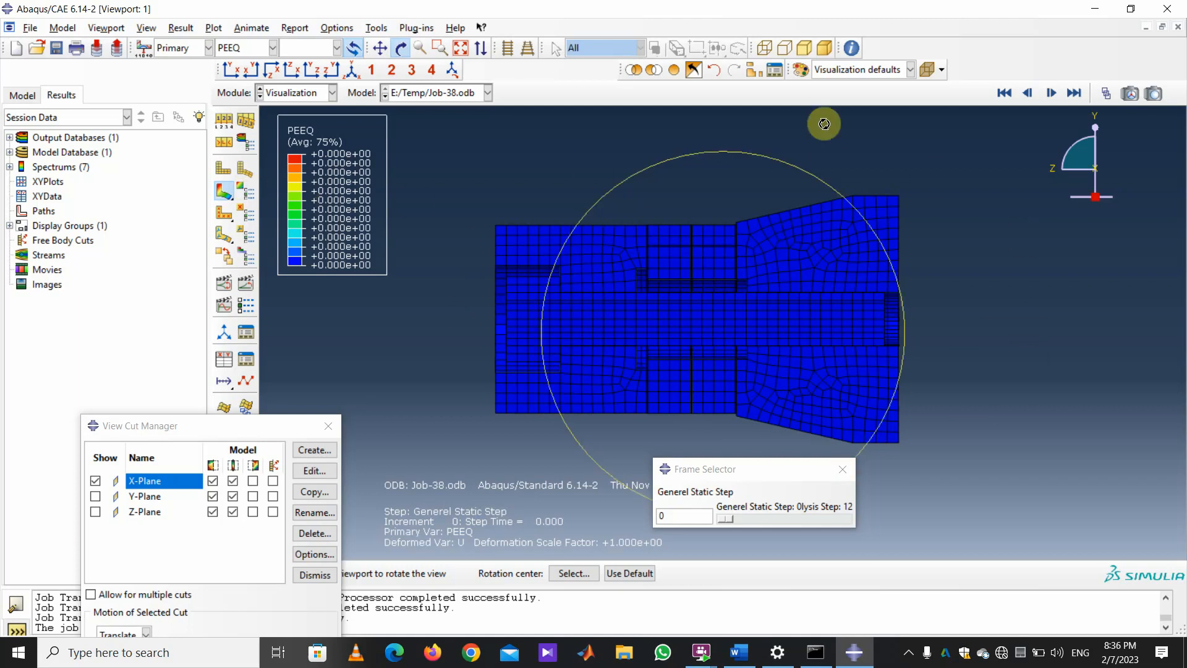
{"action": "left_click", "coordinate": [1051, 93]}
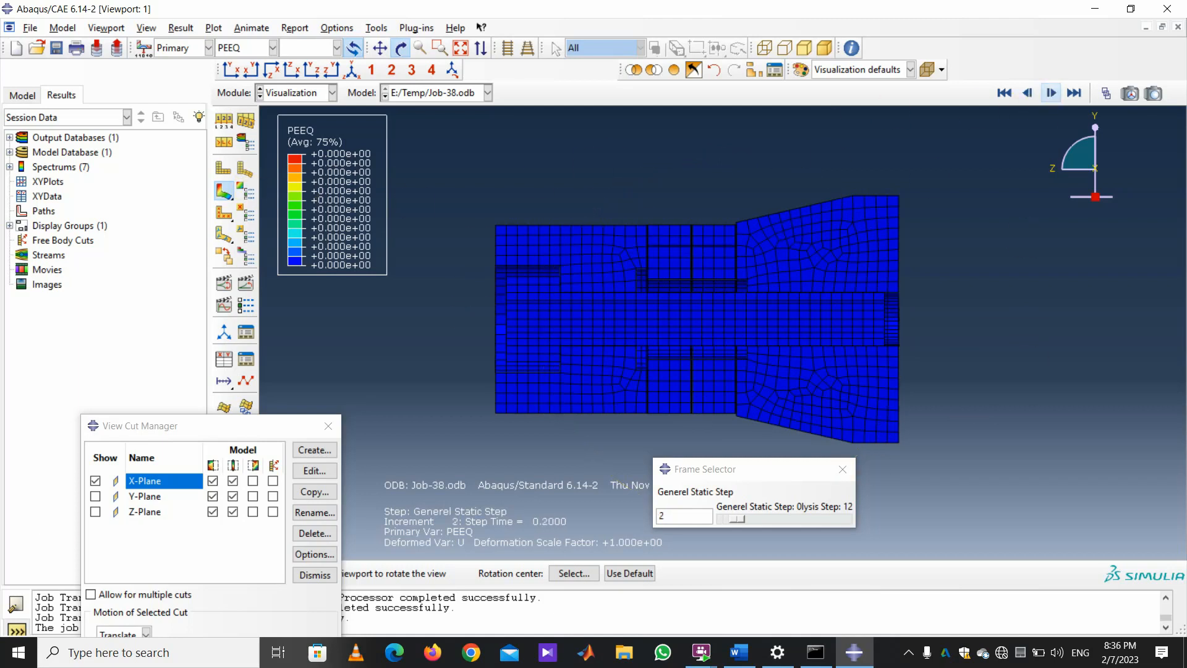
{"action": "left_click", "coordinate": [273, 47]}
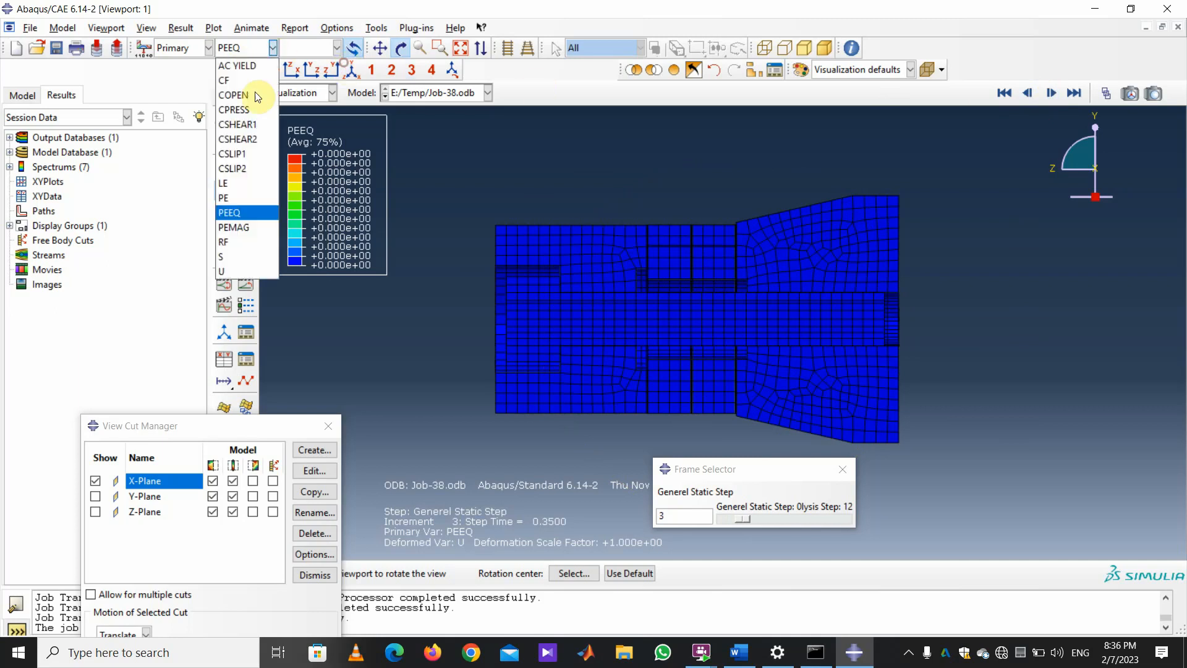
{"action": "left_click", "coordinate": [296, 320]}
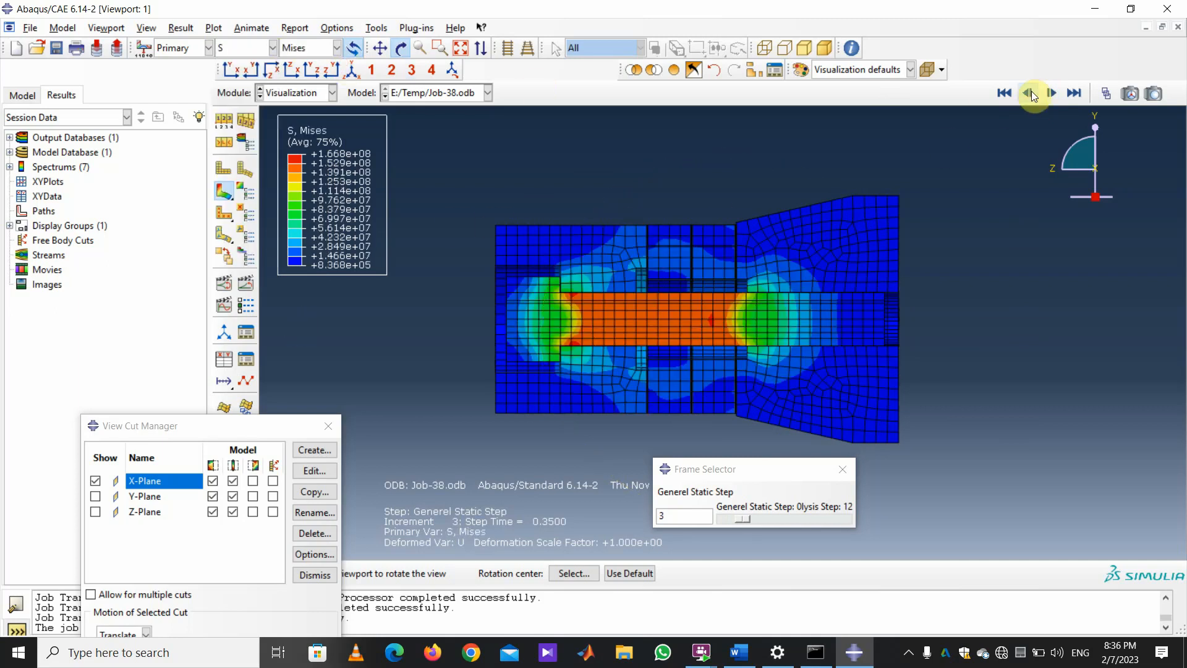
Advance the von Mises frames to increment 6, then step back to increment 1 (step time 0.1).
{"action": "left_click", "coordinate": [1051, 92]}
{"action": "left_click", "coordinate": [1051, 93]}
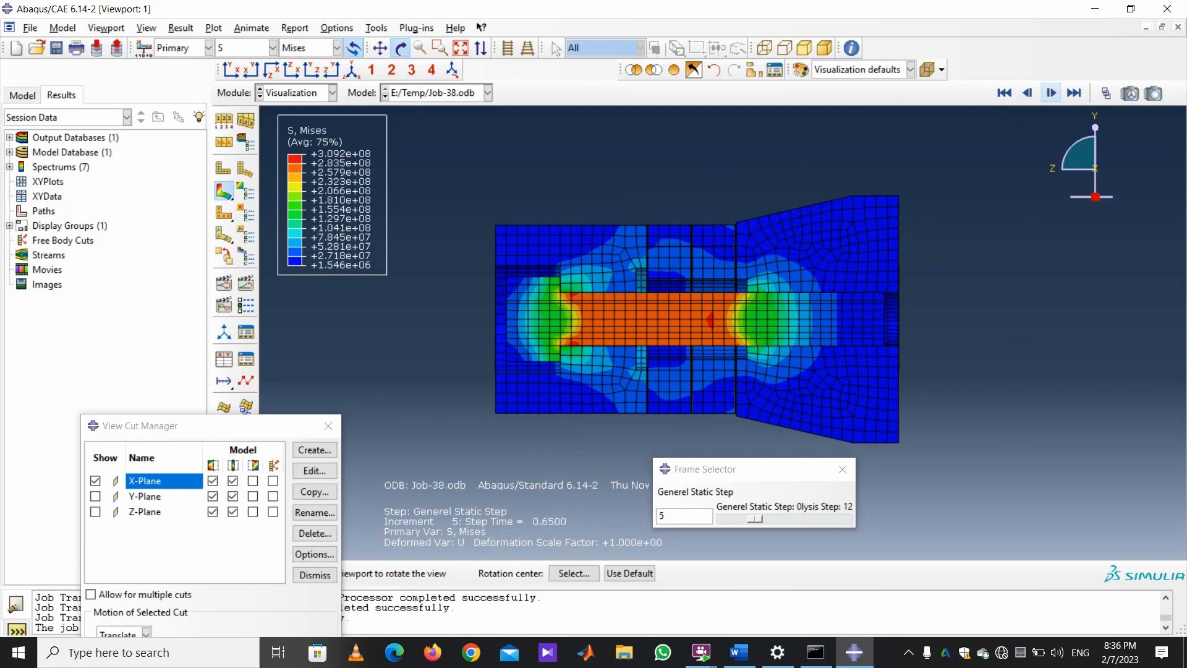
{"action": "left_click", "coordinate": [1051, 92]}
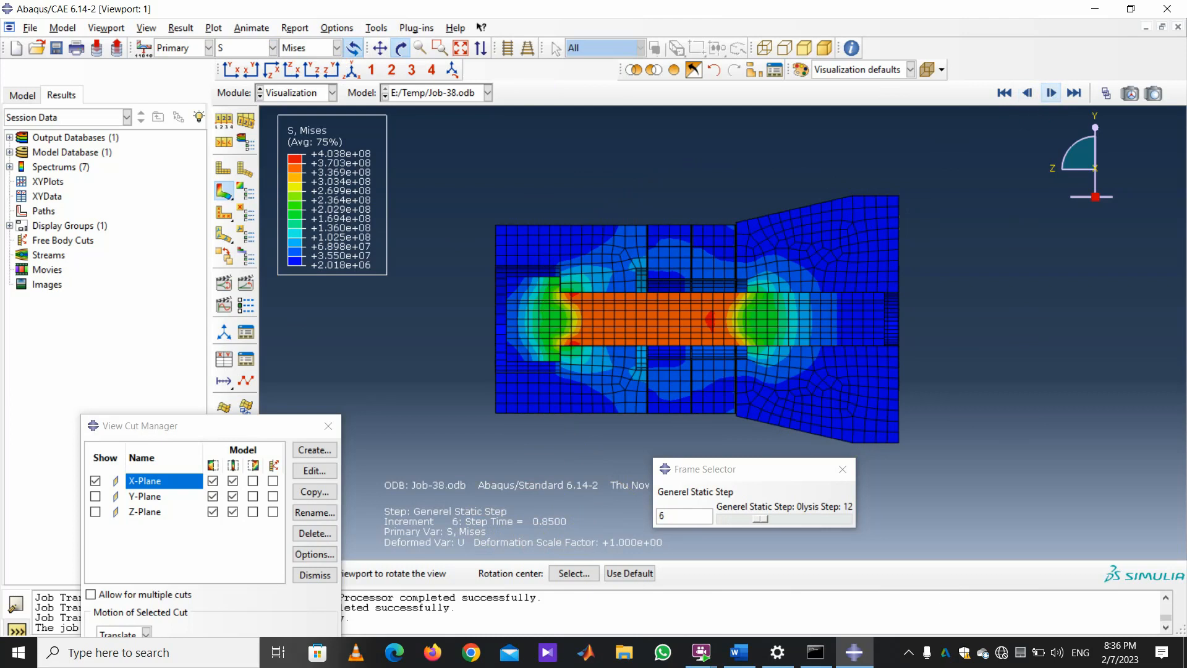
{"action": "left_click", "coordinate": [1051, 93]}
{"action": "left_click", "coordinate": [1027, 92]}
{"action": "left_click", "coordinate": [1027, 93]}
{"action": "left_click", "coordinate": [1028, 92]}
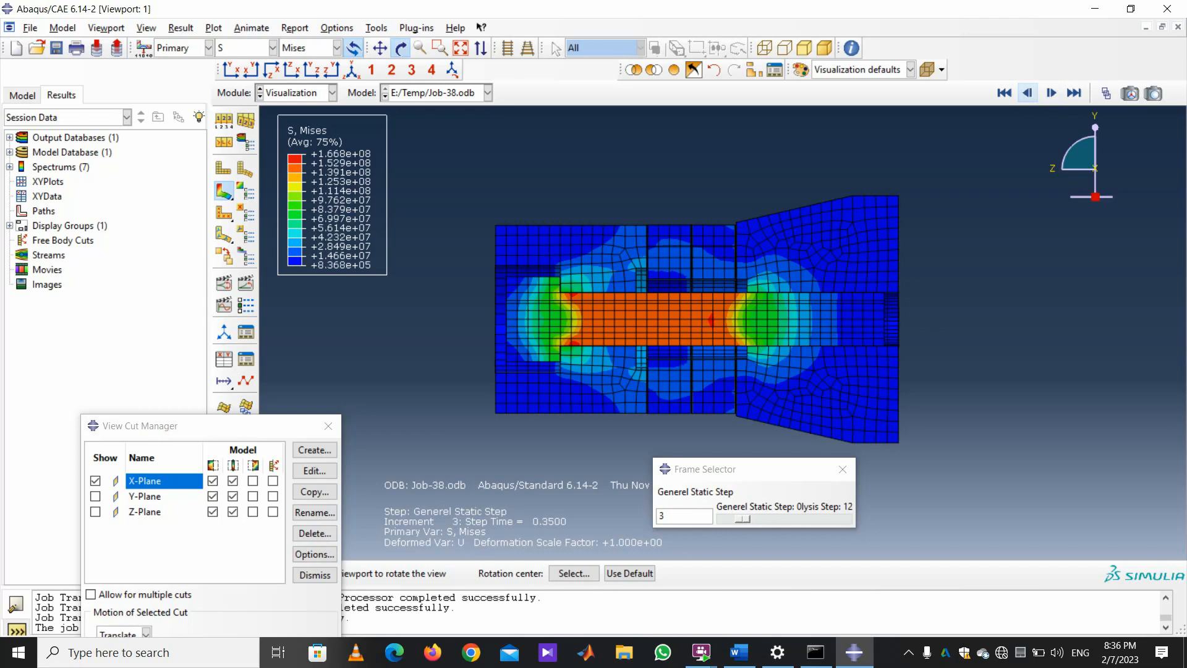
{"action": "left_click", "coordinate": [1028, 93]}
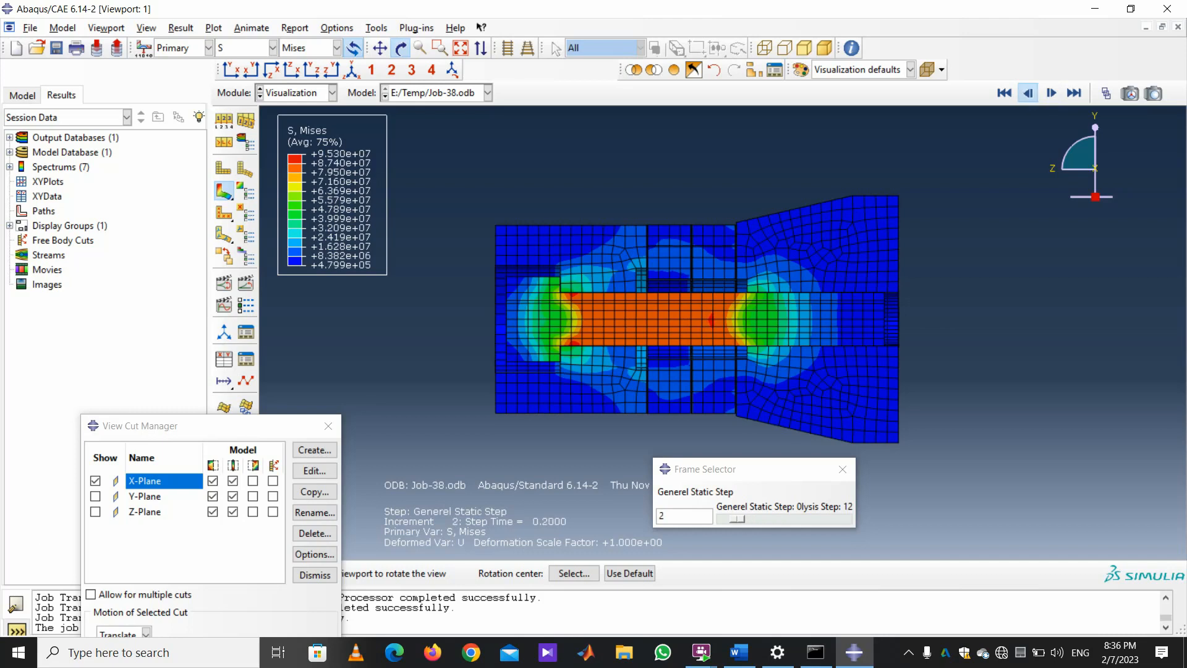
{"action": "left_click", "coordinate": [1028, 92]}
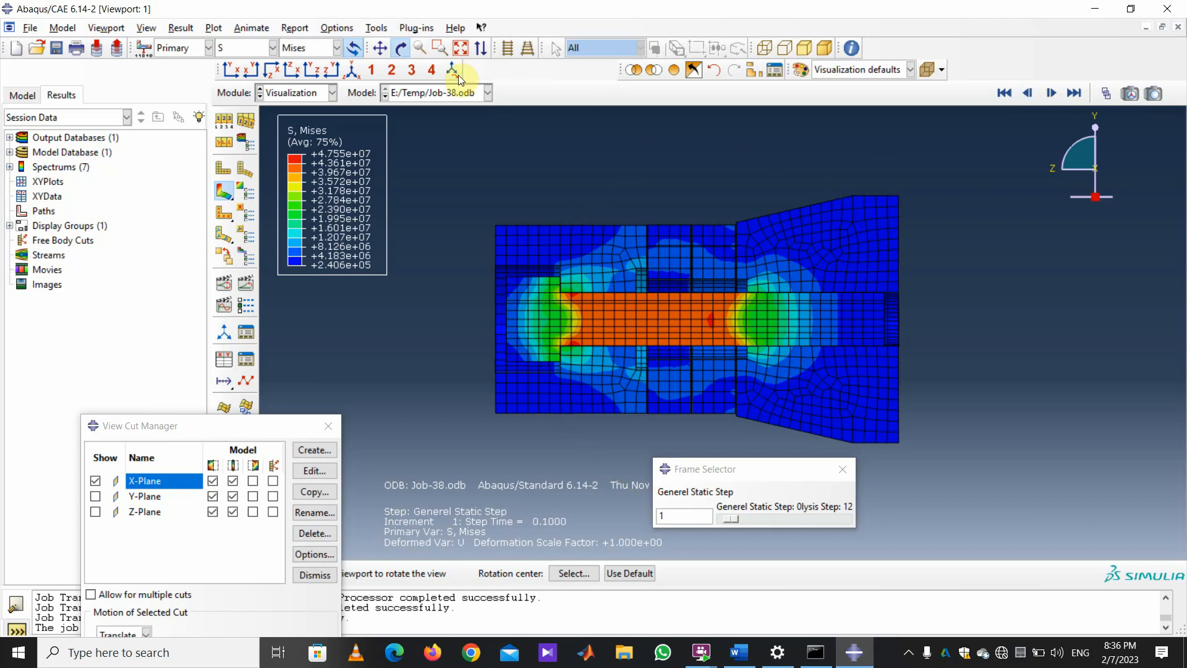
In Common Plot Options, set a uniform deformation scale factor of 100 and apply it.
{"action": "left_click", "coordinate": [226, 127]}
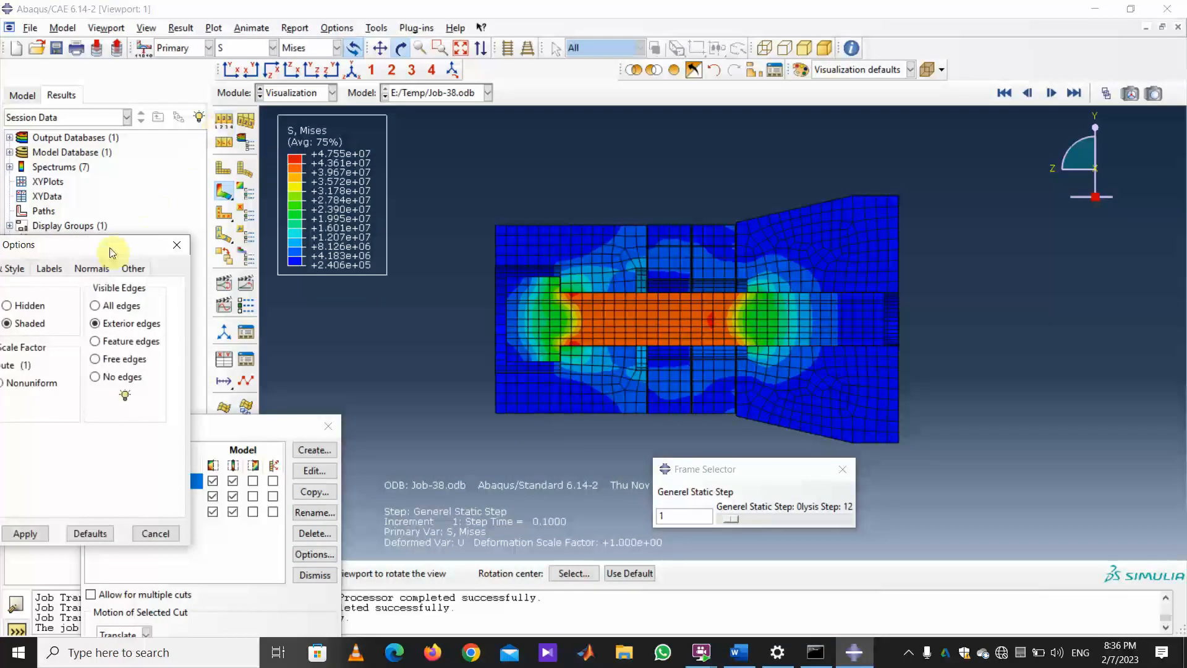
{"action": "left_click_drag", "start_coordinate": [110, 252], "coordinate": [214, 169]}
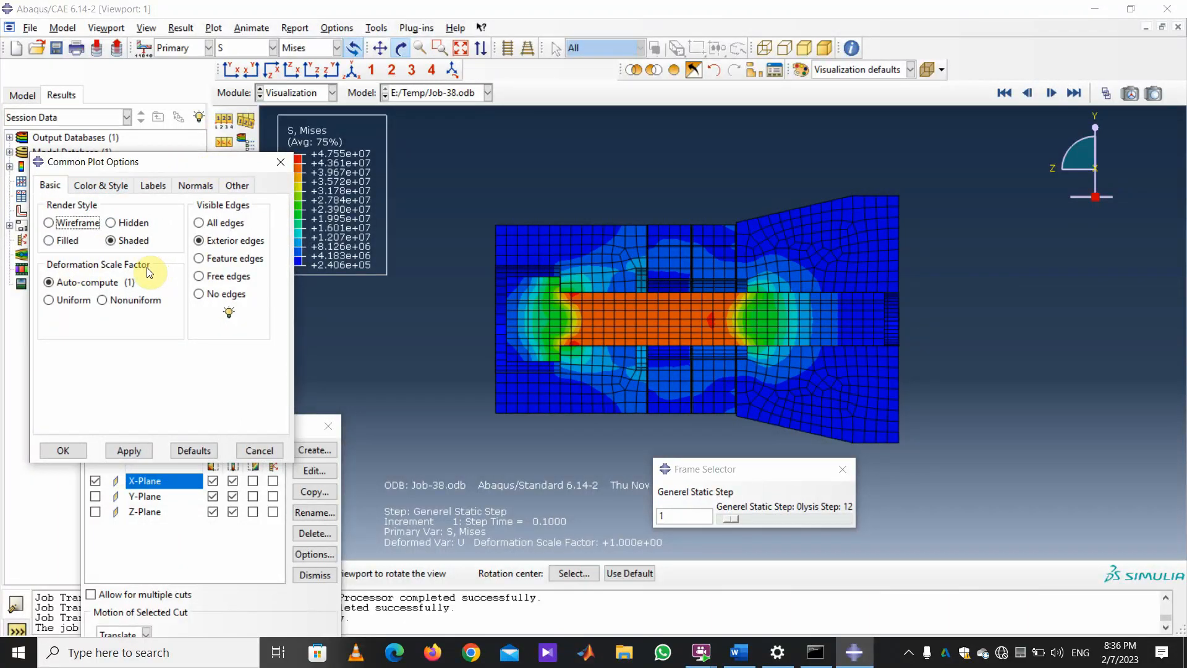
{"action": "left_click", "coordinate": [51, 300]}
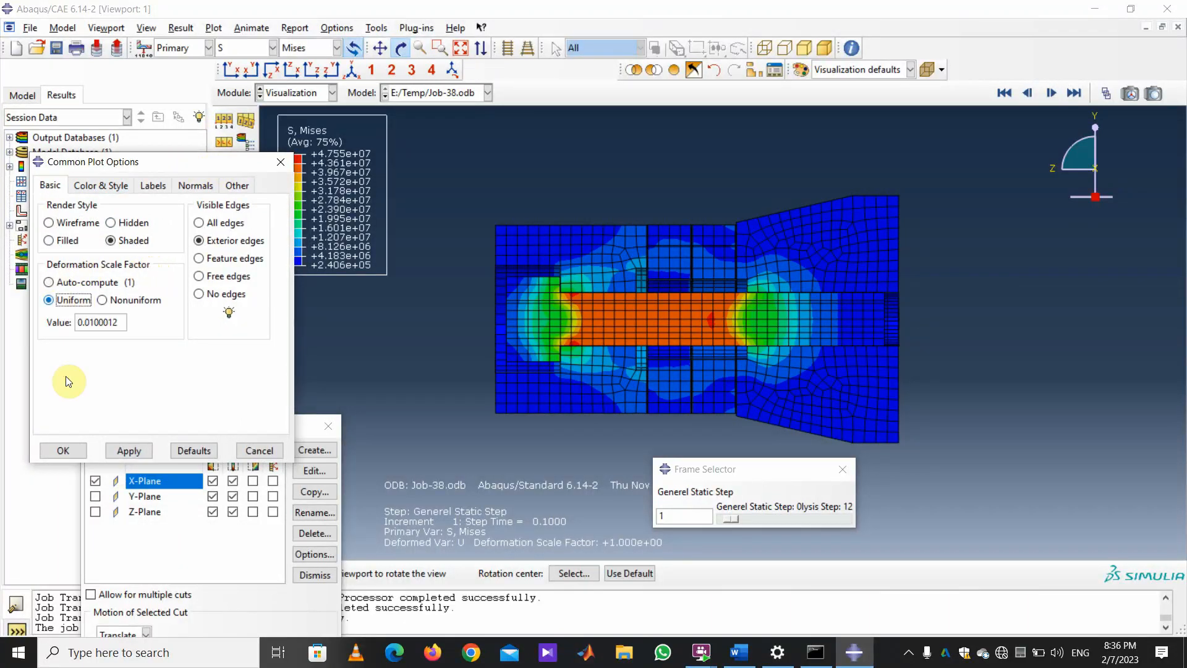
{"action": "left_click", "coordinate": [117, 323]}
{"action": "left_click_drag", "start_coordinate": [118, 322], "coordinate": [73, 321]}
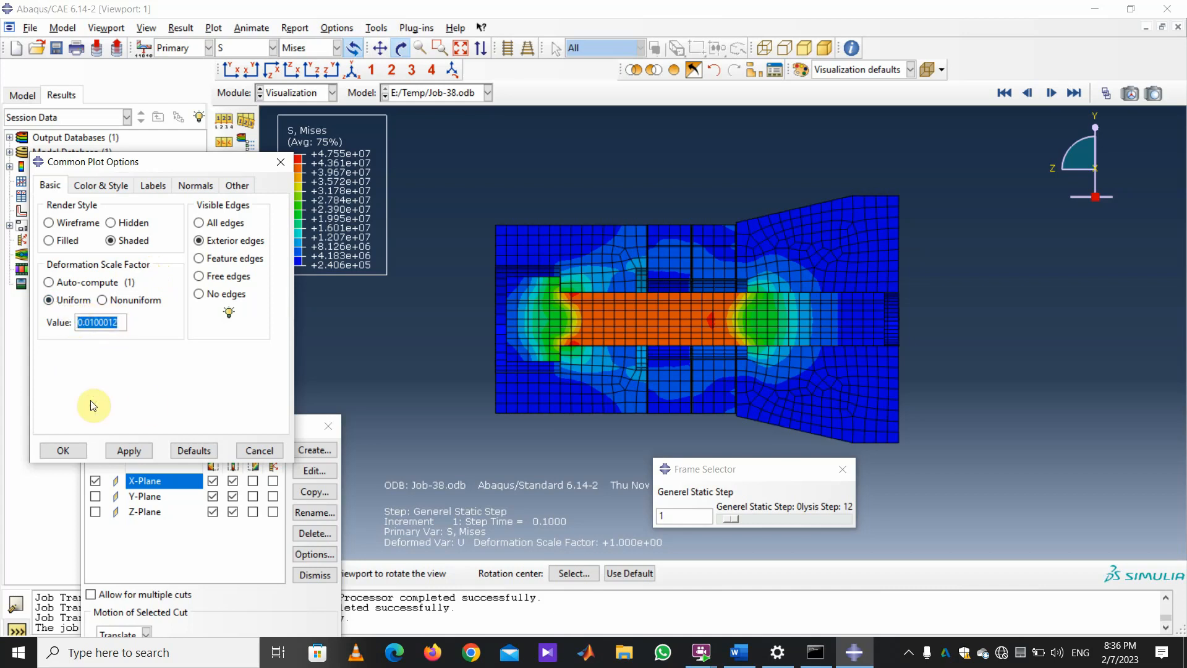
{"action": "type", "text": "100"}
{"action": "left_click", "coordinate": [130, 450]}
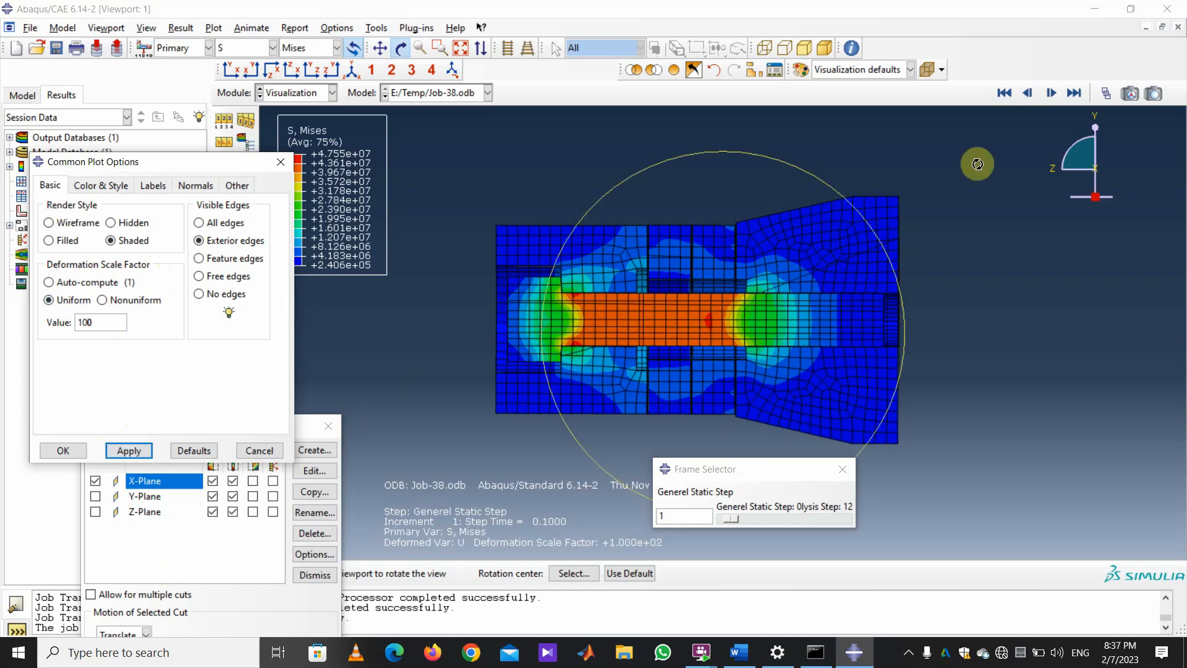
Animate the static frames, dismiss the warning, step back to increment 1, then forward to increment 4.
{"action": "left_click", "coordinate": [1058, 92]}
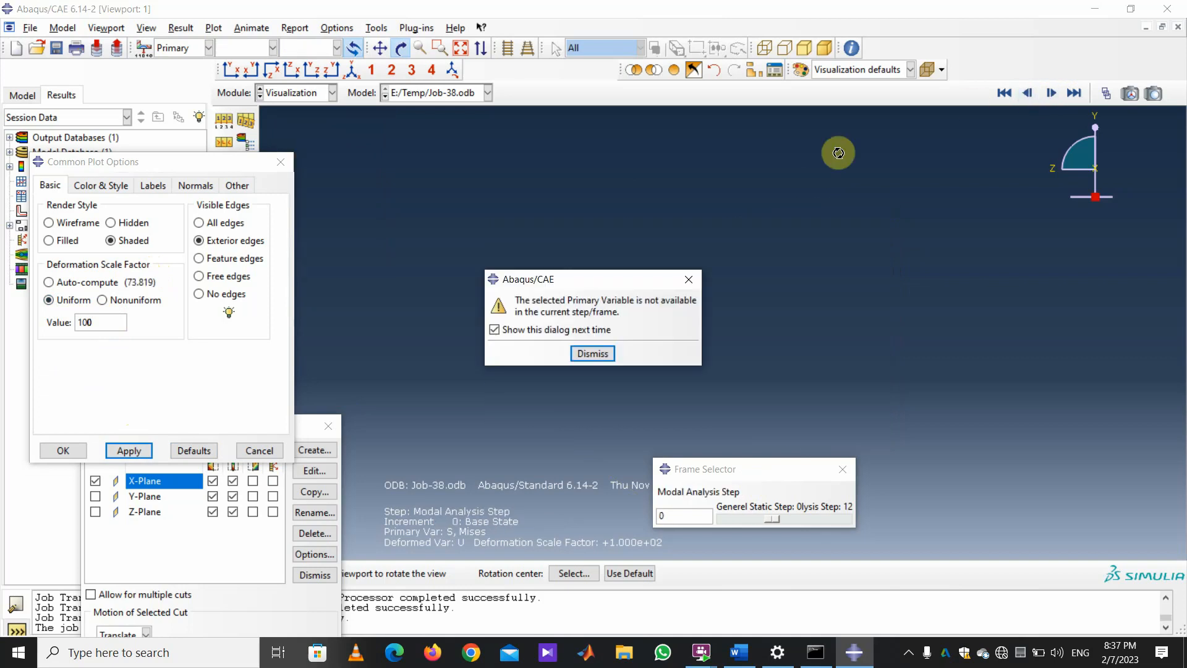
{"action": "left_click", "coordinate": [592, 353]}
{"action": "left_click", "coordinate": [1029, 93]}
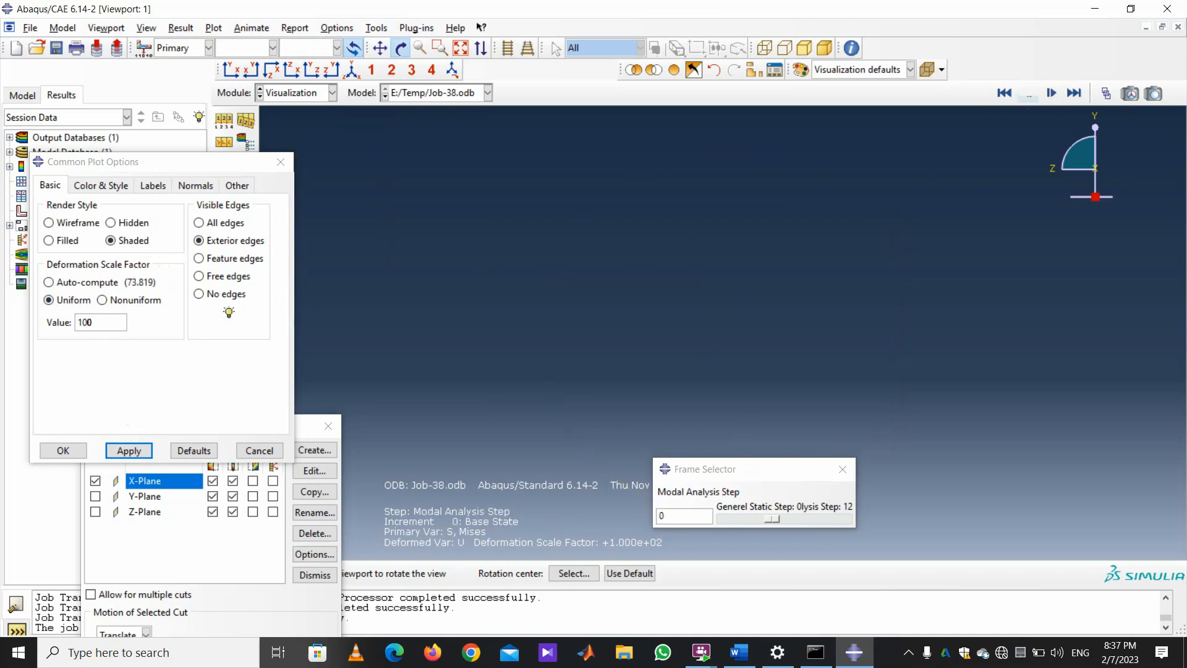
{"action": "left_click", "coordinate": [1029, 93]}
{"action": "left_click", "coordinate": [1029, 92]}
{"action": "left_click", "coordinate": [1028, 93]}
{"action": "left_click", "coordinate": [1029, 93]}
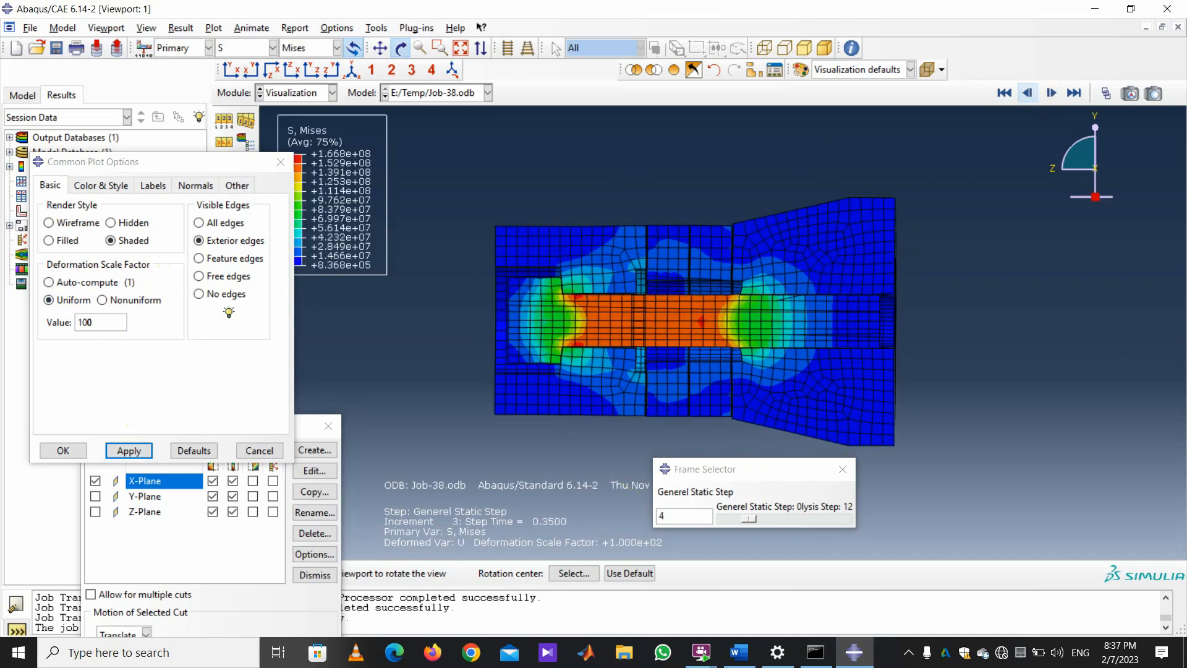
{"action": "left_click", "coordinate": [1029, 93]}
{"action": "left_click", "coordinate": [1029, 93]}
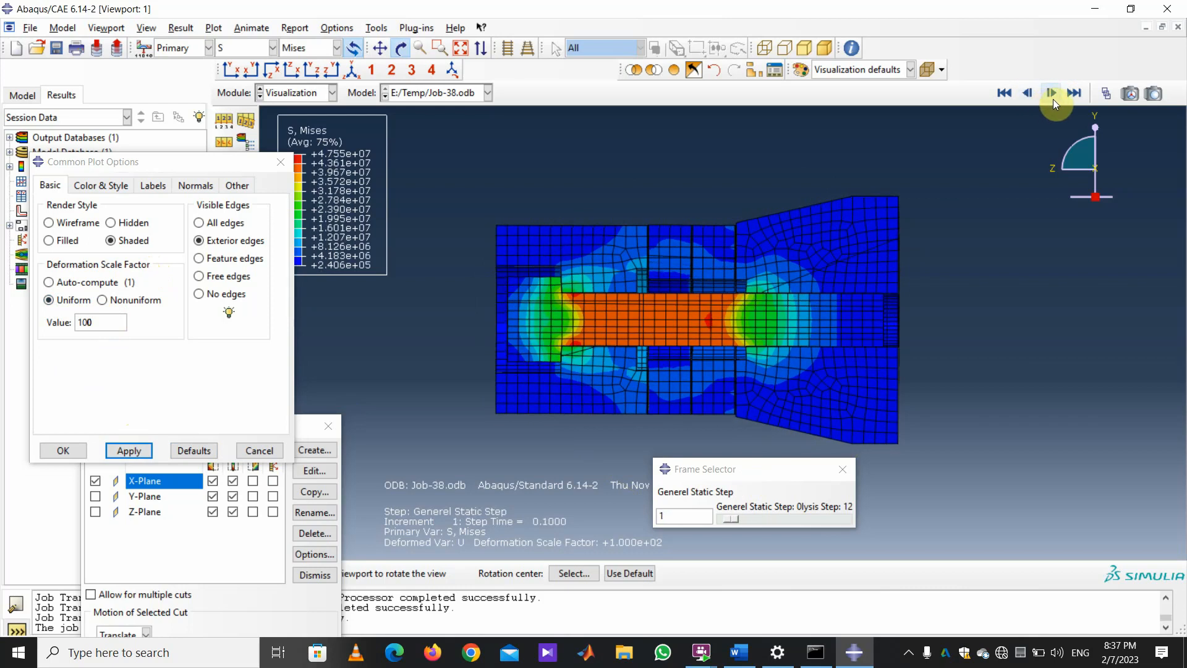
{"action": "left_click", "coordinate": [1052, 97]}
{"action": "left_click", "coordinate": [1052, 98]}
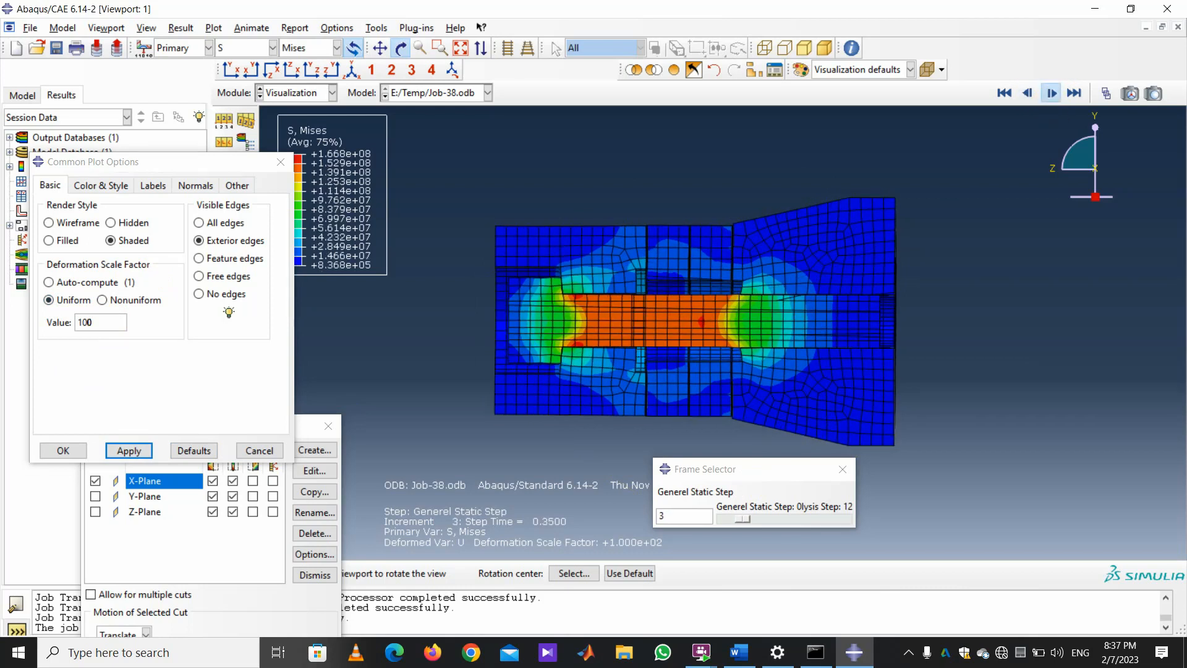
{"action": "left_click", "coordinate": [1057, 97]}
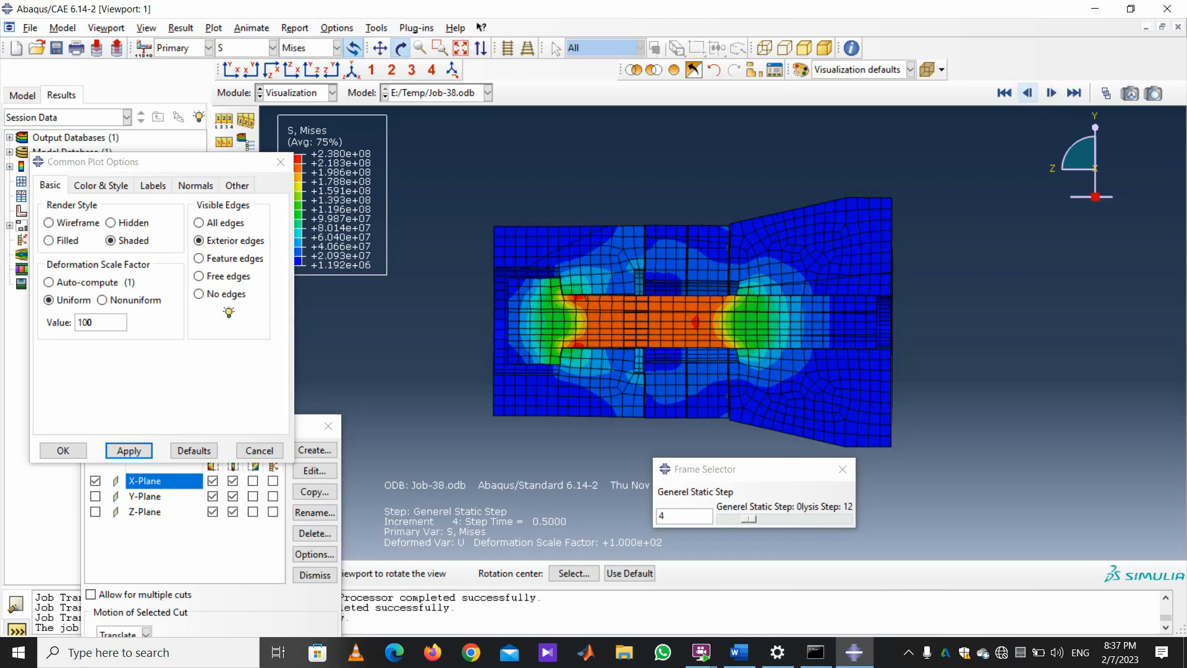
Step back to increment 2, forward to 4, back to 1, then forward to increment 2.
{"action": "left_click", "coordinate": [1027, 92]}
{"action": "left_click", "coordinate": [1028, 92]}
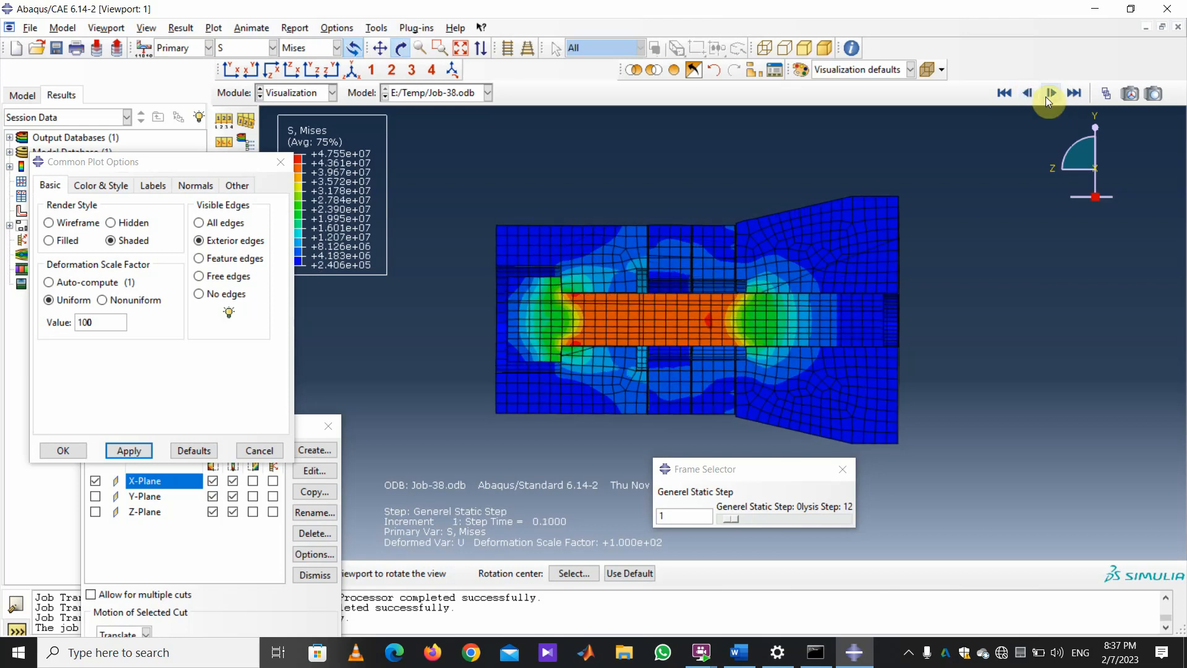
{"action": "left_click", "coordinate": [1051, 94]}
{"action": "left_click", "coordinate": [1051, 93]}
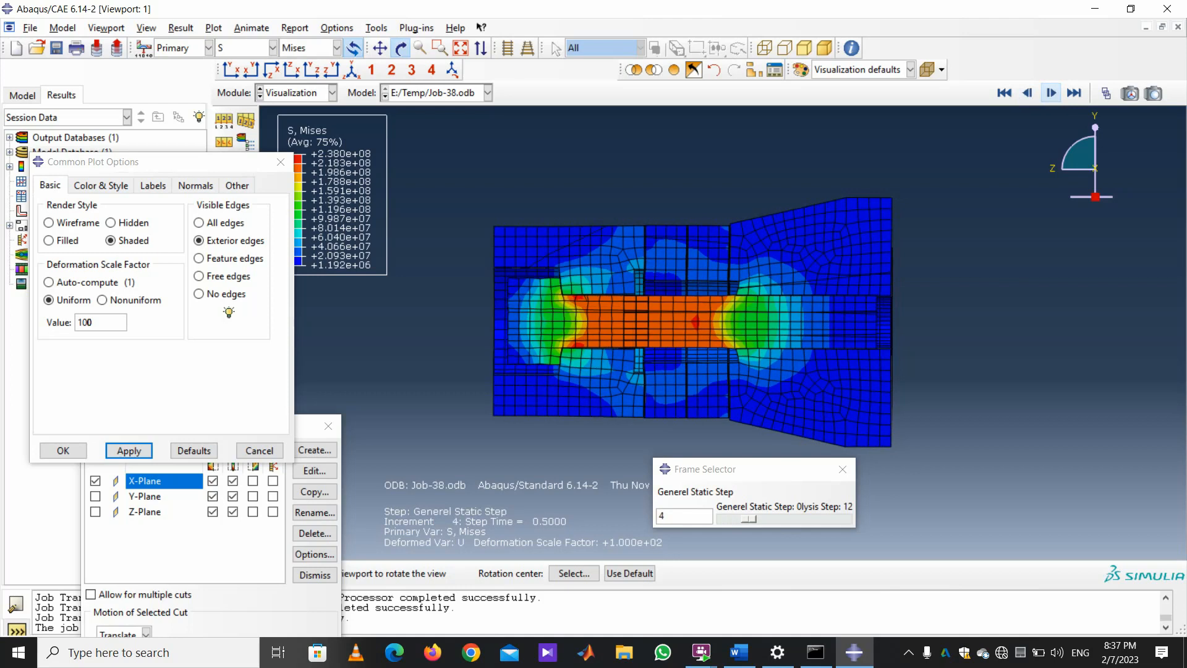
{"action": "left_click", "coordinate": [1027, 93]}
{"action": "left_click", "coordinate": [1028, 93]}
{"action": "left_click", "coordinate": [1028, 92]}
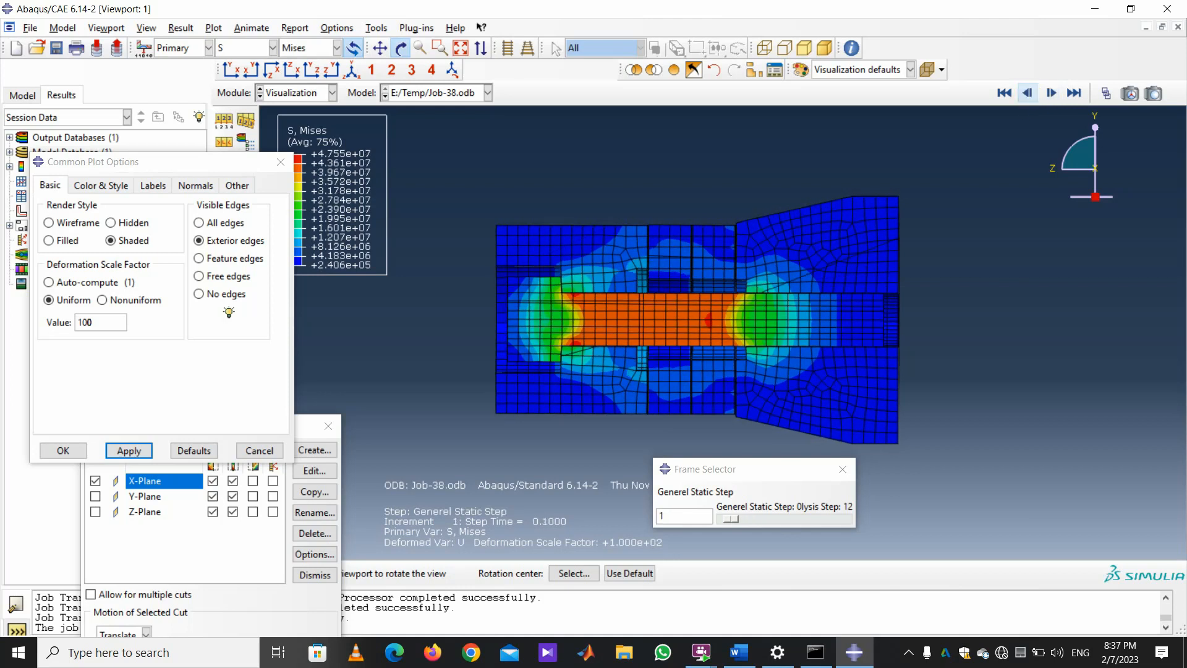
{"action": "left_click", "coordinate": [1028, 92]}
{"action": "left_click", "coordinate": [1050, 93]}
{"action": "left_click", "coordinate": [1051, 93]}
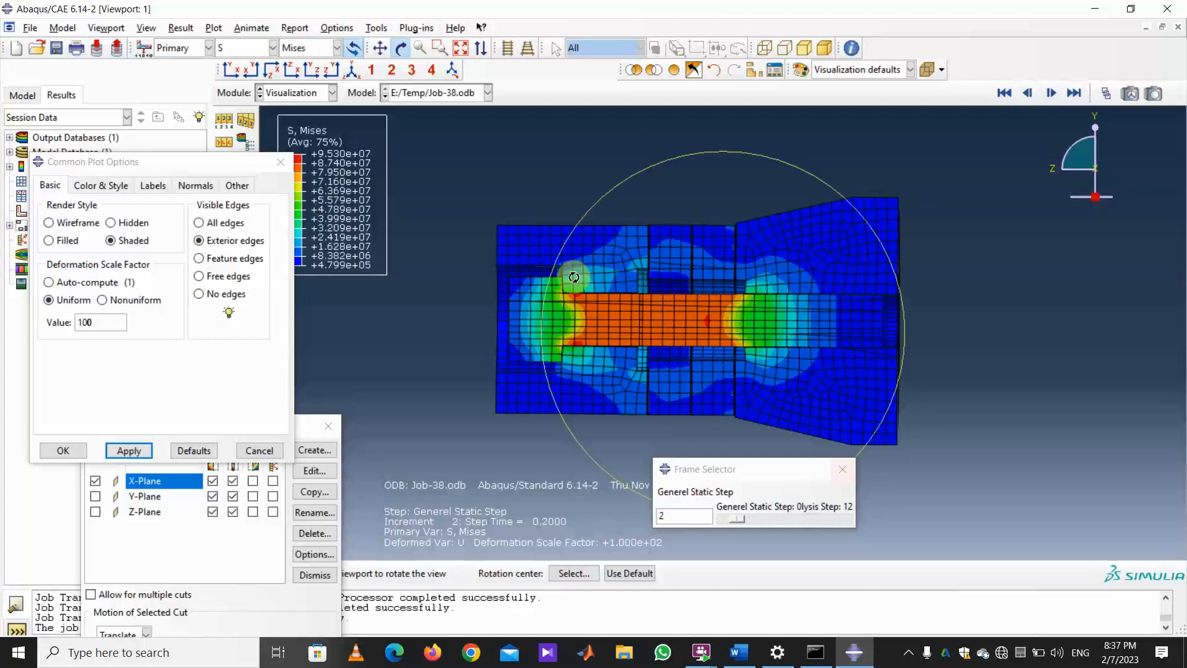
Step through the frames down to the initial frame, then forward to increment 5 at step time 0.65.
{"action": "left_click", "coordinate": [1050, 93]}
{"action": "left_click", "coordinate": [1050, 93]}
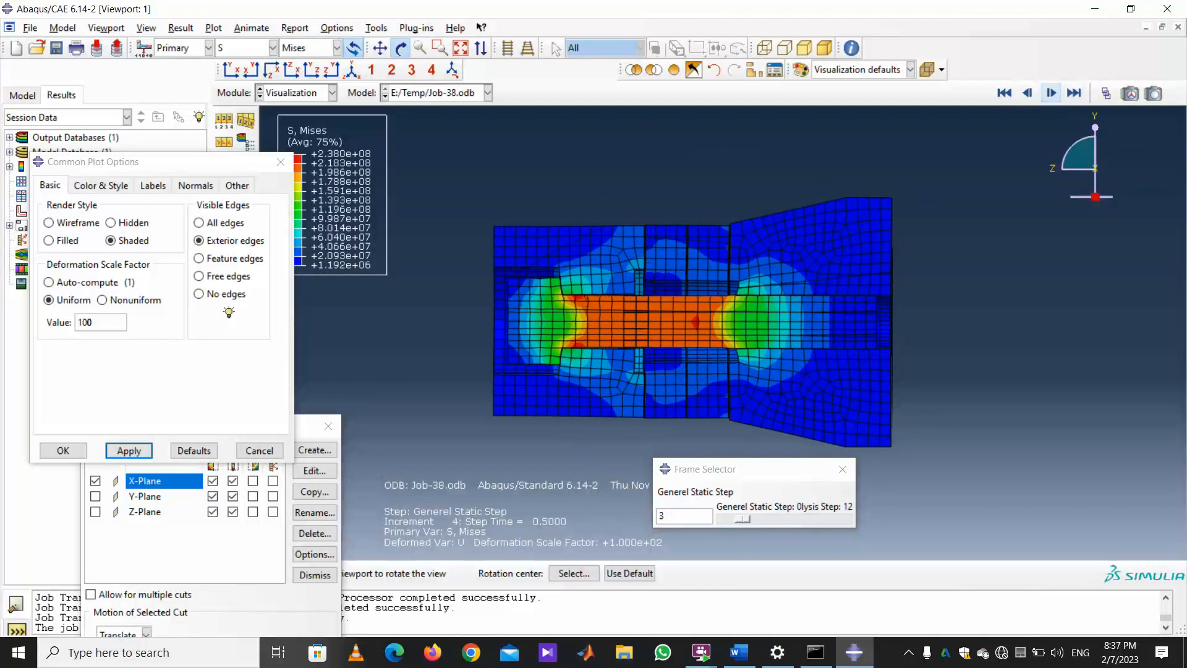
{"action": "left_click", "coordinate": [1028, 93]}
{"action": "left_click", "coordinate": [1027, 94]}
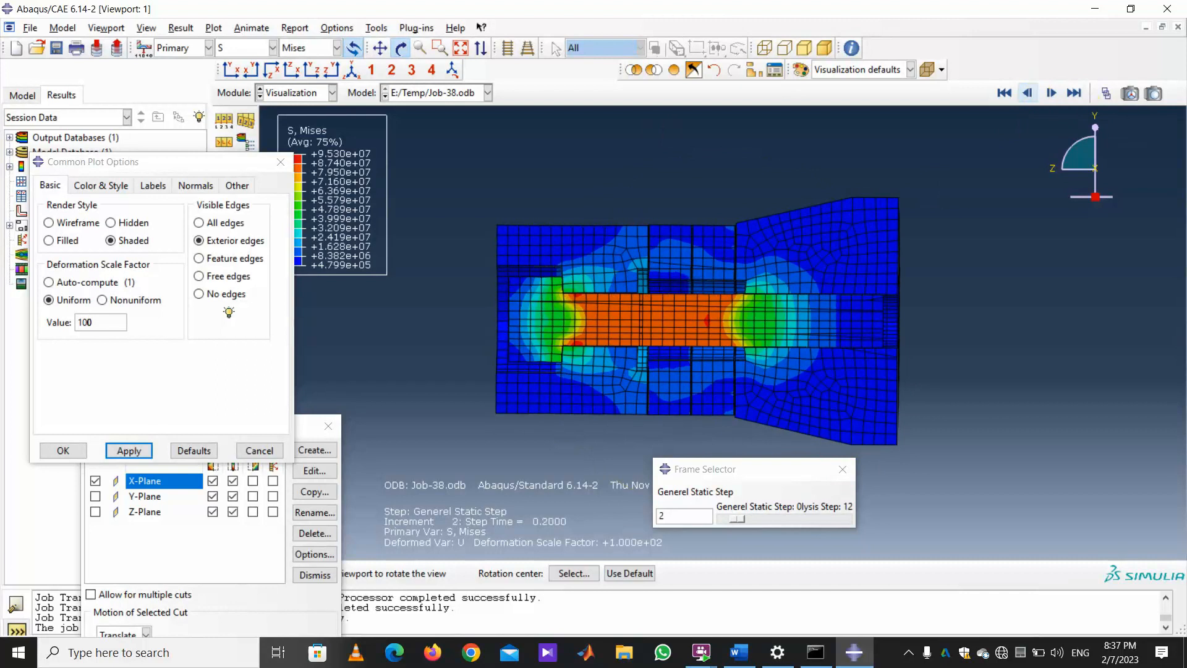
{"action": "left_click", "coordinate": [1028, 93]}
{"action": "left_click", "coordinate": [1028, 93]}
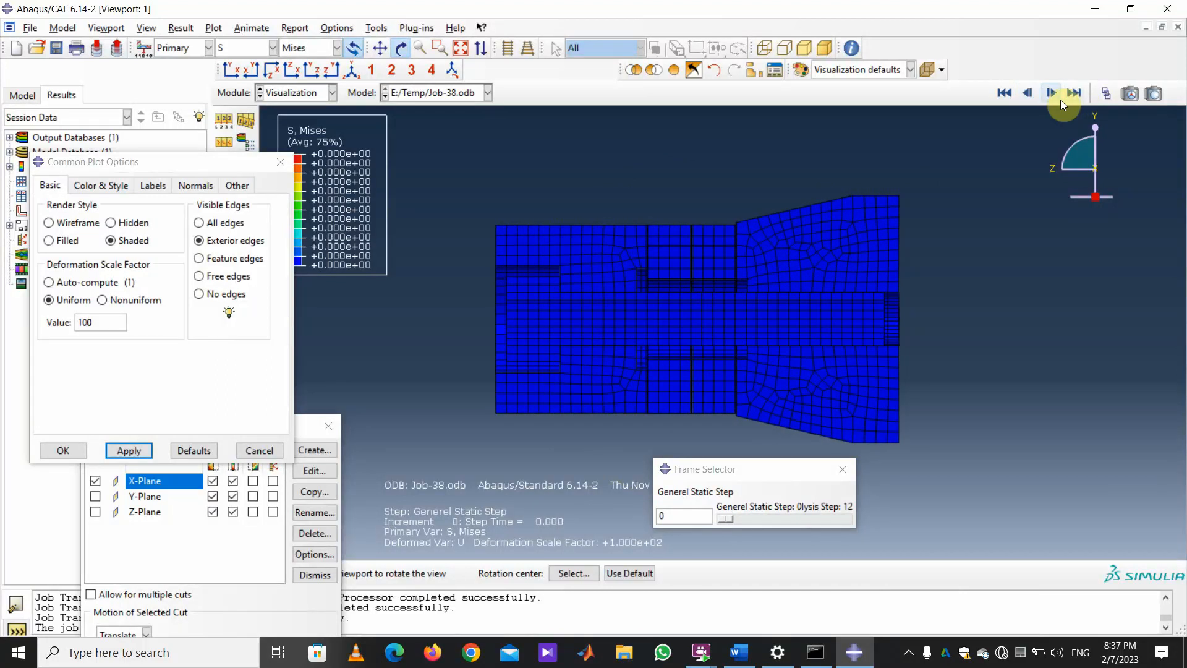
{"action": "left_click", "coordinate": [1051, 93]}
{"action": "left_click", "coordinate": [1051, 93]}
{"action": "left_click", "coordinate": [1052, 93]}
{"action": "left_click", "coordinate": [1051, 94]}
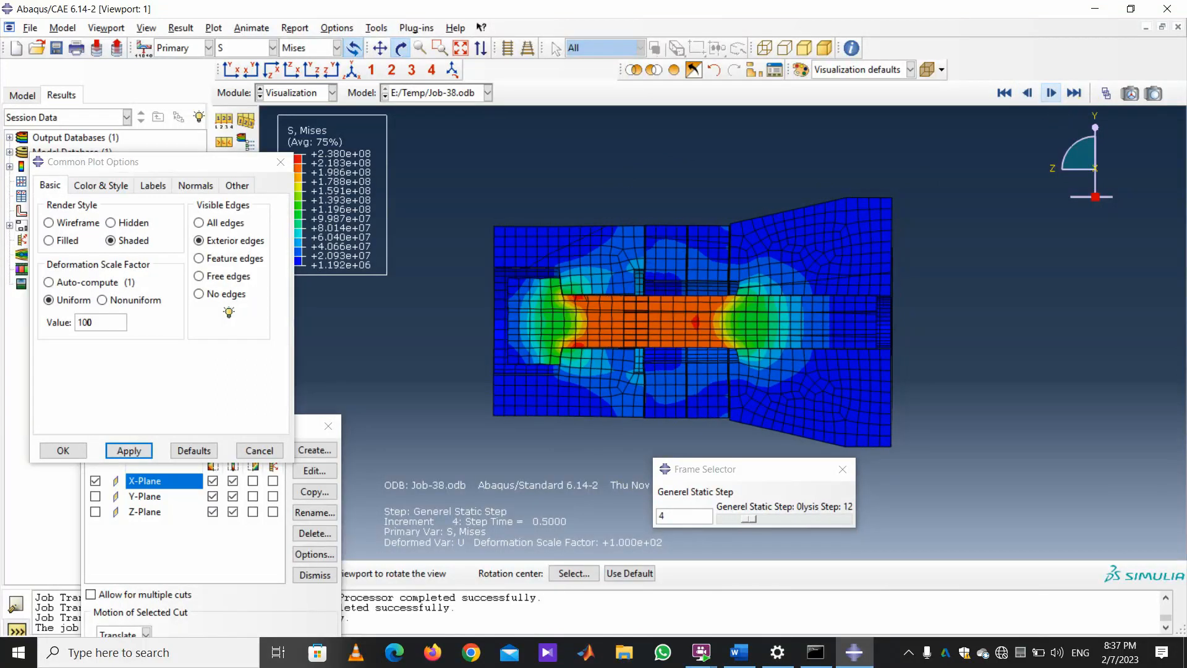
{"action": "left_click", "coordinate": [1051, 93]}
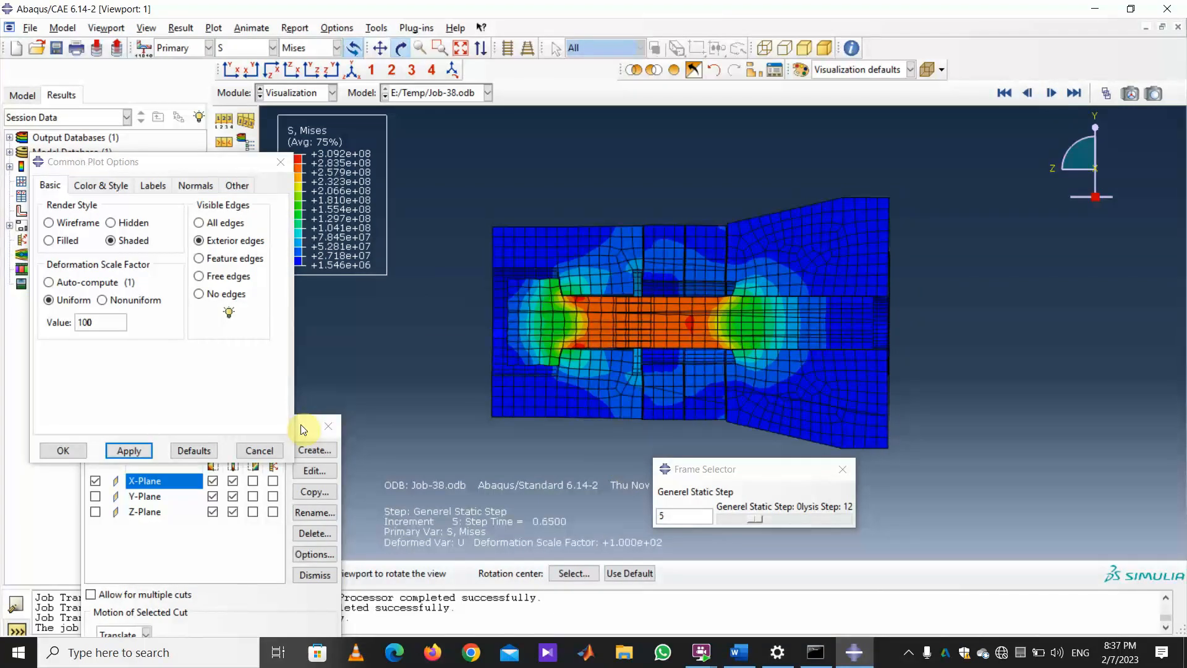
{"action": "left_click_drag", "start_coordinate": [161, 165], "coordinate": [1113, 348]}
{"action": "left_click_drag", "start_coordinate": [105, 440], "coordinate": [178, 317]}
Turn off the view cut and plot the whole transducer's undeformed shape in an oblique 3-D view.
{"action": "left_click", "coordinate": [401, 302]}
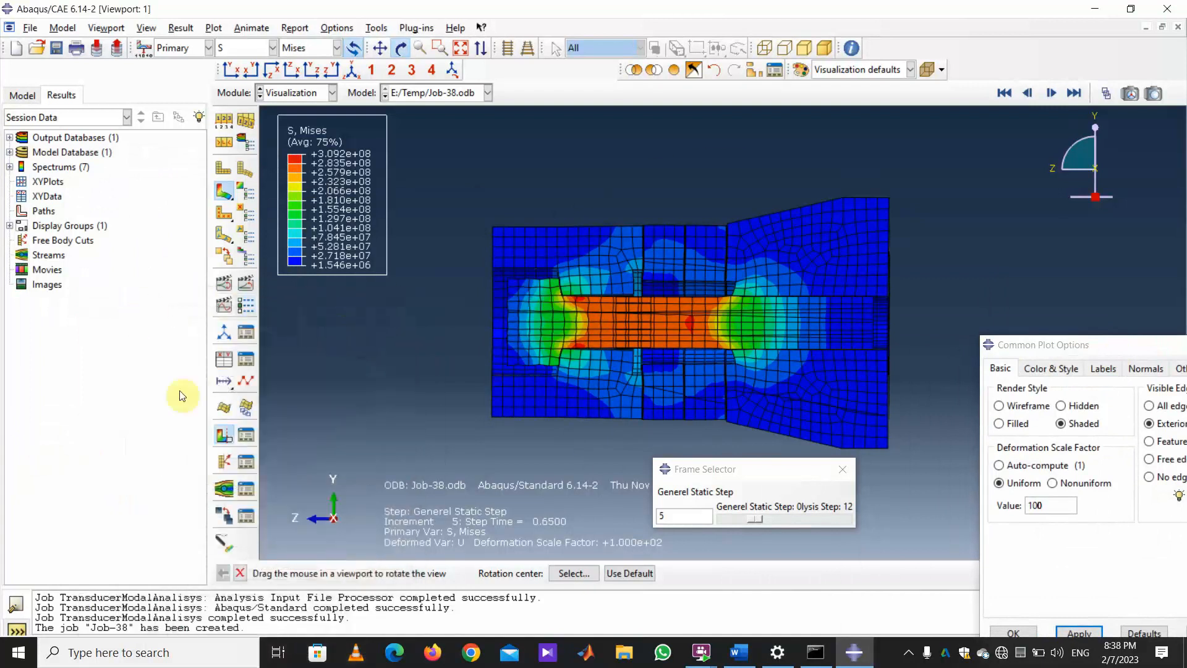
{"action": "left_click", "coordinate": [228, 439]}
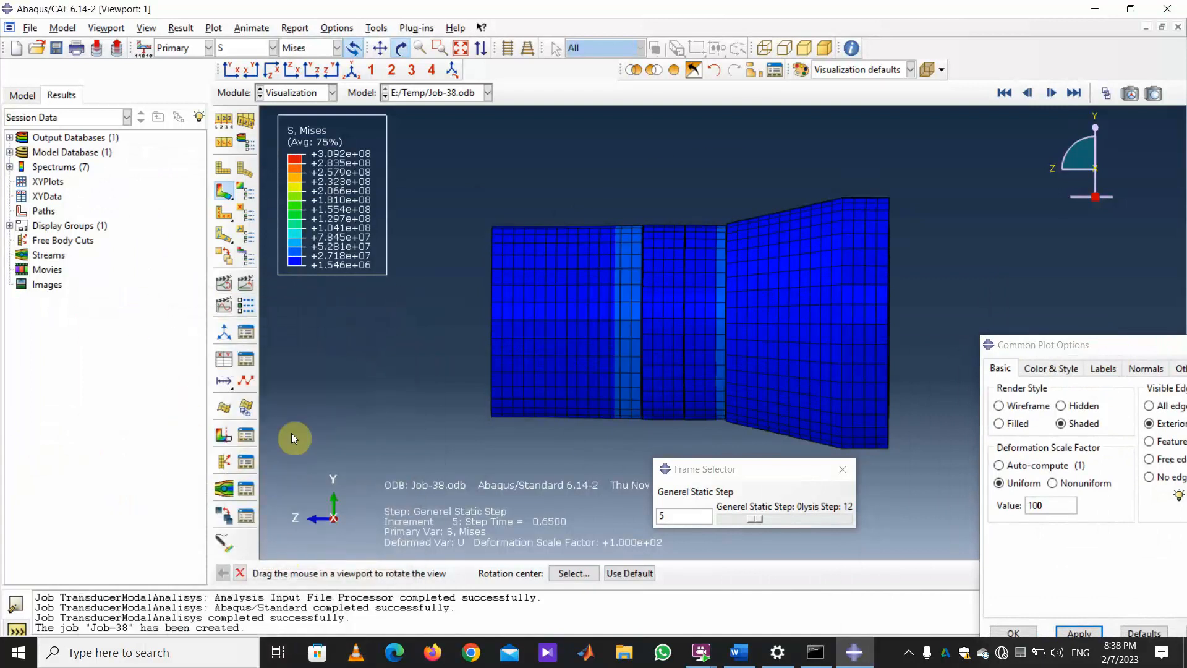
{"action": "left_click", "coordinate": [223, 170]}
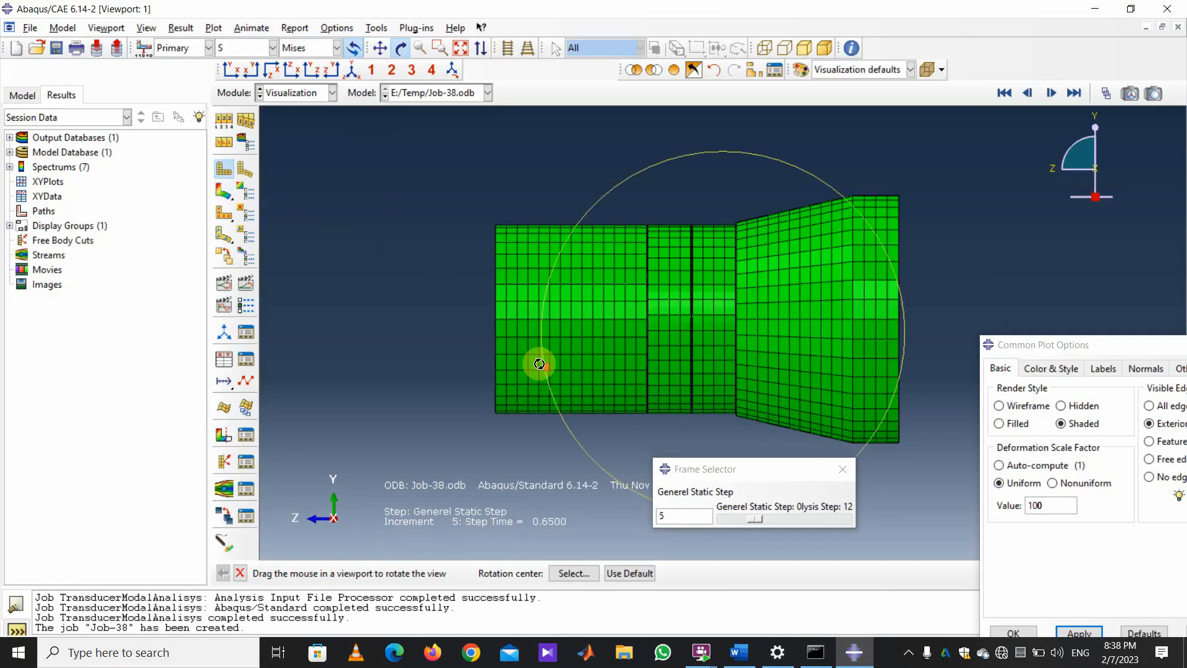
{"action": "scroll", "coordinate": [539, 364], "scroll_direction": "up", "scroll_amount": 4}
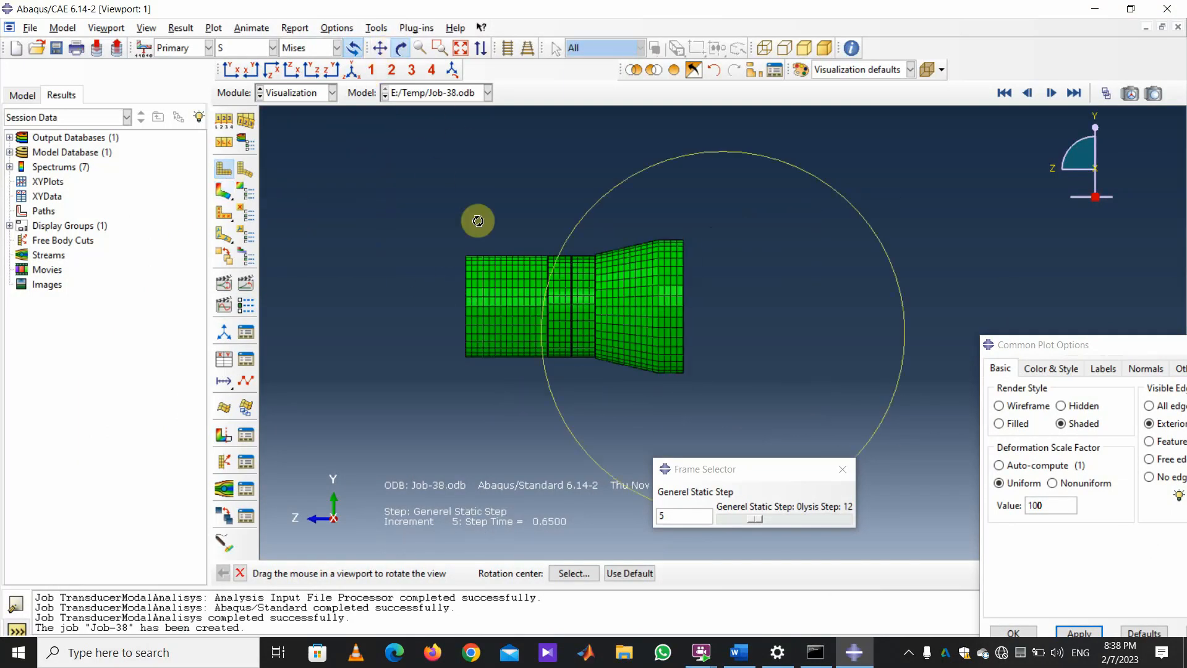
{"action": "left_click_drag", "start_coordinate": [512, 272], "coordinate": [724, 410]}
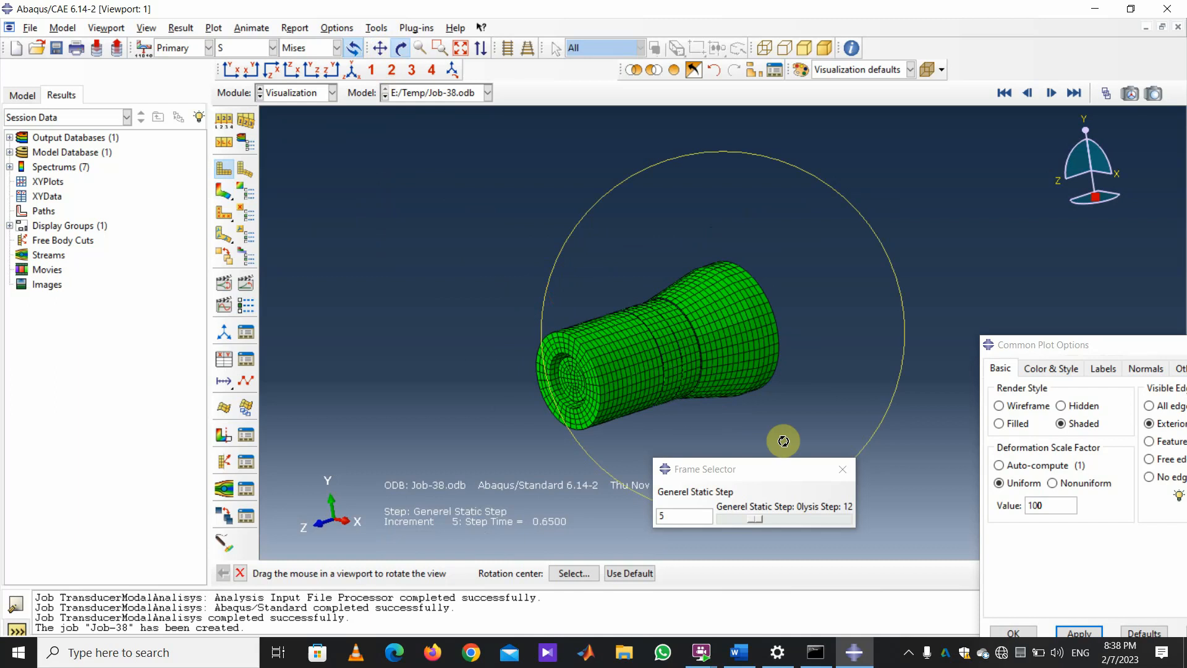
{"action": "left_click_drag", "start_coordinate": [805, 475], "coordinate": [1044, 192]}
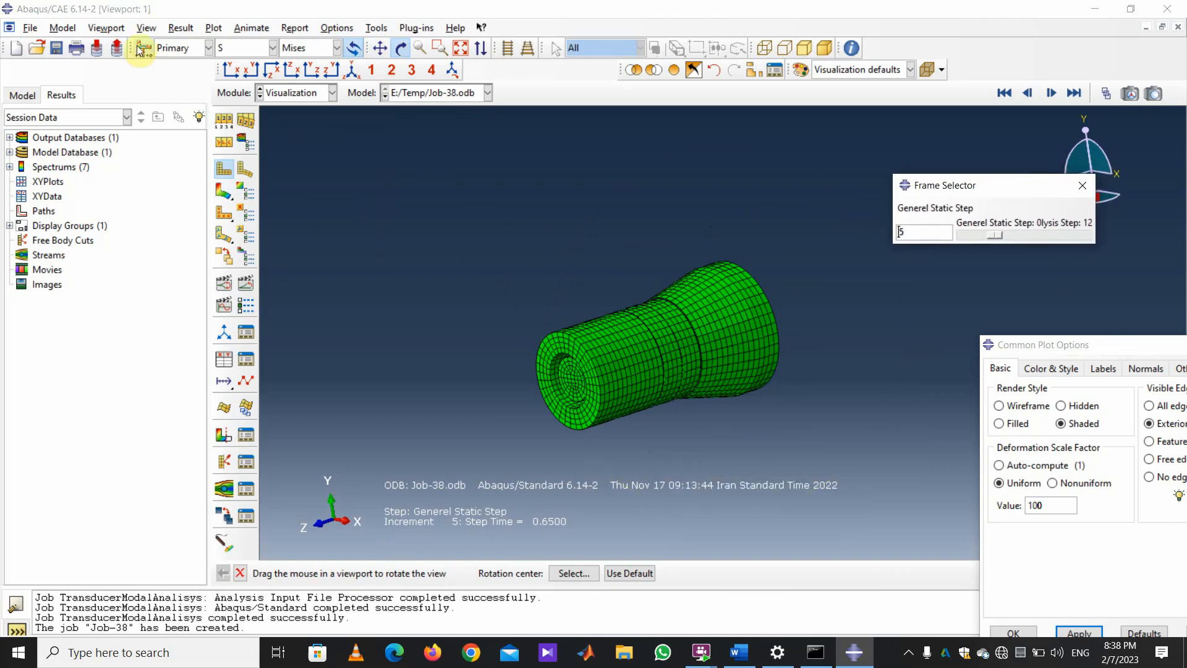
{"action": "left_click", "coordinate": [181, 28]}
In the Step/Frame dialog, choose the Modal Analysis Step and display Mode 1 at 12180 cycles/time.
{"action": "left_click", "coordinate": [187, 45]}
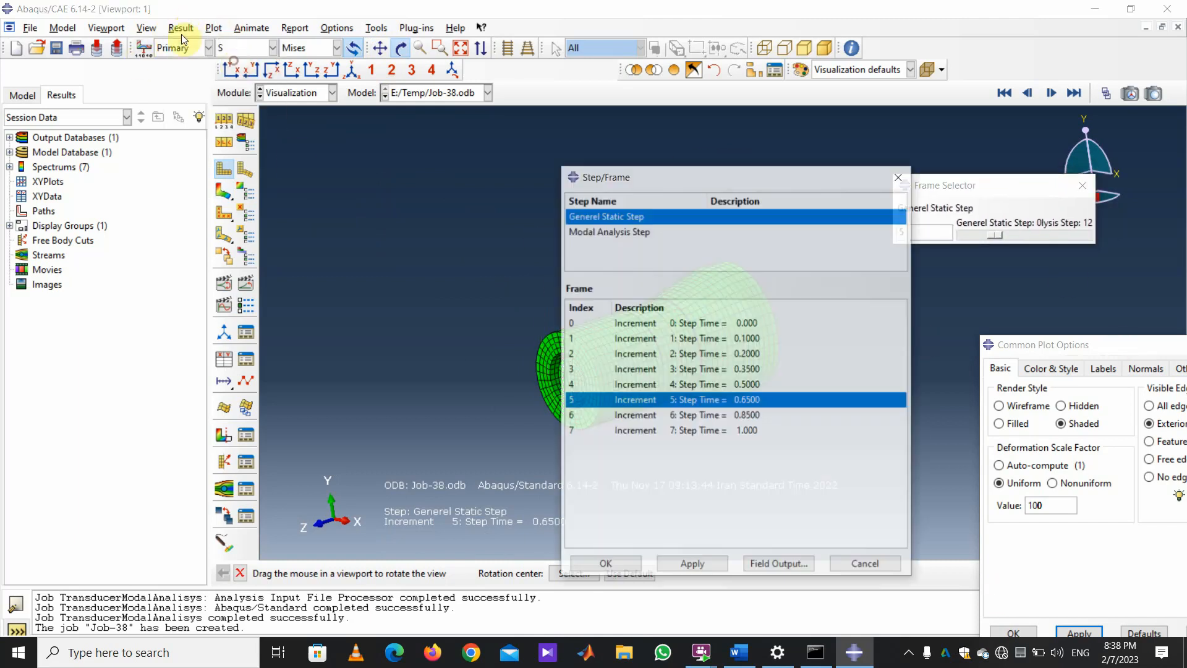
{"action": "left_click_drag", "start_coordinate": [720, 174], "coordinate": [200, 76]}
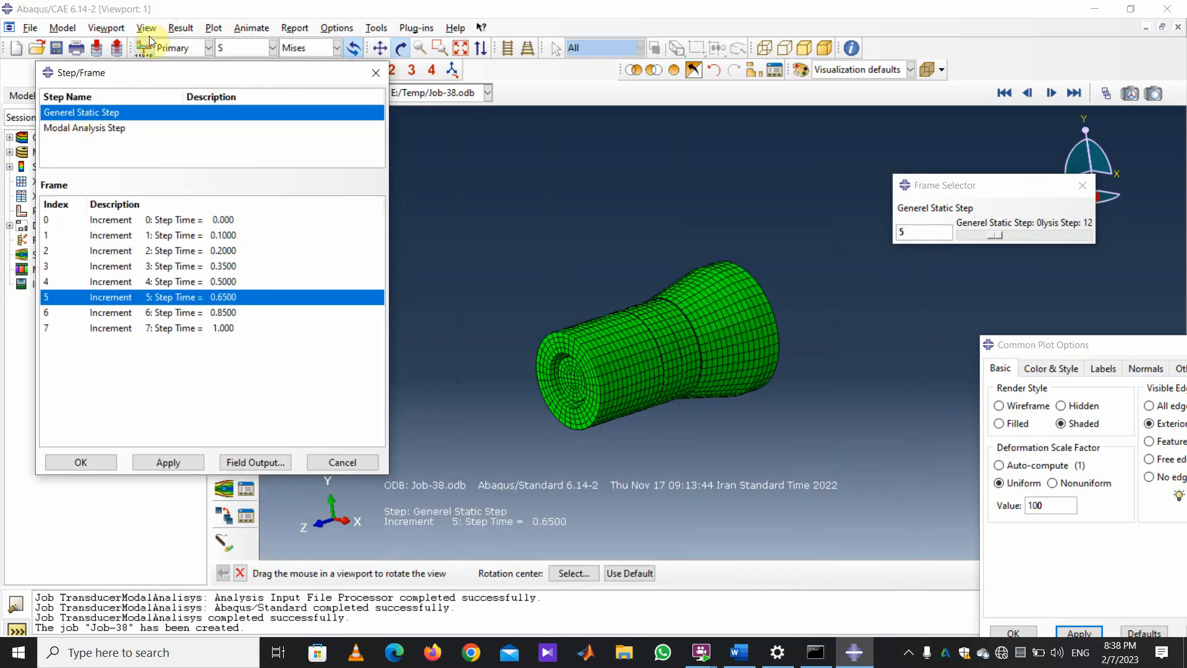
{"action": "left_click", "coordinate": [114, 128]}
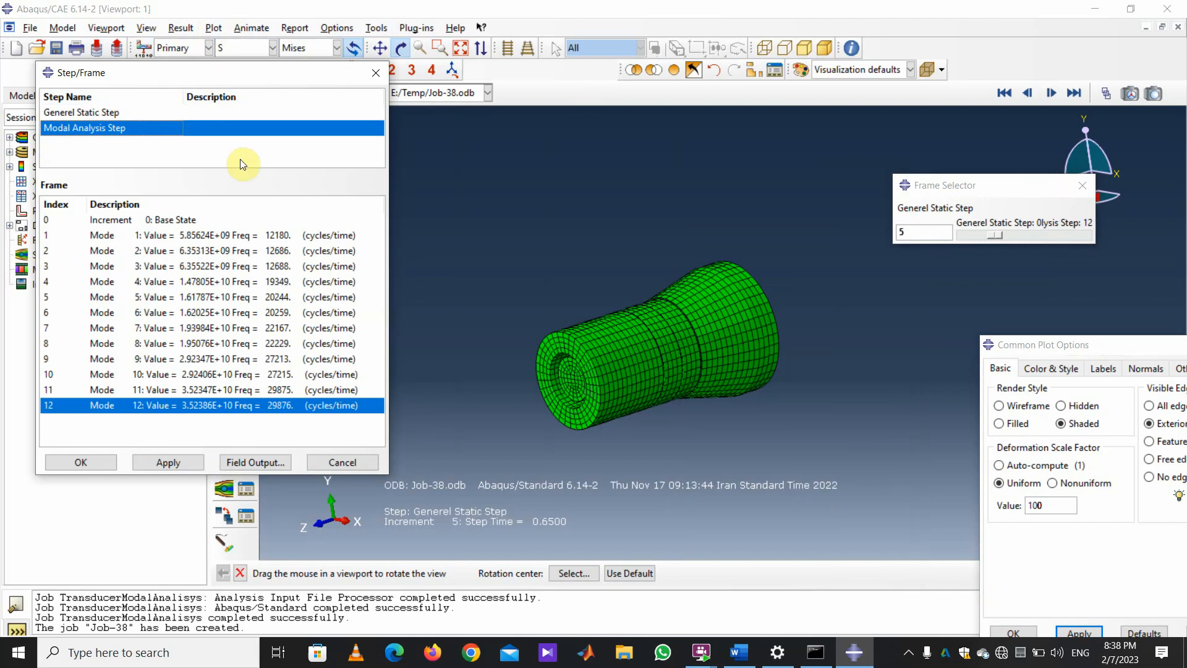
{"action": "left_click_drag", "start_coordinate": [189, 76], "coordinate": [274, 272]}
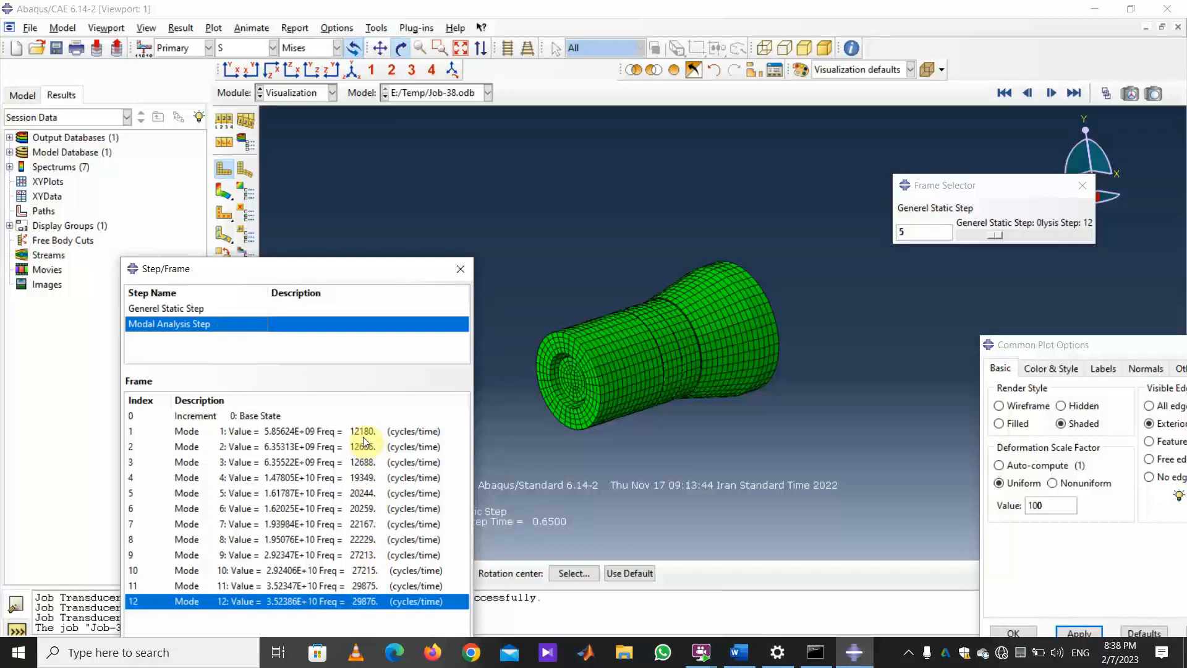
{"action": "left_click_drag", "start_coordinate": [292, 269], "coordinate": [818, 404]}
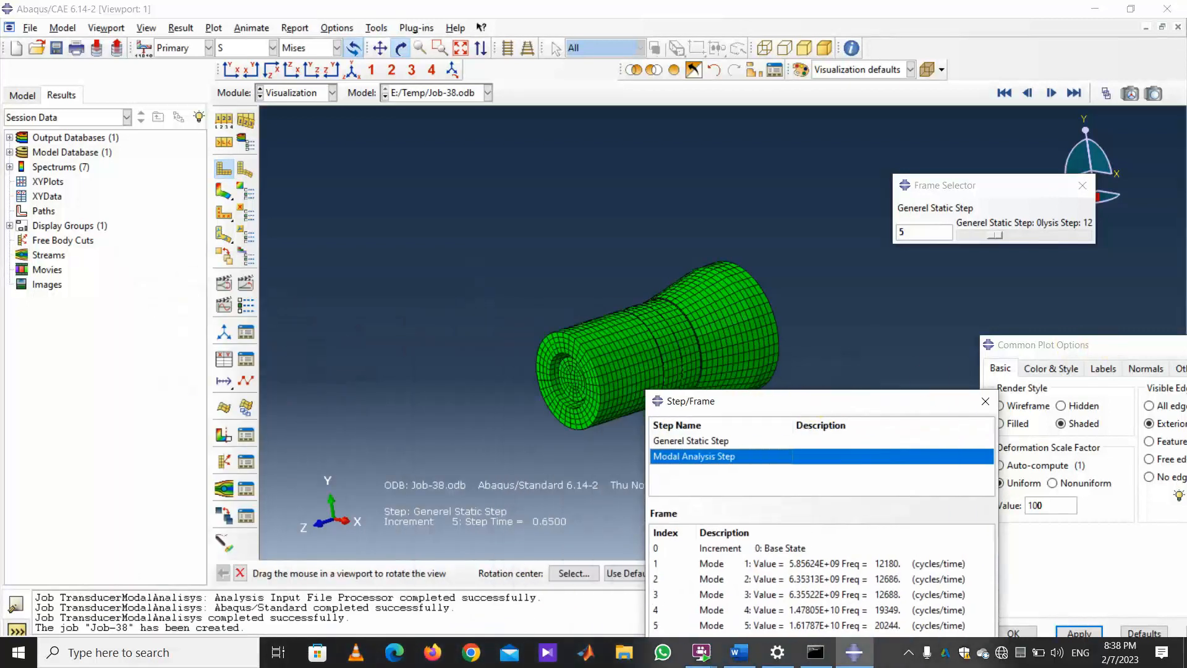
{"action": "left_click_drag", "start_coordinate": [1094, 344], "coordinate": [1, 210]}
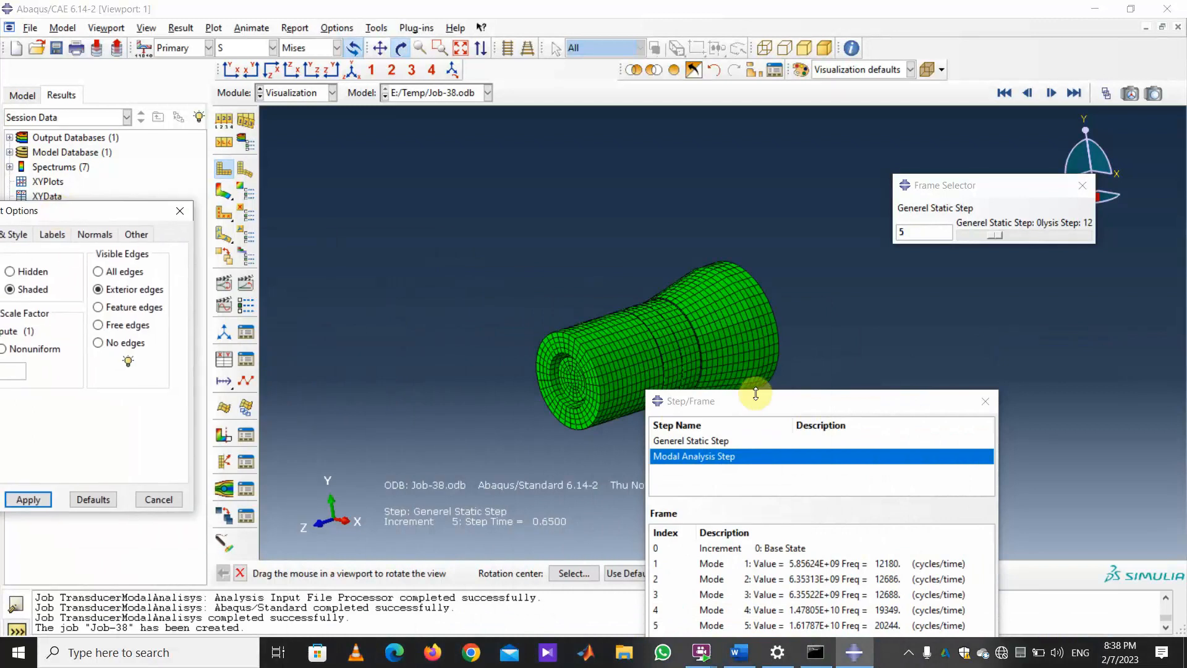
{"action": "left_click_drag", "start_coordinate": [783, 411], "coordinate": [944, 340]}
{"action": "left_click", "coordinate": [987, 488]}
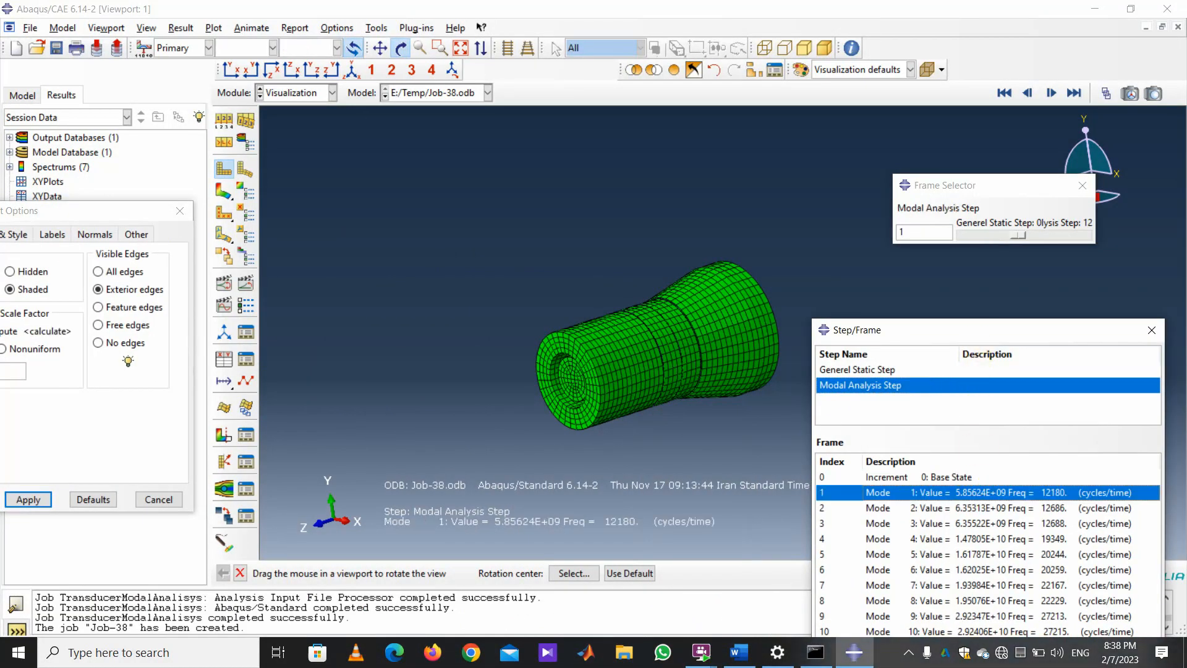
Apply Mode 1 of the modal step, then briefly start and stop the deformation animation.
{"action": "left_click_drag", "start_coordinate": [981, 332], "coordinate": [991, 176]}
{"action": "left_click", "coordinate": [978, 555]}
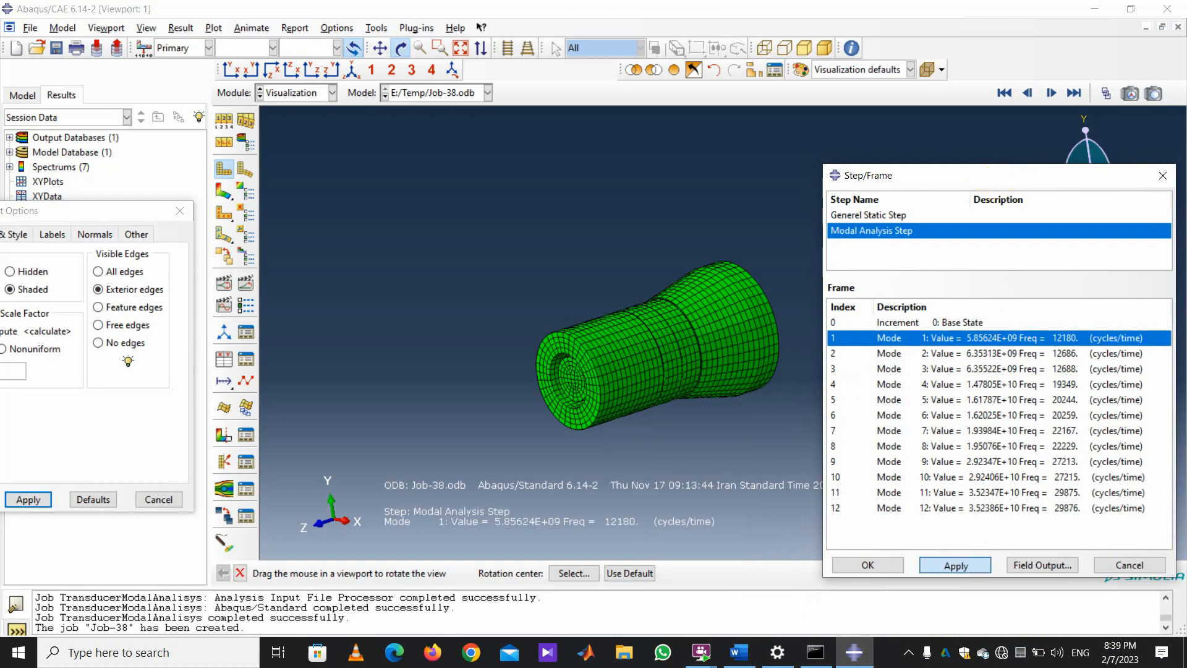
{"action": "left_click", "coordinate": [224, 282]}
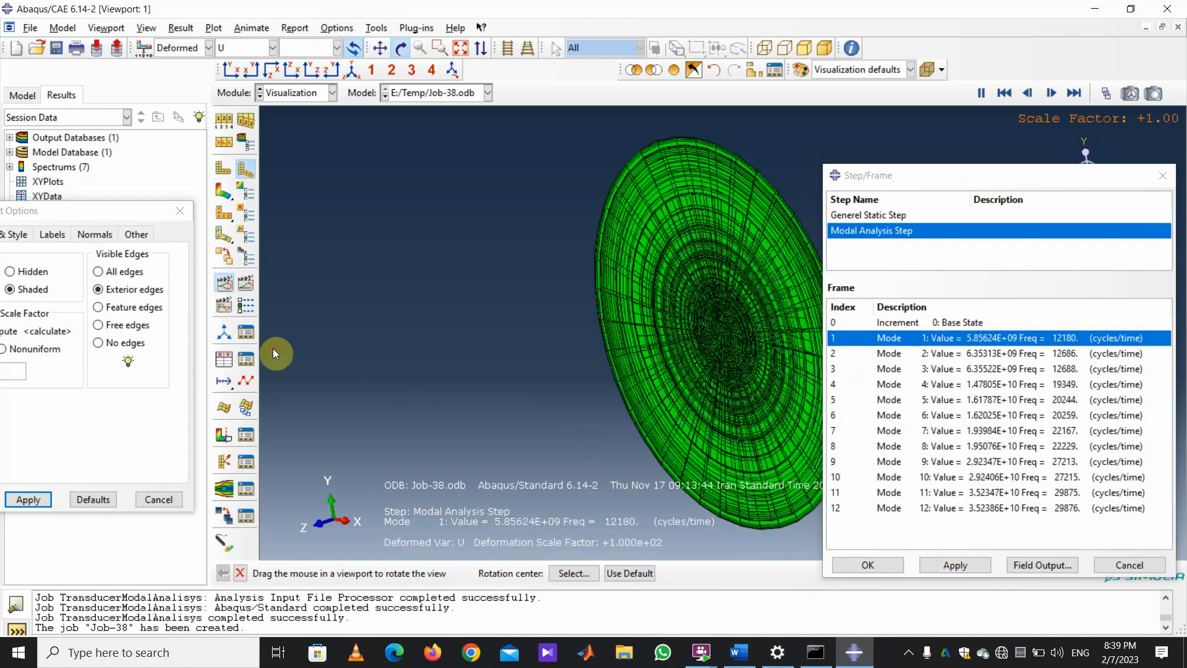
{"action": "left_click", "coordinate": [224, 283]}
Change the deformation scale factor from 100 to 0.005, apply it, and animate the mode shape.
{"action": "left_click_drag", "start_coordinate": [69, 205], "coordinate": [197, 151]}
{"action": "double_click", "coordinate": [112, 317]}
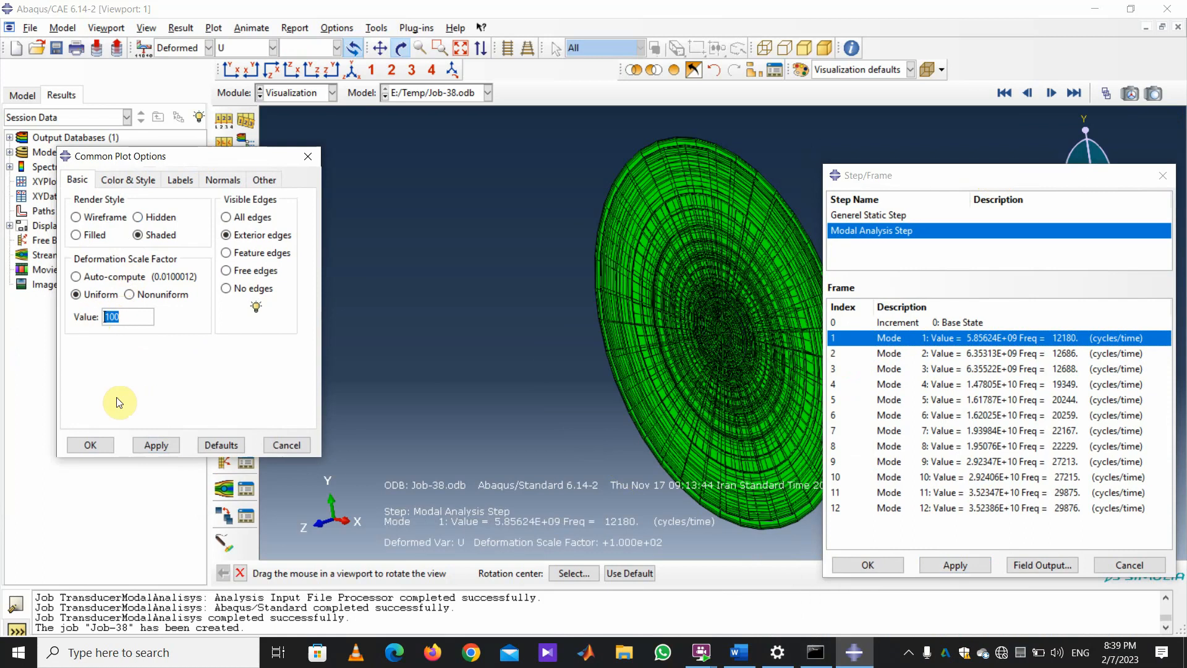
{"action": "type", "text": "0.005"}
{"action": "left_click", "coordinate": [156, 445]}
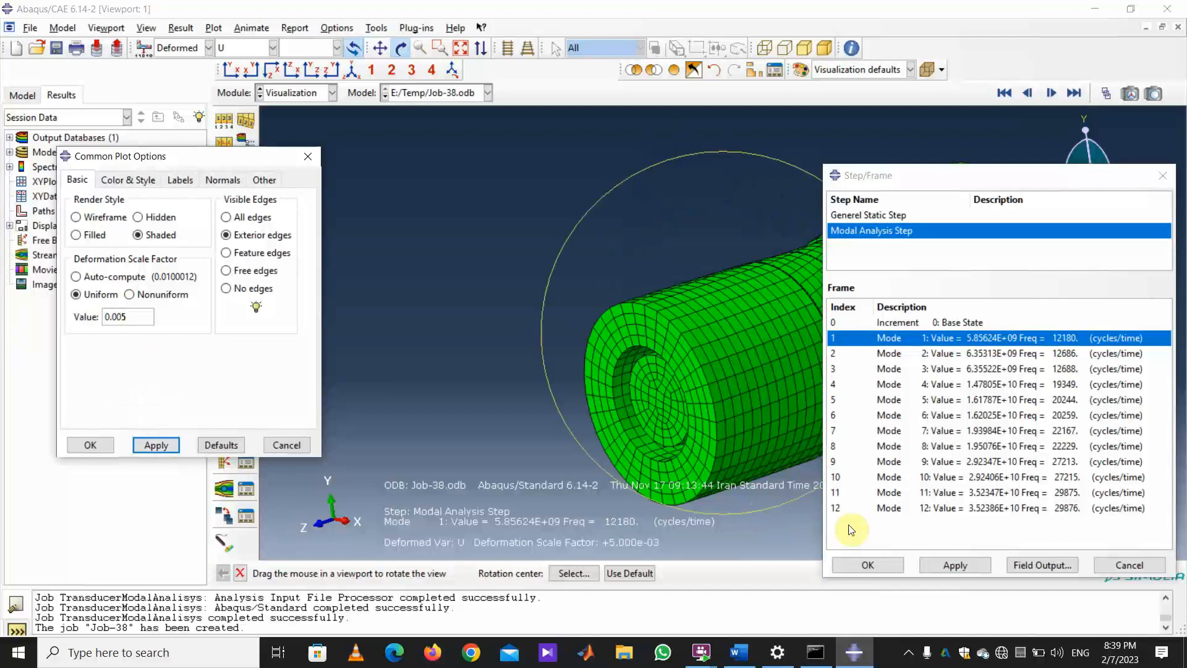
{"action": "left_click_drag", "start_coordinate": [225, 158], "coordinate": [102, 227]}
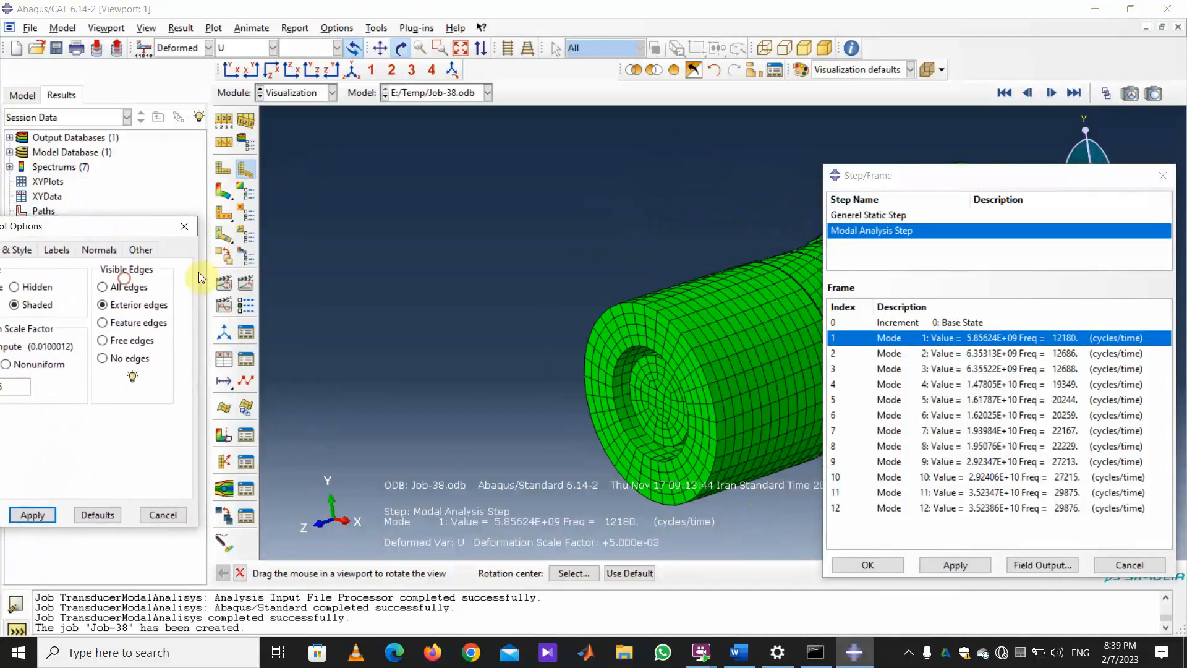
{"action": "left_click", "coordinate": [224, 282]}
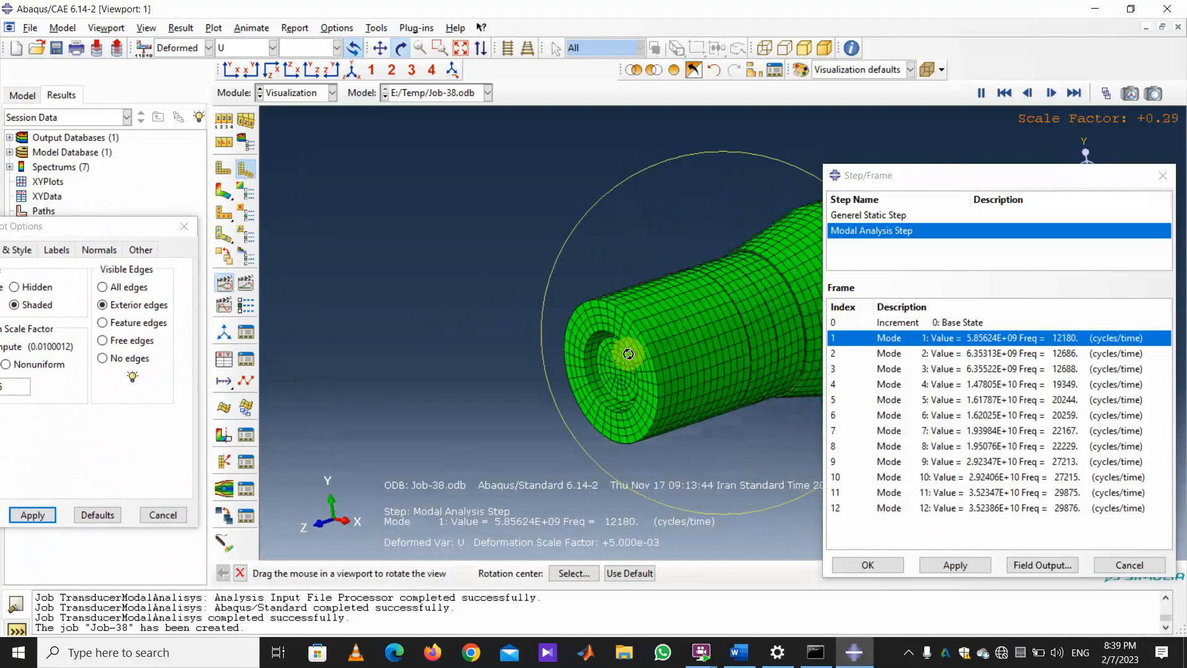
{"action": "left_click_drag", "start_coordinate": [628, 353], "coordinate": [743, 252]}
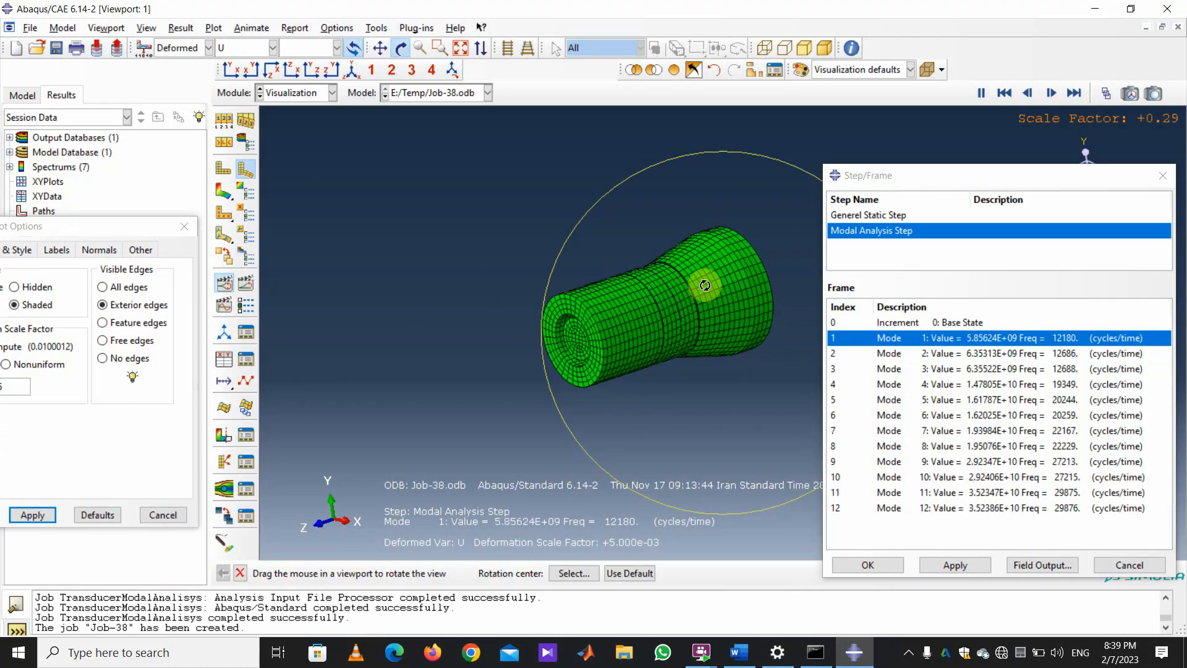
Display modes 2, 3 and 4 in turn, ending on mode 4 at 19349 cycles/time.
{"action": "left_click", "coordinate": [946, 353]}
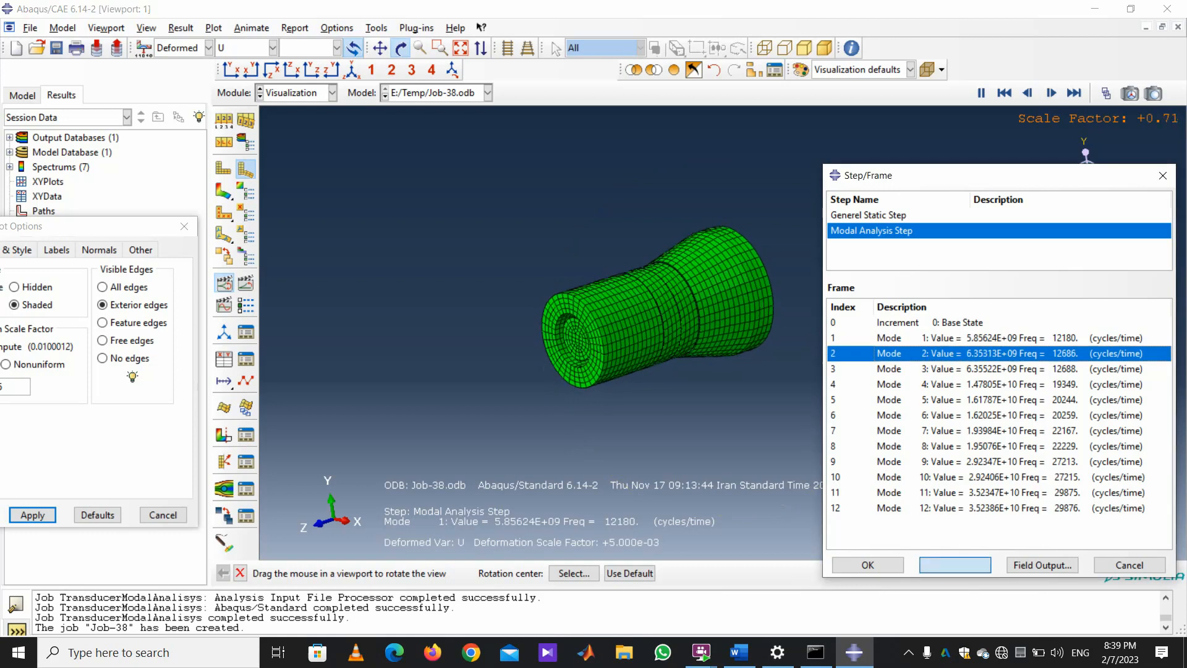
{"action": "left_click", "coordinate": [953, 564]}
{"action": "left_click", "coordinate": [975, 369]}
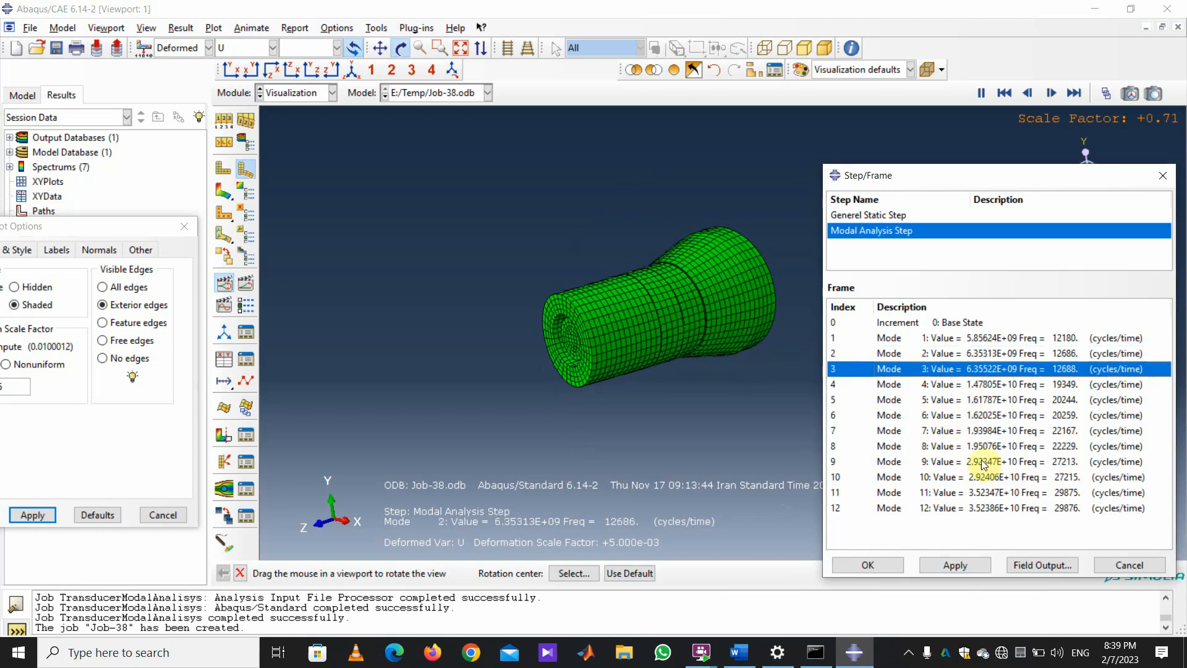
{"action": "left_click", "coordinate": [956, 565]}
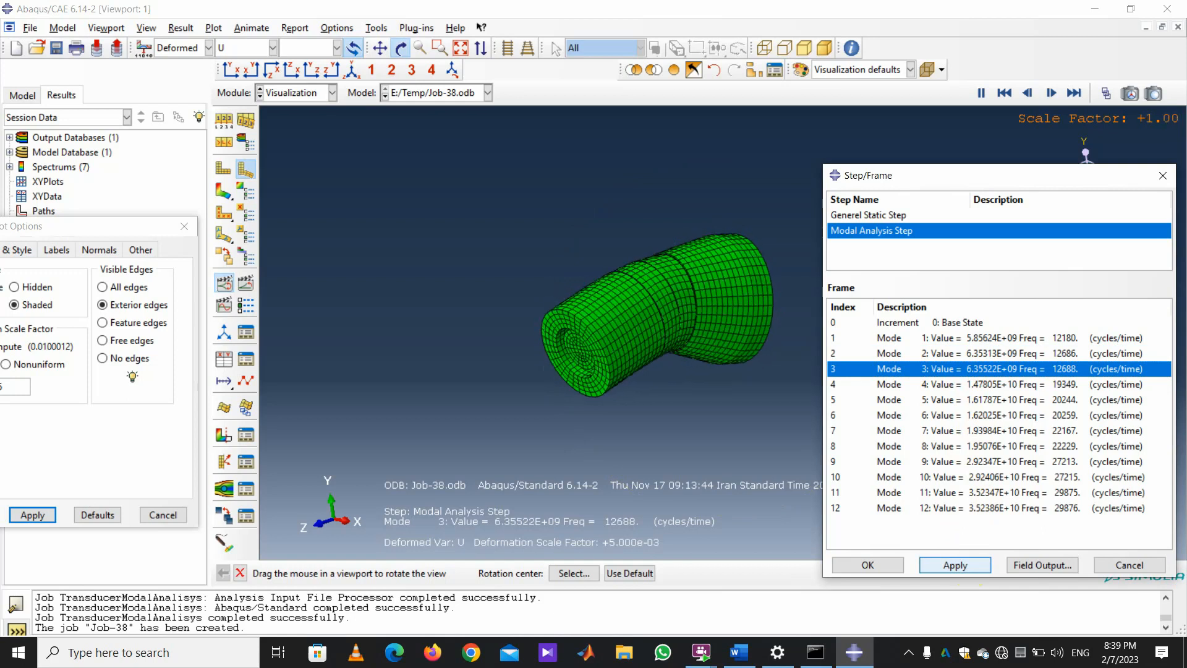
{"action": "left_click", "coordinate": [1021, 387]}
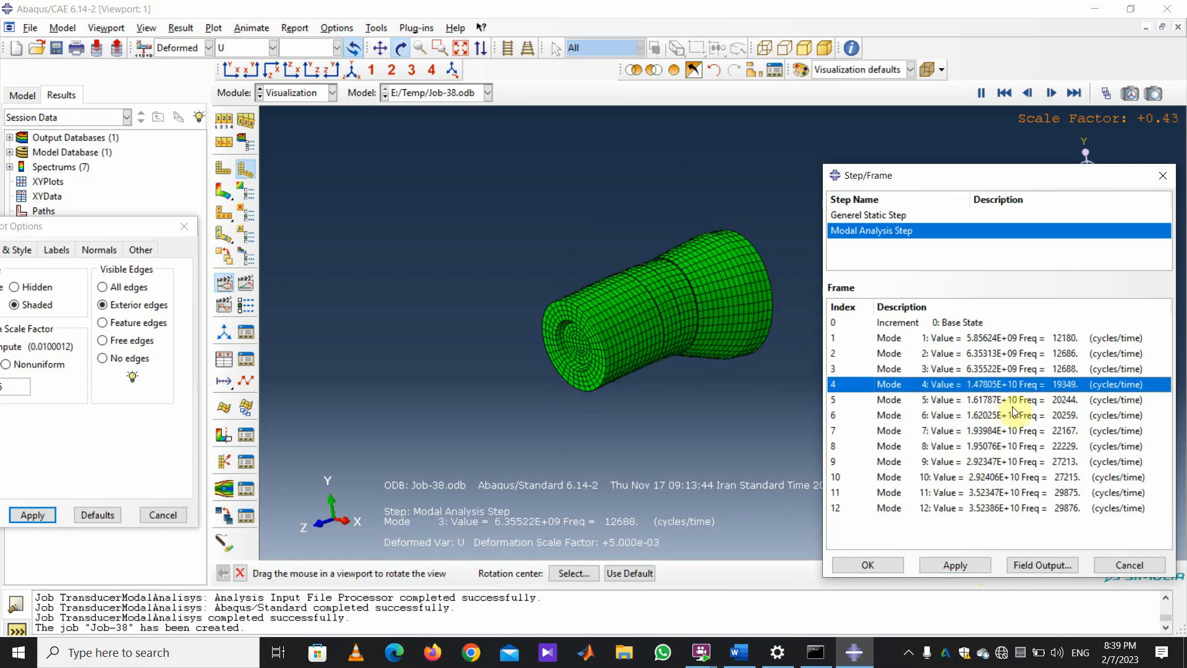
{"action": "left_click", "coordinate": [955, 565]}
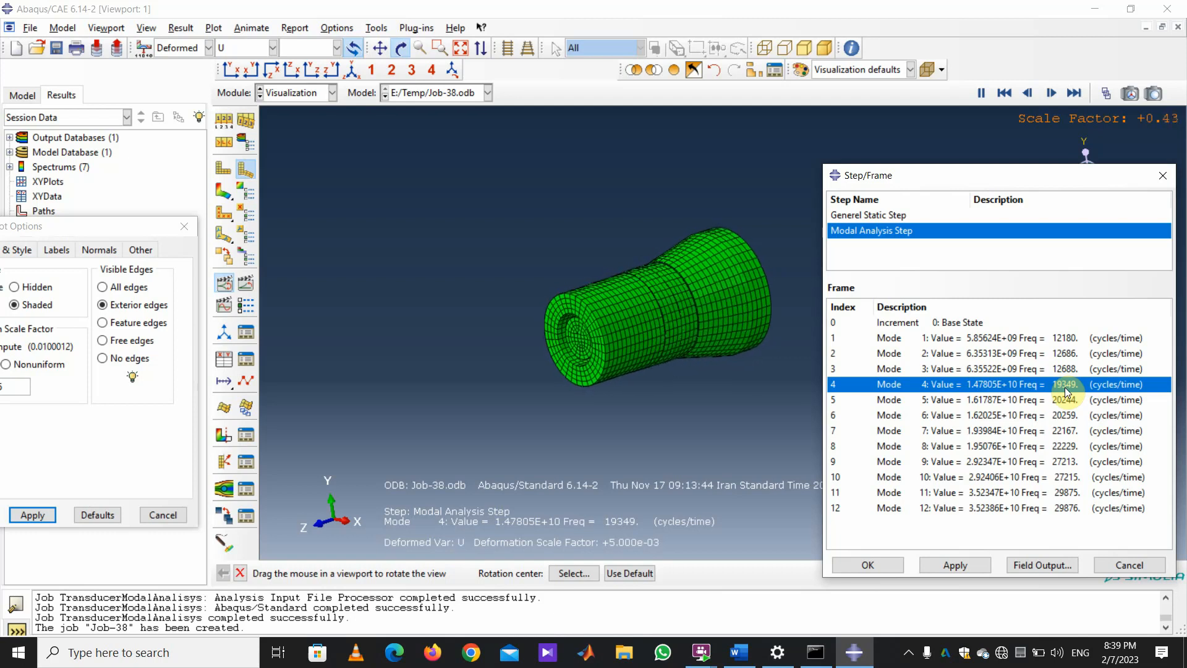
{"action": "scroll", "coordinate": [621, 300], "scroll_direction": "down", "scroll_amount": 5}
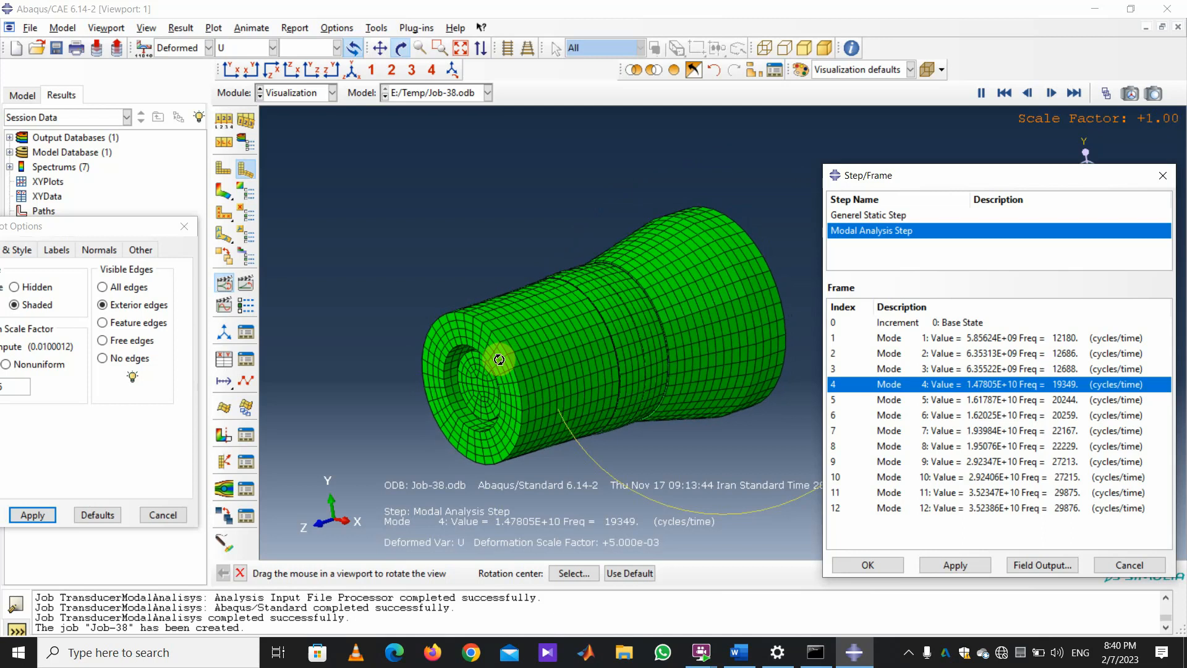
Display modal frames 5, 7, 8 and 9 in turn on the transducer.
{"action": "left_click", "coordinate": [974, 399]}
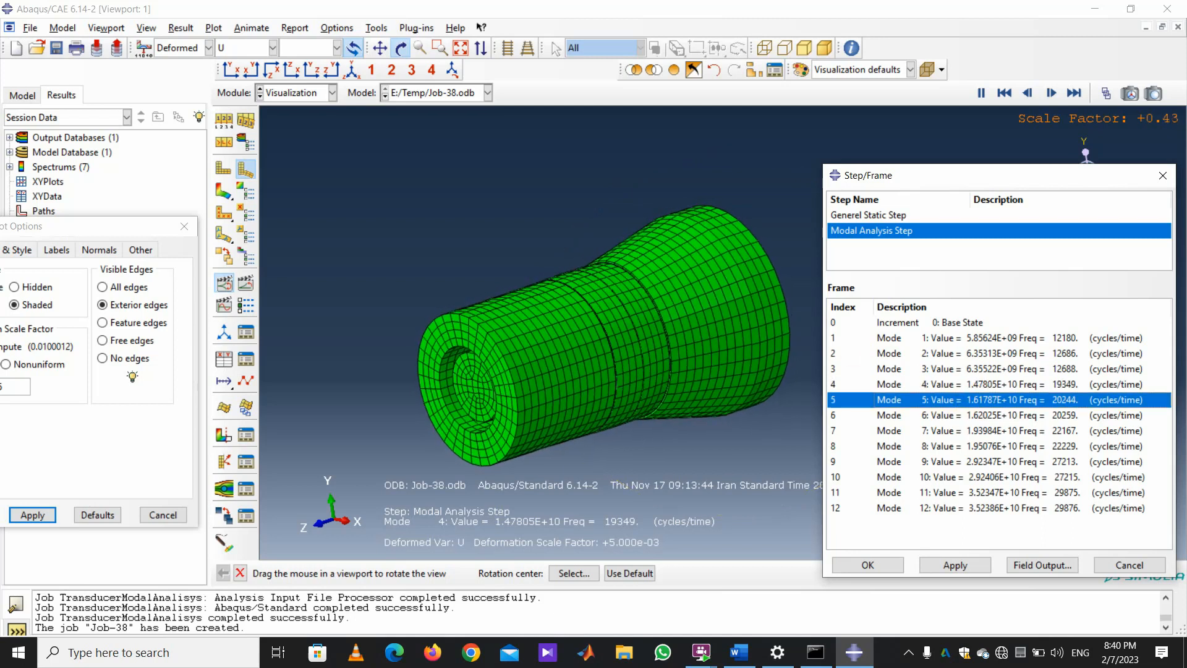
{"action": "left_click", "coordinate": [976, 564]}
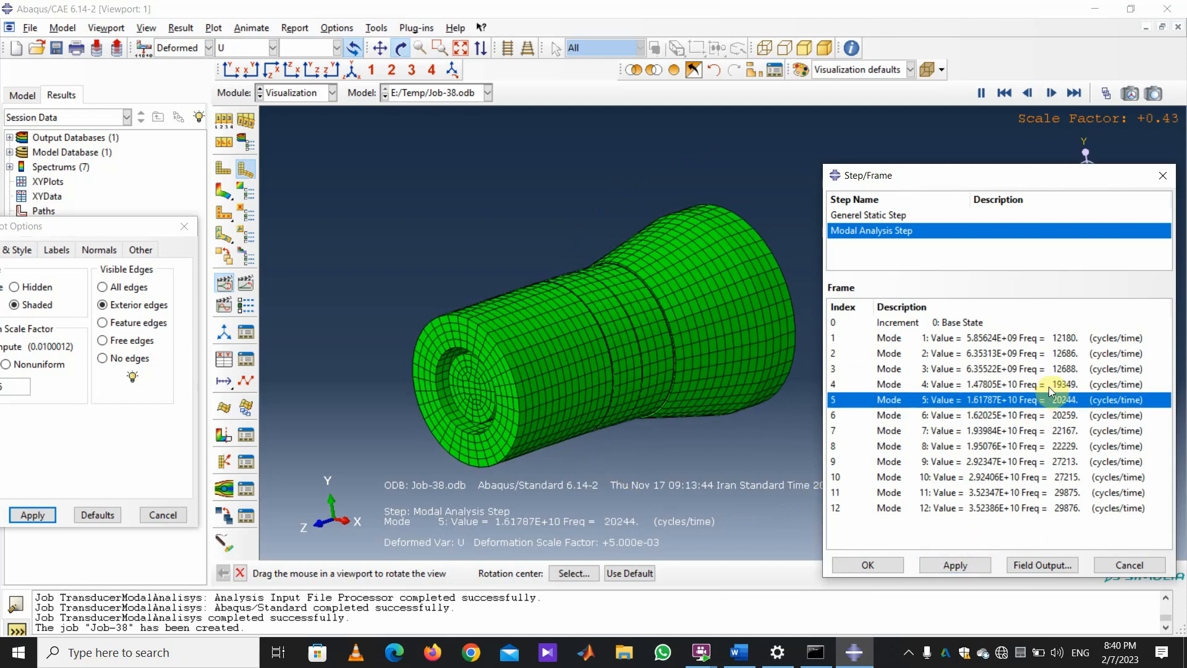
{"action": "left_click", "coordinate": [1022, 430]}
{"action": "left_click", "coordinate": [955, 565]}
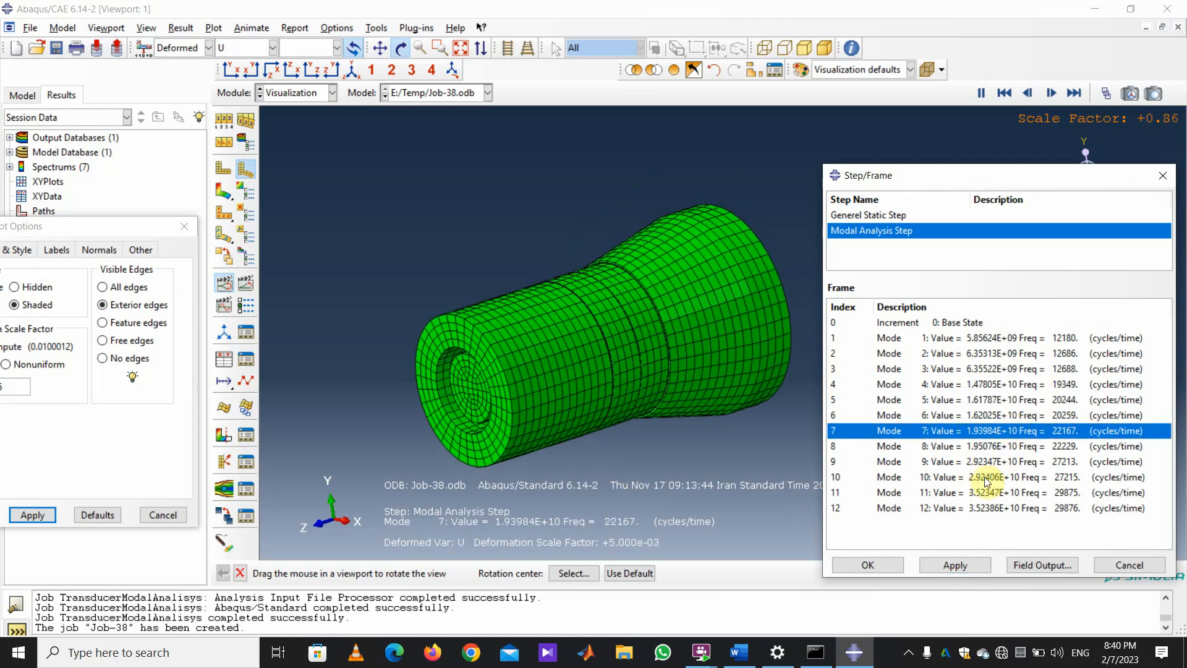
{"action": "left_click", "coordinate": [995, 446]}
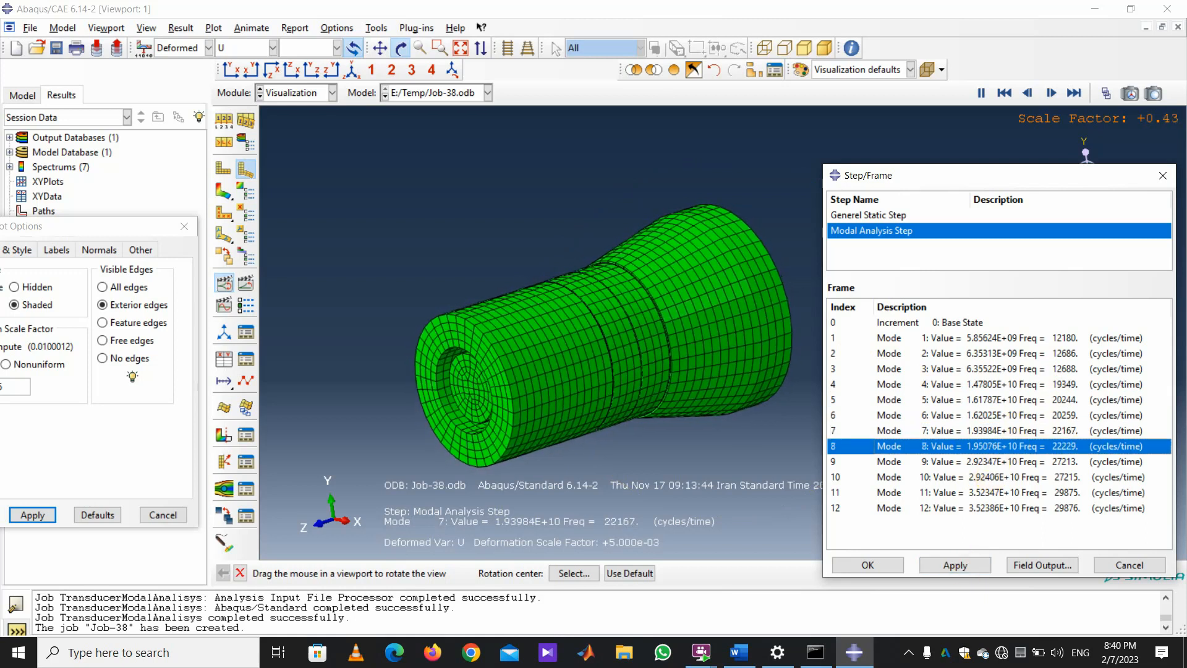
{"action": "left_click", "coordinate": [952, 564]}
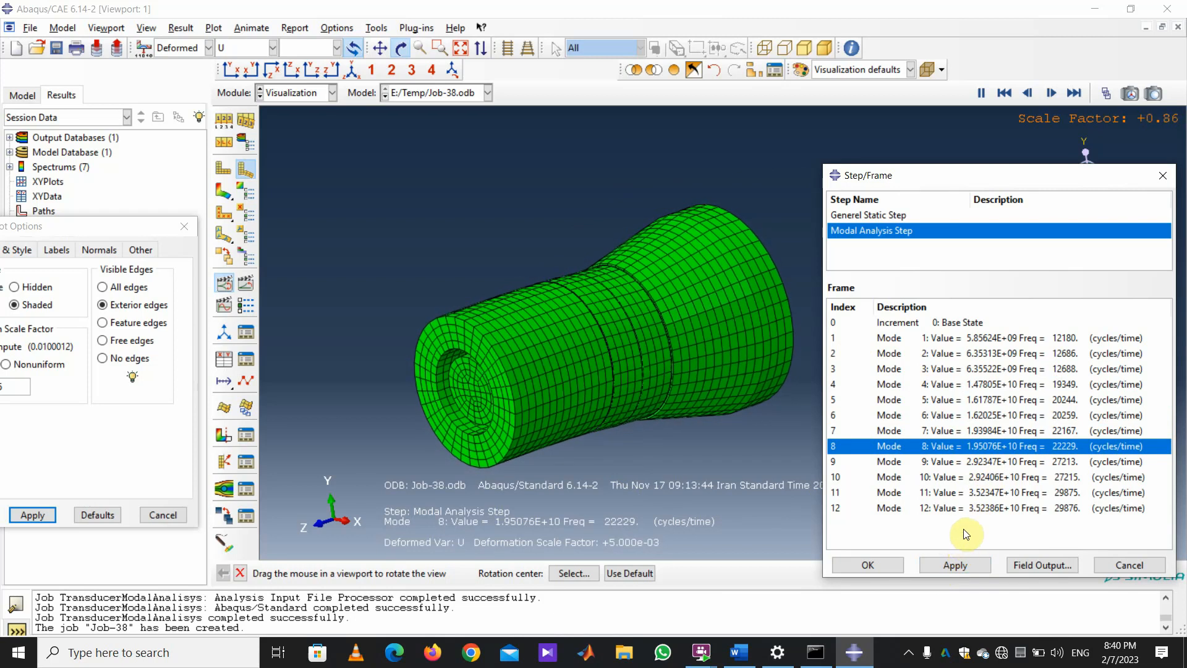
{"action": "left_click", "coordinate": [1005, 461]}
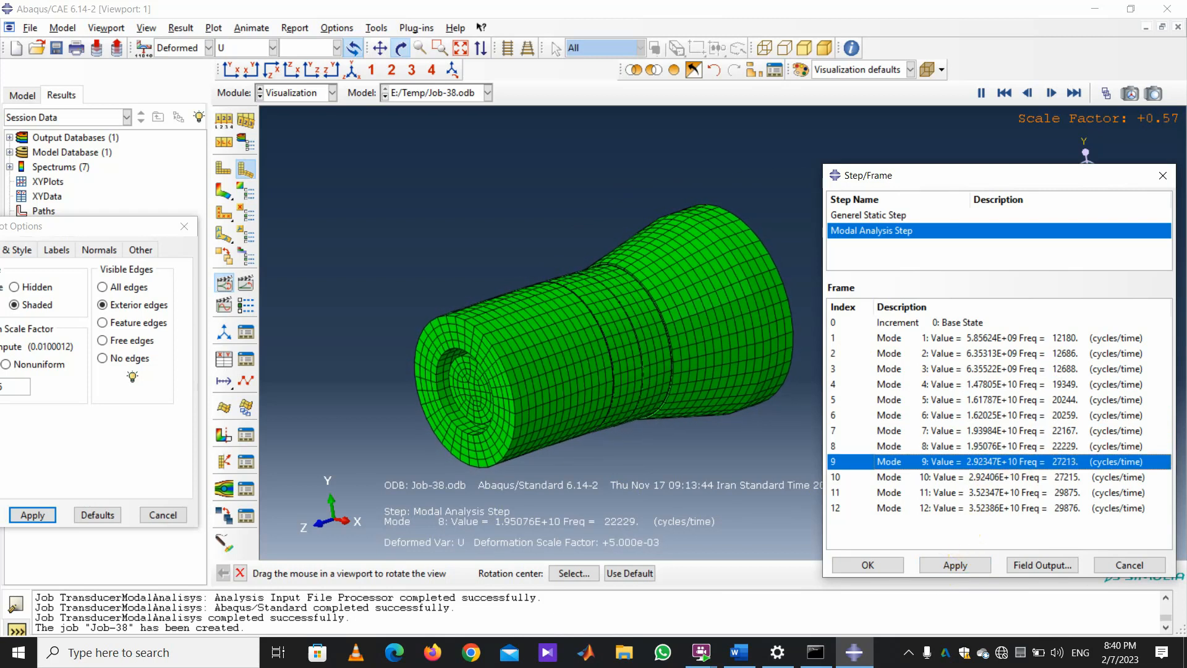
{"action": "left_click", "coordinate": [967, 566]}
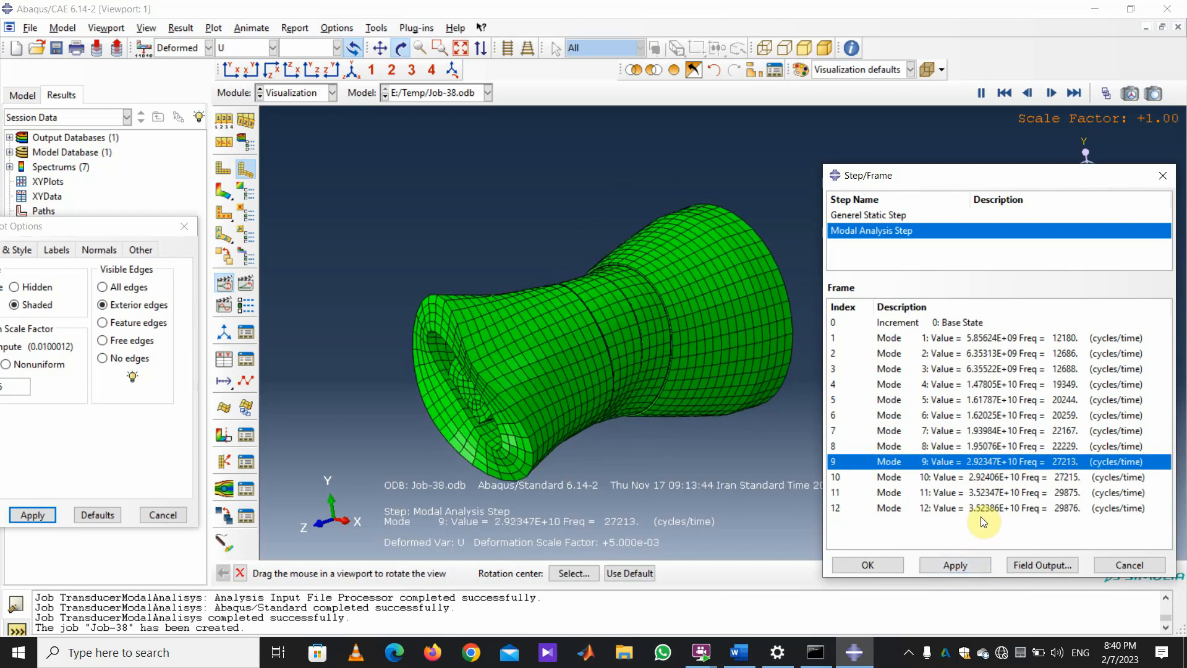
Display modes 10, 11 and 12, then stop the animation and re-animate mode 4 at 19349 cycles/time.
{"action": "left_click", "coordinate": [992, 477]}
{"action": "left_click", "coordinate": [958, 558]}
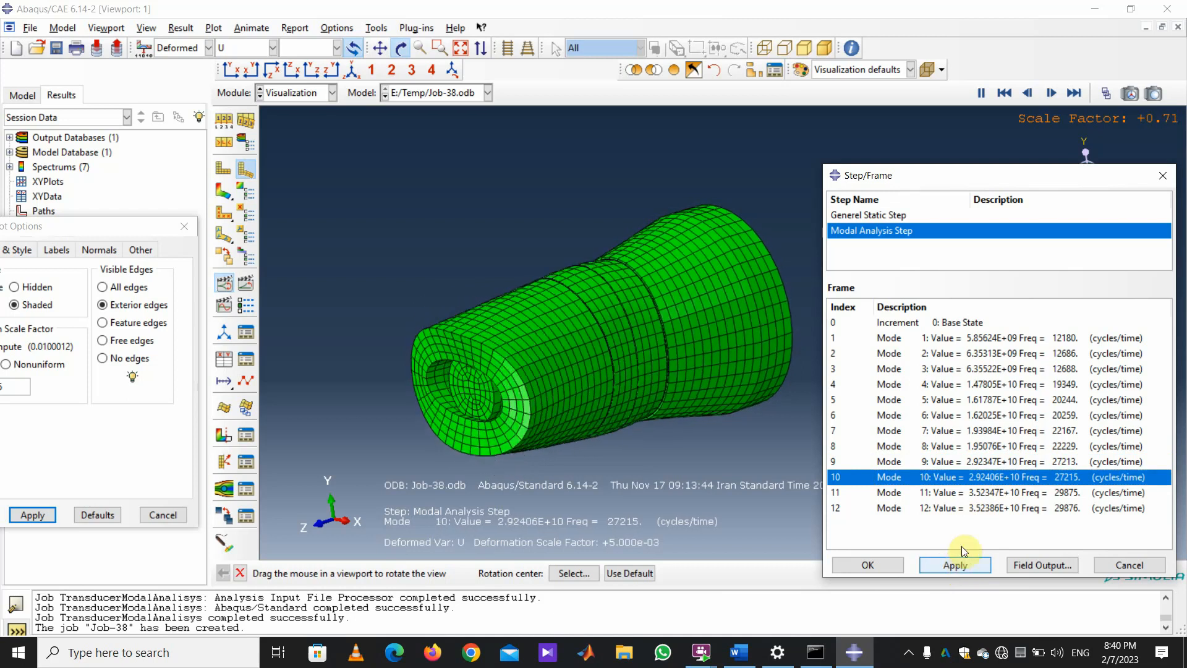
{"action": "left_click", "coordinate": [976, 493]}
{"action": "left_click", "coordinate": [955, 565]}
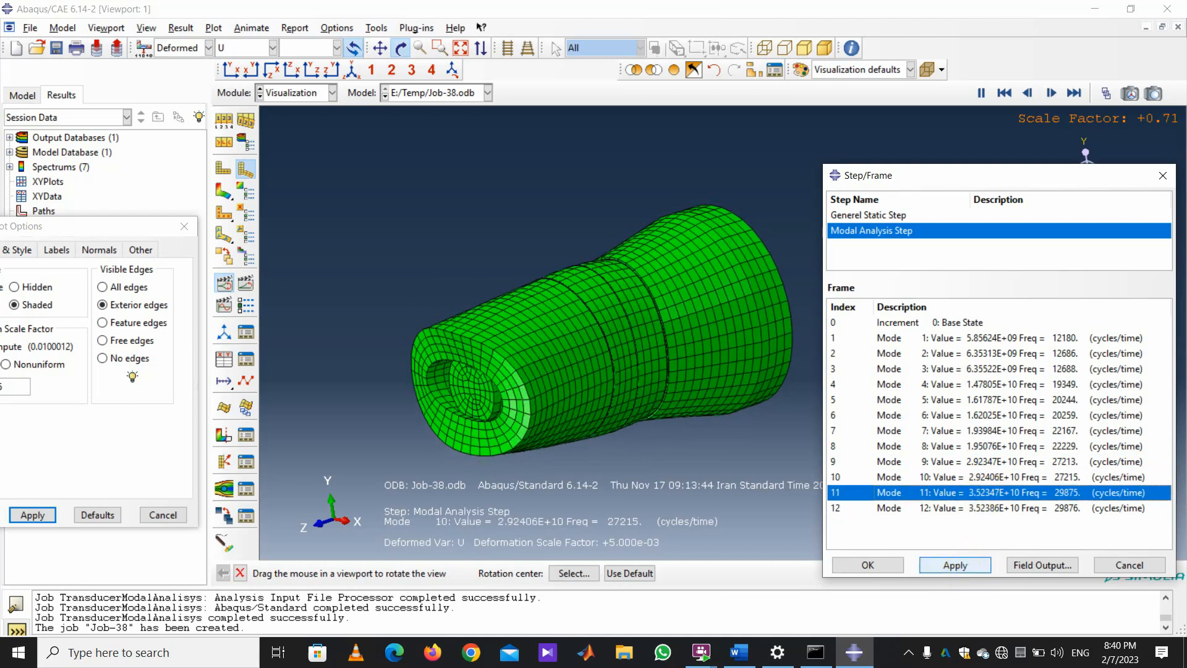
{"action": "left_click", "coordinate": [962, 508]}
{"action": "left_click", "coordinate": [955, 565]}
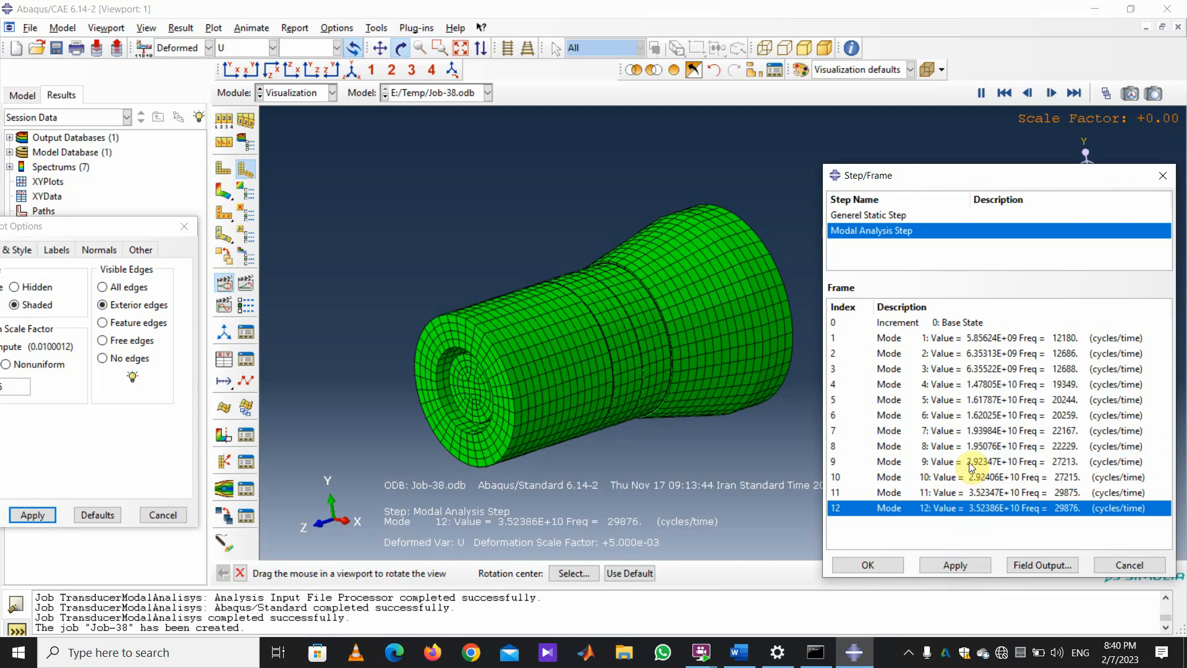
{"action": "left_click", "coordinate": [229, 287]}
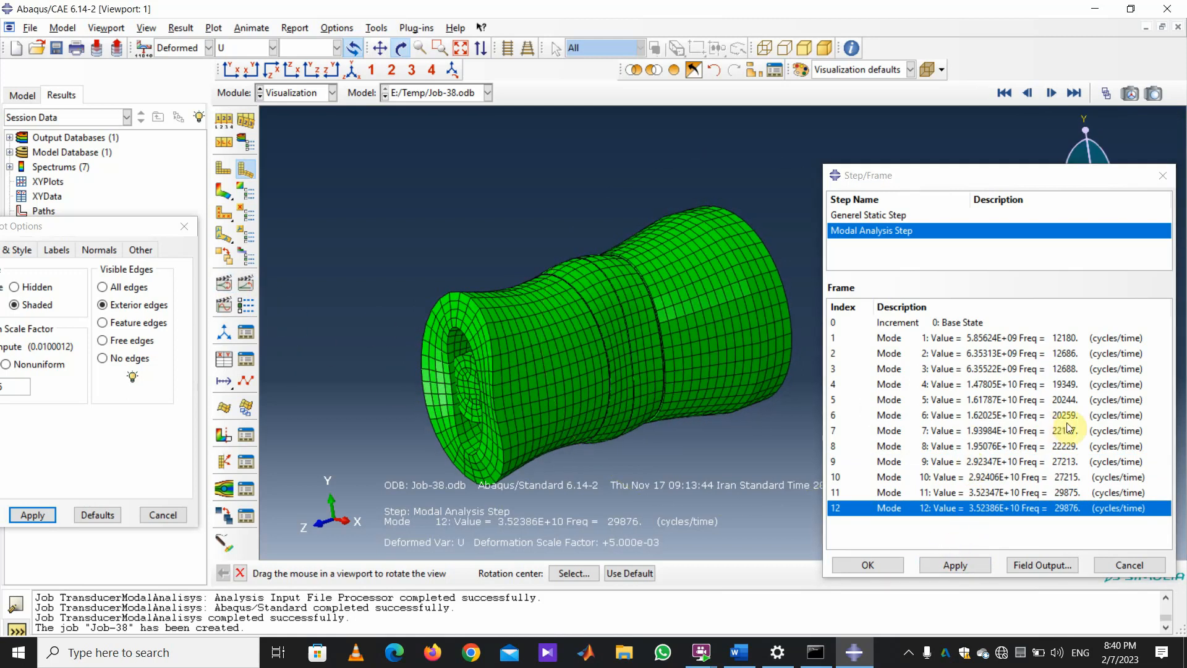
{"action": "left_click", "coordinate": [1063, 384]}
{"action": "left_click", "coordinate": [955, 565]}
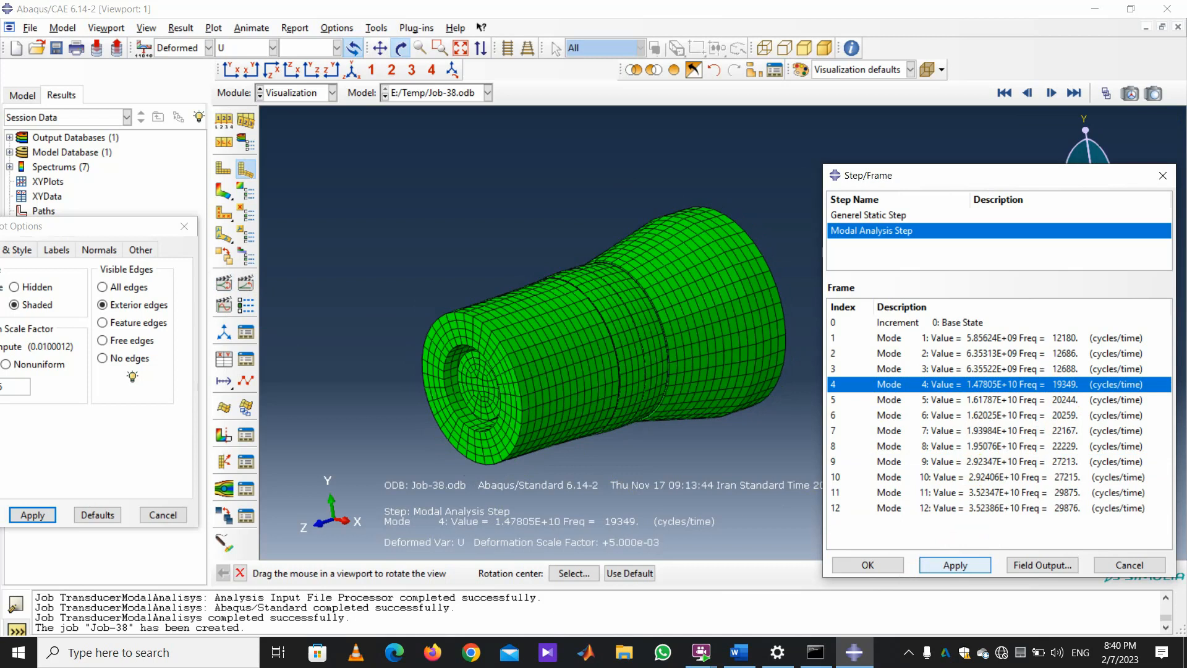
{"action": "left_click", "coordinate": [281, 362]}
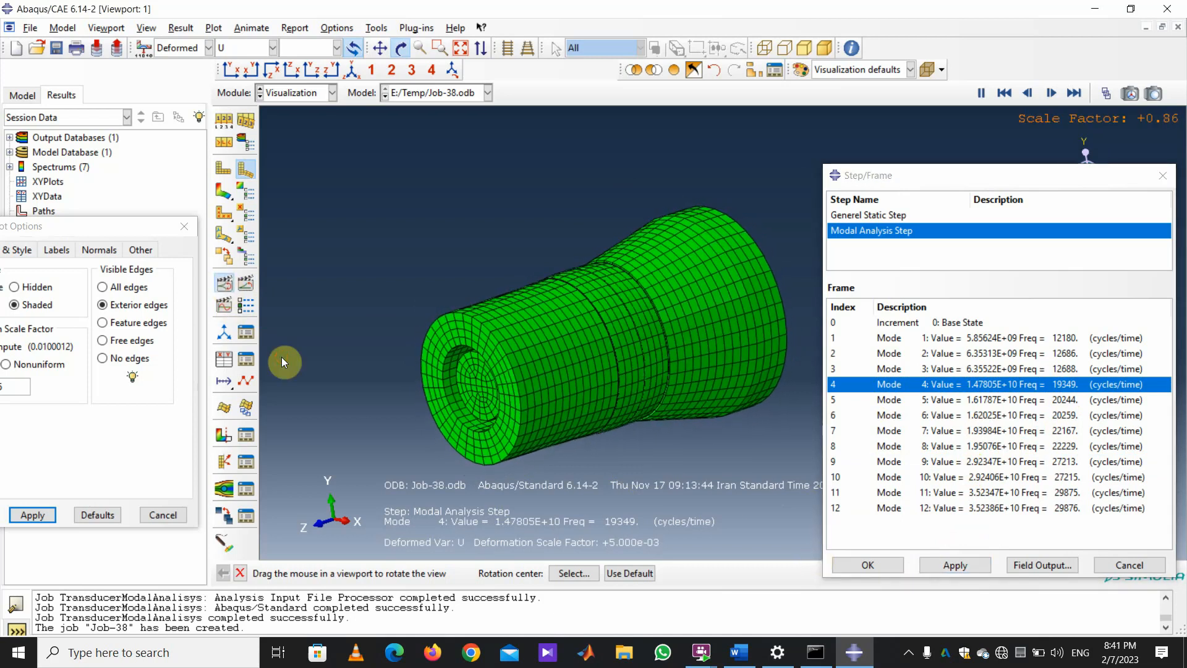